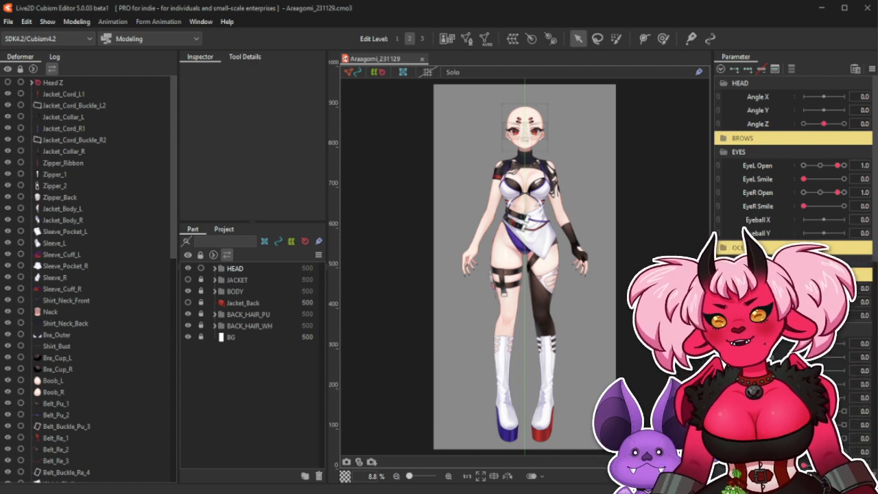
# Select the Head Z deformer, accept disabling the locks on BANGS_PU and CENTER, and expand its children.
pyautogui.scroll(6, 532, 98)
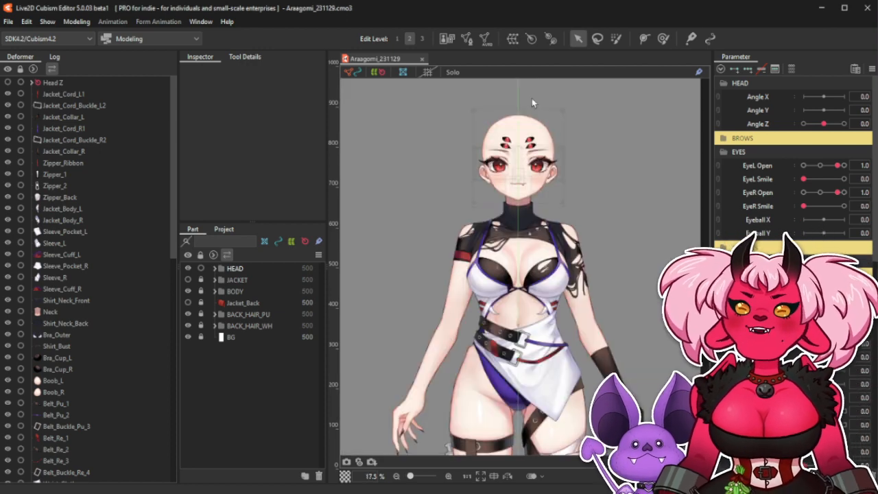
pyautogui.scroll(2, 495, 132)
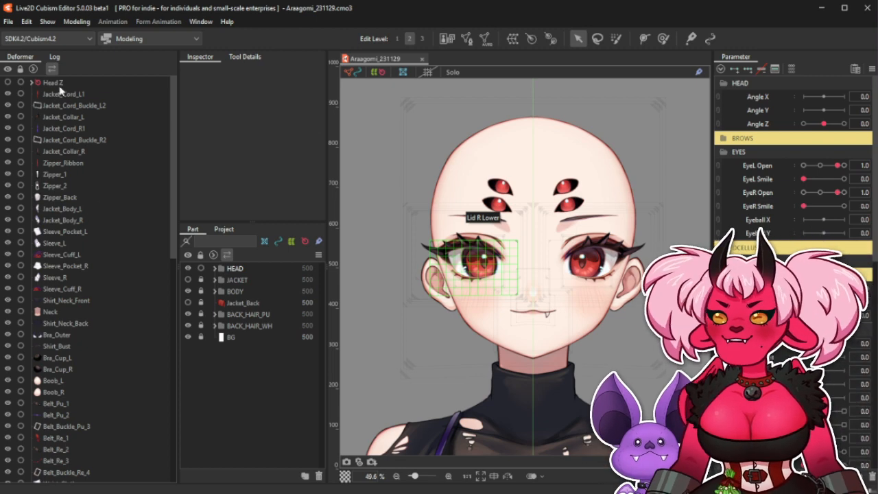
pyautogui.click(23, 83)
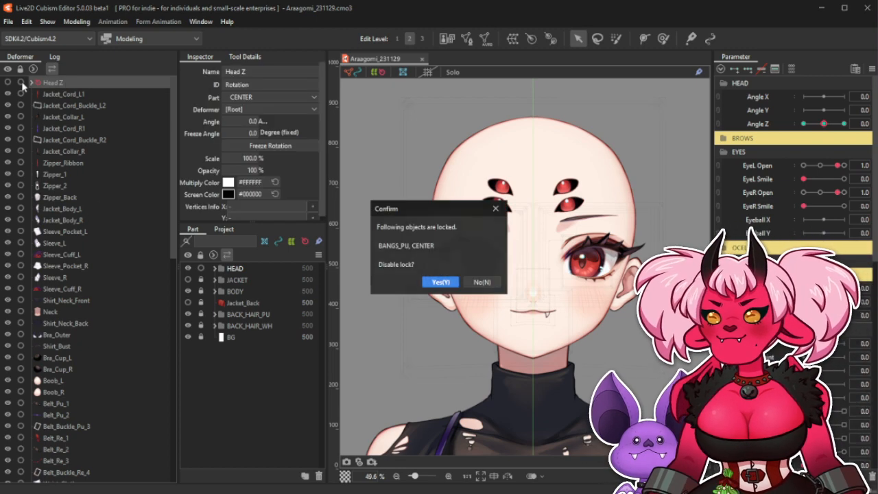
pyautogui.click(451, 285)
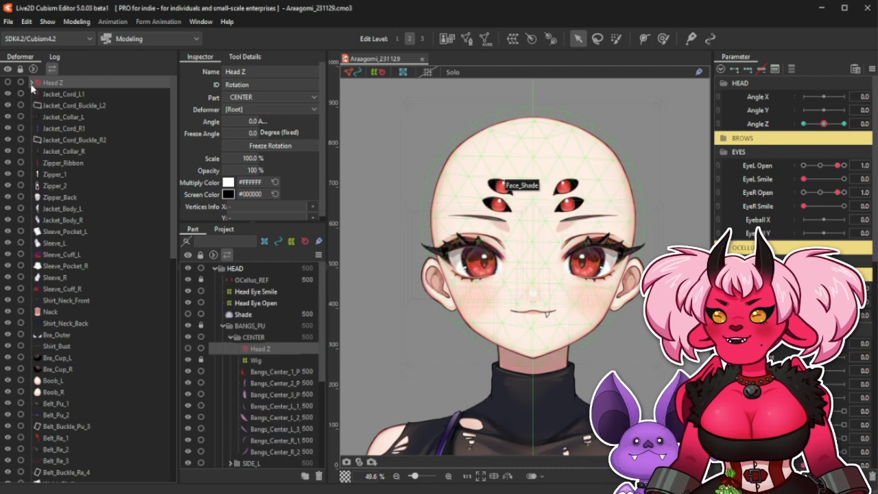
pyautogui.click(31, 84)
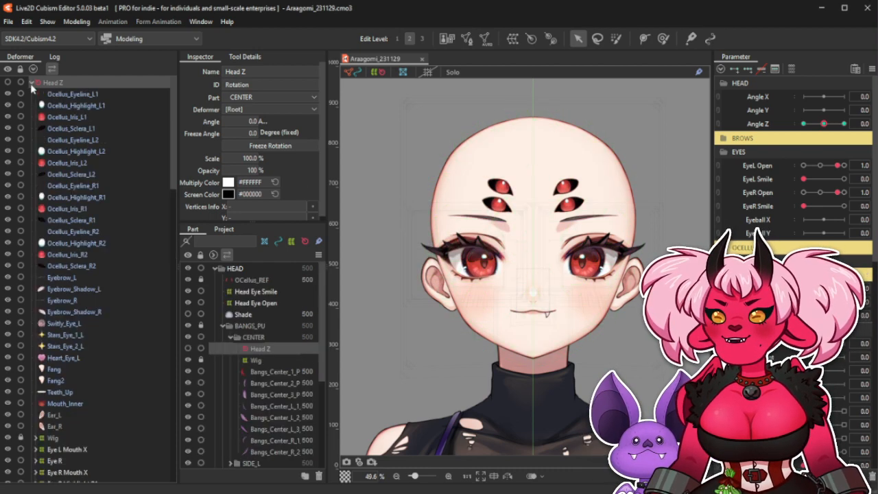
# Select the Ocellus_Eyeline_L1 ArtMesh and examine its mesh around the upper ocellus up close.
pyautogui.click(102, 95)
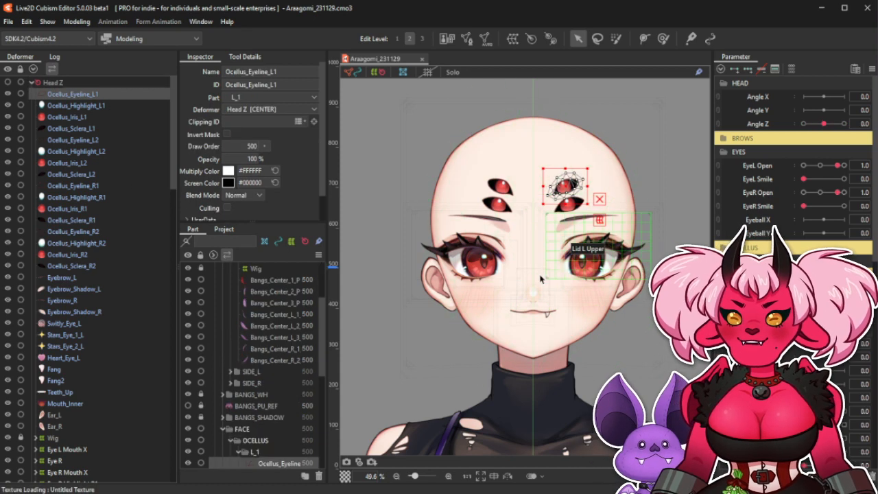
pyautogui.scroll(5, 590, 173)
pyautogui.scroll(-1, 590, 178)
pyautogui.scroll(1, 589, 178)
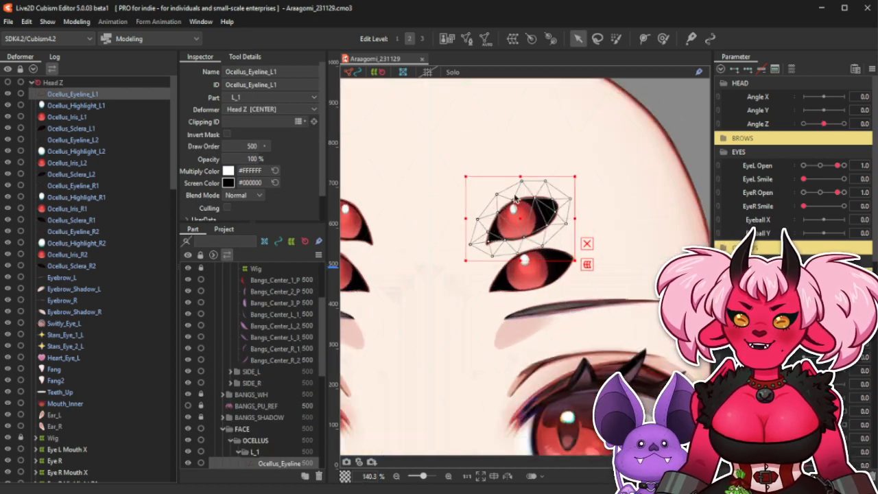
pyautogui.scroll(2, 516, 204)
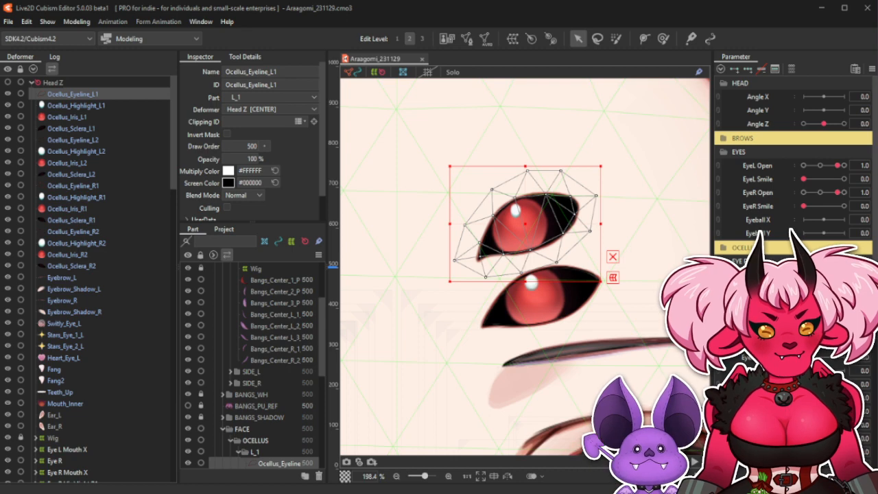
# Import the Gomi_PSD_ver1.1_ocellus PSD into the Araagomi_231129 model, adding all layers as new ArtMeshes.
pyautogui.moveTo(877, 151); pyautogui.dragTo(576, 220)
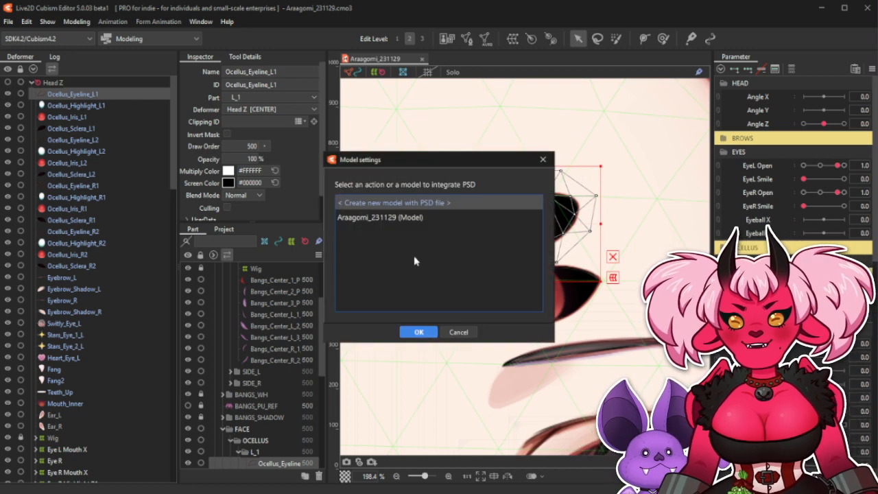
pyautogui.click(421, 225)
pyautogui.click(419, 332)
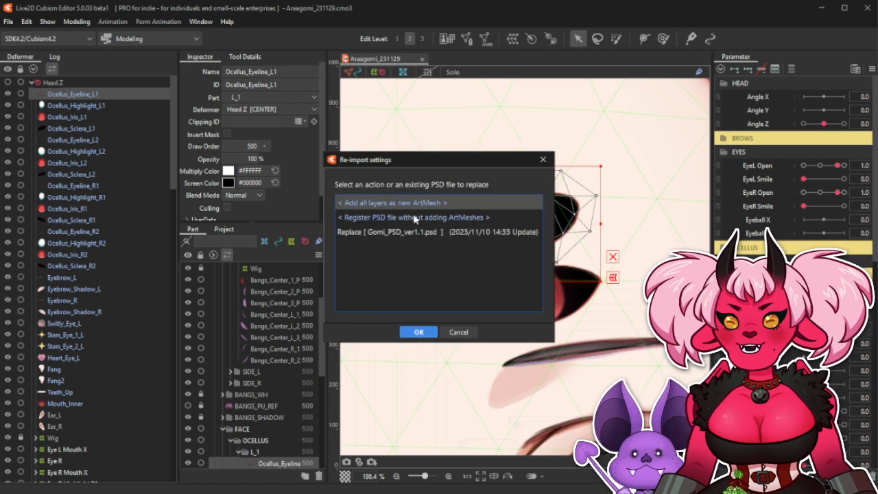
pyautogui.click(420, 332)
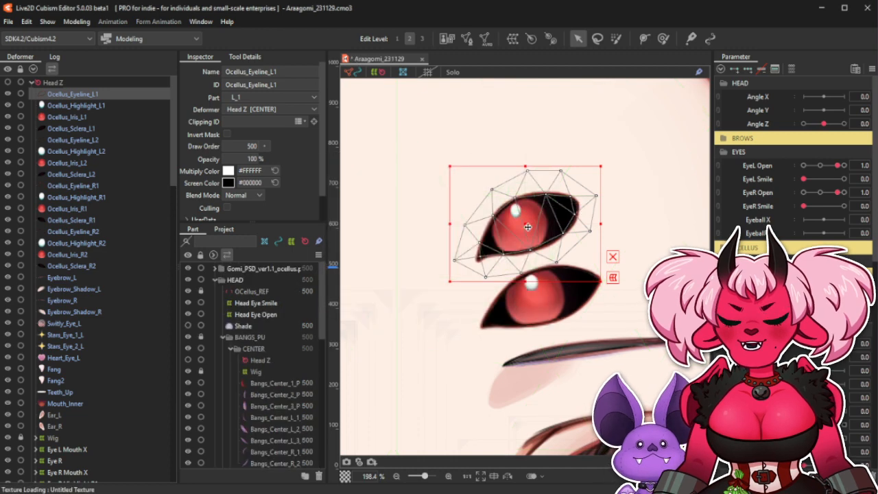
# Select the four top and bottom ocellus eyeline ArtMeshes in the imported PSD part and generate their meshes automatically from a preset.
pyautogui.scroll(-5, 485, 244)
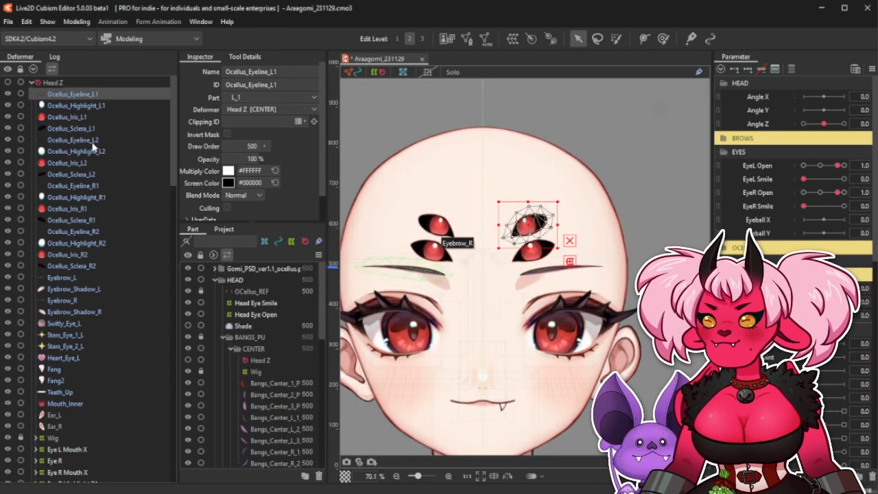
pyautogui.click(221, 270)
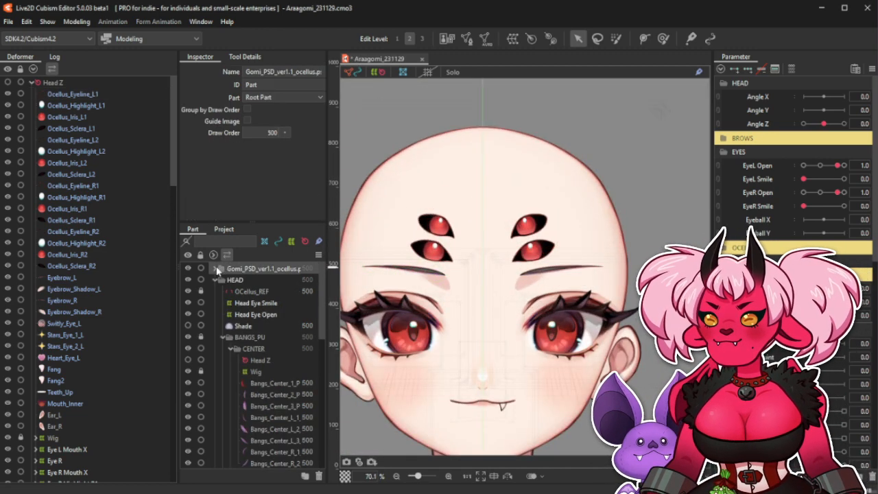
pyautogui.click(217, 269)
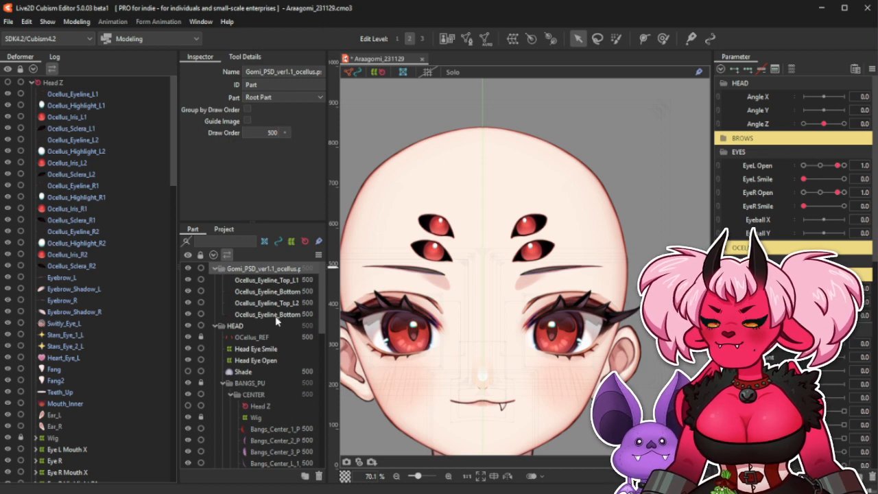
pyautogui.keyDown('shift'); pyautogui.click(276, 316); pyautogui.keyUp('shift')
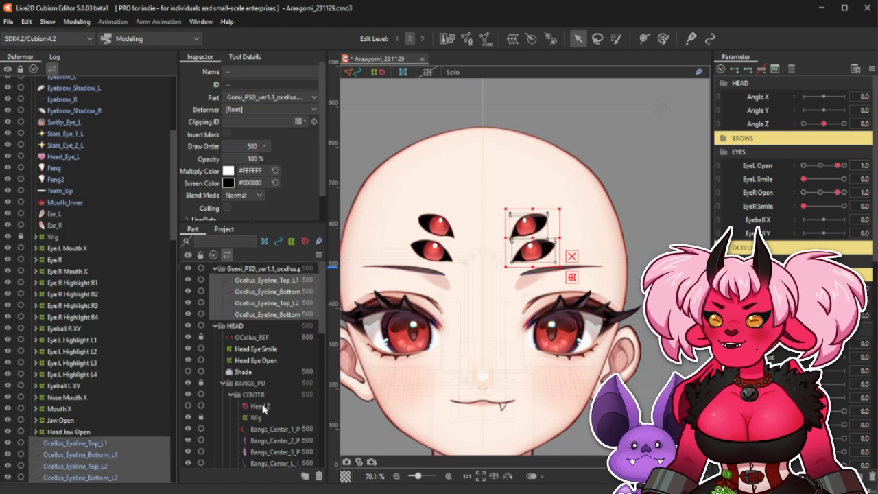
pyautogui.click(466, 40)
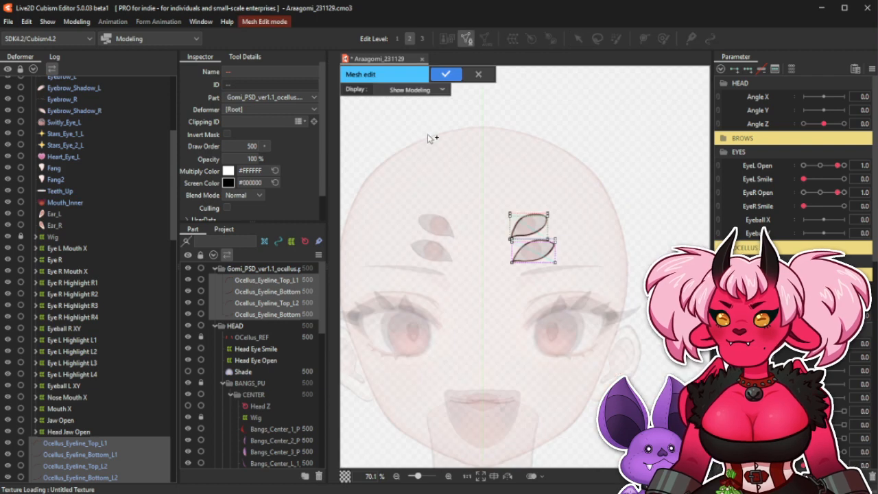
pyautogui.click(477, 74)
pyautogui.click(487, 40)
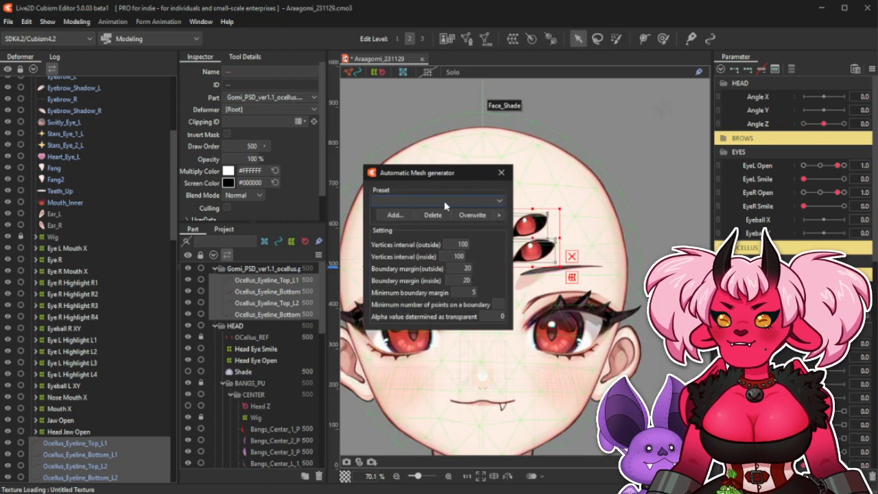
pyautogui.click(444, 200)
pyautogui.click(436, 206)
pyautogui.click(505, 175)
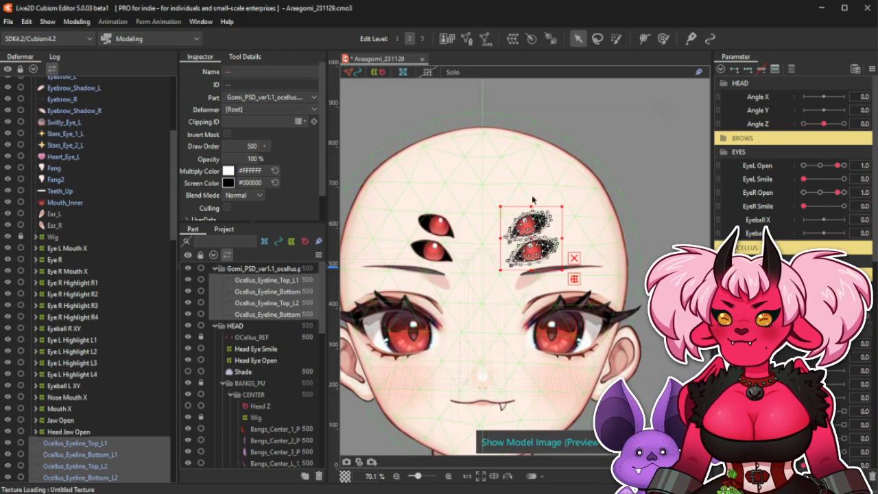
pyautogui.scroll(3, 532, 195)
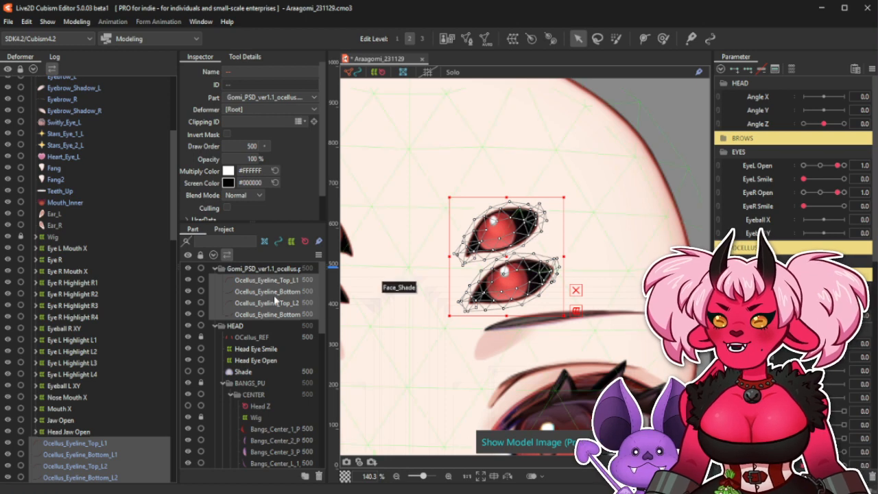
# Collapse the BANGS_PU part and move the four imported eyeline ArtMeshes into the OCELLUS part under FACE.
pyautogui.click(231, 394)
pyautogui.click(224, 383)
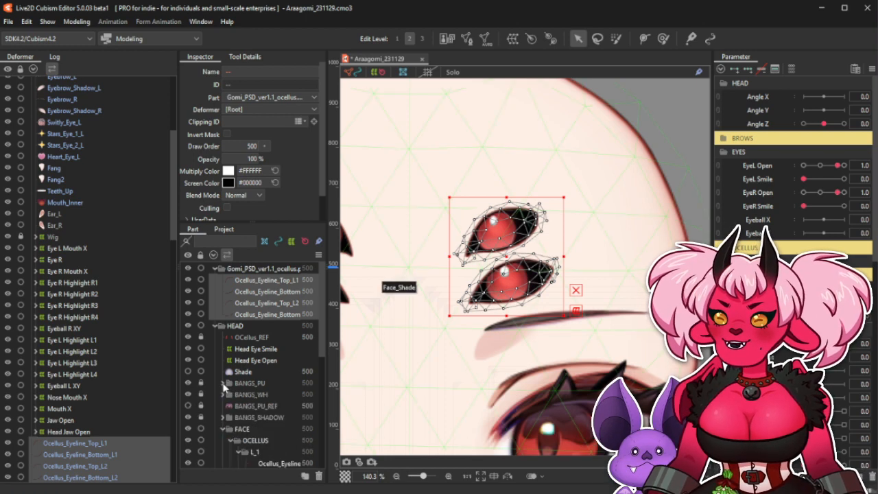
pyautogui.click(271, 283)
pyautogui.scroll(-1, 264, 418)
pyautogui.moveTo(261, 439); pyautogui.dragTo(264, 440)
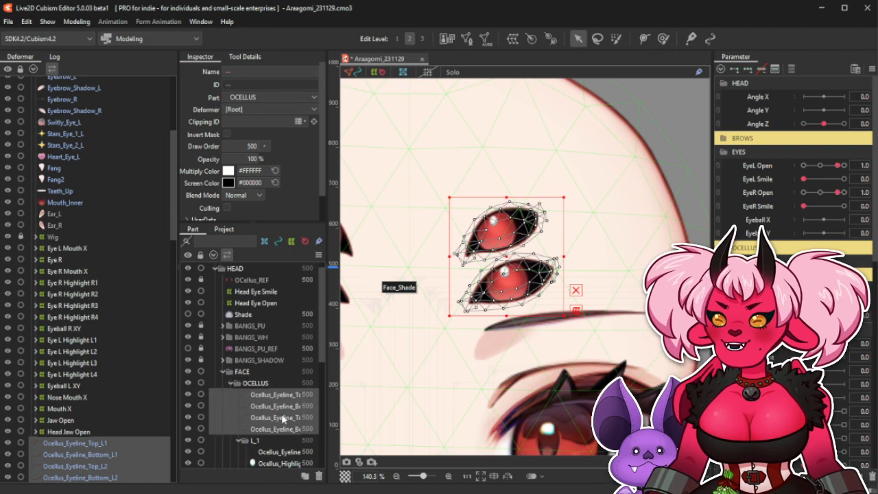
# Delete the emptied Gomi_PSD_ver1.1_ocellus part.
pyautogui.scroll(1, 268, 357)
pyautogui.click(261, 272)
pyautogui.press('Delete')
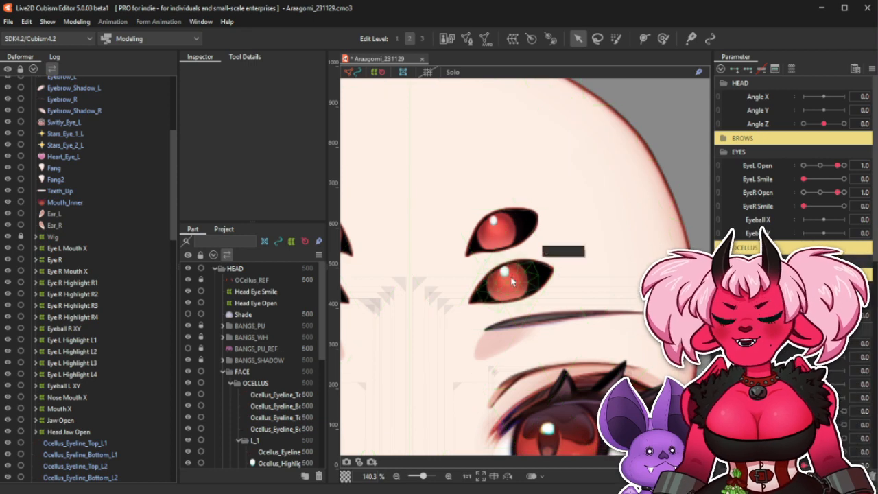
# Check which ocellus each eyeline belongs to, and move Ocellus_Eyeline_Top_L1 and Ocellus_Eyeline_Bottom_L1 into the L_1 part.
pyautogui.scroll(-5, 500, 389)
pyautogui.scroll(2, 441, 188)
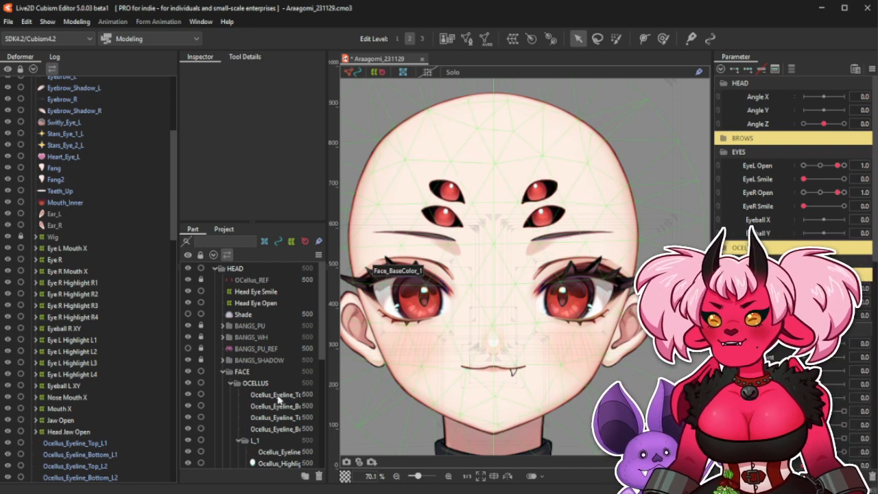
pyautogui.scroll(-2, 287, 375)
pyautogui.click(288, 375)
pyautogui.keyDown('shift'); pyautogui.click(288, 387); pyautogui.keyUp('shift')
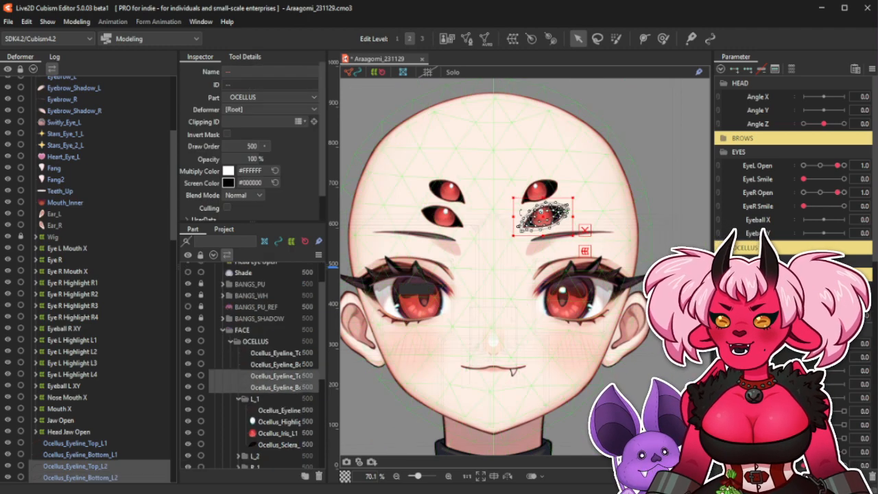
pyautogui.scroll(4, 539, 211)
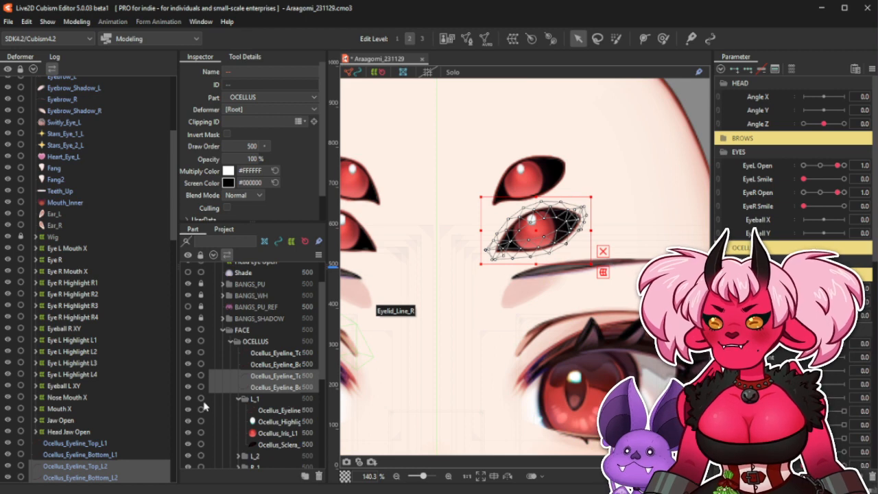
pyautogui.scroll(-2, 121, 394)
pyautogui.scroll(-2, 280, 383)
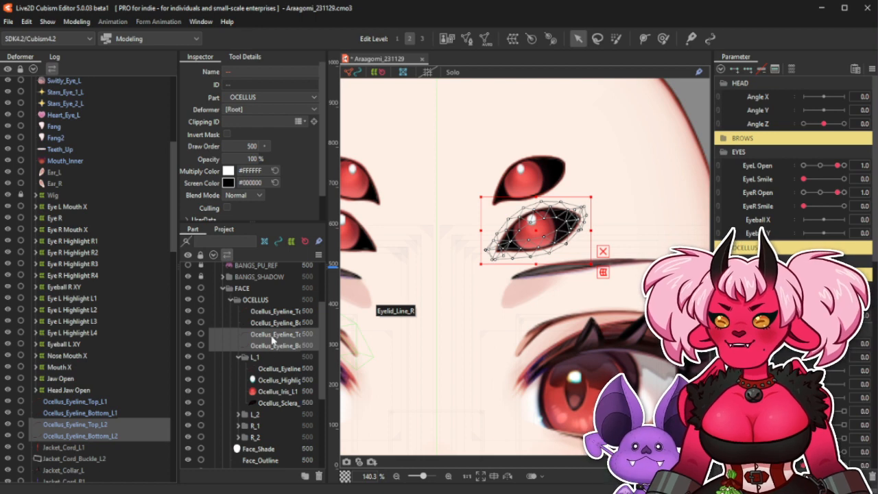
pyautogui.click(280, 369)
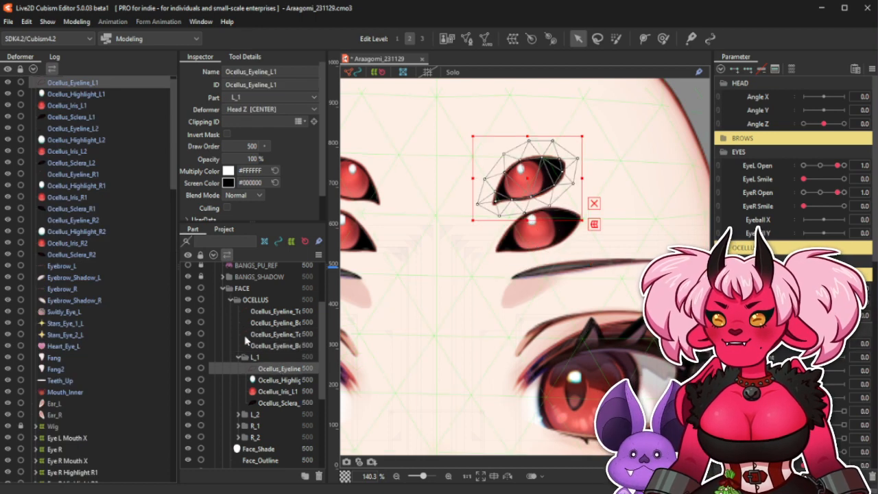
pyautogui.click(274, 311)
pyautogui.moveTo(274, 311); pyautogui.dragTo(267, 348)
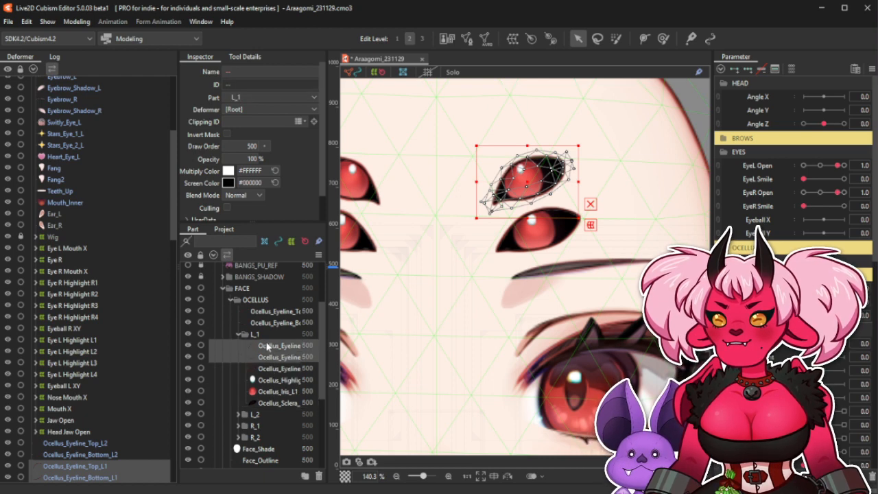
# Expand the L_2 part and move Ocellus_Eyeline_Top_L2 and Ocellus_Eyeline_Bottom_L2 into it.
pyautogui.click(239, 414)
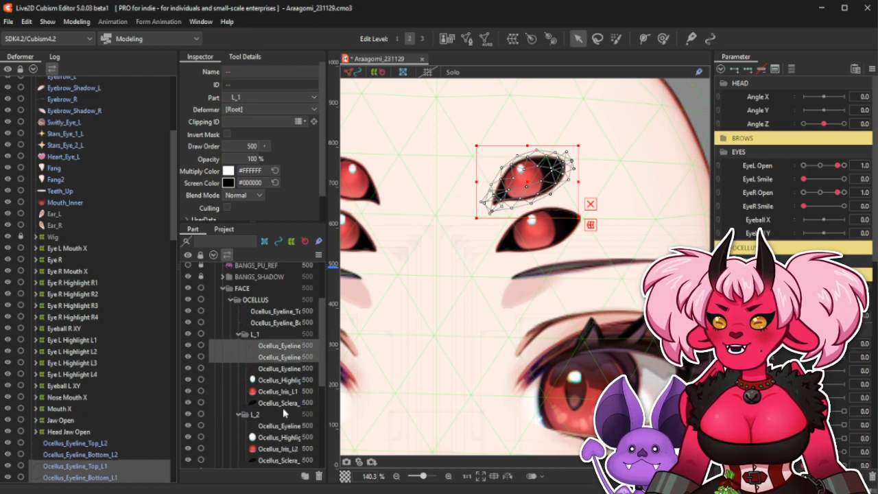
pyautogui.click(275, 322)
pyautogui.keyDown('shift'); pyautogui.click(274, 311); pyautogui.keyUp('shift')
pyautogui.moveTo(274, 311); pyautogui.dragTo(269, 427)
# Delete the old single-piece Ocellus_Eyeline_L1 and Ocellus_Eyeline_L2 ArtMeshes.
pyautogui.click(287, 427)
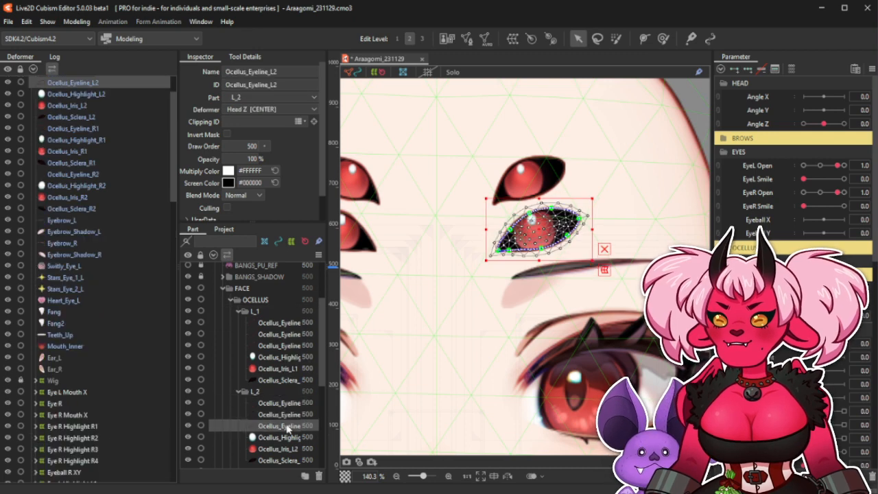
pyautogui.keyDown('ctrl'); pyautogui.click(294, 347); pyautogui.keyUp('ctrl')
pyautogui.press('Delete')
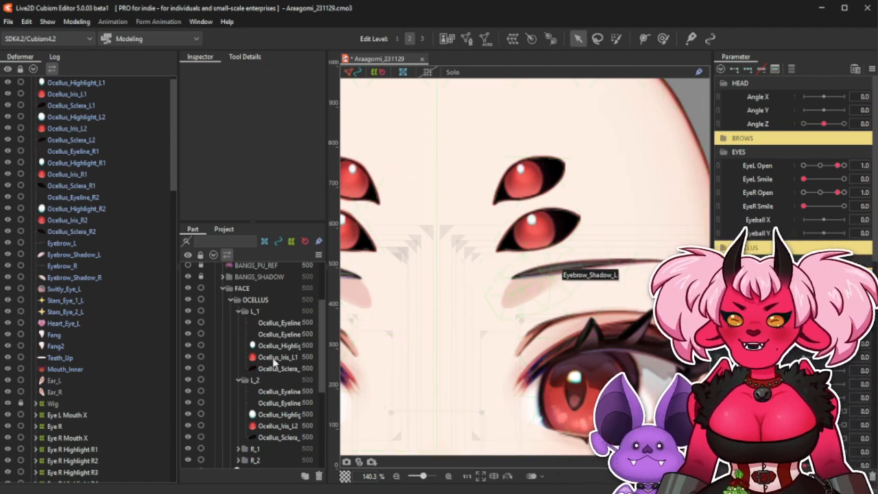
# Inspect the Ocellus_Eyeline_Bottom_L1 mesh on the face, and select the Head Eye Open deformer.
pyautogui.click(282, 347)
pyautogui.click(277, 334)
pyautogui.scroll(-2, 485, 308)
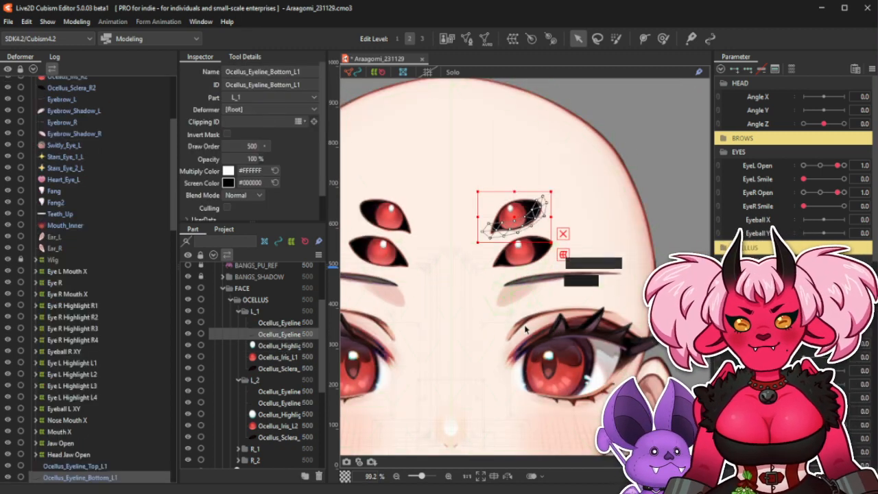
pyautogui.scroll(-1, 516, 323)
pyautogui.scroll(1, 519, 321)
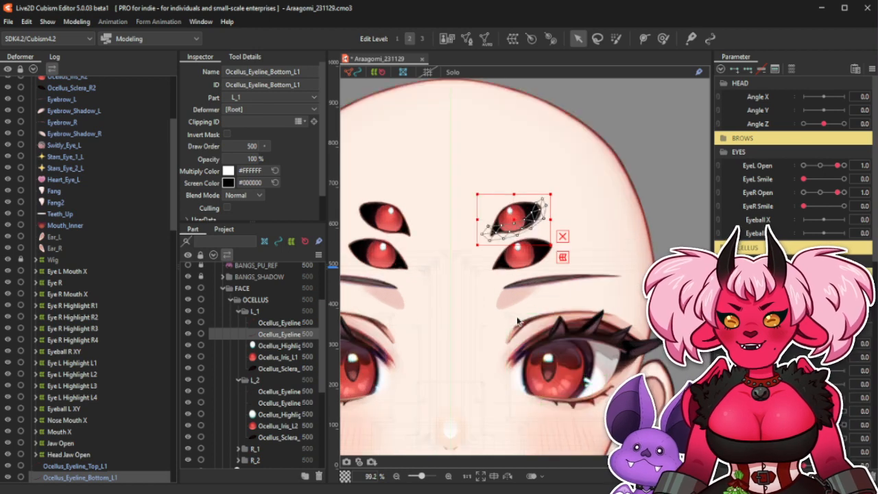
pyautogui.scroll(3, 278, 329)
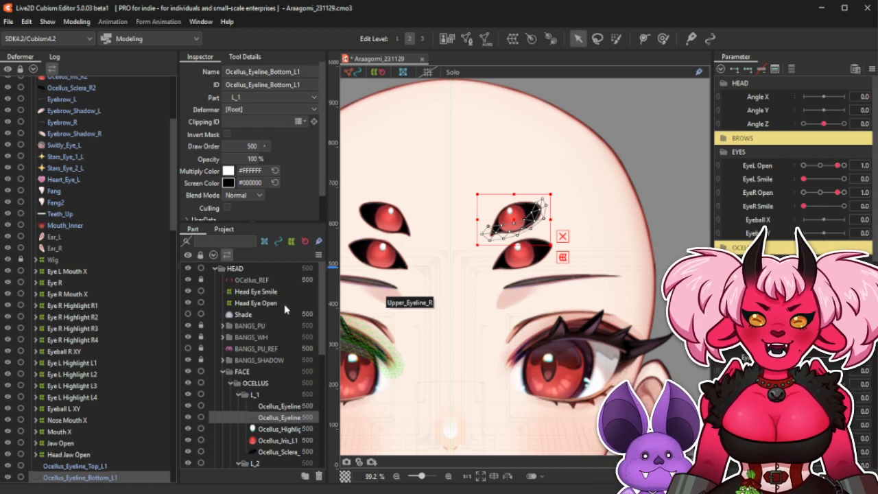
pyautogui.click(285, 304)
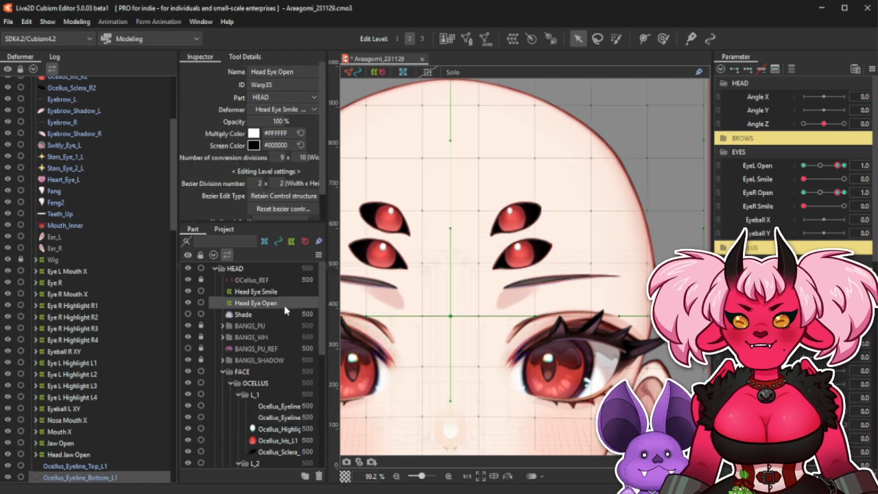
# Collapse the OCELLUS part and hide it, and turn off the display of ArtMesh and deformer outlines on the canvas.
pyautogui.click(297, 407)
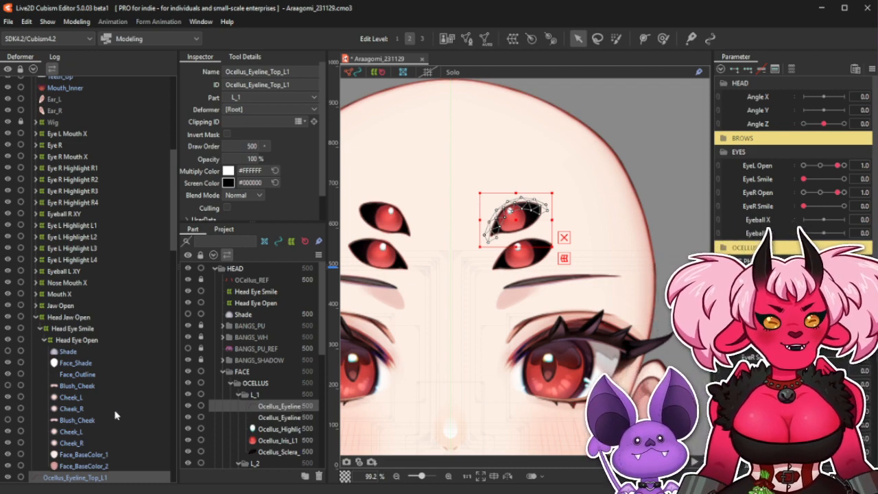
pyautogui.scroll(-4, 115, 415)
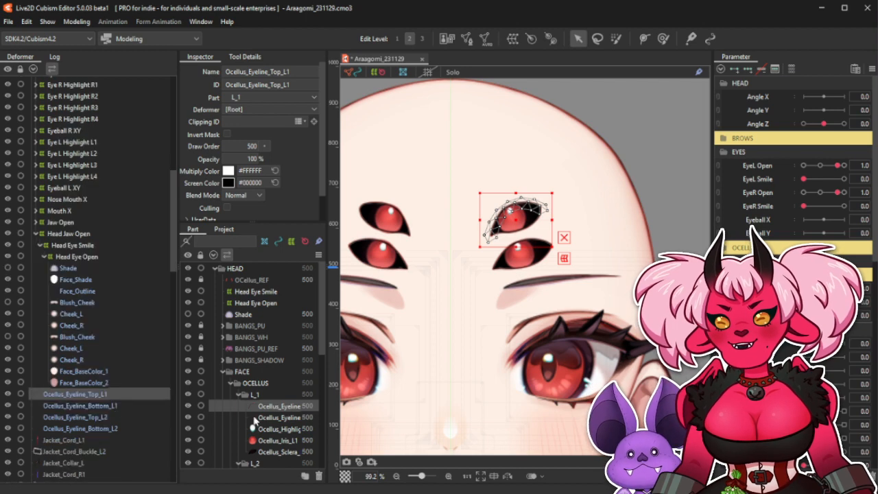
pyautogui.scroll(-2, 274, 414)
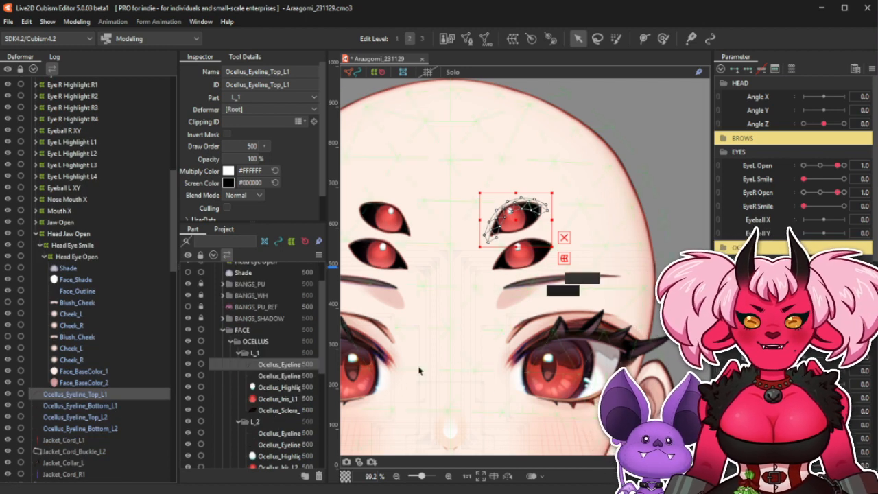
pyautogui.click(235, 341)
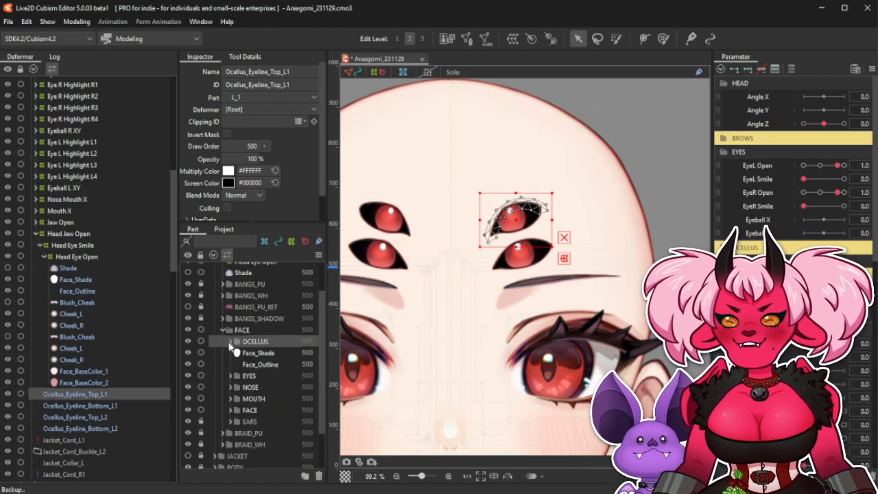
pyautogui.click(188, 341)
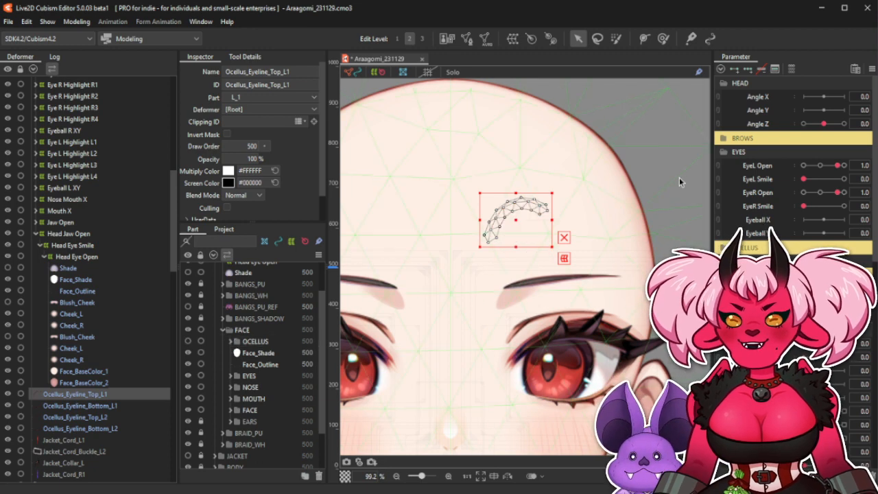
pyautogui.click(379, 72)
pyautogui.click(352, 72)
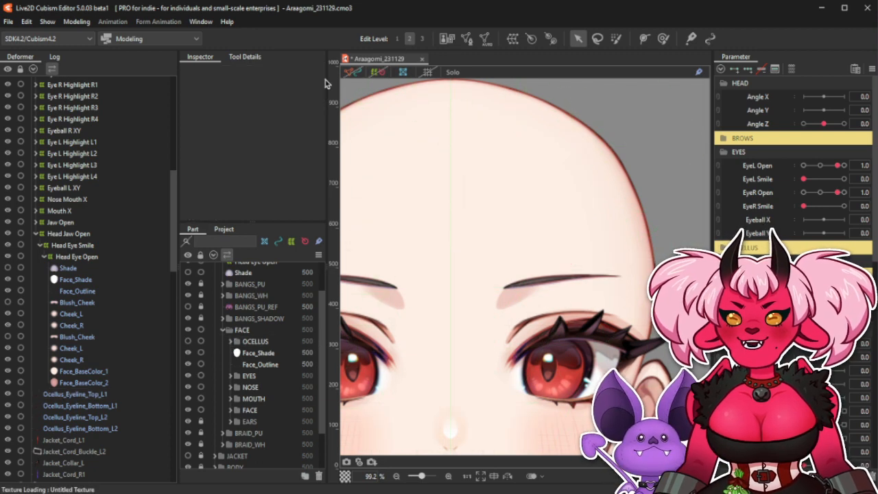
# Save the model as a new version named Araagomi_231206.cmo3 in the 03_rigging folder.
pyautogui.click(8, 21)
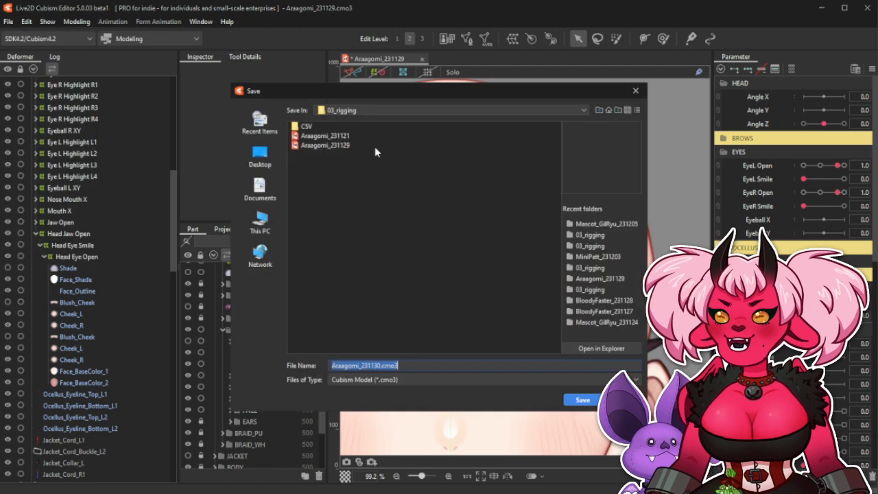
pyautogui.moveTo(382, 367); pyautogui.dragTo(371, 365)
pyautogui.write('2')
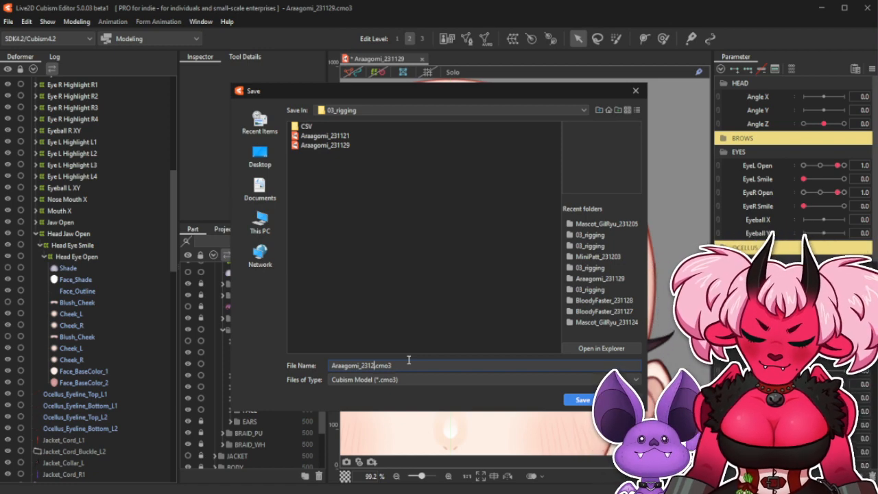
pyautogui.write('06')
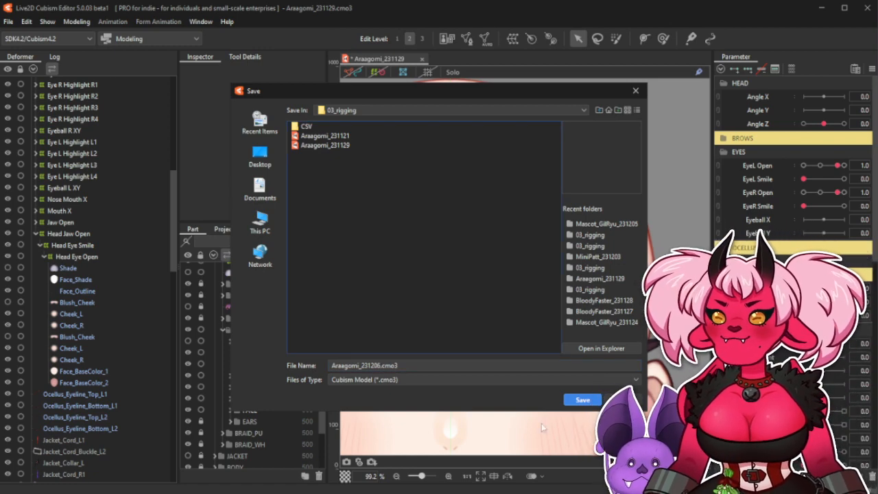
pyautogui.click(583, 401)
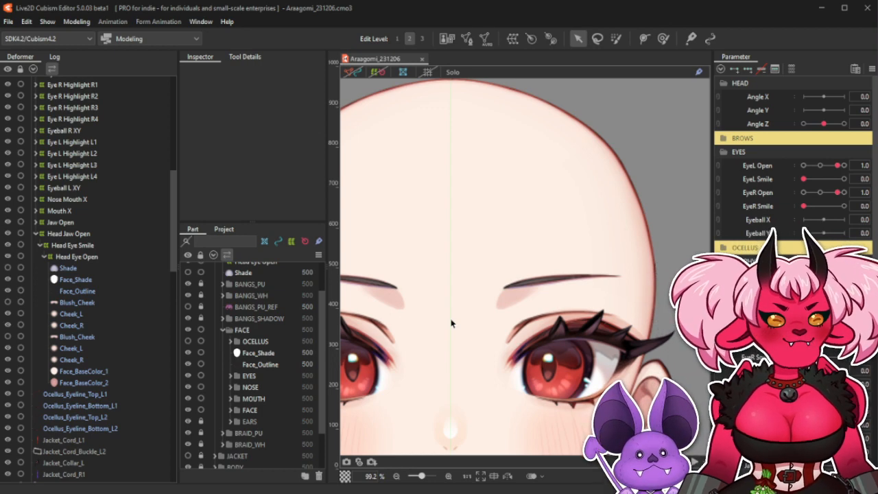
# Open the Eyebrow_L ArtMesh for mesh editing and delete its entire existing mesh.
pyautogui.scroll(-3, 451, 323)
pyautogui.scroll(3, 453, 320)
pyautogui.scroll(-2, 453, 320)
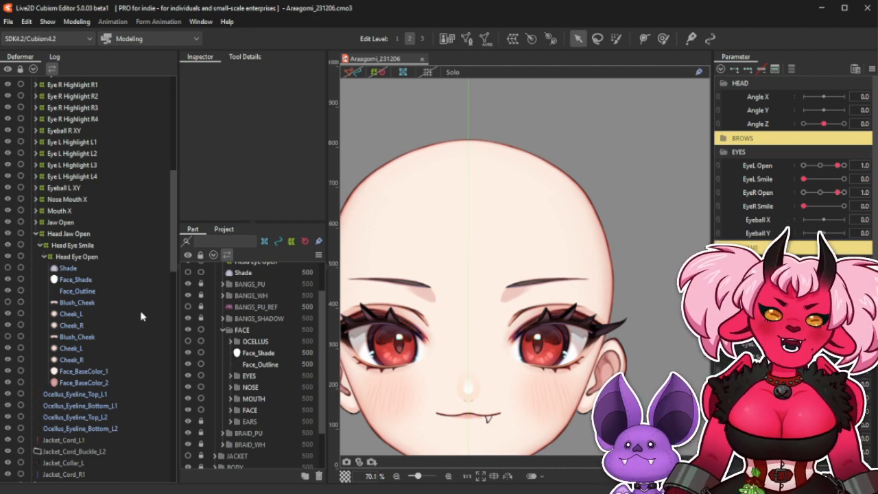
pyautogui.scroll(8, 108, 244)
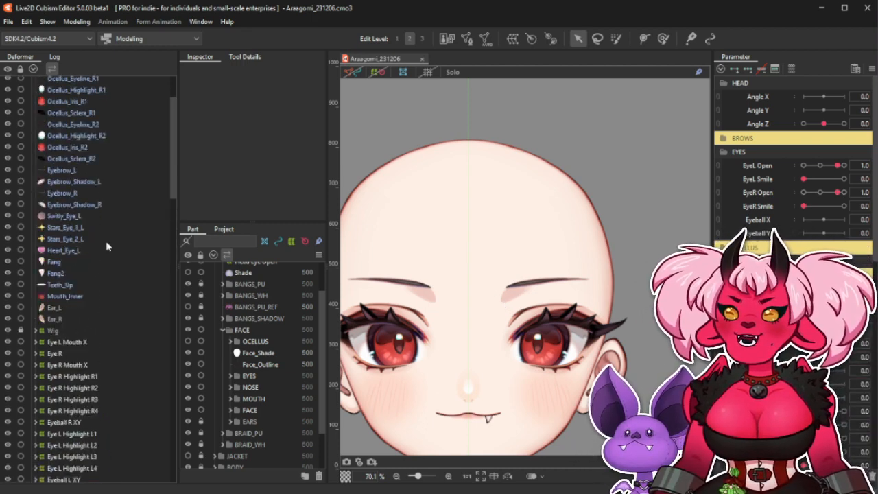
pyautogui.scroll(1, 108, 245)
pyautogui.click(96, 213)
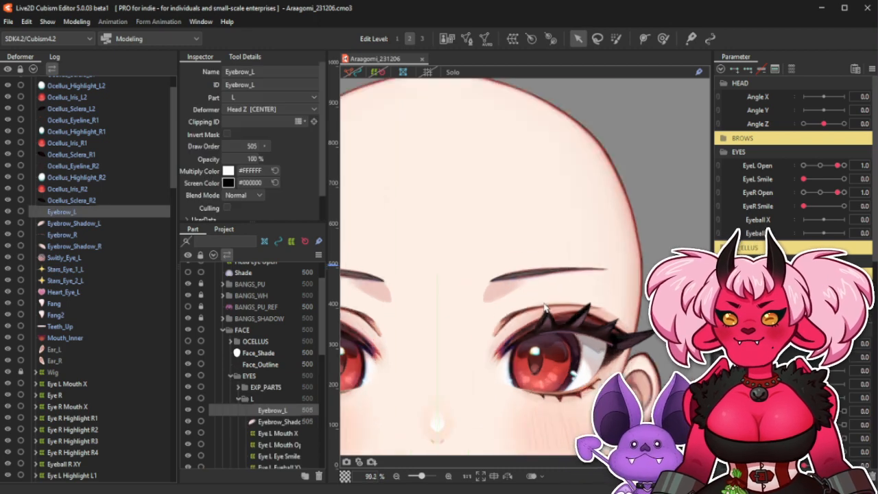
pyautogui.click(467, 39)
pyautogui.click(245, 56)
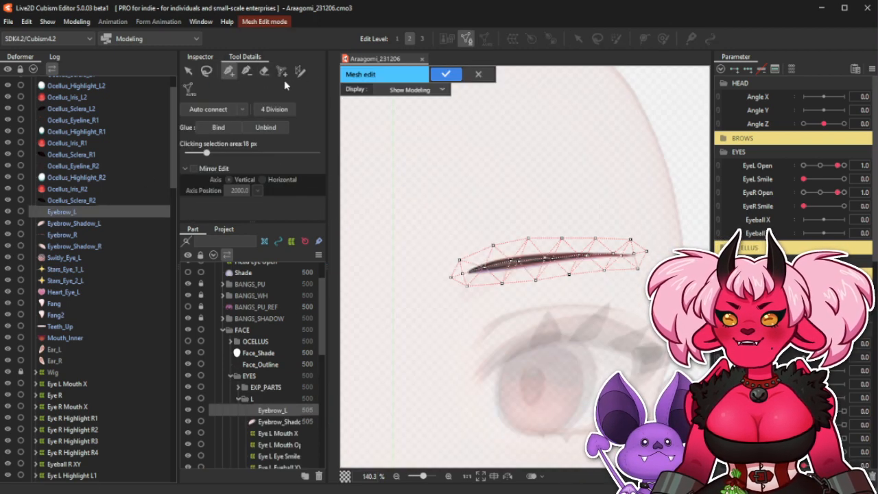
pyautogui.moveTo(406, 184); pyautogui.dragTo(683, 341)
pyautogui.press('Delete')
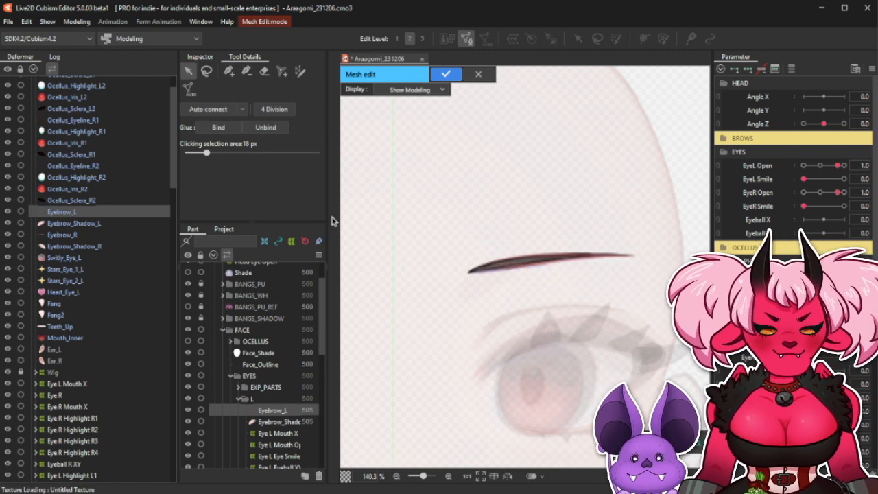
# Draw a stroke mesh along the length of Eyebrow_L and adjust its control points to follow the brow's curve.
pyautogui.click(300, 71)
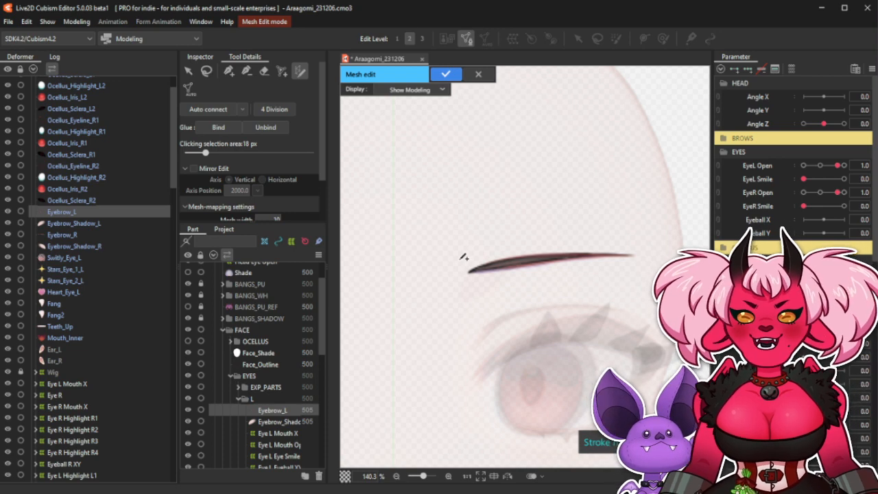
pyautogui.moveTo(468, 270)
pyautogui.mouseDown()
pyautogui.moveTo(549, 255)
pyautogui.moveTo(622, 256)
pyautogui.mouseUp()
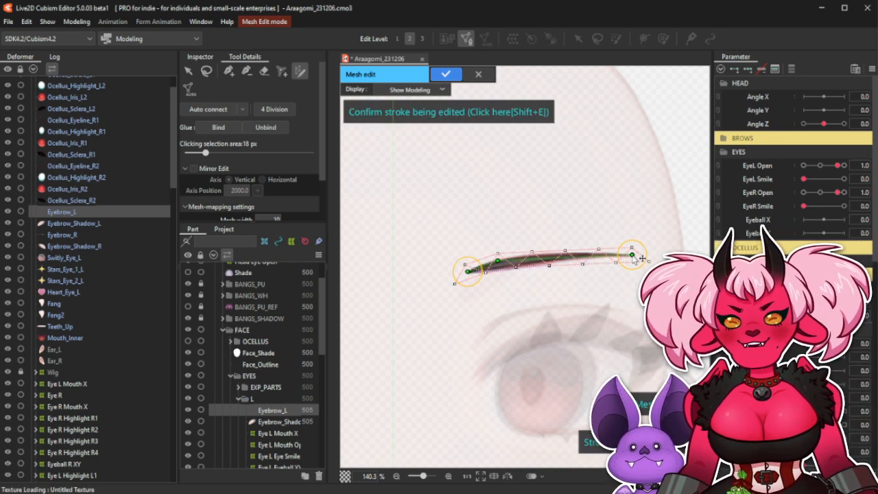
pyautogui.scroll(2, 575, 260)
pyautogui.moveTo(571, 258); pyautogui.dragTo(570, 257)
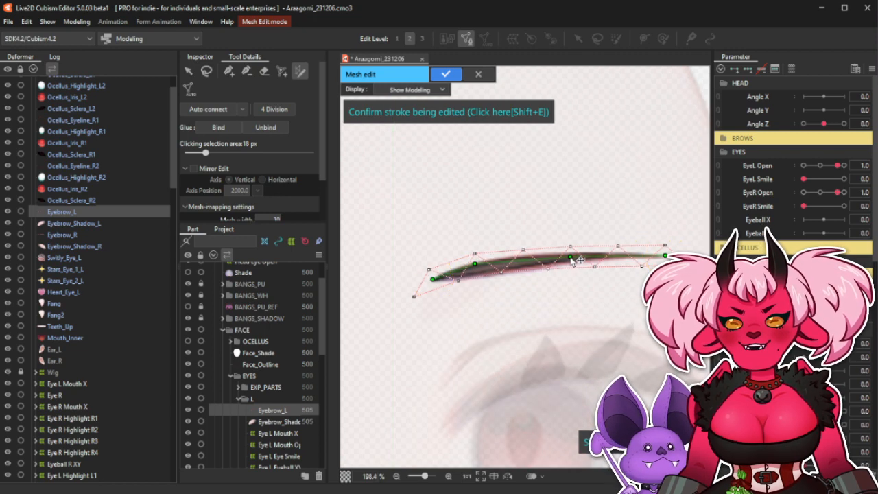
pyautogui.moveTo(476, 267); pyautogui.dragTo(484, 269)
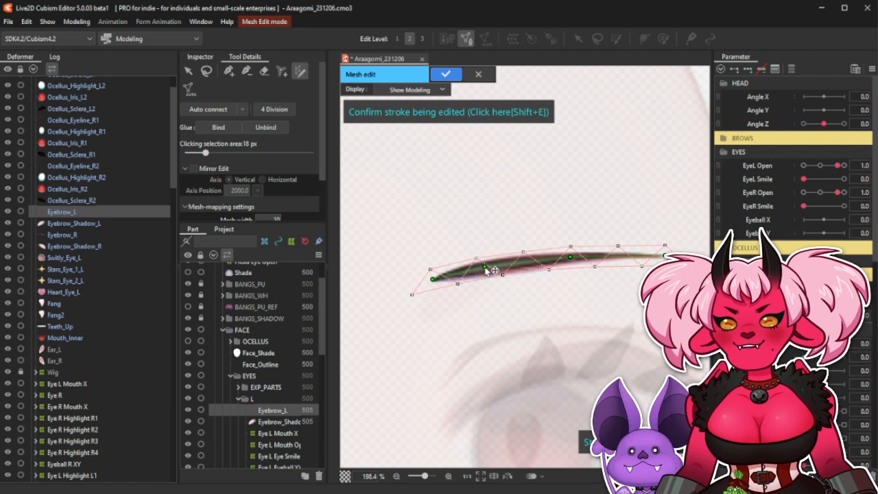
pyautogui.moveTo(572, 259)
pyautogui.mouseDown()
pyautogui.moveTo(527, 262)
pyautogui.moveTo(580, 257)
pyautogui.mouseUp()
pyautogui.moveTo(485, 267); pyautogui.dragTo(481, 268)
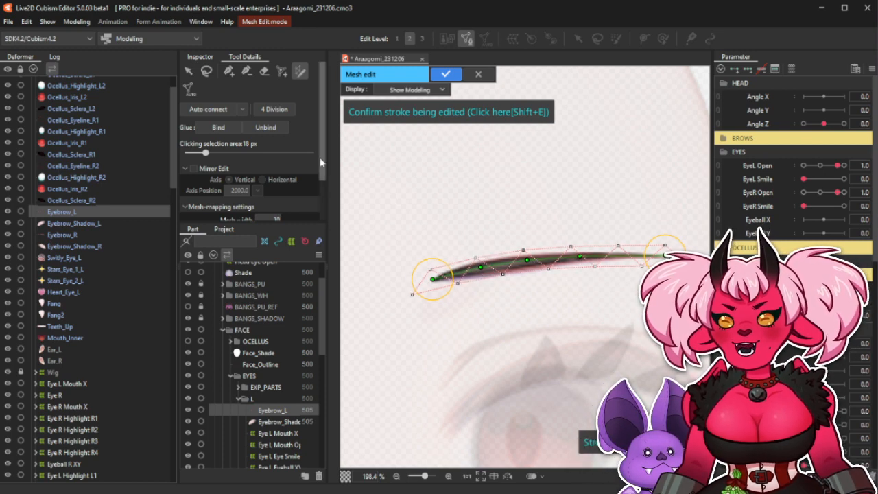
# Set the stroke mesh's mapping to 3 rows of vertices and its repeated density to 12.
pyautogui.scroll(-2, 302, 158)
pyautogui.click(209, 191)
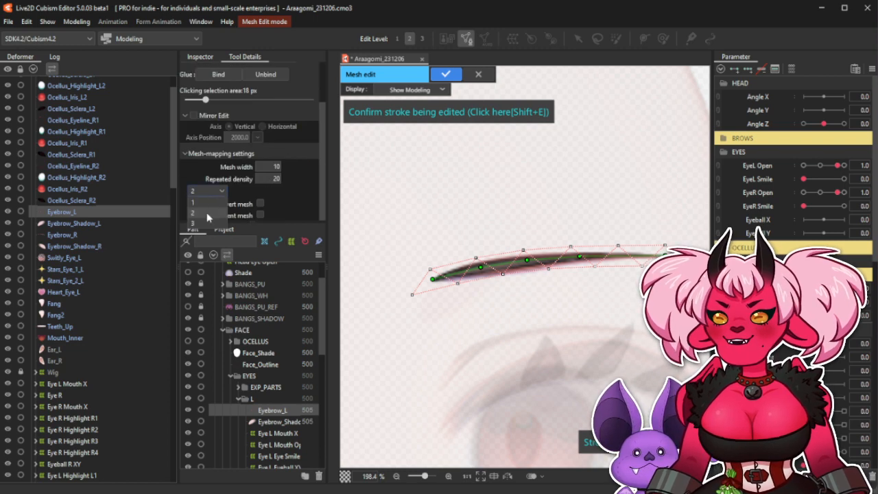
pyautogui.click(205, 221)
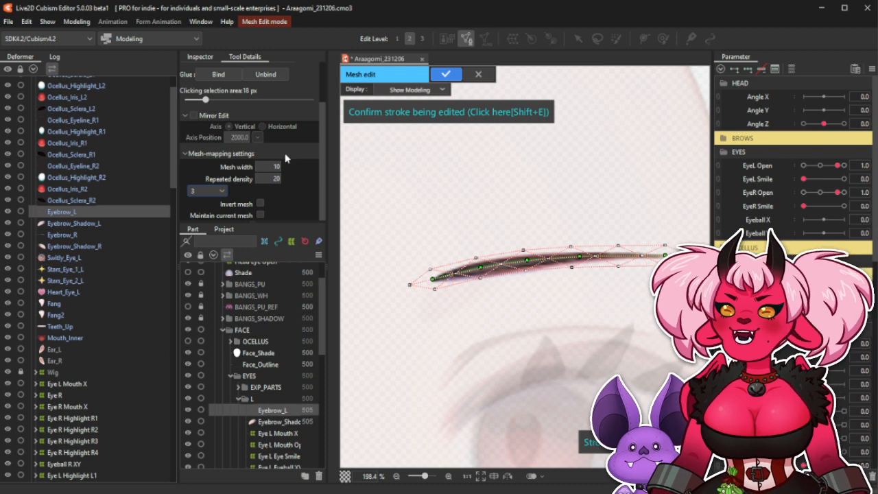
pyautogui.moveTo(276, 181); pyautogui.dragTo(265, 181)
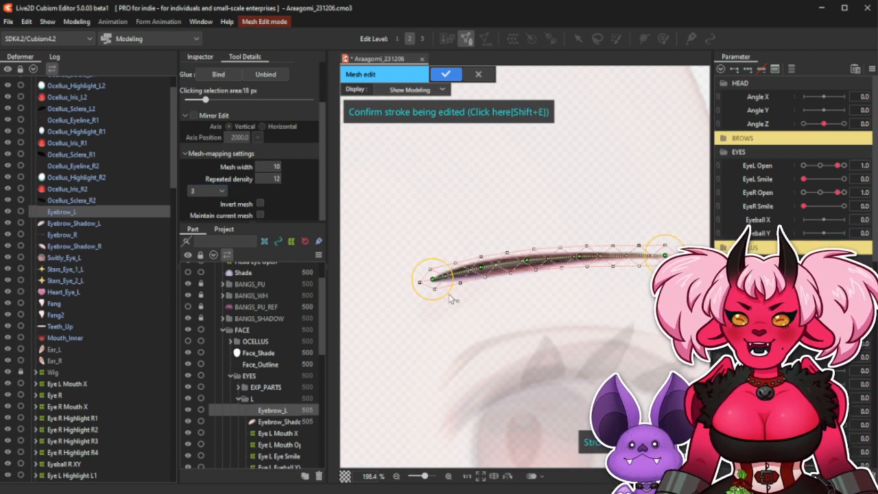
# Widen the stroke mesh at the inner end of Eyebrow_L, apply the mesh edit, and show ArtMesh outlines again.
pyautogui.moveTo(451, 288); pyautogui.dragTo(452, 303)
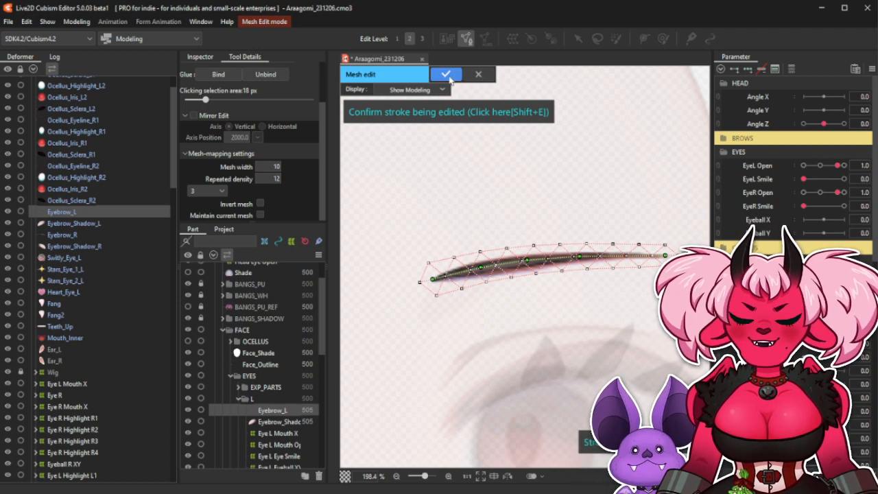
pyautogui.click(447, 75)
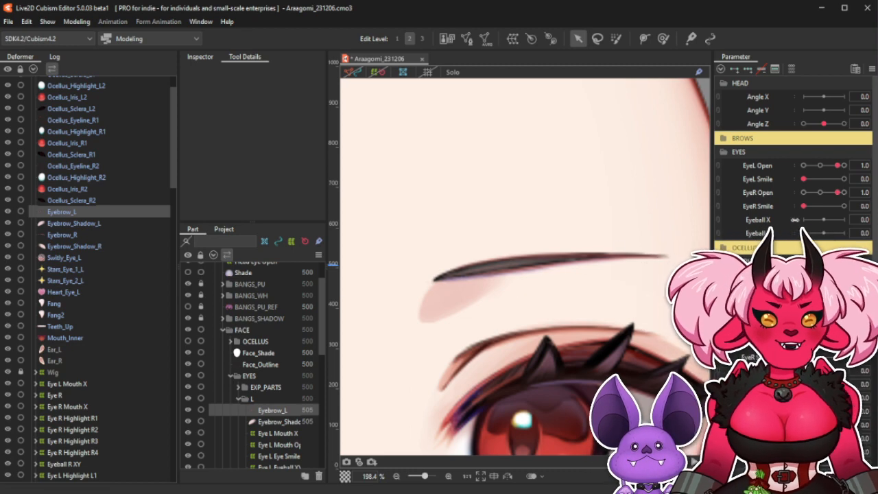
pyautogui.click(352, 73)
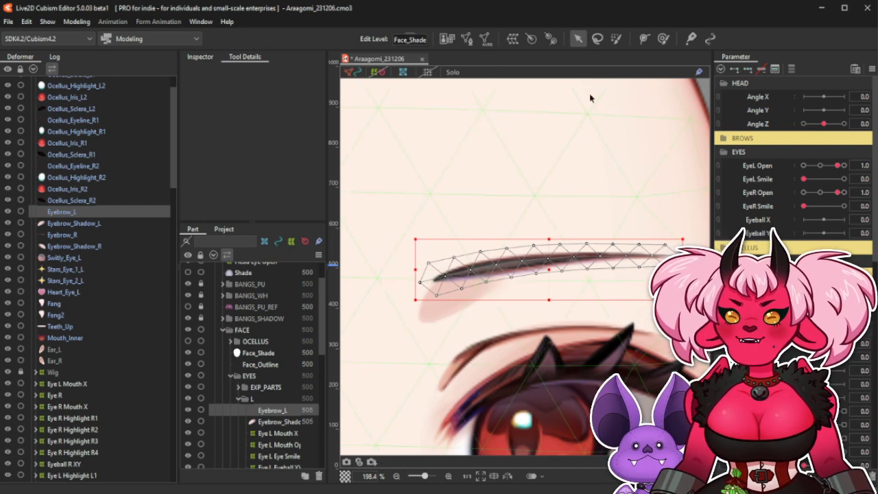
# Open Eyebrow_Shadow_L for mesh editing and delete the surplus inner vertices near its upper edge.
pyautogui.click(88, 226)
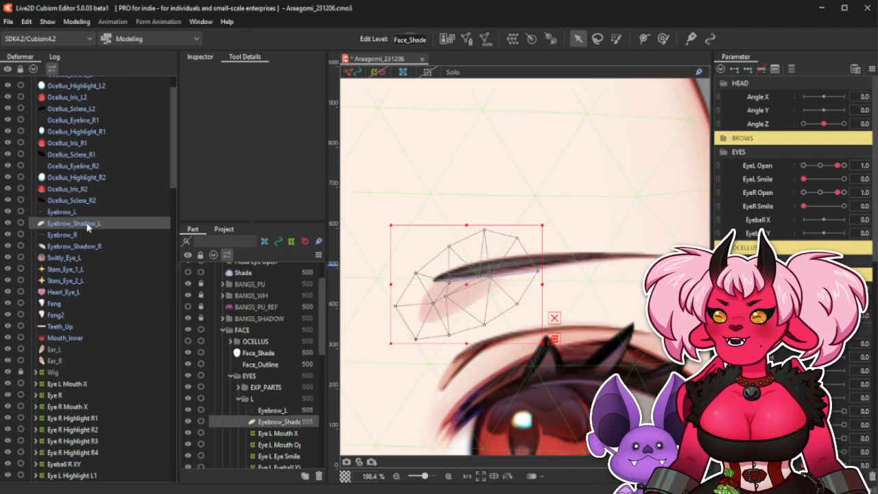
pyautogui.click(467, 39)
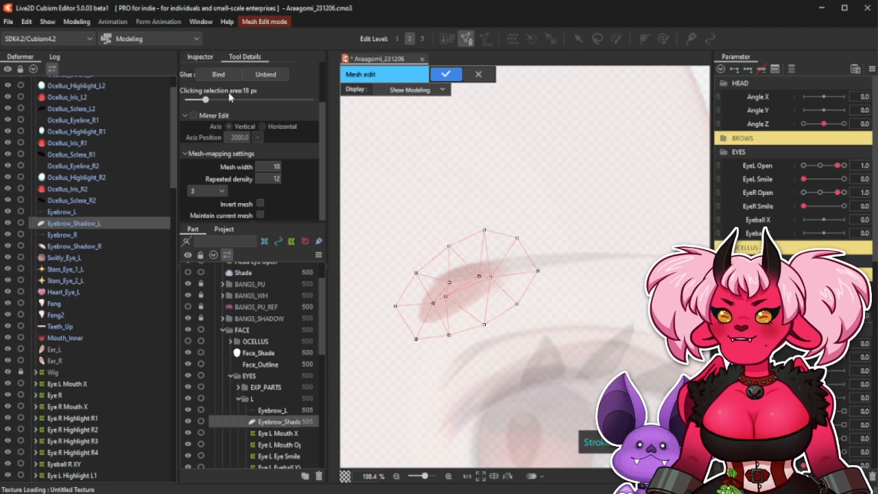
pyautogui.click(265, 75)
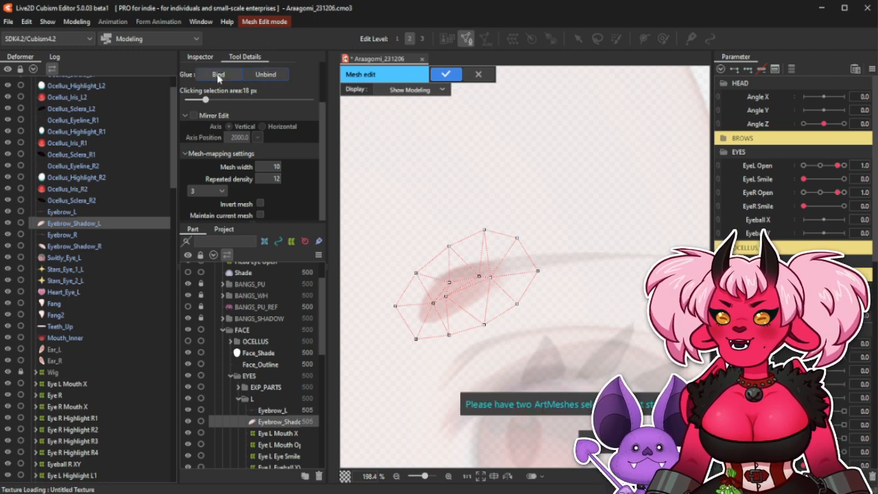
pyautogui.click(201, 56)
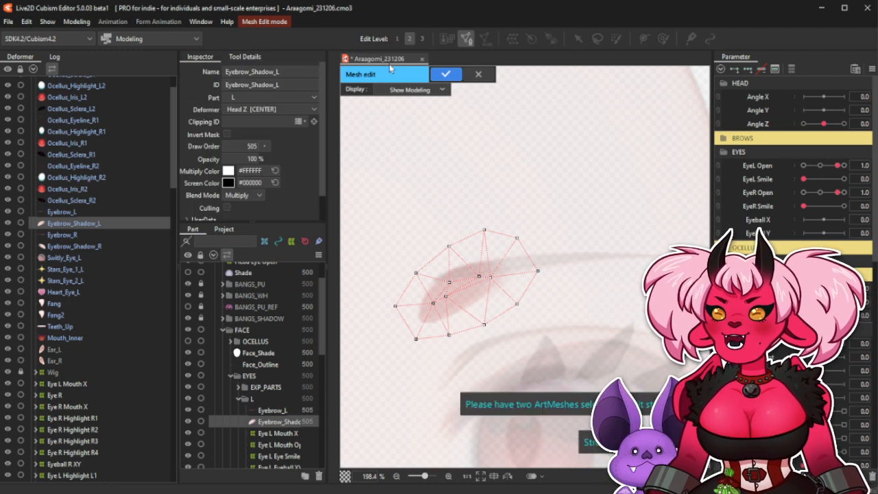
pyautogui.click(245, 56)
pyautogui.scroll(1, 241, 88)
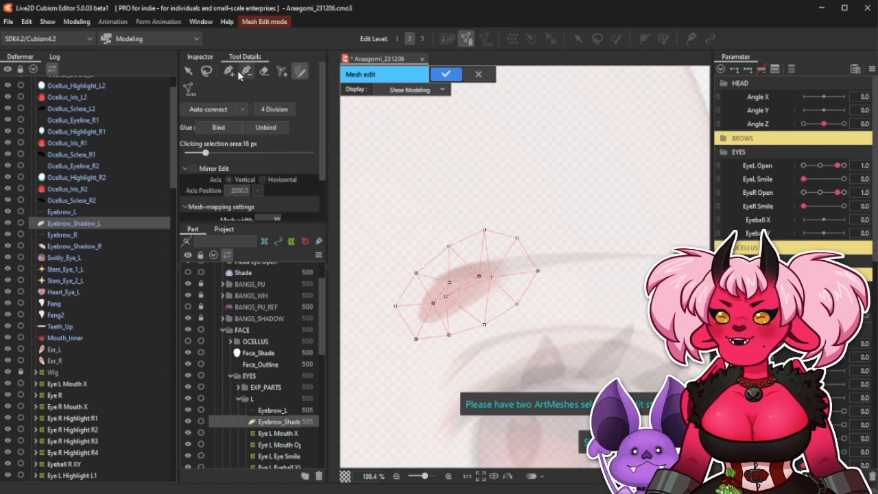
pyautogui.click(246, 70)
pyautogui.click(451, 283)
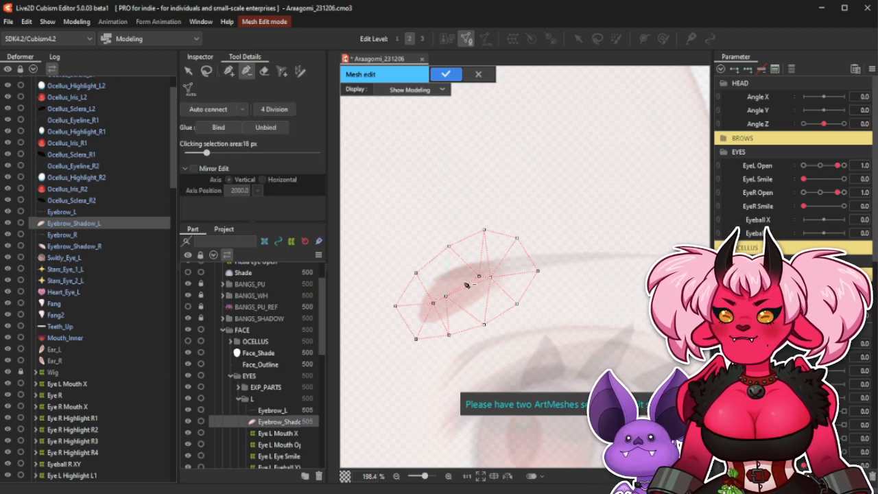
pyautogui.click(479, 277)
pyautogui.click(447, 297)
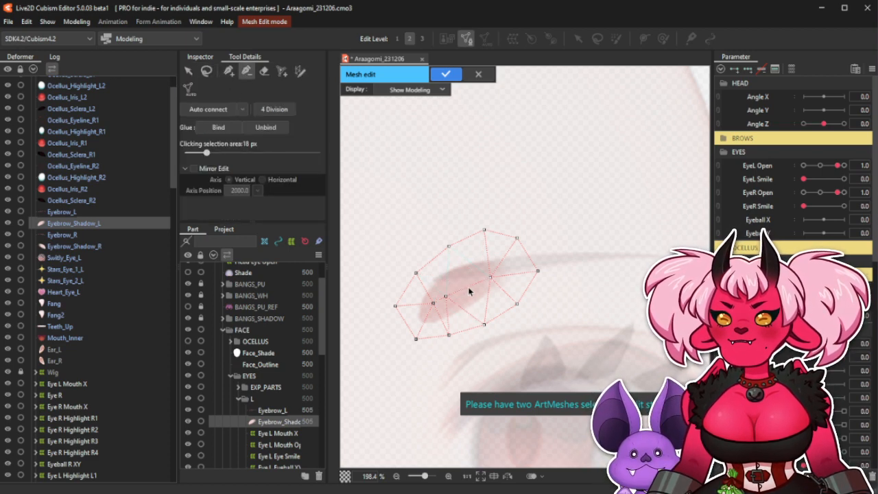
# Reposition the central vertices and the lower-edge vertices of the Eyebrow_Shadow_L mesh to space its triangles evenly along the shadow.
pyautogui.click(228, 71)
pyautogui.click(458, 293)
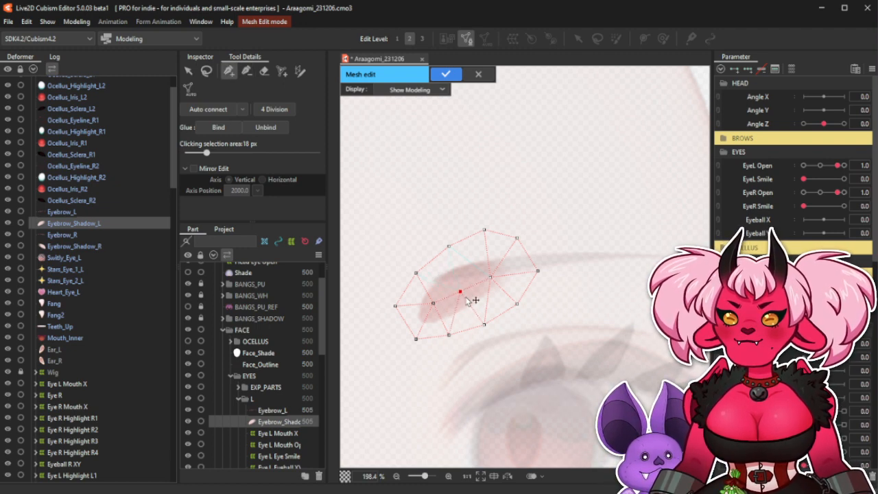
pyautogui.click(492, 322)
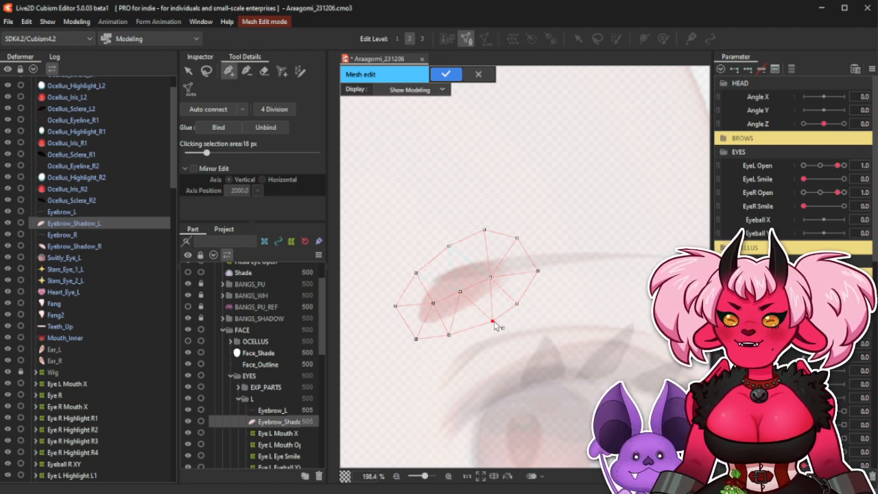
pyautogui.click(457, 337)
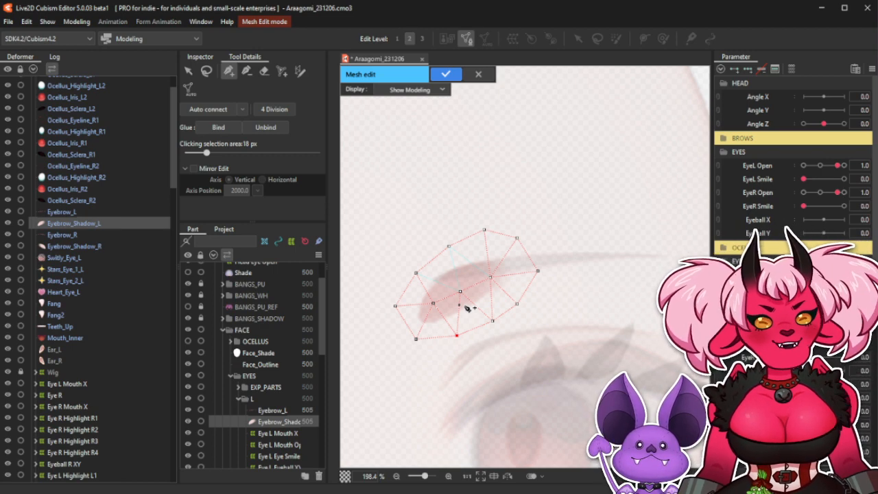
pyautogui.click(492, 274)
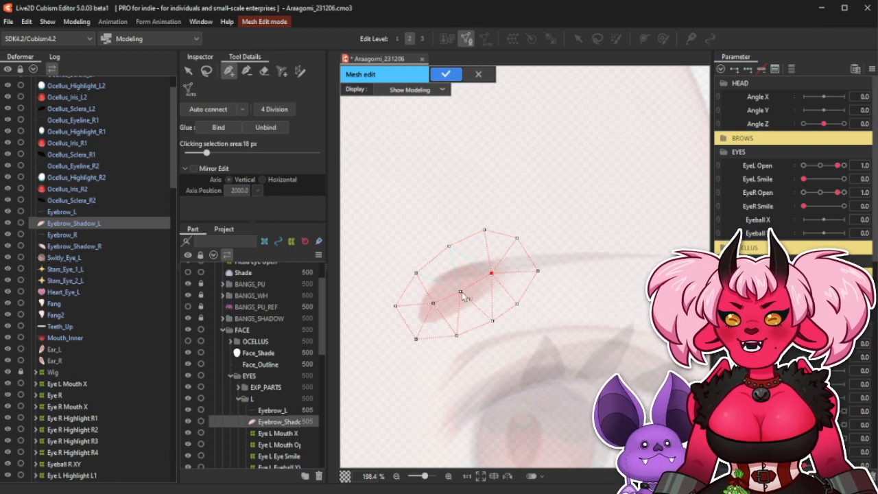
# Pull the upper-edge vertices of the Eyebrow_Shadow_L mesh closer to the shadow and even out their spacing.
pyautogui.click(449, 245)
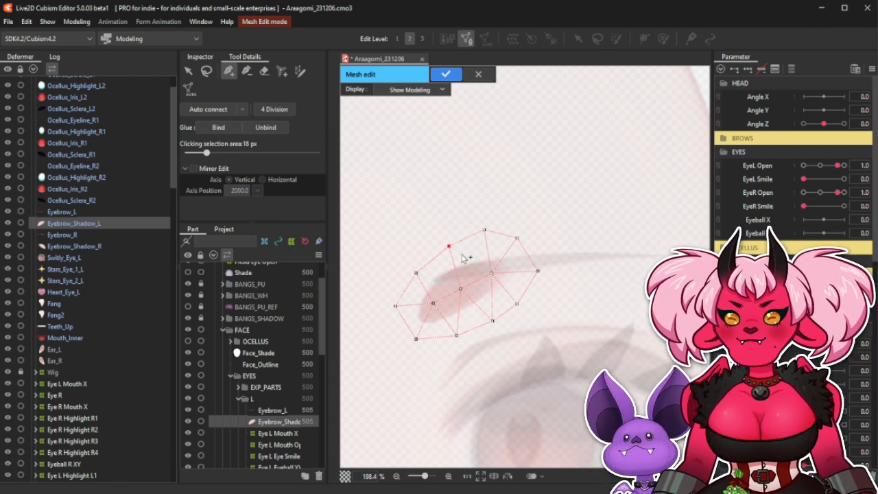
pyautogui.moveTo(450, 246); pyautogui.dragTo(522, 244)
pyautogui.click(519, 244)
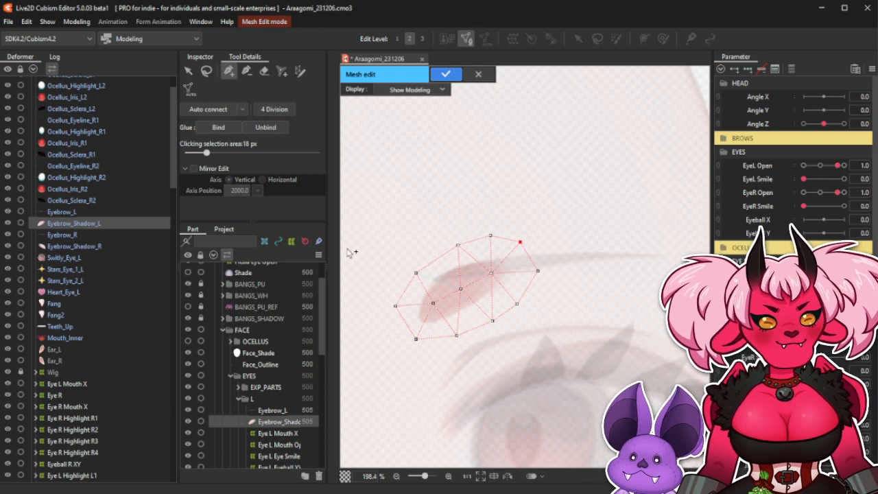
pyautogui.moveTo(415, 274); pyautogui.dragTo(494, 237)
pyautogui.click(462, 291)
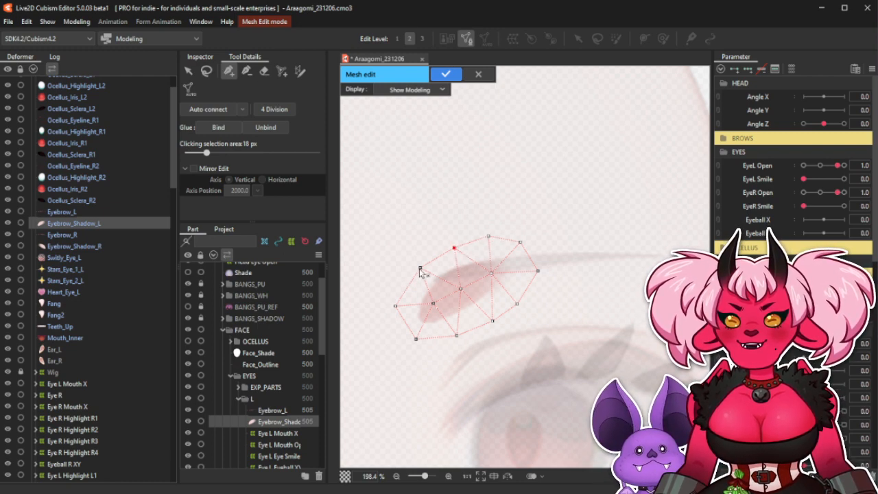
# Tighten the Eyebrow_Shadow_L mesh outline around the shadow's inner end, add a vertex beneath it, and adjust the lower-edge vertices.
pyautogui.moveTo(424, 269); pyautogui.dragTo(426, 271)
pyautogui.moveTo(396, 306); pyautogui.dragTo(400, 300)
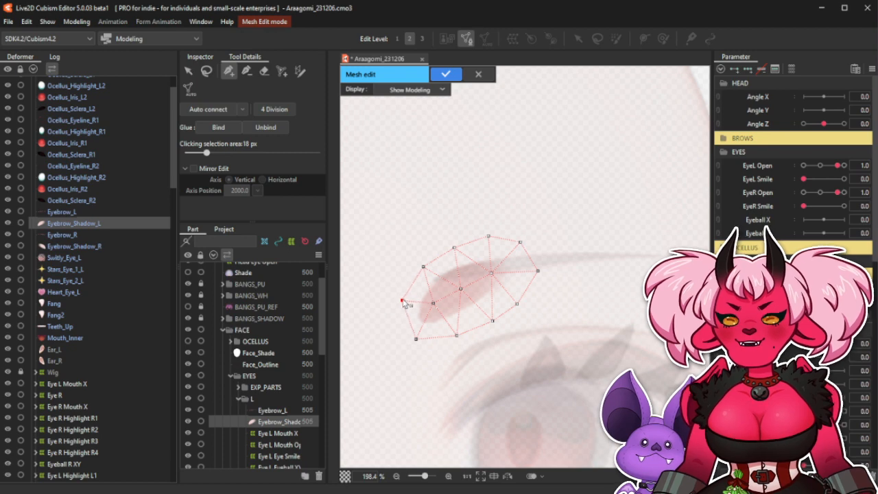
pyautogui.moveTo(417, 340)
pyautogui.mouseDown()
pyautogui.moveTo(409, 335)
pyautogui.moveTo(431, 345)
pyautogui.moveTo(468, 333)
pyautogui.moveTo(434, 342)
pyautogui.mouseUp()
pyautogui.click(435, 304)
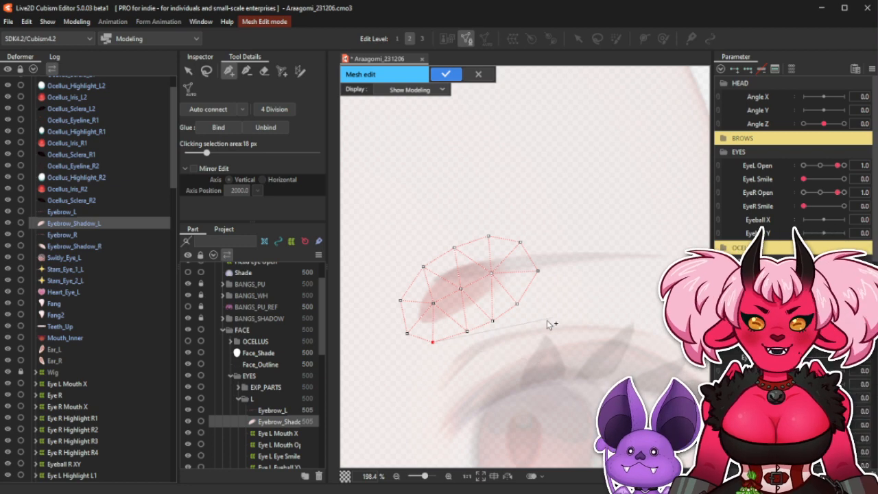
pyautogui.moveTo(518, 306); pyautogui.dragTo(523, 302)
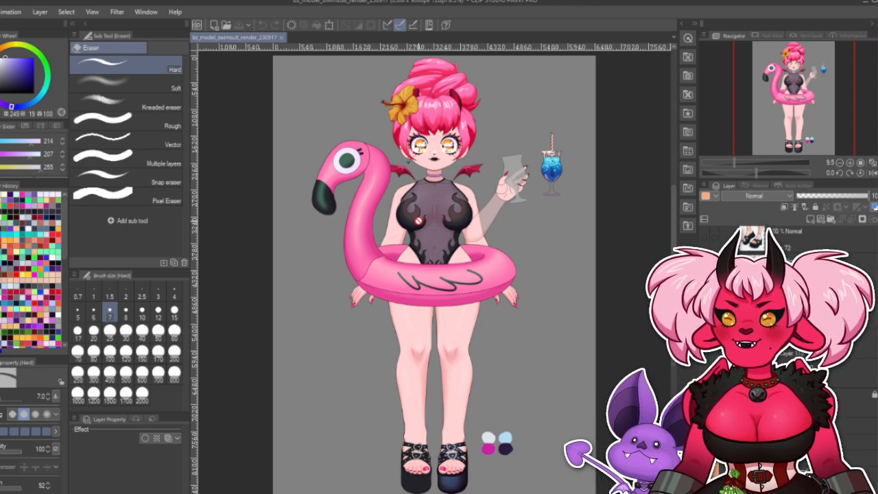
# Switch to Clip Studio Paint, open the recent file bz_model_swimsuit_render_230725.psd, and examine the paint-over notes around the flamingo tube.
pyautogui.click(0, 12)
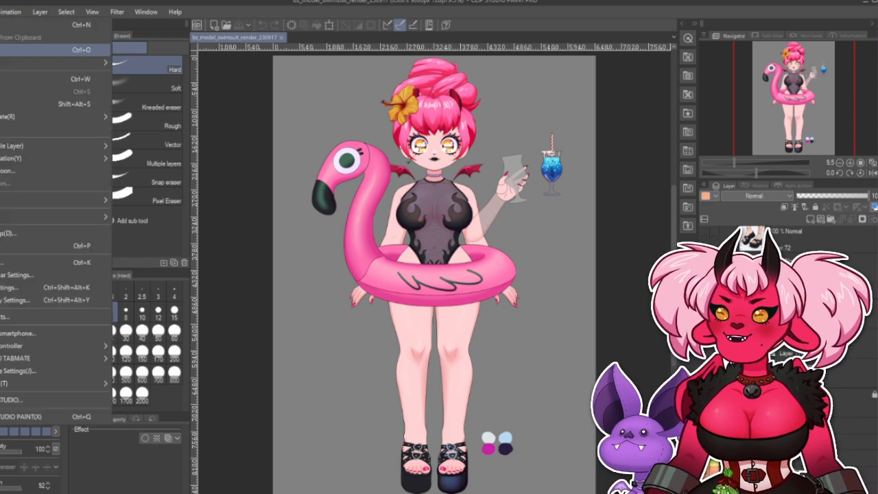
pyautogui.moveTo(39, 64)
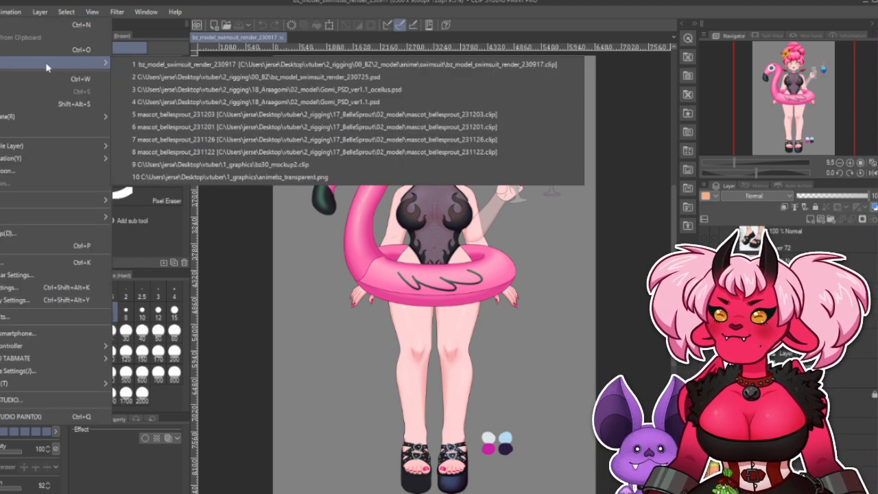
pyautogui.click(235, 79)
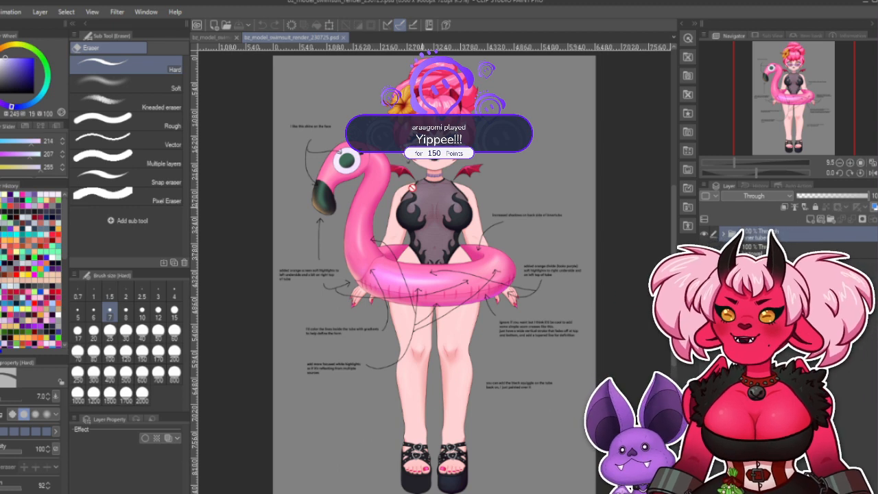
pyautogui.scroll(3, 326, 137)
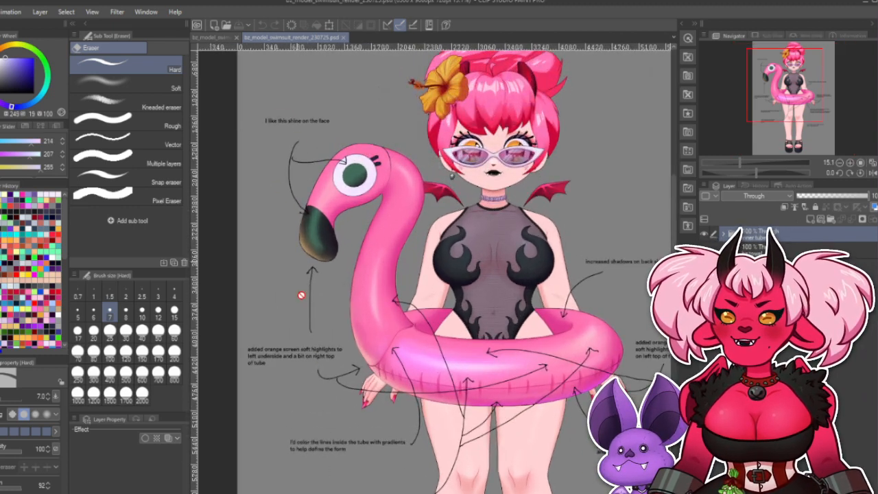
pyautogui.scroll(-2, 301, 295)
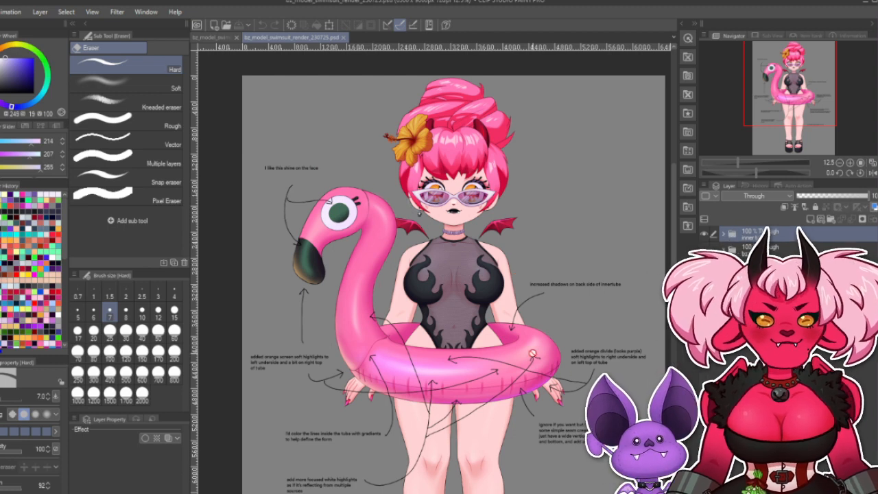
pyautogui.scroll(-1, 477, 290)
pyautogui.scroll(1, 500, 404)
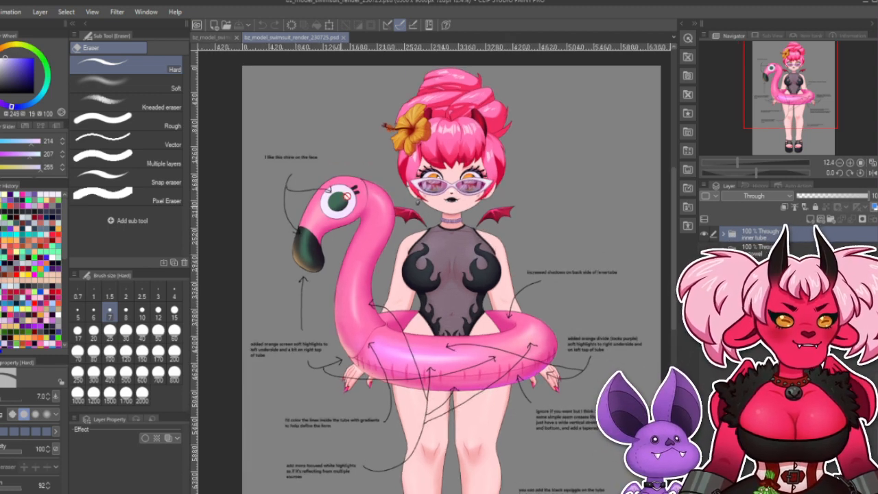
# Return to the bz_model_swimsuit_render_230917 document and hide the flamingo inner tube.
pyautogui.click(220, 37)
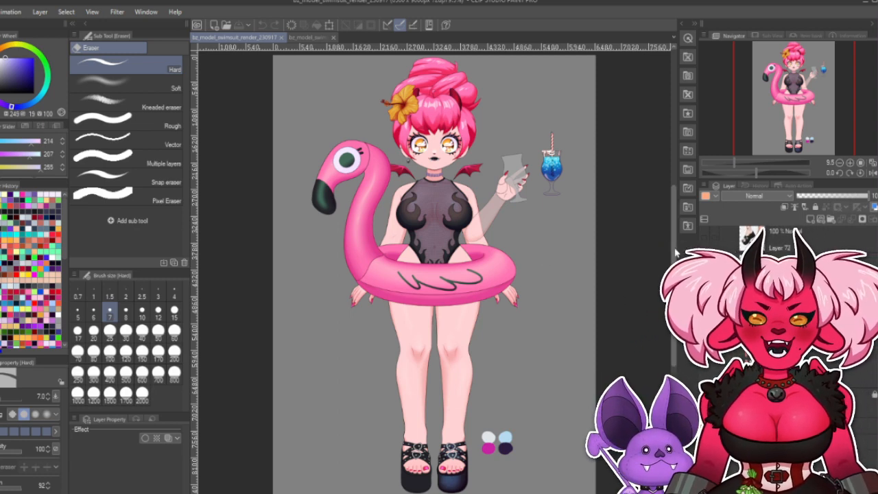
pyautogui.moveTo(678, 249); pyautogui.dragTo(687, 248)
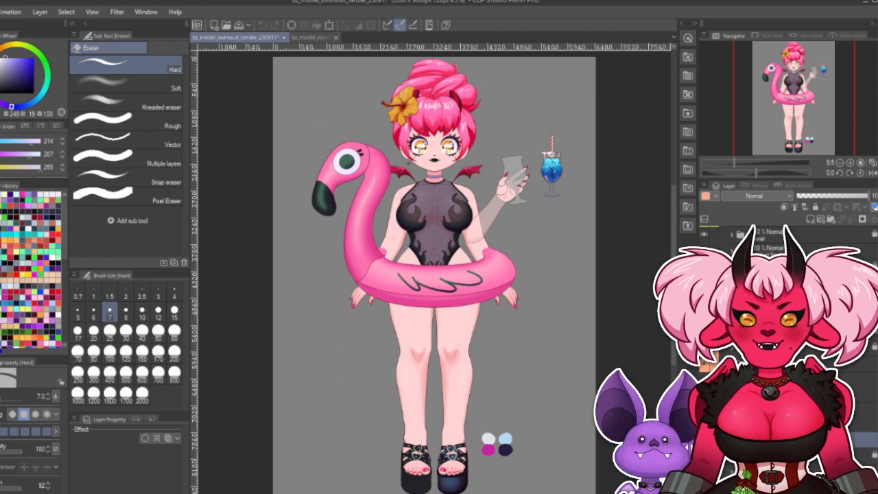
pyautogui.click(704, 282)
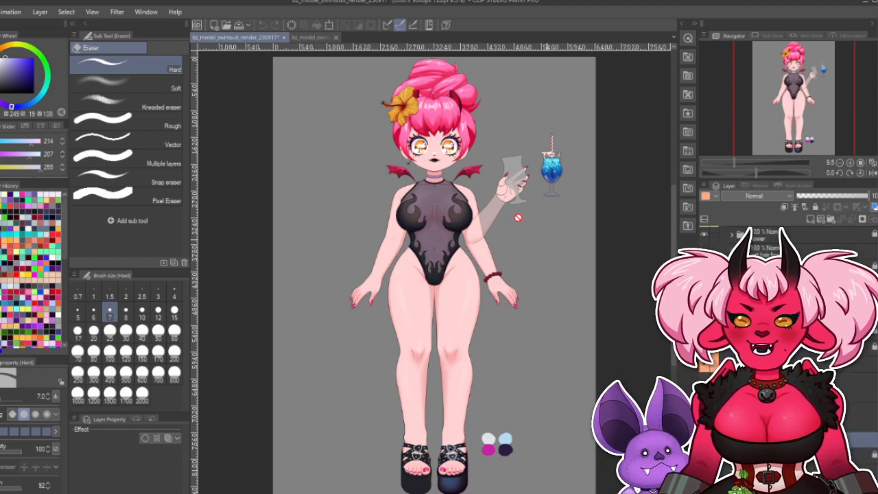
# Examine the blue cocktail drawing and the raised hand holding the translucent glass up close.
pyautogui.scroll(8, 546, 142)
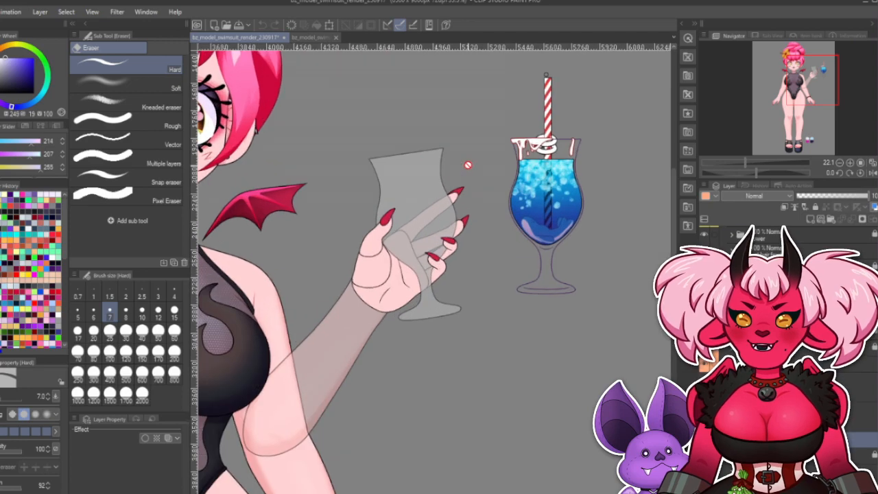
pyautogui.scroll(2, 587, 200)
pyautogui.scroll(2, 611, 211)
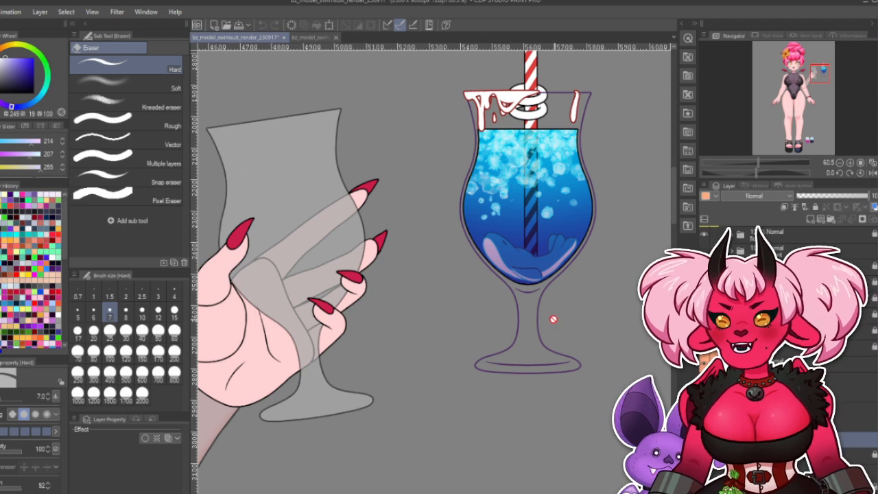
pyautogui.scroll(-2, 554, 320)
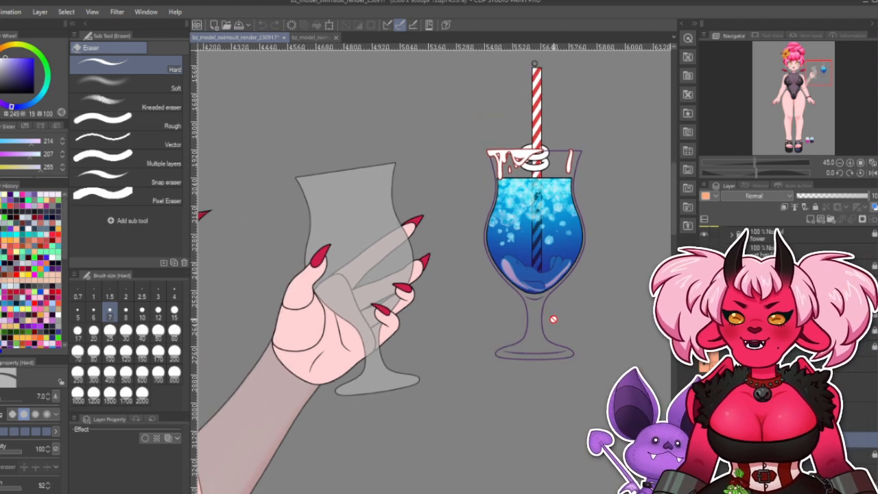
pyautogui.scroll(-2, 554, 319)
pyautogui.scroll(2, 550, 262)
pyautogui.scroll(-1, 547, 270)
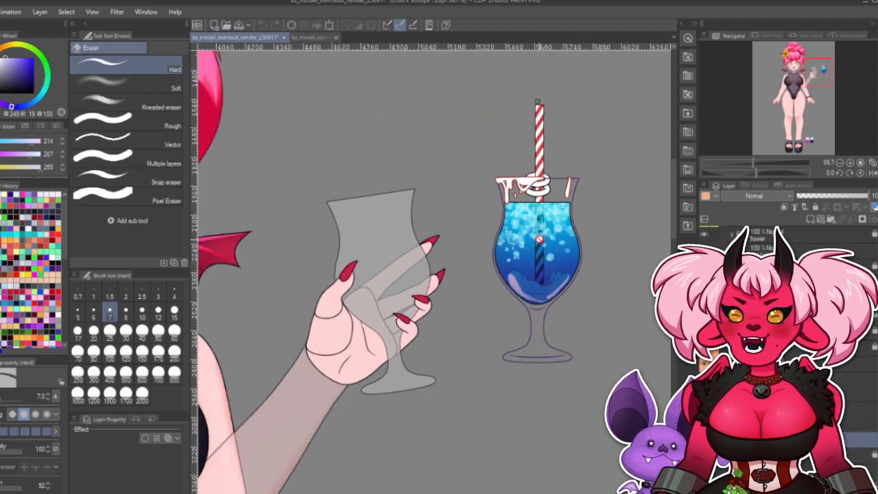
pyautogui.scroll(1, 545, 271)
pyautogui.scroll(-1, 542, 274)
pyautogui.scroll(1, 536, 283)
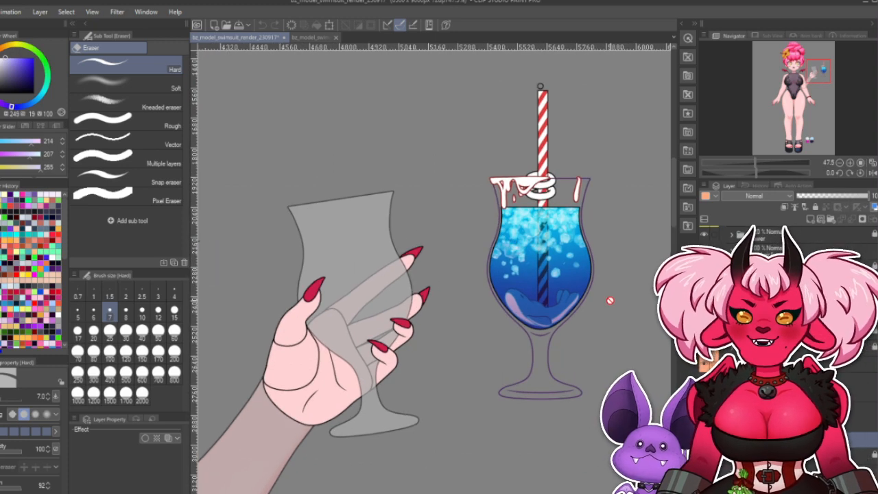
pyautogui.scroll(-6, 610, 301)
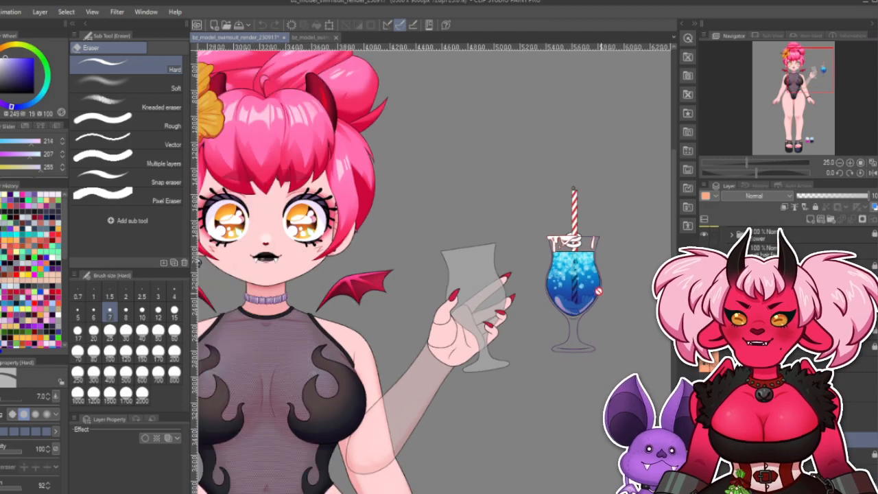
pyautogui.scroll(-1, 479, 245)
pyautogui.scroll(1, 479, 301)
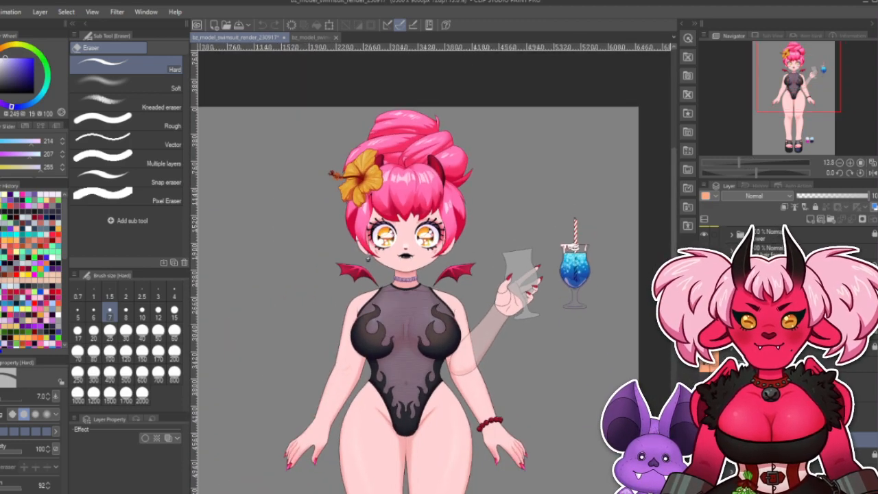
# Look over the whole swimsuit figure, including the hair, face, arms and body rendering.
pyautogui.moveTo(674, 184); pyautogui.dragTo(674, 189)
pyautogui.scroll(-1, 493, 249)
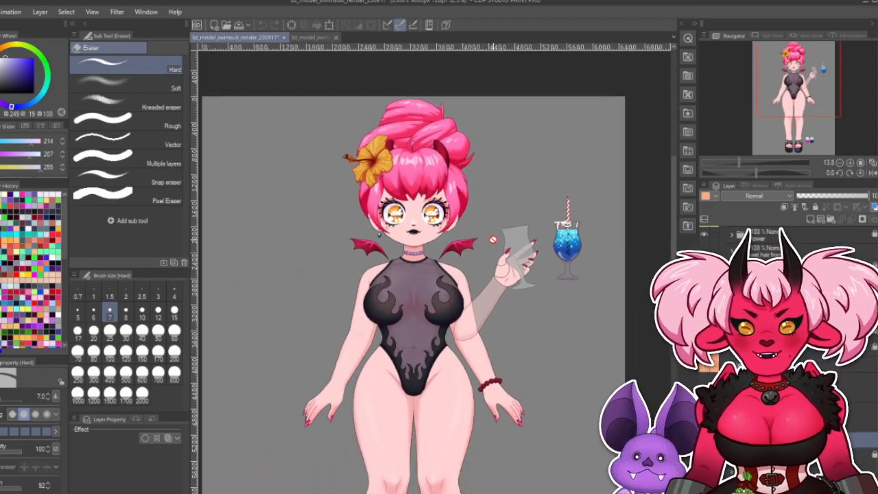
pyautogui.scroll(1, 379, 305)
pyautogui.scroll(1, 515, 227)
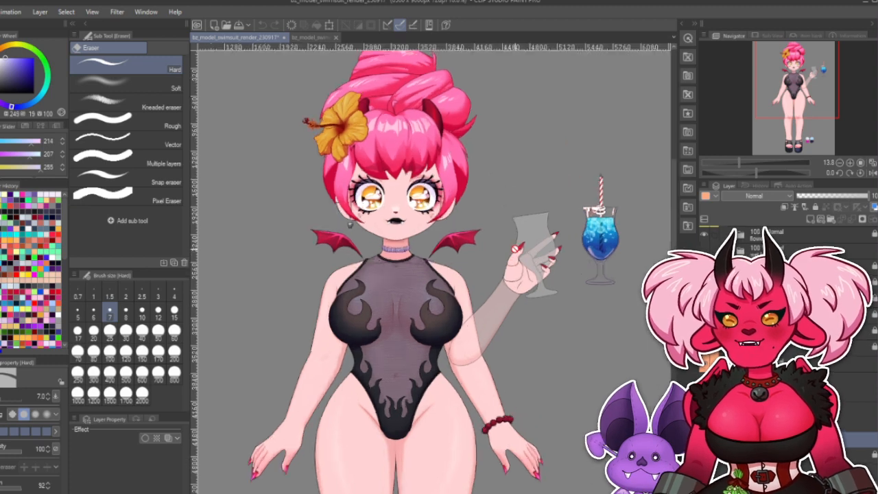
pyautogui.scroll(-1, 605, 274)
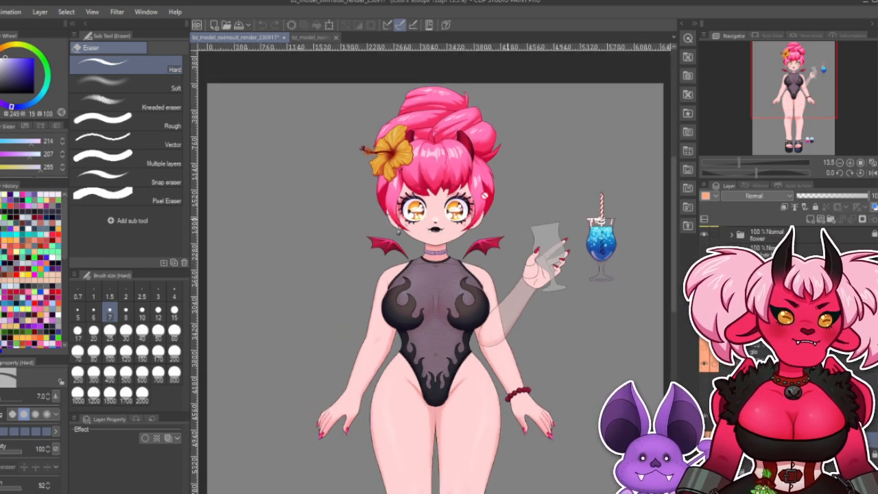
pyautogui.scroll(-2, 419, 389)
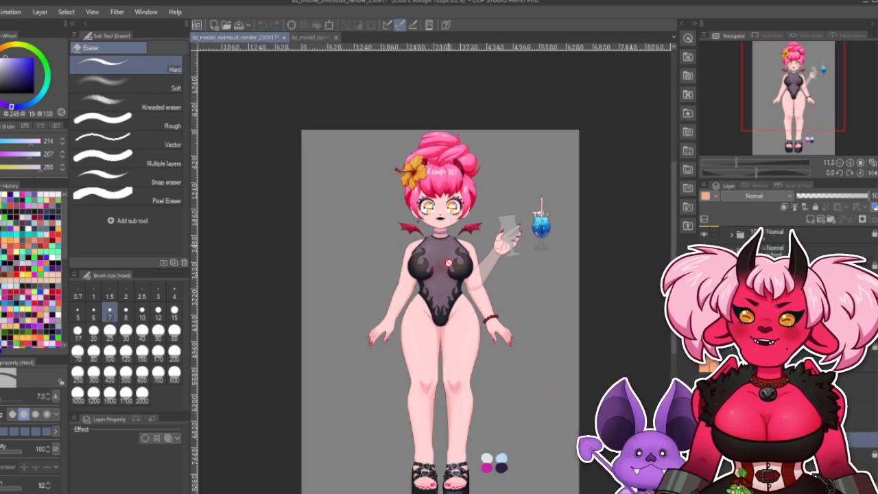
pyautogui.scroll(1, 456, 374)
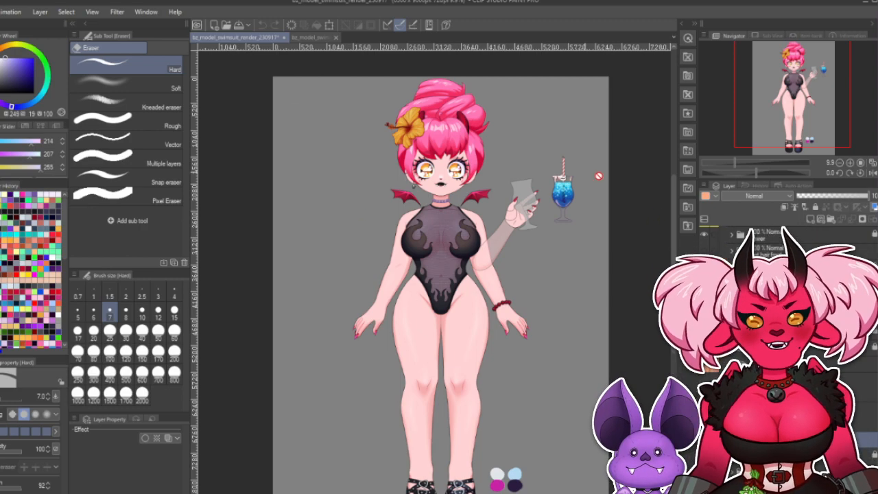
pyautogui.scroll(-2, 432, 249)
# Inspect the platform sandals closely, comparing the heart buckles, straps and sole shading on both feet.
pyautogui.scroll(10, 455, 482)
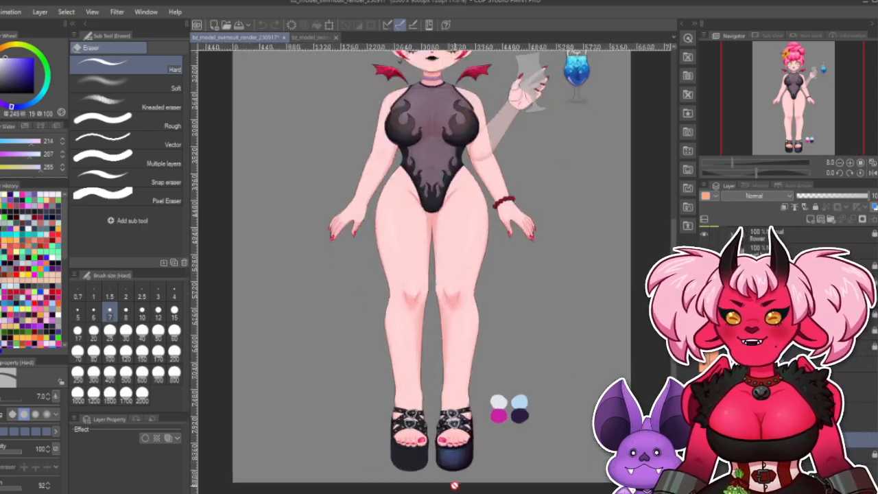
pyautogui.scroll(5, 464, 461)
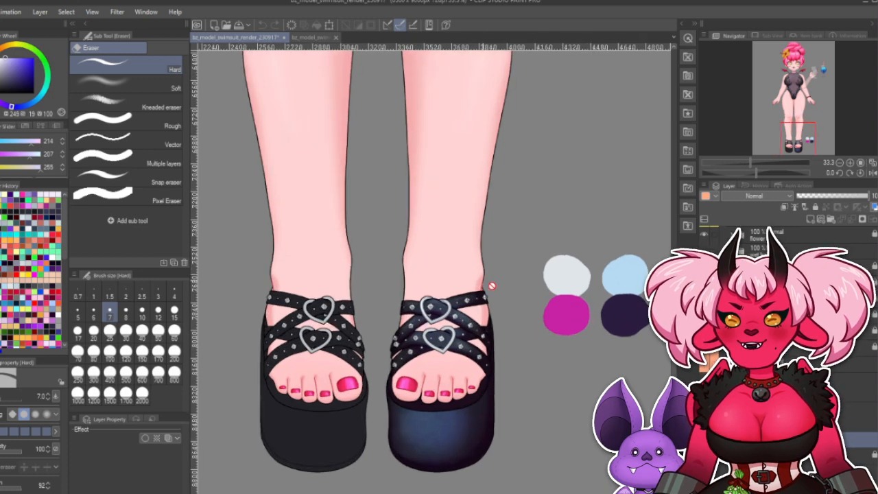
pyautogui.scroll(2, 441, 323)
pyautogui.scroll(1, 416, 269)
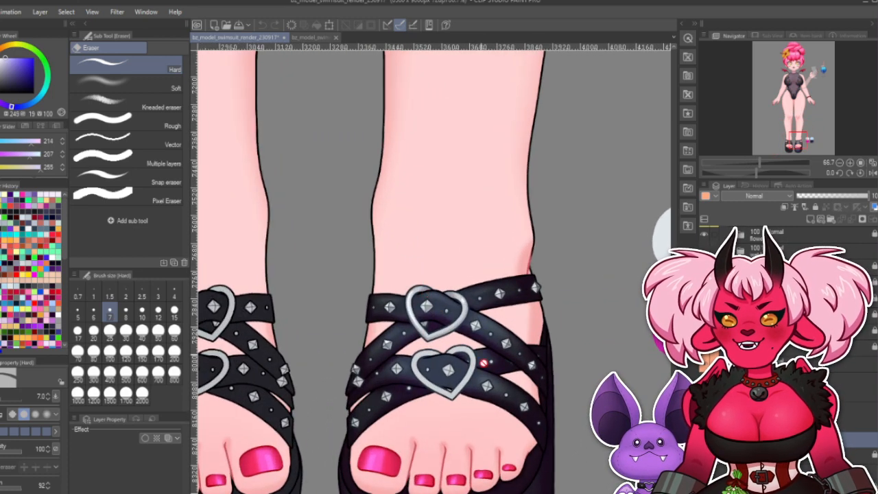
pyautogui.scroll(-4, 471, 383)
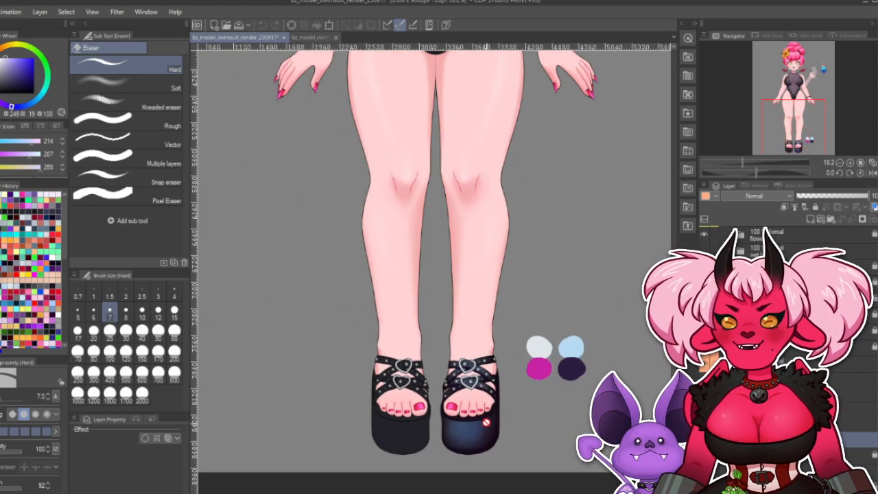
# Look over the figure from the legs up to the mesh swimsuit, face, hair and hibiscus flower.
pyautogui.scroll(1, 489, 420)
pyautogui.scroll(1, 489, 418)
pyautogui.scroll(-4, 483, 341)
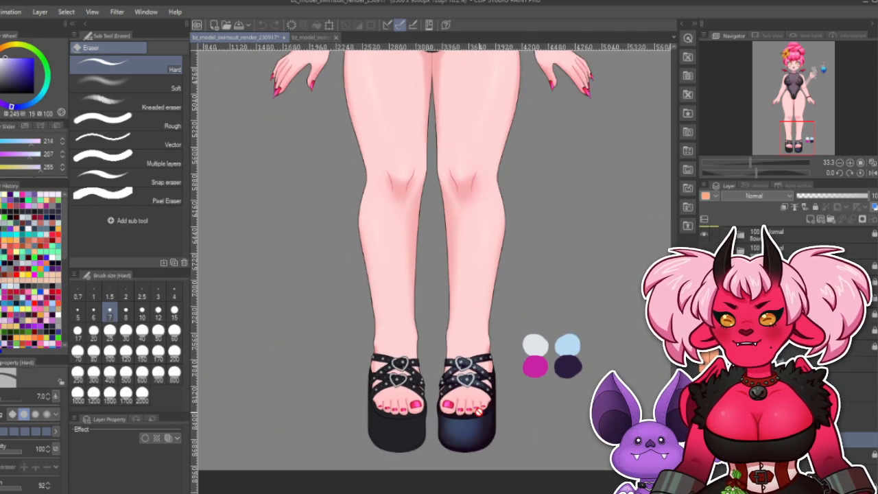
pyautogui.scroll(4, 462, 177)
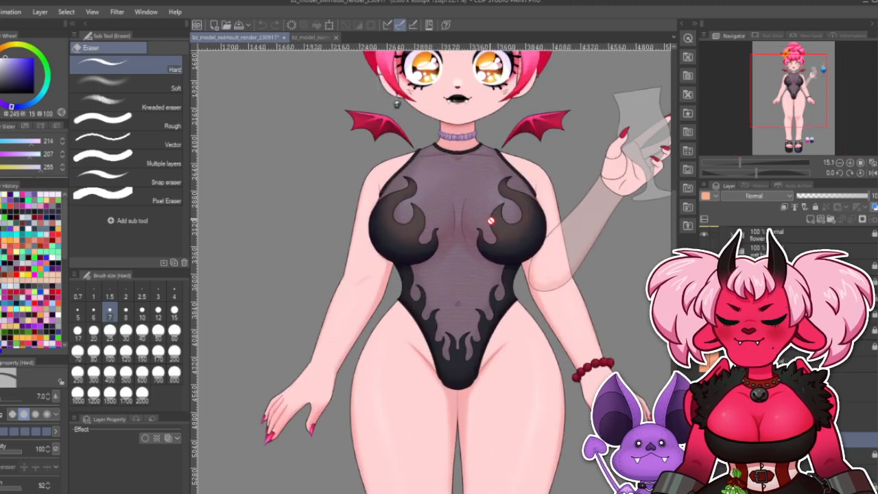
pyautogui.scroll(-1, 541, 310)
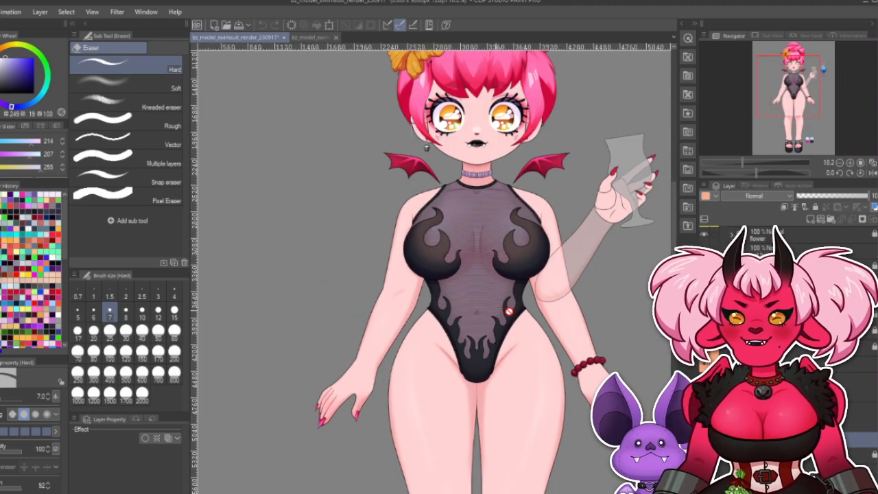
pyautogui.scroll(-1, 546, 306)
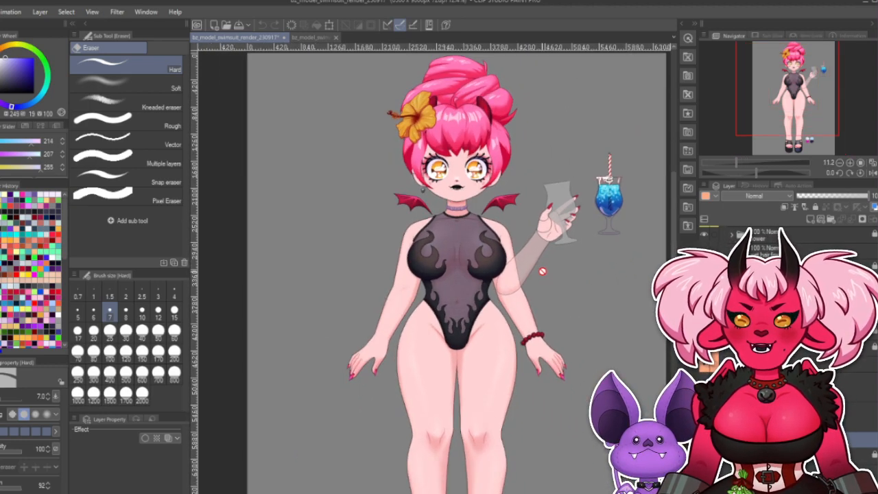
pyautogui.scroll(1, 551, 272)
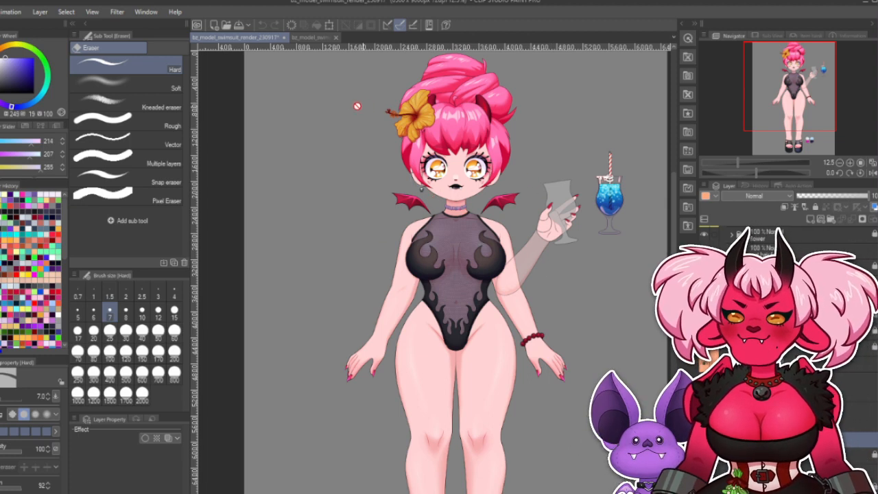
pyautogui.scroll(2, 427, 88)
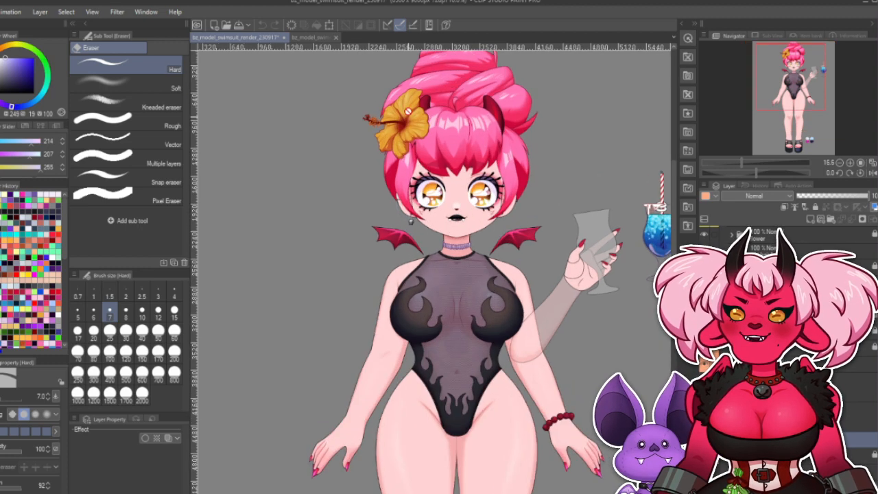
pyautogui.scroll(-3, 399, 144)
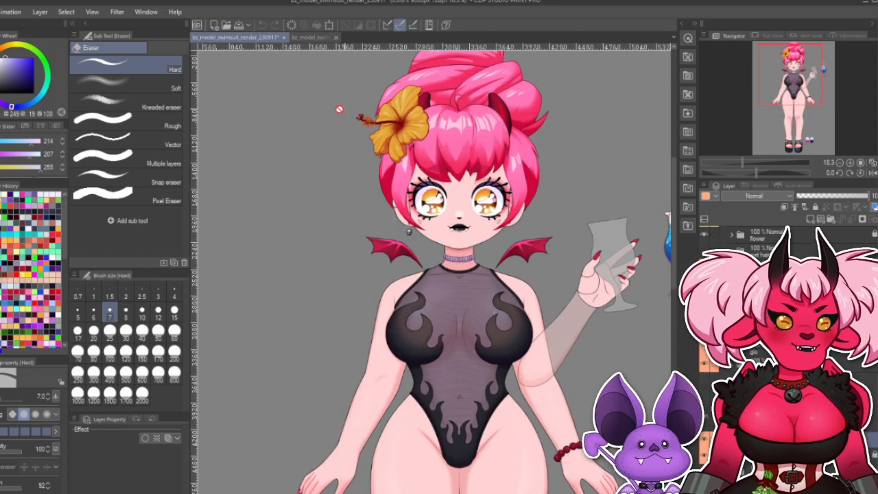
pyautogui.scroll(1, 547, 129)
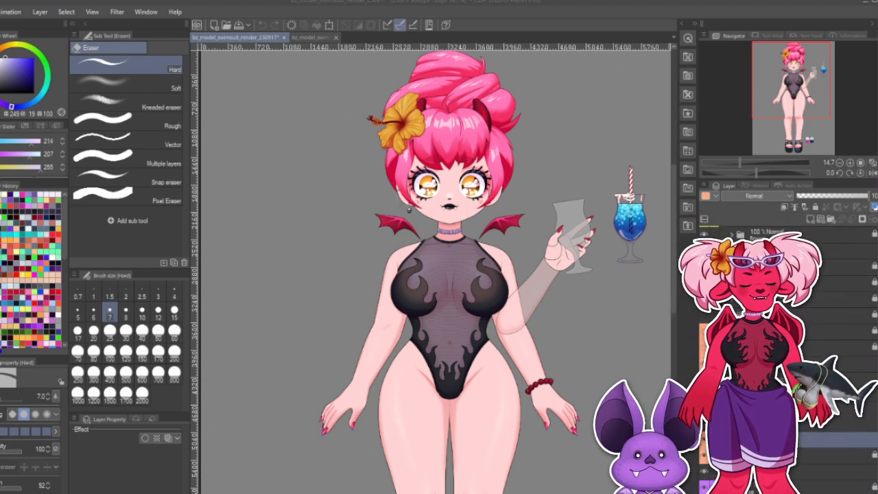
# Show the front piece of the purple sarong over the figure's hips.
pyautogui.click(704, 314)
pyautogui.scroll(-4, 488, 277)
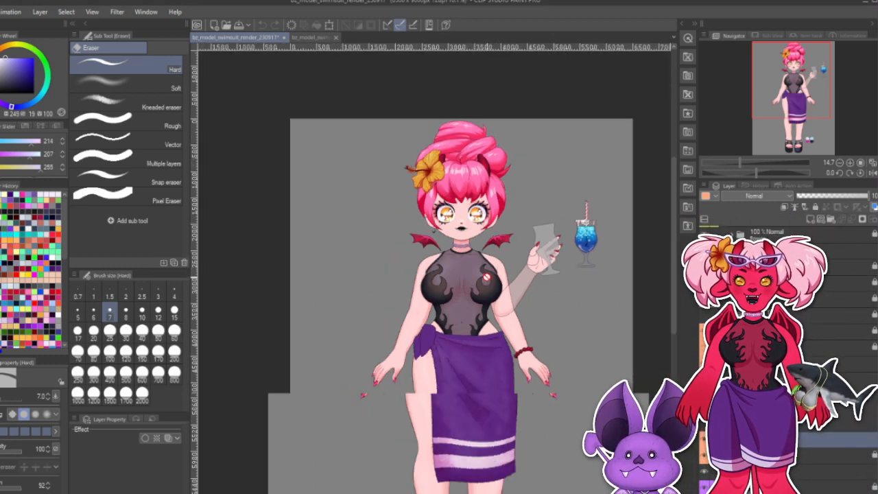
pyautogui.scroll(-2, 487, 277)
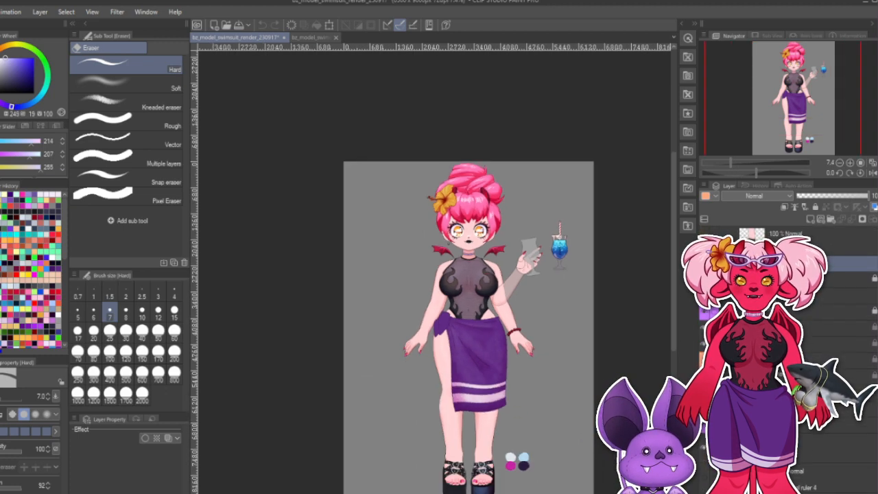
# Find the sarong's back piece in the layer stack and show it behind the bare leg.
pyautogui.scroll(-1, 785, 350)
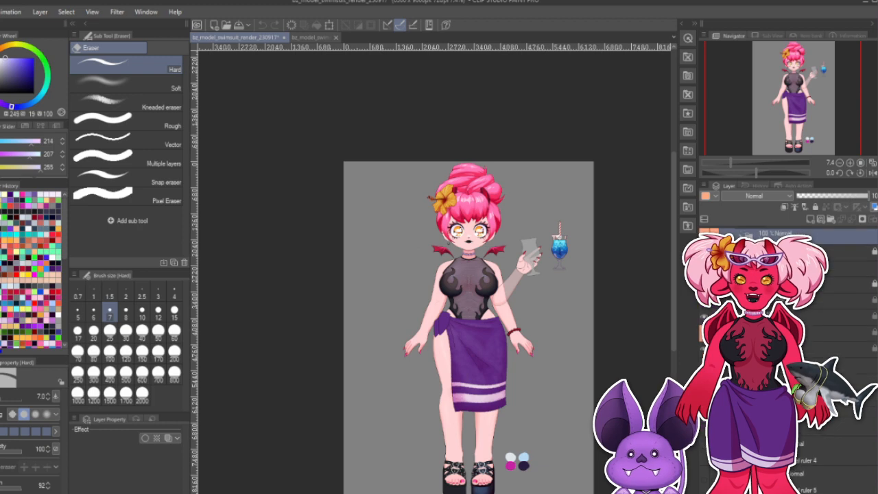
pyautogui.scroll(5, 786, 350)
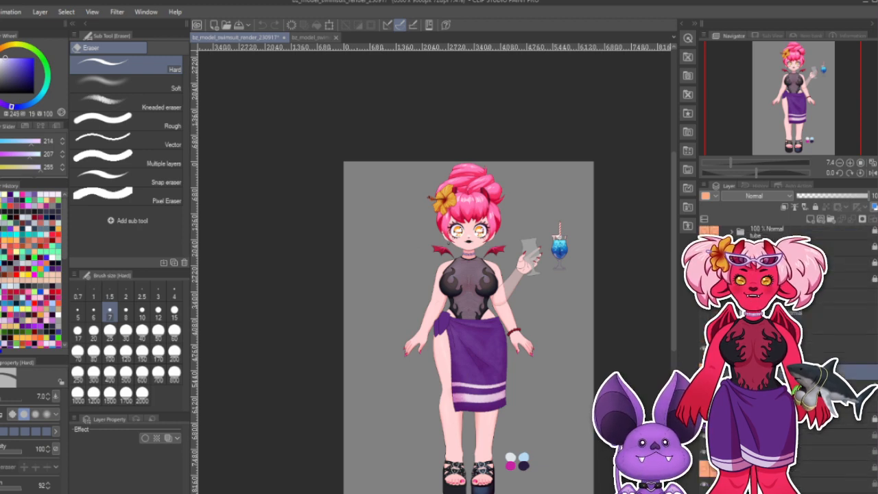
pyautogui.scroll(3, 786, 350)
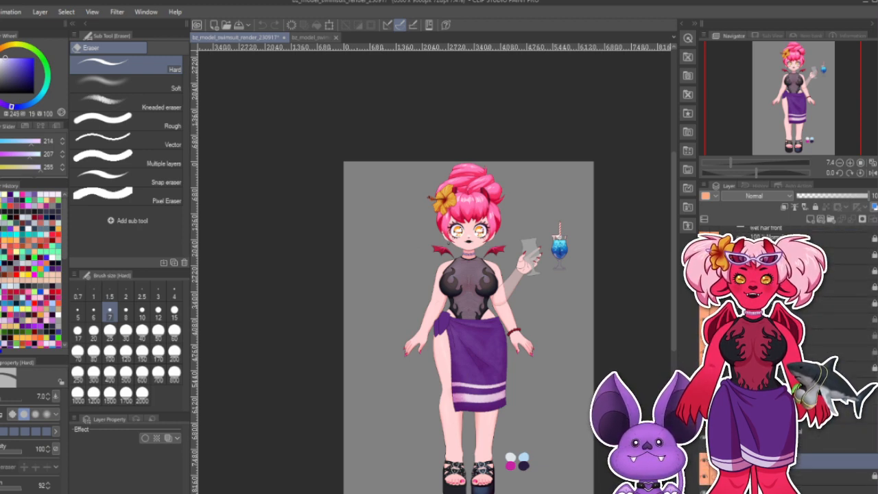
pyautogui.scroll(-6, 786, 350)
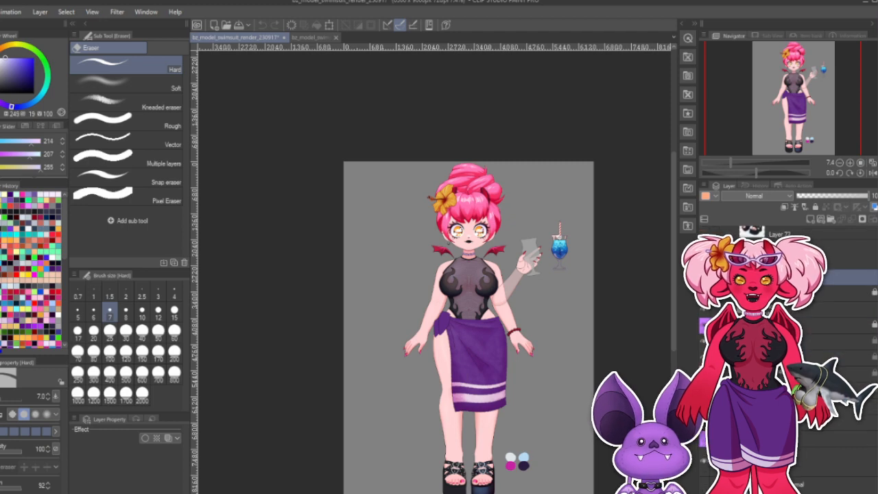
pyautogui.click(785, 390)
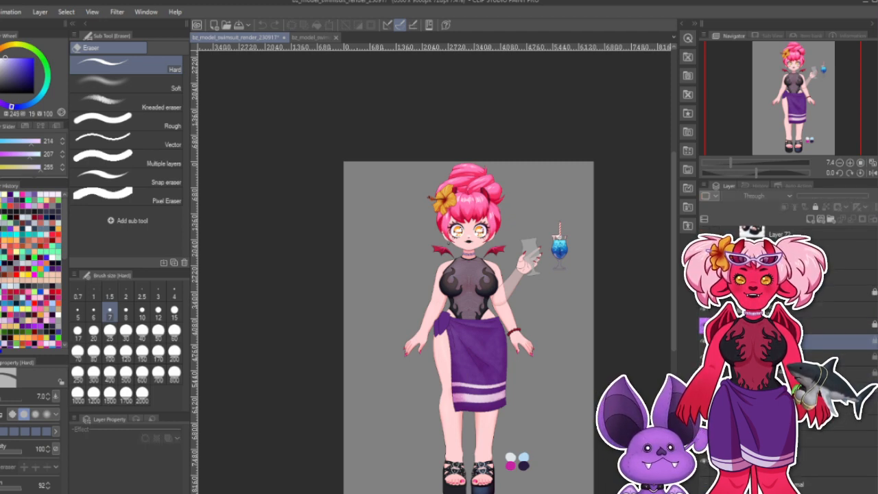
pyautogui.scroll(-1, 789, 343)
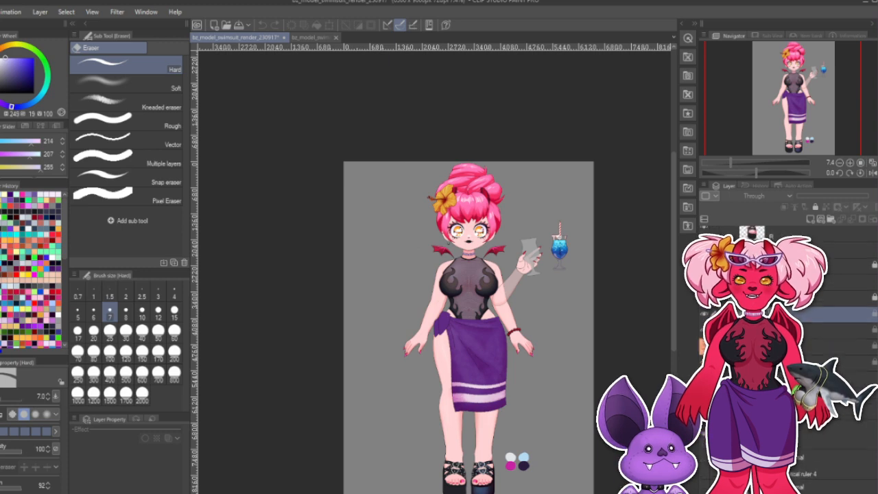
pyautogui.scroll(4, 789, 343)
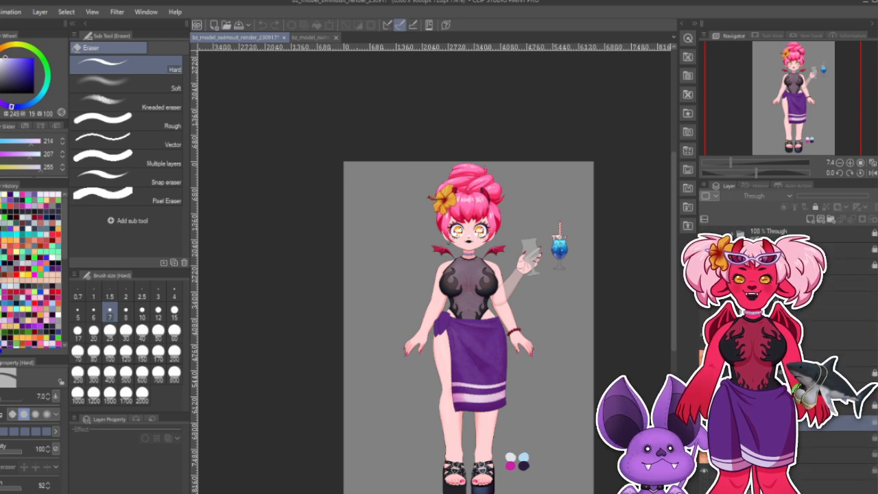
pyautogui.click(733, 249)
pyautogui.click(733, 249)
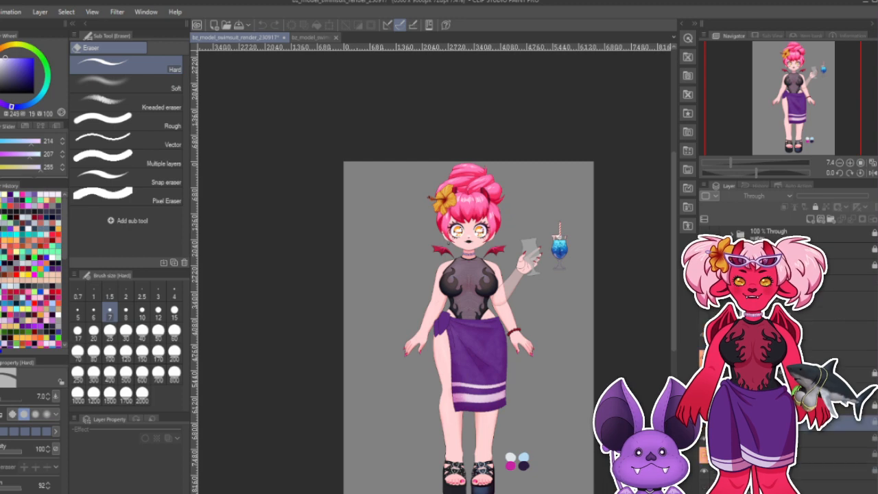
pyautogui.scroll(-3, 790, 343)
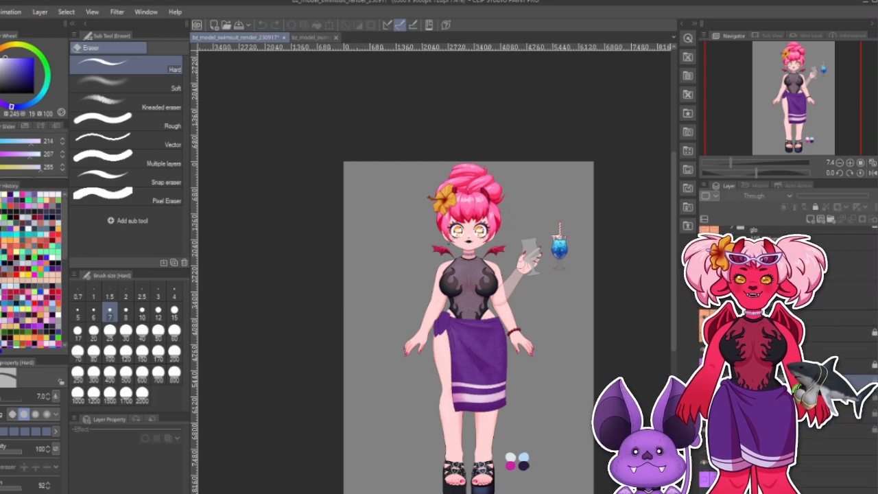
pyautogui.scroll(-2, 789, 343)
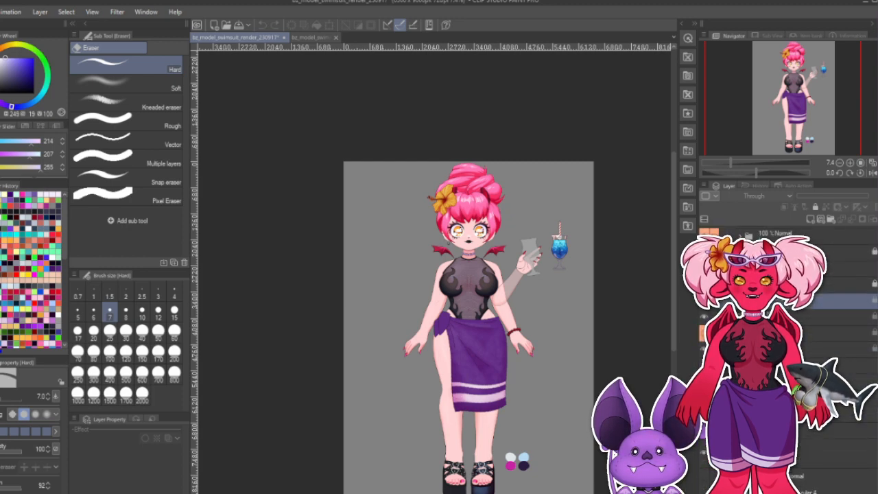
pyautogui.click(704, 453)
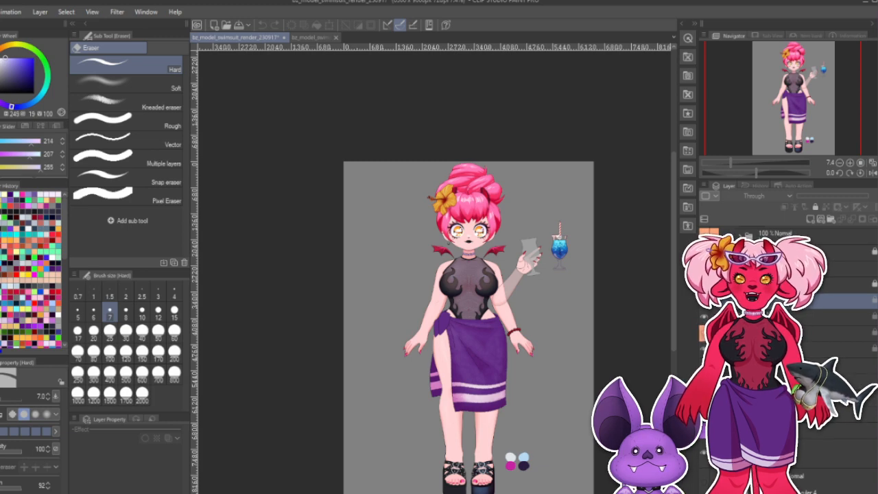
# Examine the complete sarong on the full figure, and the bun, bangs, flower and face up close.
pyautogui.scroll(-3, 410, 373)
pyautogui.scroll(5, 451, 311)
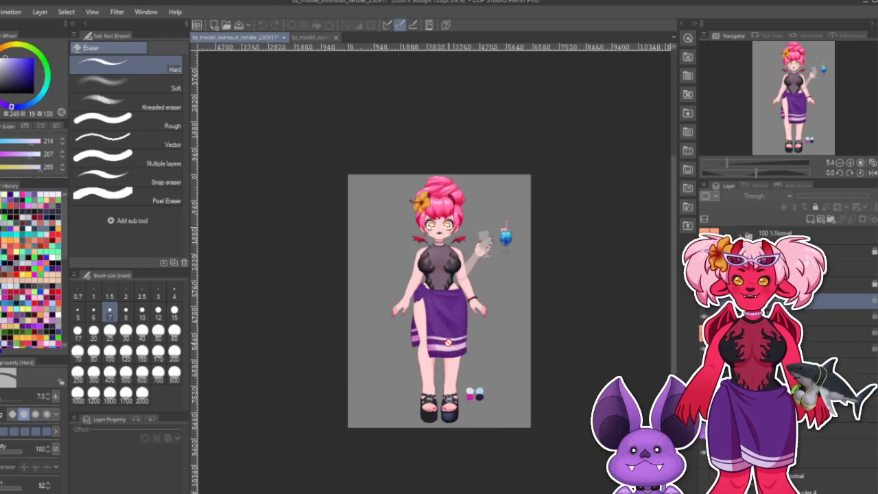
pyautogui.scroll(1, 451, 311)
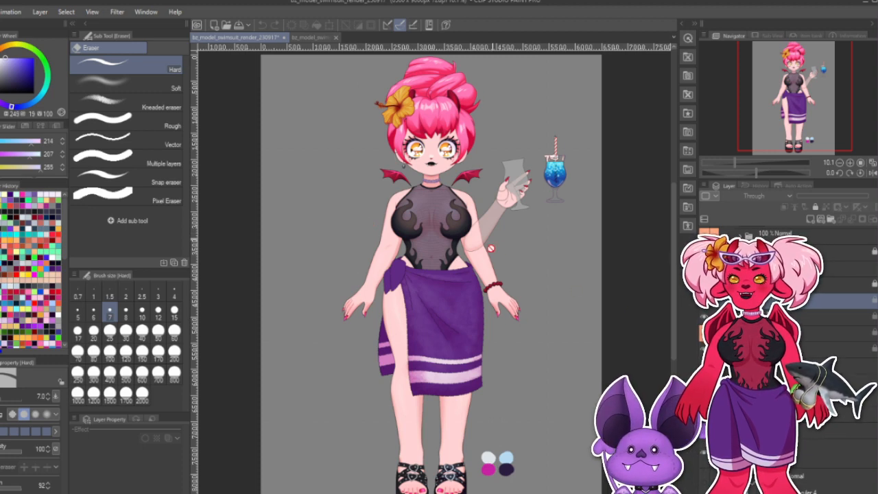
pyautogui.scroll(2, 402, 63)
pyautogui.scroll(-1, 489, 209)
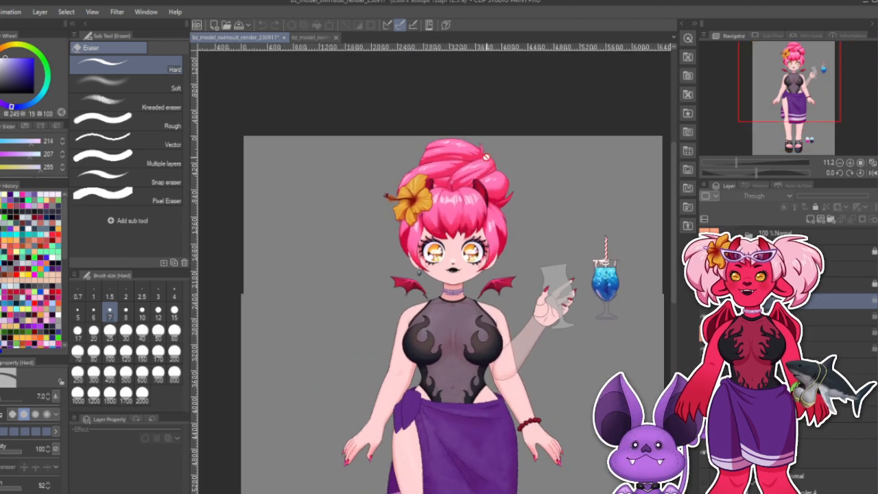
pyautogui.scroll(3, 474, 165)
pyautogui.scroll(-1, 472, 156)
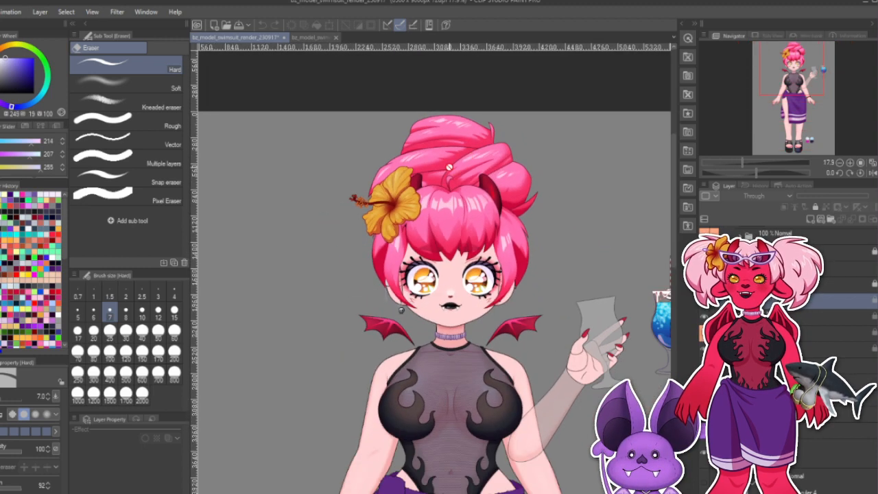
pyautogui.scroll(1, 463, 166)
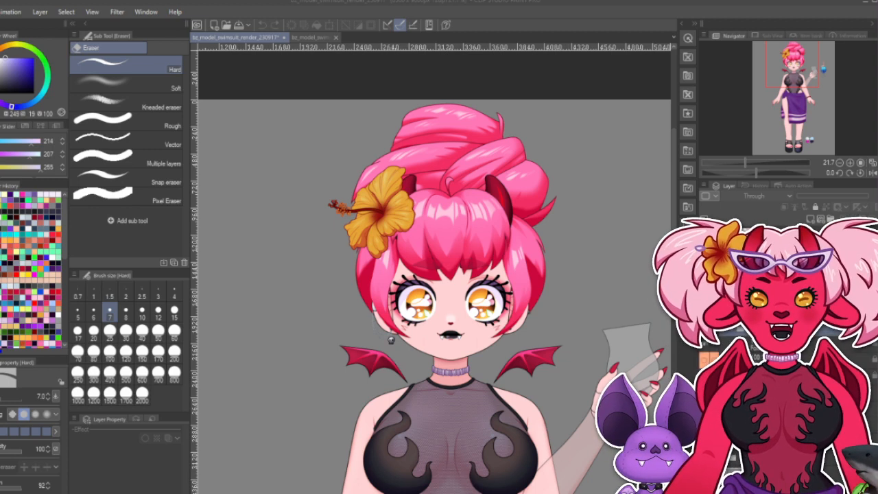
# Show the lavender cat-eye sunglasses over the figure's eyes.
pyautogui.scroll(-1, 775, 295)
pyautogui.click(776, 419)
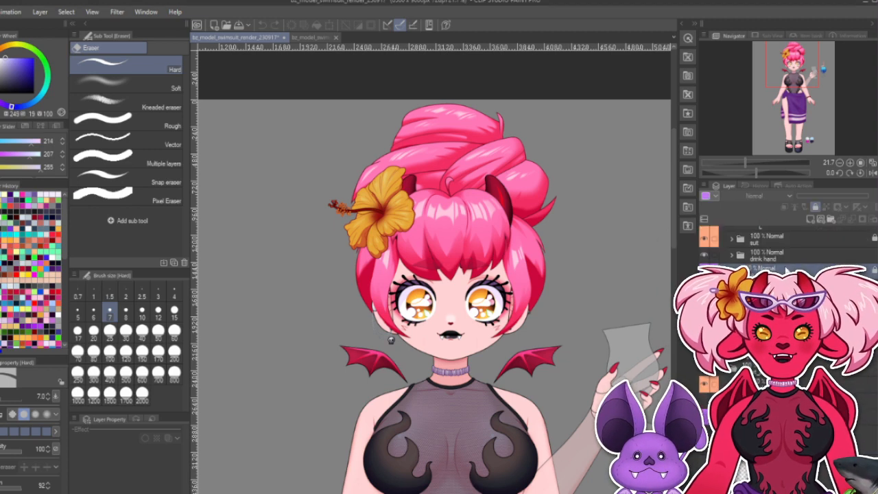
pyautogui.scroll(6, 776, 343)
pyautogui.scroll(1, 776, 295)
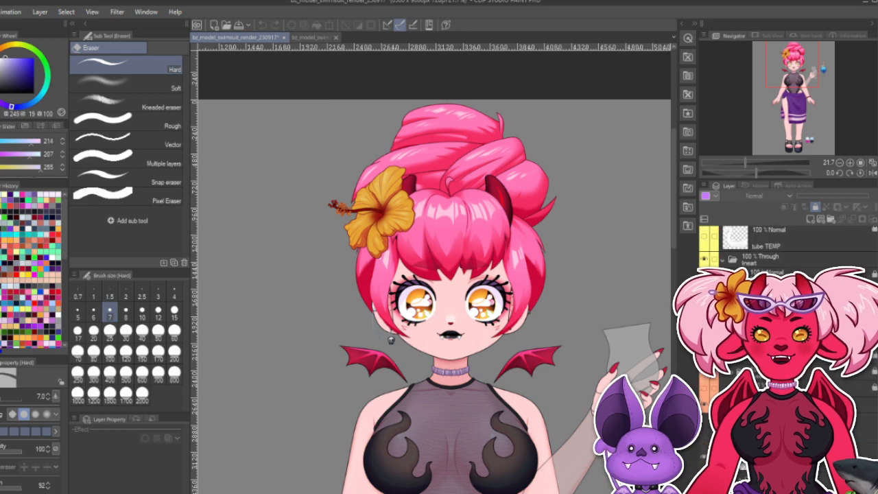
pyautogui.click(705, 289)
# Inspect the sunglasses' frame and tinted lenses up close and within the whole outfit.
pyautogui.scroll(-3, 453, 320)
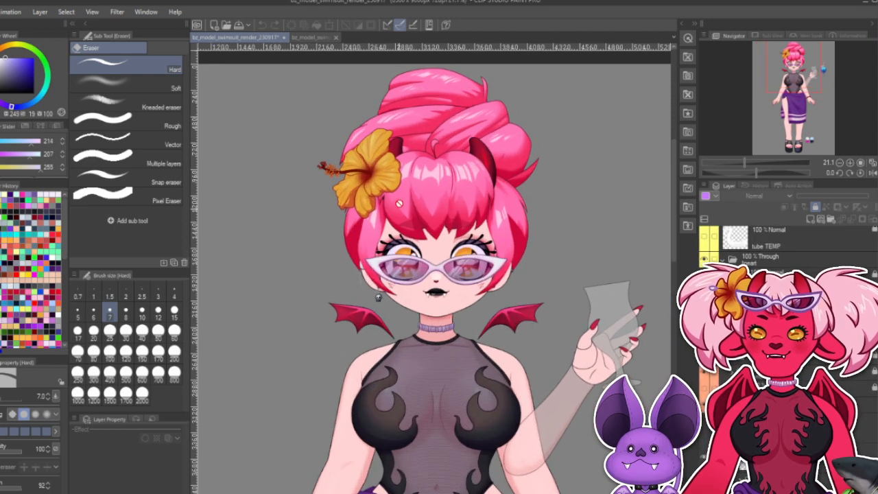
pyautogui.scroll(-2, 453, 321)
pyautogui.scroll(-1, 517, 341)
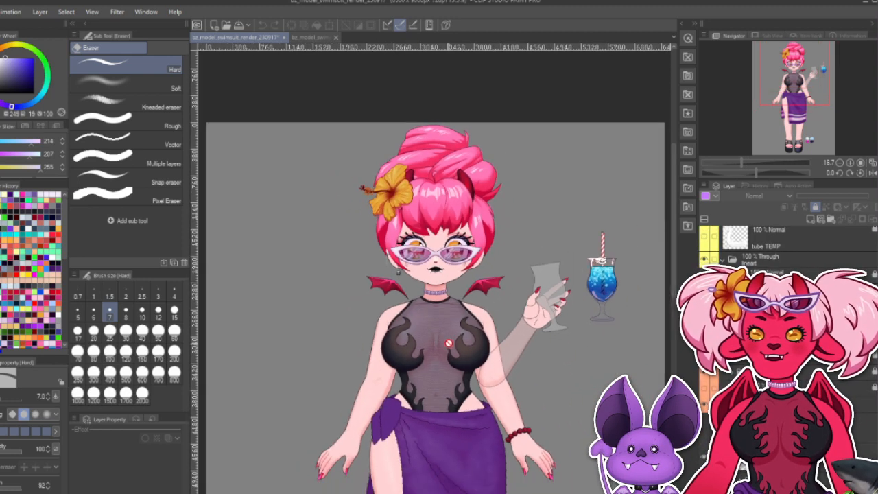
pyautogui.scroll(3, 409, 267)
pyautogui.scroll(2, 411, 240)
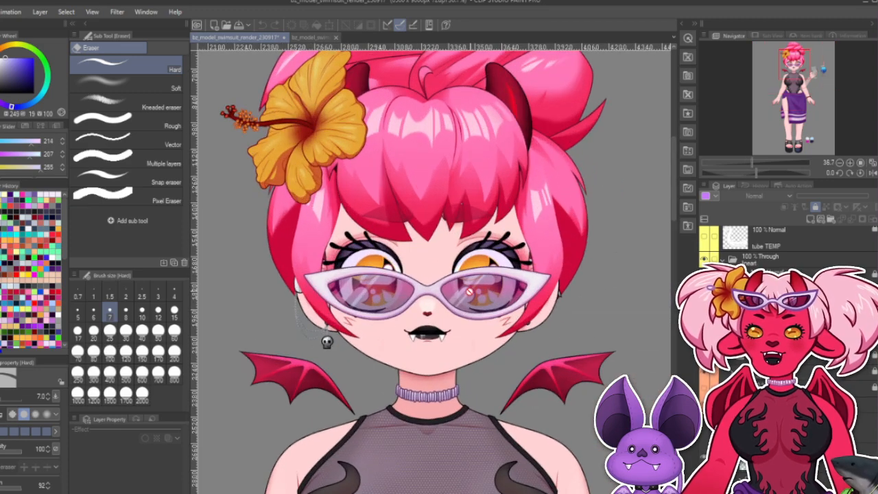
pyautogui.scroll(-1, 514, 241)
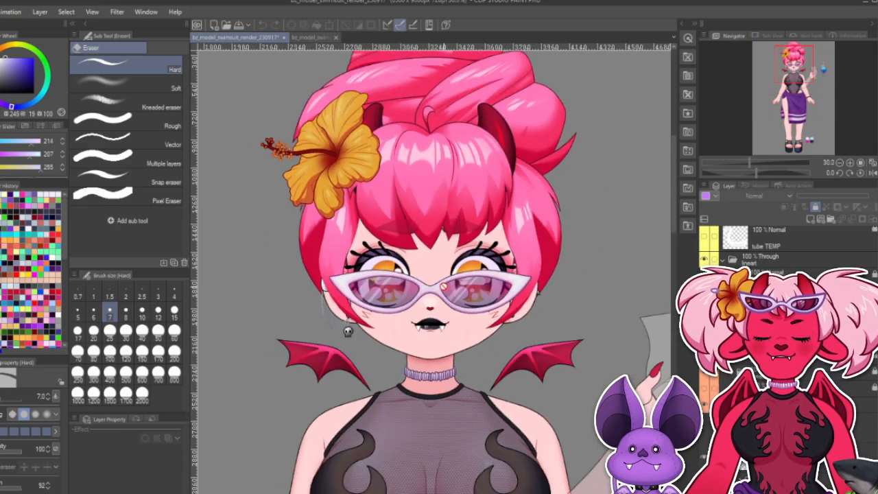
pyautogui.scroll(-1, 515, 240)
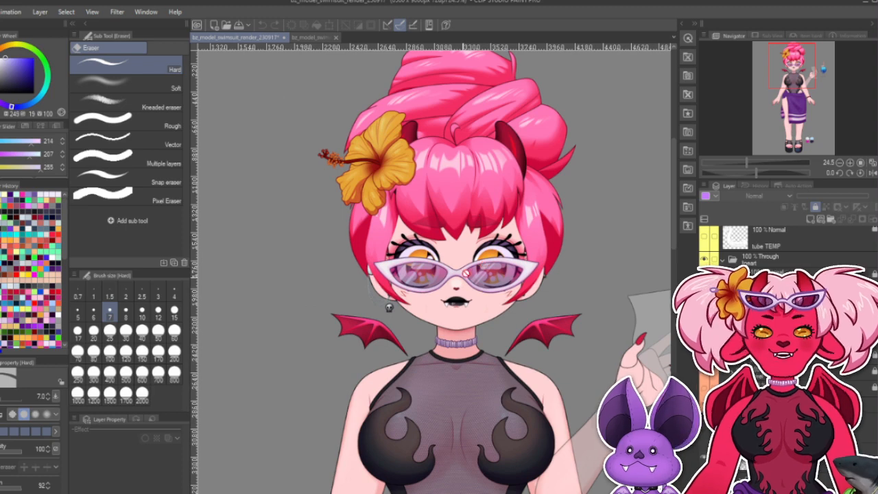
pyautogui.scroll(-1, 446, 249)
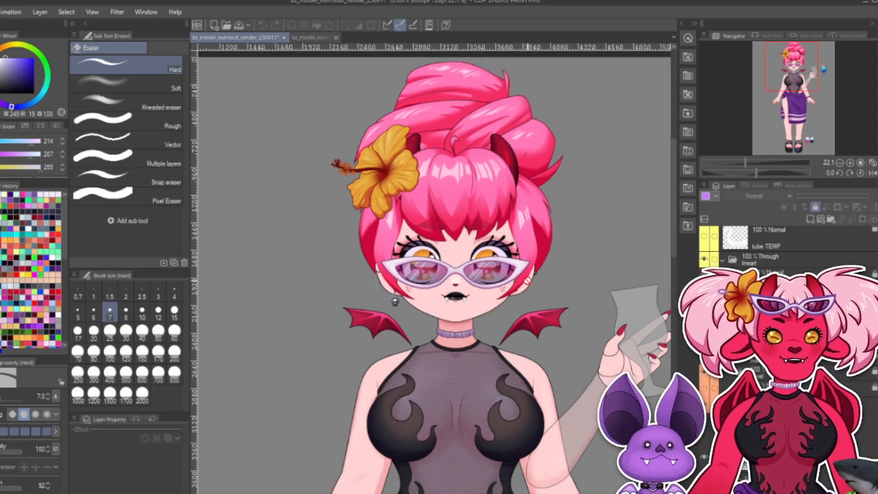
pyautogui.scroll(-2, 467, 263)
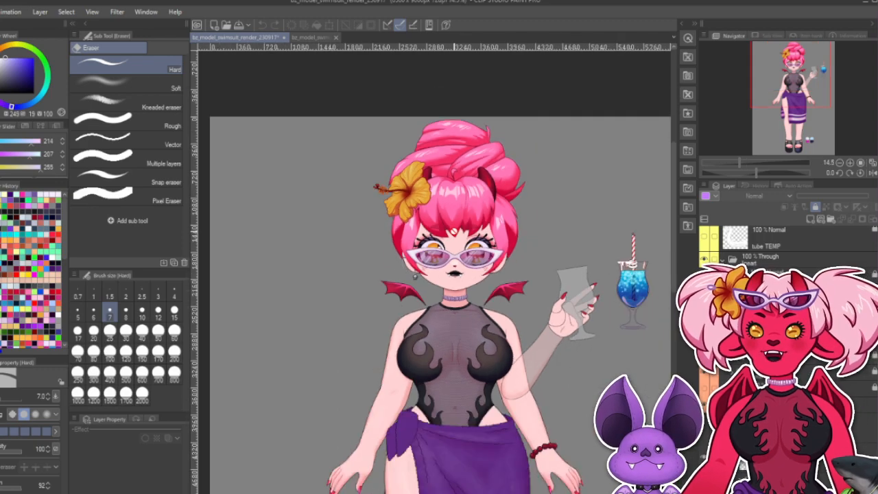
# Examine the swimsuit's sheer mesh texture, flame shapes and scrunched choker up close, and how they sit in the full outfit.
pyautogui.scroll(1, 466, 263)
pyautogui.scroll(-1, 468, 264)
pyautogui.scroll(1, 471, 267)
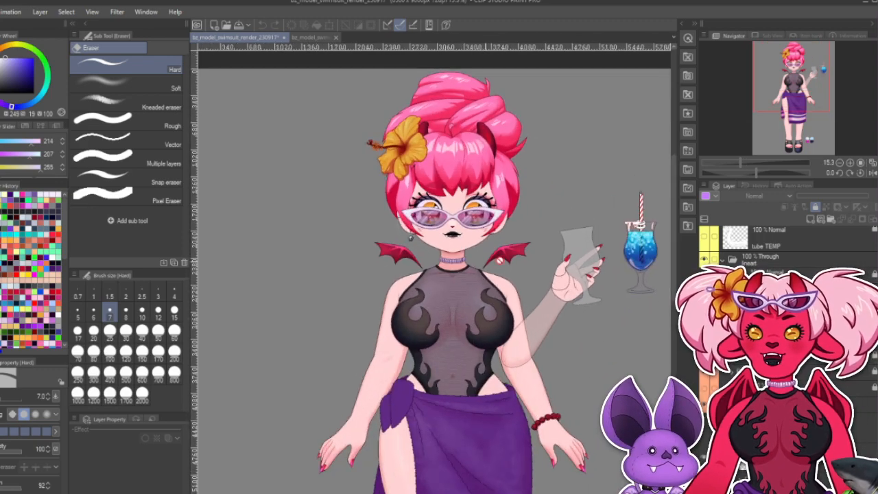
pyautogui.scroll(4, 473, 269)
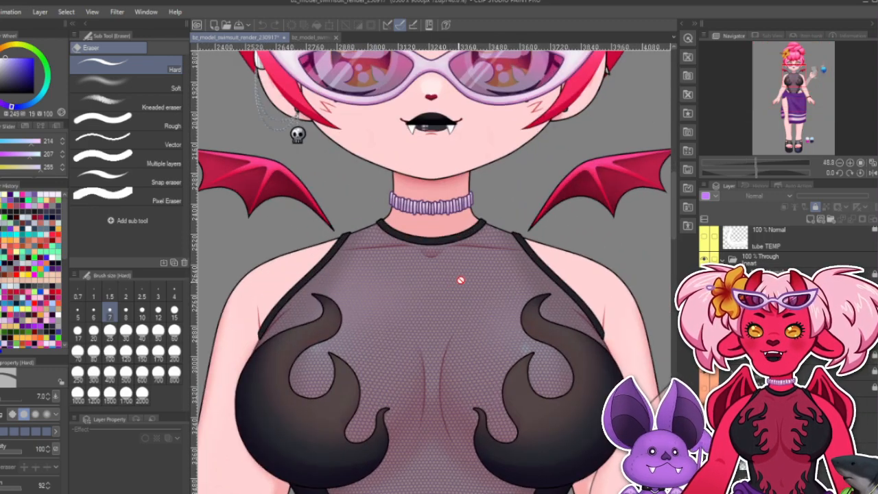
pyautogui.scroll(-1, 380, 275)
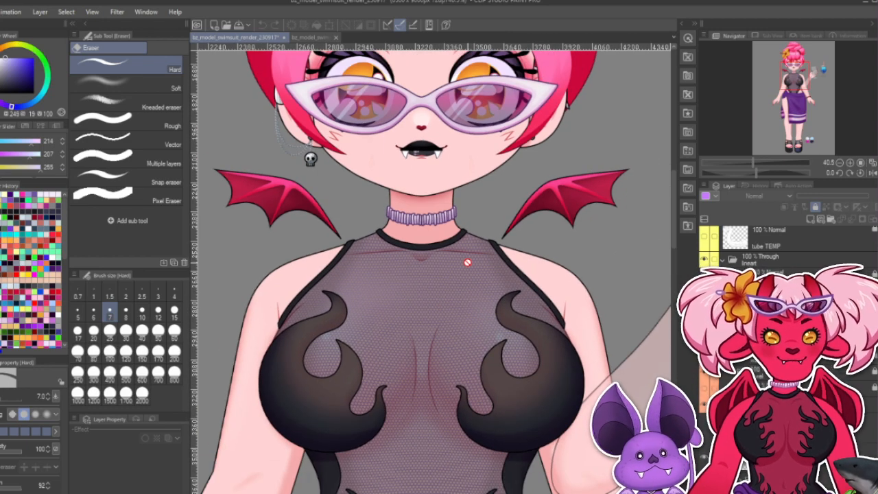
pyautogui.scroll(-2, 467, 262)
pyautogui.scroll(3, 473, 257)
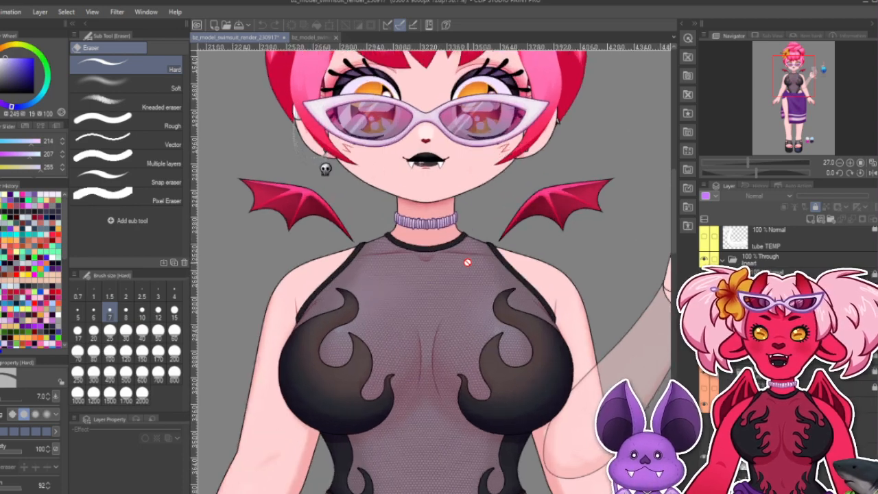
pyautogui.scroll(3, 441, 297)
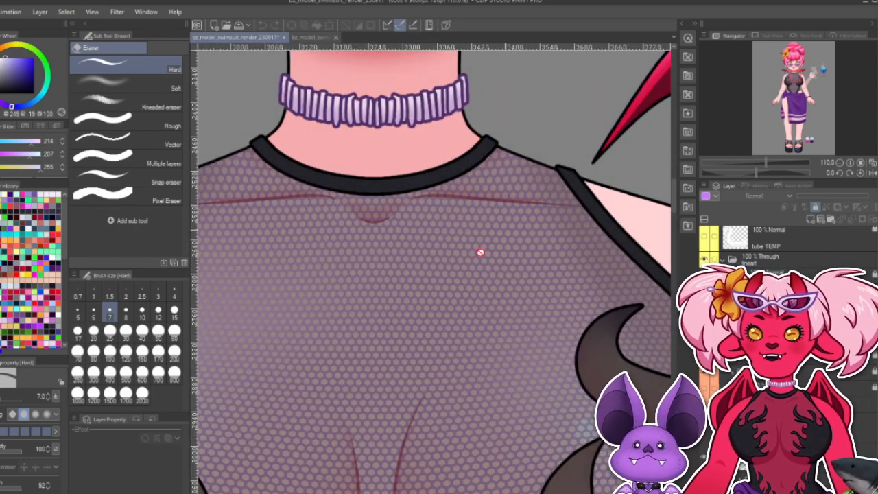
pyautogui.scroll(-1, 473, 201)
pyautogui.scroll(-4, 502, 223)
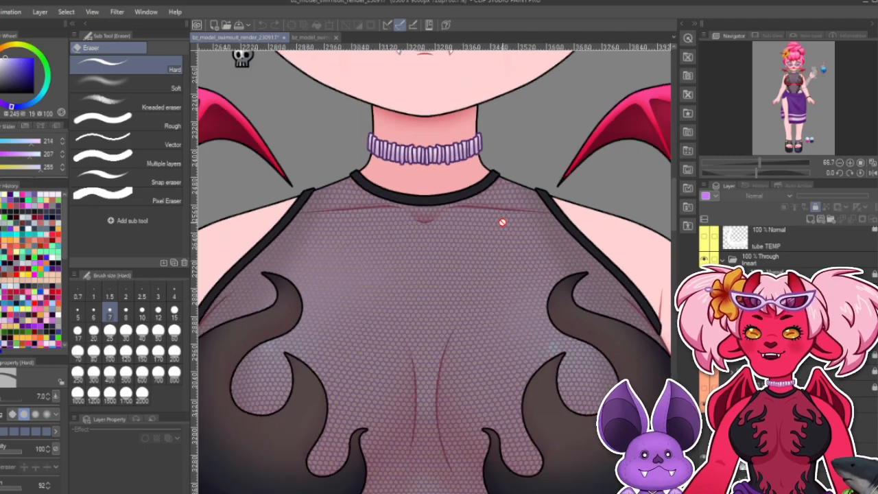
pyautogui.scroll(-4, 503, 223)
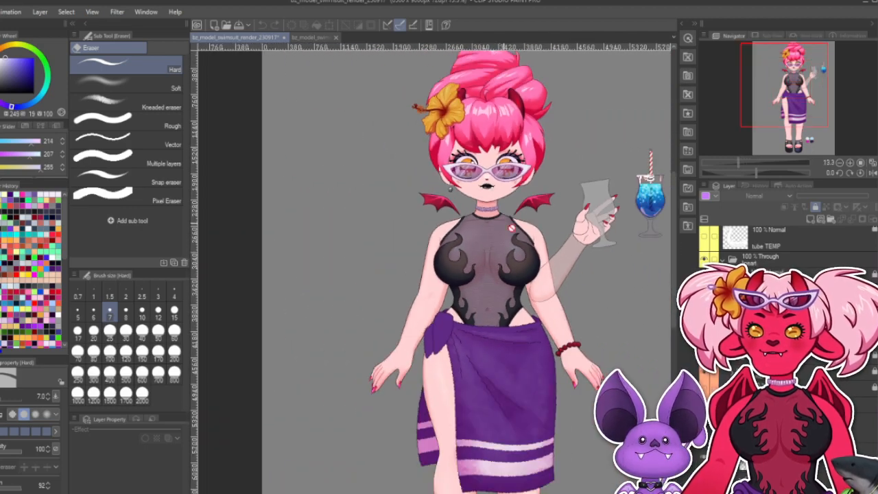
pyautogui.scroll(-1, 466, 268)
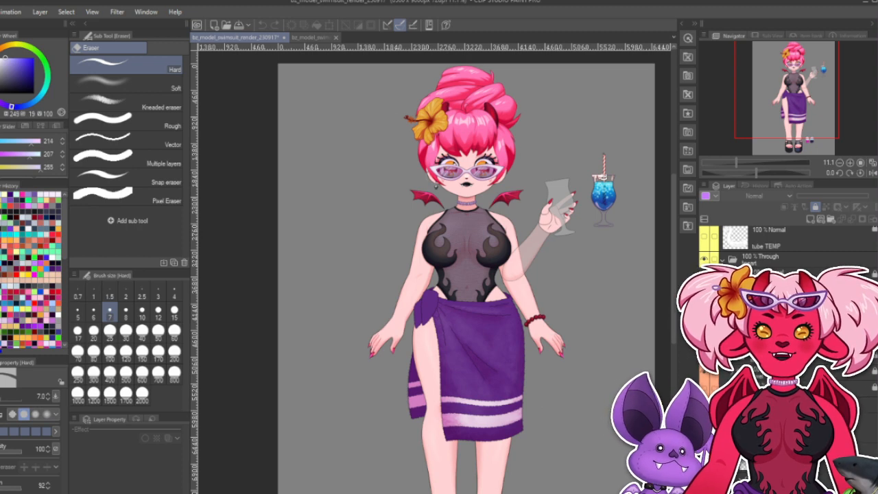
# Show the neon glow necklaces, bracelets and anklet on the figure and inspect them up close and within the full outfit.
pyautogui.scroll(-4, 790, 248)
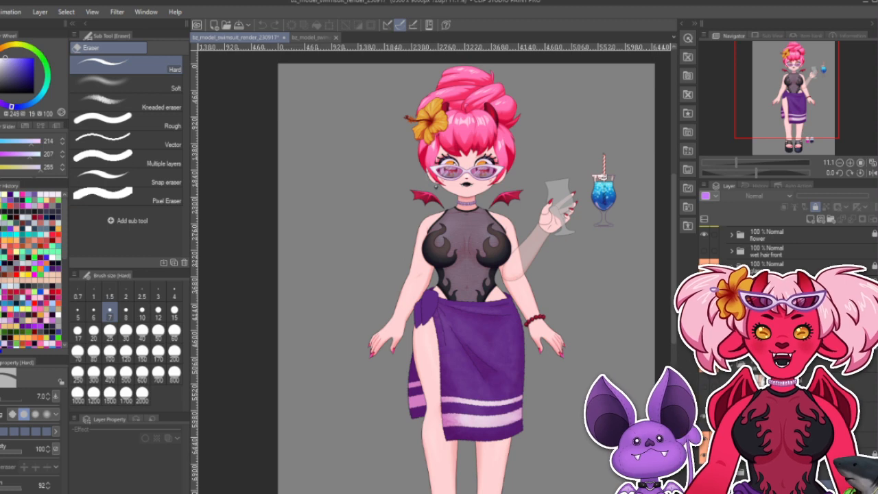
pyautogui.click(704, 315)
pyautogui.scroll(-3, 609, 312)
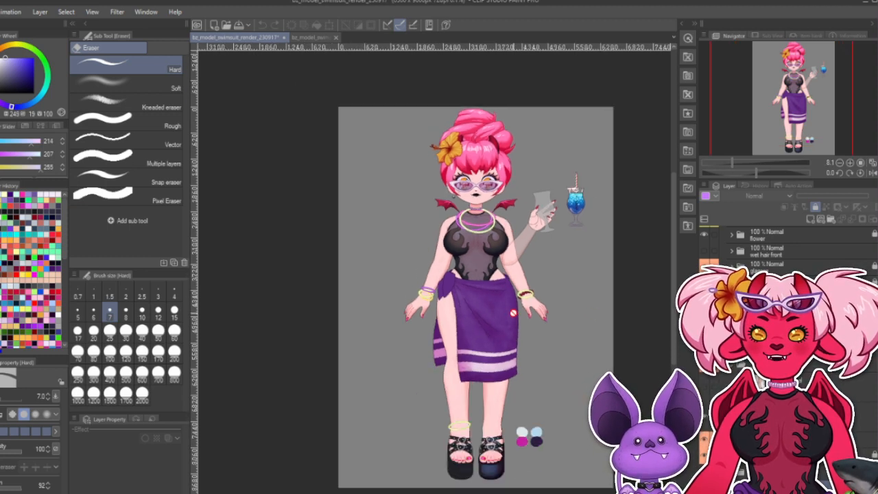
pyautogui.scroll(2, 514, 313)
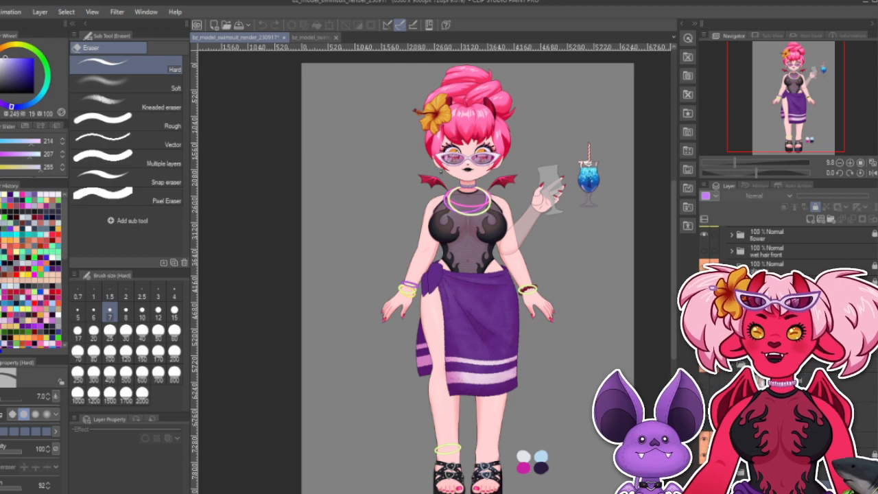
pyautogui.scroll(2, 458, 192)
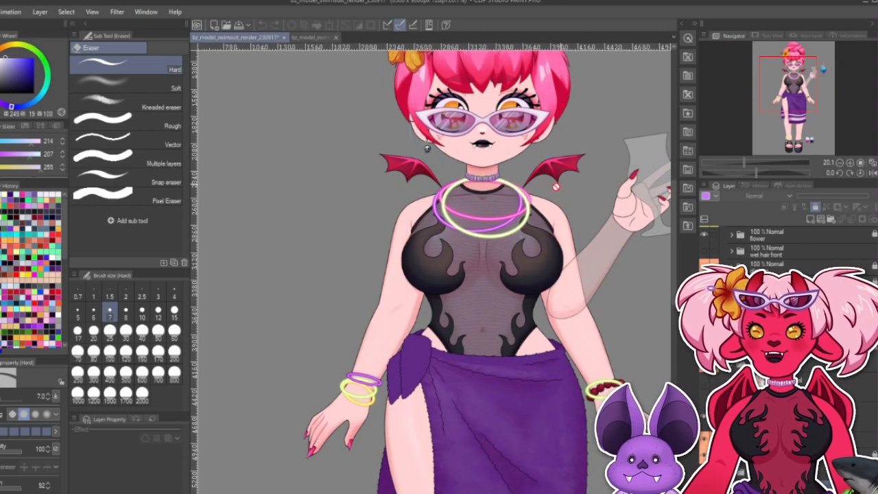
pyautogui.scroll(-3, 556, 186)
pyautogui.scroll(1, 557, 249)
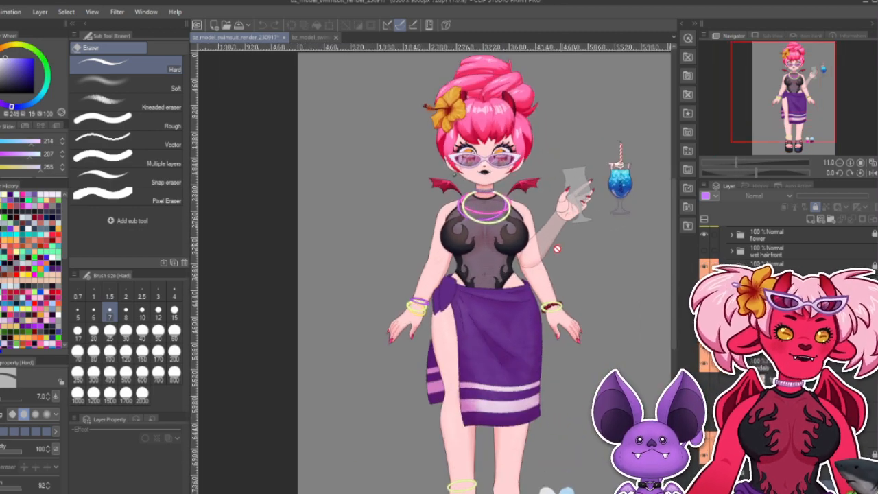
pyautogui.scroll(-1, 508, 240)
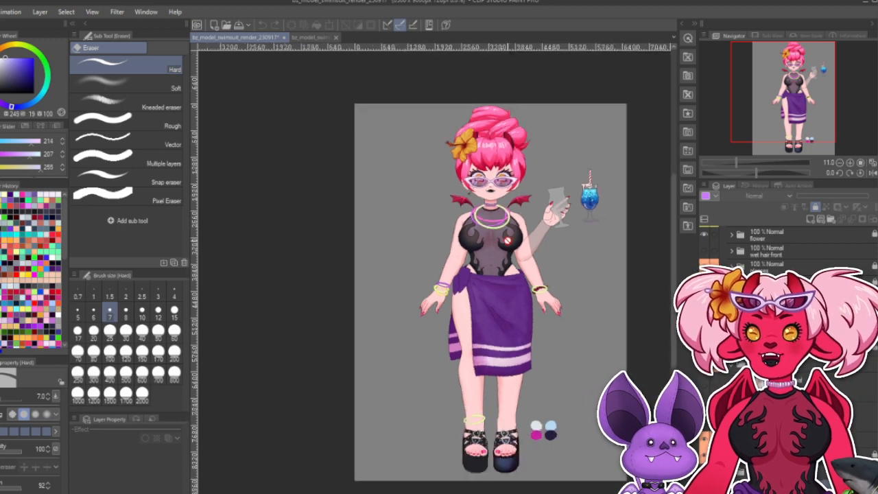
pyautogui.scroll(2, 508, 241)
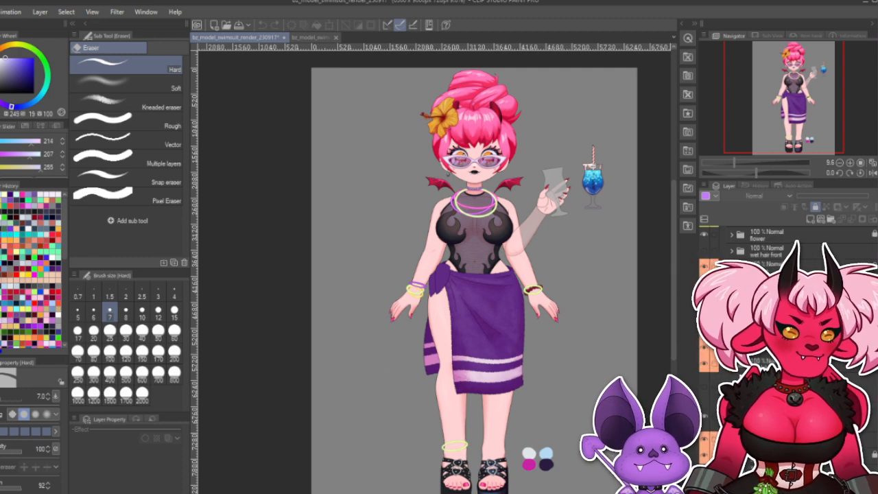
# Close the bz_model_swimsuit_render_230917 artwork without saving its changes.
pyautogui.hotkey('ctrl', 'w')
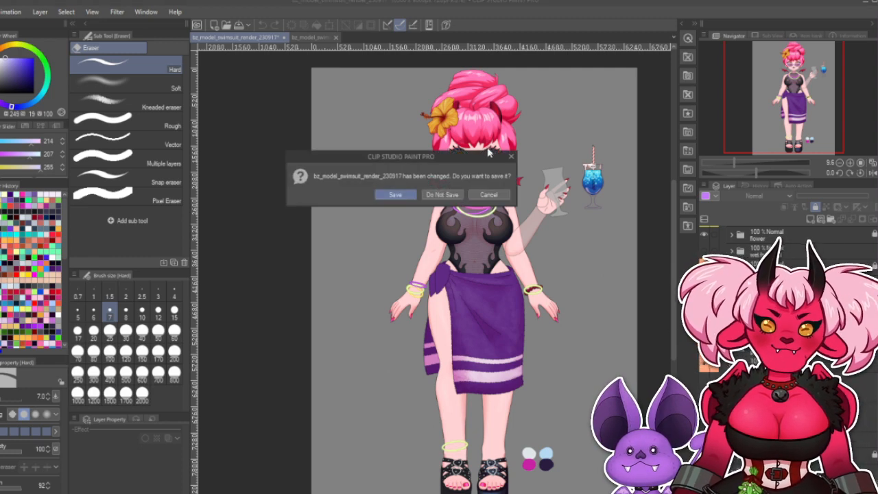
pyautogui.click(444, 197)
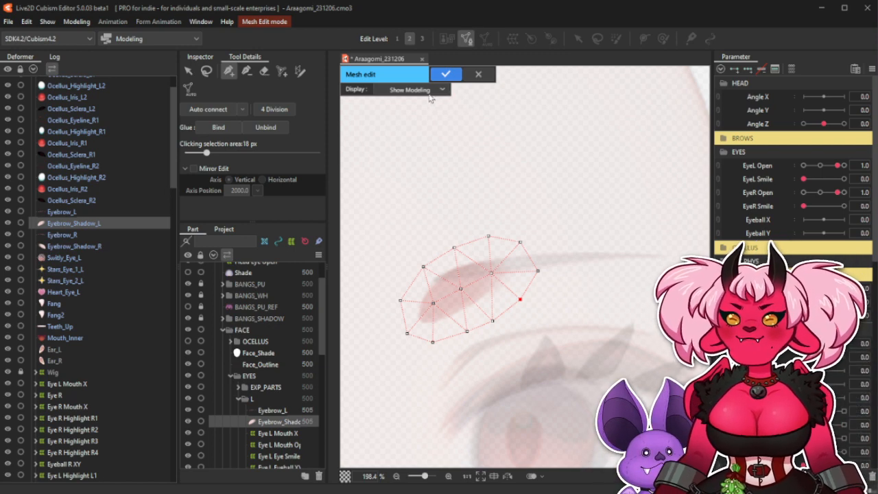
# In Live2D Cubism Editor, subdivide the Eyebrow_Shadow_L mesh with 4 Division and apply the mesh edit.
pyautogui.click(274, 110)
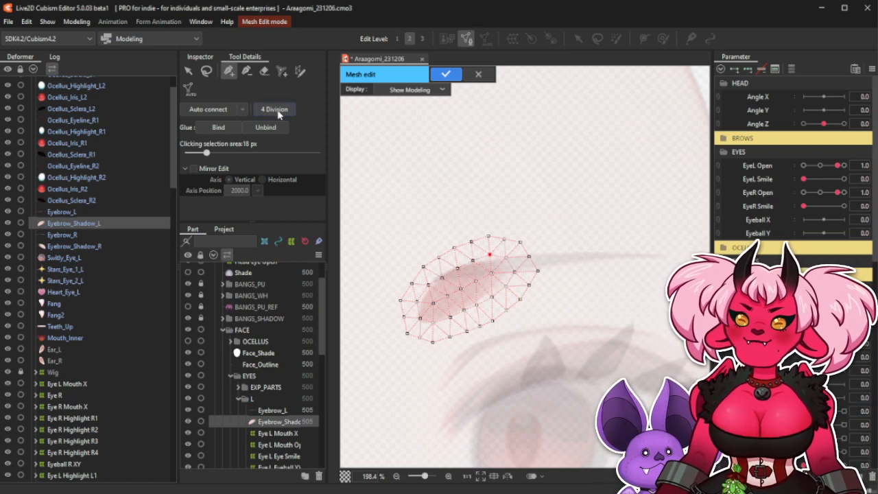
pyautogui.click(446, 74)
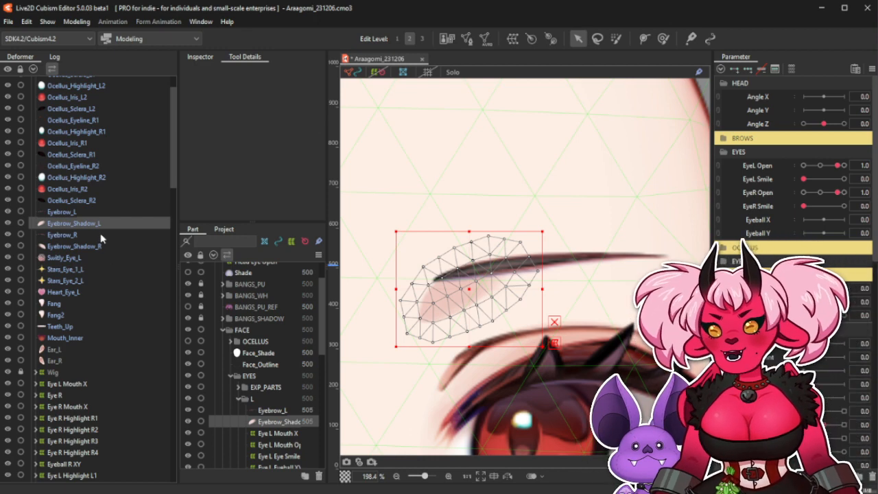
# Compare the meshes of Eyebrow_L and Eyebrow_Shadow_L singly and together, and look through the model's parameters.
pyautogui.click(101, 235)
pyautogui.click(107, 225)
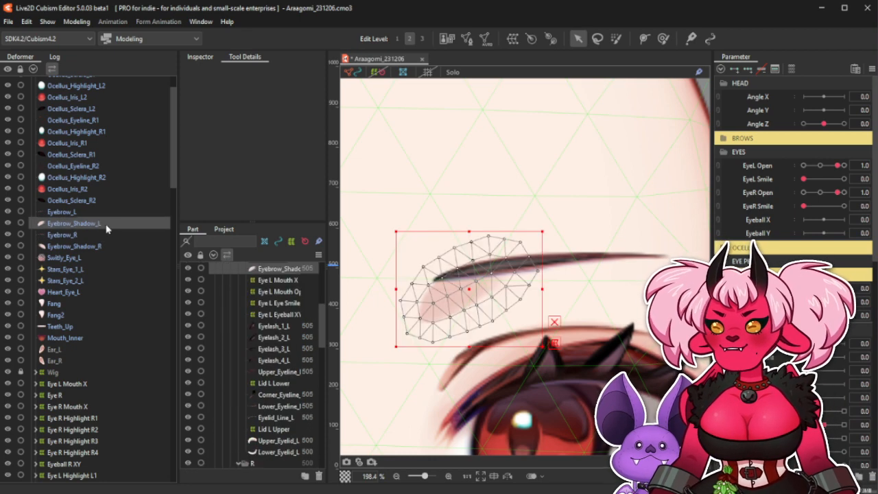
pyautogui.click(109, 212)
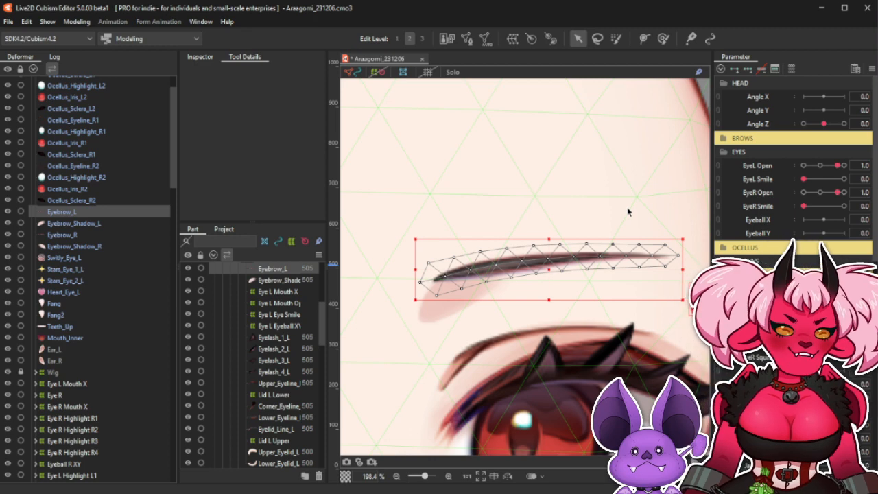
pyautogui.keyDown('ctrl'); pyautogui.click(98, 224); pyautogui.keyUp('ctrl')
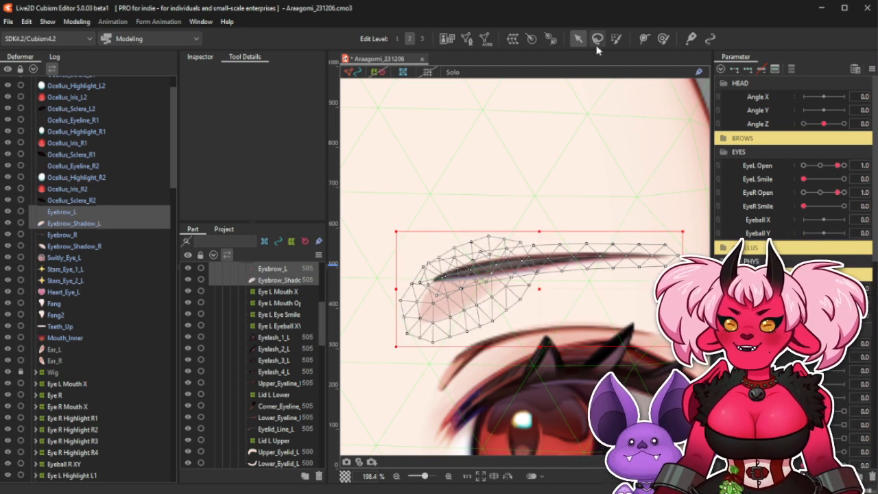
pyautogui.click(97, 216)
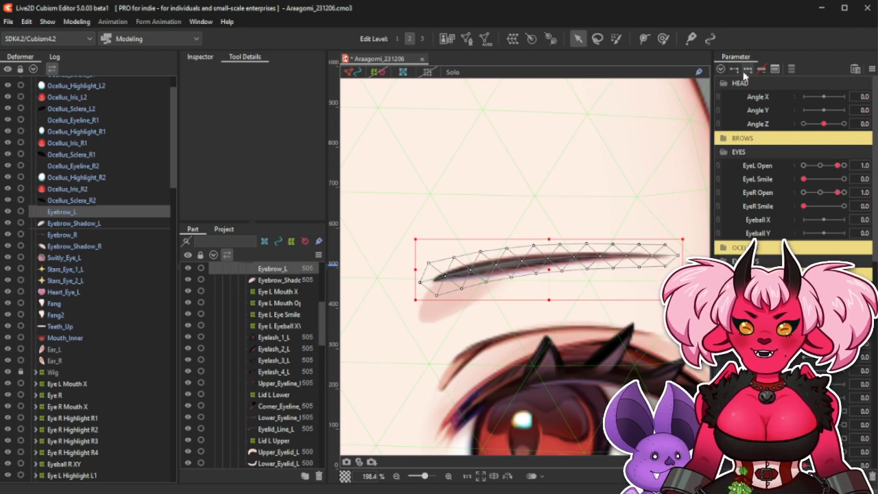
pyautogui.scroll(-4, 755, 244)
pyautogui.scroll(-3, 789, 172)
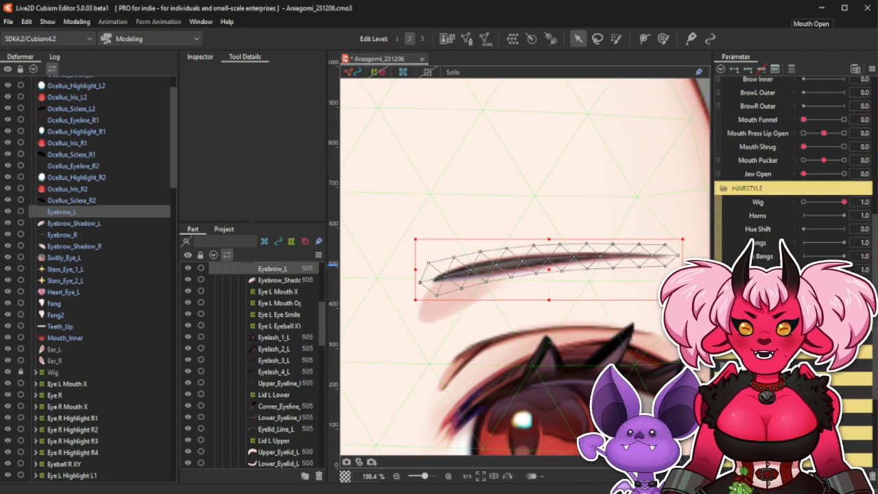
pyautogui.scroll(8, 789, 171)
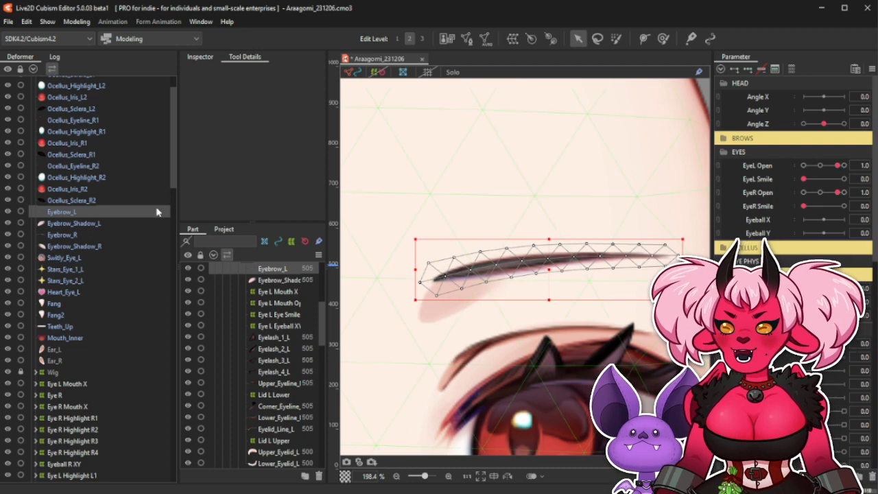
pyautogui.click(127, 224)
pyautogui.click(122, 212)
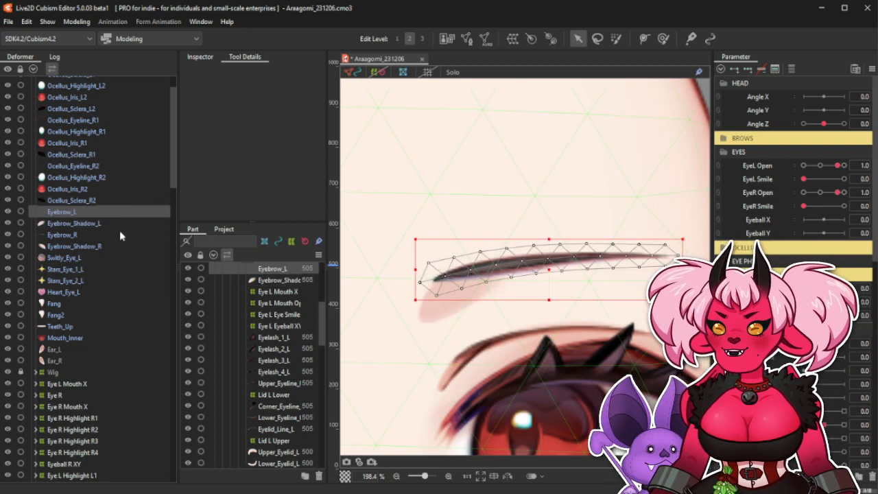
pyautogui.click(121, 223)
# Lay a four-point deform path along Eyebrow_L, from its thick inner end to its thin outer tip.
pyautogui.click(122, 214)
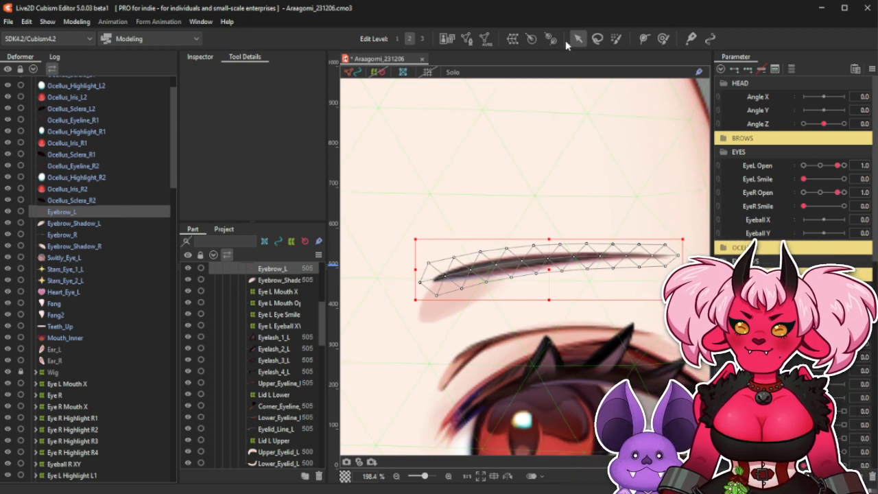
pyautogui.click(645, 39)
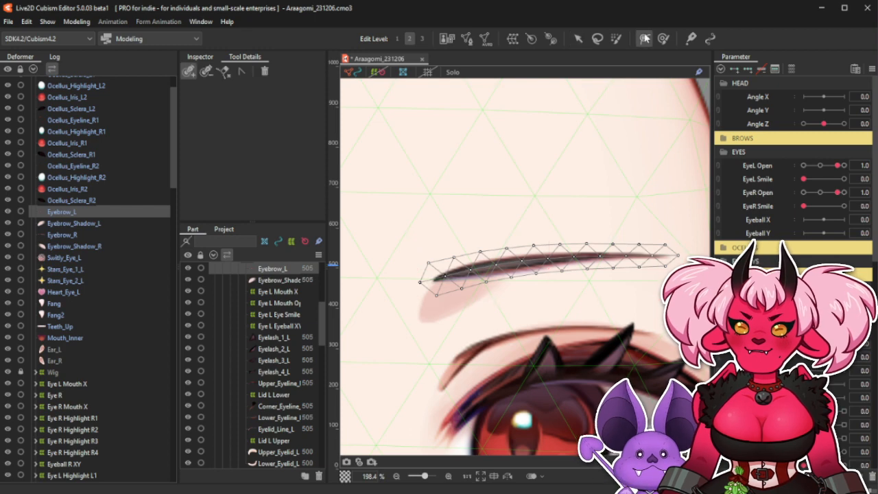
pyautogui.click(433, 280)
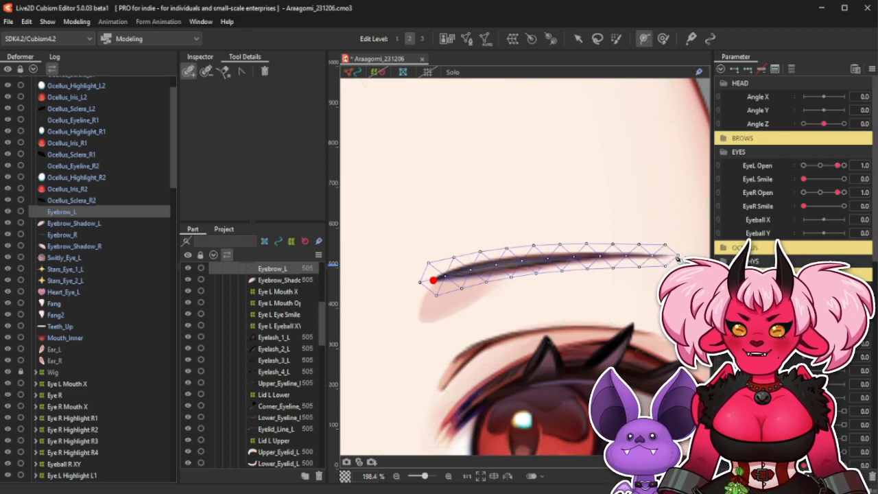
pyautogui.click(673, 257)
pyautogui.click(494, 268)
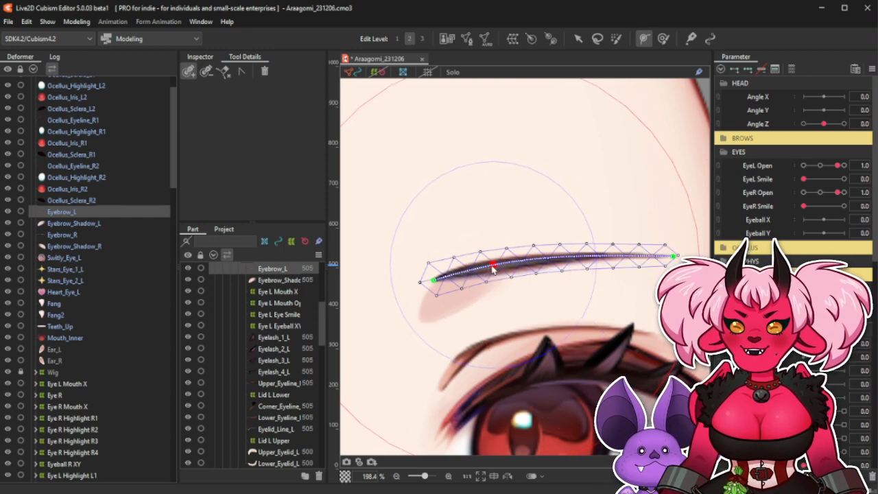
pyautogui.click(577, 257)
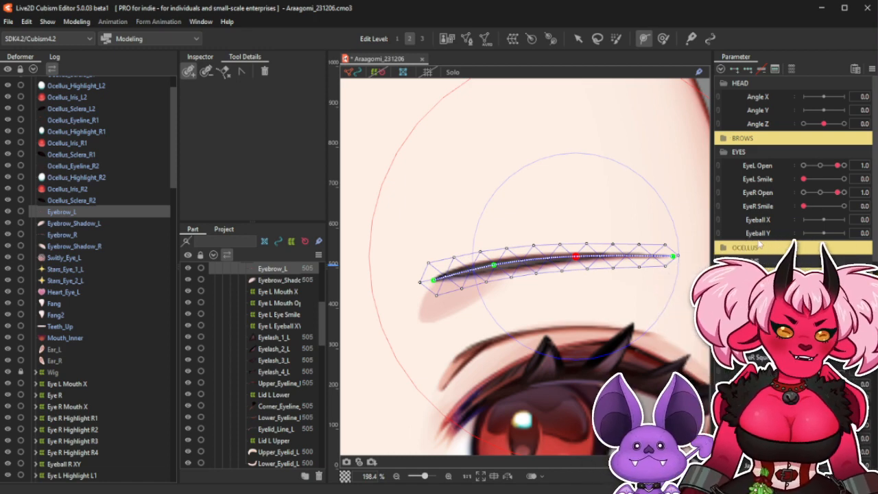
pyautogui.click(578, 38)
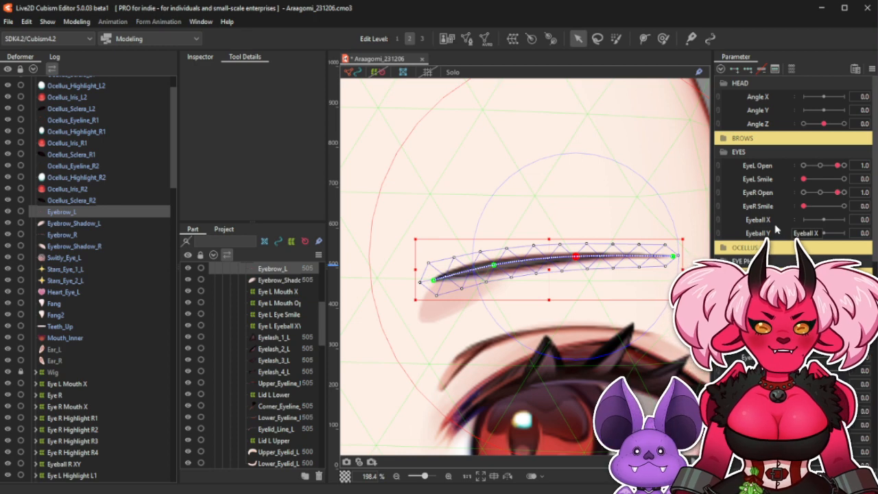
pyautogui.scroll(-1, 777, 230)
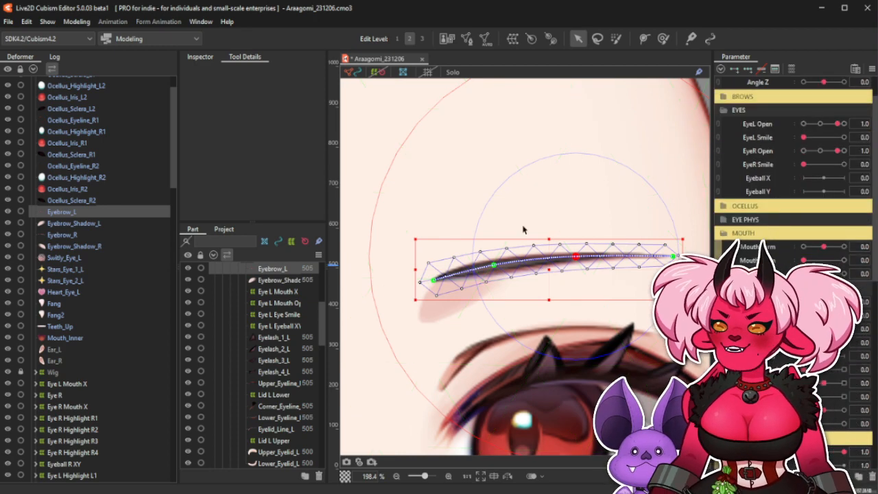
pyautogui.scroll(-4, 792, 171)
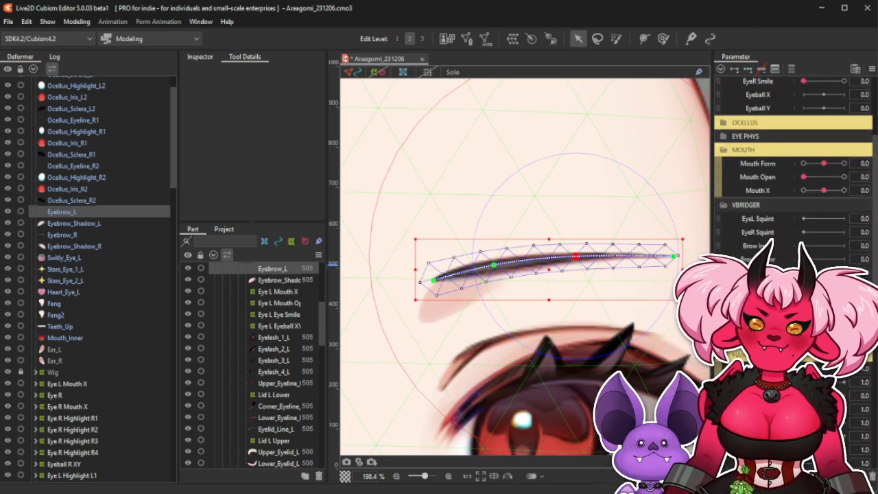
pyautogui.scroll(6, 792, 165)
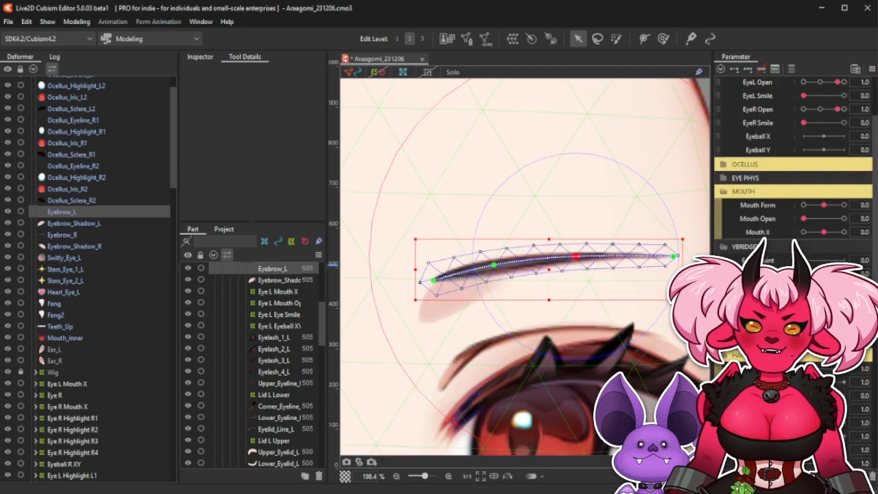
# Enable Blend Shape for the BrowL Outer and BrowR Outer parameters and apply both parameter edits.
pyautogui.click(768, 140)
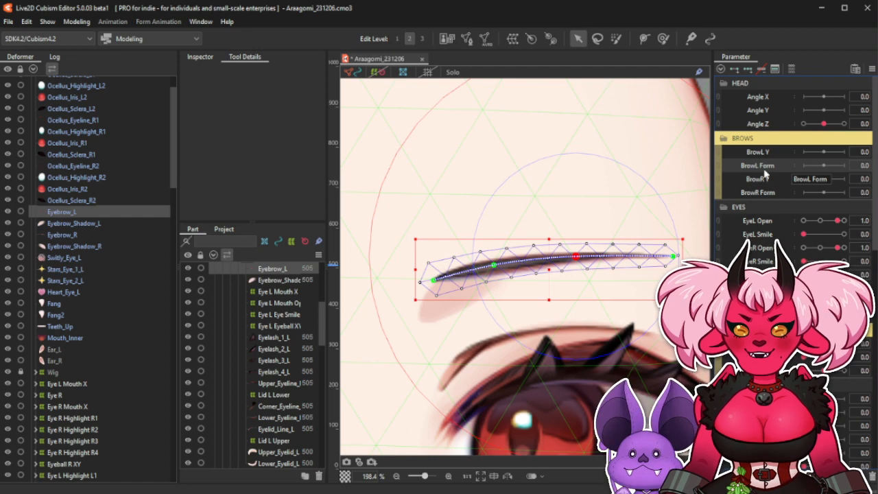
pyautogui.scroll(-1, 790, 165)
pyautogui.scroll(-1, 789, 165)
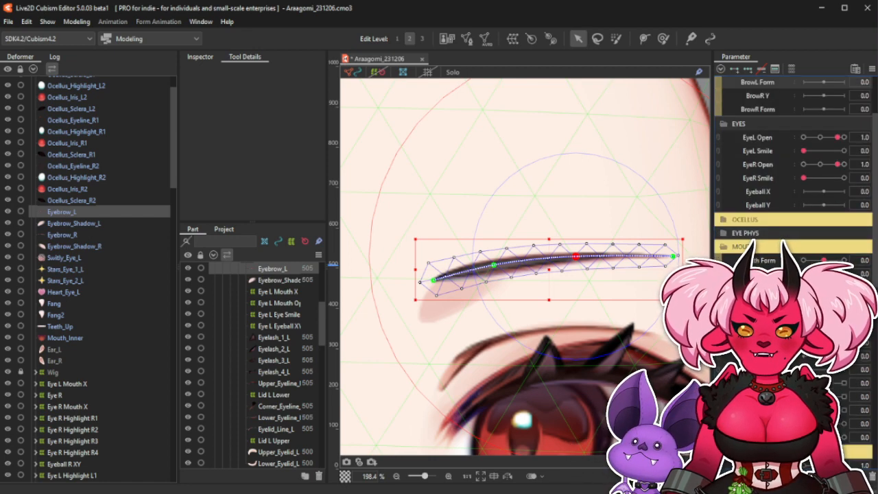
pyautogui.scroll(1, 789, 165)
pyautogui.scroll(-1, 789, 165)
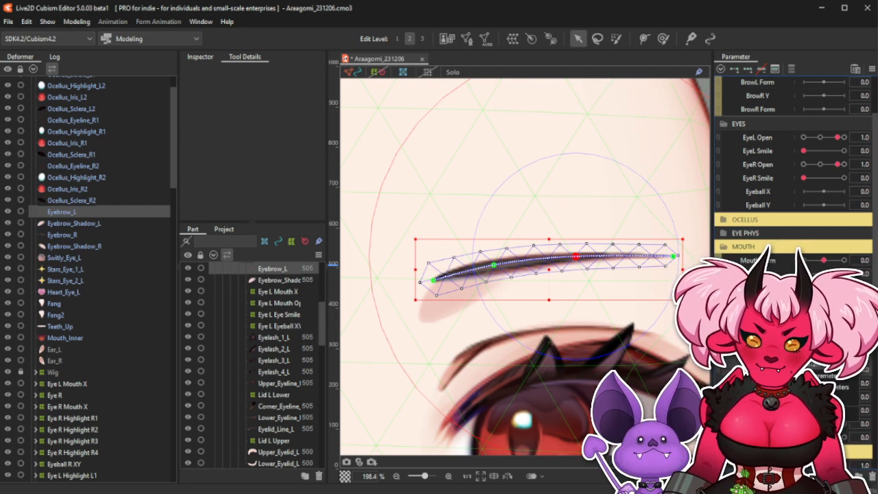
pyautogui.click(824, 376)
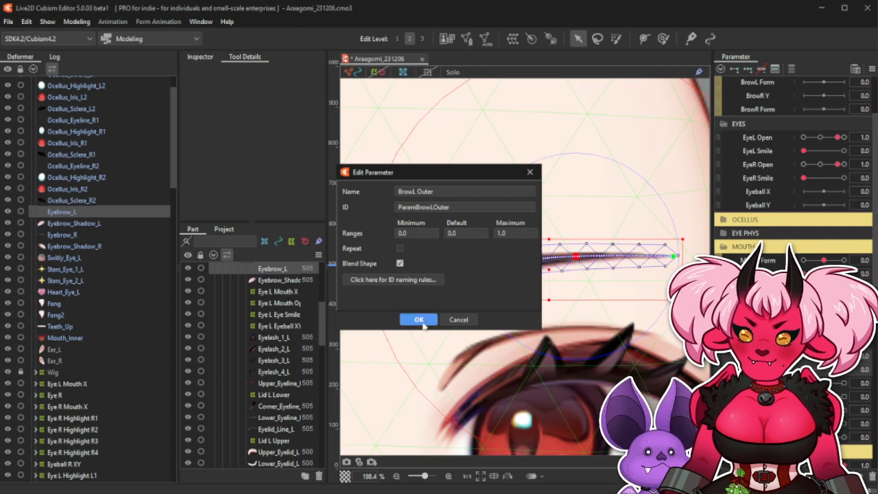
pyautogui.click(419, 320)
pyautogui.click(827, 380)
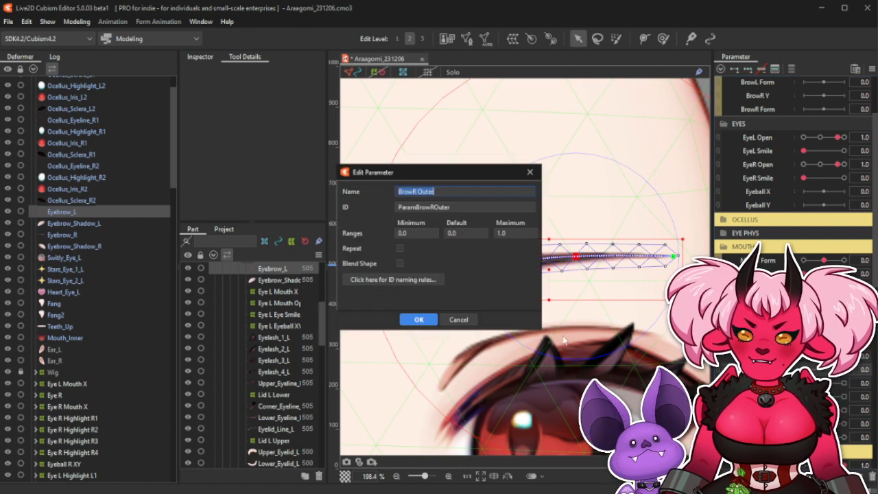
pyautogui.click(402, 264)
pyautogui.click(431, 320)
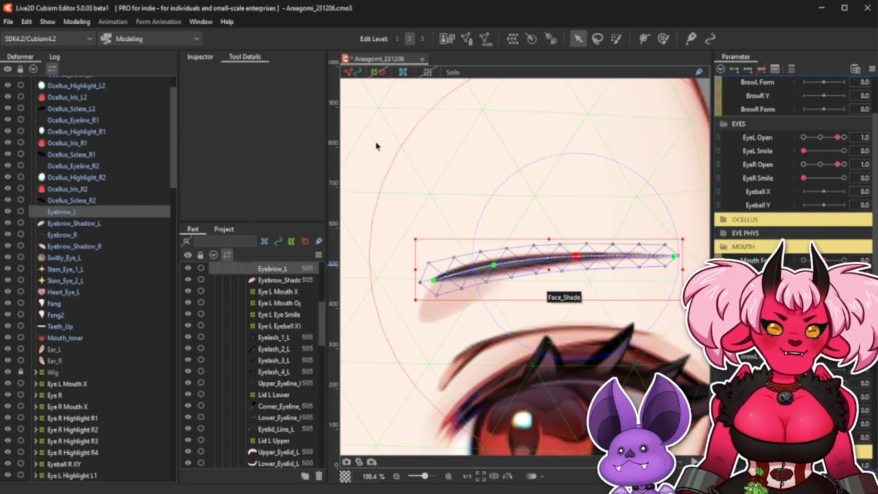
# Open the recent model nekoMikki_230928.cmo3 as a reference.
pyautogui.click(12, 23)
pyautogui.moveTo(41, 70)
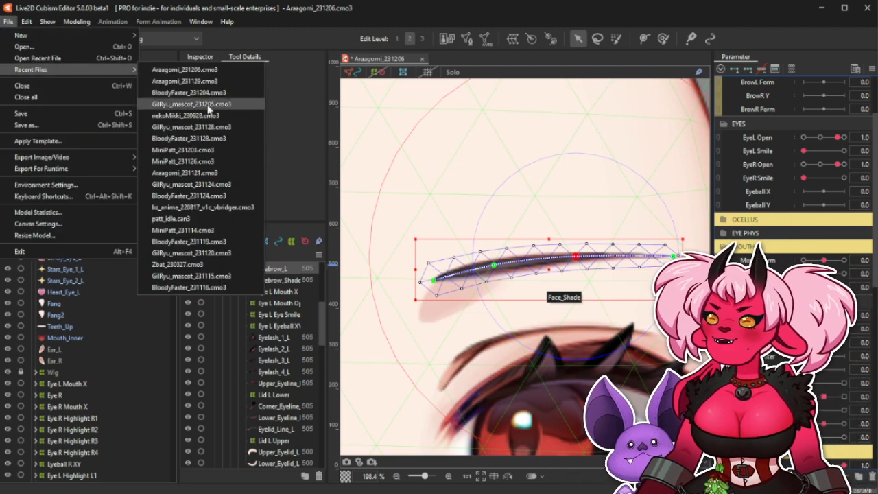
pyautogui.click(207, 121)
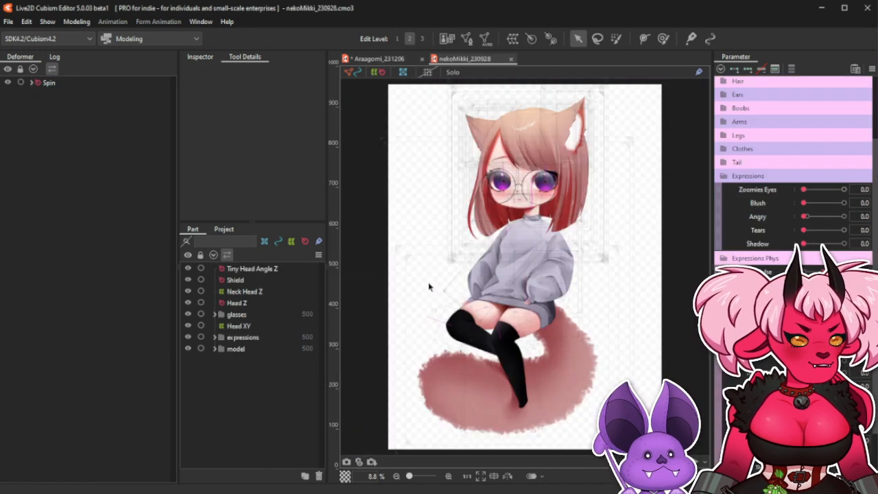
# Preview Brow Inner at 1.0 in the Brows parameters of nekoMikki_230928 and close that model.
pyautogui.scroll(2, 780, 159)
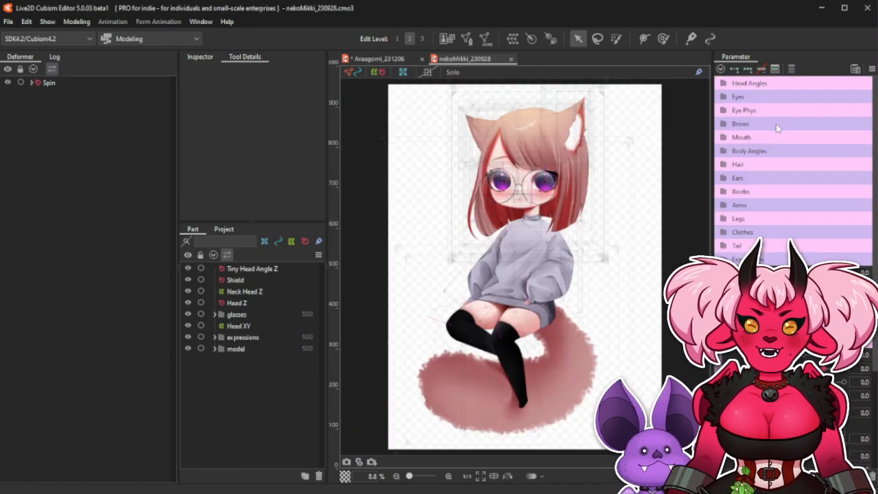
pyautogui.click(777, 125)
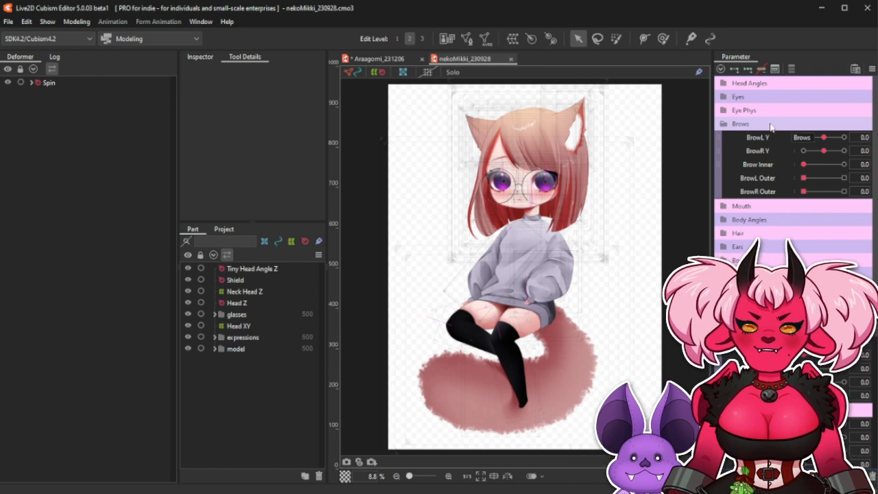
pyautogui.moveTo(805, 164)
pyautogui.mouseDown()
pyautogui.moveTo(849, 176)
pyautogui.moveTo(806, 179)
pyautogui.mouseUp()
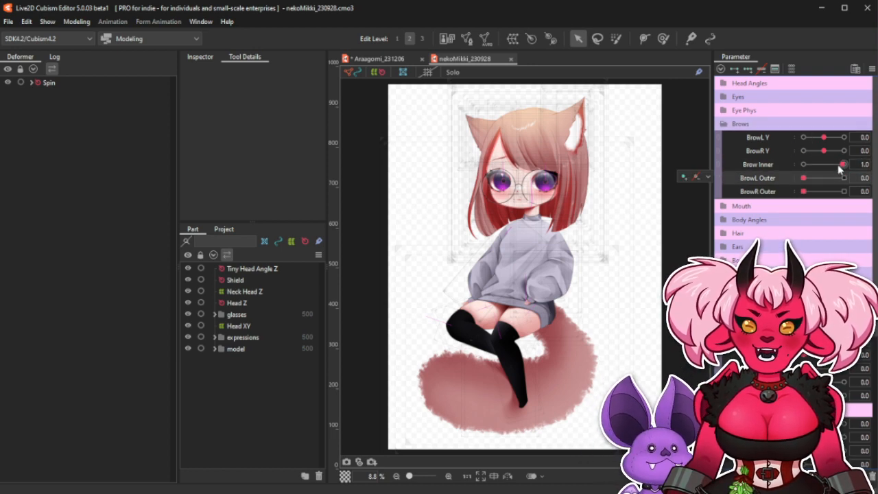
pyautogui.click(510, 59)
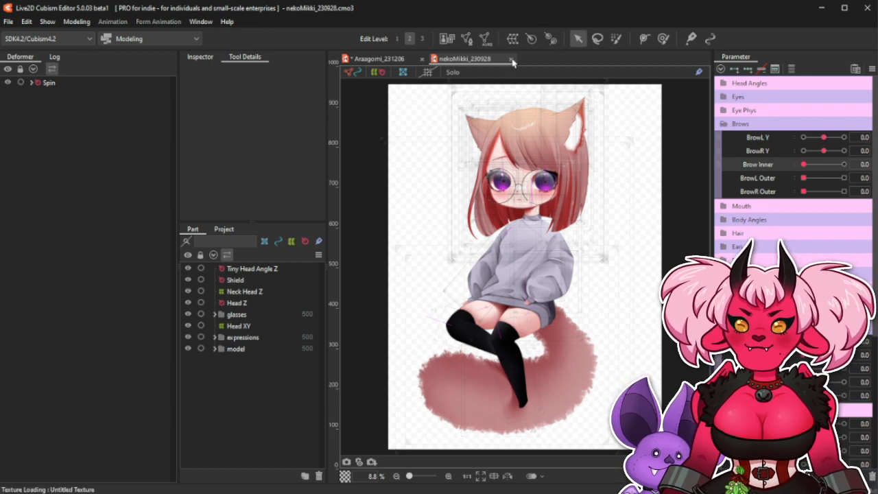
# Delete the BrowL Form and BrowR Form parameters from the BROWS group in Araagomi_231206.
pyautogui.scroll(15, 535, 127)
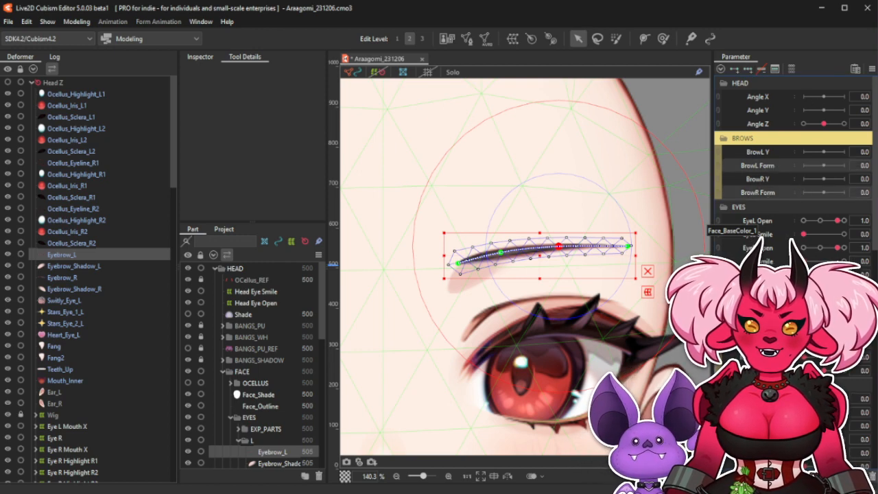
pyautogui.press('Delete')
# Try raising the inner end of Eyebrow_L's deform path, first alone and with Eyebrow_Shadow_L also selected, and undo both attempts.
pyautogui.click(457, 263)
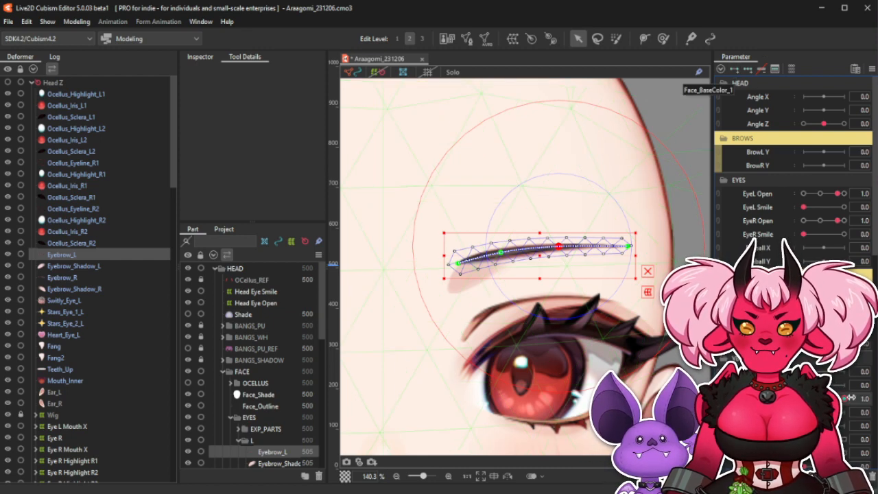
pyautogui.moveTo(457, 264); pyautogui.dragTo(457, 241)
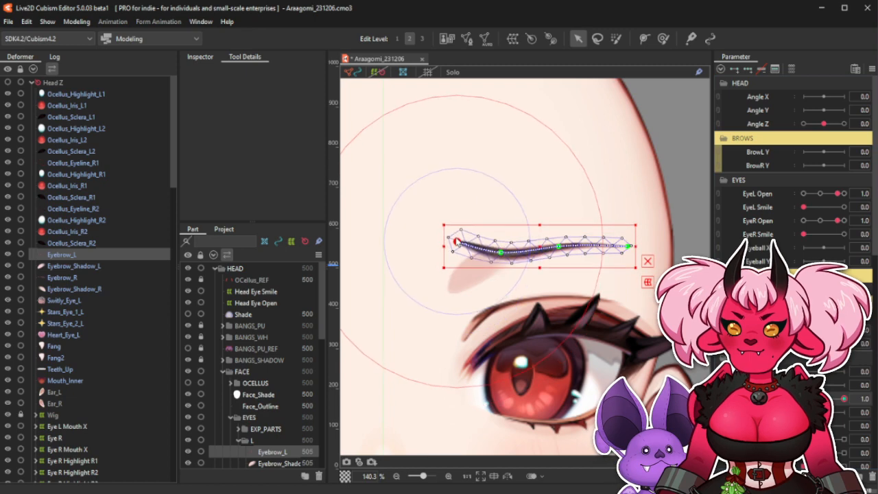
pyautogui.hotkey('ctrl', 'z')
pyautogui.keyDown('ctrl'); pyautogui.click(112, 267); pyautogui.keyUp('ctrl')
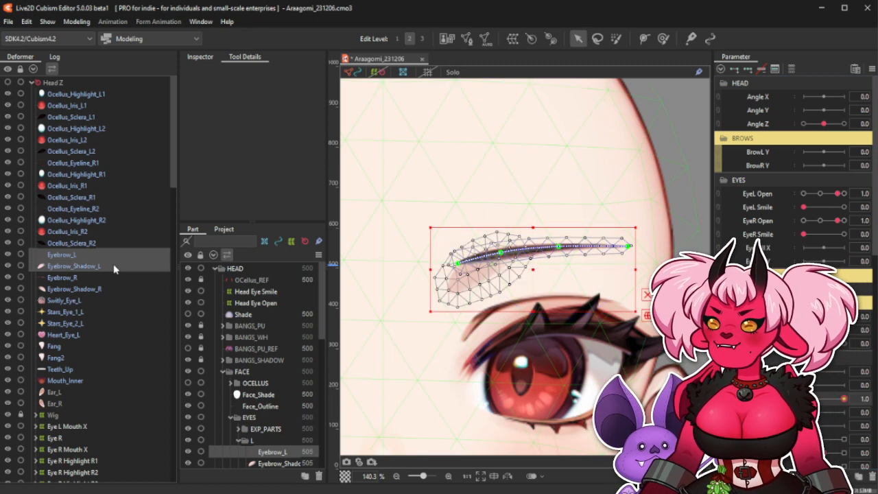
pyautogui.moveTo(459, 264); pyautogui.dragTo(458, 240)
pyautogui.hotkey('ctrl', 'z')
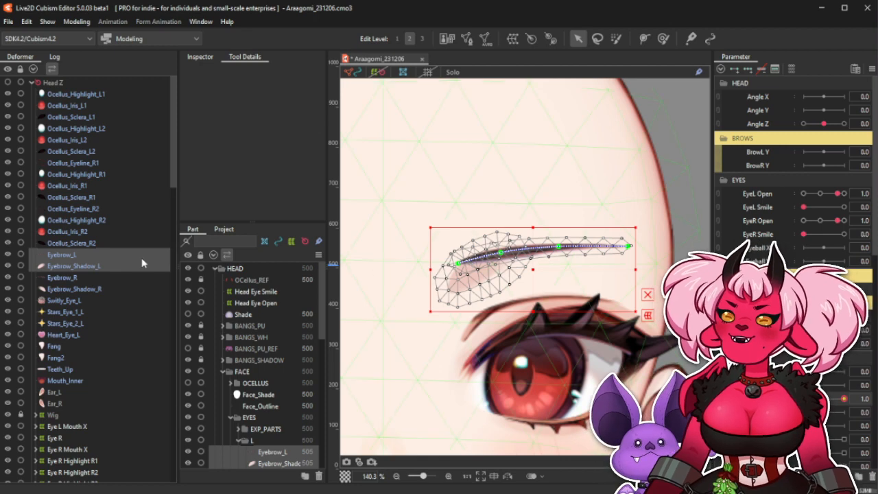
# Raise the two inner points of Eyebrow_L's deform path to bend its inner end upward, and hide the mesh overlays.
pyautogui.moveTo(459, 263); pyautogui.dragTo(497, 244)
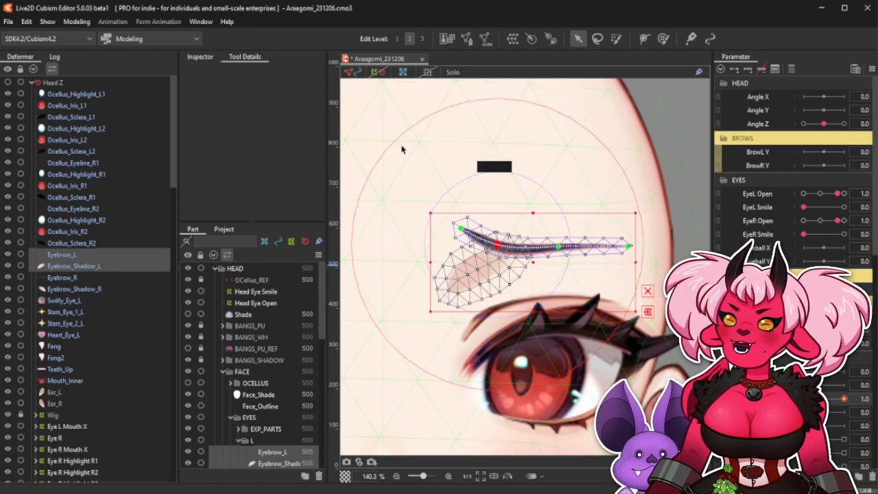
pyautogui.click(356, 74)
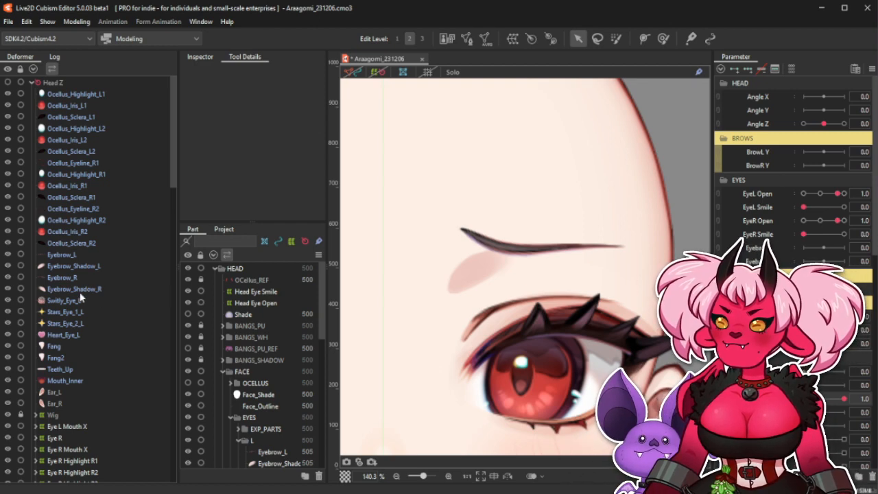
# Toggle Eyebrow_Shadow_L's visibility to compare the bent brow with and without its shadow, leaving the shadow shown and selected.
pyautogui.click(77, 267)
pyautogui.click(8, 266)
pyautogui.click(7, 267)
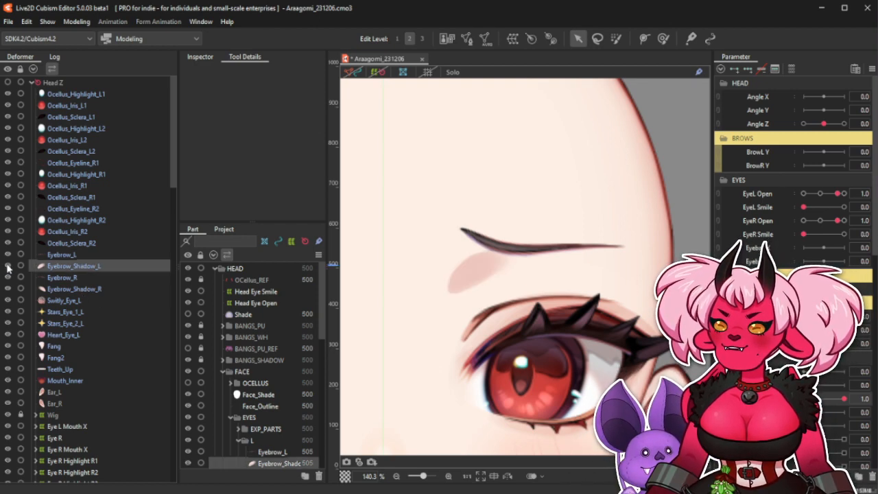
pyautogui.click(8, 266)
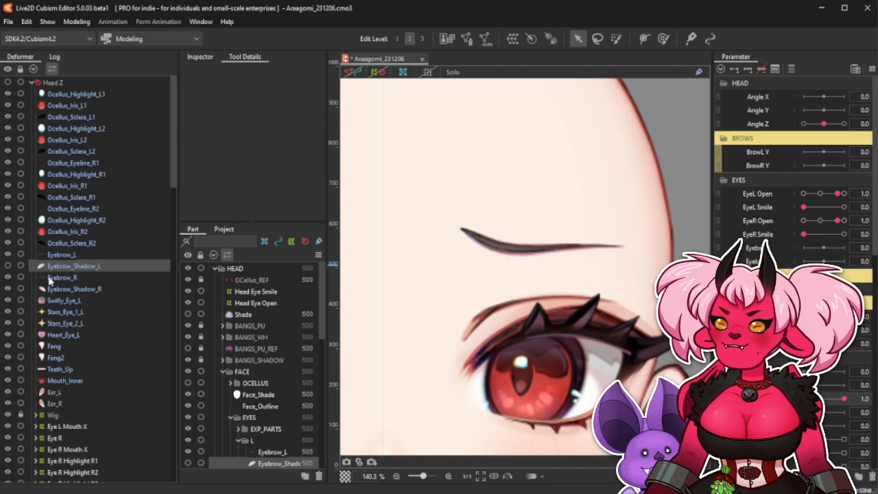
pyautogui.click(7, 266)
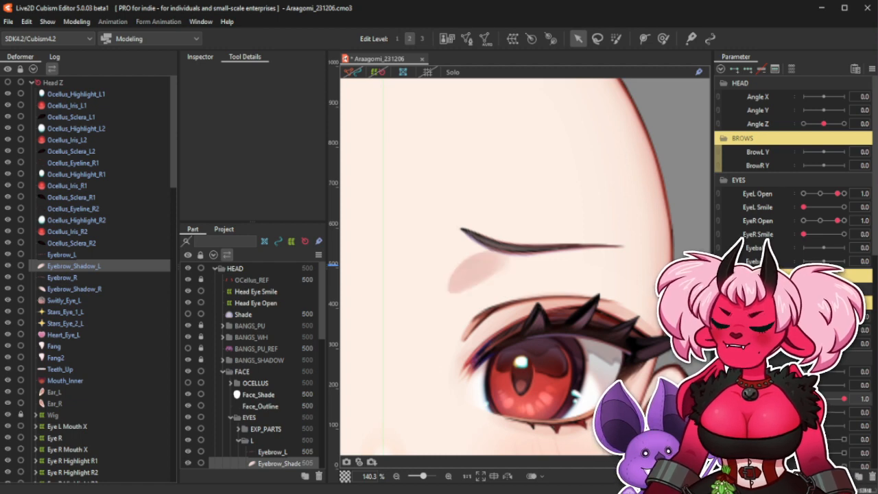
pyautogui.click(70, 256)
pyautogui.click(86, 267)
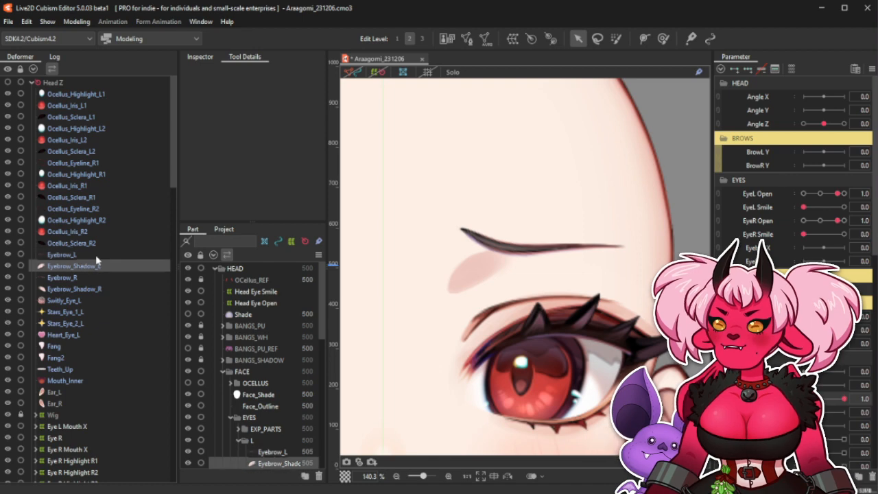
# Show the mesh overlays again and preview the brow bend at parameter value 1.0 against the Eyebrow_Shadow_L mesh.
pyautogui.click(352, 73)
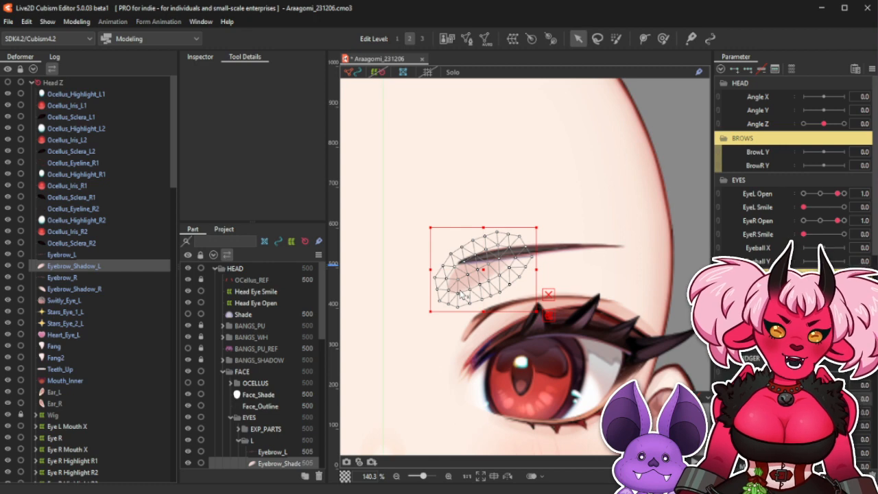
pyautogui.moveTo(804, 399); pyautogui.dragTo(845, 399)
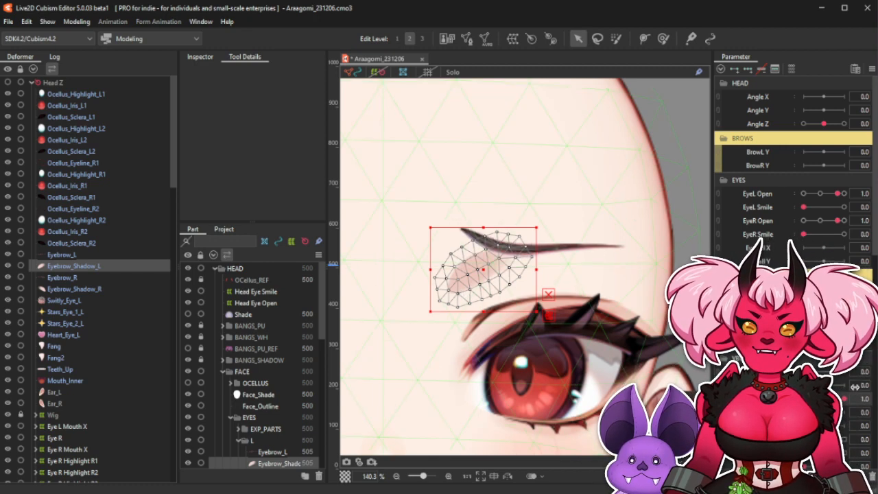
pyautogui.click(72, 277)
pyautogui.click(99, 266)
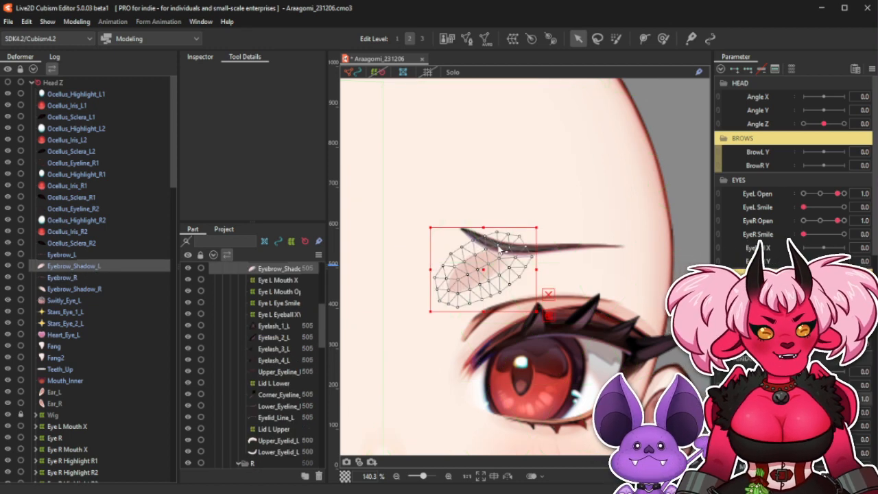
# Examine the whole model's face, body and outfit, alternating between the full figure and torso close-ups.
pyautogui.scroll(-10, 526, 185)
pyautogui.scroll(2, 534, 256)
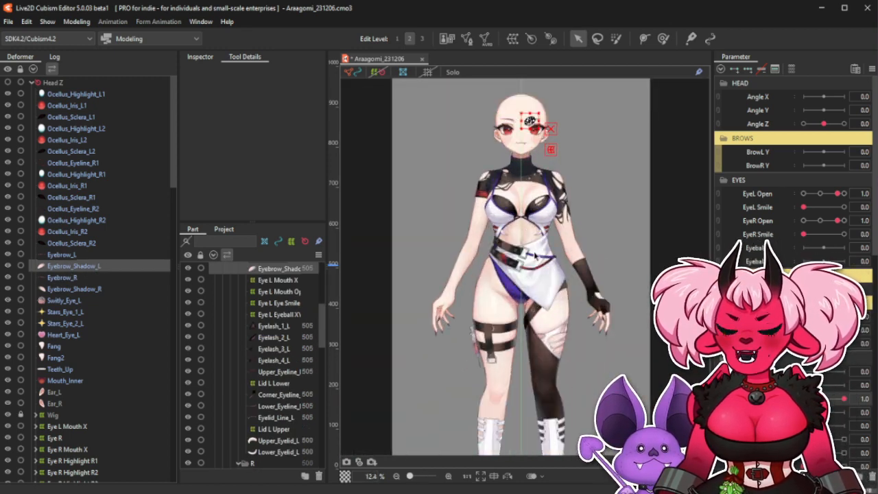
pyautogui.scroll(-1, 525, 184)
pyautogui.scroll(1, 546, 324)
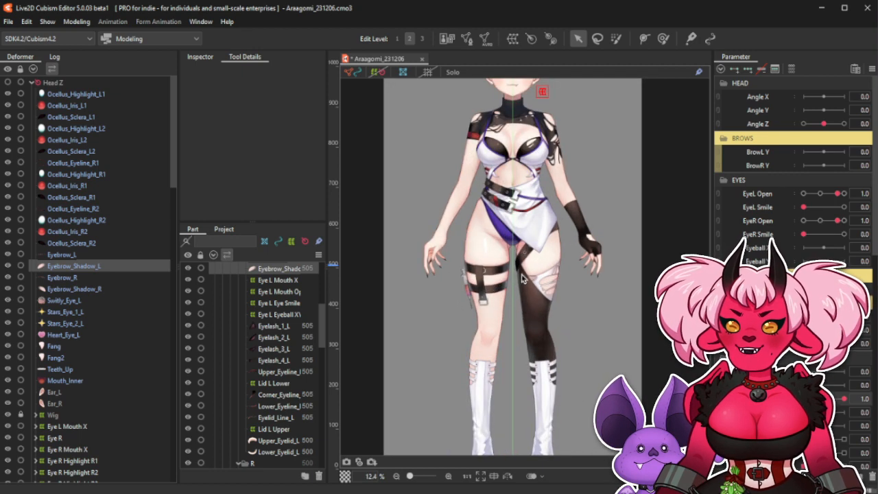
pyautogui.scroll(-1, 522, 277)
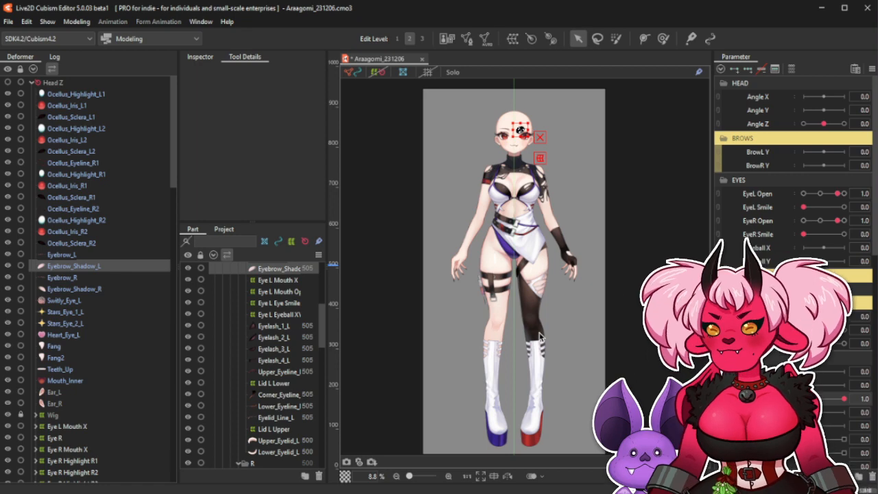
pyautogui.scroll(1, 537, 338)
pyautogui.scroll(-1, 518, 294)
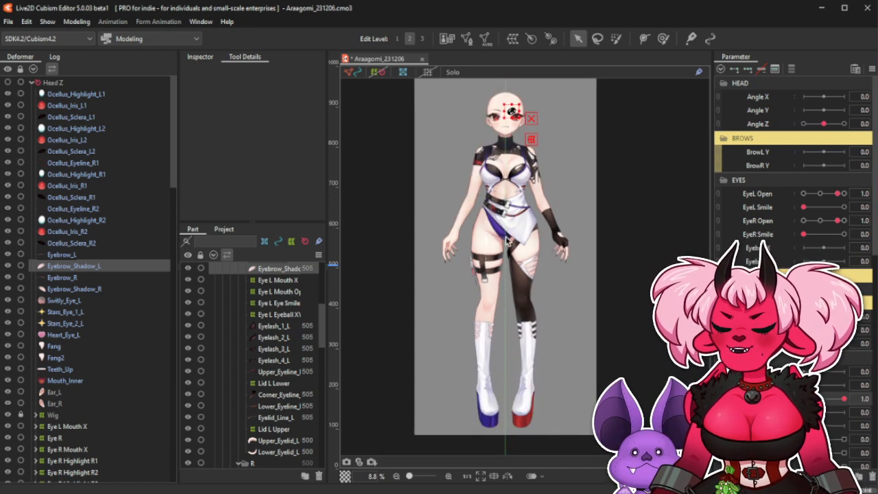
pyautogui.scroll(1, 507, 240)
pyautogui.scroll(-1, 513, 257)
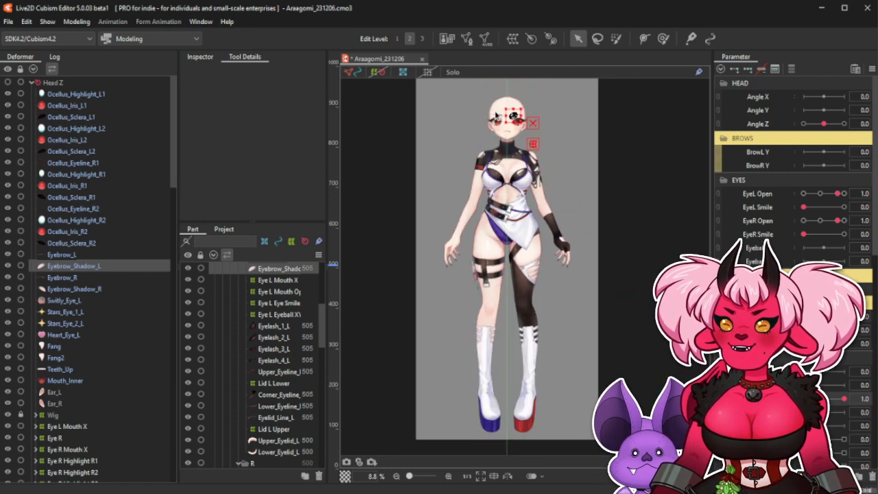
pyautogui.scroll(3, 484, 199)
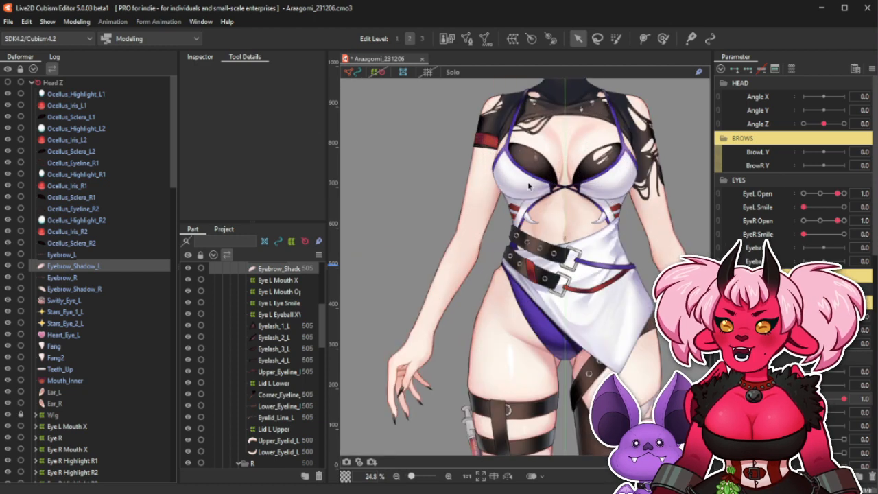
pyautogui.scroll(-2, 571, 223)
pyautogui.scroll(3, 592, 162)
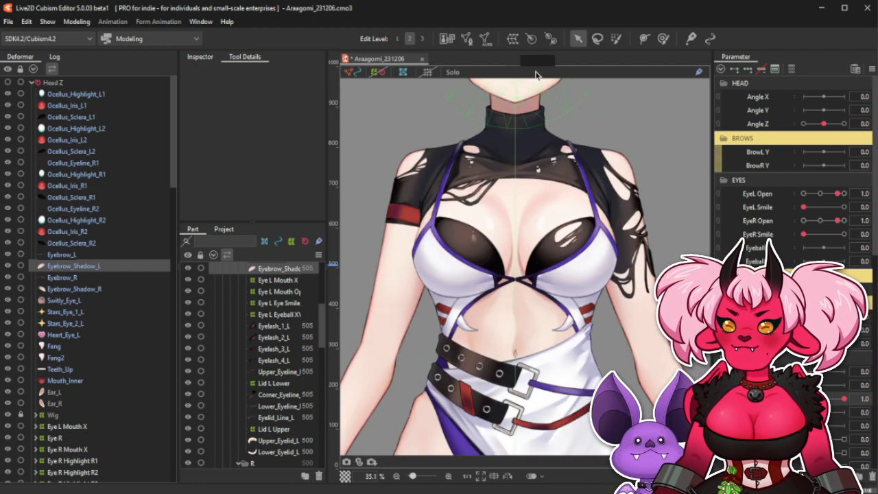
pyautogui.scroll(-2, 588, 141)
pyautogui.scroll(-3, 536, 128)
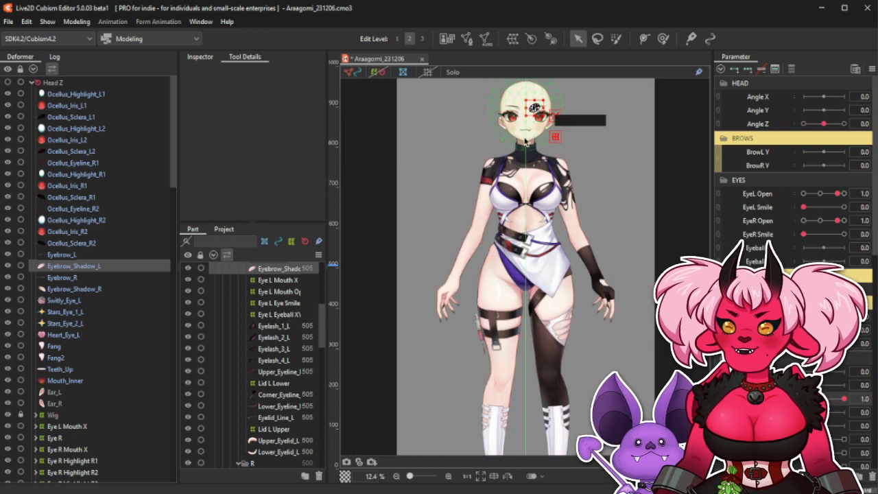
pyautogui.scroll(2, 521, 268)
pyautogui.scroll(-2, 521, 267)
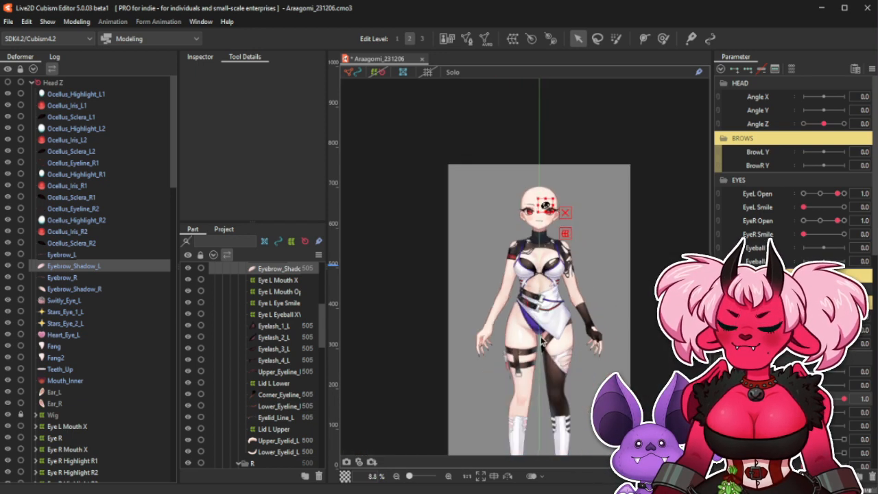
# Push the inner part of the Eyebrow_Shadow_L mesh upward with the deform brush so it follows the bent brow.
pyautogui.scroll(5, 575, 143)
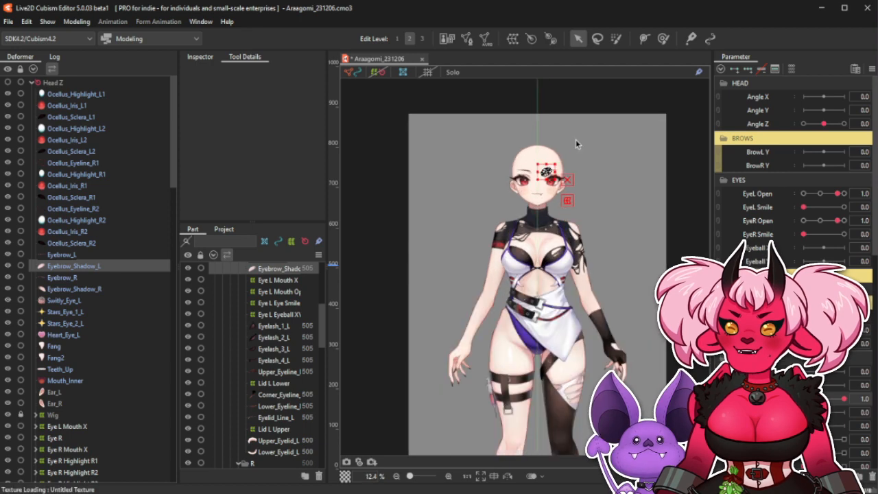
pyautogui.scroll(4, 548, 168)
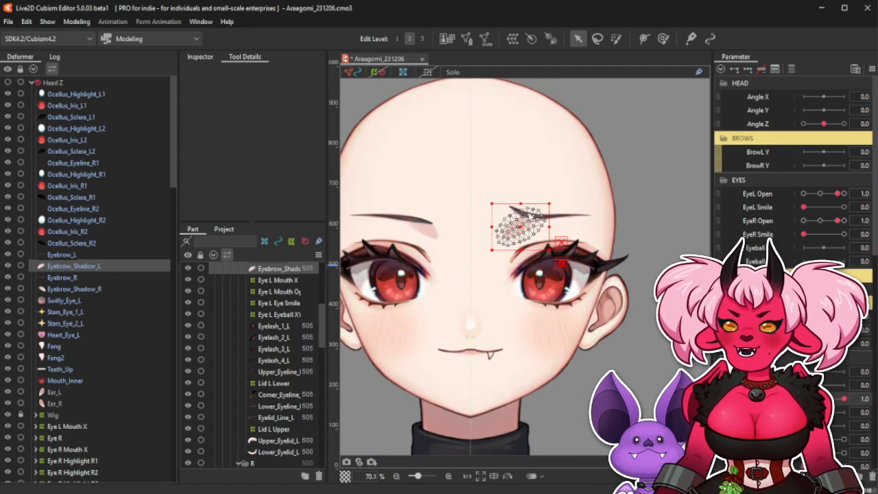
pyautogui.scroll(1, 530, 217)
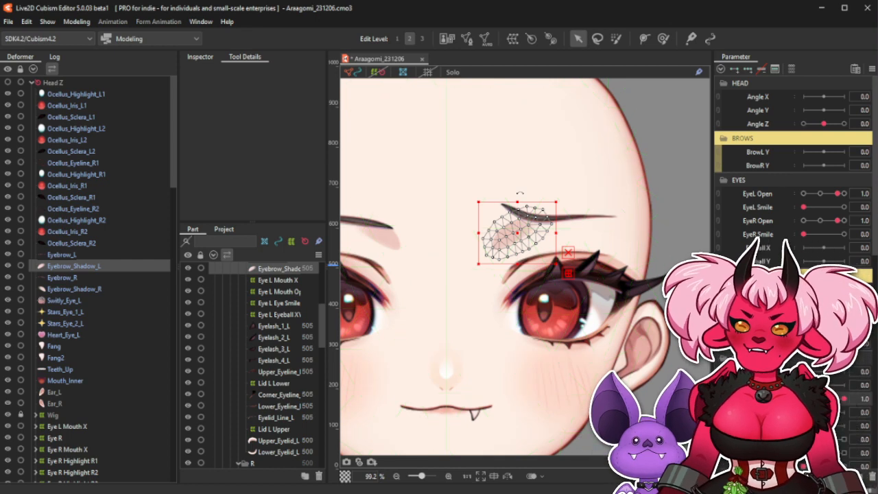
pyautogui.click(663, 38)
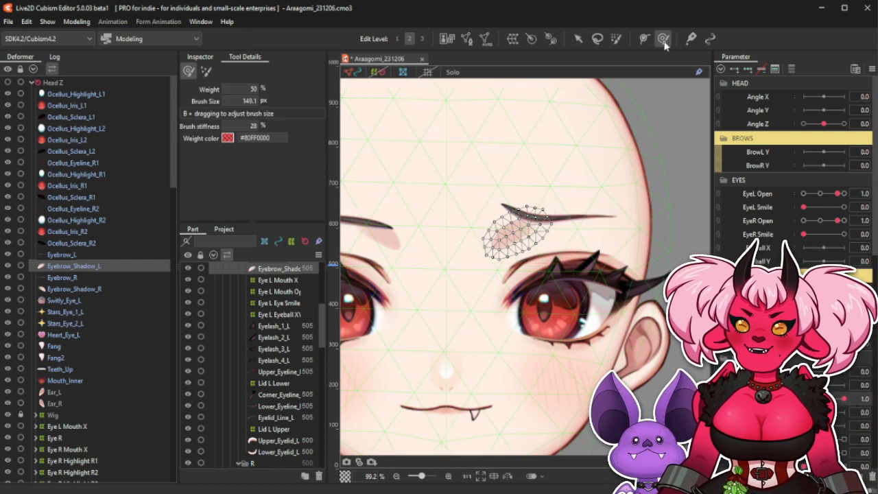
pyautogui.scroll(2, 527, 188)
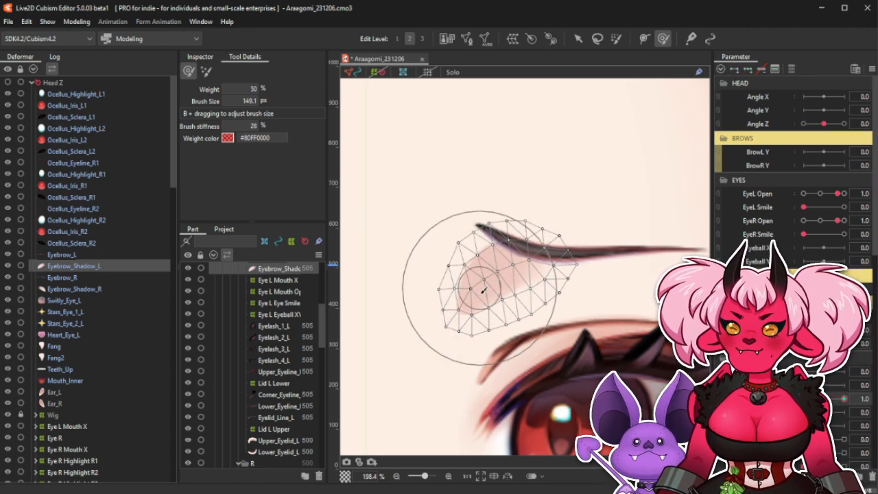
pyautogui.moveTo(482, 297); pyautogui.dragTo(479, 291)
pyautogui.moveTo(512, 330)
pyautogui.mouseDown()
pyautogui.moveTo(494, 237)
pyautogui.moveTo(478, 239)
pyautogui.moveTo(450, 274)
pyautogui.mouseUp()
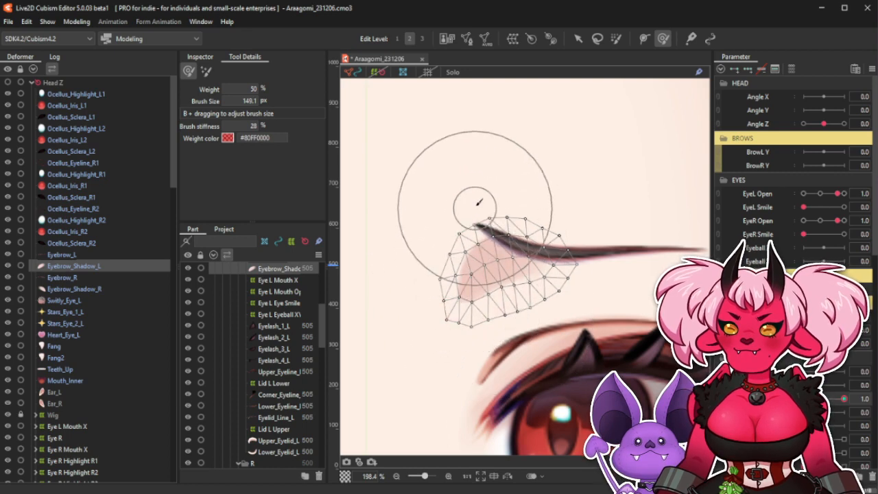
pyautogui.moveTo(474, 209); pyautogui.dragTo(472, 199)
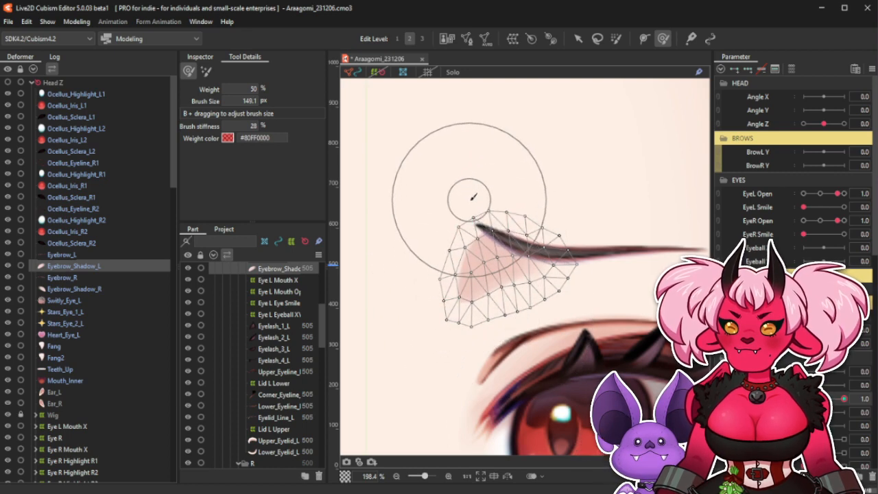
# Hide the mesh overlays and preview the brow and shadow bend by sweeping the brow parameter up to 1.0.
pyautogui.click(351, 73)
pyautogui.scroll(-3, 556, 171)
pyautogui.scroll(-2, 610, 261)
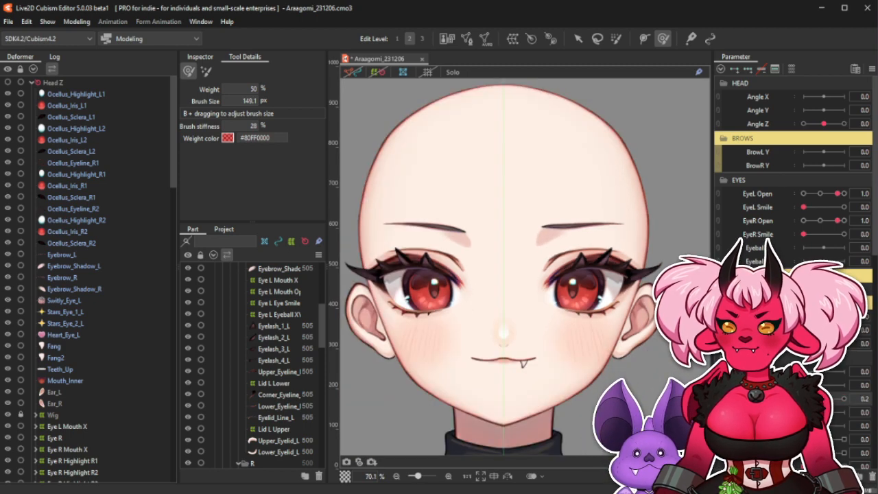
pyautogui.moveTo(828, 398); pyautogui.dragTo(842, 398)
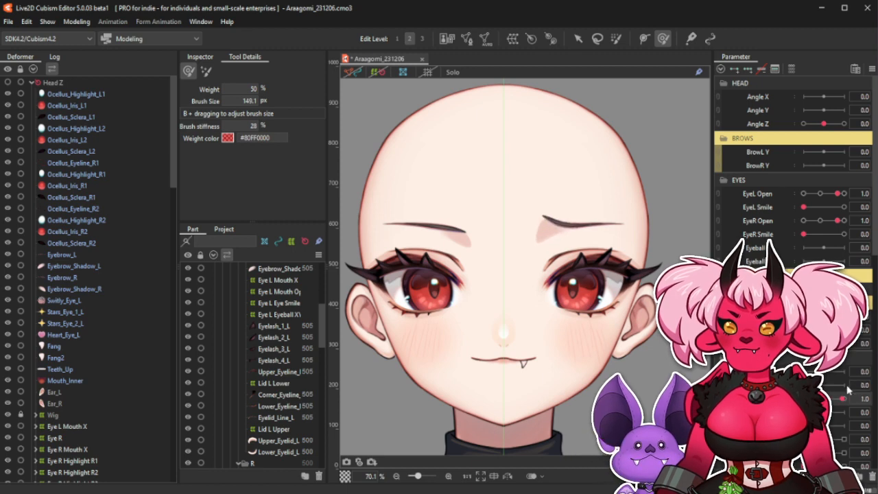
pyautogui.moveTo(837, 398); pyautogui.dragTo(847, 397)
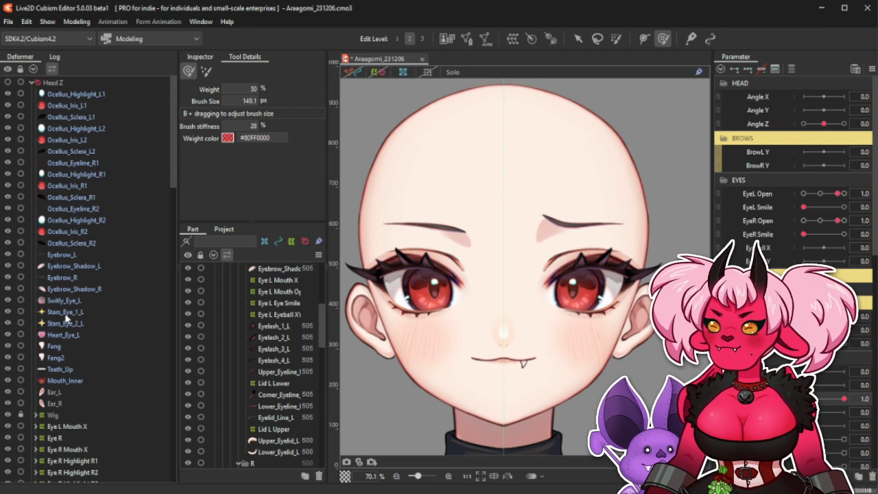
# Nudge the middle of Eyebrow_L and Eyebrow_Shadow_L slightly upward together with the deform brush, and preview the bend without overlays.
pyautogui.click(88, 254)
pyautogui.keyDown('ctrl'); pyautogui.click(89, 267); pyautogui.keyUp('ctrl')
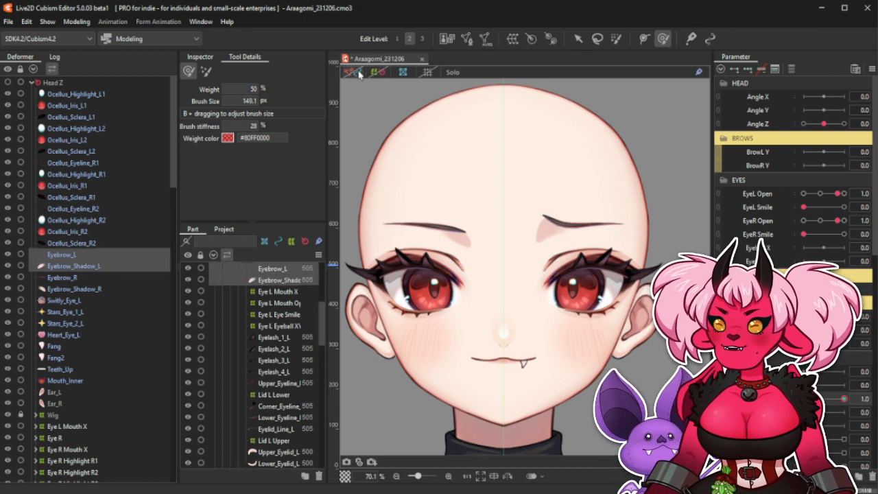
pyautogui.scroll(3, 569, 219)
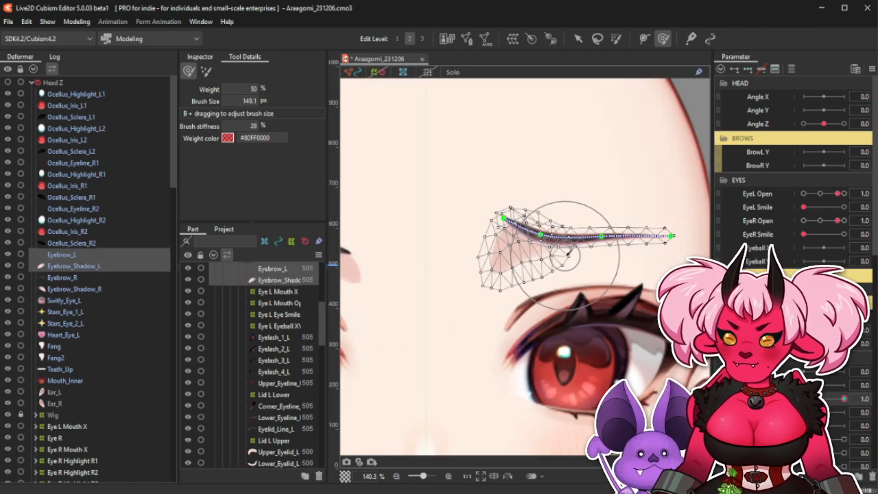
pyautogui.moveTo(569, 257); pyautogui.dragTo(566, 249)
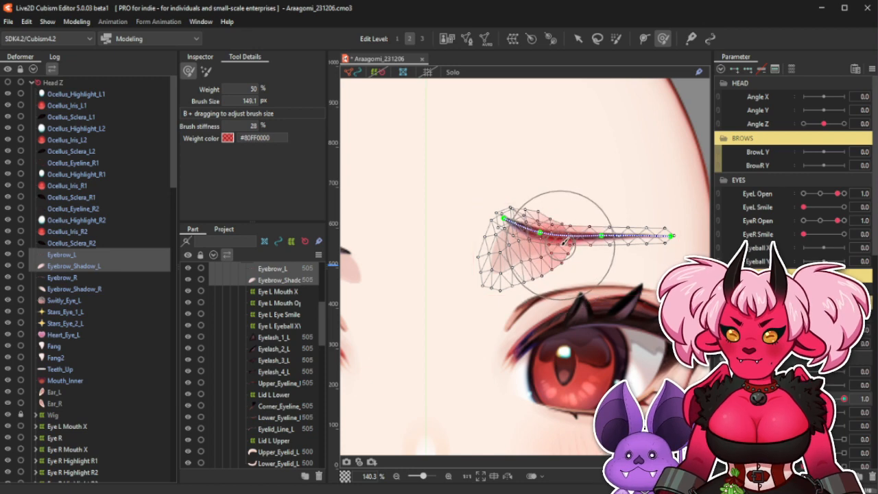
pyautogui.click(508, 173)
pyautogui.scroll(-2, 508, 173)
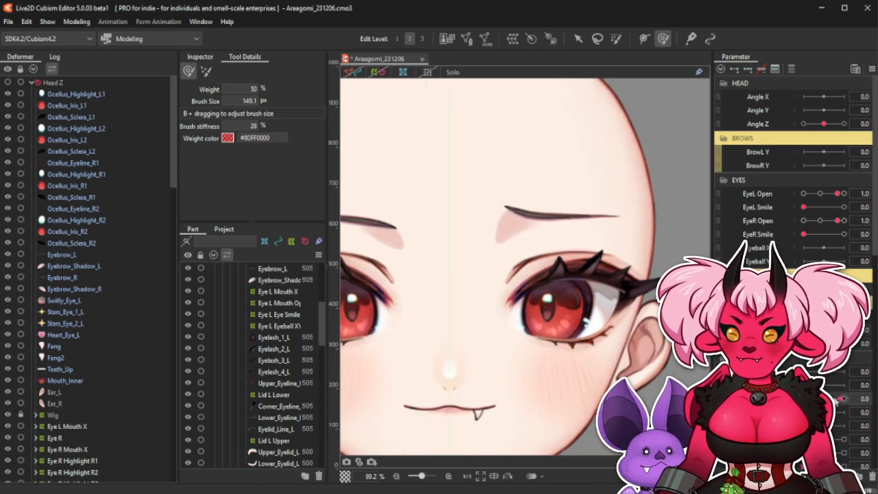
pyautogui.moveTo(846, 394)
pyautogui.mouseDown()
pyautogui.moveTo(864, 386)
pyautogui.moveTo(832, 398)
pyautogui.mouseUp()
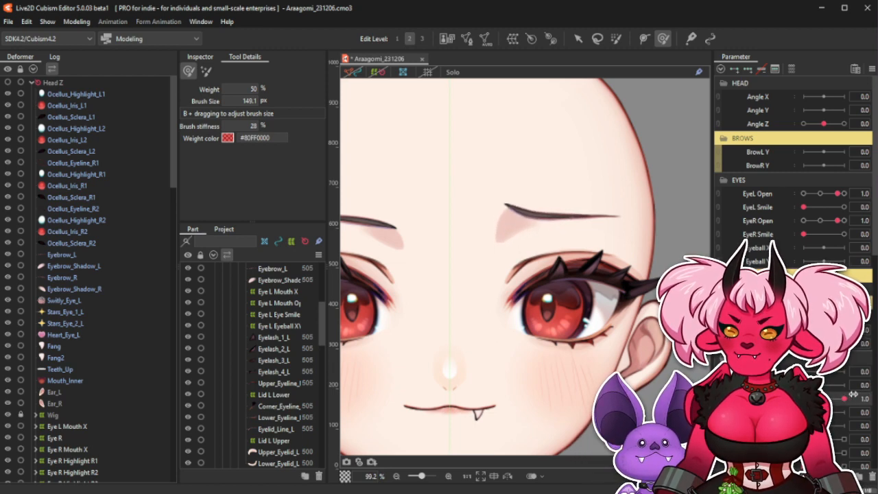
# Refine the inner edge of the Eyebrow_Shadow_L mesh with a small deform brush adjustment.
pyautogui.click(129, 266)
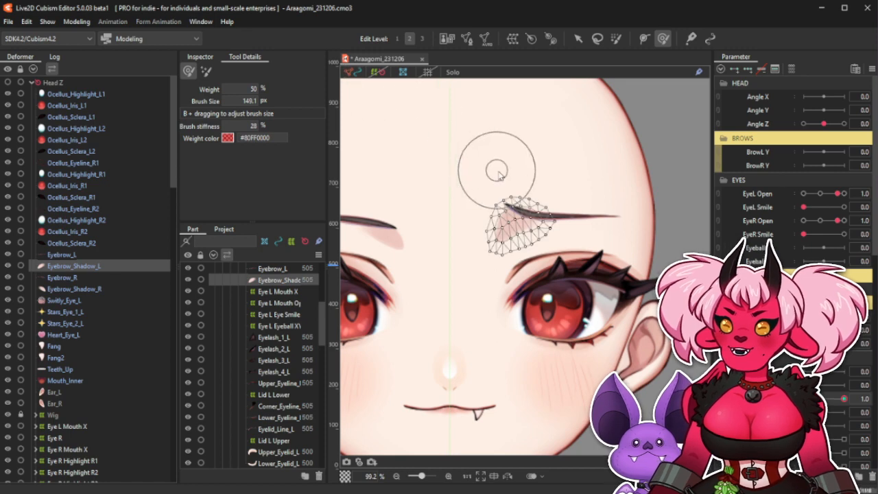
pyautogui.scroll(3, 511, 196)
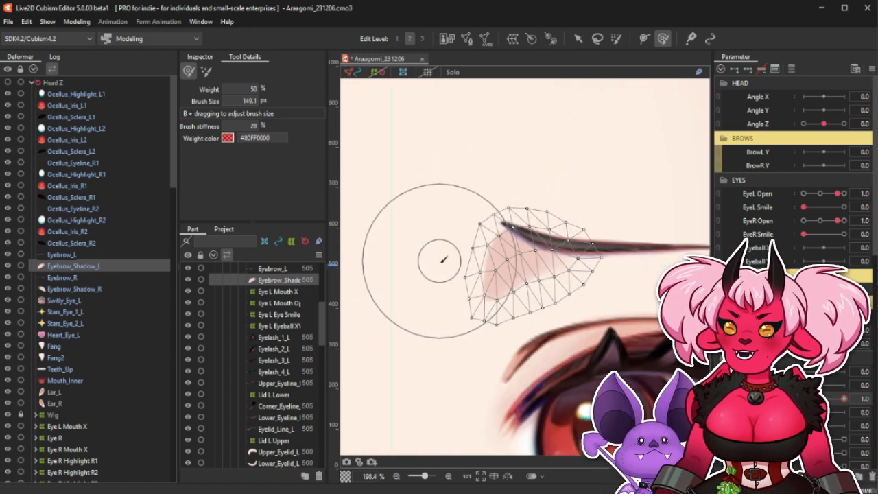
pyautogui.moveTo(444, 270); pyautogui.dragTo(451, 267)
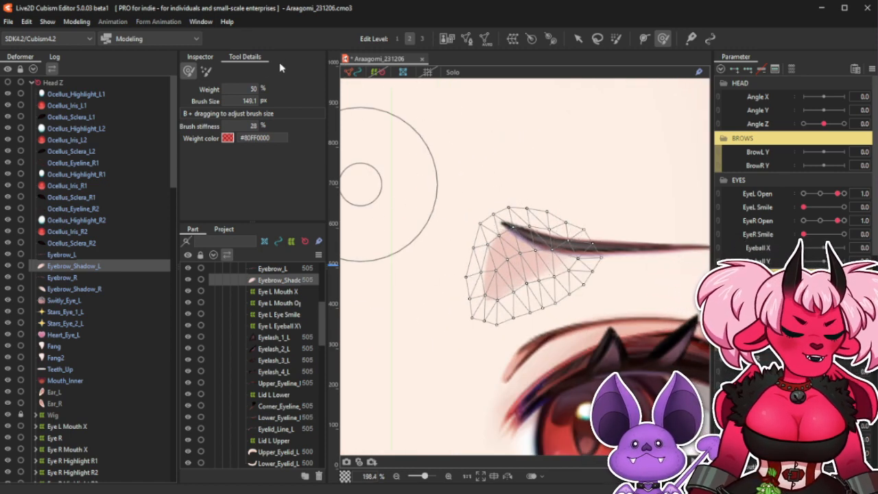
# Hide the mesh overlays and sweep the brow parameter back to neutral, checking the bend on the whole face.
pyautogui.click(352, 72)
pyautogui.scroll(-3, 471, 229)
pyautogui.scroll(-1, 534, 235)
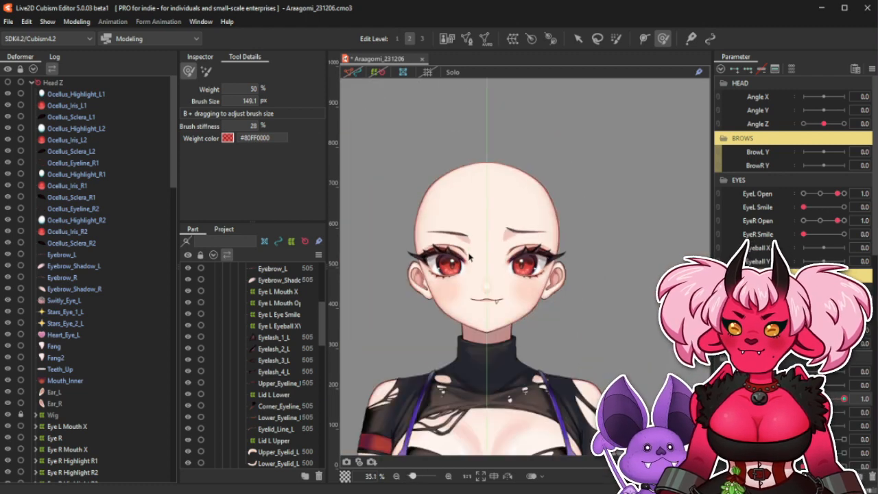
pyautogui.moveTo(838, 398); pyautogui.dragTo(805, 399)
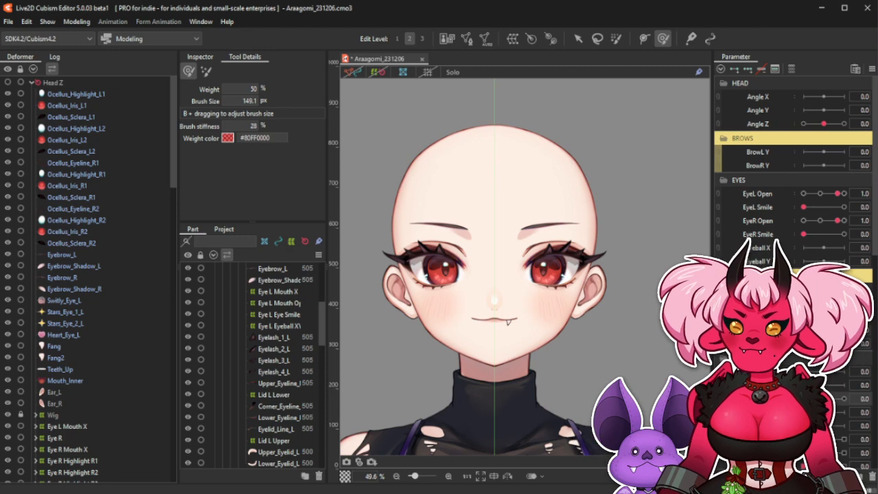
# Save the Araagomi_231206 model file.
pyautogui.click(8, 21)
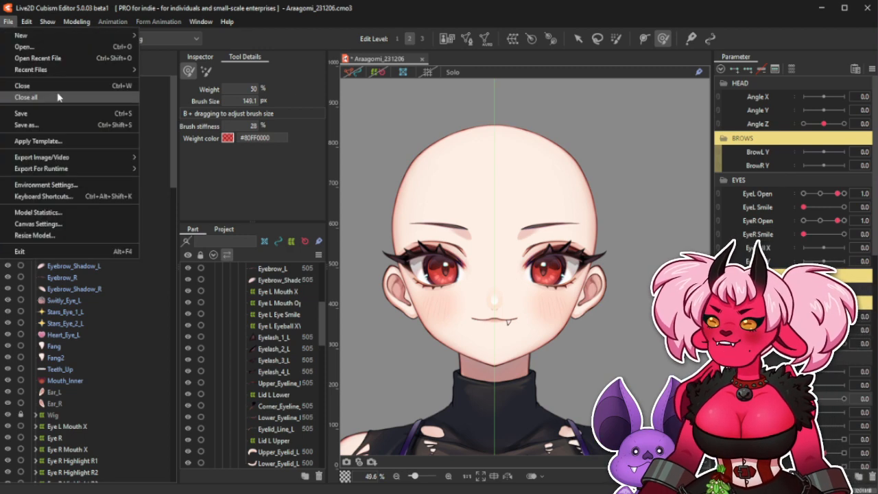
pyautogui.click(388, 20)
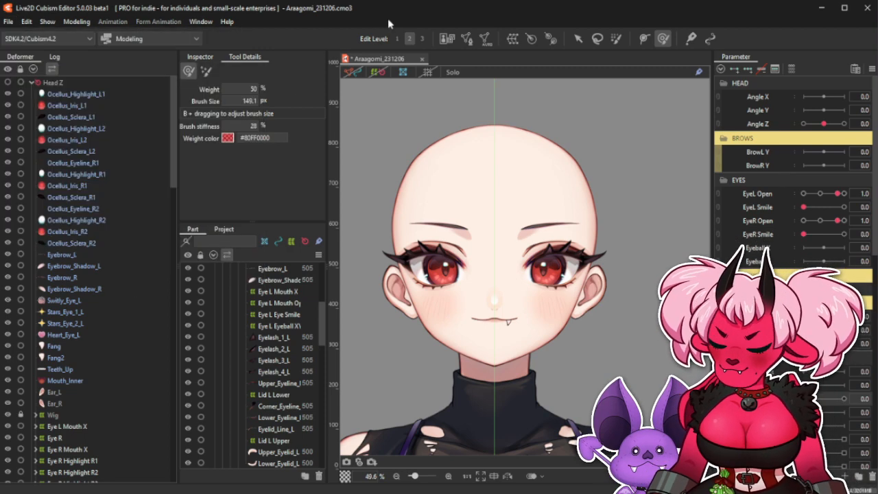
pyautogui.hotkey('ctrl', 's')
# Open the recent model nekoMikki_230928 as a reference for brow parameters.
pyautogui.click(8, 21)
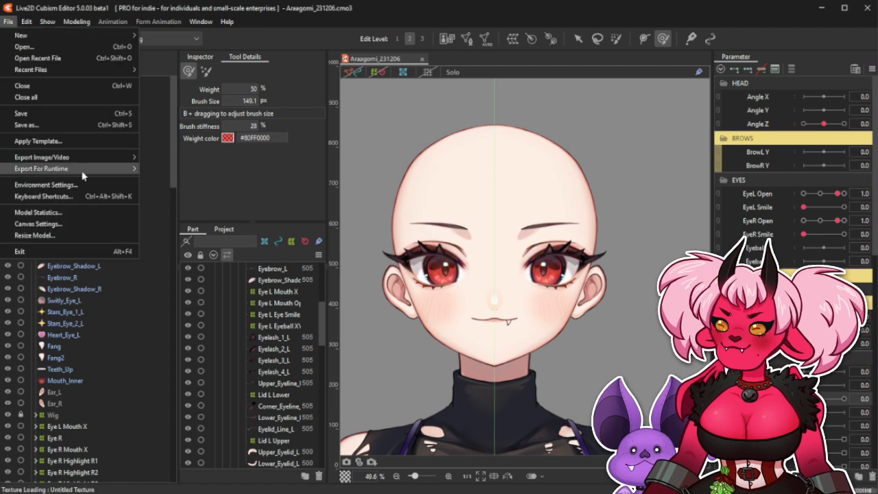
pyautogui.moveTo(92, 173)
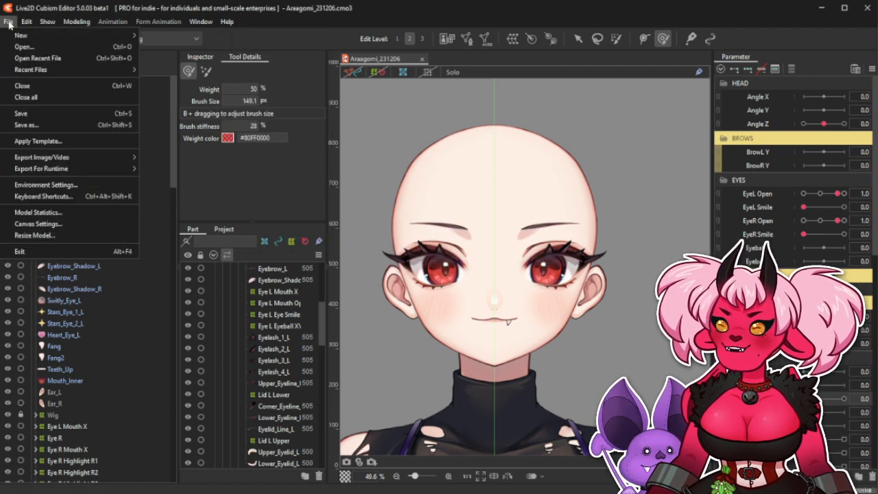
pyautogui.moveTo(46, 70)
pyautogui.click(219, 85)
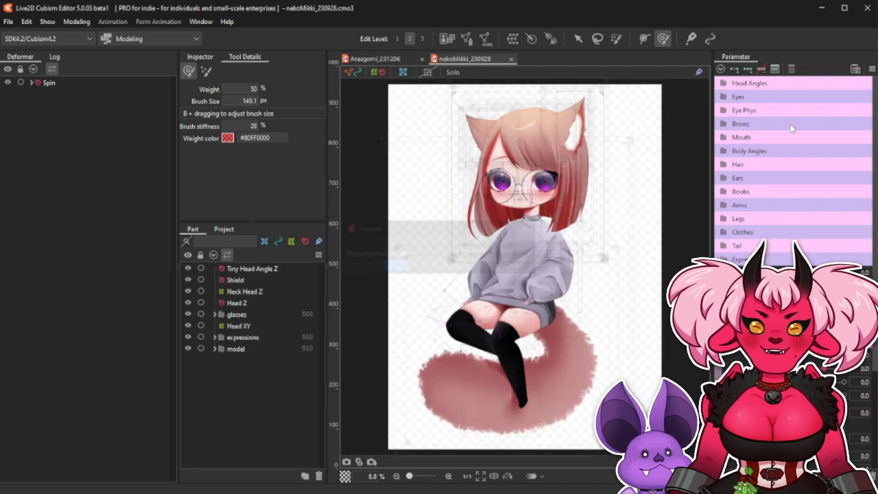
# Expand the Brows parameter group of nekoMikki_230928 and hide the model's hair to expose both eyebrows.
pyautogui.click(791, 124)
pyautogui.scroll(5, 544, 151)
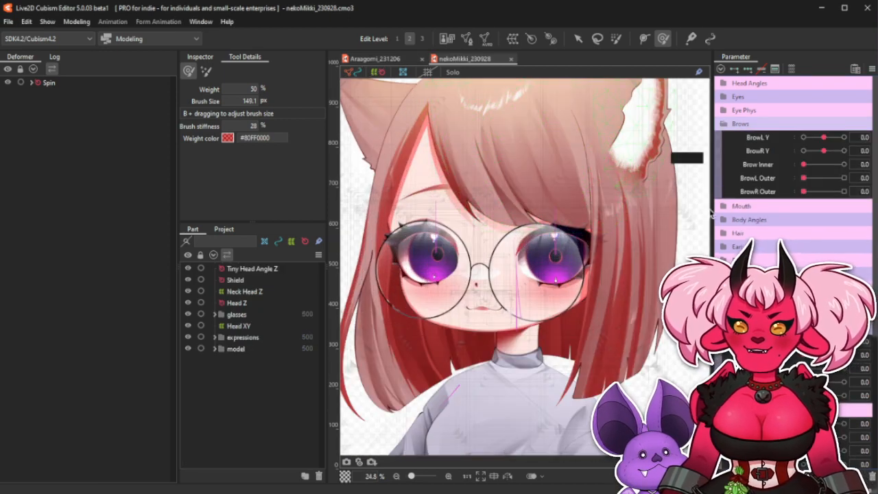
pyautogui.click(544, 177)
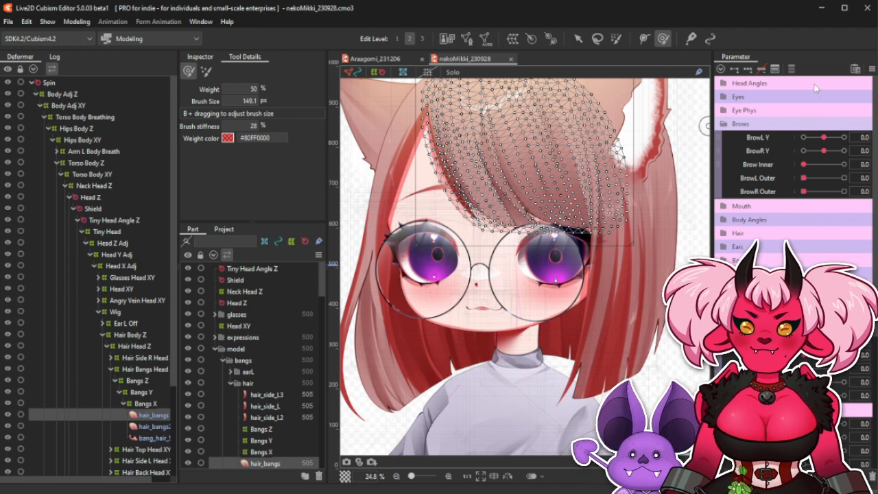
pyautogui.scroll(-5, 762, 237)
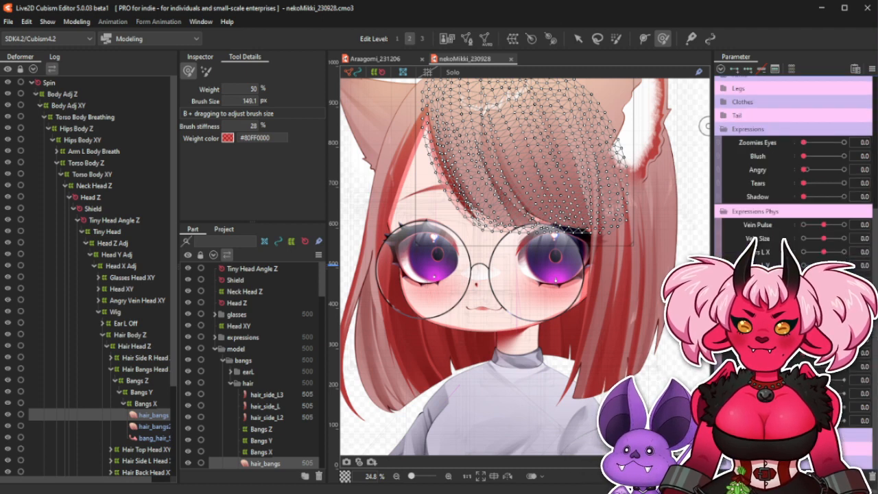
pyautogui.scroll(-3, 748, 239)
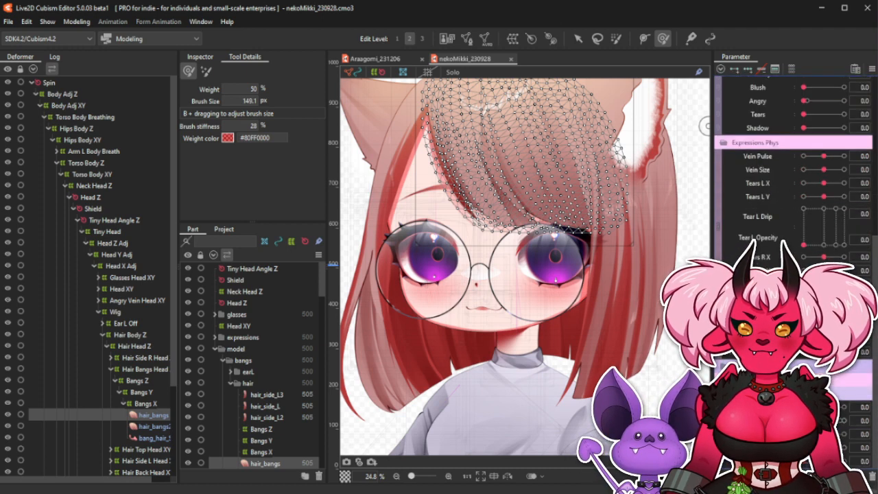
pyautogui.click(844, 427)
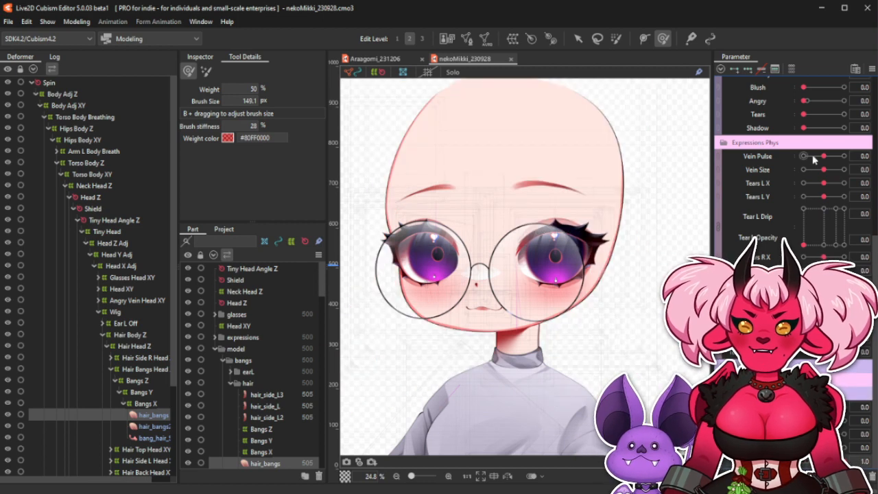
# Preview BrowL Outer and BrowR Outer at 1.0, and close nekoMikki_230928 to return to the Araagomi model's face.
pyautogui.scroll(8, 803, 177)
pyautogui.scroll(2, 802, 180)
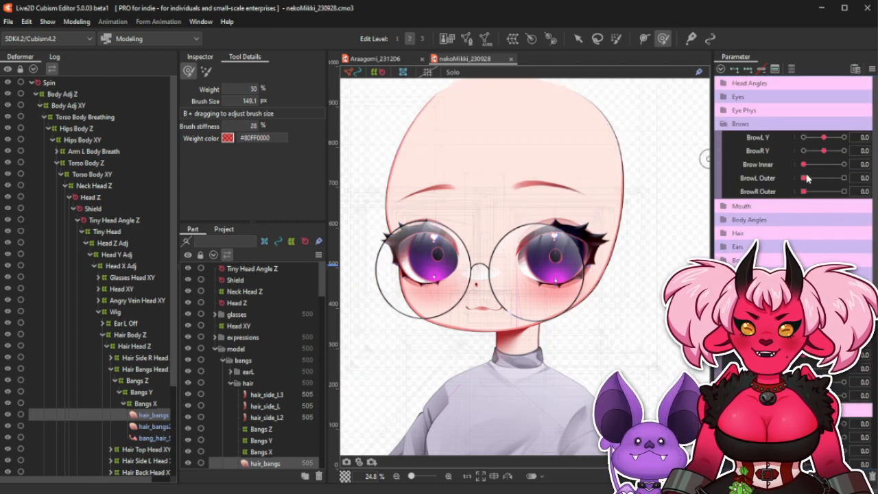
pyautogui.moveTo(808, 179); pyautogui.dragTo(861, 181)
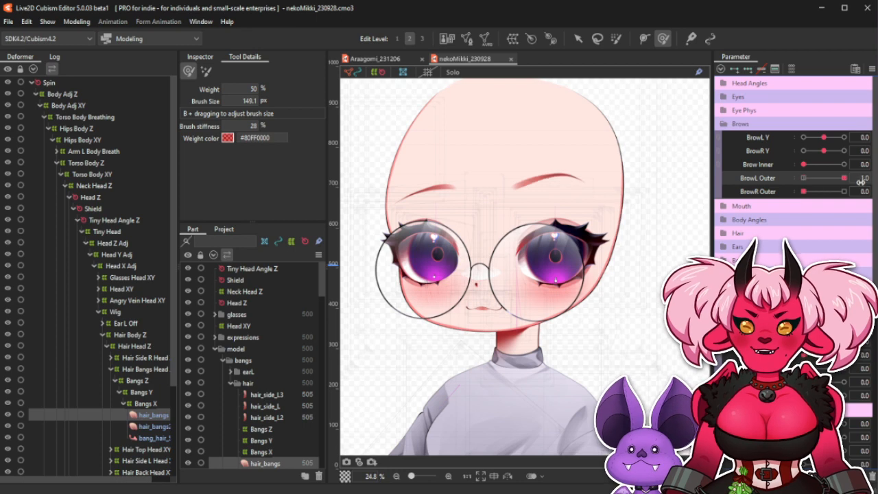
pyautogui.moveTo(803, 191); pyautogui.dragTo(855, 192)
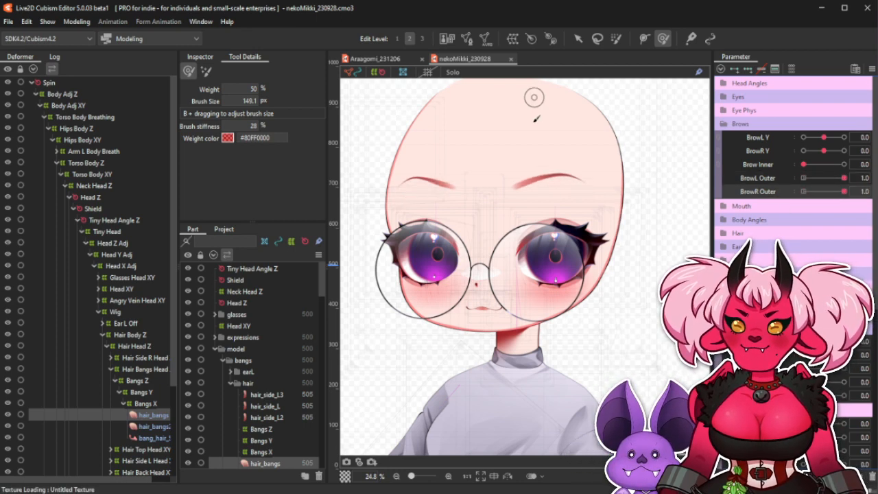
pyautogui.click(511, 59)
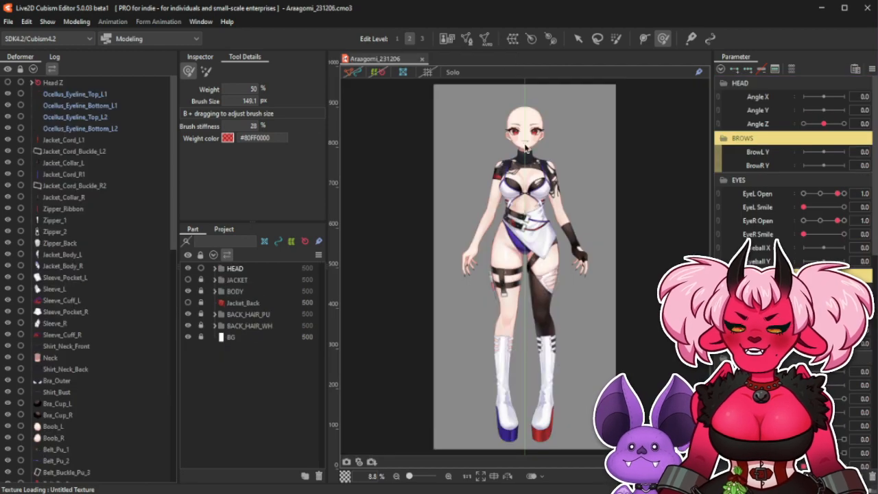
pyautogui.scroll(8, 526, 147)
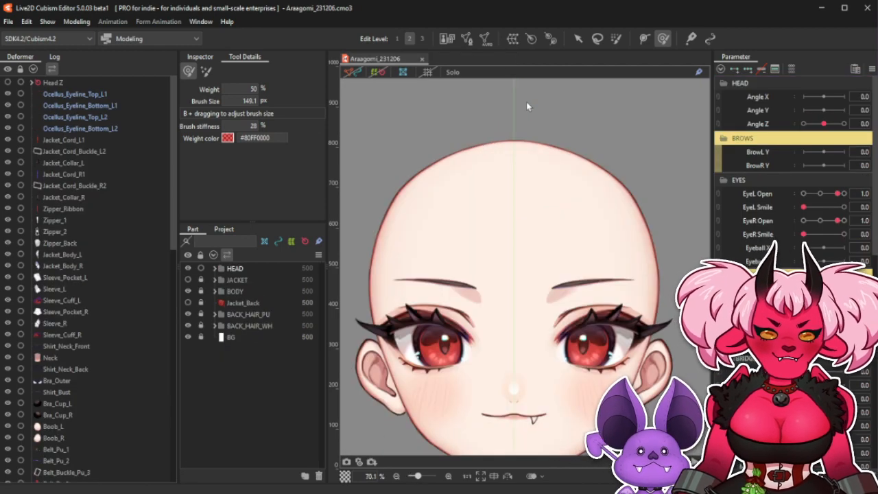
# Open the physics settings and review the list of existing physics groups.
pyautogui.scroll(-3, 527, 105)
pyautogui.scroll(1, 527, 104)
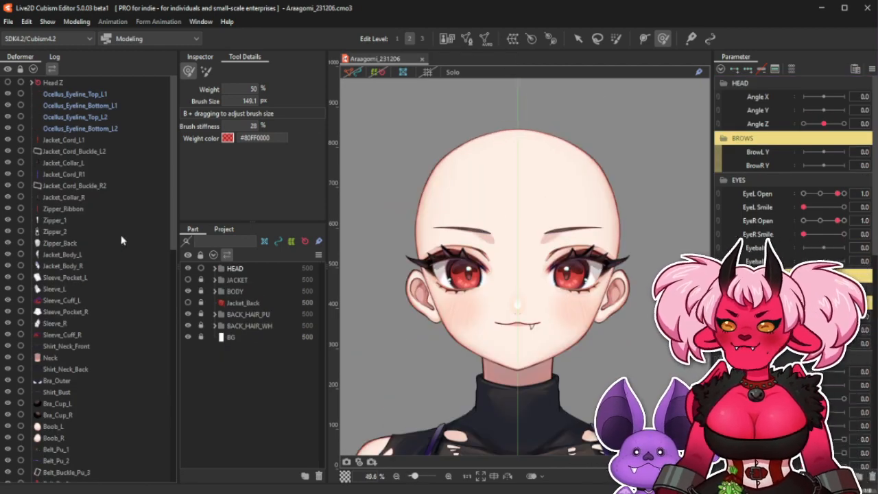
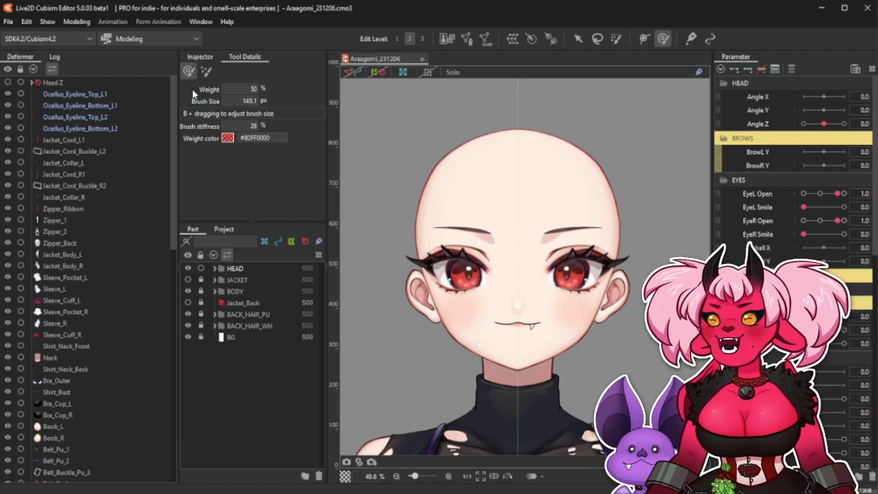
pyautogui.click(76, 21)
pyautogui.click(129, 232)
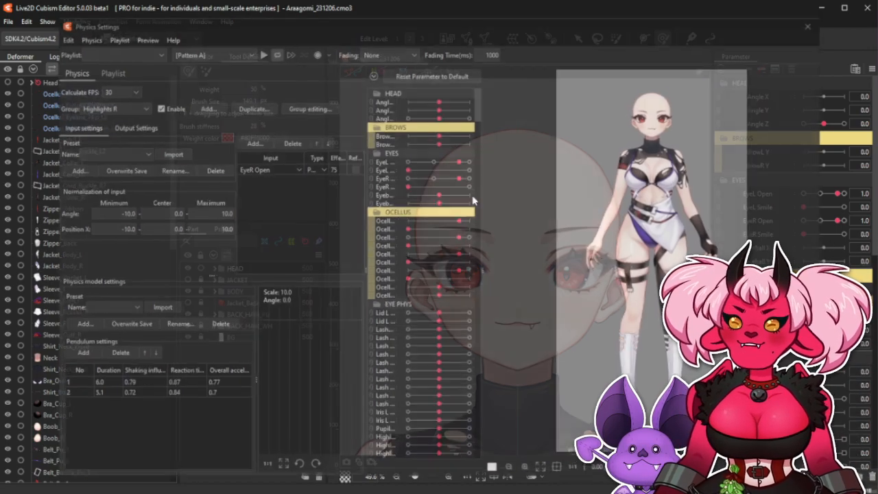
pyautogui.click(120, 105)
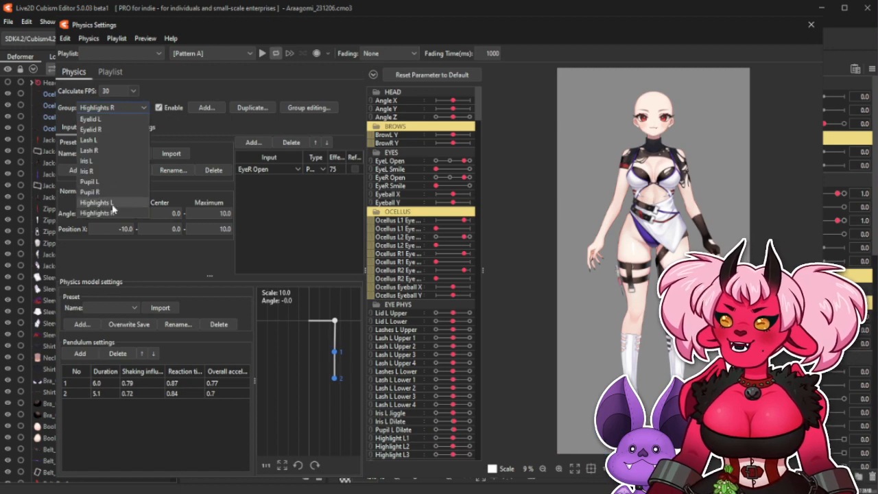
pyautogui.click(331, 234)
# Examine the input presets and physics model presets offered for a new physics group, and close the physics settings without adding one.
pyautogui.click(206, 108)
pyautogui.click(460, 247)
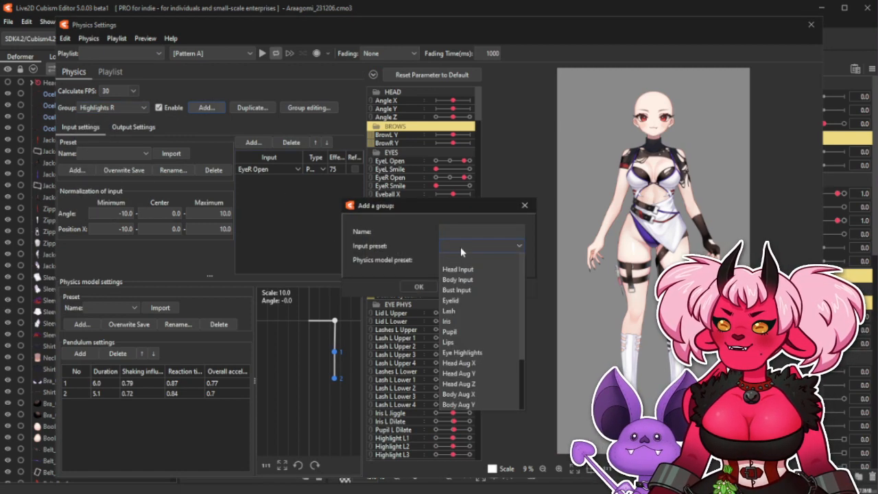
pyautogui.scroll(-2, 473, 322)
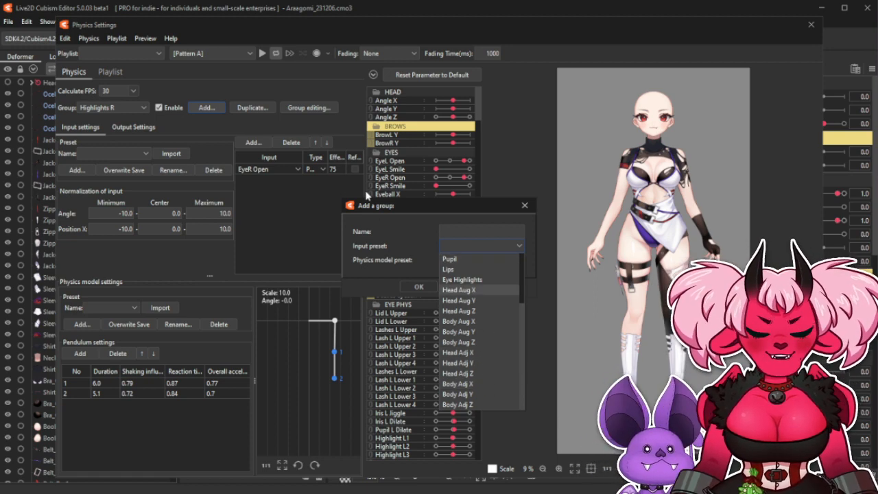
pyautogui.click(472, 247)
pyautogui.click(474, 261)
pyautogui.scroll(-4, 509, 324)
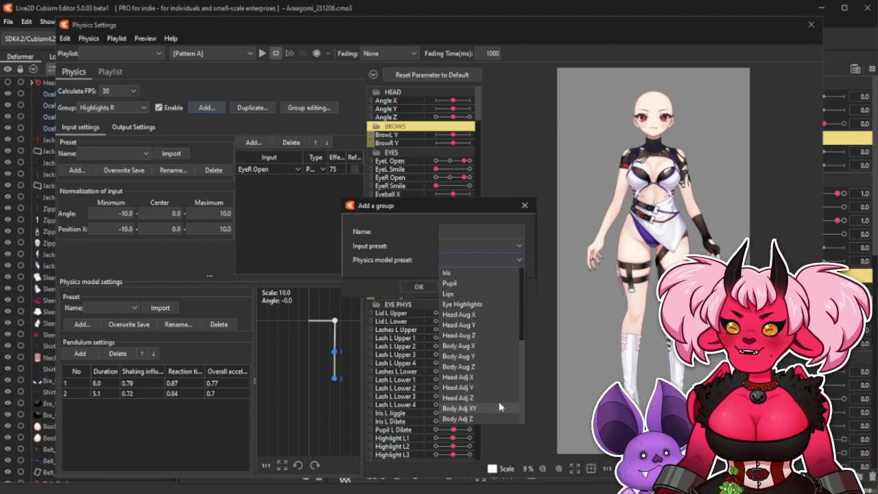
pyautogui.click(492, 215)
pyautogui.click(524, 206)
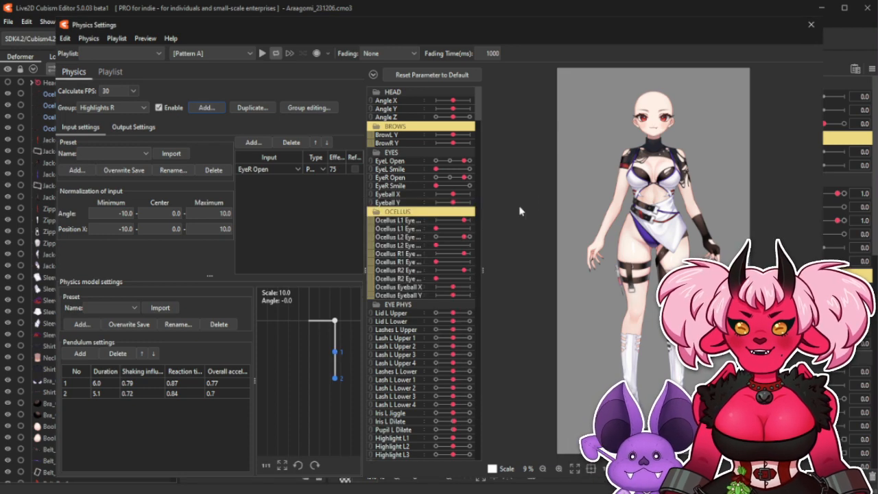
pyautogui.click(811, 24)
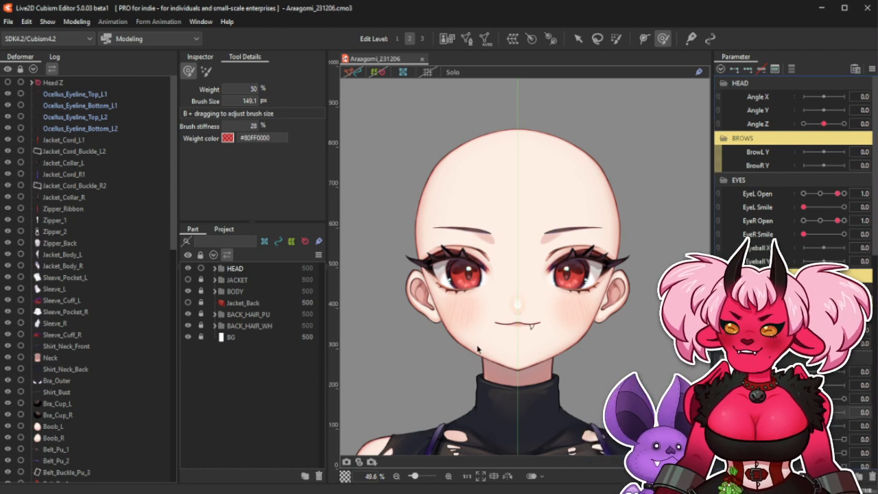
# Arch the outer half of Eyebrow_L upward by raising its outer deform path points at the blend shape key 1.0.
pyautogui.scroll(3, 574, 208)
pyautogui.rightClick(564, 259)
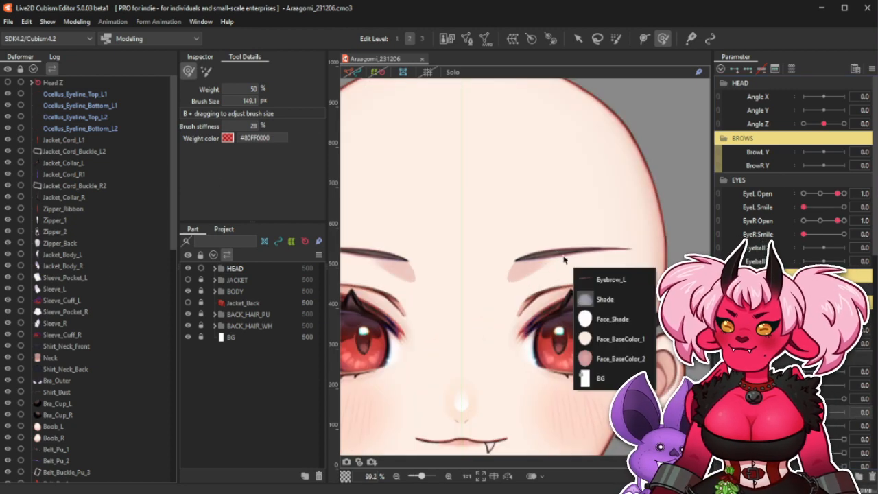
pyautogui.click(600, 279)
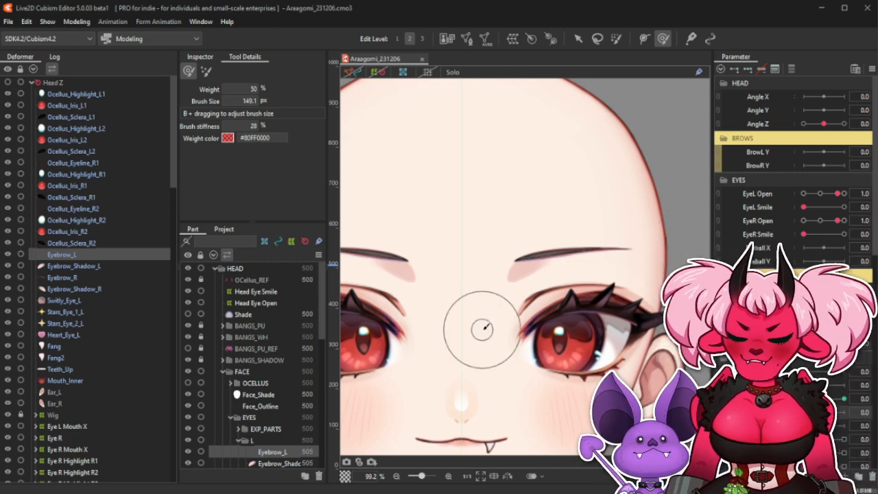
pyautogui.click(351, 73)
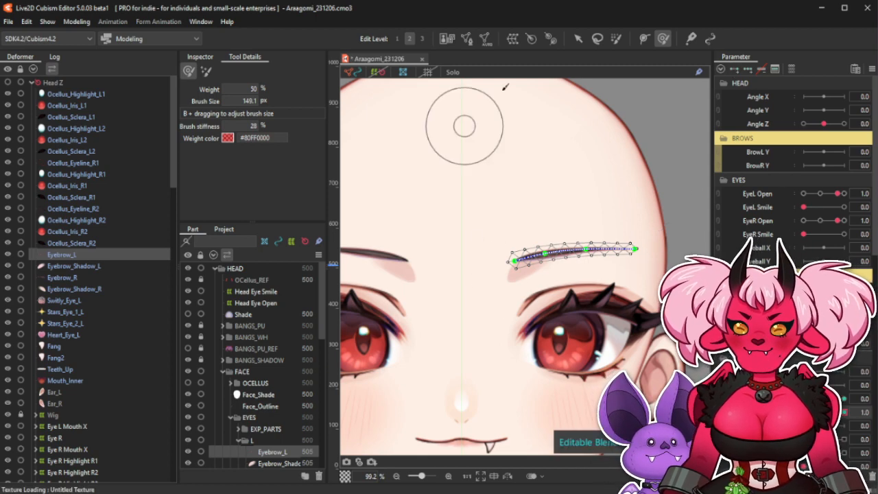
pyautogui.click(578, 38)
pyautogui.scroll(2, 573, 250)
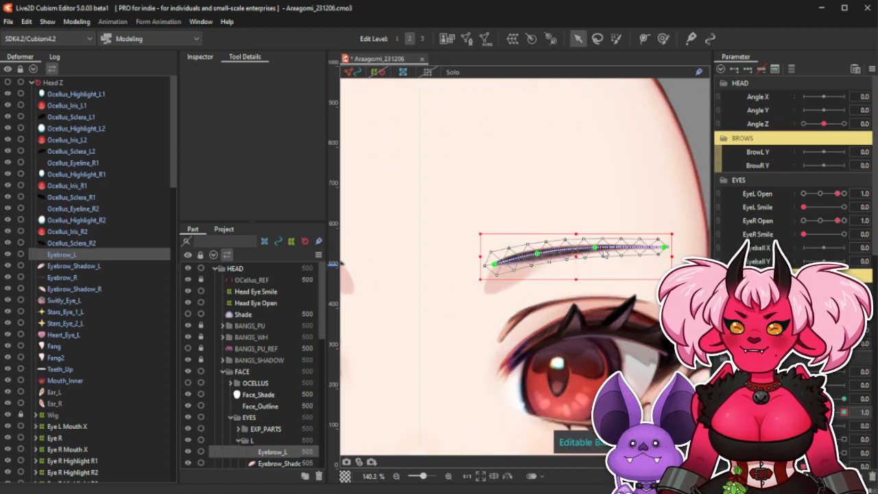
pyautogui.moveTo(605, 255); pyautogui.dragTo(604, 231)
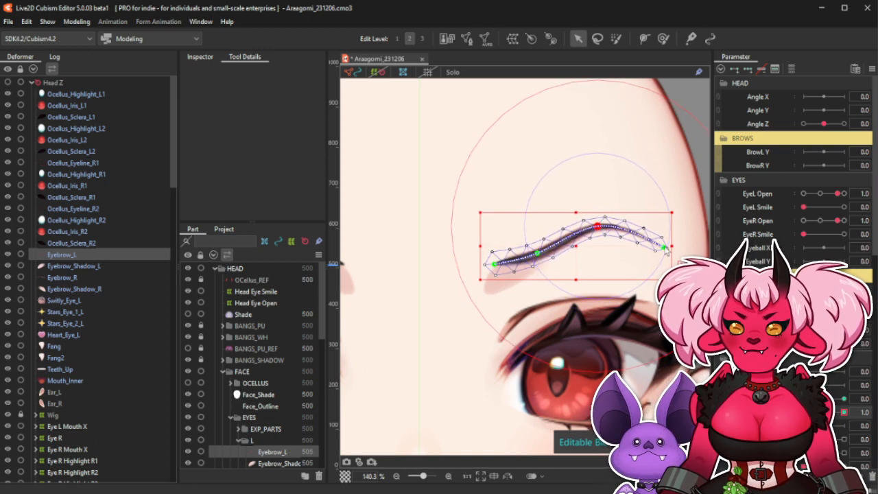
pyautogui.moveTo(665, 248); pyautogui.dragTo(665, 243)
pyautogui.click(557, 203)
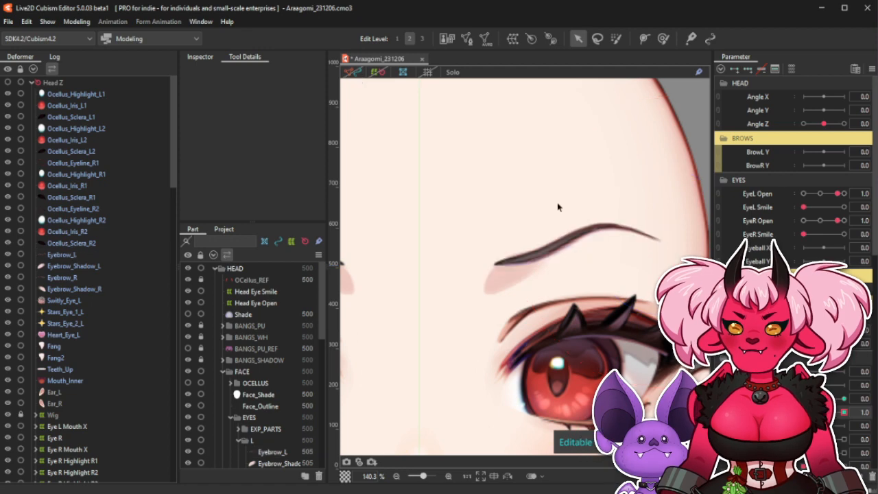
# Reshape Eyebrow_Shadow_L with the deform brush at blend shape value 1.0 to follow the arched left eyebrow.
pyautogui.scroll(-2, 557, 203)
pyautogui.moveTo(844, 413); pyautogui.dragTo(868, 399)
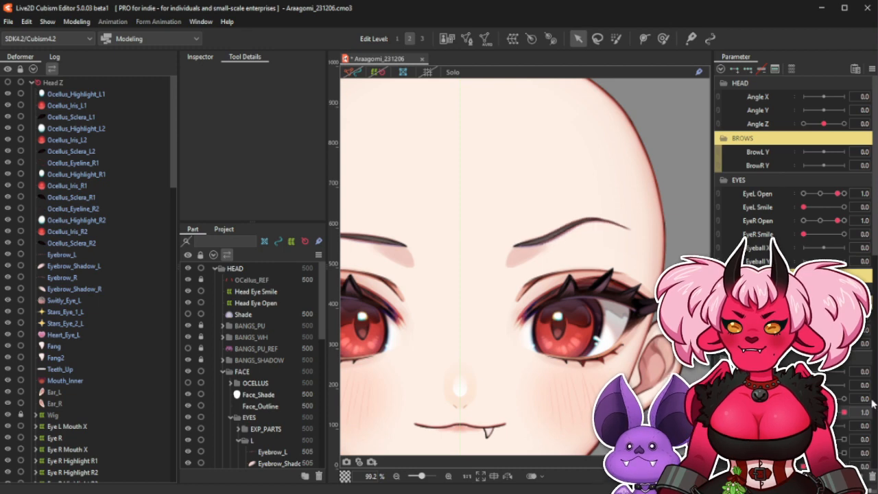
pyautogui.click(87, 268)
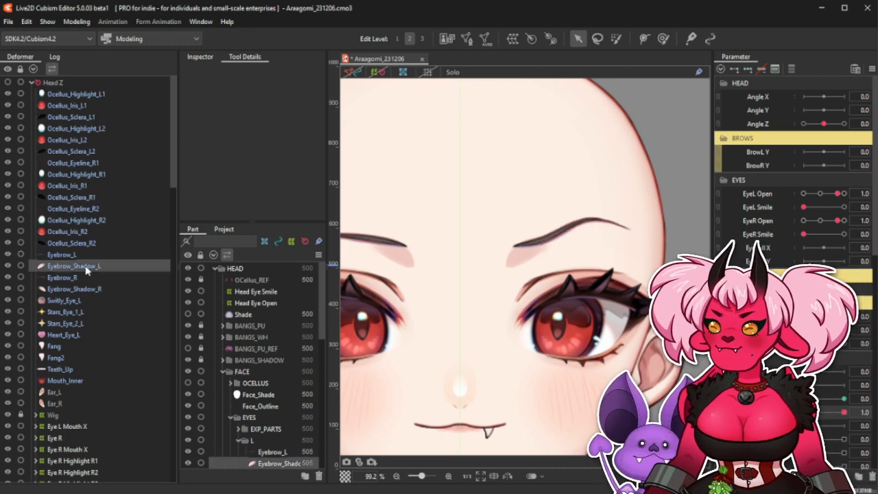
pyautogui.click(356, 74)
pyautogui.scroll(2, 580, 235)
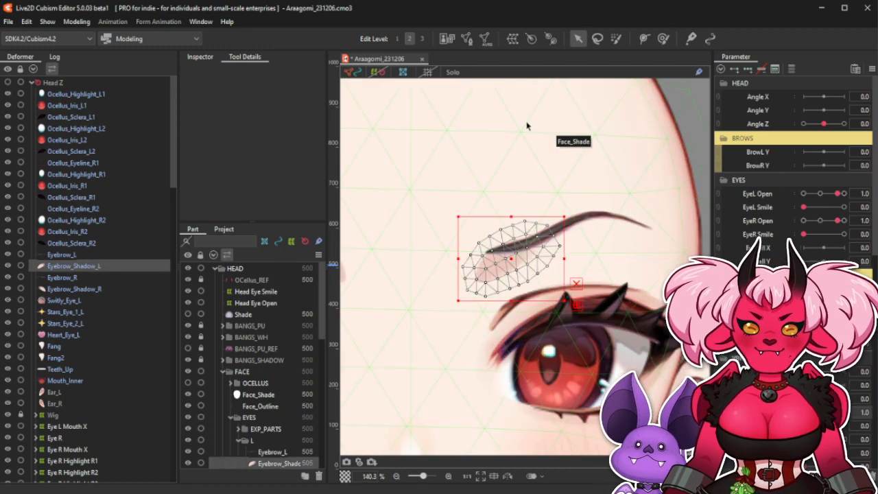
pyautogui.click(663, 39)
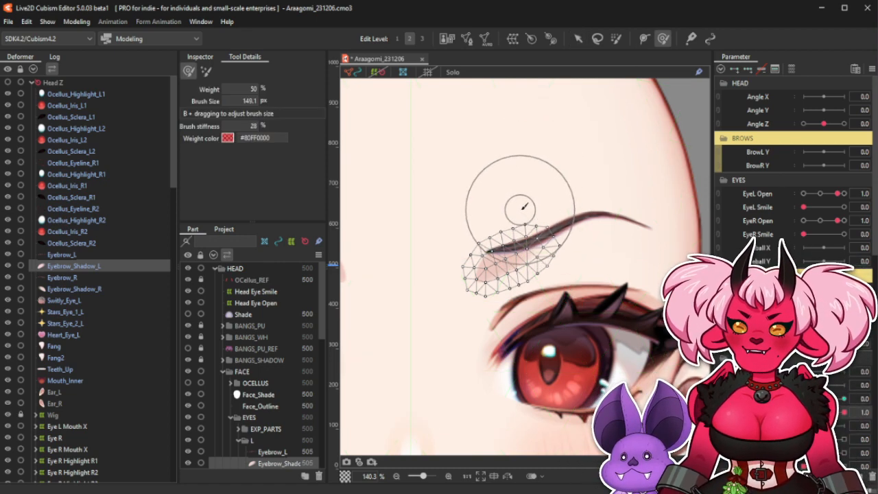
pyautogui.click(350, 73)
pyautogui.scroll(-2, 555, 249)
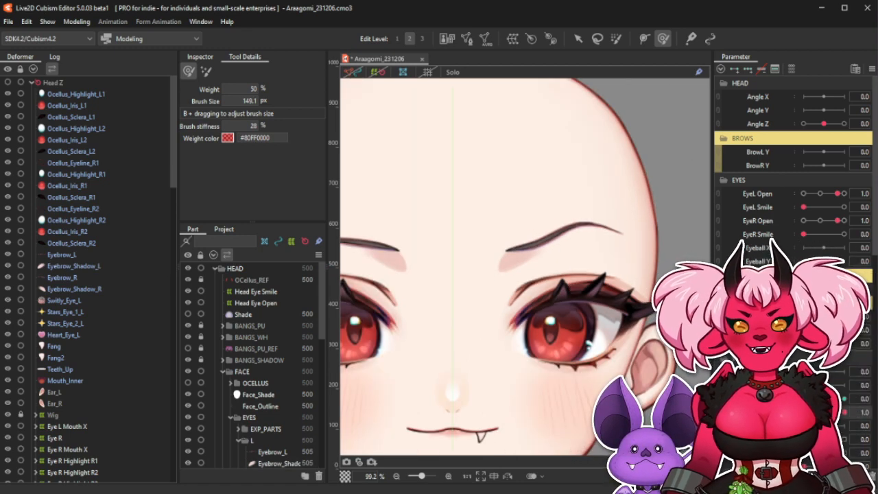
# Preview the left eyebrow's two blend shapes separately and combined at 1.0, and reset both to 0.0.
pyautogui.moveTo(824, 398); pyautogui.dragTo(857, 411)
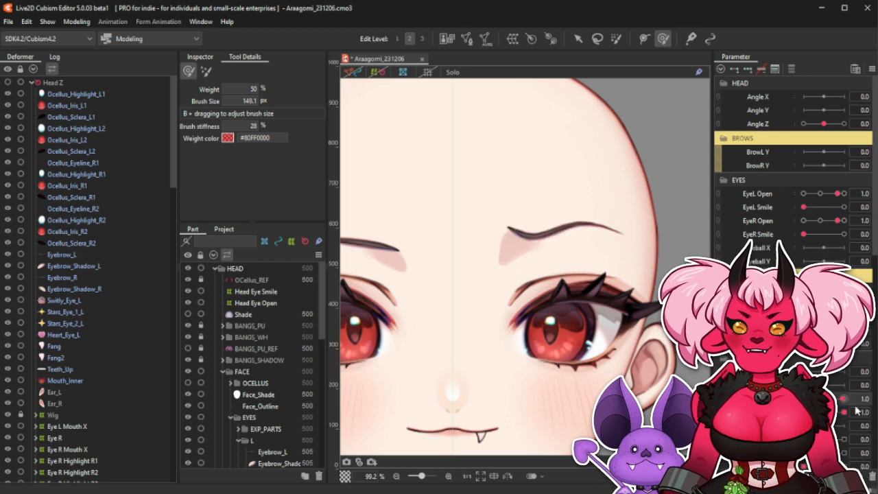
pyautogui.scroll(-4, 616, 270)
pyautogui.scroll(1, 621, 278)
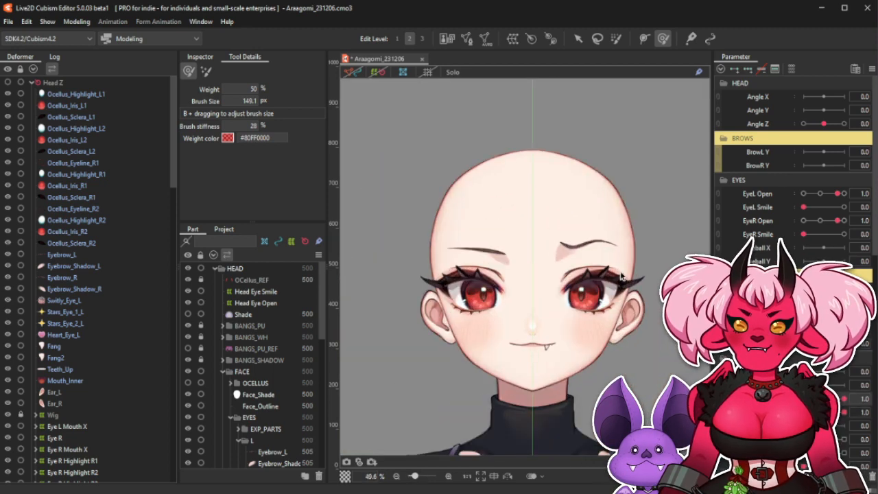
pyautogui.moveTo(844, 410); pyautogui.dragTo(866, 412)
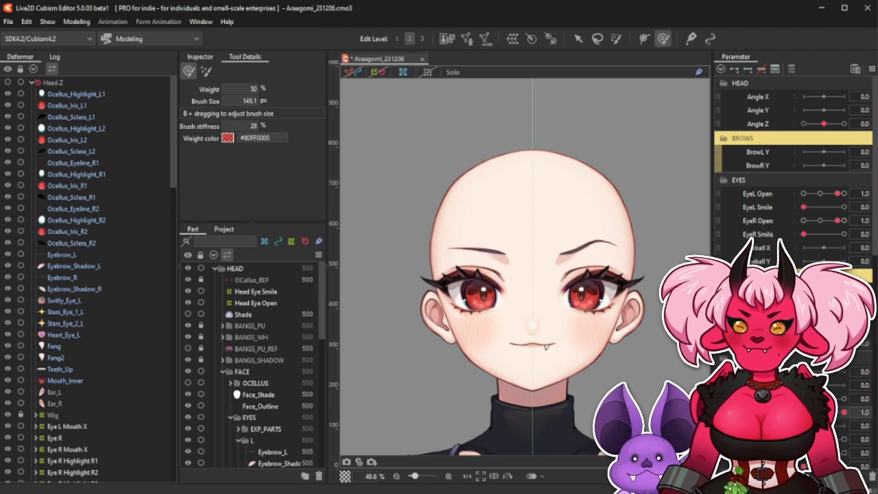
pyautogui.moveTo(810, 398); pyautogui.dragTo(848, 413)
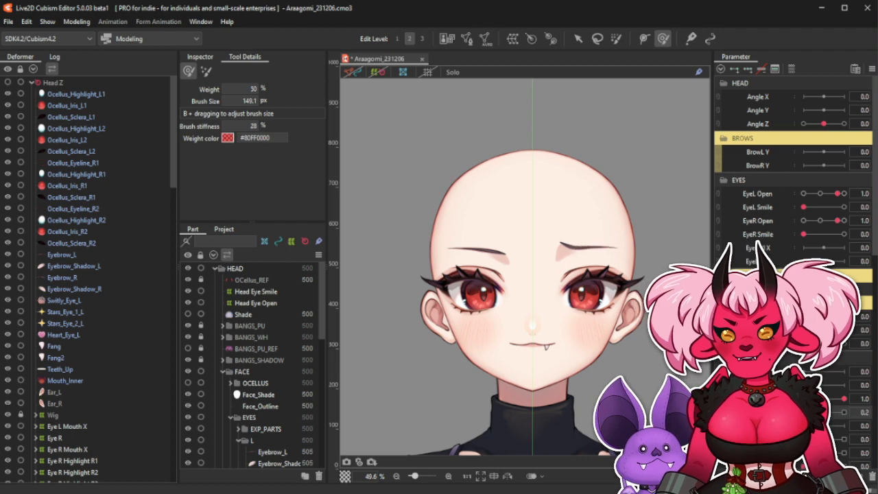
pyautogui.moveTo(812, 412)
pyautogui.mouseDown()
pyautogui.moveTo(844, 413)
pyautogui.moveTo(805, 413)
pyautogui.moveTo(805, 400)
pyautogui.mouseUp()
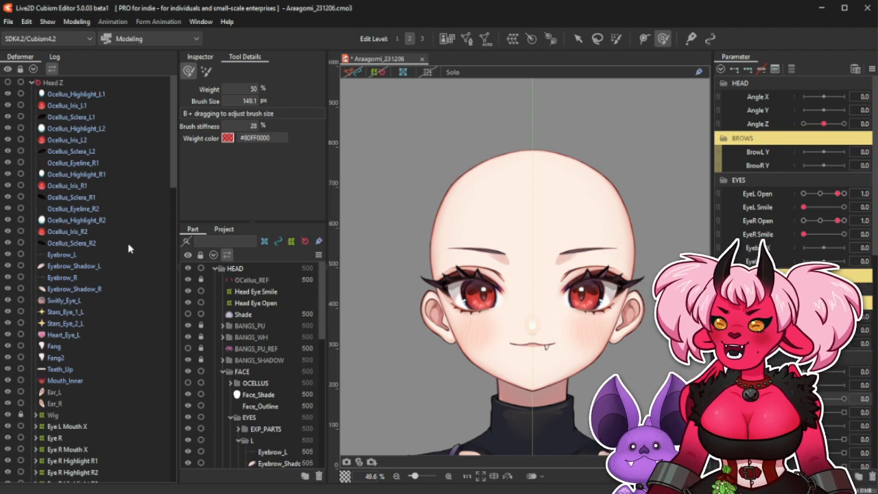
# Create a warp deformer named Brow L Y as parent of Eyebrow_L and Eyebrow_Shadow_L, with 2 x 2 Bezier divisions.
pyautogui.click(95, 254)
pyautogui.keyDown('ctrl'); pyautogui.click(100, 267); pyautogui.keyUp('ctrl')
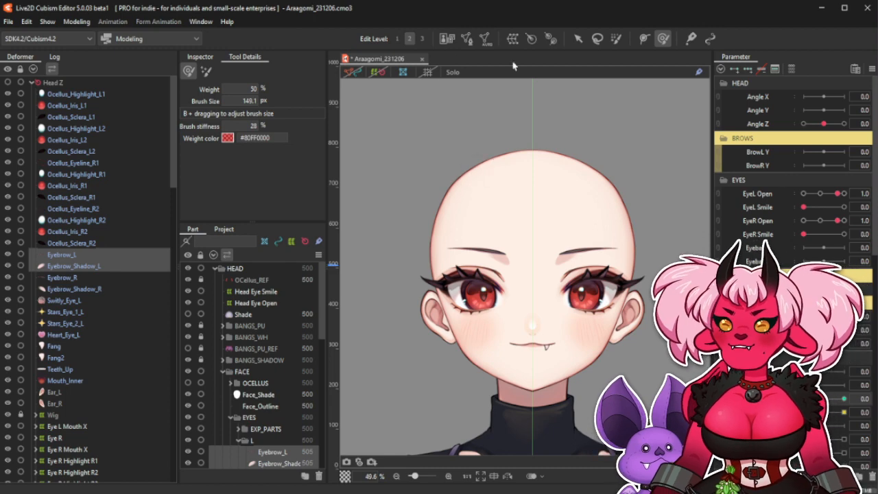
pyautogui.click(516, 38)
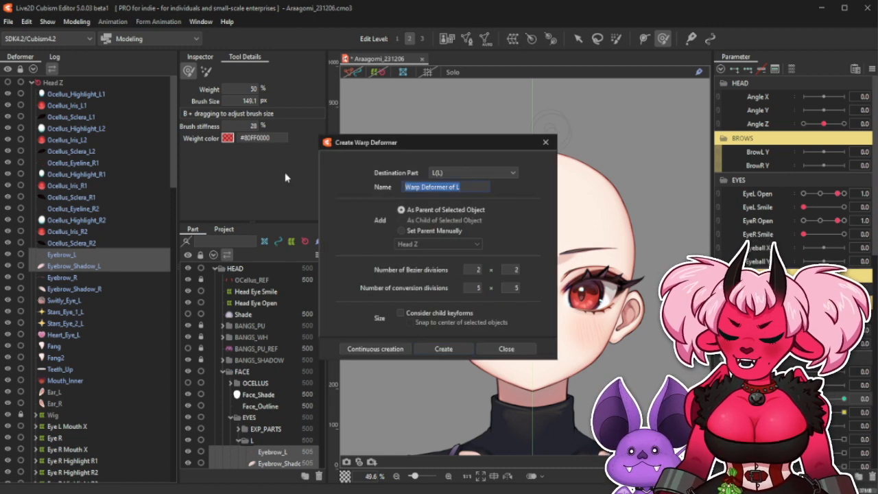
pyautogui.write('Brow LY')
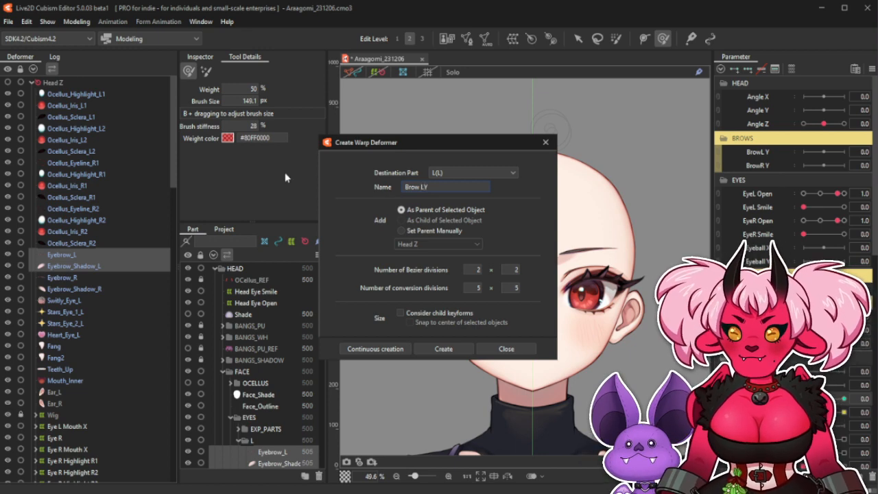
pyautogui.click(461, 351)
# Set the Brow L Y deformer's horizontal conversion divisions to 13, and add three keyforms for it on the BrowL Y parameter.
pyautogui.scroll(3, 441, 236)
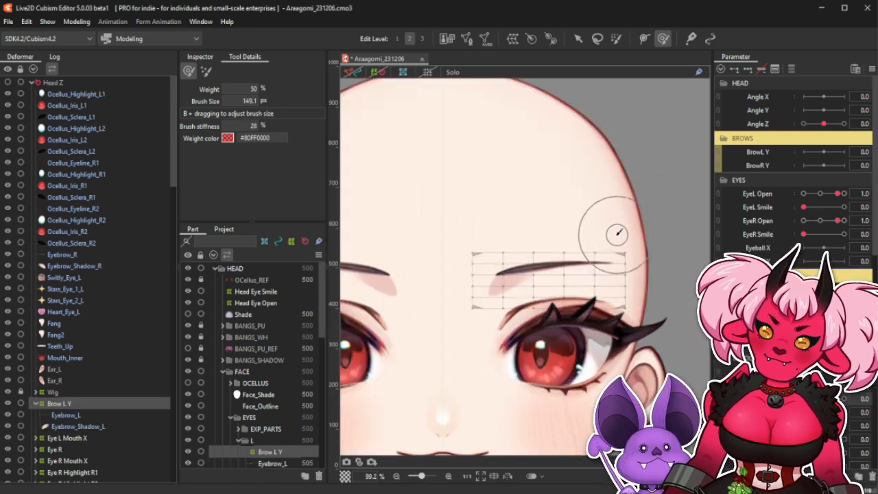
pyautogui.click(201, 56)
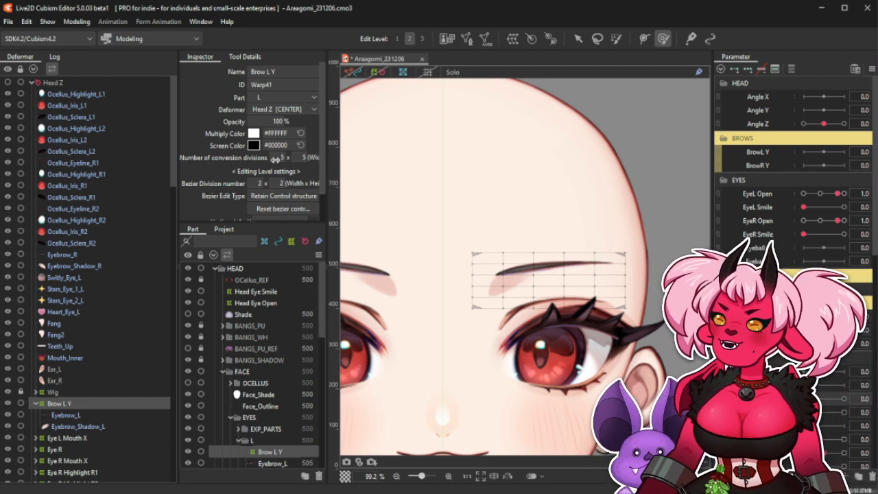
pyautogui.press('Return')
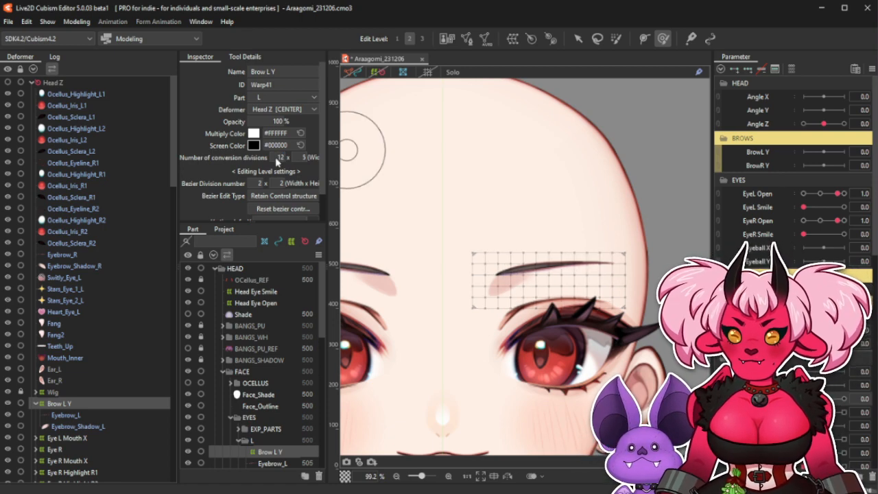
pyautogui.write('3')
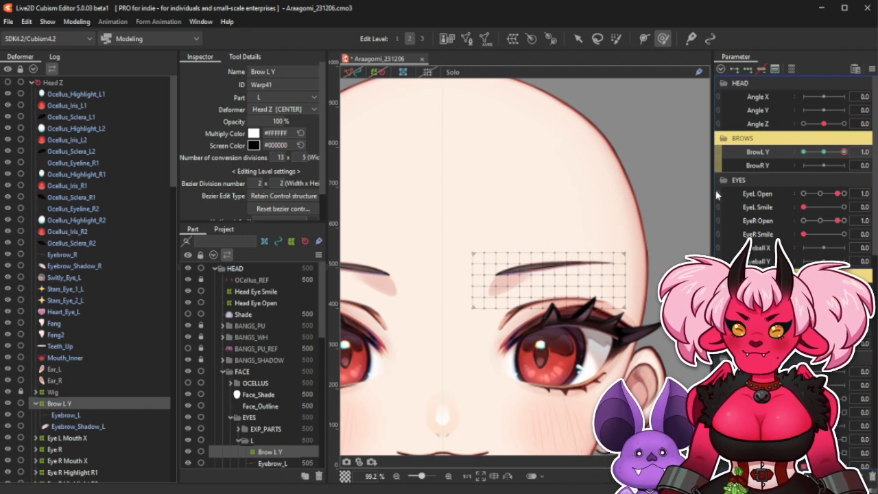
# Try raising the whole Brow L Y warp deformer slightly with BrowL Y at 1.0, and undo the move.
pyautogui.click(380, 73)
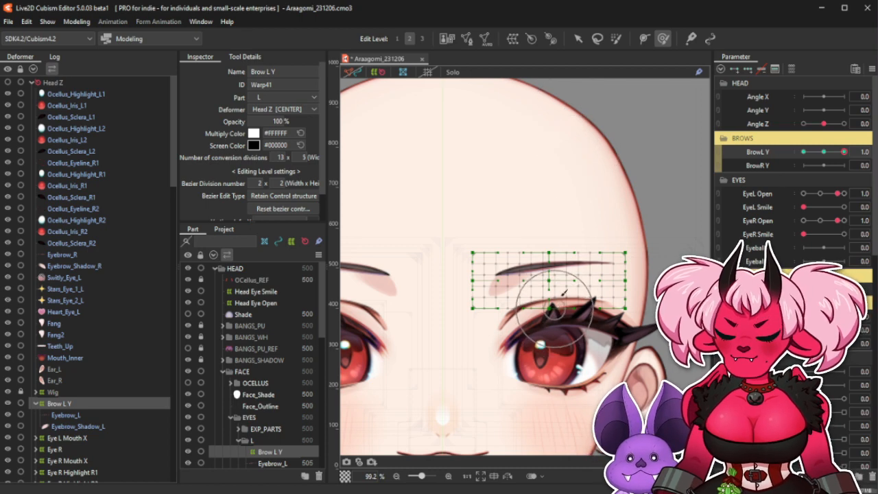
pyautogui.click(578, 38)
pyautogui.moveTo(548, 278); pyautogui.dragTo(552, 274)
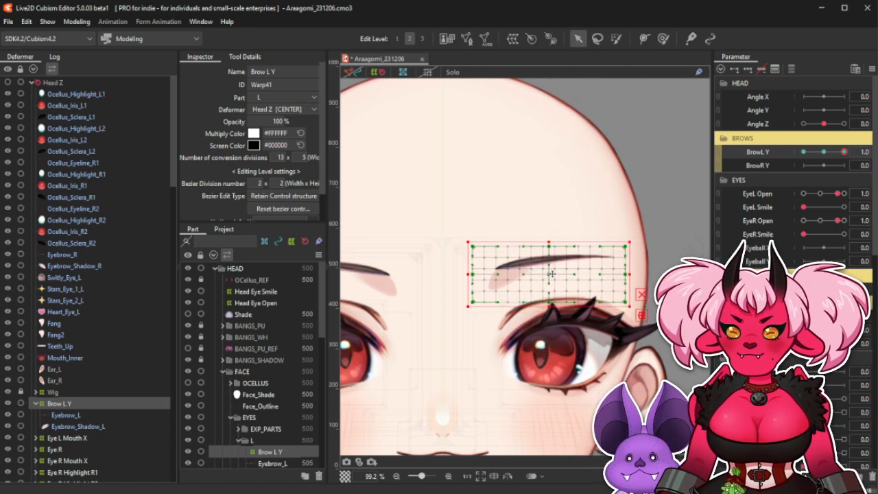
pyautogui.hotkey('ctrl', 'z')
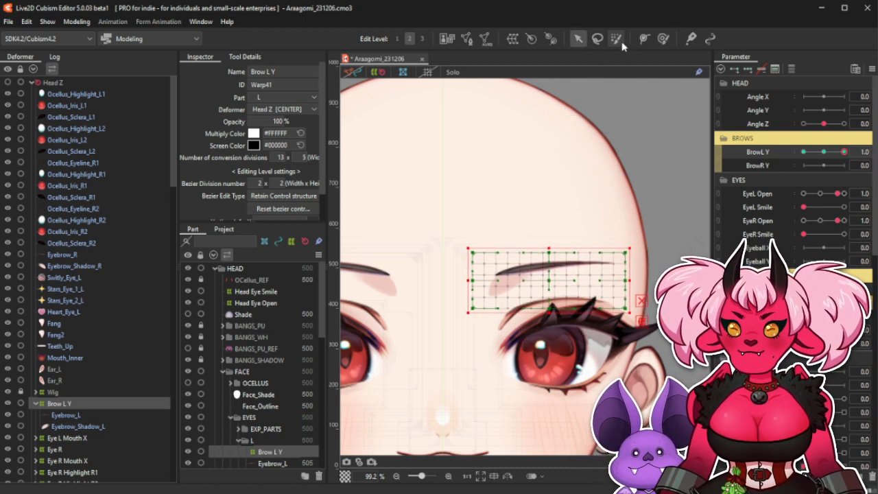
# Raise the whole Brow L Y warp deformer slightly at BrowL Y 1.0, and set its Bezier edit type to Smooth2.
pyautogui.moveTo(550, 279); pyautogui.dragTo(550, 275)
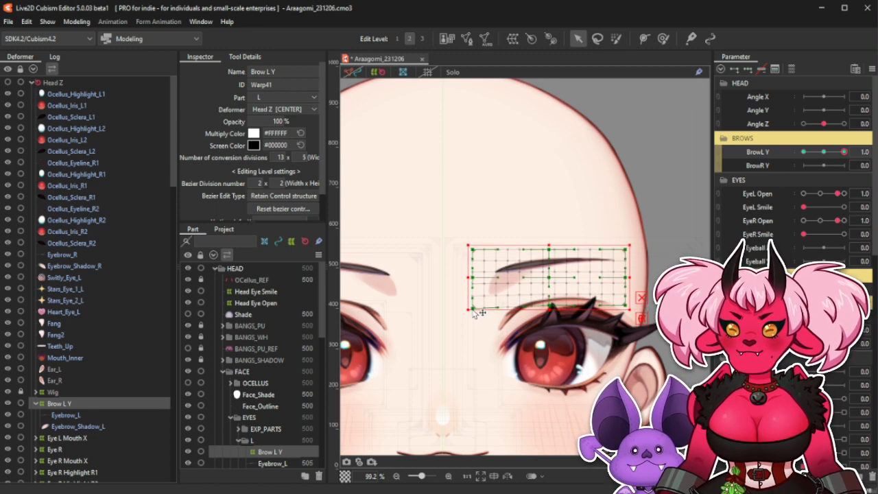
pyautogui.click(307, 197)
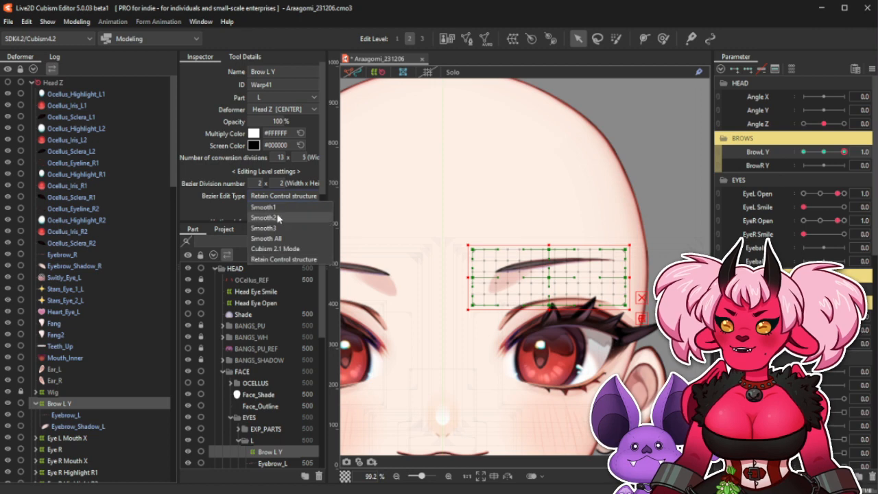
pyautogui.click(281, 223)
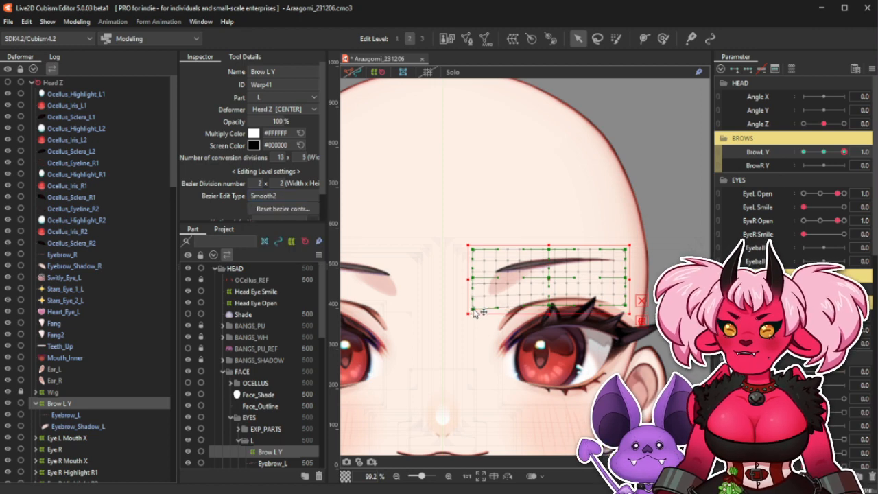
pyautogui.click(661, 37)
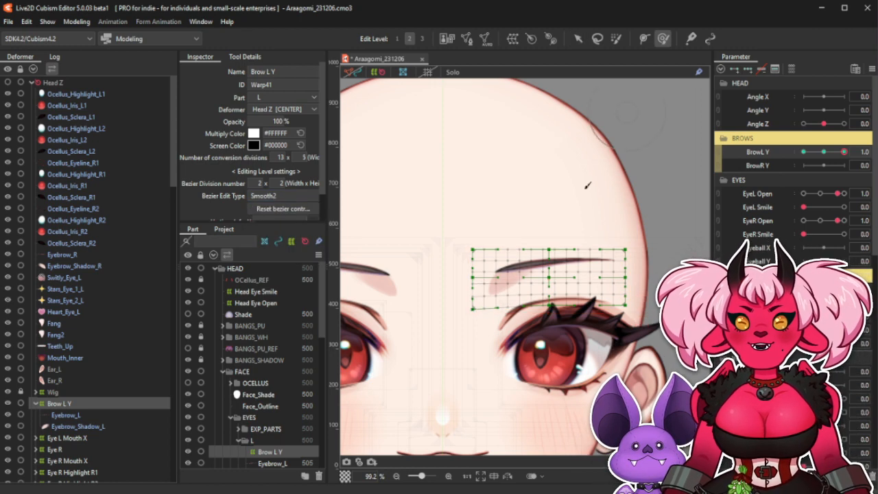
pyautogui.click(582, 40)
# Arch the Brow L Y deformer at BrowL Y 1.0 by raising its upper and central middle points, then its inner and outer edge points slightly.
pyautogui.moveTo(550, 252); pyautogui.dragTo(549, 243)
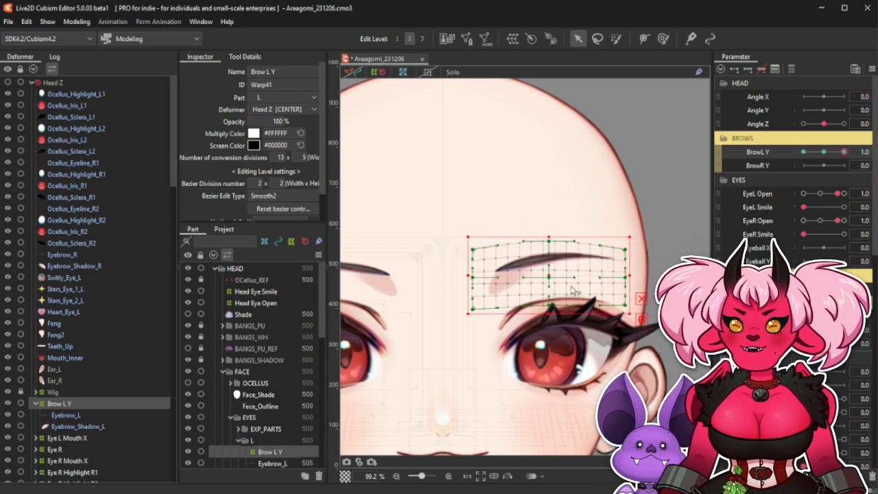
pyautogui.moveTo(550, 278); pyautogui.dragTo(550, 274)
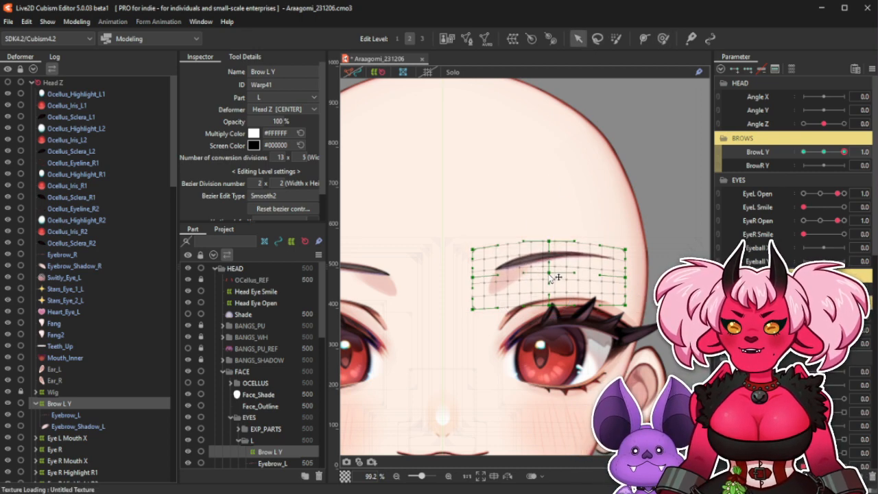
pyautogui.moveTo(472, 249); pyautogui.dragTo(473, 243)
pyautogui.moveTo(549, 241); pyautogui.dragTo(550, 237)
pyautogui.moveTo(473, 277); pyautogui.dragTo(474, 274)
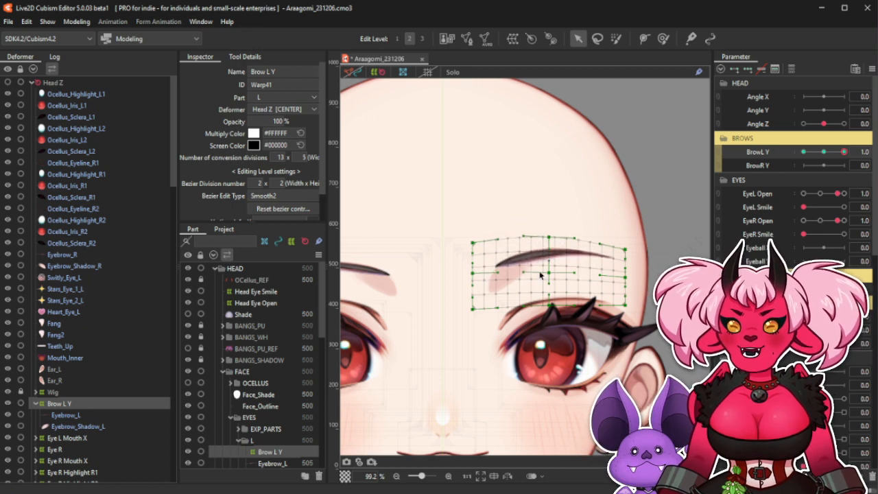
pyautogui.moveTo(549, 276); pyautogui.dragTo(549, 273)
pyautogui.moveTo(631, 251); pyautogui.dragTo(635, 250)
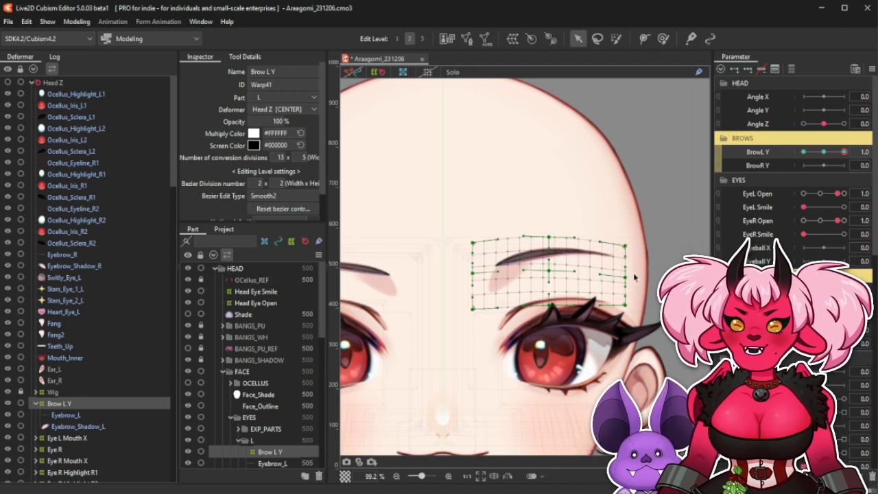
# Heighten the arch of the Brow L Y deformer through its middle column of points, and raise its upper inner corner.
pyautogui.moveTo(549, 271); pyautogui.dragTo(550, 269)
pyautogui.moveTo(551, 236); pyautogui.dragTo(551, 233)
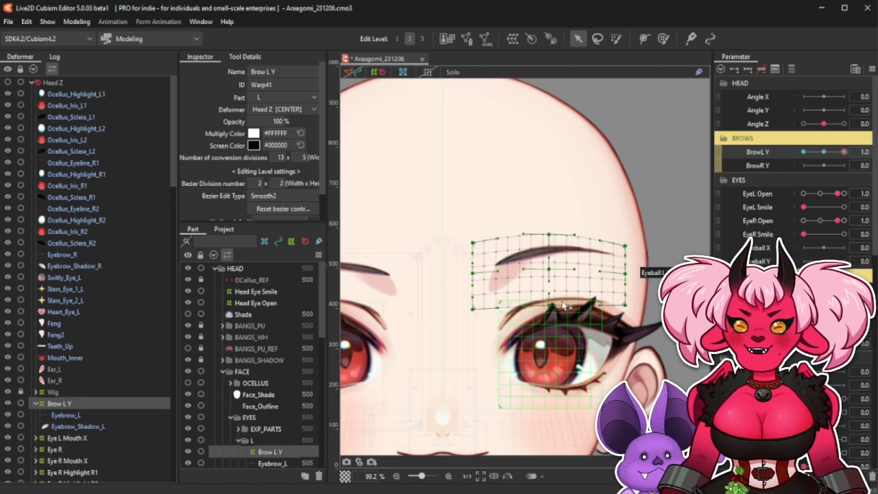
pyautogui.moveTo(551, 304); pyautogui.dragTo(550, 272)
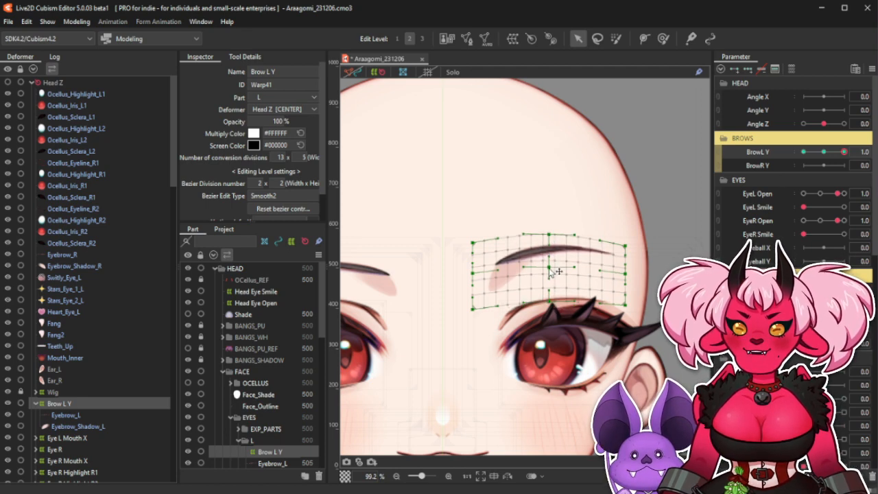
pyautogui.moveTo(552, 235); pyautogui.dragTo(551, 231)
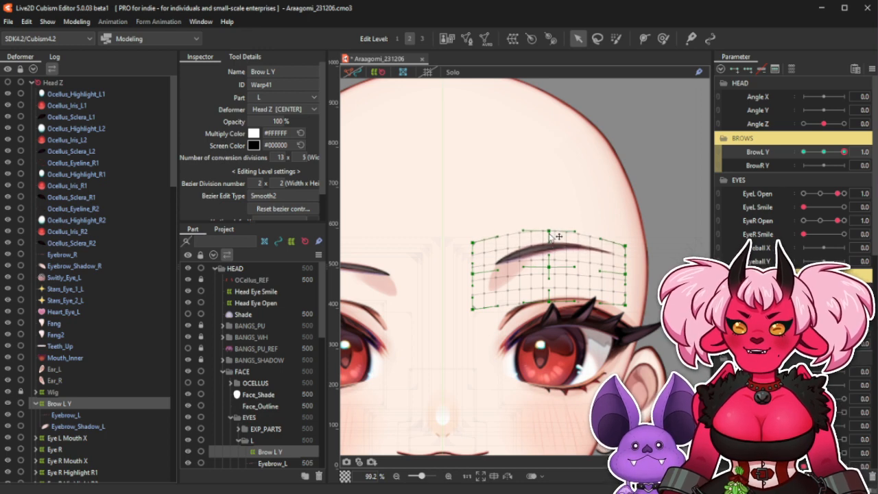
pyautogui.moveTo(550, 234); pyautogui.dragTo(551, 232)
pyautogui.moveTo(550, 268); pyautogui.dragTo(551, 266)
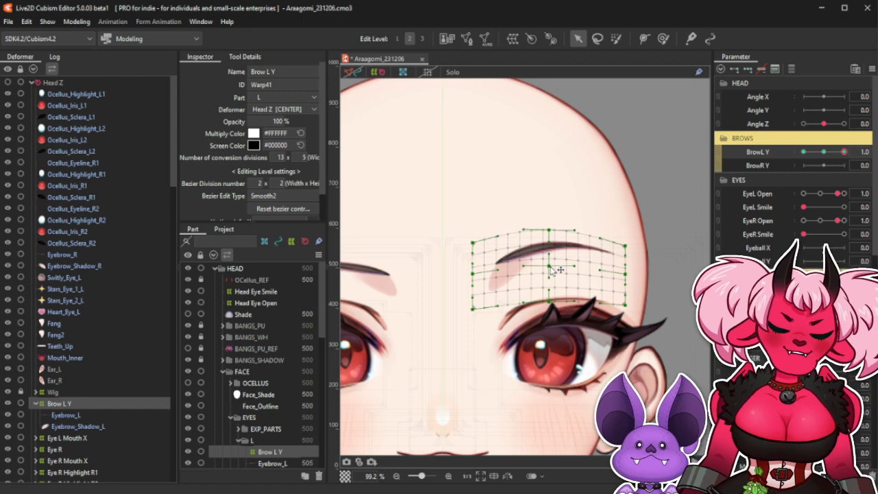
pyautogui.moveTo(830, 157); pyautogui.dragTo(868, 179)
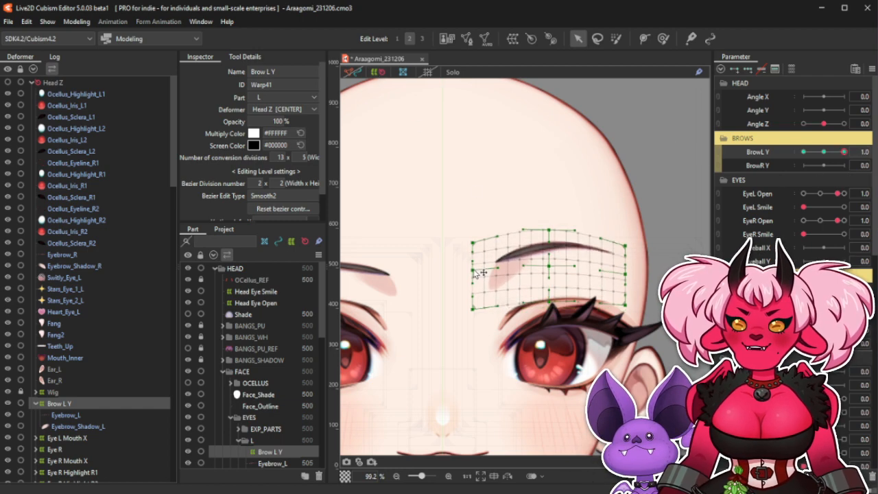
pyautogui.moveTo(473, 244); pyautogui.dragTo(472, 235)
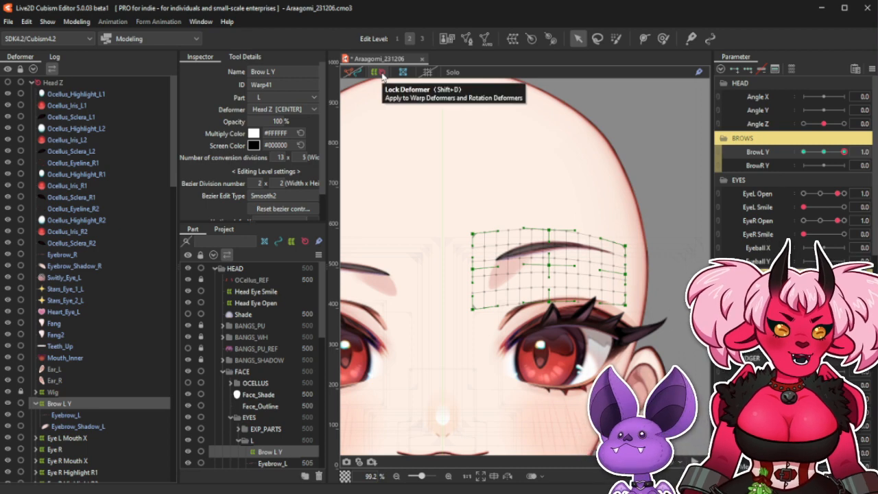
# Lock the deformers, sweep BrowL Y, and preview the raised left brow with both its blend shapes at 1.0.
pyautogui.click(382, 74)
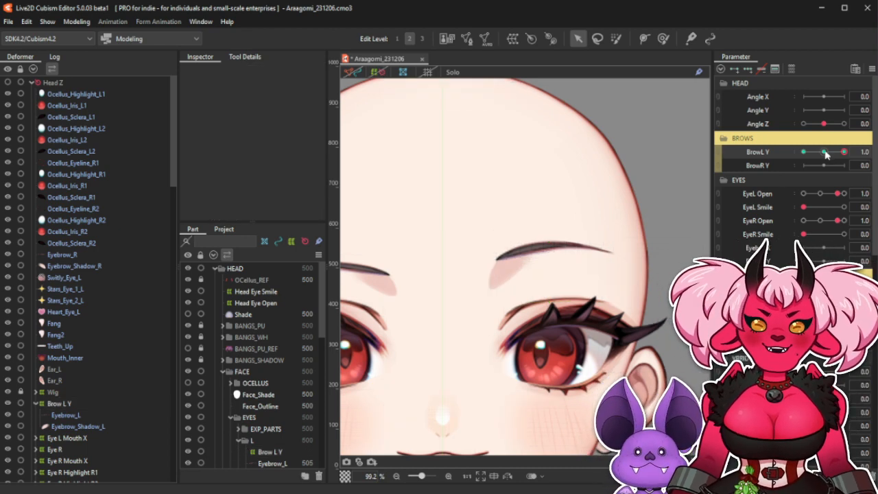
pyautogui.moveTo(827, 153); pyautogui.dragTo(847, 161)
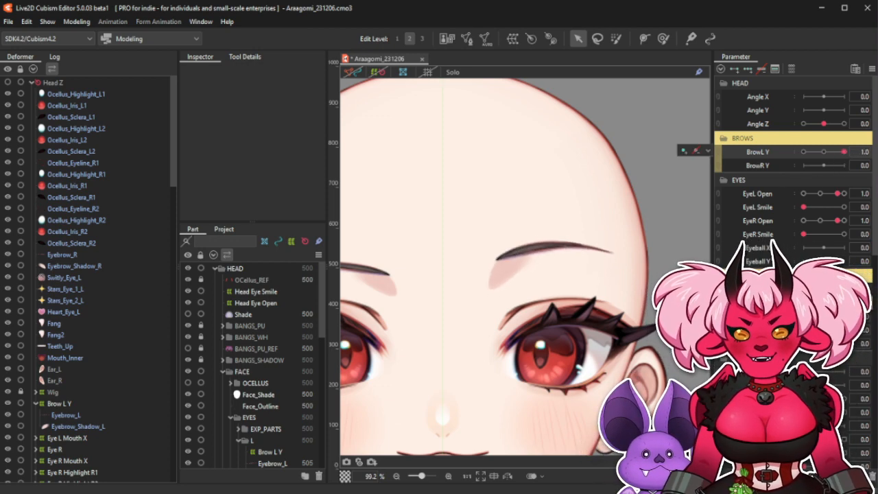
pyautogui.moveTo(824, 399)
pyautogui.mouseDown()
pyautogui.moveTo(850, 398)
pyautogui.moveTo(839, 412)
pyautogui.moveTo(862, 412)
pyautogui.mouseUp()
pyautogui.scroll(-3, 624, 318)
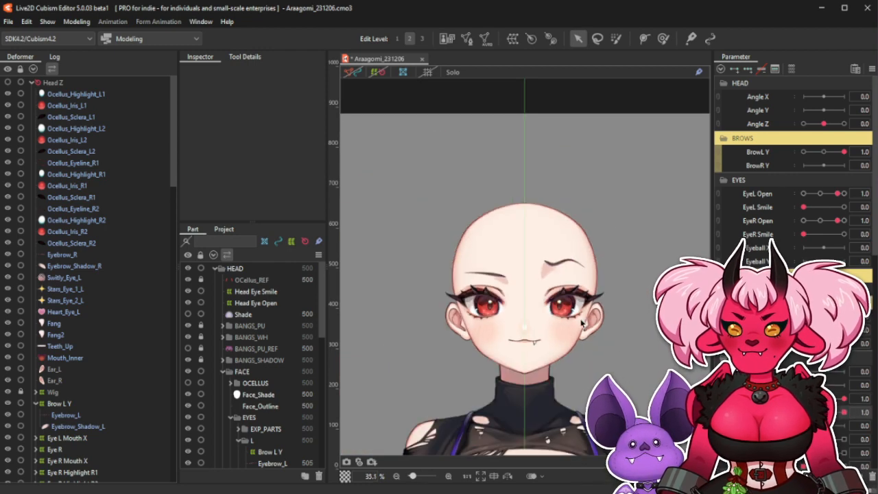
pyautogui.scroll(-3, 573, 308)
pyautogui.scroll(3, 569, 344)
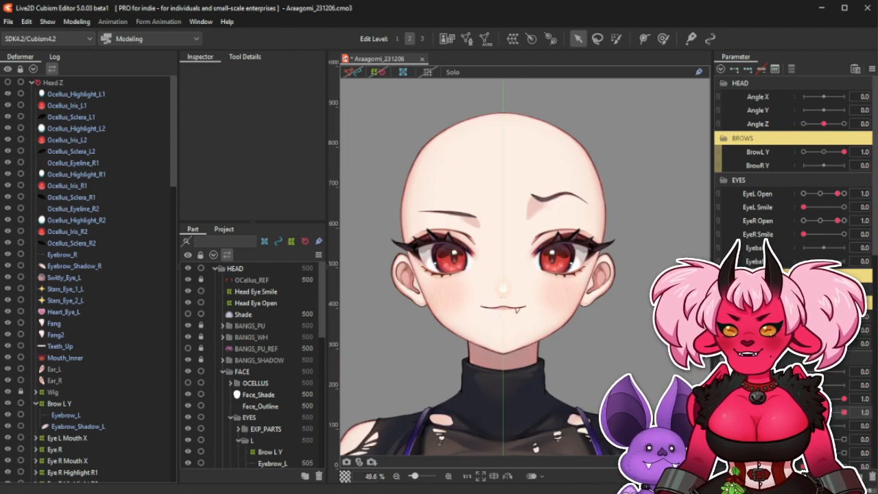
pyautogui.scroll(3, 566, 222)
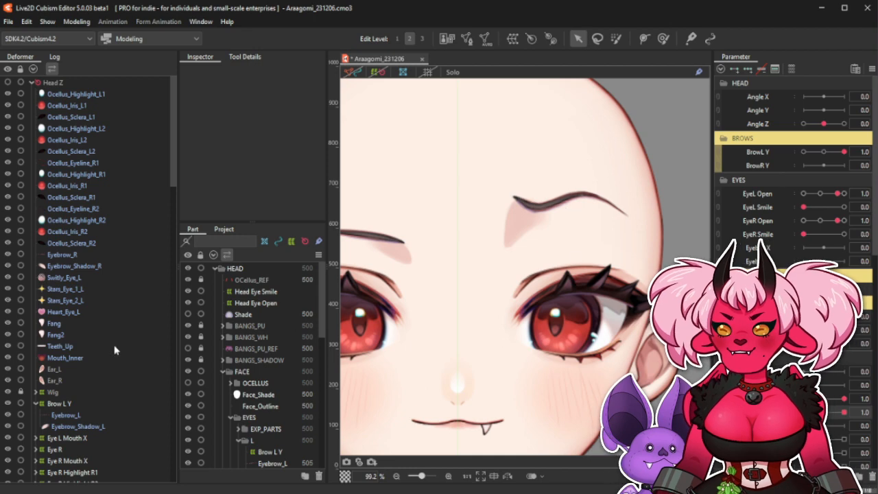
# Subdivide the Eyebrow_L mesh with 4 Division and apply the mesh edit.
pyautogui.click(66, 415)
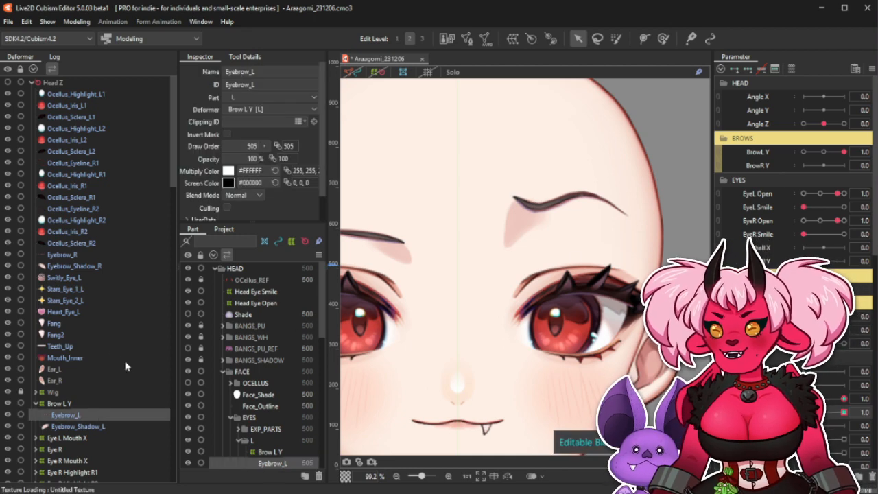
pyautogui.click(466, 39)
pyautogui.click(241, 59)
pyautogui.click(283, 110)
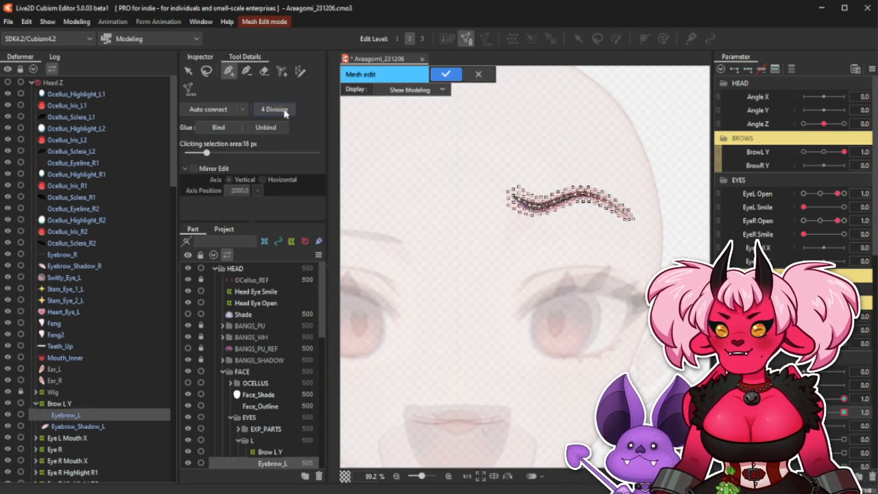
pyautogui.click(447, 75)
# Preview BrowL Y between 0.0 and 1.0 with only the left eyebrow's second blend shape at 1.0.
pyautogui.scroll(-3, 502, 143)
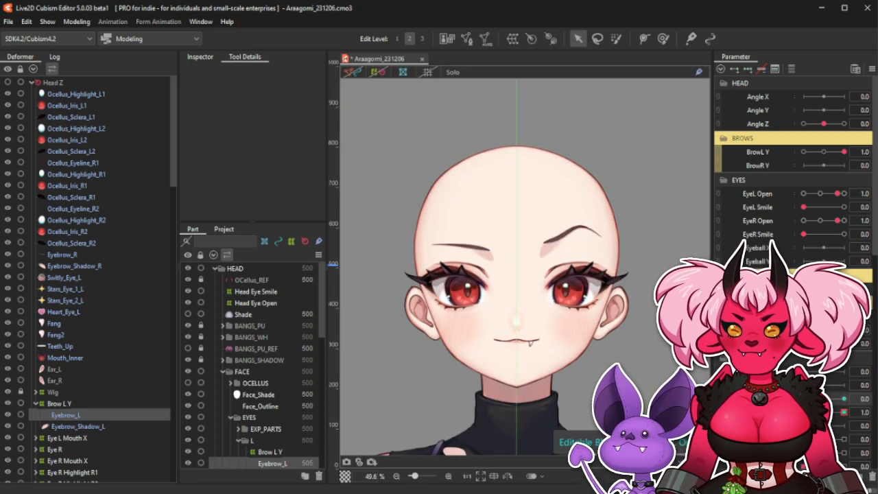
pyautogui.moveTo(844, 152); pyautogui.dragTo(844, 178)
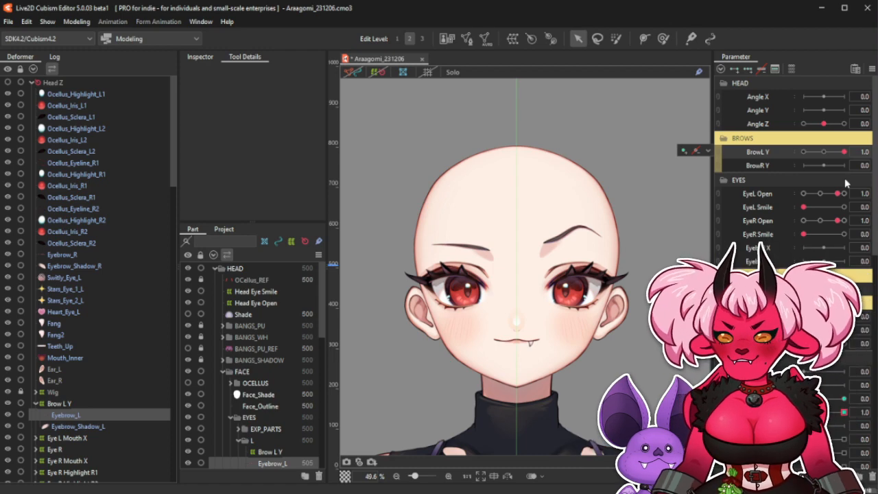
pyautogui.moveTo(830, 153); pyautogui.dragTo(870, 152)
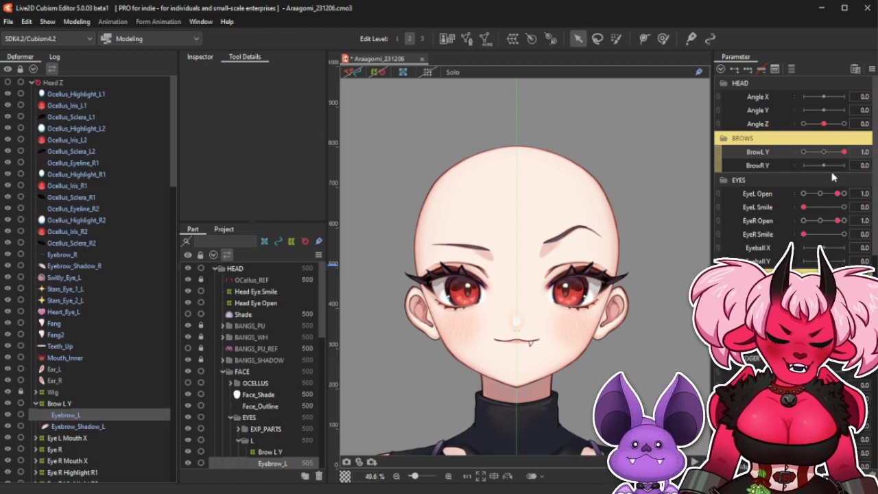
pyautogui.click(824, 151)
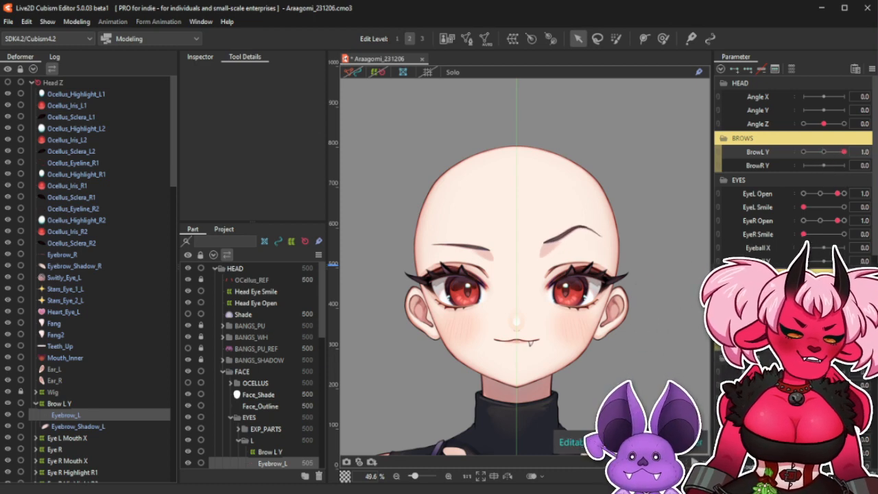
pyautogui.moveTo(845, 152); pyautogui.dragTo(832, 157)
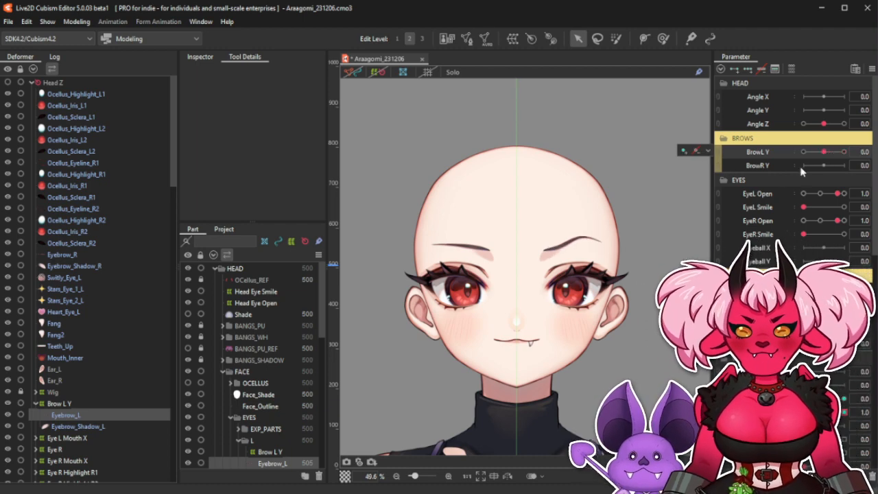
pyautogui.moveTo(826, 152); pyautogui.dragTo(873, 164)
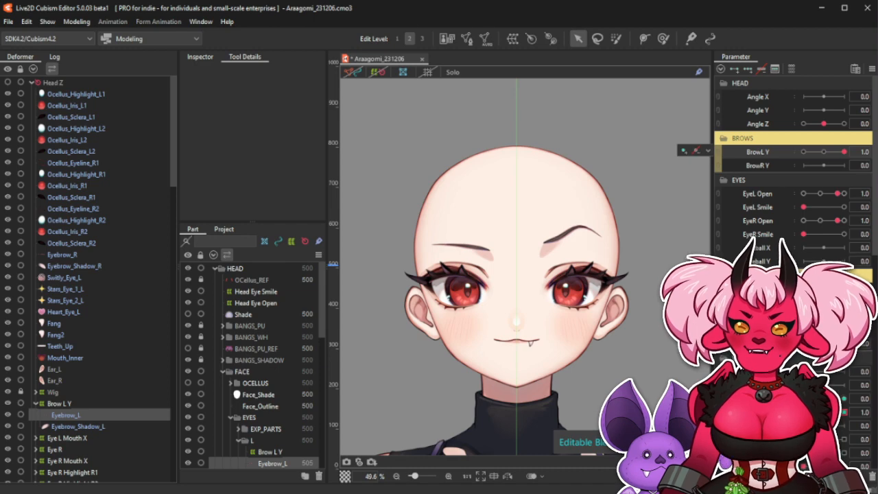
# Switch to only the left eyebrow's first blend shape at 1.0, and preview BrowL Y from 1.0 back to 0.0.
pyautogui.moveTo(825, 398)
pyautogui.mouseDown()
pyautogui.moveTo(845, 399)
pyautogui.moveTo(831, 413)
pyautogui.mouseUp()
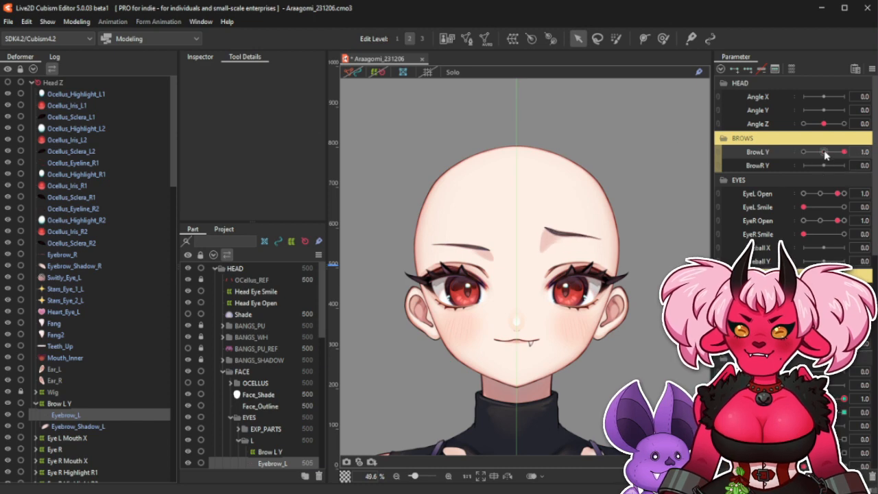
pyautogui.moveTo(859, 152); pyautogui.dragTo(824, 155)
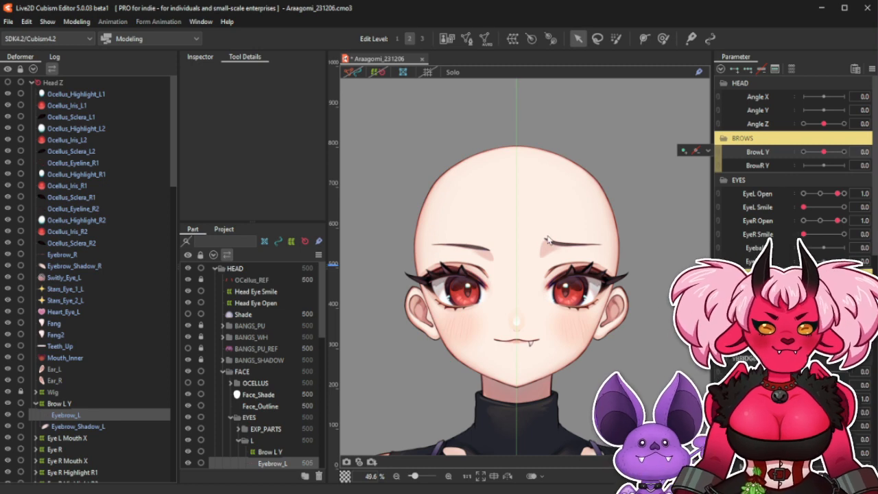
pyautogui.moveTo(824, 152)
pyautogui.mouseDown()
pyautogui.moveTo(798, 159)
pyautogui.moveTo(825, 154)
pyautogui.mouseUp()
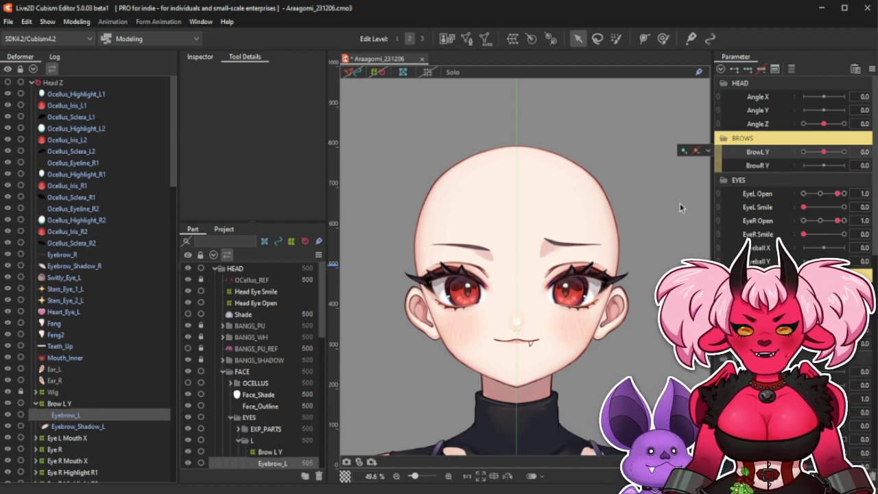
# Unlock the deformers, select Brow L Y, and check its grid against each left eyebrow blend shape while testing BrowL Y around 0.0.
pyautogui.click(80, 404)
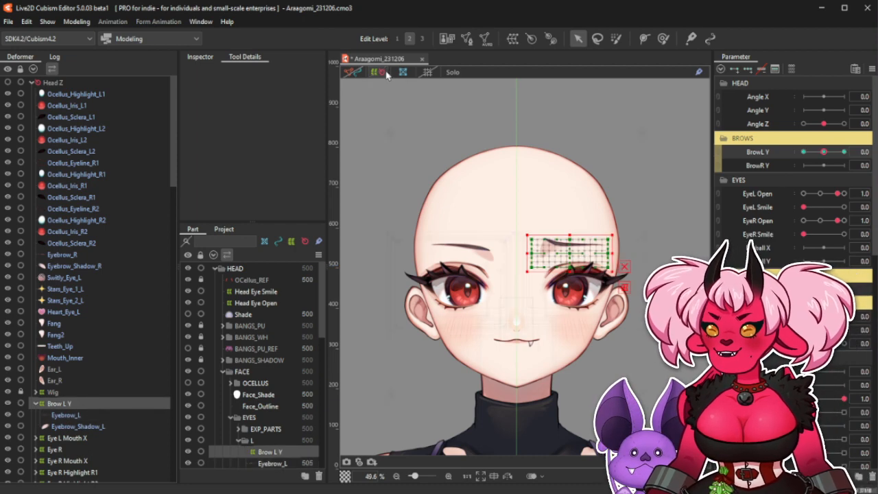
pyautogui.scroll(2, 576, 244)
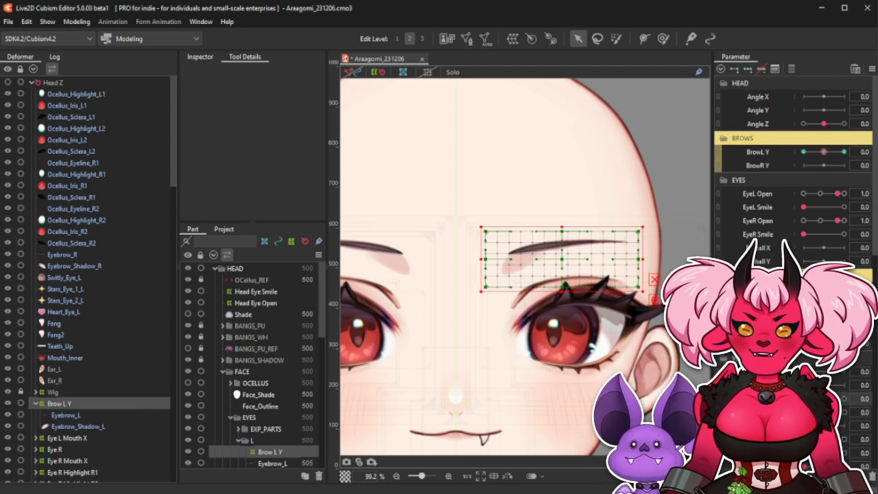
pyautogui.moveTo(824, 152)
pyautogui.mouseDown()
pyautogui.moveTo(844, 152)
pyautogui.moveTo(803, 152)
pyautogui.moveTo(871, 164)
pyautogui.moveTo(822, 160)
pyautogui.mouseUp()
pyautogui.click(824, 153)
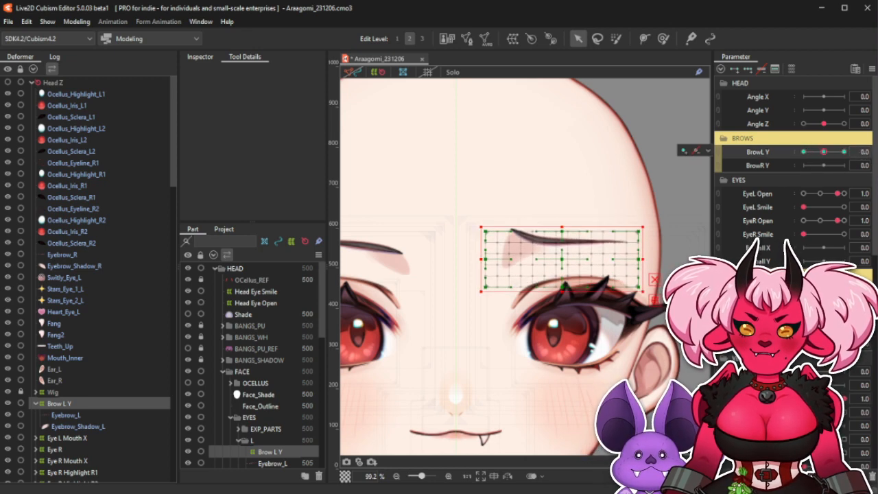
pyautogui.moveTo(845, 398)
pyautogui.mouseDown()
pyautogui.moveTo(803, 399)
pyautogui.moveTo(812, 413)
pyautogui.moveTo(845, 412)
pyautogui.mouseUp()
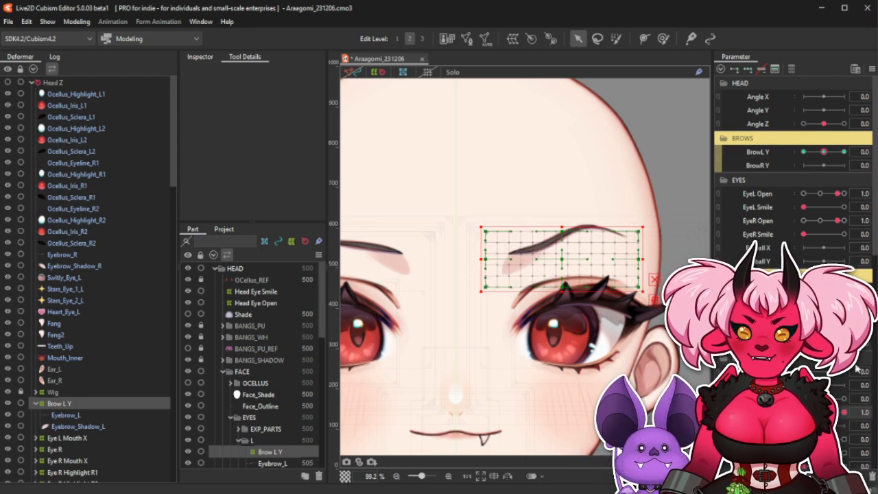
pyautogui.moveTo(827, 153)
pyautogui.mouseDown()
pyautogui.moveTo(861, 160)
pyautogui.moveTo(830, 163)
pyautogui.moveTo(844, 153)
pyautogui.mouseUp()
pyautogui.click(825, 152)
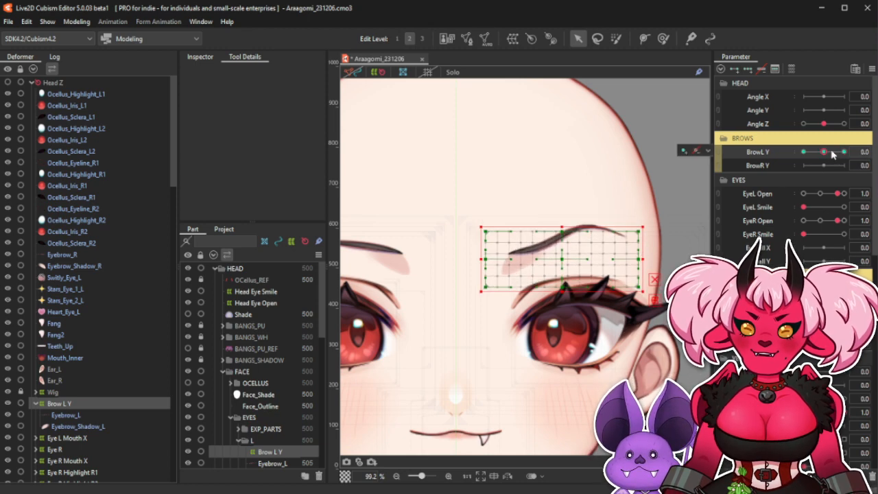
# Reset the left eyebrow's blend shape, and at BrowL Y -1.0 move the Brow L Y grid down slightly and raise its lower corner points.
pyautogui.click(803, 413)
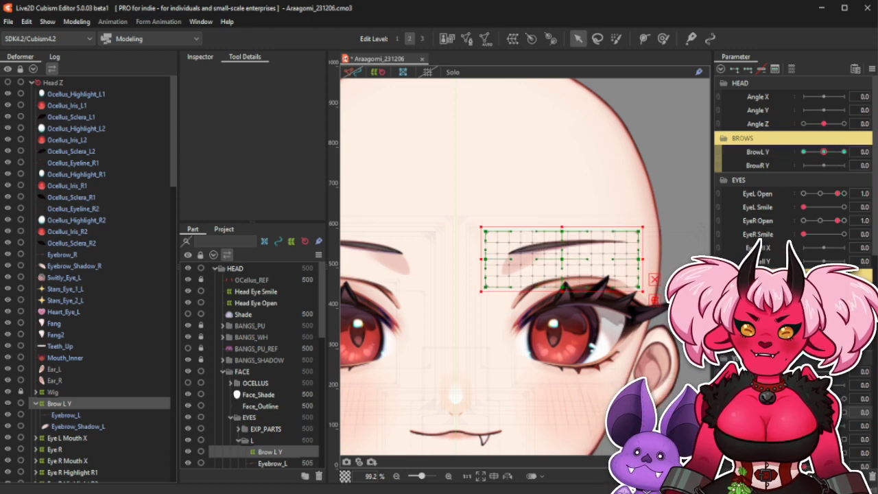
pyautogui.click(804, 153)
pyautogui.moveTo(562, 259); pyautogui.dragTo(562, 263)
pyautogui.moveTo(486, 291); pyautogui.dragTo(486, 285)
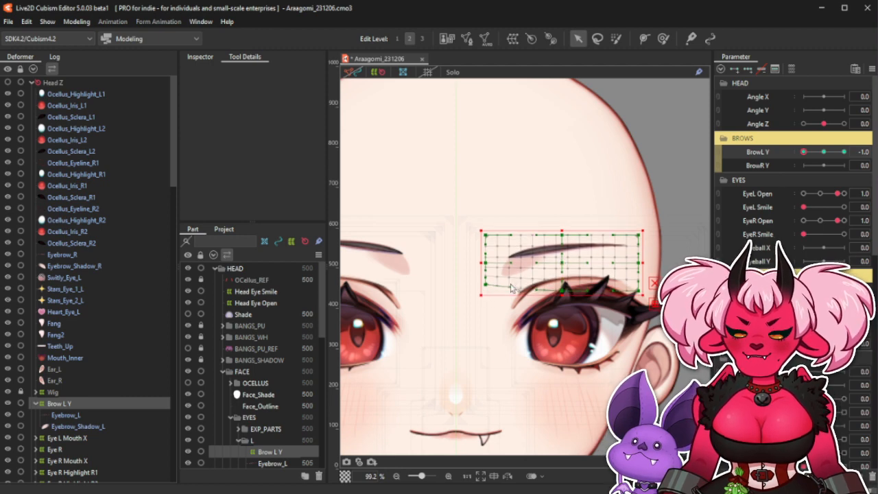
pyautogui.moveTo(638, 291); pyautogui.dragTo(639, 284)
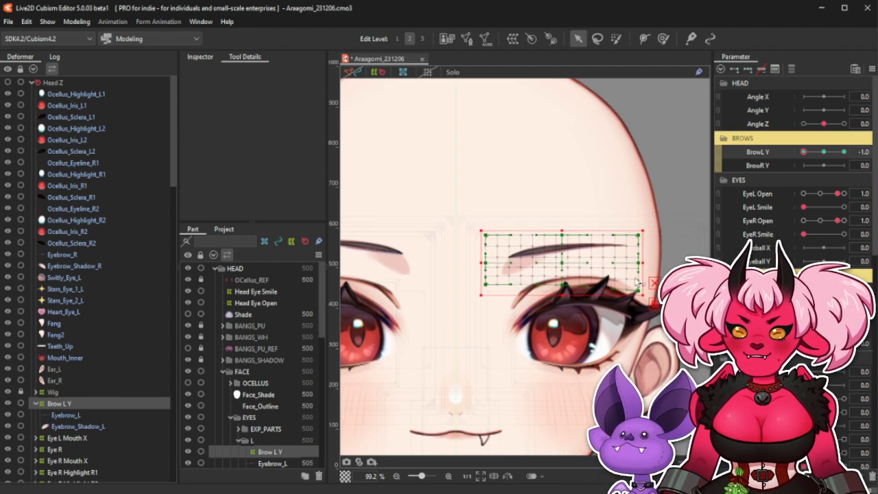
pyautogui.click(591, 214)
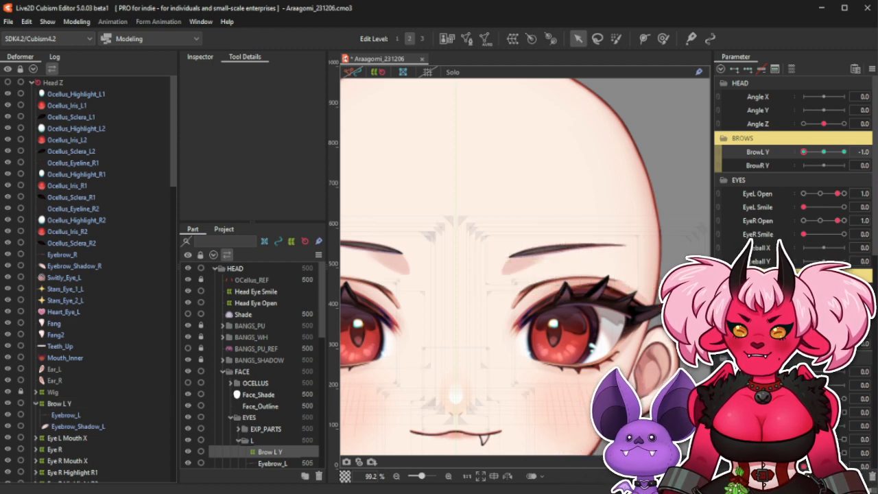
# Reselect Brow L Y and pull its centre and upper-middle control points down so the brow sags at BrowL Y -1.0.
pyautogui.click(69, 404)
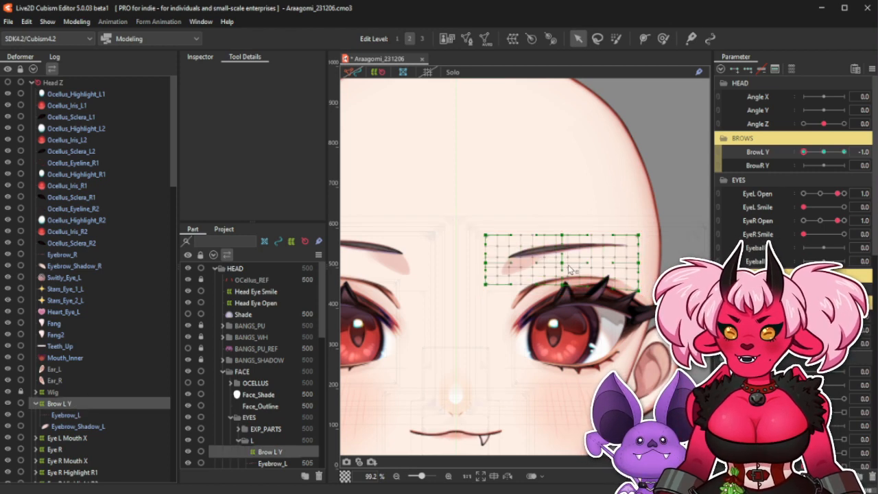
pyautogui.moveTo(563, 263); pyautogui.dragTo(563, 266)
pyautogui.moveTo(562, 235); pyautogui.dragTo(563, 238)
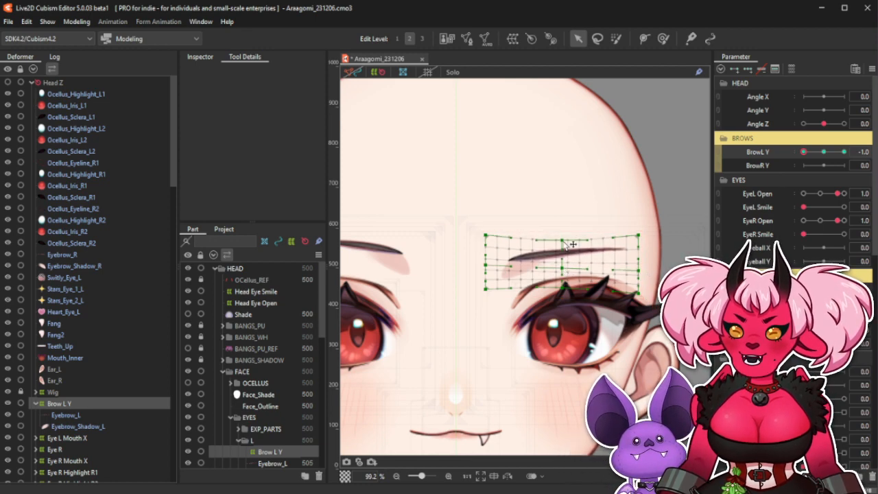
pyautogui.moveTo(562, 270); pyautogui.dragTo(562, 272)
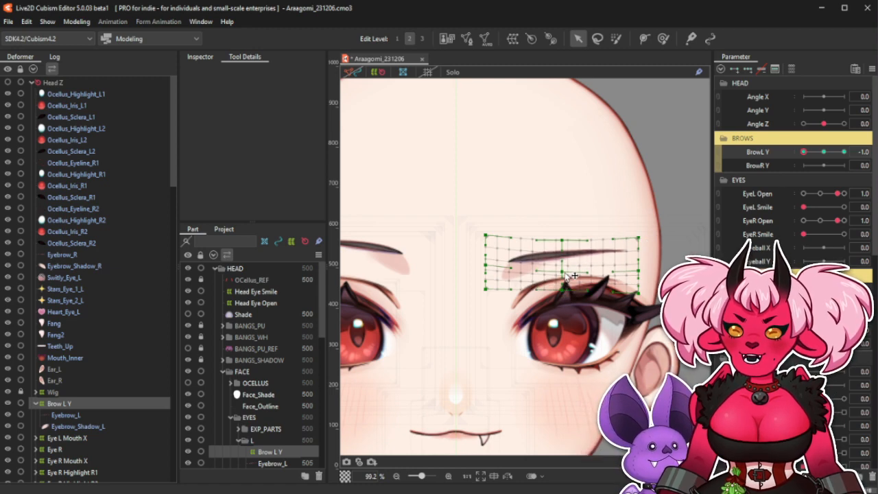
# Hide the deformers and preview the left brow's lowering by moving BrowL Y to -1.0 with the whole face in view.
pyautogui.click(381, 73)
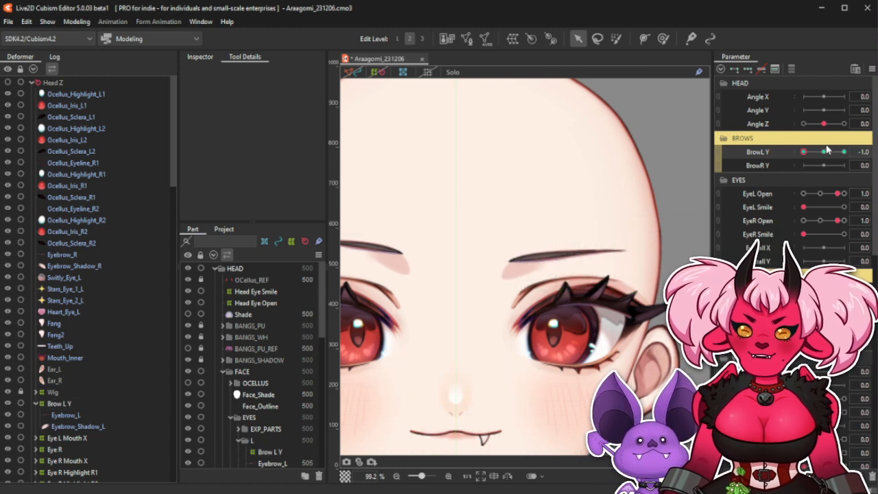
pyautogui.moveTo(827, 150); pyautogui.dragTo(787, 178)
pyautogui.scroll(-3, 620, 307)
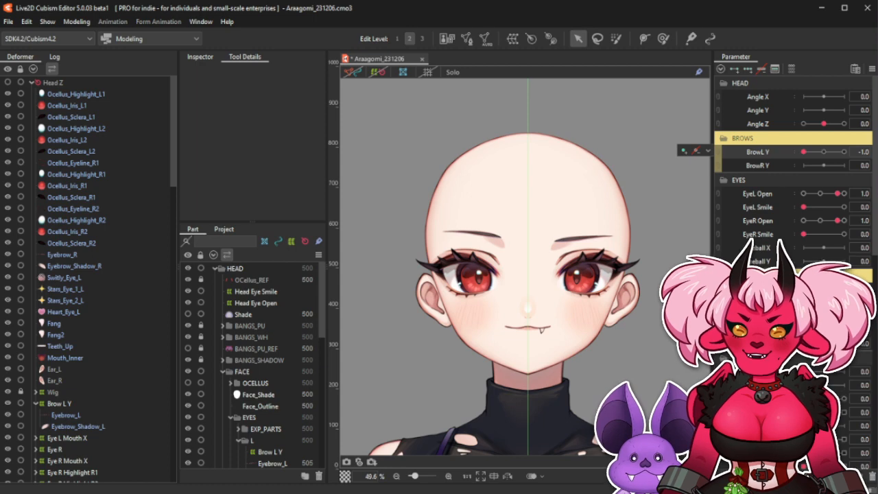
pyautogui.moveTo(824, 413)
pyautogui.mouseDown()
pyautogui.moveTo(859, 410)
pyautogui.moveTo(824, 412)
pyautogui.mouseUp()
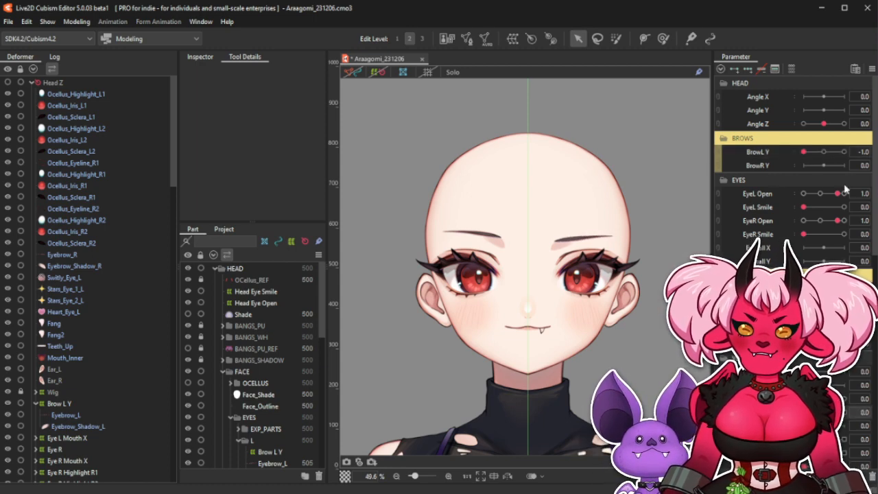
# Blend the Brow L Y shape at BrowL Y -1.0 with a compatibility of -26.
pyautogui.click(62, 404)
pyautogui.click(825, 152)
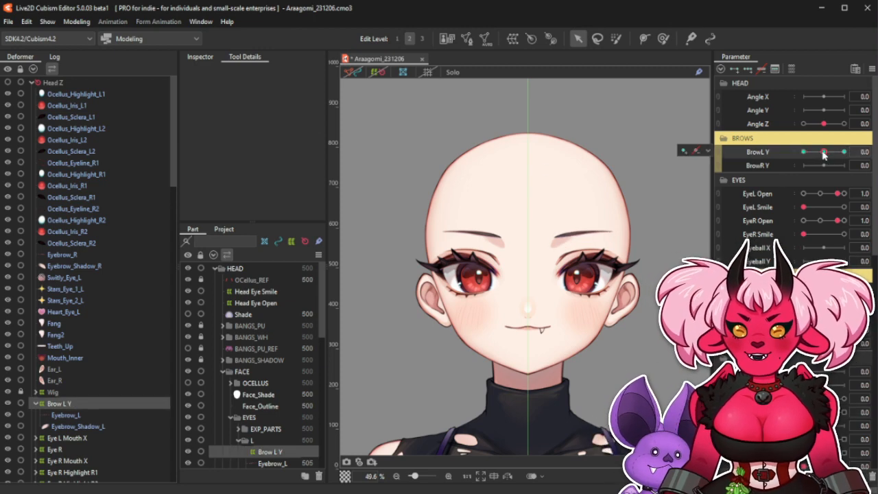
pyautogui.click(374, 72)
pyautogui.scroll(2, 593, 218)
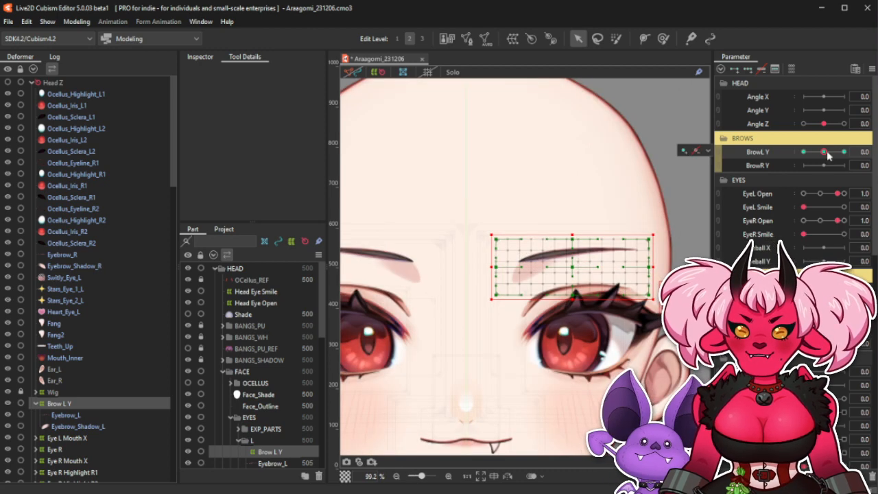
pyautogui.click(805, 154)
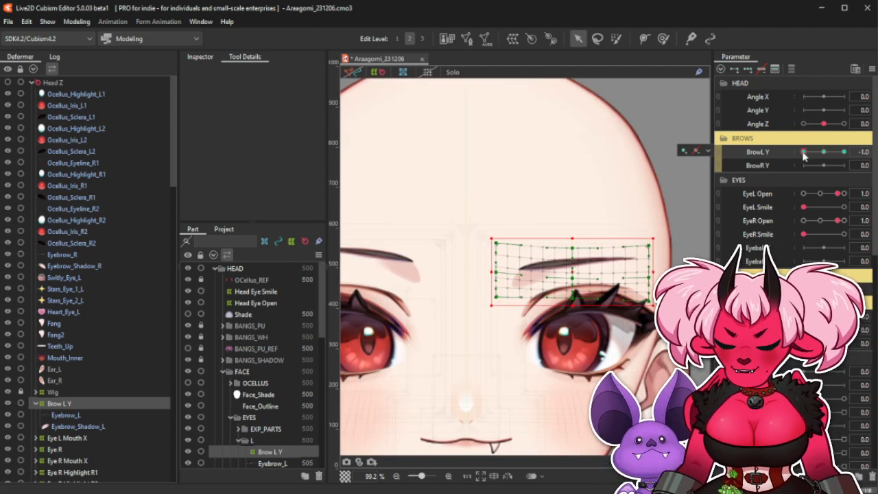
pyautogui.hotkey('ctrl', 'b')
pyautogui.doubleClick(464, 226)
pyautogui.write('-3')
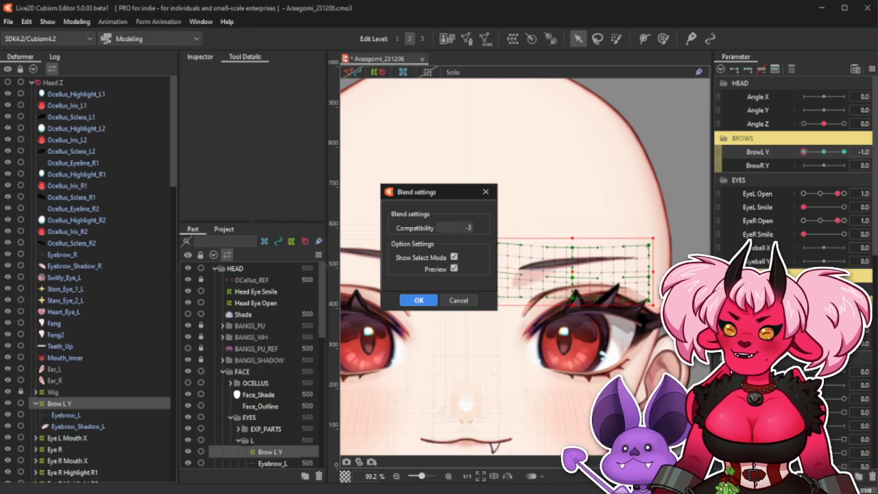
pyautogui.moveTo(463, 228); pyautogui.dragTo(461, 309)
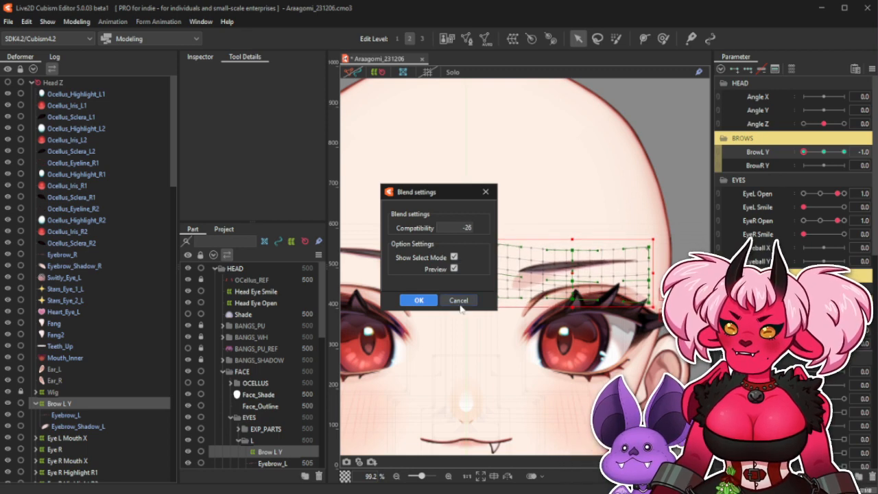
pyautogui.click(417, 300)
# Preview the blended left brow by moving BrowL Y to -1.0 and testing its blend shape, and return BrowL Y to 0.0.
pyautogui.click(688, 189)
pyautogui.scroll(-3, 689, 190)
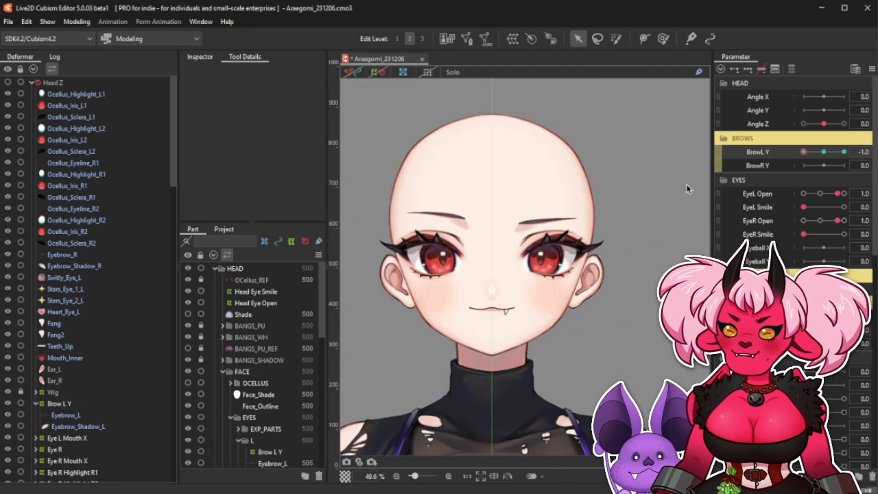
pyautogui.moveTo(824, 152); pyautogui.dragTo(784, 173)
pyautogui.moveTo(844, 412); pyautogui.dragTo(804, 414)
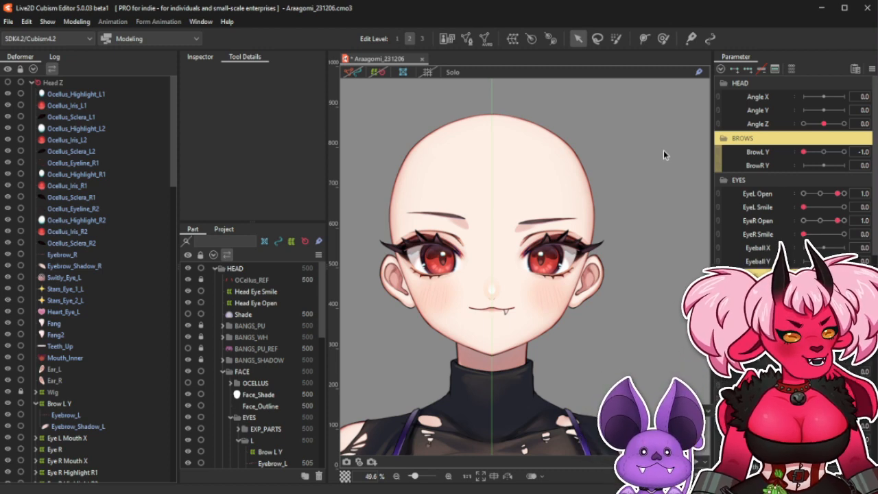
pyautogui.click(826, 153)
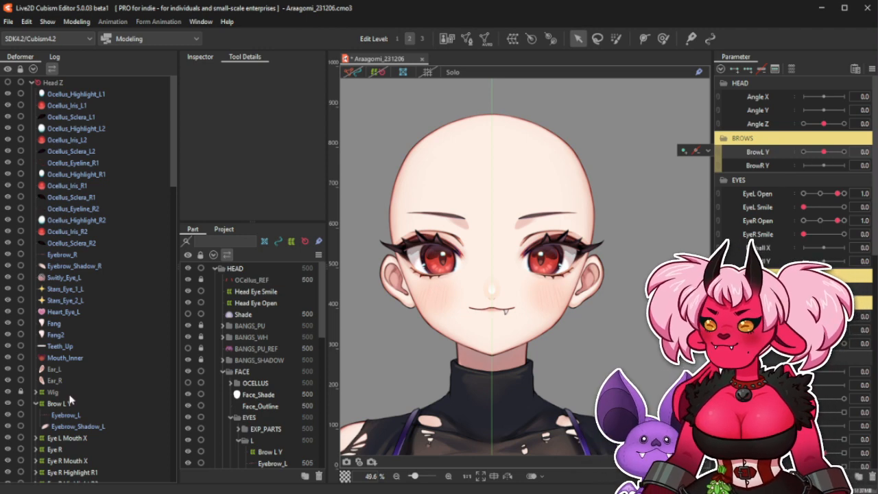
# Expand Eye L Mouth X and Eye L Mouth Open, select the Eye L Eye Smile deformer, and show the deformers on the canvas.
pyautogui.scroll(-4, 102, 413)
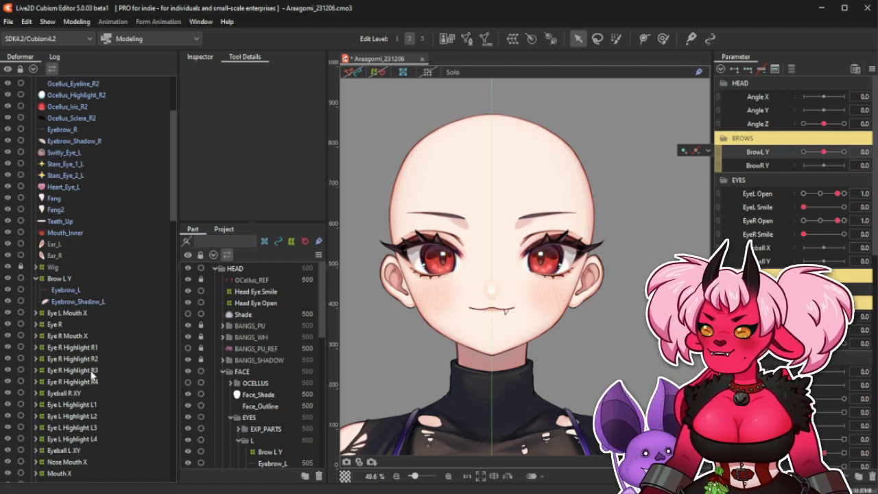
pyautogui.click(26, 451)
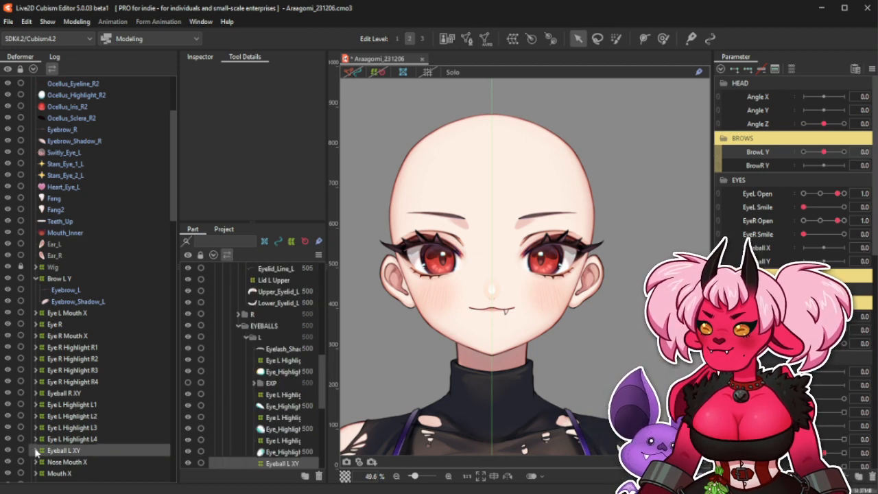
pyautogui.scroll(-1, 53, 415)
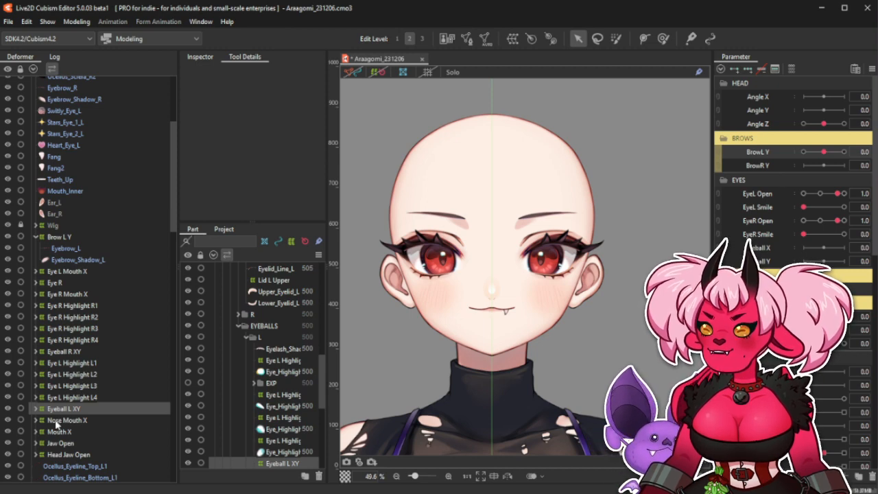
pyautogui.click(72, 273)
pyautogui.click(35, 272)
pyautogui.click(71, 283)
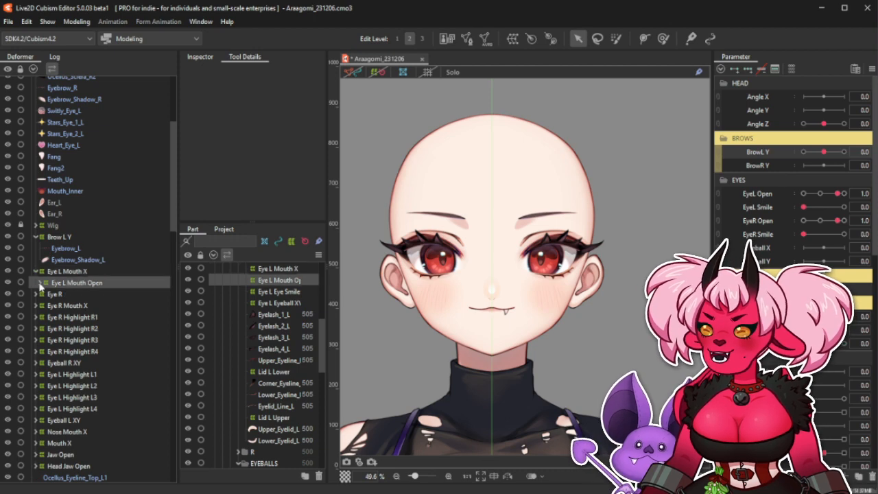
pyautogui.click(39, 283)
pyautogui.click(74, 295)
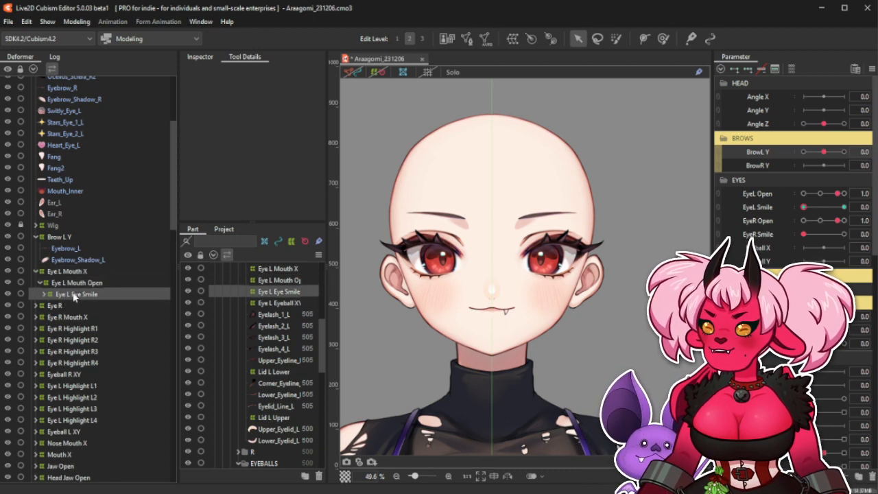
pyautogui.click(378, 73)
pyautogui.scroll(3, 556, 219)
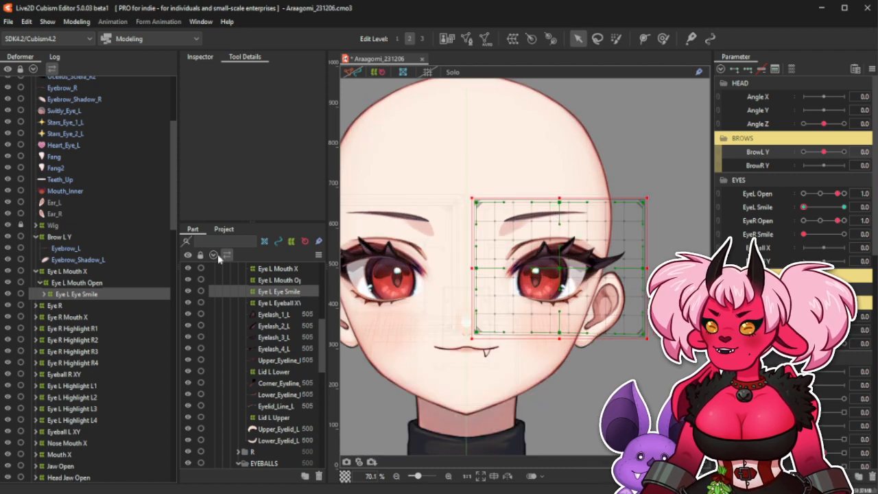
# Create a warp deformer named Eye L Brow Y as parent of Eye L Eye Smile, with 2 x 2 Bezier and 9 x 7 conversion divisions.
pyautogui.click(512, 39)
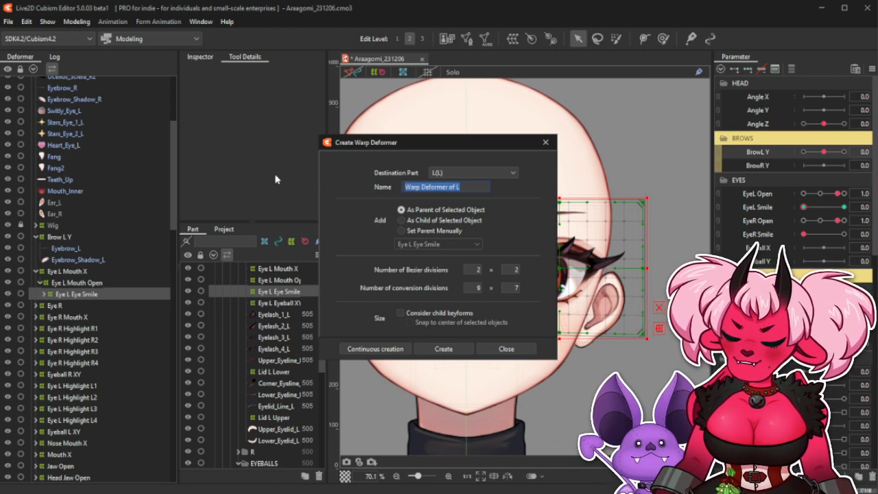
pyautogui.write('Brow')
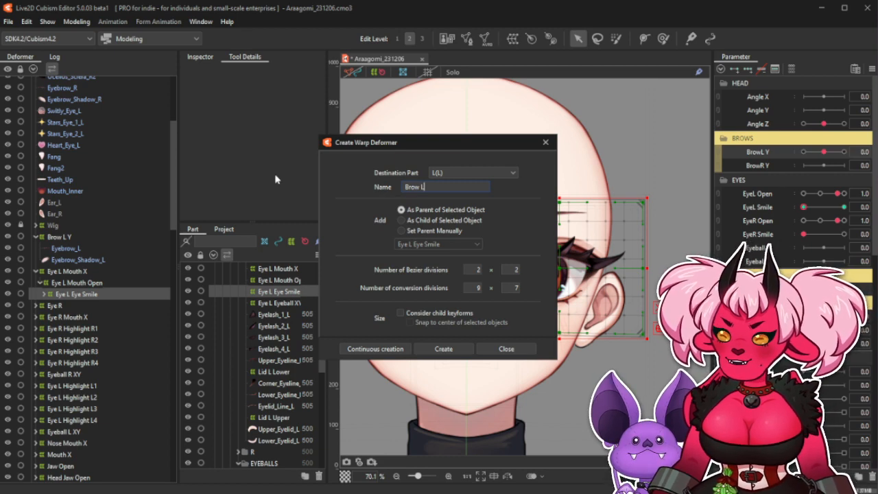
pyautogui.press('BackSpace')
pyautogui.press('BackSpace')
pyautogui.press('BackSpace')
pyautogui.press('BackSpace')
pyautogui.press('BackSpace')
pyautogui.write('Eye L')
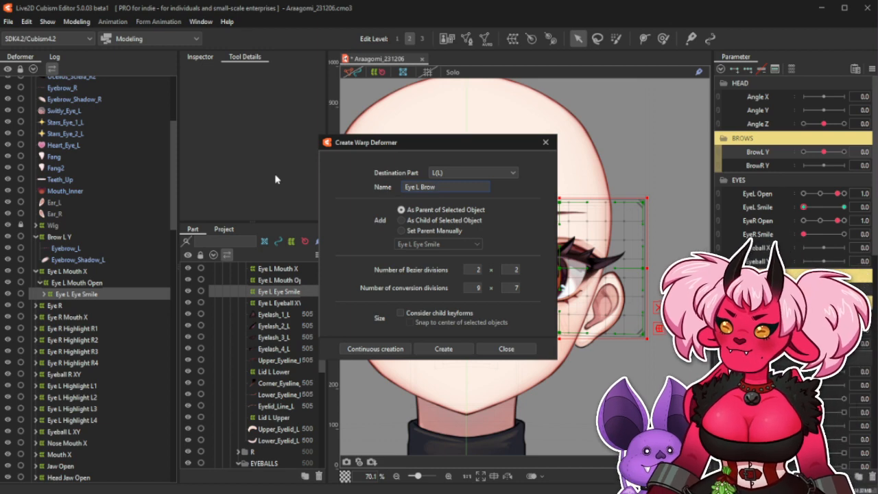
pyautogui.press('BackSpace')
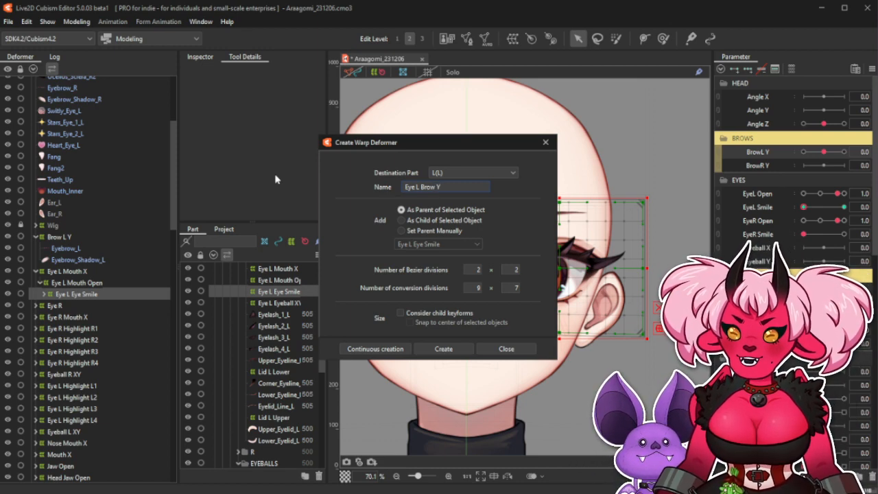
pyautogui.click(442, 349)
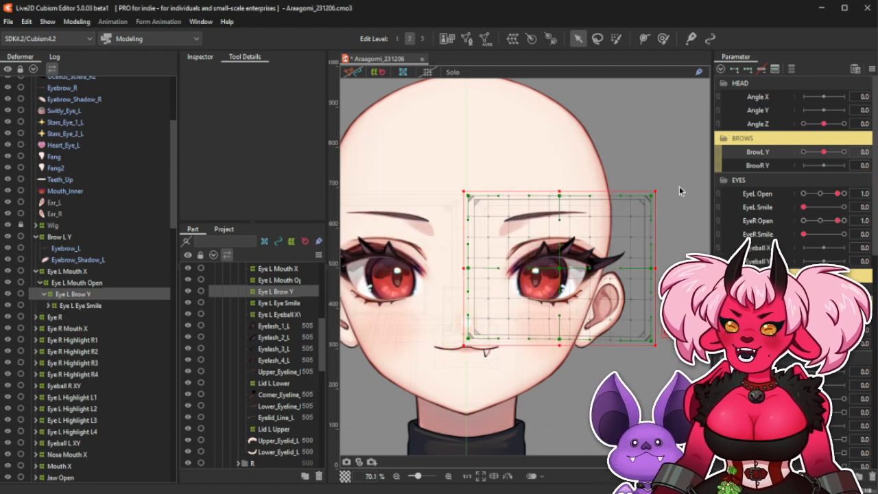
# Shrink the Eye L Brow Y deformer slightly around the left eye and add three keys to it on BrowL Y.
pyautogui.moveTo(655, 193); pyautogui.dragTo(652, 199)
pyautogui.scroll(3, 648, 197)
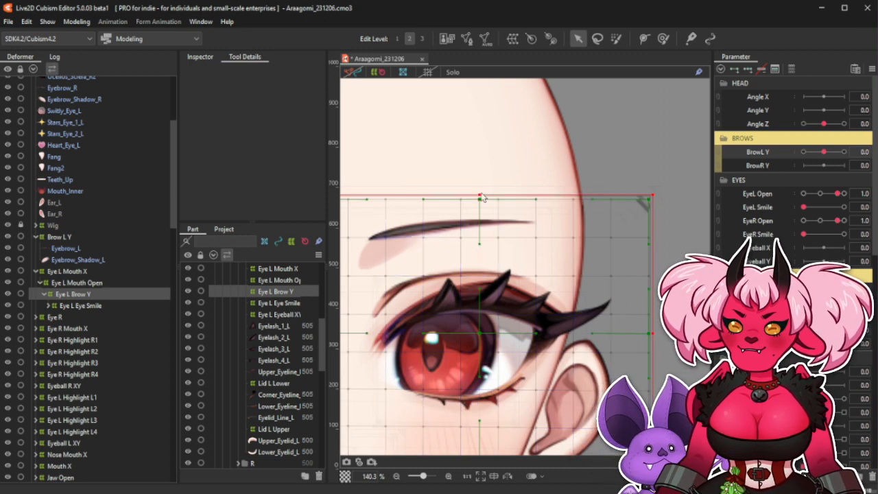
pyautogui.scroll(-2, 482, 197)
pyautogui.scroll(1, 461, 189)
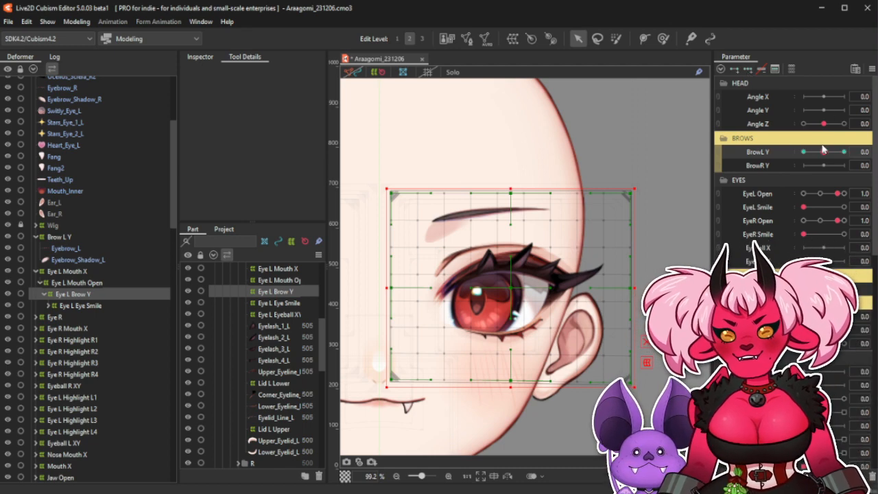
# At BrowL Y 1.0, raise the top-middle point and upper centre handle of the Eye L Brow Y grid.
pyautogui.click(844, 152)
pyautogui.moveTo(512, 194); pyautogui.dragTo(512, 184)
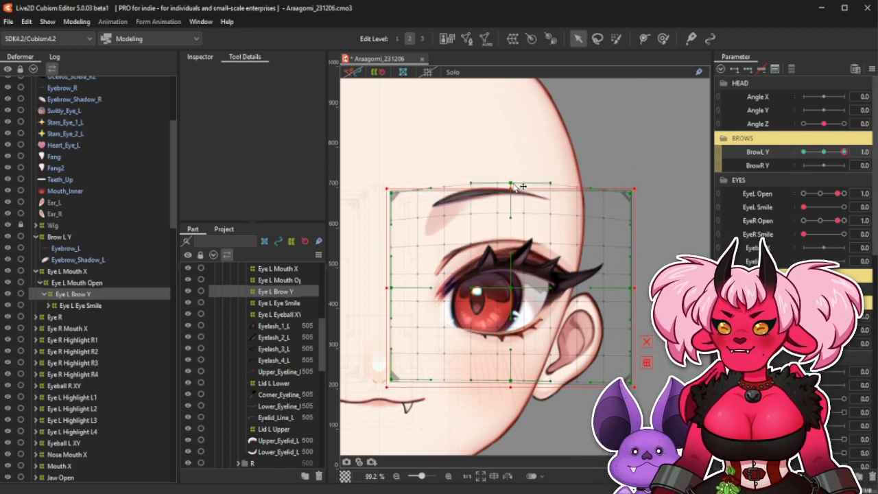
pyautogui.moveTo(512, 253); pyautogui.dragTo(514, 241)
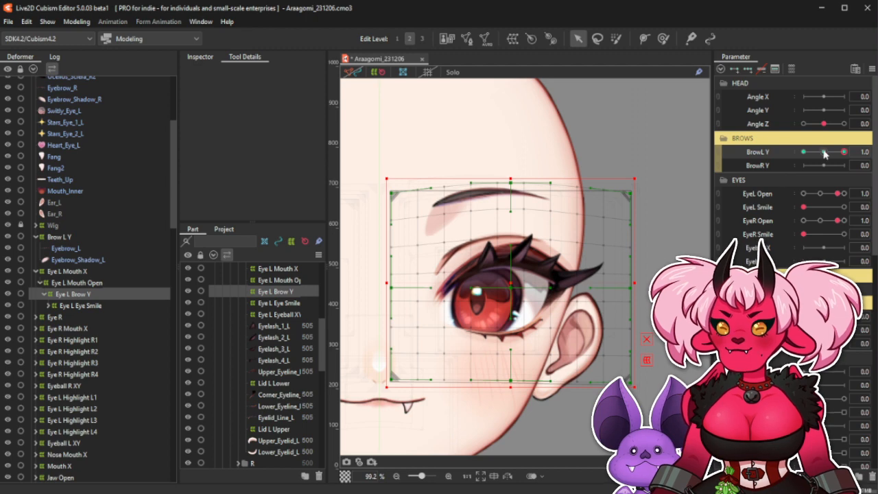
# At BrowL Y -1.0, pull the upper-middle handles of the Eye L Brow Y grid down to lower the upper eyelid area.
pyautogui.moveTo(825, 154); pyautogui.dragTo(789, 191)
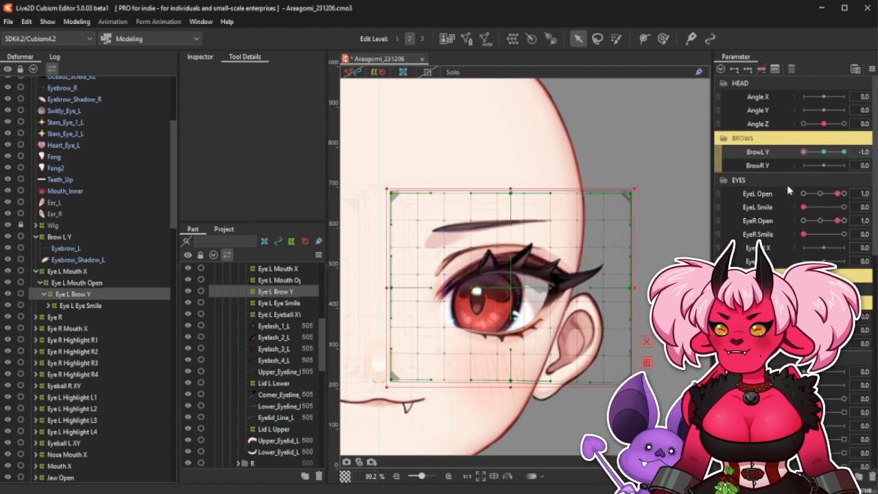
pyautogui.moveTo(511, 257); pyautogui.dragTo(512, 266)
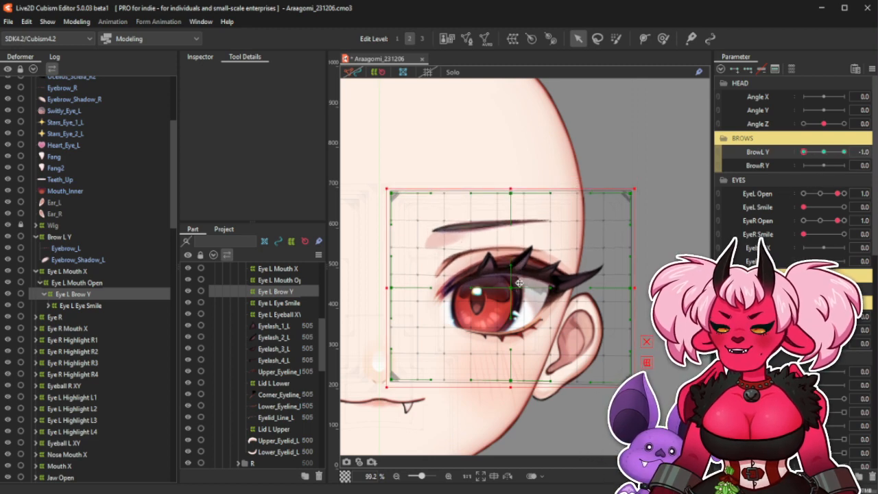
pyautogui.moveTo(512, 224); pyautogui.dragTo(512, 230)
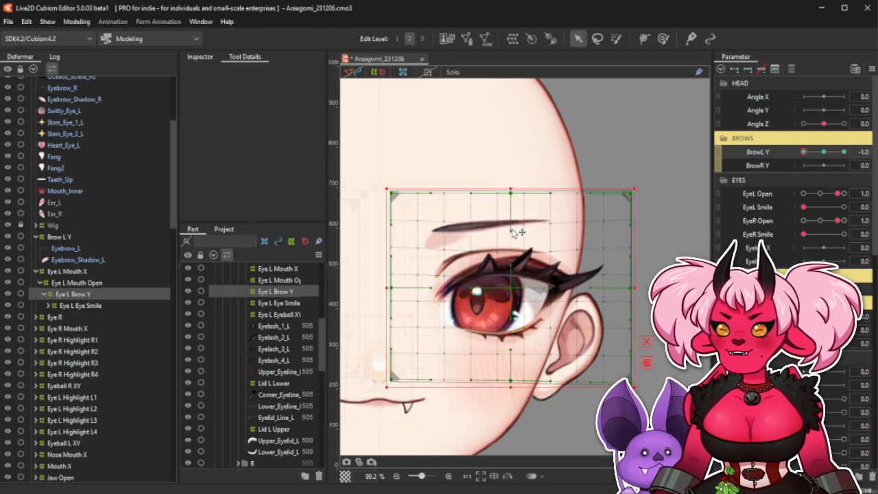
pyautogui.click(648, 342)
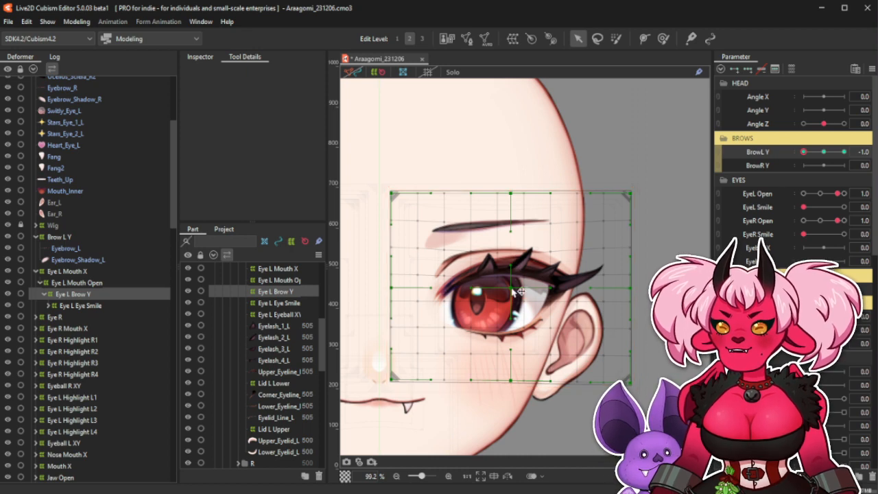
pyautogui.moveTo(511, 288); pyautogui.dragTo(511, 289)
pyautogui.hotkey('ctrl', 'z')
pyautogui.hotkey('ctrl', 'z')
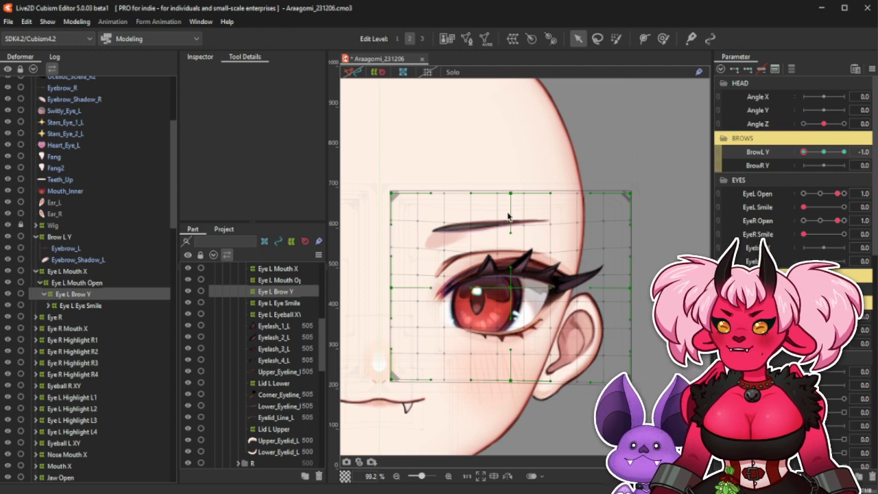
# Pull the upper middle control point of the Eye L Brow Y deformer slightly down at BrowL Y -1.0, and return BrowL Y to 0.0.
pyautogui.moveTo(514, 197); pyautogui.dragTo(515, 203)
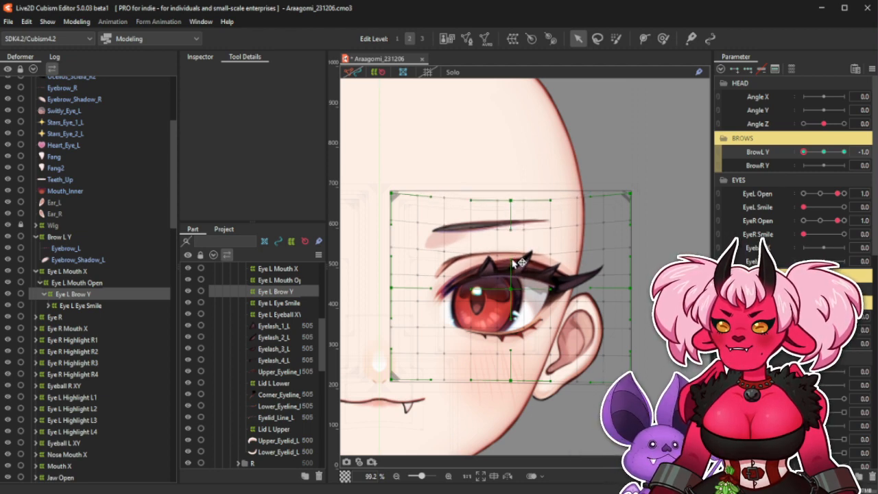
pyautogui.click(385, 81)
pyautogui.moveTo(826, 156); pyautogui.dragTo(797, 180)
pyautogui.click(826, 155)
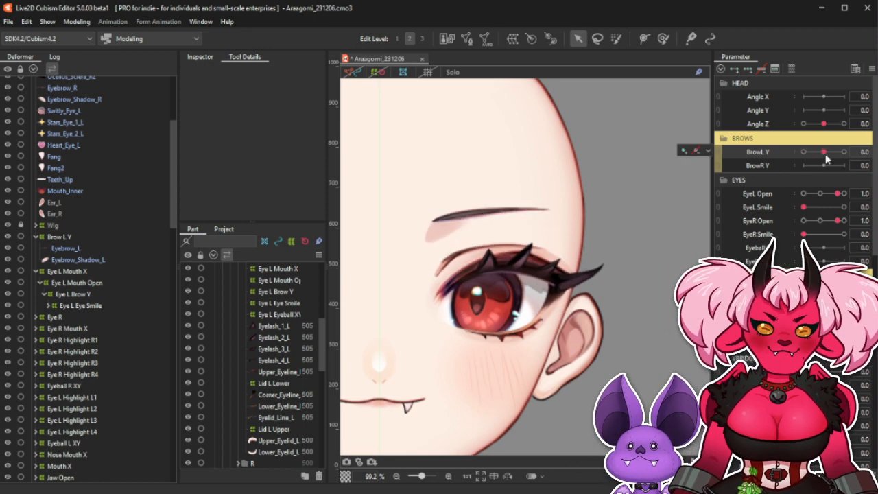
# Open the model's Physics Settings with the face framed closely in the preview.
pyautogui.click(79, 26)
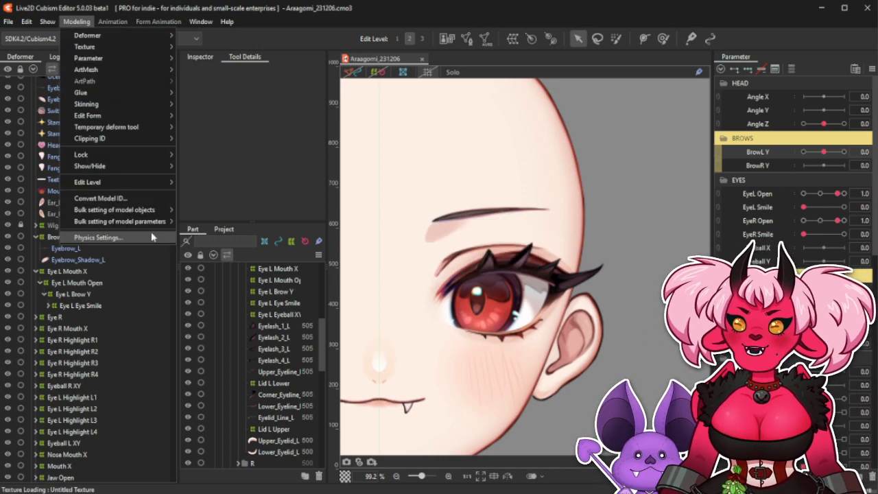
pyautogui.click(151, 237)
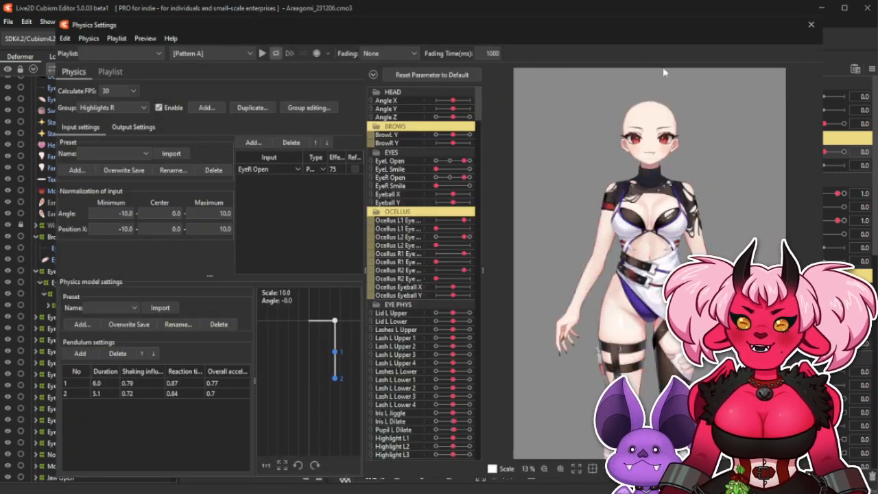
pyautogui.scroll(5, 641, 100)
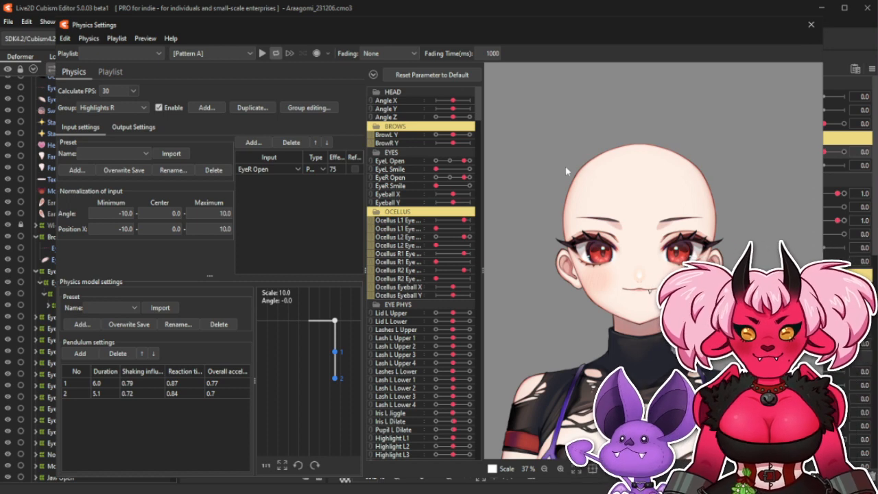
pyautogui.moveTo(567, 158); pyautogui.dragTo(525, 253)
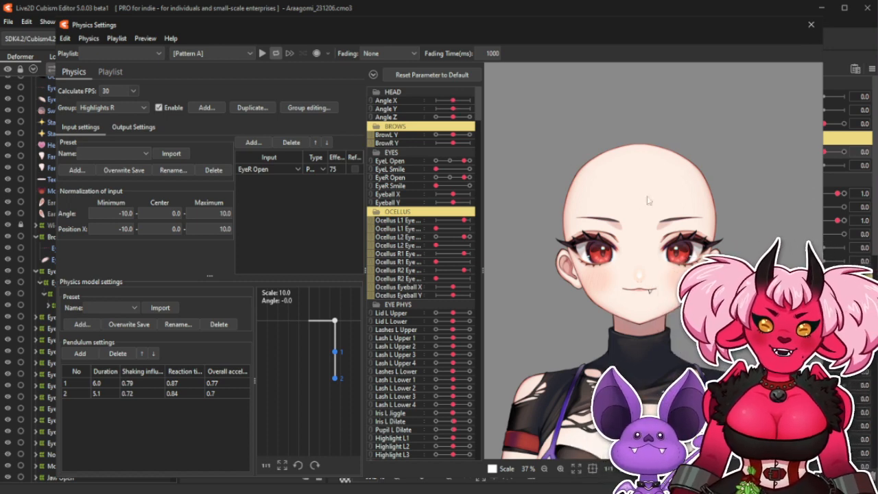
pyautogui.scroll(3, 726, 216)
# Sweep BrowL Y between its two extremes in the preview to check how the left eyebrow and eye move together.
pyautogui.moveTo(453, 134)
pyautogui.mouseDown()
pyautogui.moveTo(442, 136)
pyautogui.moveTo(494, 138)
pyautogui.moveTo(422, 149)
pyautogui.moveTo(500, 139)
pyautogui.moveTo(403, 156)
pyautogui.moveTo(455, 138)
pyautogui.mouseUp()
pyautogui.scroll(3, 659, 247)
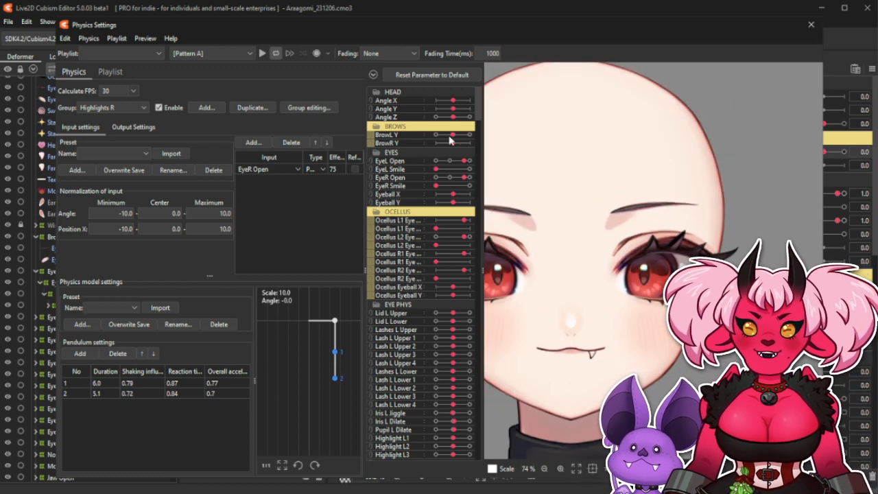
pyautogui.moveTo(452, 135)
pyautogui.mouseDown()
pyautogui.moveTo(439, 139)
pyautogui.moveTo(461, 136)
pyautogui.moveTo(451, 139)
pyautogui.mouseUp()
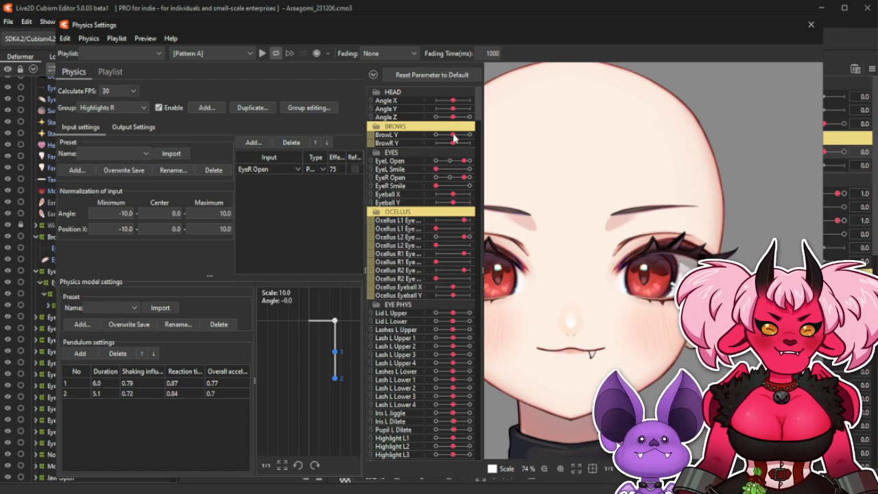
pyautogui.moveTo(451, 137)
pyautogui.mouseDown()
pyautogui.moveTo(461, 135)
pyautogui.moveTo(427, 142)
pyautogui.moveTo(460, 132)
pyautogui.moveTo(465, 138)
pyautogui.moveTo(429, 143)
pyautogui.moveTo(457, 141)
pyautogui.mouseUp()
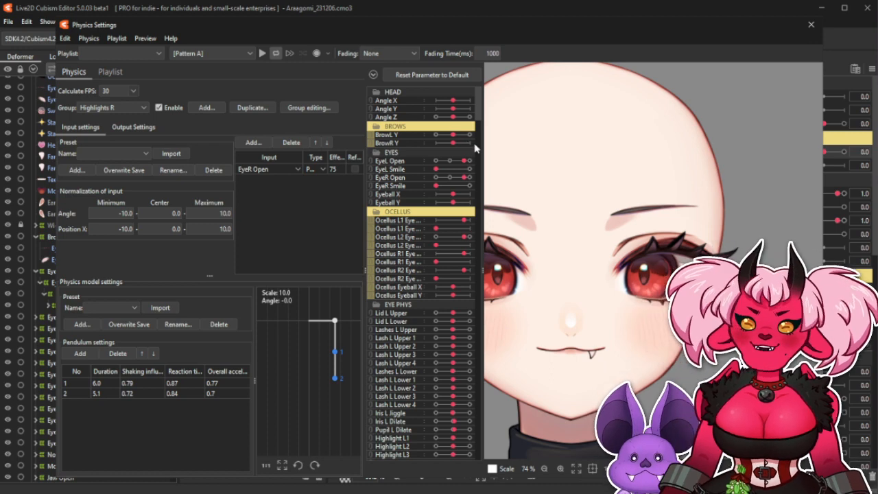
pyautogui.moveTo(429, 138); pyautogui.dragTo(453, 137)
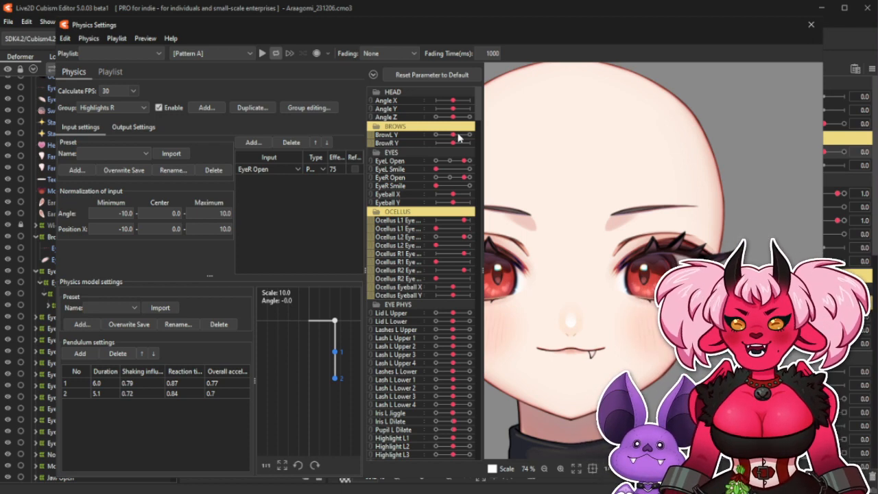
pyautogui.moveTo(455, 140)
pyautogui.mouseDown()
pyautogui.moveTo(464, 139)
pyautogui.moveTo(456, 137)
pyautogui.mouseUp()
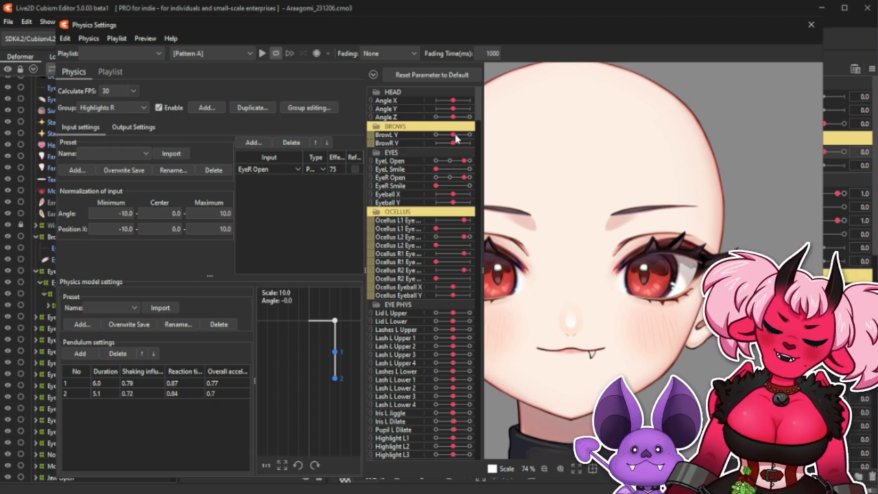
pyautogui.moveTo(455, 135)
pyautogui.mouseDown()
pyautogui.moveTo(427, 137)
pyautogui.moveTo(467, 141)
pyautogui.mouseUp()
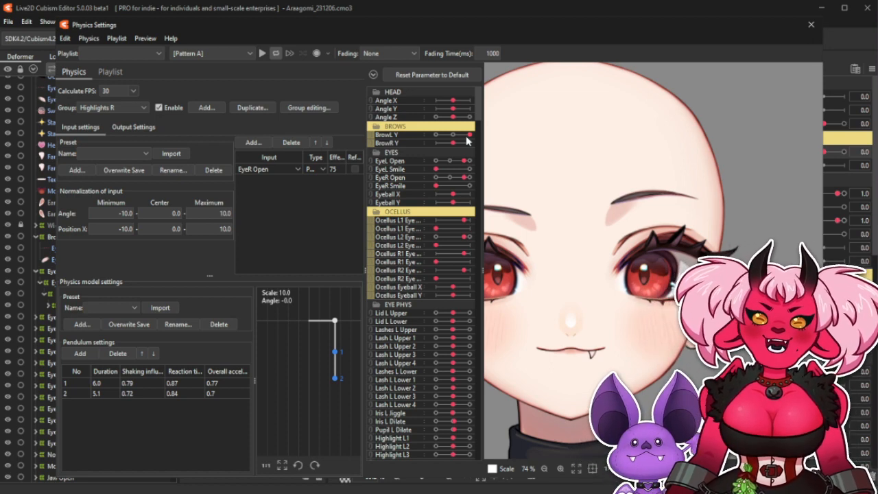
pyautogui.moveTo(467, 140); pyautogui.dragTo(439, 143)
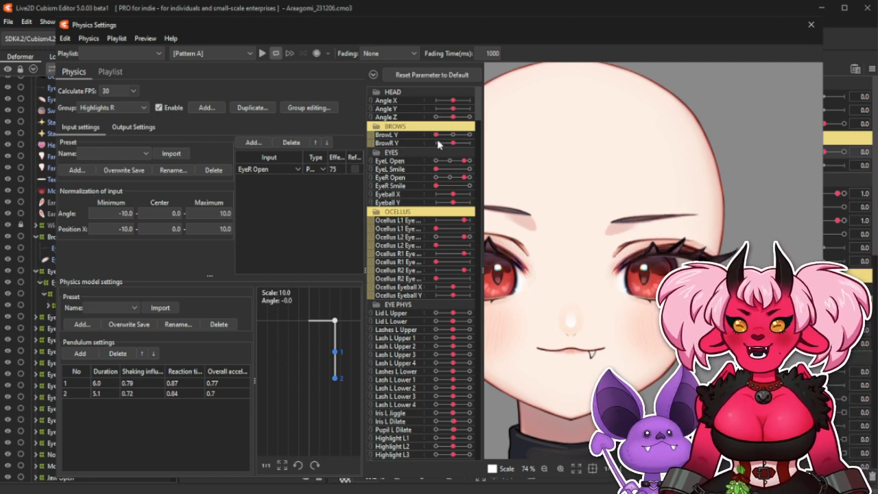
pyautogui.moveTo(439, 143); pyautogui.dragTo(455, 137)
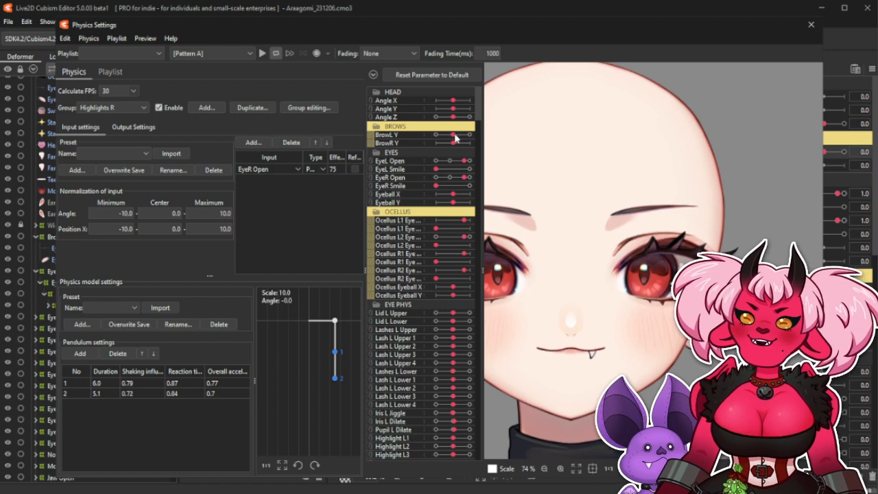
pyautogui.moveTo(455, 137)
pyautogui.mouseDown()
pyautogui.moveTo(431, 148)
pyautogui.moveTo(451, 140)
pyautogui.mouseUp()
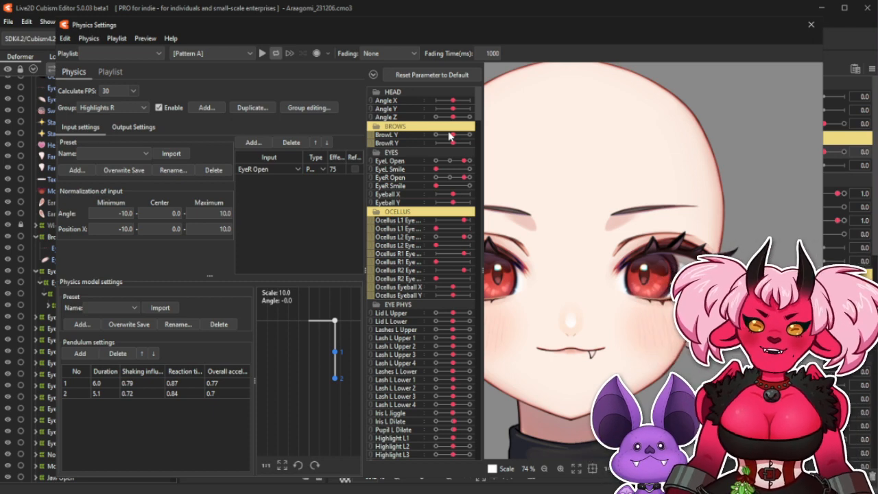
pyautogui.moveTo(453, 134); pyautogui.dragTo(416, 151)
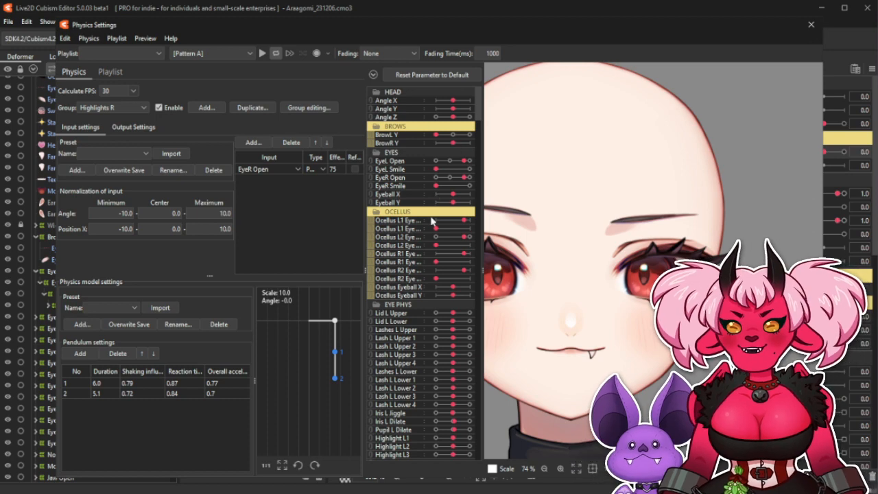
# Collapse the EYE PHYS group and preview Brow Inner and BrowL Outer at their maximums with BrowL Y at its minimum.
pyautogui.scroll(-2, 441, 348)
pyautogui.scroll(2, 441, 348)
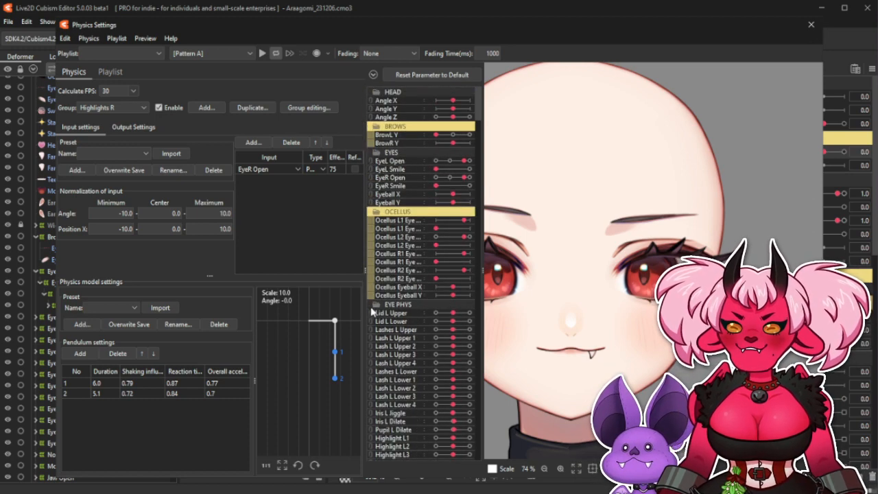
pyautogui.click(382, 305)
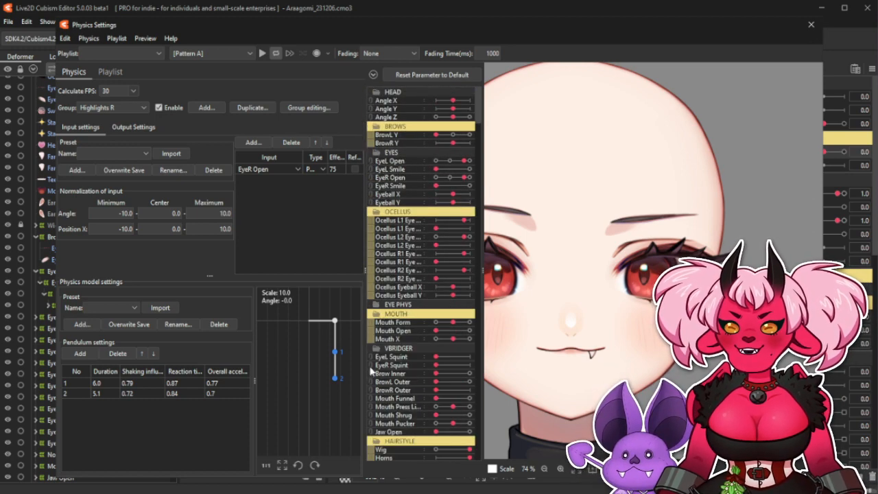
pyautogui.moveTo(437, 374); pyautogui.dragTo(501, 372)
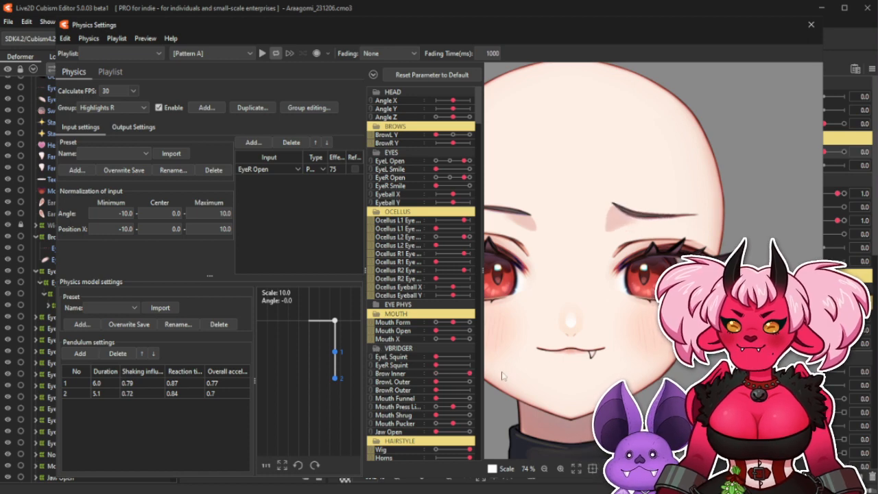
pyautogui.scroll(-2, 683, 269)
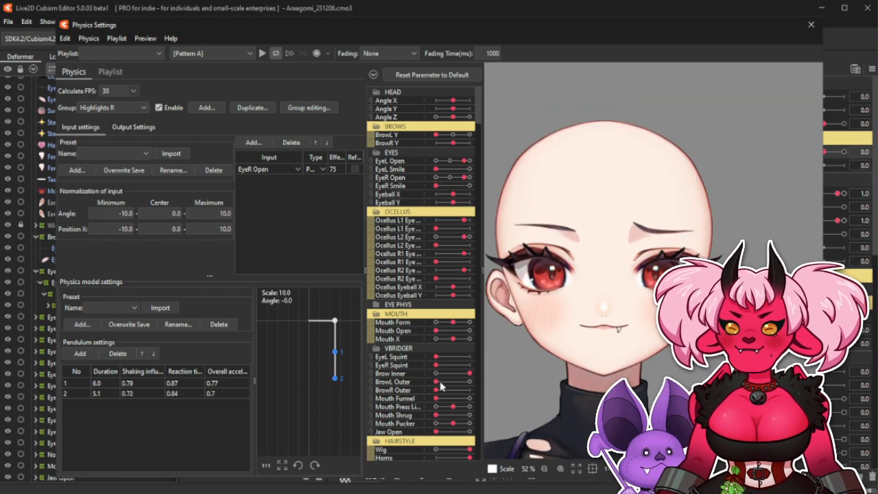
pyautogui.moveTo(439, 382); pyautogui.dragTo(479, 397)
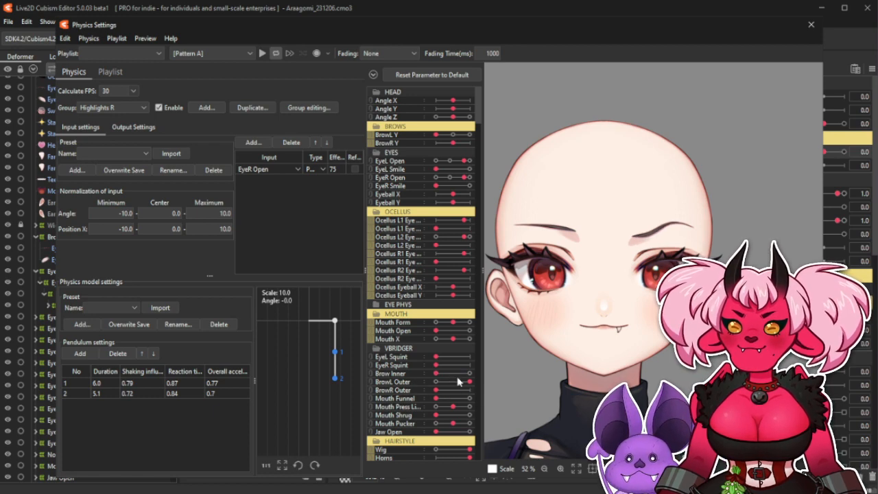
# Preview BrowL Y at both extremes combined with full BrowL Outer and with full Brow Inner.
pyautogui.moveTo(444, 138); pyautogui.dragTo(520, 166)
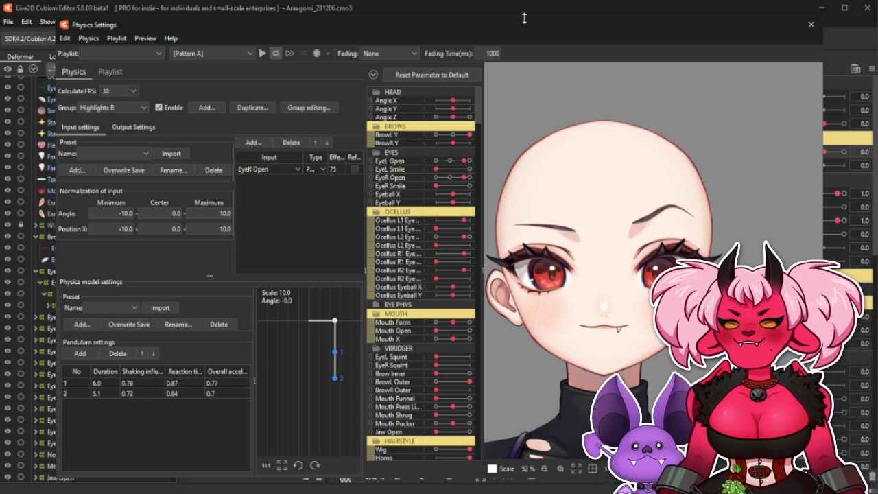
pyautogui.moveTo(527, 29); pyautogui.dragTo(485, 25)
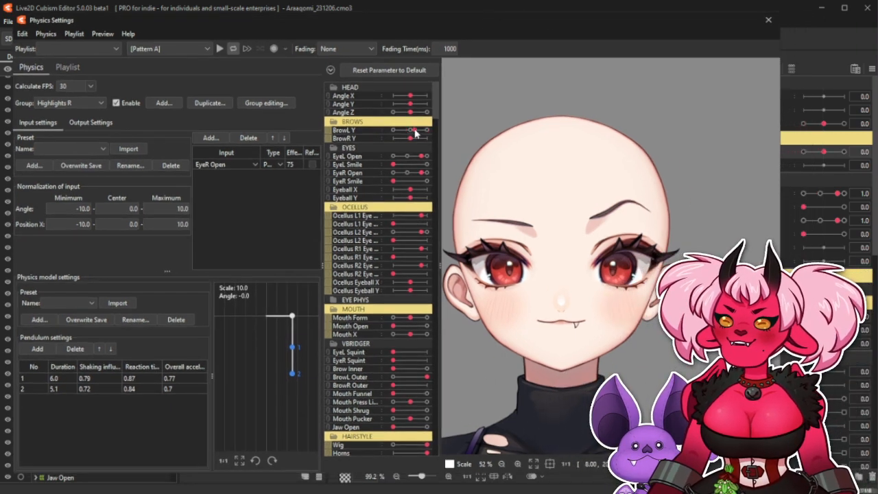
pyautogui.moveTo(445, 133); pyautogui.dragTo(348, 151)
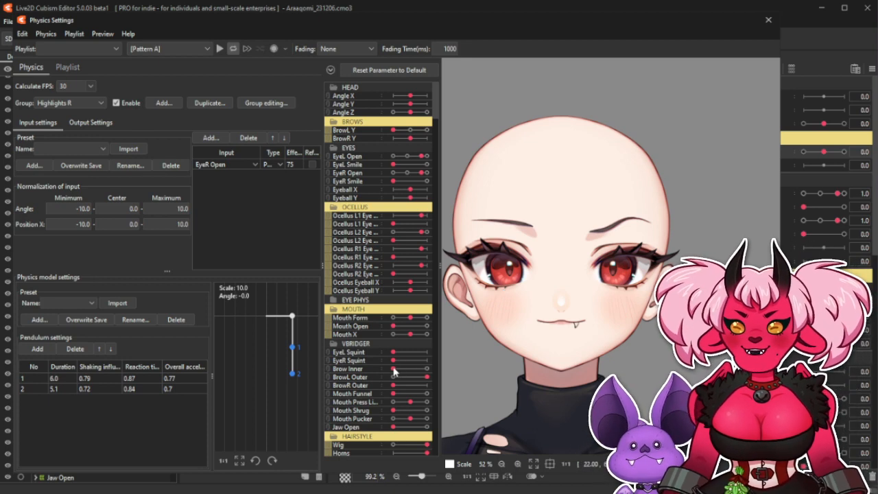
pyautogui.moveTo(395, 371); pyautogui.dragTo(443, 375)
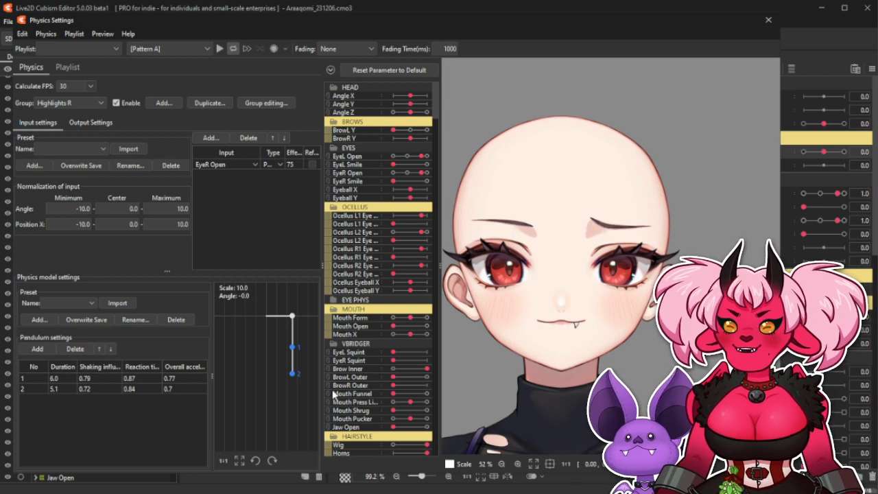
pyautogui.moveTo(393, 130); pyautogui.dragTo(450, 138)
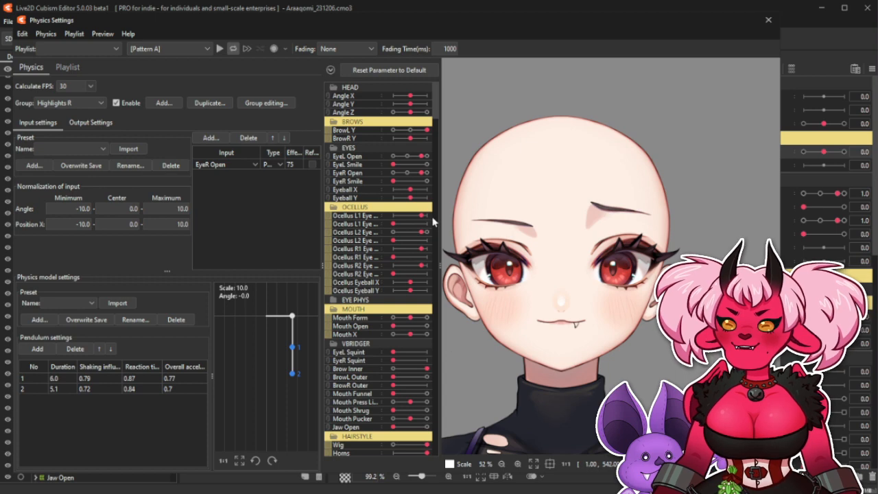
# Preview the raised worried eyebrow with Mouth Form at its minimum, and close the Physics Settings.
pyautogui.moveTo(411, 319); pyautogui.dragTo(358, 328)
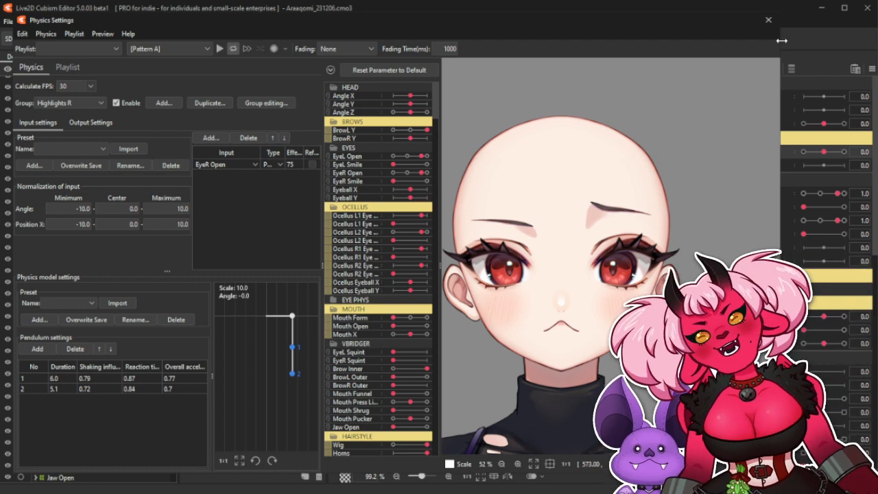
pyautogui.moveTo(685, 24); pyautogui.dragTo(681, 26)
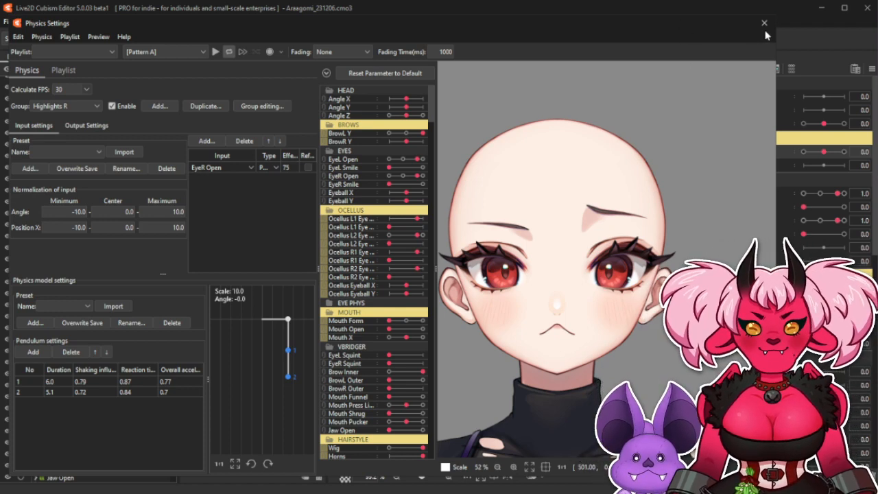
pyautogui.click(764, 27)
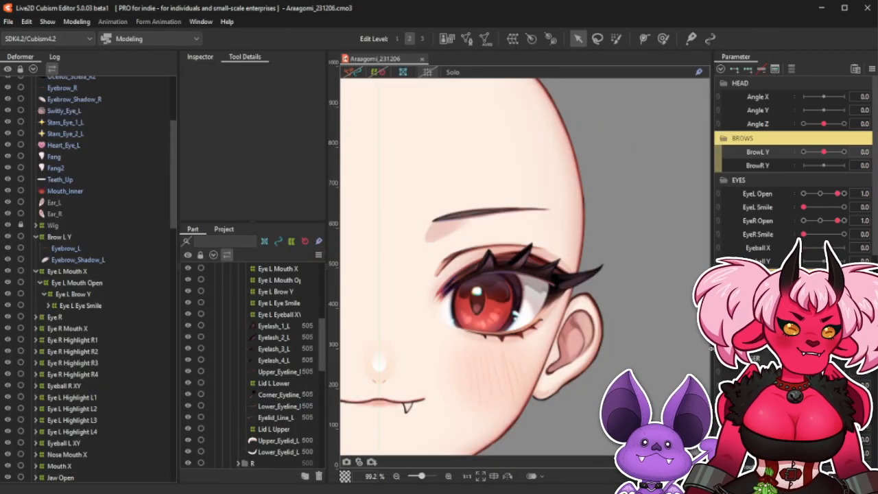
pyautogui.scroll(-3, 592, 249)
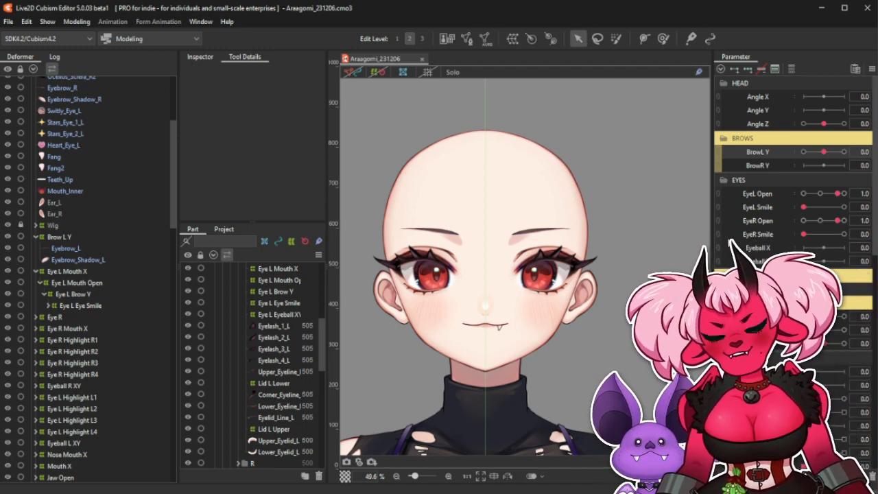
pyautogui.scroll(-2, 568, 235)
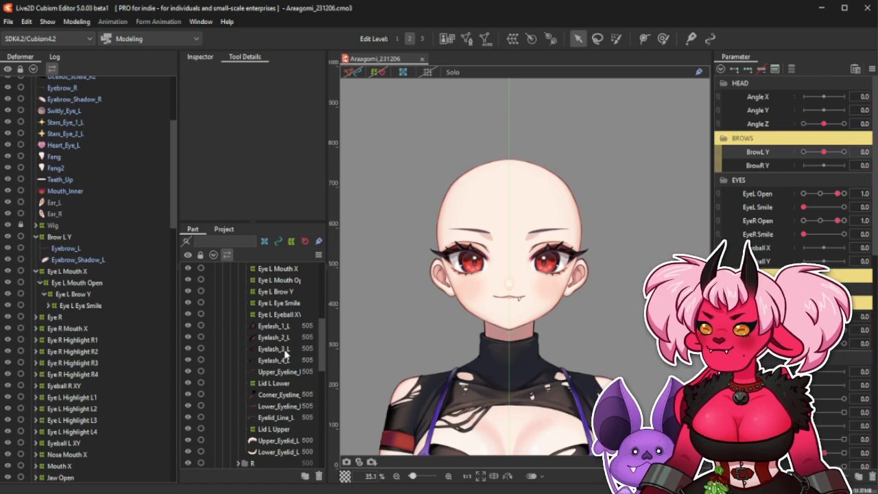
pyautogui.scroll(-3, 60, 283)
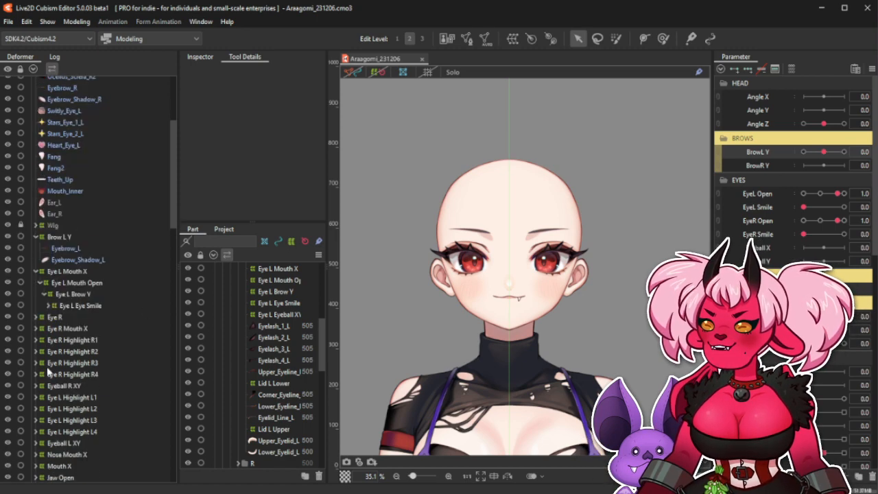
pyautogui.scroll(6, 63, 278)
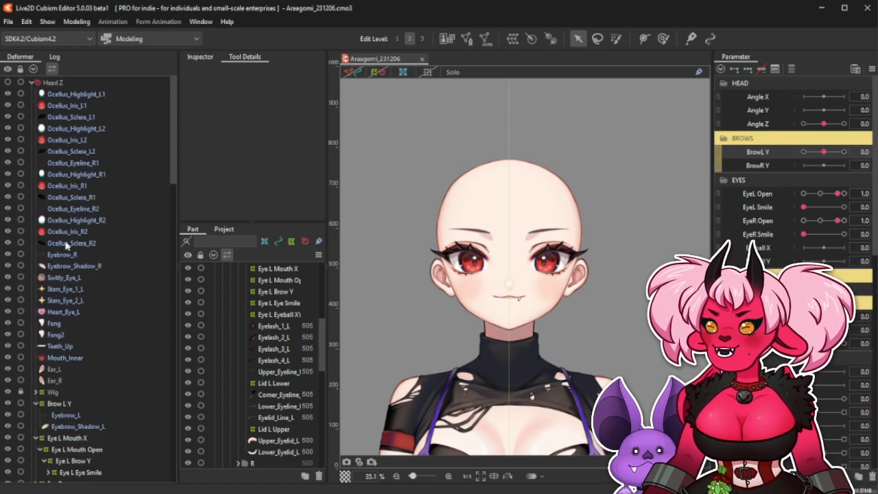
# Move the four left Ocellus_Eyeline Top and Bottom meshes (L1 and L2) under the Head Z deformer with the other ocellus parts.
pyautogui.click(103, 94)
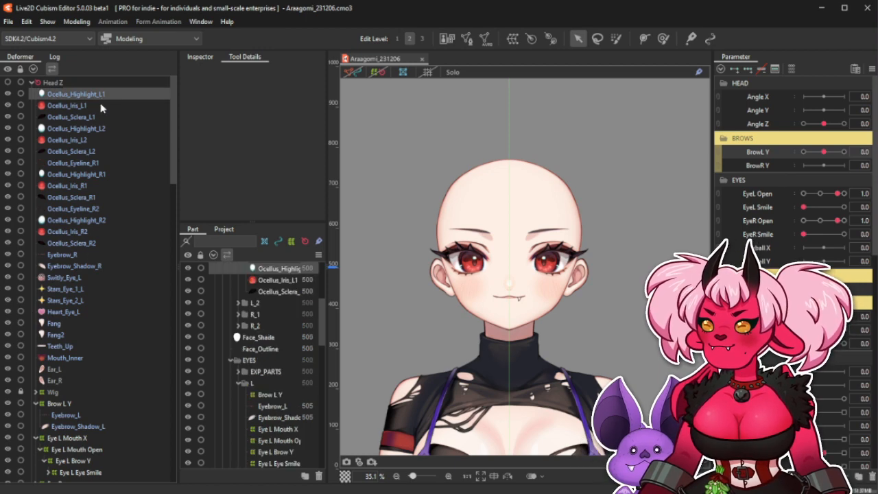
pyautogui.scroll(-10, 76, 275)
pyautogui.scroll(-15, 78, 395)
pyautogui.scroll(12, 78, 395)
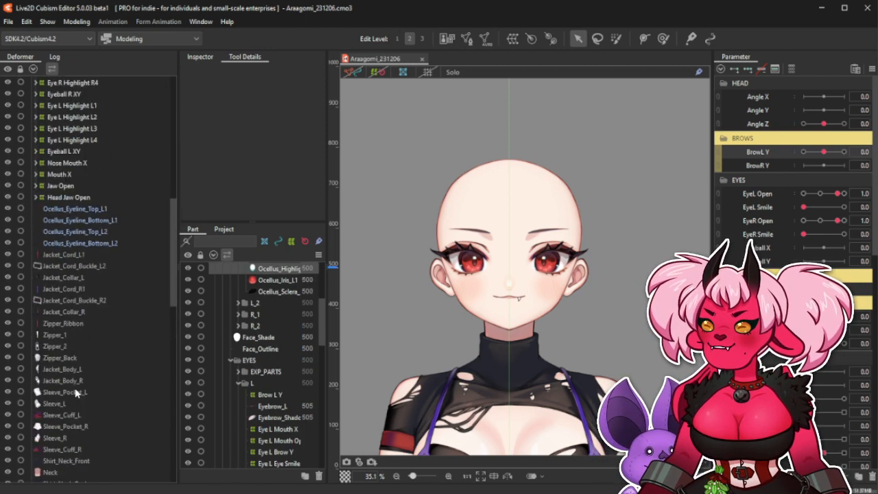
pyautogui.click(108, 209)
pyautogui.keyDown('shift'); pyautogui.click(111, 243); pyautogui.keyUp('shift')
pyautogui.scroll(5, 109, 261)
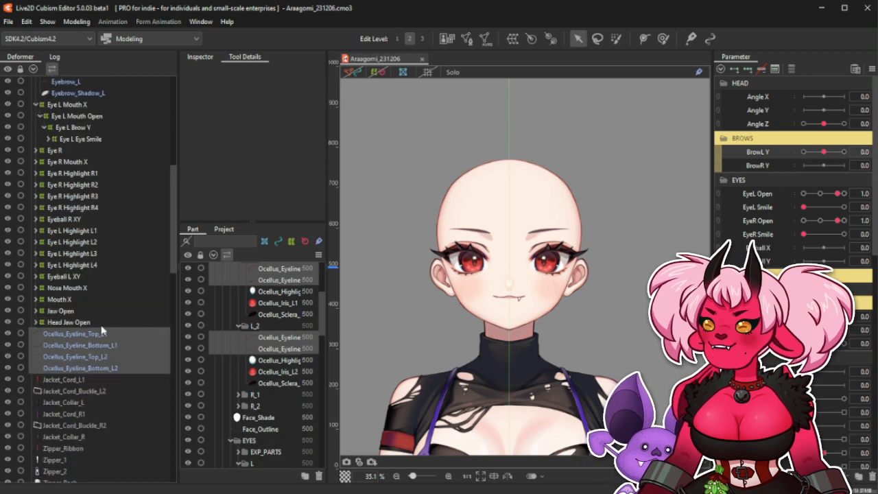
pyautogui.moveTo(100, 172); pyautogui.dragTo(59, 88)
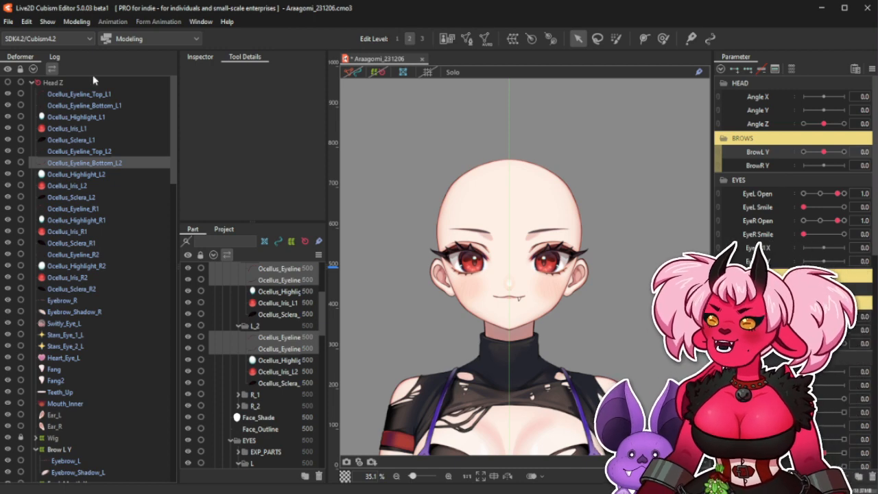
pyautogui.scroll(1, 264, 300)
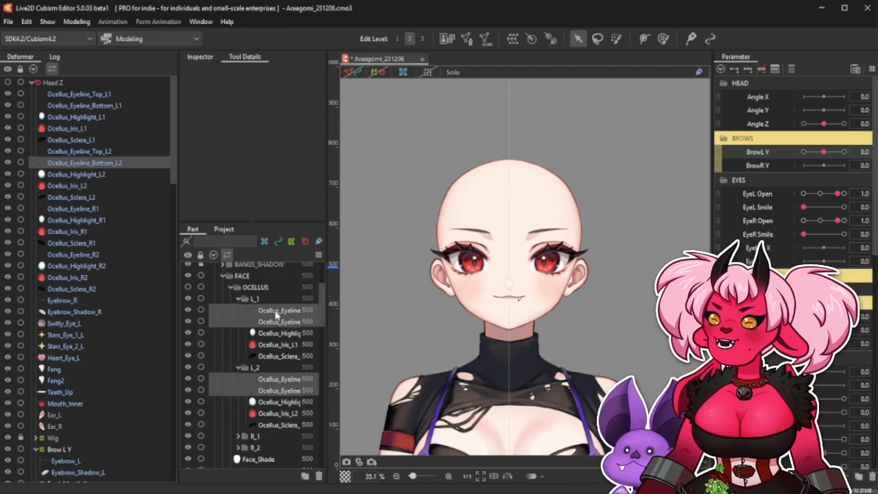
# Make the OCELLUS part visible and display the mesh of Ocellus_Eyeline_Top_L1 over the upper left forehead eye.
pyautogui.click(110, 94)
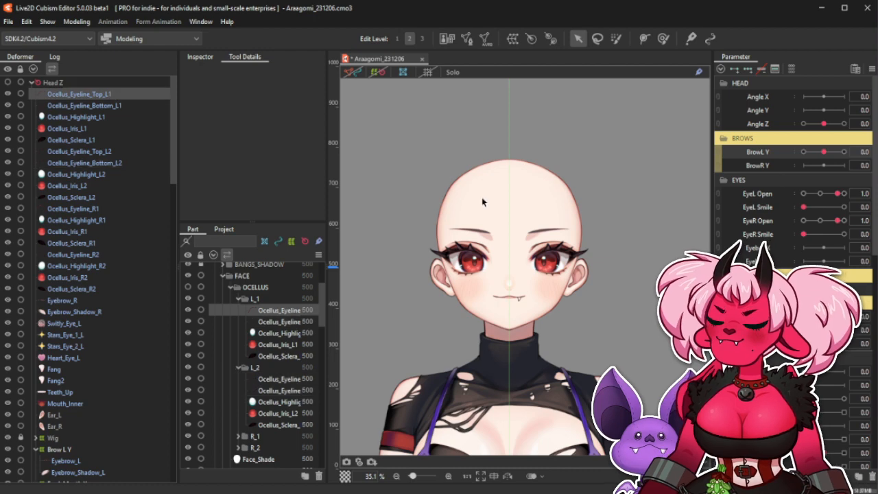
pyautogui.click(188, 287)
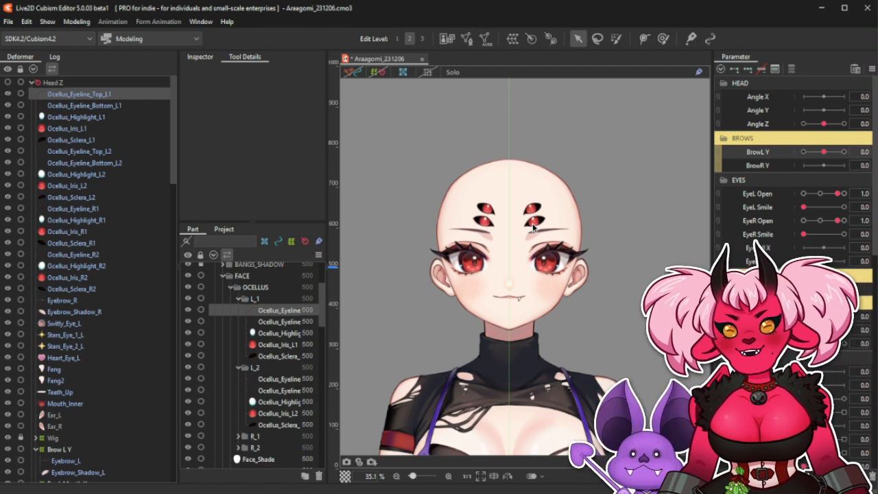
pyautogui.scroll(3, 534, 228)
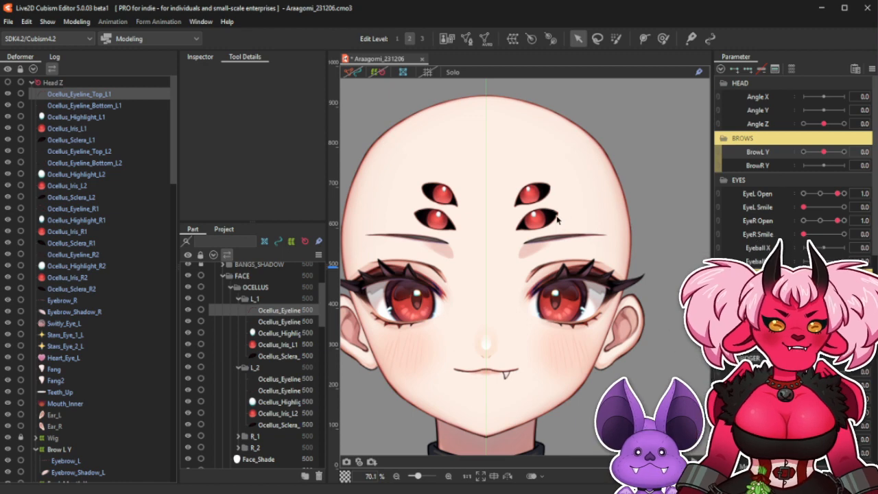
pyautogui.click(352, 73)
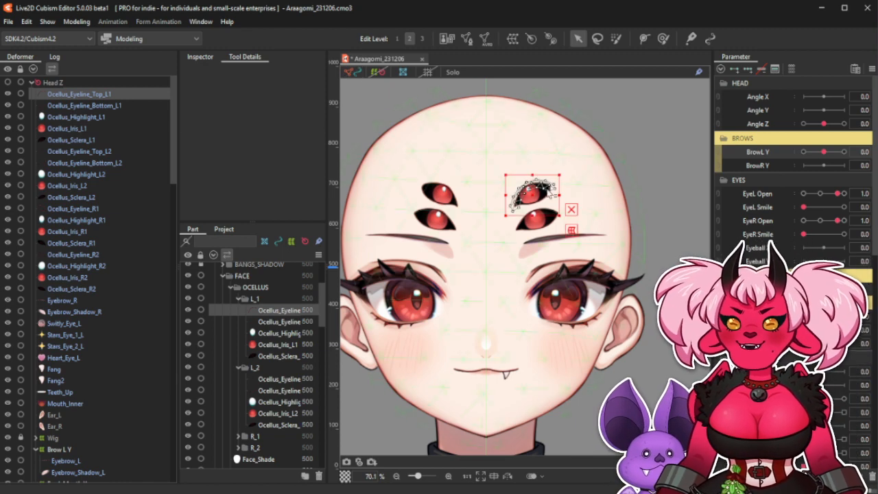
pyautogui.scroll(4, 536, 178)
pyautogui.scroll(-1, 483, 173)
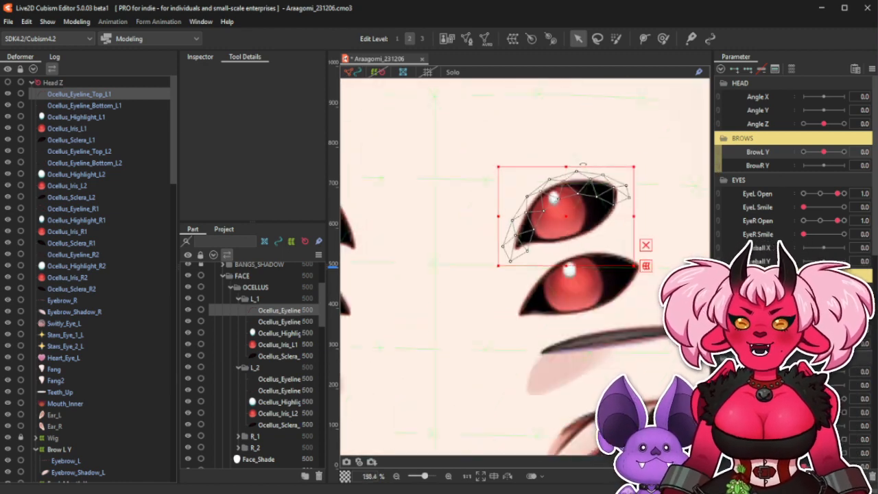
pyautogui.scroll(1, 637, 165)
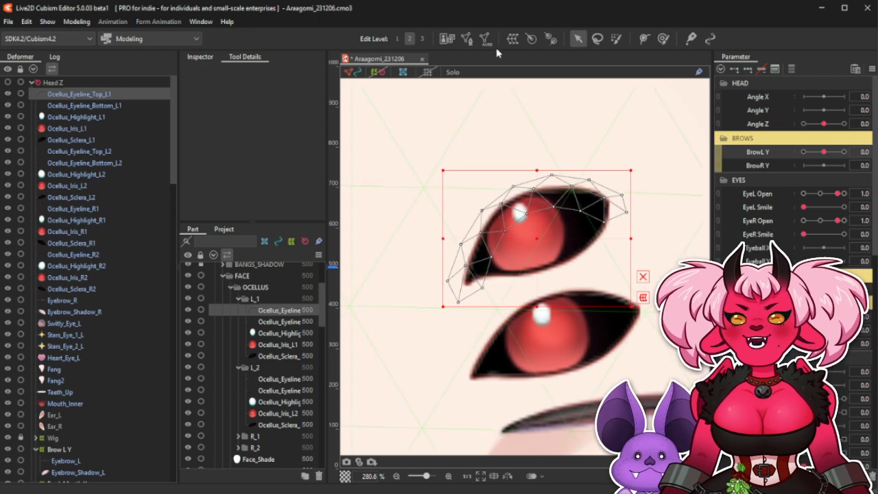
# Start editing the mesh of Ocellus_Eyeline_Top_L1 and align its inner-tip and centre-line vertices with the drawn line.
pyautogui.click(466, 38)
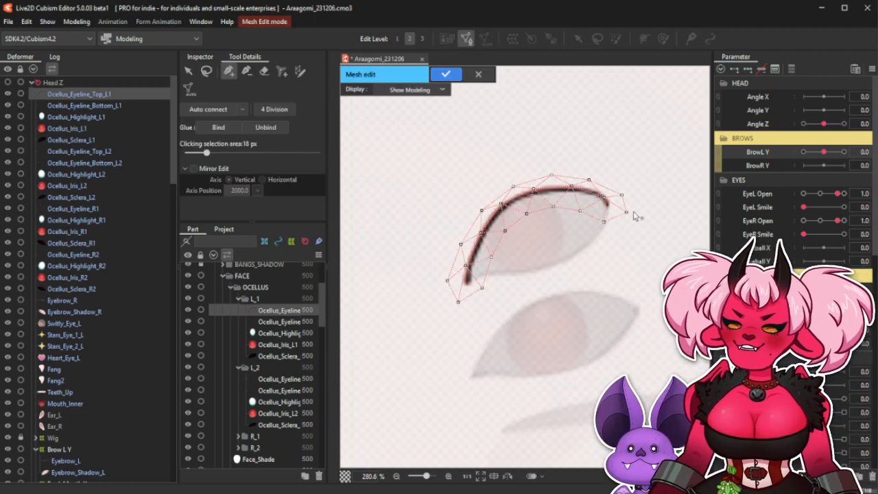
pyautogui.moveTo(458, 302); pyautogui.dragTo(469, 265)
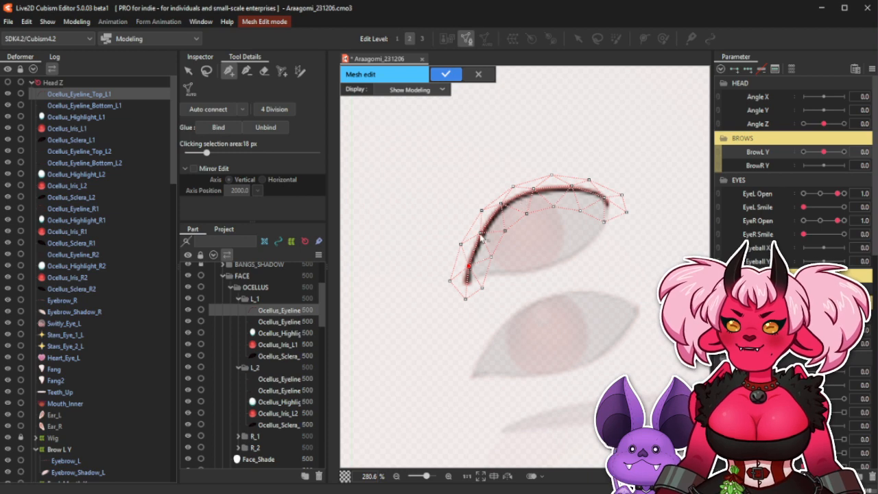
pyautogui.click(482, 235)
pyautogui.click(501, 207)
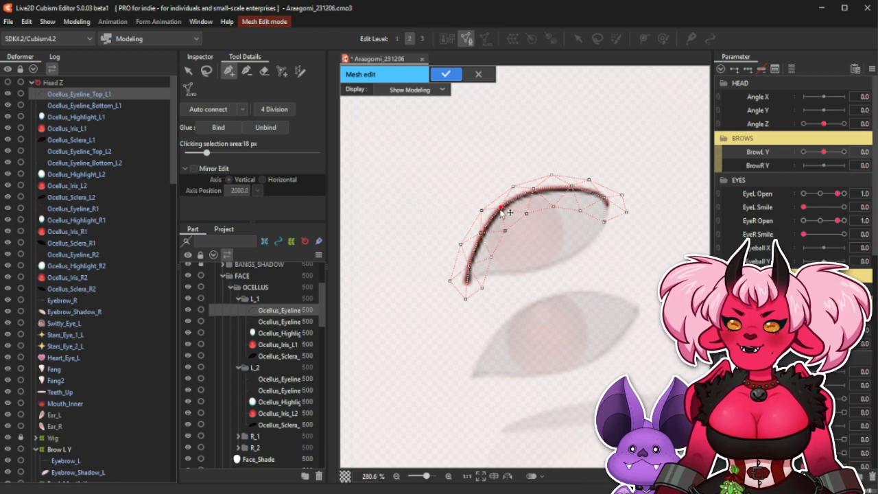
pyautogui.click(534, 191)
pyautogui.click(571, 188)
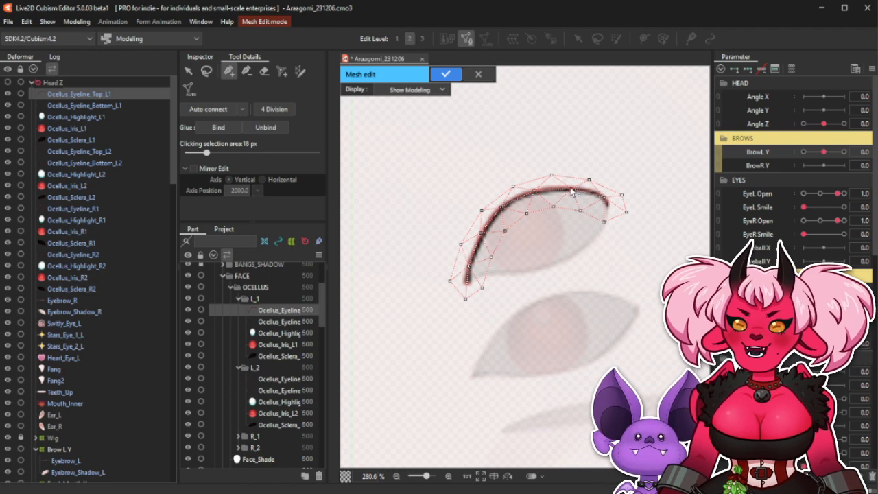
pyautogui.click(608, 201)
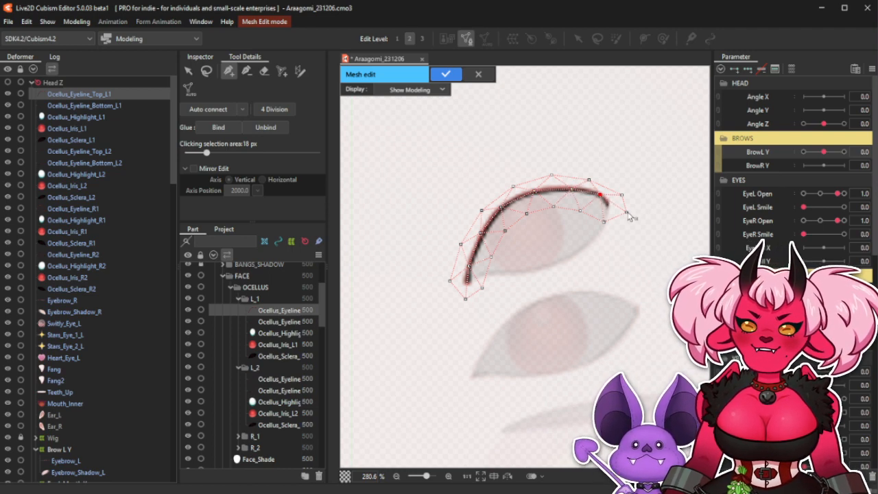
# Tighten the mesh vertices around the outer tip of Ocellus_Eyeline_Top_L1.
pyautogui.click(621, 196)
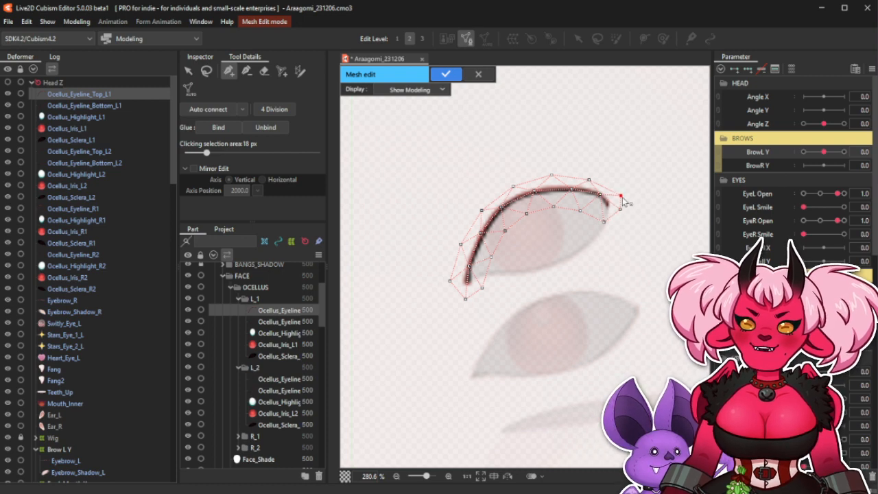
pyautogui.moveTo(622, 196); pyautogui.dragTo(618, 193)
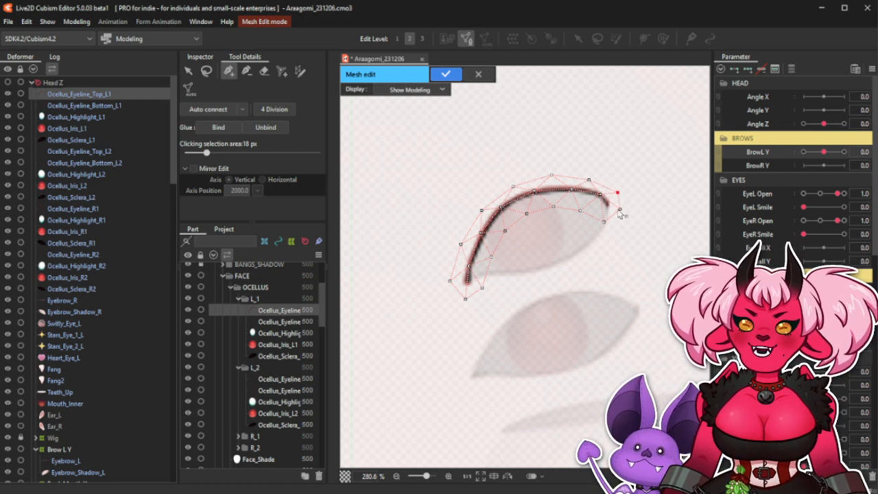
pyautogui.click(621, 211)
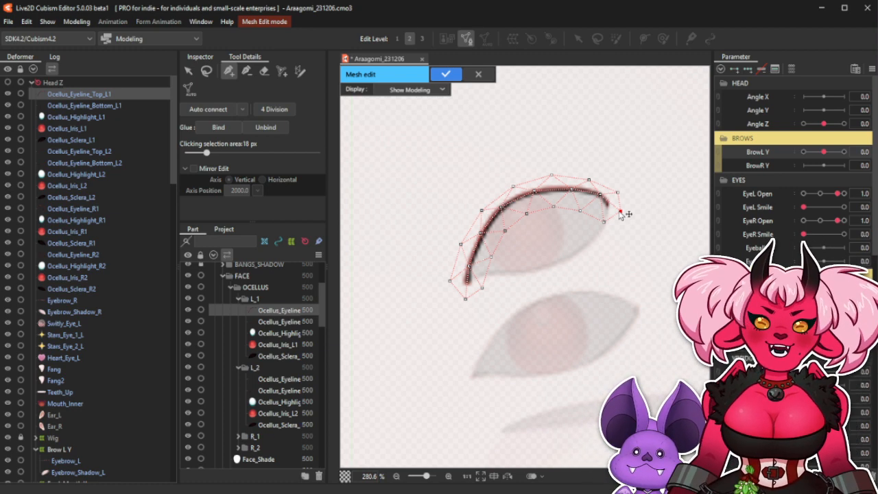
pyautogui.click(600, 196)
pyautogui.scroll(3, 601, 197)
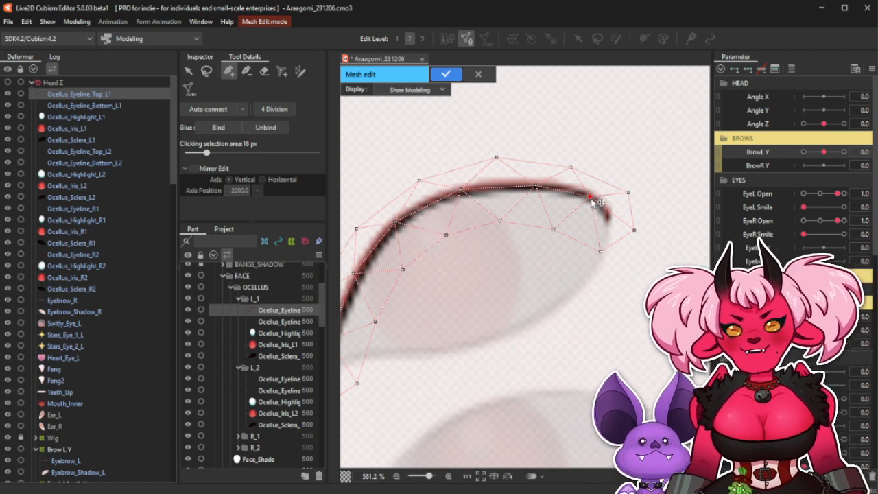
pyautogui.scroll(-1, 597, 201)
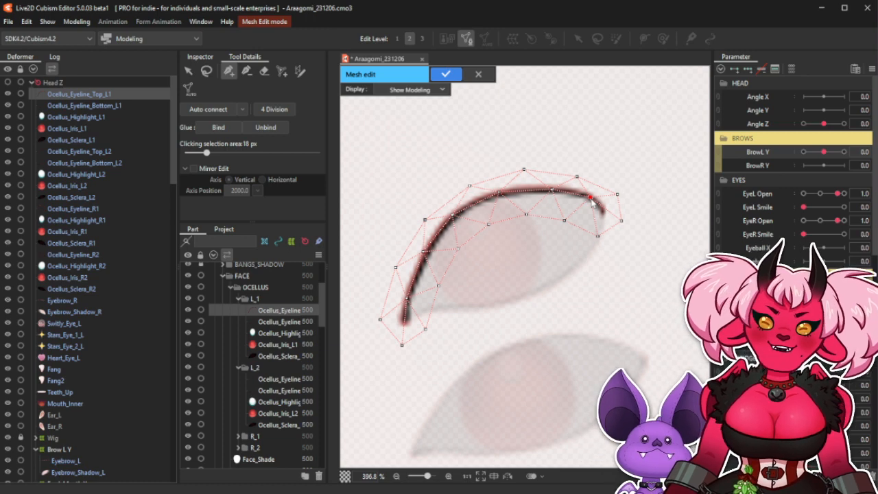
pyautogui.scroll(2, 591, 199)
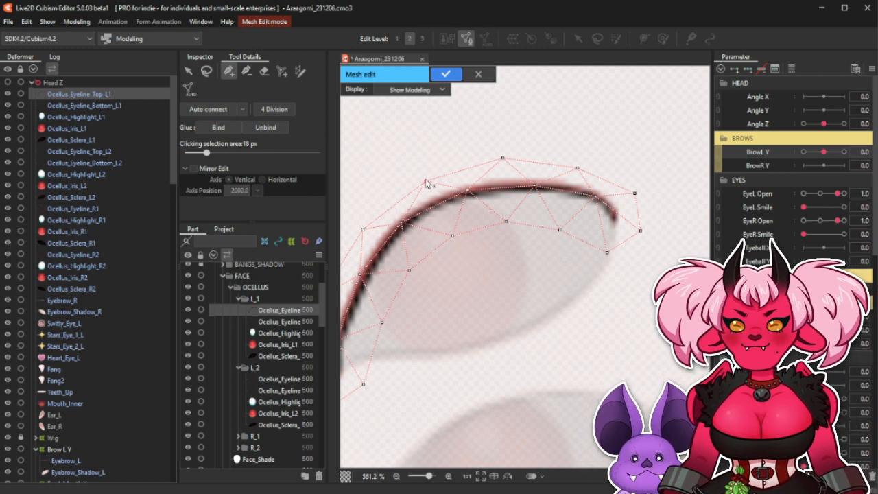
# Nudge the upper-edge vertices of the Ocellus_Eyeline_Top_L1 mesh to even out the spacing around the line up to its outer corner.
pyautogui.moveTo(426, 182); pyautogui.dragTo(422, 178)
pyautogui.moveTo(504, 158); pyautogui.dragTo(498, 160)
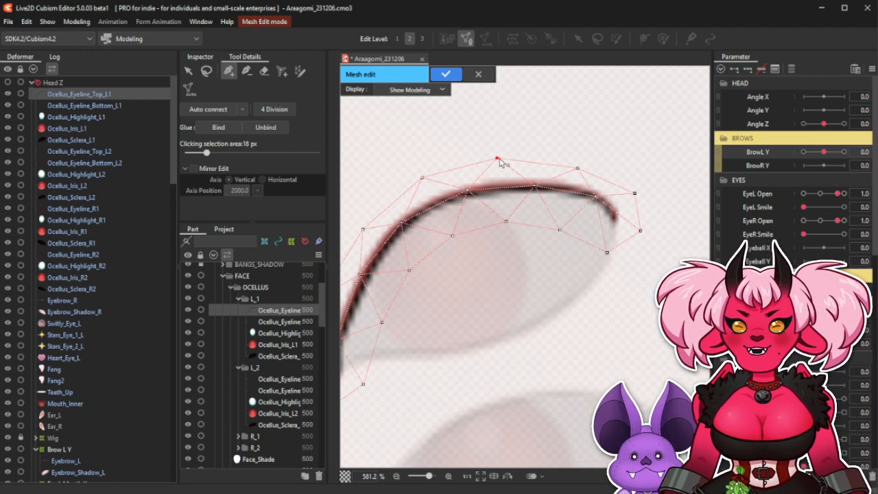
pyautogui.moveTo(581, 171); pyautogui.dragTo(578, 166)
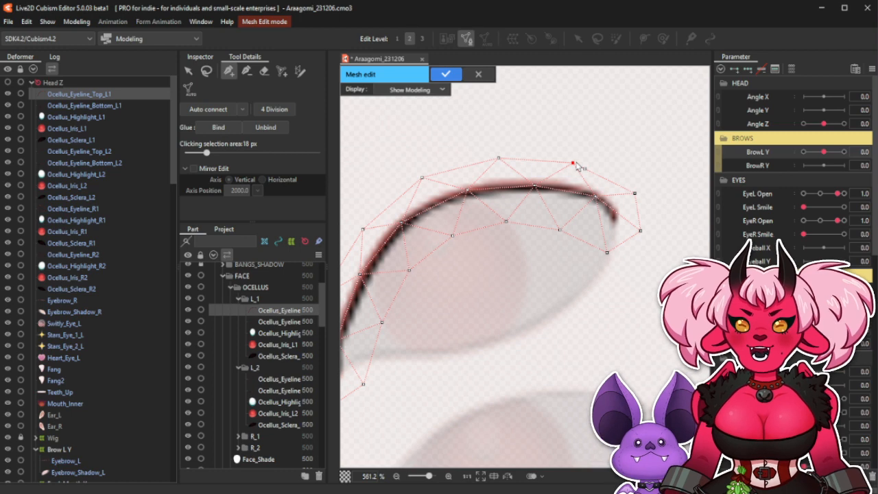
pyautogui.scroll(-2, 576, 164)
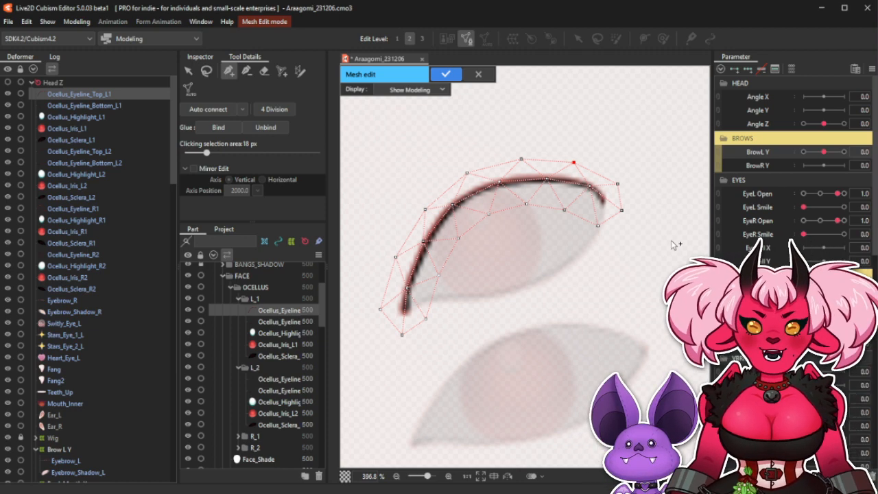
pyautogui.scroll(1, 588, 147)
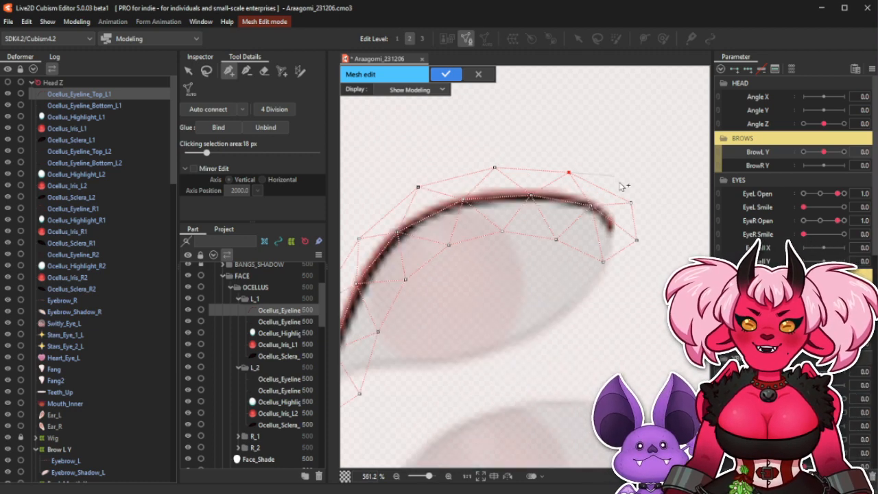
pyautogui.scroll(1, 621, 185)
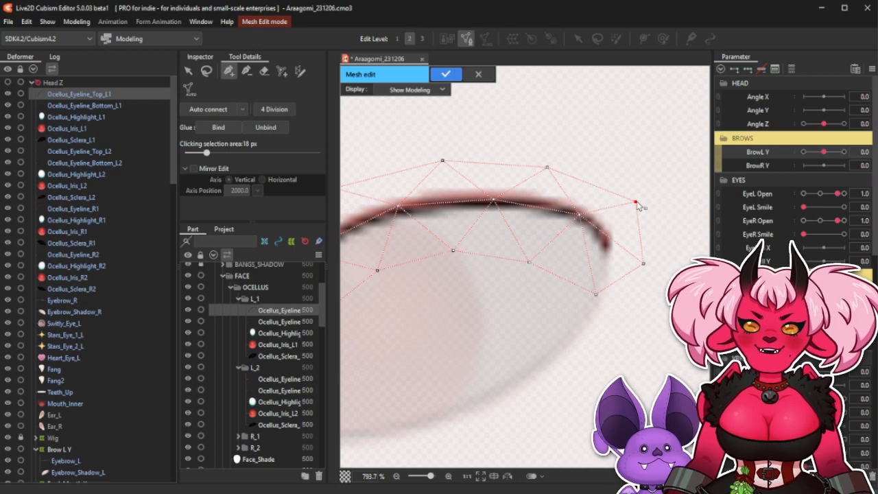
pyautogui.scroll(-3, 638, 206)
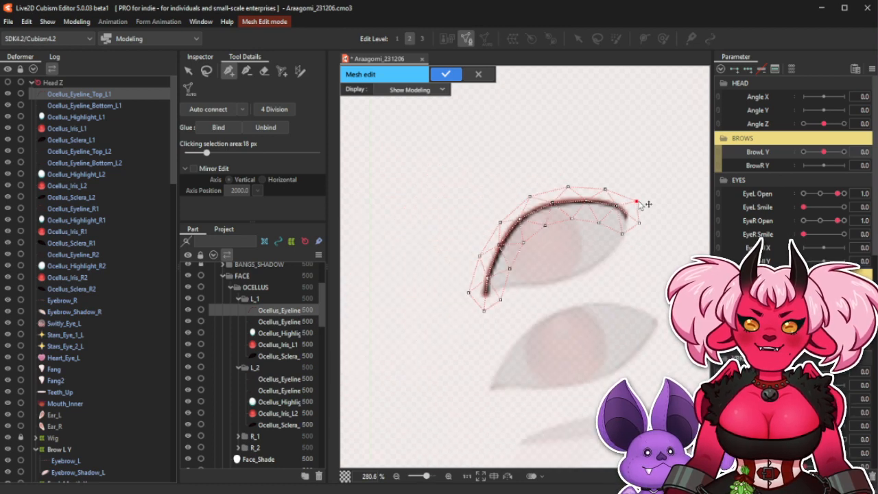
pyautogui.scroll(3, 639, 204)
pyautogui.moveTo(635, 209); pyautogui.dragTo(634, 205)
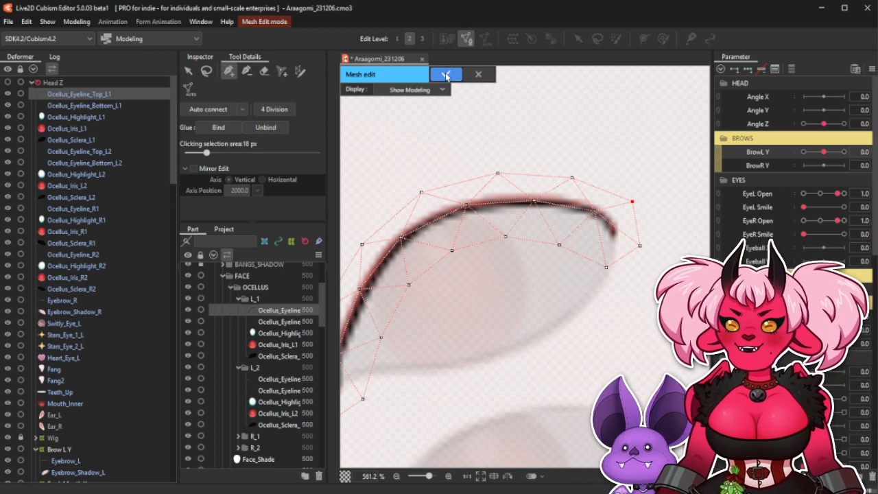
# Subdivide the Ocellus_Eyeline_Top_L1 mesh into finer triangles and apply the mesh edit.
pyautogui.click(446, 75)
pyautogui.scroll(-2, 555, 153)
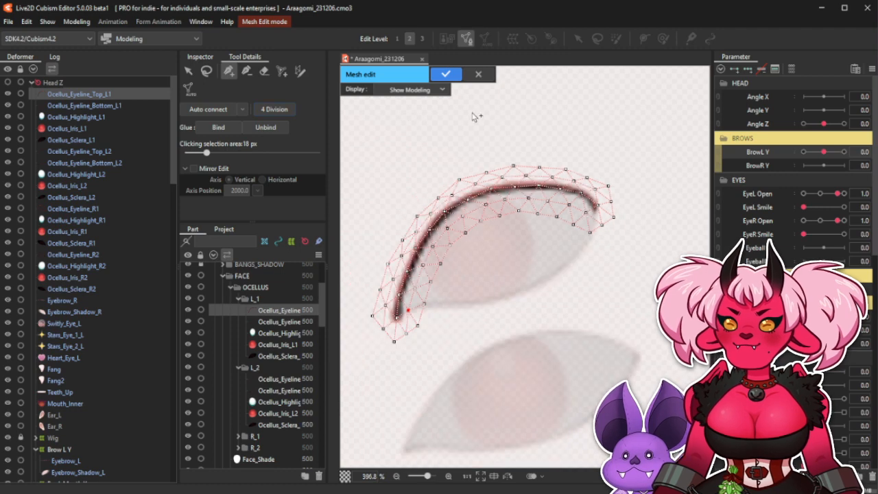
pyautogui.click(446, 73)
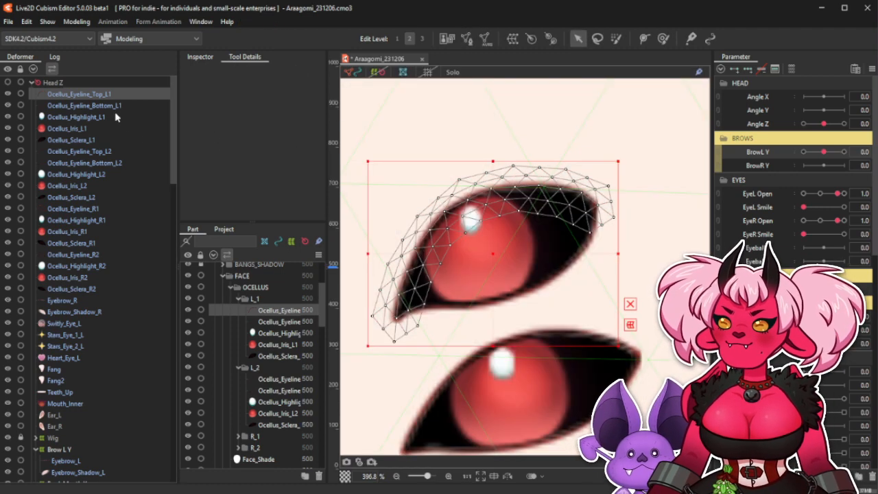
# Start editing the mesh of Ocellus_Eyeline_Bottom_L1 and nudge its lower-edge vertices slightly outward from the drawn line.
pyautogui.click(122, 106)
pyautogui.click(466, 38)
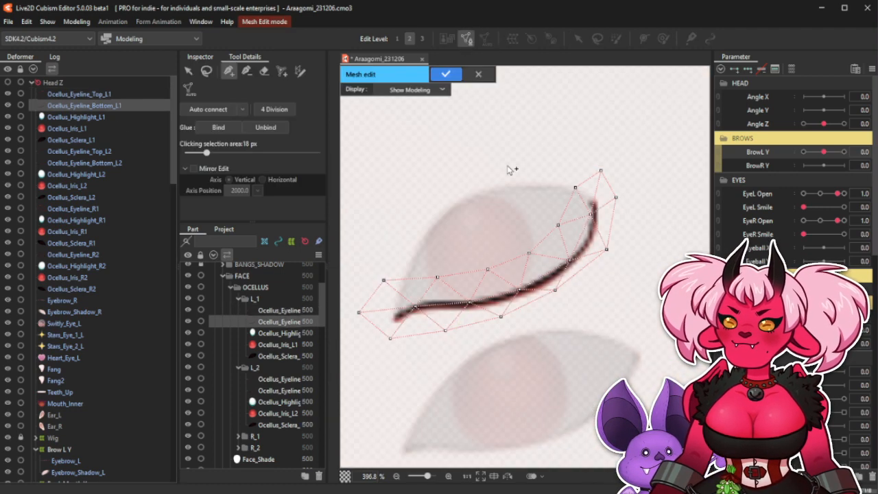
pyautogui.moveTo(555, 290); pyautogui.dragTo(560, 300)
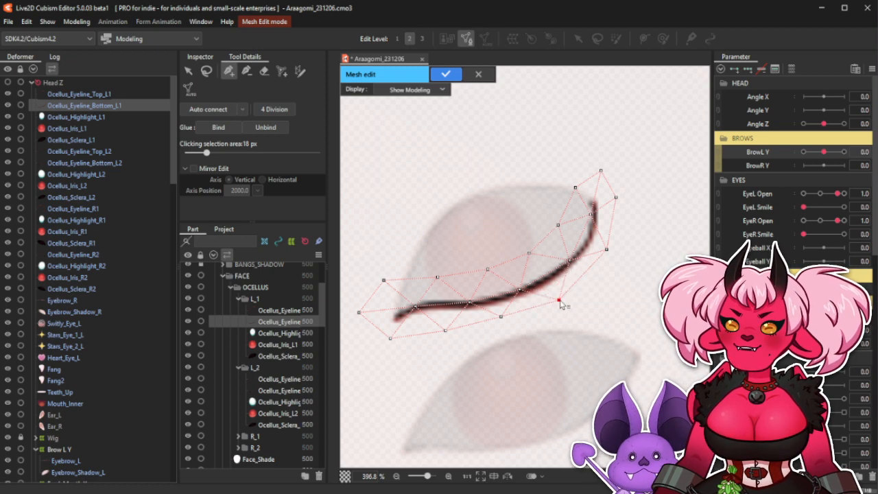
pyautogui.moveTo(609, 251); pyautogui.dragTo(612, 255)
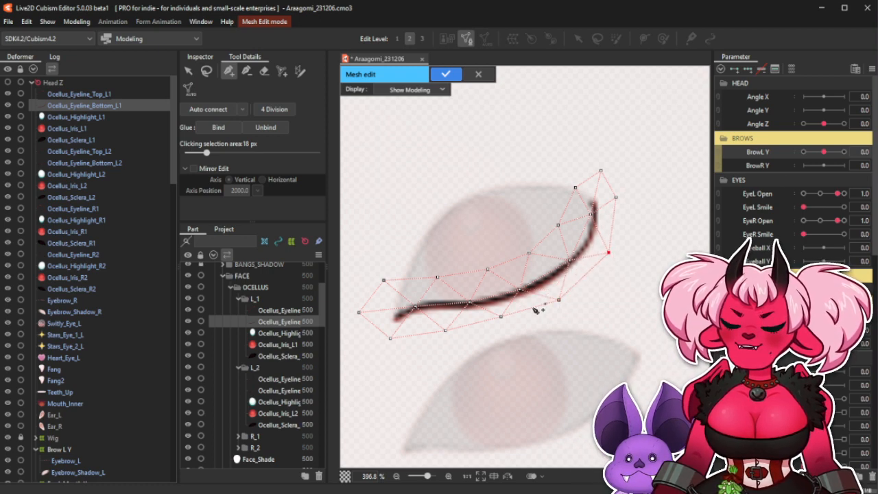
pyautogui.moveTo(501, 317); pyautogui.dragTo(505, 323)
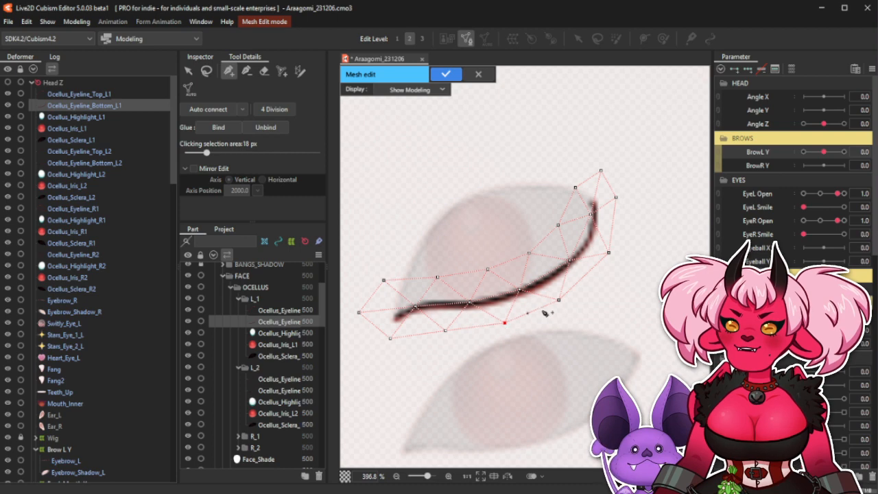
pyautogui.click(561, 301)
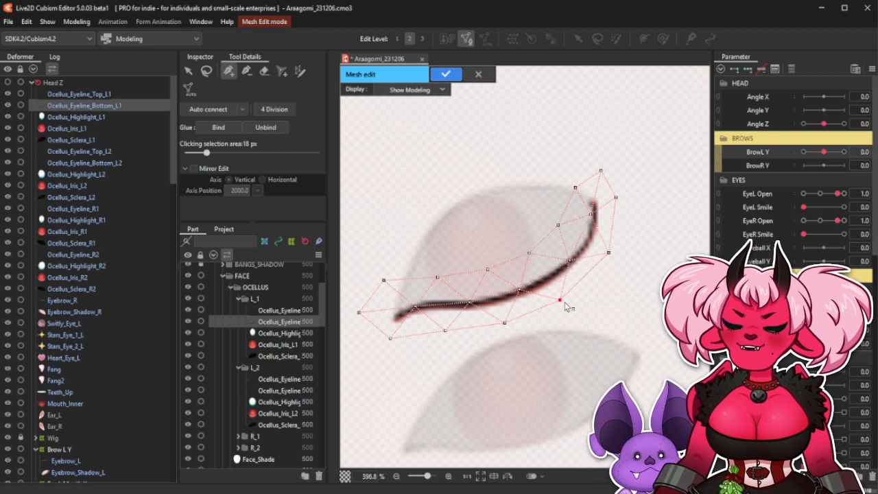
pyautogui.click(612, 252)
pyautogui.moveTo(562, 303); pyautogui.dragTo(563, 301)
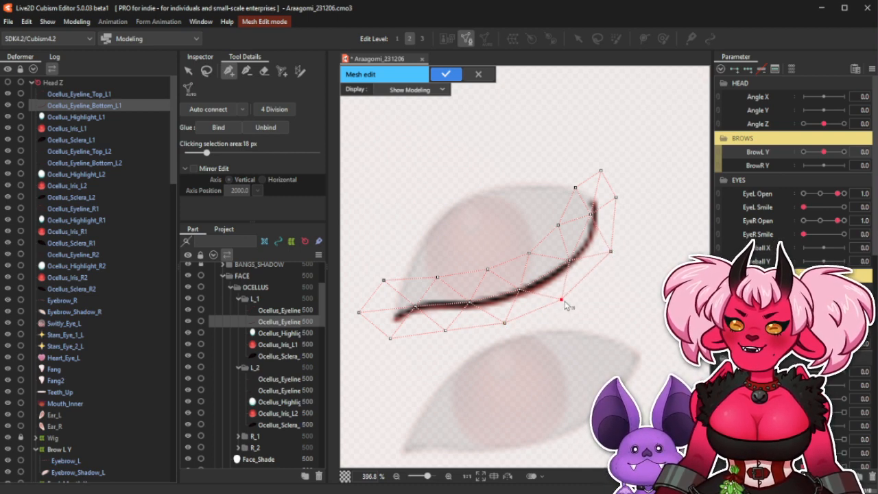
pyautogui.moveTo(505, 324); pyautogui.dragTo(507, 323)
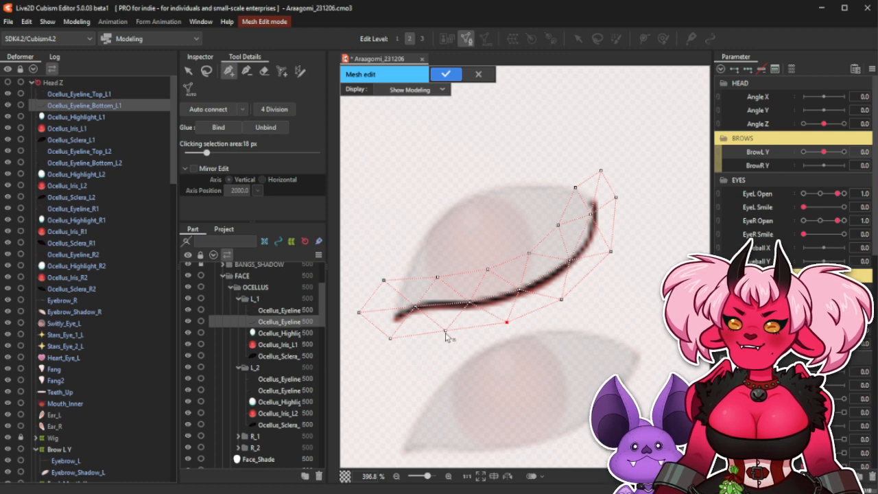
pyautogui.moveTo(445, 332); pyautogui.dragTo(446, 336)
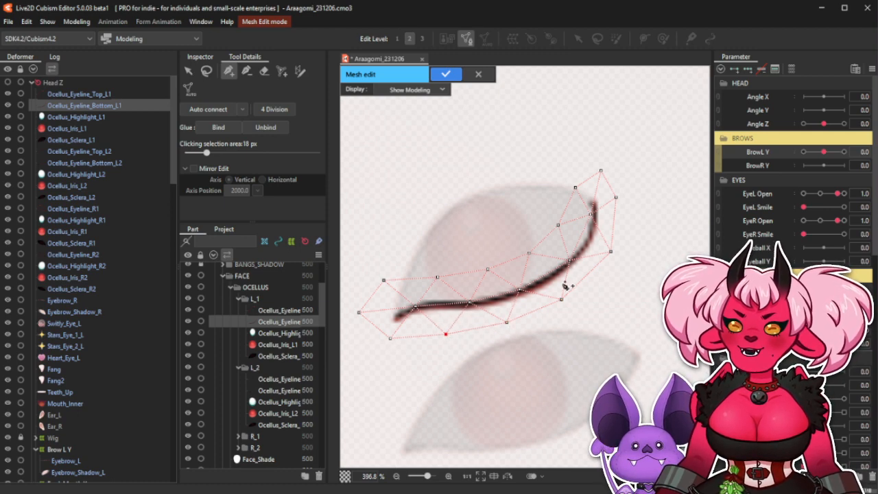
# Align the centre vertex near the outer tip with the line and delete the mesh vertices on both sides of the outer bend.
pyautogui.click(594, 214)
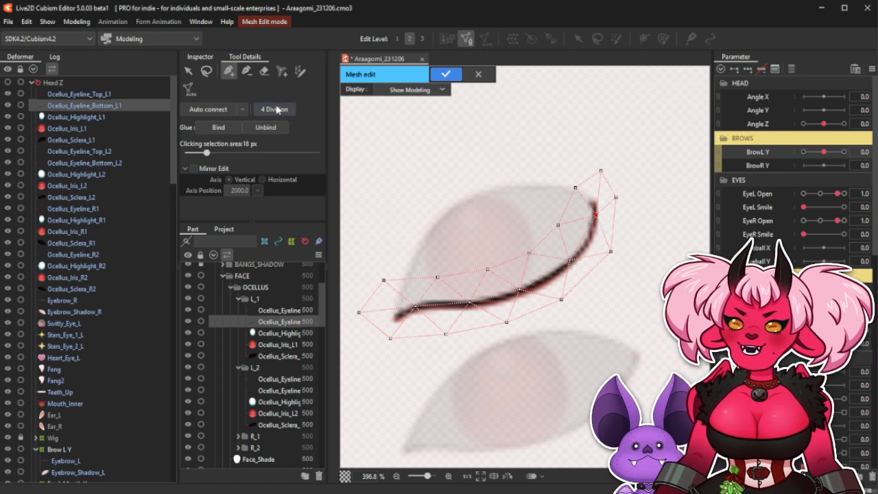
pyautogui.click(247, 71)
pyautogui.click(610, 252)
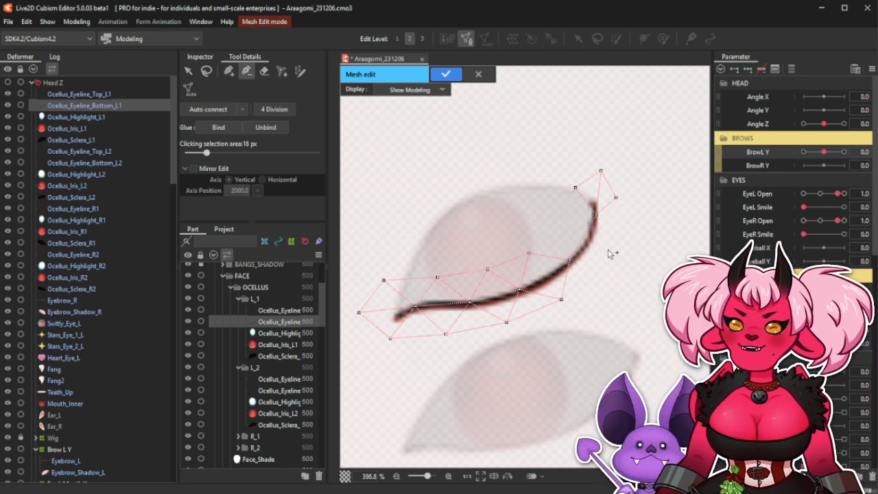
# Reposition the centre vertex at the bend and add two outer-edge vertices linking the lower edge to the tip of the Ocellus_Eyeline_Bottom_L1 mesh.
pyautogui.click(229, 72)
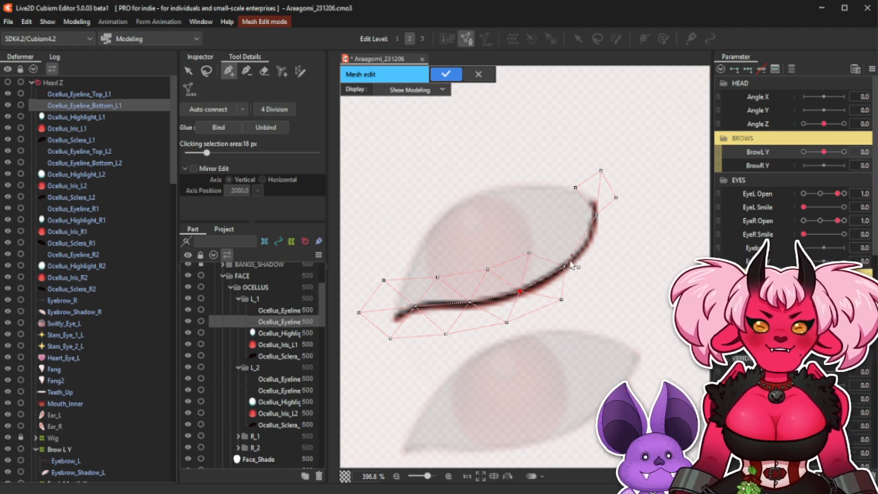
pyautogui.click(572, 301)
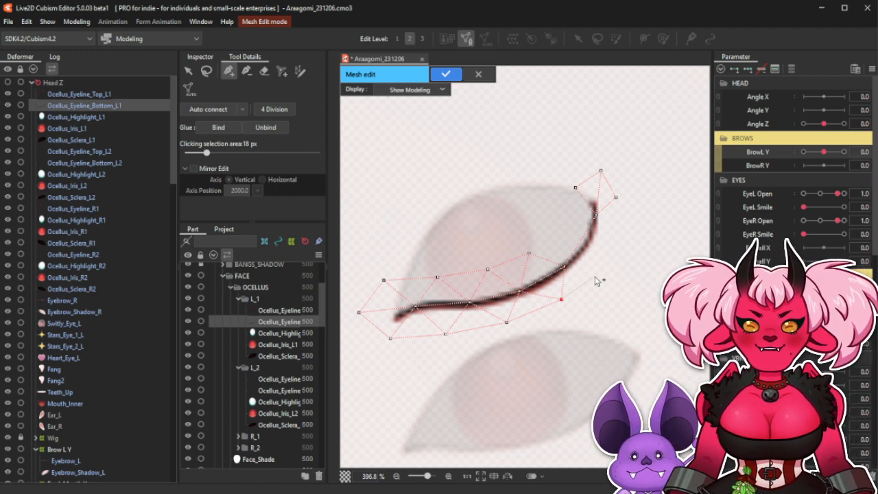
pyautogui.click(597, 275)
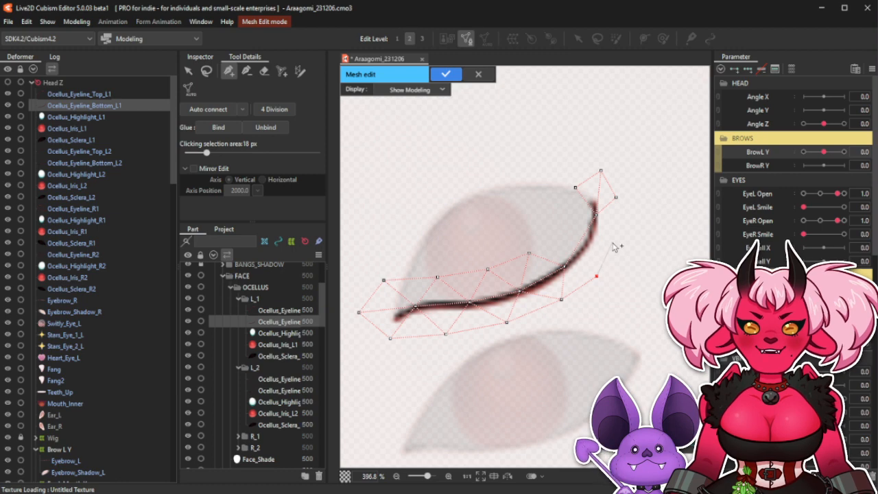
pyautogui.click(612, 242)
pyautogui.click(616, 197)
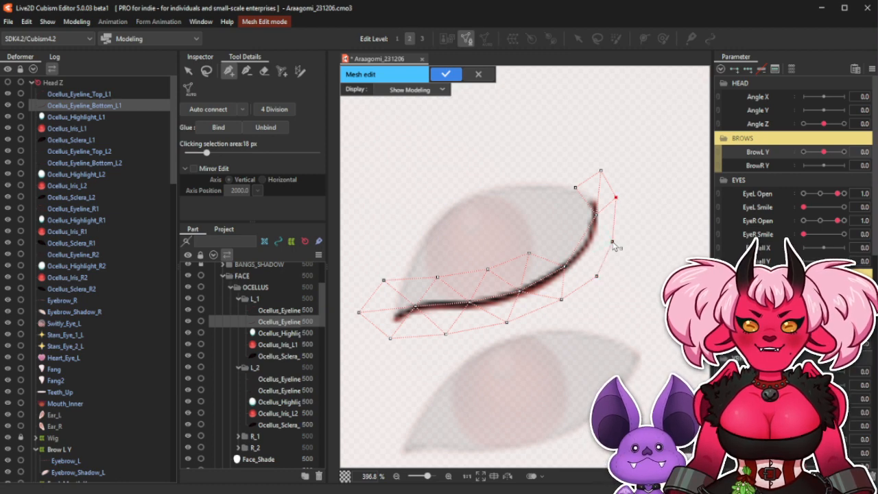
# Adjust the new outer-edge vertices and the one beside the tip to even their spacing around the bend.
pyautogui.click(597, 279)
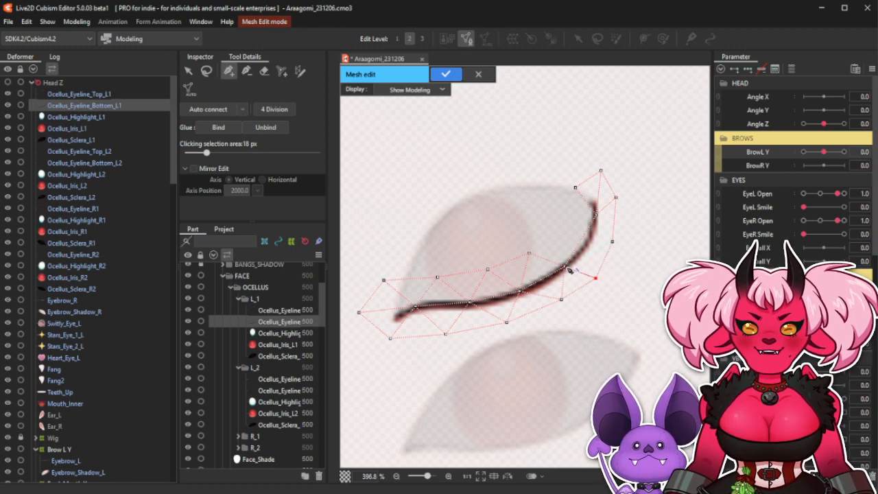
pyautogui.click(612, 244)
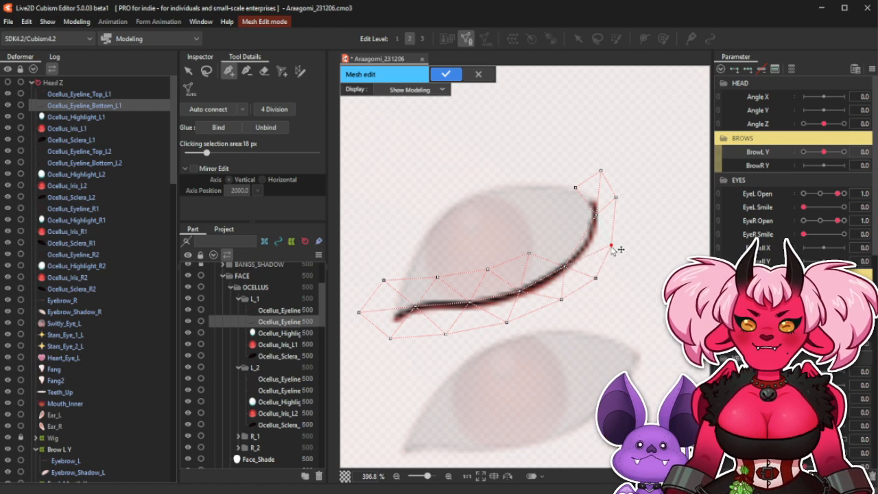
pyautogui.moveTo(616, 197); pyautogui.dragTo(618, 205)
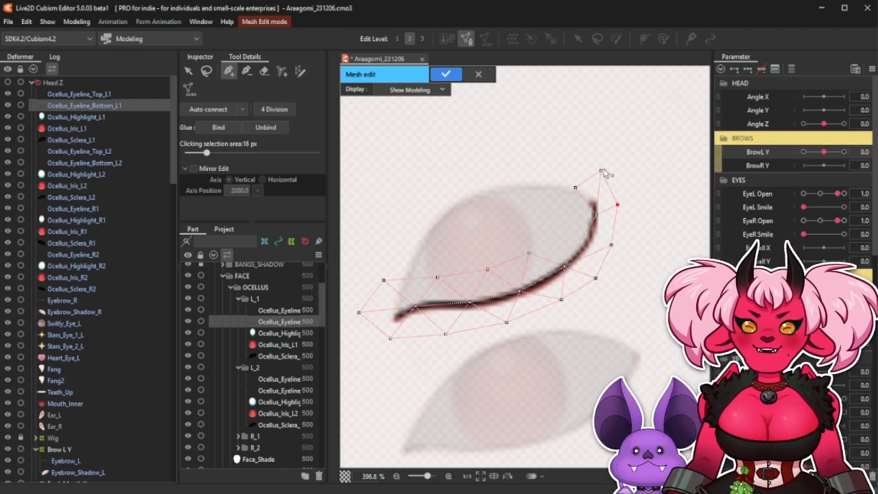
pyautogui.click(610, 245)
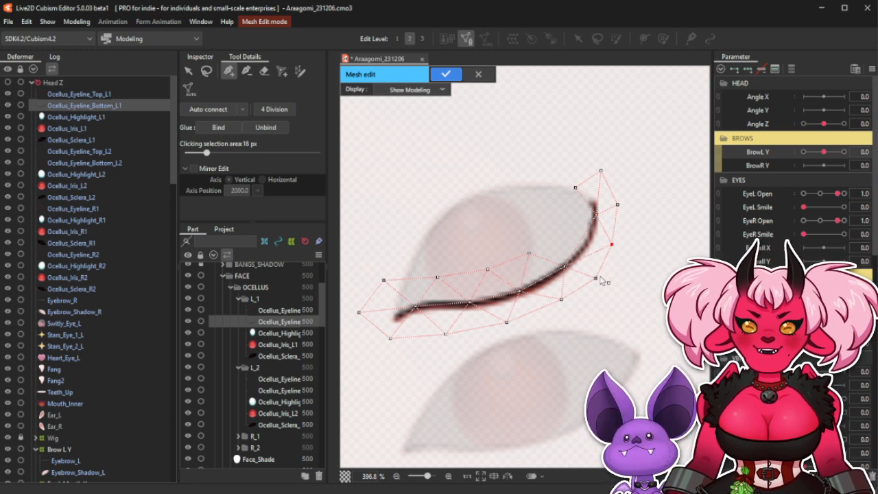
pyautogui.moveTo(596, 278); pyautogui.dragTo(597, 274)
pyautogui.click(612, 244)
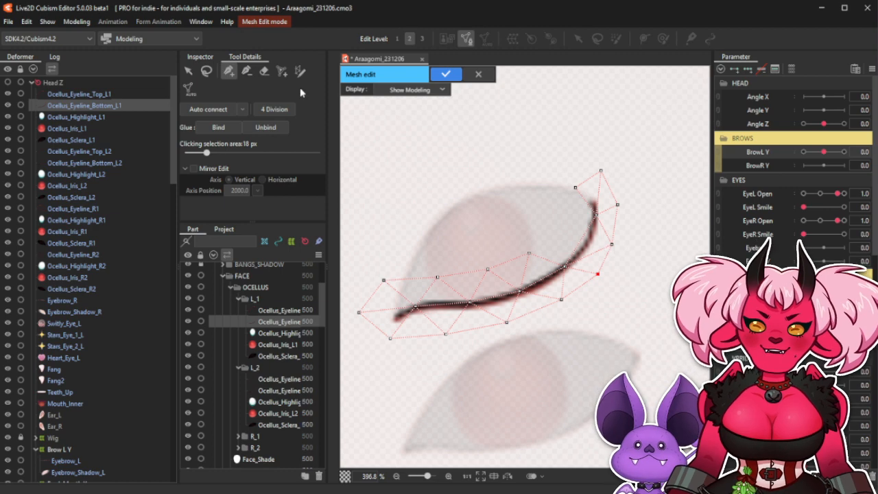
# Add a centre-line vertex on the outer bend, connecting it up to the tip and across to the outer edge.
pyautogui.click(246, 70)
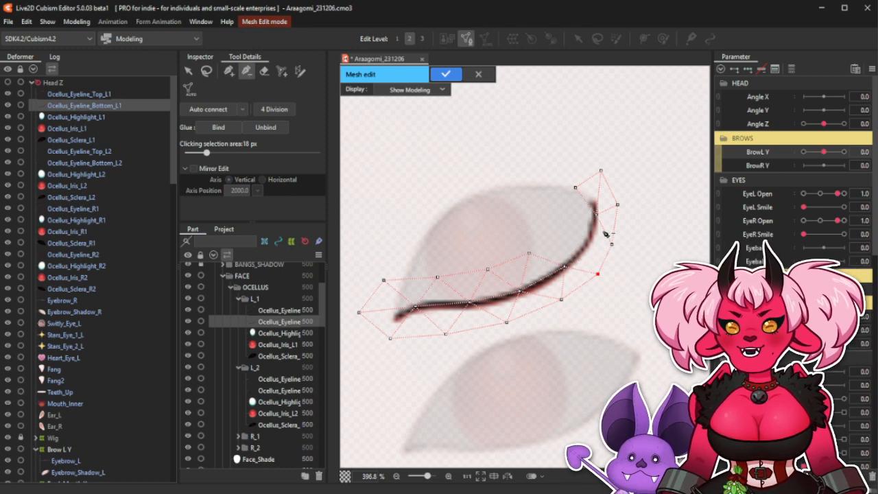
pyautogui.click(229, 71)
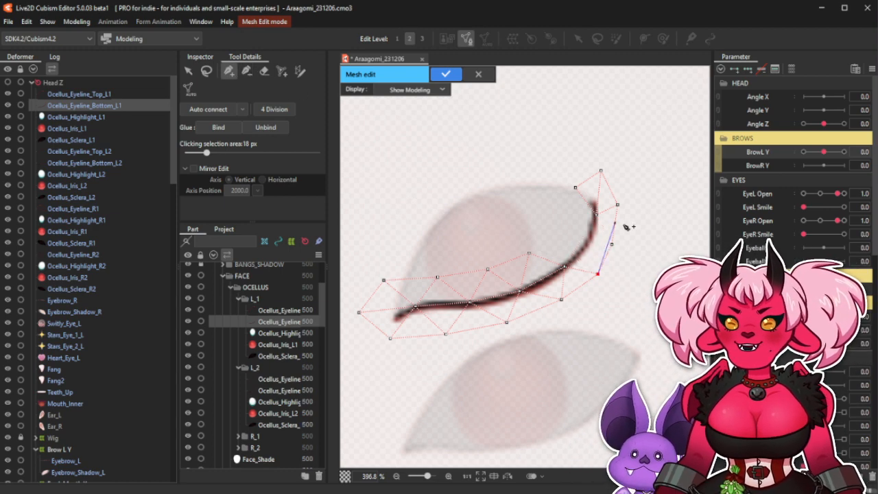
pyautogui.click(564, 267)
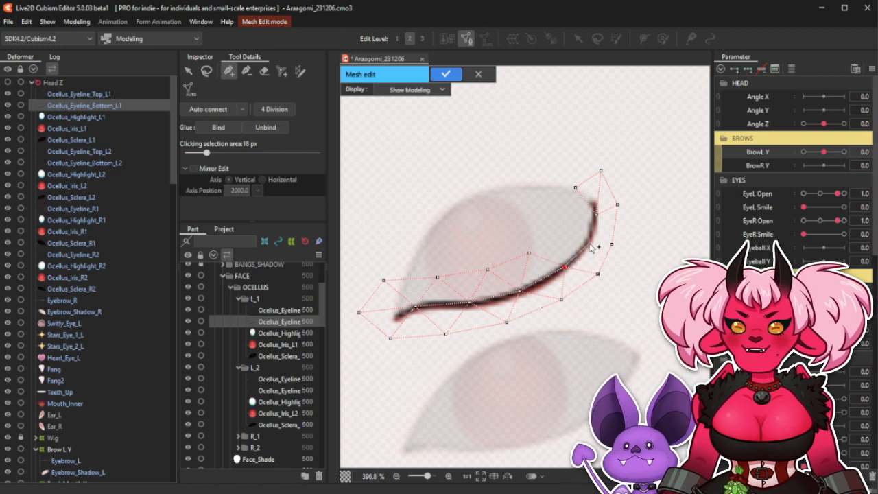
pyautogui.click(595, 214)
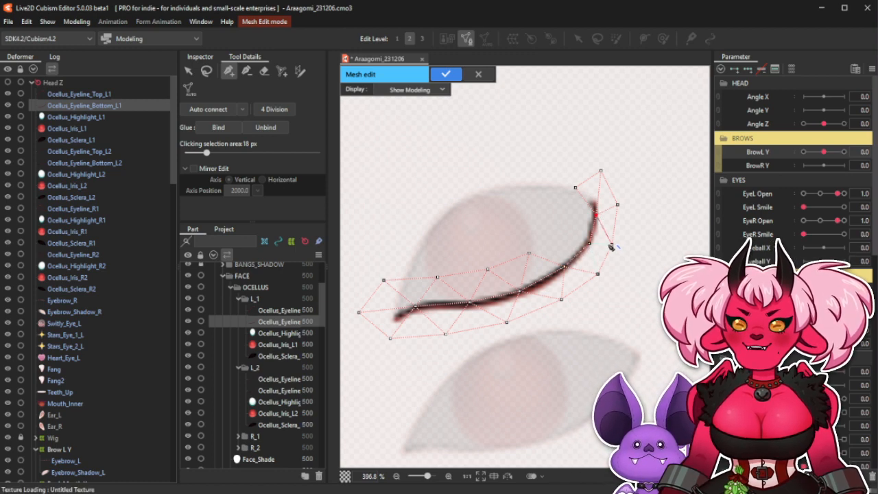
pyautogui.click(615, 236)
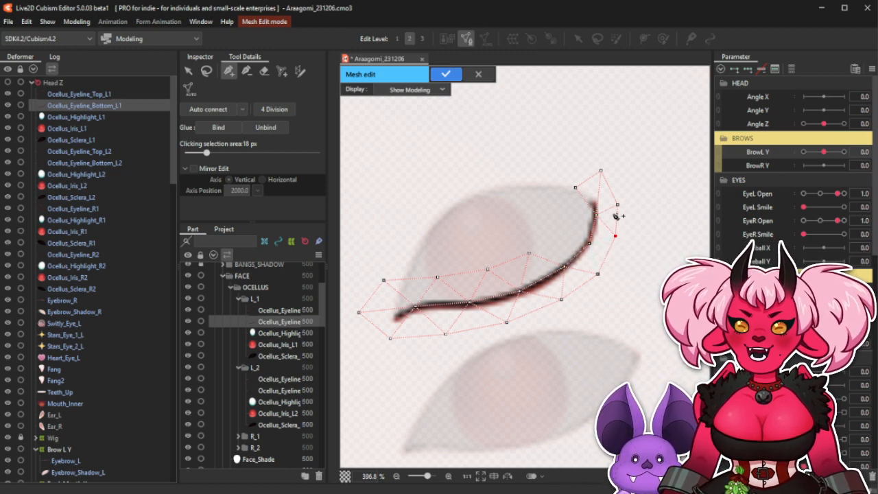
# Nudge the outer-edge vertices beside the tip and below the bend to follow the curve of the bottom eyeline.
pyautogui.moveTo(617, 205); pyautogui.dragTo(619, 197)
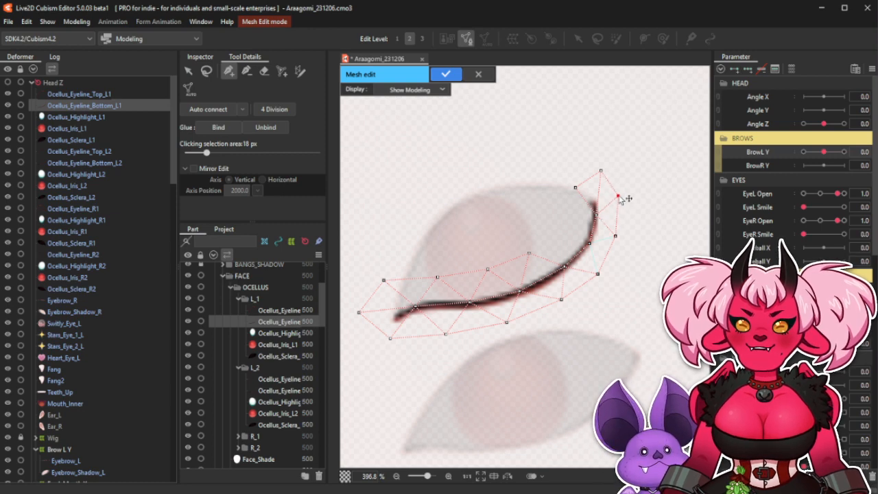
pyautogui.moveTo(598, 274); pyautogui.dragTo(601, 272)
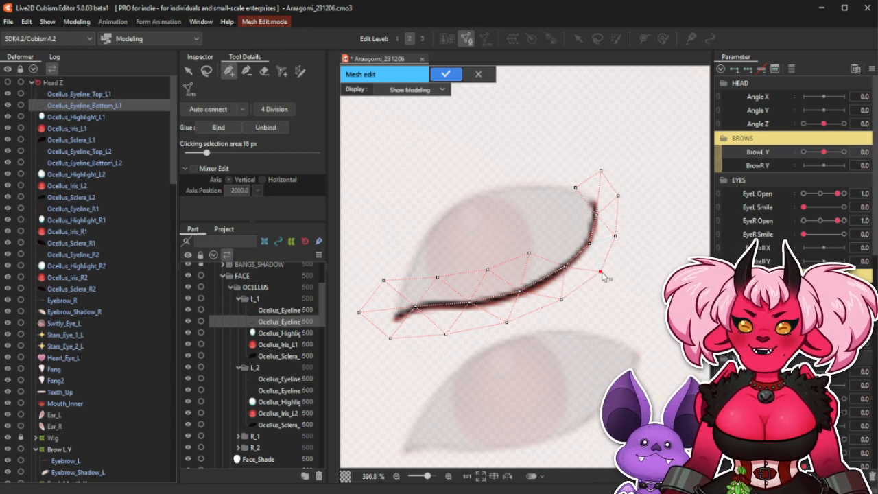
pyautogui.click(616, 236)
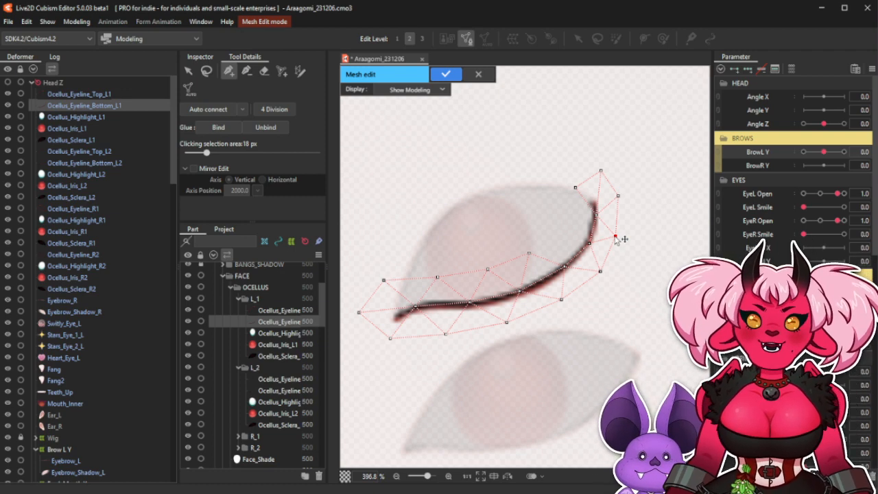
# Add two inner-edge vertices along the outer bend, adjust them to follow the line, and auto-connect the mesh.
pyautogui.click(595, 215)
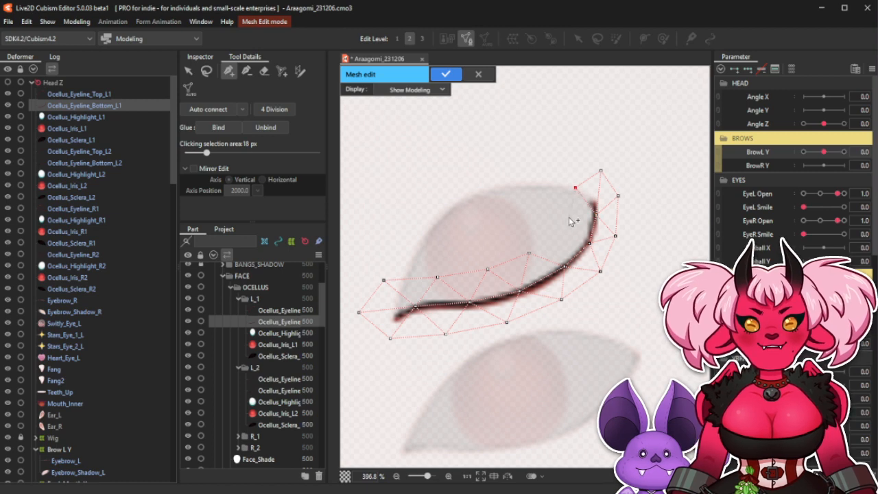
pyautogui.click(569, 217)
pyautogui.click(554, 236)
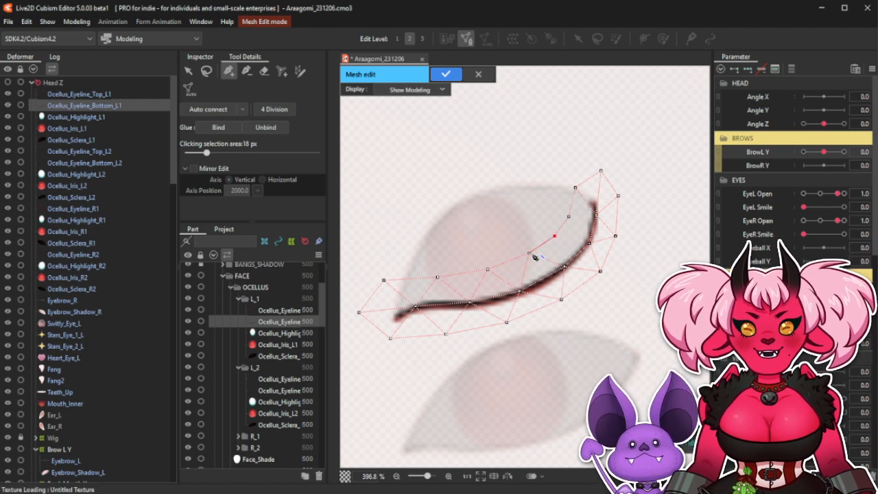
pyautogui.click(525, 256)
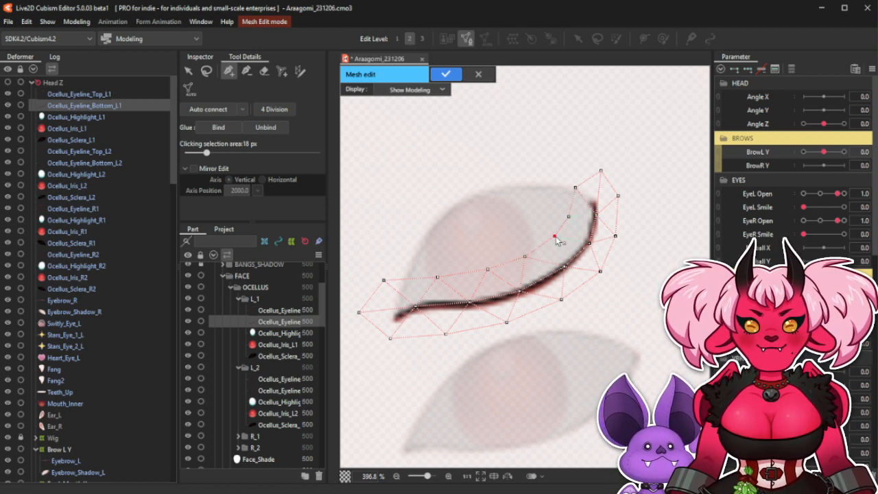
pyautogui.click(572, 216)
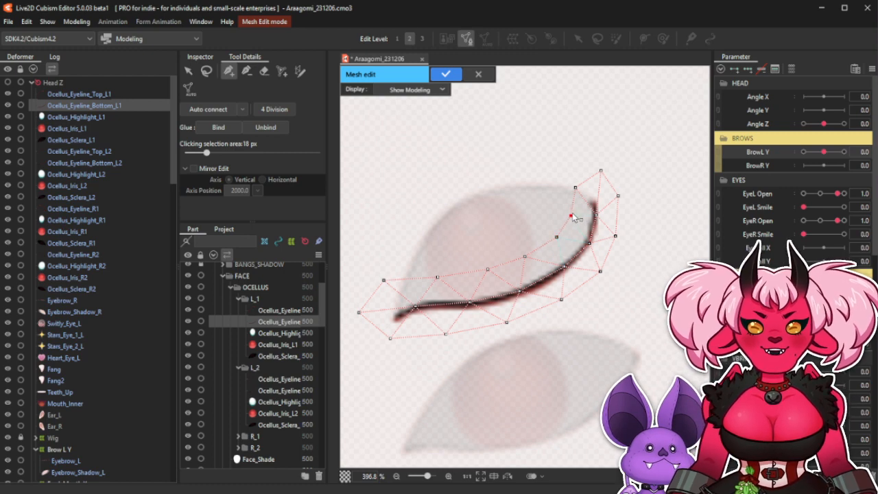
pyautogui.click(596, 215)
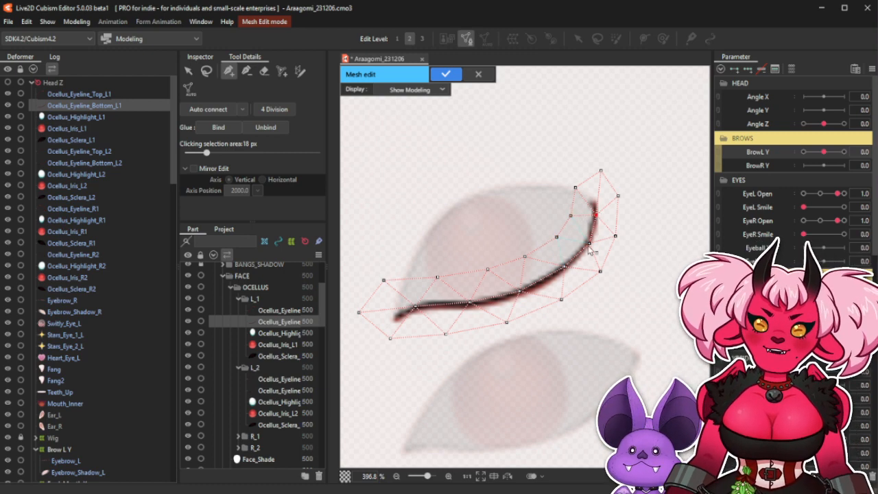
pyautogui.click(223, 110)
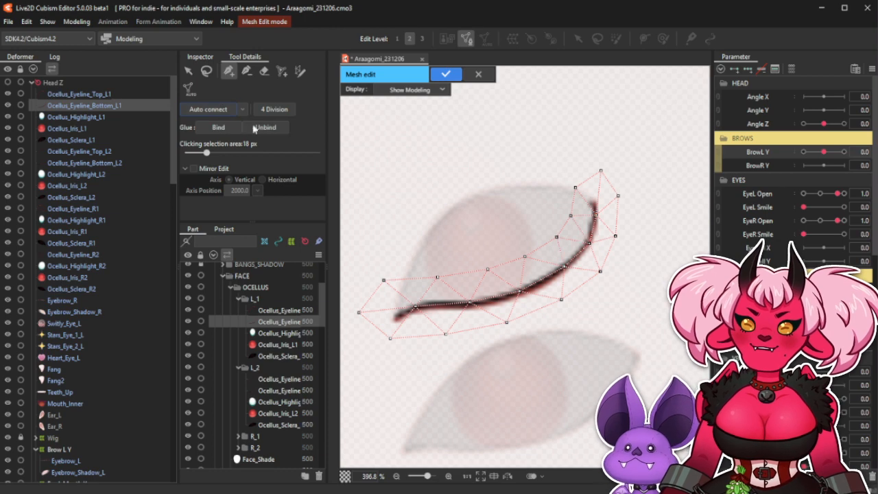
# Reposition the vertices around the tip and along the outer edge of the bend for more even triangles.
pyautogui.moveTo(603, 173); pyautogui.dragTo(616, 191)
pyautogui.moveTo(615, 236); pyautogui.dragTo(617, 229)
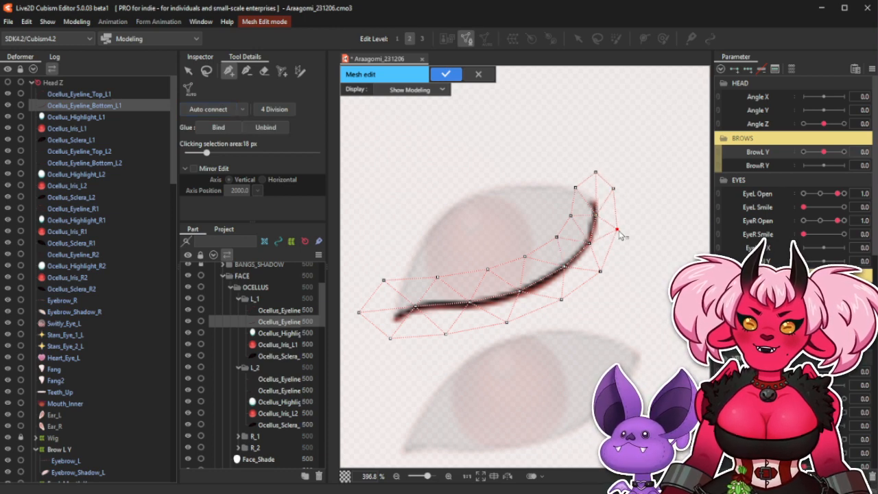
pyautogui.moveTo(600, 271); pyautogui.dragTo(603, 270)
pyautogui.moveTo(561, 299); pyautogui.dragTo(564, 300)
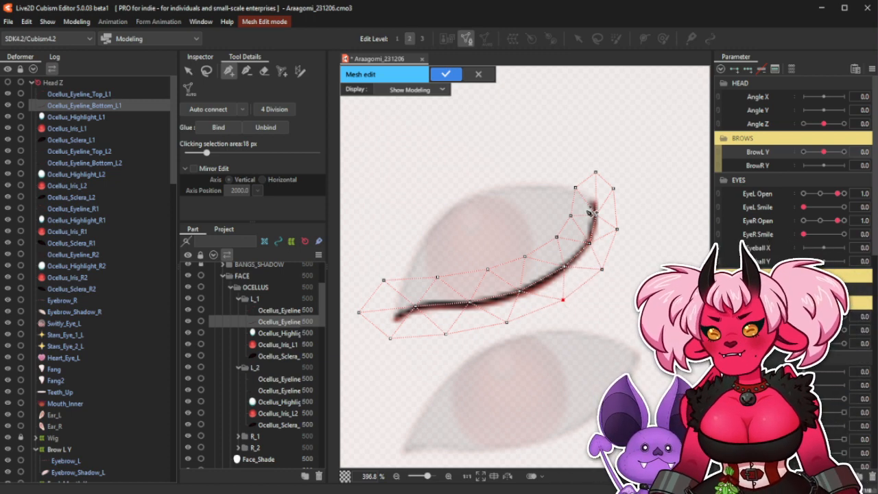
# Nudge the tip, inner-edge and centre-line vertices along the outer bend of Ocellus_Eyeline_Bottom_L1 to even out the triangles.
pyautogui.moveTo(573, 217); pyautogui.dragTo(575, 217)
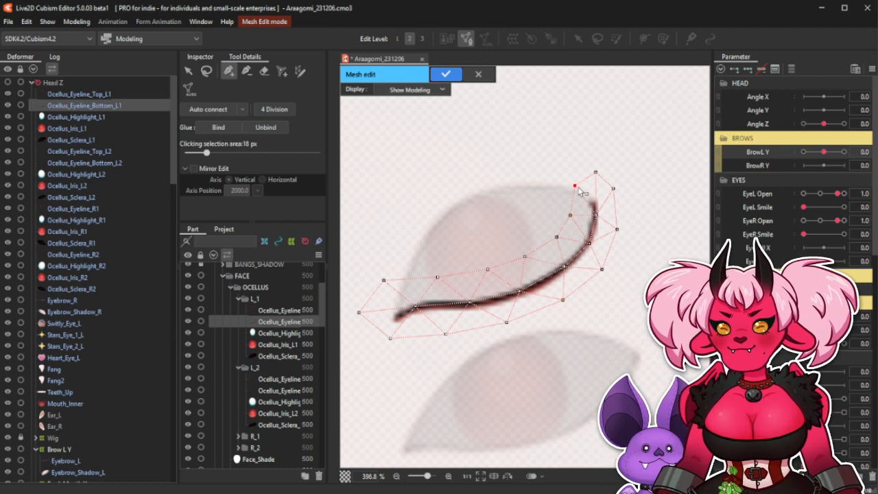
pyautogui.click(576, 186)
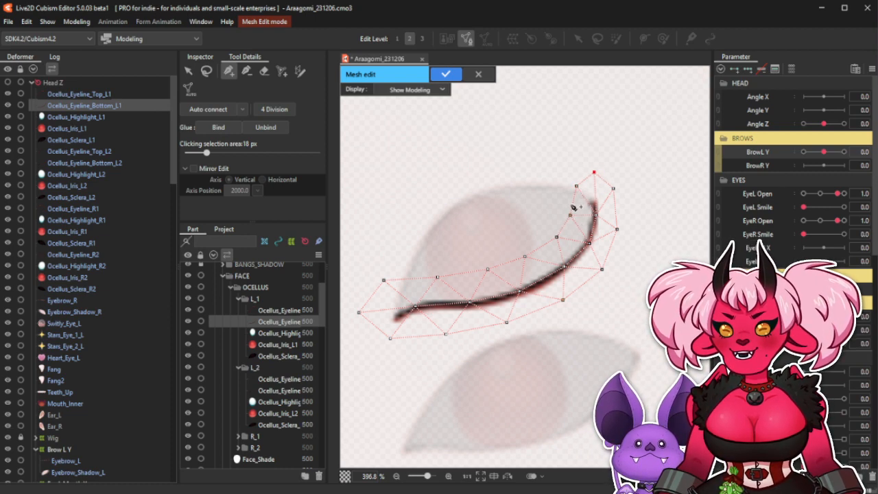
pyautogui.click(574, 218)
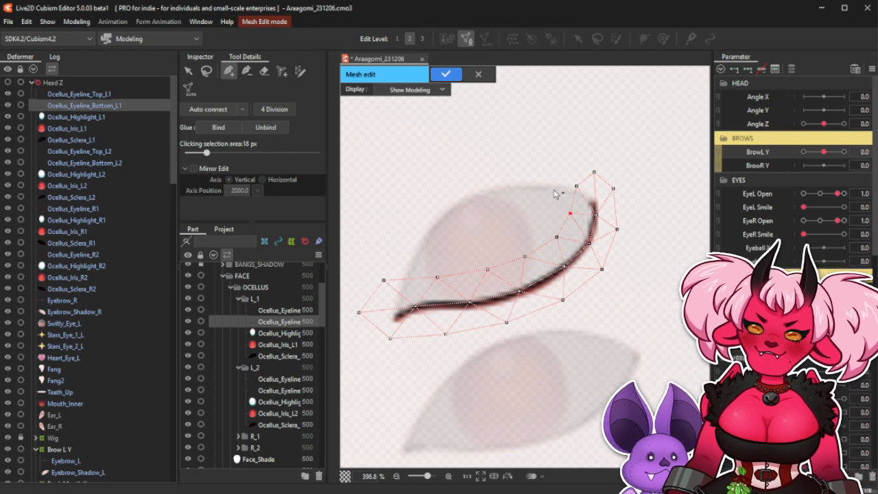
pyautogui.click(615, 191)
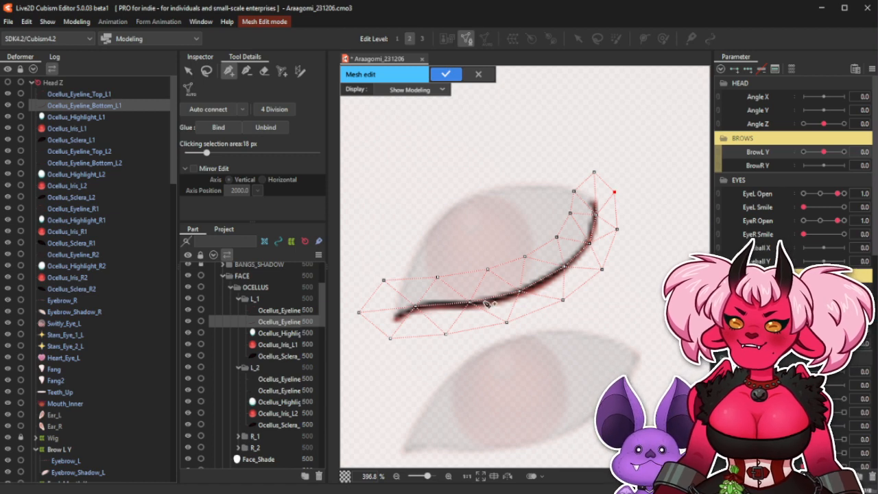
pyautogui.click(556, 239)
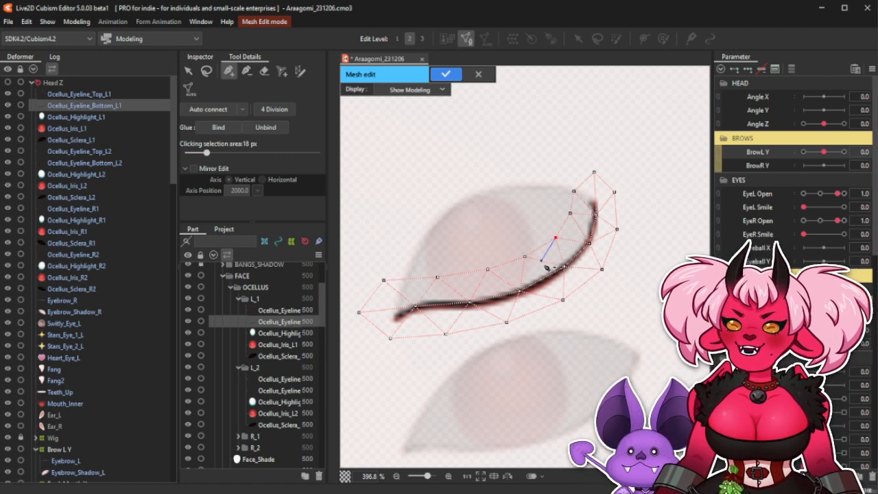
pyautogui.click(563, 270)
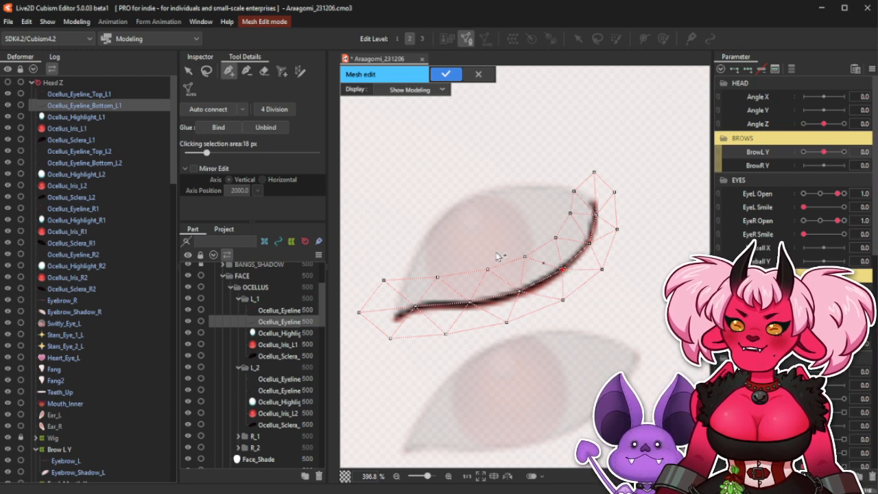
# Subdivide the Ocellus_Eyeline_Bottom_L1 mesh with 4 Division and apply the mesh edit.
pyautogui.click(276, 110)
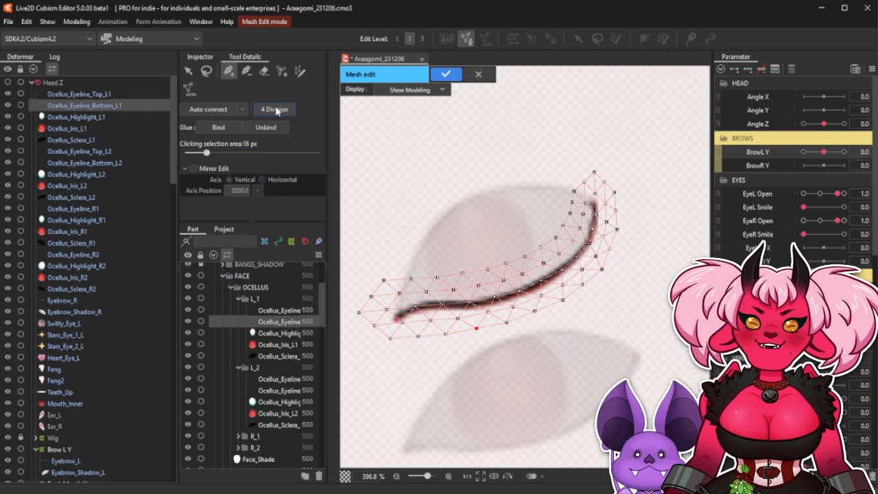
pyautogui.click(210, 71)
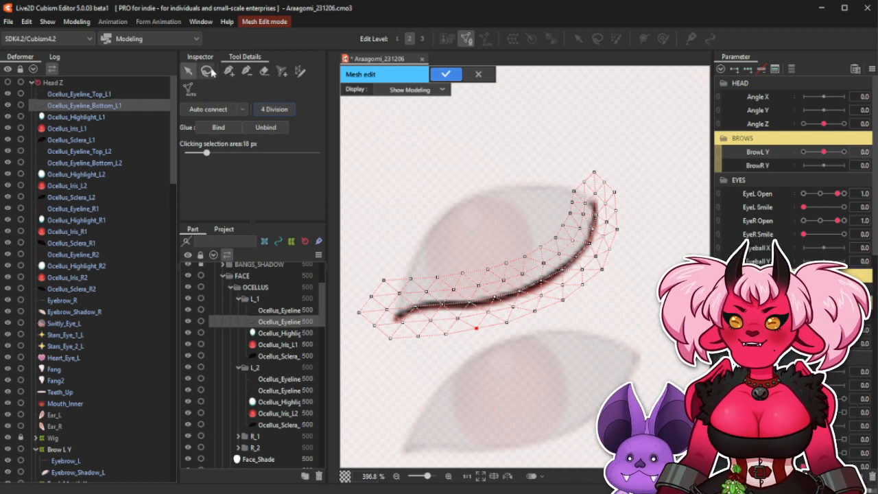
pyautogui.click(446, 74)
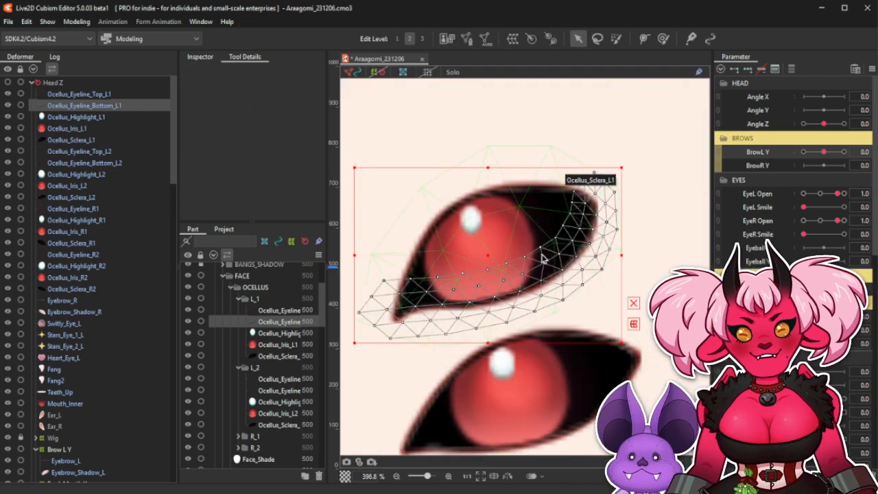
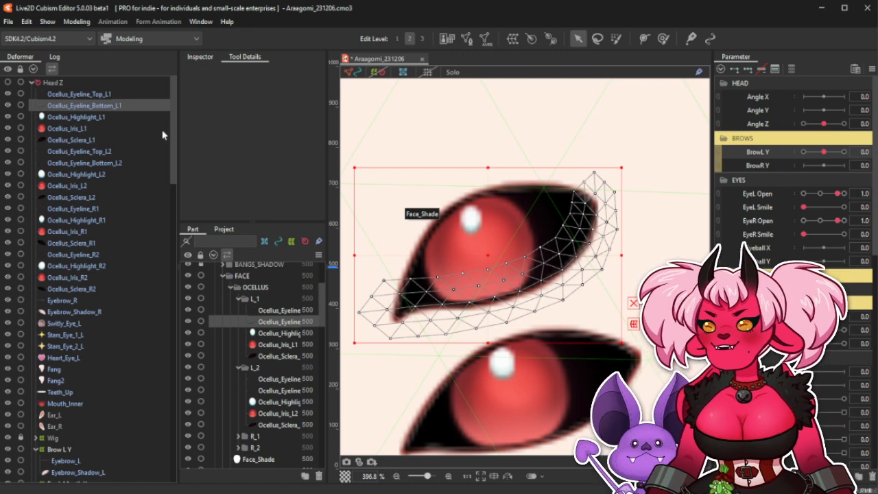
# Edit the mesh of Ocellus_Eyeline_Top_L2 and reposition the vertices around its outer tip and inner edge to fit the line.
pyautogui.click(154, 97)
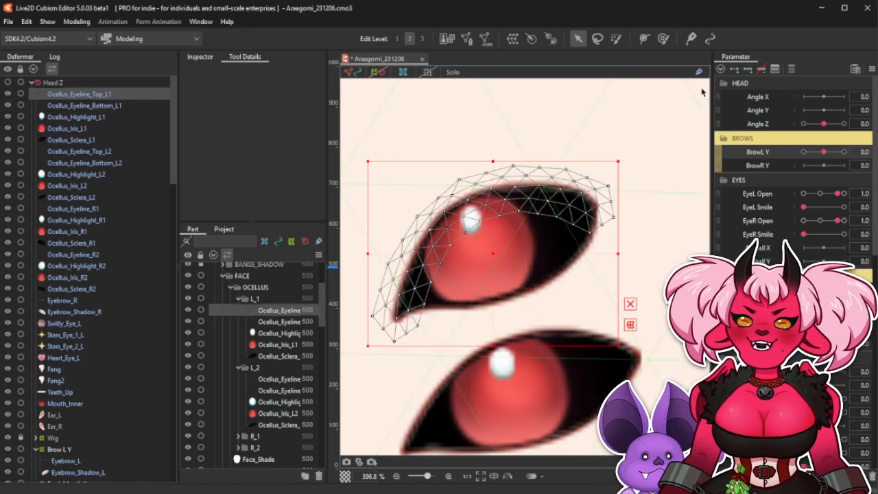
pyautogui.scroll(-3, 570, 220)
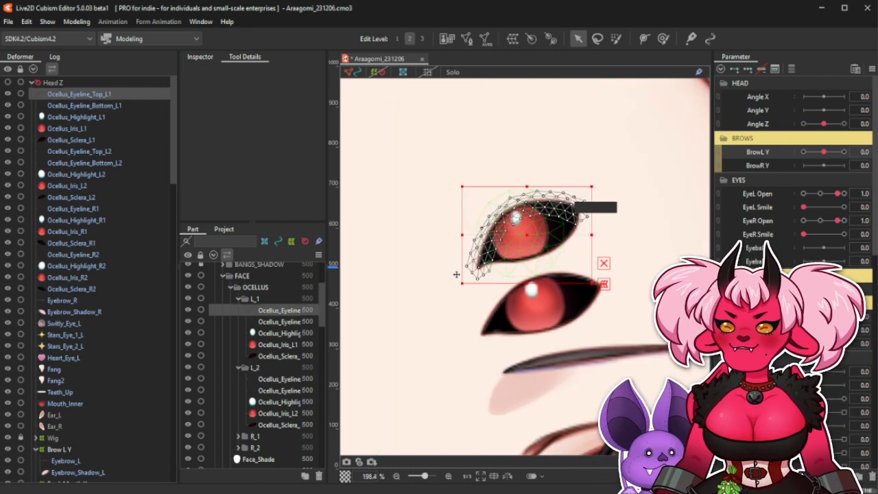
pyautogui.scroll(1, 570, 220)
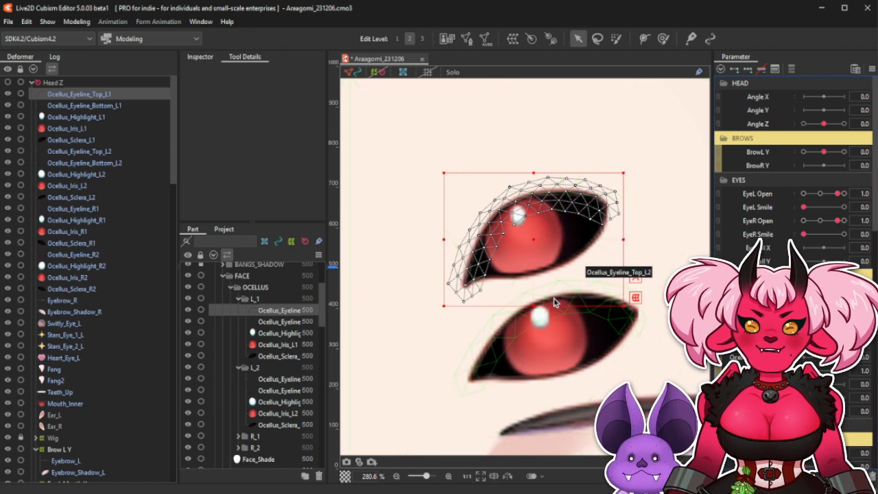
pyautogui.click(467, 322)
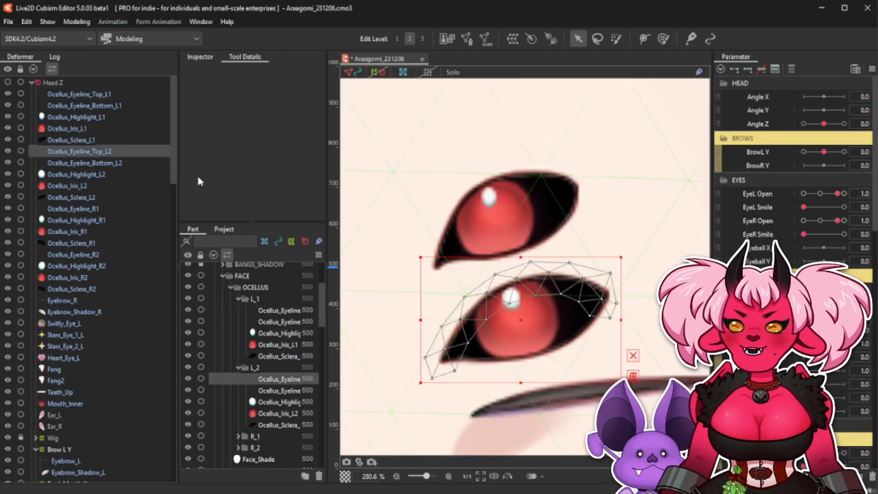
pyautogui.click(466, 39)
pyautogui.scroll(2, 584, 274)
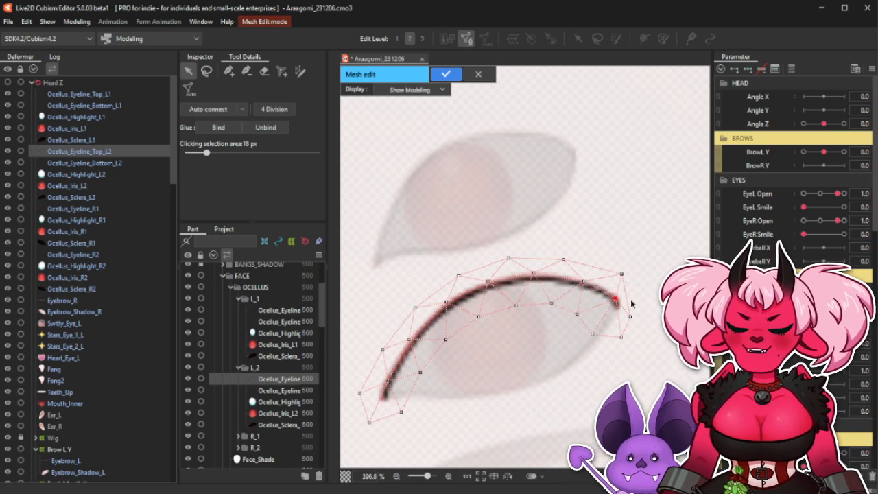
pyautogui.moveTo(630, 317); pyautogui.dragTo(644, 301)
pyautogui.moveTo(621, 337); pyautogui.dragTo(584, 310)
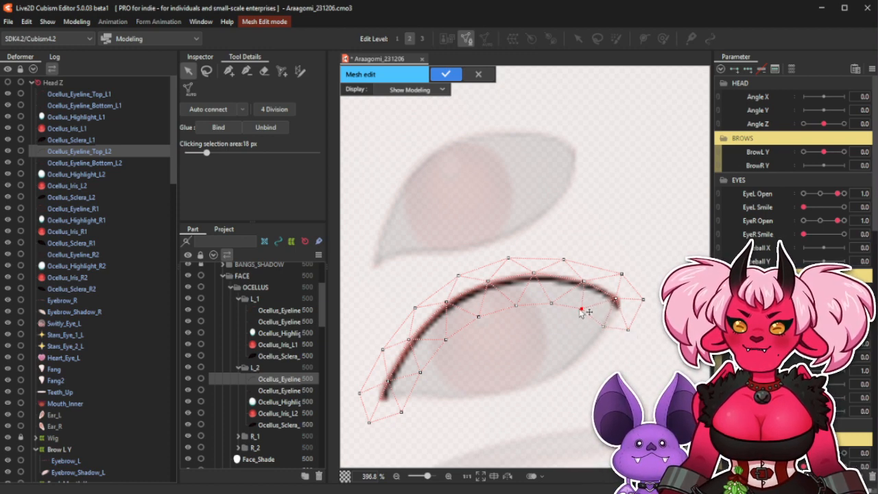
# Shift the centre-line vertex near the outer tip inward and remove the adjoining edges and inner-edge vertex between the arch and tip.
pyautogui.click(534, 275)
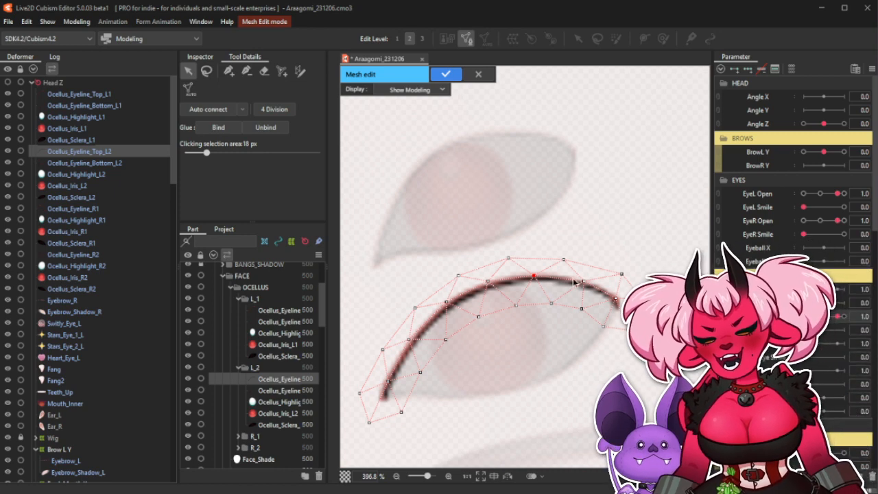
pyautogui.click(229, 71)
pyautogui.moveTo(586, 282); pyautogui.dragTo(573, 282)
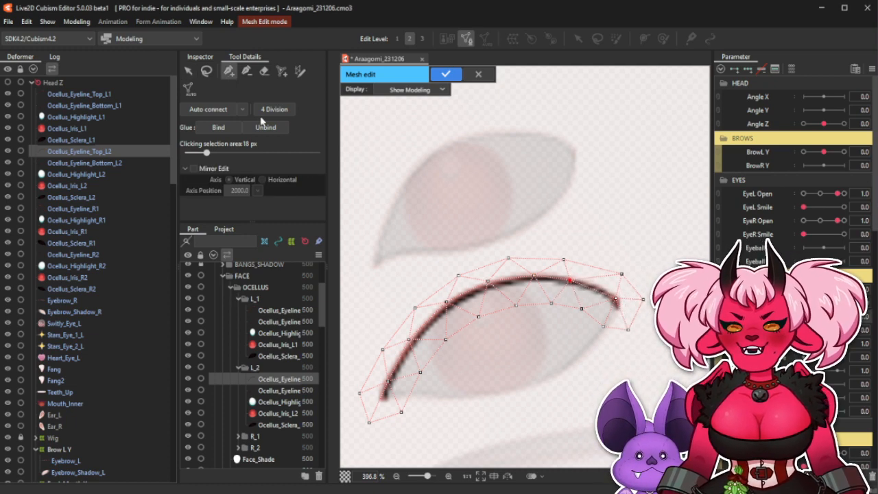
pyautogui.click(247, 72)
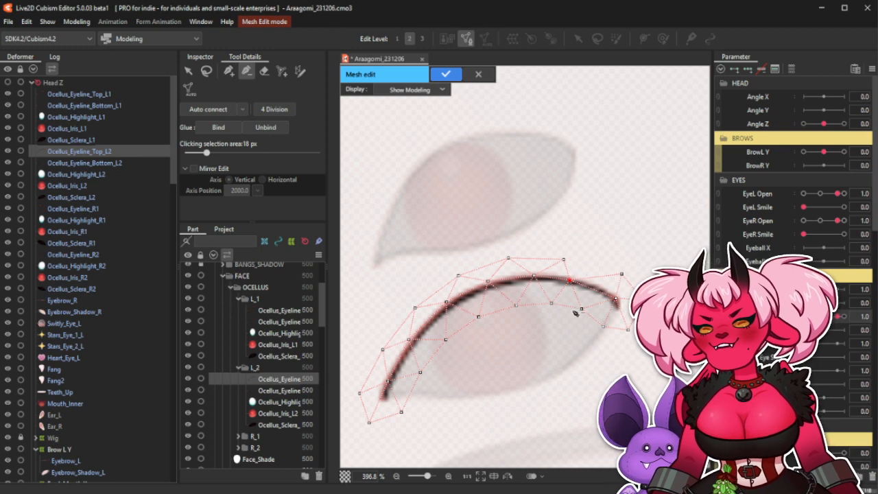
pyautogui.click(597, 282)
pyautogui.click(587, 307)
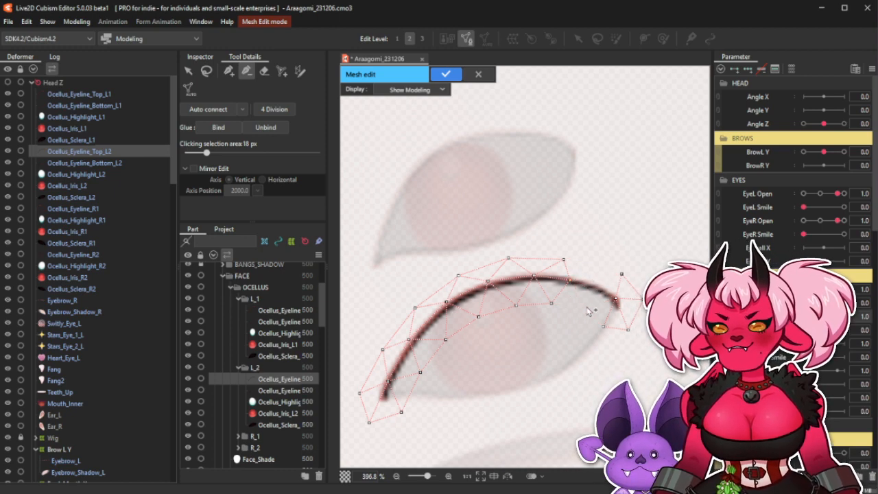
# Reconnect the centre line to the outer tip, adding a vertex midway and nudging its neighbours onto the curve.
pyautogui.click(234, 74)
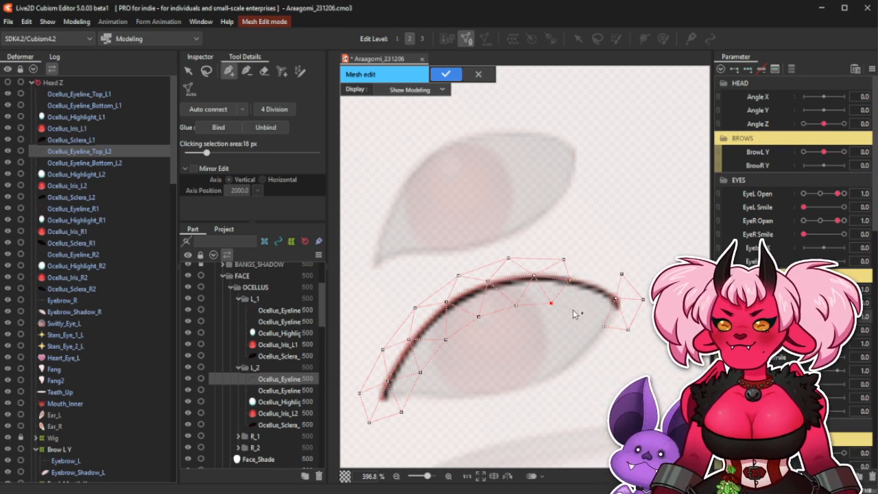
pyautogui.click(570, 280)
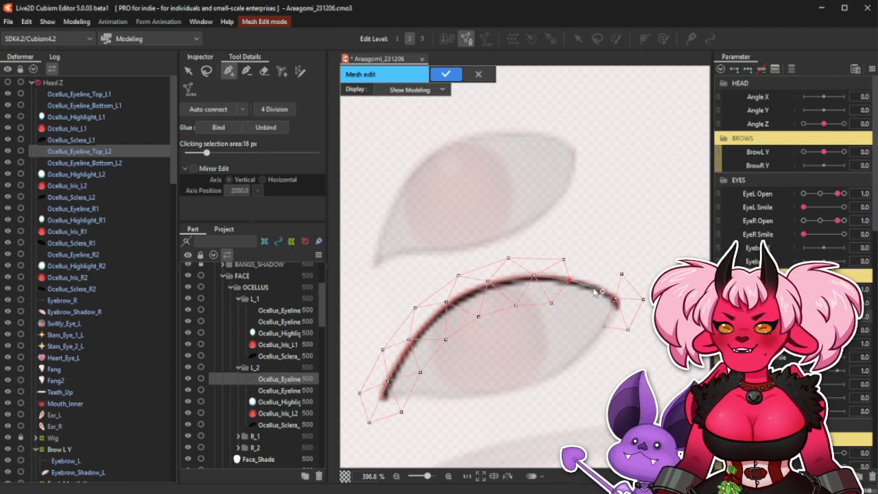
pyautogui.click(615, 299)
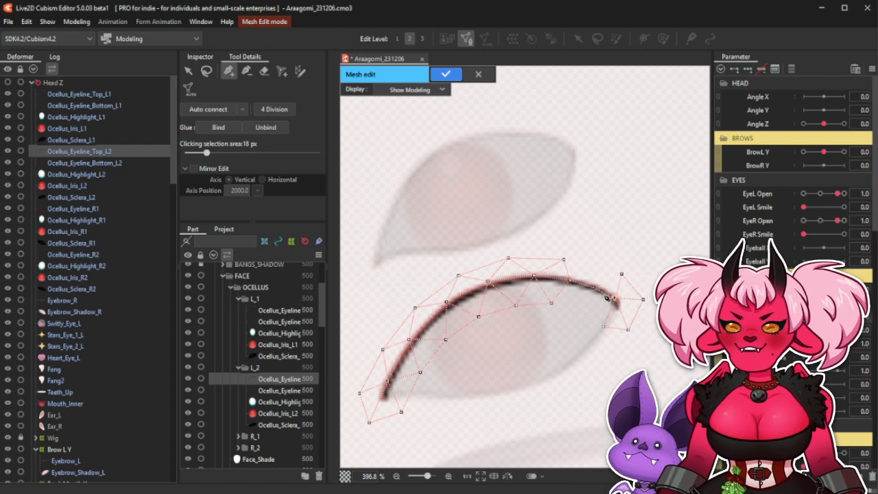
pyautogui.moveTo(596, 288); pyautogui.dragTo(593, 287)
pyautogui.click(567, 280)
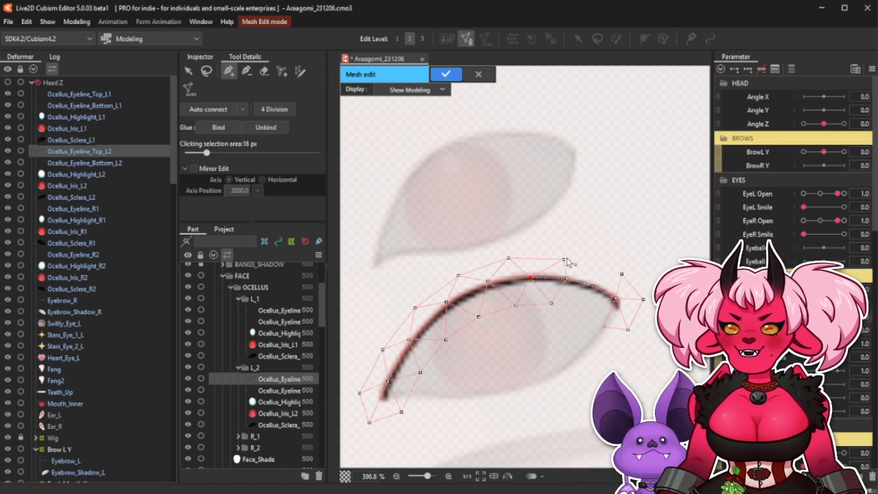
# Add two vertices along the upper edge toward the outer tip and adjust the neighbouring edge and tip vertices to follow the curve.
pyautogui.moveTo(564, 260); pyautogui.dragTo(556, 257)
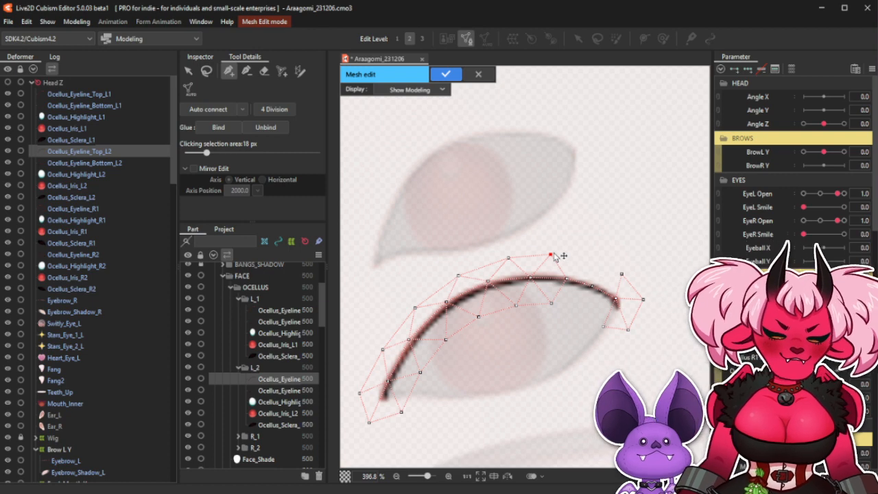
pyautogui.click(582, 258)
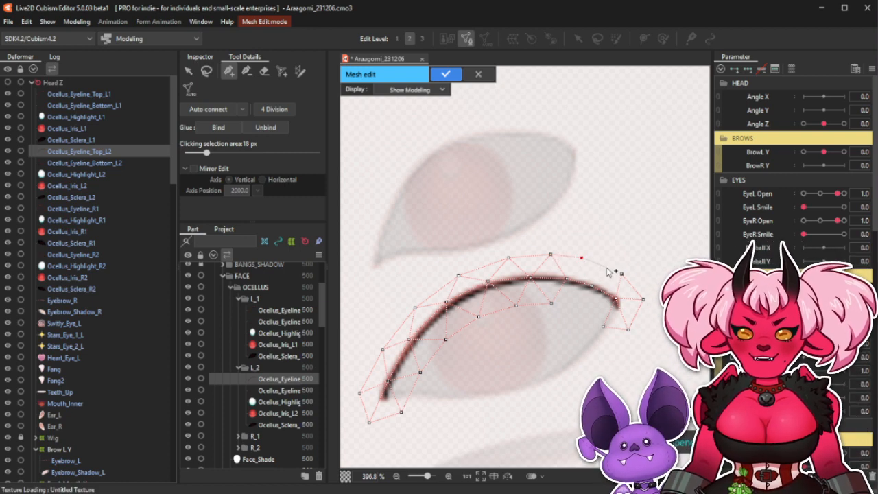
pyautogui.click(609, 268)
pyautogui.click(628, 280)
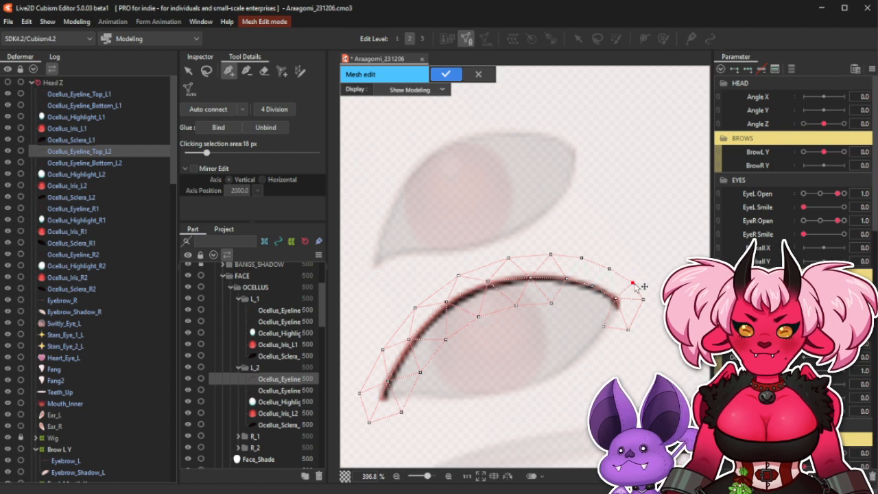
pyautogui.click(643, 301)
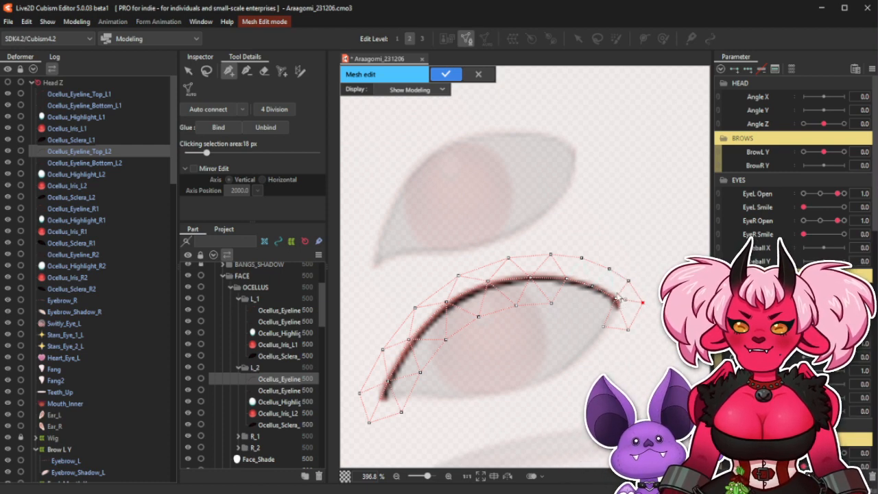
pyautogui.click(616, 301)
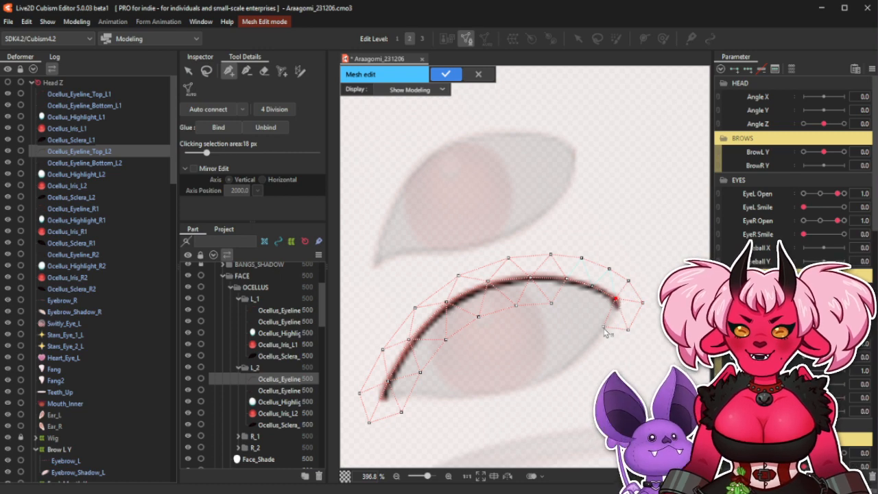
# Add two lower-edge vertices between the arch and the outer tip, and nudge the adjacent vertices for even spacing.
pyautogui.click(604, 327)
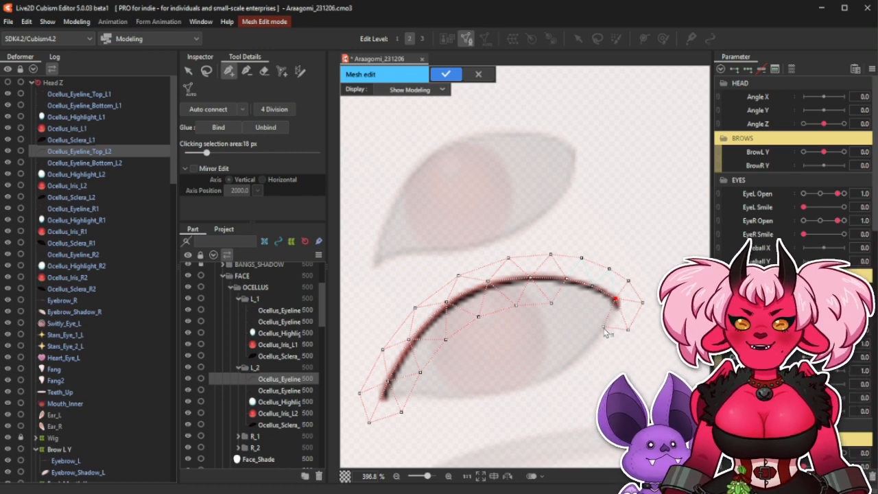
pyautogui.click(590, 314)
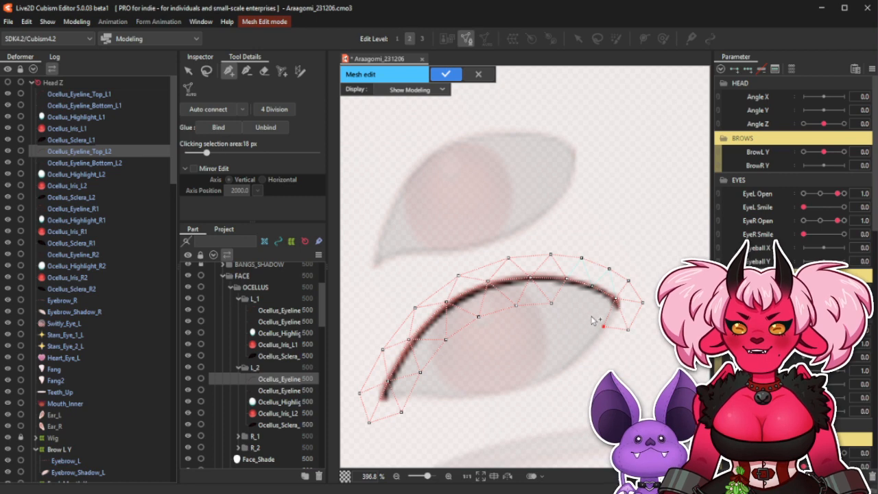
pyautogui.click(551, 303)
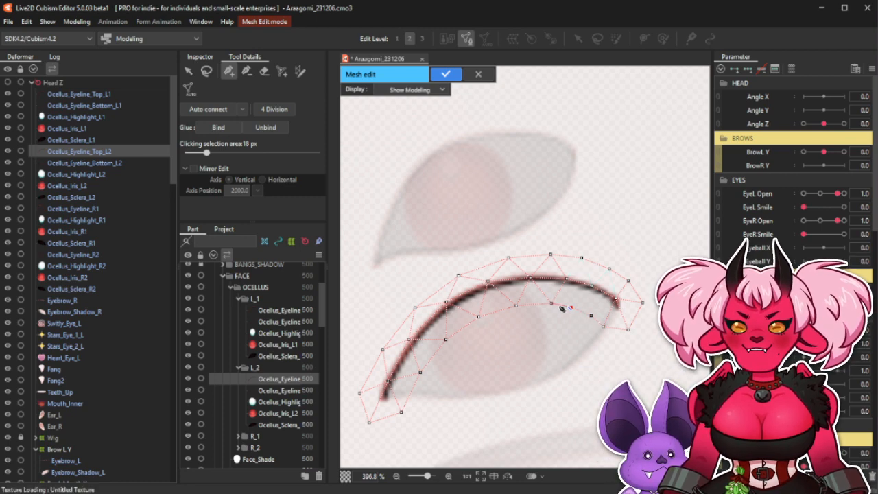
pyautogui.moveTo(551, 303); pyautogui.dragTo(547, 301)
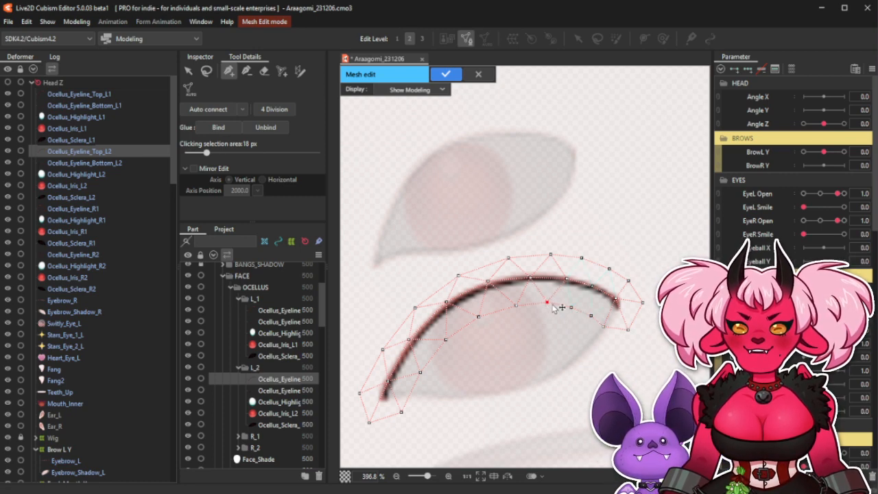
pyautogui.click(571, 308)
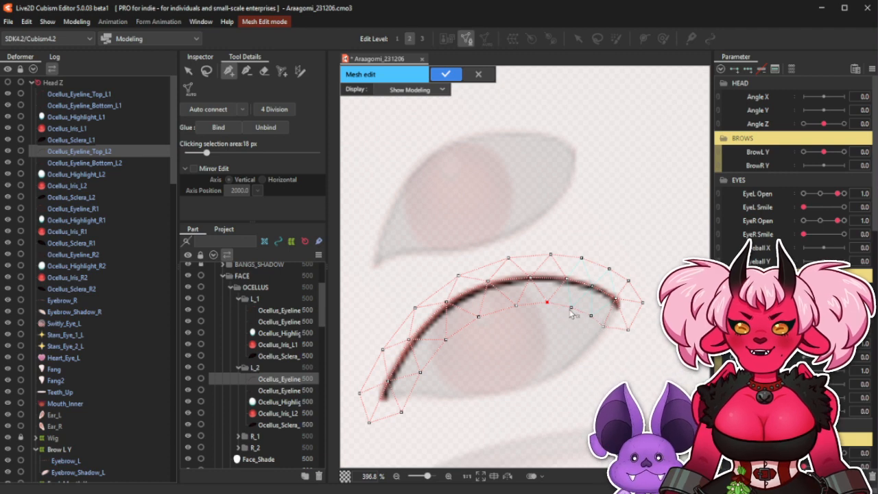
pyautogui.click(591, 316)
pyautogui.click(608, 329)
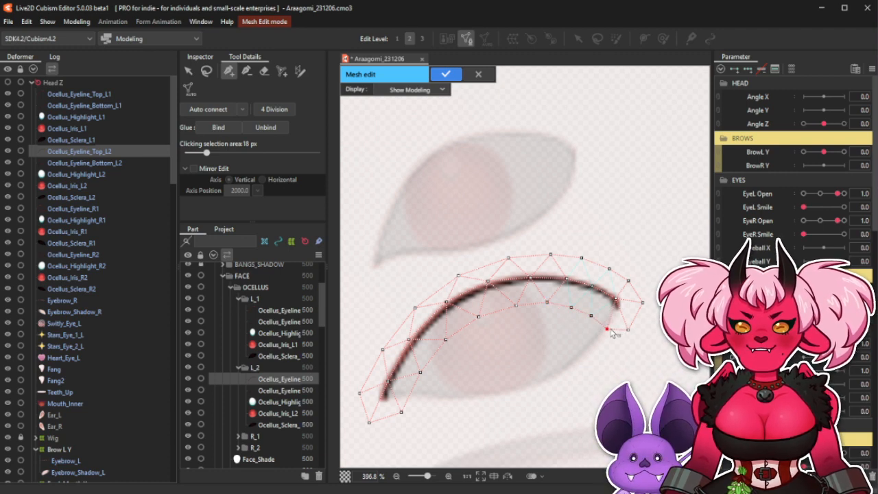
# Nudge the outer tip's lower corner vertex and the upper-edge vertices near the tip for even spacing around the line end.
pyautogui.click(630, 330)
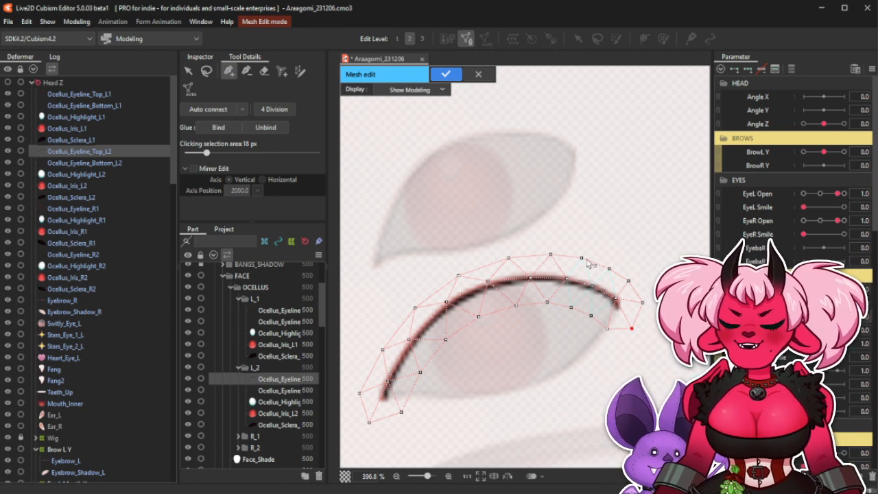
pyautogui.scroll(2, 580, 263)
pyautogui.moveTo(579, 259); pyautogui.dragTo(650, 294)
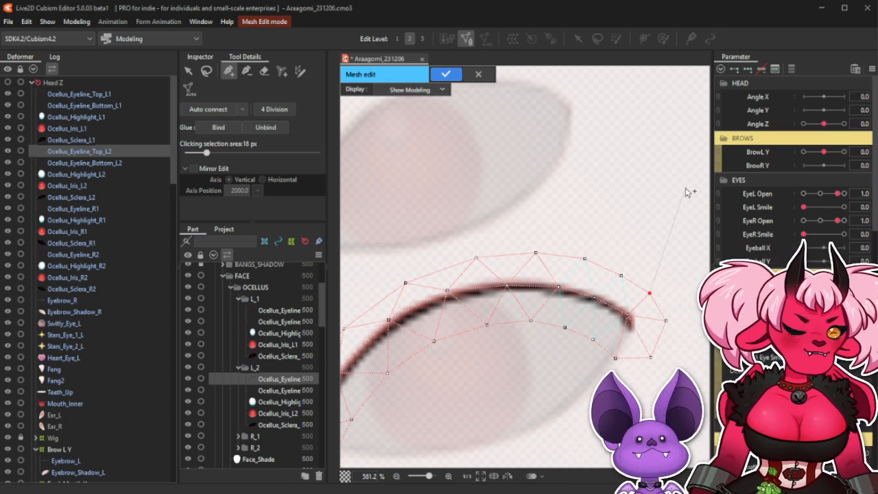
# Shift the centre-line and upper-edge vertices along the arch slightly toward the inner corner so they follow the curve evenly.
pyautogui.scroll(-2, 650, 201)
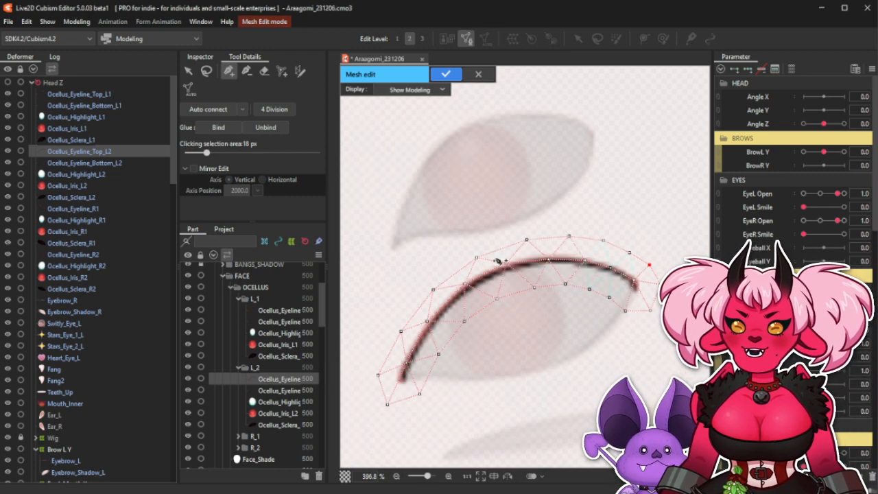
pyautogui.click(524, 240)
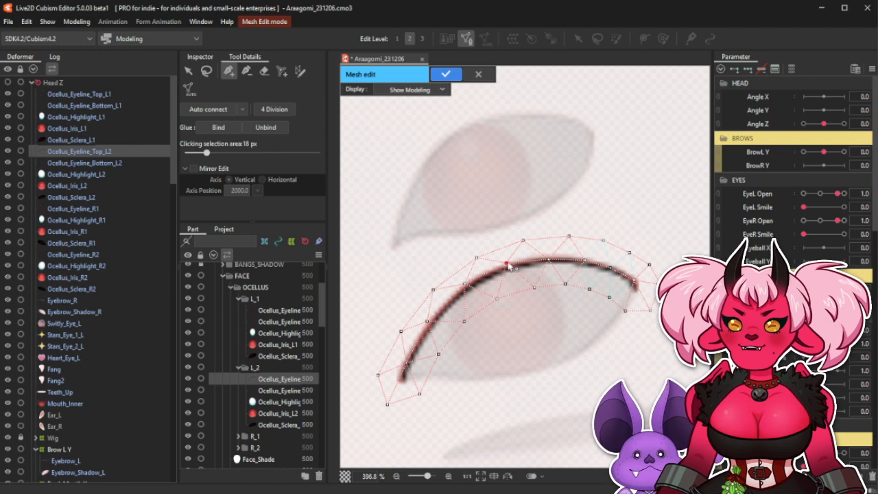
pyautogui.click(506, 265)
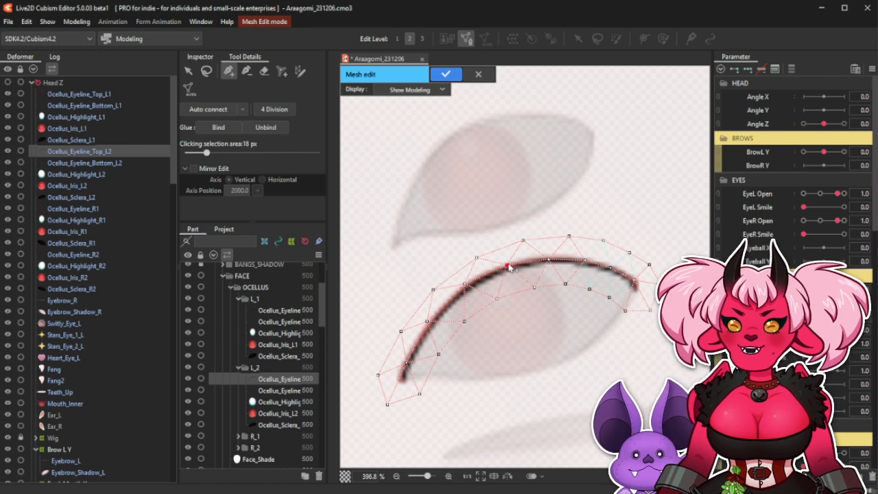
pyautogui.click(467, 288)
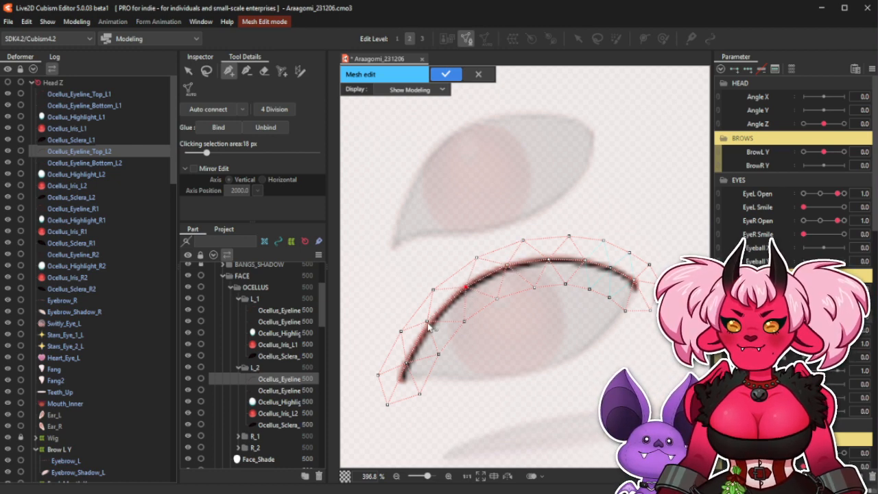
pyautogui.click(430, 297)
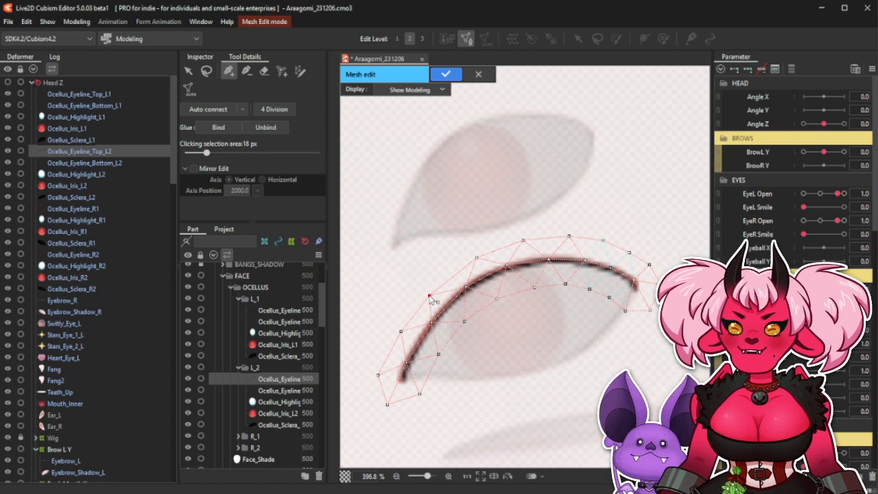
pyautogui.moveTo(477, 258); pyautogui.dragTo(470, 259)
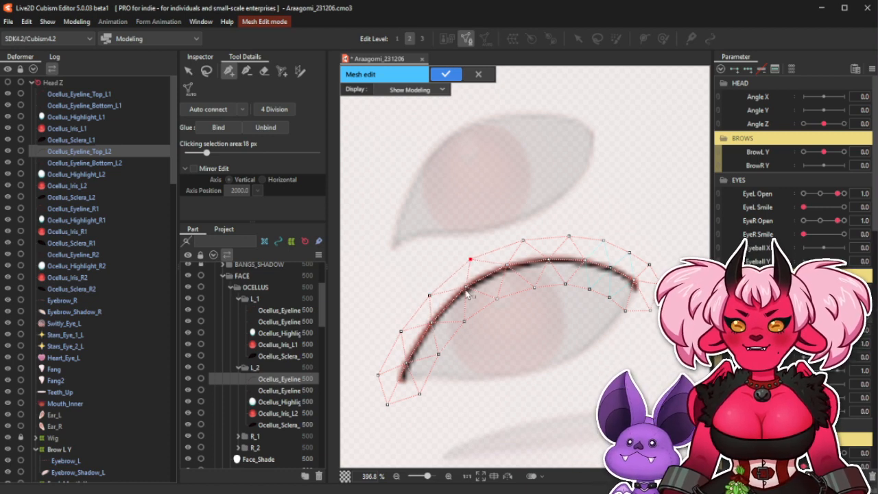
pyautogui.click(503, 269)
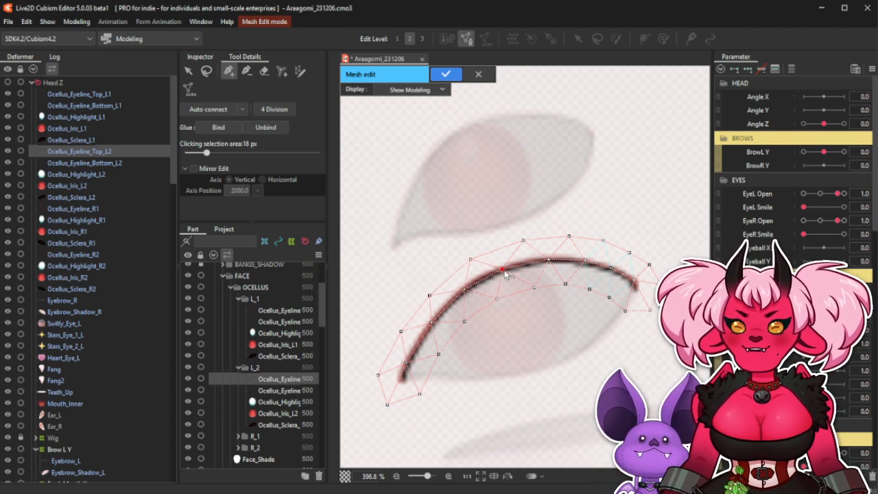
pyautogui.moveTo(523, 240); pyautogui.dragTo(564, 238)
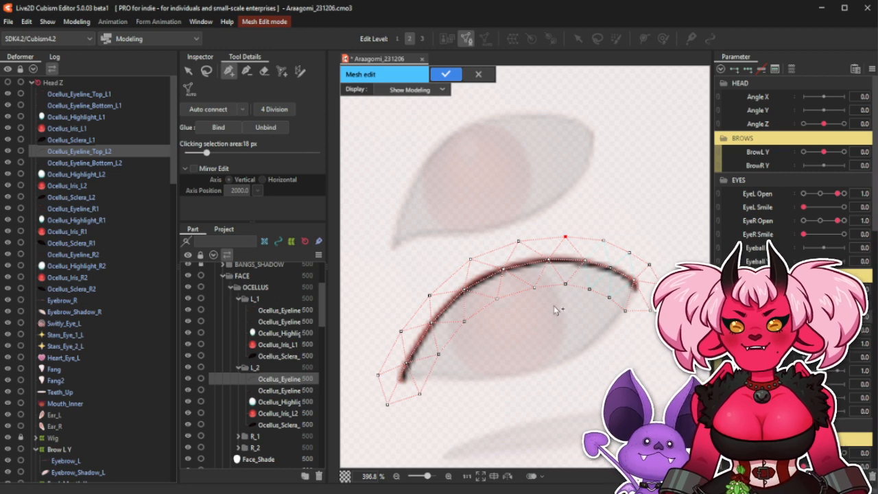
# Auto-connect the vertices of the Ocellus_Eyeline_Top_L2 mesh and apply the mesh edit.
pyautogui.click(211, 114)
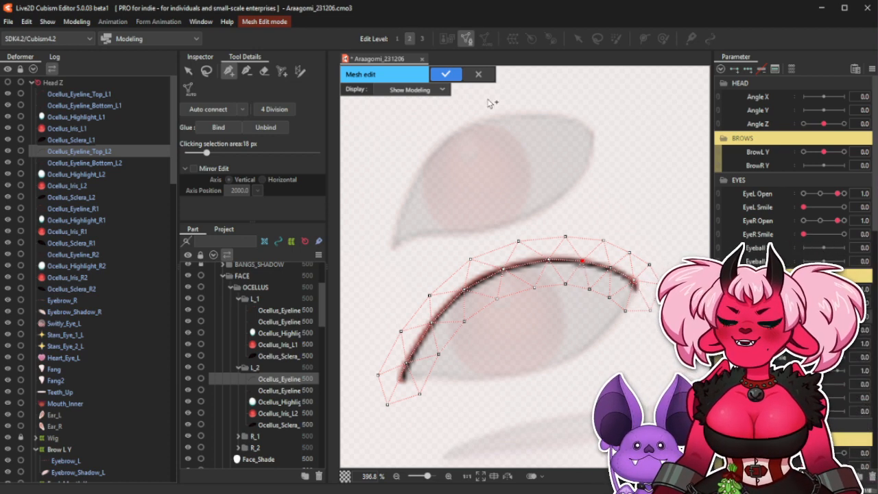
pyautogui.click(446, 73)
pyautogui.scroll(-3, 656, 296)
pyautogui.scroll(2, 656, 296)
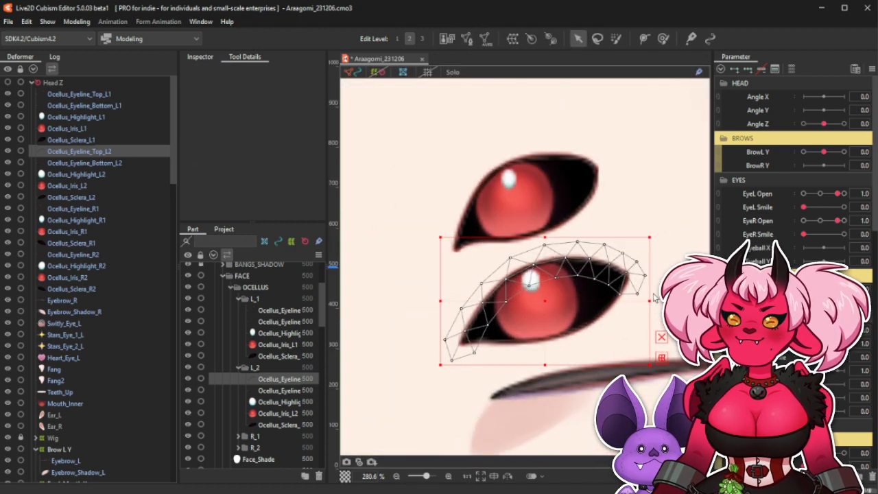
pyautogui.moveTo(667, 279); pyautogui.dragTo(608, 263)
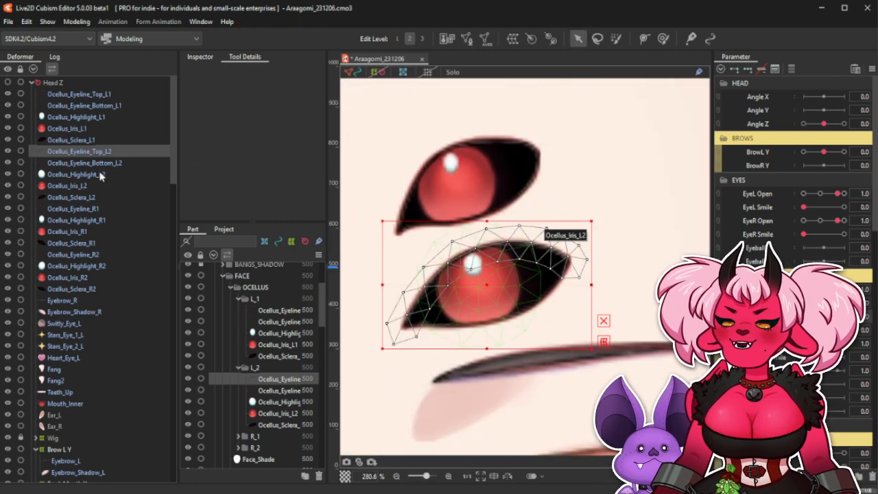
# Open the Ocellus_Eyeline_Bottom_L2 mesh for editing and nudge its centre-line vertices onto the drawn line.
pyautogui.click(122, 163)
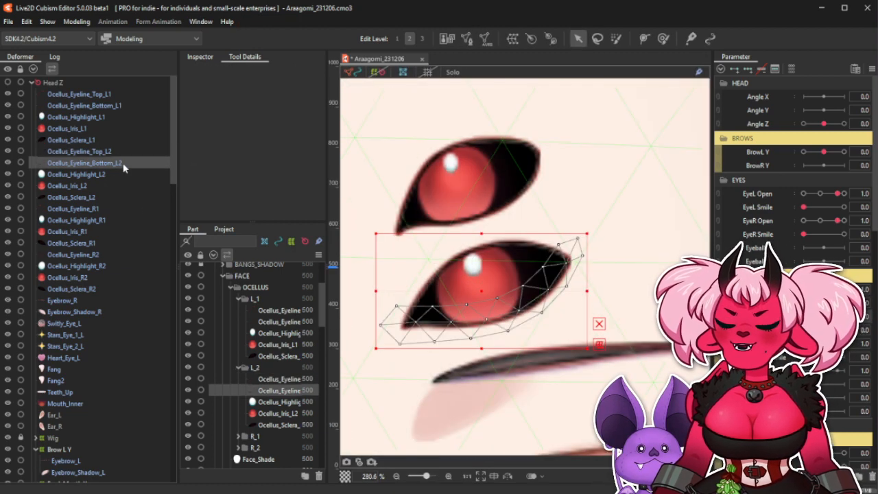
pyautogui.click(466, 39)
pyautogui.scroll(2, 435, 315)
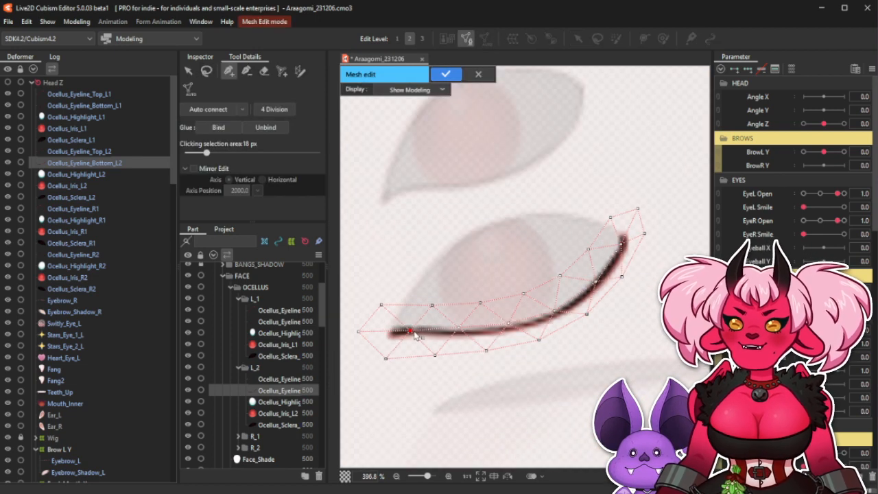
pyautogui.click(510, 328)
pyautogui.click(556, 315)
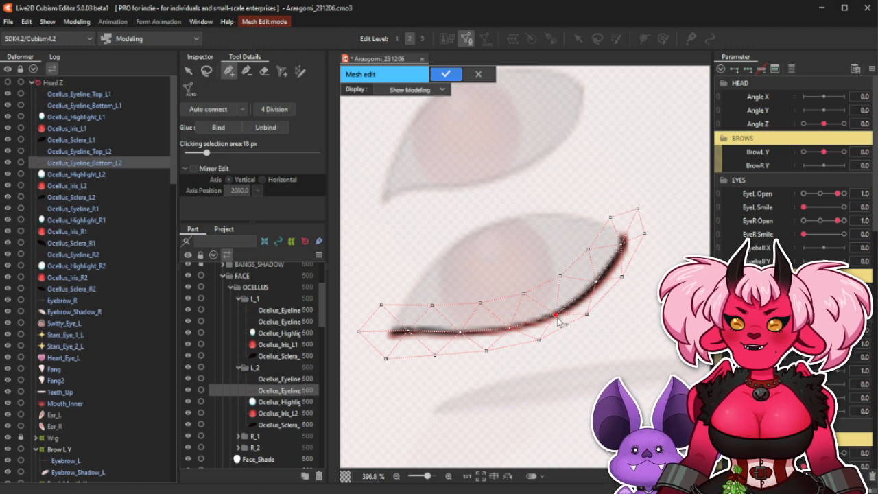
pyautogui.click(598, 283)
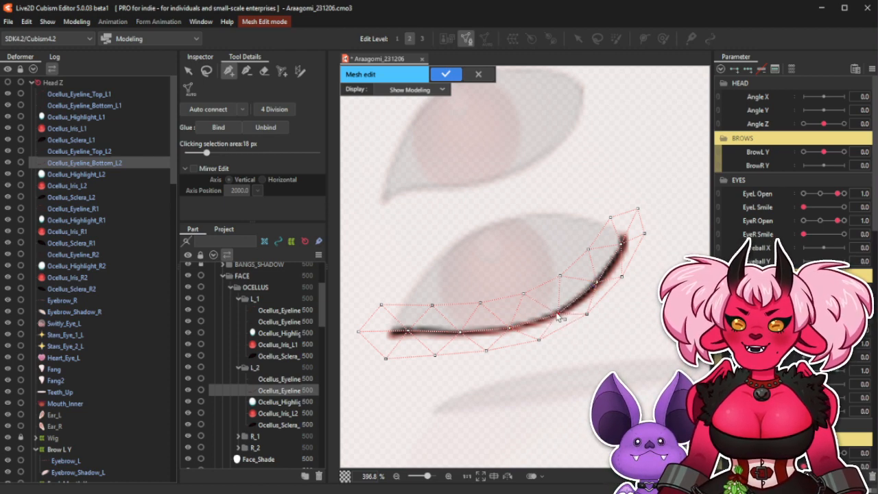
# Nudge the lower-edge vertices from the outer bend to the inner corner for an even margin below the line.
pyautogui.click(593, 316)
pyautogui.moveTo(592, 315); pyautogui.dragTo(597, 313)
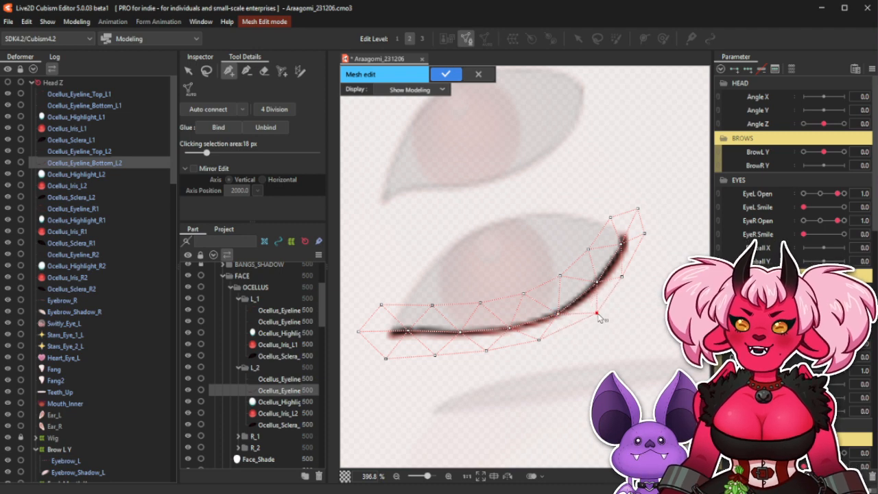
pyautogui.click(547, 343)
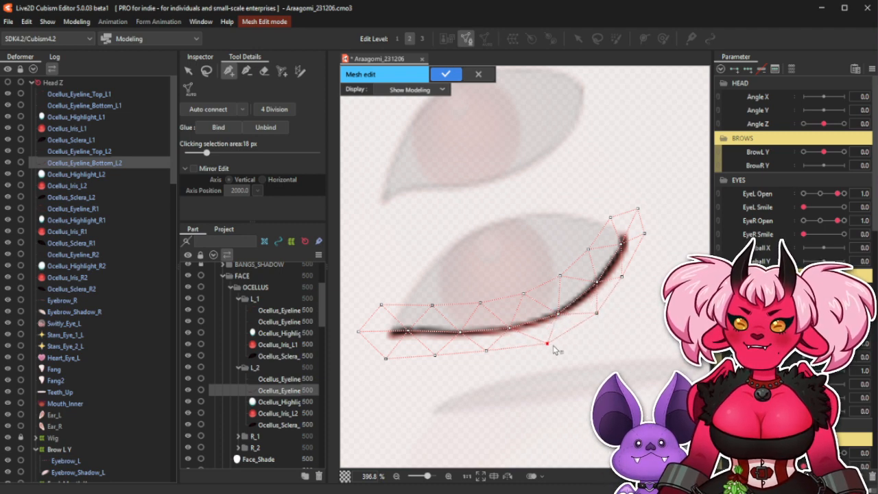
pyautogui.moveTo(553, 346); pyautogui.dragTo(549, 344)
pyautogui.moveTo(487, 352); pyautogui.dragTo(490, 354)
pyautogui.click(436, 356)
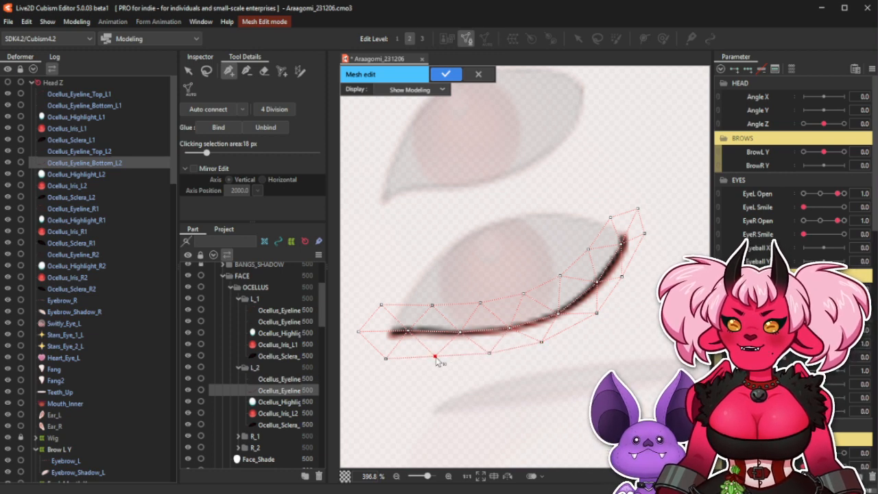
pyautogui.moveTo(386, 361); pyautogui.dragTo(387, 359)
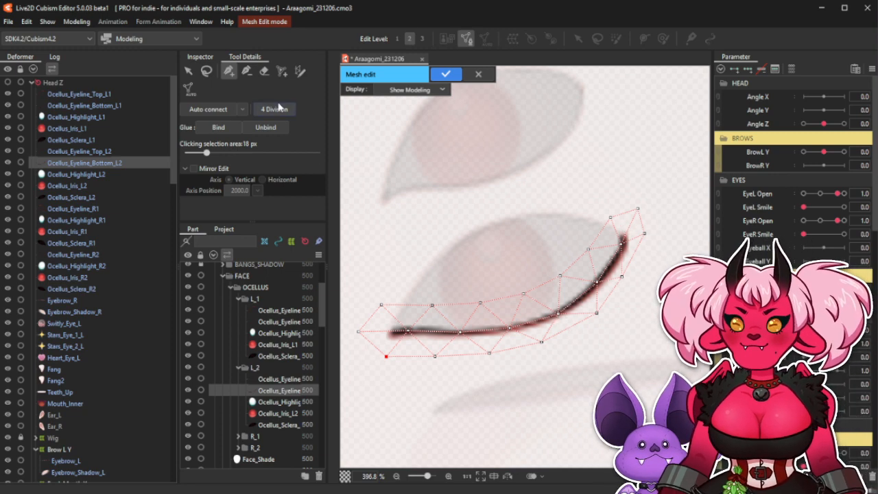
# Delete the centre-line vertex at the outer bend and the two lower-edge vertices beneath it.
pyautogui.click(246, 71)
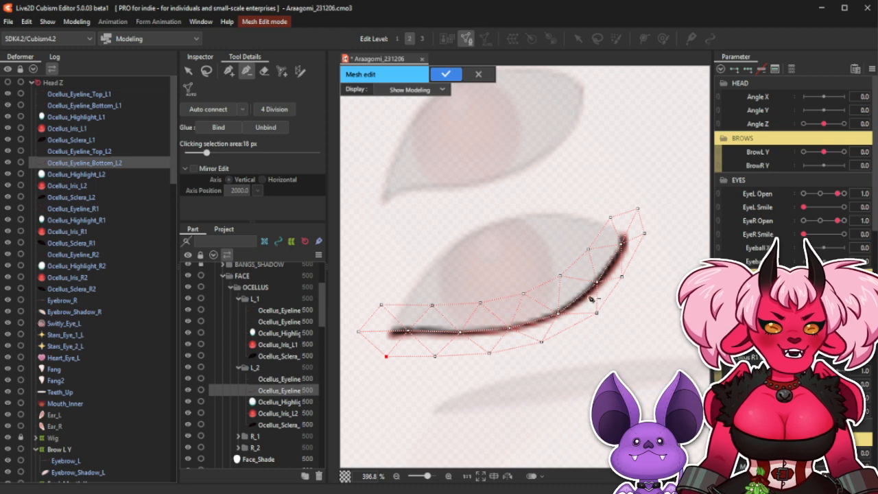
pyautogui.click(559, 314)
pyautogui.click(597, 314)
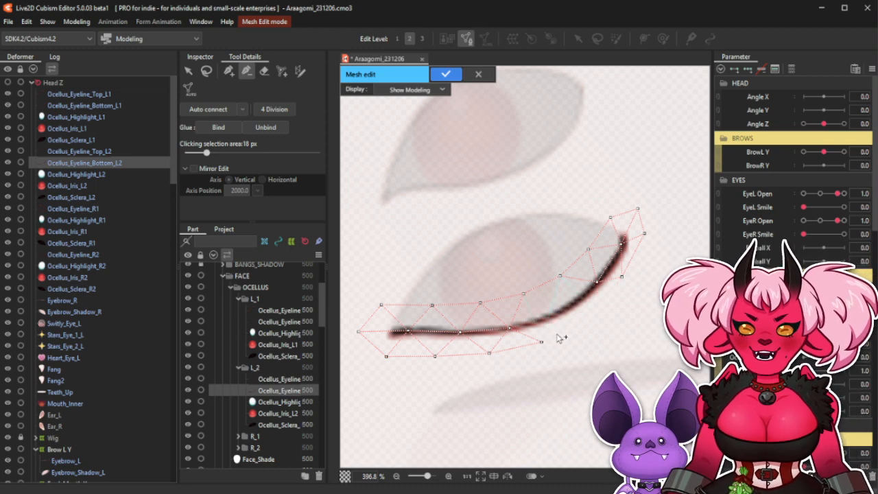
pyautogui.click(542, 343)
# Rebuild the centre line across the gap with two vertices, and add a matching upper-edge vertex, shifting its neighbours to even the spacing.
pyautogui.click(228, 70)
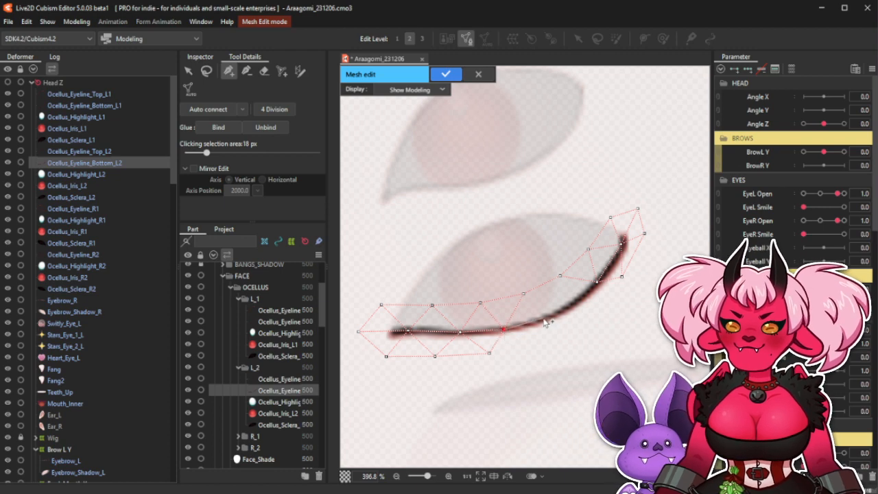
pyautogui.click(576, 304)
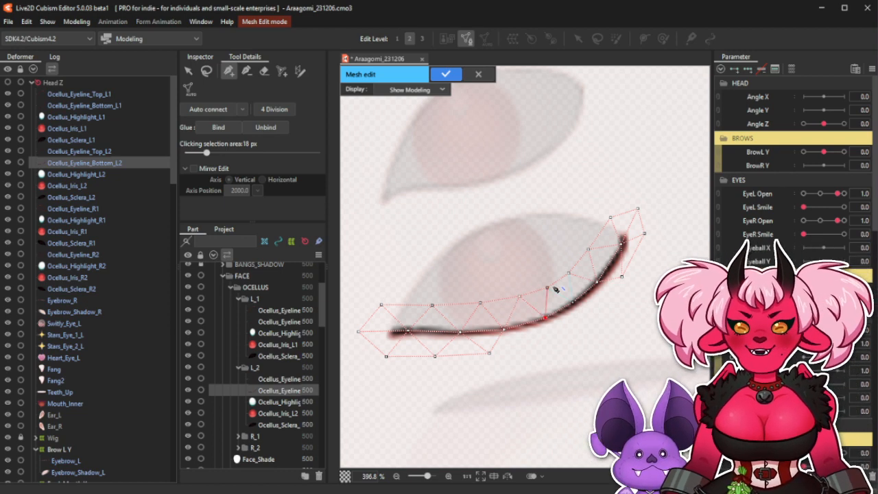
pyautogui.click(547, 287)
pyautogui.click(568, 273)
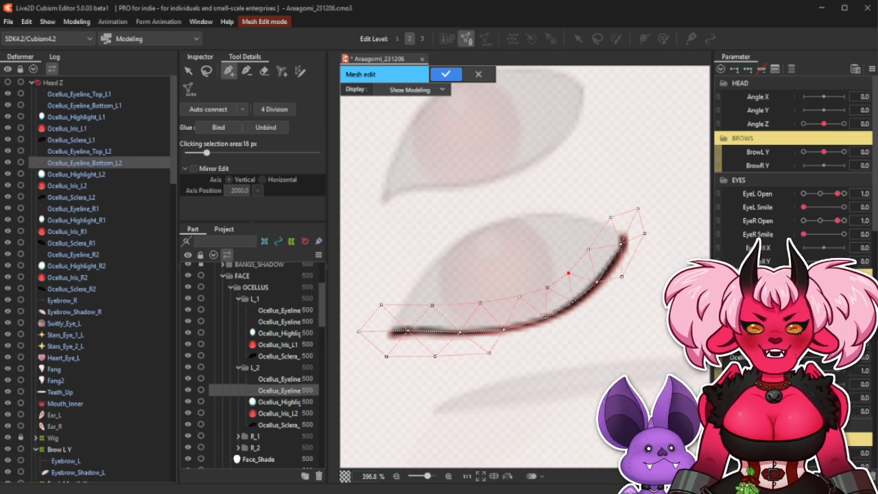
# Nudge the centre-line, upper-edge and lower-edge vertices between the bend and the outer tip to follow the curve evenly.
pyautogui.click(599, 283)
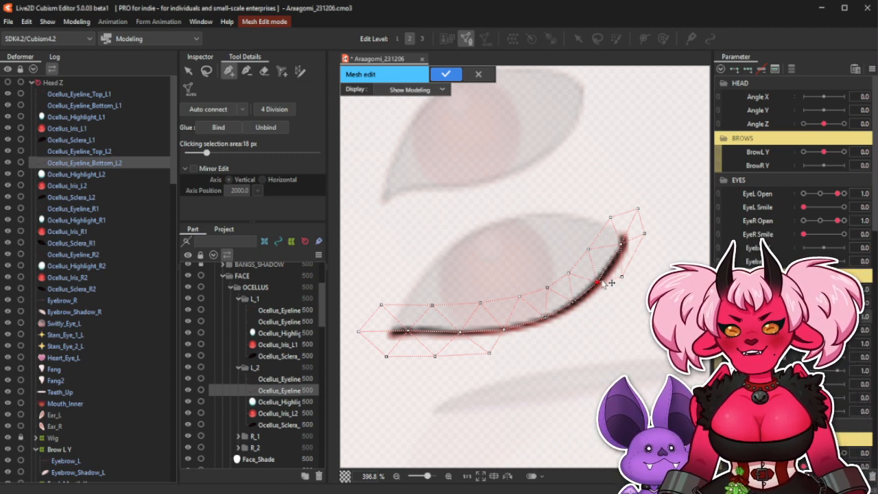
pyautogui.moveTo(602, 280); pyautogui.dragTo(594, 249)
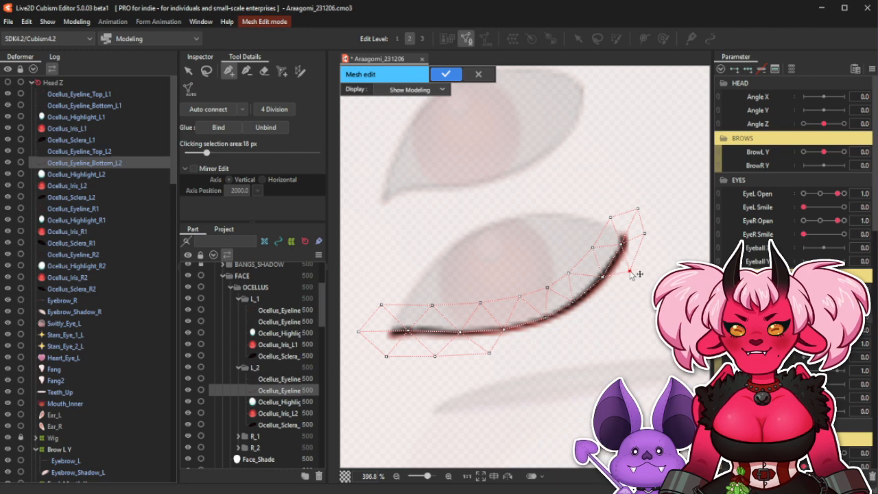
pyautogui.click(604, 277)
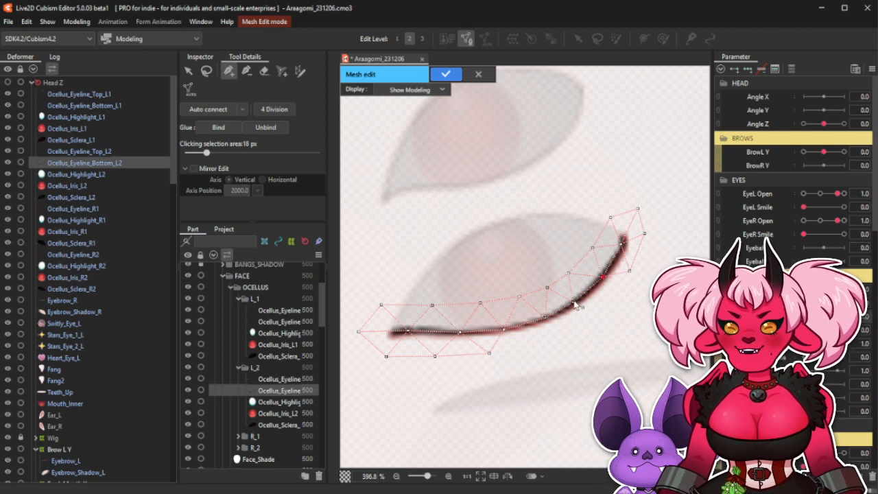
pyautogui.click(577, 302)
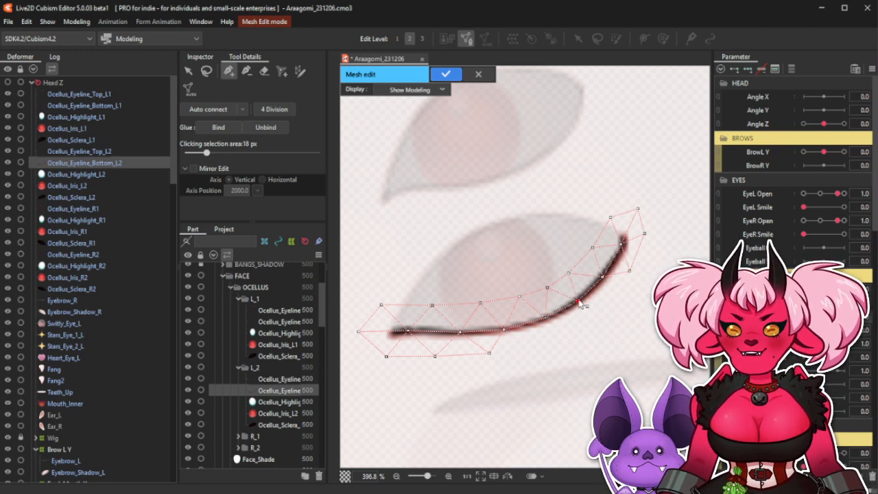
pyautogui.click(573, 272)
pyautogui.click(603, 278)
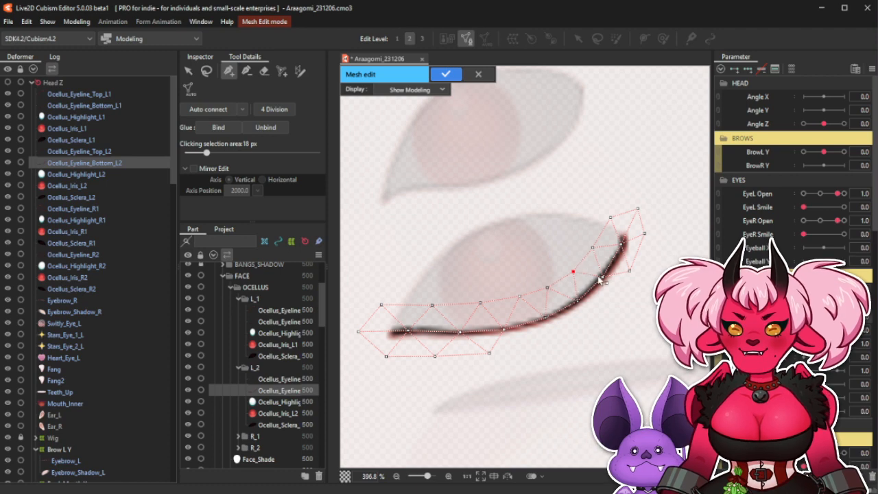
# Add three vertices along the lower edge to close the gap below the bend, and adjust their spacing.
pyautogui.click(612, 305)
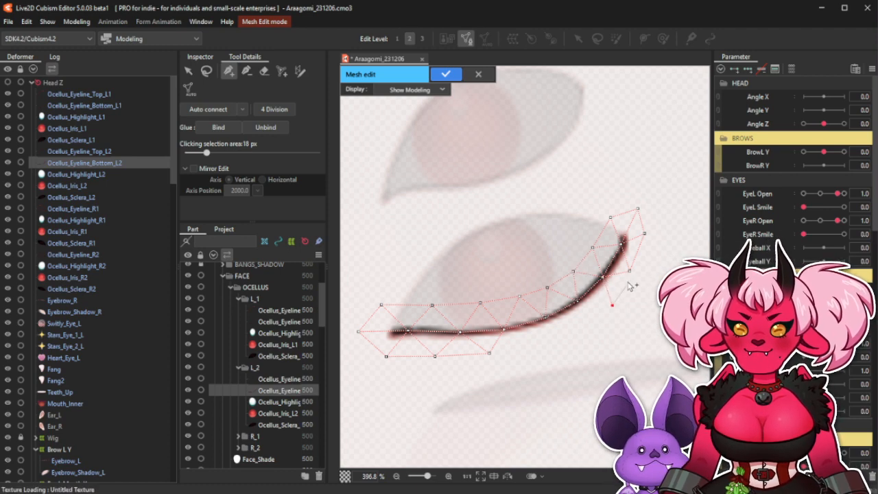
pyautogui.click(579, 331)
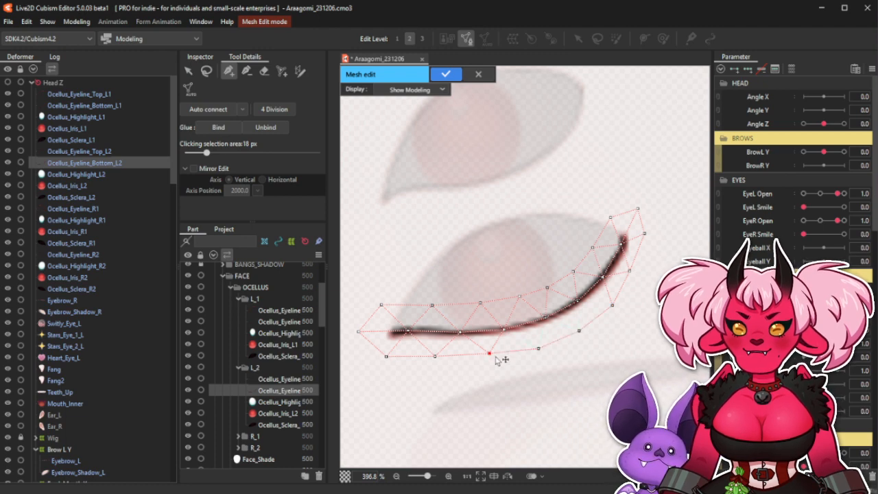
pyautogui.click(533, 350)
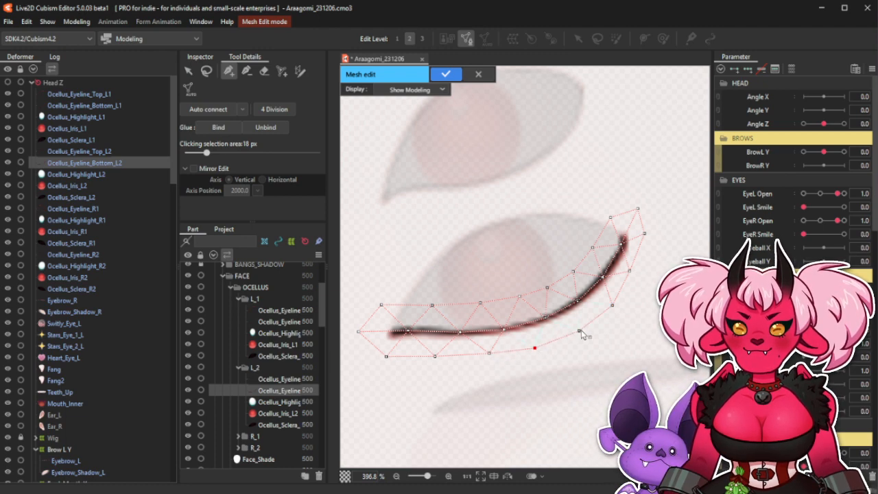
pyautogui.click(577, 332)
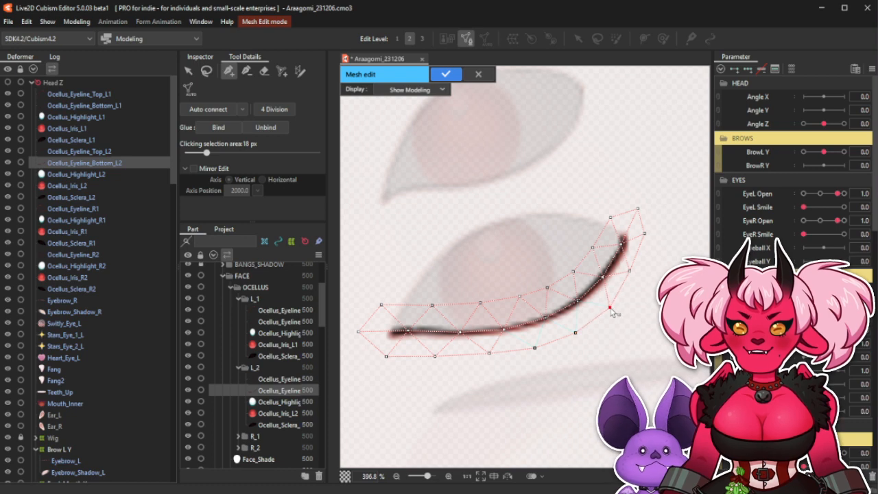
# Nudge the centre-line and lower-edge vertices around the middle of the Ocellus_Eyeline_Bottom_L2 mesh to even their spacing.
pyautogui.click(577, 302)
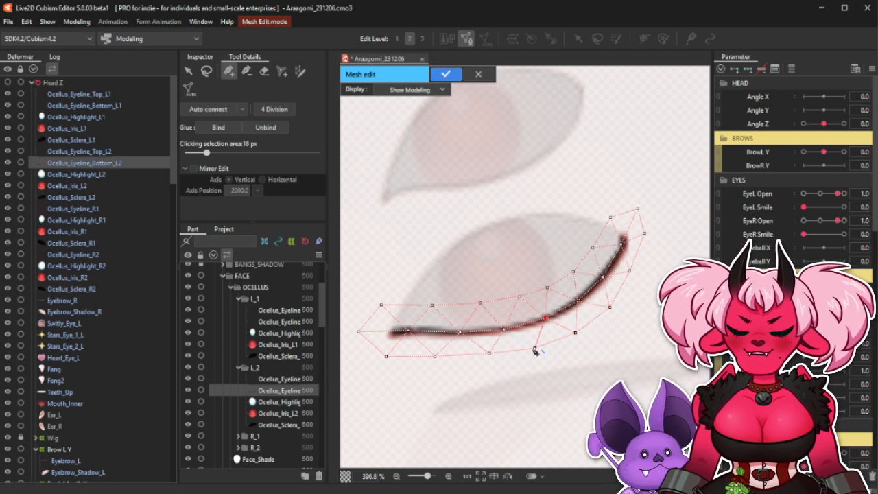
pyautogui.click(505, 330)
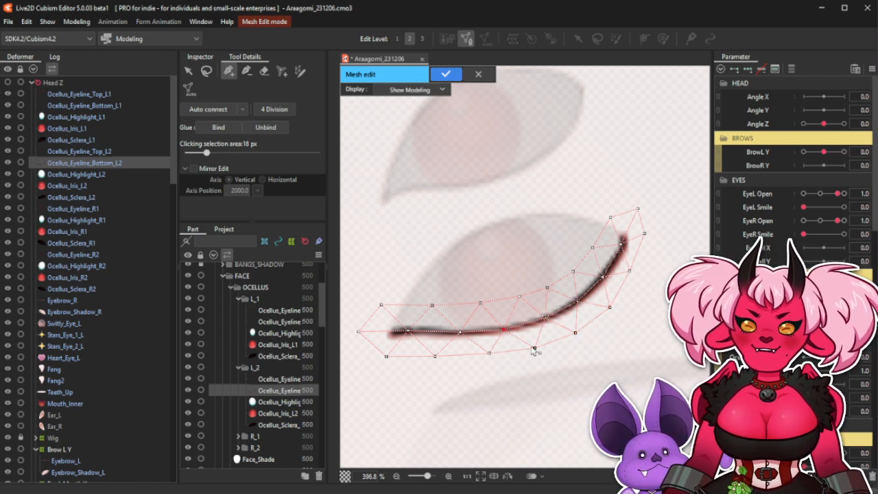
pyautogui.click(533, 347)
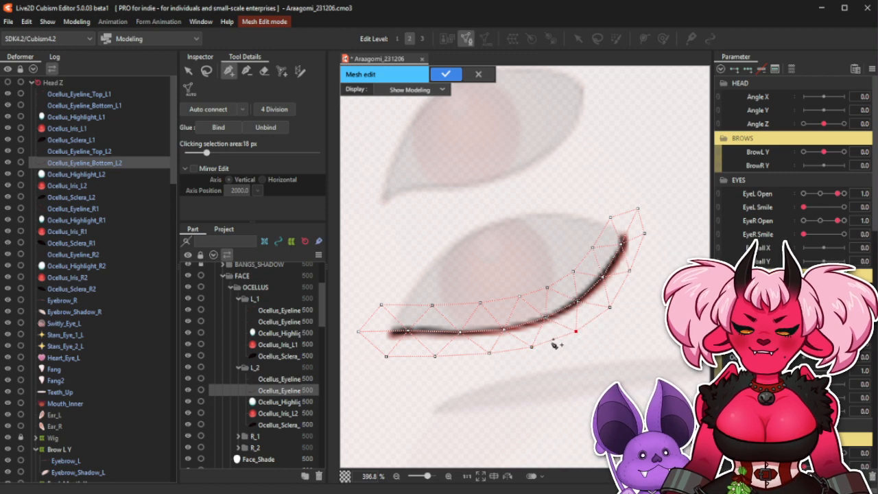
pyautogui.moveTo(532, 348); pyautogui.dragTo(538, 352)
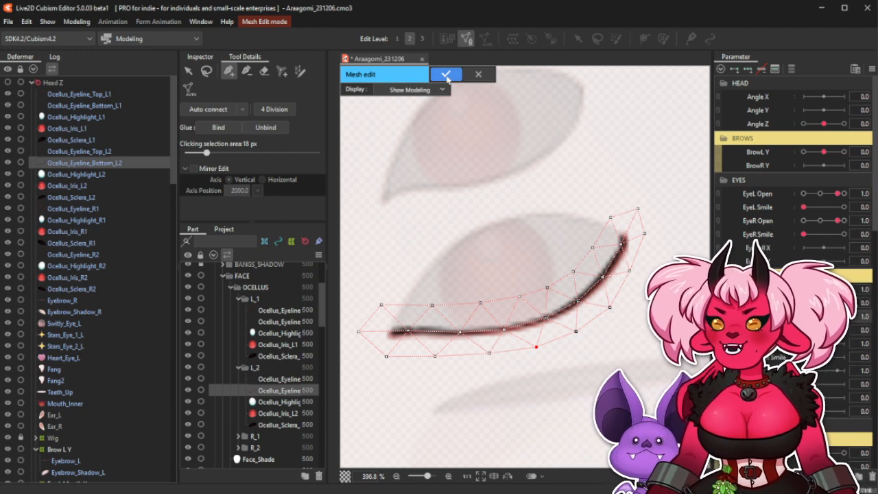
pyautogui.click(507, 330)
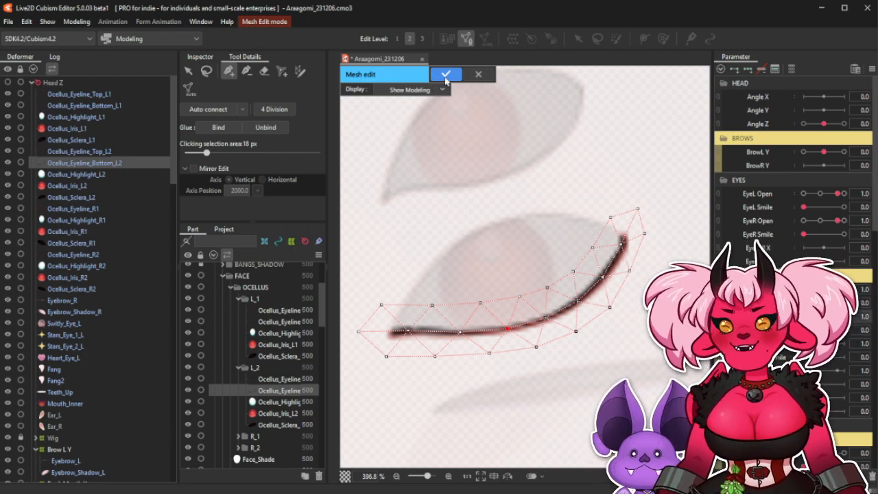
# Subdivide the Ocellus_Eyeline_Bottom_L2 mesh with 4 Division, apply the edit, and set mesh editing back to the selection tool.
pyautogui.click(273, 111)
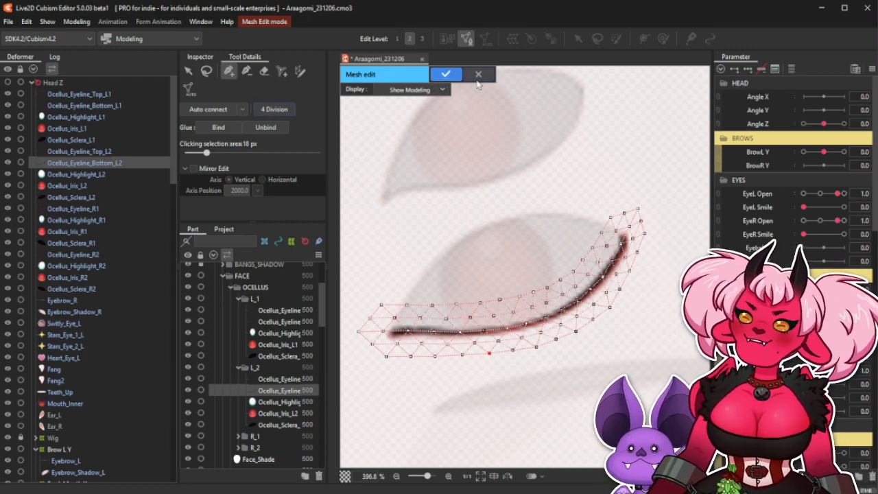
pyautogui.click(444, 79)
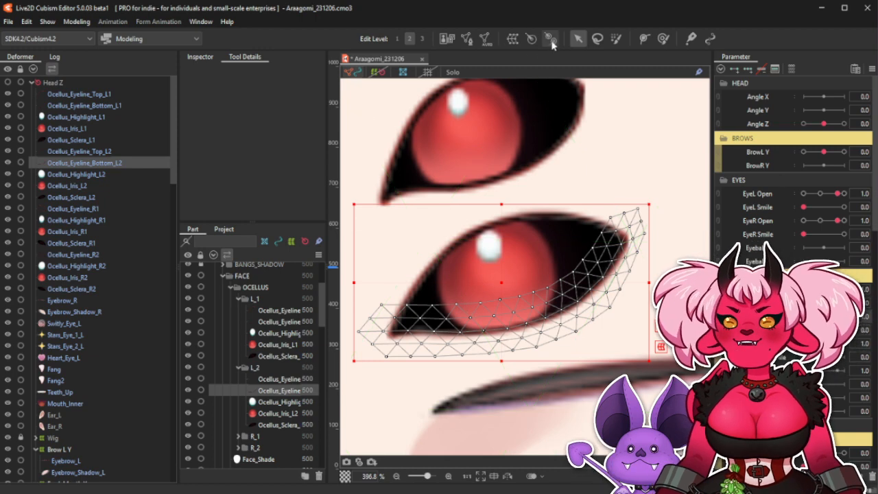
pyautogui.click(468, 39)
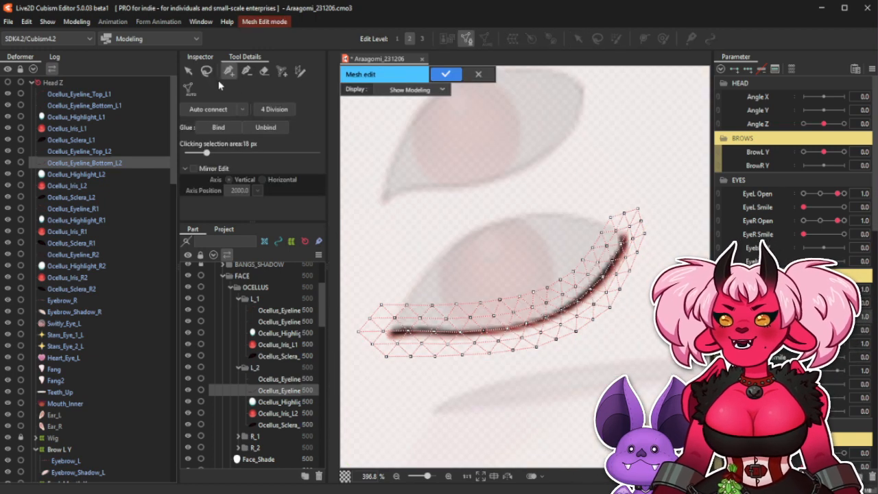
pyautogui.click(191, 75)
pyautogui.click(445, 74)
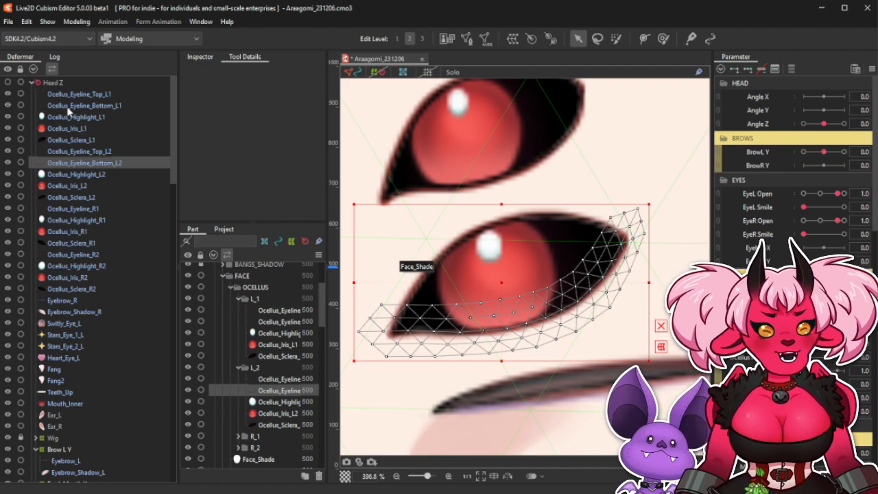
# Subdivide the Ocellus_Eyeline_Top_L2 mesh with 4 Division and apply the mesh edit.
pyautogui.click(100, 152)
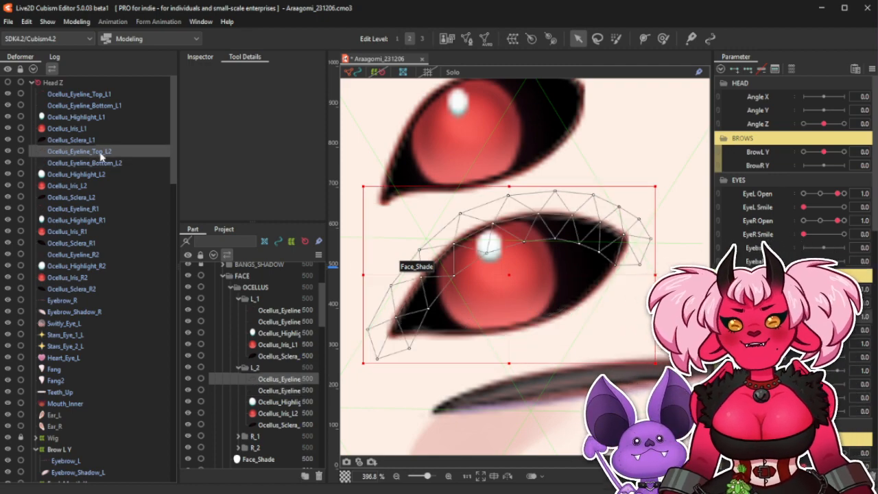
pyautogui.click(467, 39)
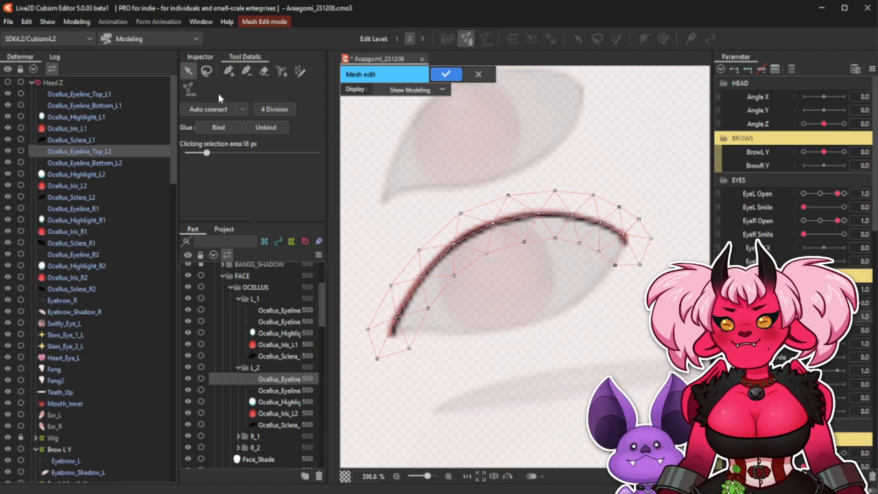
pyautogui.click(283, 108)
pyautogui.click(446, 75)
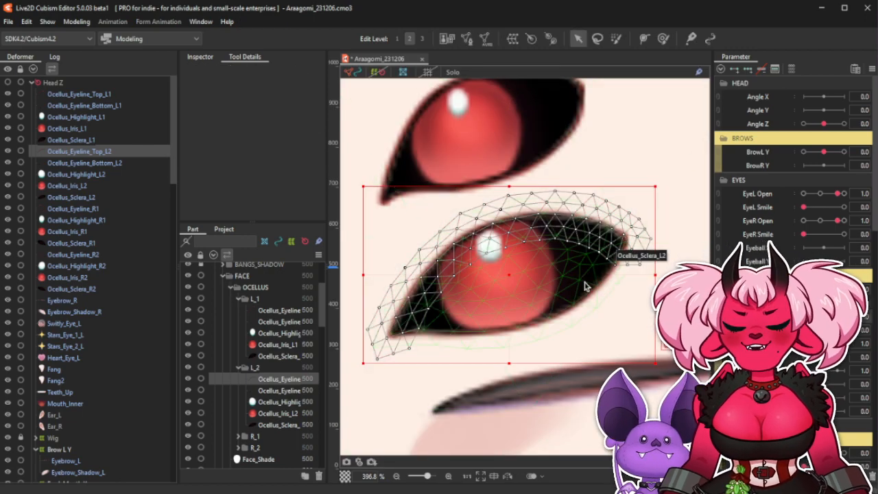
# Create a four-point deform path along Ocellus_Eyeline_Top_L2, from the inner corner over the arch to the outer tip.
pyautogui.scroll(-3, 585, 286)
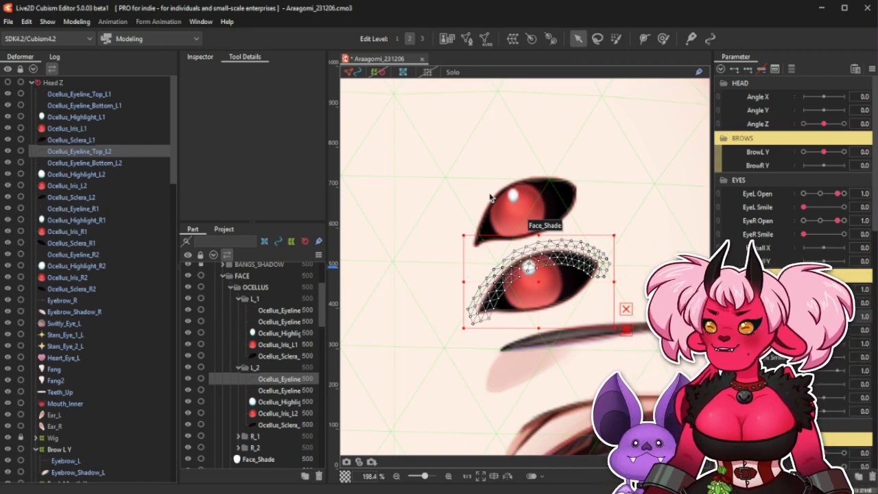
pyautogui.click(123, 96)
pyautogui.click(118, 152)
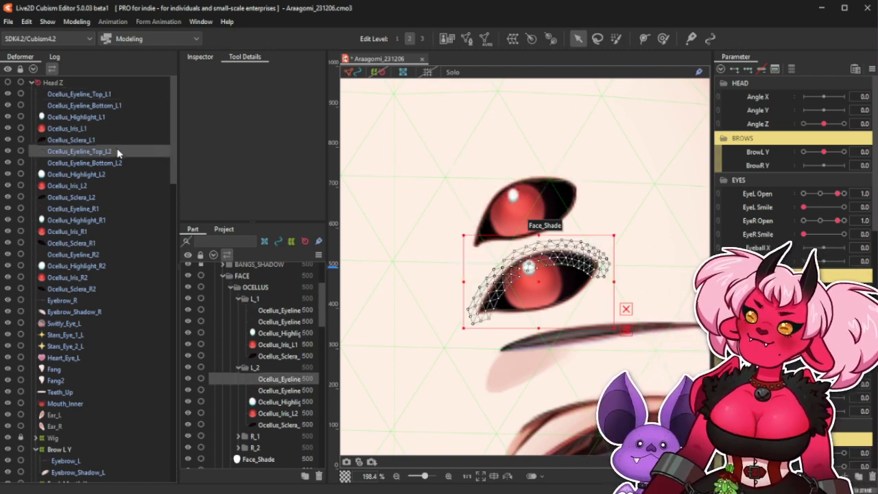
pyautogui.scroll(4, 546, 264)
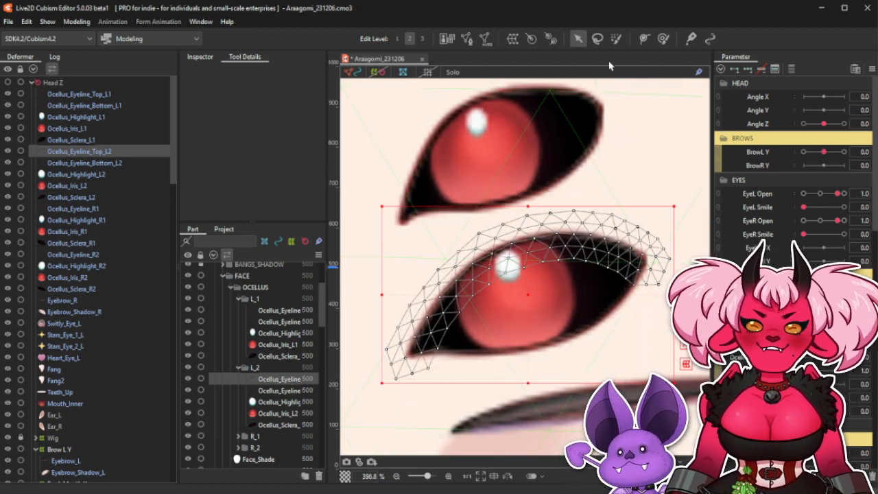
pyautogui.click(644, 38)
pyautogui.click(408, 357)
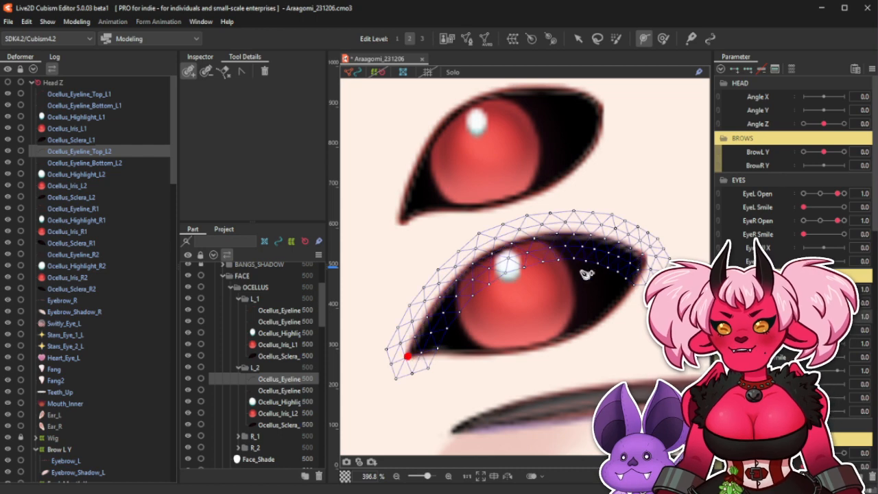
pyautogui.click(645, 262)
pyautogui.moveTo(460, 334); pyautogui.dragTo(457, 293)
pyautogui.moveTo(549, 263); pyautogui.dragTo(565, 238)
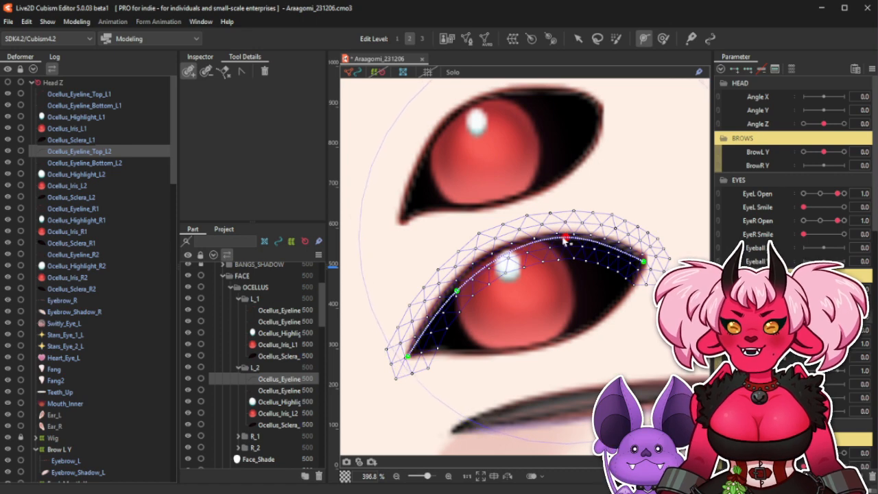
# Add a fifth path point on the inner part of the arch and shift the other points to follow the top eyeline.
pyautogui.moveTo(457, 292); pyautogui.dragTo(453, 287)
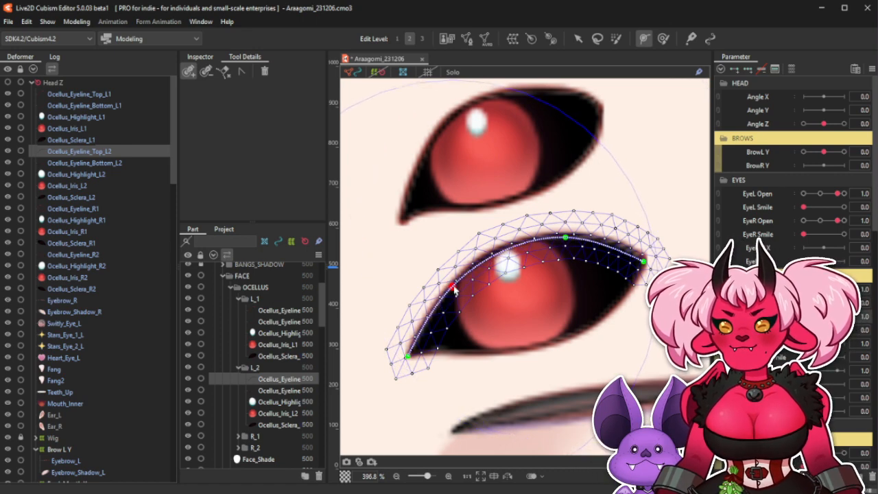
pyautogui.moveTo(566, 237); pyautogui.dragTo(578, 238)
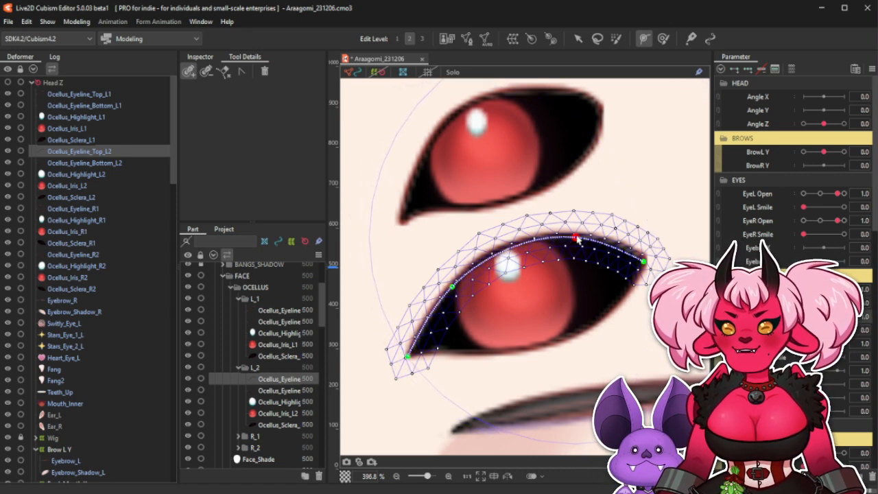
pyautogui.click(509, 251)
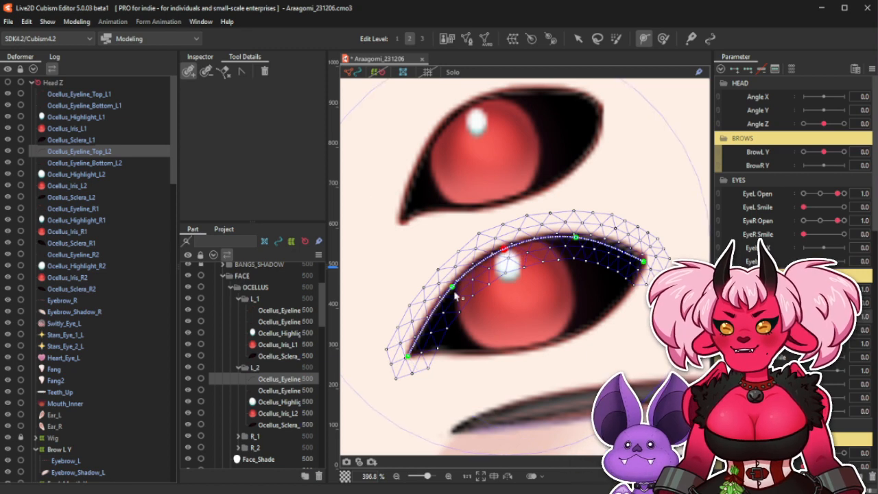
pyautogui.moveTo(454, 289); pyautogui.dragTo(451, 296)
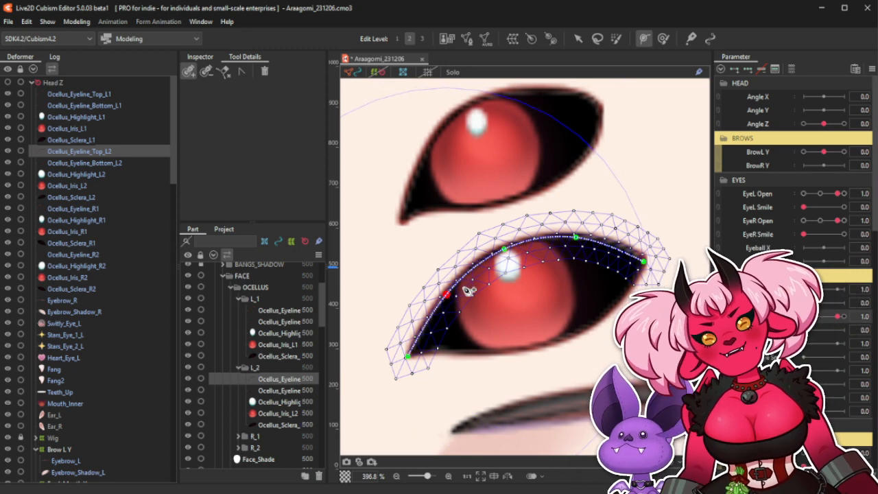
pyautogui.moveTo(643, 262); pyautogui.dragTo(643, 258)
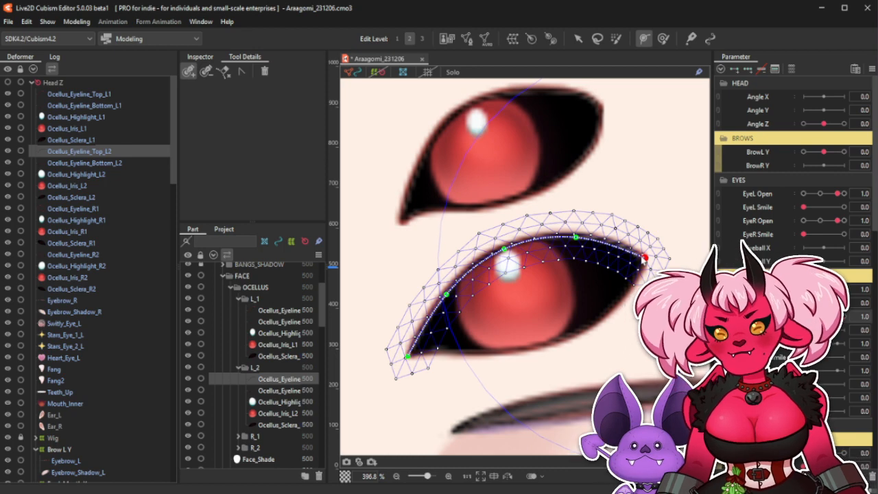
pyautogui.moveTo(576, 238); pyautogui.dragTo(587, 239)
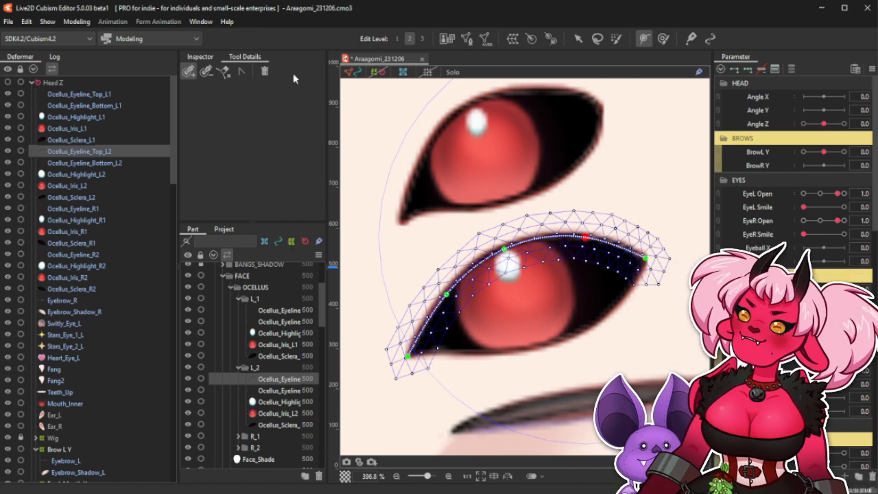
# Set the ocellus to its closed keyform and pull the top eyeline's three inner path points down toward the bottom eyeline.
pyautogui.click(804, 317)
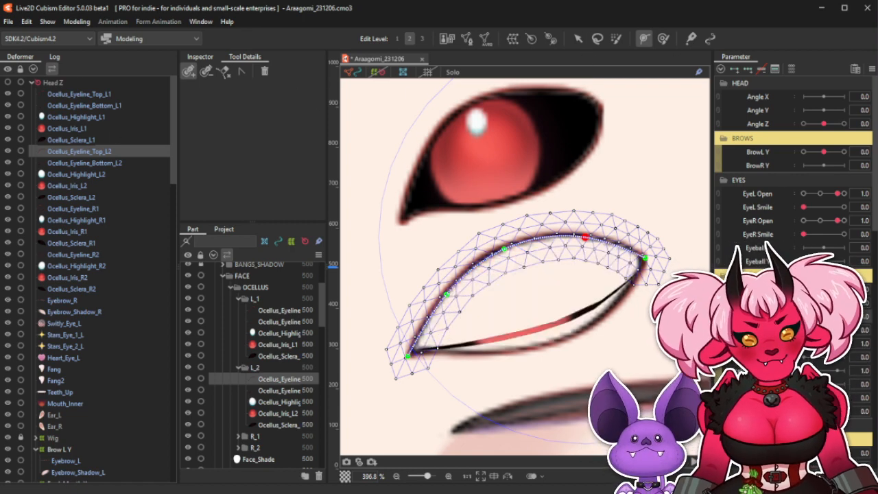
pyautogui.click(843, 317)
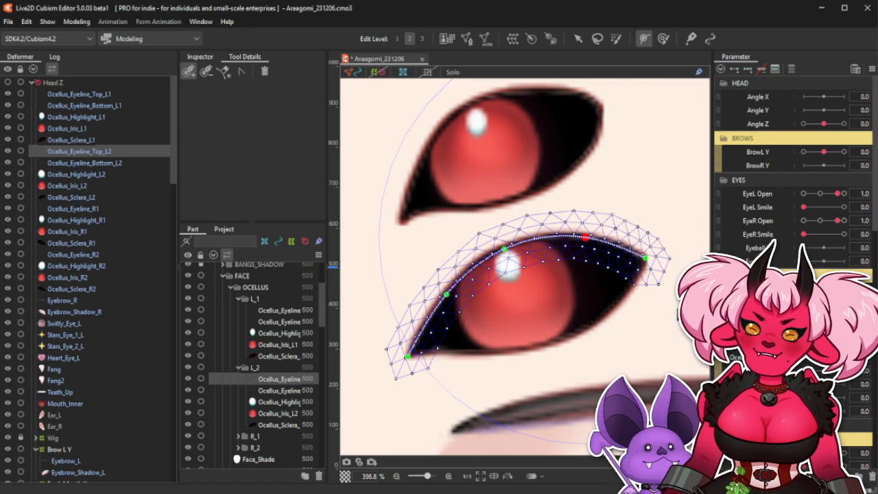
pyautogui.moveTo(844, 317); pyautogui.dragTo(803, 316)
pyautogui.click(578, 38)
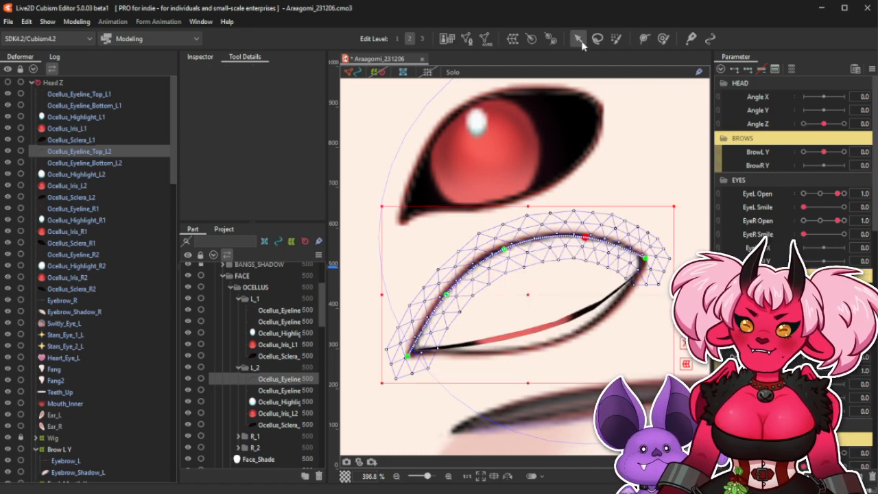
pyautogui.moveTo(505, 249)
pyautogui.mouseDown()
pyautogui.moveTo(523, 319)
pyautogui.moveTo(550, 294)
pyautogui.mouseUp()
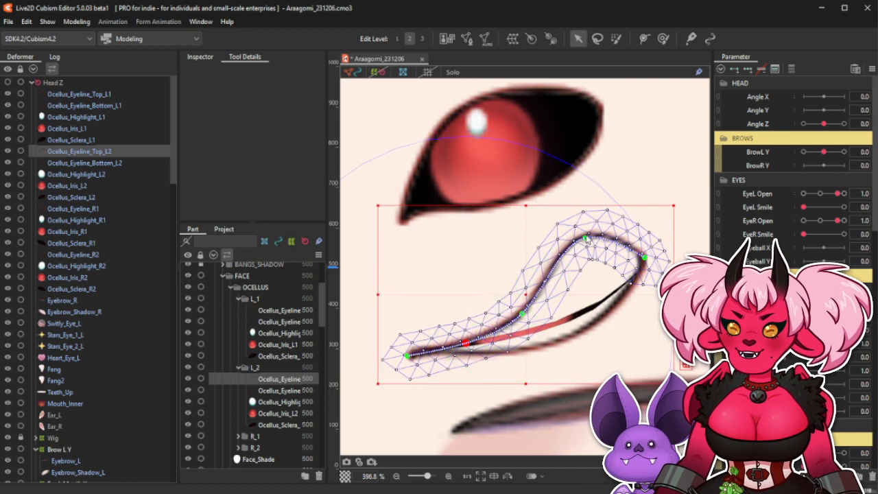
pyautogui.moveTo(585, 239); pyautogui.dragTo(610, 296)
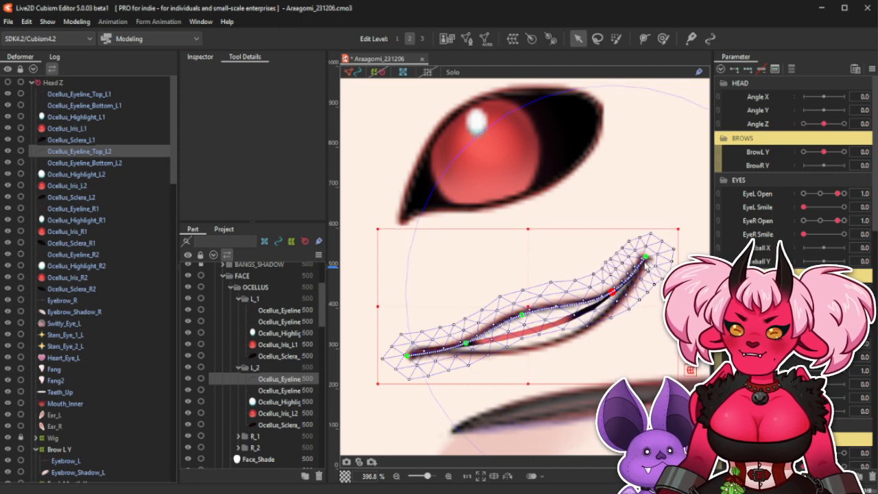
# Lower the inner path points of Ocellus_Eyeline_Top_L2 onto a smooth closed curve and raise its inner corner point slightly.
pyautogui.click(521, 316)
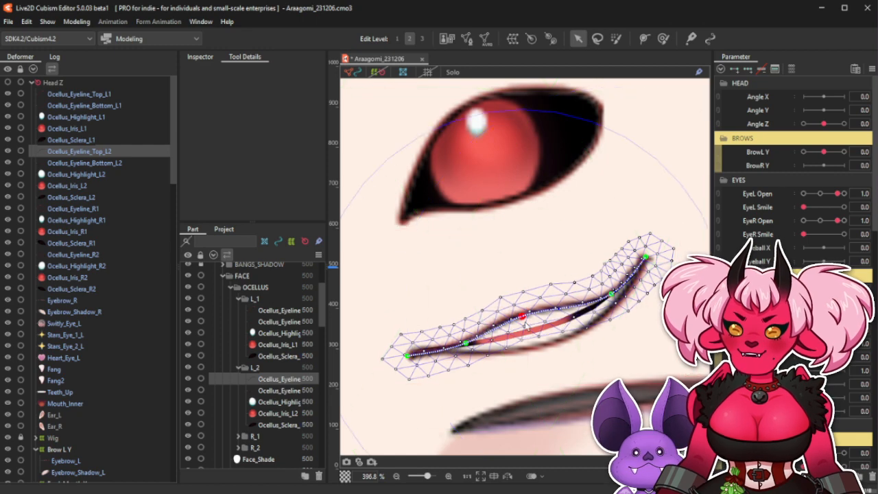
pyautogui.moveTo(526, 323); pyautogui.dragTo(526, 332)
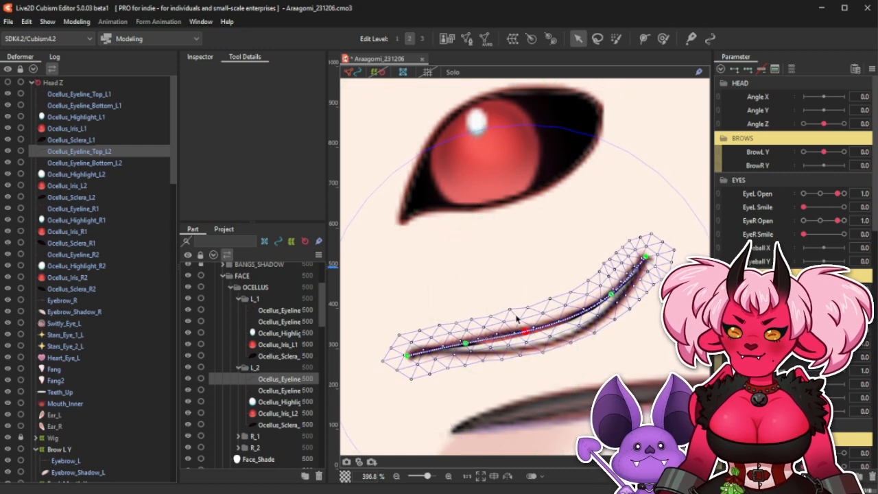
pyautogui.moveTo(466, 343); pyautogui.dragTo(468, 347)
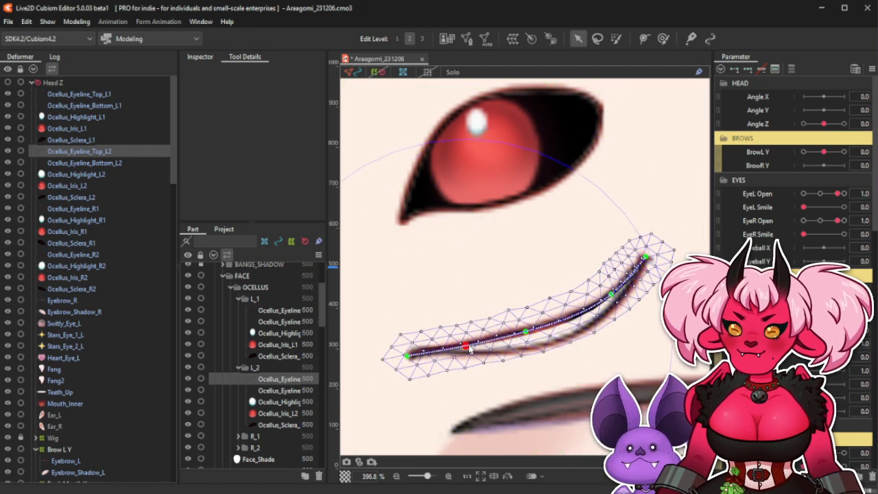
pyautogui.moveTo(409, 357); pyautogui.dragTo(409, 352)
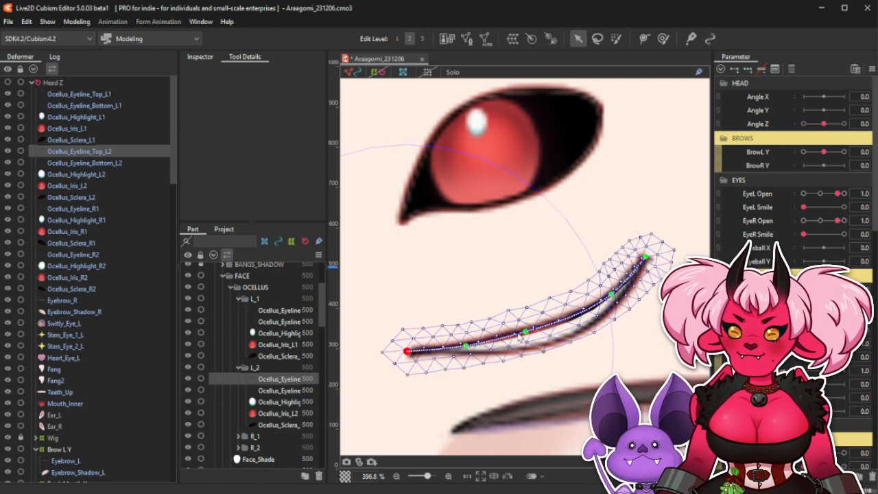
pyautogui.moveTo(525, 333); pyautogui.dragTo(529, 333)
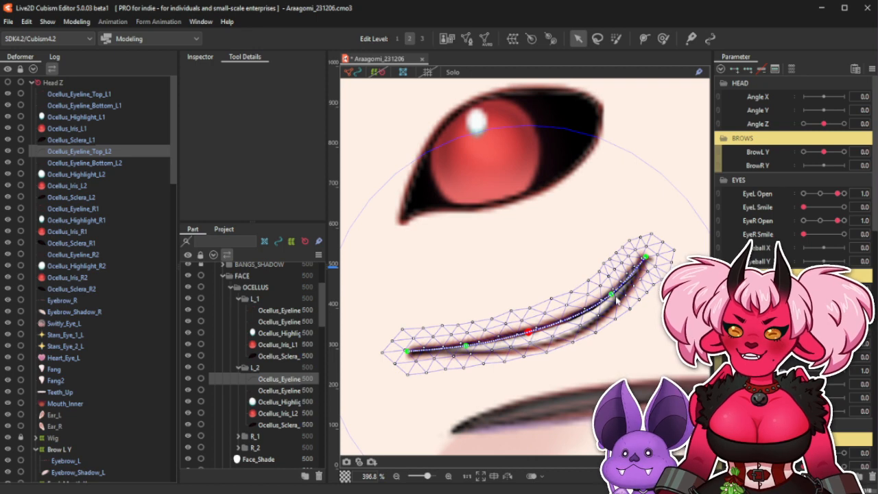
# Shift the outer tip and the adjacent path point of the top eyeline slightly down toward the bottom eyeline.
pyautogui.scroll(2, 641, 247)
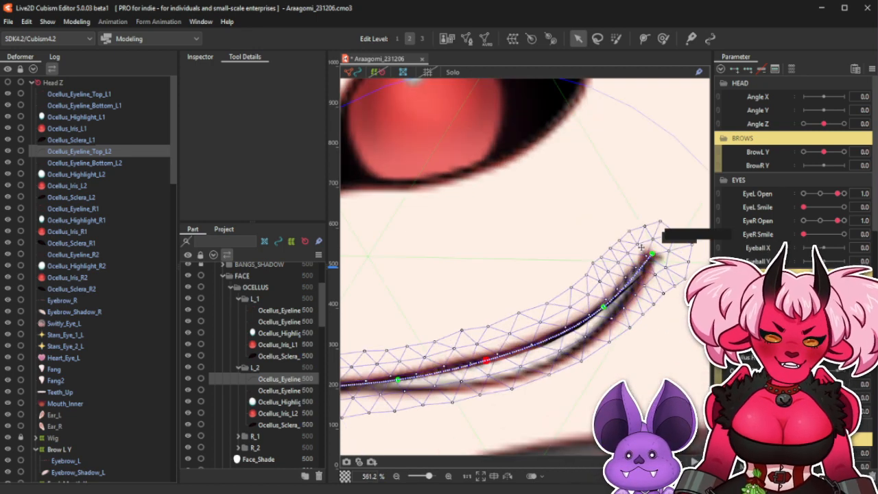
pyautogui.moveTo(652, 255); pyautogui.dragTo(653, 259)
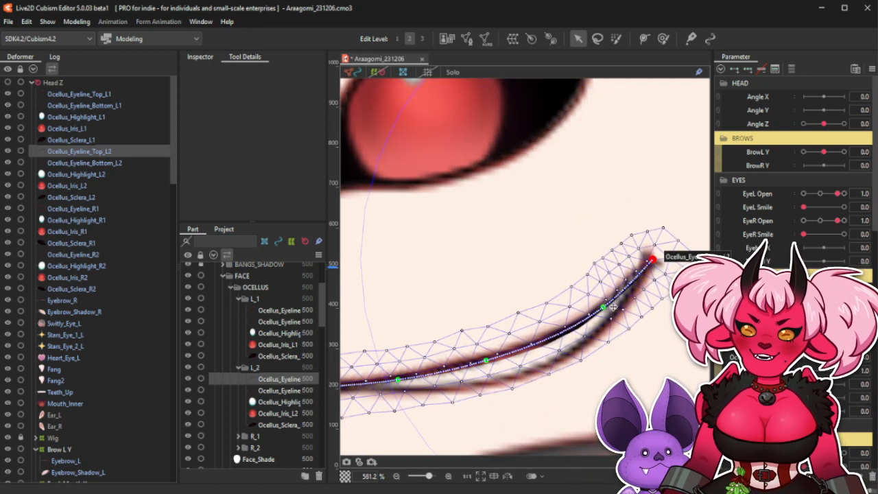
pyautogui.moveTo(604, 307); pyautogui.dragTo(601, 312)
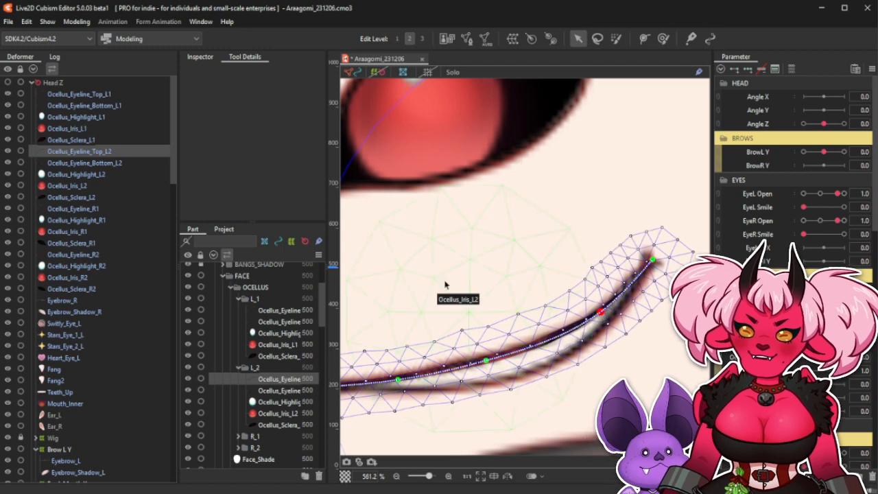
# Even out the mesh vertices along the upper edge of the top eyeline's outer half in the closed pose.
pyautogui.scroll(2, 460, 333)
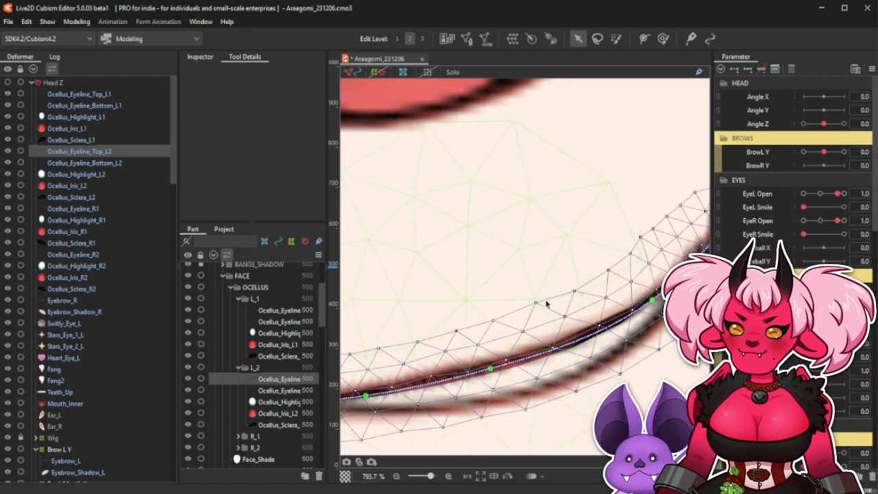
pyautogui.scroll(-1, 539, 303)
pyautogui.scroll(1, 539, 302)
pyautogui.moveTo(537, 303); pyautogui.dragTo(536, 308)
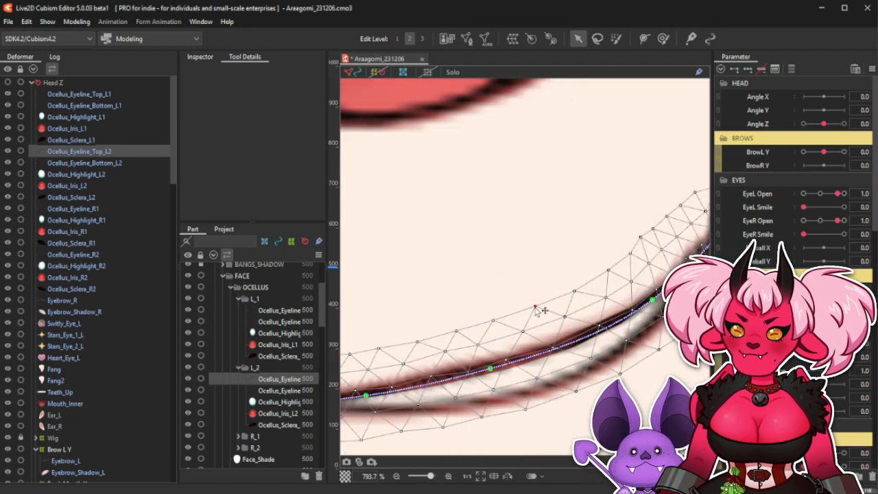
pyautogui.click(576, 290)
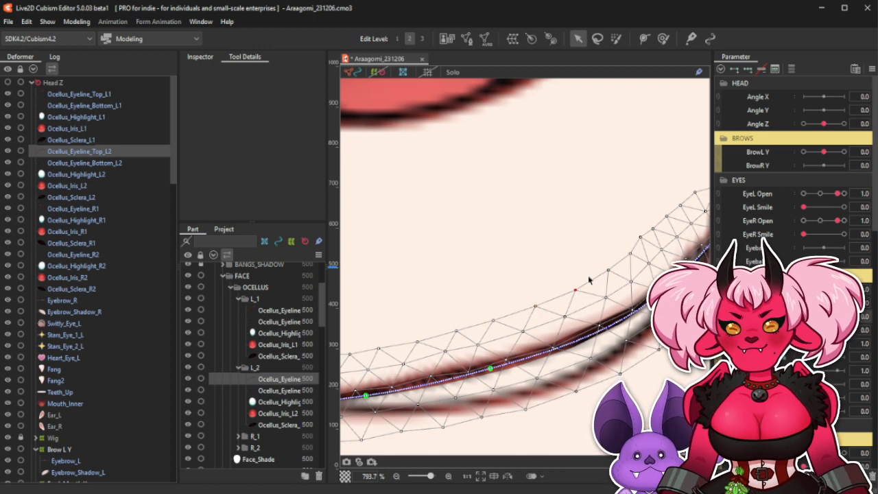
pyautogui.scroll(-2, 588, 280)
pyautogui.scroll(2, 549, 292)
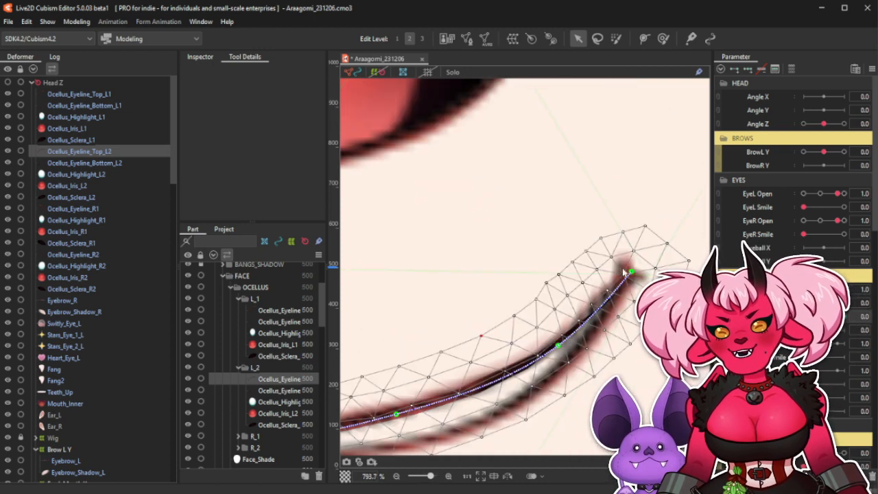
pyautogui.click(560, 274)
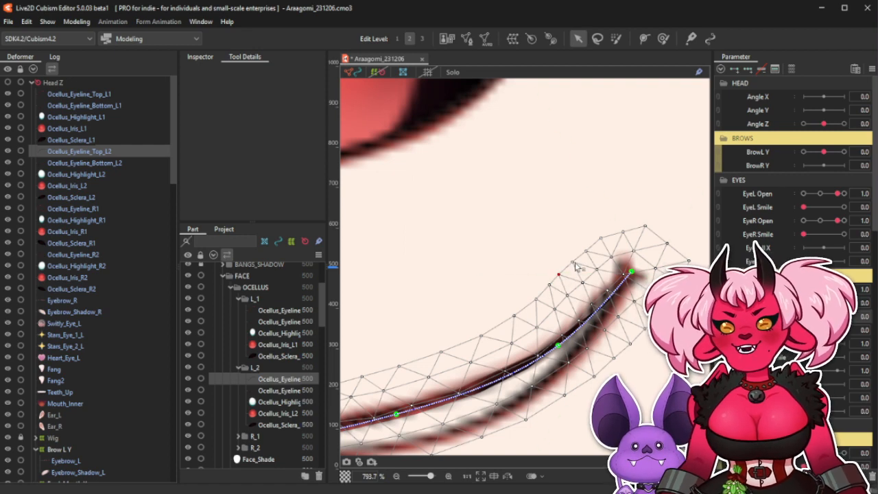
pyautogui.click(575, 262)
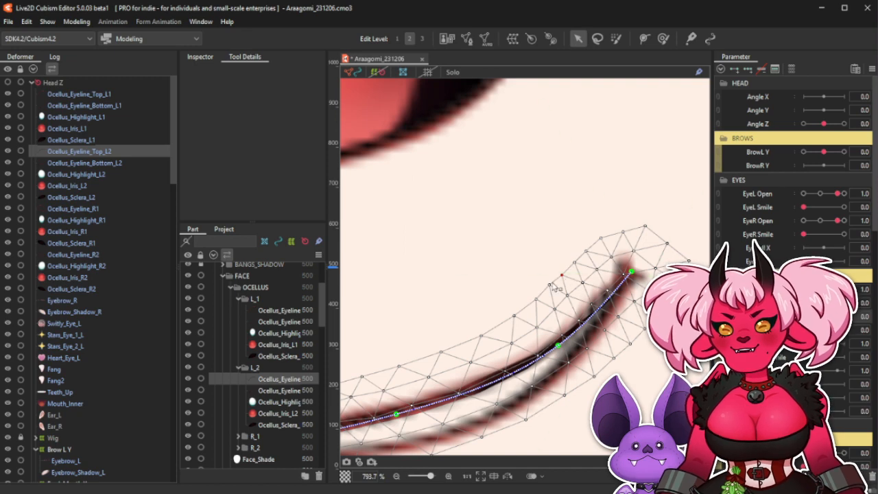
# Smooth the inner half of the closed top eyeline by nudging individual mesh vertices along its upper edge and centre.
pyautogui.scroll(-3, 598, 302)
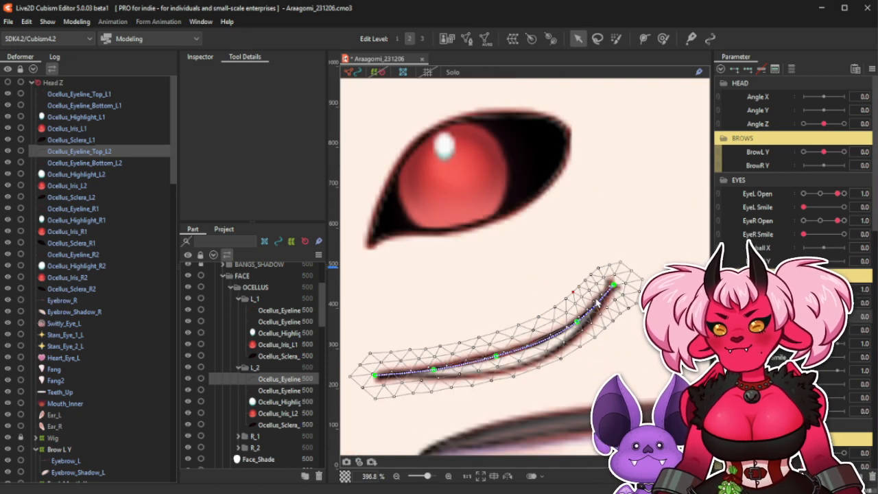
pyautogui.scroll(4, 576, 328)
pyautogui.scroll(-4, 549, 329)
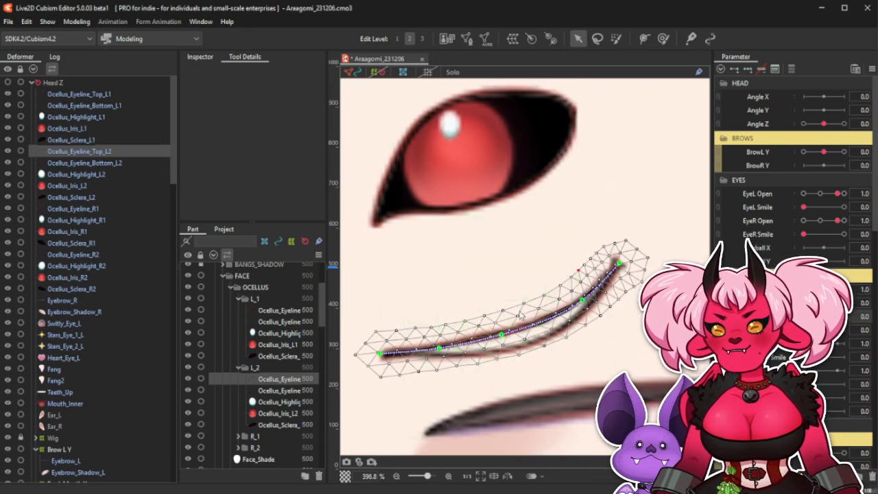
pyautogui.scroll(4, 528, 329)
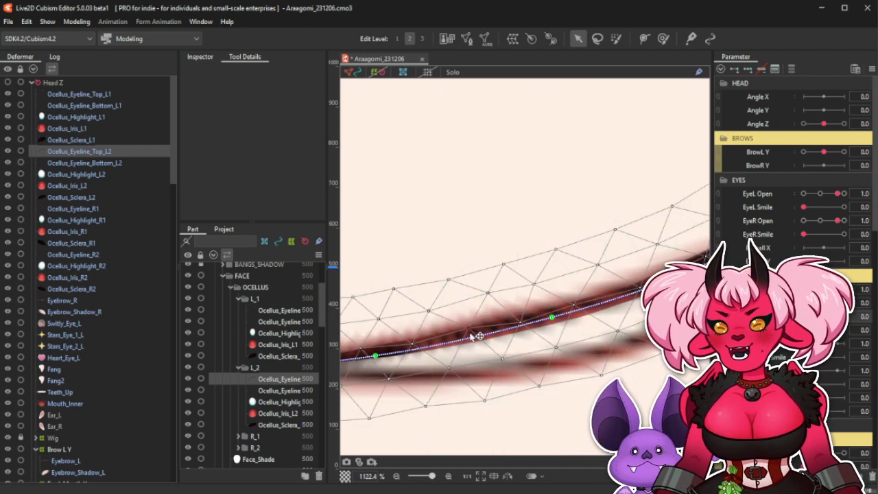
pyautogui.scroll(-4, 471, 338)
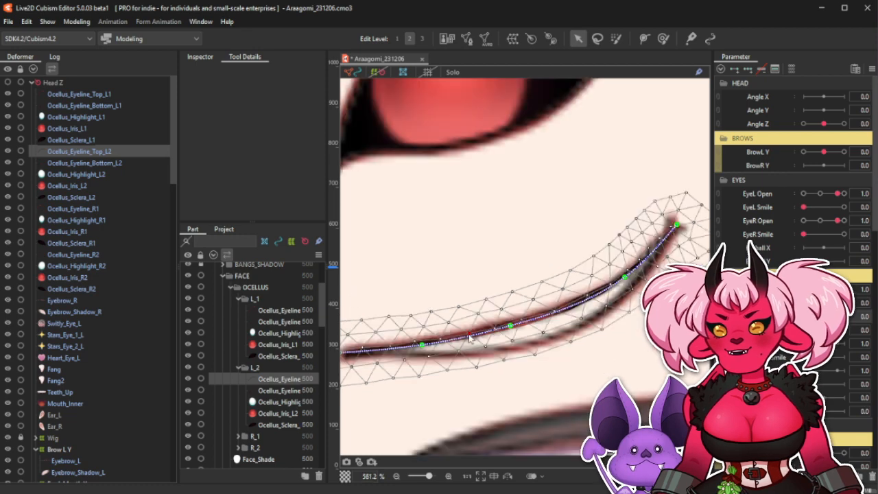
pyautogui.scroll(2, 458, 315)
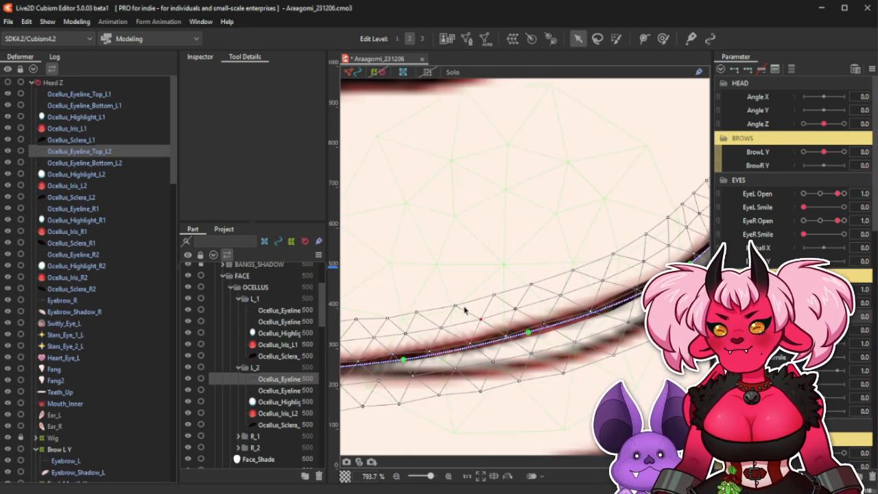
pyautogui.scroll(-4, 421, 317)
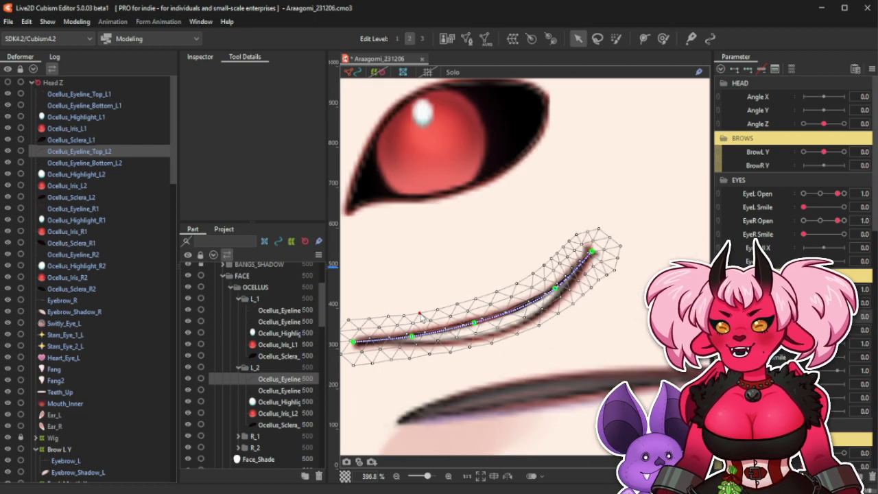
pyautogui.scroll(6, 415, 315)
pyautogui.moveTo(396, 323); pyautogui.dragTo(395, 326)
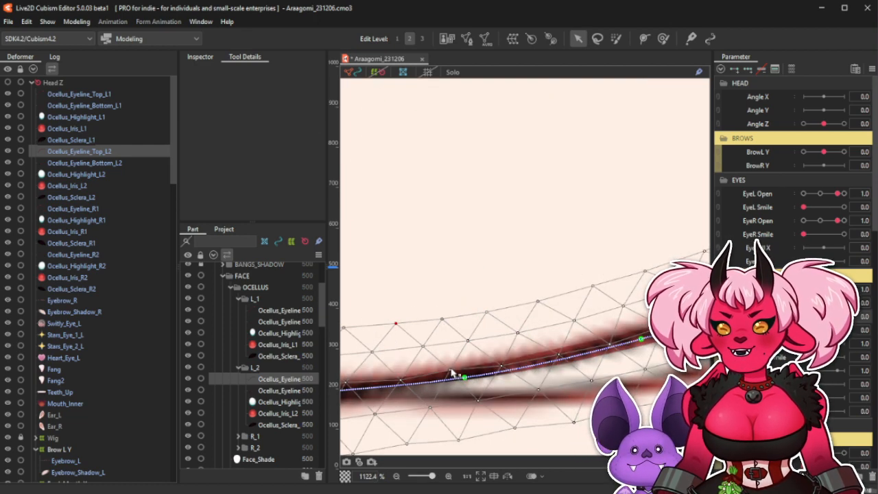
pyautogui.moveTo(451, 370); pyautogui.dragTo(452, 374)
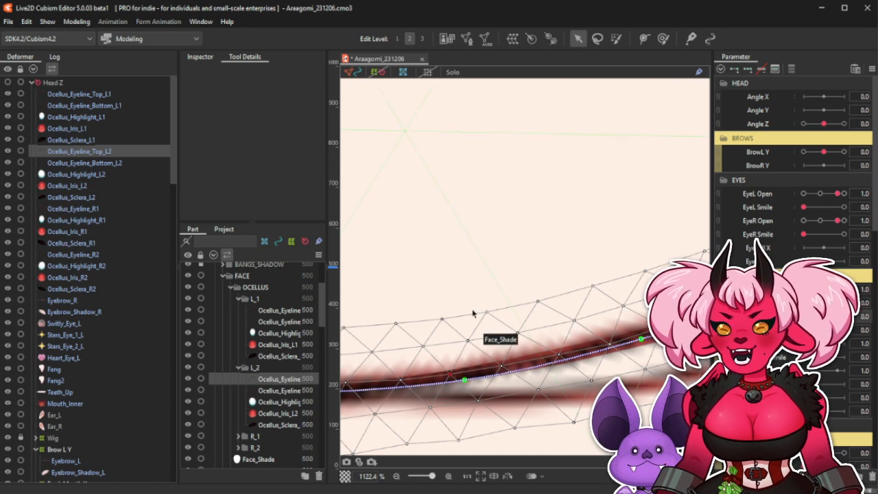
# Adjust the mesh vertices along the lower edge and around the outer tip of the closed top eyeline.
pyautogui.scroll(-3, 526, 310)
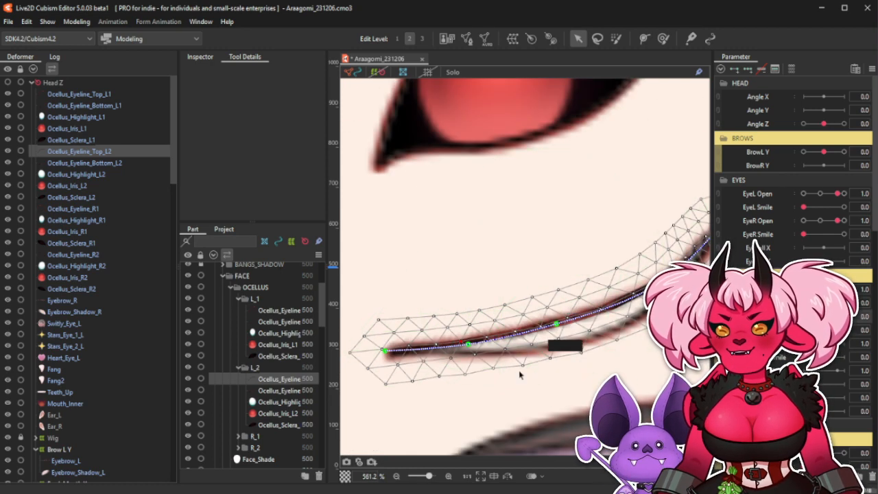
pyautogui.scroll(3, 489, 371)
pyautogui.moveTo(499, 371); pyautogui.dragTo(499, 378)
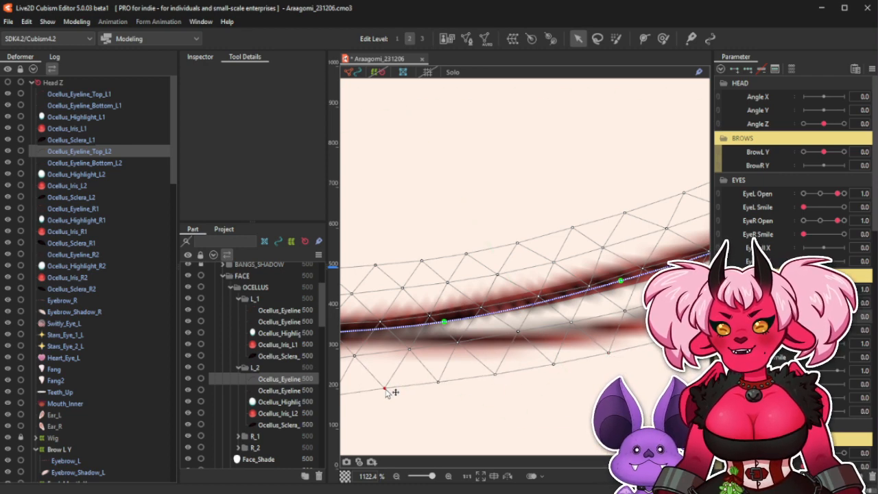
pyautogui.scroll(-4, 388, 391)
pyautogui.scroll(2, 571, 322)
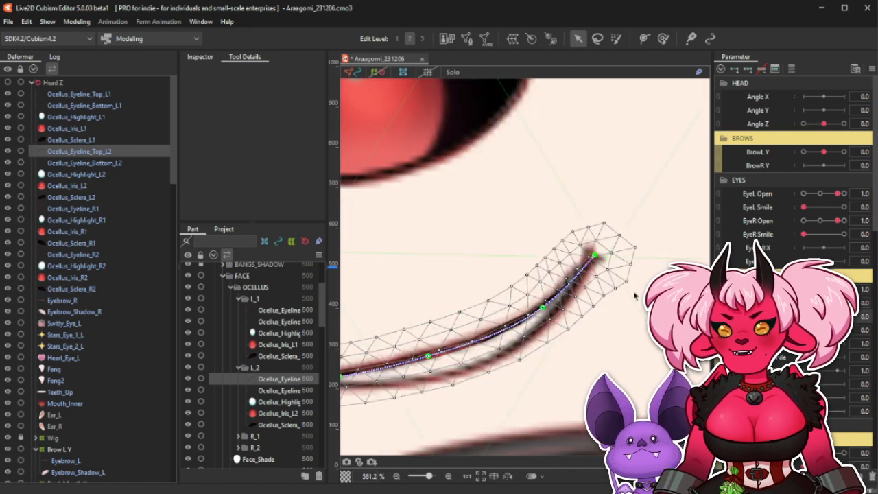
pyautogui.scroll(2, 626, 281)
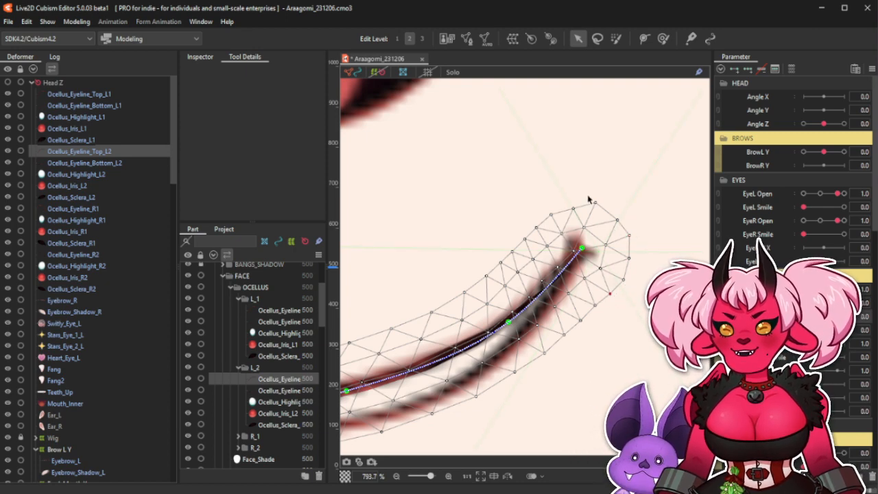
pyautogui.scroll(-6, 588, 212)
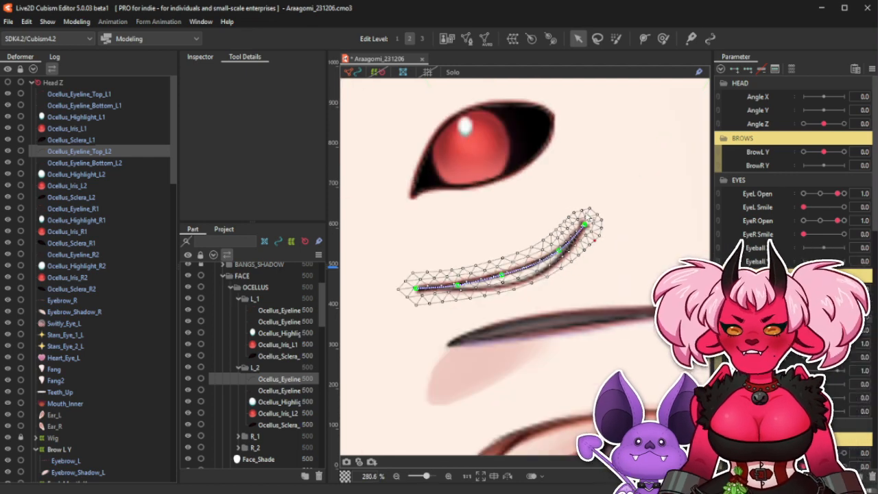
pyautogui.scroll(4, 502, 243)
pyautogui.scroll(-4, 532, 230)
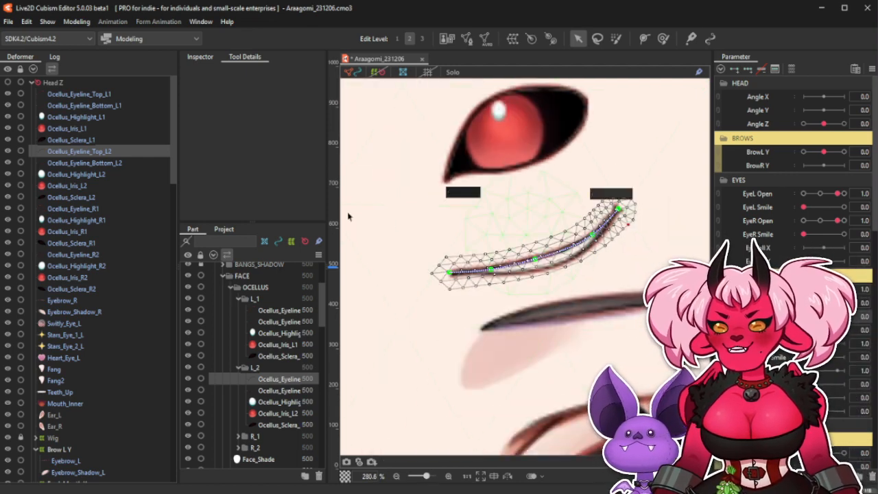
# Compare the two L2 eyeline meshes, deselect them, and return the ocellus to its open keyform to check the blink.
pyautogui.click(108, 162)
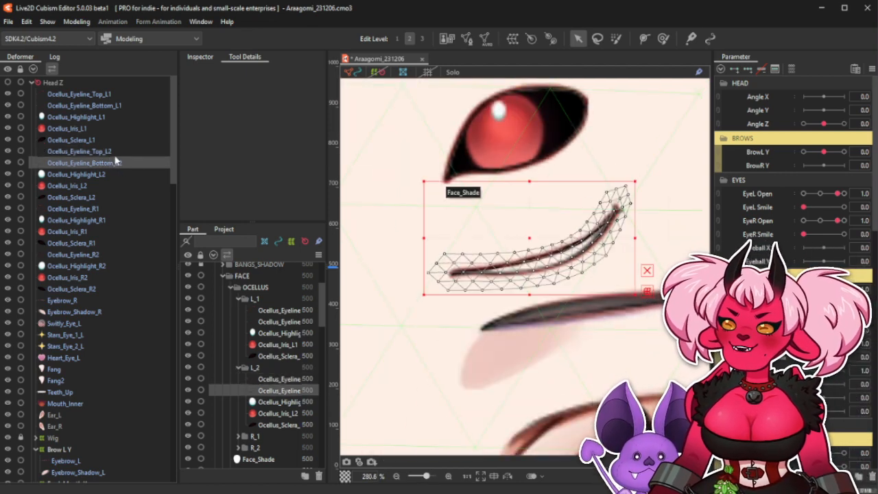
pyautogui.click(128, 152)
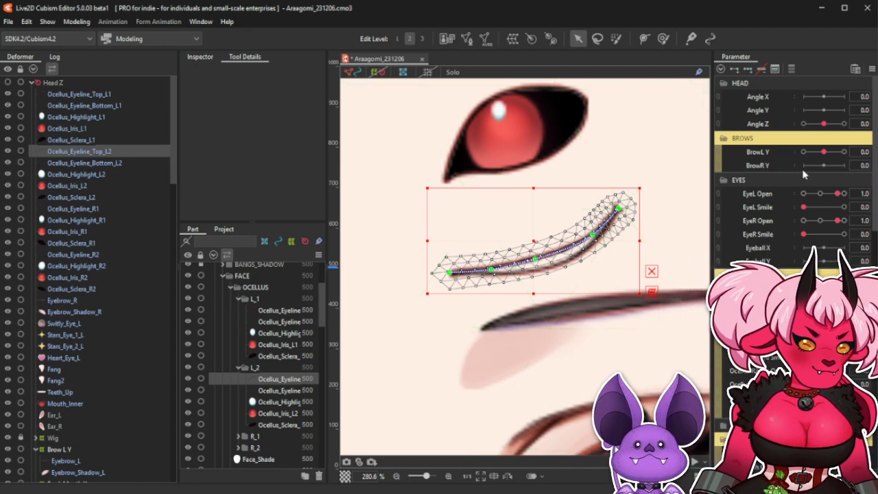
pyautogui.click(471, 183)
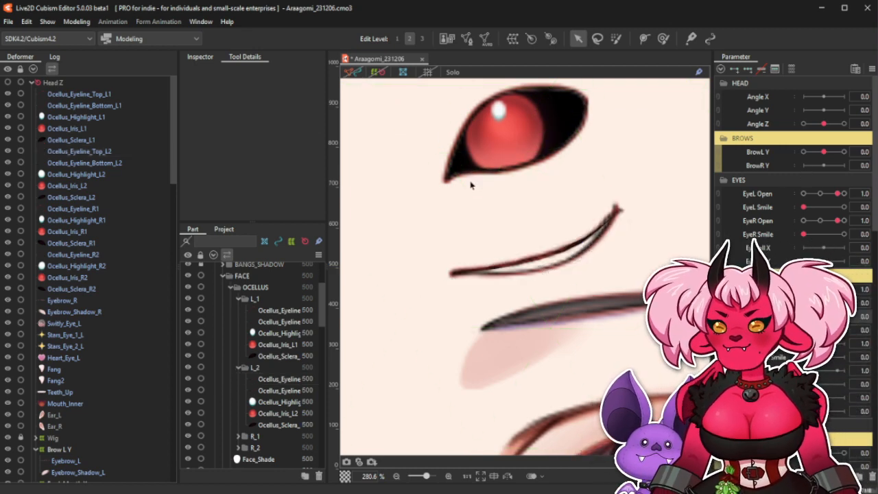
pyautogui.scroll(2, 535, 237)
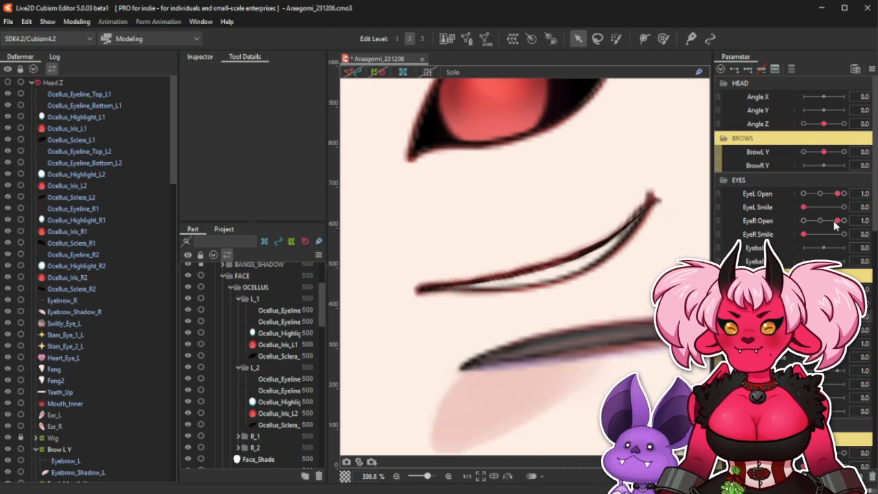
pyautogui.moveTo(836, 225); pyautogui.dragTo(832, 227)
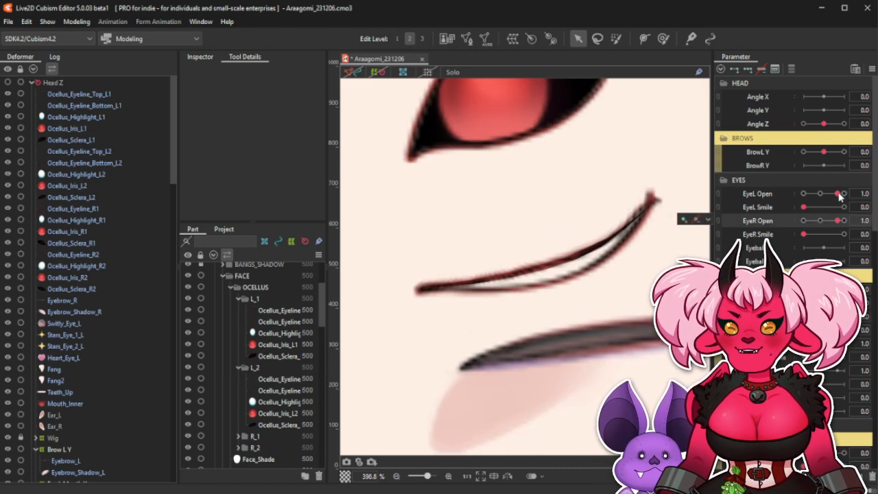
pyautogui.click(839, 195)
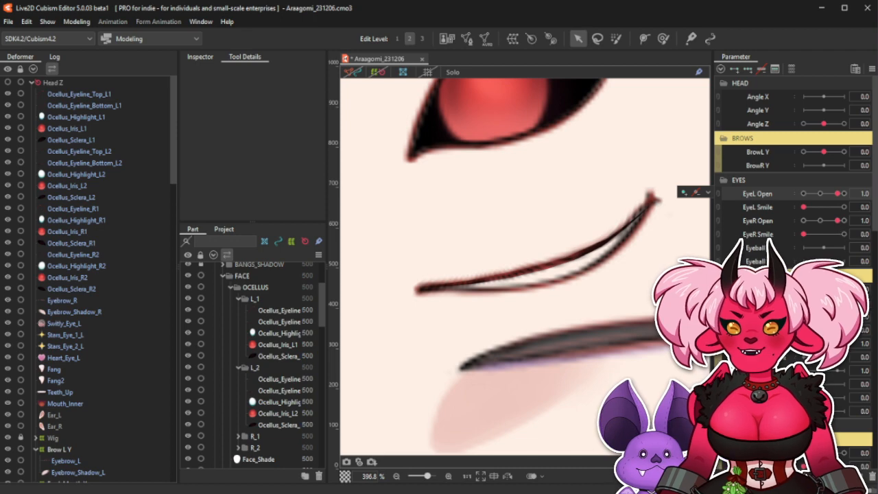
pyautogui.moveTo(805, 194); pyautogui.dragTo(838, 194)
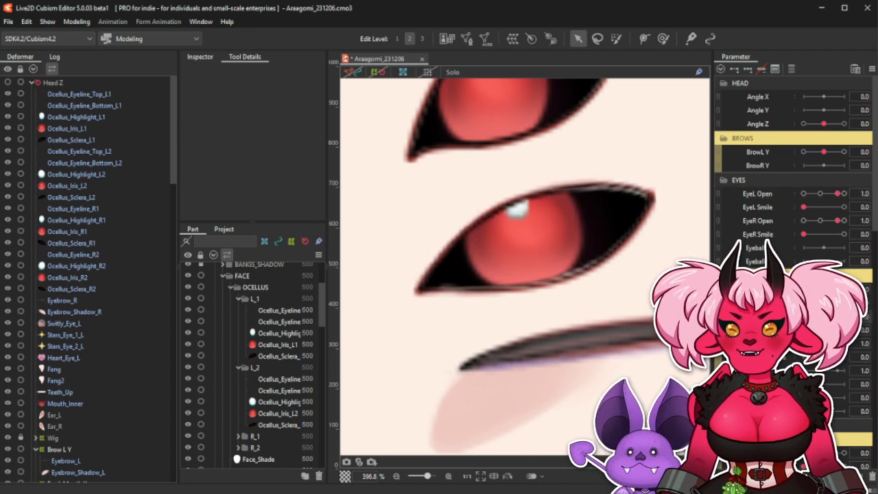
# Nudge the outer control points of the top L2 eyeline's deform path in the closed keyform.
pyautogui.moveTo(838, 303); pyautogui.dragTo(805, 303)
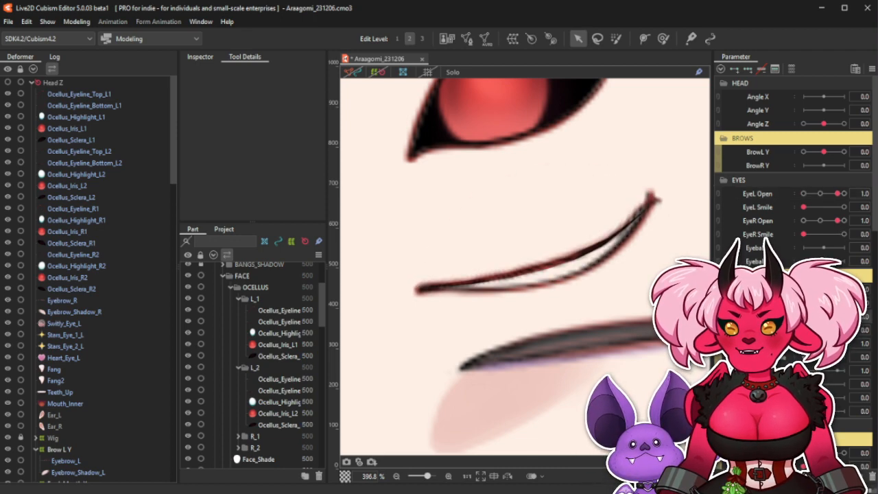
pyautogui.scroll(-4, 593, 254)
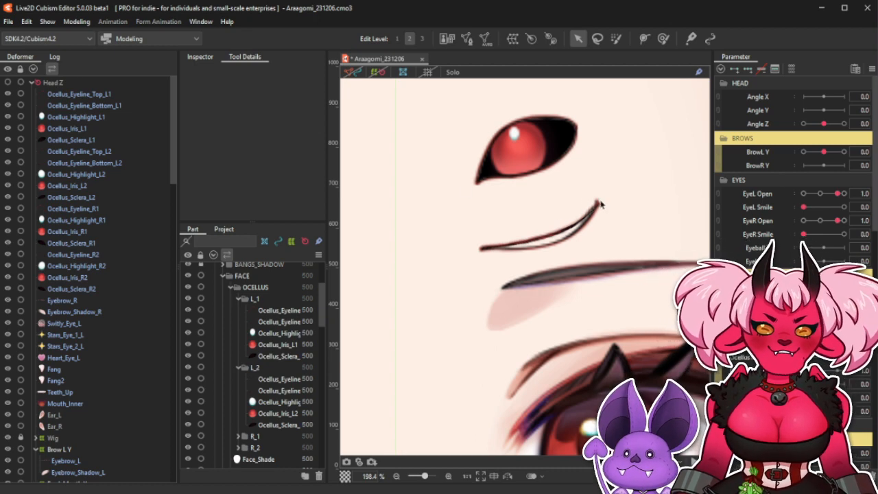
pyautogui.scroll(6, 601, 204)
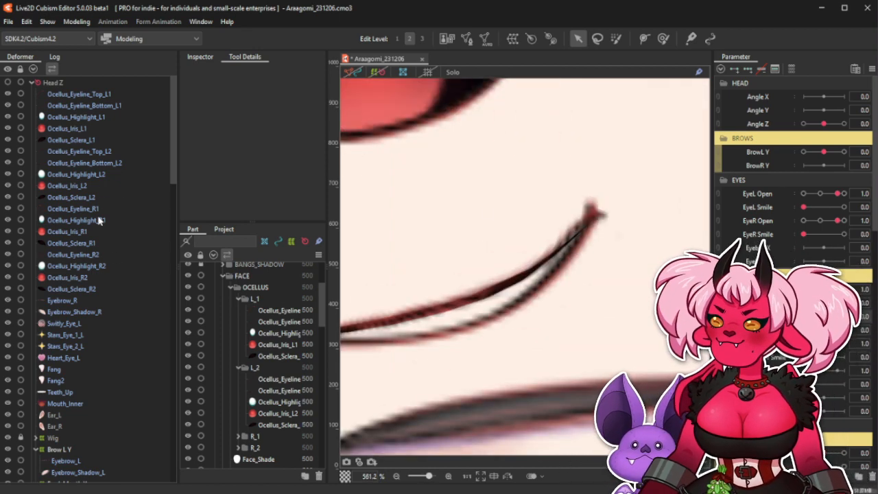
pyautogui.click(112, 186)
pyautogui.click(107, 209)
pyautogui.click(127, 152)
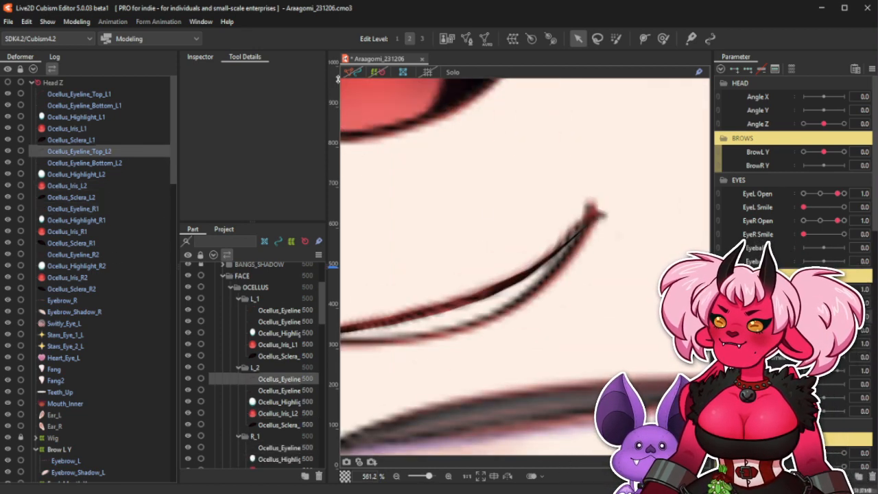
pyautogui.click(352, 72)
pyautogui.moveTo(601, 214); pyautogui.dragTo(602, 213)
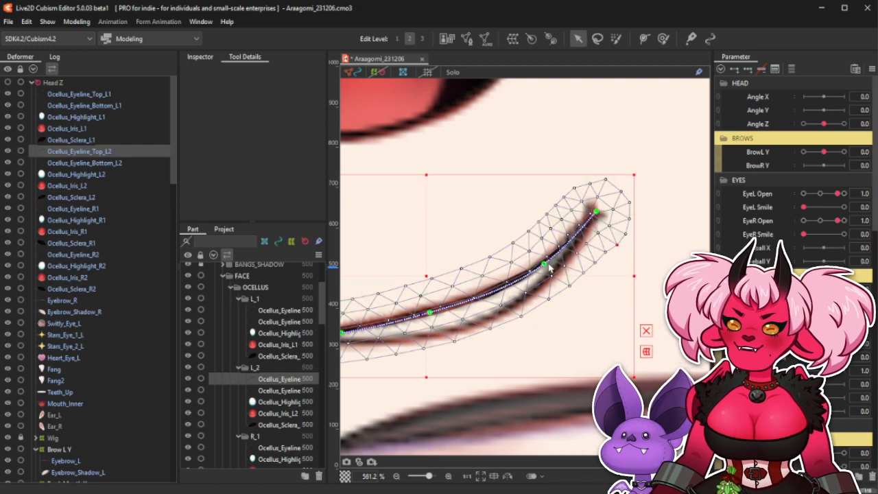
pyautogui.moveTo(547, 265); pyautogui.dragTo(549, 266)
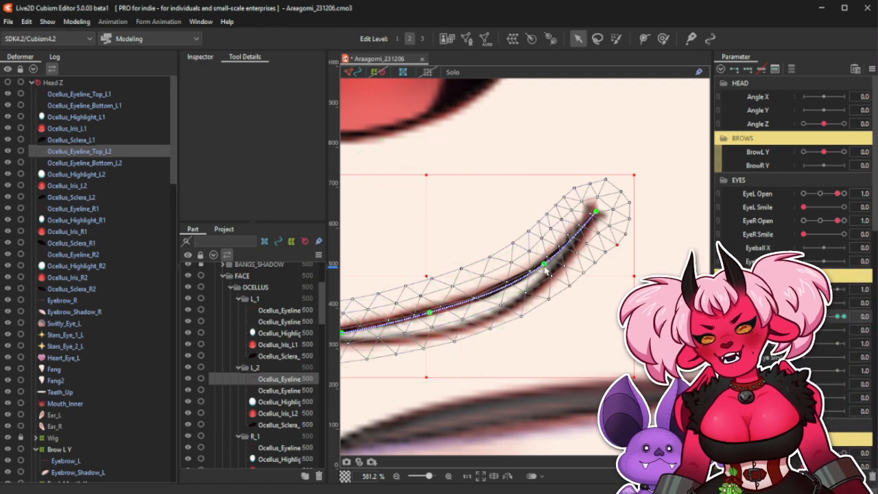
pyautogui.click(546, 268)
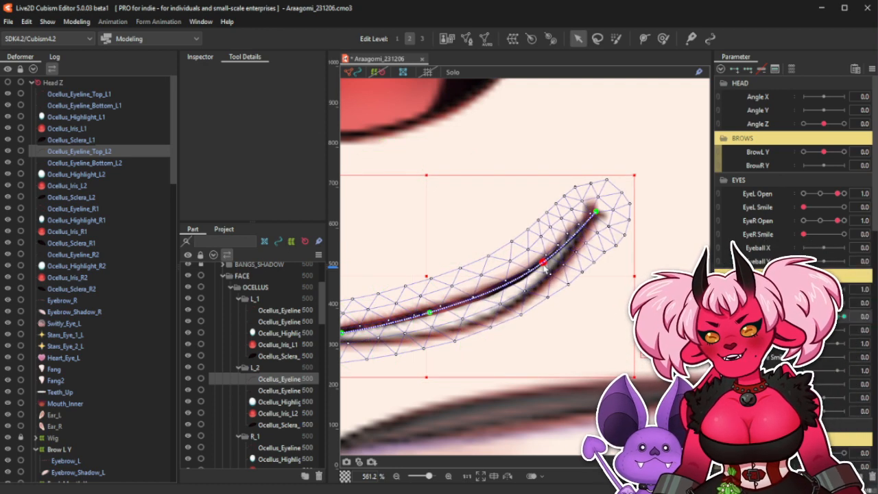
# Inspect the top L2 eyeline's properties and compare the ocellus in its open and closed keyforms without the mesh overlay.
pyautogui.click(103, 162)
pyautogui.click(112, 153)
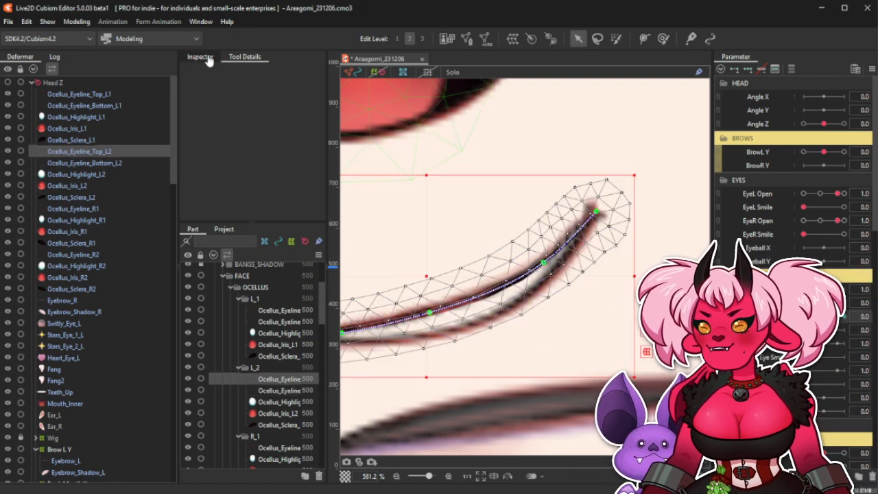
pyautogui.click(205, 59)
pyautogui.scroll(-3, 491, 181)
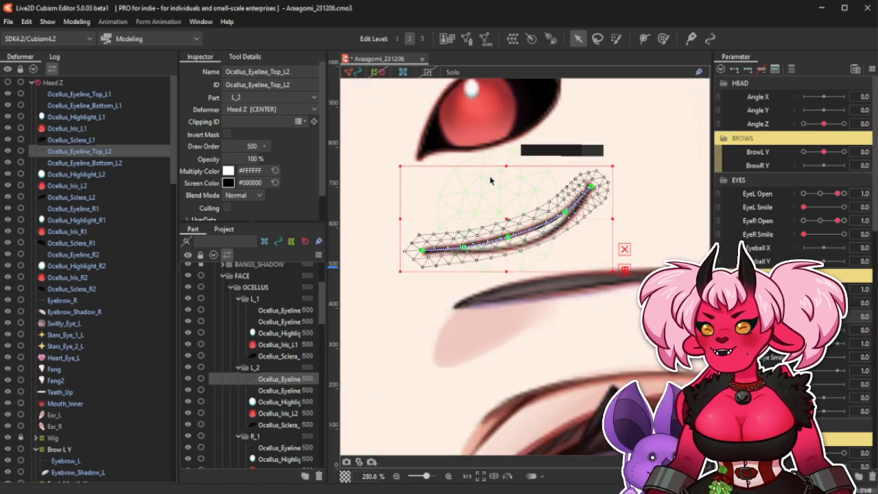
pyautogui.scroll(2, 491, 180)
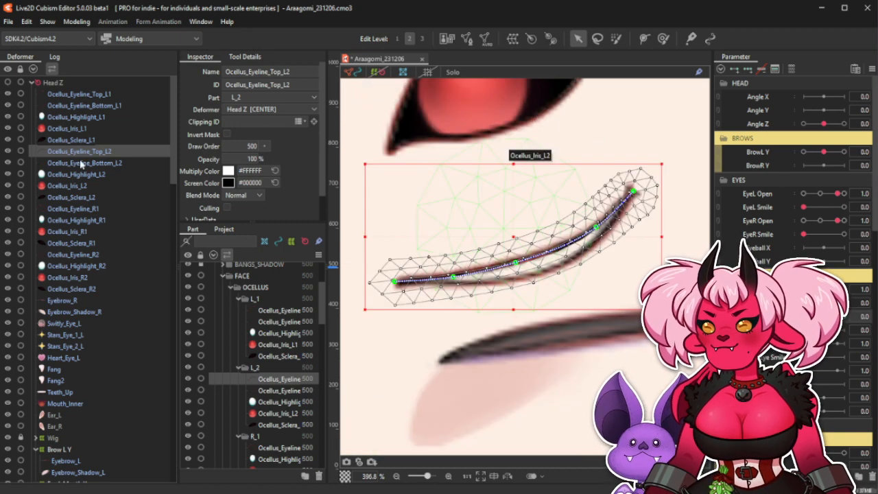
pyautogui.click(837, 316)
pyautogui.click(353, 73)
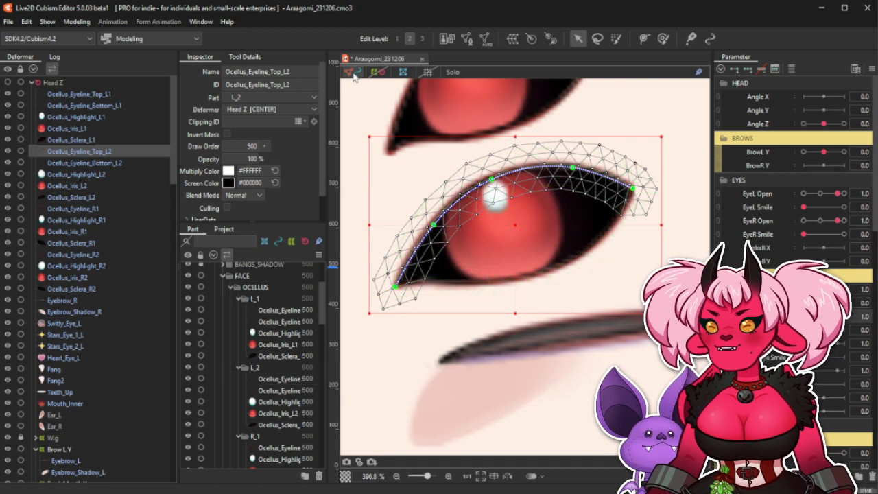
pyautogui.moveTo(837, 317); pyautogui.dragTo(803, 317)
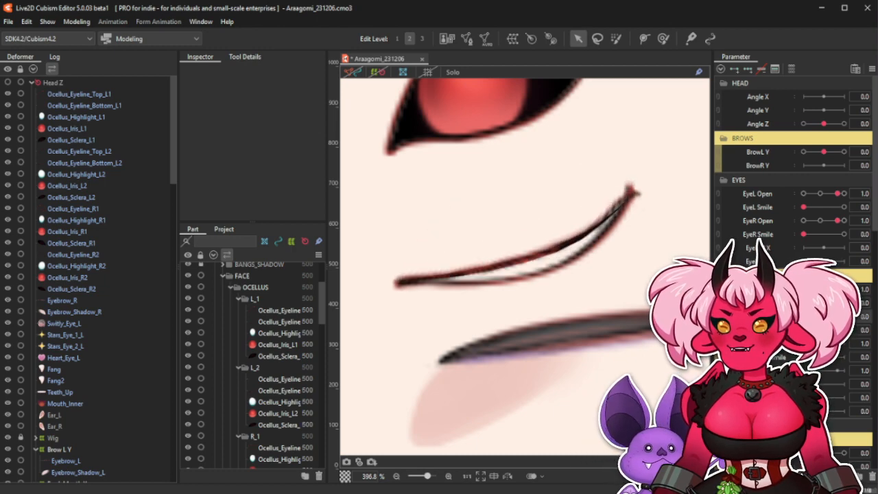
# Try duplicating the top L2 eyeline mesh and shifting the outer end of its deform path, and undo both changes.
pyautogui.click(106, 151)
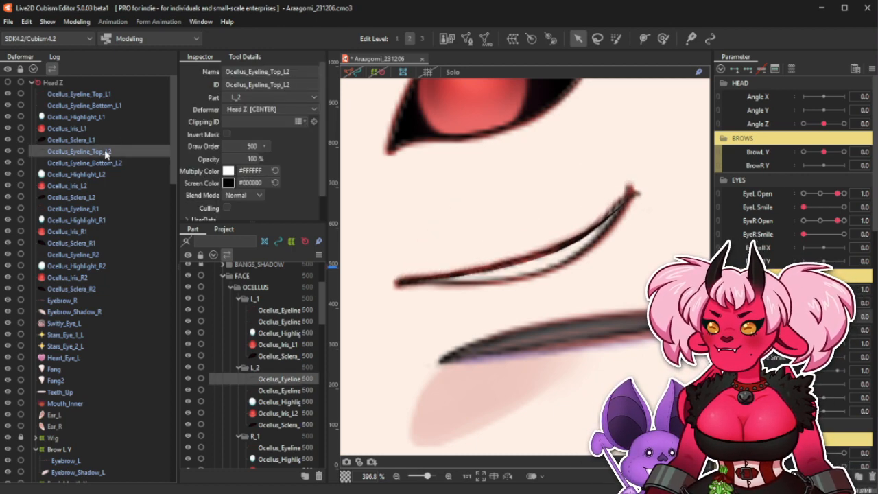
pyautogui.hotkey('ctrl', 'd')
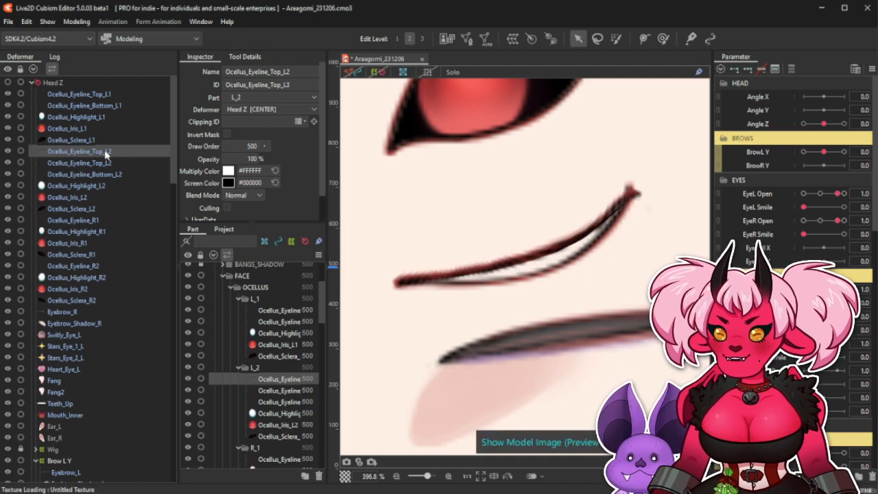
pyautogui.moveTo(804, 317)
pyautogui.mouseDown()
pyautogui.moveTo(841, 317)
pyautogui.moveTo(804, 317)
pyautogui.mouseUp()
pyautogui.click(356, 73)
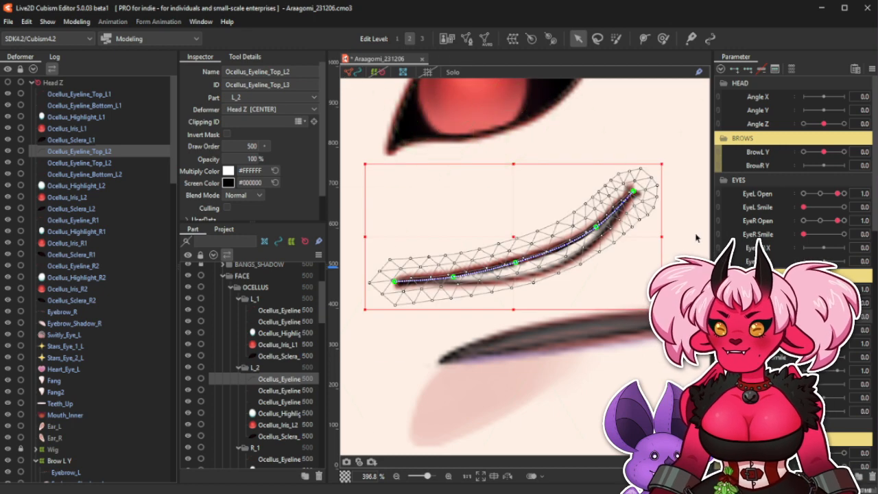
pyautogui.scroll(2, 650, 208)
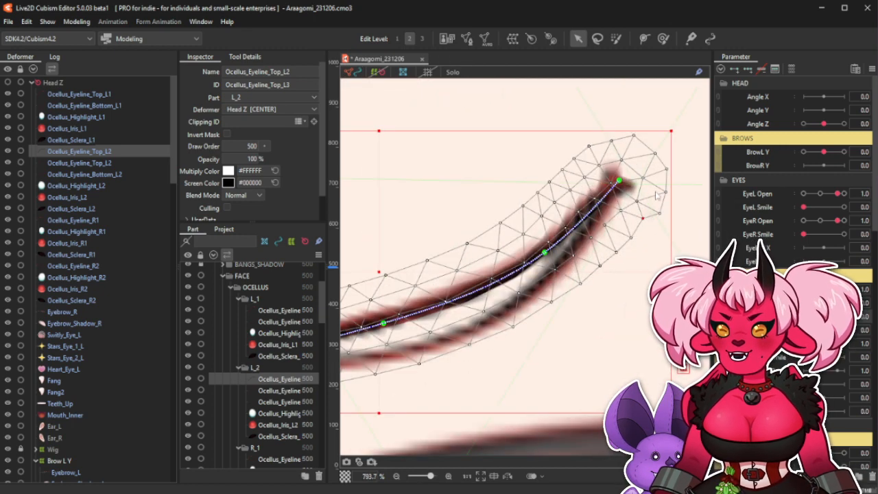
pyautogui.scroll(-3, 658, 195)
pyautogui.scroll(3, 639, 192)
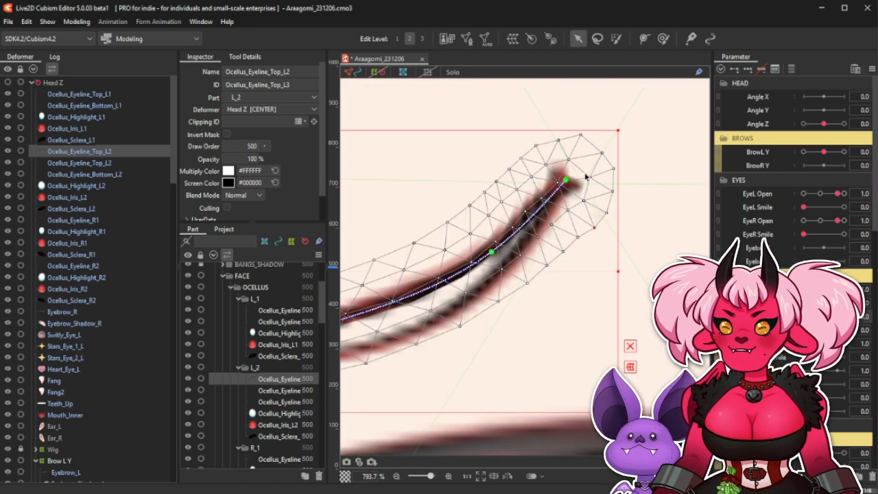
pyautogui.moveTo(566, 180); pyautogui.dragTo(556, 172)
pyautogui.hotkey('ctrl', 'z')
pyautogui.hotkey('ctrl', 'z')
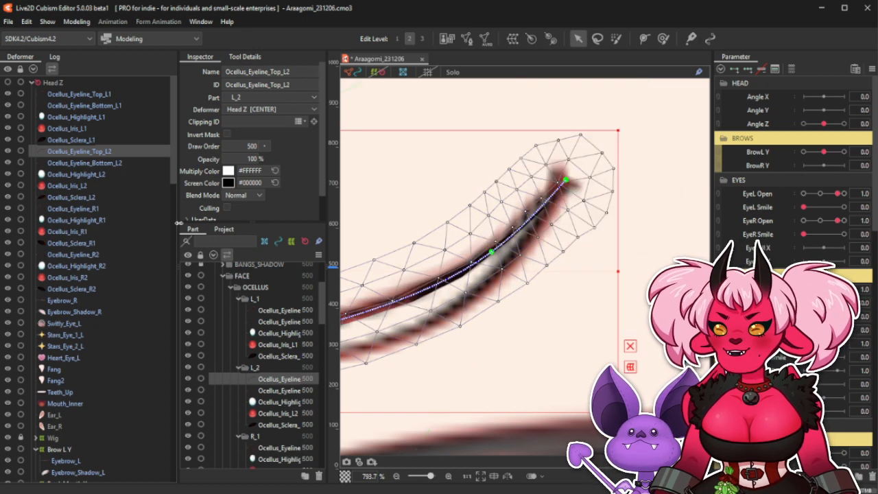
# Reshape the outer tip of the closed top L2 eyeline together with the L2 sclera, using a resized deform brush.
pyautogui.keyDown('ctrl'); pyautogui.click(82, 198); pyautogui.keyUp('ctrl')
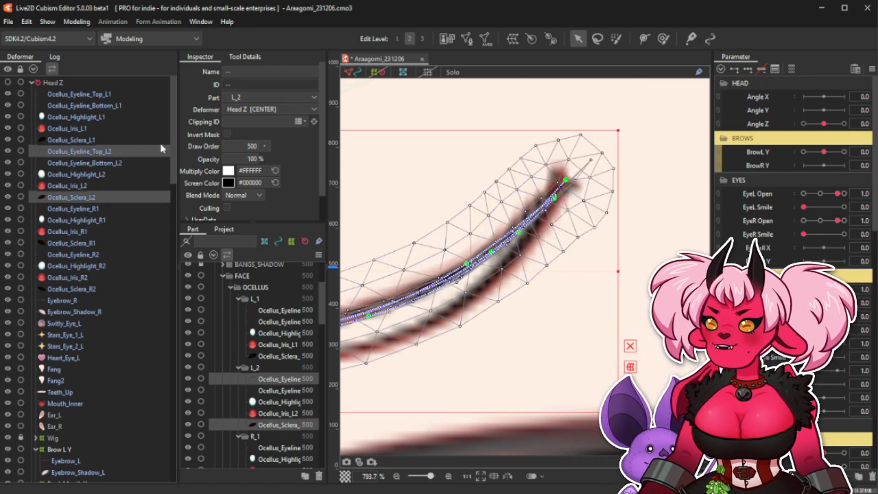
pyautogui.click(112, 152)
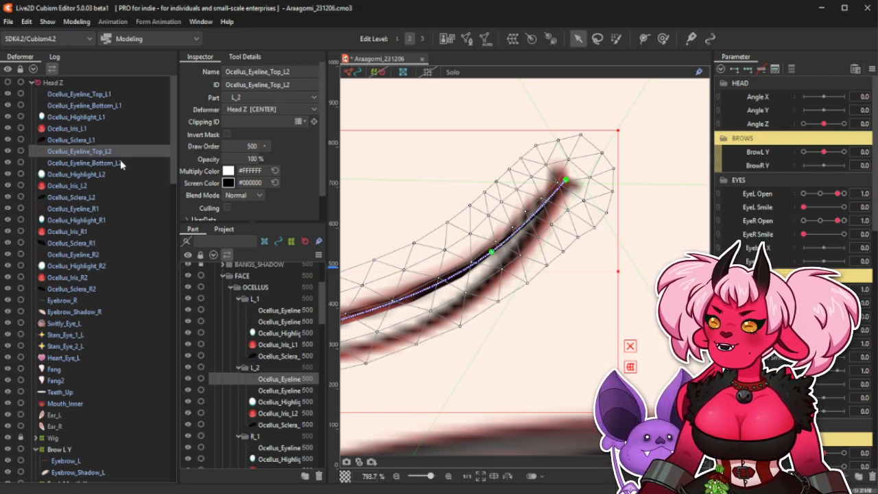
pyautogui.keyDown('ctrl'); pyautogui.click(98, 198); pyautogui.keyUp('ctrl')
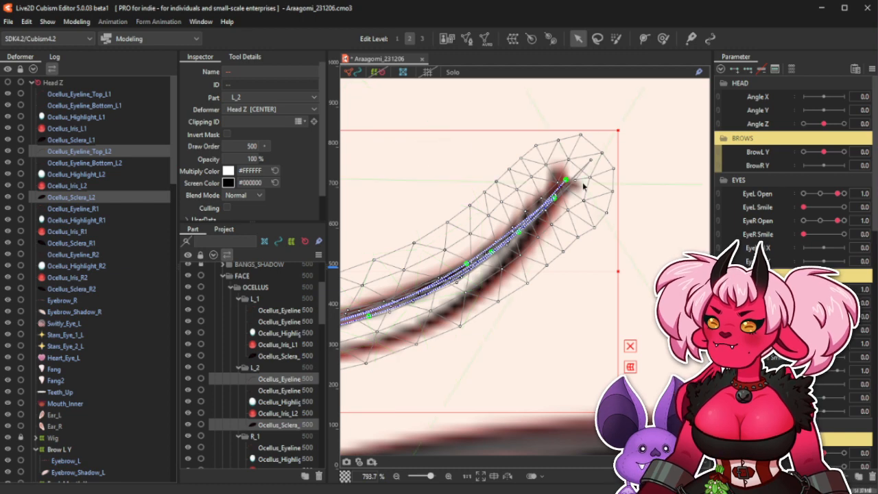
pyautogui.click(113, 162)
pyautogui.click(99, 197)
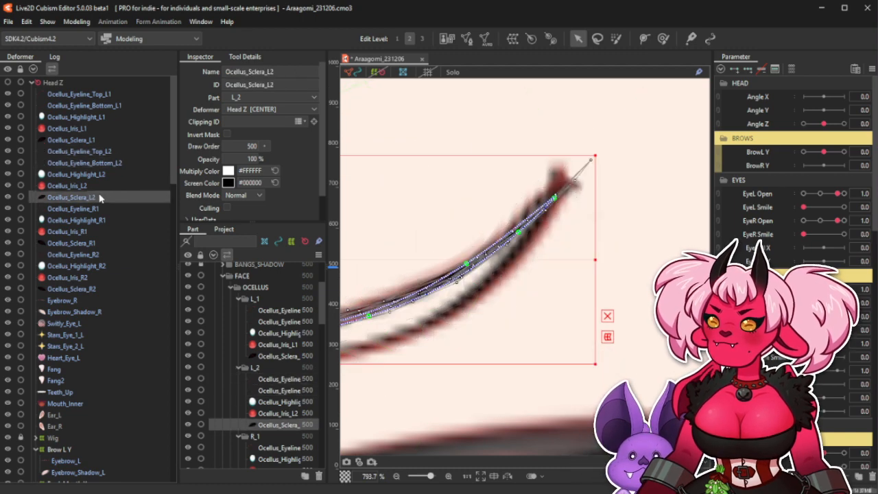
pyautogui.keyDown('ctrl'); pyautogui.click(111, 150); pyautogui.keyUp('ctrl')
pyautogui.click(663, 39)
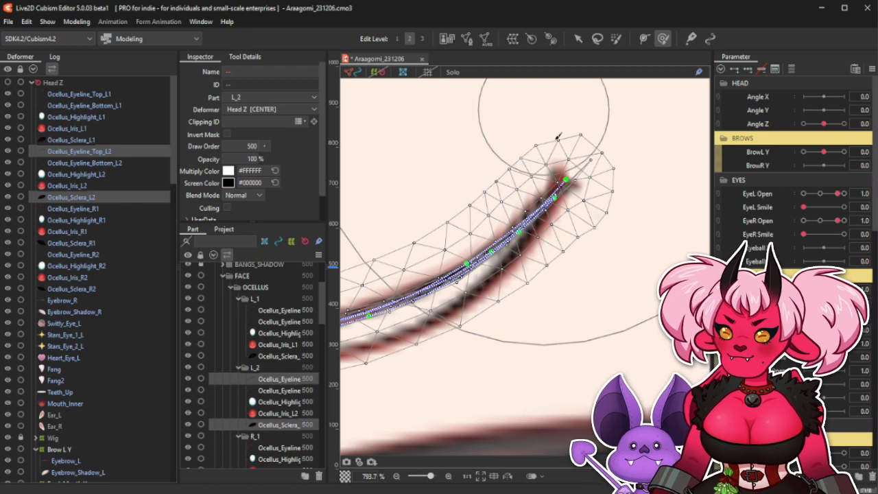
pyautogui.scroll(-2, 510, 254)
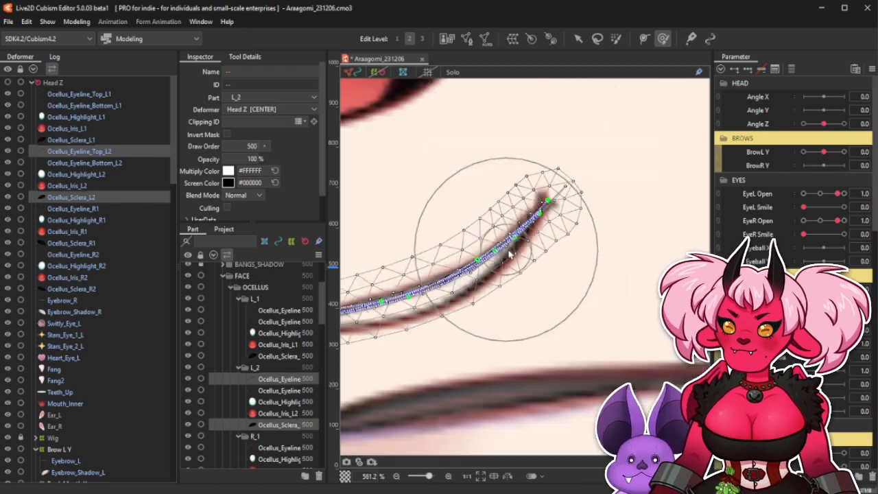
pyautogui.scroll(-4, 509, 254)
pyautogui.scroll(6, 535, 238)
pyautogui.press('b')
pyautogui.moveTo(553, 234)
pyautogui.mouseDown()
pyautogui.moveTo(551, 209)
pyautogui.moveTo(548, 218)
pyautogui.mouseUp()
pyautogui.moveTo(570, 191); pyautogui.dragTo(561, 177)
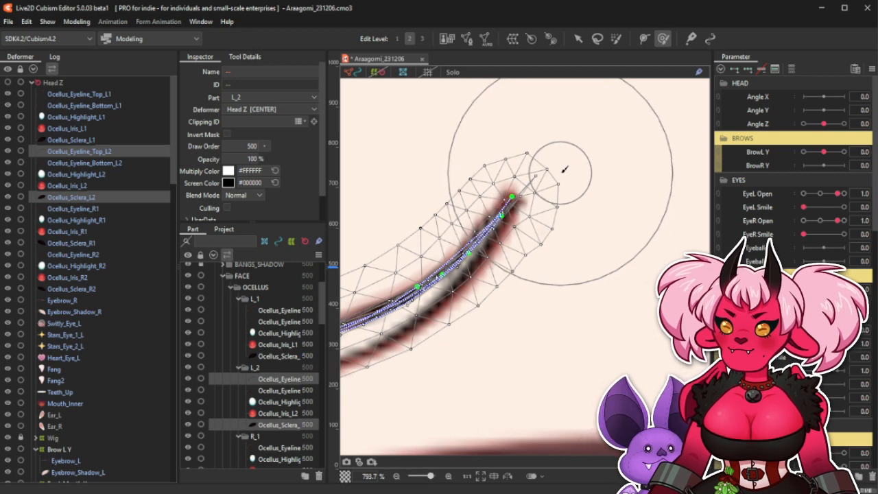
# Examine the closed L2 ocellus's outer corner without the mesh overlay, and reselect the top L2 eyeline.
pyautogui.click(349, 73)
pyautogui.scroll(-2, 549, 224)
pyautogui.scroll(5, 552, 230)
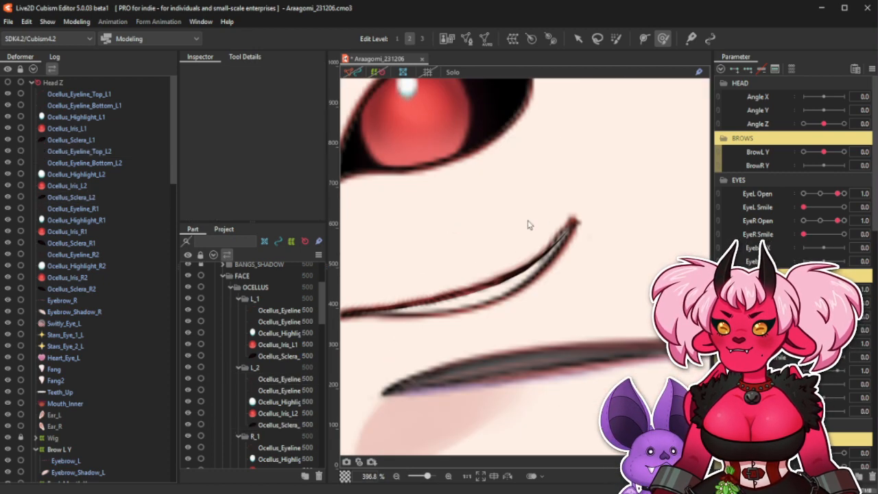
pyautogui.scroll(-3, 583, 233)
pyautogui.scroll(3, 572, 241)
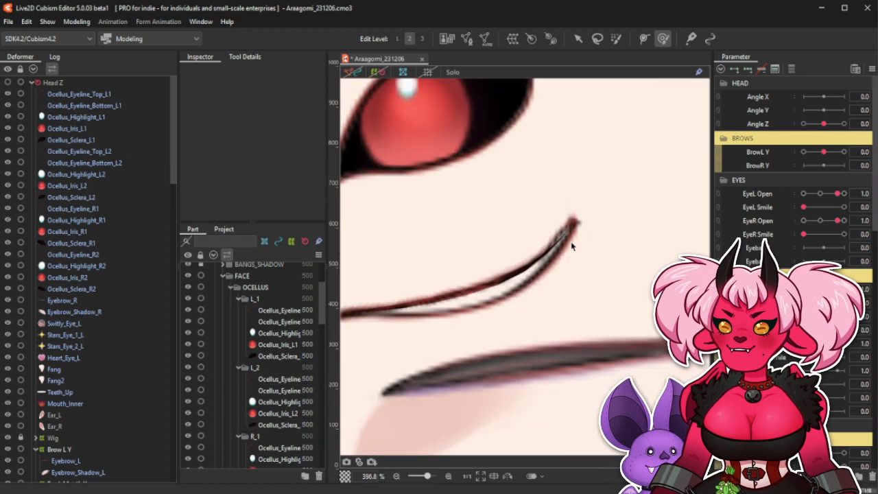
pyautogui.click(96, 151)
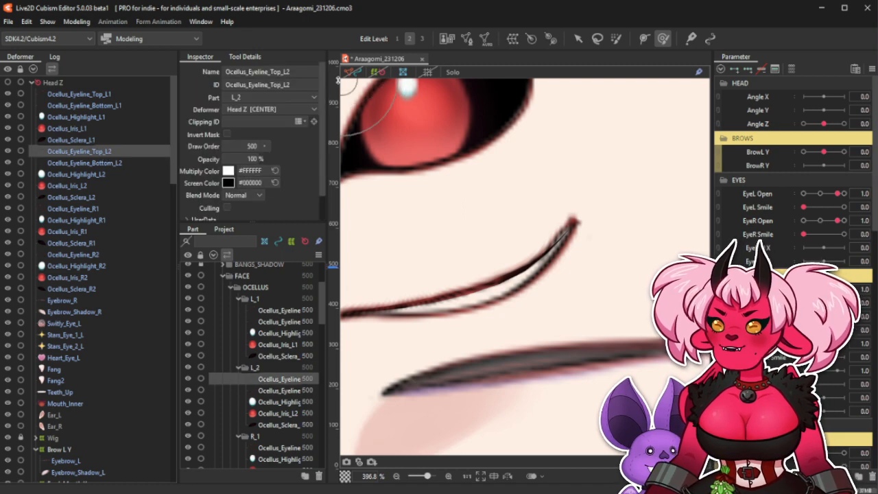
pyautogui.scroll(2, 603, 237)
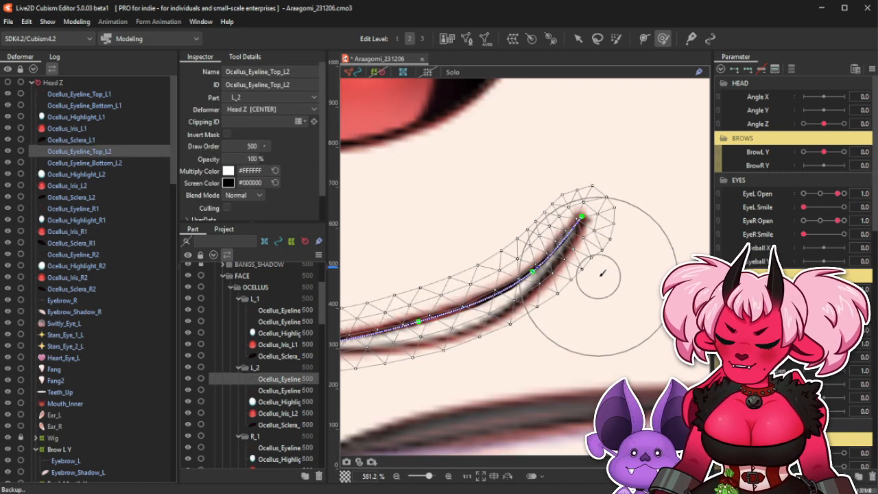
pyautogui.scroll(-10, 576, 230)
pyautogui.scroll(-2, 572, 227)
pyautogui.scroll(2, 572, 227)
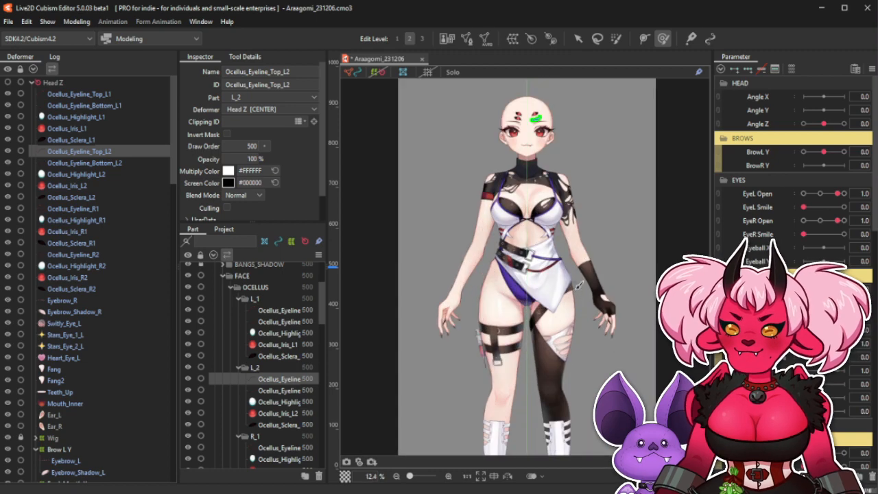
pyautogui.scroll(-1, 582, 187)
pyautogui.scroll(1, 587, 246)
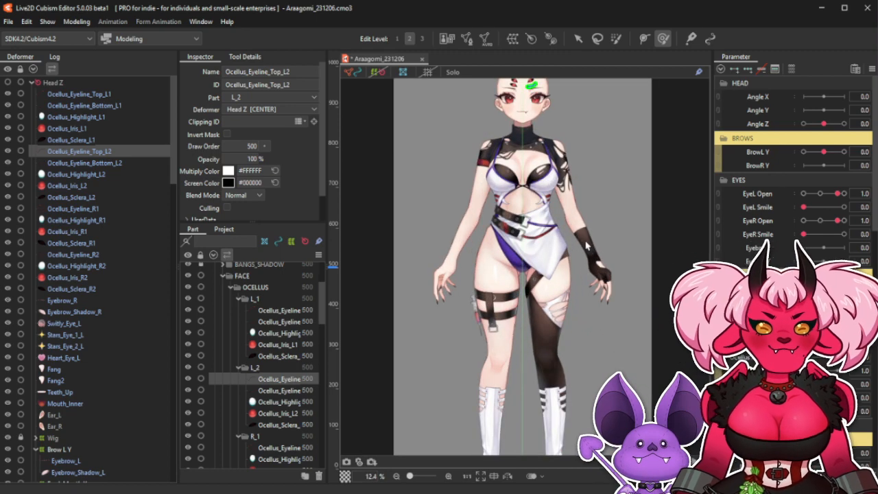
pyautogui.scroll(-1, 587, 246)
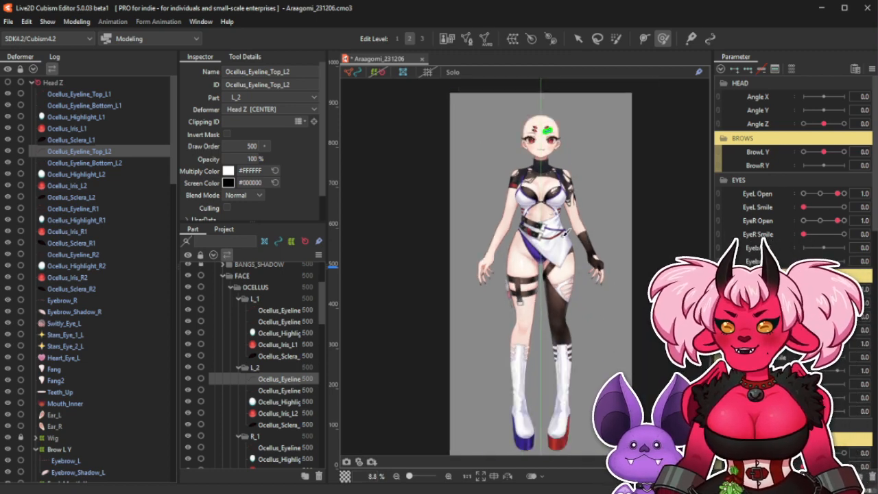
pyautogui.scroll(1, 587, 246)
pyautogui.scroll(-1, 587, 246)
pyautogui.scroll(2, 549, 276)
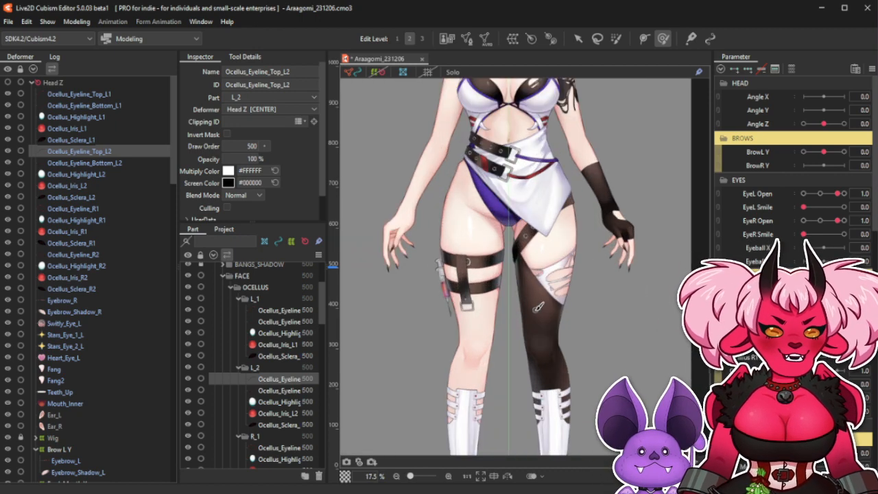
pyautogui.scroll(-2, 581, 316)
pyautogui.scroll(1, 581, 316)
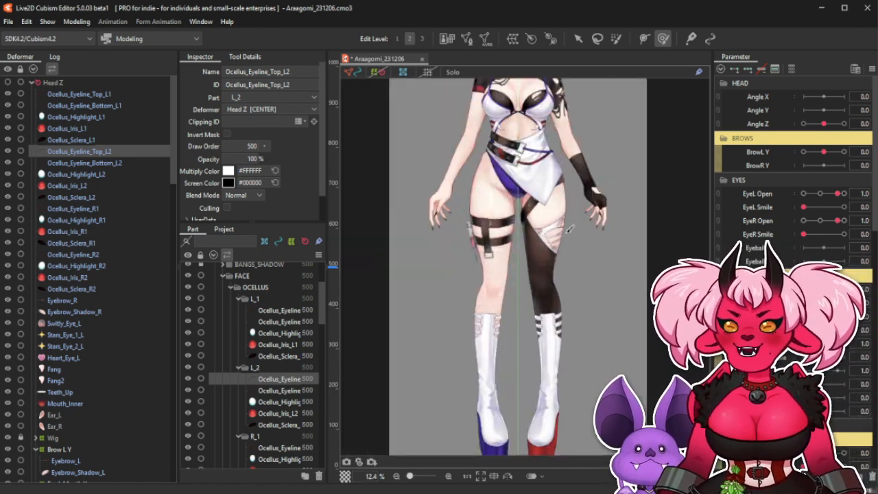
pyautogui.scroll(-1, 581, 316)
pyautogui.scroll(-1, 580, 316)
pyautogui.scroll(2, 582, 314)
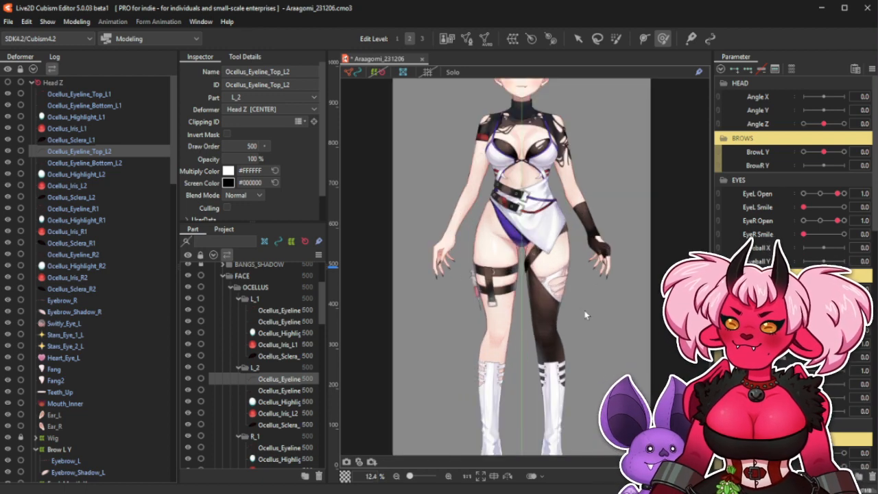
pyautogui.scroll(1, 618, 319)
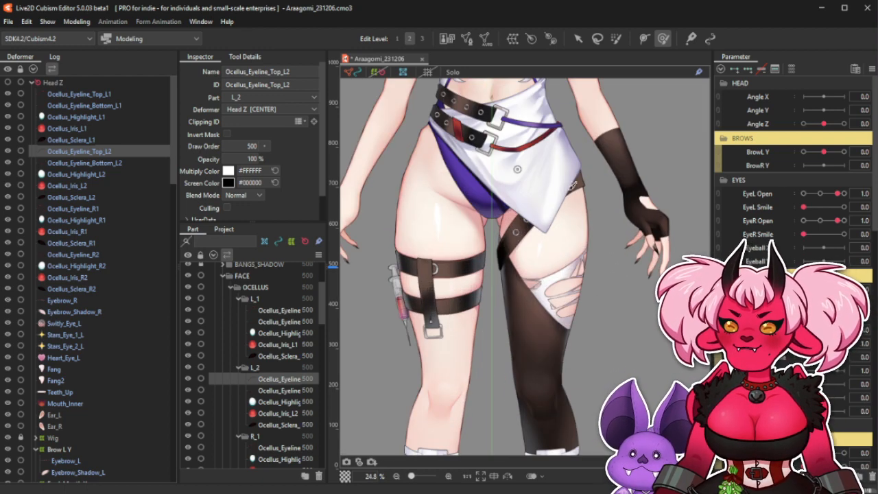
pyautogui.scroll(-2, 620, 320)
pyautogui.scroll(3, 620, 320)
pyautogui.scroll(-2, 621, 288)
pyautogui.scroll(2, 625, 234)
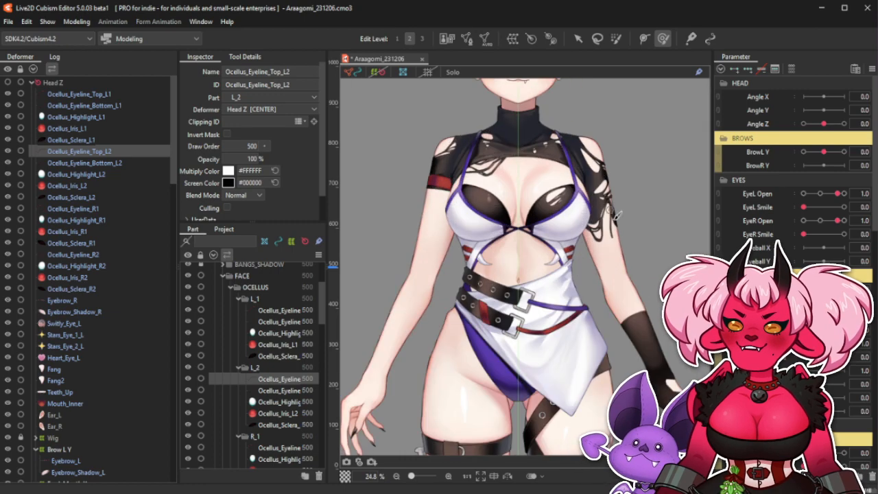
pyautogui.scroll(1, 623, 235)
pyautogui.scroll(1, 499, 234)
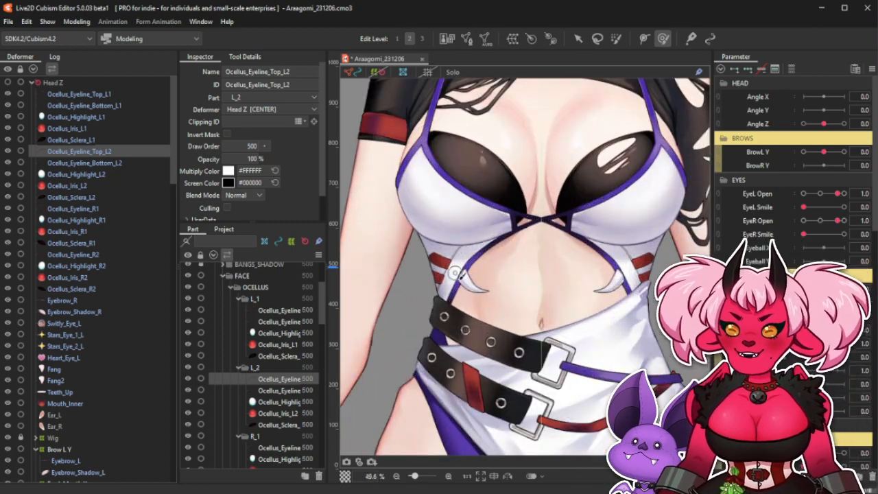
pyautogui.scroll(-5, 542, 277)
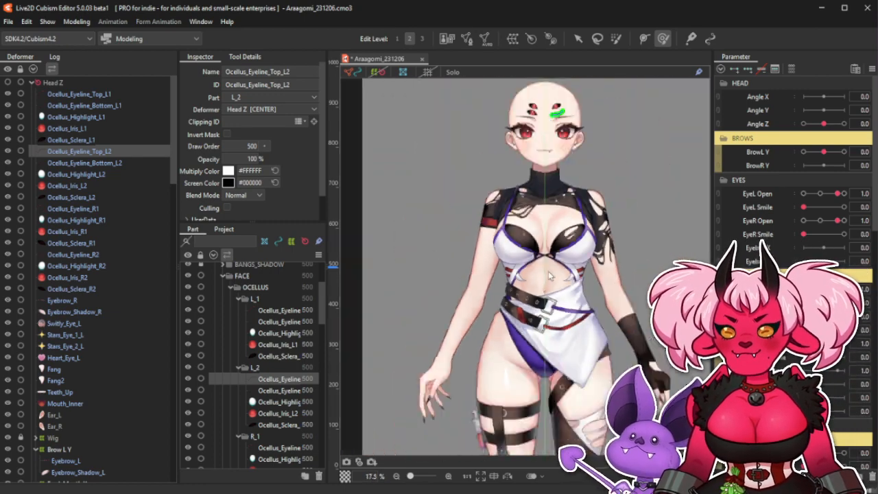
pyautogui.scroll(1, 552, 215)
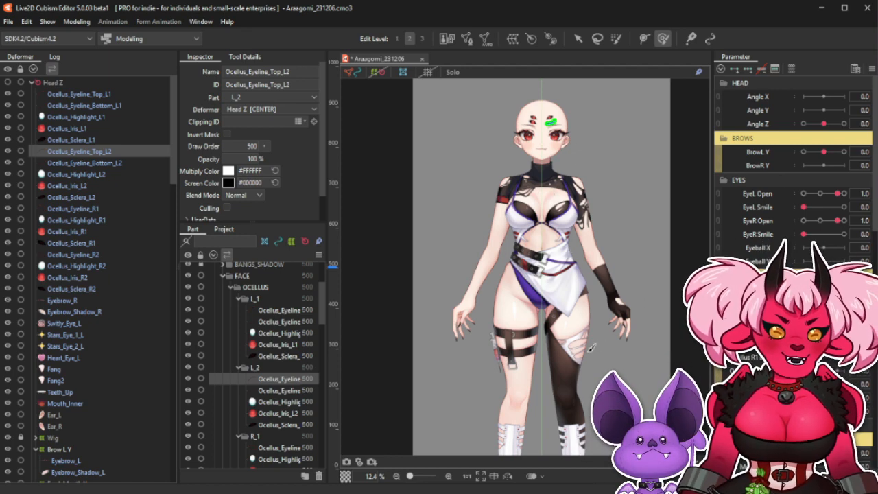
pyautogui.scroll(1, 587, 350)
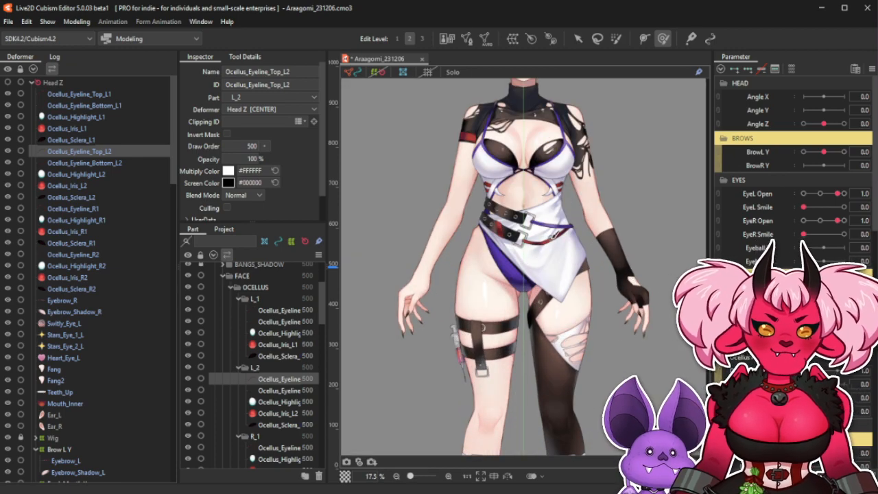
pyautogui.scroll(-1, 542, 206)
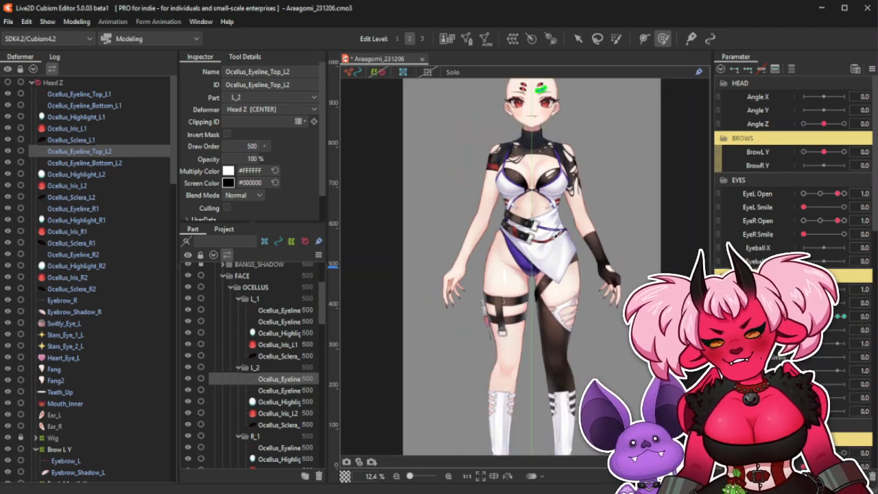
# Reselect the closed top L2 eyeline and reduce the deform brush size for work on its outer end.
pyautogui.scroll(7, 529, 132)
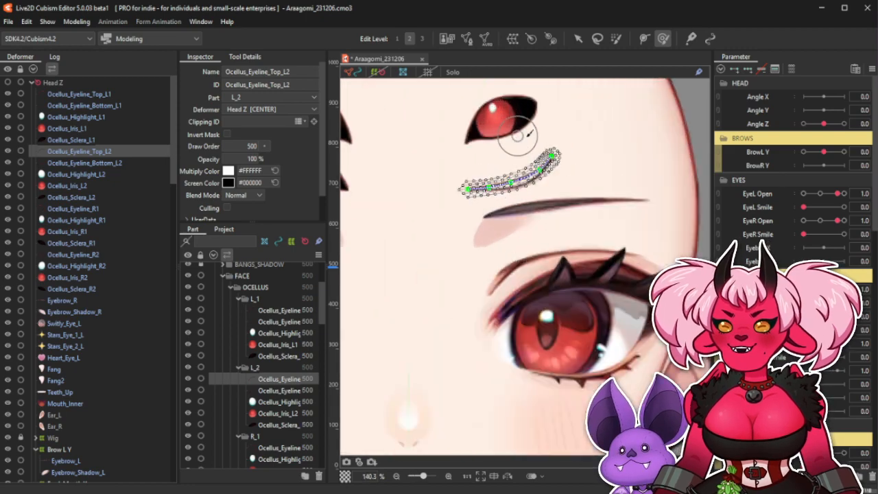
pyautogui.scroll(2, 529, 134)
pyautogui.scroll(2, 538, 172)
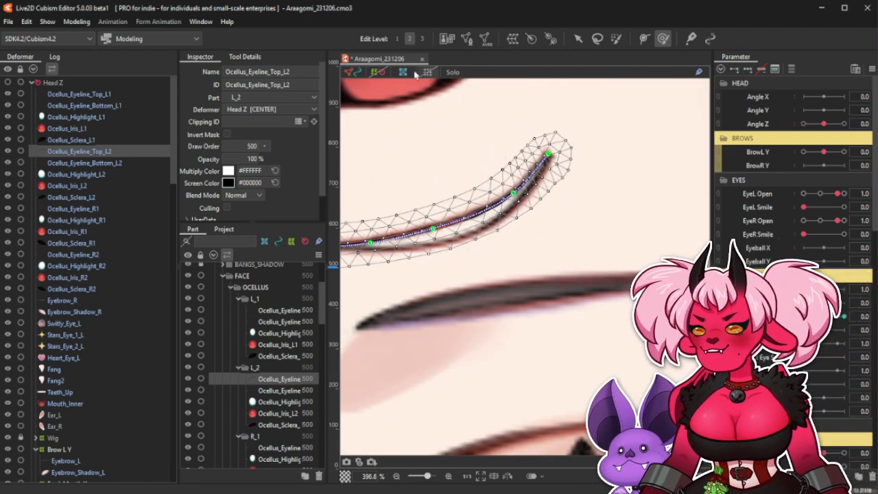
pyautogui.click(350, 72)
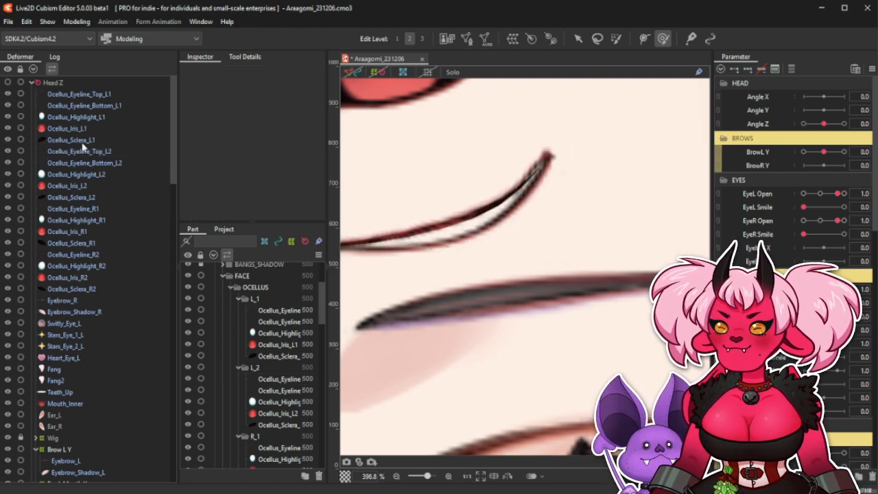
pyautogui.click(108, 152)
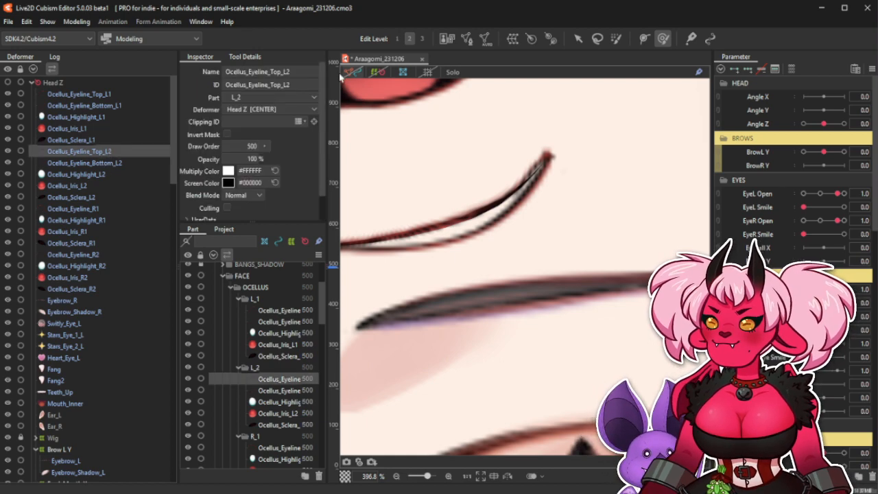
pyautogui.scroll(2, 527, 176)
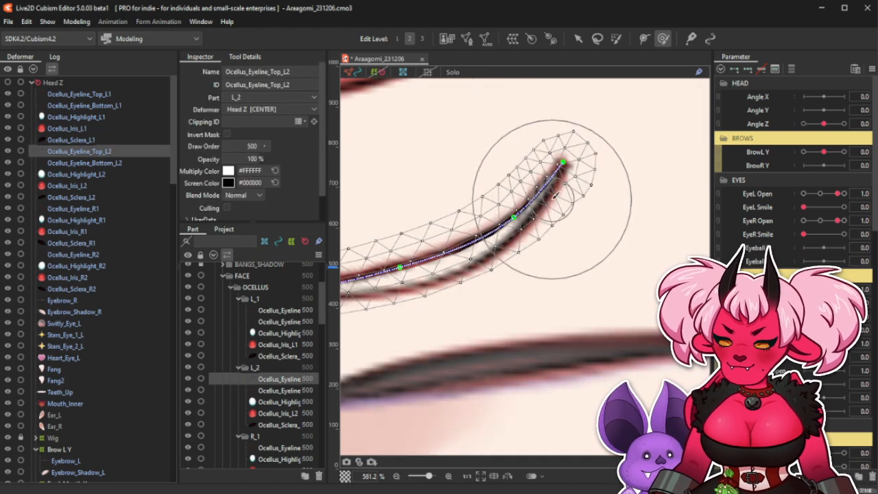
pyautogui.moveTo(552, 199)
pyautogui.mouseDown()
pyautogui.moveTo(541, 133)
pyautogui.moveTo(549, 195)
pyautogui.moveTo(527, 177)
pyautogui.mouseUp()
pyautogui.moveTo(527, 178); pyautogui.dragTo(517, 184)
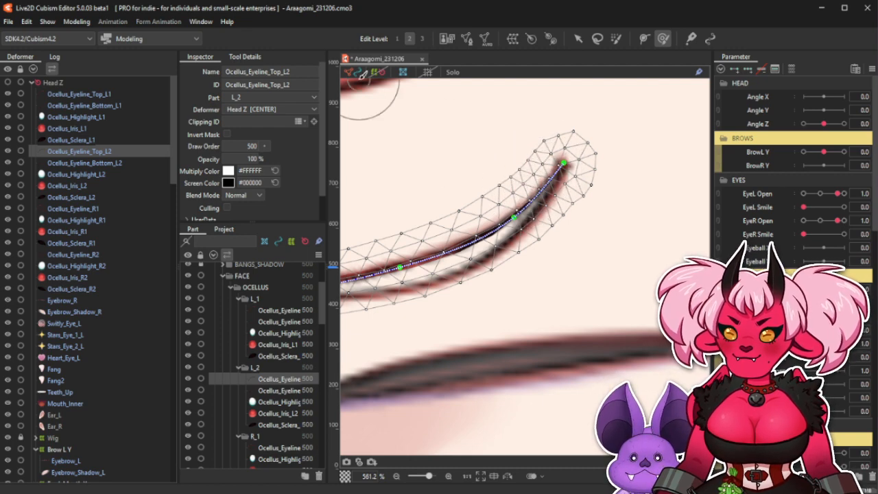
# Check the closed L2 ocellus without the mesh overlay, testing its parameter with the L2 sclera and top eyeline selected in turn.
pyautogui.click(515, 119)
pyautogui.scroll(-4, 593, 168)
pyautogui.scroll(-2, 593, 167)
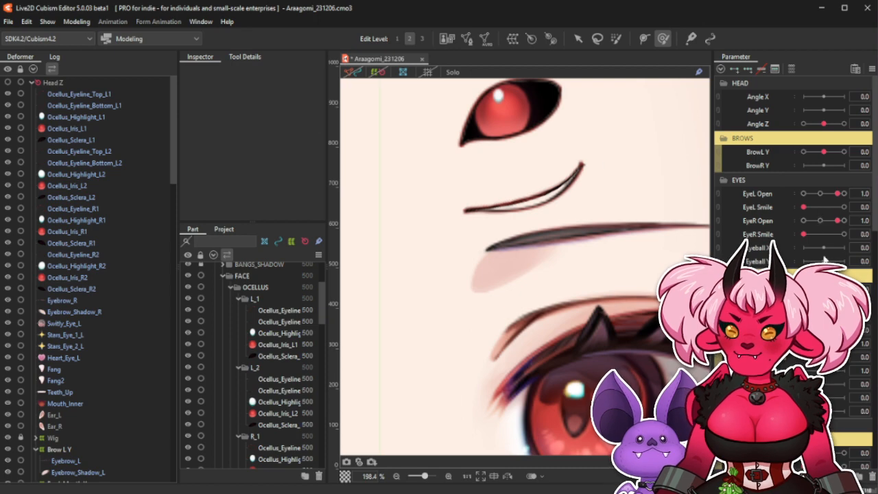
pyautogui.moveTo(806, 302)
pyautogui.mouseDown()
pyautogui.moveTo(833, 303)
pyautogui.moveTo(809, 302)
pyautogui.mouseUp()
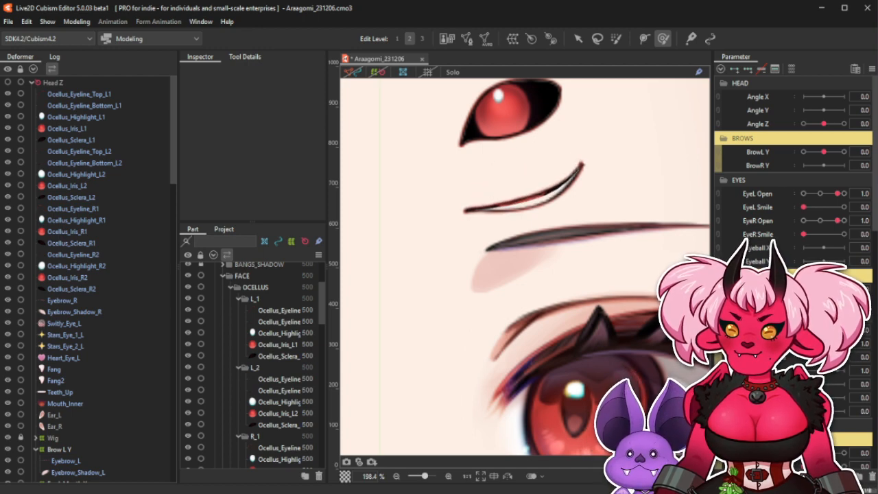
pyautogui.click(90, 197)
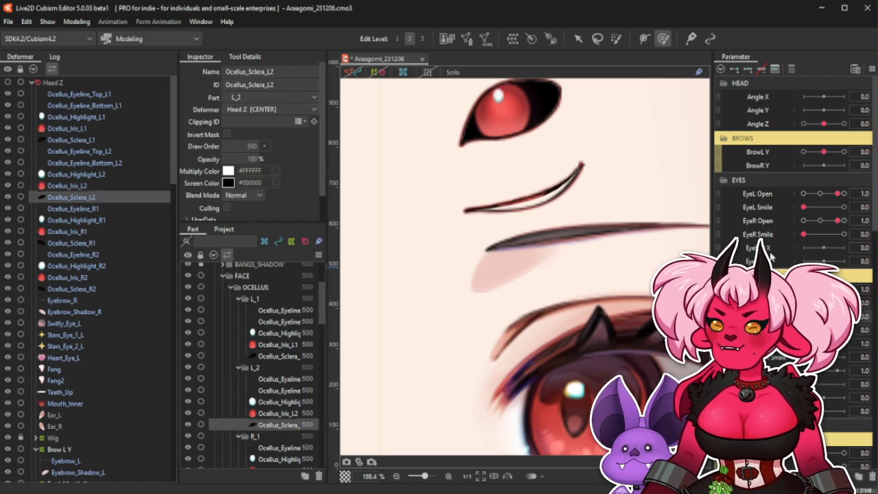
pyautogui.moveTo(807, 303); pyautogui.dragTo(803, 302)
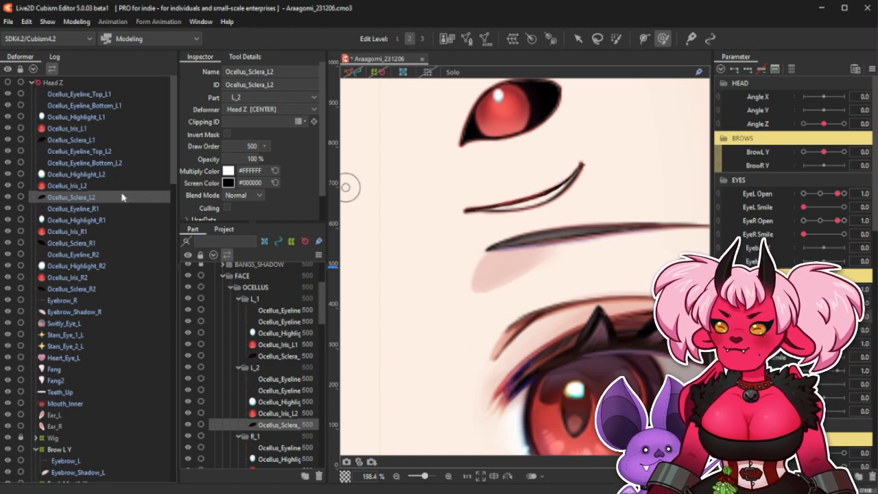
pyautogui.click(96, 153)
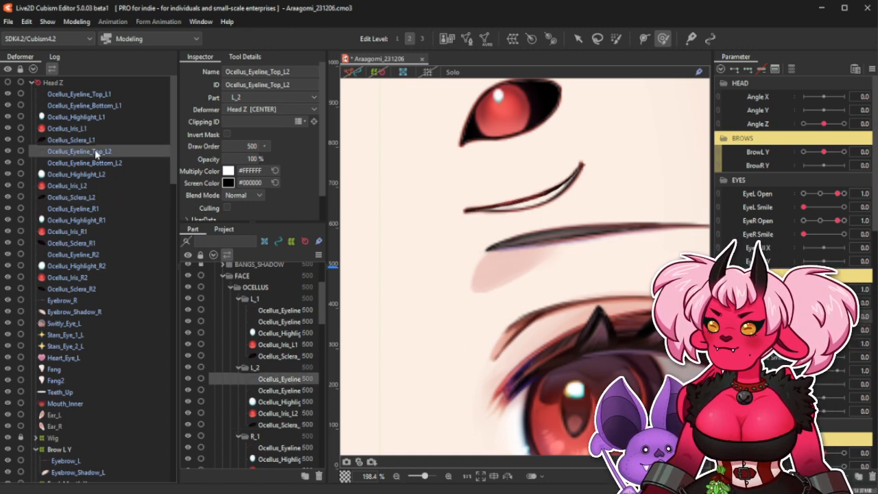
pyautogui.moveTo(811, 303); pyautogui.dragTo(805, 316)
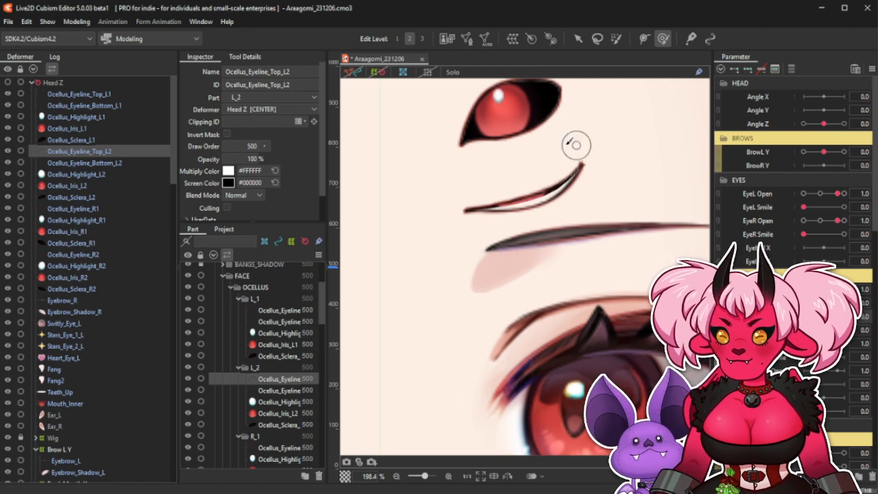
pyautogui.scroll(2, 577, 144)
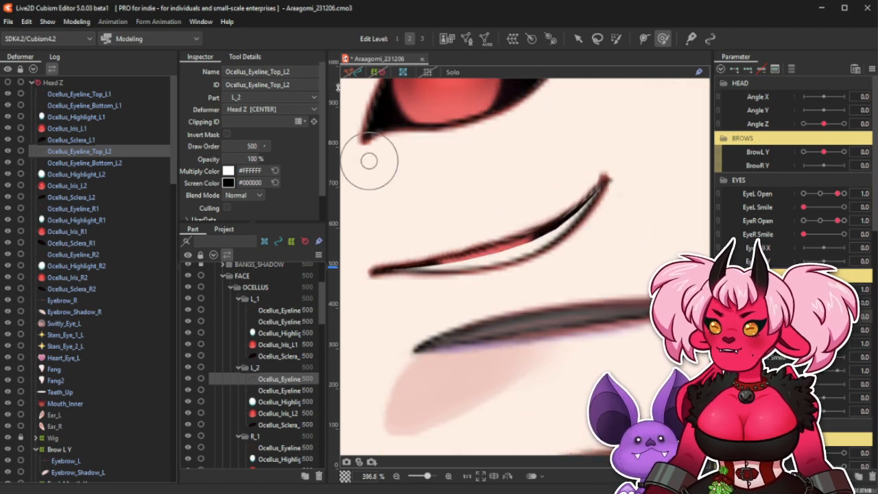
# Shift the outer deform path points of the closed top L2 eyeline slightly toward the lower line, and undo the last adjustment.
pyautogui.click(351, 72)
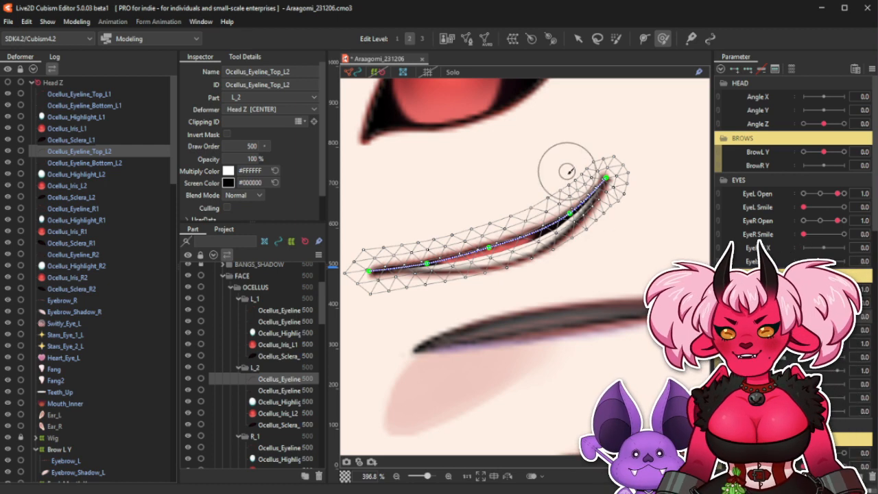
pyautogui.scroll(1, 564, 184)
pyautogui.click(577, 40)
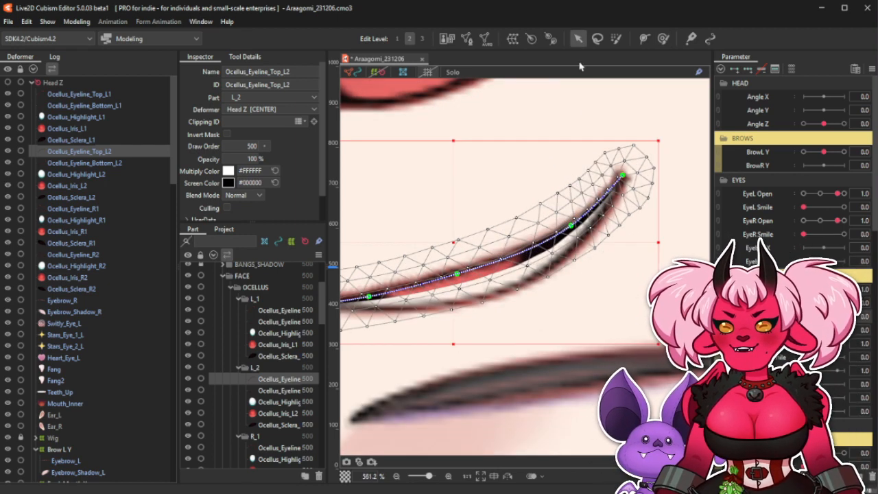
pyautogui.moveTo(569, 235); pyautogui.dragTo(568, 234)
pyautogui.moveTo(459, 277); pyautogui.dragTo(461, 279)
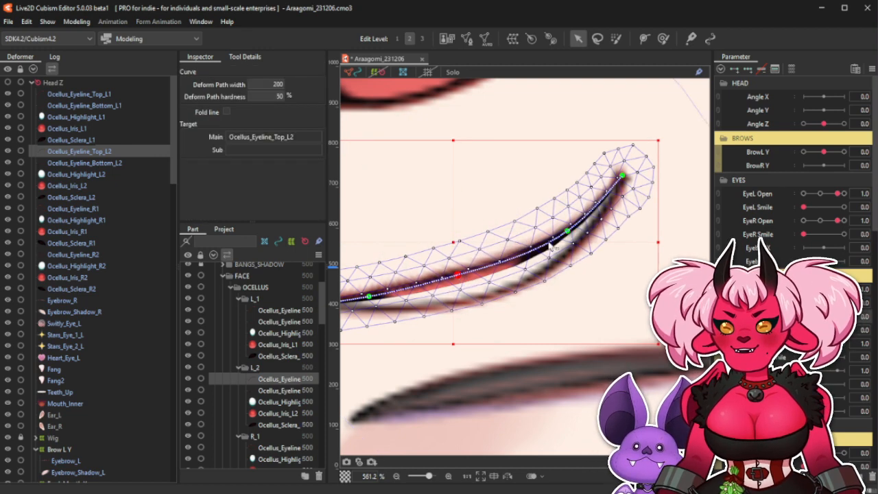
pyautogui.moveTo(566, 234); pyautogui.dragTo(566, 236)
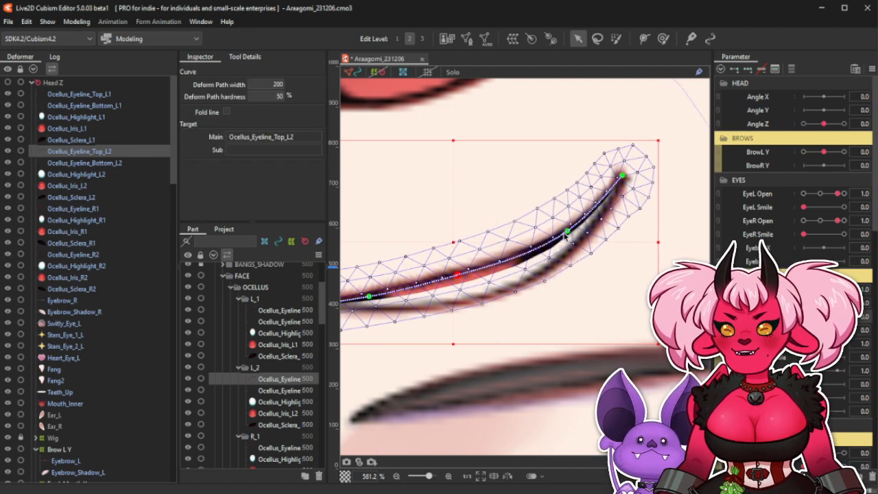
pyautogui.hotkey('ctrl', 'z')
pyautogui.click(663, 39)
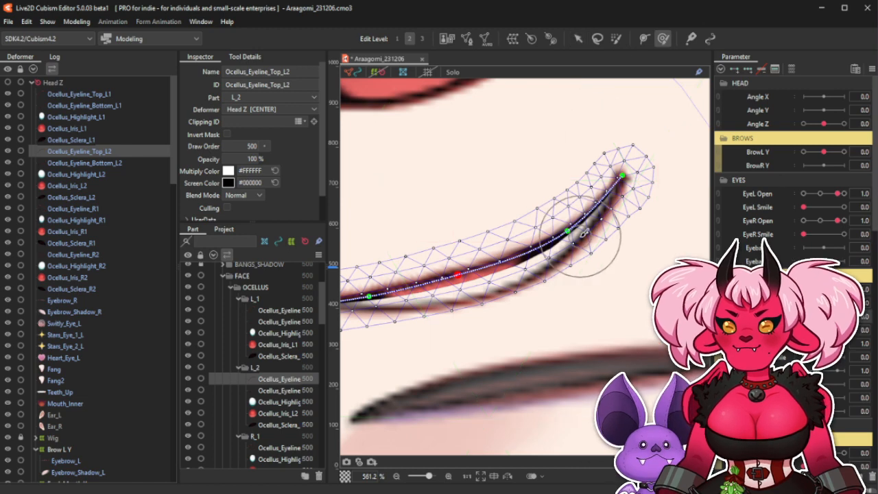
pyautogui.click(547, 259)
pyautogui.scroll(-5, 547, 269)
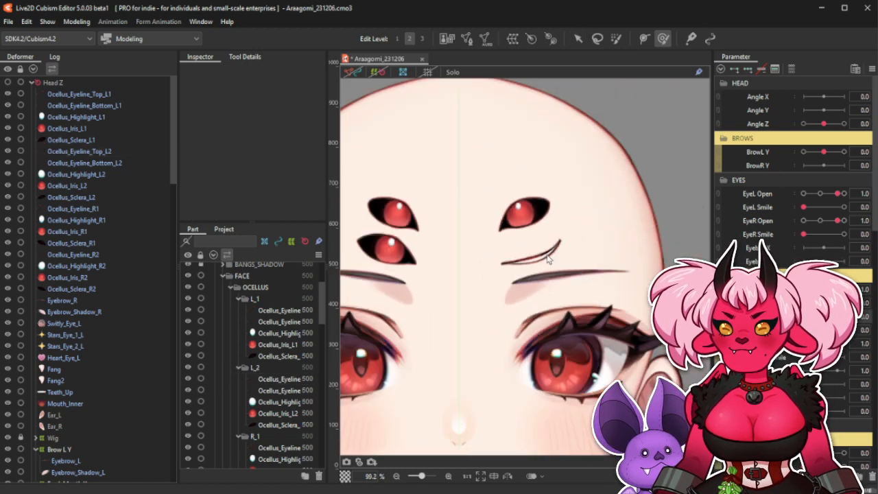
pyautogui.scroll(1, 486, 241)
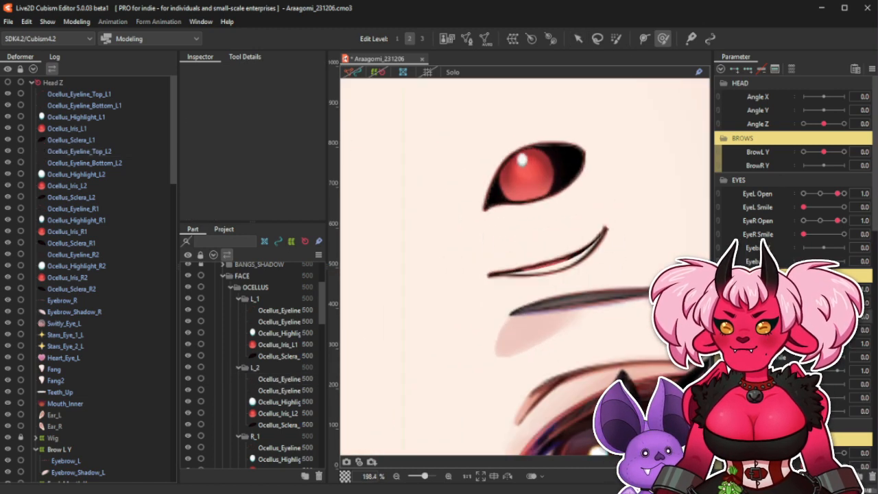
# Enlarge the deform brush over the top L2 eyeline and review the closed ocellus without the mesh overlay.
pyautogui.click(126, 151)
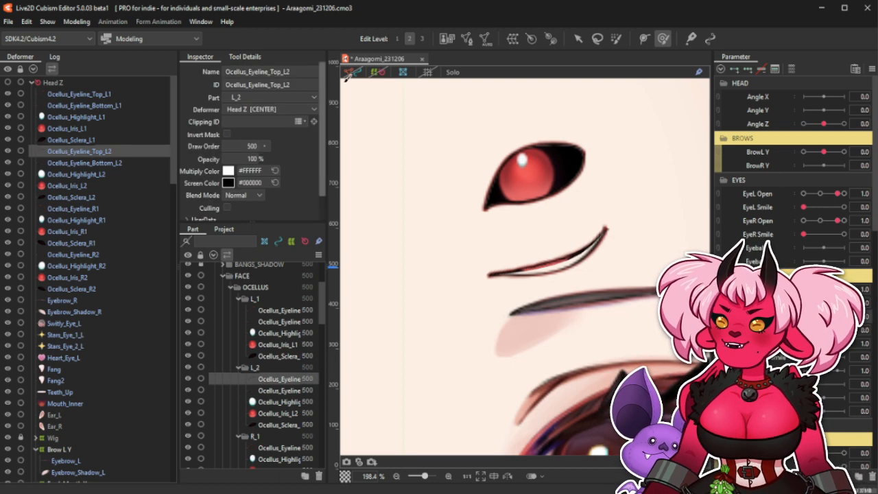
pyautogui.click(352, 72)
pyautogui.scroll(3, 583, 221)
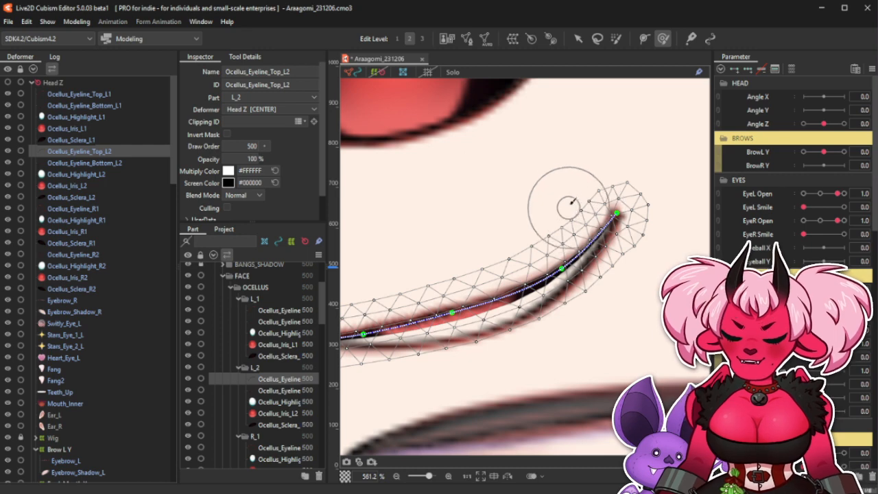
pyautogui.press(']')
pyautogui.press(']')
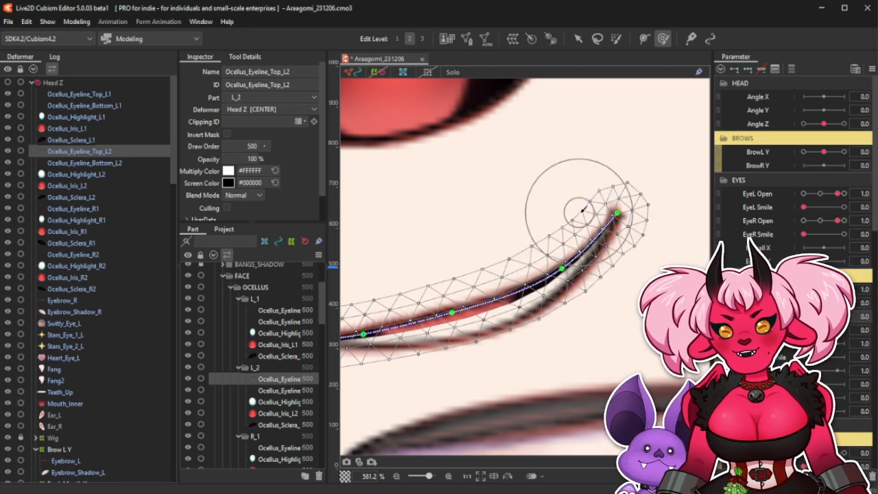
pyautogui.click(354, 72)
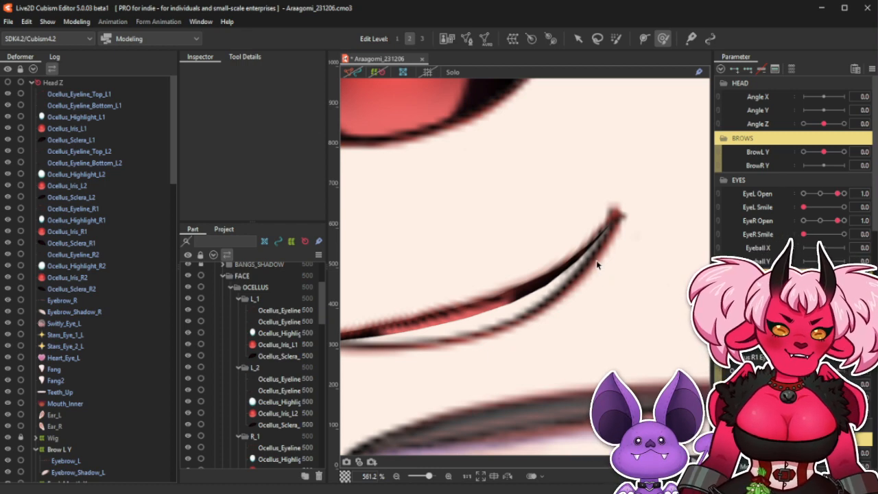
pyautogui.scroll(-6, 597, 260)
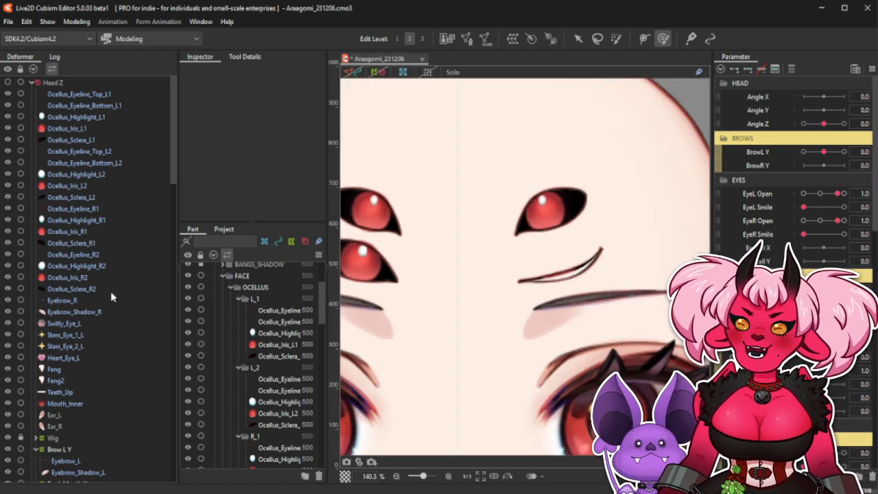
# Duplicate the top L2 ocellus eyeline.
pyautogui.click(133, 152)
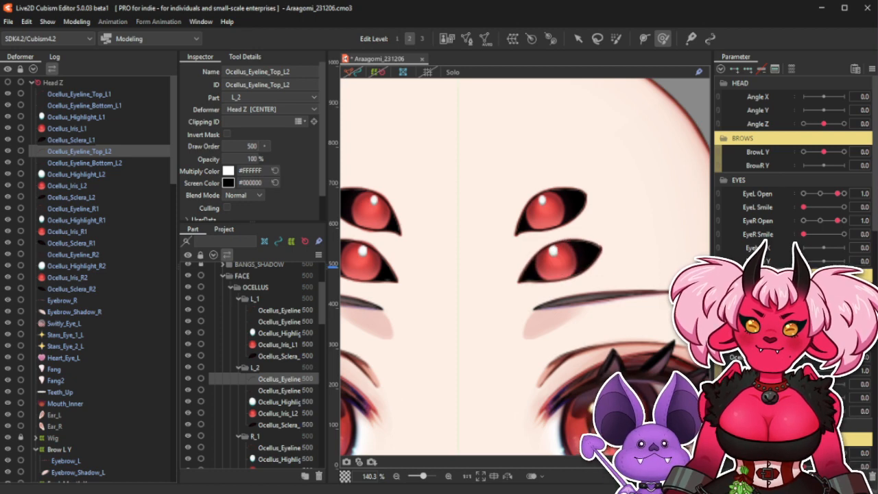
pyautogui.scroll(4, 569, 237)
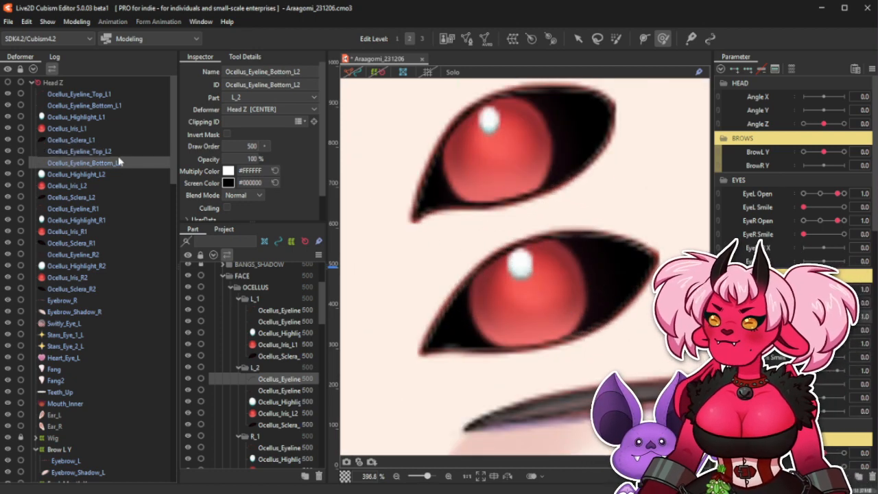
pyautogui.hotkey('ctrl', 'd')
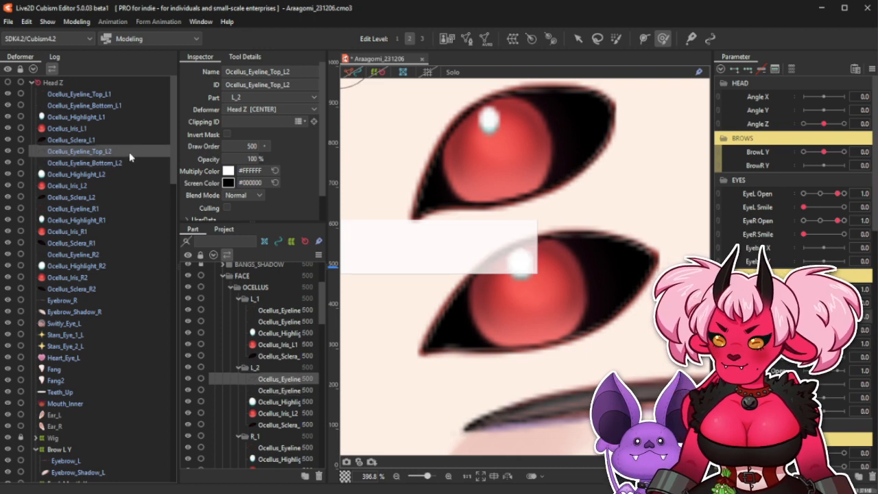
pyautogui.scroll(-3, 551, 252)
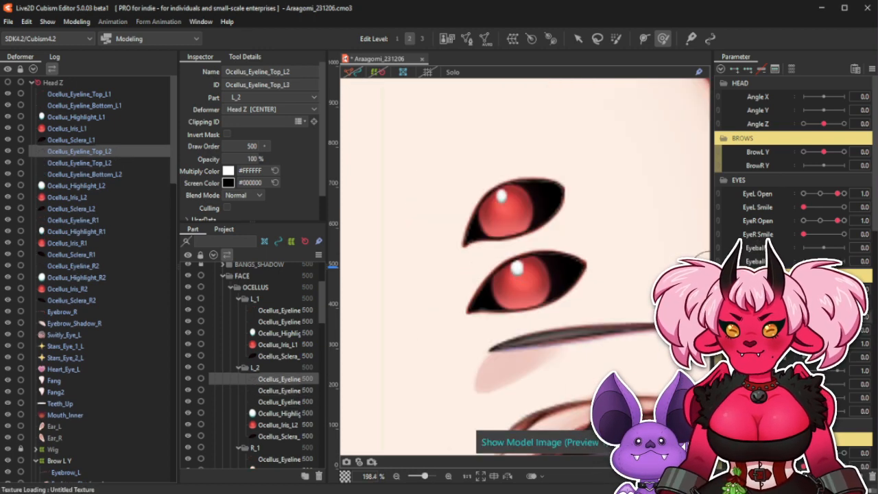
# Test the L2 ocellus's parameter between the closed and open poses with the duplicated top eyeline in place.
pyautogui.moveTo(838, 316)
pyautogui.mouseDown()
pyautogui.moveTo(804, 317)
pyautogui.moveTo(838, 317)
pyautogui.mouseUp()
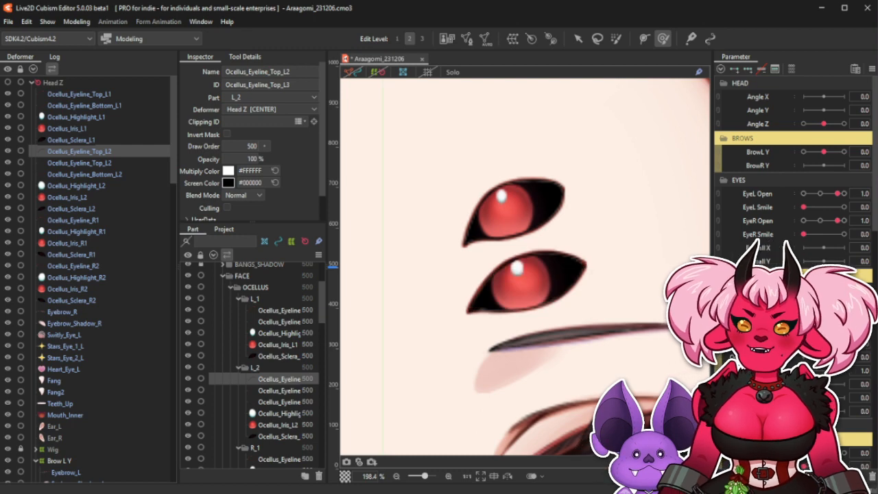
pyautogui.moveTo(838, 357); pyautogui.dragTo(804, 330)
pyautogui.scroll(-3, 657, 313)
pyautogui.scroll(3, 553, 277)
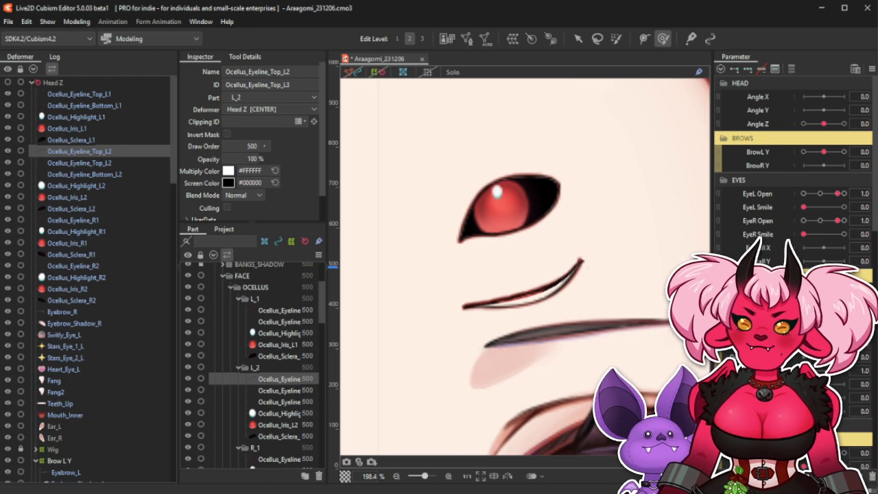
pyautogui.moveTo(804, 303); pyautogui.dragTo(844, 303)
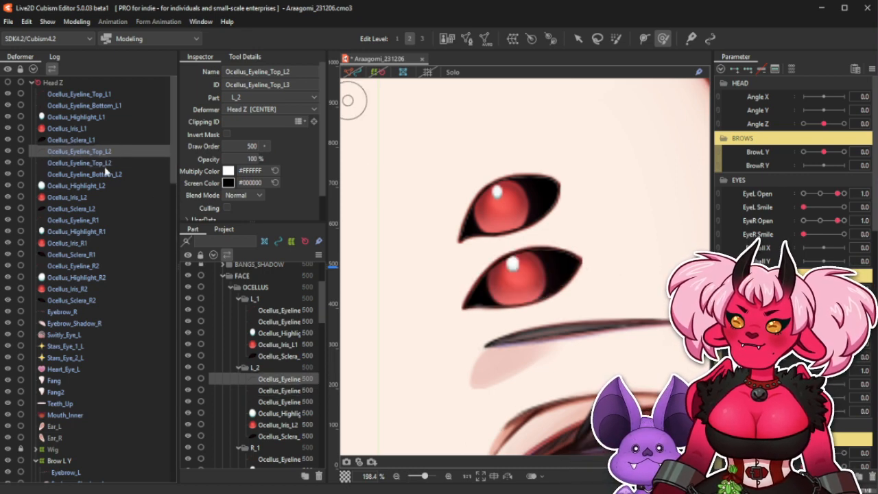
# In the L2 sclera's mesh, lasso-select the vertices along the upper edge and copy them, closing the mesh edit.
pyautogui.click(75, 209)
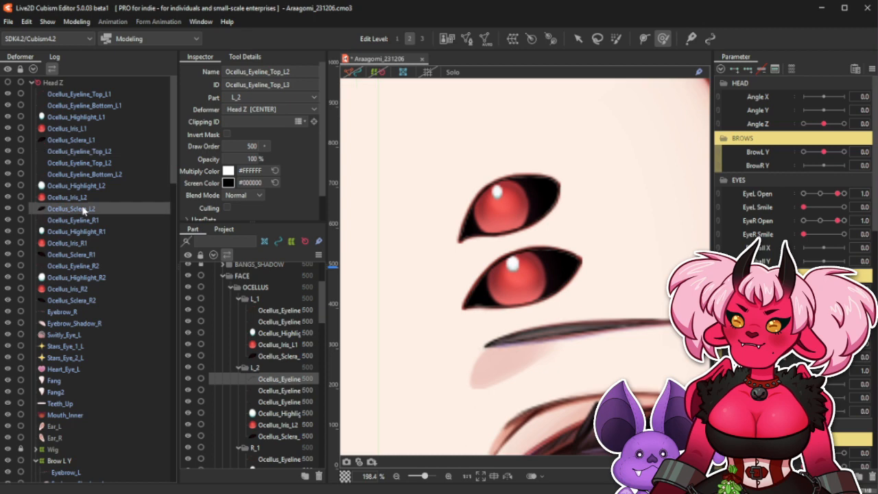
pyautogui.click(353, 73)
pyautogui.scroll(1, 580, 275)
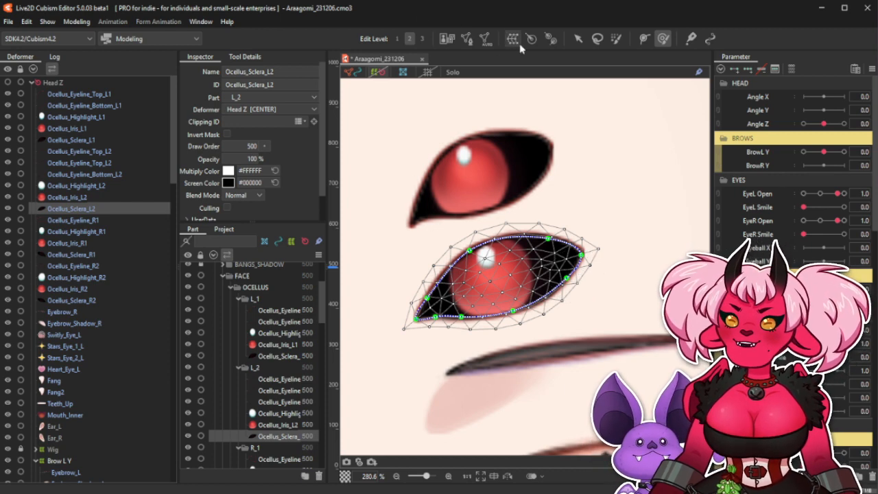
pyautogui.click(467, 39)
pyautogui.scroll(1, 456, 277)
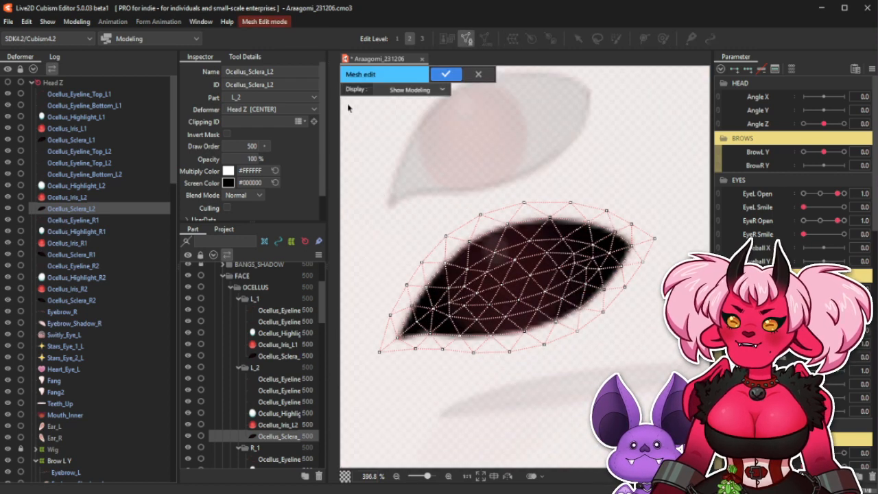
pyautogui.click(246, 57)
pyautogui.click(206, 71)
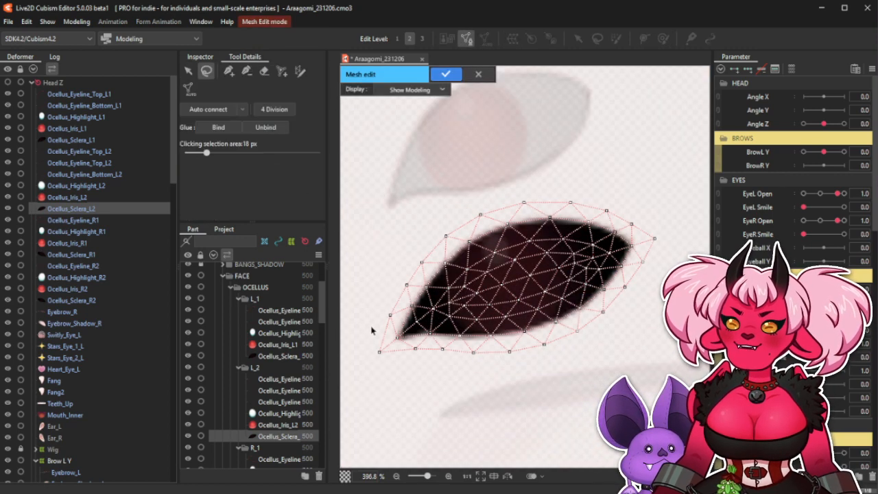
pyautogui.moveTo(370, 242)
pyautogui.mouseDown()
pyautogui.moveTo(382, 392)
pyautogui.moveTo(431, 394)
pyautogui.moveTo(429, 344)
pyautogui.moveTo(412, 374)
pyautogui.mouseUp()
pyautogui.moveTo(366, 308)
pyautogui.mouseDown()
pyautogui.moveTo(382, 371)
pyautogui.moveTo(400, 369)
pyautogui.moveTo(440, 305)
pyautogui.moveTo(503, 256)
pyautogui.moveTo(585, 248)
pyautogui.moveTo(625, 278)
pyautogui.moveTo(680, 259)
pyautogui.moveTo(562, 163)
pyautogui.moveTo(407, 192)
pyautogui.moveTo(368, 291)
pyautogui.moveTo(370, 352)
pyautogui.mouseUp()
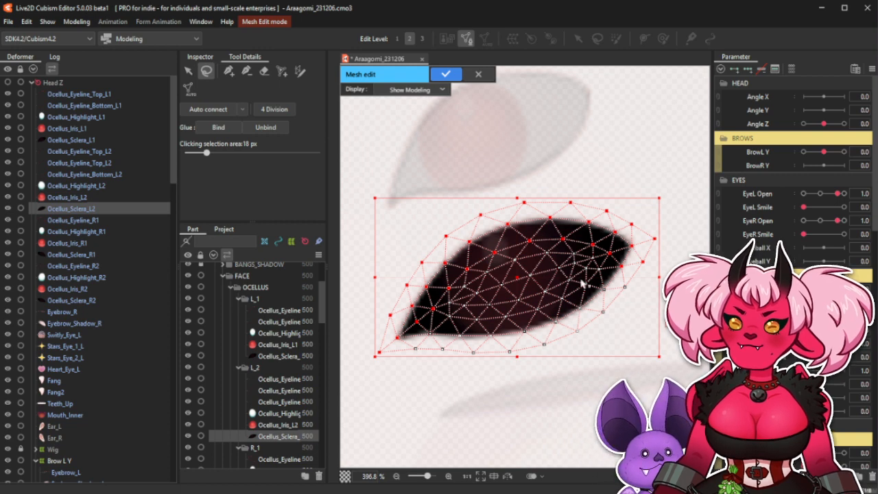
pyautogui.click(446, 74)
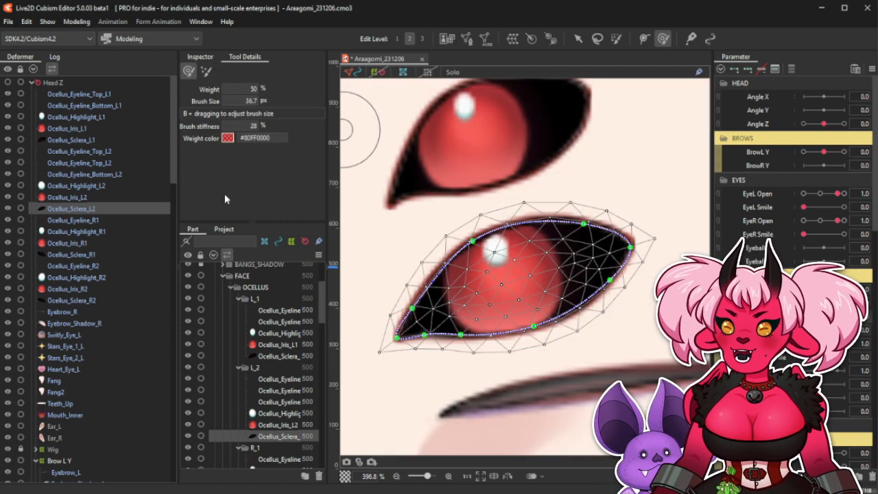
# Delete the duplicate of the top L2 eyeline.
pyautogui.click(112, 152)
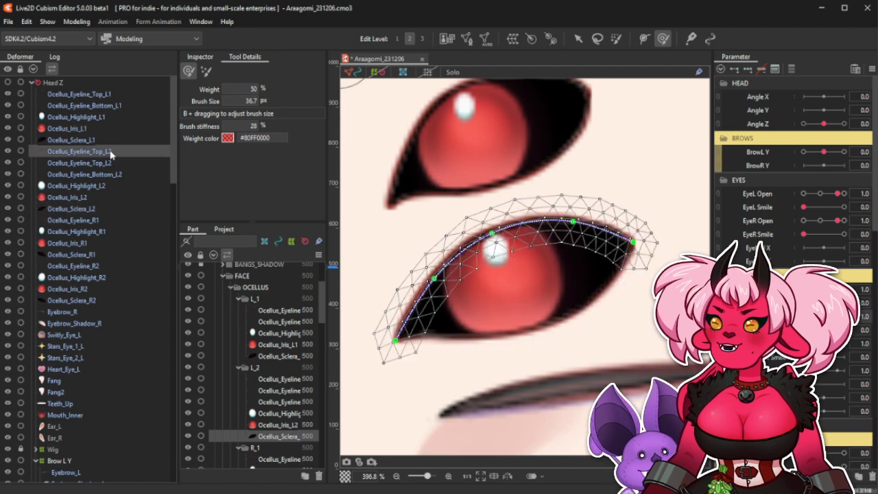
pyautogui.press('Delete')
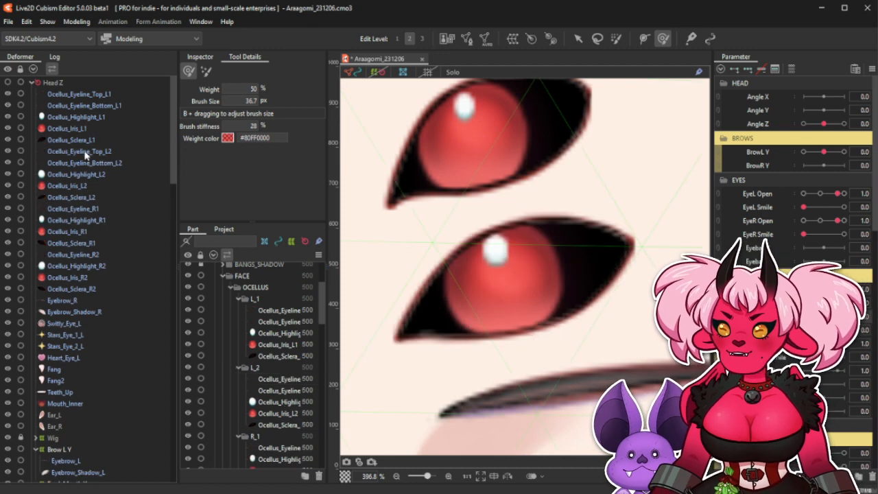
# Replace the whole mesh of the original top L2 eyeline with the vertices copied from the sclera's upper edge.
pyautogui.click(88, 154)
pyautogui.click(204, 57)
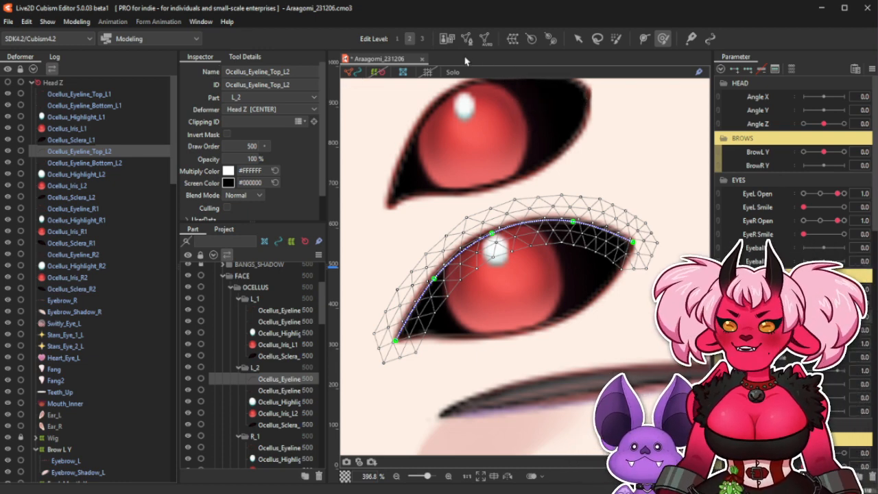
pyautogui.click(467, 40)
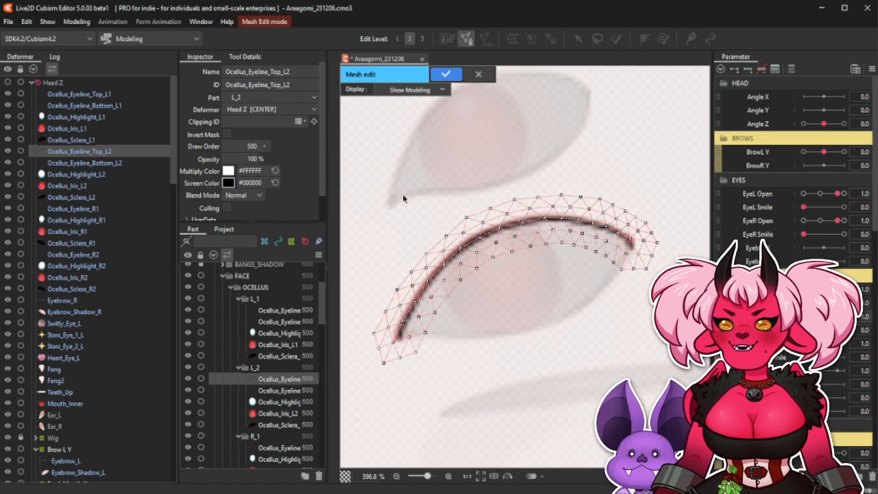
pyautogui.moveTo(347, 149)
pyautogui.mouseDown()
pyautogui.moveTo(652, 380)
pyautogui.moveTo(622, 319)
pyautogui.mouseUp()
pyautogui.click(566, 161)
pyautogui.click(245, 57)
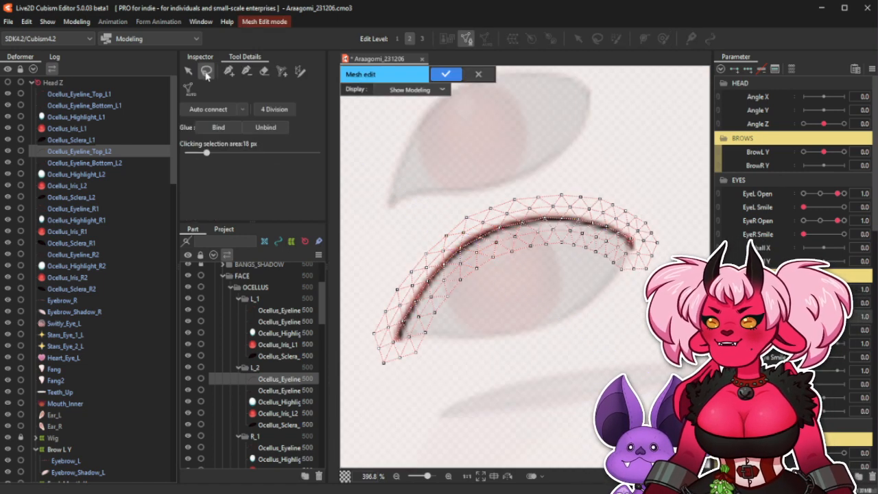
pyautogui.click(188, 71)
pyautogui.moveTo(352, 175); pyautogui.dragTo(608, 361)
pyautogui.moveTo(644, 385); pyautogui.dragTo(693, 408)
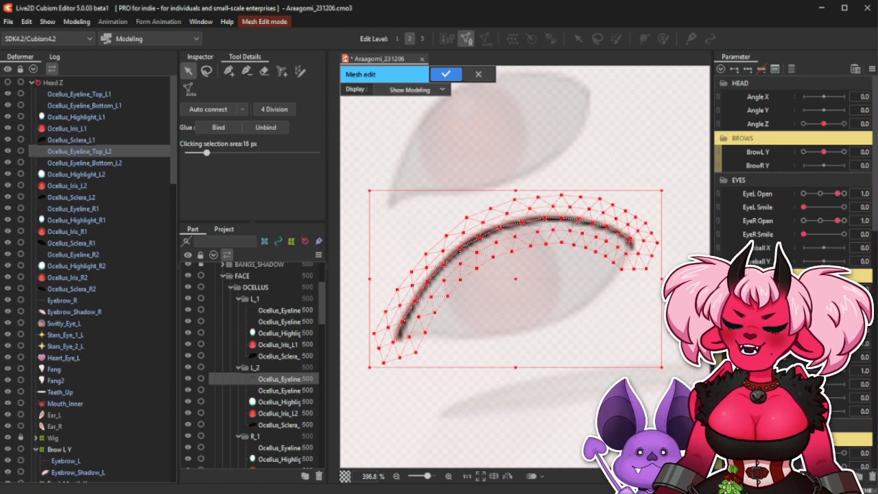
pyautogui.press('Delete')
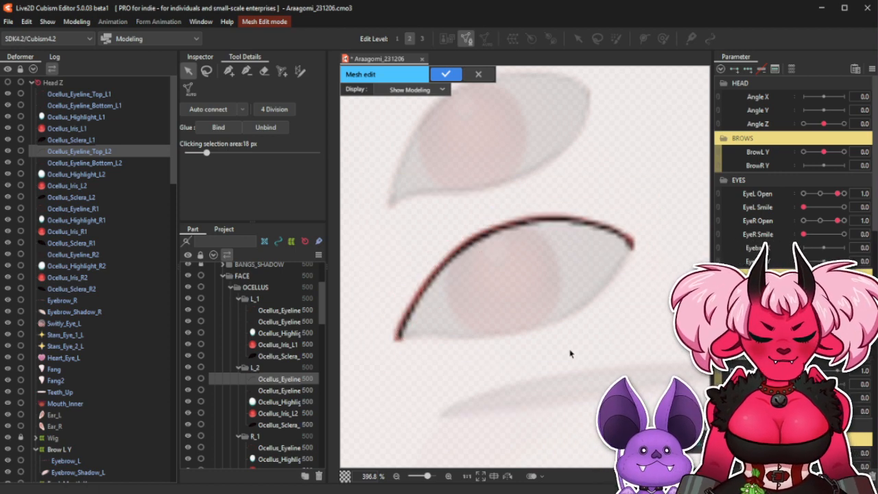
pyautogui.hotkey('ctrl', 'z')
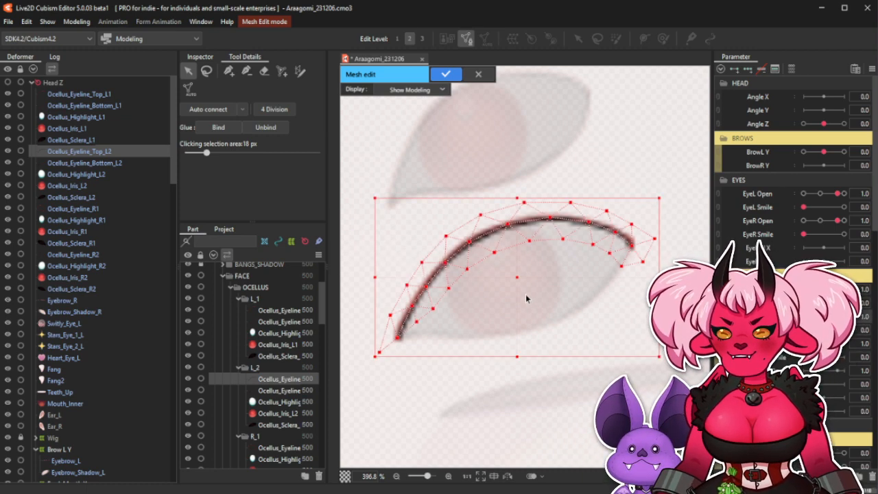
# Add two mesh vertices below the inner corner of the top L2 eyeline and apply the mesh edit.
pyautogui.click(228, 71)
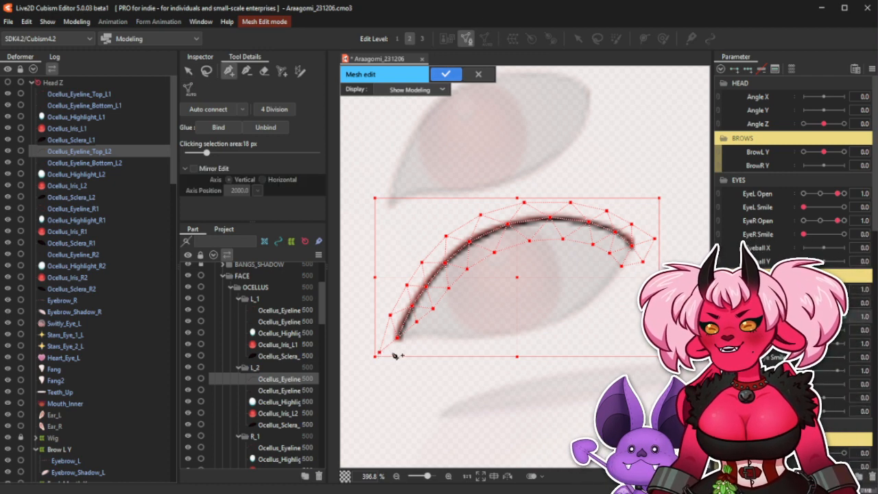
pyautogui.click(208, 72)
pyautogui.click(406, 153)
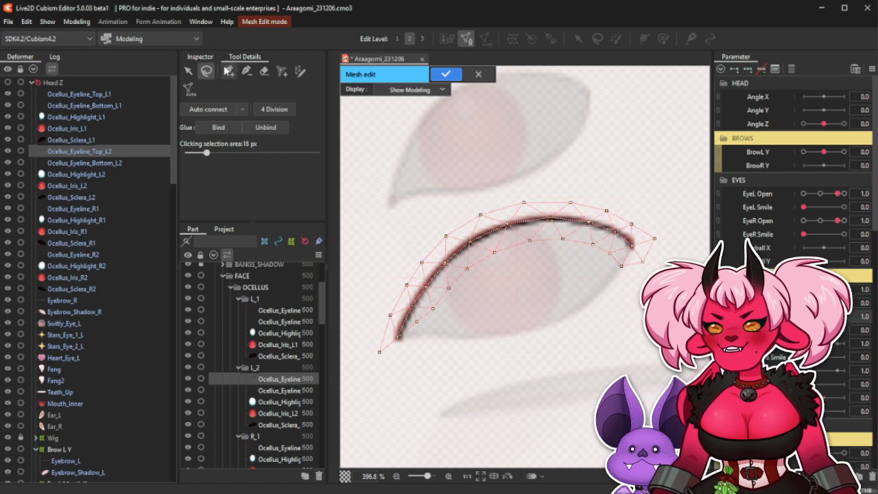
pyautogui.click(228, 72)
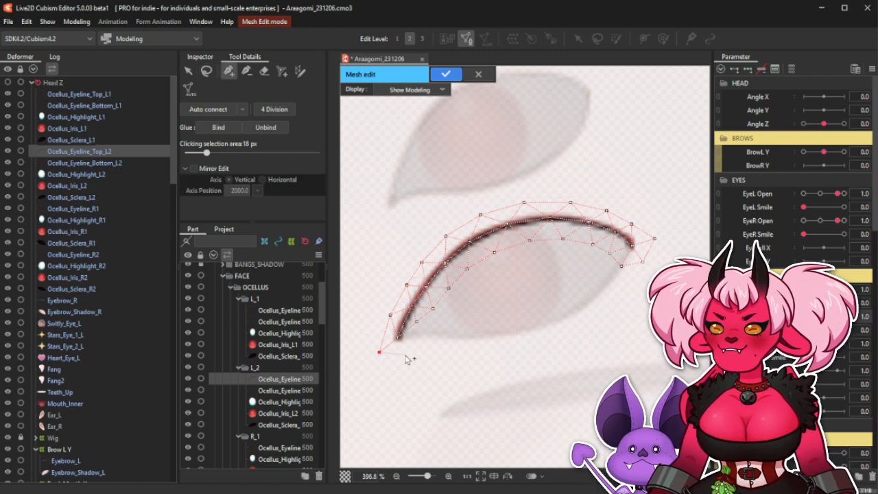
pyautogui.click(404, 355)
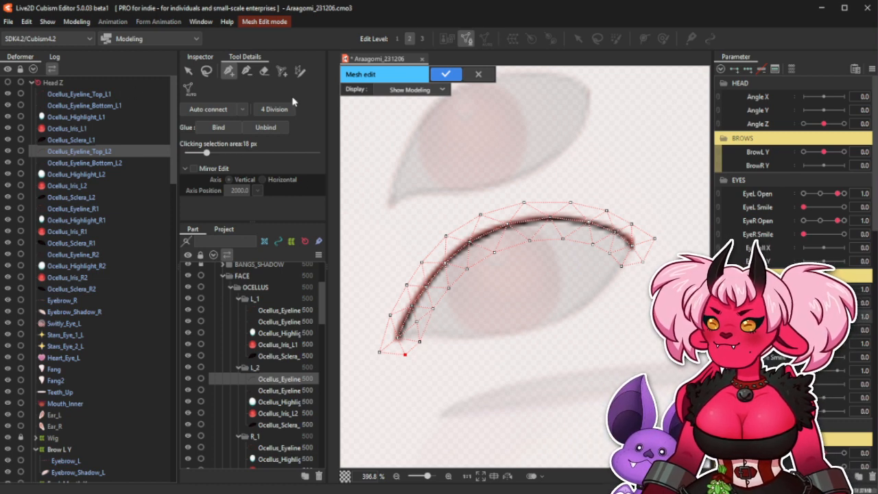
pyautogui.click(189, 70)
pyautogui.moveTo(356, 162); pyautogui.dragTo(654, 416)
pyautogui.click(447, 74)
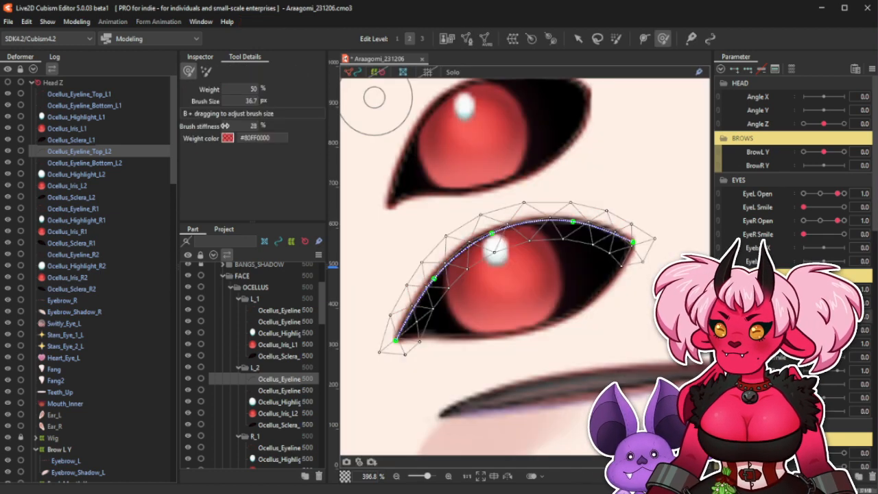
# Glue the top L2 eyeline to the L2 sclera by binding their shared upper vertices in the mesh edit.
pyautogui.click(97, 197)
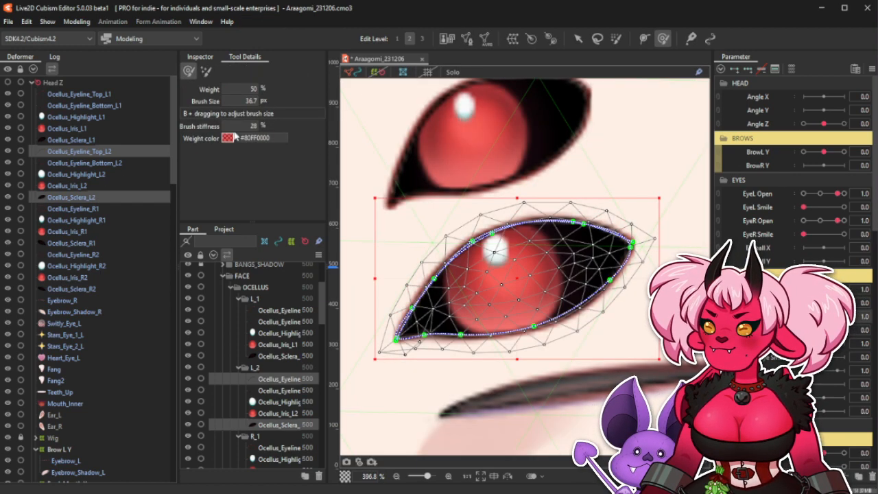
pyautogui.click(466, 40)
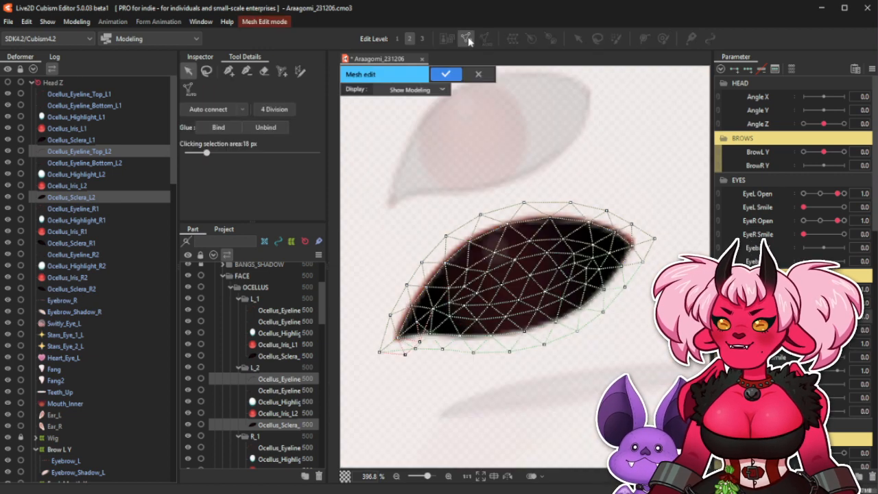
pyautogui.click(207, 70)
pyautogui.moveTo(350, 254)
pyautogui.mouseDown()
pyautogui.moveTo(343, 366)
pyautogui.moveTo(410, 406)
pyautogui.moveTo(416, 335)
pyautogui.moveTo(516, 254)
pyautogui.moveTo(597, 253)
pyautogui.moveTo(614, 264)
pyautogui.moveTo(465, 174)
pyautogui.moveTo(350, 254)
pyautogui.mouseUp()
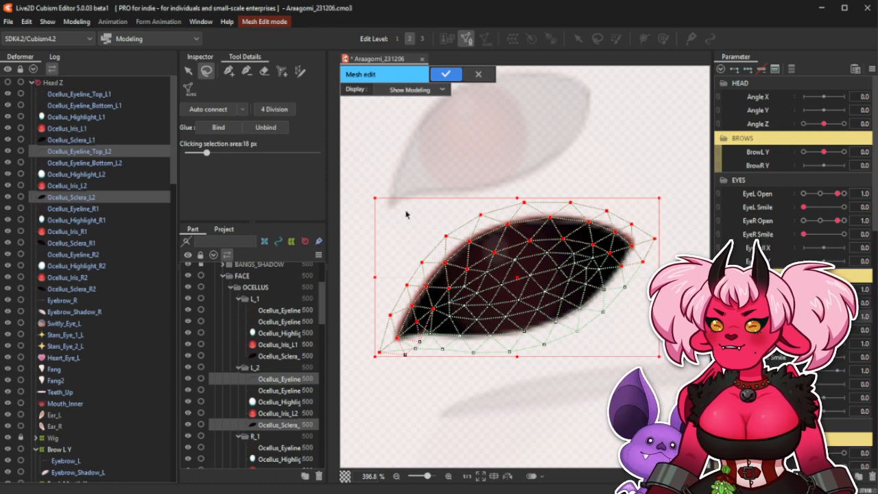
pyautogui.click(218, 127)
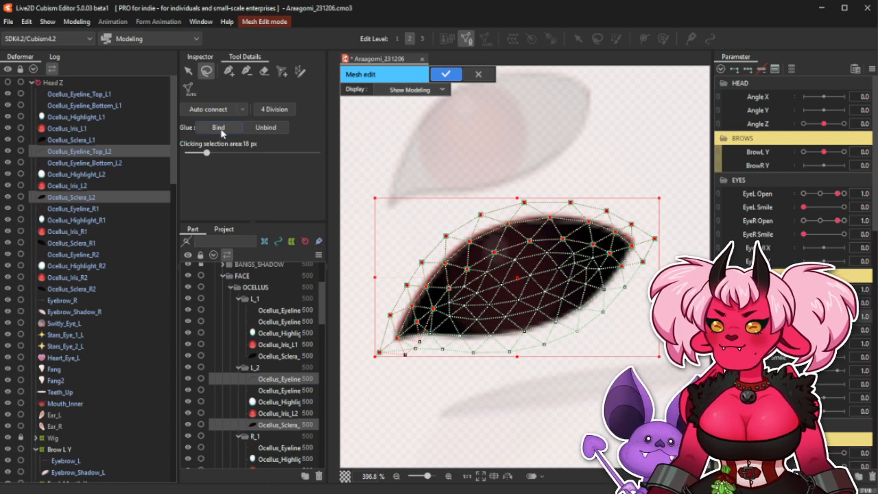
pyautogui.click(446, 73)
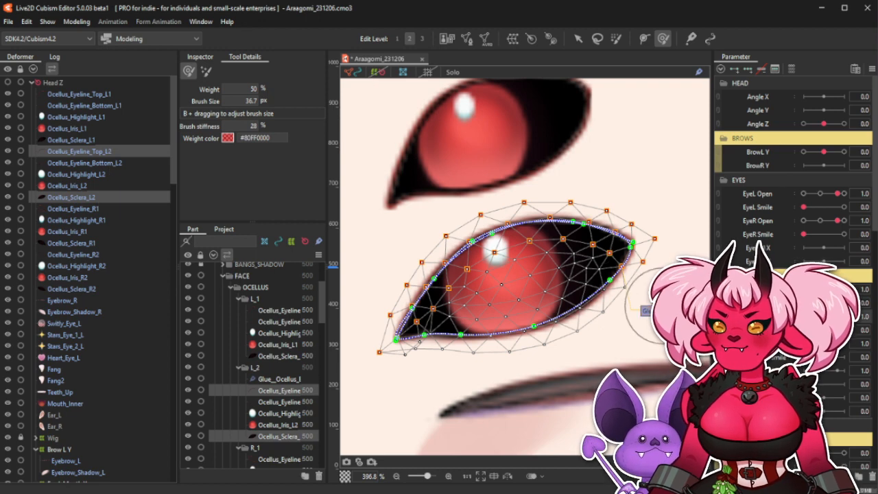
# Open the glue between the top L2 eyeline and the L2 sclera and paint its weights toward green along the upper edge.
pyautogui.click(579, 39)
pyautogui.doubleClick(647, 311)
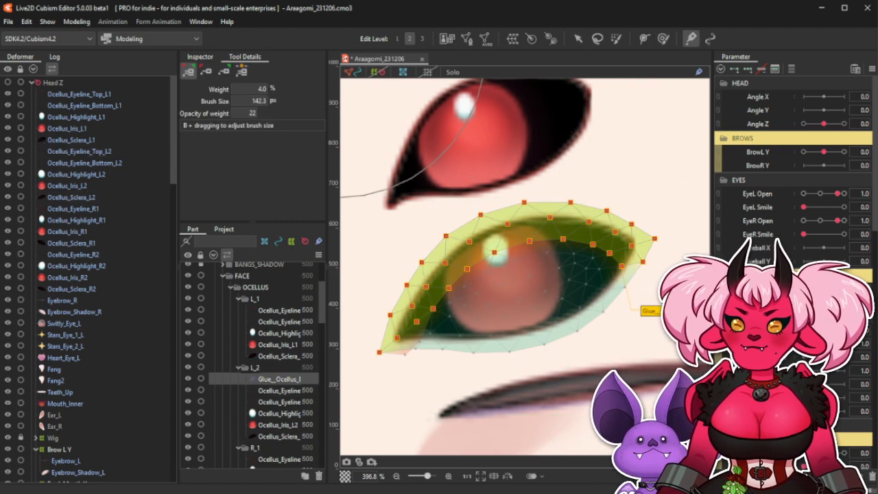
pyautogui.click(204, 72)
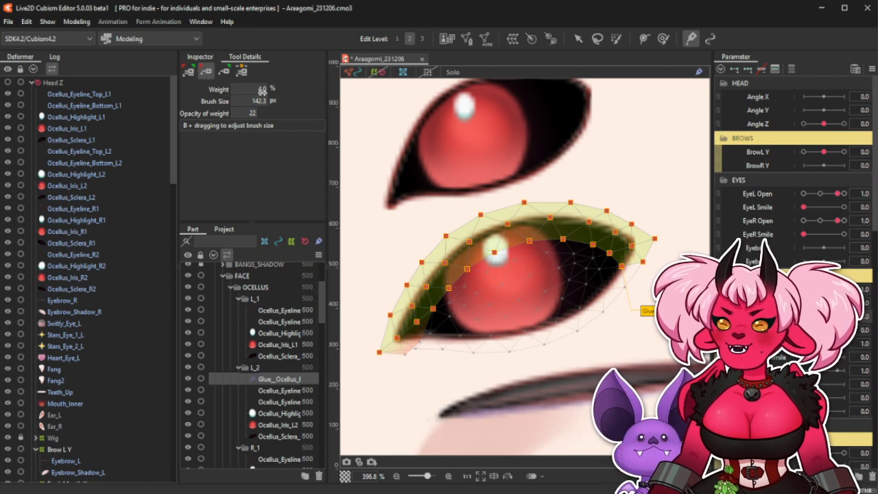
pyautogui.click(225, 72)
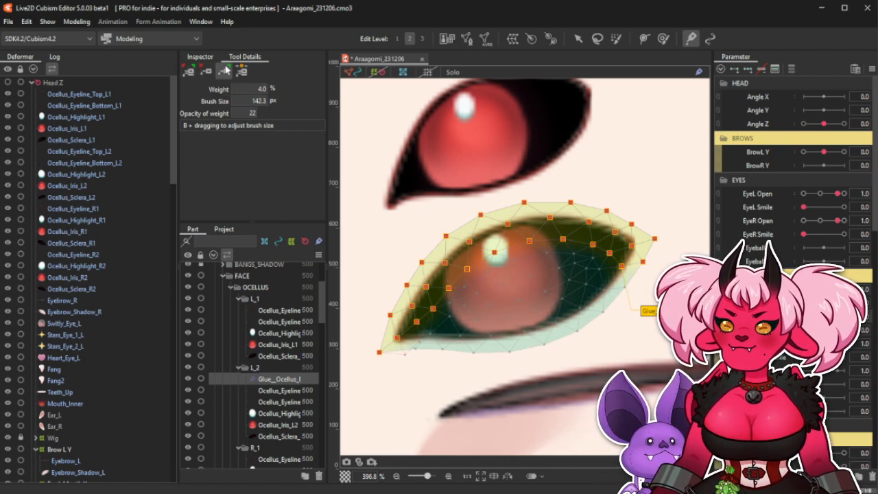
pyautogui.click(192, 74)
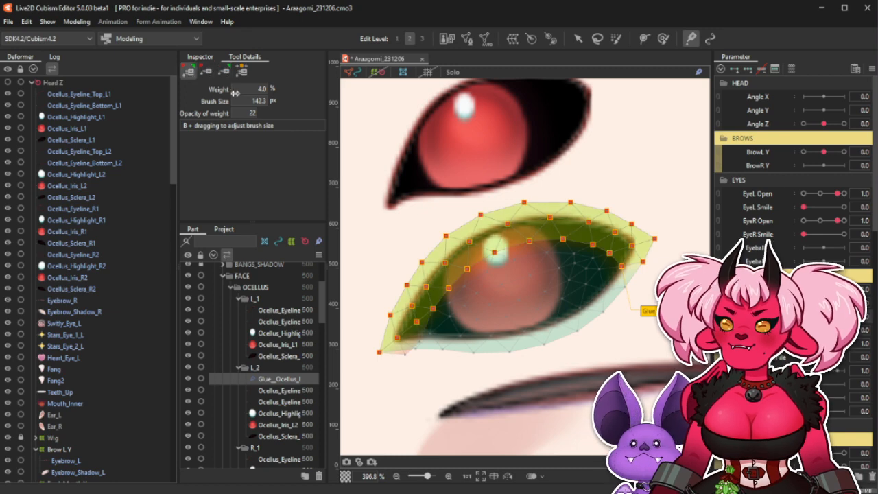
pyautogui.click(224, 72)
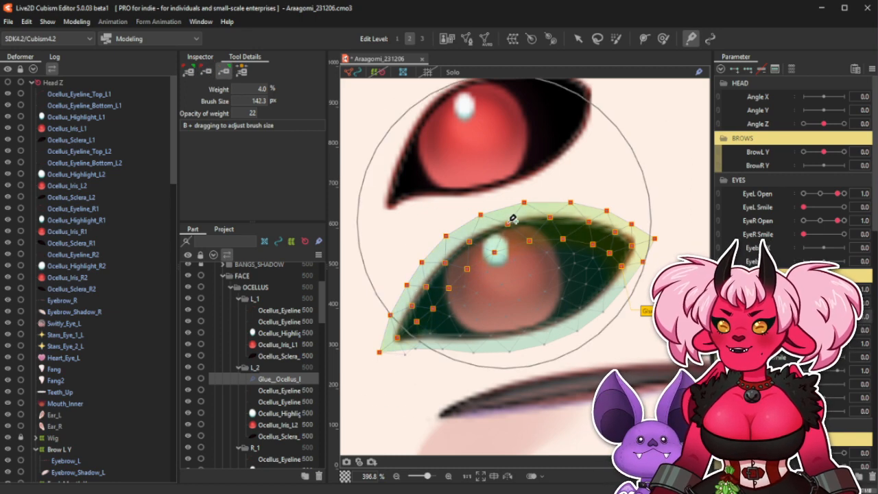
pyautogui.moveTo(509, 223)
pyautogui.mouseDown()
pyautogui.moveTo(659, 249)
pyautogui.moveTo(381, 329)
pyautogui.moveTo(381, 356)
pyautogui.moveTo(625, 234)
pyautogui.mouseUp()
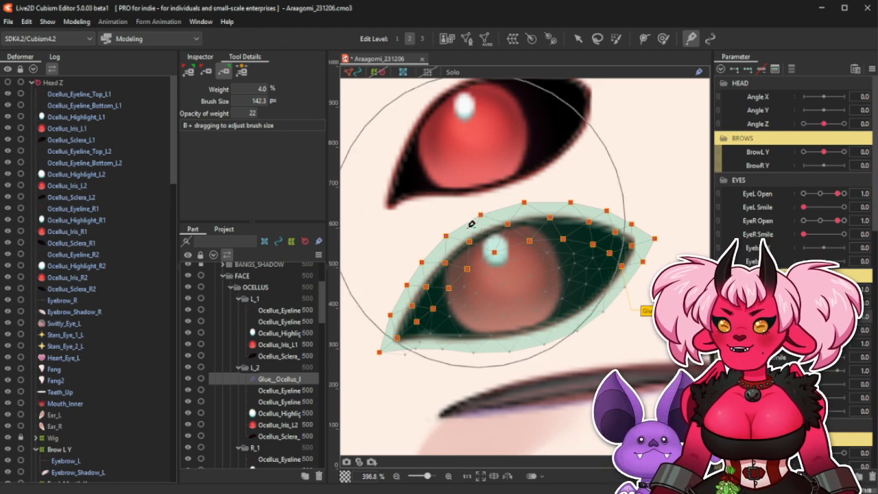
# Try painting the glue weights along the top L2 eyeline toward red, and undo those strokes.
pyautogui.click(189, 72)
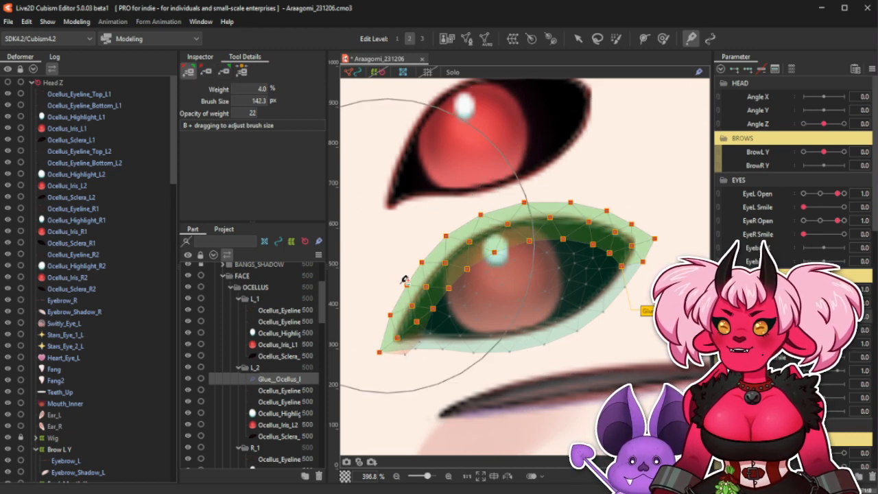
pyautogui.moveTo(403, 282)
pyautogui.mouseDown()
pyautogui.moveTo(417, 303)
pyautogui.moveTo(503, 232)
pyautogui.moveTo(636, 232)
pyautogui.moveTo(560, 218)
pyautogui.moveTo(430, 272)
pyautogui.moveTo(386, 356)
pyautogui.moveTo(451, 248)
pyautogui.moveTo(402, 356)
pyautogui.moveTo(439, 260)
pyautogui.moveTo(382, 357)
pyautogui.moveTo(527, 198)
pyautogui.moveTo(623, 241)
pyautogui.moveTo(566, 223)
pyautogui.moveTo(676, 258)
pyautogui.moveTo(579, 227)
pyautogui.moveTo(672, 258)
pyautogui.moveTo(617, 233)
pyautogui.moveTo(410, 311)
pyautogui.moveTo(392, 350)
pyautogui.moveTo(596, 185)
pyautogui.moveTo(647, 250)
pyautogui.moveTo(484, 234)
pyautogui.moveTo(432, 333)
pyautogui.moveTo(629, 215)
pyautogui.mouseUp()
pyautogui.click(225, 72)
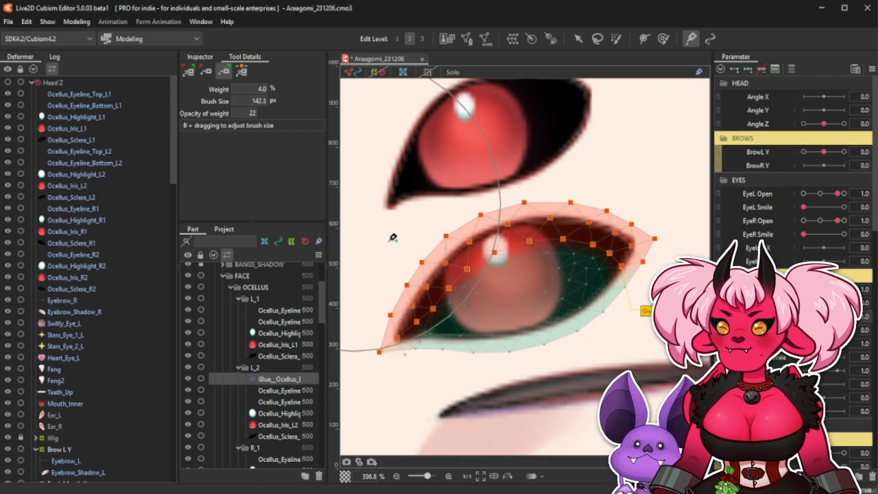
pyautogui.moveTo(391, 342); pyautogui.dragTo(492, 232)
pyautogui.hotkey('ctrl', 'z')
pyautogui.hotkey('ctrl', 'z')
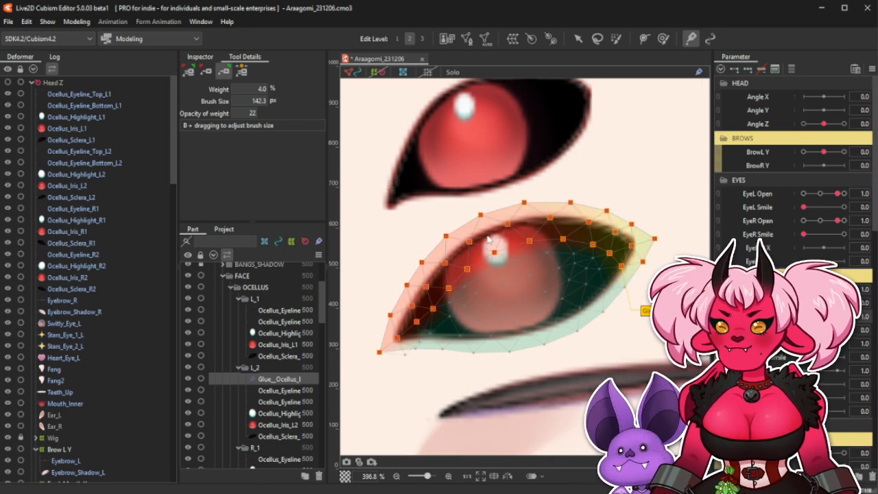
pyautogui.hotkey('ctrl', 'z')
pyautogui.hotkey('ctrl', 'z')
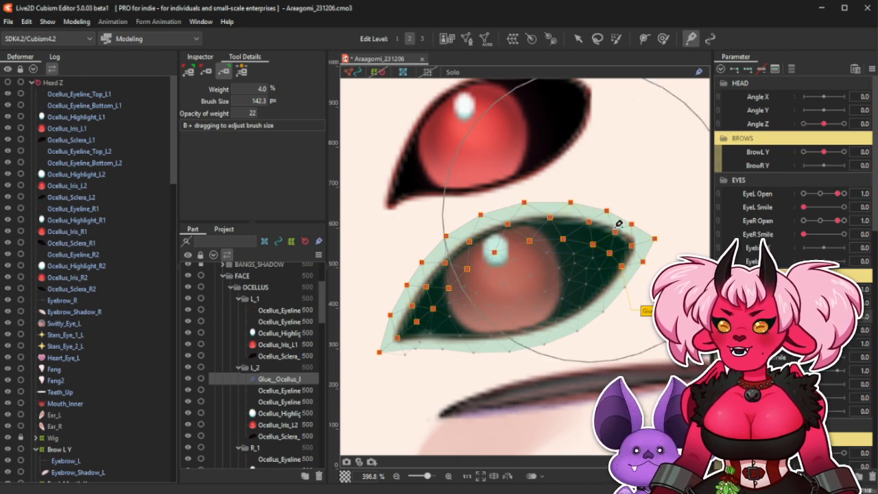
# Repaint the glue weights toward green along the top L2 eyeline from its inner corner to its outer end.
pyautogui.click(241, 71)
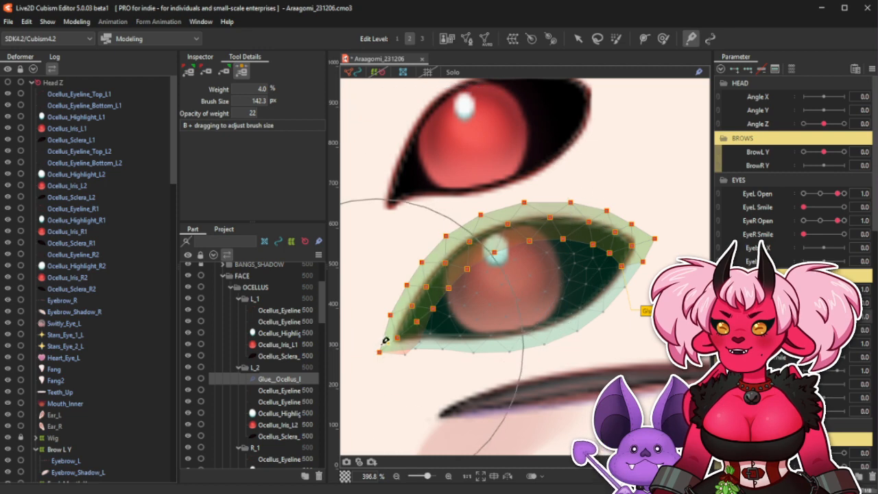
pyautogui.moveTo(383, 344)
pyautogui.mouseDown()
pyautogui.moveTo(493, 234)
pyautogui.moveTo(599, 238)
pyautogui.moveTo(649, 262)
pyautogui.moveTo(512, 210)
pyautogui.moveTo(608, 220)
pyautogui.moveTo(674, 256)
pyautogui.moveTo(575, 233)
pyautogui.moveTo(665, 237)
pyautogui.moveTo(539, 233)
pyautogui.moveTo(402, 350)
pyautogui.moveTo(390, 349)
pyautogui.moveTo(489, 231)
pyautogui.moveTo(615, 252)
pyautogui.moveTo(602, 230)
pyautogui.mouseUp()
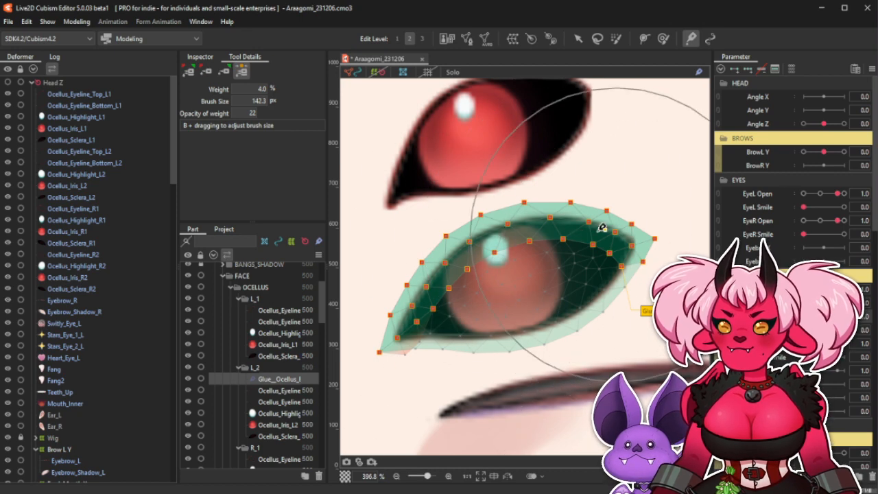
pyautogui.click(224, 72)
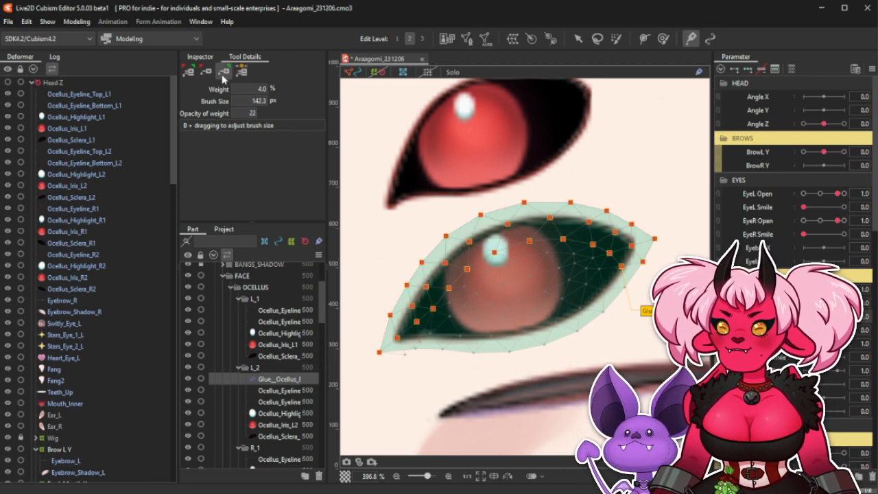
# Lower the ocellus opening parameter to the closed pose and inspect the glued L2 eyeline and sclera with the mesh display hidden.
pyautogui.click(578, 39)
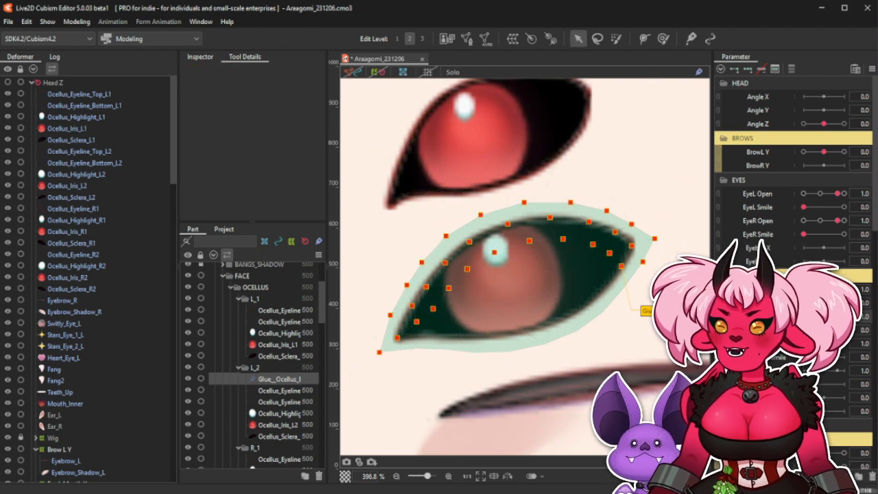
pyautogui.moveTo(837, 302); pyautogui.dragTo(805, 302)
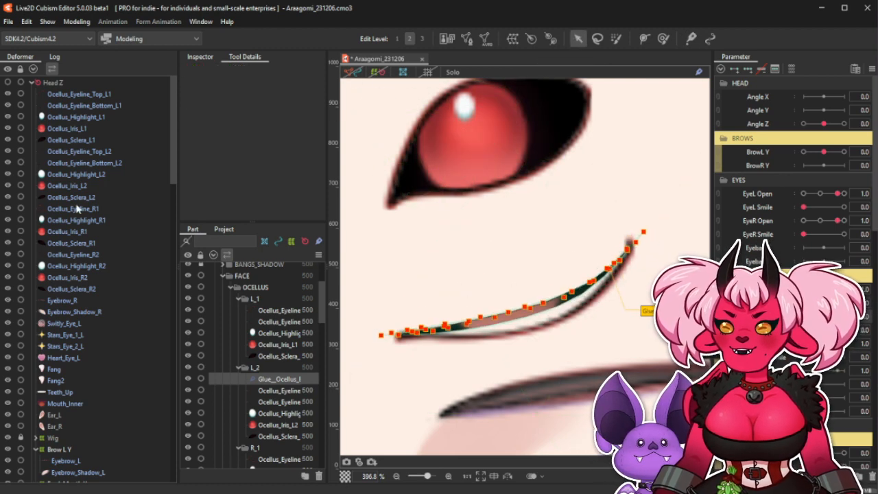
pyautogui.click(75, 198)
pyautogui.click(351, 74)
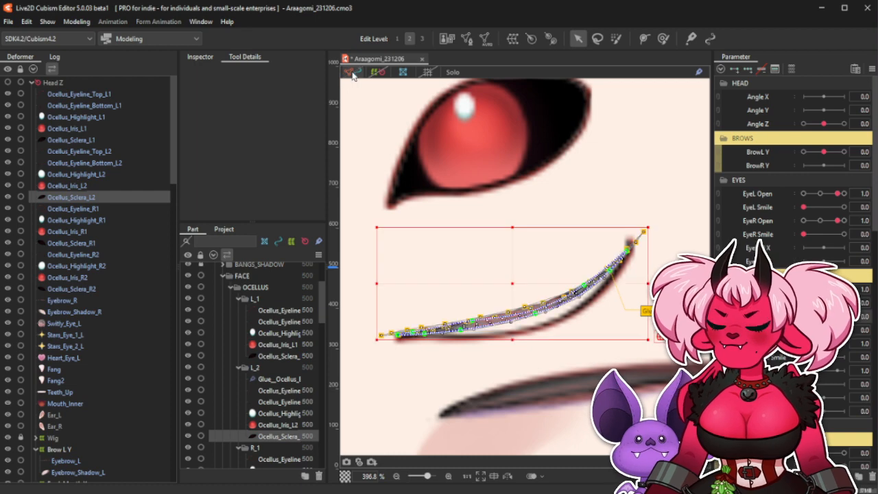
pyautogui.click(353, 74)
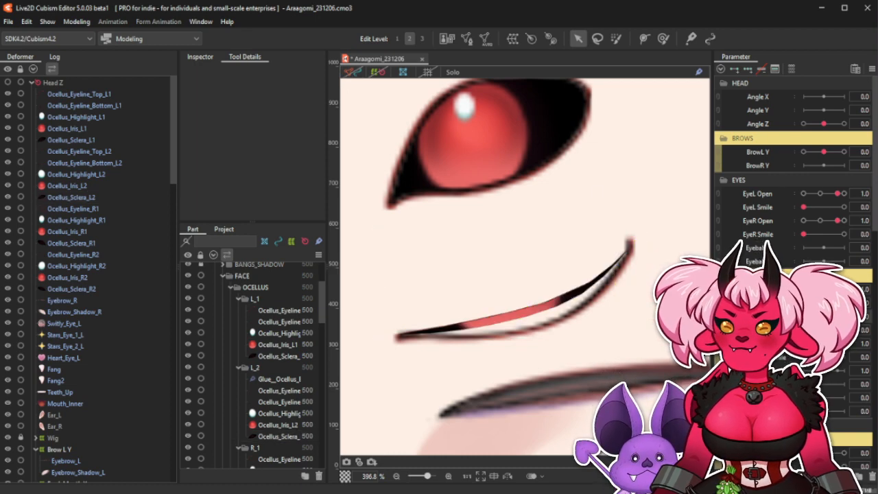
pyautogui.moveTo(808, 316)
pyautogui.mouseDown()
pyautogui.moveTo(838, 317)
pyautogui.moveTo(809, 316)
pyautogui.mouseUp()
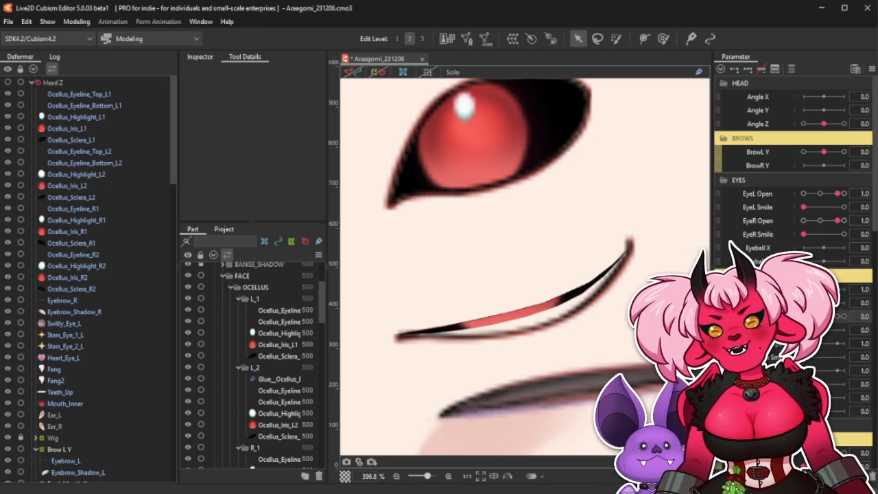
# Preview the lower ocellus on the character's left side between its open and closed poses.
pyautogui.moveTo(805, 316)
pyautogui.mouseDown()
pyautogui.moveTo(837, 317)
pyautogui.moveTo(809, 316)
pyautogui.mouseUp()
pyautogui.scroll(-5, 577, 263)
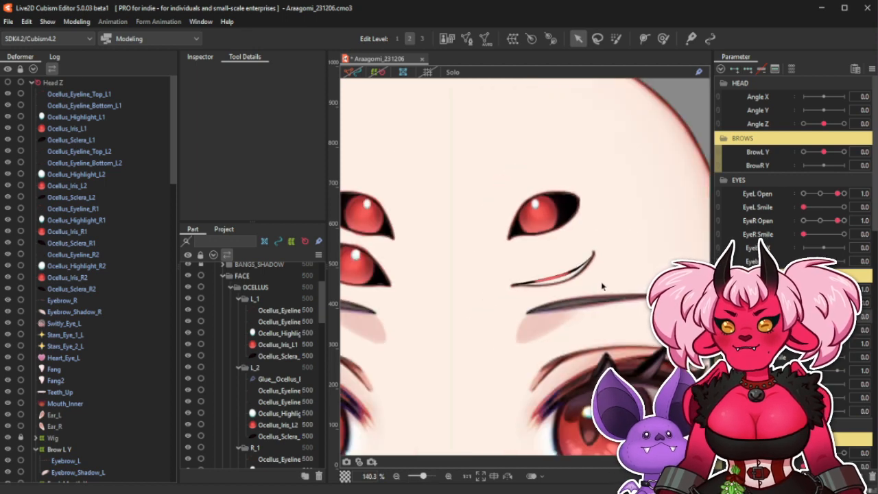
pyautogui.moveTo(808, 316)
pyautogui.mouseDown()
pyautogui.moveTo(837, 316)
pyautogui.moveTo(807, 317)
pyautogui.moveTo(838, 317)
pyautogui.moveTo(809, 316)
pyautogui.moveTo(838, 316)
pyautogui.moveTo(808, 316)
pyautogui.moveTo(824, 317)
pyautogui.mouseUp()
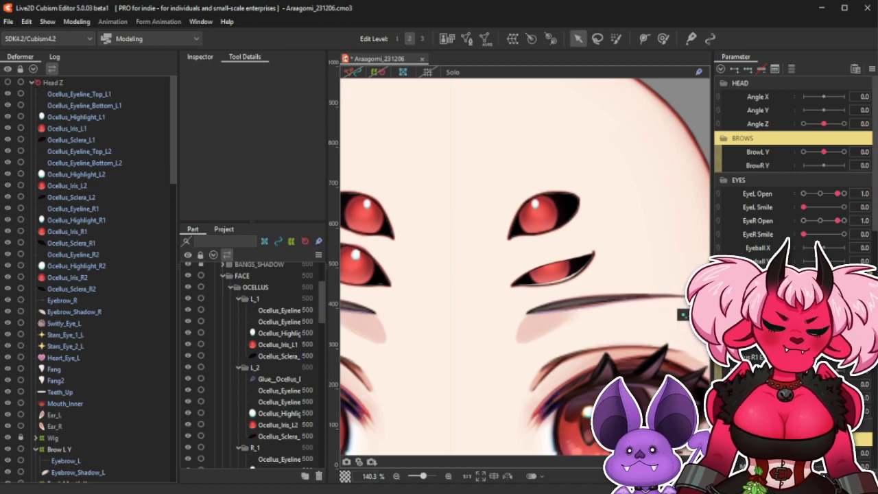
pyautogui.moveTo(825, 303); pyautogui.dragTo(810, 303)
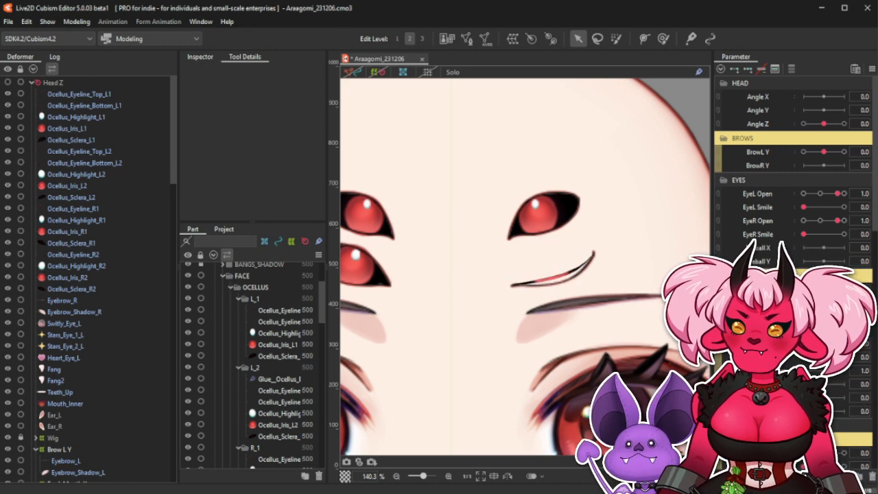
pyautogui.scroll(2, 622, 279)
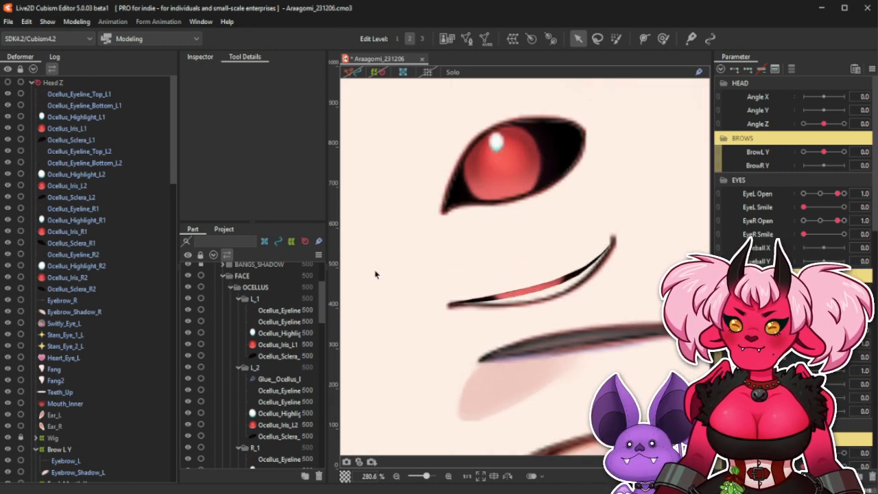
# Examine the mesh of Ocellus_Sclera_L2 in the closed pose against the surrounding eyelines.
pyautogui.click(95, 243)
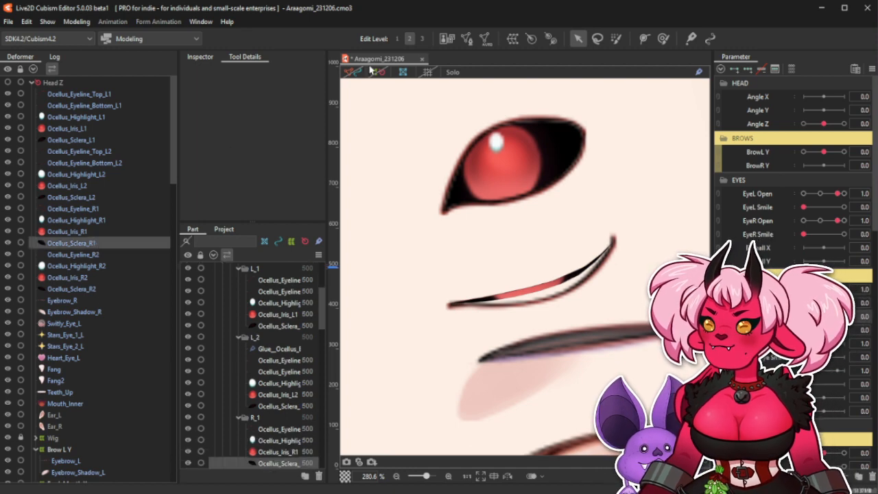
pyautogui.click(94, 197)
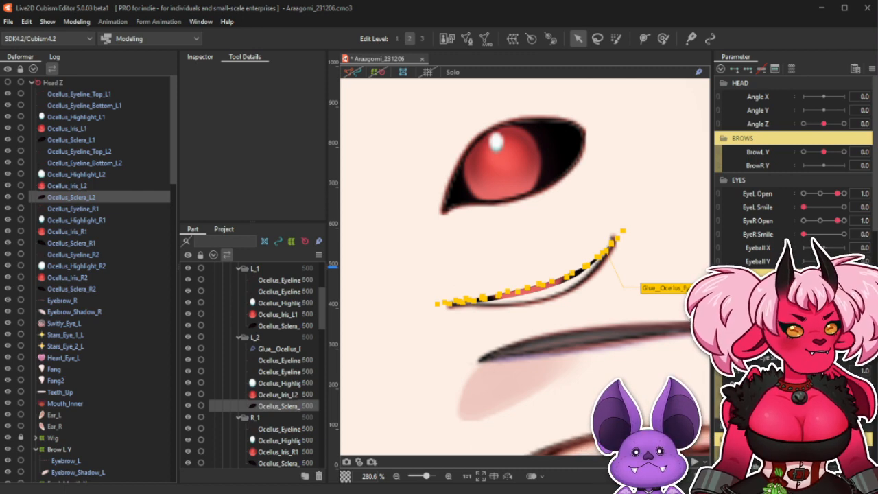
pyautogui.click(353, 73)
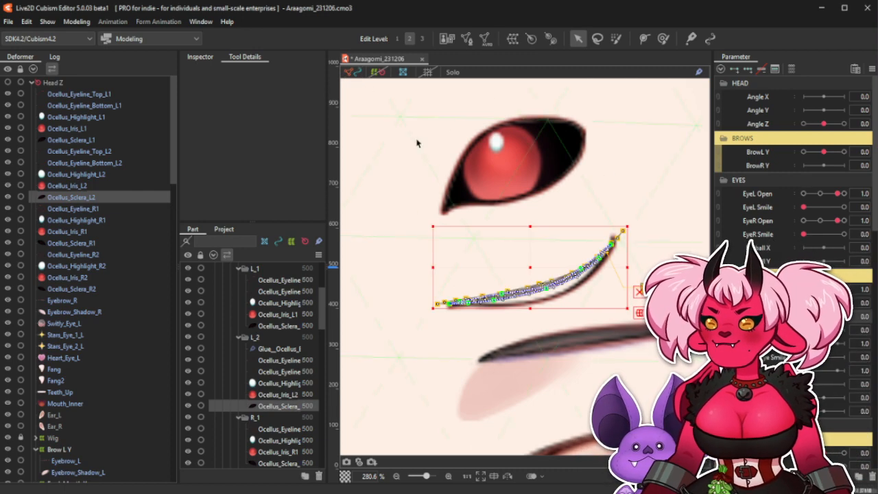
pyautogui.scroll(2, 527, 288)
pyautogui.click(666, 39)
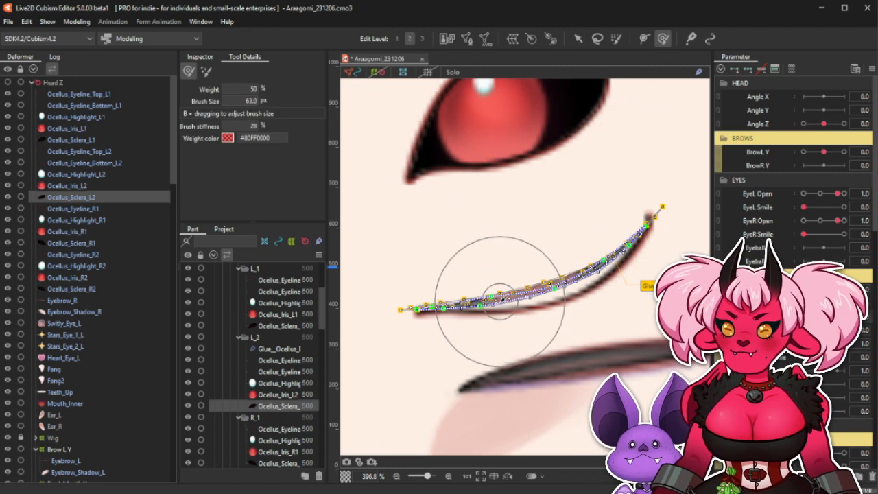
pyautogui.click(352, 73)
pyautogui.scroll(-2, 539, 215)
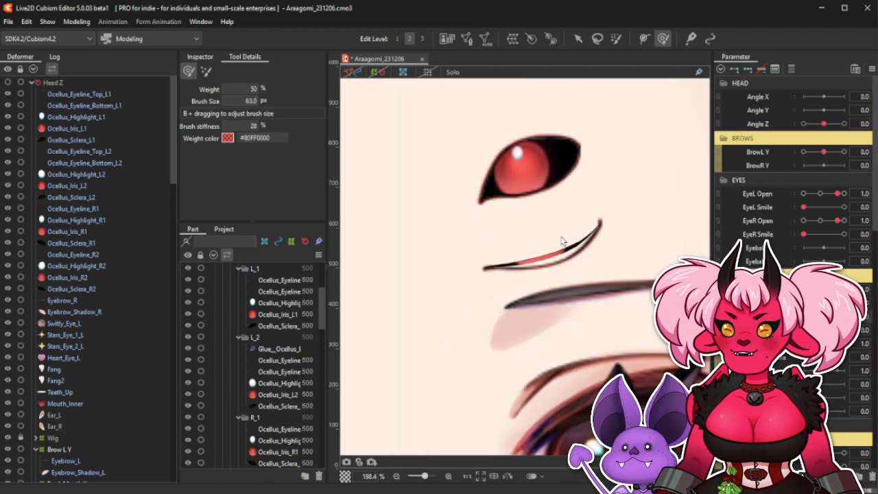
# Return the L2 ocellus to its fully open pose and remove the glue binding Ocellus_Eyeline_Top_L2 to the sclera.
pyautogui.moveTo(803, 316); pyautogui.dragTo(837, 316)
pyautogui.scroll(-3, 630, 255)
pyautogui.scroll(1, 616, 228)
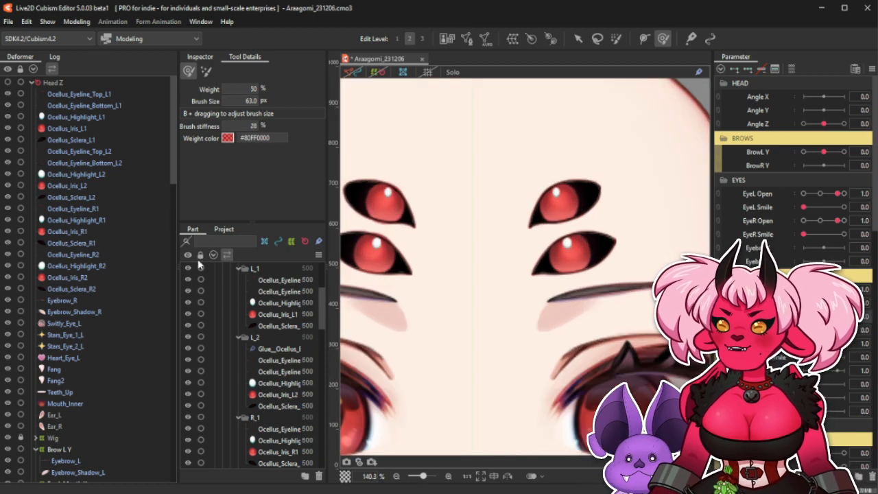
pyautogui.click(103, 152)
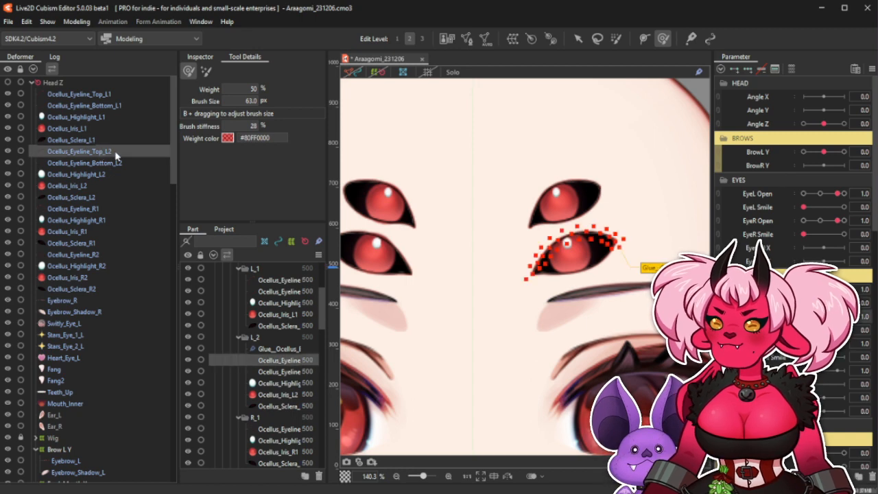
pyautogui.click(353, 72)
pyautogui.click(649, 269)
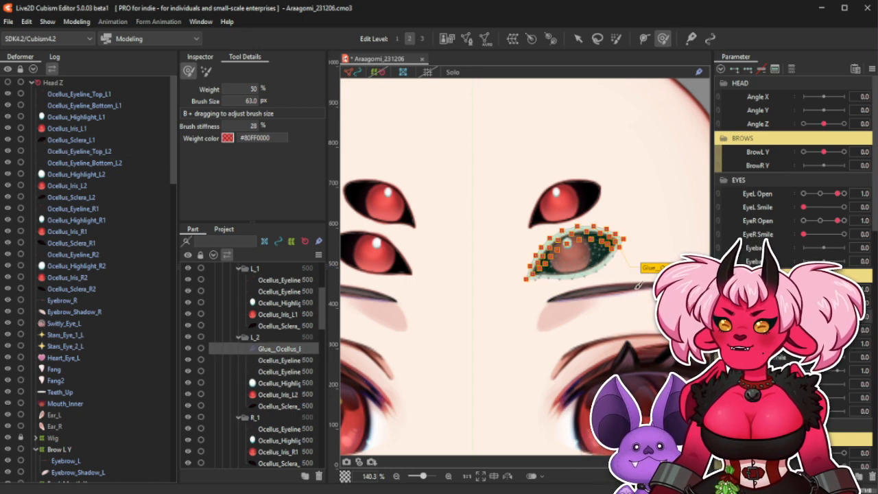
pyautogui.click(93, 151)
pyautogui.scroll(2, 637, 261)
pyautogui.click(639, 253)
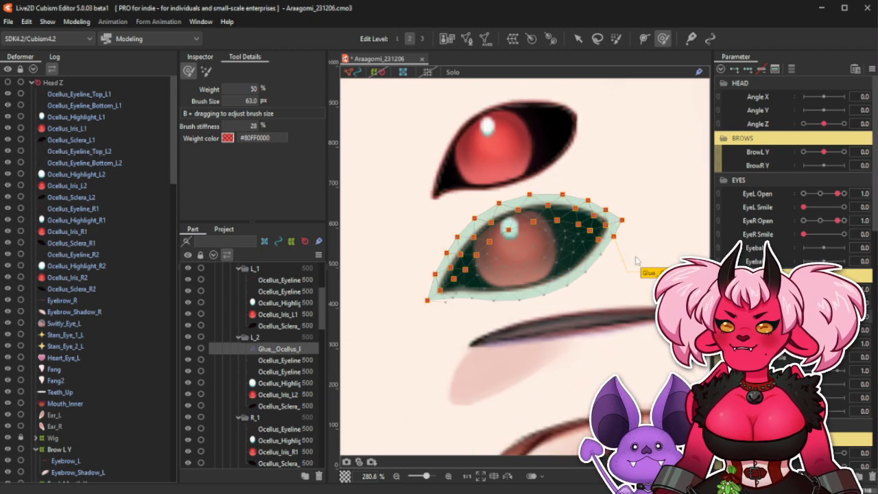
pyautogui.doubleClick(673, 273)
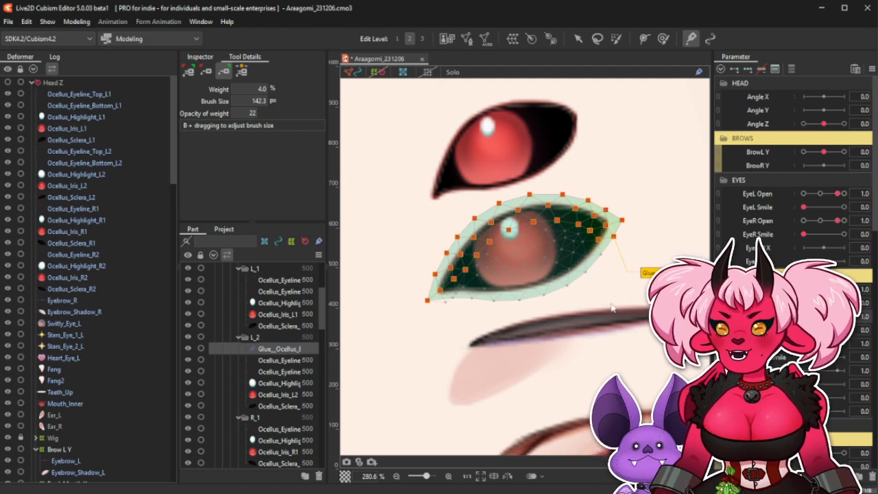
pyautogui.hotkey('ctrl', 'z')
pyautogui.hotkey('ctrl', 'z')
pyautogui.hotkey('ctrl', 'z')
pyautogui.hotkey('ctrl', 'z')
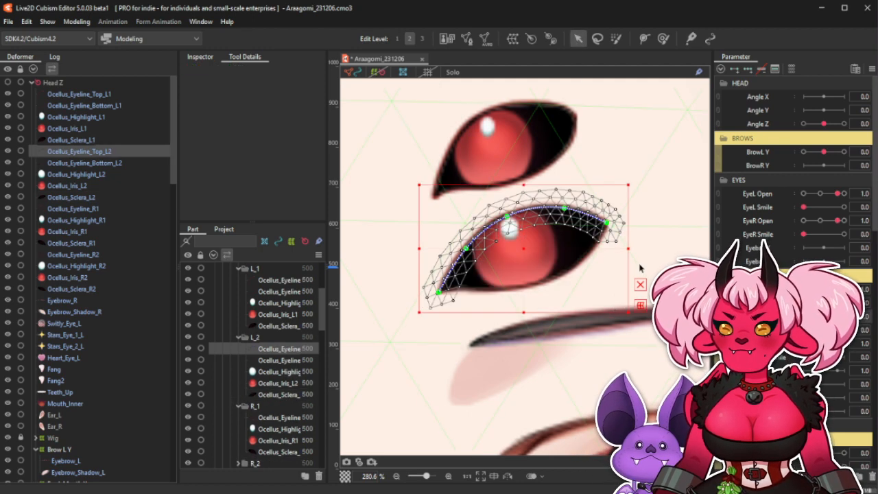
# Check the mesh of Ocellus_Eyeline_Top_L2 and preview the L2 ocellus in its closed pose.
pyautogui.click(641, 267)
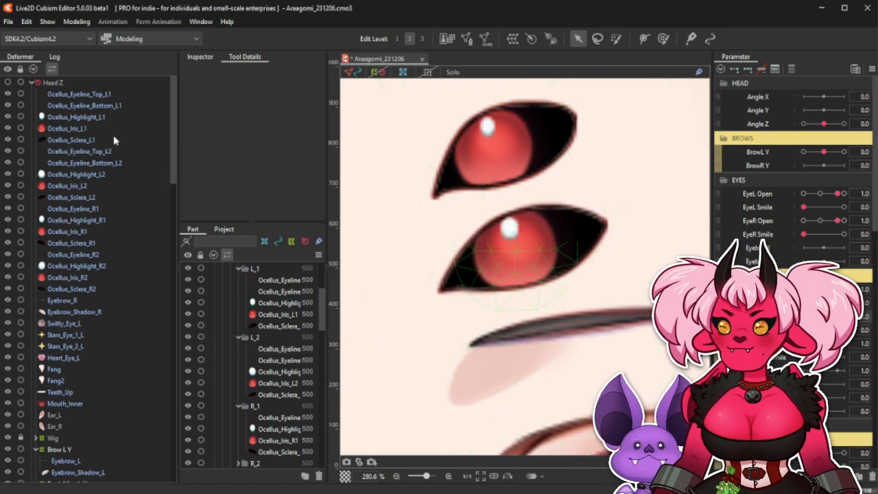
pyautogui.click(105, 155)
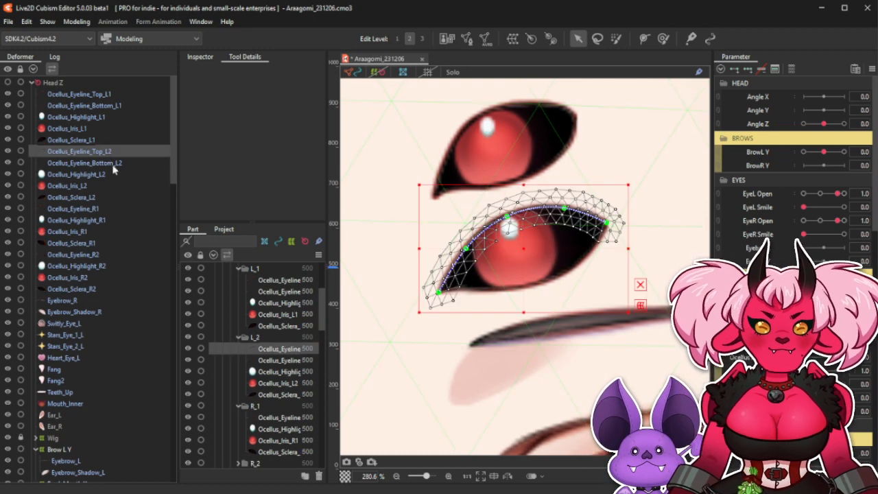
pyautogui.moveTo(838, 316); pyautogui.dragTo(804, 317)
pyautogui.click(587, 266)
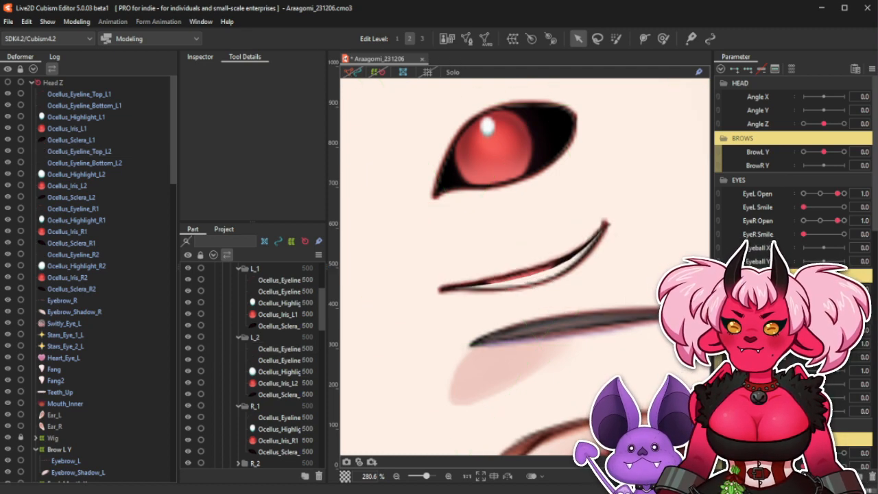
pyautogui.moveTo(803, 316)
pyautogui.mouseDown()
pyautogui.moveTo(840, 316)
pyautogui.moveTo(804, 316)
pyautogui.mouseUp()
# Create a five-point deform path along Ocellus_Eyeline_Bottom_L2, running from the inner corner to the outer tip.
pyautogui.click(93, 166)
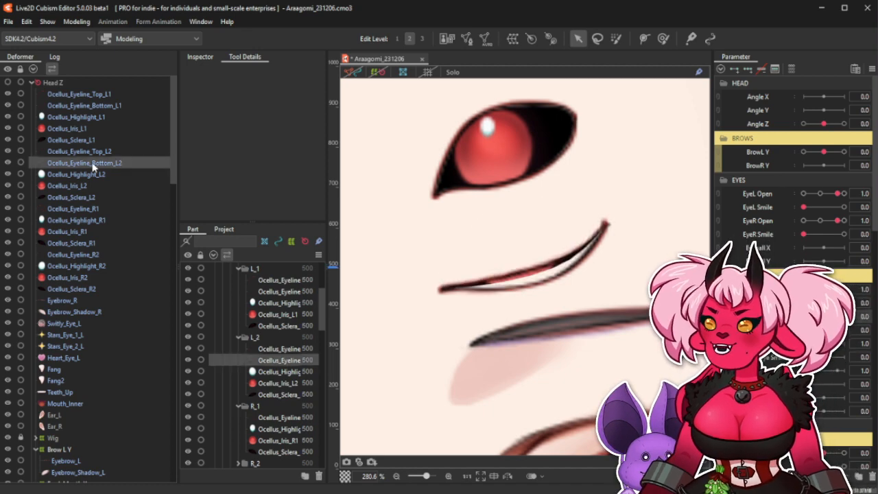
pyautogui.click(354, 74)
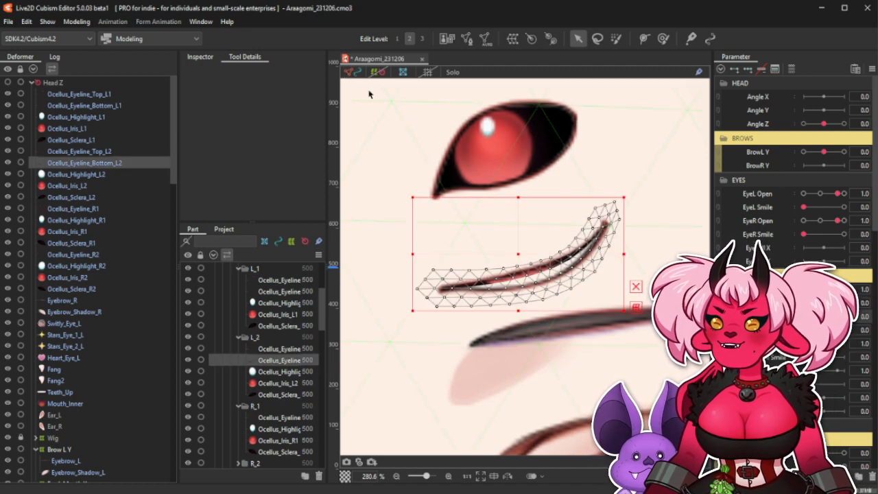
pyautogui.click(644, 39)
pyautogui.scroll(3, 508, 289)
pyautogui.scroll(-2, 411, 299)
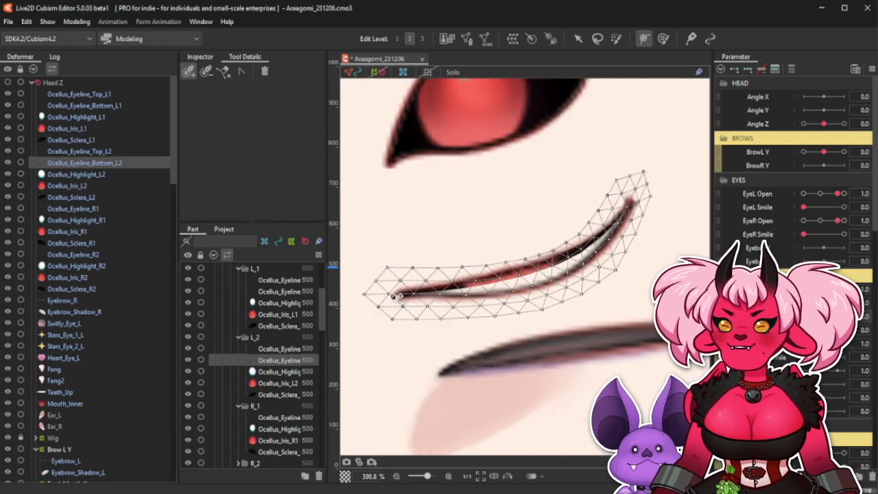
pyautogui.click(635, 188)
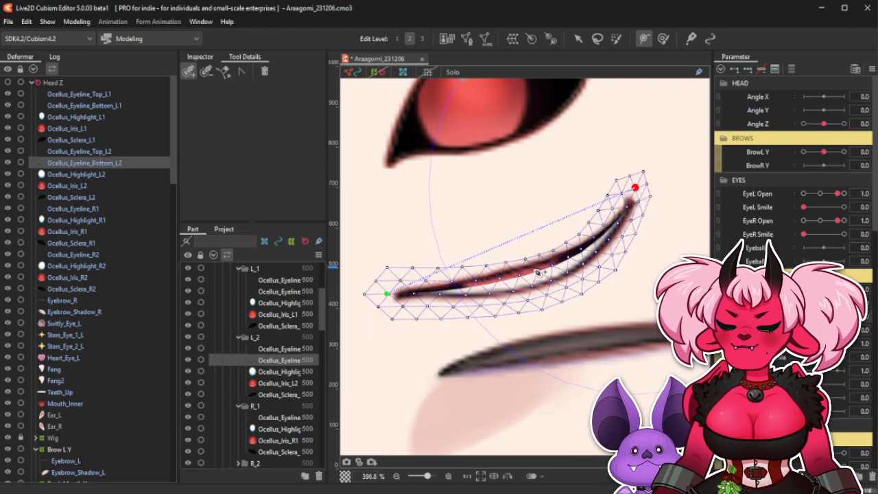
pyautogui.moveTo(496, 247); pyautogui.dragTo(456, 295)
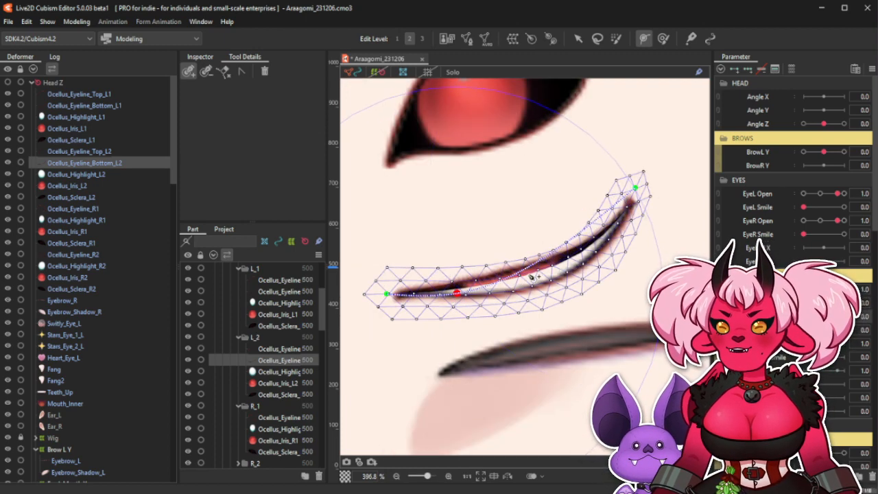
pyautogui.moveTo(568, 253); pyautogui.dragTo(562, 278)
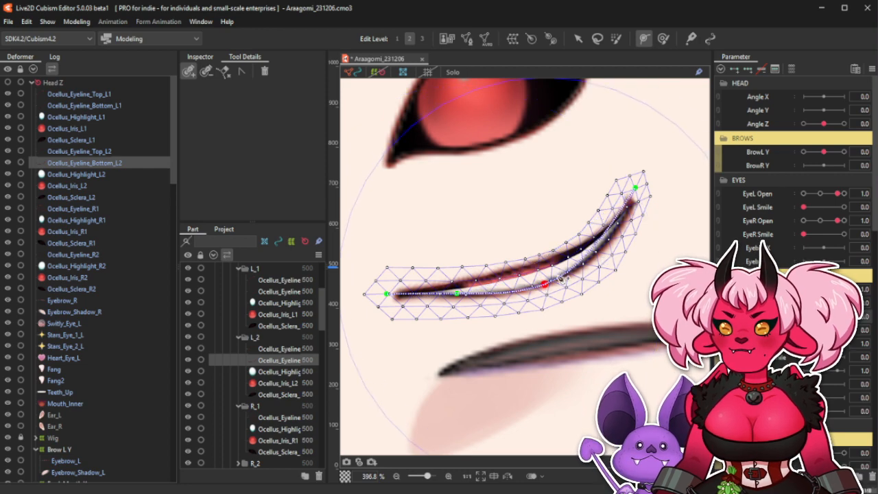
pyautogui.click(611, 238)
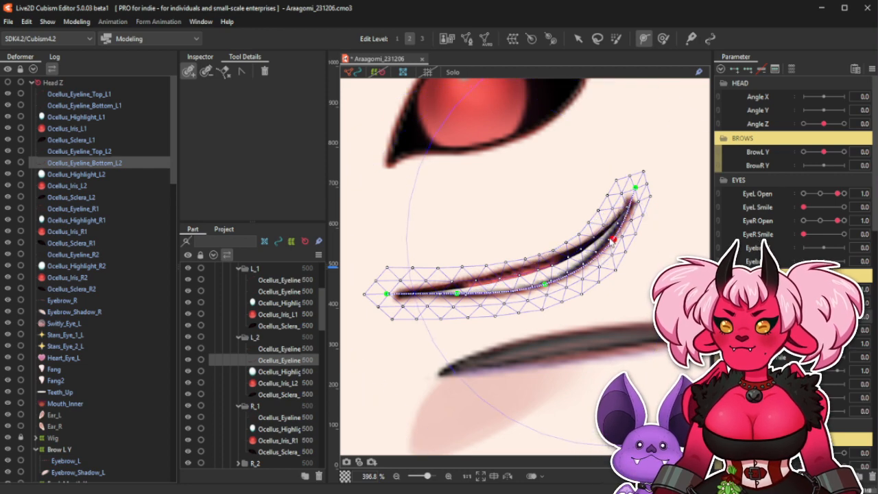
pyautogui.click(457, 295)
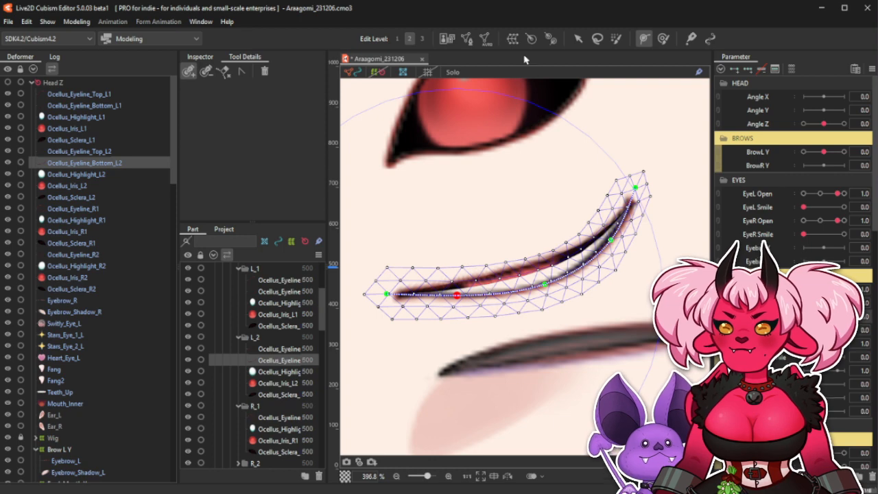
# Shift the inner end point of the bottom eyeline's deform path onto the line's inner corner.
pyautogui.click(578, 39)
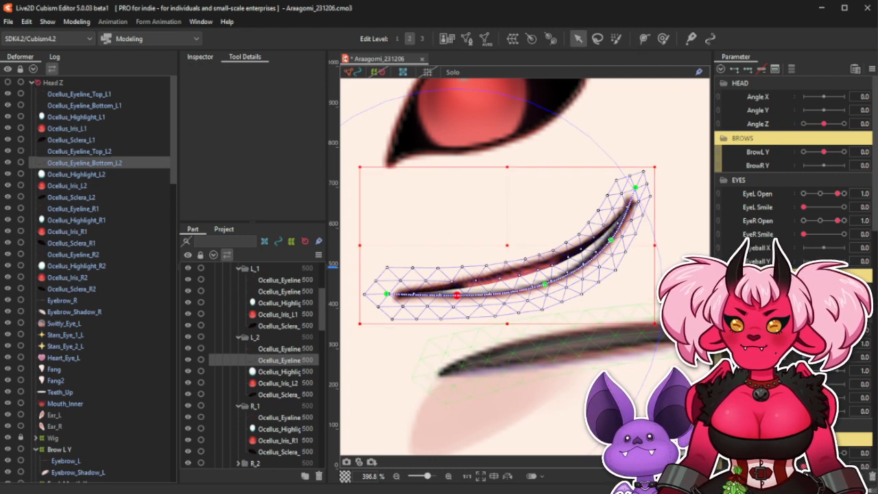
pyautogui.click(387, 294)
pyautogui.press('p')
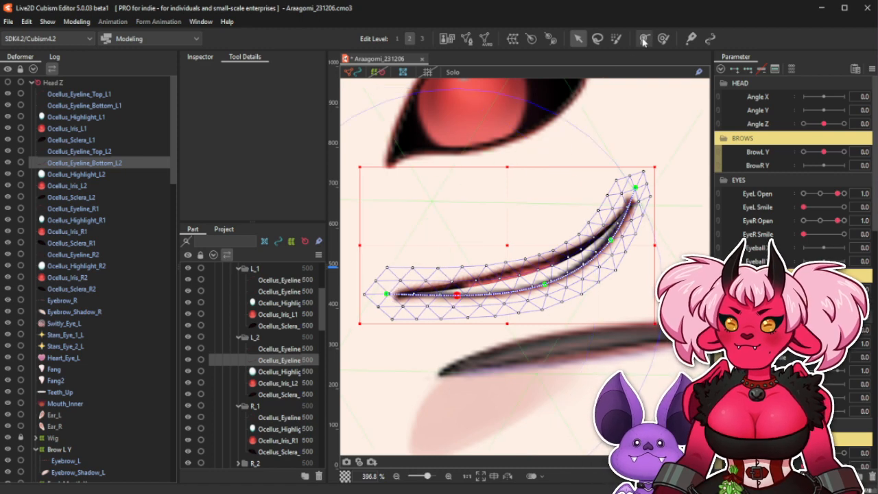
pyautogui.click(388, 295)
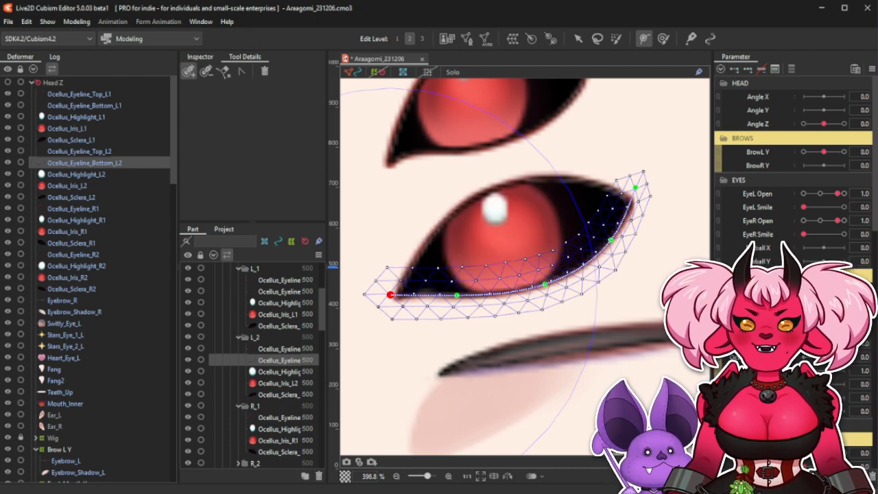
# Reshape the closed bottom eyeline of ocellus L2 with its deform path points so it follows the top eyeline.
pyautogui.click(579, 38)
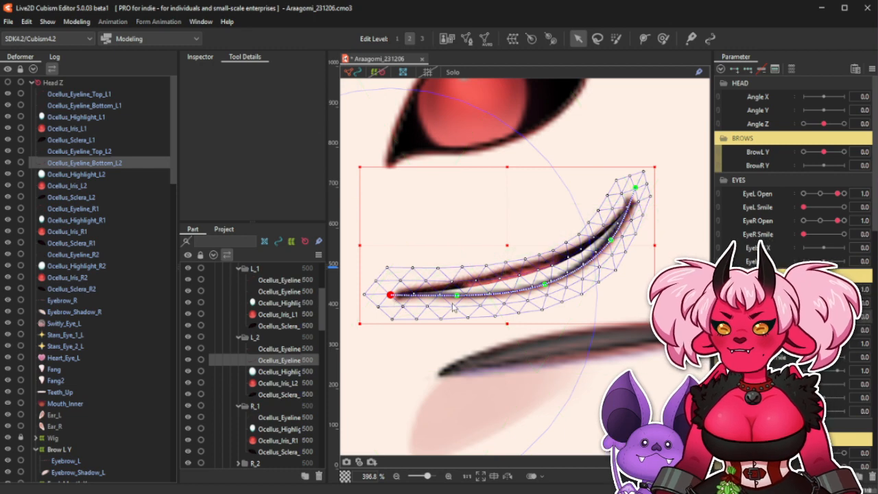
pyautogui.moveTo(459, 306); pyautogui.dragTo(458, 298)
pyautogui.moveTo(554, 293); pyautogui.dragTo(542, 281)
pyautogui.moveTo(611, 240); pyautogui.dragTo(603, 234)
pyautogui.moveTo(636, 188); pyautogui.dragTo(640, 196)
pyautogui.click(603, 237)
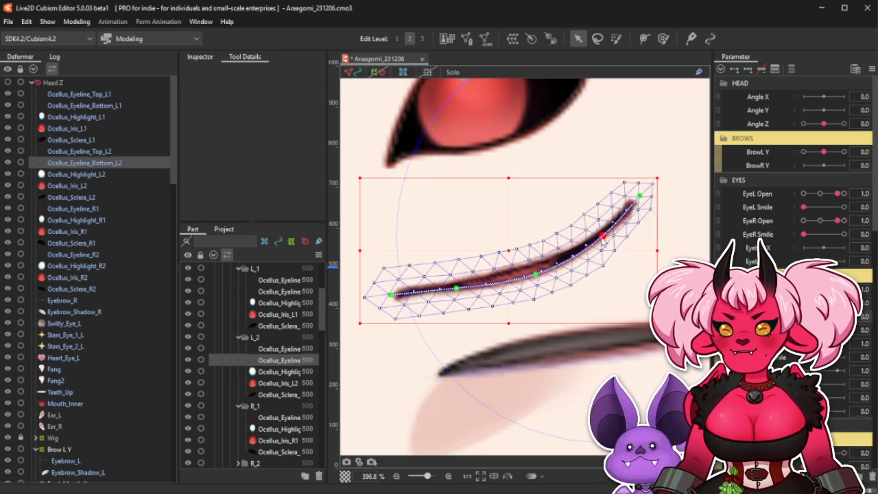
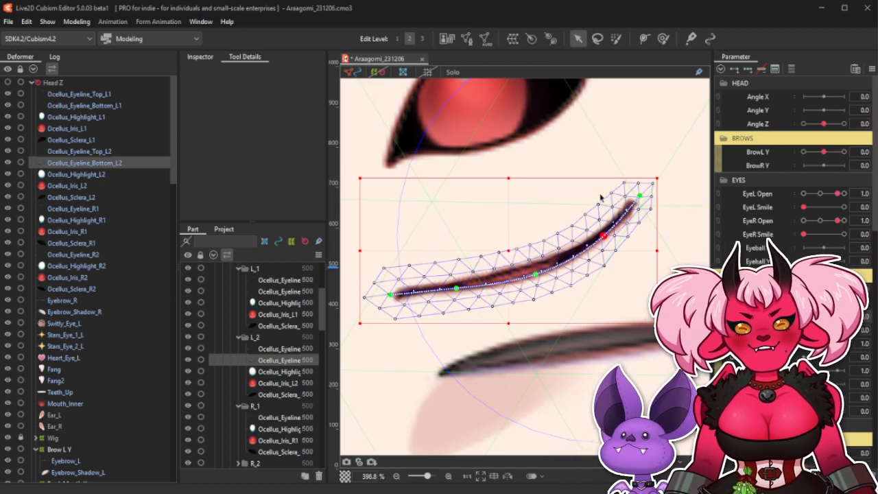
# Preview the L2 ocellus opening and closing, then inspect the closed pose without the mesh overlay.
pyautogui.scroll(-2, 600, 298)
pyautogui.scroll(2, 628, 267)
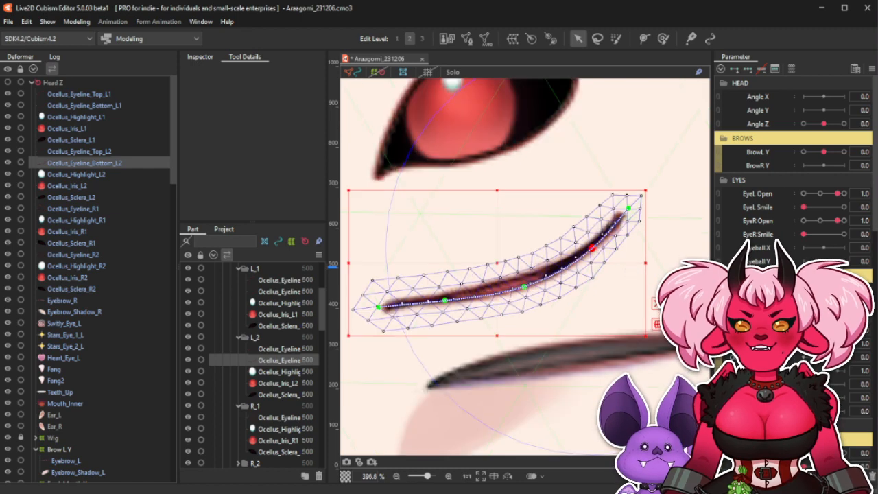
pyautogui.click(838, 357)
pyautogui.moveTo(837, 316)
pyautogui.mouseDown()
pyautogui.moveTo(803, 317)
pyautogui.moveTo(838, 317)
pyautogui.mouseUp()
pyautogui.moveTo(838, 316); pyautogui.dragTo(804, 317)
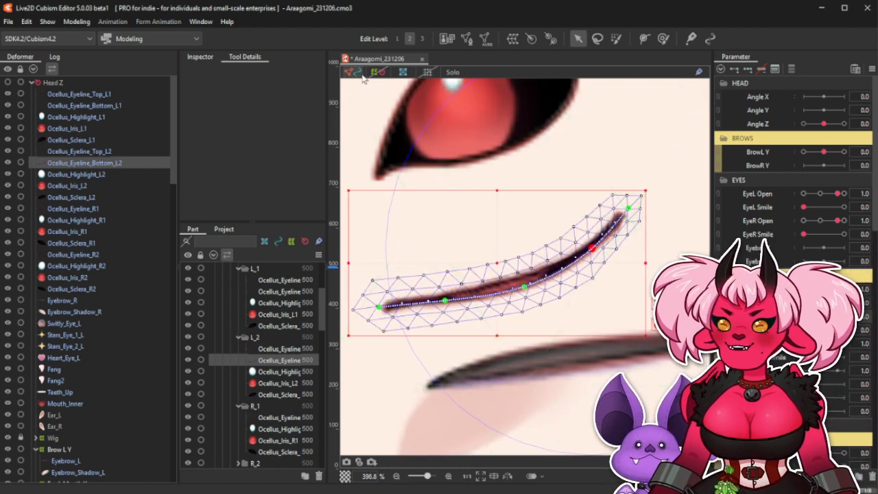
pyautogui.click(604, 285)
pyautogui.scroll(-2, 604, 286)
pyautogui.moveTo(804, 316)
pyautogui.mouseDown()
pyautogui.moveTo(838, 316)
pyautogui.moveTo(804, 317)
pyautogui.mouseUp()
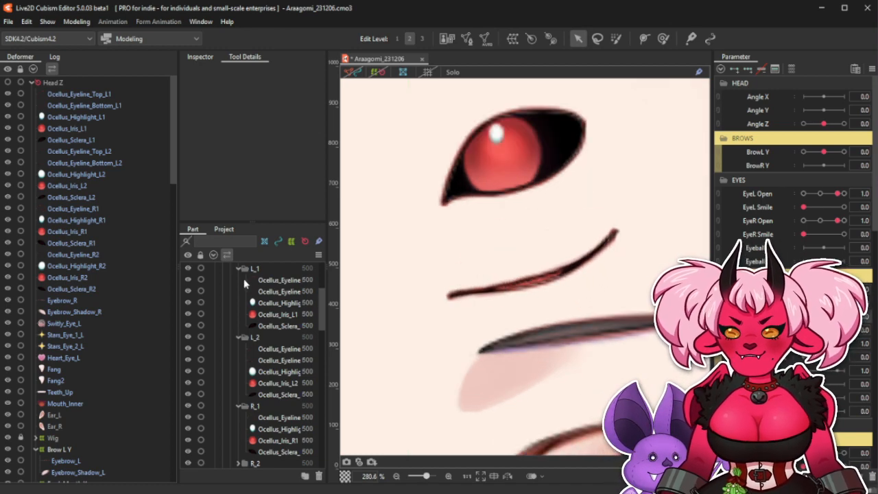
# Reshape the outer half of the closed Ocellus_Eyeline_Bottom_L2 with its deform path points so it sits closer to the top eyeline.
pyautogui.click(103, 164)
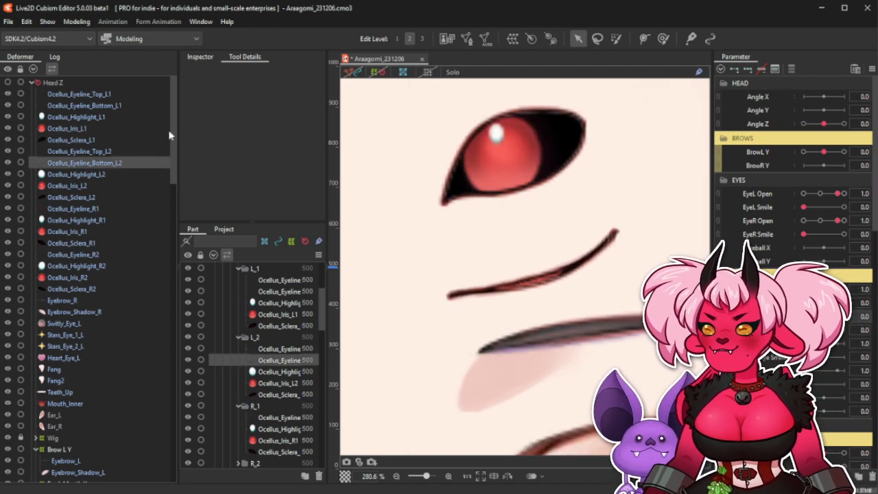
pyautogui.click(351, 76)
pyautogui.click(85, 164)
pyautogui.scroll(2, 566, 277)
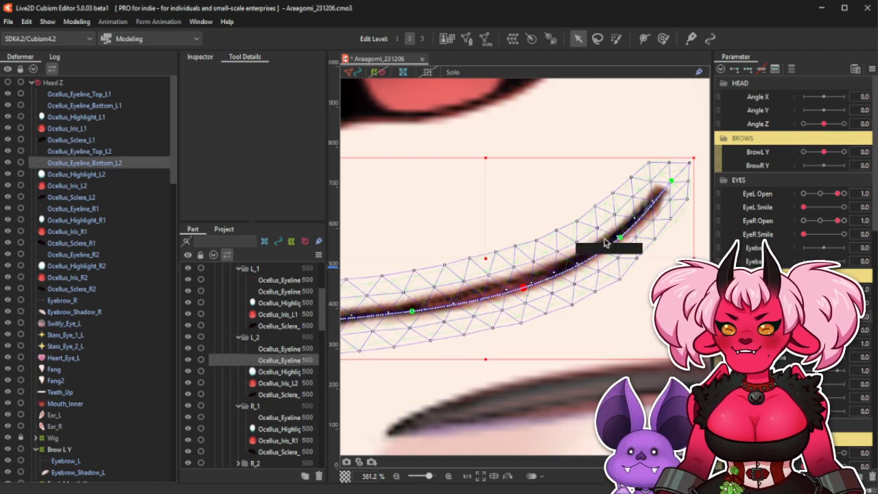
pyautogui.click(620, 236)
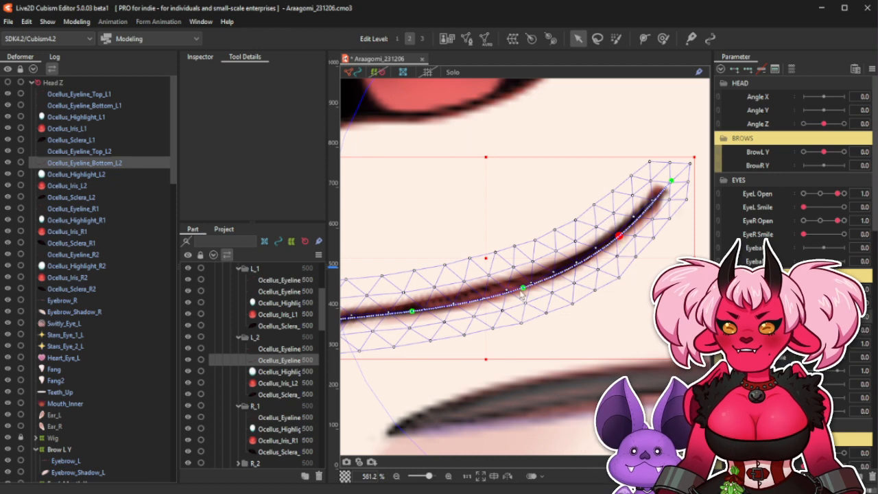
pyautogui.moveTo(522, 289); pyautogui.dragTo(526, 284)
pyautogui.click(445, 267)
pyautogui.scroll(-1, 444, 268)
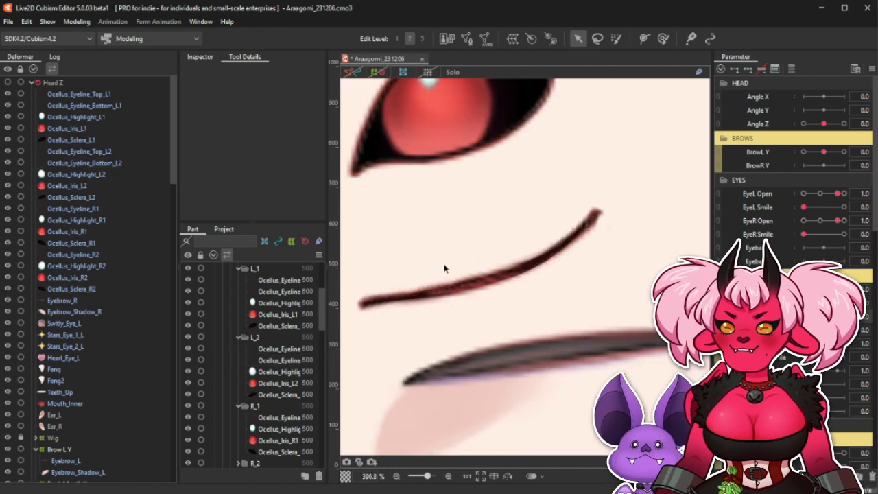
# Preview the L2 ocellus opening and closing, checking how the closed eyelines read at different zoom levels.
pyautogui.scroll(-2, 444, 268)
pyautogui.moveTo(805, 316)
pyautogui.mouseDown()
pyautogui.moveTo(839, 316)
pyautogui.moveTo(805, 317)
pyautogui.mouseUp()
pyautogui.scroll(-2, 477, 234)
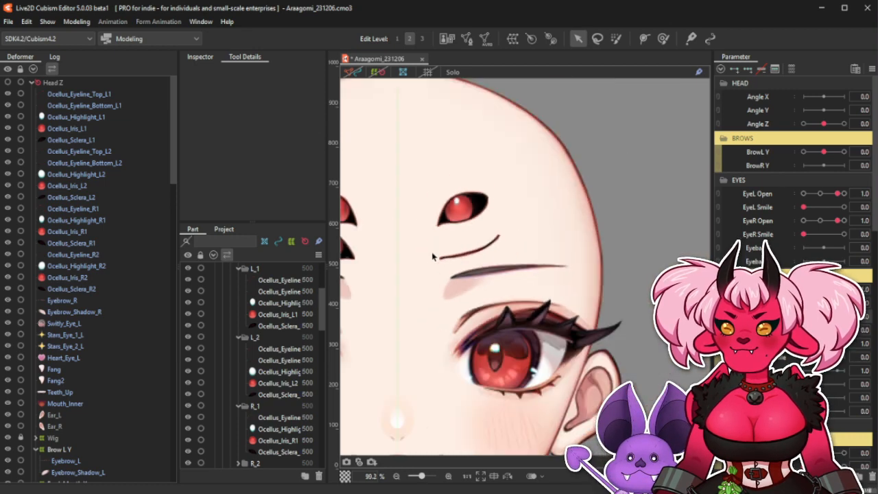
pyautogui.scroll(-1, 555, 212)
pyautogui.scroll(1, 473, 232)
pyautogui.scroll(1, 514, 234)
pyautogui.scroll(1, 514, 237)
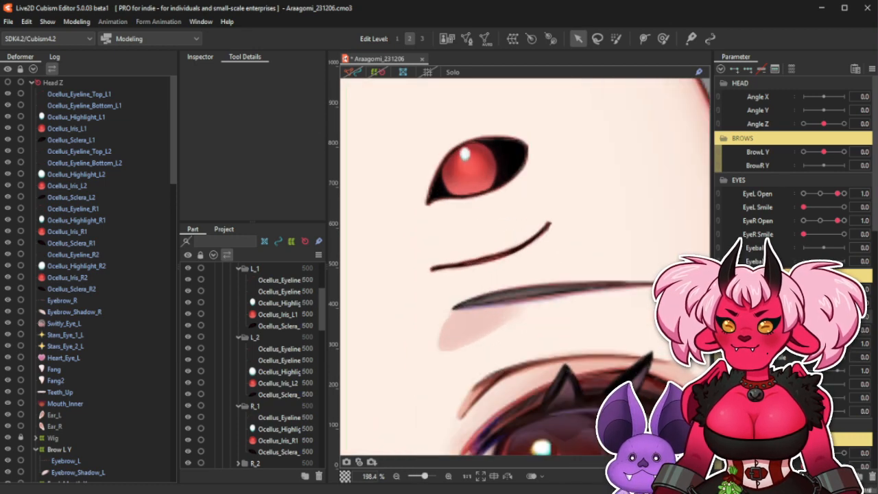
pyautogui.moveTo(804, 317)
pyautogui.mouseDown()
pyautogui.moveTo(838, 316)
pyautogui.moveTo(805, 317)
pyautogui.mouseUp()
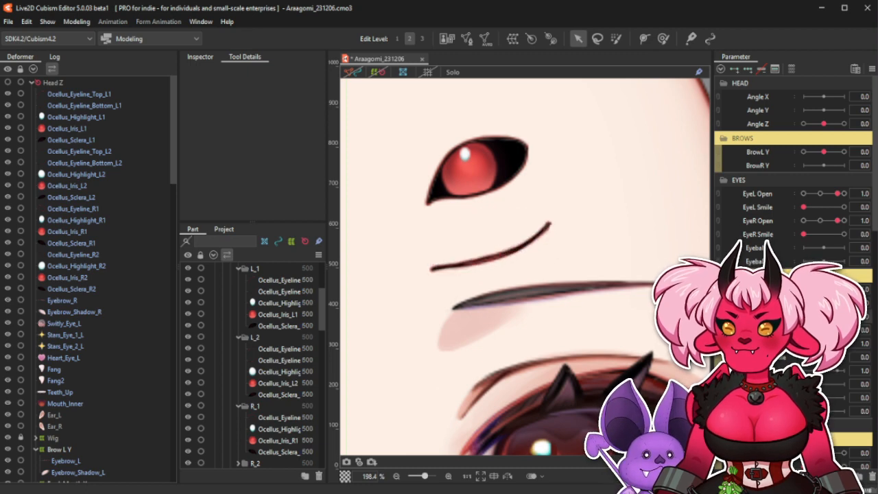
# Nudge the deform path point next to the bottom L2 eyeline's outer tip slightly upward, and inspect the result without the mesh overlay.
pyautogui.click(103, 163)
pyautogui.scroll(2, 532, 206)
pyautogui.scroll(1, 564, 231)
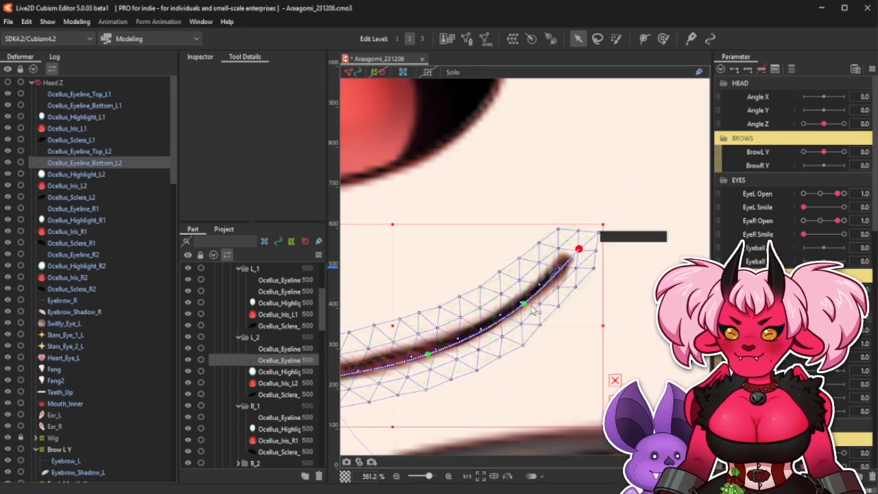
pyautogui.moveTo(524, 303); pyautogui.dragTo(525, 302)
pyautogui.click(353, 70)
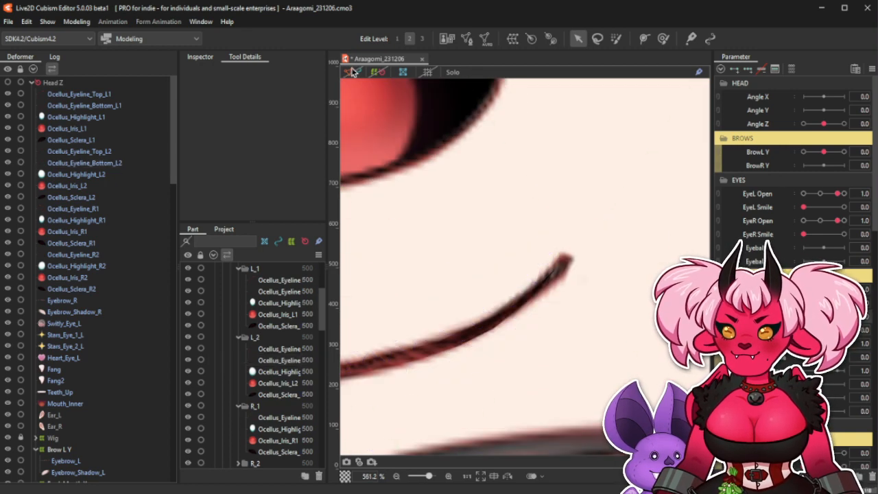
pyautogui.scroll(-3, 577, 236)
pyautogui.scroll(1, 616, 235)
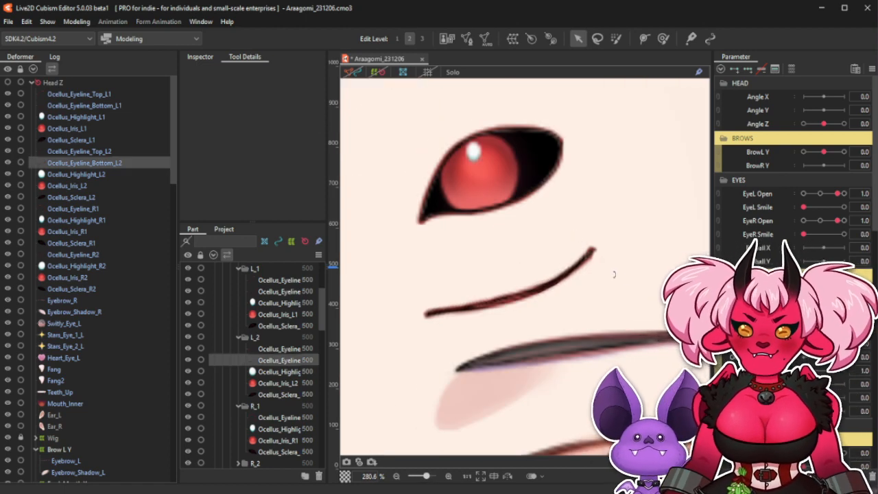
# Try to push the outer tip of the closed bottom L2 eyeline into place with the Deform Brush.
pyautogui.click(352, 73)
pyautogui.scroll(1, 617, 214)
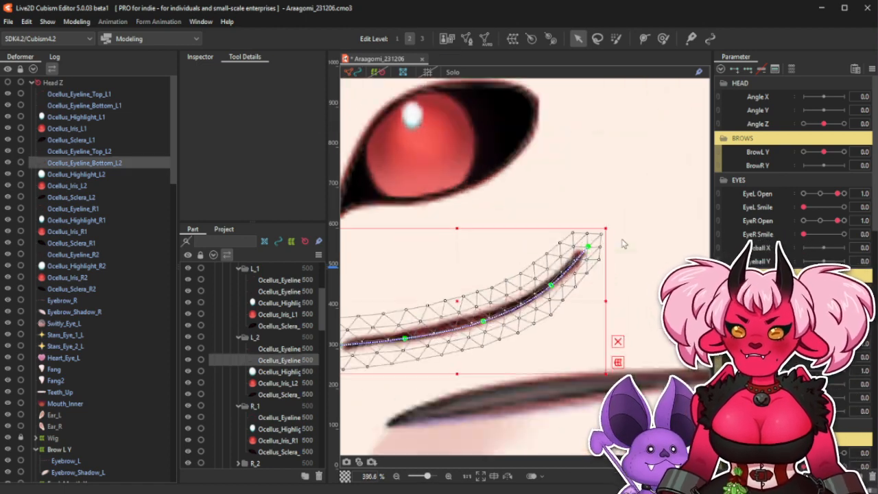
pyautogui.click(664, 38)
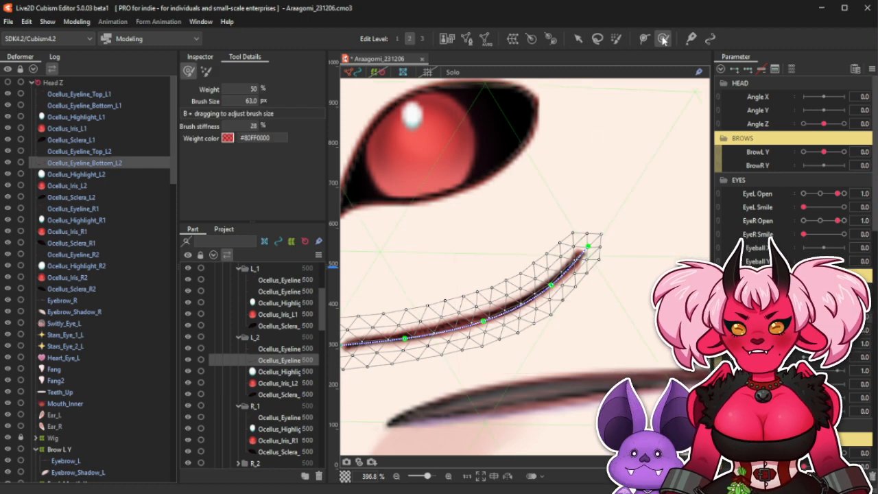
pyautogui.scroll(1, 590, 245)
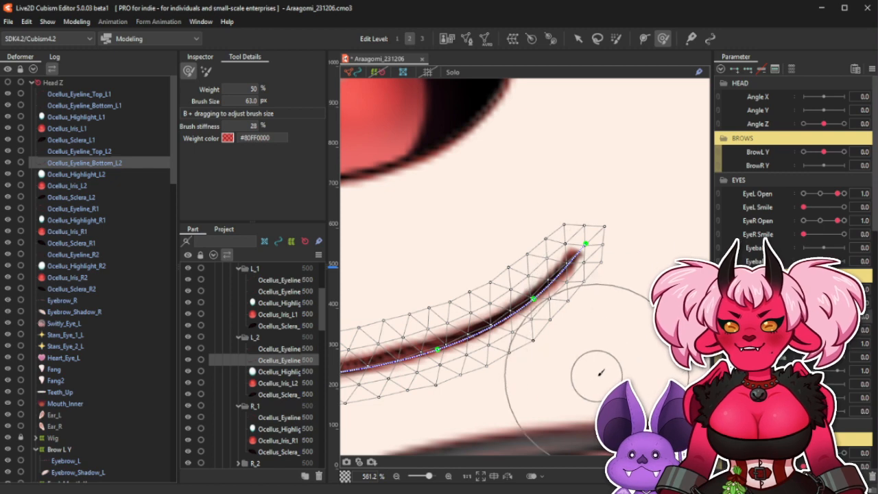
pyautogui.moveTo(589, 400); pyautogui.dragTo(580, 388)
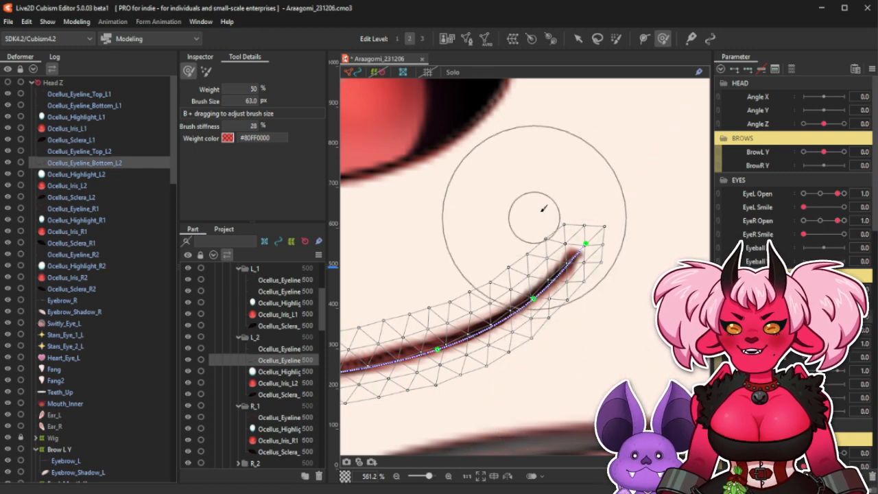
pyautogui.moveTo(589, 244); pyautogui.dragTo(586, 244)
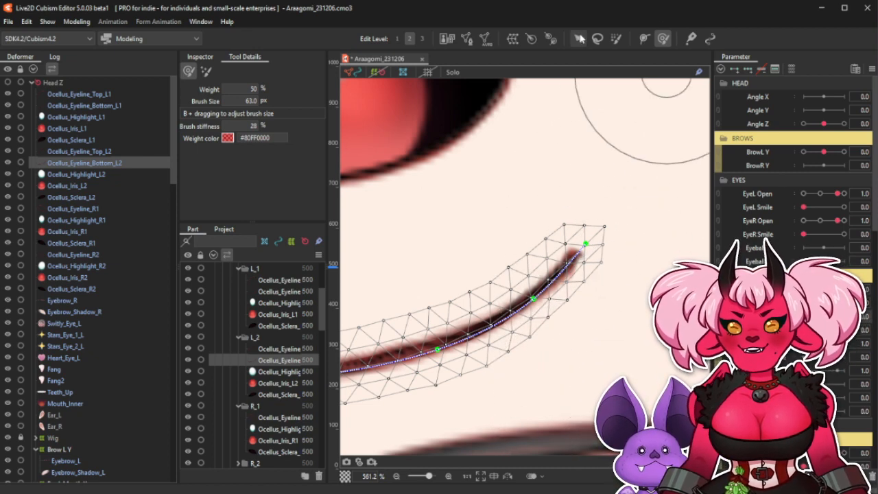
# Shift the outer deform path end points of the bottom and top L2 eyelines so their closed tips meet, and preview the closing motion.
pyautogui.click(579, 38)
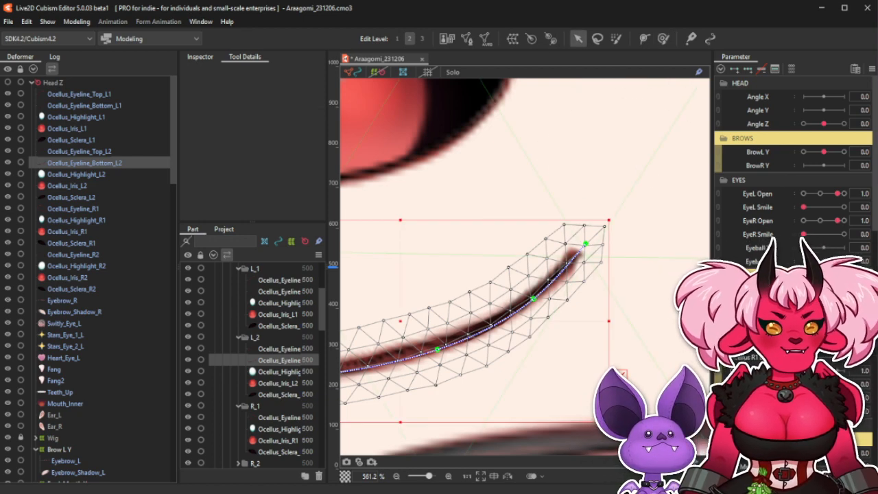
pyautogui.moveTo(804, 344)
pyautogui.mouseDown()
pyautogui.moveTo(838, 344)
pyautogui.moveTo(804, 344)
pyautogui.mouseUp()
pyautogui.click(595, 246)
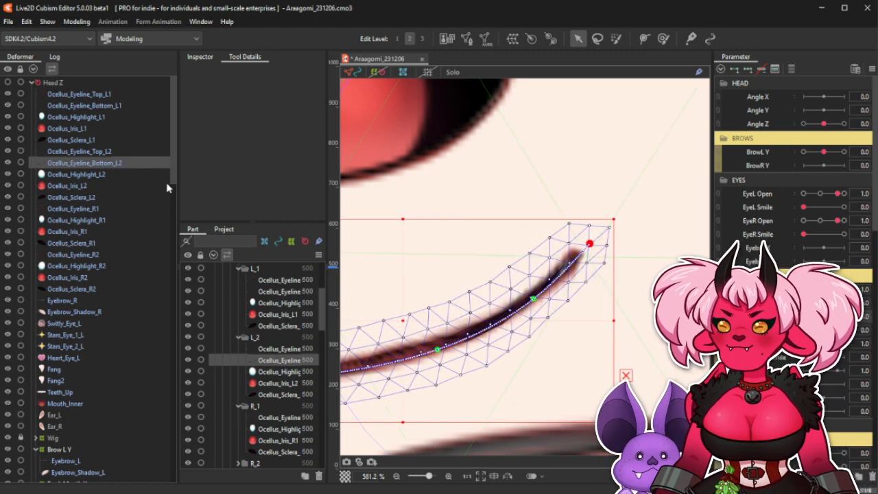
pyautogui.click(578, 251)
pyautogui.moveTo(575, 251); pyautogui.dragTo(574, 256)
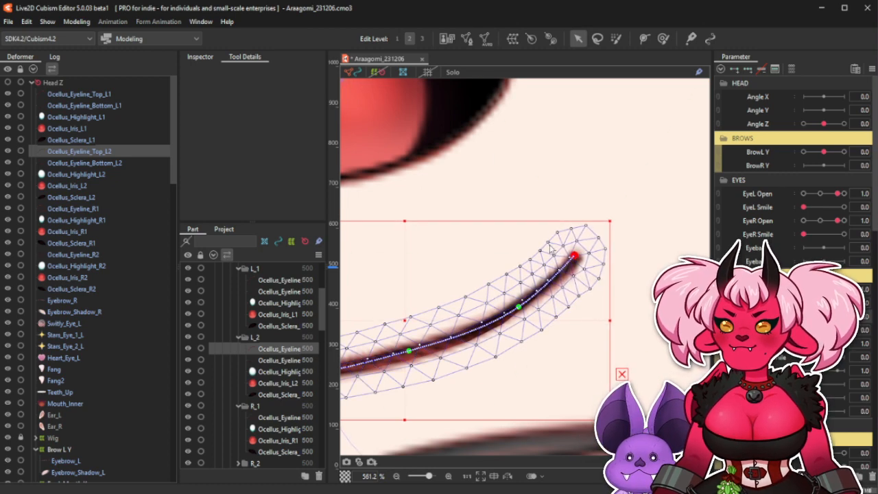
pyautogui.click(573, 240)
pyautogui.scroll(-5, 597, 240)
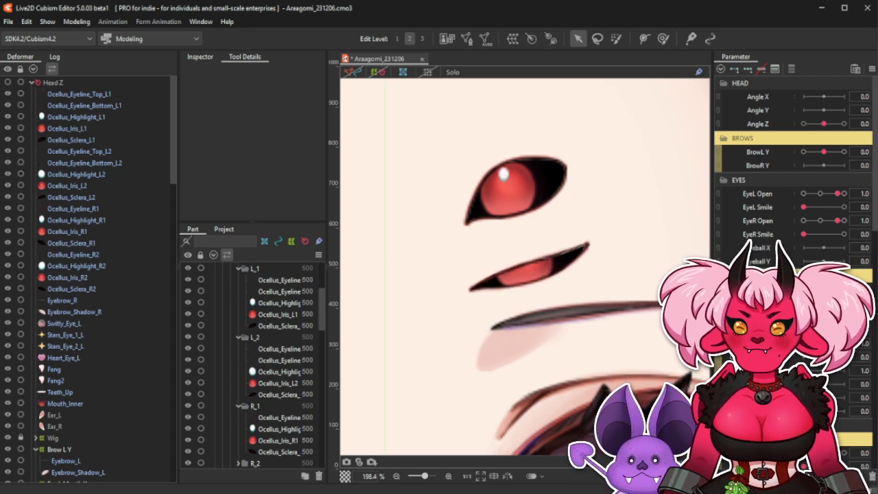
pyautogui.scroll(2, 568, 247)
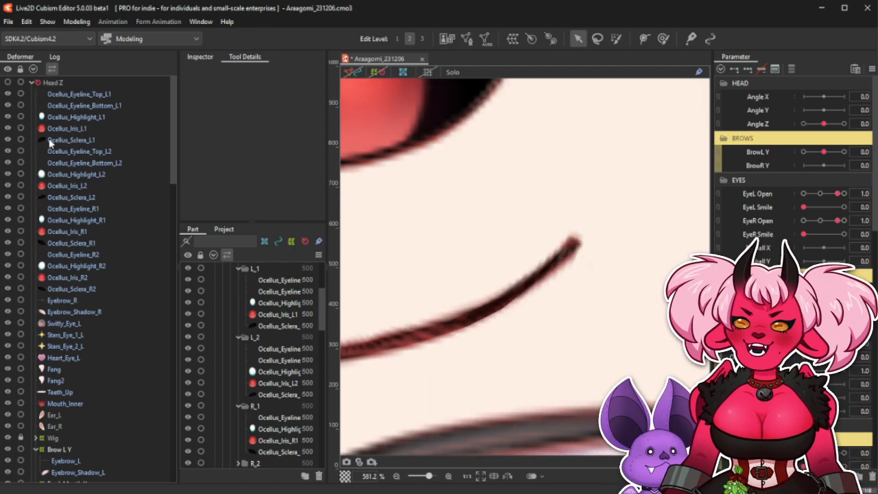
# Push the outer tip of the Ocellus_Eyeline_Bottom_L2 mesh toward the top eyeline's tip with the Deform Brush.
pyautogui.click(112, 162)
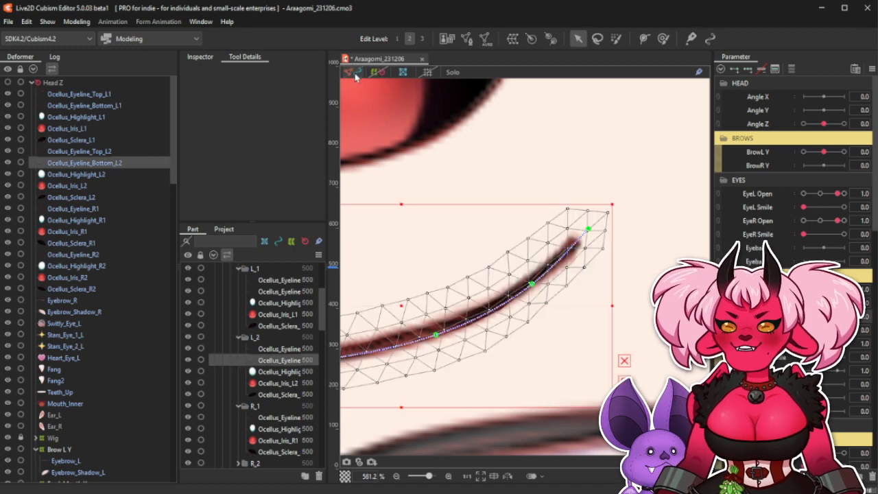
pyautogui.click(103, 151)
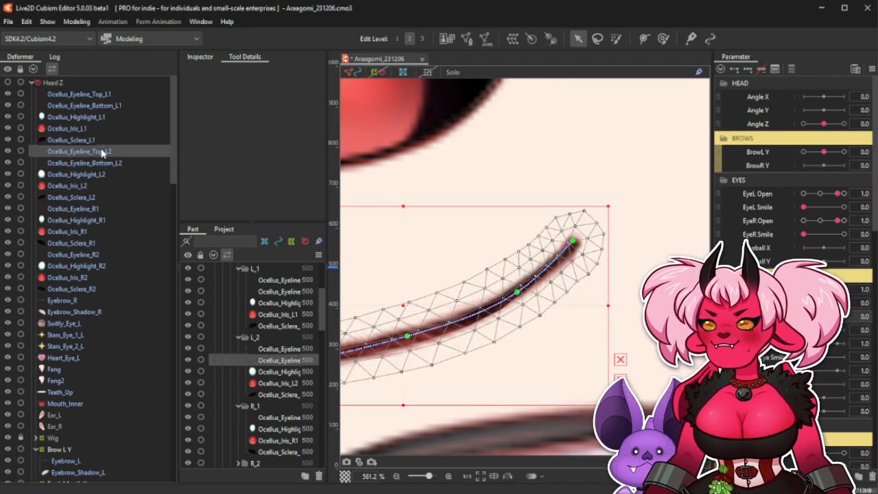
pyautogui.click(109, 163)
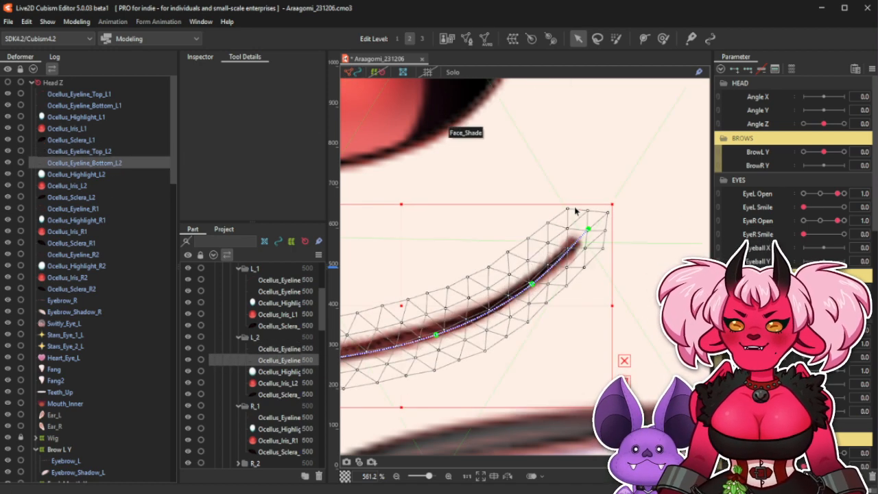
pyautogui.click(663, 39)
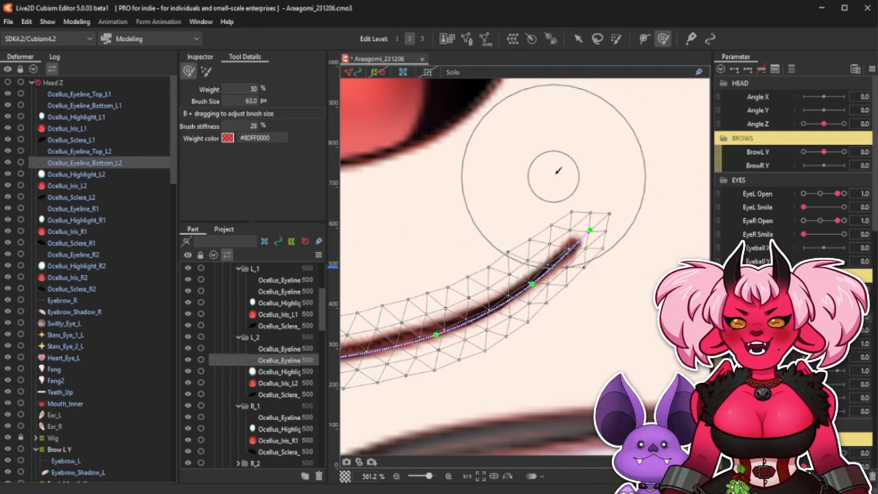
pyautogui.scroll(-2, 560, 231)
pyautogui.click(358, 72)
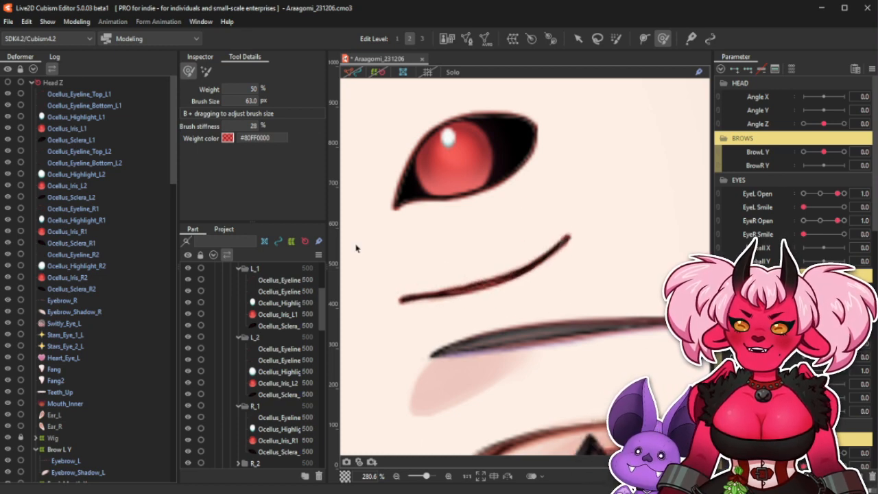
# Compare the outer tips of both closed L2 eyelines with their meshes shown, and check the pose without the overlay.
pyautogui.click(76, 152)
pyautogui.keyDown('ctrl'); pyautogui.click(98, 164); pyautogui.keyUp('ctrl')
pyautogui.scroll(3, 532, 247)
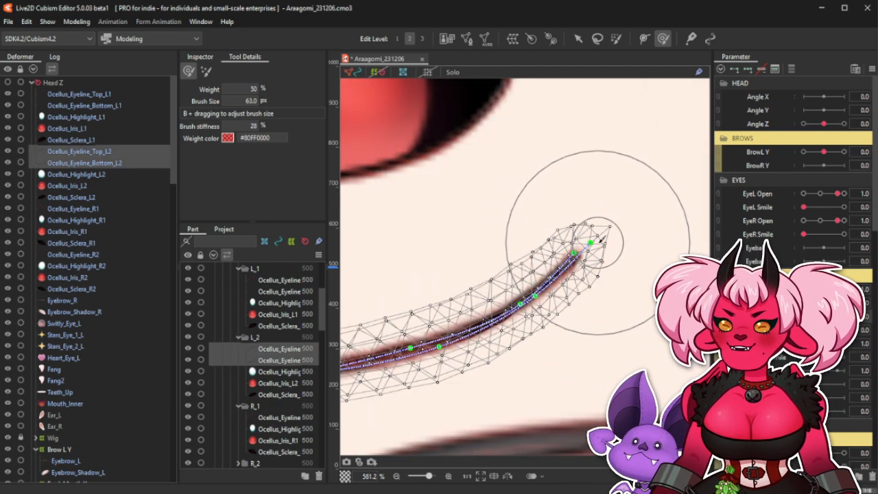
pyautogui.click(351, 74)
pyautogui.scroll(-3, 525, 155)
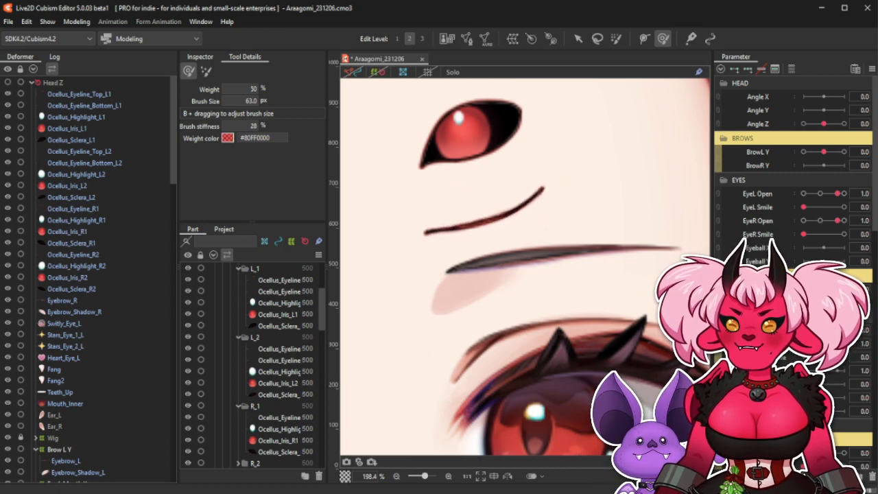
pyautogui.scroll(-2, 522, 197)
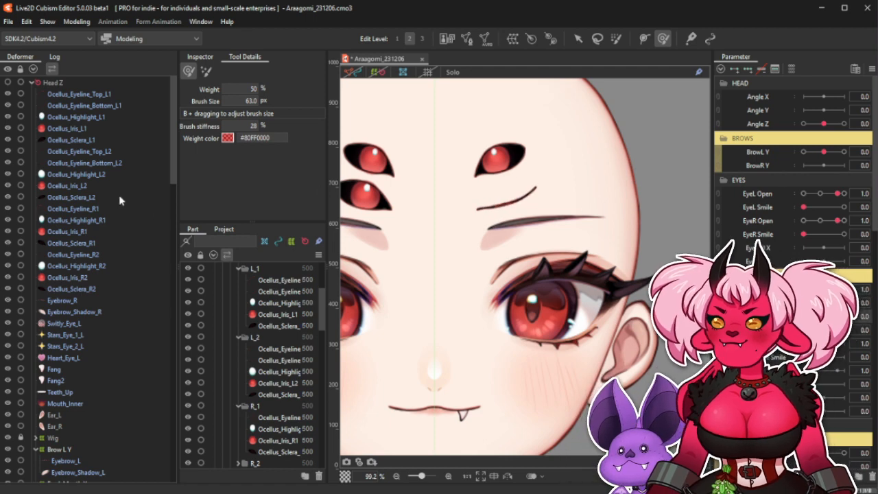
# Examine the mesh of Ocellus_Sclera_L2 in mesh editing.
pyautogui.click(123, 137)
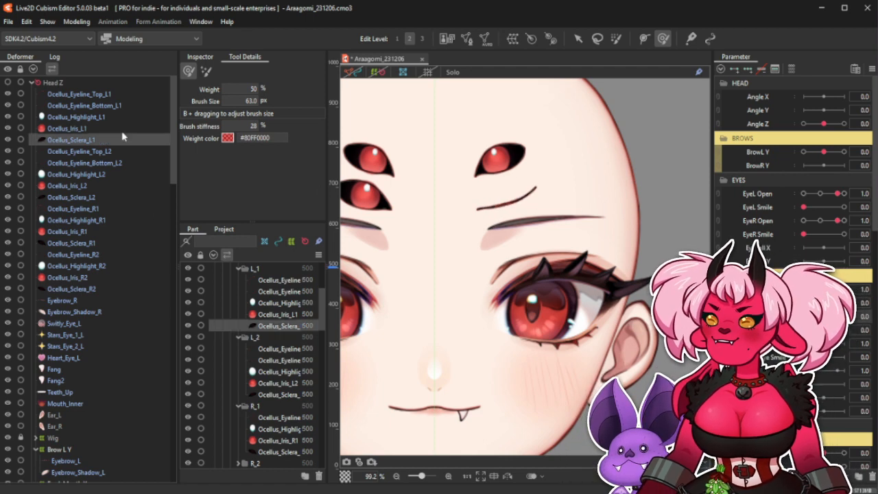
pyautogui.click(466, 38)
pyautogui.click(479, 74)
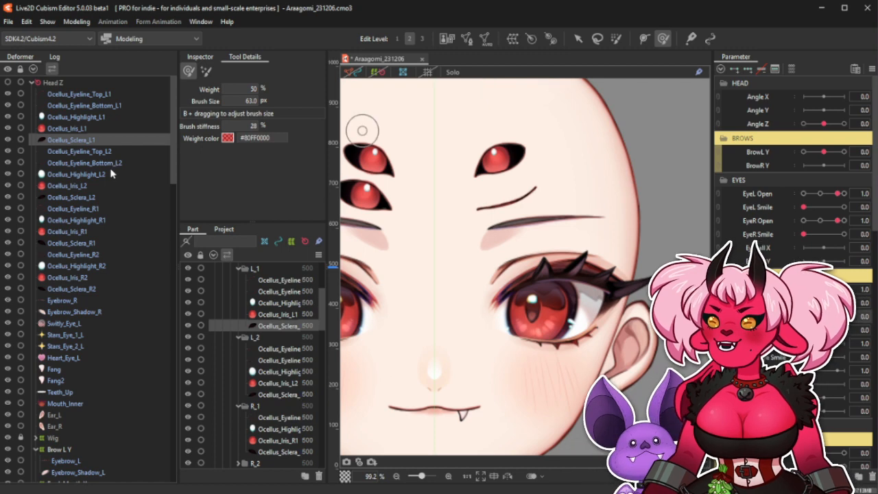
pyautogui.click(97, 199)
pyautogui.click(467, 40)
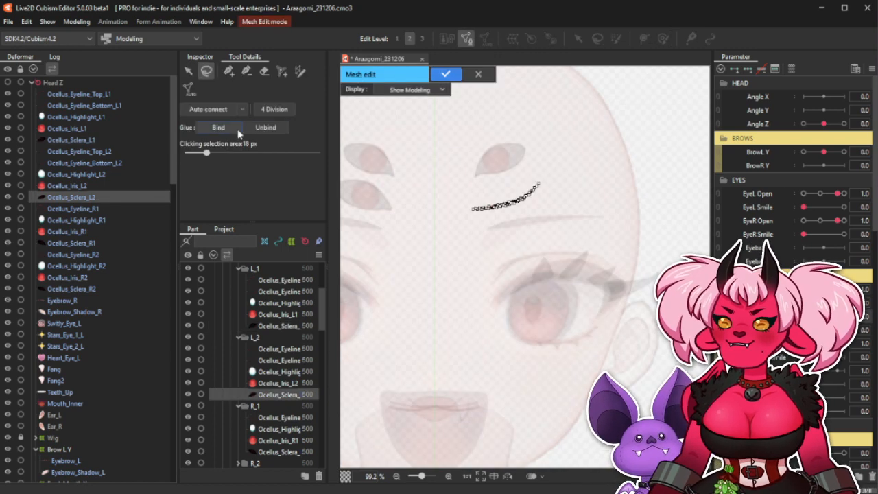
pyautogui.click(446, 73)
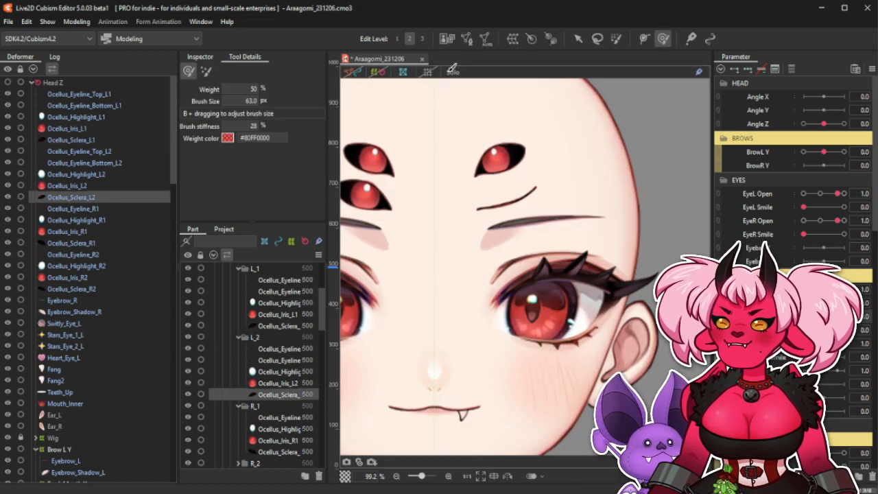
# Inspect how the closed L2 sclera's mesh fits between the eyelines at the outer tip, with and without the overlay.
pyautogui.scroll(3, 502, 208)
pyautogui.moveTo(803, 317)
pyautogui.mouseDown()
pyautogui.moveTo(838, 316)
pyautogui.moveTo(804, 317)
pyautogui.mouseUp()
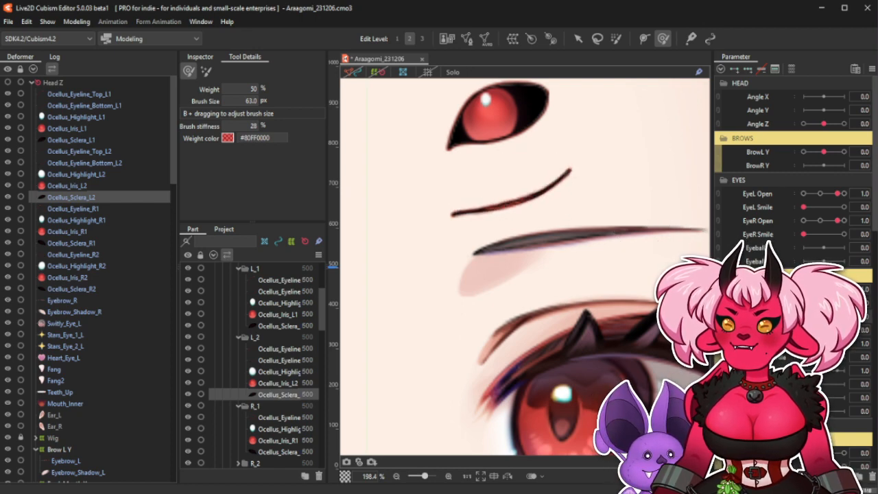
pyautogui.click(356, 73)
pyautogui.scroll(6, 542, 176)
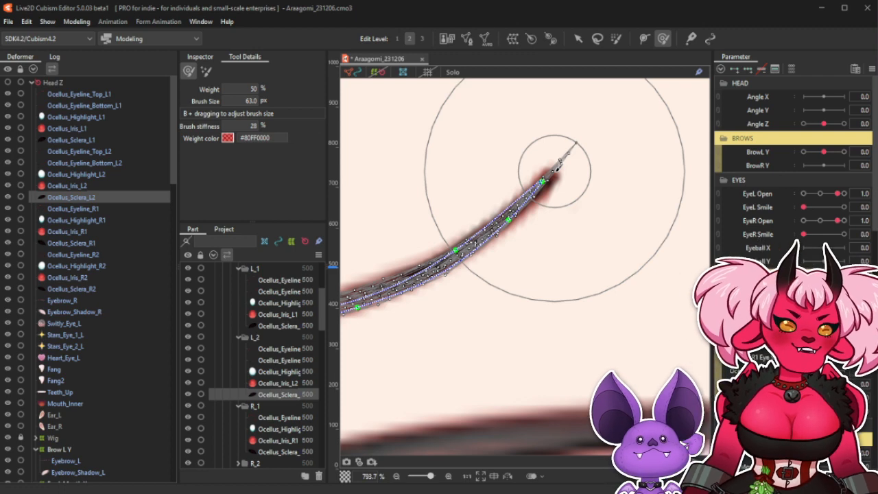
pyautogui.click(355, 75)
pyautogui.scroll(-6, 594, 209)
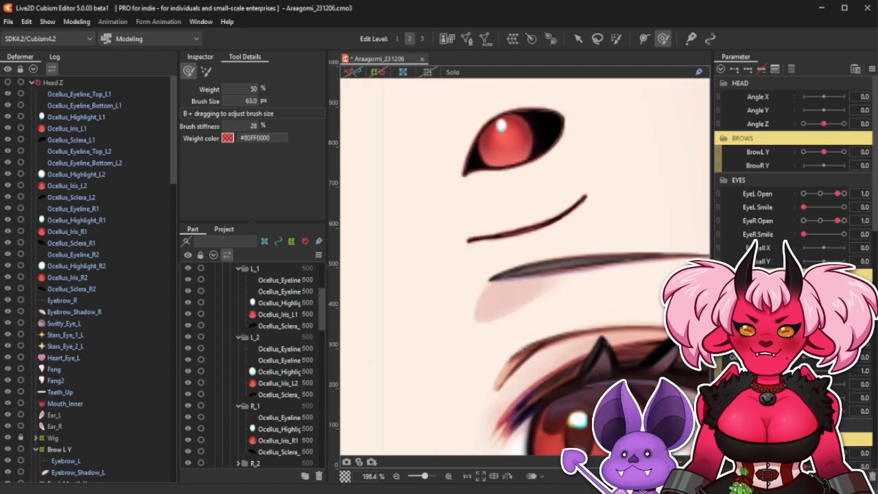
# Duplicate the Ocellus_Eyeline_Top_L2 and Ocellus_Eyeline_Bottom_L2 meshes in the closed pose.
pyautogui.moveTo(804, 303)
pyautogui.mouseDown()
pyautogui.moveTo(844, 303)
pyautogui.moveTo(804, 303)
pyautogui.mouseUp()
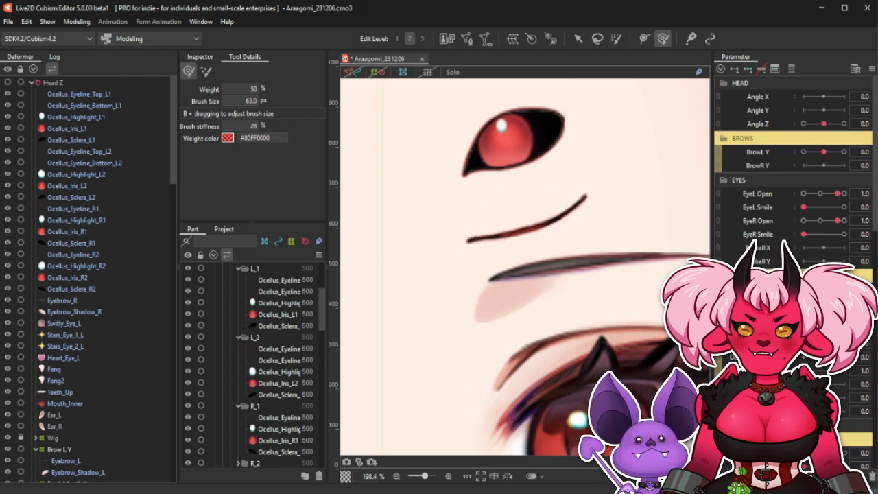
pyautogui.click(114, 153)
pyautogui.keyDown('shift'); pyautogui.click(118, 167); pyautogui.keyUp('shift')
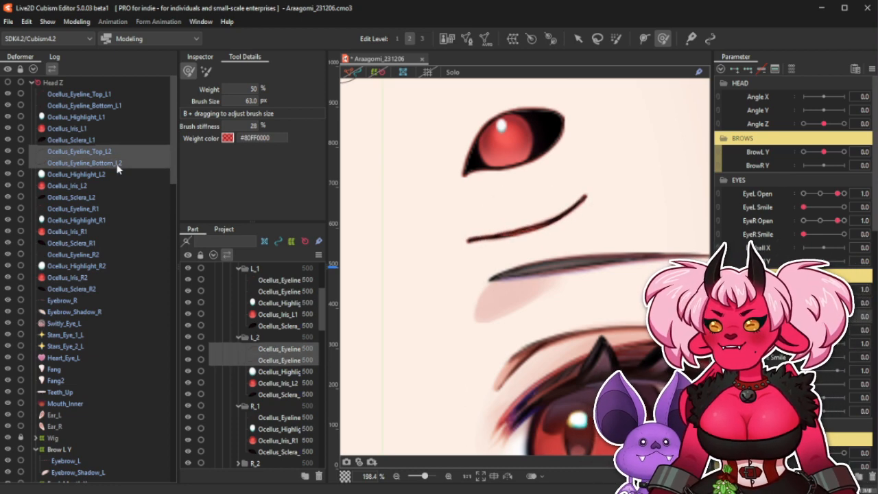
pyautogui.hotkey('ctrl', 'd')
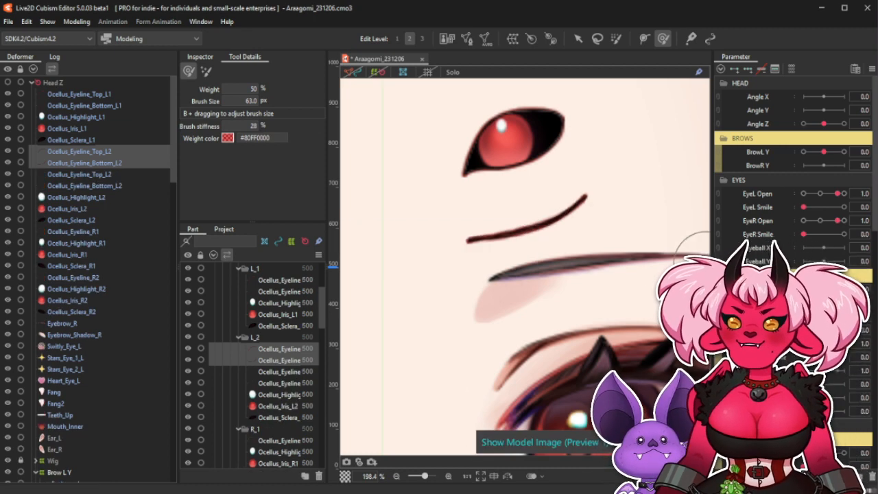
pyautogui.moveTo(804, 356)
pyautogui.mouseDown()
pyautogui.moveTo(839, 357)
pyautogui.moveTo(804, 357)
pyautogui.mouseUp()
pyautogui.moveTo(804, 268)
pyautogui.mouseDown()
pyautogui.moveTo(838, 268)
pyautogui.moveTo(805, 268)
pyautogui.mouseUp()
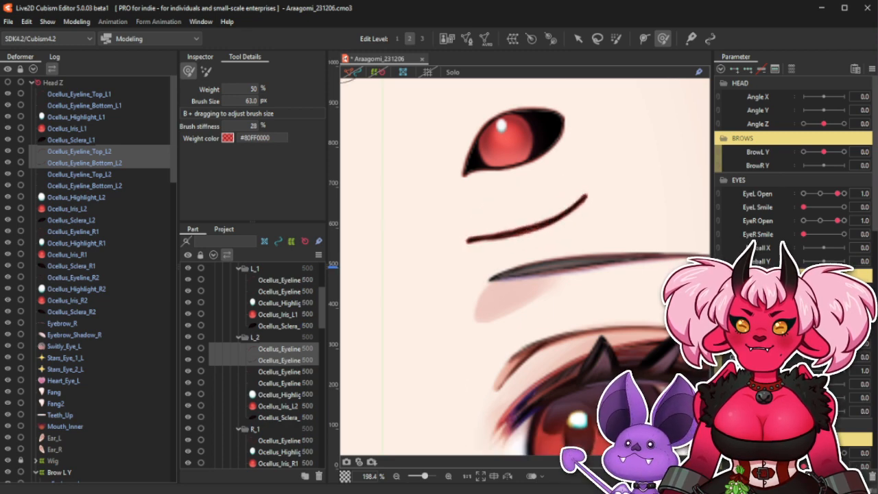
# Check the properties of the doubled L2 eyelines and view the closed line at face scale and with its meshes shown.
pyautogui.click(197, 57)
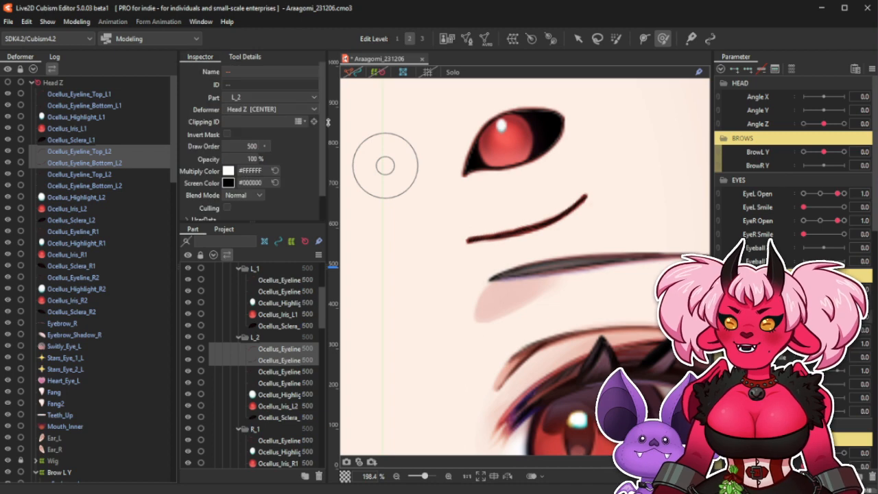
pyautogui.scroll(-5, 575, 185)
pyautogui.scroll(4, 575, 185)
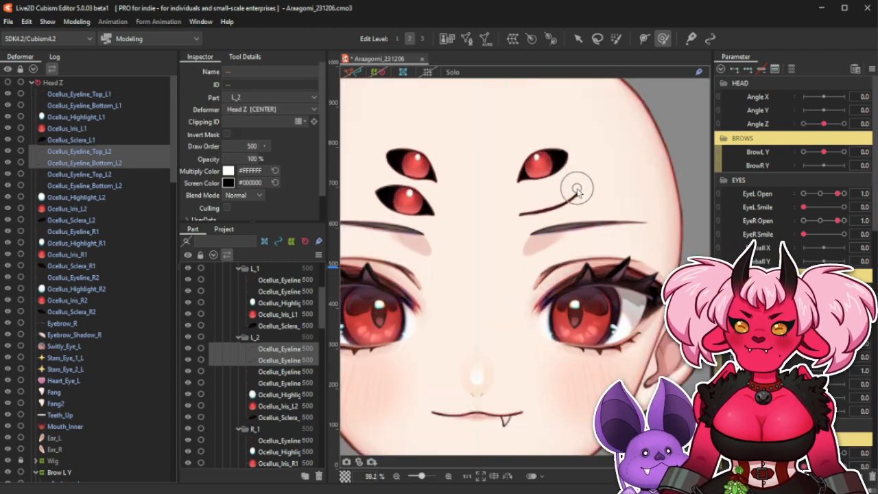
pyautogui.scroll(2, 559, 179)
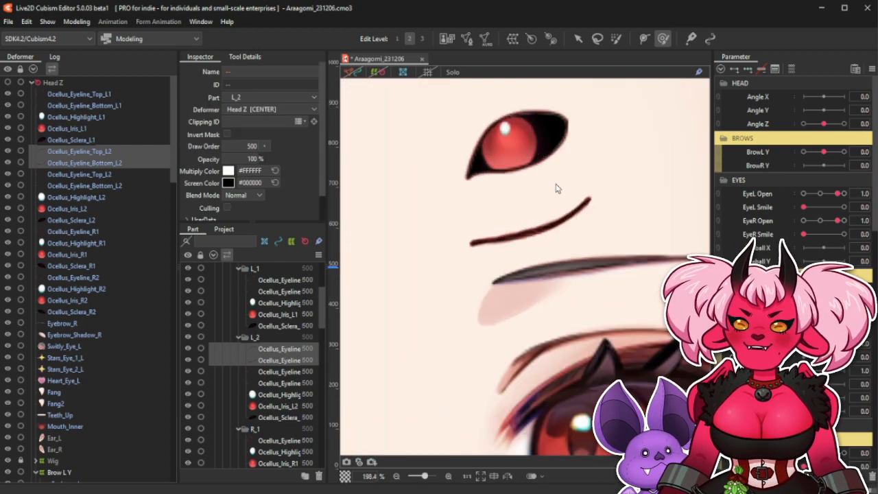
pyautogui.click(374, 72)
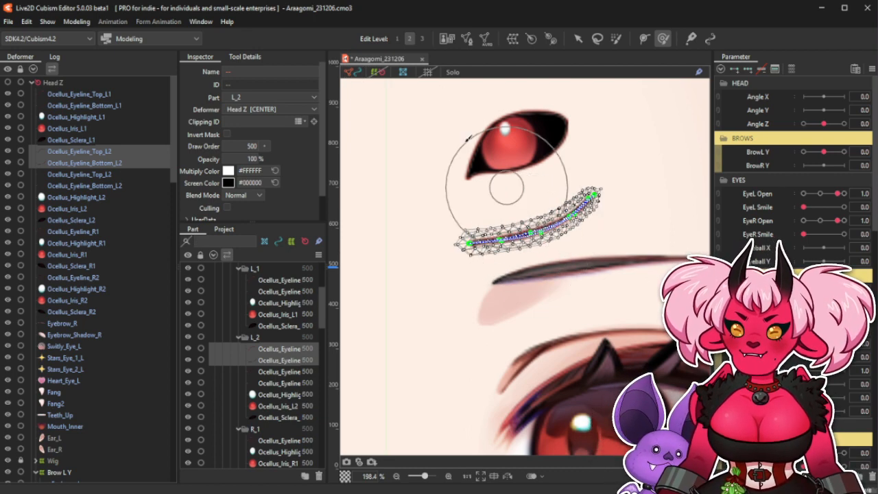
pyautogui.click(359, 73)
pyautogui.click(623, 272)
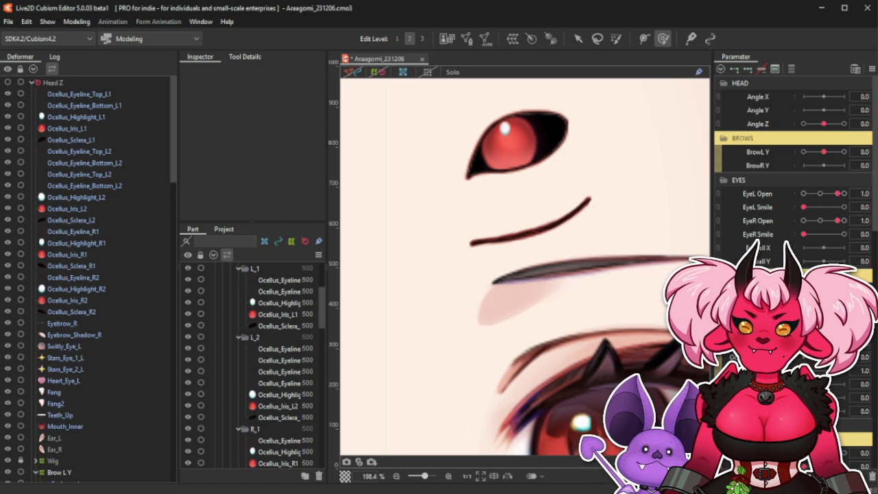
# Compare one Ocellus_Eyeline_Top_L2 mesh with its duplicate along the closed line, with and without the overlay.
pyautogui.click(106, 153)
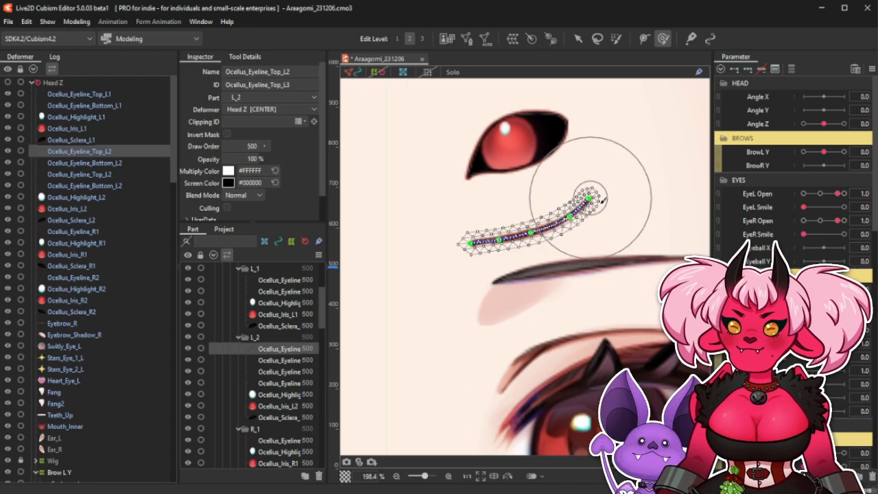
pyautogui.scroll(3, 603, 200)
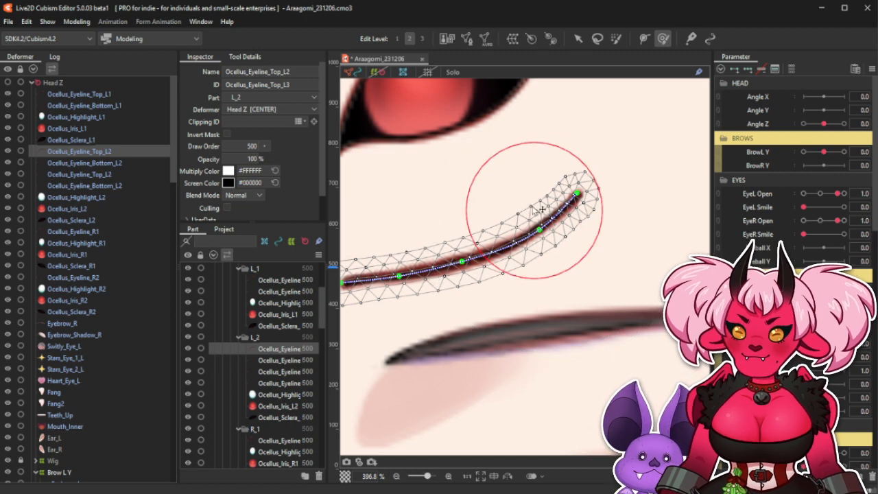
pyautogui.click(356, 79)
pyautogui.scroll(-3, 572, 229)
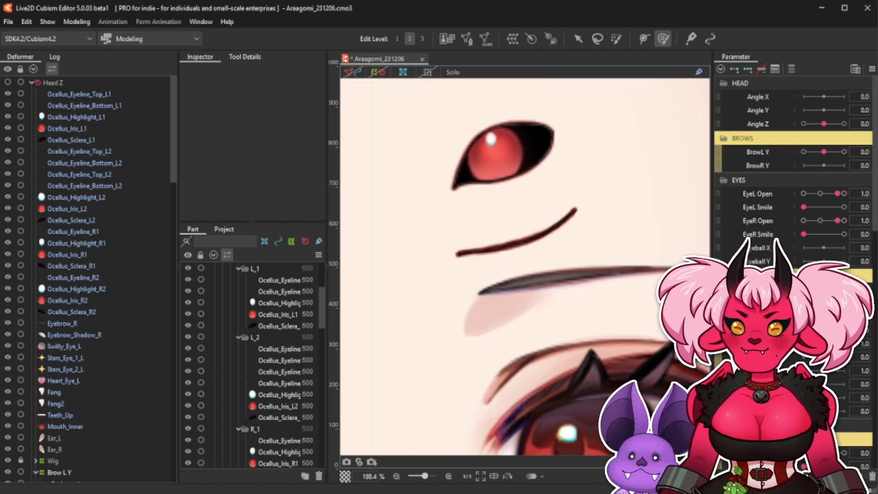
pyautogui.click(279, 348)
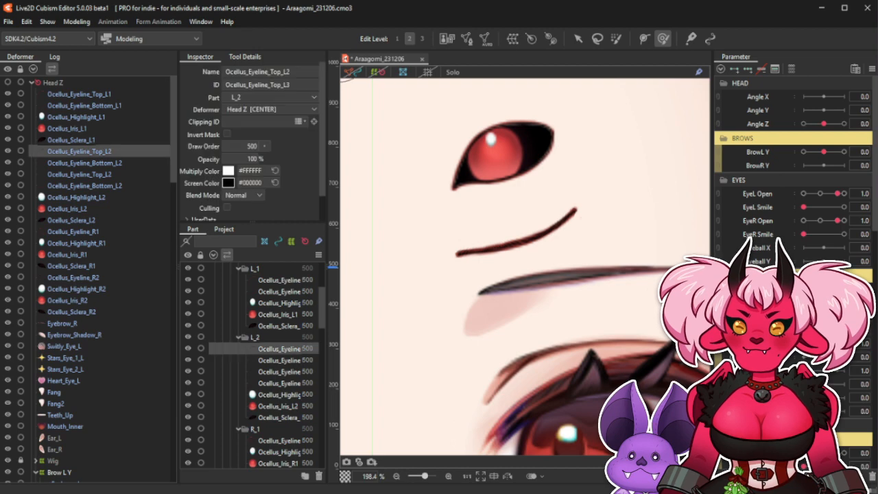
pyautogui.keyDown('ctrl'); pyautogui.click(119, 174); pyautogui.keyUp('ctrl')
pyautogui.scroll(3, 525, 222)
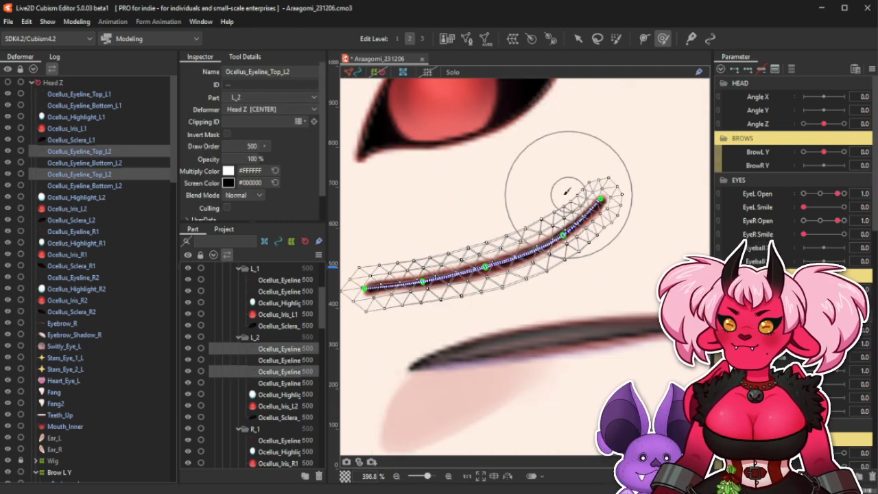
# Undo the duplication of the two L2 eyelines.
pyautogui.hotkey('ctrl', 'z')
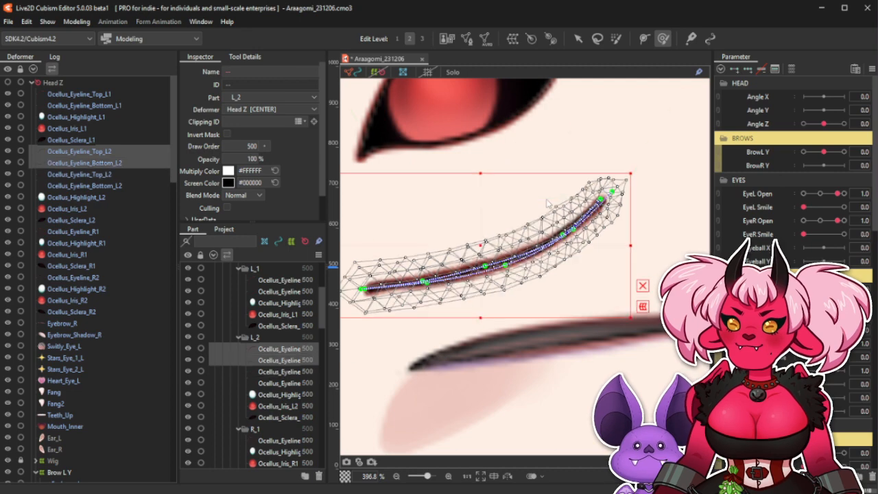
pyautogui.hotkey('ctrl', 'z')
pyautogui.hotkey('ctrl', 'z')
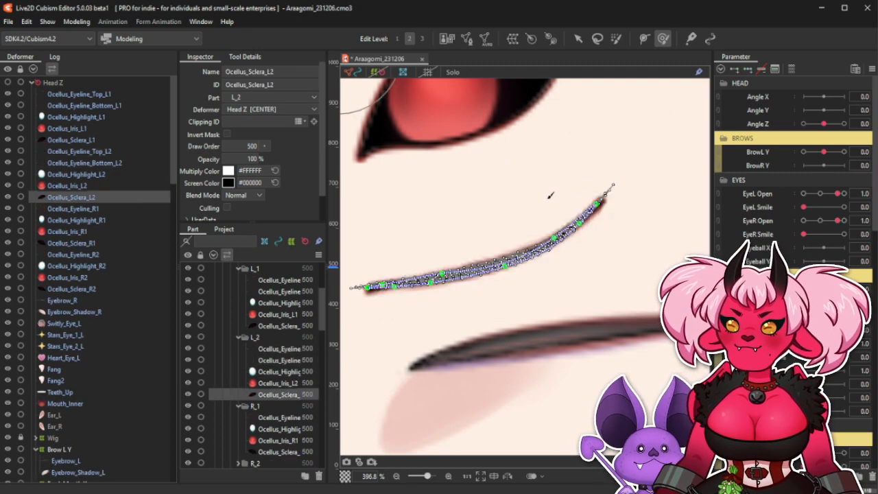
# Duplicate Ocellus_Eyeline_Top_L2 and Ocellus_Eyeline_Bottom_L2 again within the L_2 part.
pyautogui.click(103, 153)
pyautogui.keyDown('ctrl'); pyautogui.click(112, 164); pyautogui.keyUp('ctrl')
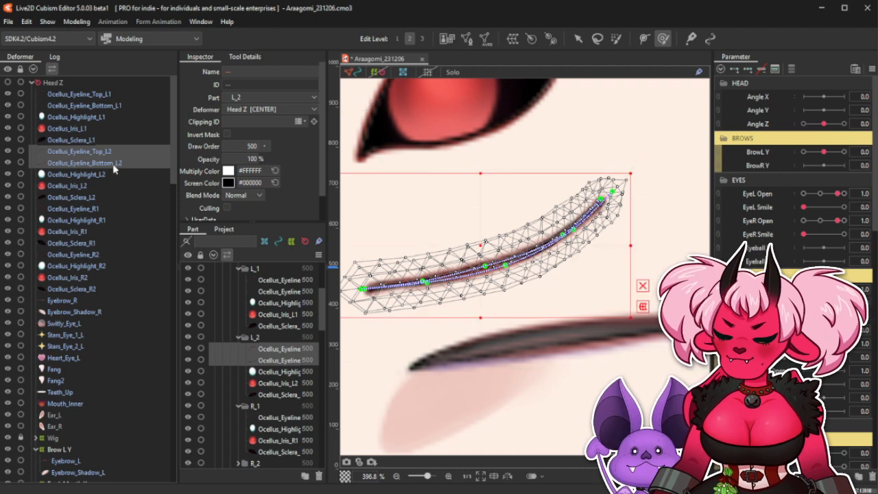
pyautogui.hotkey('ctrl', 'd')
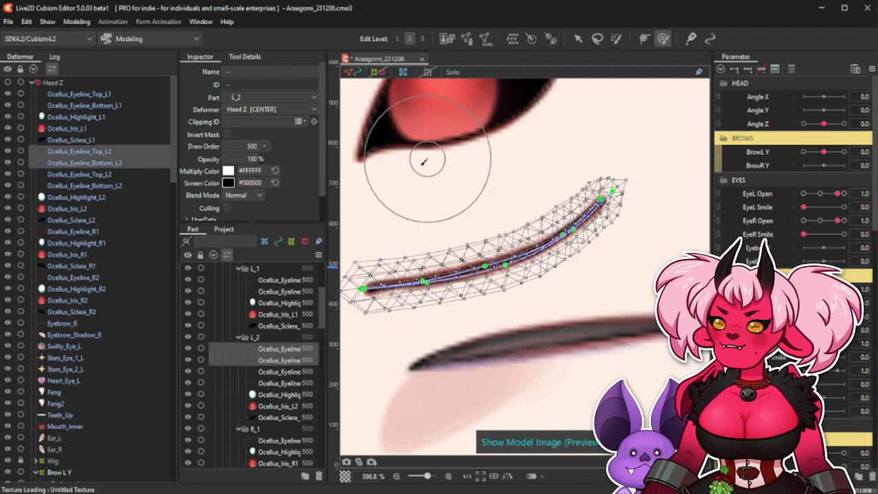
# Select all four L2 eyelines, narrow the selection to the two top ones, and check the closed line without the overlay.
pyautogui.click(118, 185)
pyautogui.keyDown('shift'); pyautogui.click(122, 152); pyautogui.keyUp('shift')
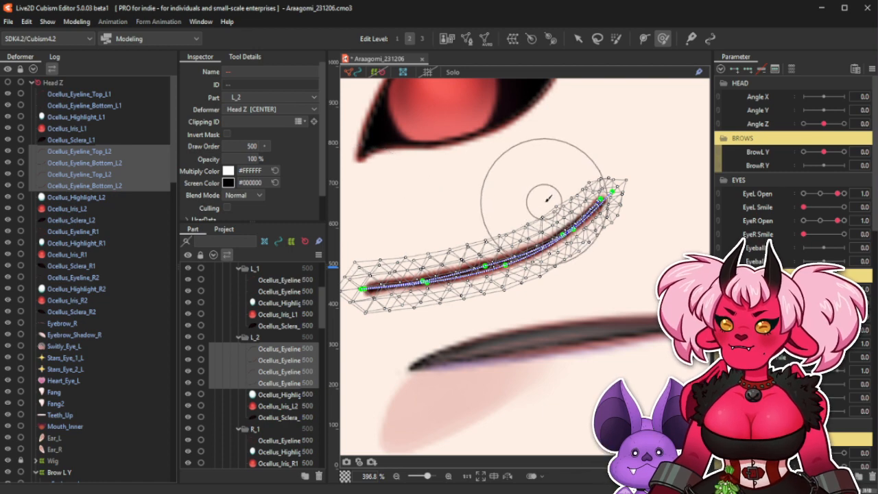
pyautogui.click(116, 154)
pyautogui.keyDown('ctrl'); pyautogui.click(117, 174); pyautogui.keyUp('ctrl')
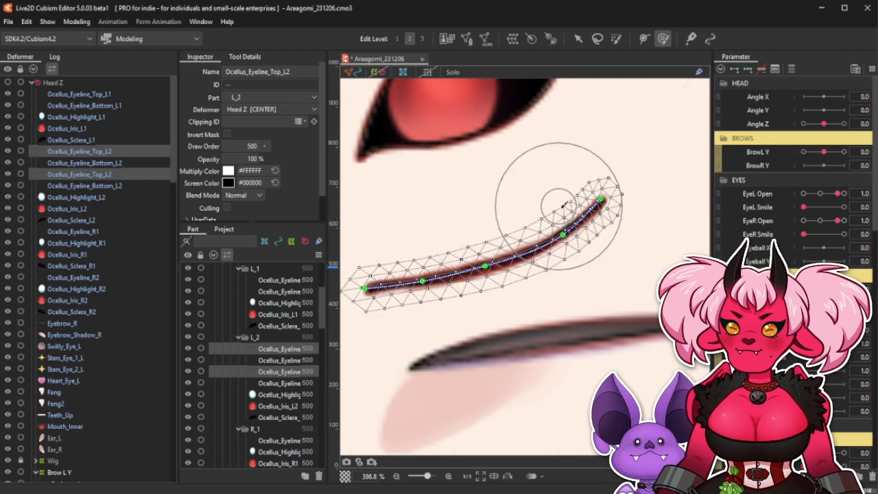
pyautogui.moveTo(569, 207); pyautogui.dragTo(564, 211)
pyautogui.click(350, 72)
pyautogui.scroll(-2, 585, 206)
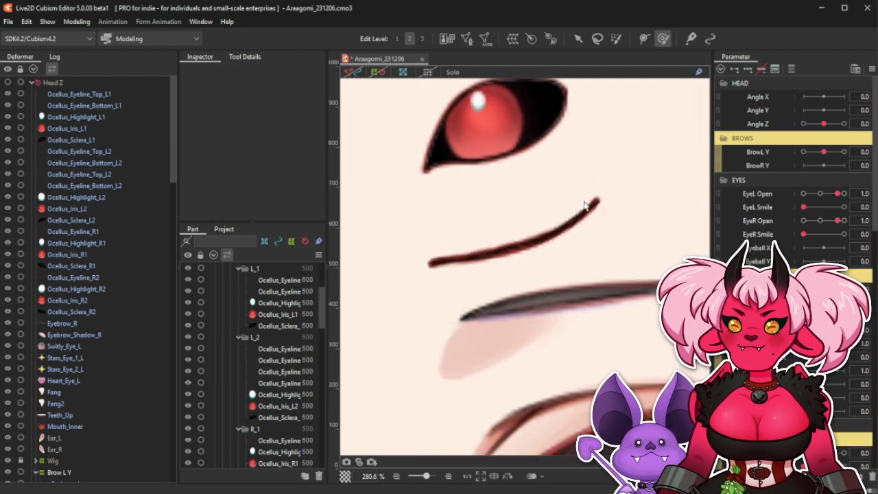
# Examine how the meshes of all four L2 eyelines overlap up close, with and without the overlay.
pyautogui.click(109, 165)
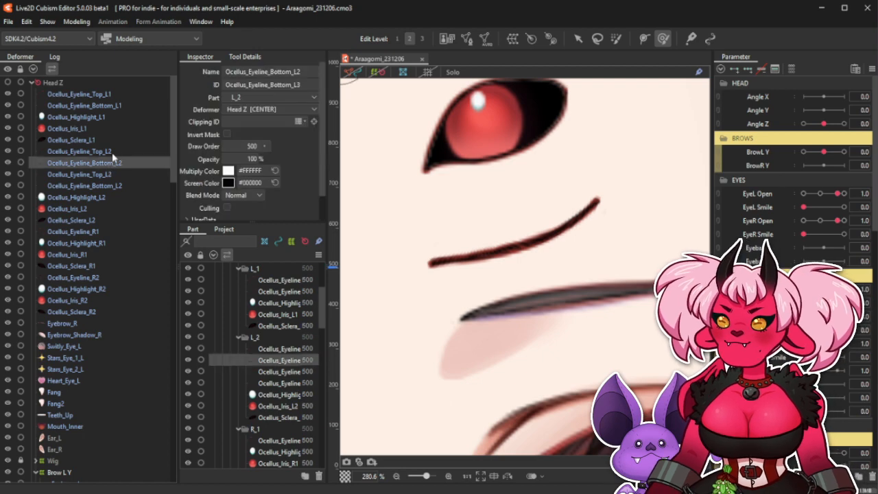
pyautogui.click(113, 153)
pyautogui.keyDown('shift'); pyautogui.click(121, 187); pyautogui.keyUp('shift')
pyautogui.click(350, 73)
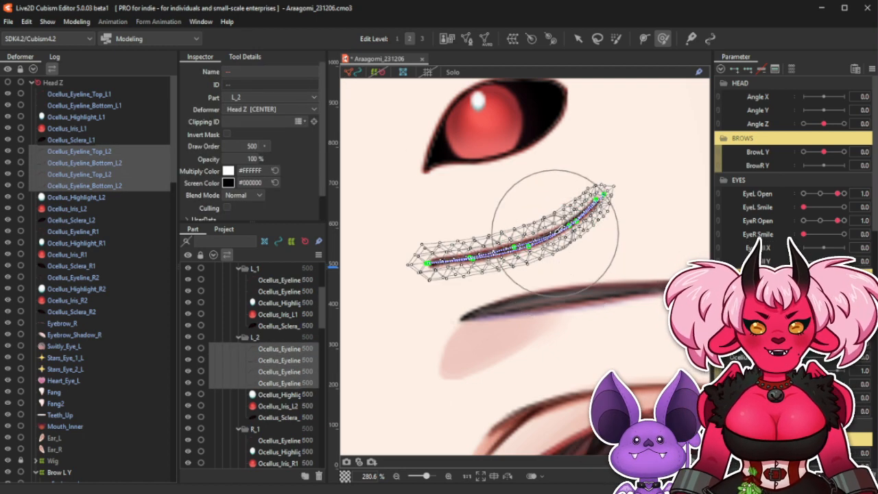
pyautogui.scroll(2, 562, 255)
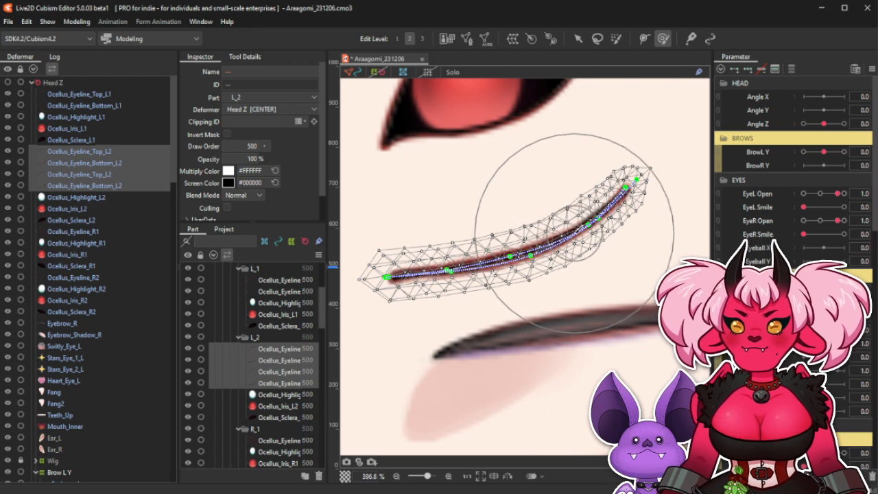
pyautogui.click(356, 73)
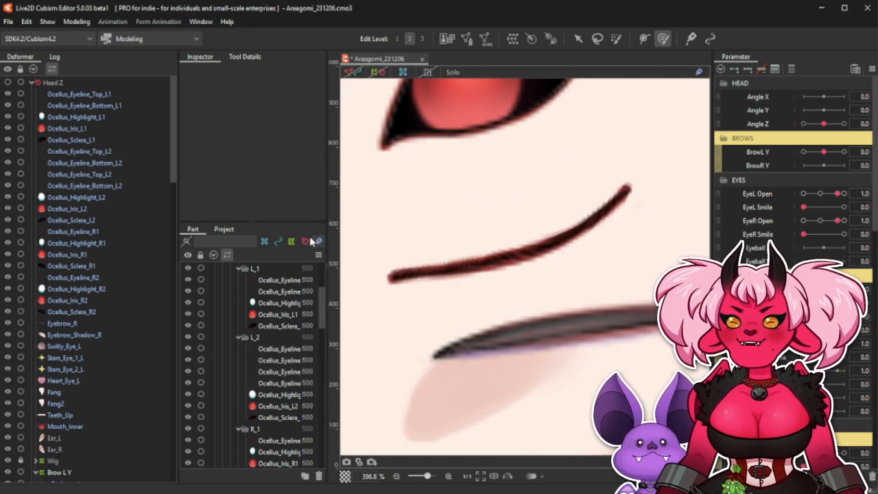
# Compare the two Ocellus_Eyeline_Bottom_L2 meshes up close and check the closed line at face scale.
pyautogui.hotkey('ctrl', 'z')
pyautogui.hotkey('ctrl', 'z')
pyautogui.hotkey('ctrl', 'z')
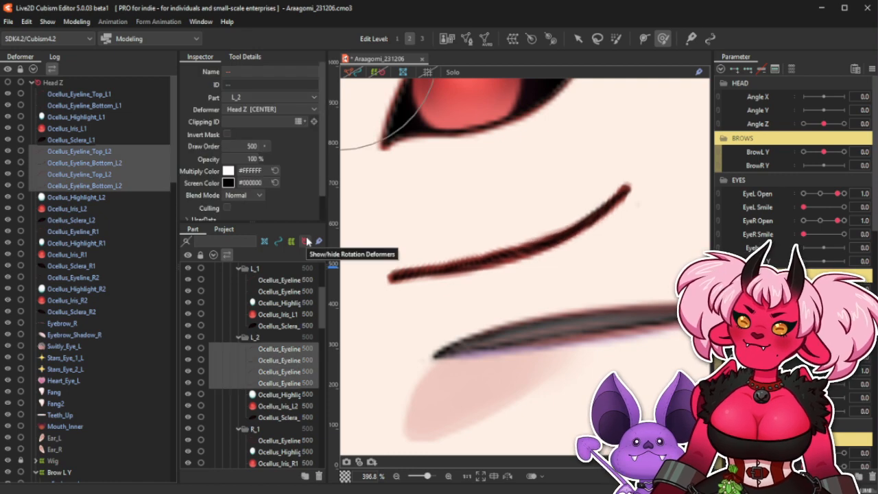
pyautogui.click(111, 166)
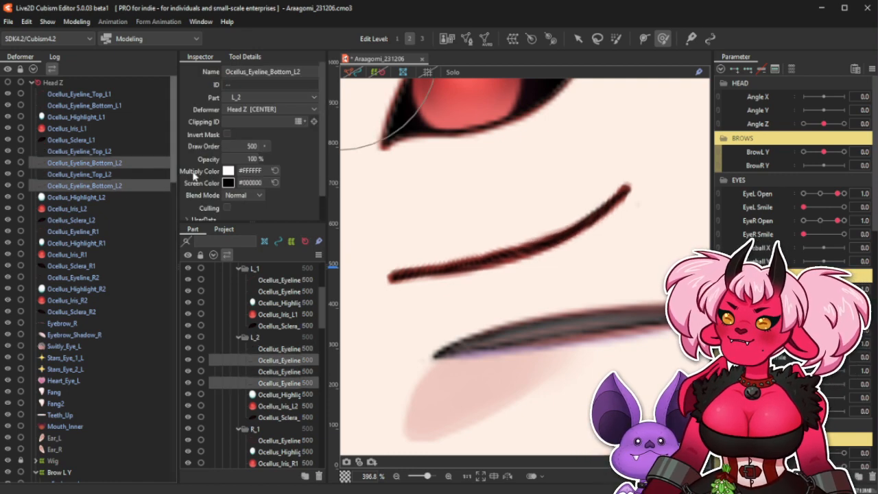
pyautogui.click(356, 72)
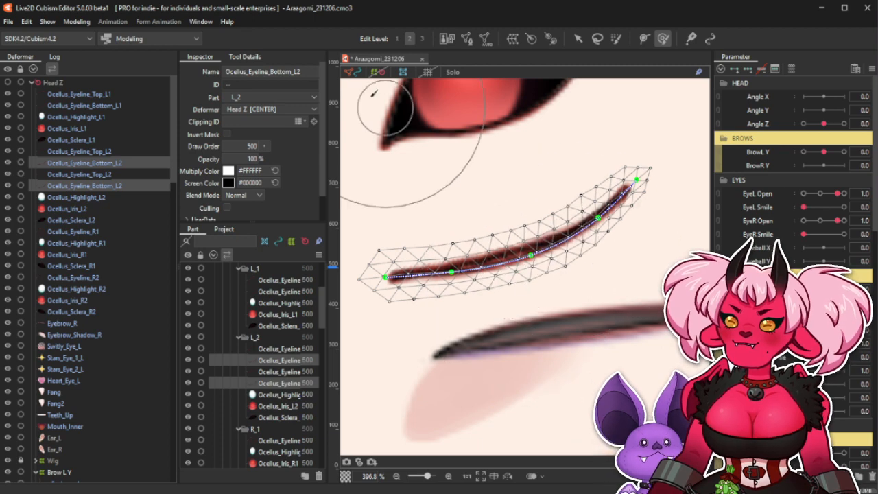
pyautogui.click(554, 240)
pyautogui.scroll(-5, 555, 240)
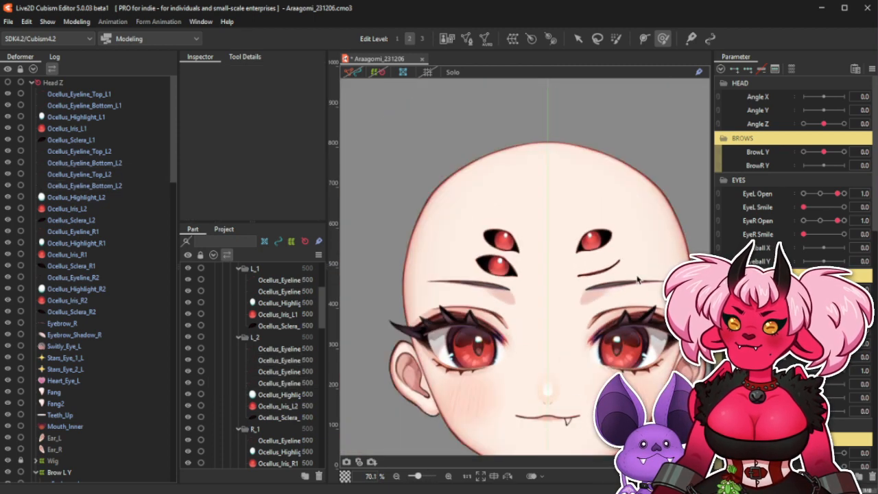
# Inspect the closed L2 line while switching the selection between its top eyelines, sclera and a top and bottom pair.
pyautogui.scroll(3, 636, 281)
pyautogui.click(607, 297)
pyautogui.click(610, 291)
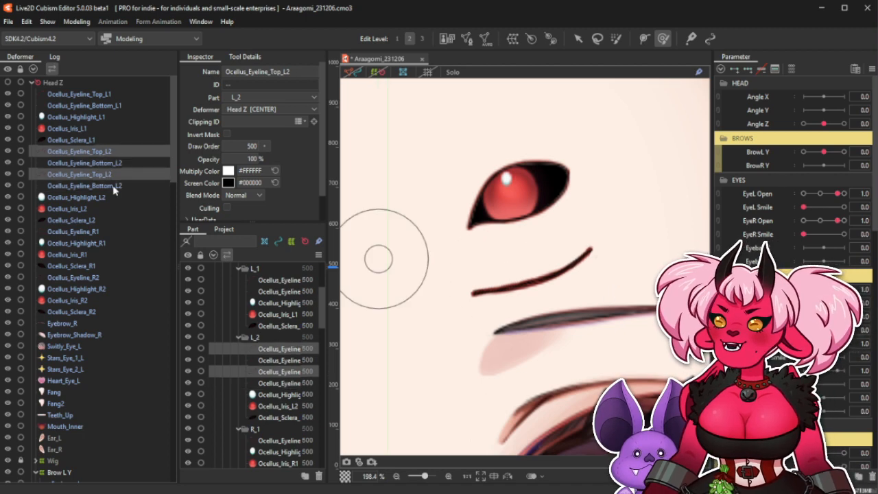
pyautogui.click(105, 219)
pyautogui.scroll(3, 588, 265)
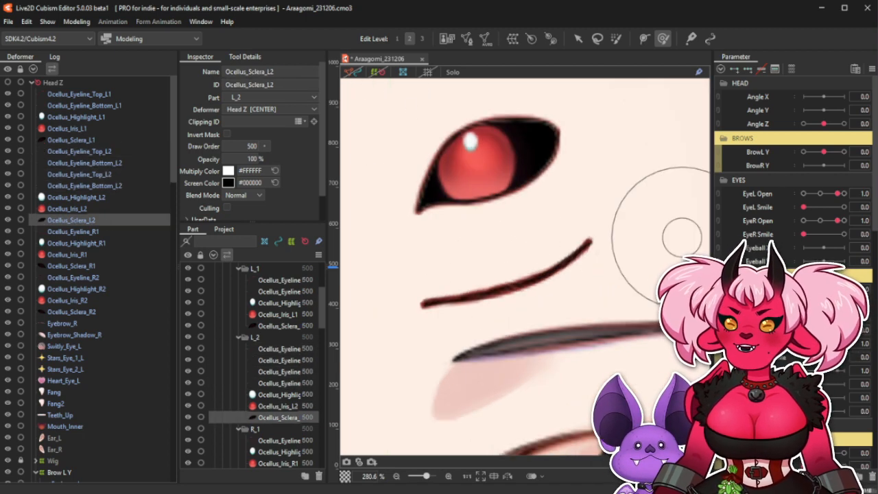
pyautogui.click(111, 151)
pyautogui.keyDown('ctrl'); pyautogui.click(89, 185); pyautogui.keyUp('ctrl')
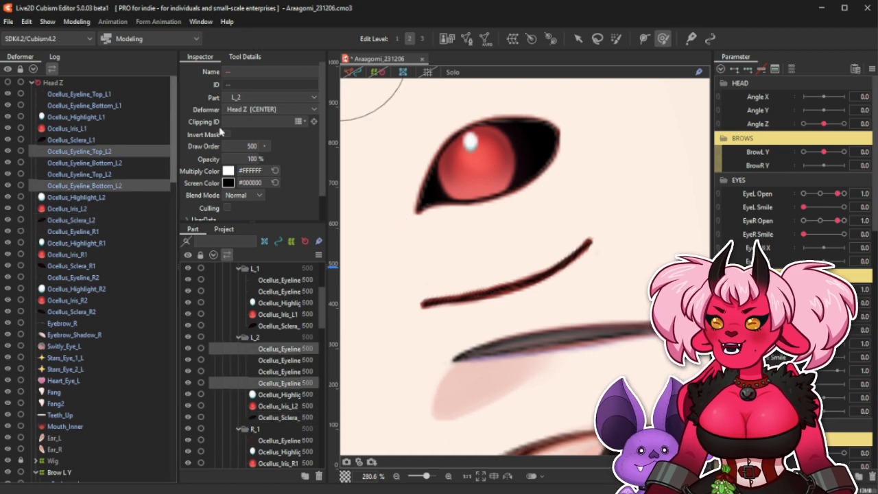
# Revert to the selection of both top L2 eyelines and inspect their meshes up close, with and without the overlay.
pyautogui.hotkey('ctrl', 'z')
pyautogui.hotkey('ctrl', 'z')
pyautogui.hotkey('ctrl', 'z')
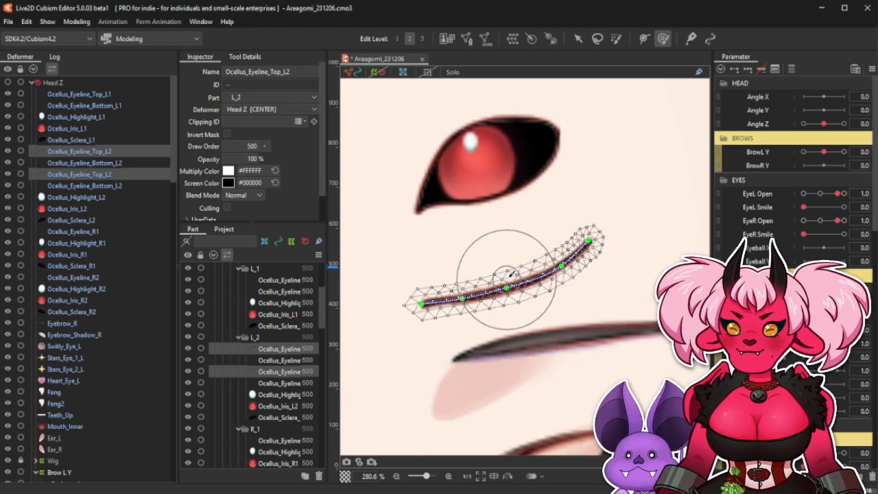
pyautogui.scroll(2, 509, 274)
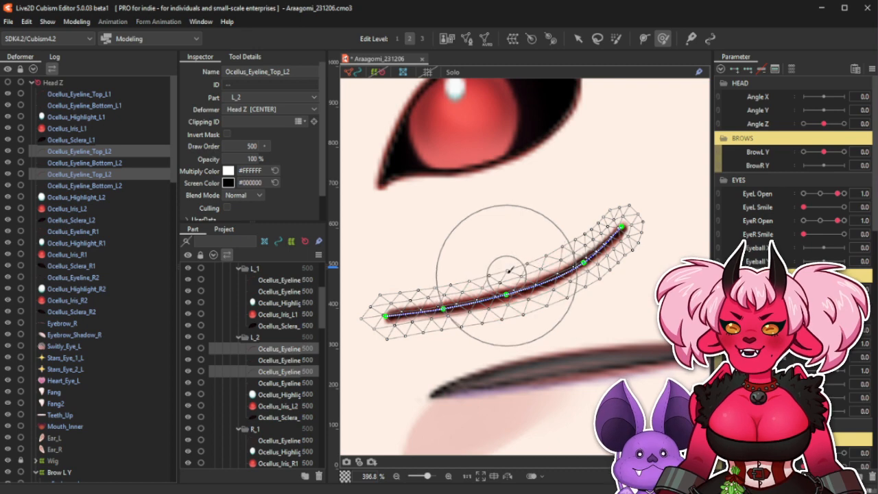
pyautogui.click(534, 268)
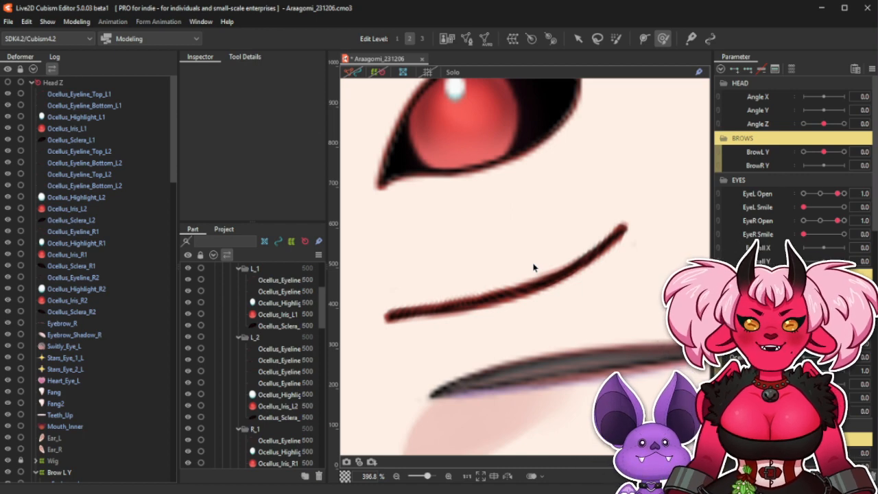
# Check the closed L2 line against the ocellus above it and select all four L2 eyelines.
pyautogui.scroll(-3, 505, 280)
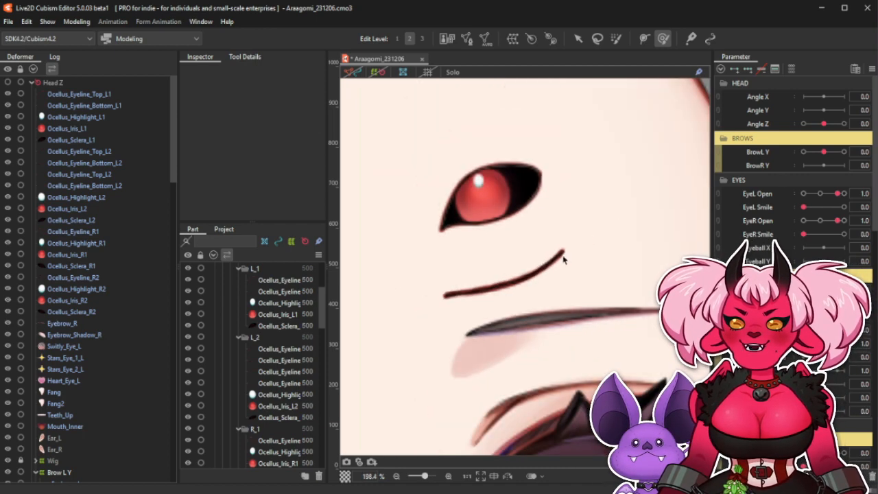
pyautogui.scroll(1, 509, 279)
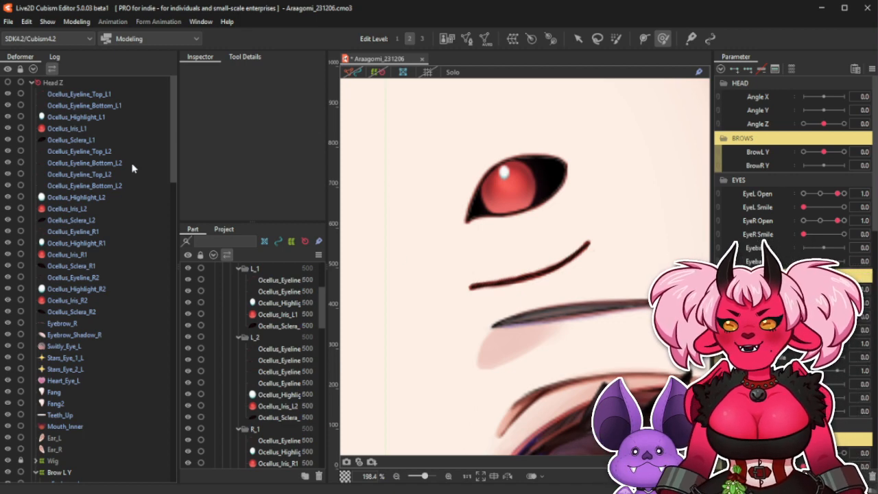
pyautogui.click(89, 151)
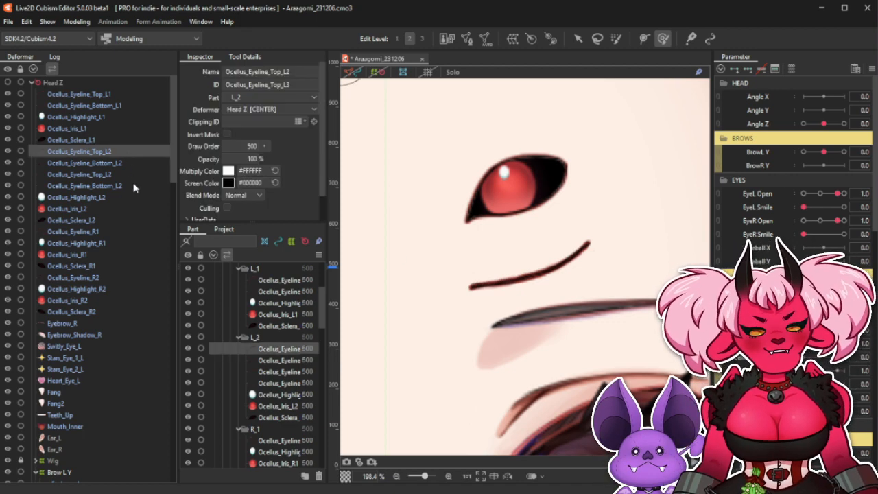
pyautogui.keyDown('shift'); pyautogui.click(134, 198); pyautogui.keyUp('shift')
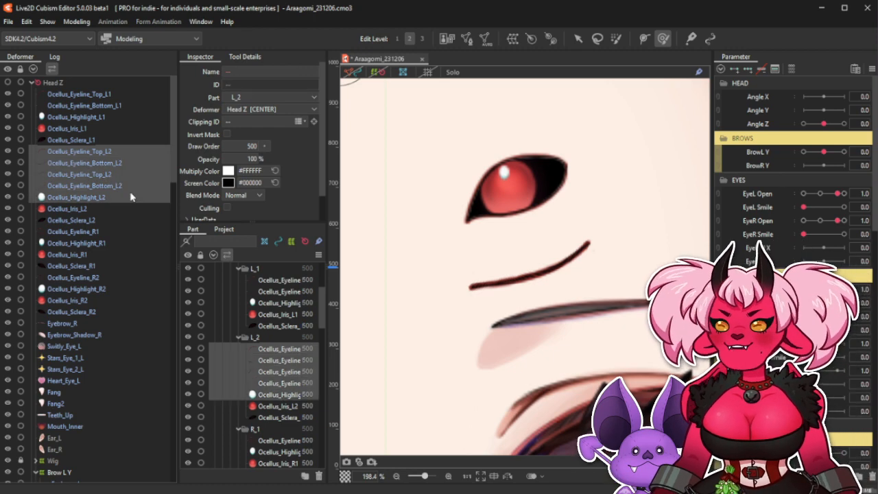
pyautogui.keyDown('shift'); pyautogui.click(136, 181); pyautogui.keyUp('shift')
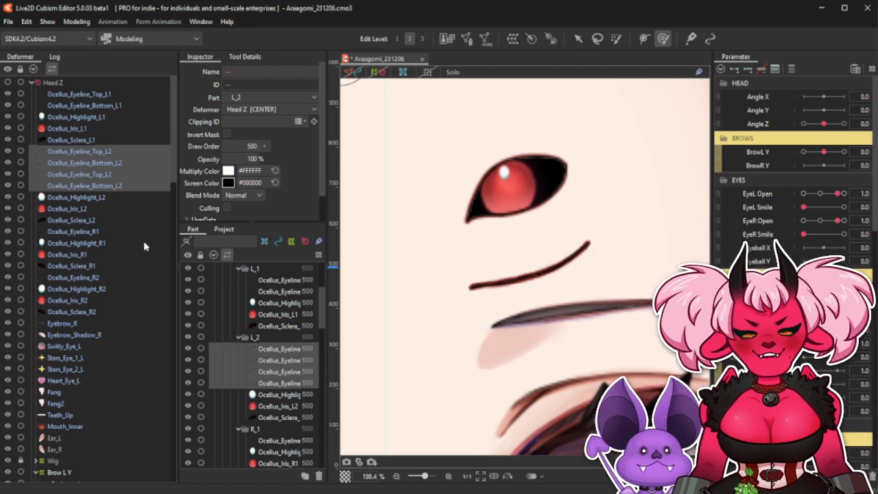
pyautogui.scroll(2, 518, 261)
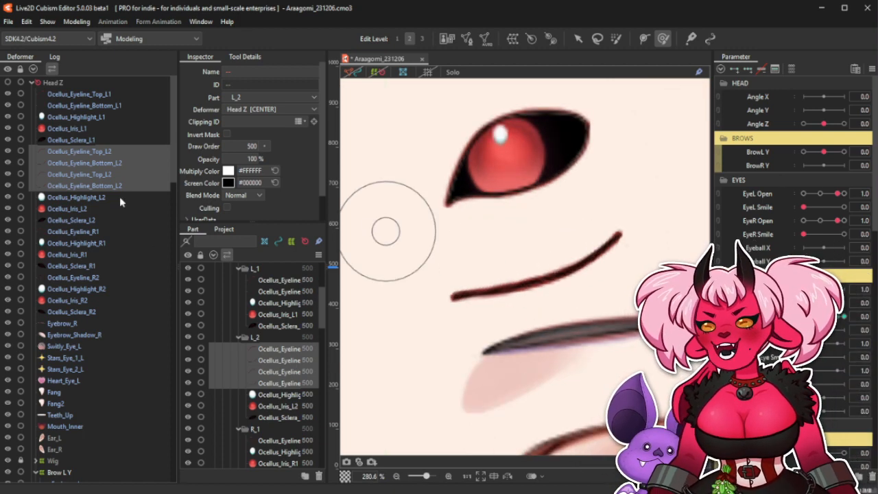
# Blend the closed form of Ocellus_Sclera_L2 with a compatibility of -8 and check its mesh against the closed line.
pyautogui.click(103, 219)
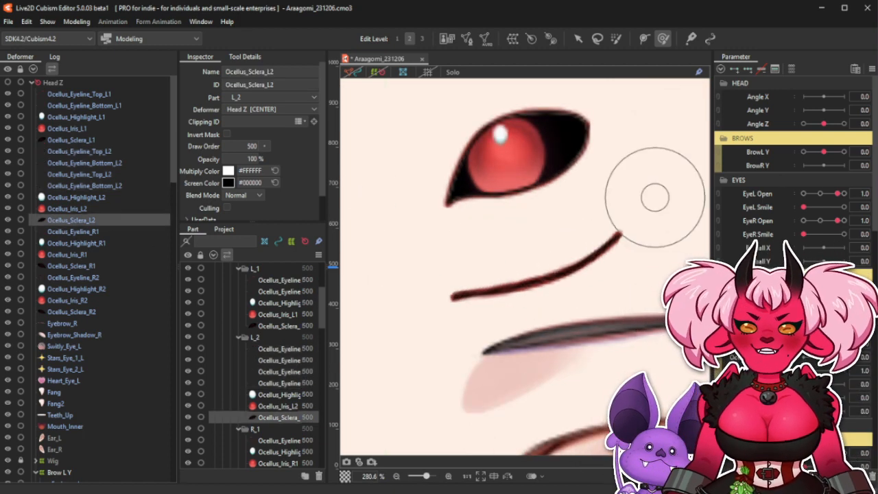
pyautogui.click(803, 370)
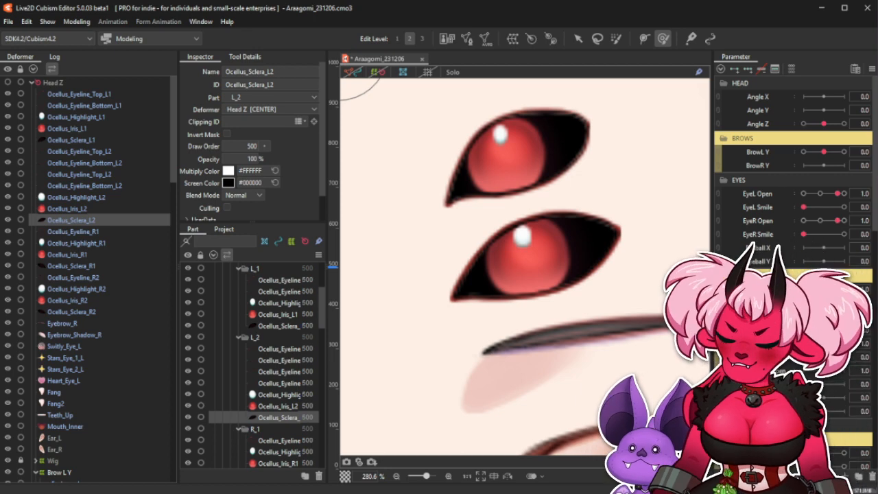
pyautogui.click(804, 316)
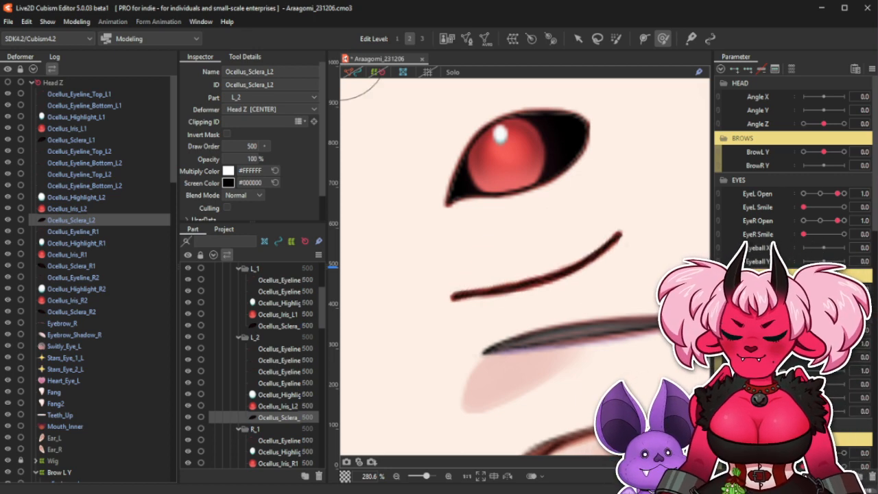
pyautogui.hotkey('ctrl', 'shift', 'f')
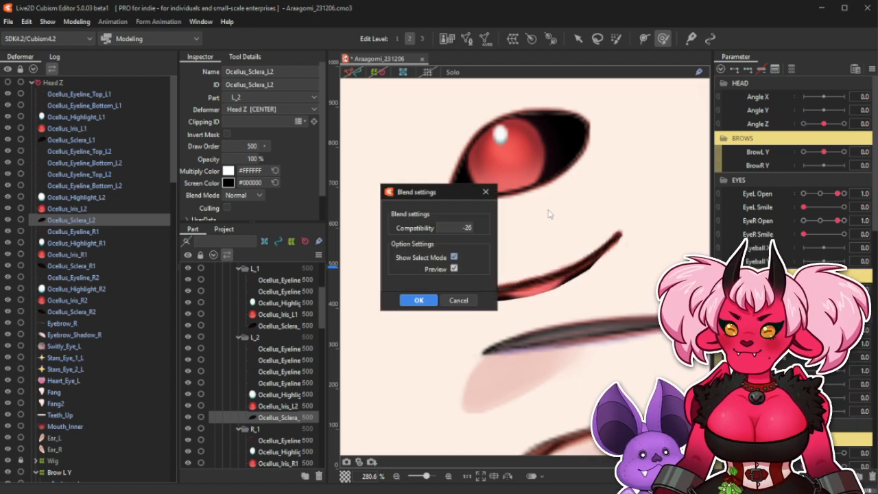
pyautogui.moveTo(468, 227)
pyautogui.mouseDown()
pyautogui.moveTo(458, 227)
pyautogui.moveTo(477, 227)
pyautogui.mouseUp()
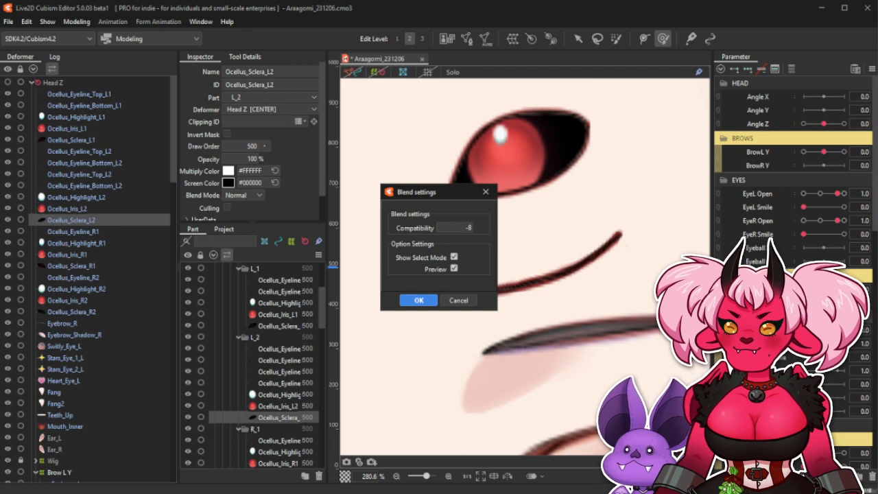
pyautogui.click(419, 300)
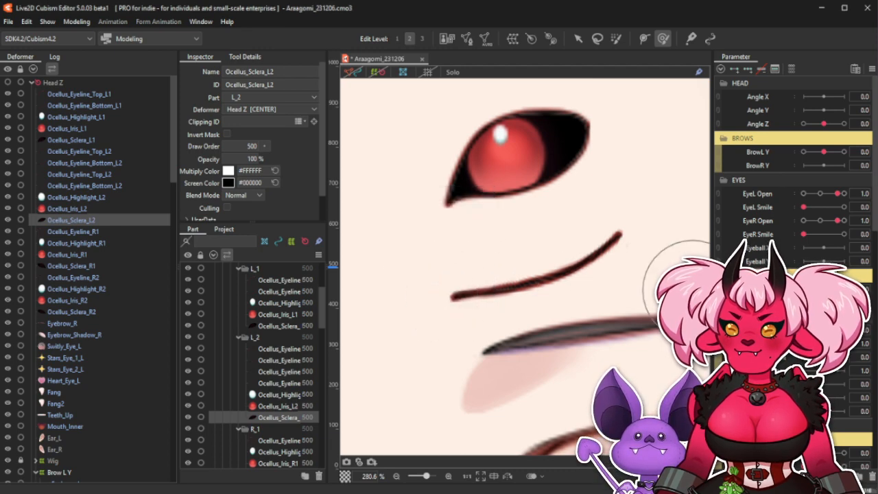
pyautogui.moveTo(803, 357)
pyautogui.mouseDown()
pyautogui.moveTo(842, 357)
pyautogui.moveTo(804, 357)
pyautogui.mouseUp()
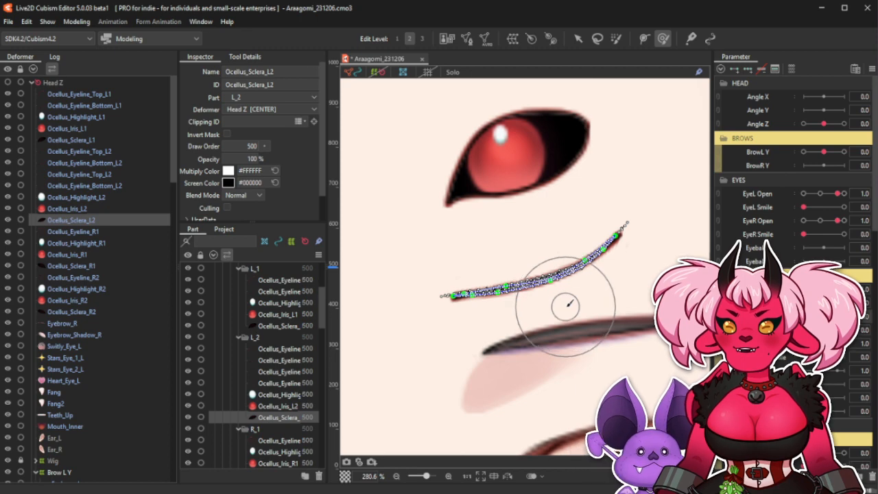
pyautogui.click(353, 72)
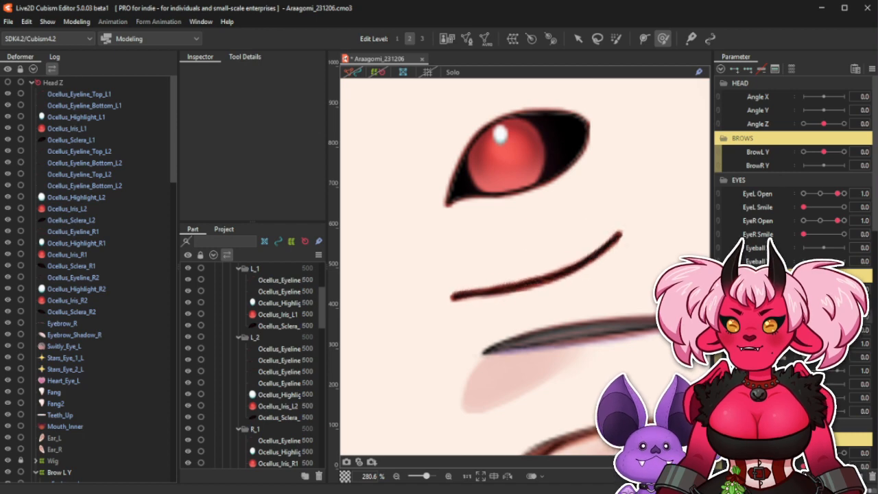
# Select both Ocellus_Eyeline_Top_L2 meshes and inspect them on the closed line, with and without the overlay.
pyautogui.click(79, 151)
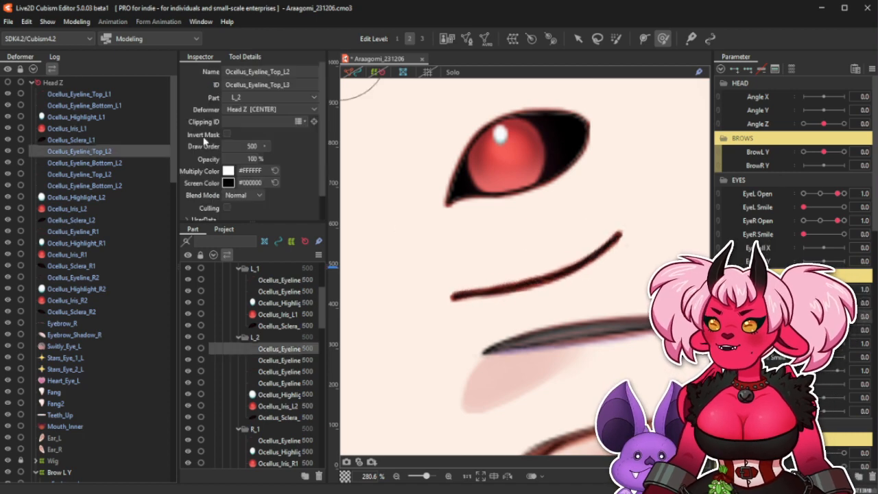
pyautogui.keyDown('ctrl'); pyautogui.click(79, 175); pyautogui.keyUp('ctrl')
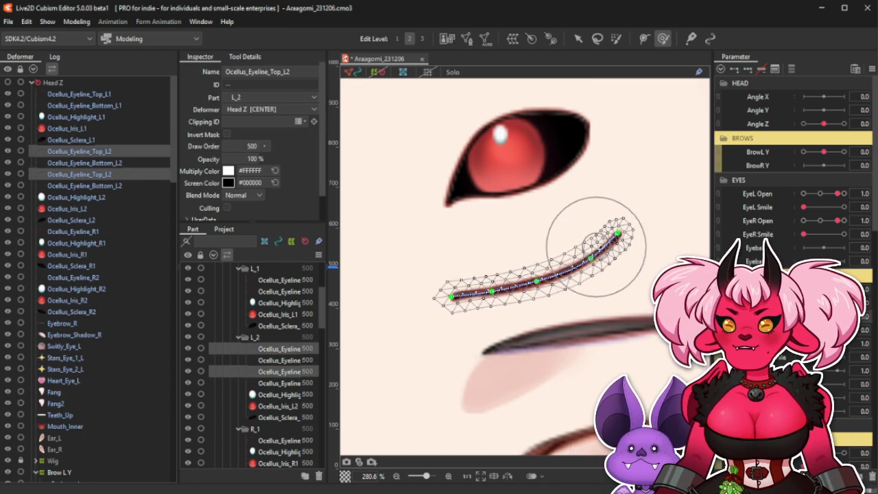
pyautogui.click(350, 72)
pyautogui.moveTo(804, 357)
pyautogui.mouseDown()
pyautogui.moveTo(844, 357)
pyautogui.moveTo(804, 357)
pyautogui.mouseUp()
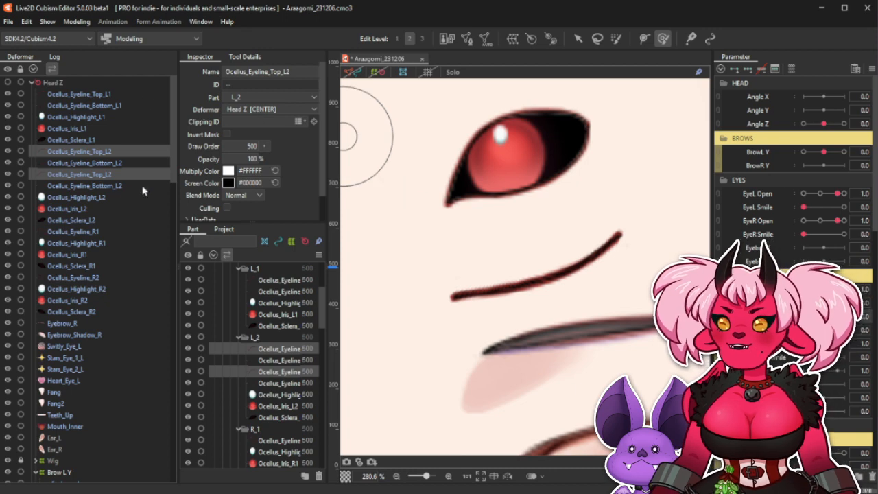
# Examine how Ocellus_Sclera_L2 fits between the eyelines while moving the L2 ocellus between closed and open.
pyautogui.click(92, 219)
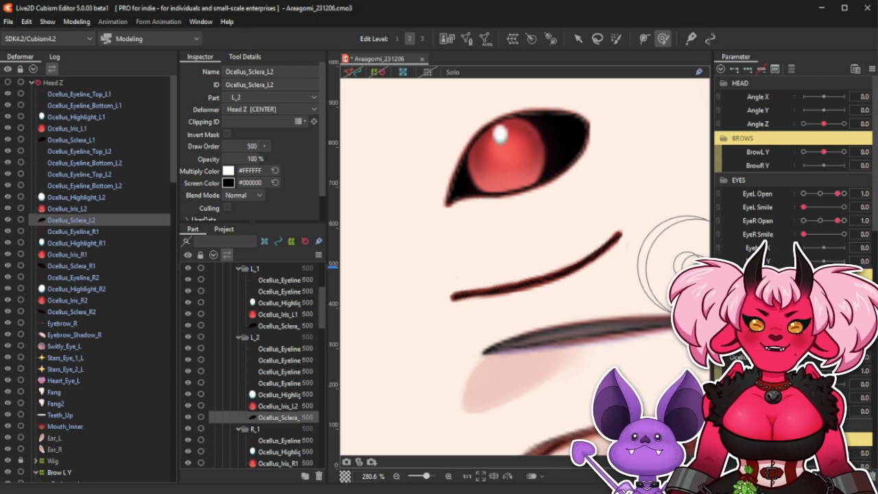
pyautogui.moveTo(804, 357); pyautogui.dragTo(844, 357)
pyautogui.scroll(-6, 534, 261)
pyautogui.scroll(6, 526, 269)
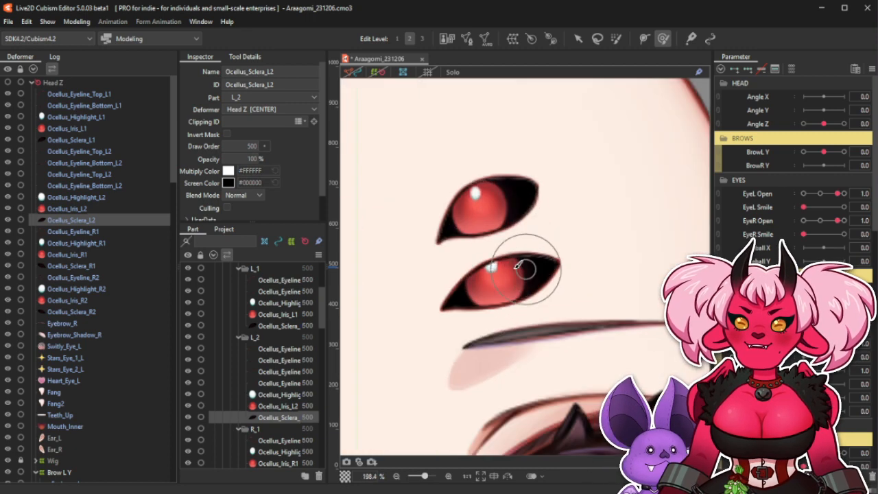
pyautogui.moveTo(838, 357)
pyautogui.mouseDown()
pyautogui.moveTo(805, 357)
pyautogui.moveTo(844, 357)
pyautogui.mouseUp()
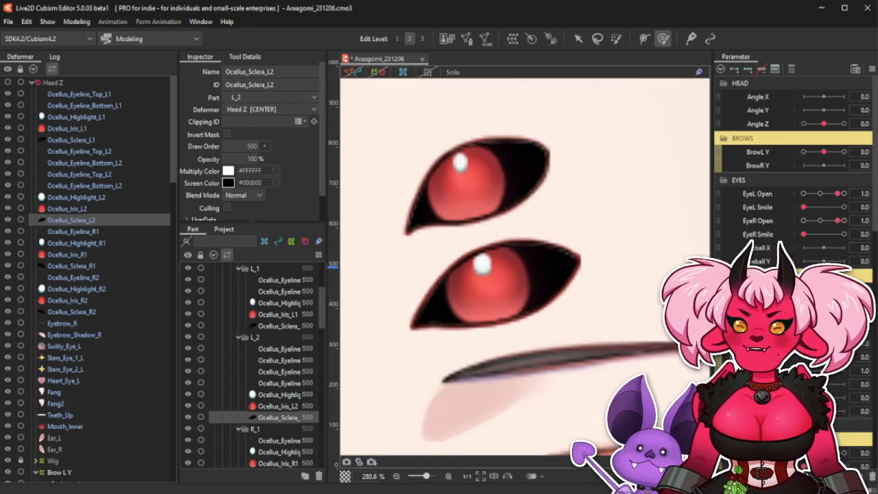
pyautogui.click(106, 218)
pyautogui.scroll(2, 548, 225)
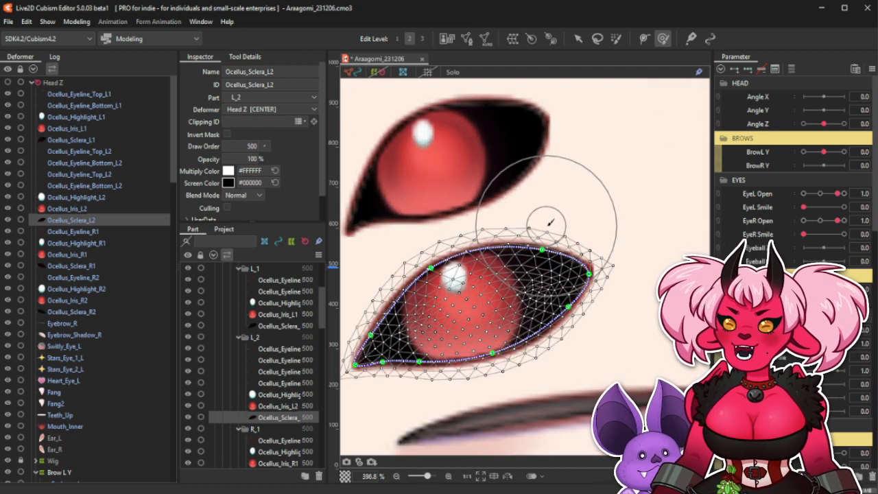
pyautogui.click(628, 231)
pyautogui.scroll(-2, 562, 168)
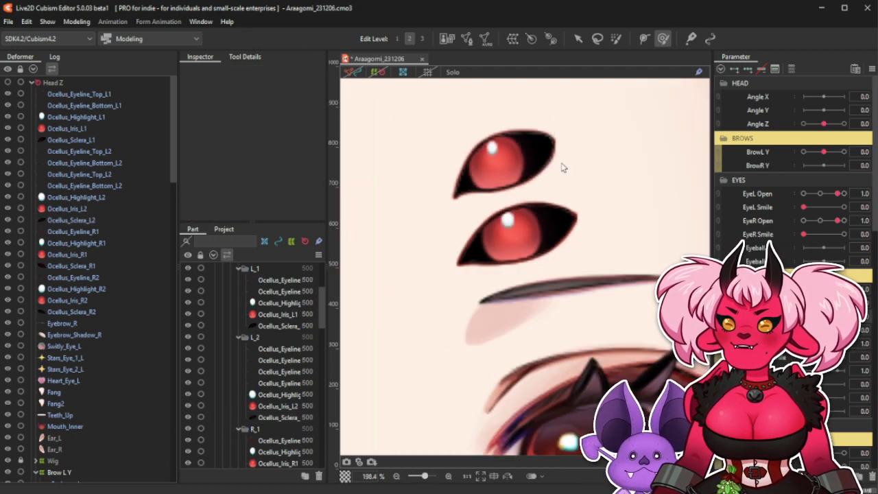
pyautogui.moveTo(838, 316); pyautogui.dragTo(804, 317)
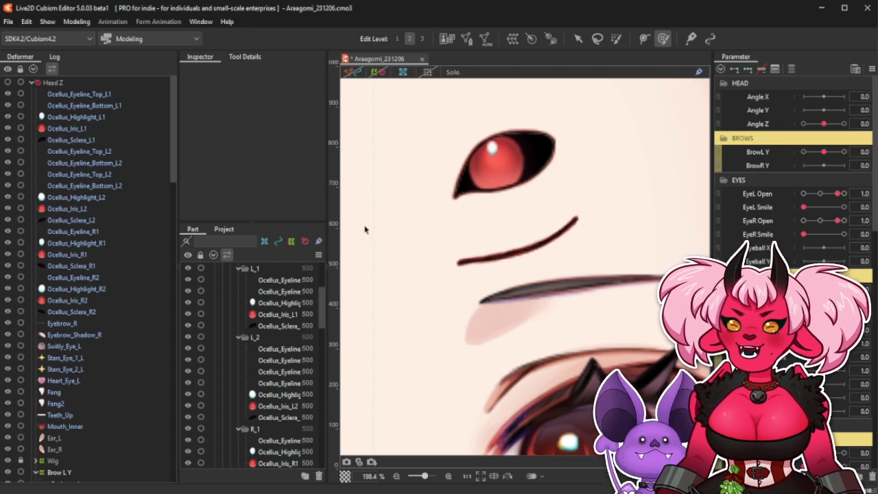
# Select the four L2 eyelines together with Ocellus_Sclera_L2, display their meshes on the closed line and enlarge the brush.
pyautogui.click(102, 152)
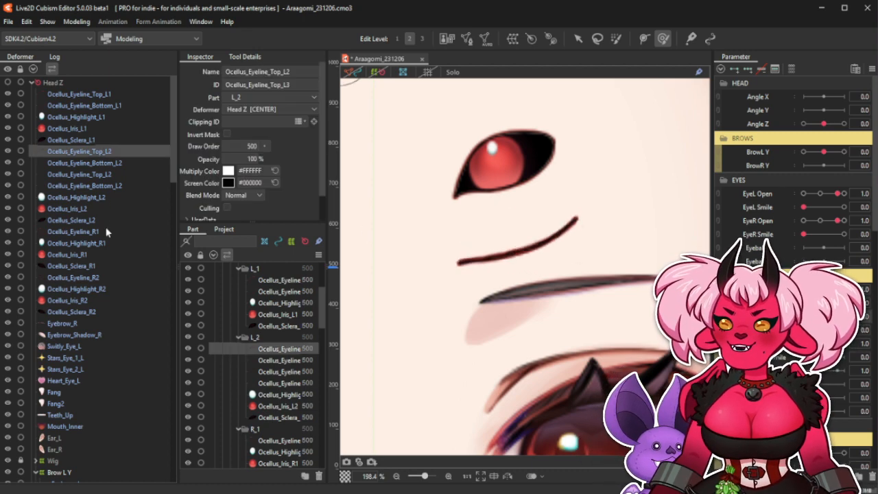
pyautogui.keyDown('ctrl'); pyautogui.click(105, 221); pyautogui.keyUp('ctrl')
pyautogui.click(108, 151)
pyautogui.keyDown('shift'); pyautogui.click(124, 185); pyautogui.keyUp('shift')
pyautogui.keyDown('ctrl'); pyautogui.click(96, 220); pyautogui.keyUp('ctrl')
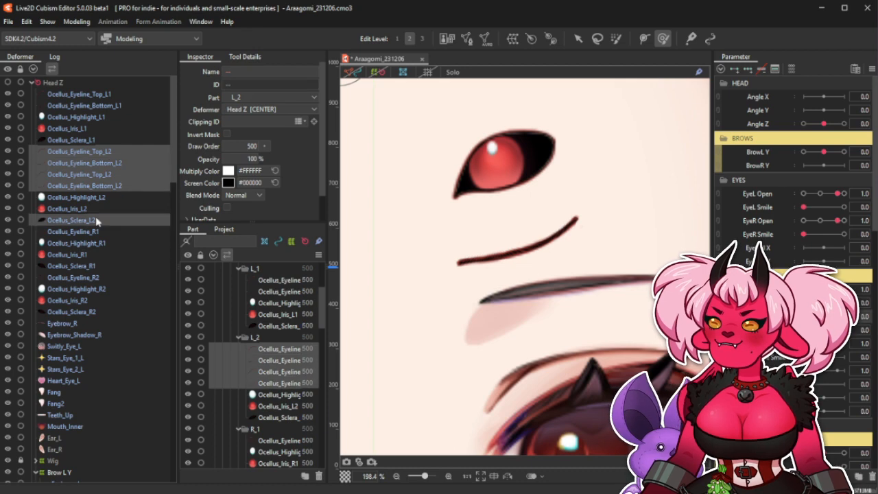
pyautogui.scroll(2, 551, 248)
pyautogui.click(350, 72)
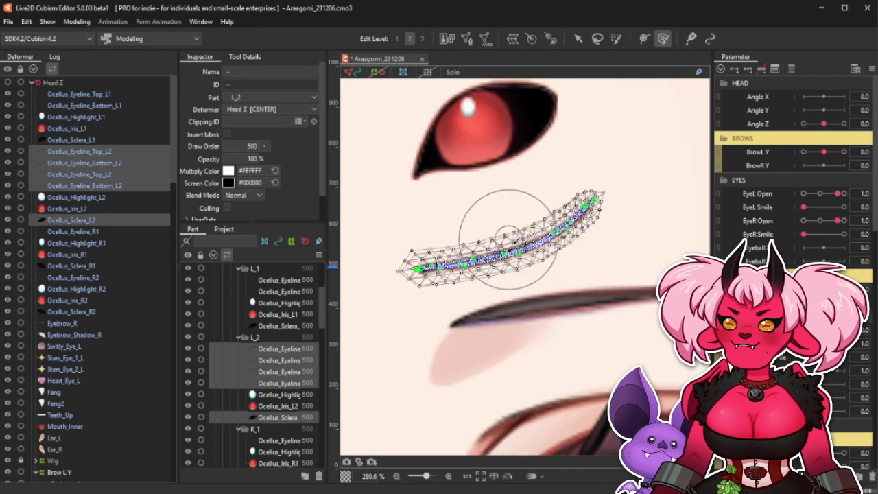
pyautogui.press(']')
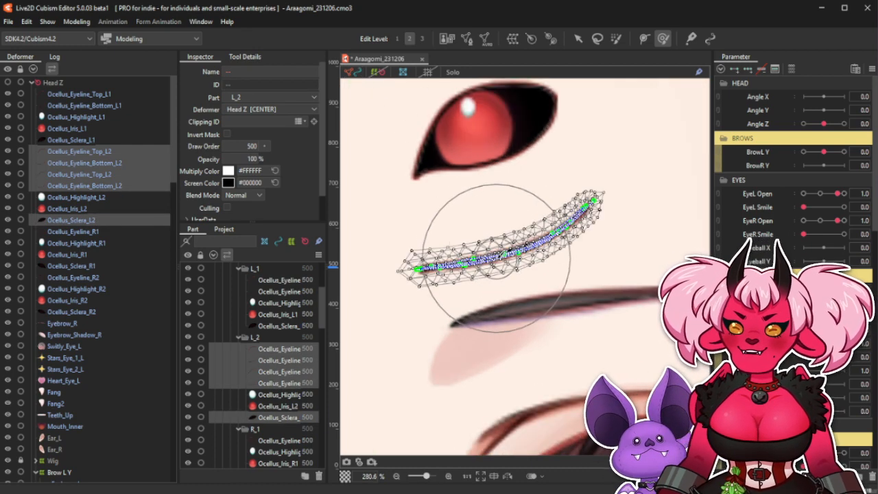
# Clear the selection and review the L2 ocellus's closing motion close up and at whole-face scale.
pyautogui.click(409, 111)
pyautogui.scroll(-2, 635, 298)
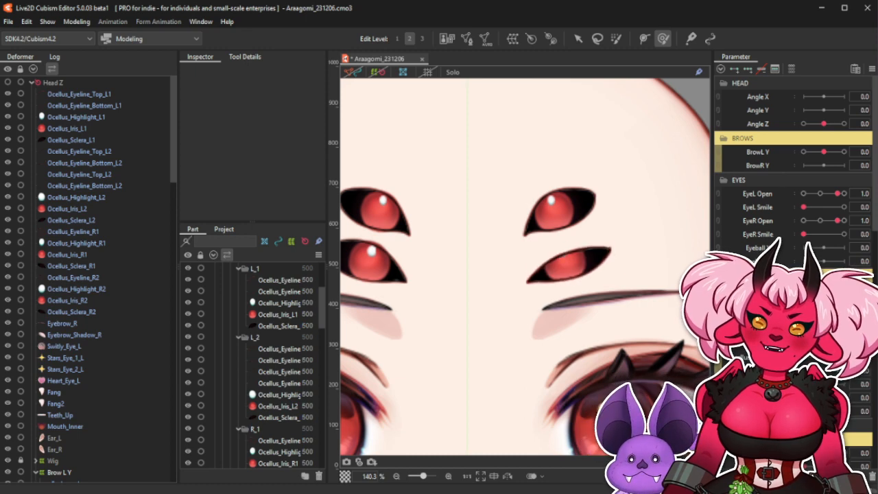
pyautogui.scroll(-3, 554, 274)
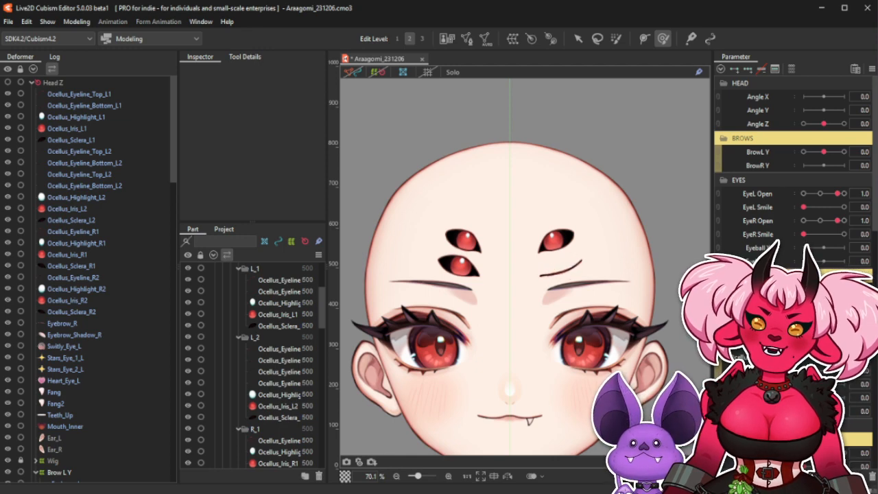
pyautogui.scroll(3, 536, 251)
pyautogui.scroll(-6, 567, 250)
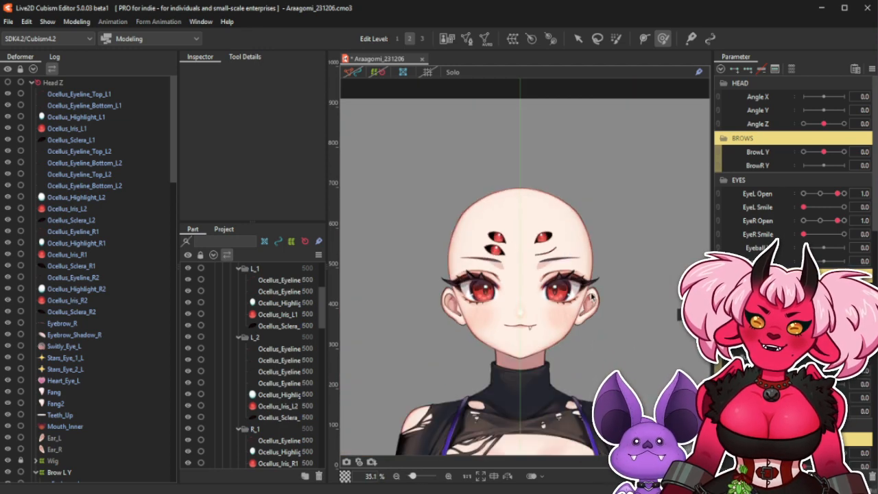
pyautogui.scroll(6, 543, 258)
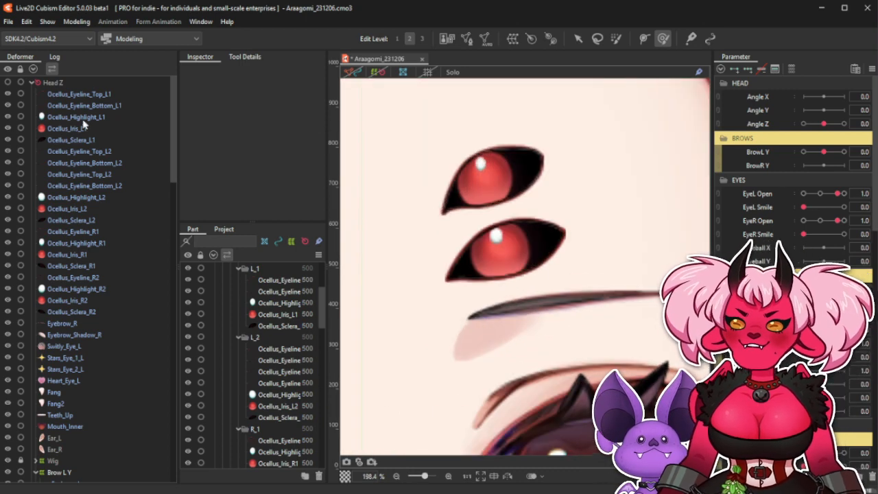
# Select Ocellus_Sclera_L2 and both Ocellus_Eyeline_Top_L2 meshes and display their wireframes close up.
pyautogui.click(80, 221)
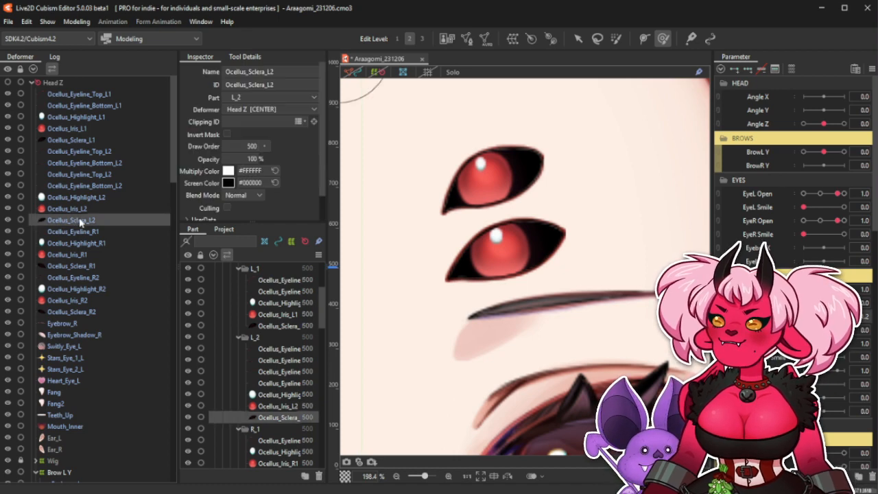
pyautogui.keyDown('ctrl'); pyautogui.click(113, 153); pyautogui.keyUp('ctrl')
pyautogui.keyDown('ctrl'); pyautogui.click(114, 175); pyautogui.keyUp('ctrl')
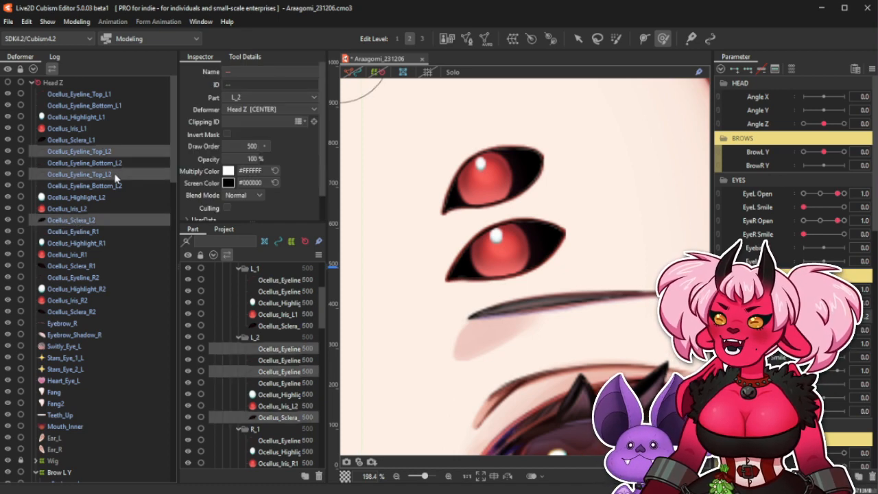
pyautogui.click(354, 72)
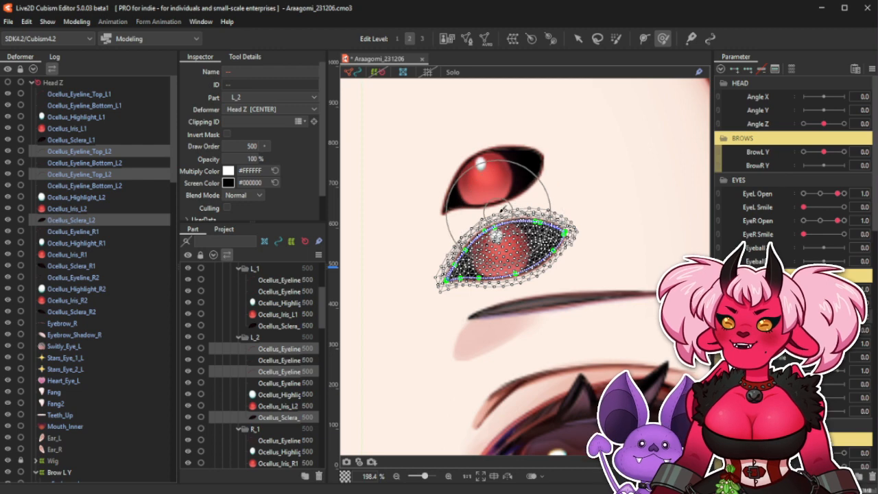
pyautogui.scroll(2, 466, 218)
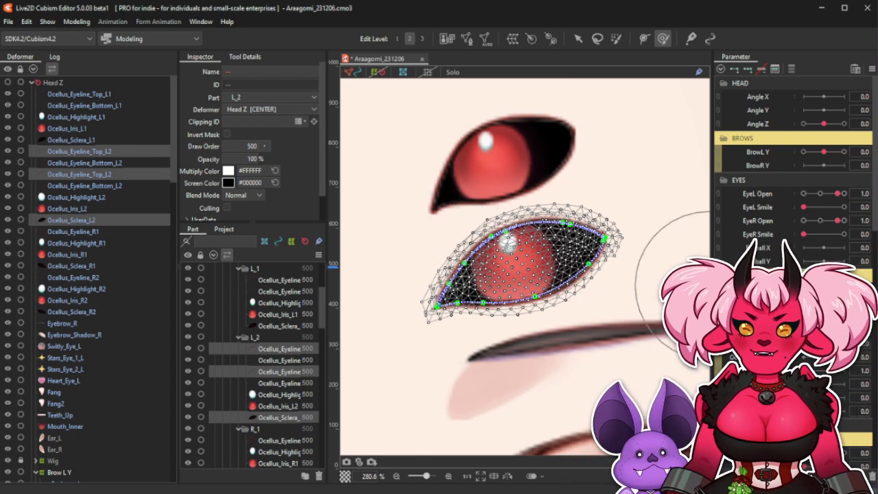
# Try blending the L2 sclera and two top eyelines into a wider-open shape with a negative Compatibility, preview the motion and undo the blend.
pyautogui.click(804, 315)
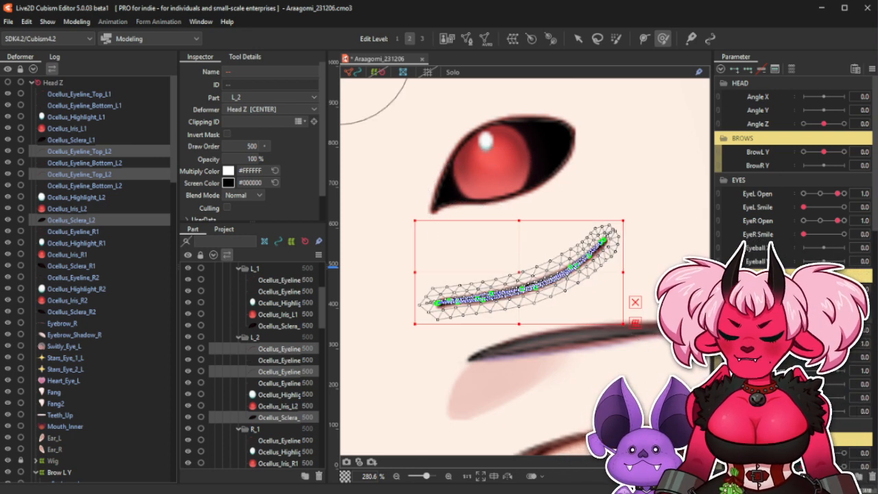
pyautogui.click(838, 316)
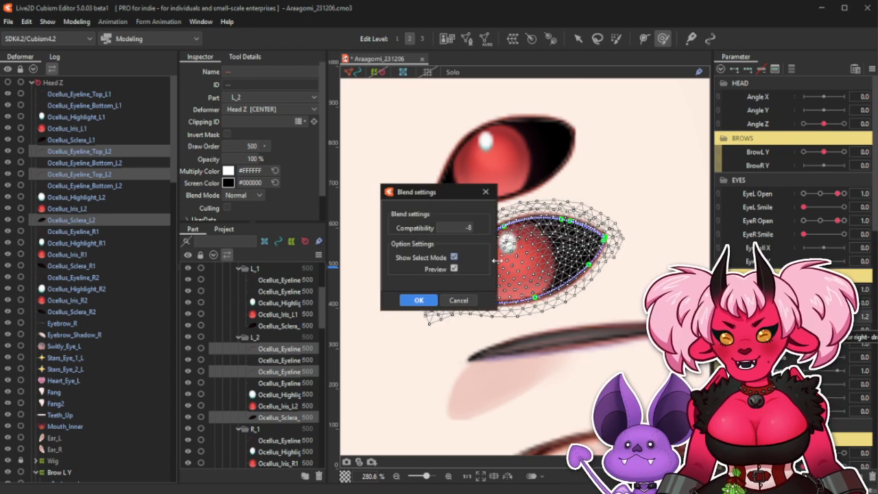
pyautogui.moveTo(454, 190); pyautogui.dragTo(352, 190)
pyautogui.moveTo(360, 226)
pyautogui.mouseDown()
pyautogui.moveTo(391, 225)
pyautogui.moveTo(359, 221)
pyautogui.mouseUp()
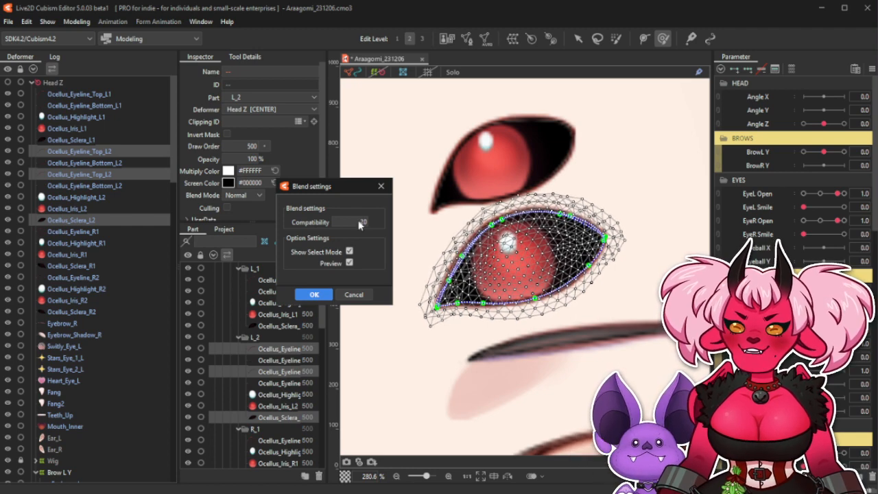
pyautogui.click(322, 295)
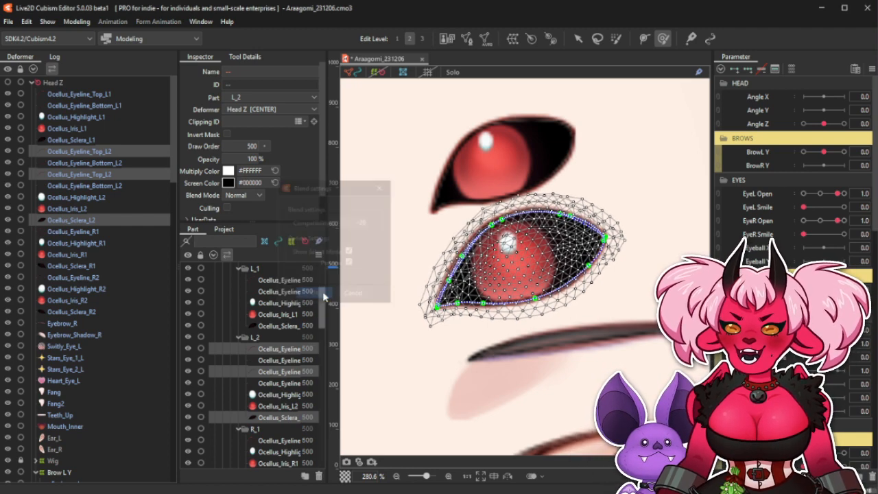
pyautogui.click(358, 73)
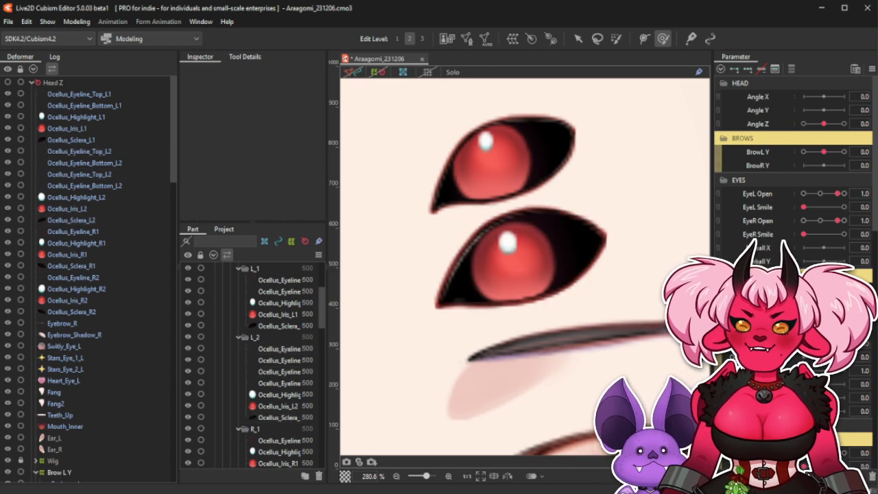
pyautogui.moveTo(837, 370)
pyautogui.mouseDown()
pyautogui.moveTo(823, 371)
pyautogui.moveTo(838, 371)
pyautogui.mouseUp()
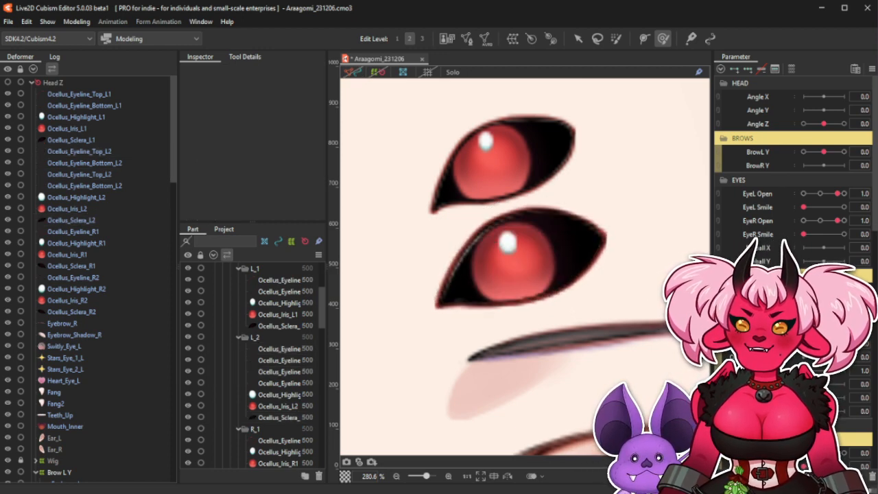
pyautogui.hotkey('ctrl', 'z')
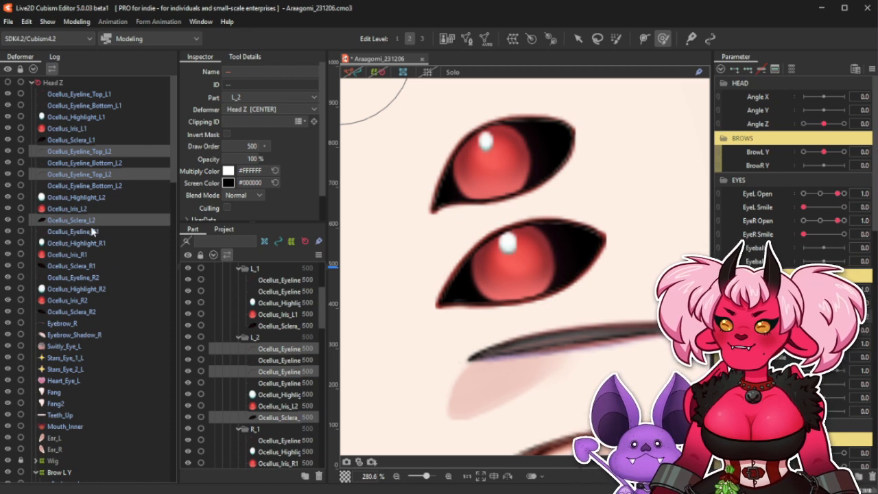
# Add both Ocellus_Eyeline_Bottom_L2 meshes to the selection and blend the L2 eyelines and sclera at parameter value 1.2 with Compatibility -22.
pyautogui.keyDown('ctrl'); pyautogui.click(118, 186); pyautogui.keyUp('ctrl')
pyautogui.keyDown('ctrl'); pyautogui.click(124, 164); pyautogui.keyUp('ctrl')
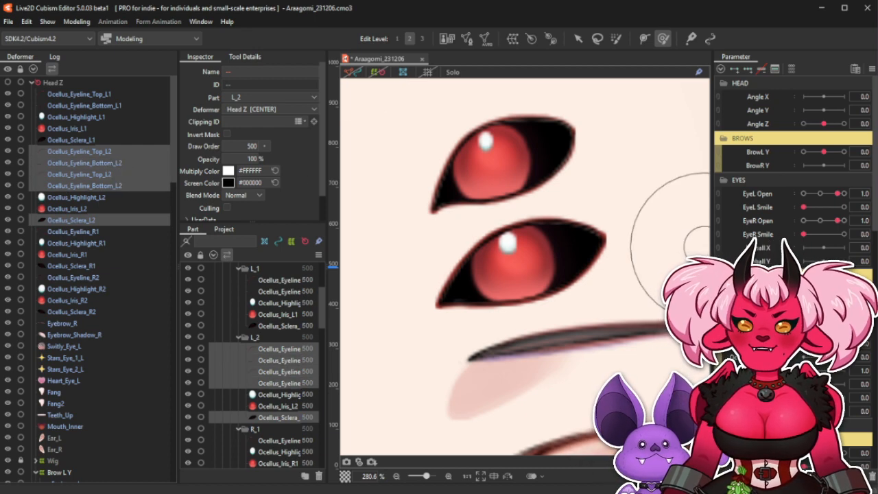
pyautogui.moveTo(838, 371)
pyautogui.mouseDown()
pyautogui.moveTo(804, 371)
pyautogui.moveTo(838, 371)
pyautogui.moveTo(803, 357)
pyautogui.moveTo(837, 357)
pyautogui.moveTo(804, 357)
pyautogui.mouseUp()
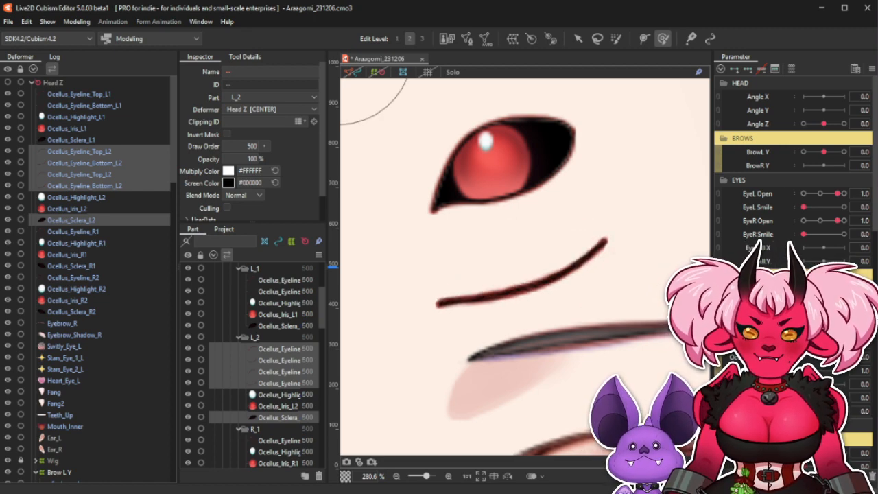
pyautogui.moveTo(804, 357); pyautogui.dragTo(838, 357)
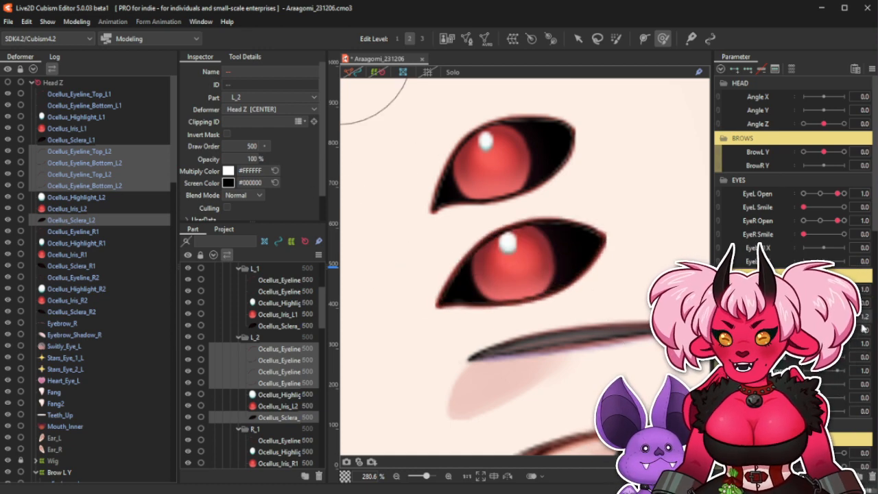
pyautogui.hotkey('ctrl', 'b')
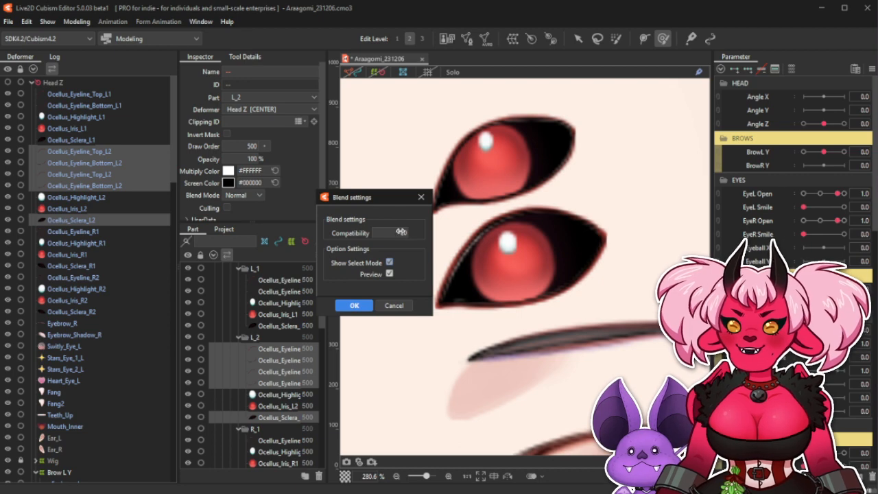
pyautogui.moveTo(402, 234); pyautogui.dragTo(387, 234)
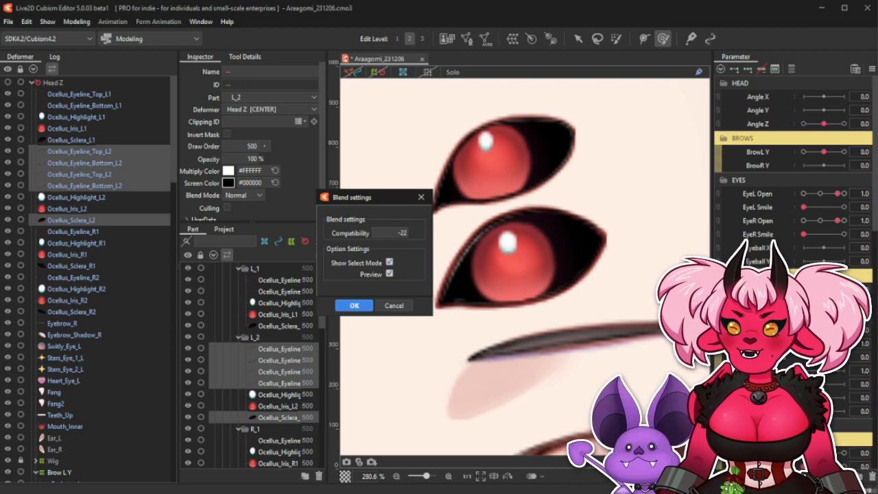
pyautogui.click(354, 305)
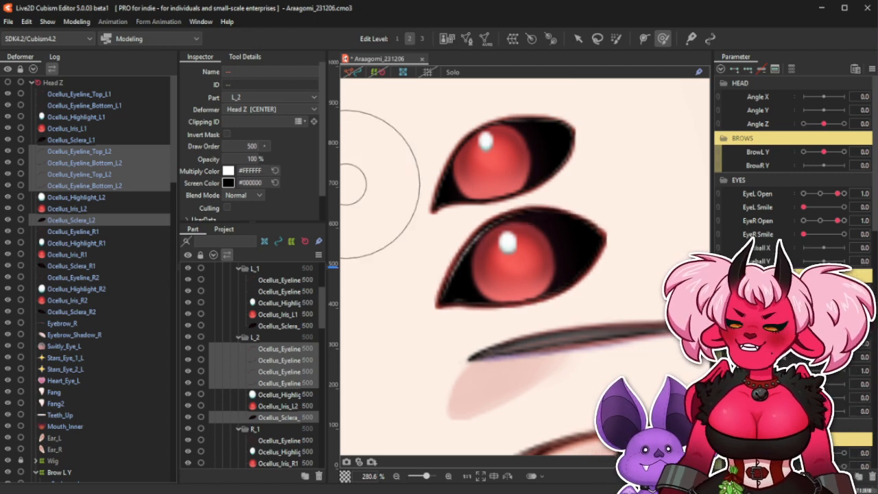
# Inspect the Ocellus_Sclera_L2 mesh on the widened eye close up, with and without the mesh overlay.
pyautogui.click(94, 221)
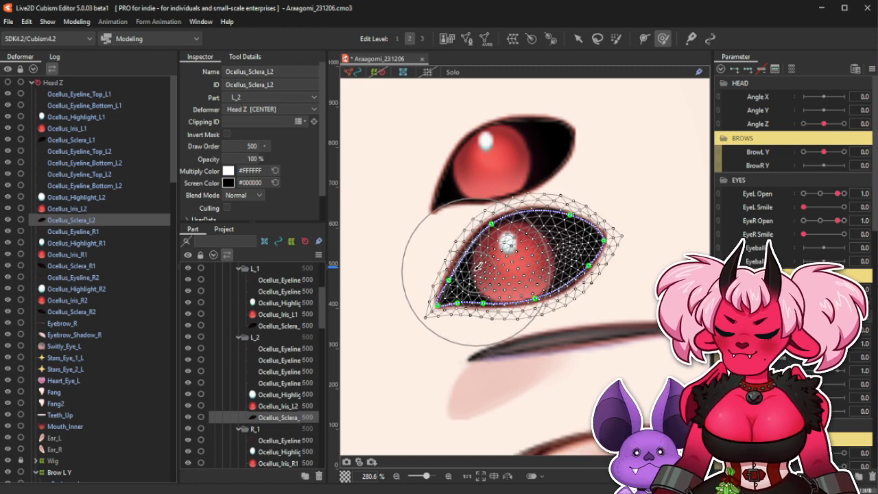
pyautogui.scroll(2, 467, 254)
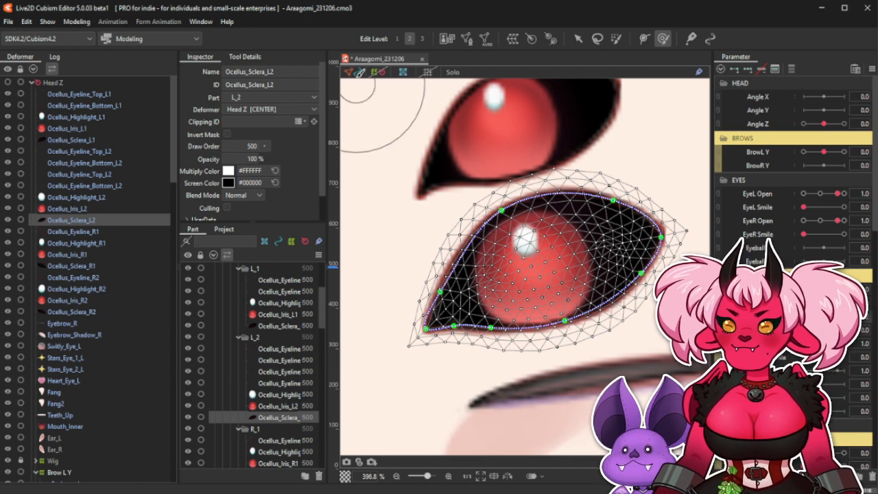
pyautogui.click(352, 72)
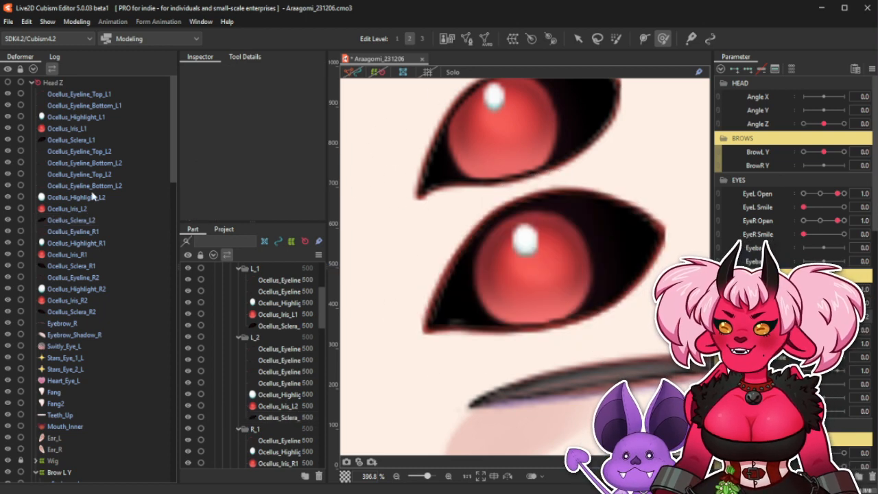
pyautogui.click(104, 220)
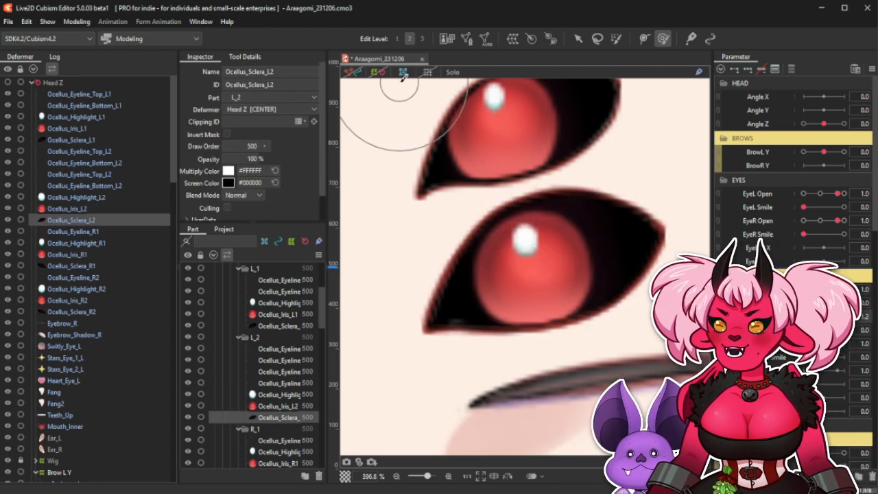
pyautogui.click(353, 72)
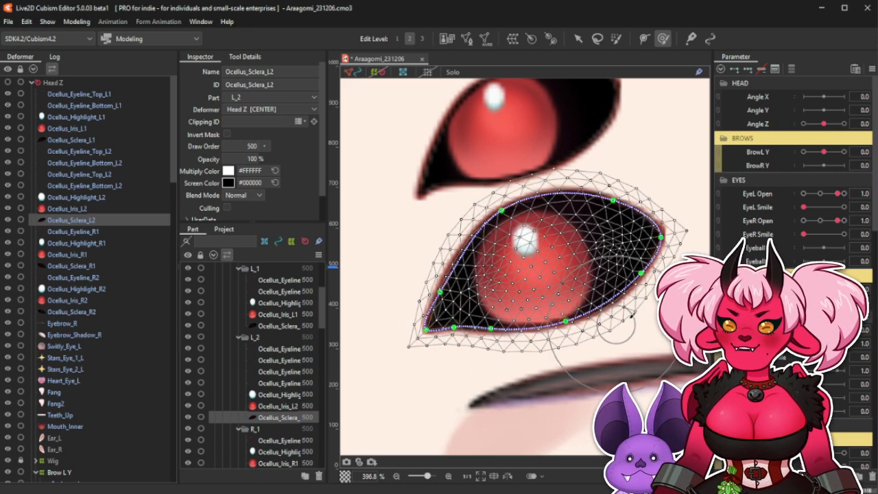
pyautogui.press('Escape')
# Review the L2 ocellus's opening motion at whole-face scale and compare it with the L1 ocellus close up.
pyautogui.scroll(-3, 545, 273)
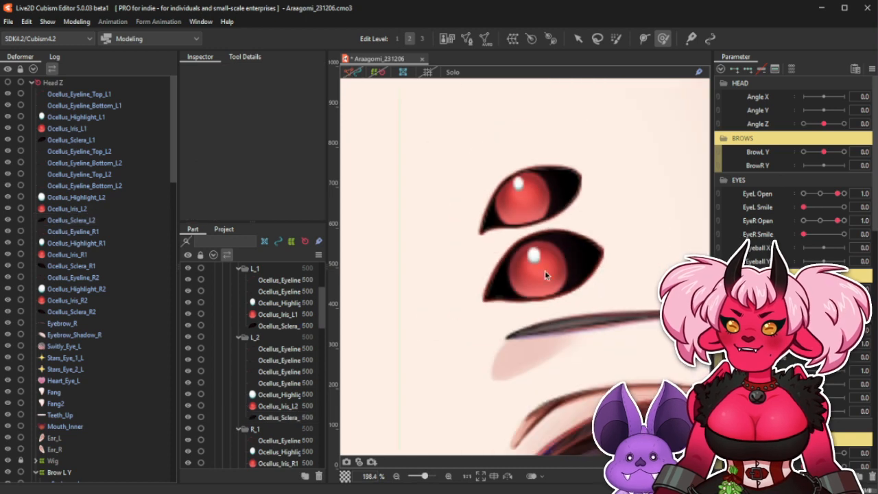
pyautogui.scroll(-3, 516, 183)
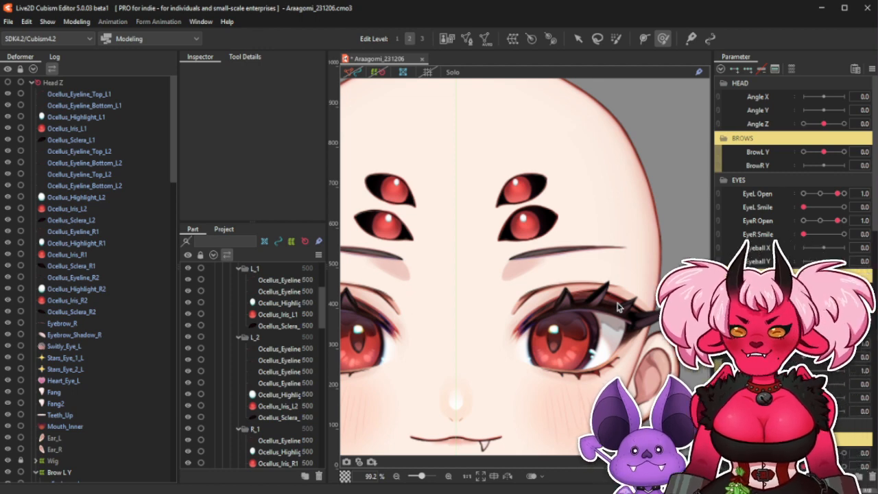
pyautogui.scroll(-3, 550, 278)
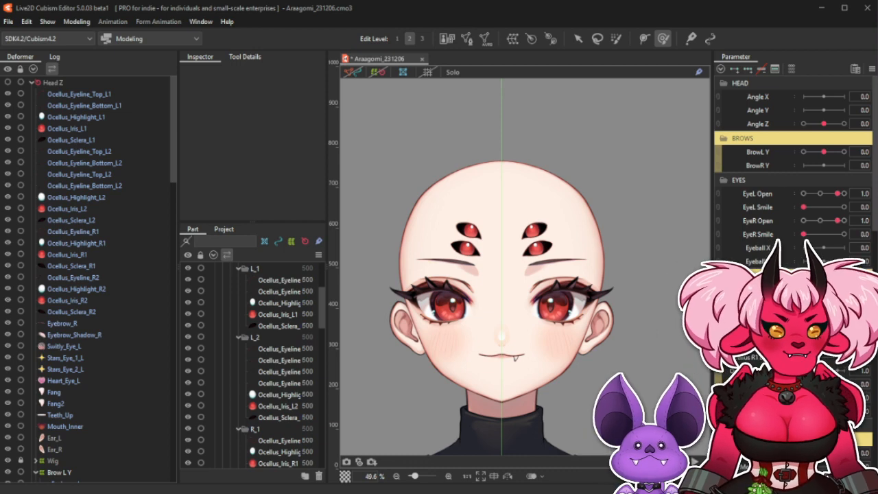
pyautogui.scroll(6, 549, 234)
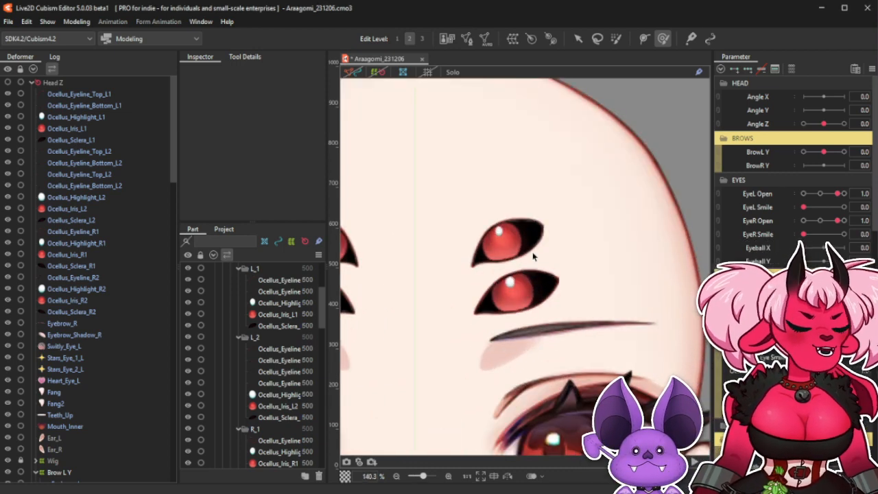
pyautogui.scroll(4, 532, 251)
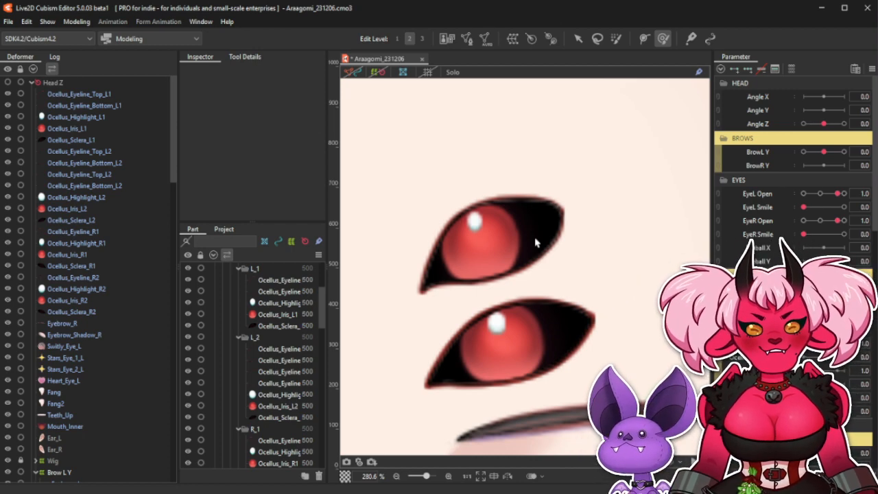
pyautogui.click(99, 141)
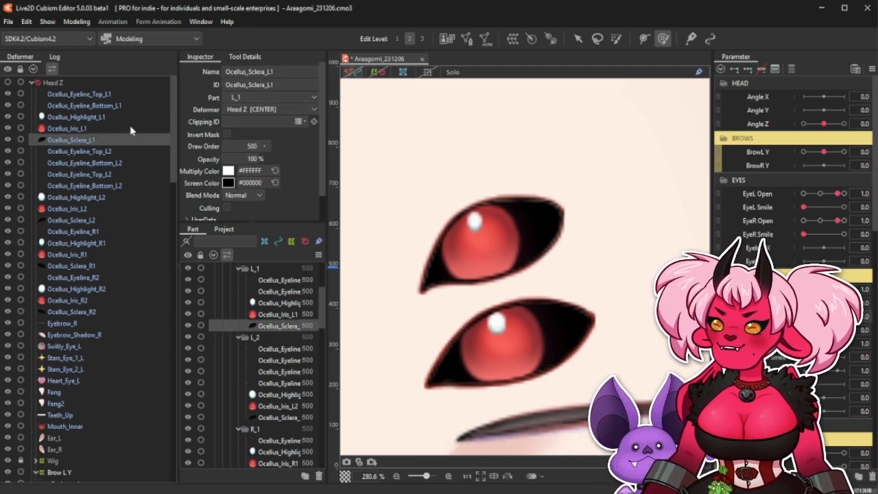
pyautogui.click(351, 73)
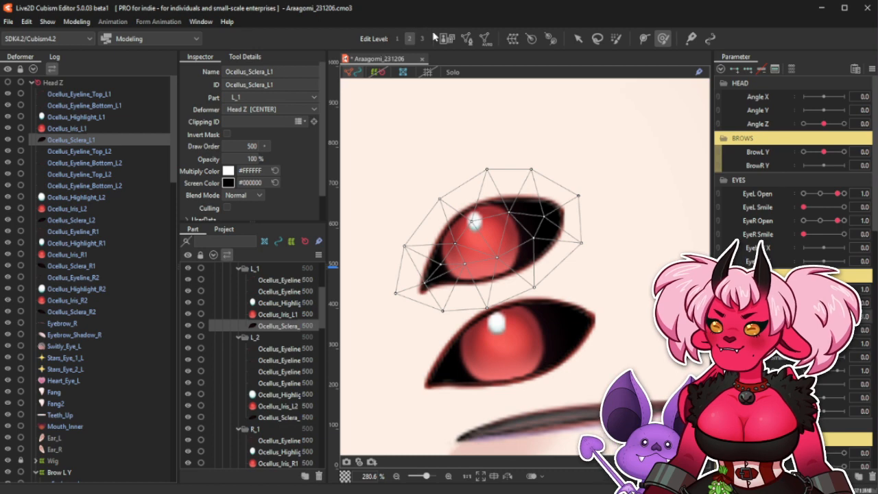
pyautogui.click(468, 39)
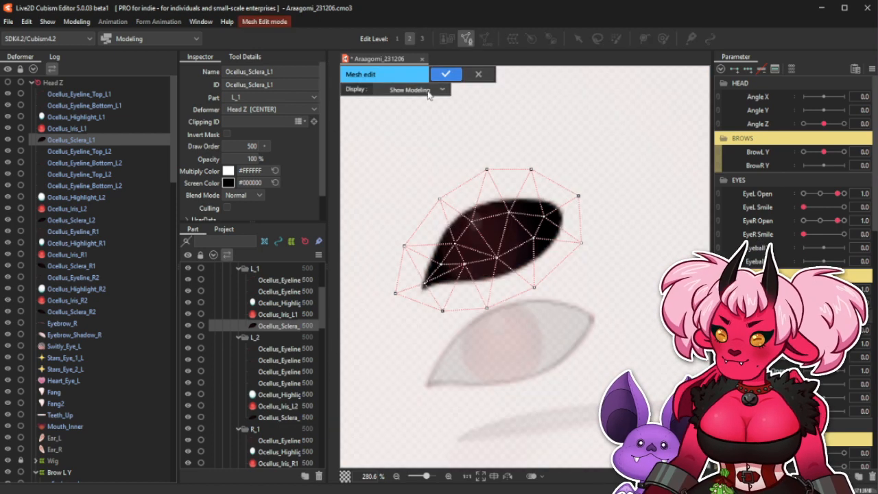
pyautogui.click(479, 74)
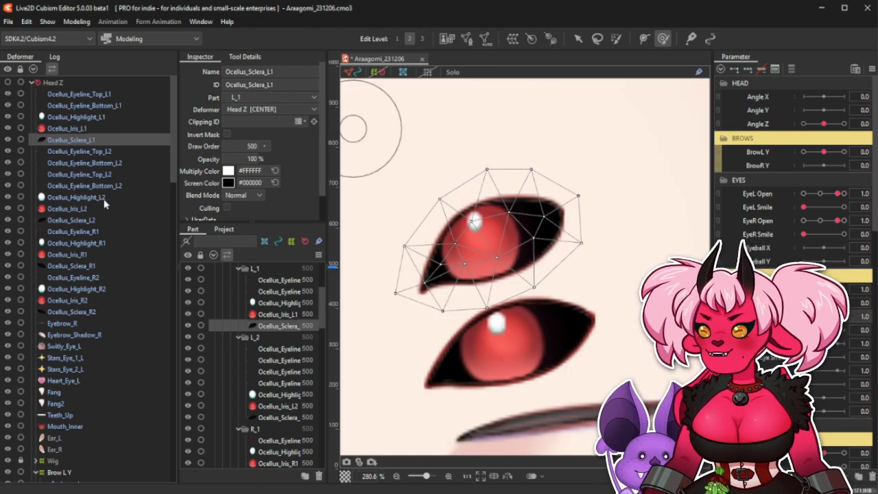
# Copy all mesh vertices of Ocellus_Sclera_L2 in mesh editing and close its mesh edit.
pyautogui.click(110, 219)
pyautogui.click(467, 39)
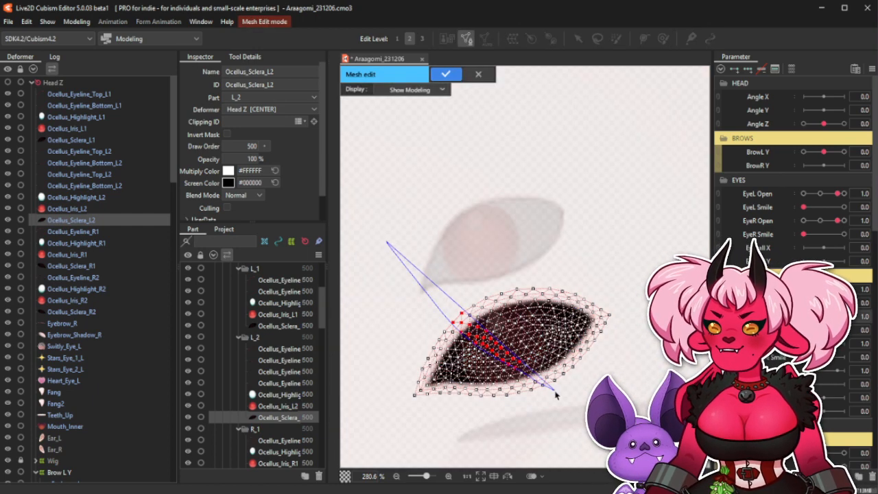
pyautogui.click(248, 58)
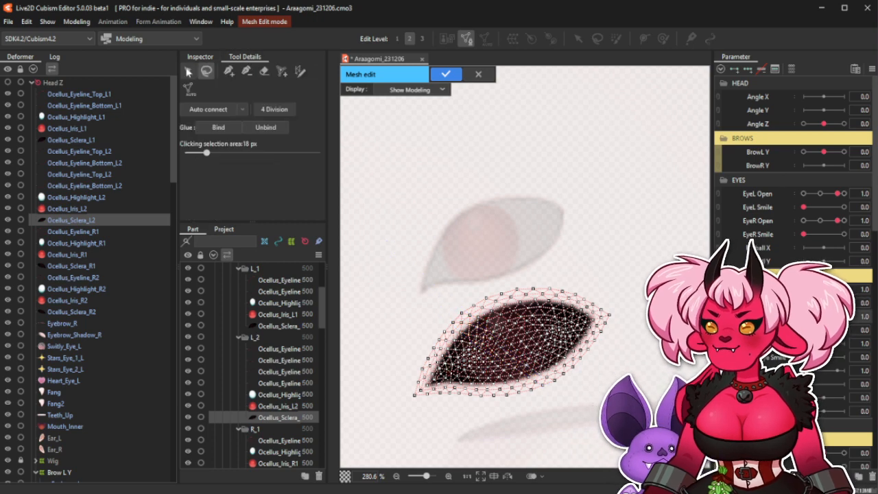
pyautogui.moveTo(376, 241); pyautogui.dragTo(623, 429)
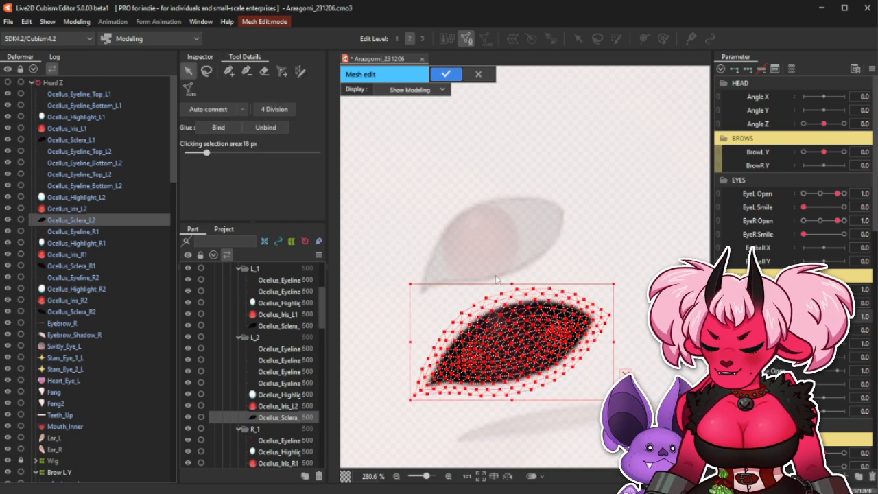
pyautogui.click(446, 73)
# Delete the coarse mesh of Ocellus_Sclera_L1 in mesh editing and paste the copied L2 sclera mesh in its place.
pyautogui.click(110, 139)
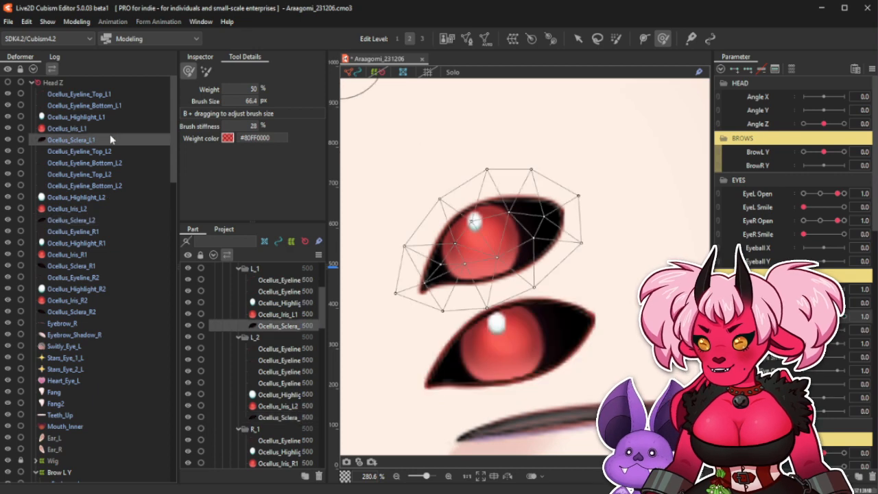
pyautogui.click(468, 40)
pyautogui.moveTo(354, 124); pyautogui.dragTo(633, 339)
pyautogui.press('Delete')
pyautogui.hotkey('ctrl', 'v')
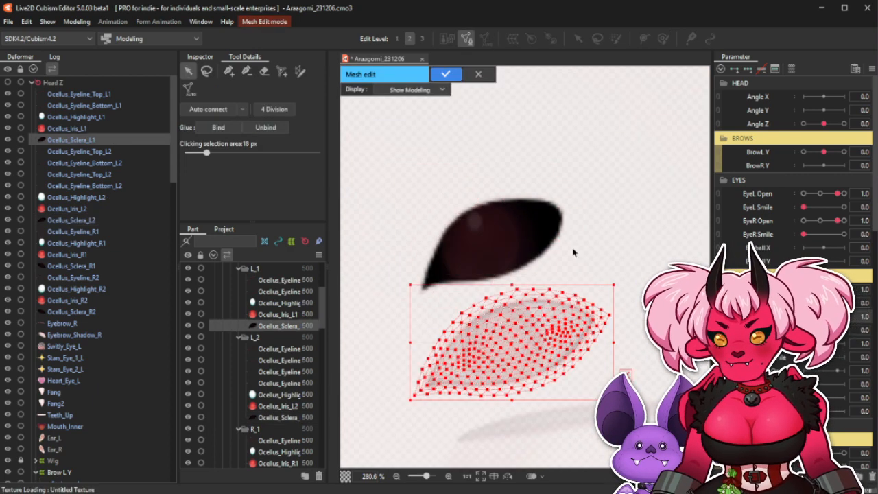
# Move and rotate the pasted mesh counterclockwise to fit over the L1 sclera, and apply the mesh edit.
pyautogui.moveTo(514, 347); pyautogui.dragTo(496, 239)
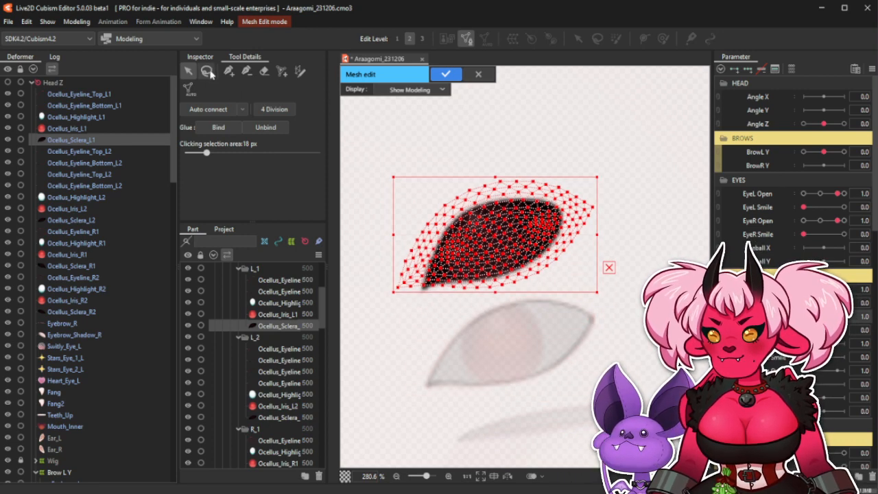
pyautogui.scroll(2, 477, 173)
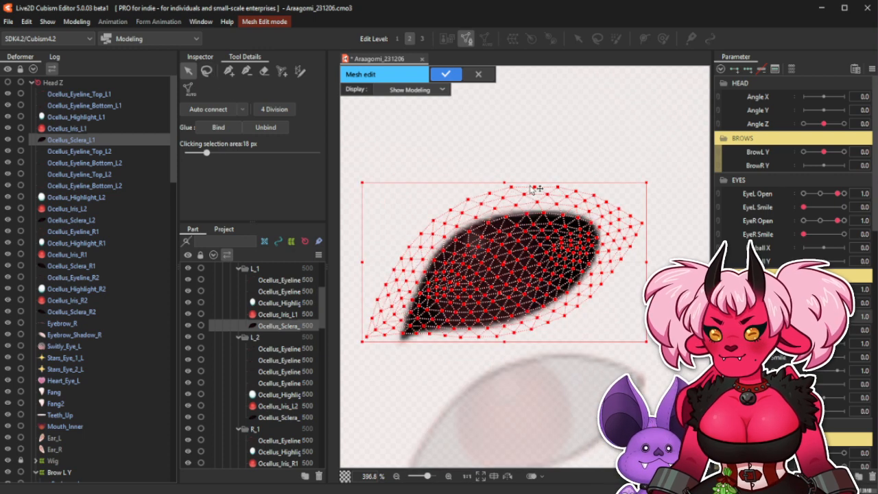
pyautogui.moveTo(652, 179); pyautogui.dragTo(634, 162)
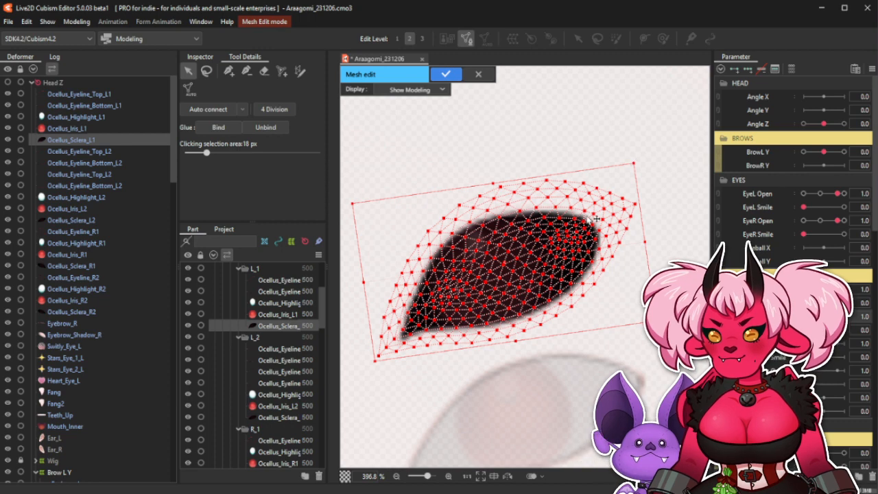
pyautogui.moveTo(502, 261); pyautogui.dragTo(497, 264)
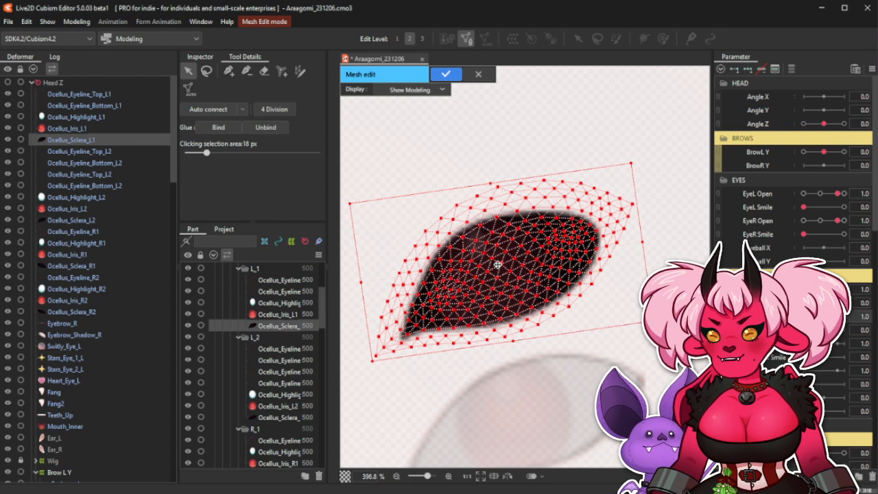
pyautogui.moveTo(634, 157); pyautogui.dragTo(632, 156)
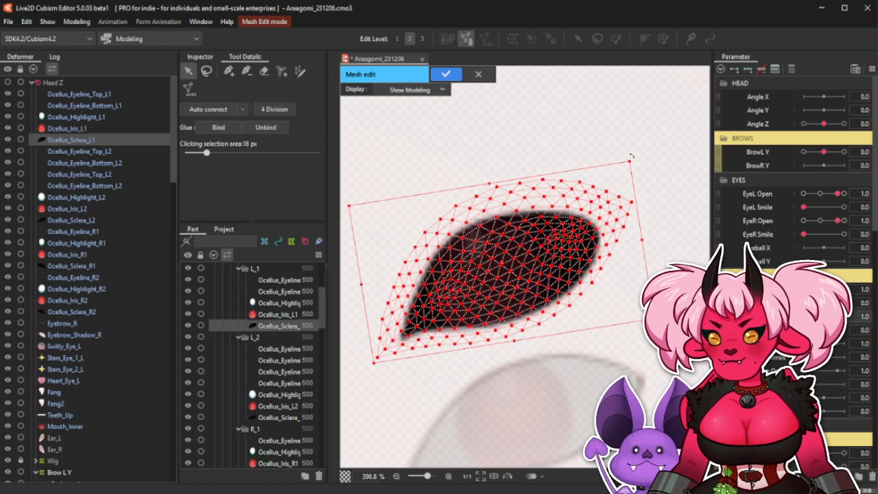
pyautogui.moveTo(504, 263); pyautogui.dragTo(504, 265)
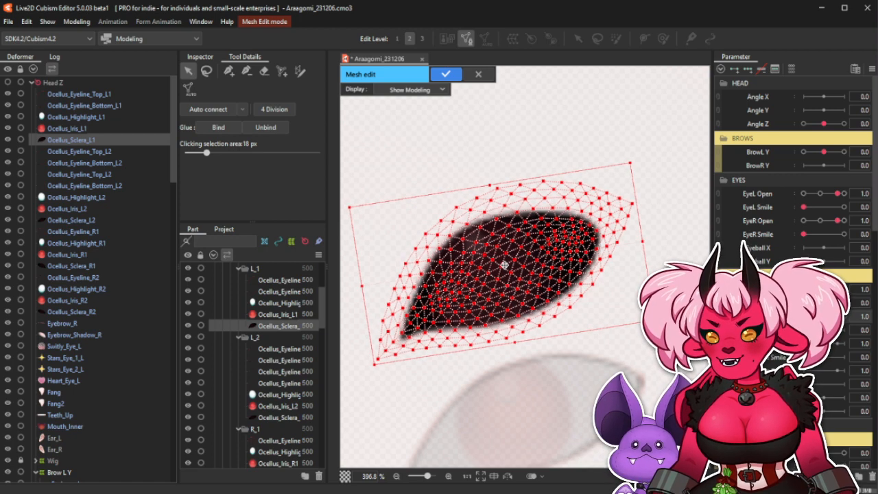
pyautogui.click(446, 73)
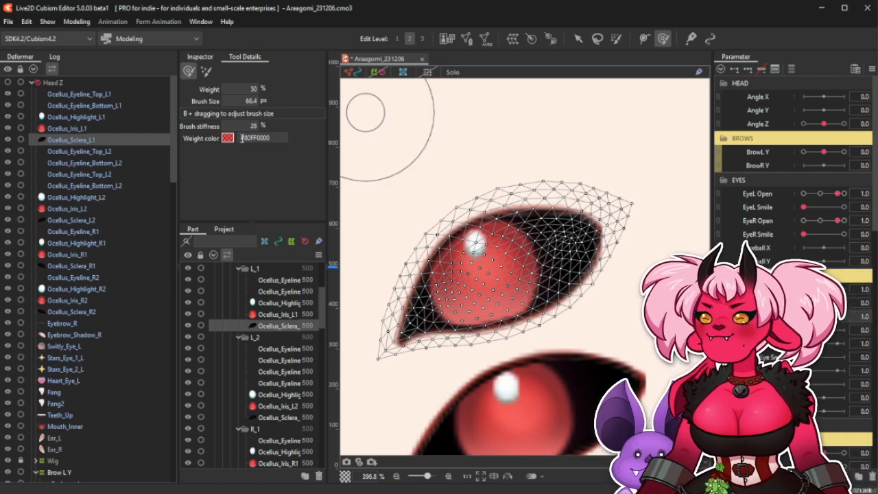
# Lay a four-point deform path along the upper edge of Ocellus_Sclera_L1 from corner to corner.
pyautogui.click(597, 38)
pyautogui.click(645, 38)
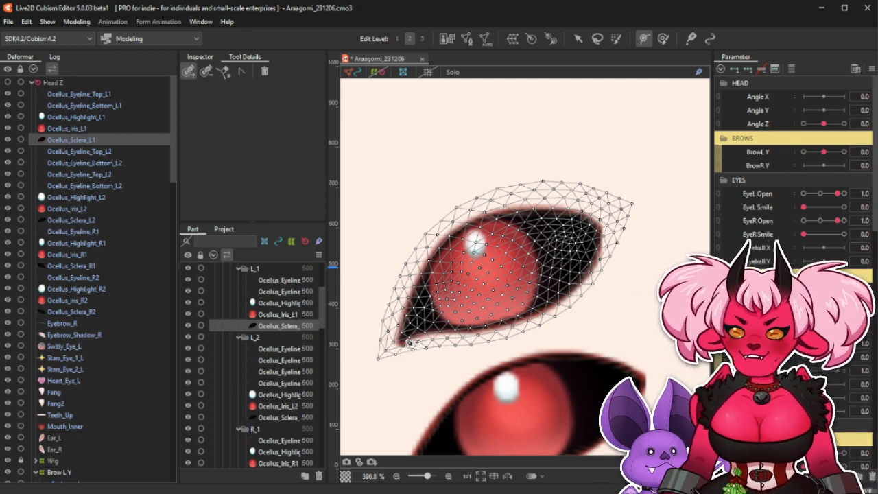
pyautogui.click(402, 335)
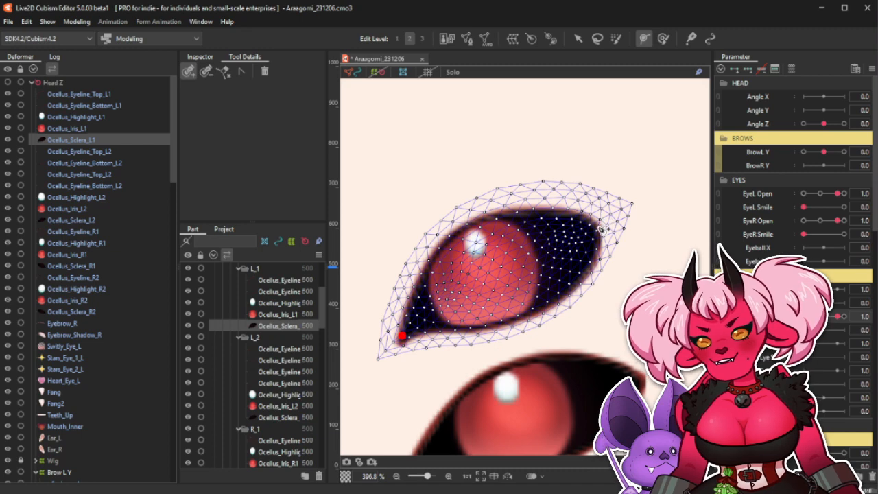
pyautogui.click(598, 226)
pyautogui.moveTo(465, 301); pyautogui.dragTo(433, 266)
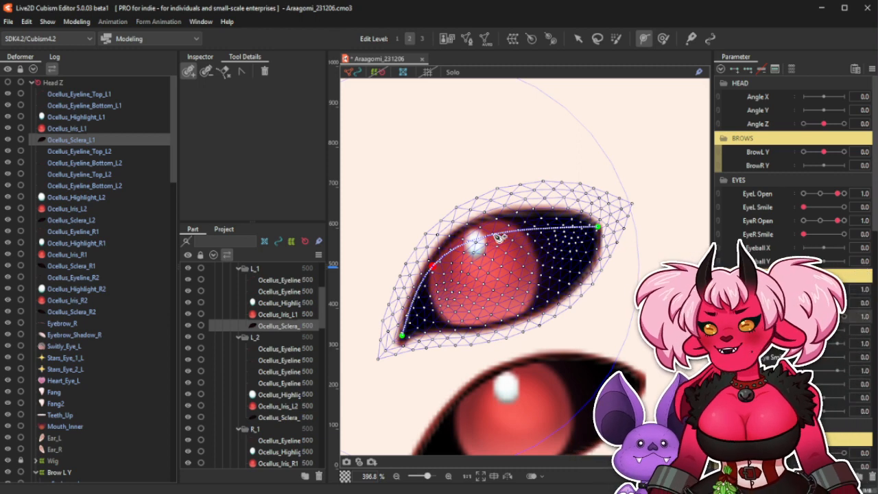
pyautogui.click(520, 230)
pyautogui.moveTo(522, 232); pyautogui.dragTo(525, 211)
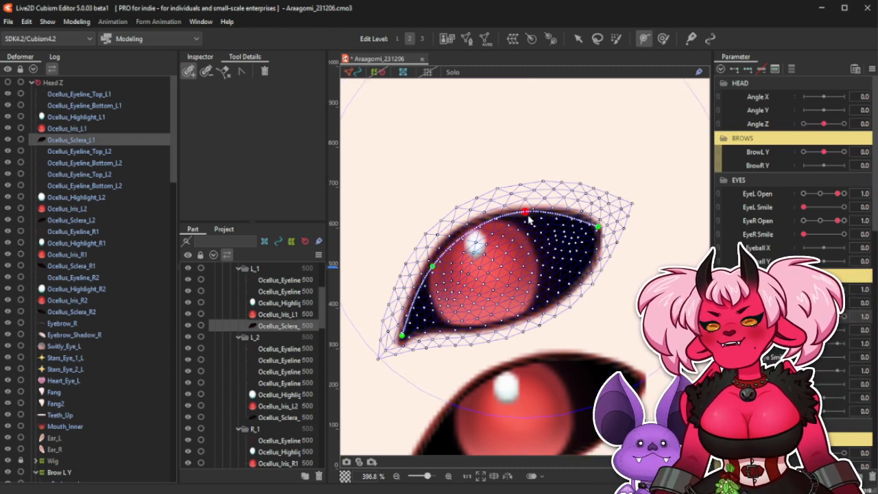
pyautogui.click(598, 226)
pyautogui.moveTo(595, 227); pyautogui.dragTo(597, 222)
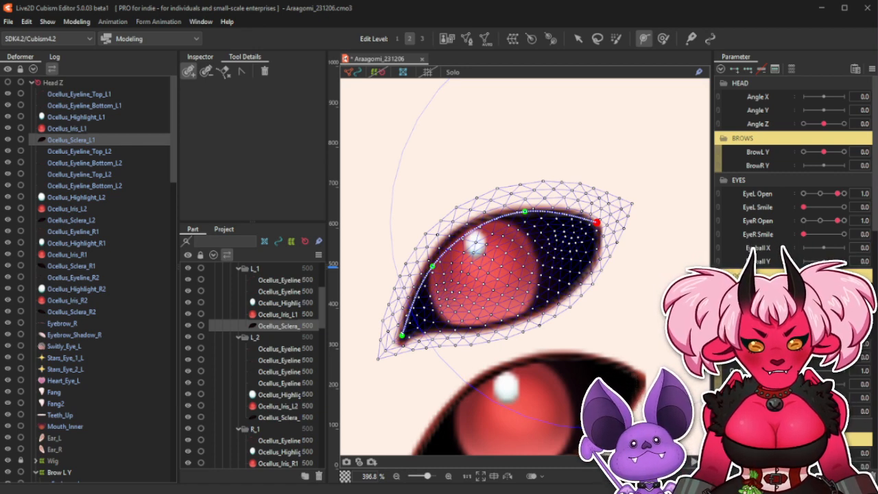
# Switch to YouTube in the browser, watch "Pee Wee Herman Talks About Crack Cocaine - PSA" in theater mode and move the window away.
pyautogui.moveTo(457, 493); pyautogui.dragTo(438, 17)
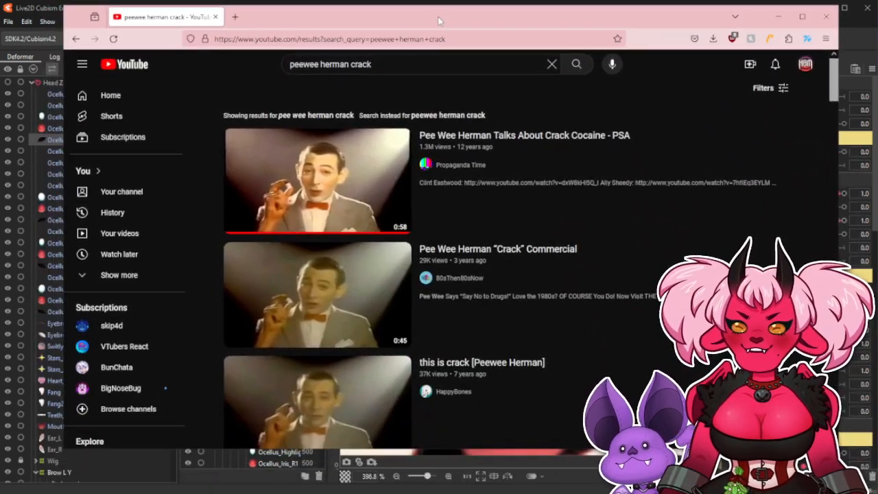
pyautogui.click(323, 184)
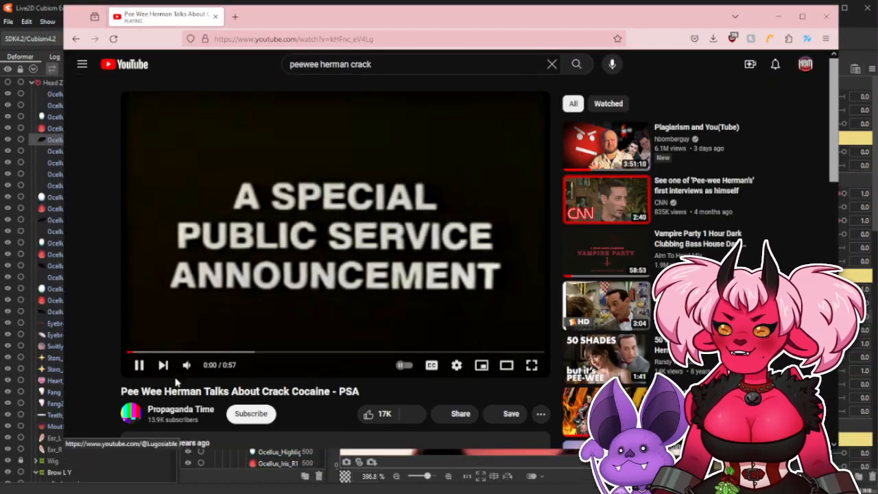
pyautogui.moveTo(209, 369); pyautogui.dragTo(225, 368)
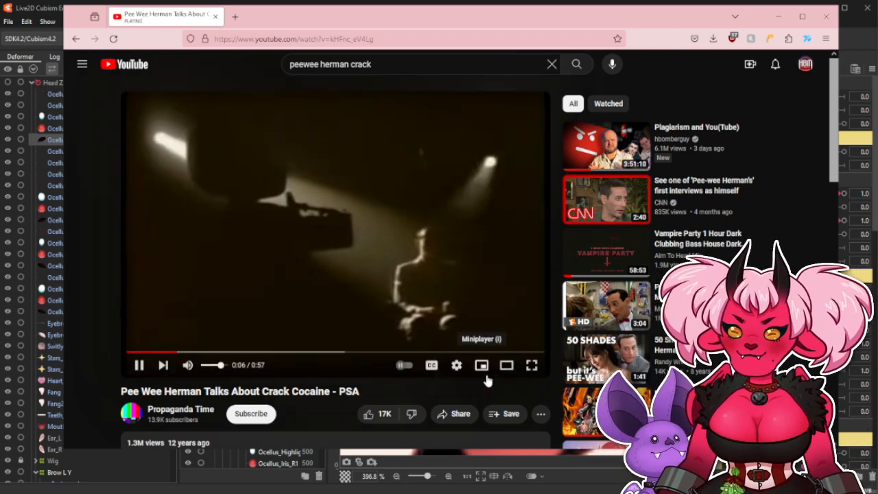
pyautogui.click(505, 366)
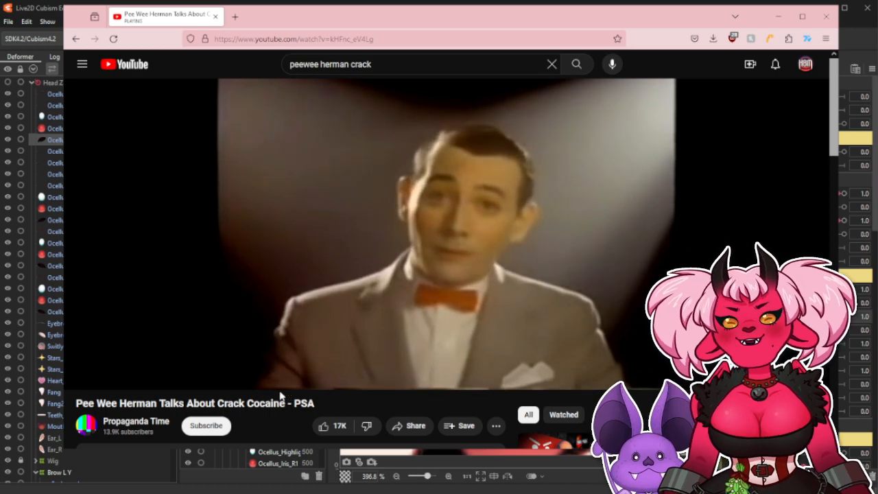
pyautogui.moveTo(309, 369)
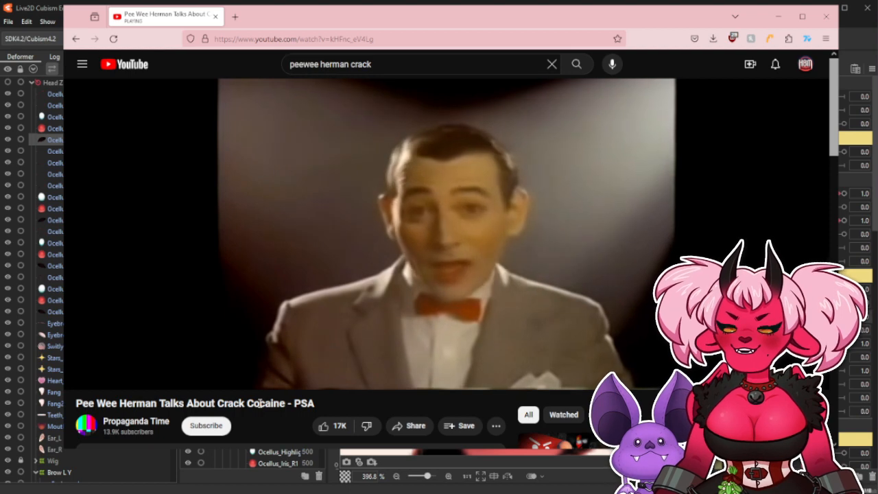
pyautogui.click(298, 231)
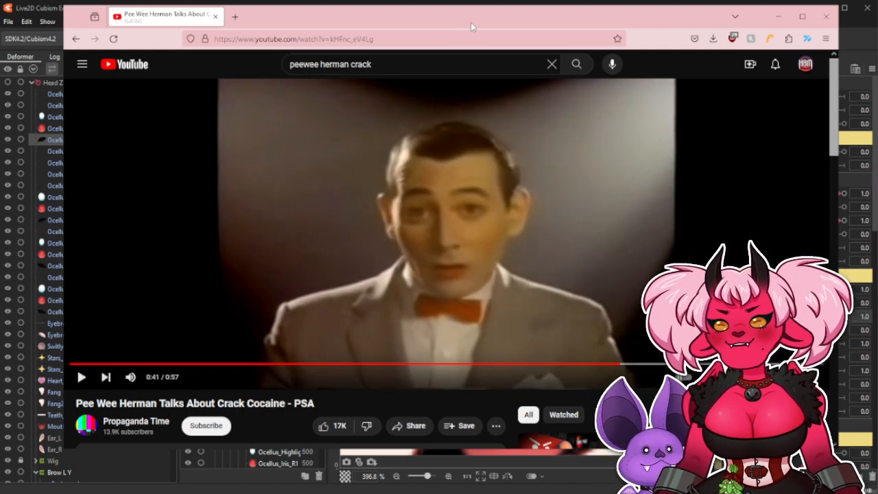
pyautogui.scroll(-2, 293, 391)
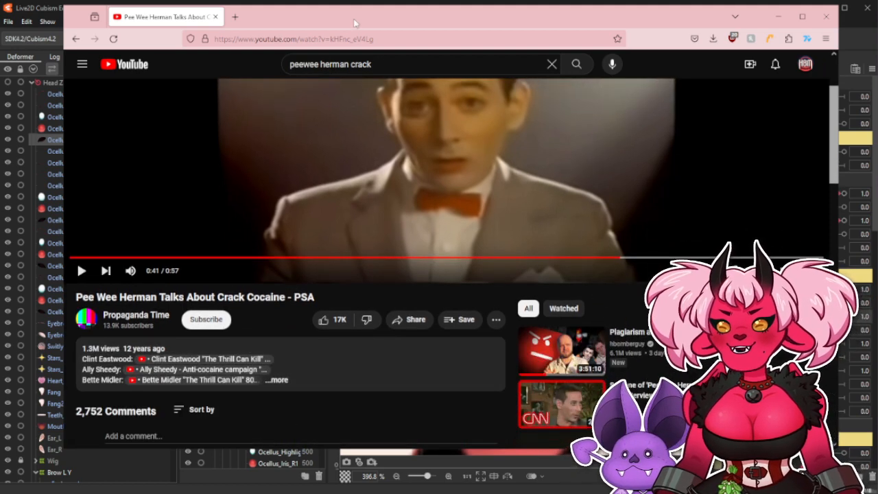
pyautogui.moveTo(407, 22); pyautogui.dragTo(467, 493)
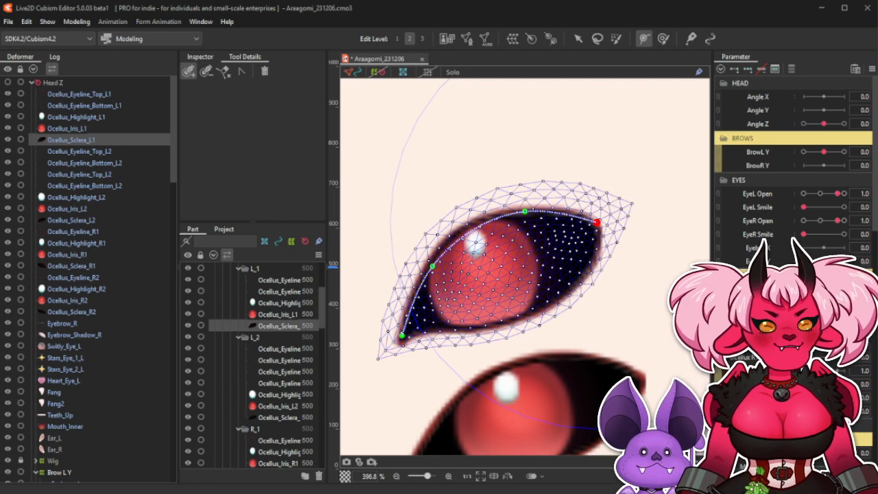
# Bring the YouTube video back, replay its opening part and close the browser window.
pyautogui.hotkey('alt', 'Tab')
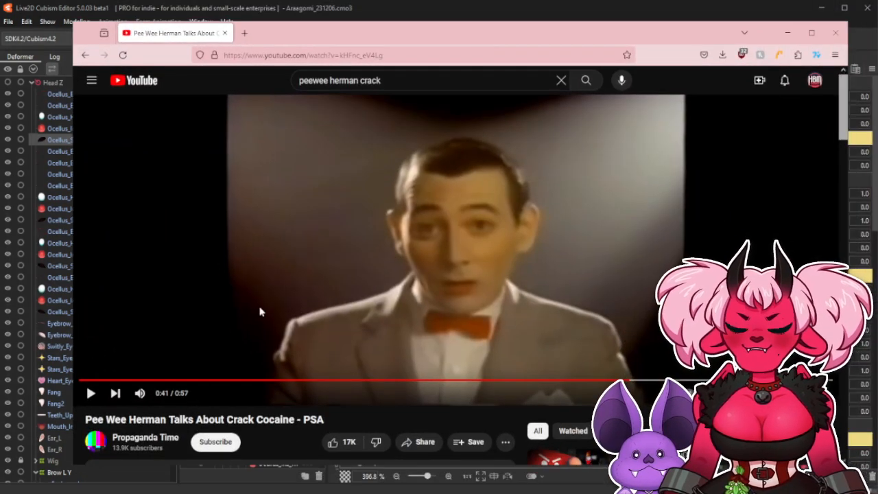
pyautogui.click(198, 381)
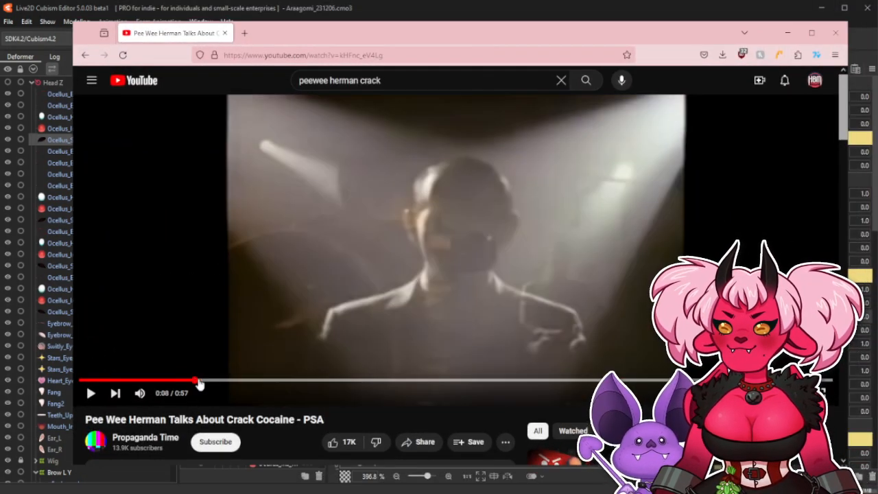
pyautogui.click(92, 393)
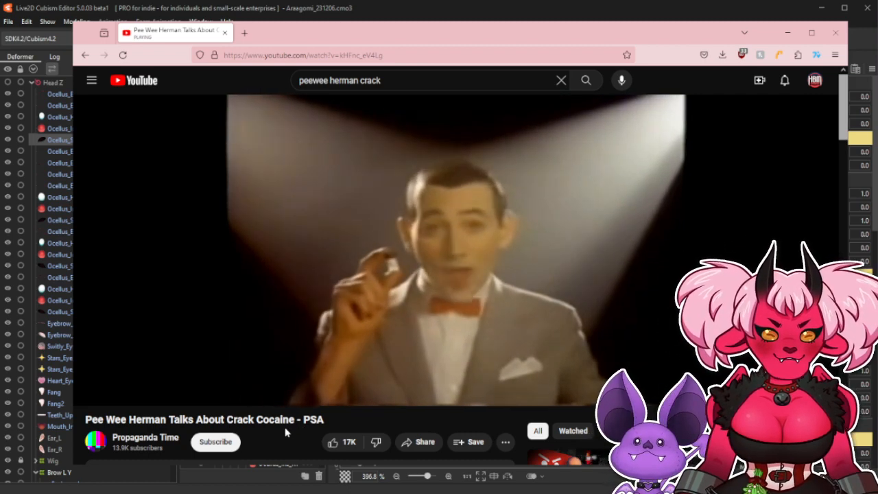
pyautogui.click(269, 179)
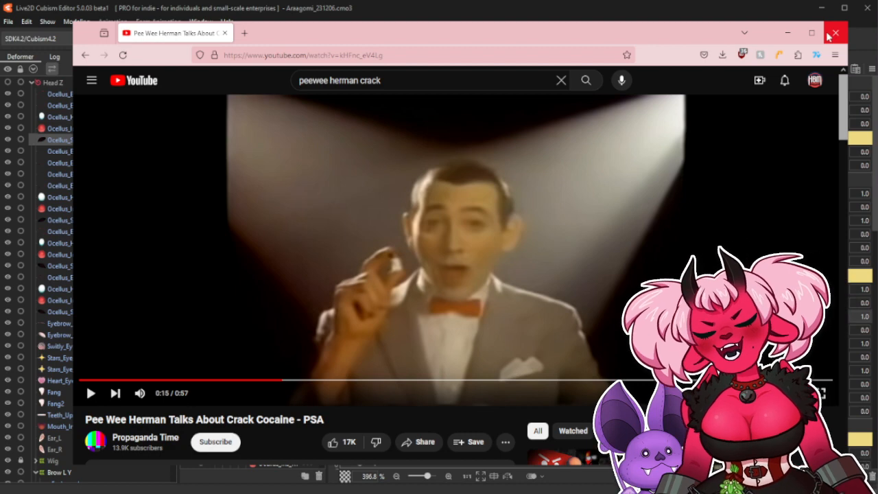
pyautogui.moveTo(236, 379); pyautogui.dragTo(121, 389)
pyautogui.click(181, 301)
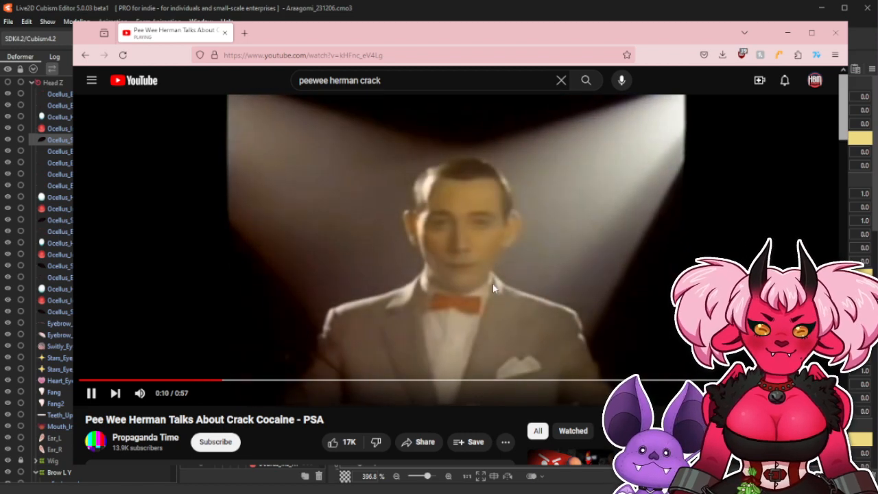
pyautogui.click(493, 284)
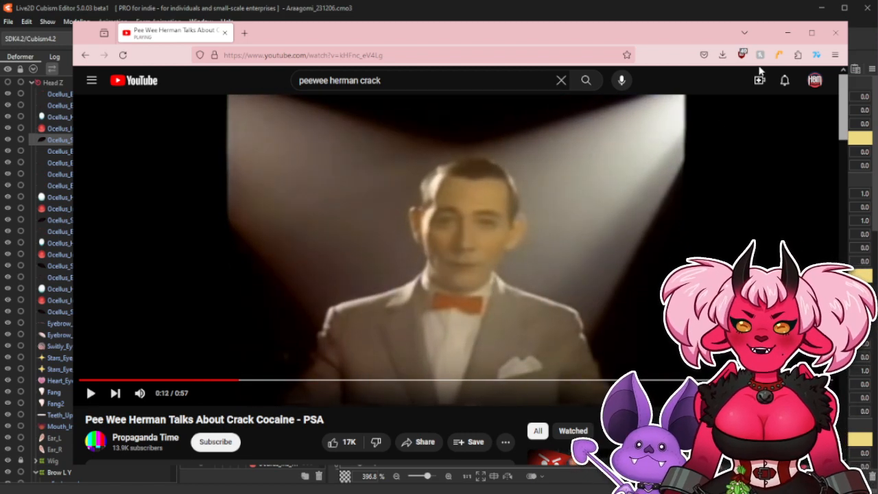
pyautogui.click(836, 35)
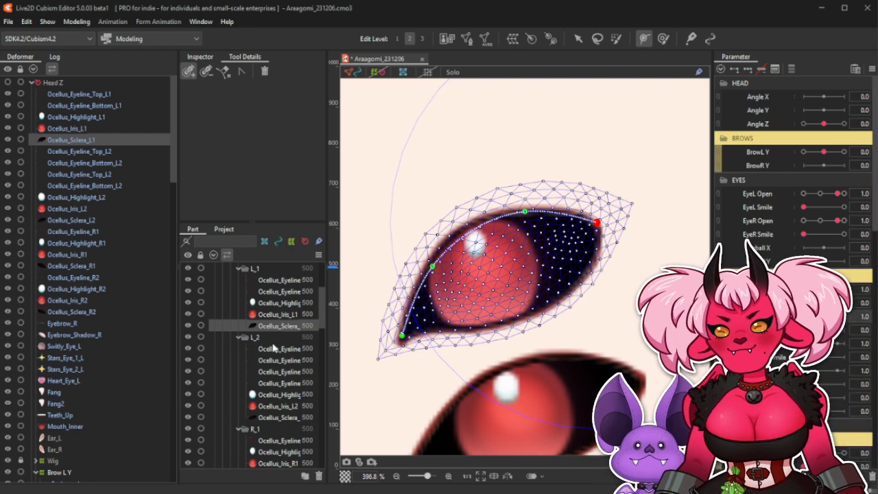
# Check the deform path on Ocellus_Sclera_L2, and respace the upper-edge path of Ocellus_Sclera_L1 as five points from corner to corner.
pyautogui.click(90, 220)
pyautogui.scroll(-2, 527, 182)
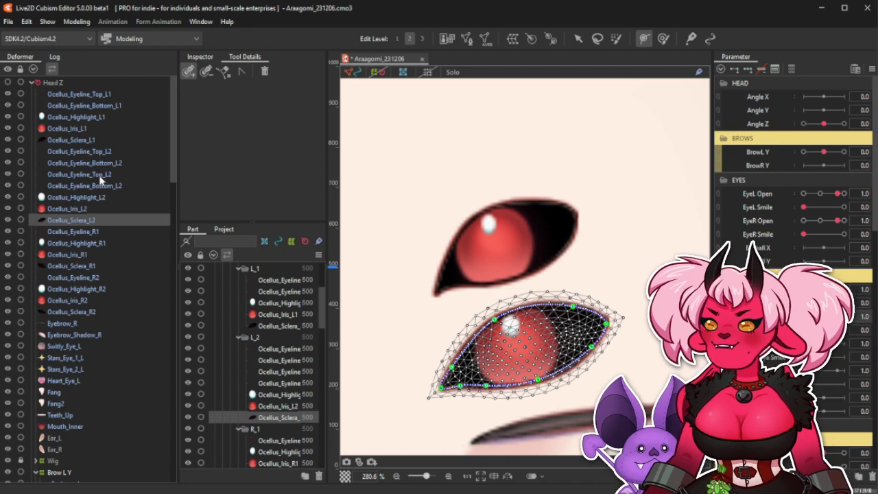
pyautogui.click(111, 139)
pyautogui.scroll(2, 525, 217)
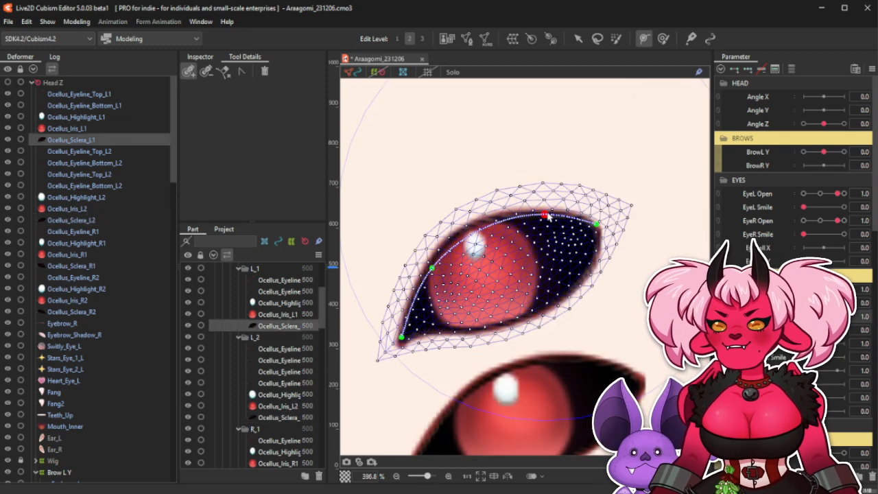
pyautogui.click(420, 284)
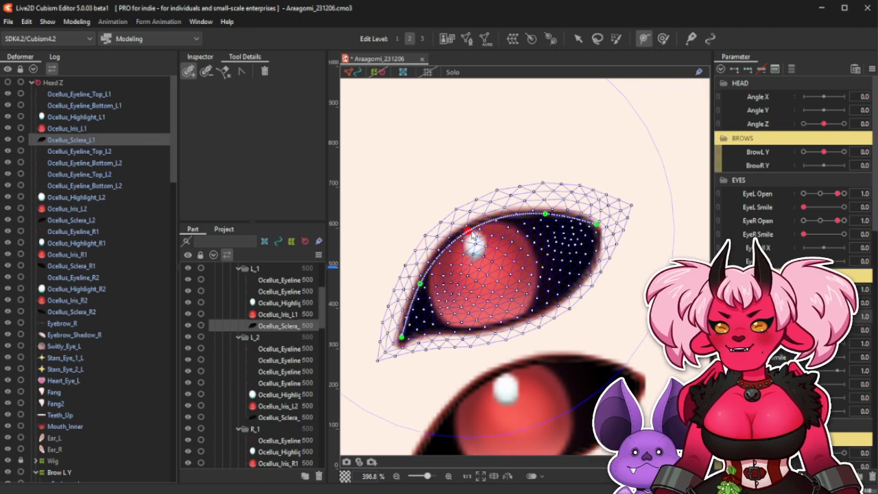
pyautogui.hotkey('ctrl', 'e')
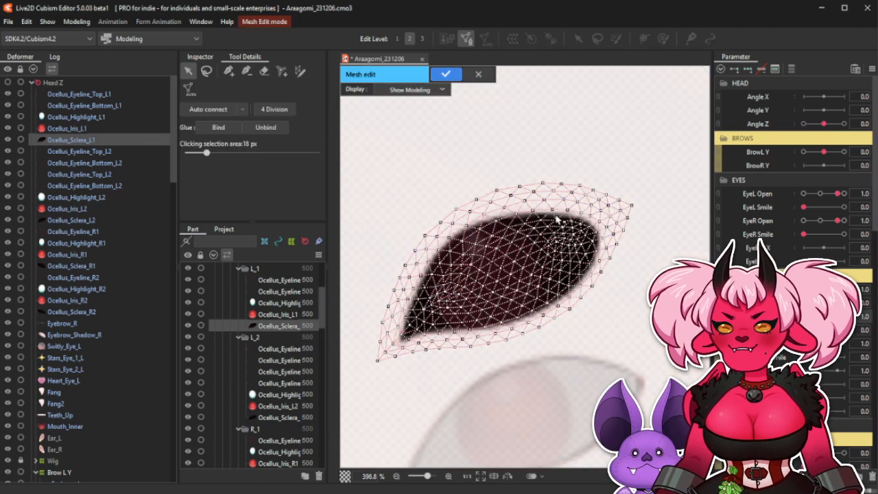
pyautogui.click(478, 74)
# Fine-tune the upper-edge path points on the L1 sclera so the curve follows the lid line down to the inner corner.
pyautogui.click(597, 225)
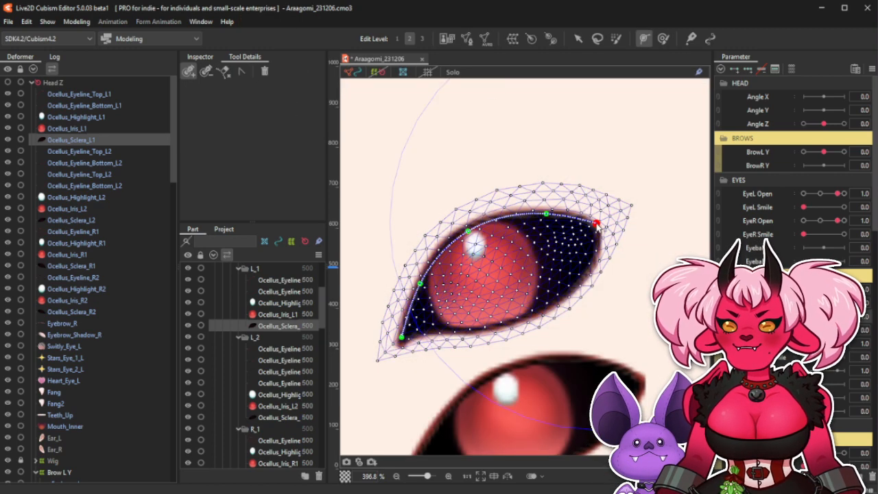
pyautogui.moveTo(549, 214); pyautogui.dragTo(552, 214)
pyautogui.click(467, 231)
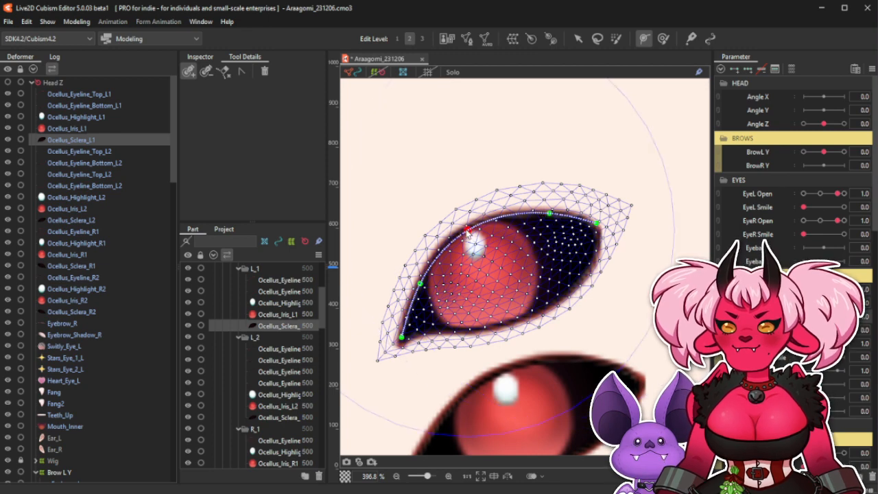
pyautogui.click(420, 286)
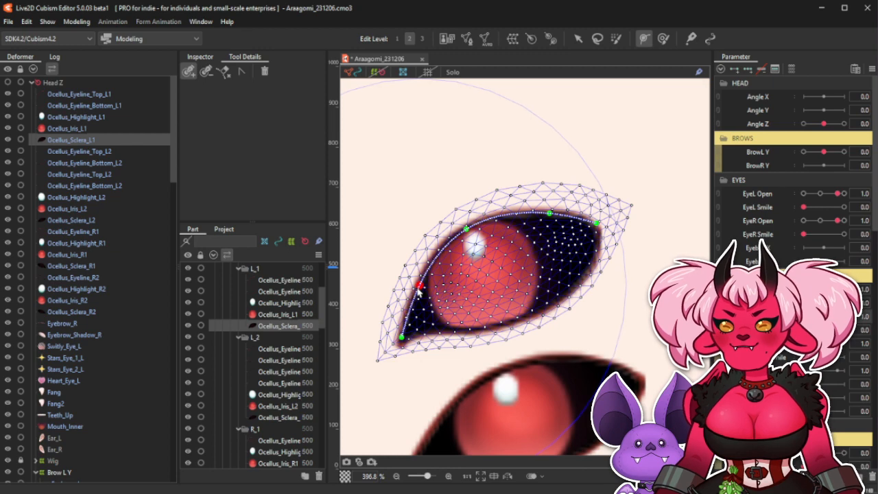
pyautogui.click(402, 341)
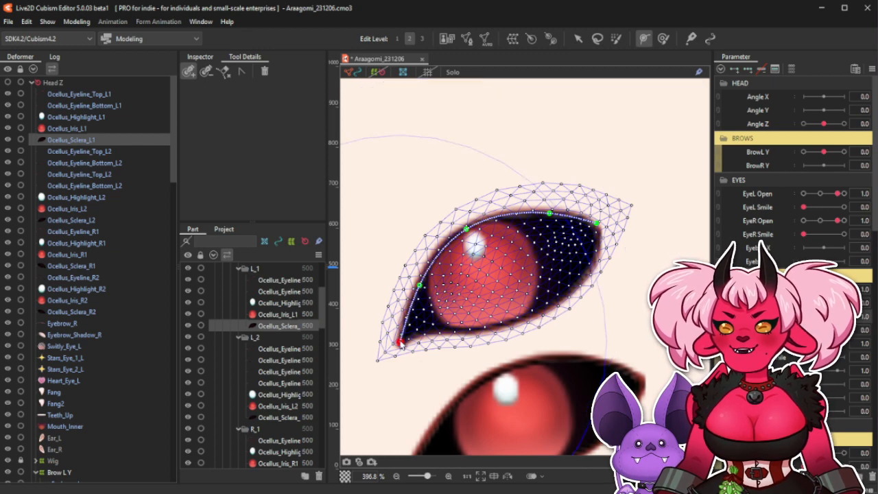
pyautogui.click(418, 288)
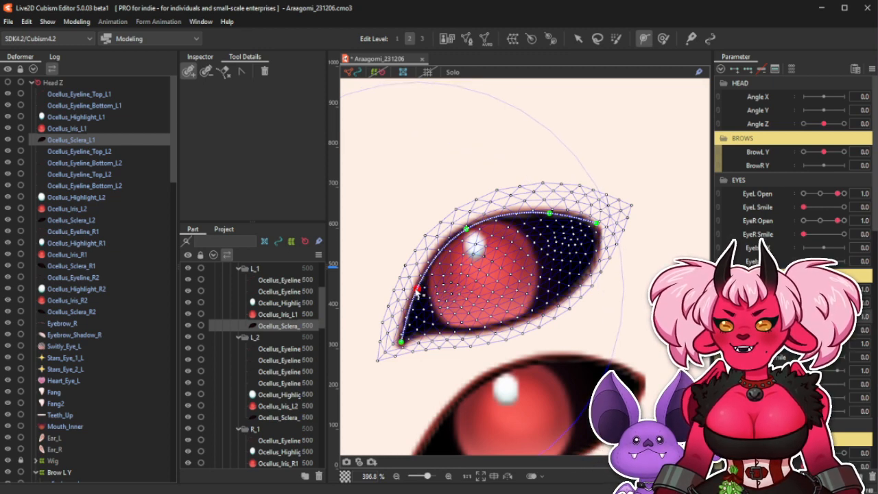
# Nudge the path points at the outer corner and next to it to fit the outer part of the upper edge.
pyautogui.scroll(2, 556, 218)
pyautogui.click(549, 215)
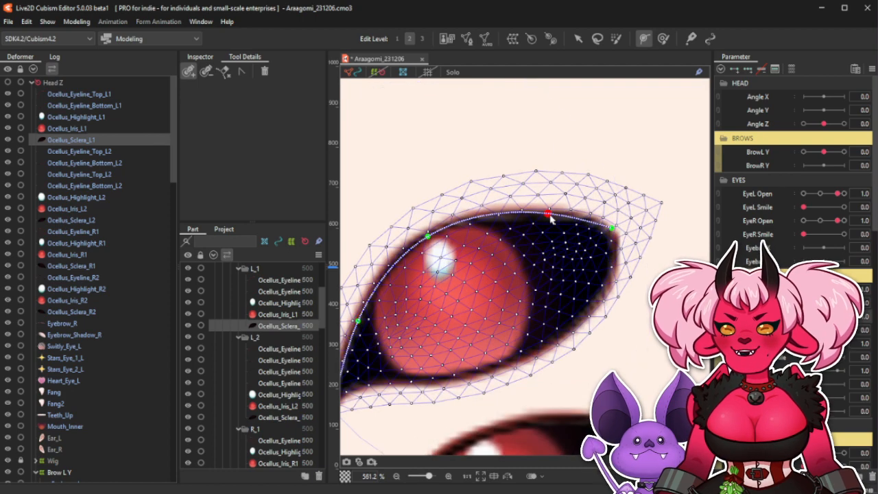
pyautogui.moveTo(551, 219); pyautogui.dragTo(547, 217)
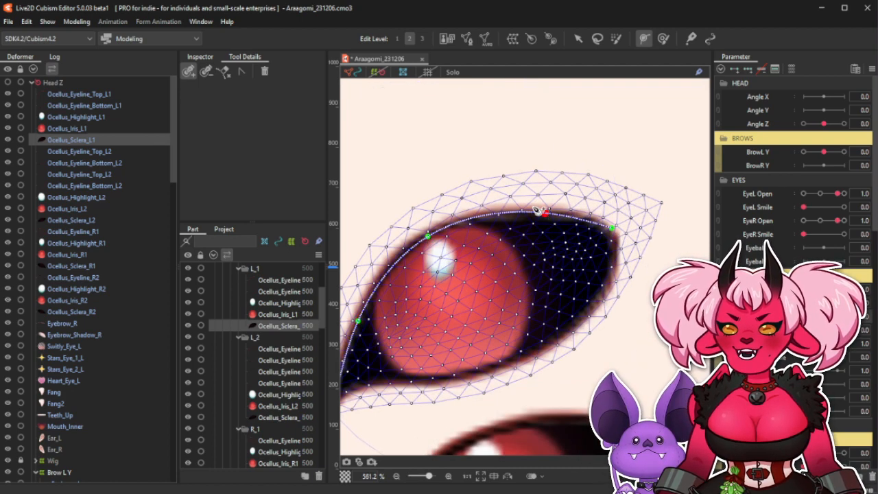
pyautogui.moveTo(544, 214); pyautogui.dragTo(549, 215)
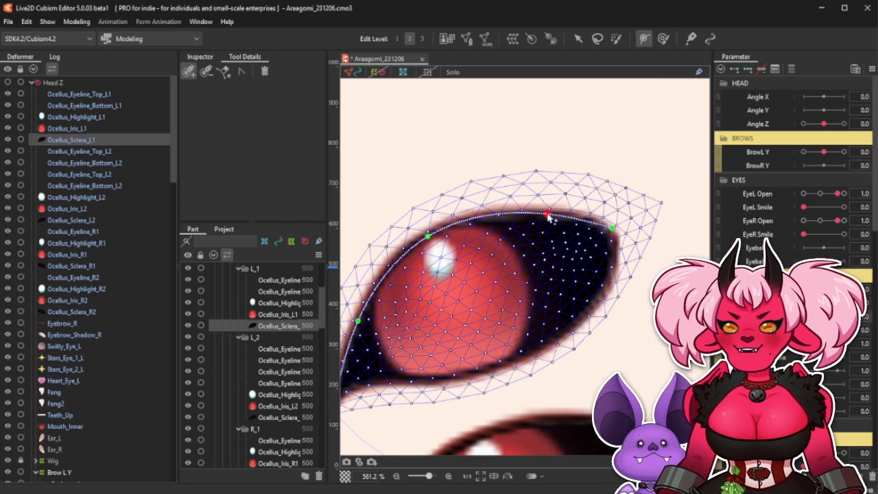
pyautogui.moveTo(614, 228); pyautogui.dragTo(616, 233)
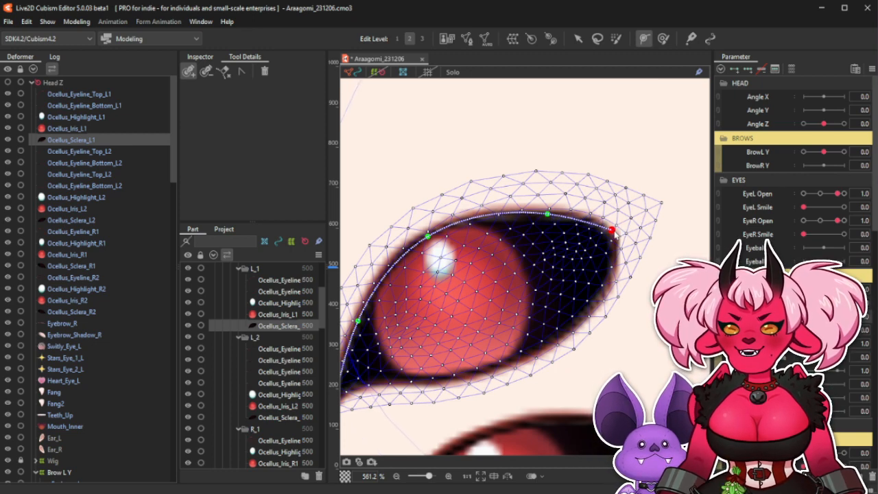
pyautogui.click(549, 214)
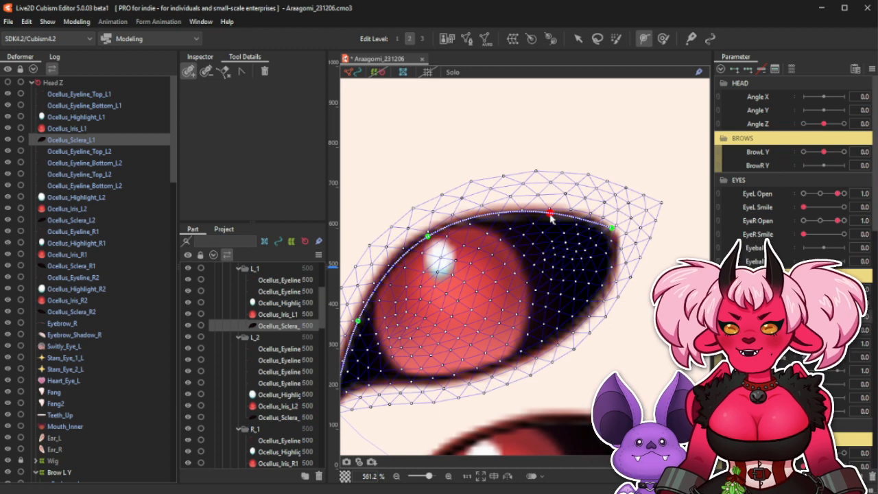
pyautogui.scroll(-2, 552, 219)
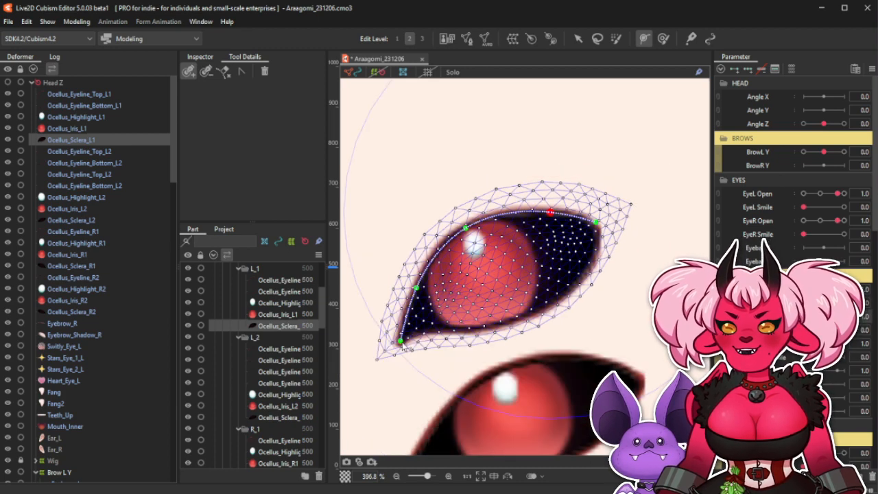
# Close the L1 sclera's path from corner to corner, and add two points to fit the outer half of the lower edge.
pyautogui.click(596, 222)
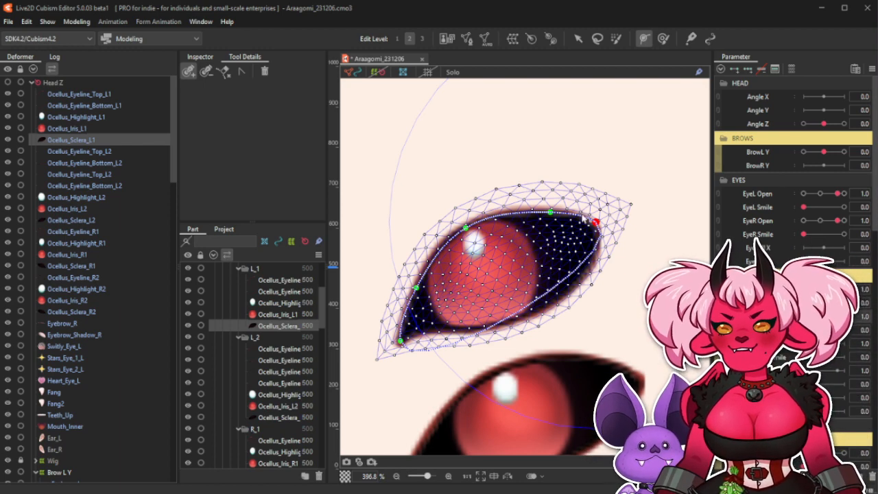
pyautogui.click(551, 213)
pyautogui.scroll(2, 551, 212)
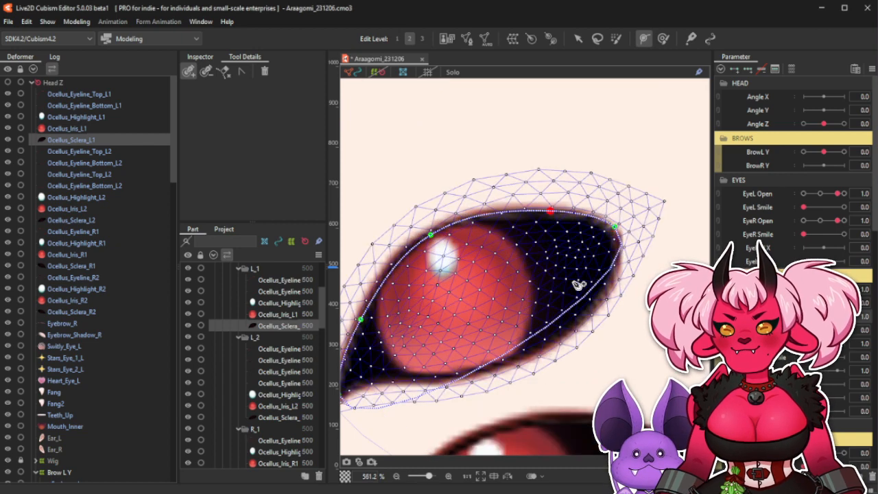
pyautogui.scroll(-2, 583, 292)
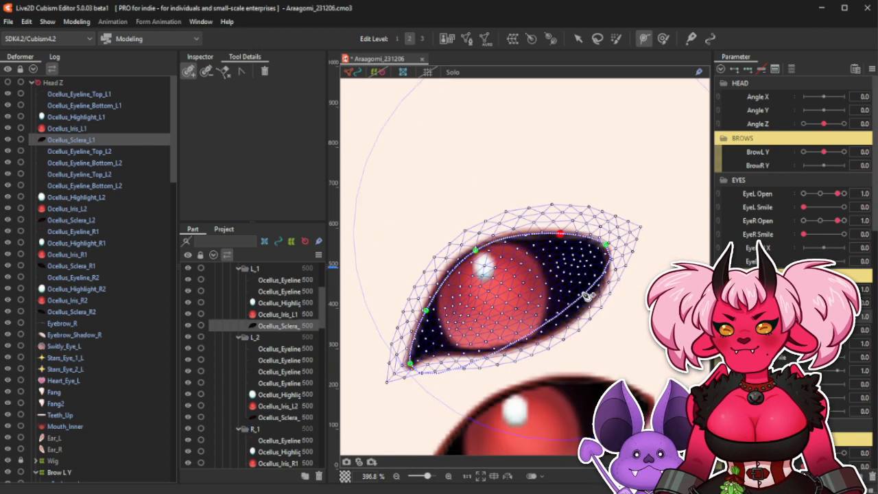
pyautogui.click(527, 341)
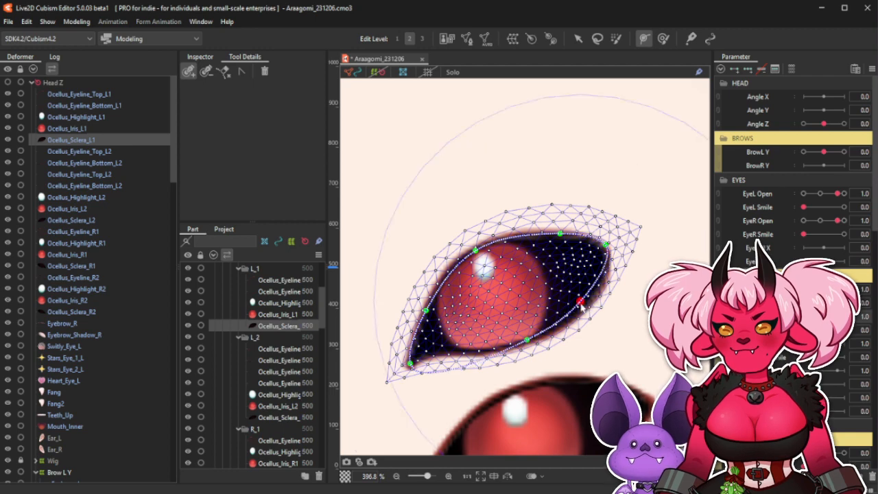
pyautogui.click(582, 311)
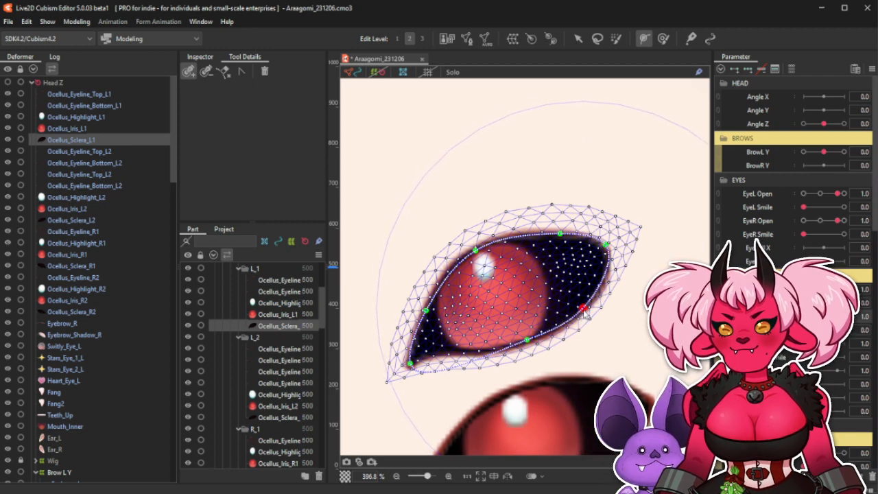
pyautogui.click(606, 245)
pyautogui.scroll(2, 607, 248)
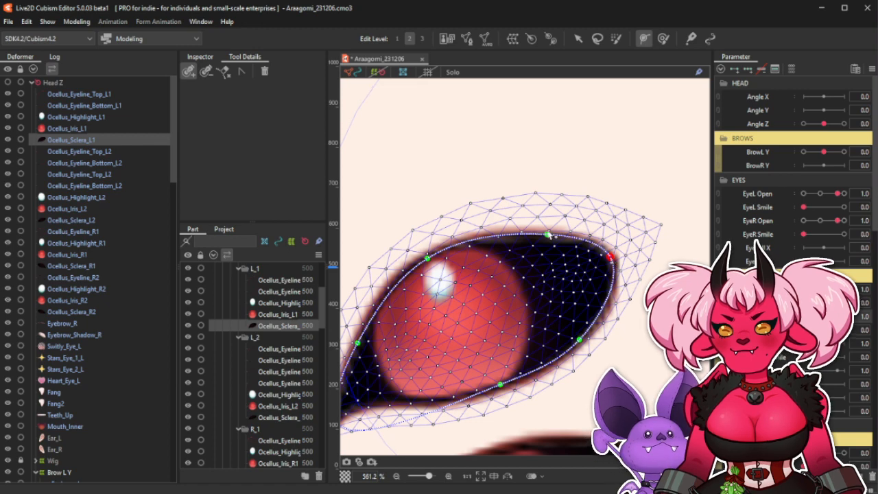
pyautogui.click(547, 236)
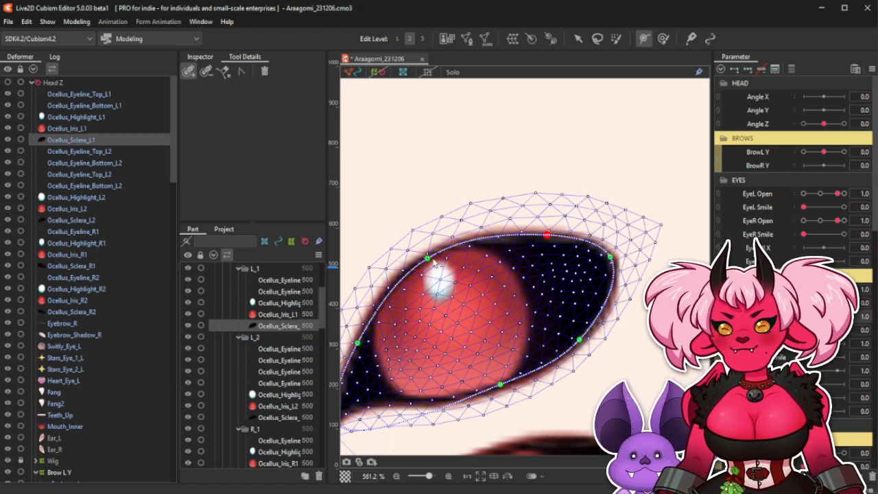
# Add two path points on the lower edge near the inner corner, and adjust the lower points to follow the sclera's outline.
pyautogui.scroll(-2, 480, 237)
pyautogui.scroll(1, 445, 259)
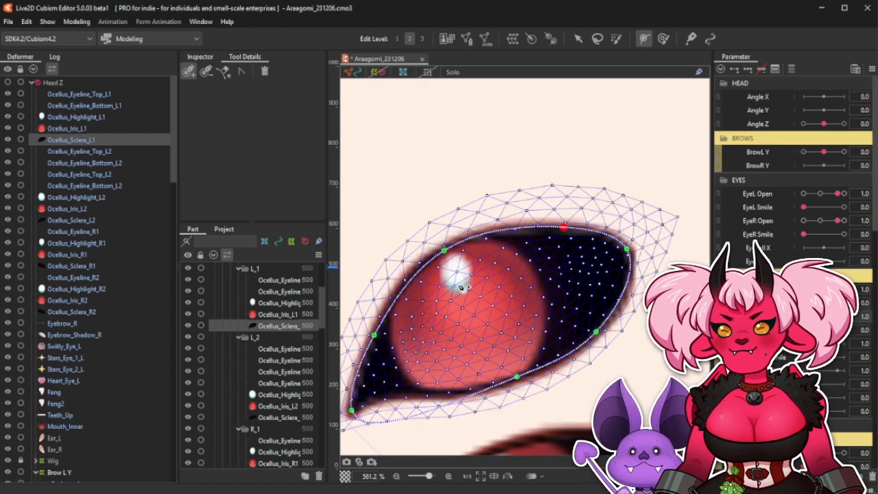
pyautogui.scroll(-1, 447, 262)
pyautogui.click(411, 363)
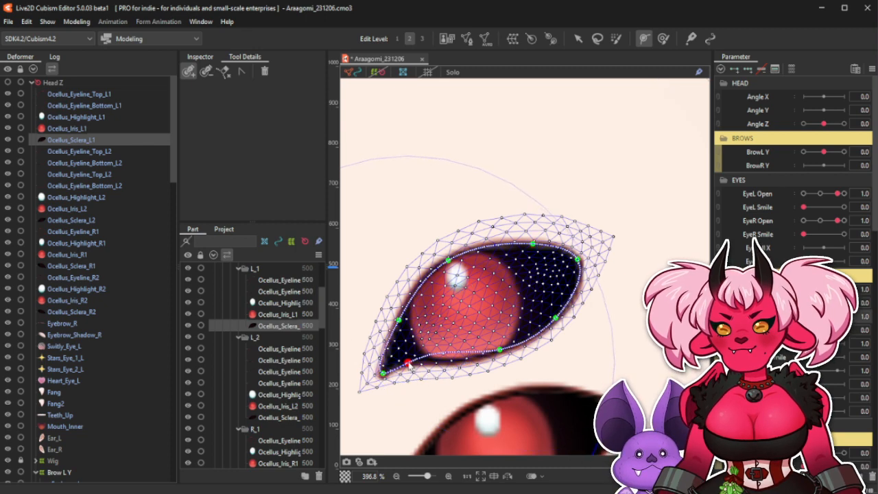
pyautogui.click(444, 361)
pyautogui.moveTo(443, 366); pyautogui.dragTo(392, 366)
pyautogui.scroll(1, 412, 368)
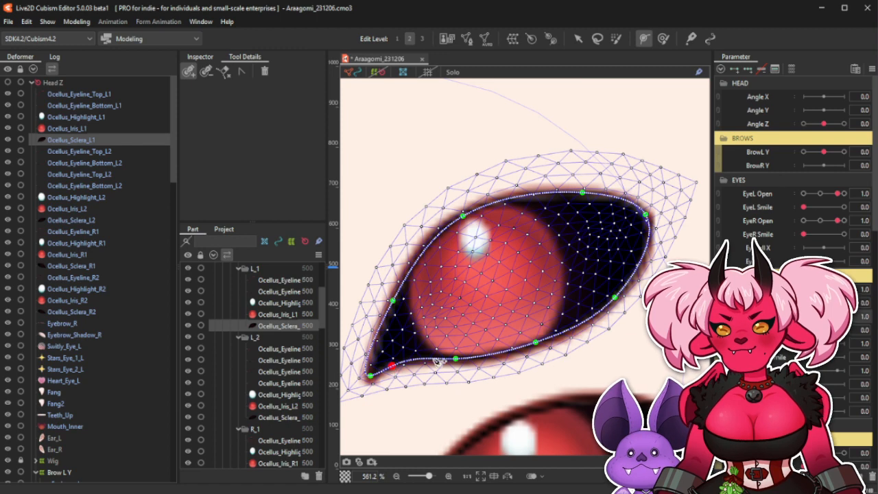
pyautogui.moveTo(455, 358); pyautogui.dragTo(451, 360)
pyautogui.moveTo(535, 343); pyautogui.dragTo(536, 344)
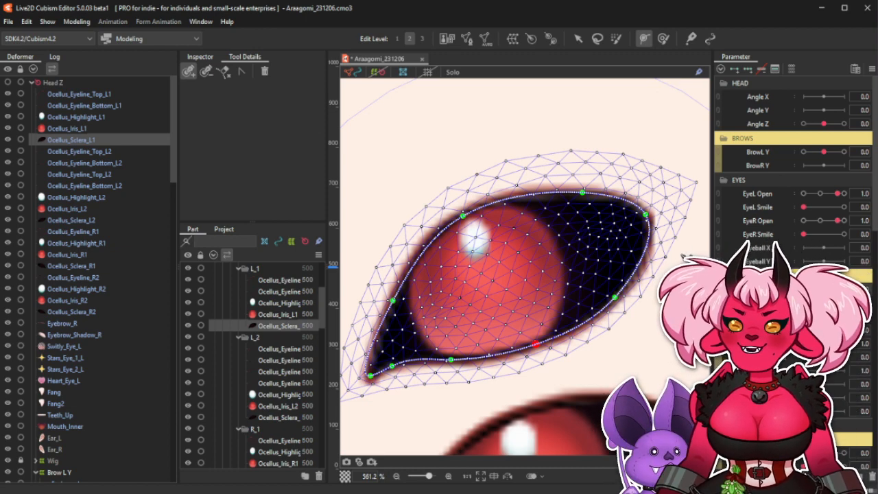
# Try adjusting the lower-edge path point near the inner corner with the Arrow tool, and undo the change.
pyautogui.scroll(-2, 559, 273)
pyautogui.scroll(-1, 561, 274)
pyautogui.scroll(1, 657, 259)
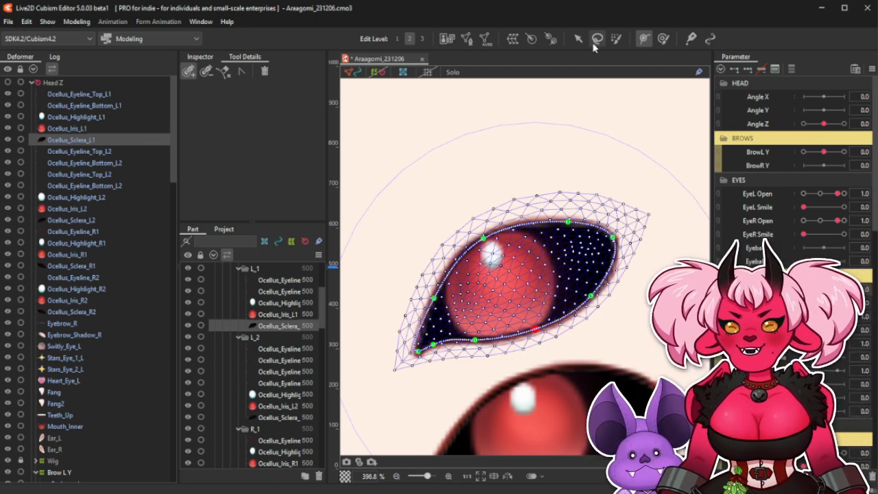
pyautogui.click(578, 38)
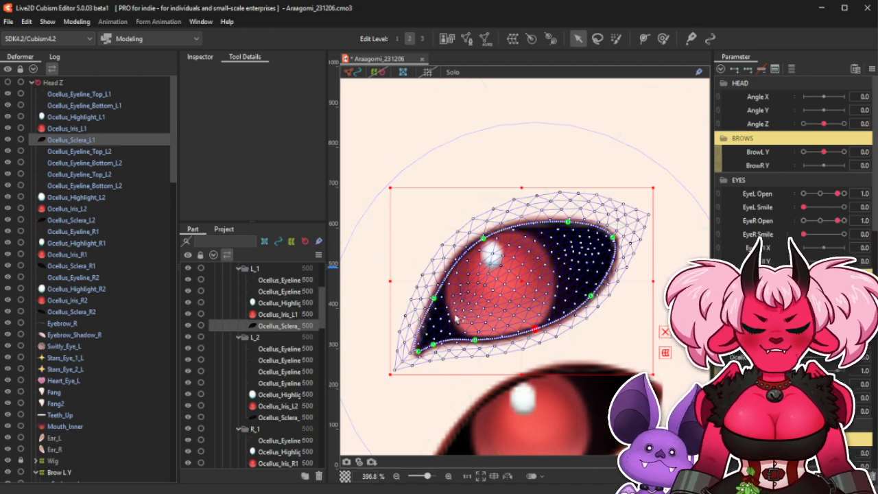
pyautogui.click(476, 335)
pyautogui.hotkey('ctrl', 'z')
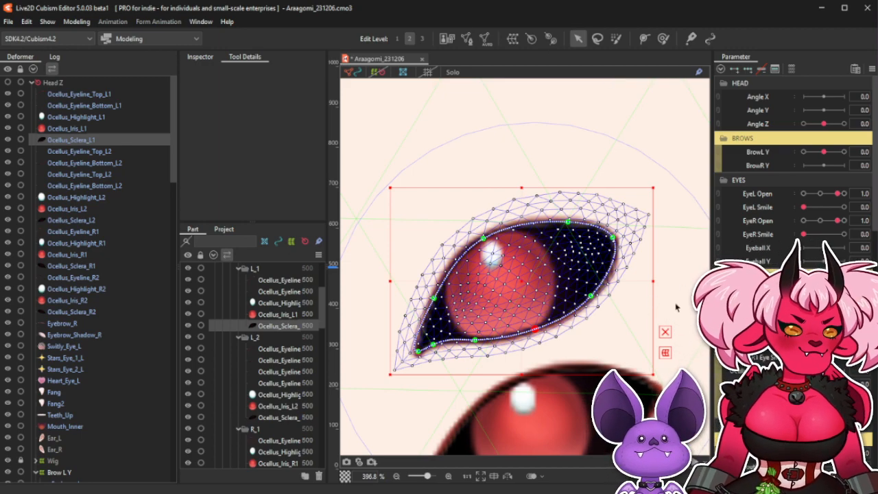
# Use the Deform Brush at 50% weight and a brush size of 58.1 px to push the L1 sclera's lower edge slightly upward.
pyautogui.click(663, 39)
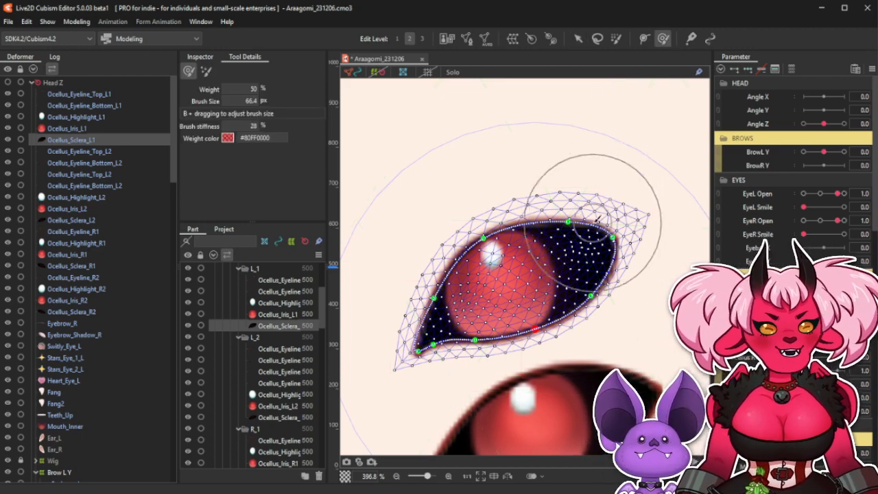
pyautogui.scroll(-5, 604, 313)
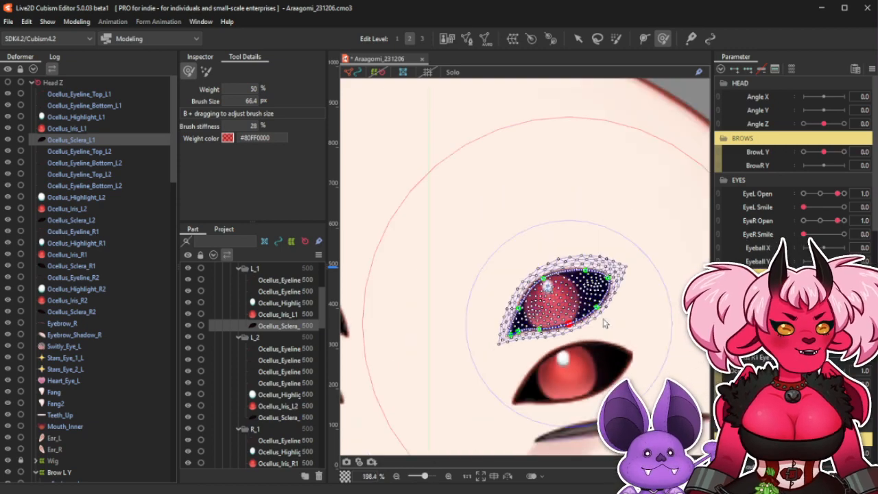
pyautogui.scroll(4, 574, 295)
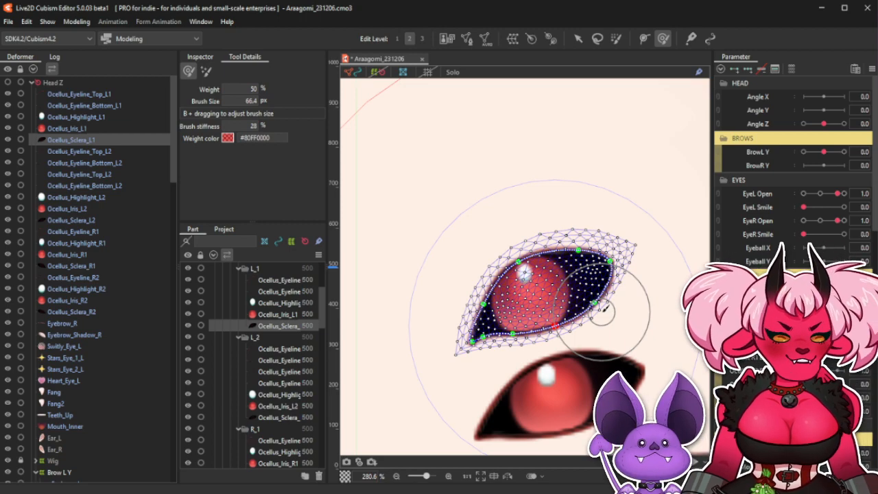
pyautogui.scroll(2, 579, 328)
pyautogui.scroll(-3, 568, 285)
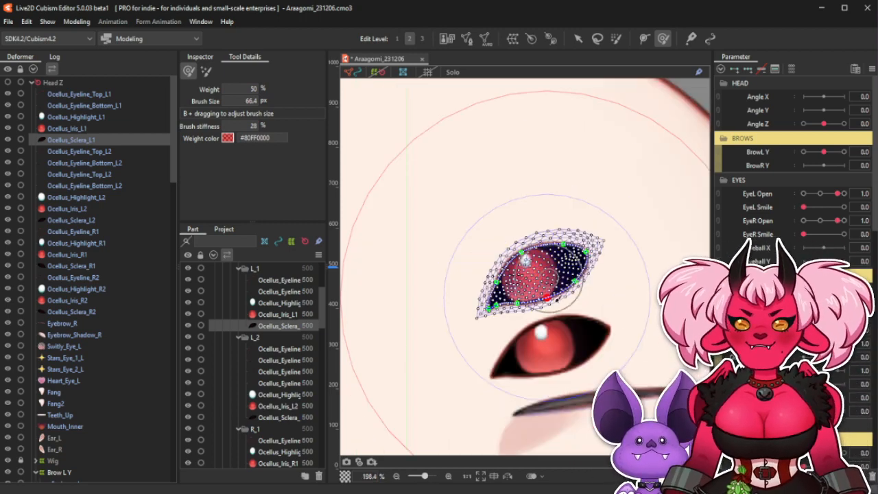
pyautogui.scroll(3, 568, 288)
pyautogui.moveTo(581, 282)
pyautogui.mouseDown()
pyautogui.moveTo(589, 302)
pyautogui.moveTo(562, 328)
pyautogui.moveTo(570, 339)
pyautogui.moveTo(567, 315)
pyautogui.moveTo(564, 333)
pyautogui.moveTo(561, 305)
pyautogui.mouseUp()
pyautogui.moveTo(584, 350)
pyautogui.mouseDown()
pyautogui.moveTo(587, 312)
pyautogui.moveTo(561, 354)
pyautogui.moveTo(543, 360)
pyautogui.moveTo(511, 304)
pyautogui.mouseUp()
pyautogui.moveTo(502, 334); pyautogui.dragTo(502, 323)
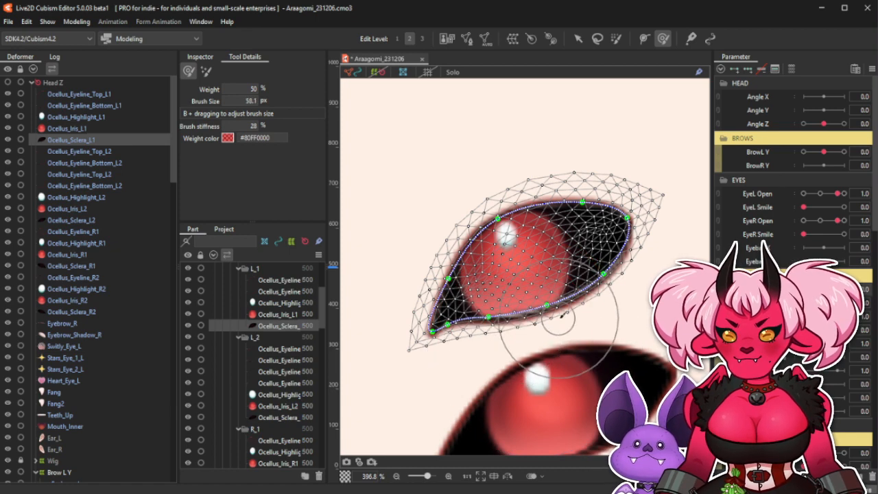
pyautogui.moveTo(561, 322); pyautogui.dragTo(560, 313)
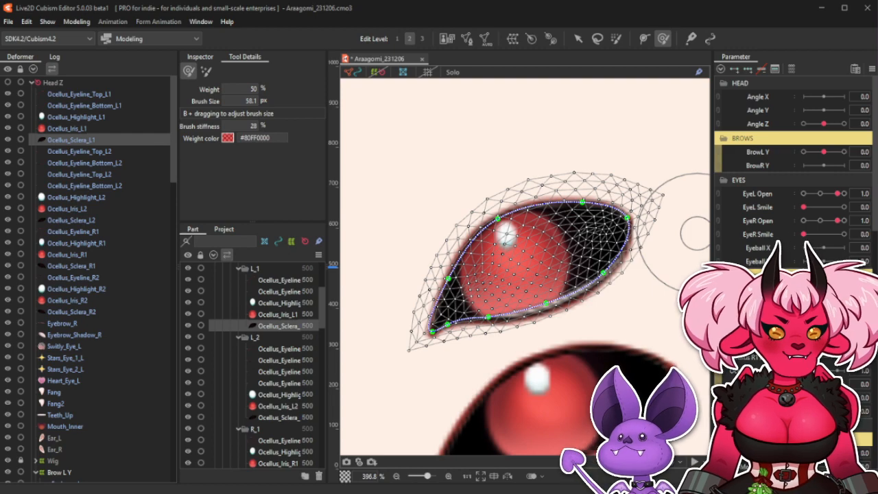
# Switch to the browser to watch the Twitch clip, and return to the Live2D model.
pyautogui.moveTo(769, 490); pyautogui.dragTo(598, 29)
pyautogui.click(394, 240)
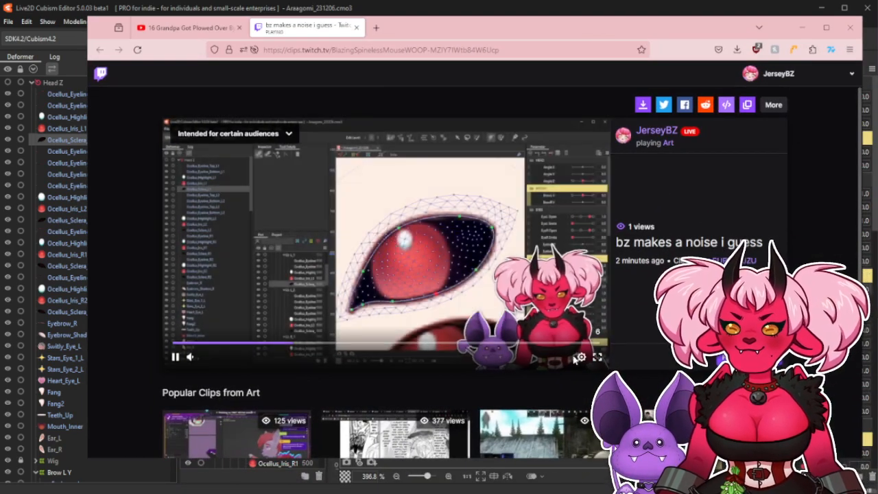
pyautogui.moveTo(229, 362)
pyautogui.moveTo(230, 362)
pyautogui.mouseDown()
pyautogui.moveTo(249, 363)
pyautogui.moveTo(241, 369)
pyautogui.mouseUp()
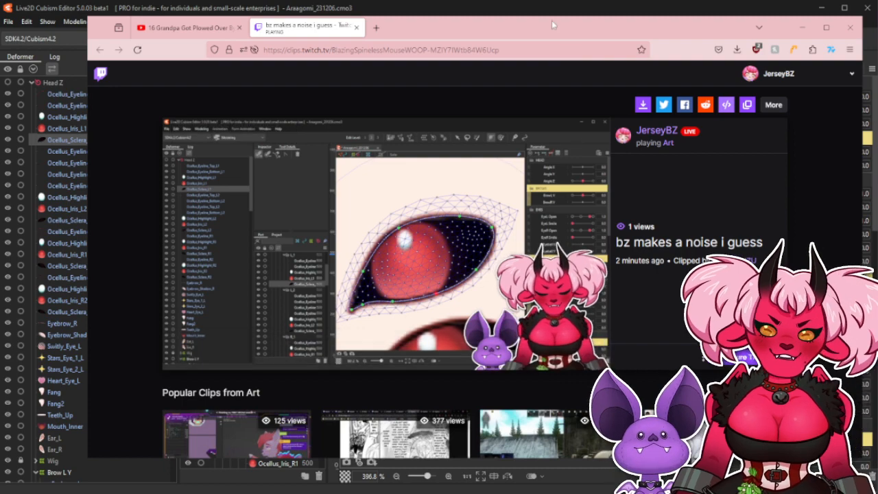
pyautogui.click(496, 8)
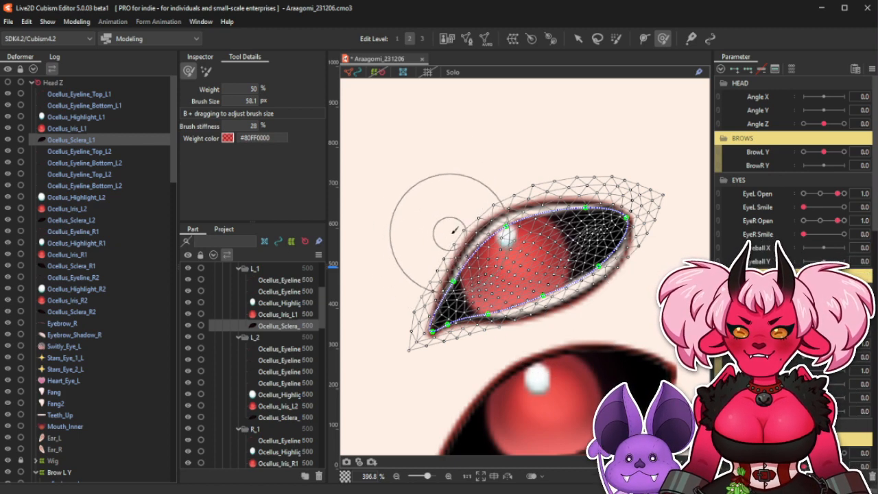
# Push the L1 sclera's upper and lower edges further inward with the Deform Brush at 50% weight and a 58.1 px brush size.
pyautogui.moveTo(514, 194)
pyautogui.mouseDown()
pyautogui.moveTo(525, 170)
pyautogui.moveTo(509, 181)
pyautogui.moveTo(547, 178)
pyautogui.mouseUp()
pyautogui.moveTo(561, 165); pyautogui.dragTo(562, 170)
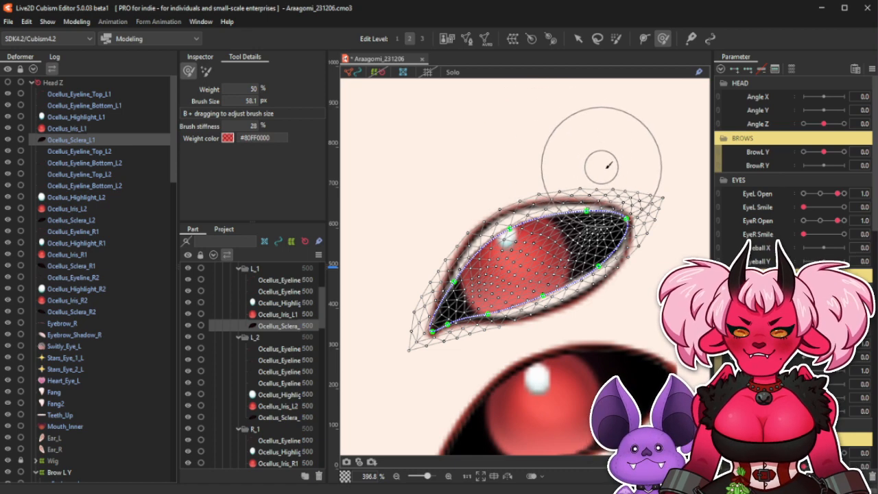
pyautogui.press('v')
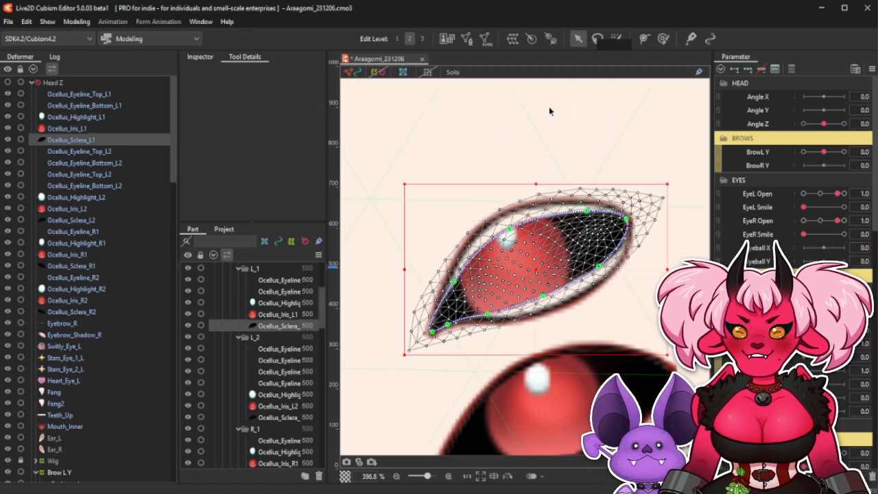
pyautogui.scroll(3, 545, 171)
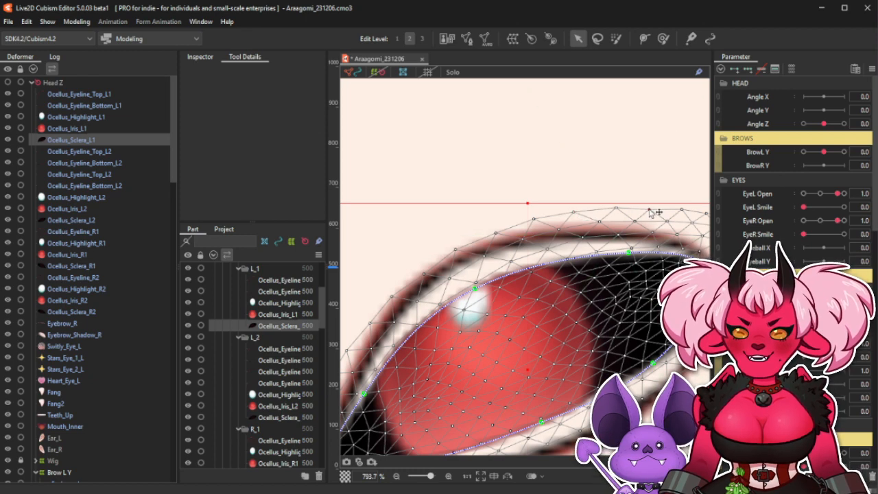
pyautogui.scroll(-3, 651, 211)
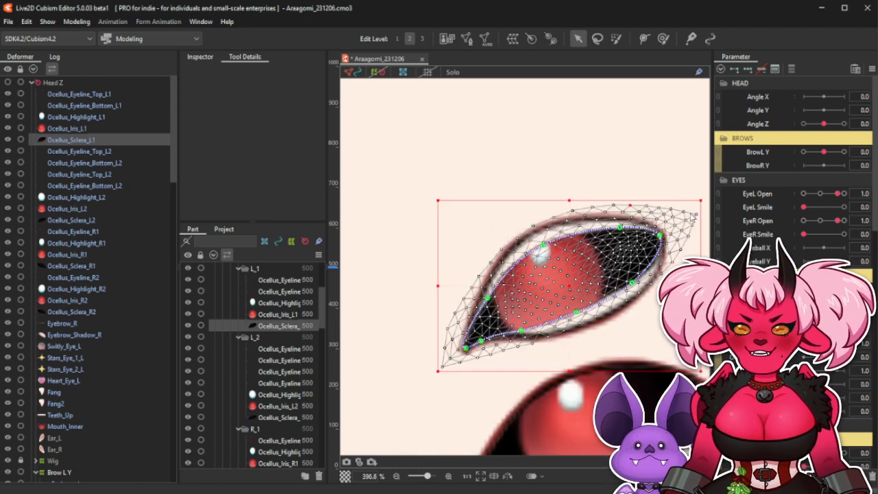
pyautogui.click(664, 39)
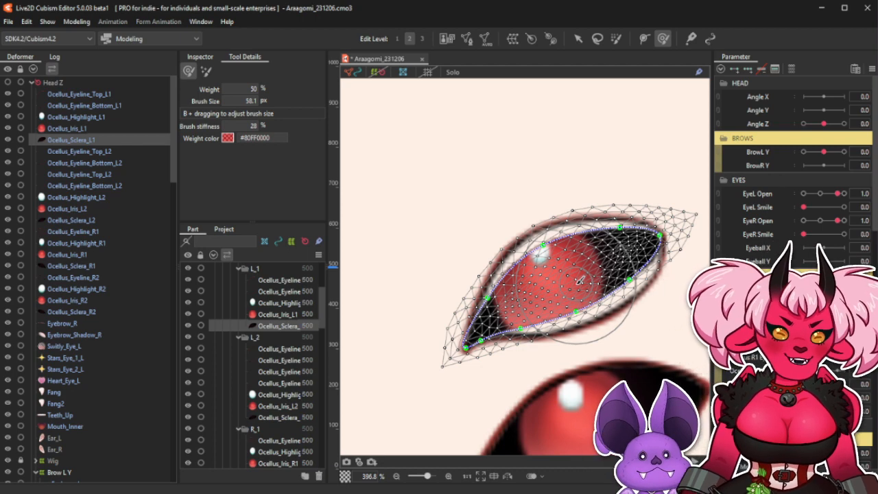
pyautogui.scroll(-3, 471, 276)
pyautogui.scroll(3, 614, 279)
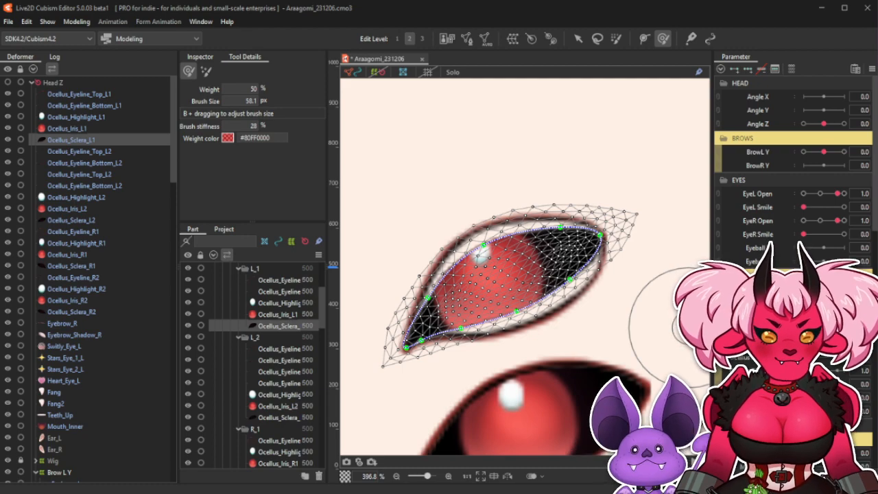
# Bring up the YouTube video in the browser, and return to the Live2D model.
pyautogui.moveTo(511, 489); pyautogui.dragTo(650, 32)
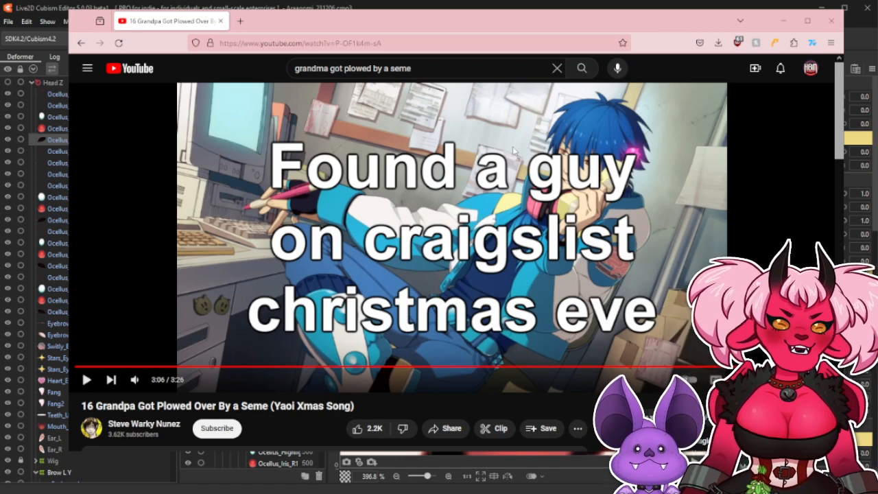
pyautogui.moveTo(485, 24); pyautogui.dragTo(583, 491)
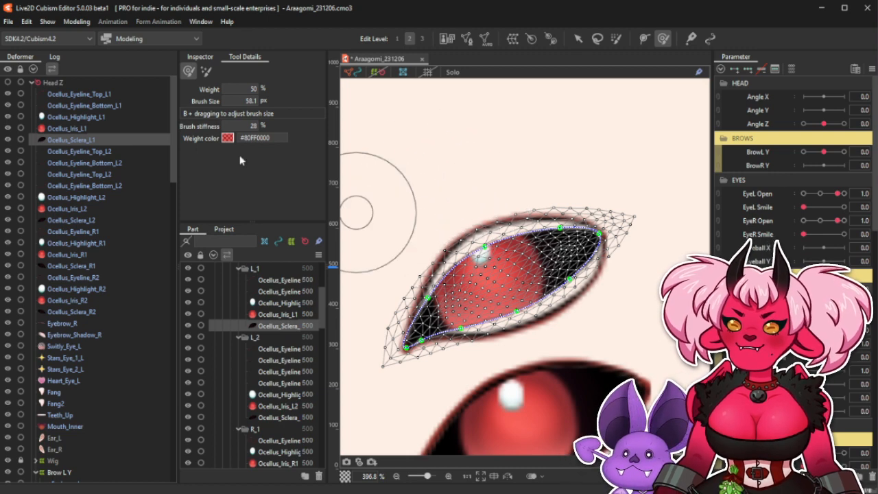
# Nudge the L1 sclera's upper-edge path point near the highlight, and lower the outer corner's mesh with a 104.5 px Deform Brush.
pyautogui.click(579, 39)
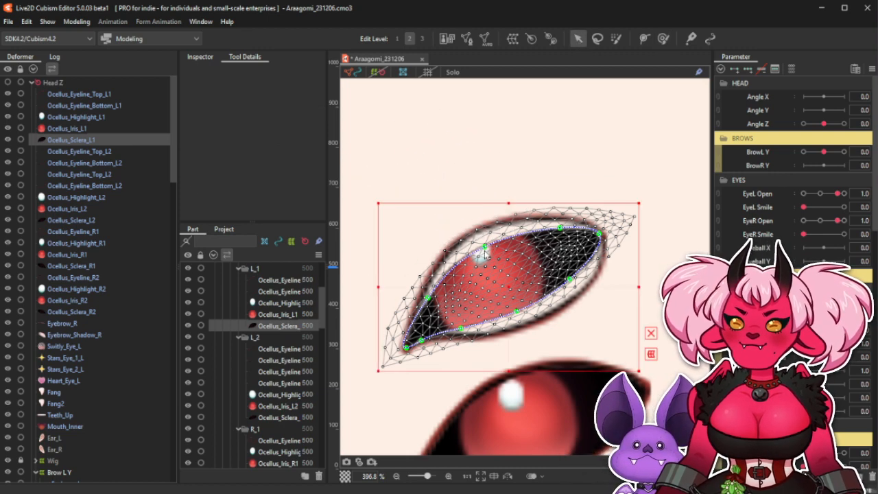
pyautogui.click(664, 38)
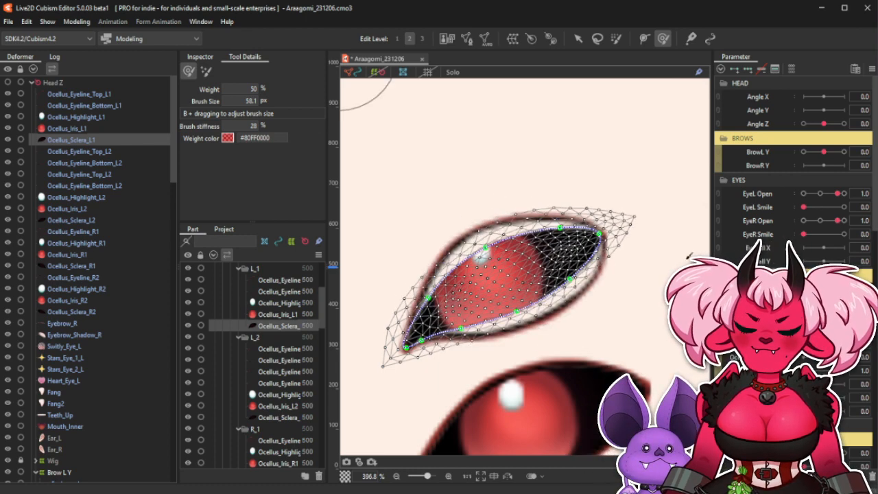
pyautogui.moveTo(623, 319); pyautogui.dragTo(617, 245)
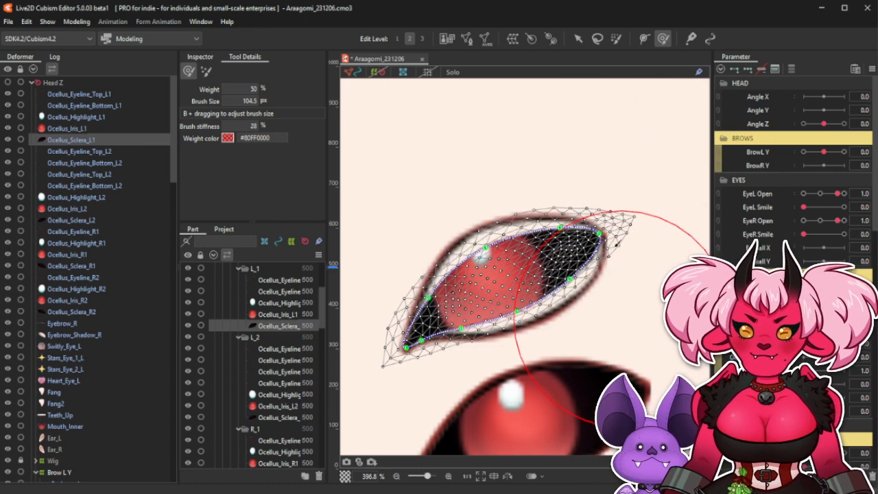
pyautogui.scroll(-3, 599, 173)
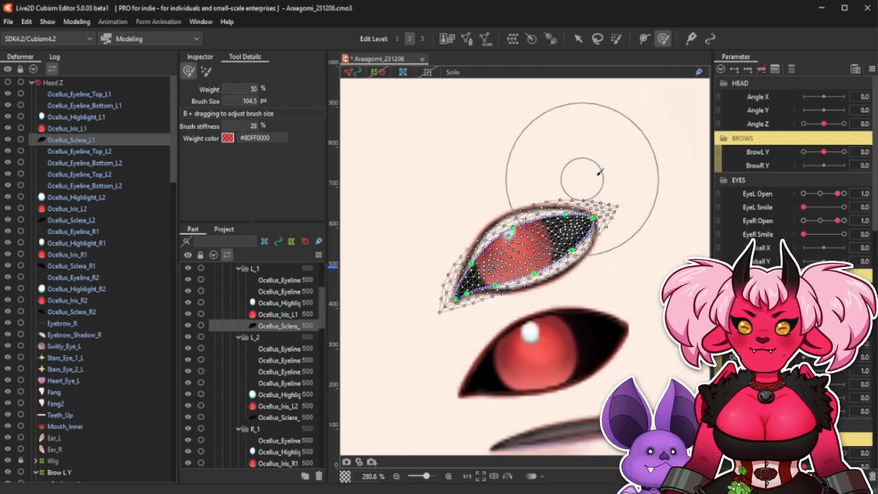
pyautogui.scroll(3, 599, 173)
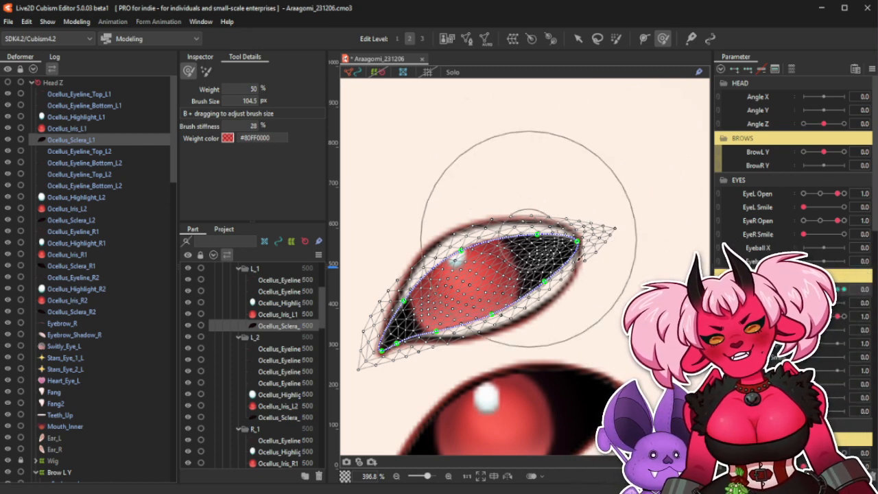
# Refine the L1 sclera's mesh tip beyond the outer corner with the Deform Brush at a size of 29.0 px.
pyautogui.scroll(3, 620, 221)
pyautogui.moveTo(584, 295)
pyautogui.mouseDown()
pyautogui.moveTo(604, 247)
pyautogui.moveTo(606, 189)
pyautogui.mouseUp()
pyautogui.moveTo(637, 235)
pyautogui.mouseDown()
pyautogui.moveTo(639, 199)
pyautogui.moveTo(633, 249)
pyautogui.mouseUp()
pyautogui.moveTo(624, 211); pyautogui.dragTo(619, 214)
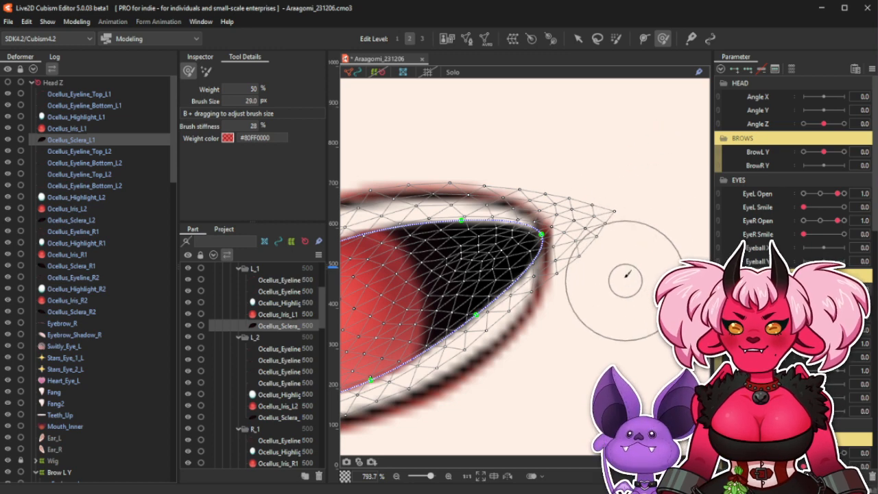
pyautogui.scroll(-3, 642, 245)
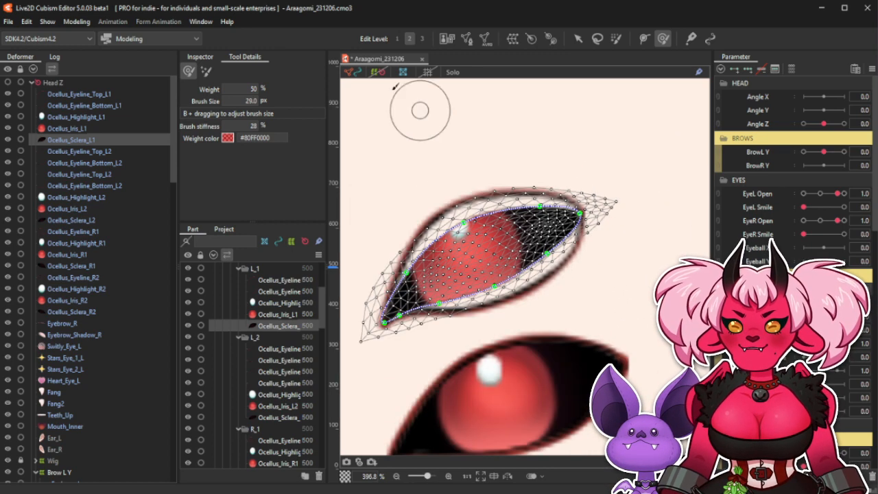
# Compare the L1 sclera with its earlier open shape, and narrow it further by applying a blend with a negative Compatibility value.
pyautogui.hotkey('ctrl', 'z')
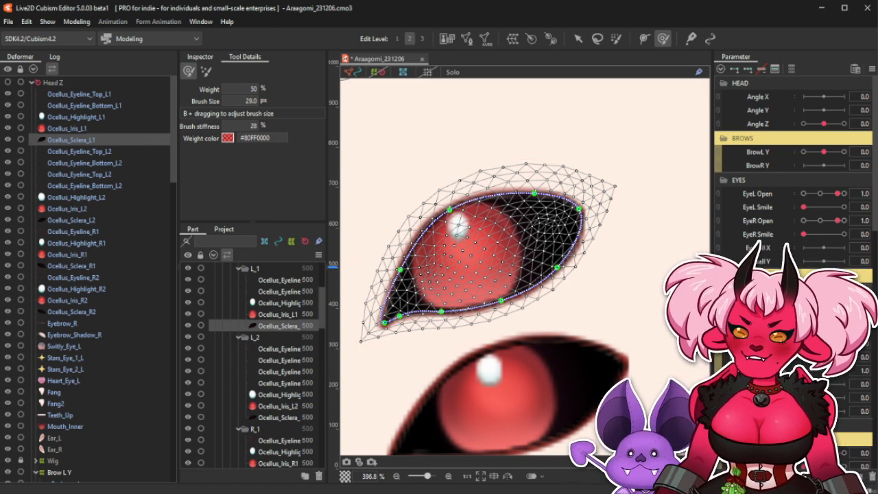
pyautogui.hotkey('ctrl', 'y')
pyautogui.hotkey('ctrl', 'k')
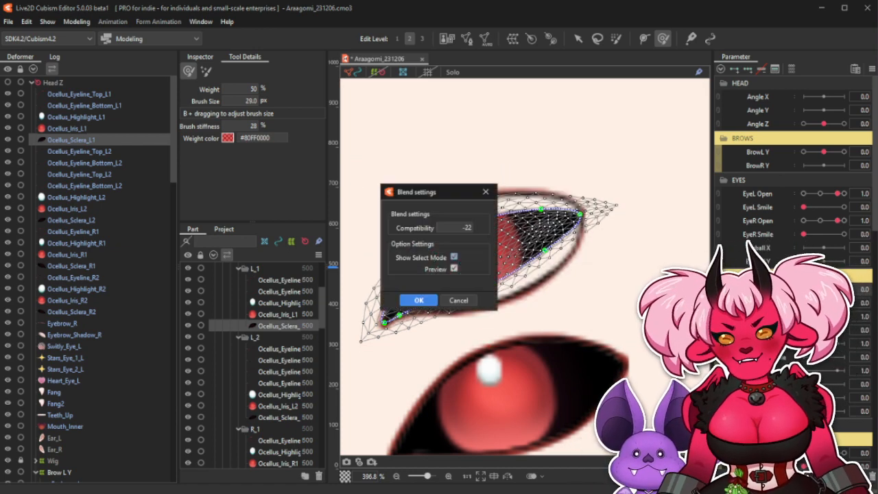
pyautogui.moveTo(458, 195); pyautogui.dragTo(417, 194)
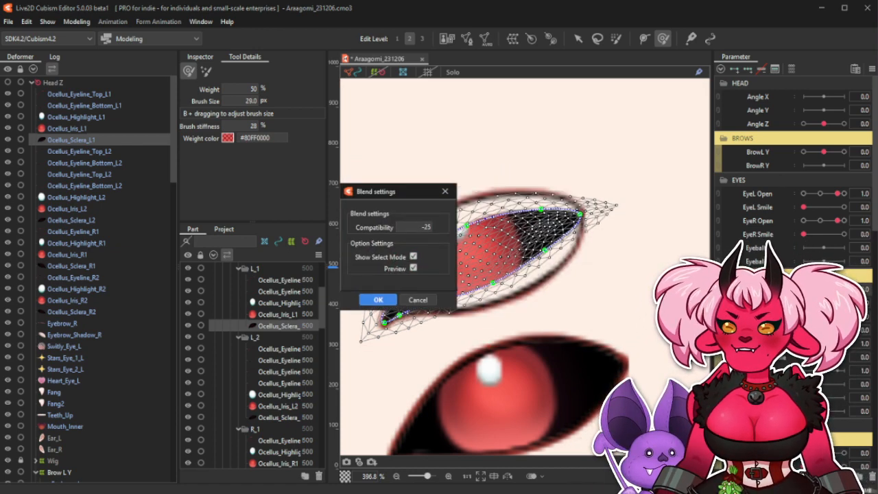
pyautogui.moveTo(421, 228)
pyautogui.mouseDown()
pyautogui.moveTo(402, 228)
pyautogui.moveTo(428, 230)
pyautogui.mouseUp()
pyautogui.click(378, 300)
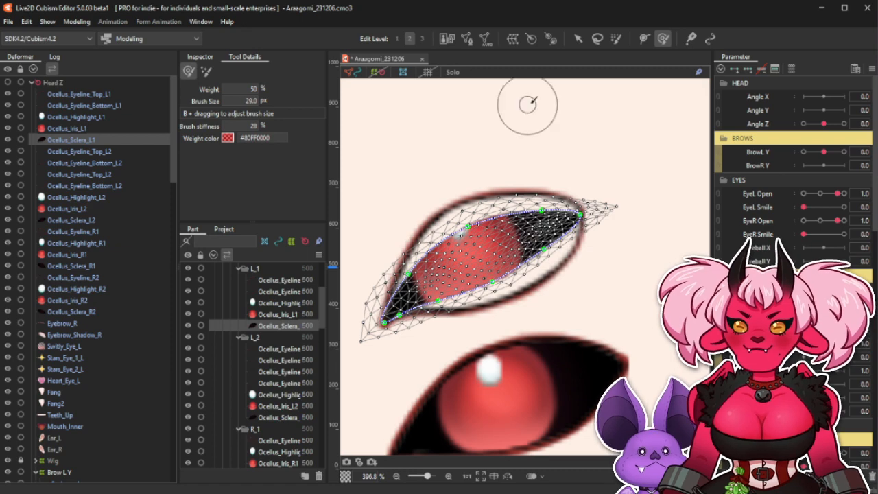
# Enlarge the Deform Brush to 67.6 px and touch up the L1 sclera's mesh around the outer corner.
pyautogui.moveTo(610, 210); pyautogui.dragTo(637, 197)
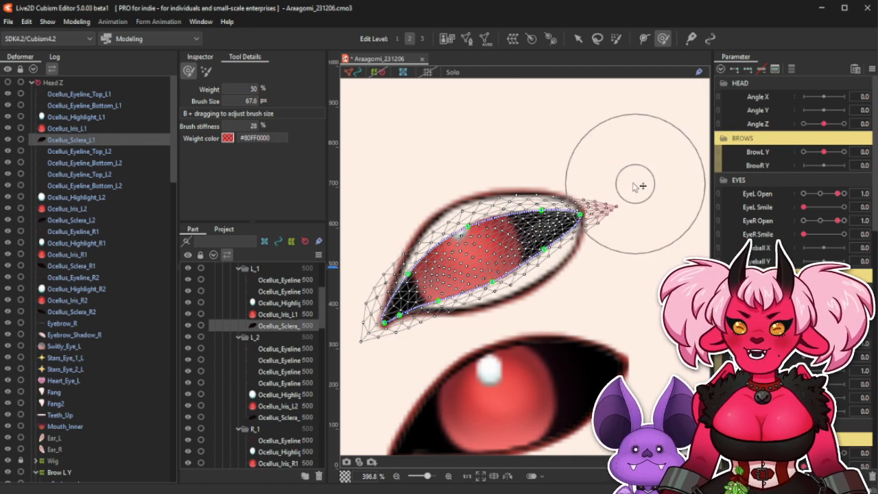
pyautogui.hotkey('ctrl', 'z')
pyautogui.hotkey('ctrl', 'z')
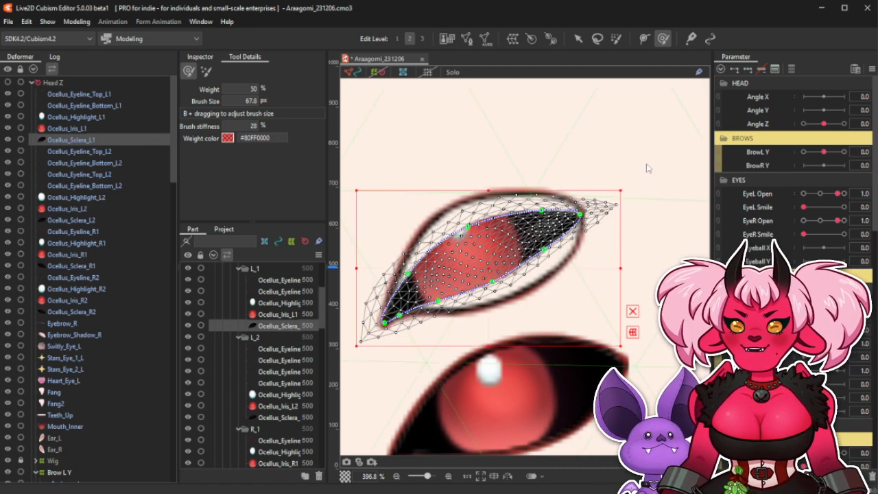
pyautogui.scroll(2, 618, 171)
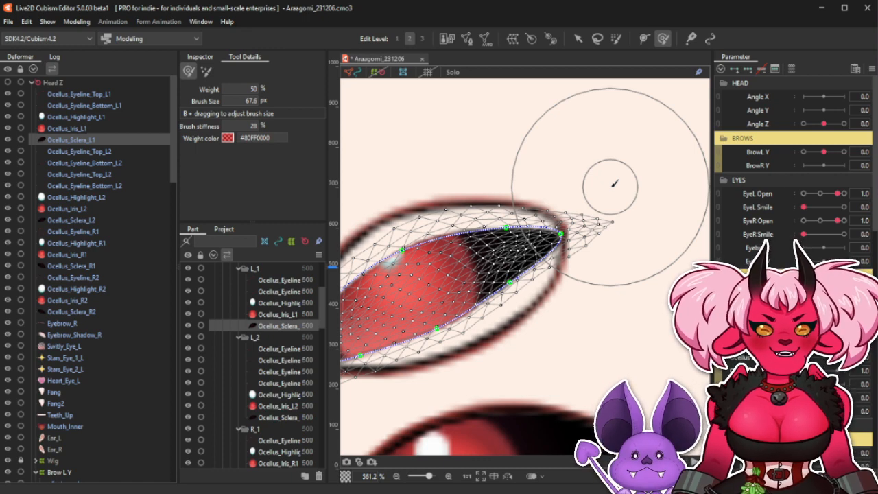
pyautogui.scroll(-2, 612, 179)
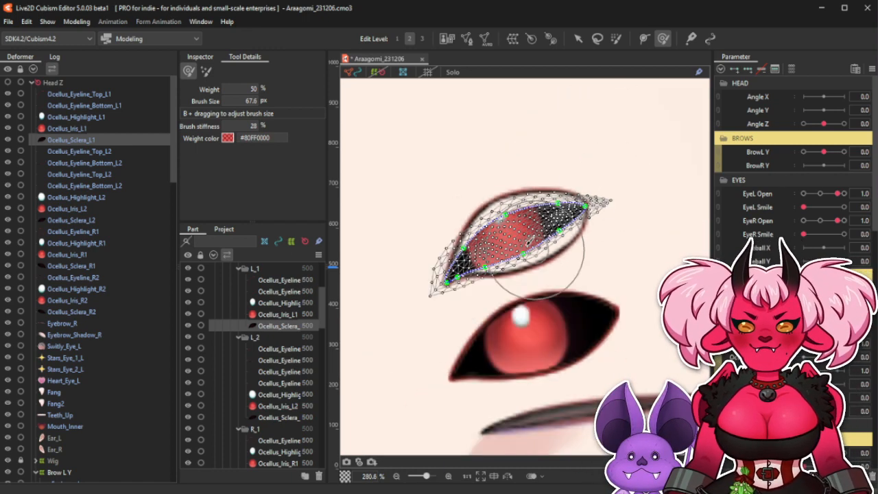
# Push the L1 sclera's upper edge down toward the lower edge using Deform Brush sizes of 99.6 px and 52.7 px.
pyautogui.scroll(1, 522, 241)
pyautogui.moveTo(541, 304); pyautogui.dragTo(540, 284)
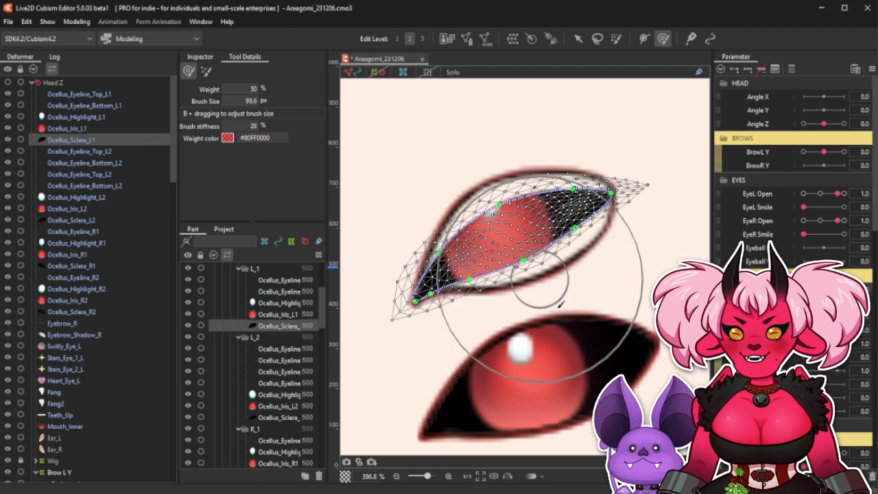
pyautogui.moveTo(420, 171); pyautogui.dragTo(436, 195)
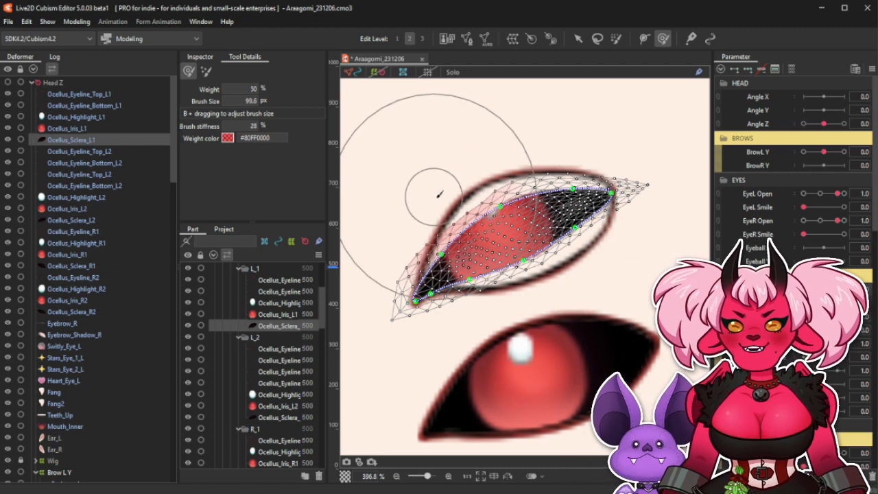
pyautogui.moveTo(516, 143); pyautogui.dragTo(534, 139)
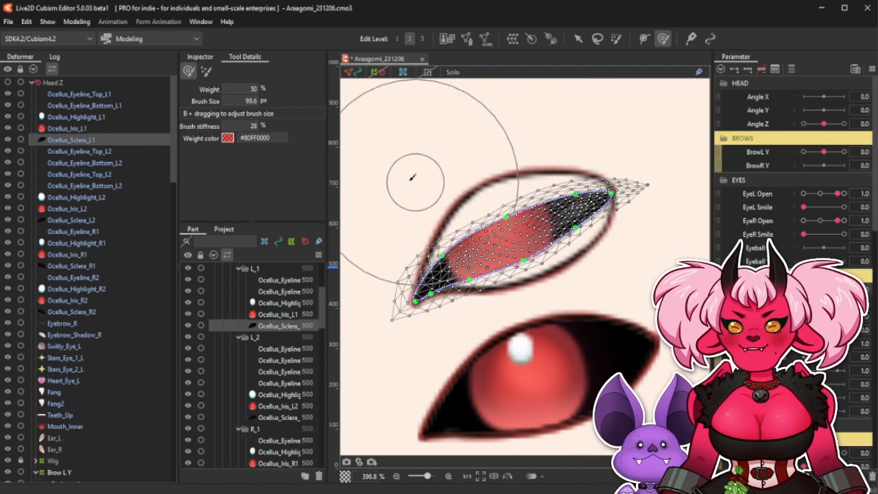
pyautogui.press('b')
pyautogui.moveTo(406, 216); pyautogui.dragTo(411, 227)
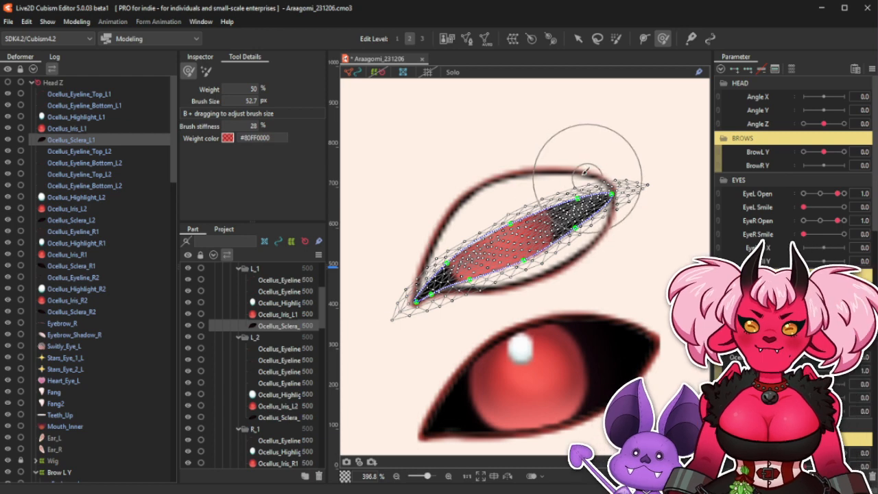
pyautogui.press('ctrl')
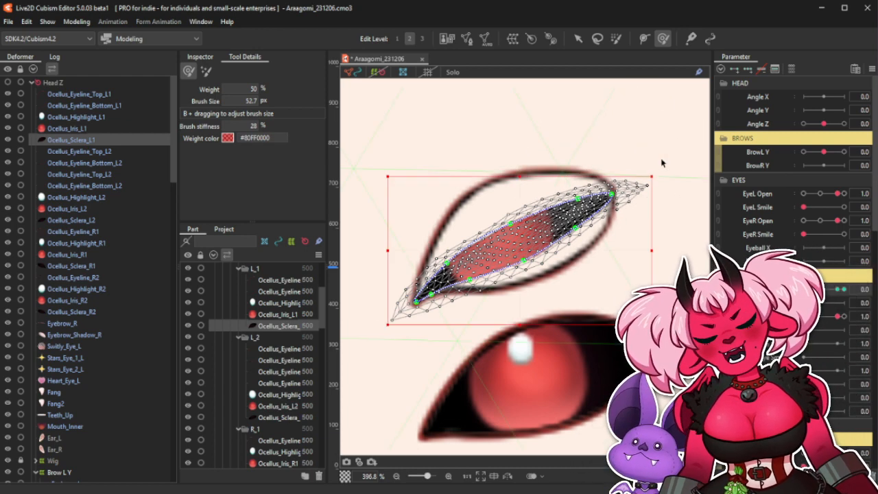
pyautogui.scroll(2, 475, 194)
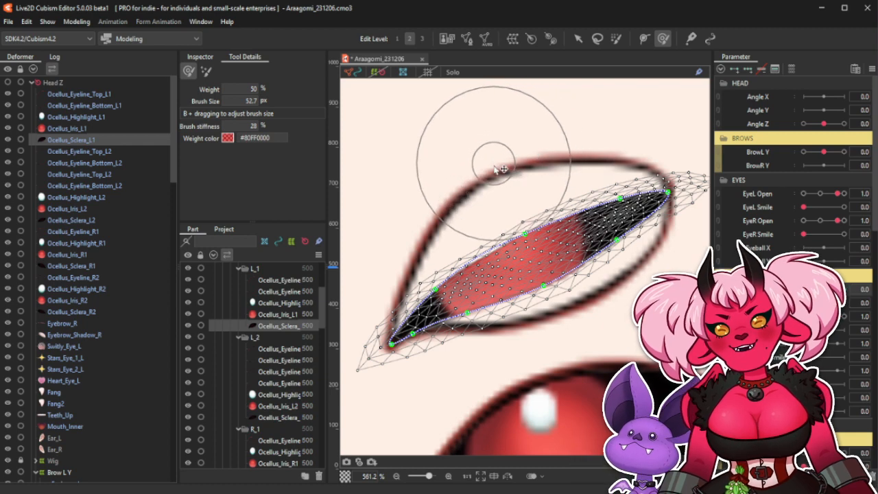
pyautogui.scroll(-2, 508, 161)
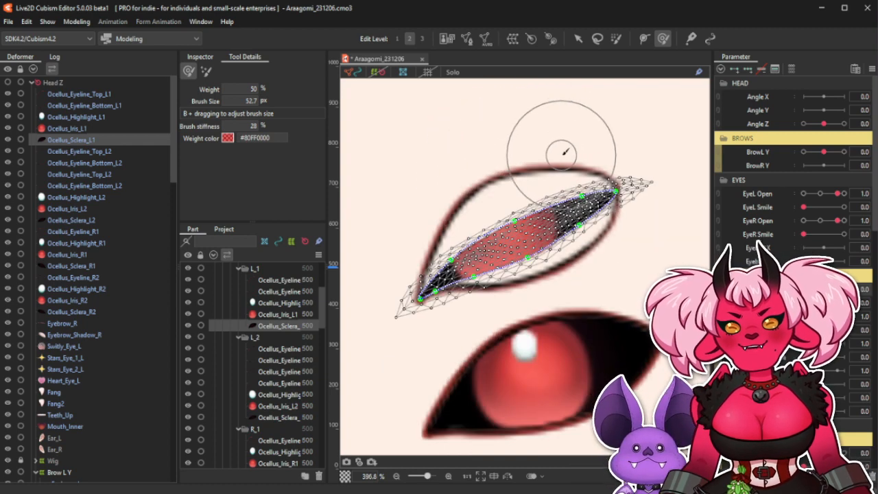
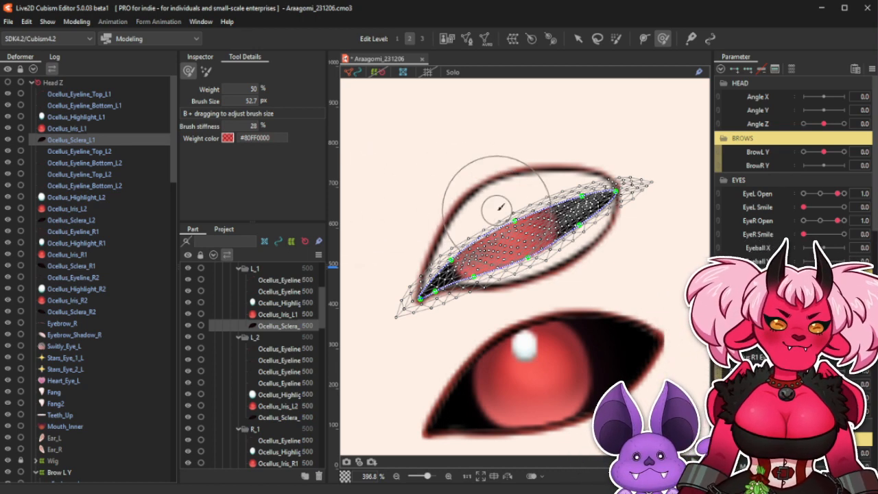
pyautogui.scroll(2, 558, 186)
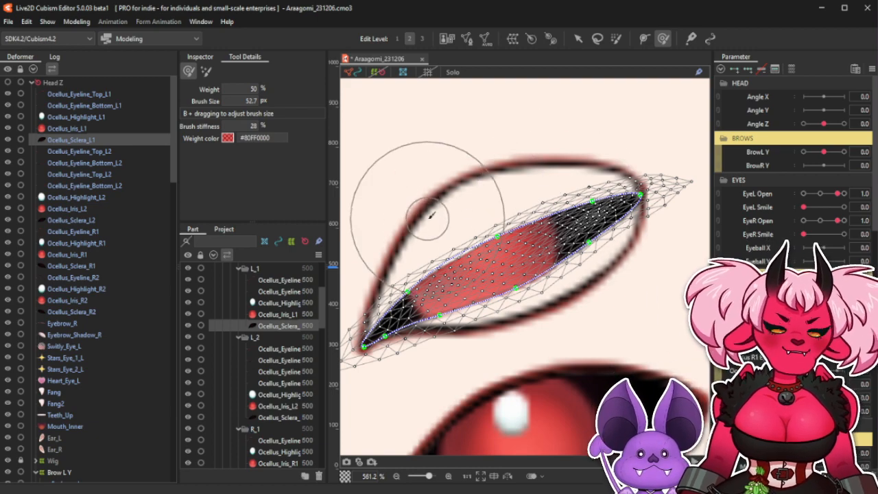
# Push the L1 sclera's lower edge up toward its upper edge with the Deform Brush at 52.7 px.
pyautogui.scroll(-2, 428, 220)
pyautogui.scroll(2, 465, 210)
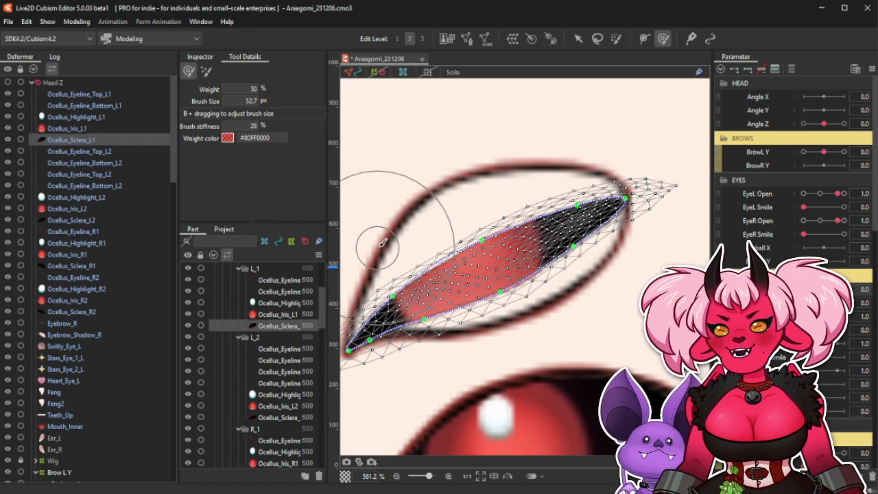
pyautogui.scroll(-2, 399, 235)
pyautogui.scroll(2, 396, 236)
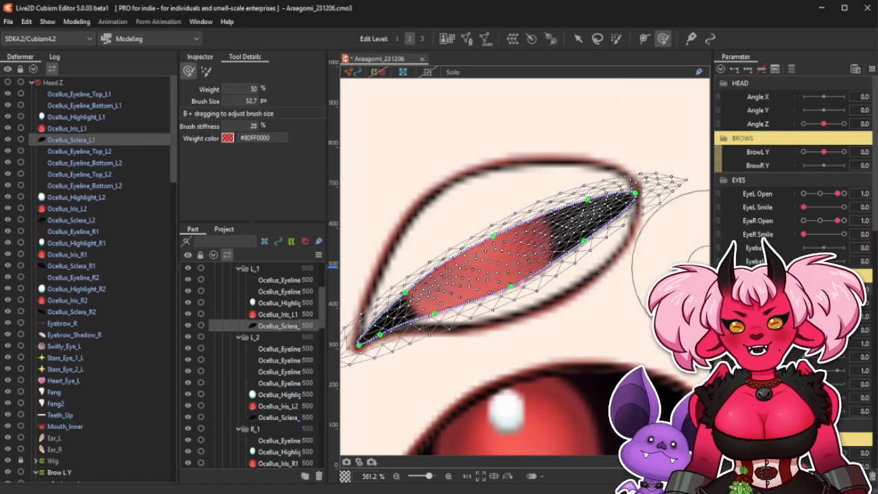
pyautogui.scroll(-2, 595, 216)
pyautogui.scroll(2, 588, 236)
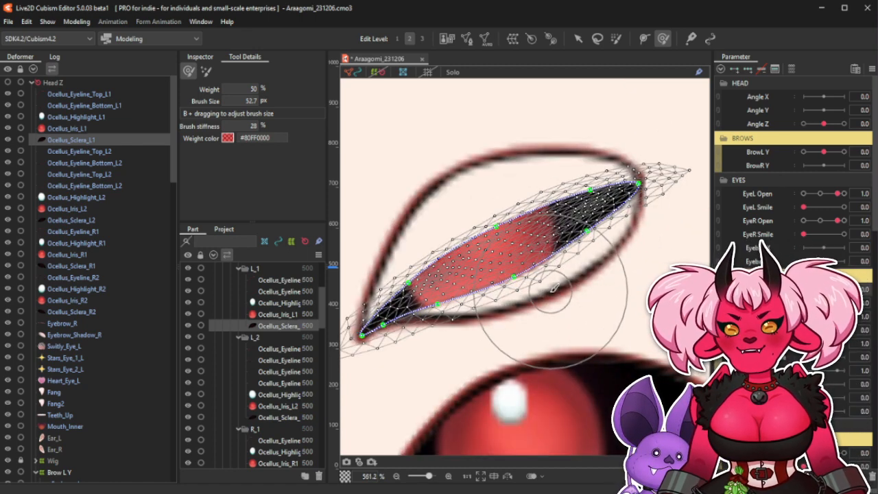
pyautogui.moveTo(552, 293); pyautogui.dragTo(554, 289)
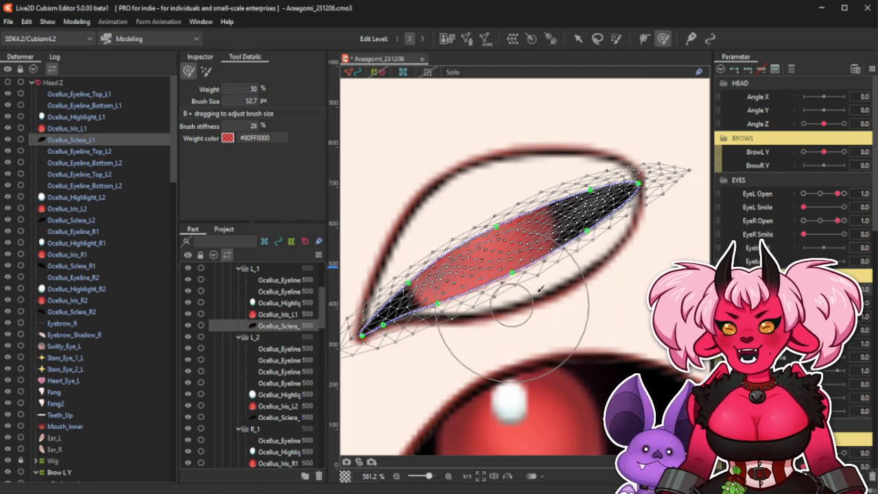
pyautogui.moveTo(577, 281)
pyautogui.mouseDown()
pyautogui.moveTo(574, 271)
pyautogui.moveTo(608, 255)
pyautogui.mouseUp()
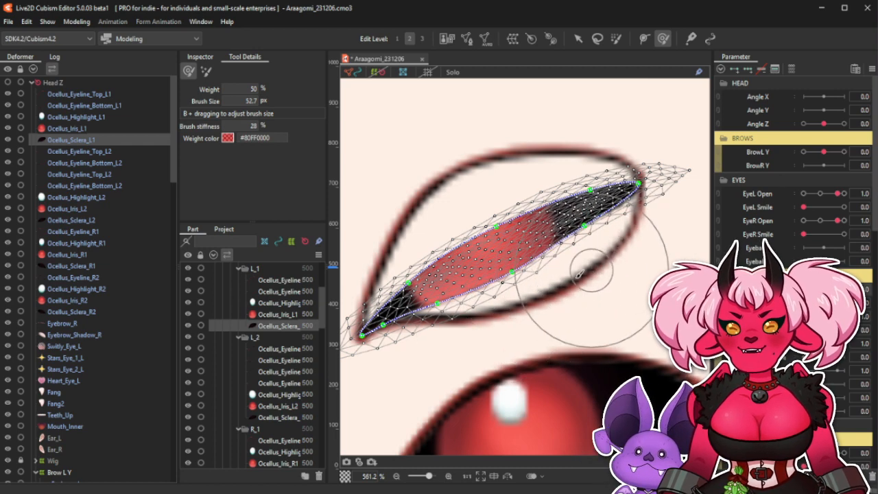
pyautogui.moveTo(554, 288)
pyautogui.mouseDown()
pyautogui.moveTo(550, 277)
pyautogui.moveTo(543, 291)
pyautogui.mouseUp()
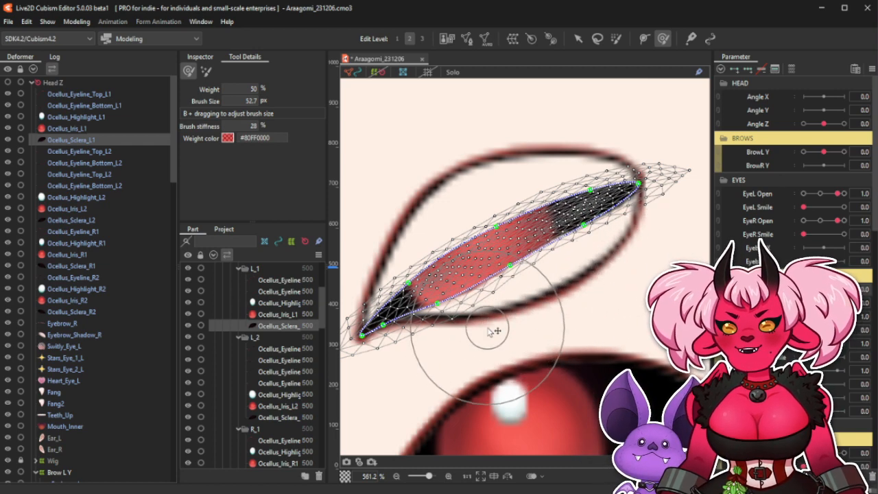
pyautogui.moveTo(483, 331); pyautogui.dragTo(478, 314)
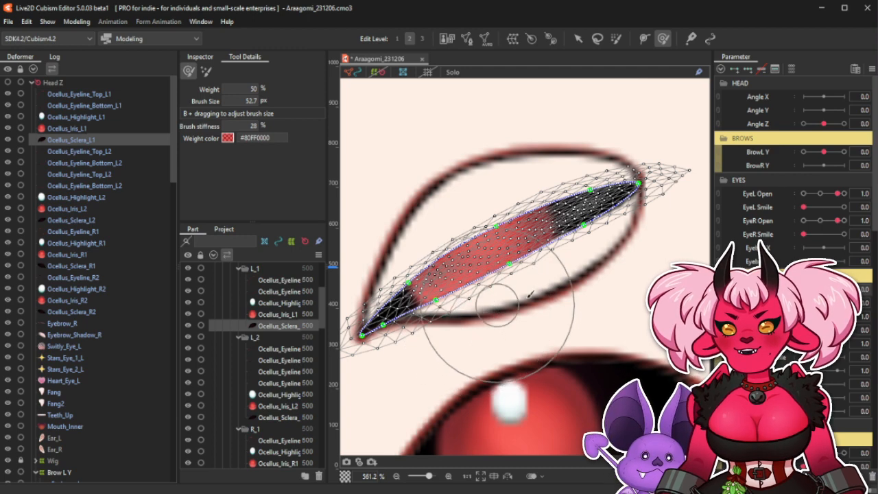
# Lower the L1 sclera's upper edge slightly with the Deform Brush and check its slimmer shape against the surrounding eyeline.
pyautogui.scroll(-5, 563, 295)
pyautogui.scroll(3, 551, 260)
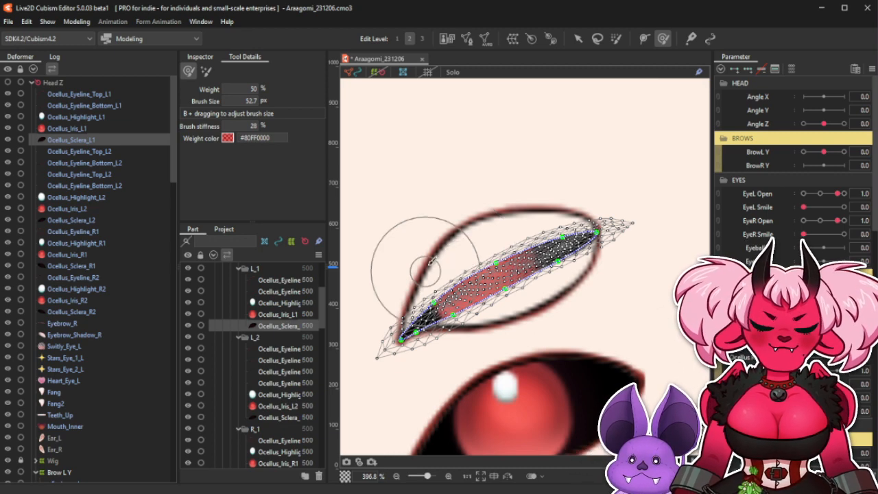
pyautogui.scroll(2, 456, 258)
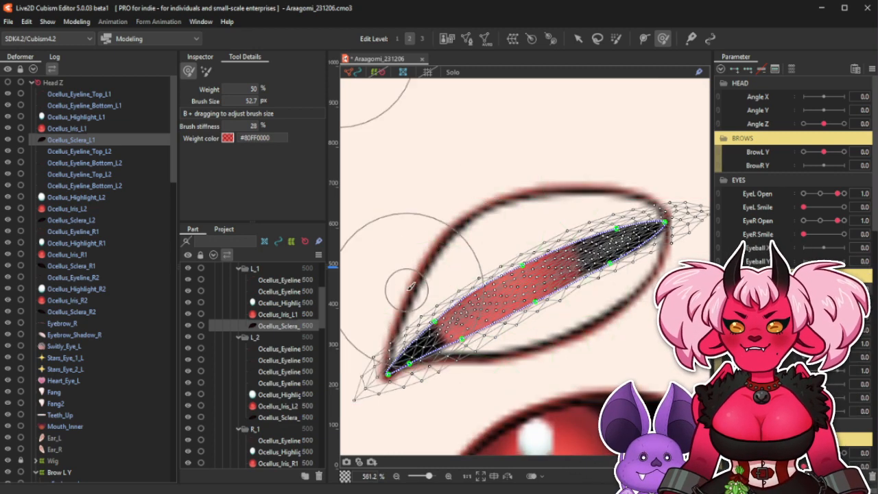
pyautogui.scroll(-3, 412, 295)
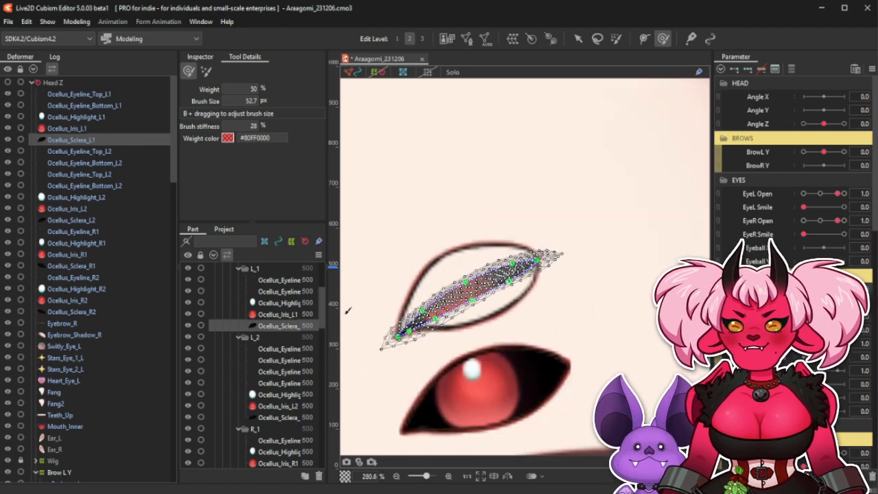
pyautogui.scroll(3, 364, 309)
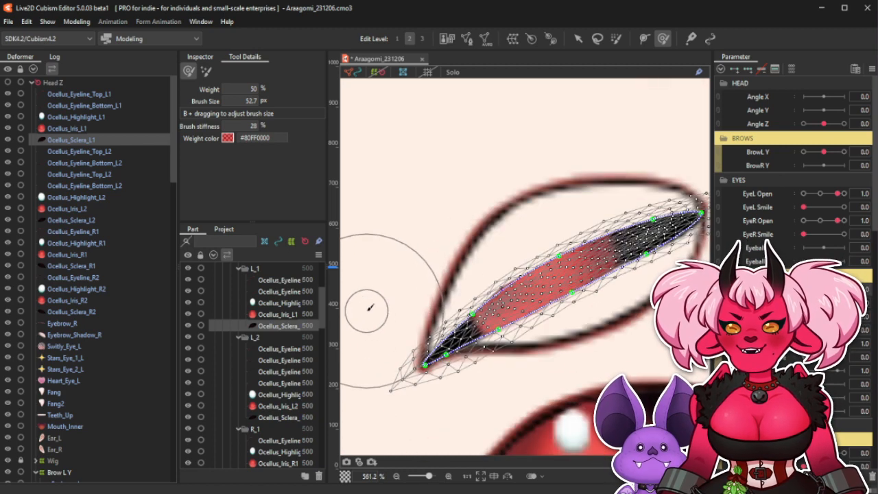
pyautogui.scroll(-3, 409, 265)
pyautogui.scroll(3, 450, 252)
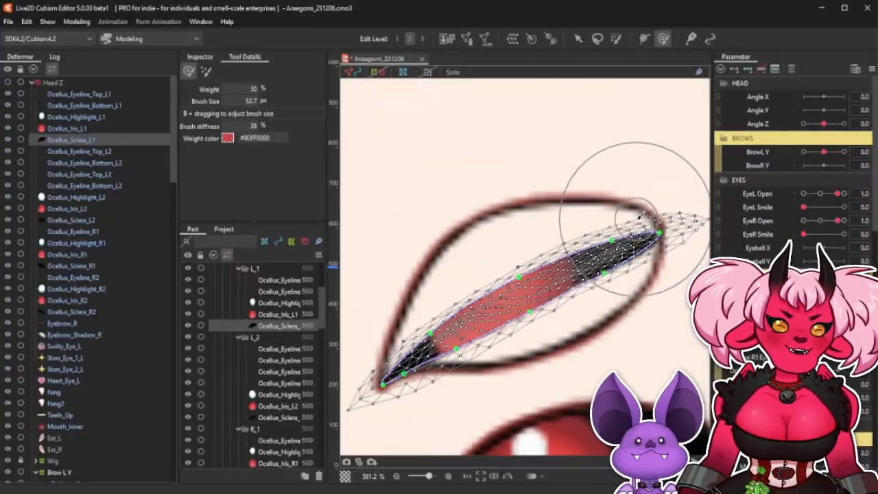
pyautogui.scroll(-4, 570, 205)
pyautogui.scroll(4, 573, 240)
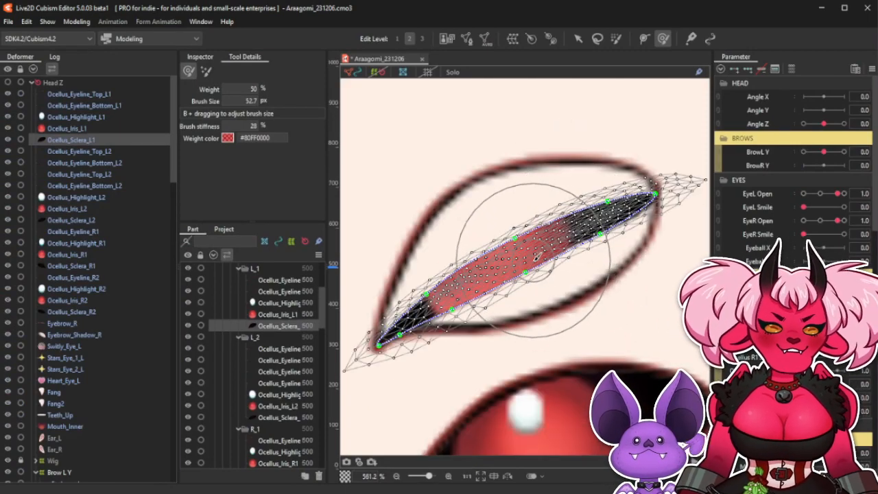
pyautogui.scroll(-2, 533, 213)
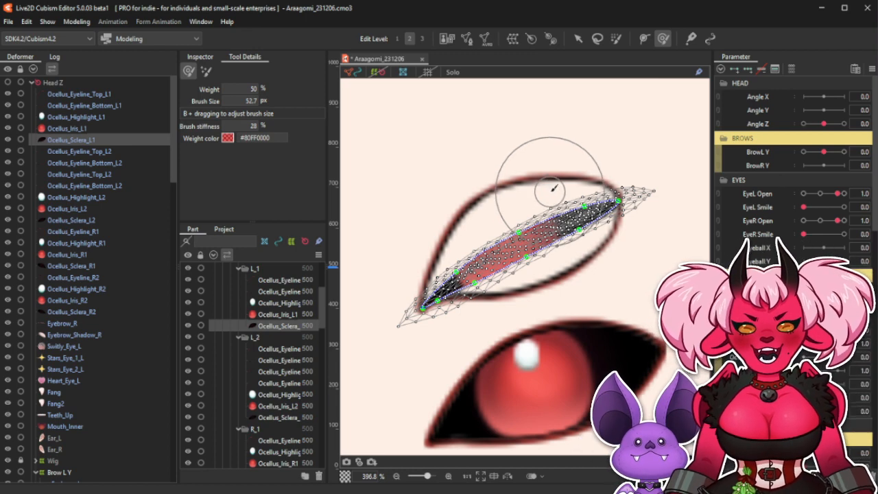
pyautogui.scroll(2, 557, 189)
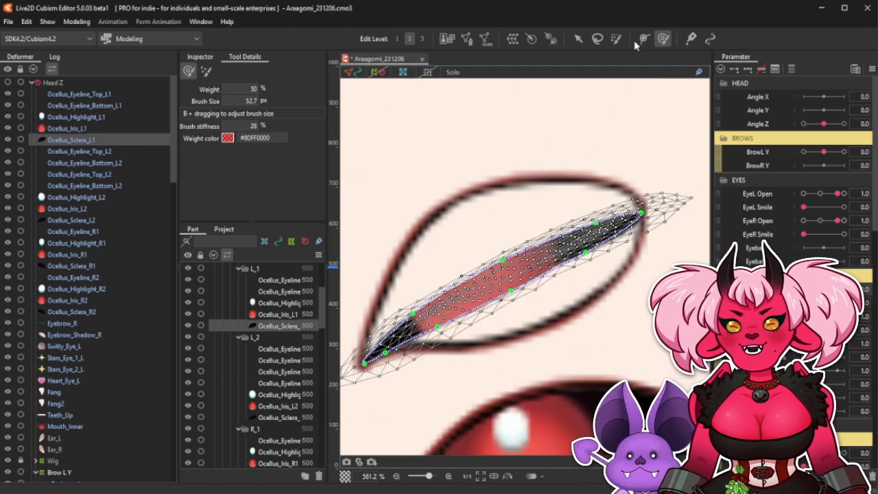
# Switch to the Arrow tool and adjust a mesh point along the L1 sclera's lower edge.
pyautogui.click(578, 39)
pyautogui.scroll(4, 562, 255)
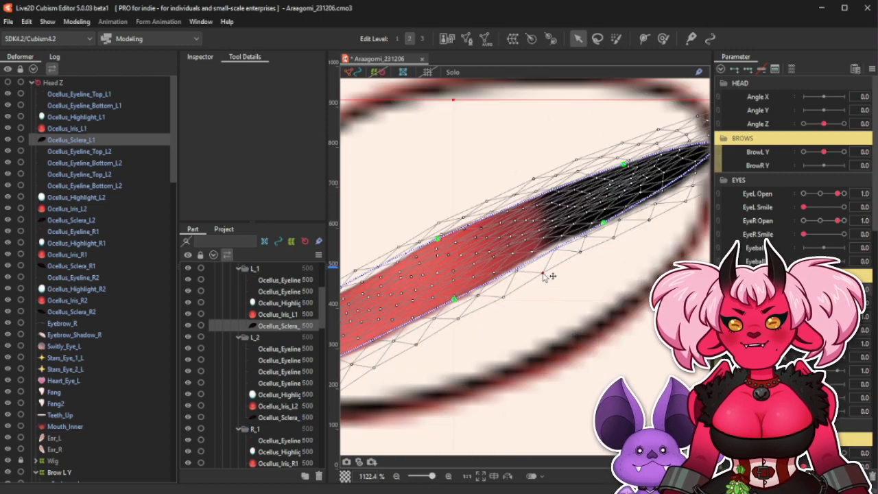
pyautogui.scroll(-2, 503, 283)
pyautogui.scroll(2, 460, 316)
pyautogui.moveTo(459, 314); pyautogui.dragTo(459, 314)
pyautogui.scroll(-6, 460, 315)
pyautogui.scroll(4, 490, 289)
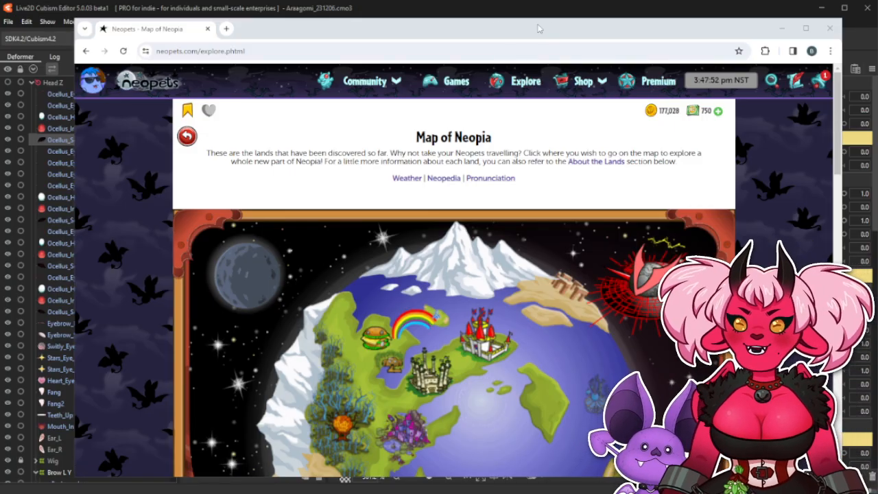
# Switch to the browser showing the Neopets map and enlarge its window to fill the screen.
pyautogui.moveTo(498, 27); pyautogui.dragTo(478, 17)
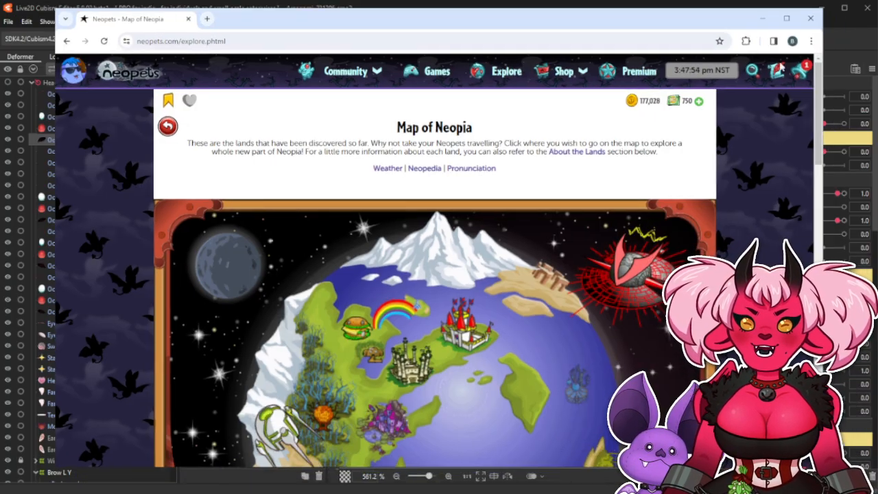
pyautogui.moveTo(823, 467); pyautogui.dragTo(877, 493)
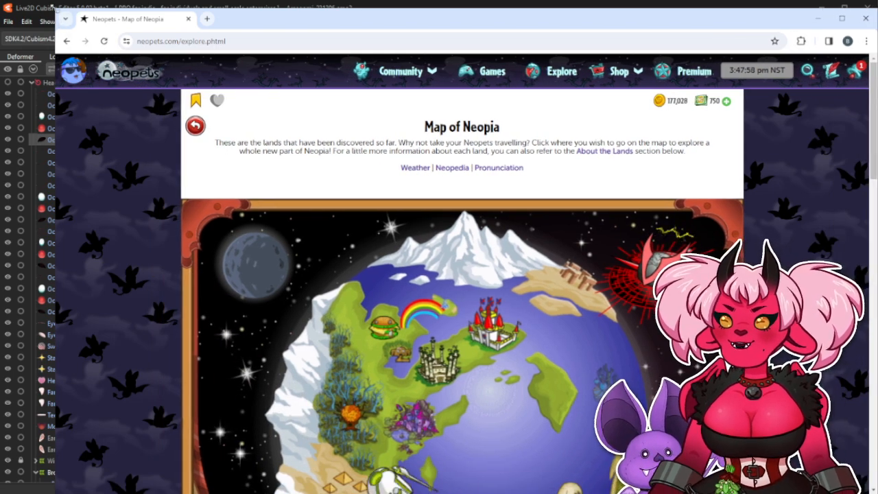
pyautogui.moveTo(60, 23); pyautogui.dragTo(9, 17)
# Open Trudy's Surprise from the site alerts and play the daily slot machine.
pyautogui.click(855, 64)
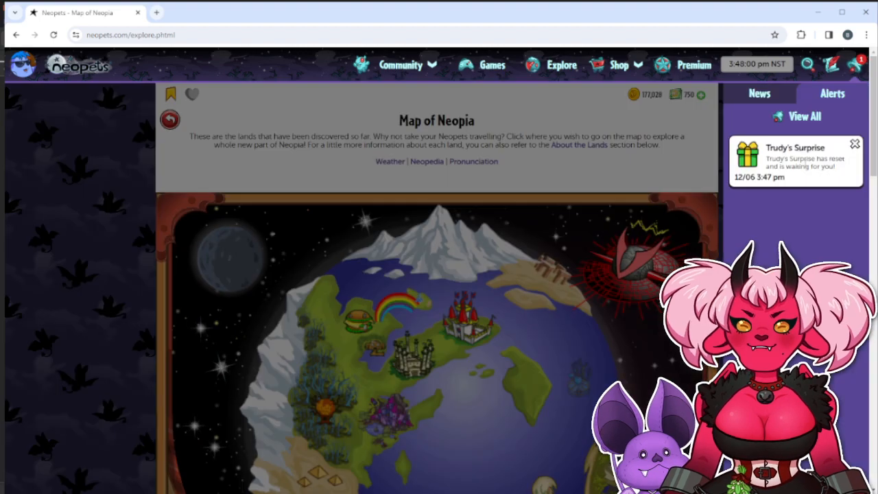
pyautogui.click(767, 195)
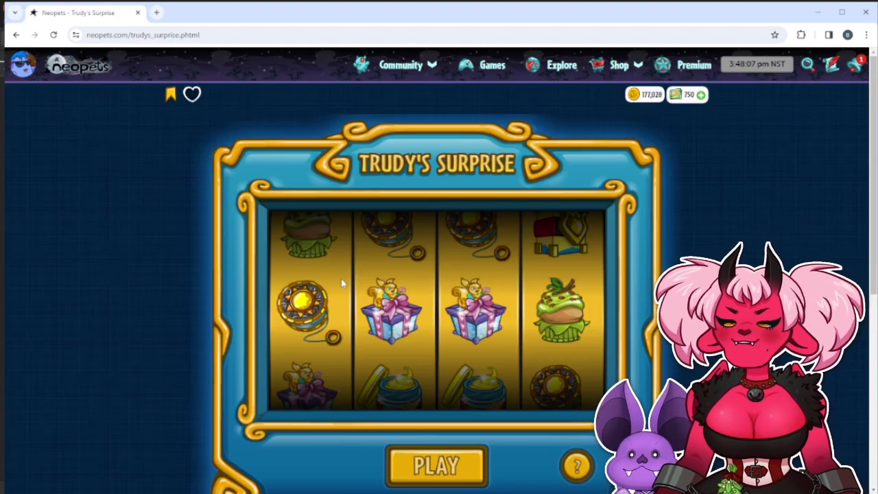
pyautogui.scroll(-1, 341, 279)
pyautogui.scroll(-3, 802, 129)
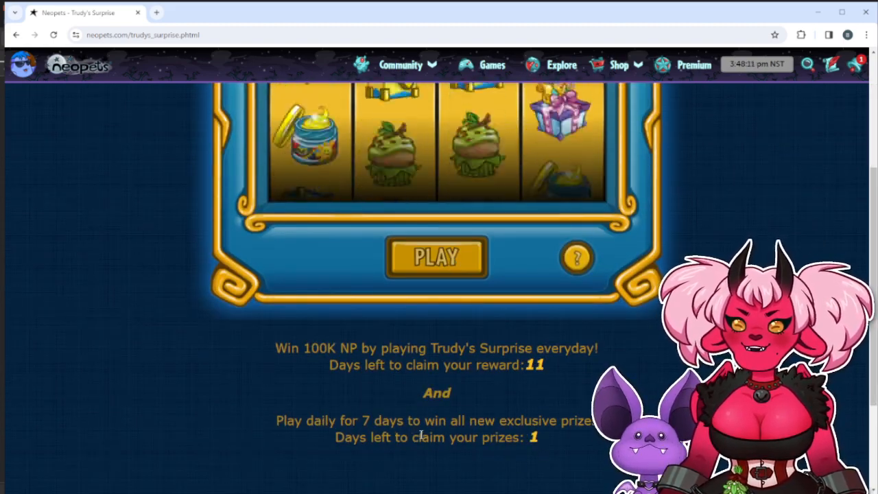
pyautogui.scroll(2, 422, 435)
pyautogui.scroll(1, 477, 288)
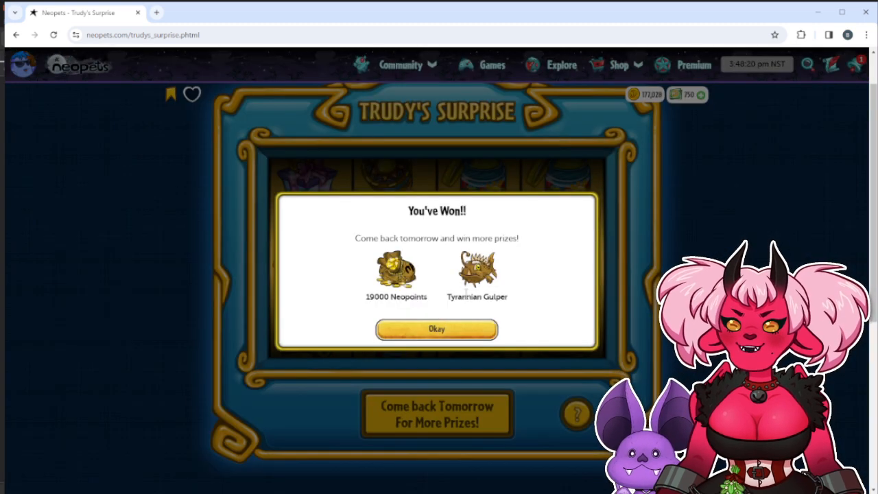
# Examine the Tyrannian Gulper prize up close and accept the winnings.
pyautogui.moveTo(447, 296); pyautogui.dragTo(509, 306)
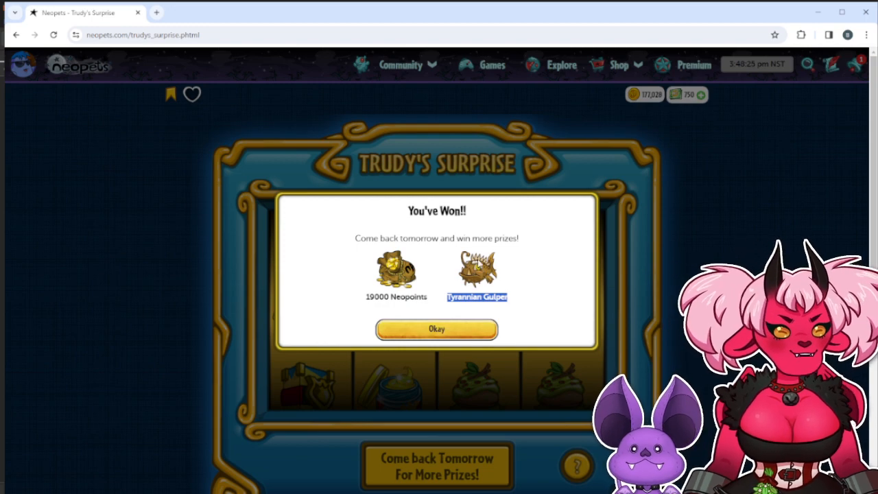
pyautogui.hotkey('ctrl', '+')
pyautogui.hotkey('ctrl', '+')
pyautogui.hotkey('ctrl', '+')
pyautogui.hotkey('ctrl', '+')
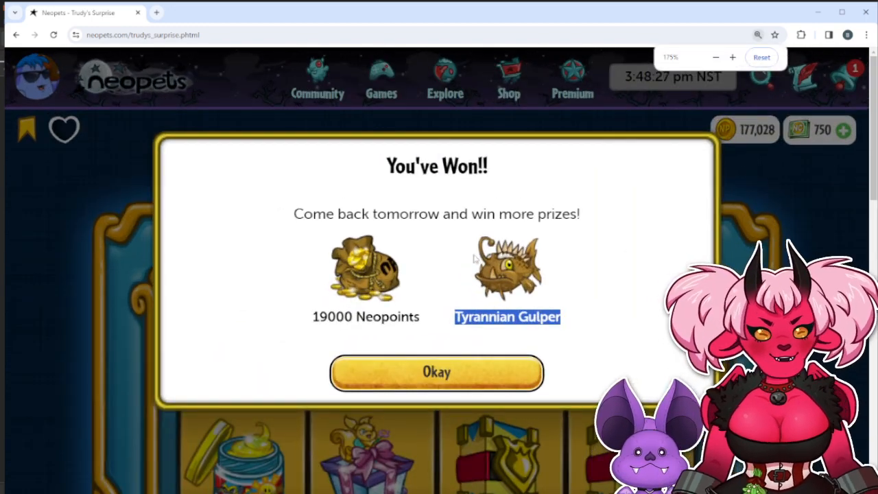
pyautogui.hotkey('ctrl', '-')
pyautogui.hotkey('ctrl', '-')
pyautogui.hotkey('ctrl', '-')
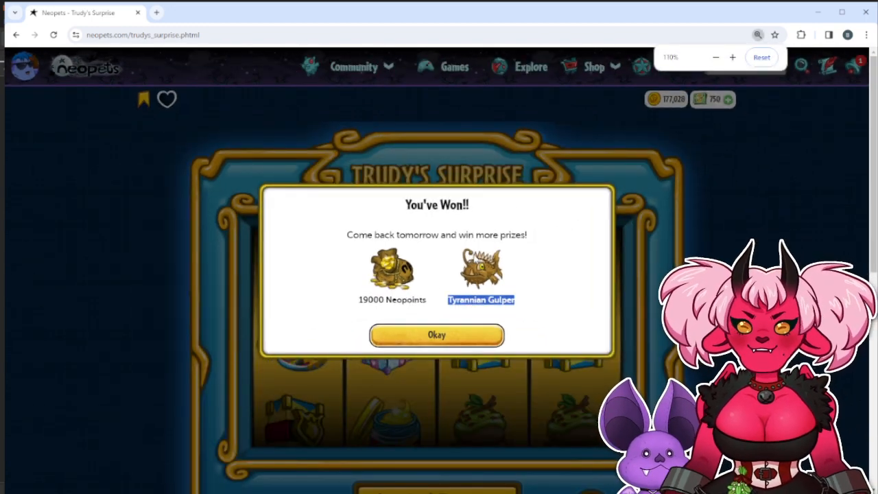
pyautogui.hotkey('ctrl', '-')
pyautogui.click(451, 332)
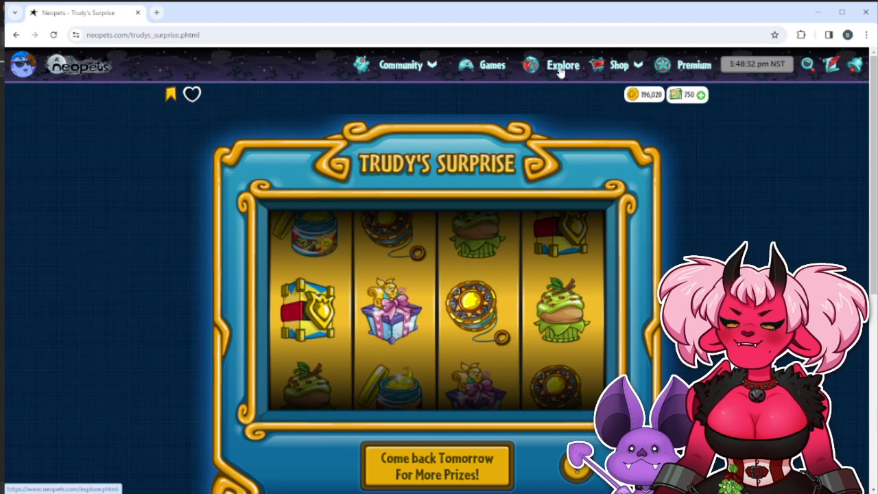
# Go to the Advent Calendar by way of the Map of Neopia and replay the opening lines of its story dialogue.
pyautogui.click(563, 70)
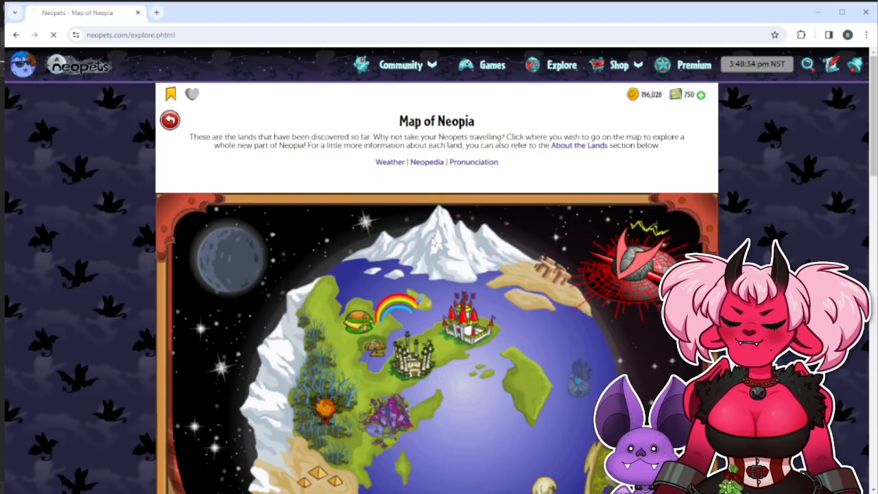
pyautogui.click(404, 297)
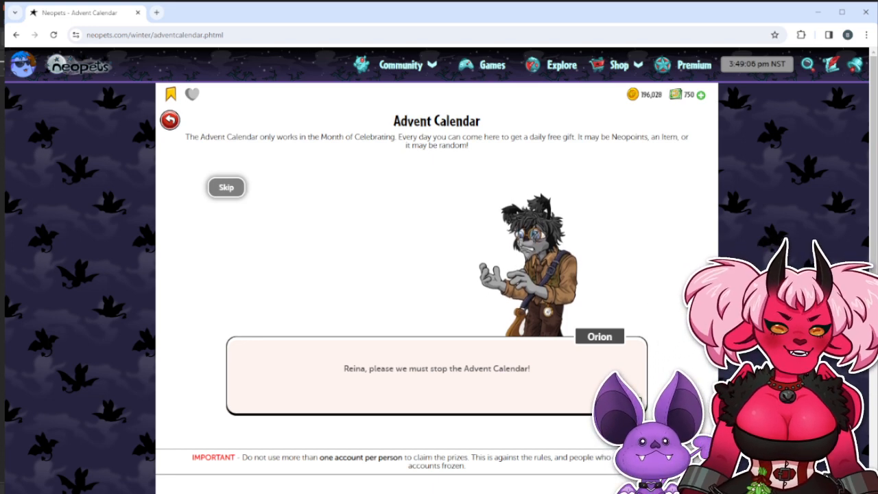
pyautogui.click(623, 404)
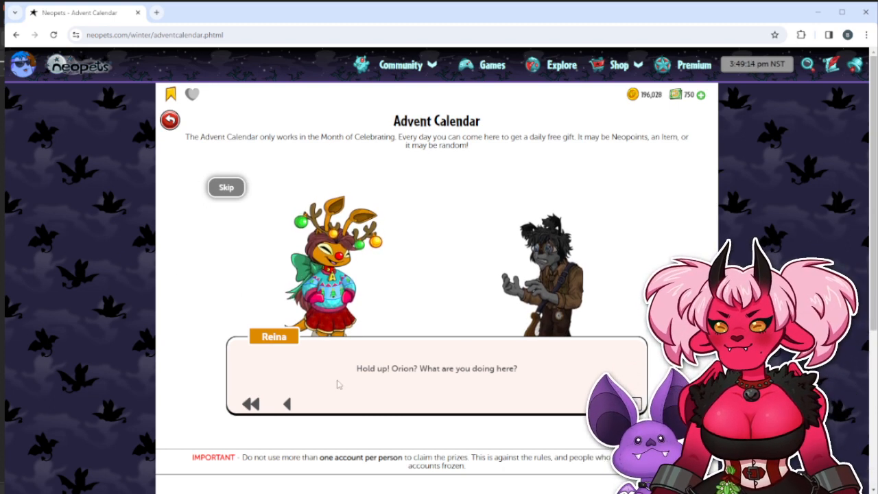
pyautogui.click(288, 405)
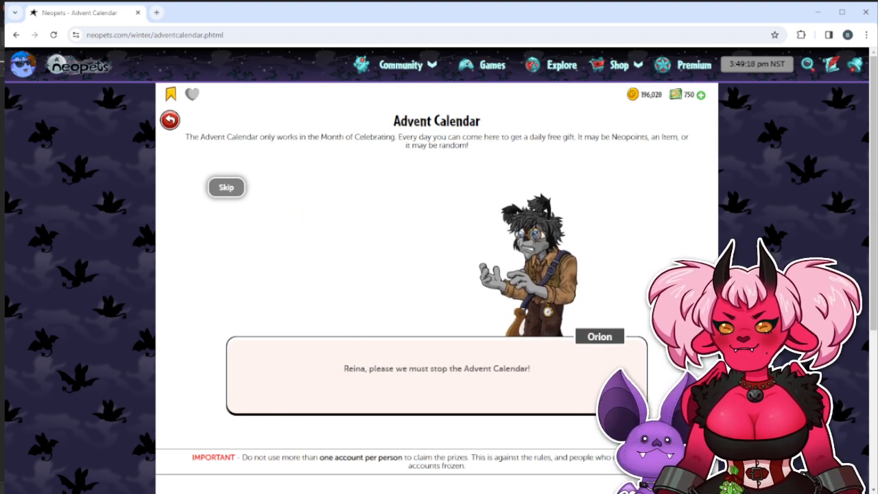
pyautogui.click(386, 396)
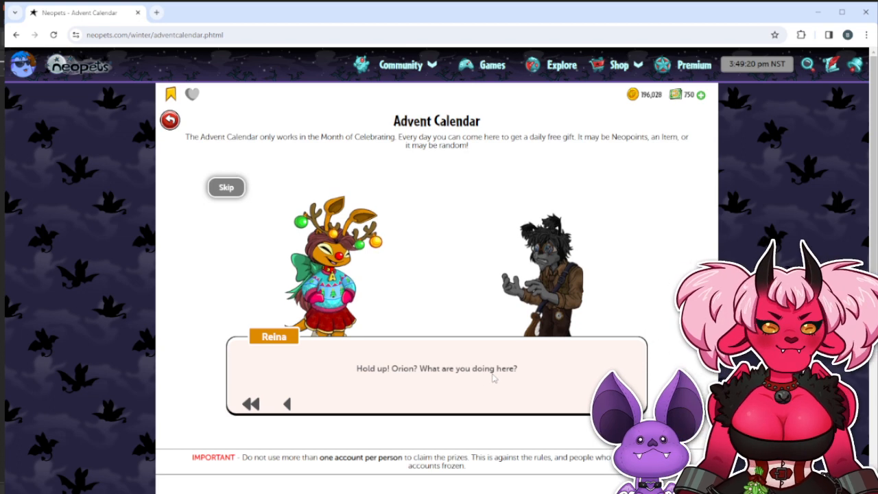
# Read the Advent Calendar conversation between Orion and Reina through to its end.
pyautogui.click(462, 399)
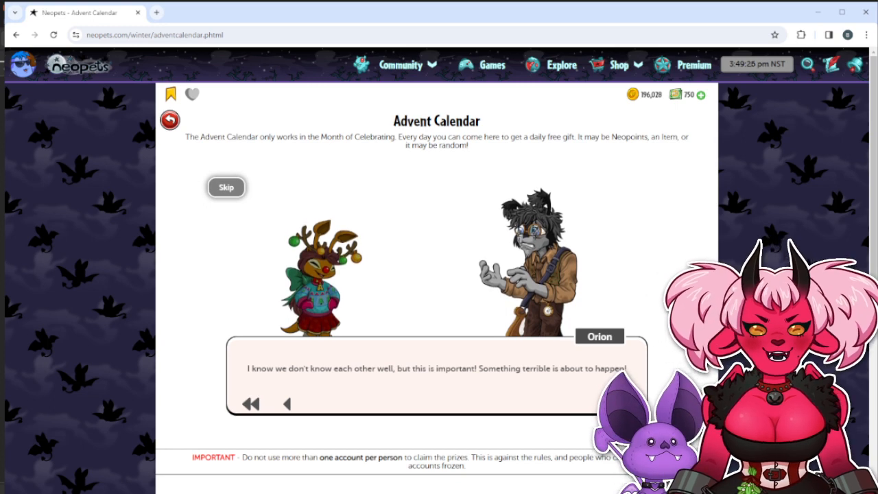
pyautogui.click(622, 402)
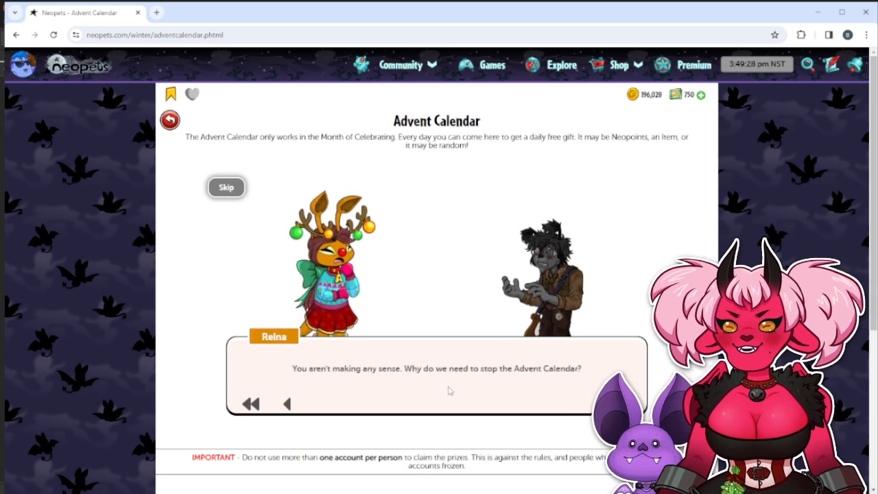
pyautogui.click(339, 383)
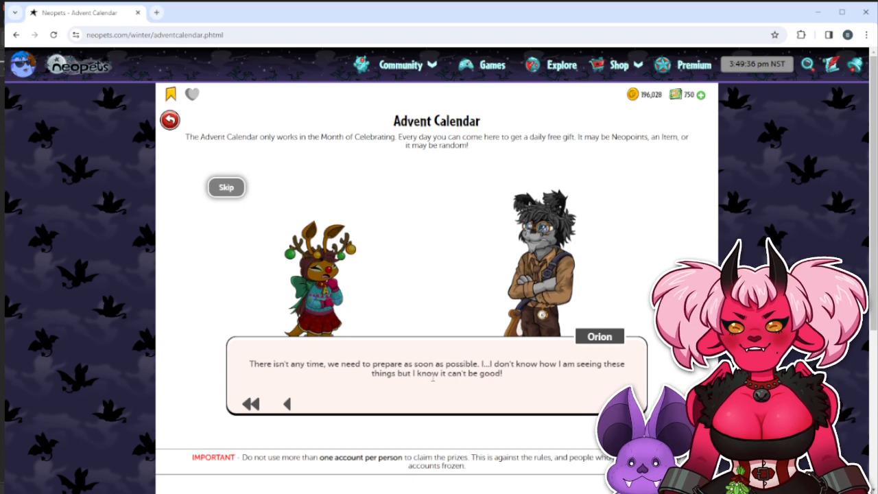
pyautogui.click(395, 366)
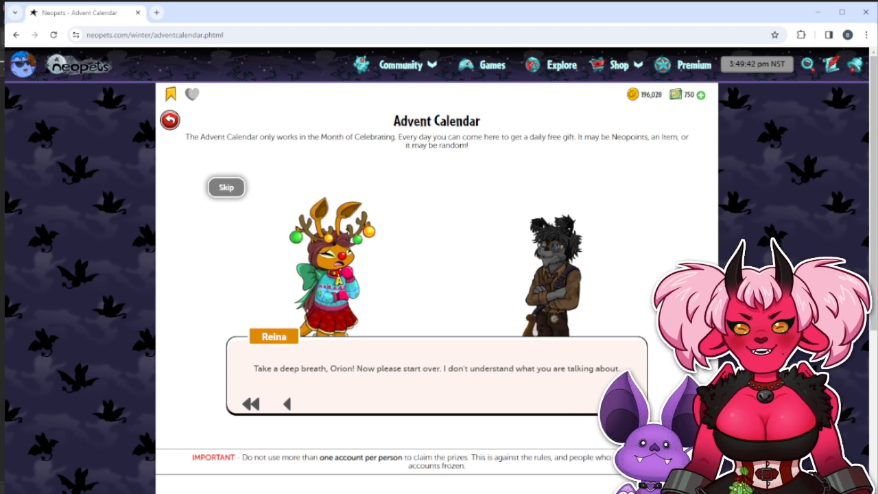
pyautogui.click(621, 403)
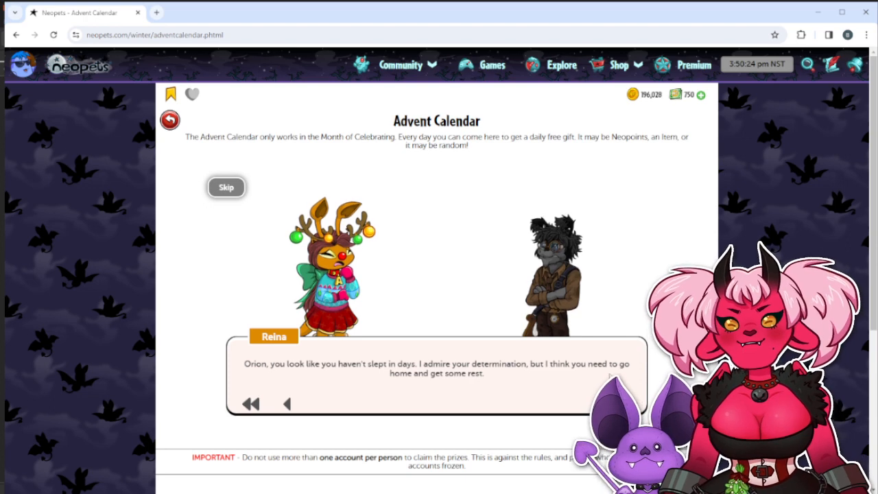
pyautogui.click(624, 404)
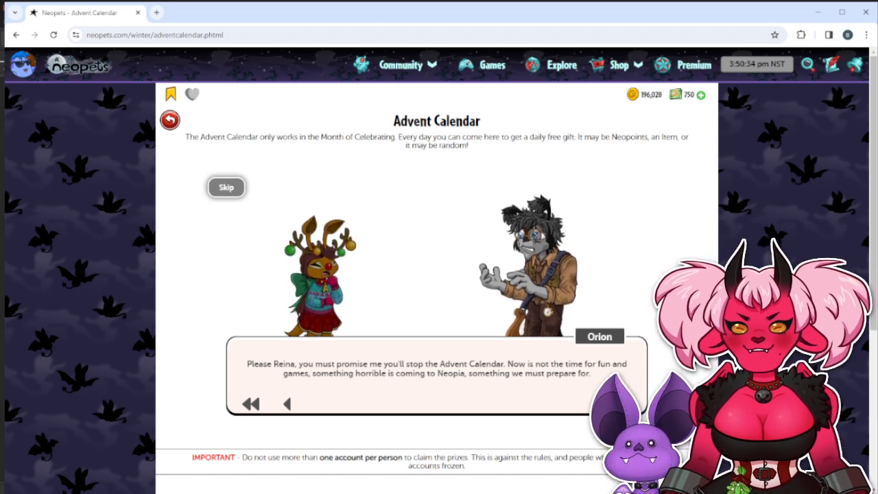
pyautogui.click(560, 403)
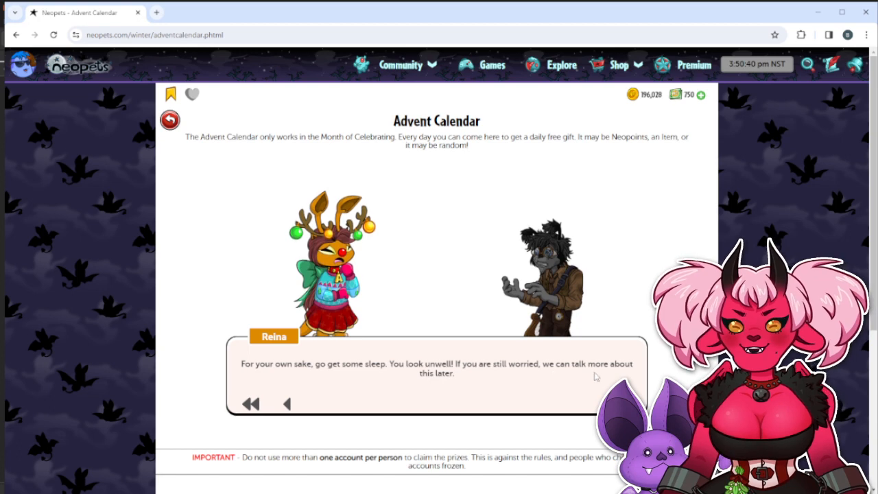
pyautogui.click(619, 403)
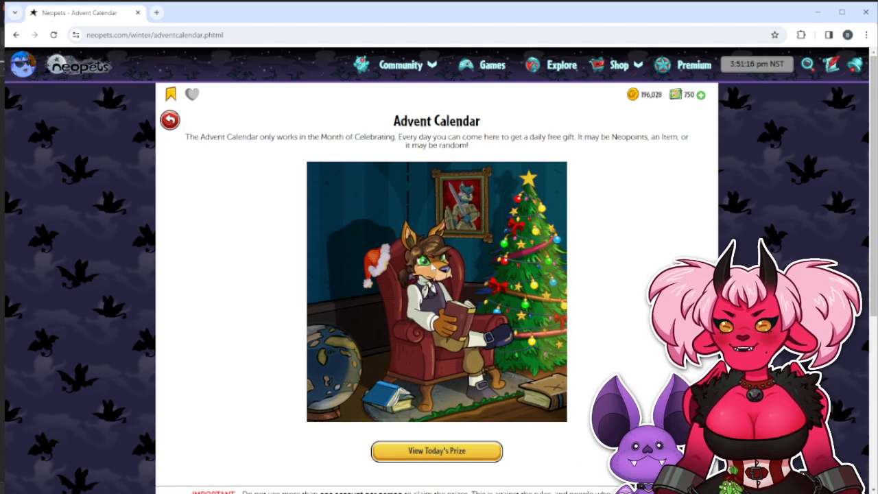
# Check today's Advent Calendar prize, highlight the name of the evil plots book and close the prize details.
pyautogui.scroll(-1, 456, 345)
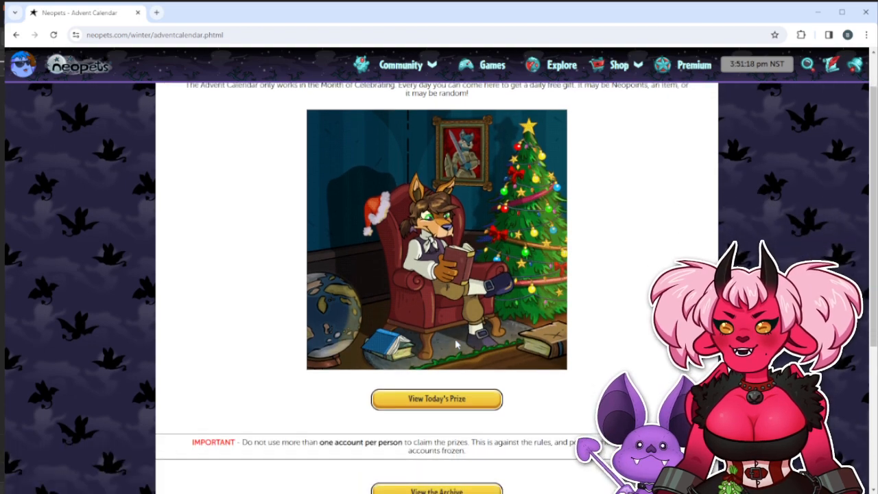
pyautogui.scroll(1, 485, 192)
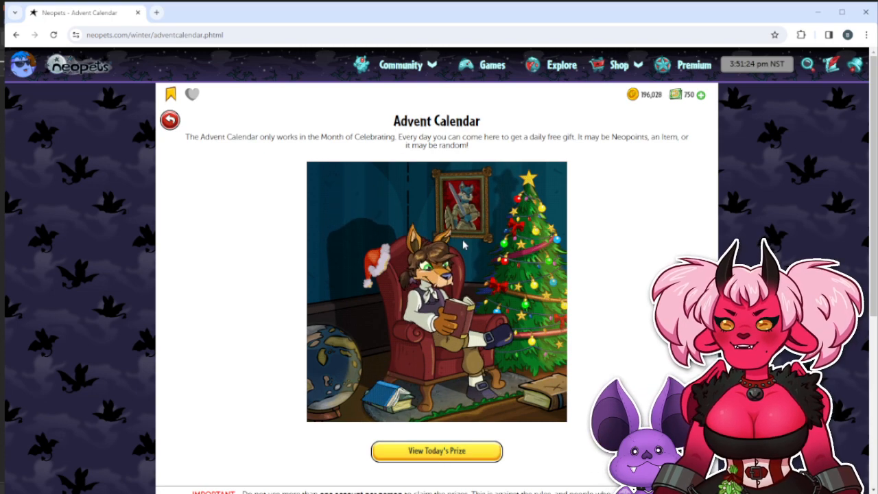
pyautogui.click(440, 453)
pyautogui.scroll(-1, 438, 273)
pyautogui.scroll(1, 443, 272)
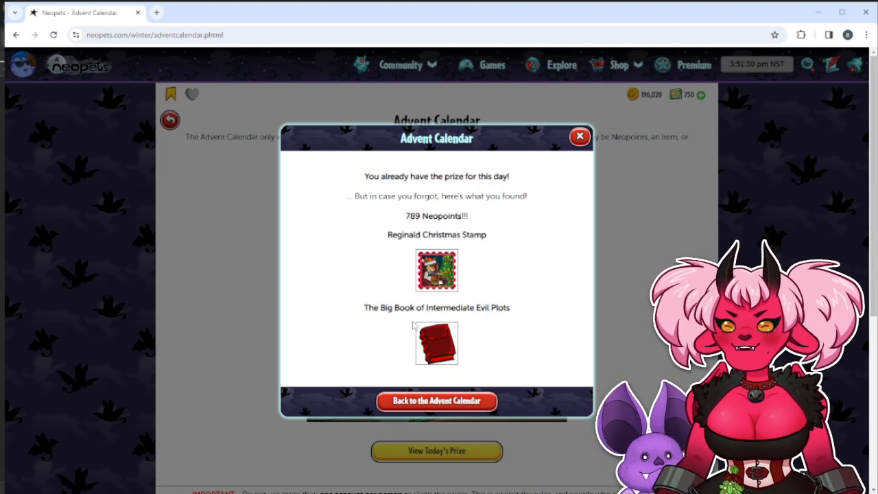
pyautogui.moveTo(387, 307); pyautogui.dragTo(511, 309)
pyautogui.click(522, 314)
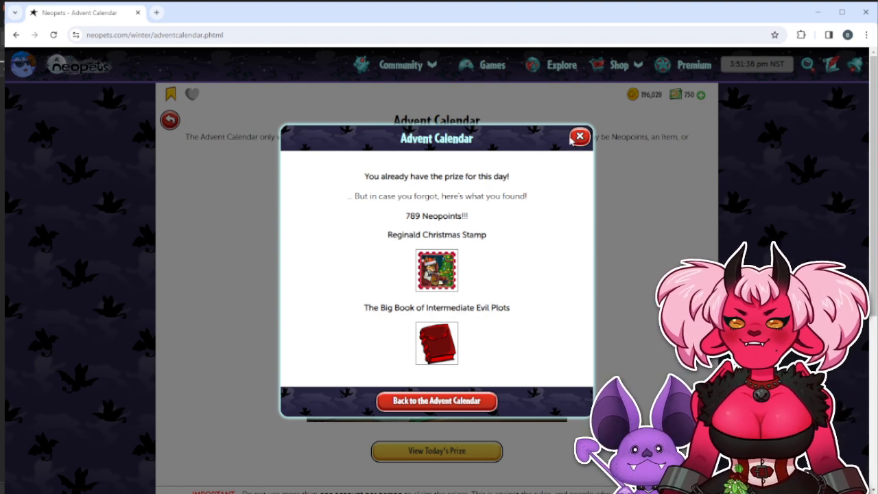
pyautogui.click(580, 137)
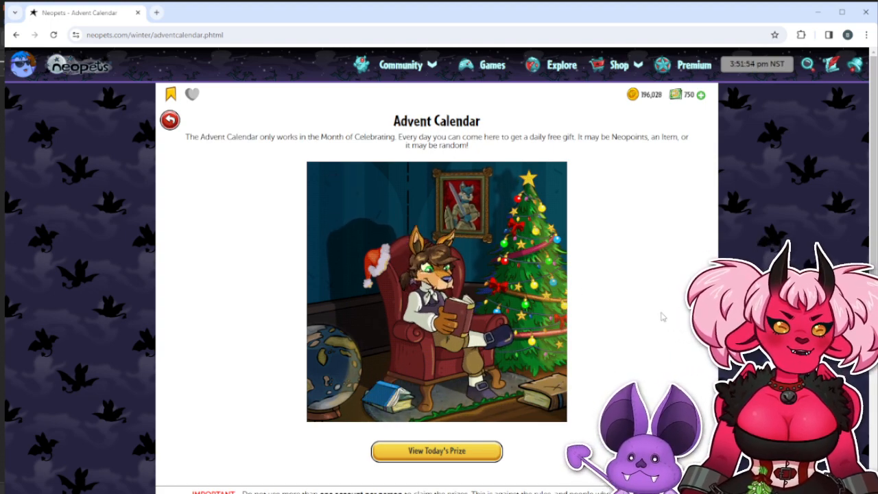
# Search the Neopets site for "king altador".
pyautogui.click(808, 64)
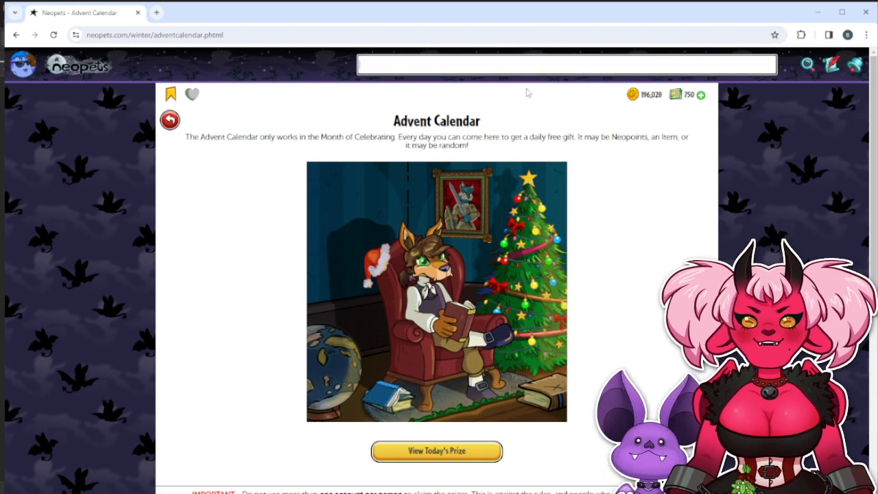
pyautogui.click(536, 68)
pyautogui.write('king al')
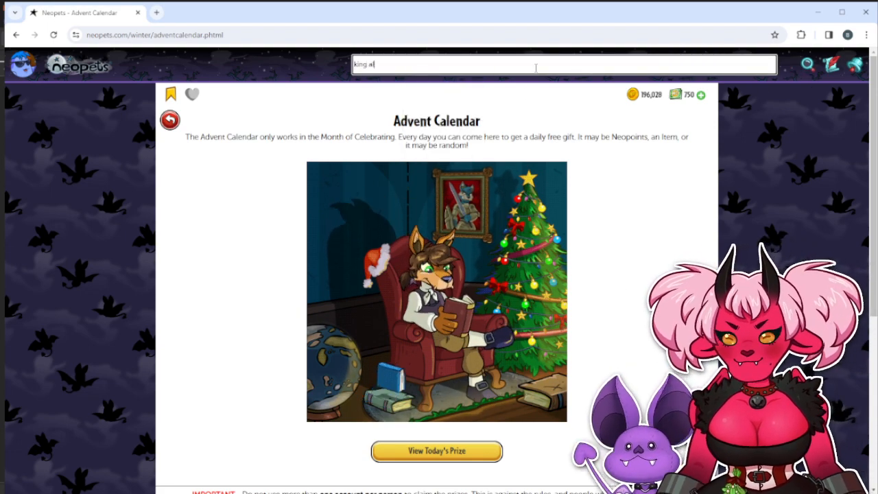
pyautogui.write('tedor')
pyautogui.press('Return')
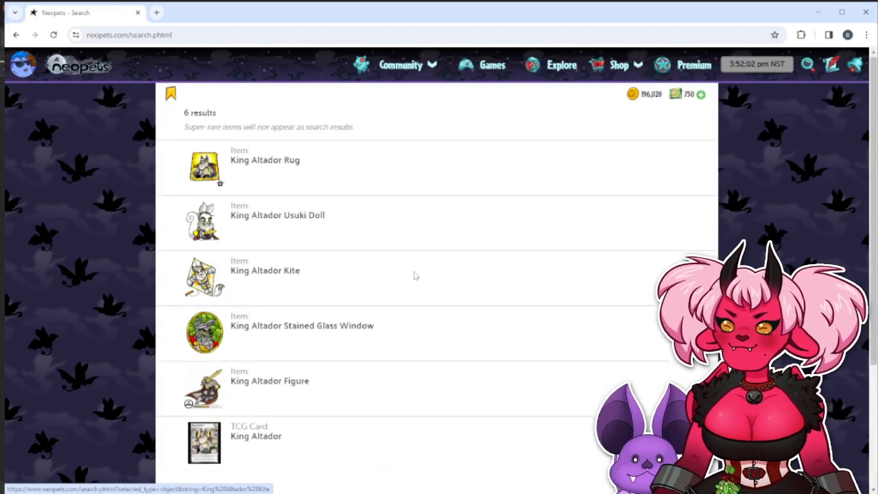
# Look over the search results, open the King Altador TCG card entry and skim the Darkest Faerie card checklist.
pyautogui.scroll(-2, 253, 370)
pyautogui.scroll(2, 267, 321)
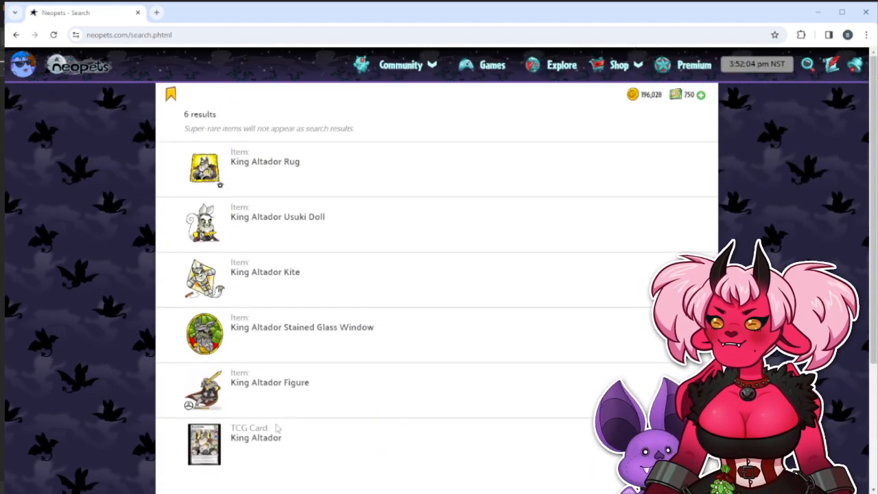
pyautogui.click(258, 443)
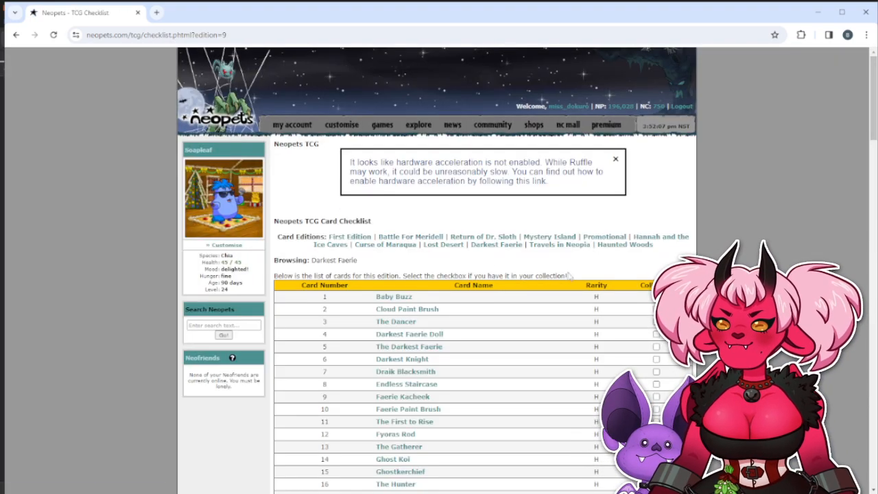
pyautogui.scroll(-5, 475, 308)
pyautogui.scroll(5, 481, 309)
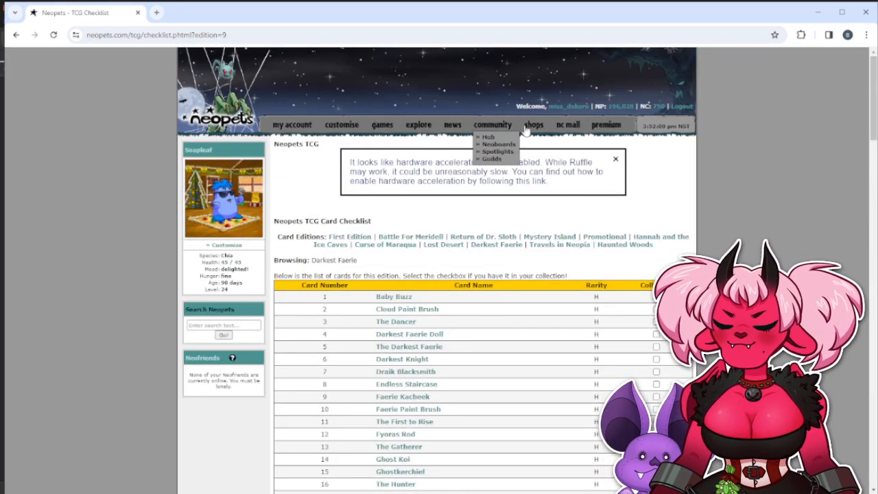
pyautogui.moveTo(420, 134)
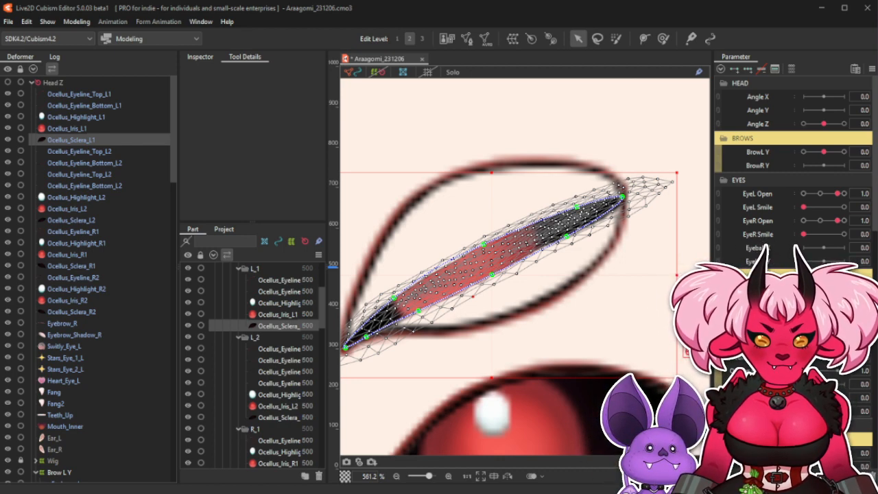
# Bring the Google image results for King Altador into view, open the Book of Ages picture in its own tab and enlarge it.
pyautogui.moveTo(728, 493); pyautogui.dragTo(496, 8)
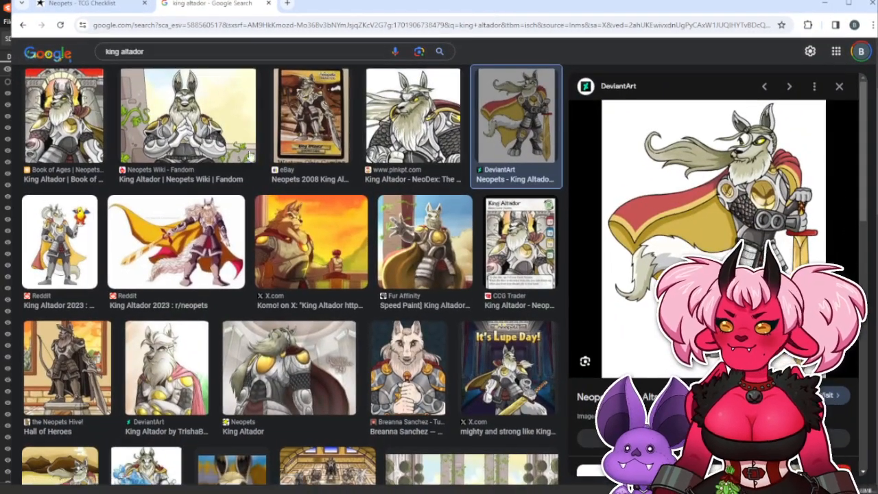
pyautogui.click(82, 130)
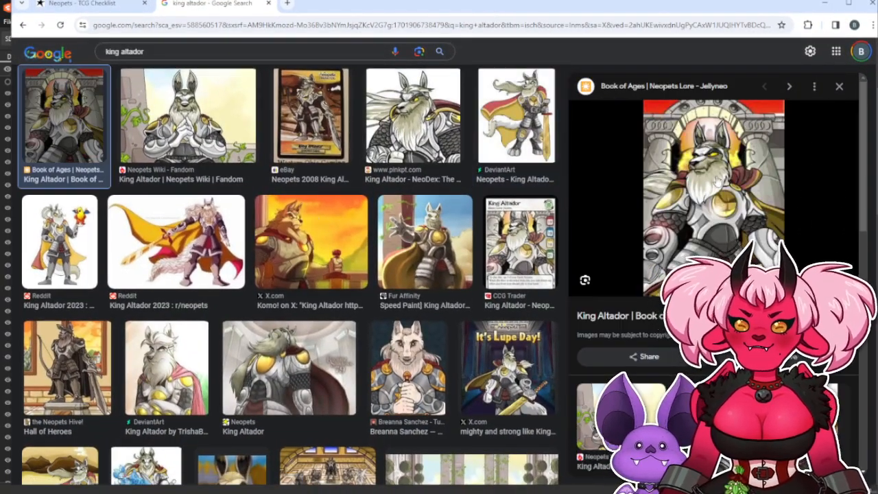
pyautogui.rightClick(736, 169)
pyautogui.click(779, 320)
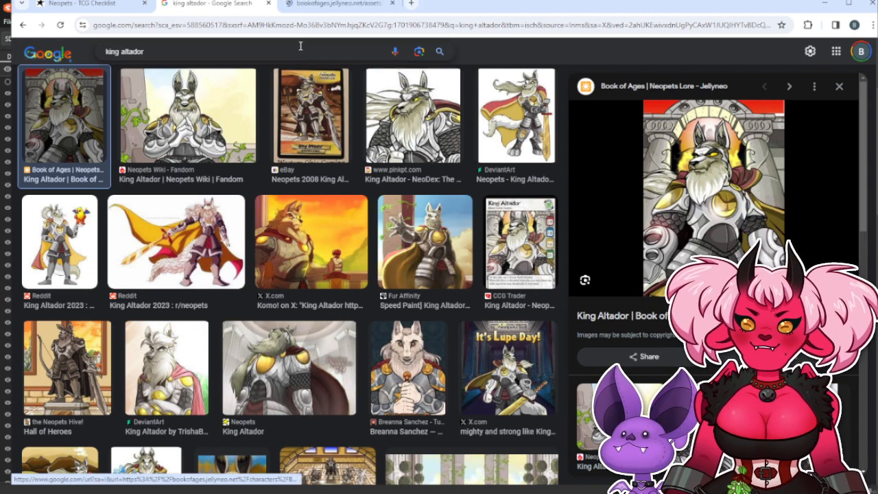
pyautogui.click(329, 5)
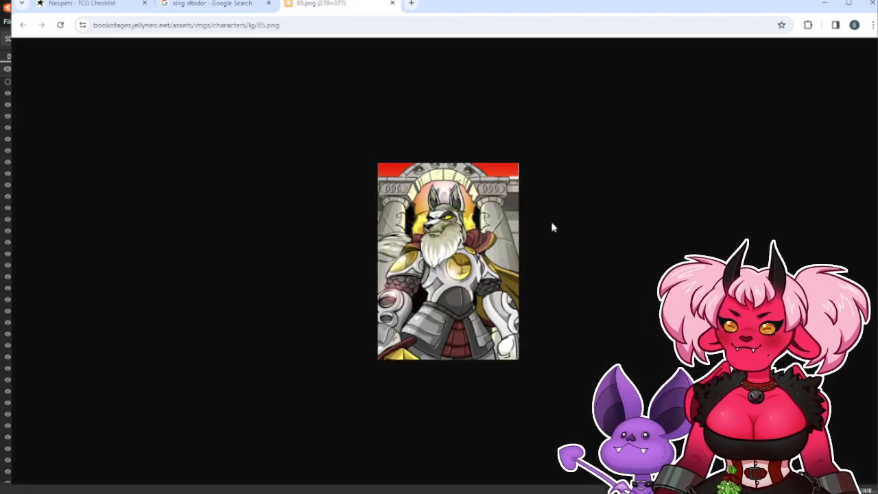
pyautogui.hotkey('ctrl', '+')
pyautogui.hotkey('ctrl', '+')
pyautogui.hotkey('ctrl', '+')
pyautogui.hotkey('ctrl', '+')
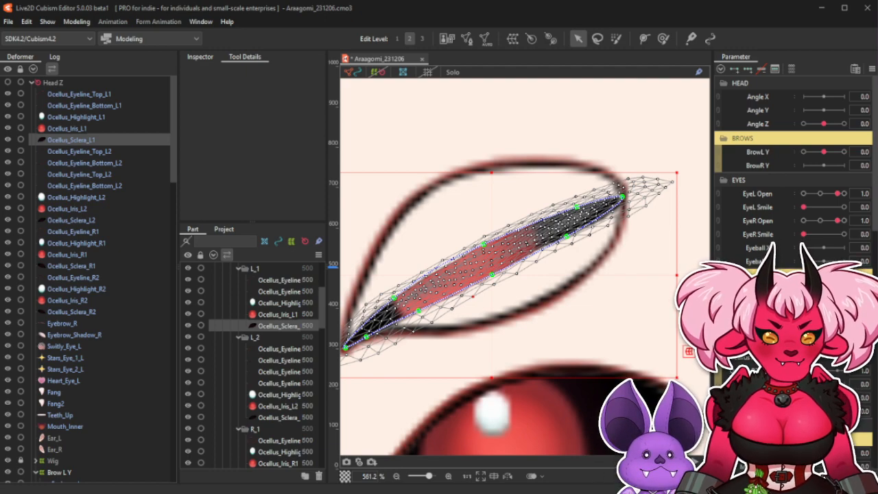
# Bring the browser back into view, open the Jellyneo Item Database picture of King Coltzan III in its own tab and enlarge it to 175%.
pyautogui.moveTo(659, 493); pyautogui.dragTo(649, 7)
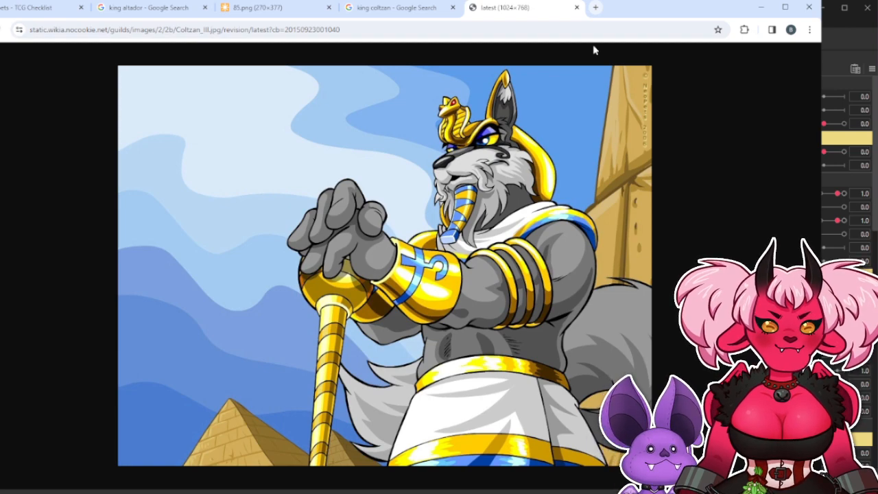
pyautogui.click(391, 8)
pyautogui.click(339, 104)
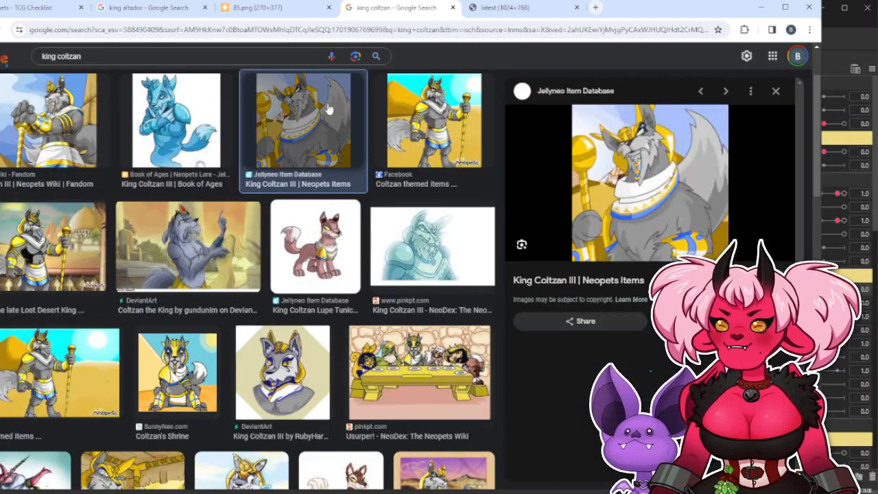
pyautogui.rightClick(652, 184)
pyautogui.click(693, 307)
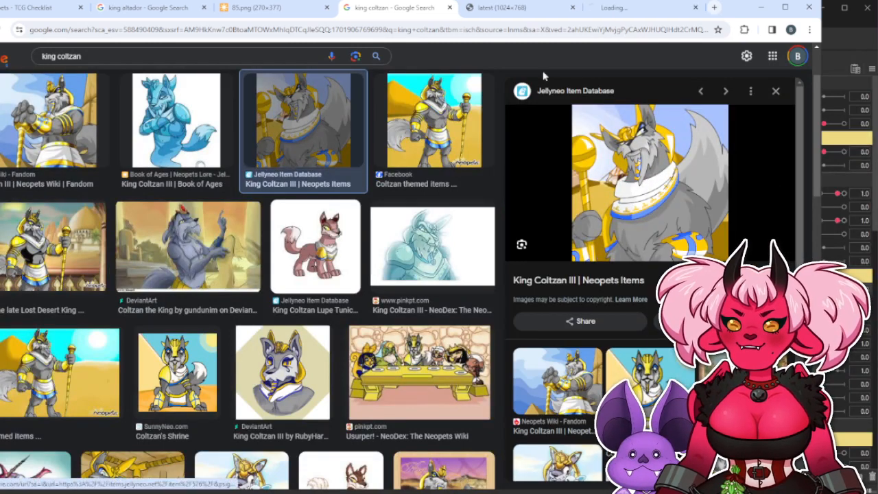
pyautogui.click(632, 10)
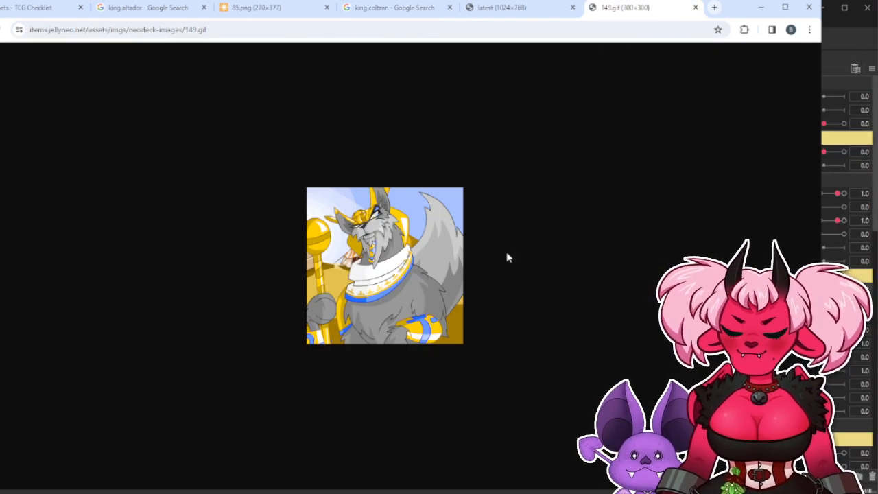
pyautogui.scroll(3, 507, 254)
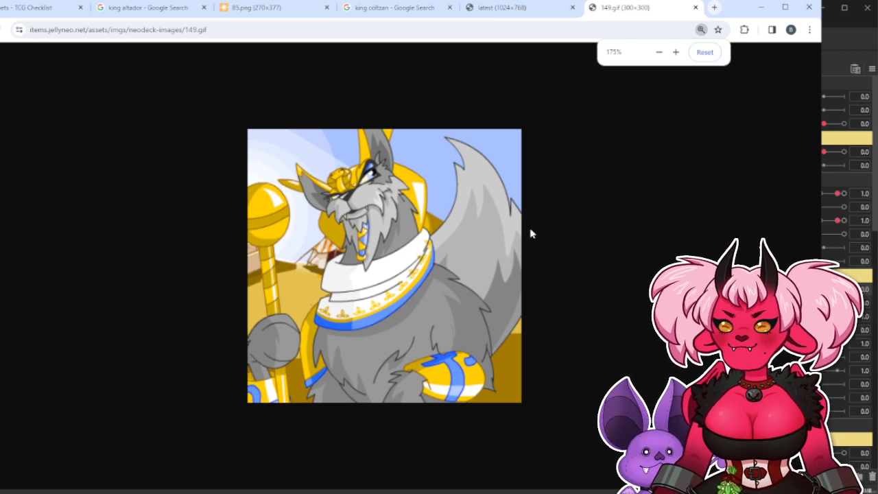
# Close the two King Coltzan picture tabs and minimize the browser to return to Live2D Cubism Editor.
pyautogui.click(696, 8)
pyautogui.click(575, 8)
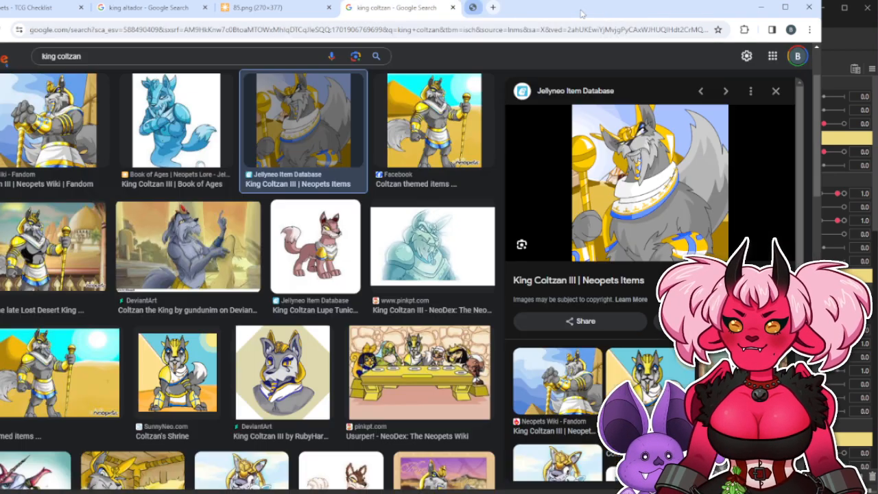
pyautogui.click(762, 7)
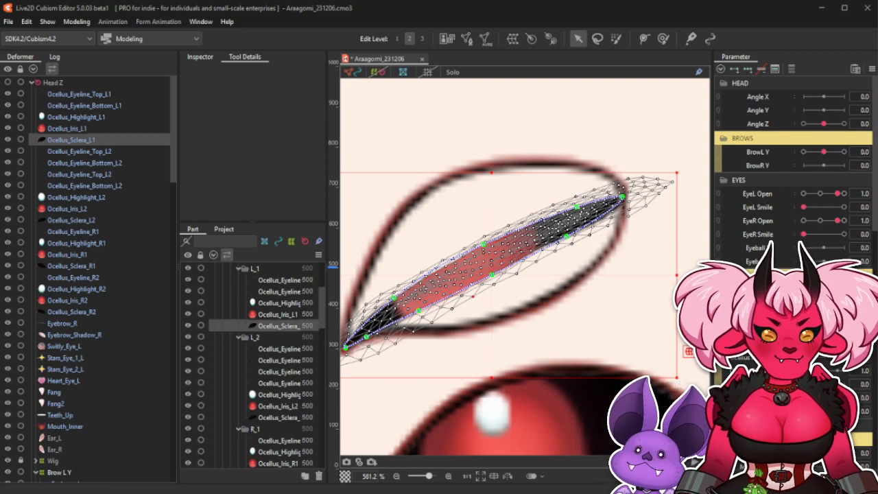
# Bring the browser's Illusen image results into view, preview the VS Battles Wiki, X.com and Reddit pictures, and return to Live2D Cubism Editor.
pyautogui.moveTo(877, 62); pyautogui.dragTo(609, 18)
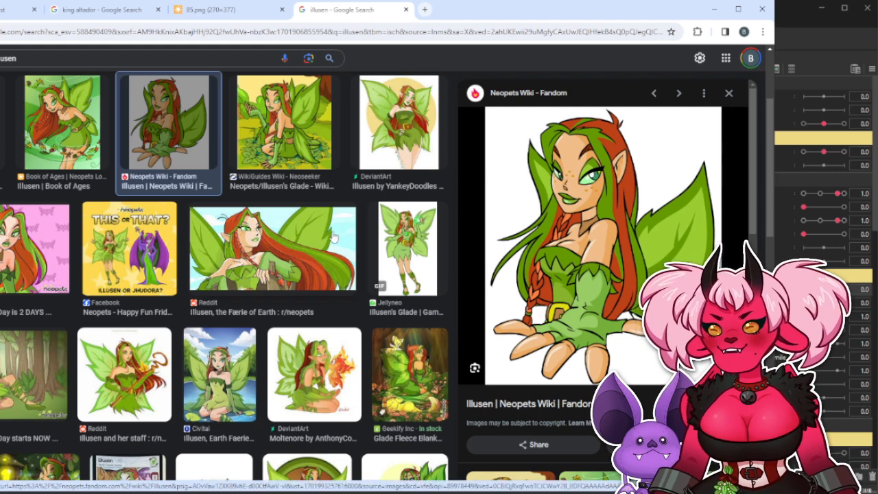
pyautogui.click(5, 132)
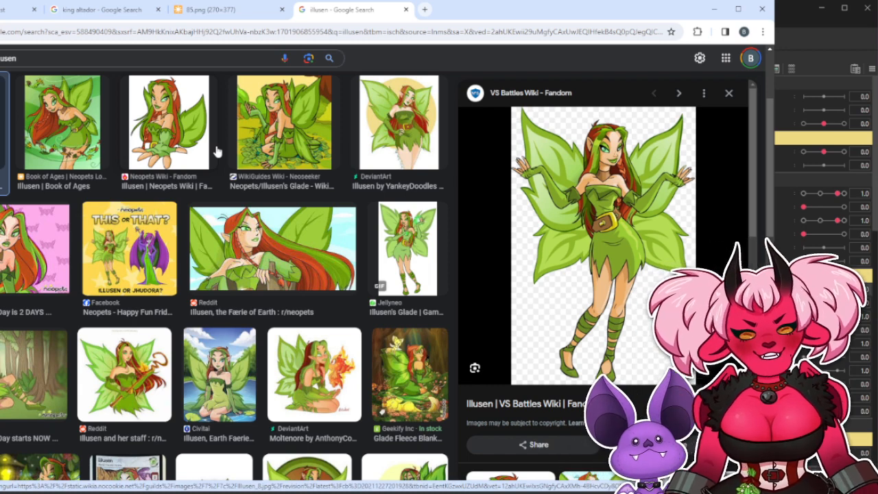
pyautogui.click(47, 307)
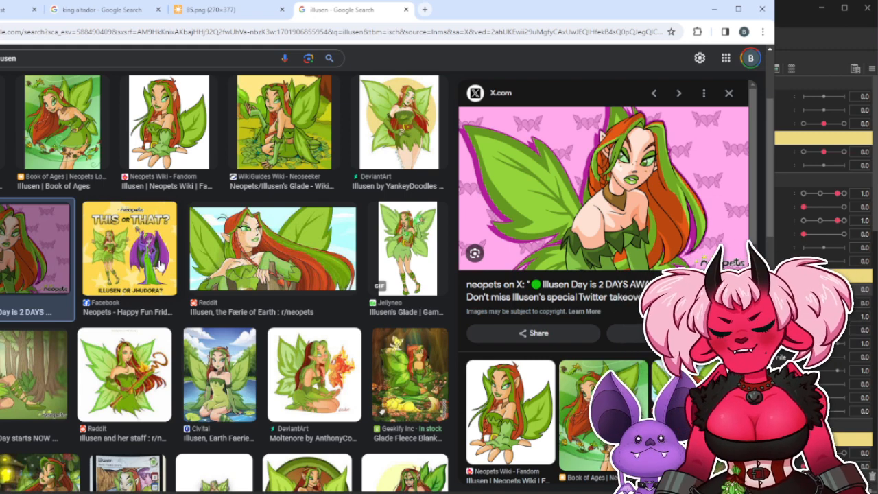
pyautogui.click(692, 385)
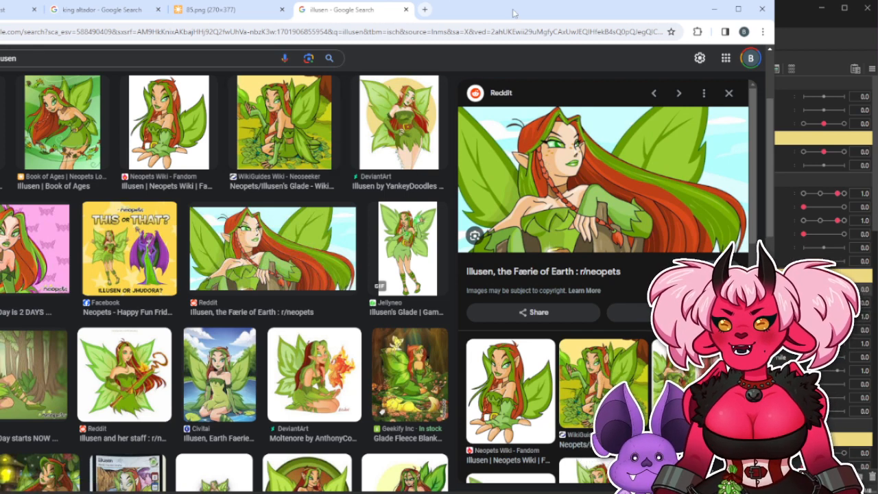
pyautogui.hotkey('alt', 'Tab')
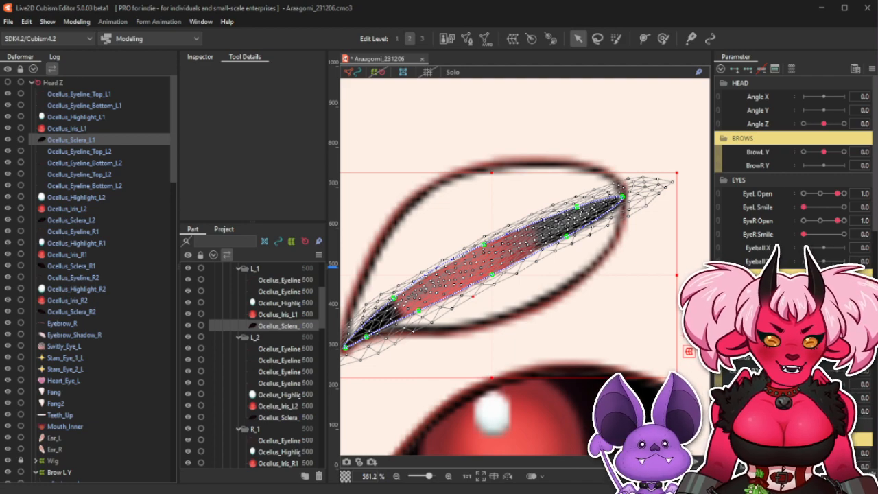
# Bring the browser window with the Geekify picture of Jhudora into view, look it over and close the window.
pyautogui.moveTo(377, 493); pyautogui.dragTo(683, 12)
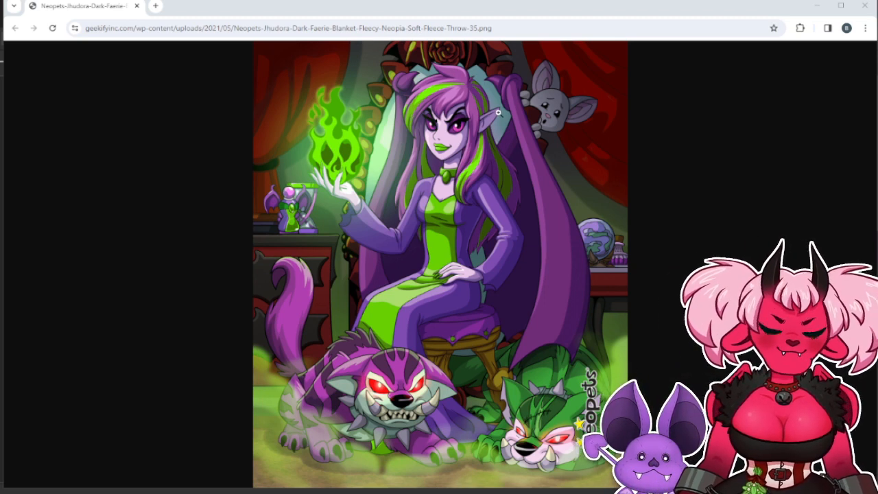
pyautogui.moveTo(479, 7); pyautogui.dragTo(479, 11)
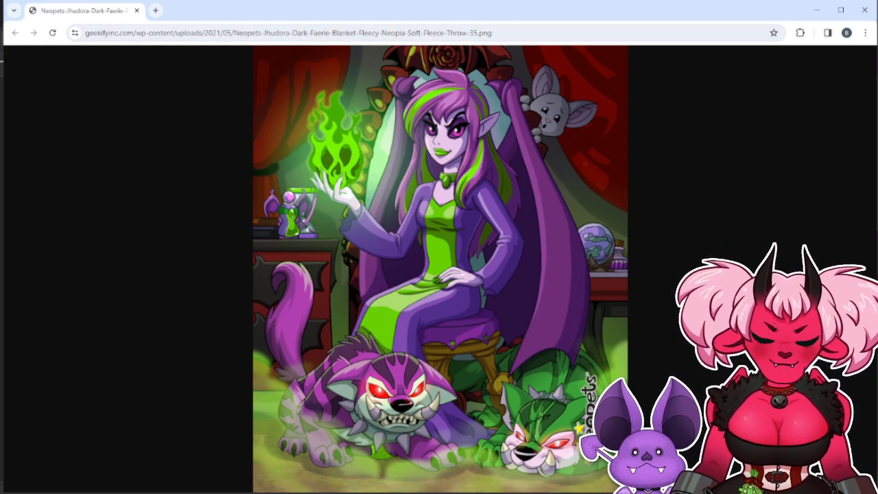
pyautogui.click(865, 10)
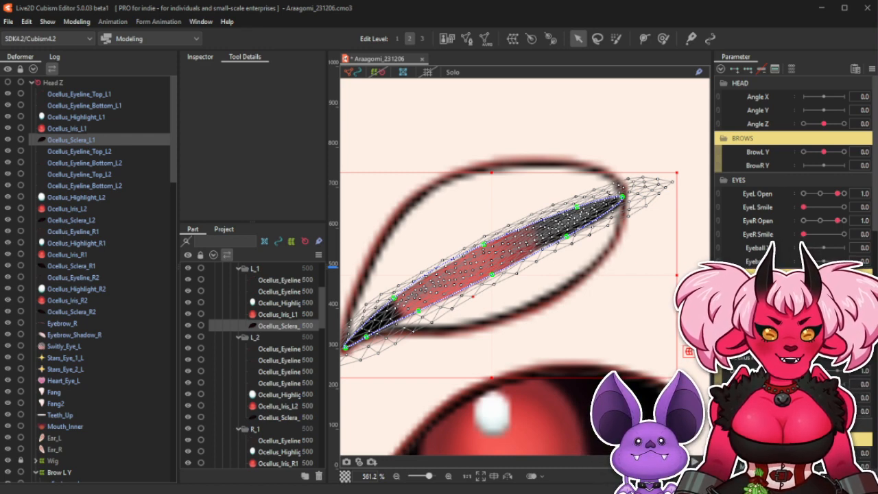
# Bring the browser window with the Neopets game screenshot 1.jpg into view and show the Sophie_2.jpg wiki picture in a second tab.
pyautogui.moveTo(590, 491); pyautogui.dragTo(755, 15)
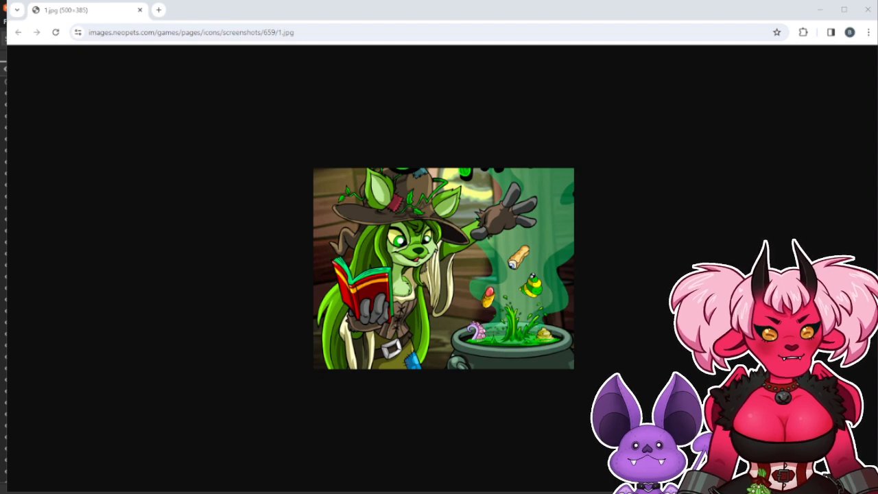
pyautogui.moveTo(759, 475); pyautogui.dragTo(420, 11)
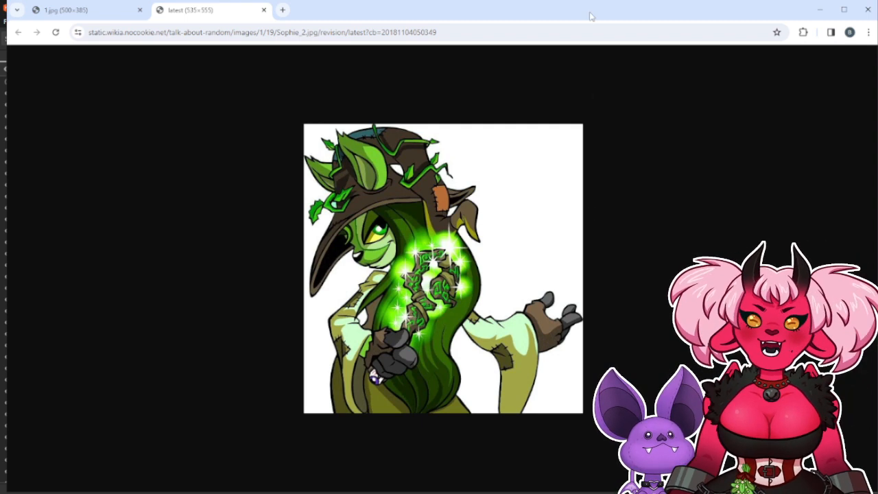
# Show vira.gif in its own tab and enlarge it, view the other full-body Vira picture, and close the browser window.
pyautogui.moveTo(595, 15); pyautogui.dragTo(596, 14)
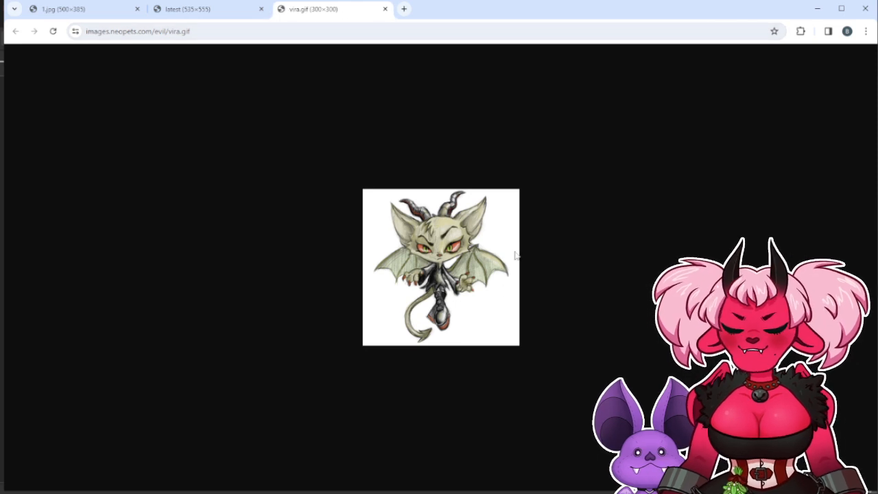
pyautogui.hotkey('ctrl', '+')
pyautogui.hotkey('ctrl', '+')
pyautogui.hotkey('ctrl', '+')
pyautogui.hotkey('ctrl', '+')
pyautogui.hotkey('ctrl', '+')
pyautogui.hotkey('ctrl', '+')
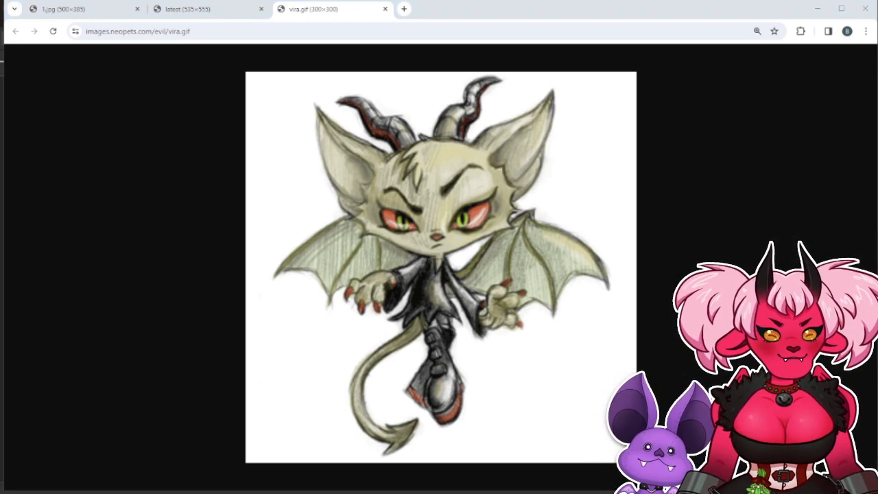
pyautogui.moveTo(714, 490); pyautogui.dragTo(516, 18)
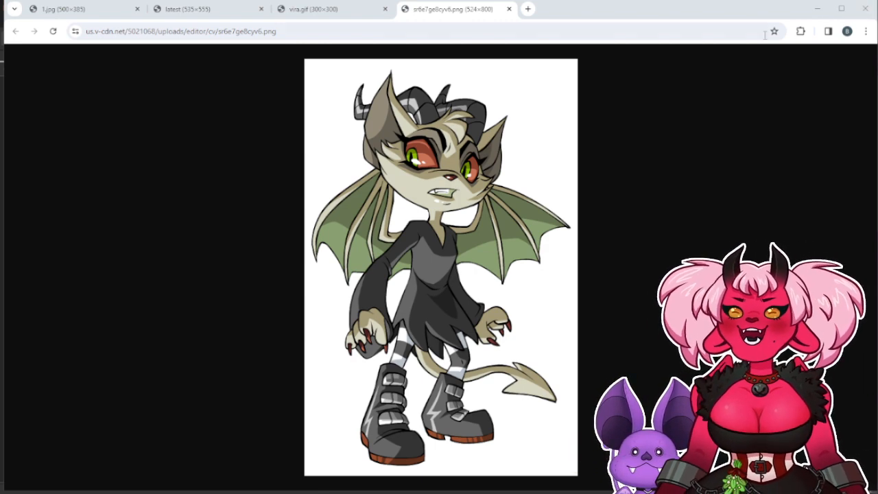
pyautogui.click(866, 9)
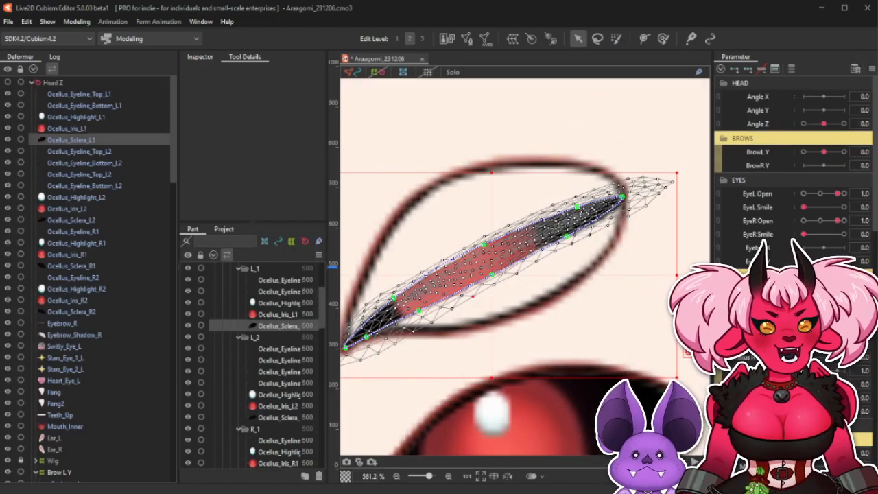
# Activate the Deform Brush for reshaping the Ocellus_Sclera_L1 mesh.
pyautogui.scroll(-2, 600, 210)
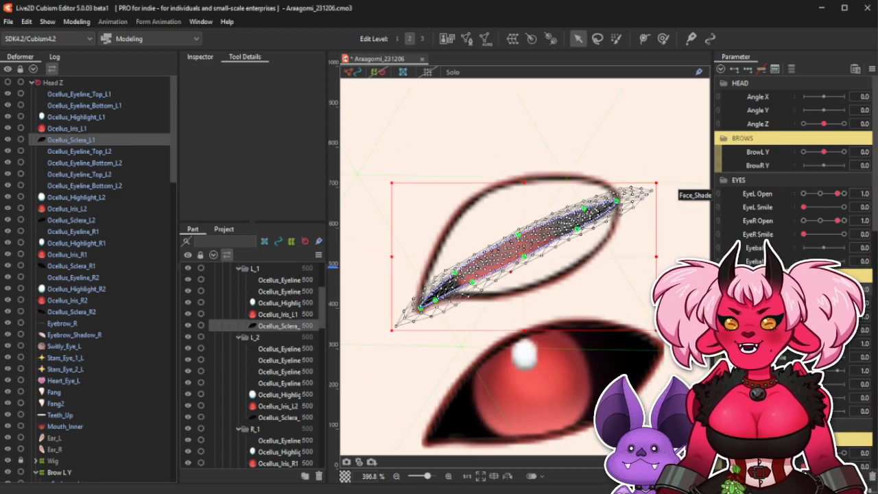
pyautogui.click(665, 38)
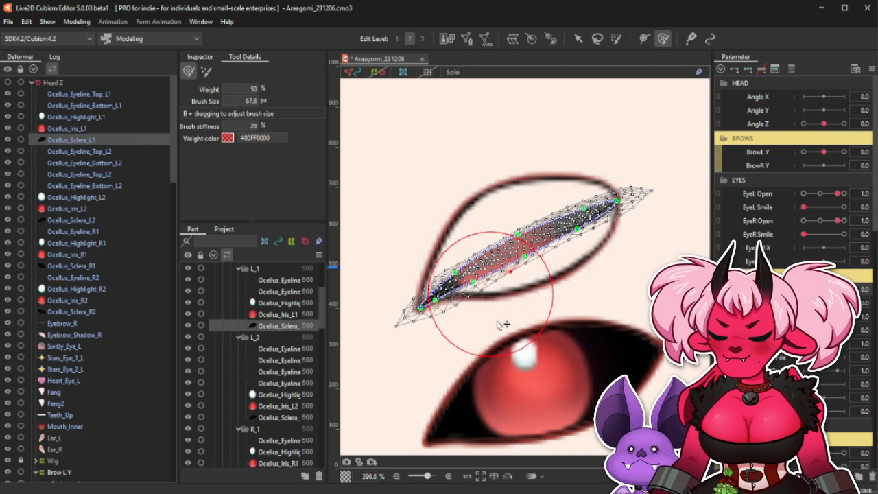
# Slim the middle of the Ocellus_Sclera_L1 mesh into a narrower band with the Deform Brush, reducing the brush size to 40.5 px.
pyautogui.moveTo(499, 325); pyautogui.dragTo(459, 373)
pyautogui.moveTo(479, 261)
pyautogui.mouseDown()
pyautogui.moveTo(486, 267)
pyautogui.moveTo(533, 239)
pyautogui.moveTo(573, 234)
pyautogui.mouseUp()
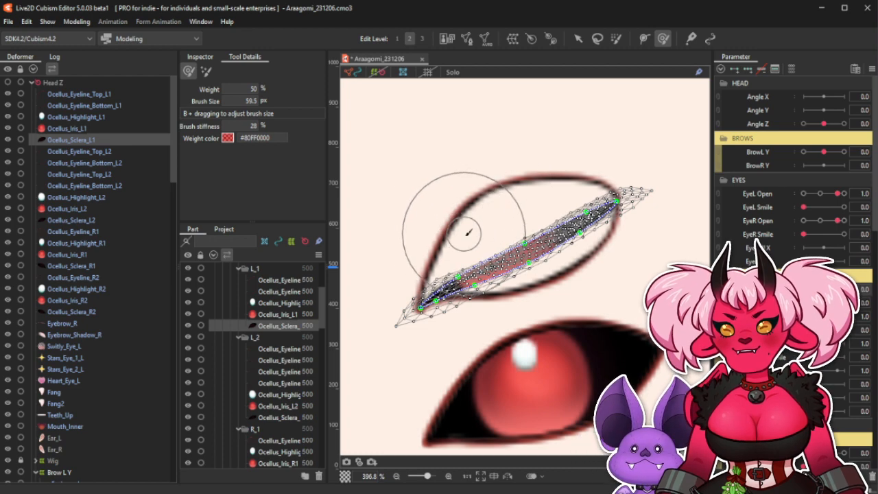
pyautogui.scroll(4, 463, 227)
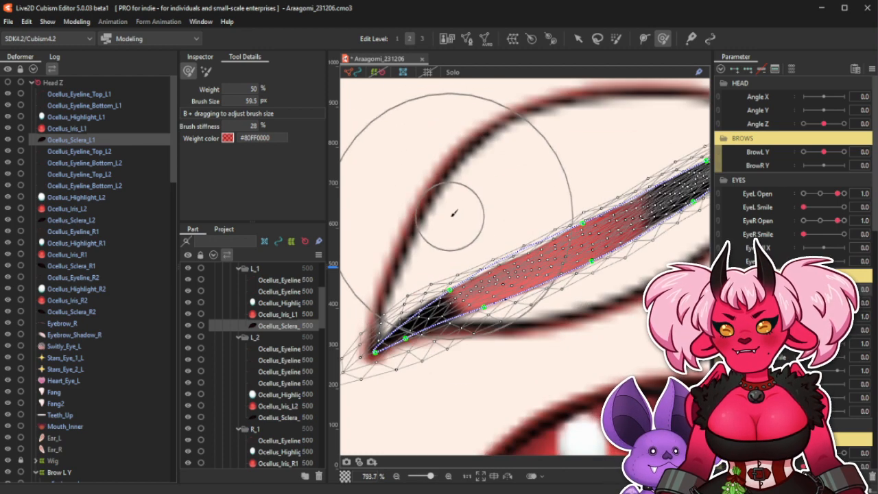
pyautogui.scroll(-1, 447, 193)
pyautogui.scroll(1, 414, 206)
pyautogui.scroll(-1, 404, 213)
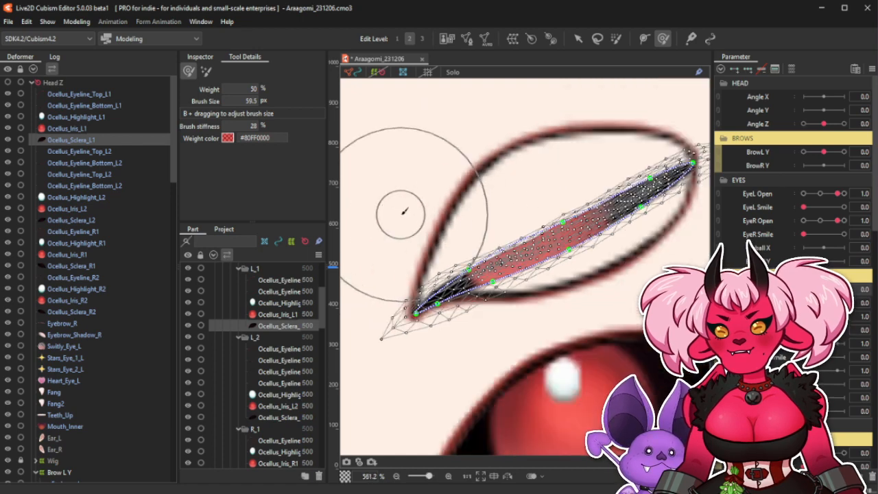
pyautogui.scroll(1, 404, 212)
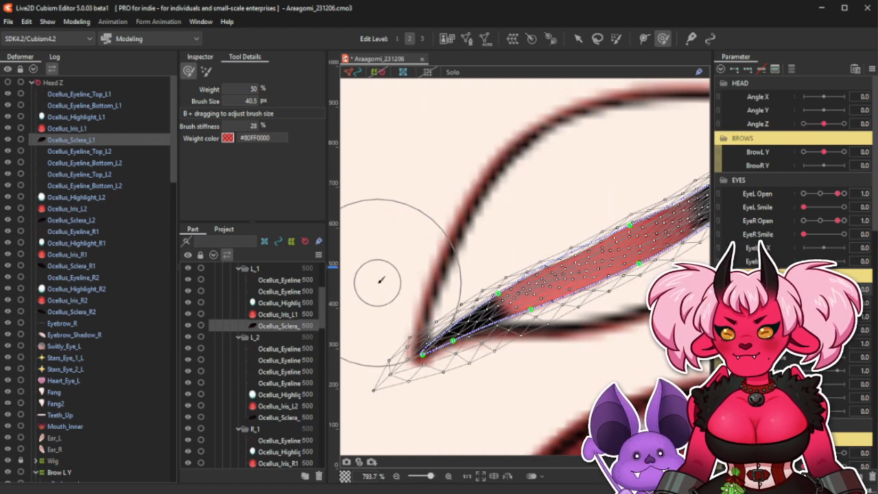
pyautogui.scroll(-1, 362, 298)
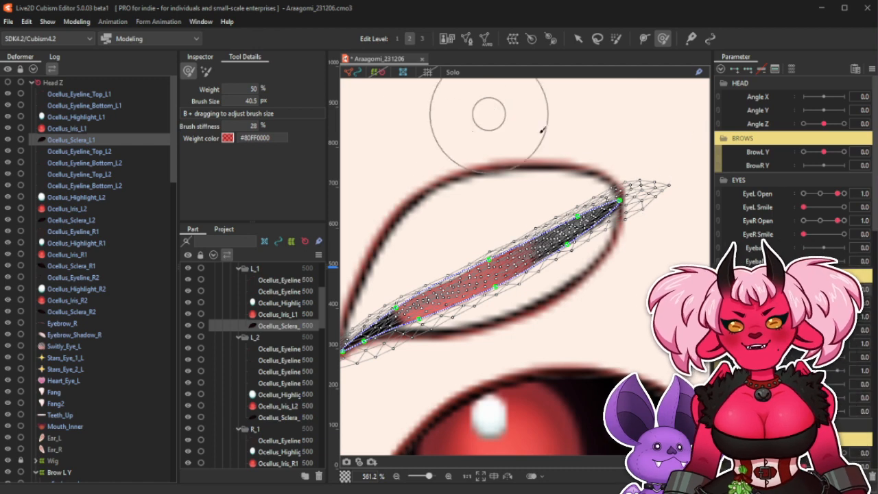
pyautogui.scroll(-2, 583, 195)
pyautogui.scroll(2, 449, 252)
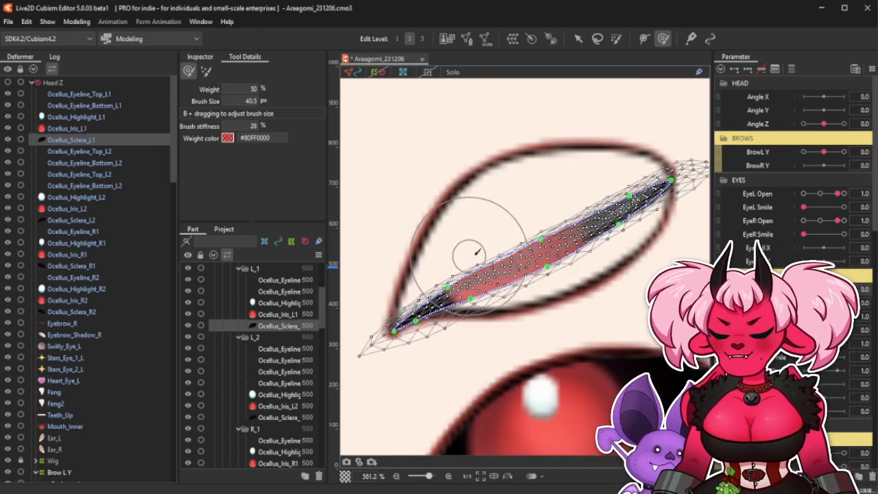
# Bend the thin Ocellus_Sclera_L1 mesh into a downward curve toward the lower eyeline with a 49.4 px Deform Brush, and check it without the mesh.
pyautogui.moveTo(484, 246)
pyautogui.mouseDown()
pyautogui.moveTo(496, 303)
pyautogui.moveTo(461, 226)
pyautogui.mouseUp()
pyautogui.moveTo(465, 269)
pyautogui.mouseDown()
pyautogui.moveTo(451, 288)
pyautogui.moveTo(475, 292)
pyautogui.moveTo(492, 282)
pyautogui.moveTo(549, 218)
pyautogui.moveTo(616, 206)
pyautogui.moveTo(604, 207)
pyautogui.moveTo(604, 232)
pyautogui.mouseUp()
pyautogui.hotkey('ctrl', 'z')
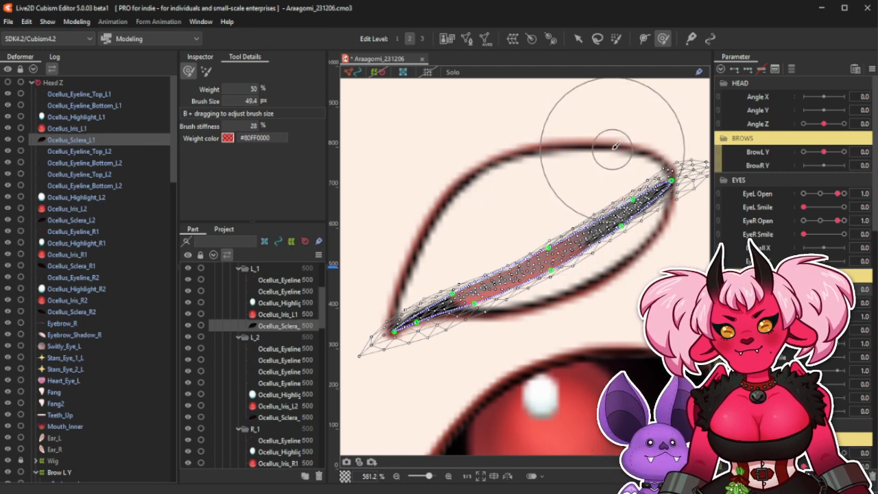
pyautogui.scroll(-2, 631, 154)
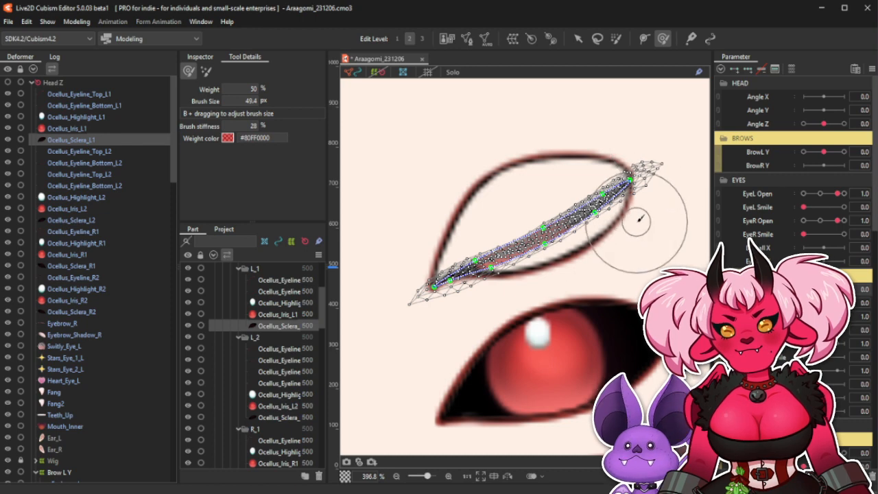
pyautogui.scroll(2, 558, 225)
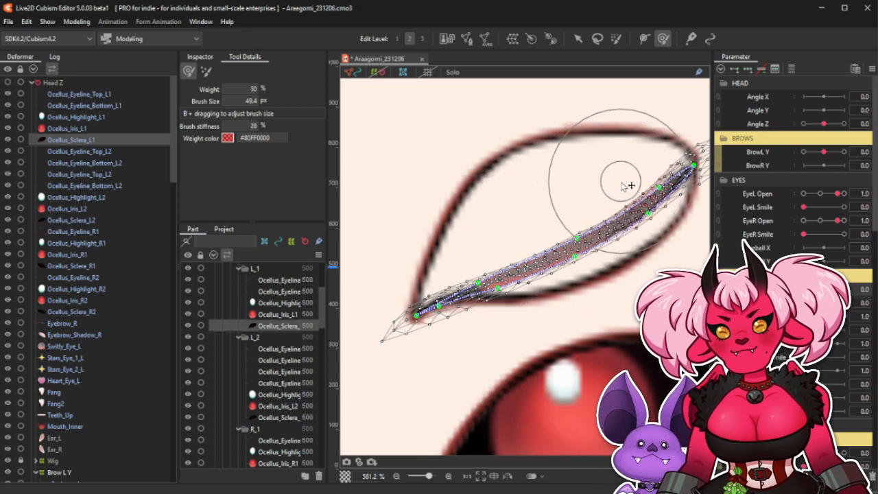
pyautogui.scroll(-2, 617, 184)
pyautogui.scroll(2, 571, 205)
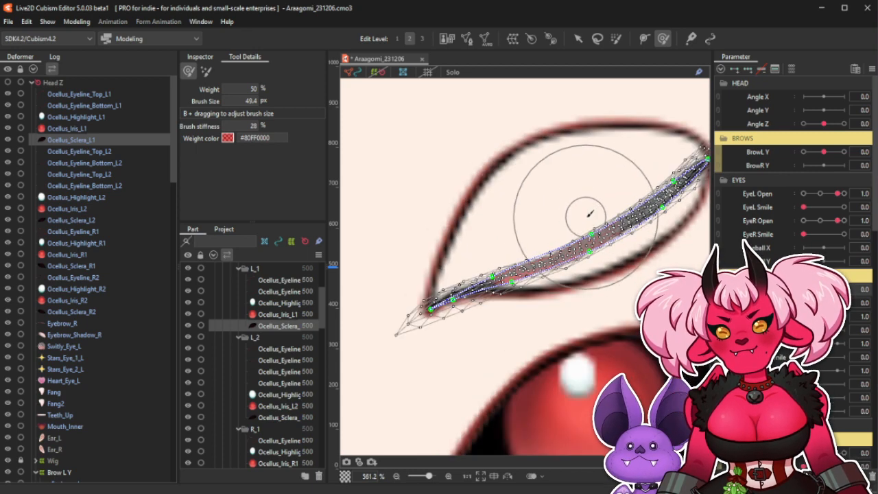
pyautogui.scroll(-2, 507, 239)
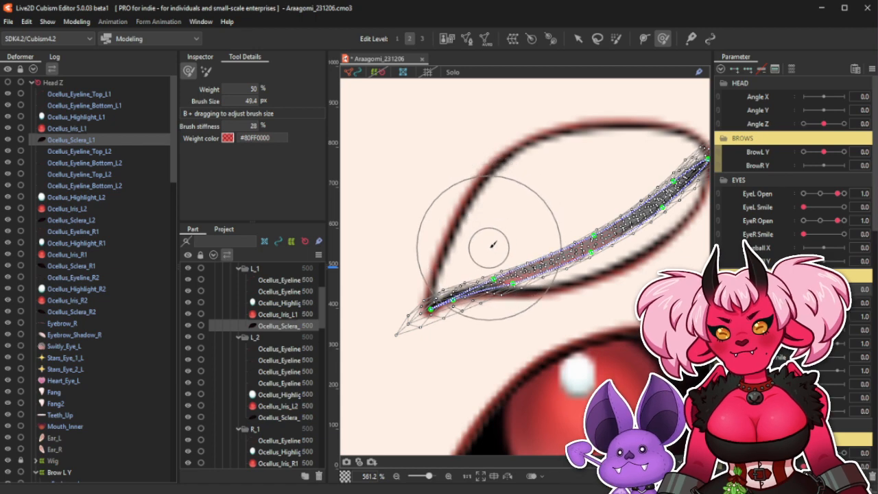
pyautogui.scroll(-1, 552, 223)
pyautogui.scroll(2, 553, 223)
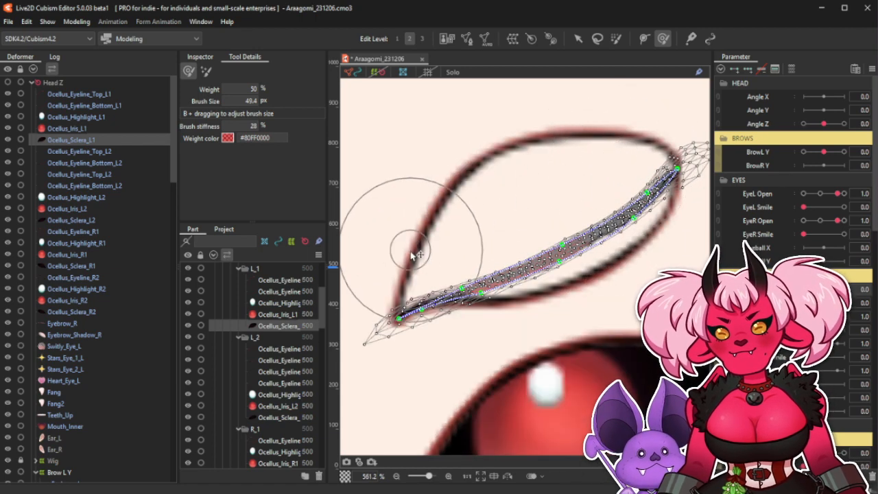
pyautogui.click(354, 72)
pyautogui.scroll(-4, 467, 238)
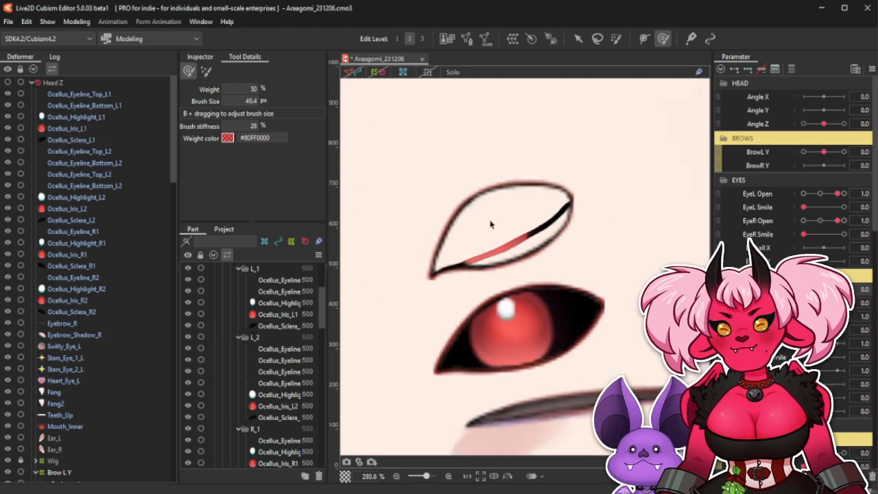
# Refine the lower edge of the outer half of Ocellus_Sclera_L1 with the Deform Brush reduced to 19.1 px.
pyautogui.click(83, 141)
pyautogui.click(354, 72)
pyautogui.scroll(8, 532, 263)
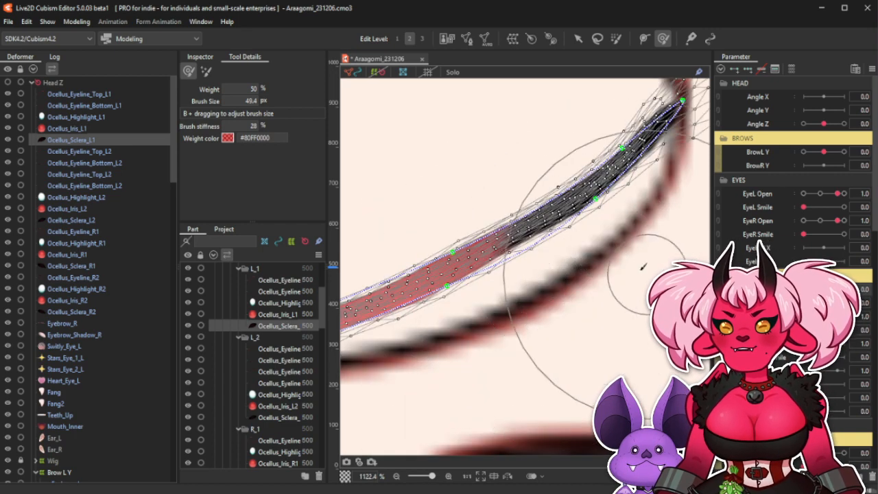
pyautogui.press('b')
pyautogui.moveTo(618, 279)
pyautogui.mouseDown()
pyautogui.moveTo(601, 197)
pyautogui.moveTo(586, 190)
pyautogui.mouseUp()
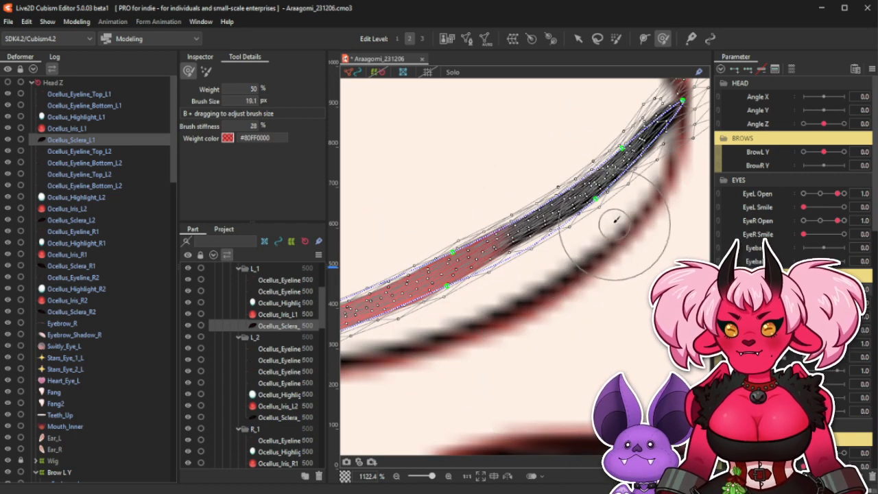
pyautogui.moveTo(616, 218); pyautogui.dragTo(579, 239)
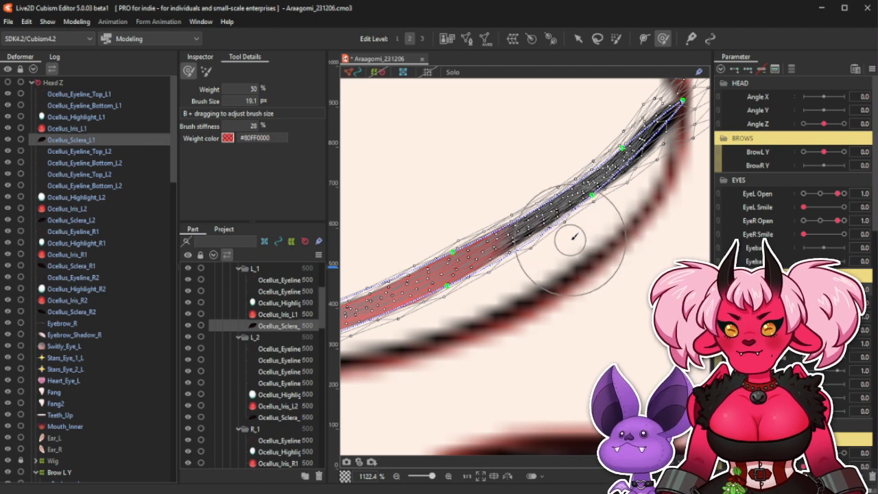
pyautogui.moveTo(627, 207); pyautogui.dragTo(628, 201)
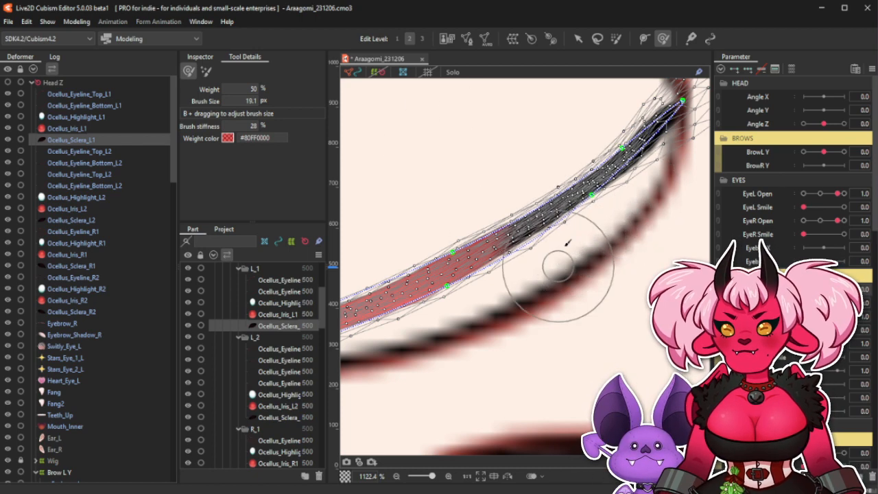
# Hide the mesh overlay to examine the curved sclera line, and bring the Ocellus_Sclera_L1 mesh back into view.
pyautogui.scroll(-2, 563, 241)
pyautogui.click(357, 71)
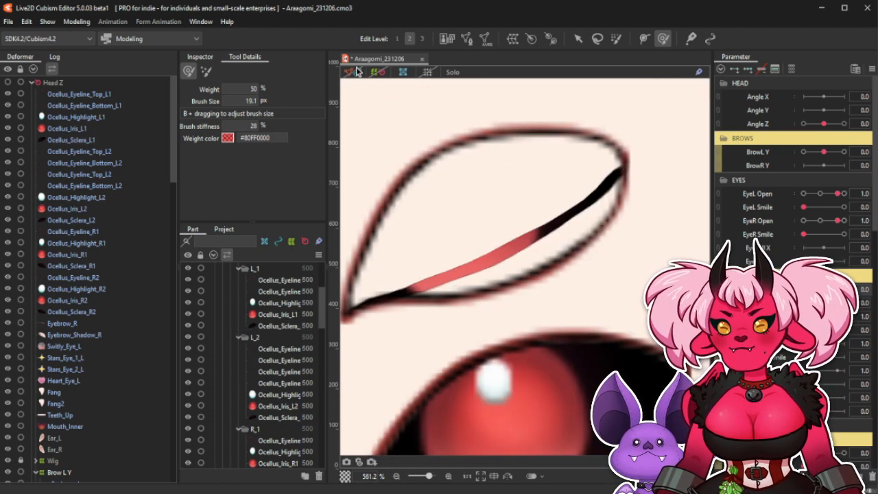
pyautogui.scroll(-3, 410, 115)
pyautogui.scroll(2, 557, 289)
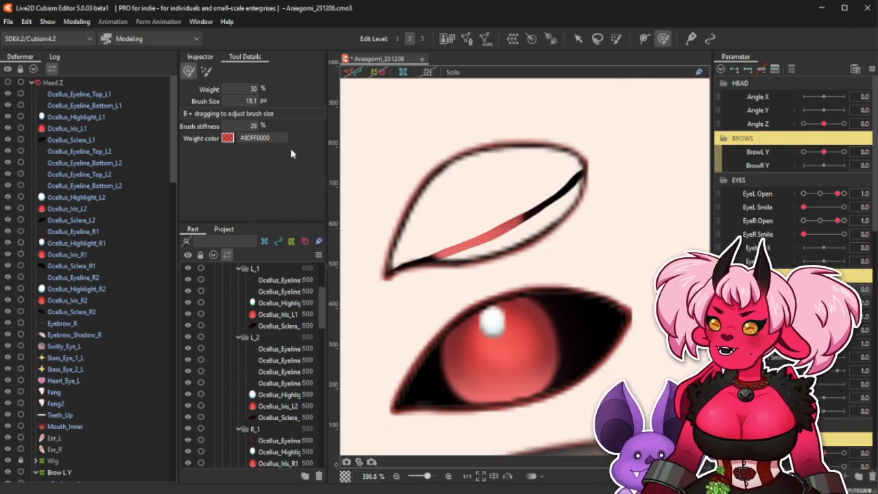
pyautogui.click(103, 140)
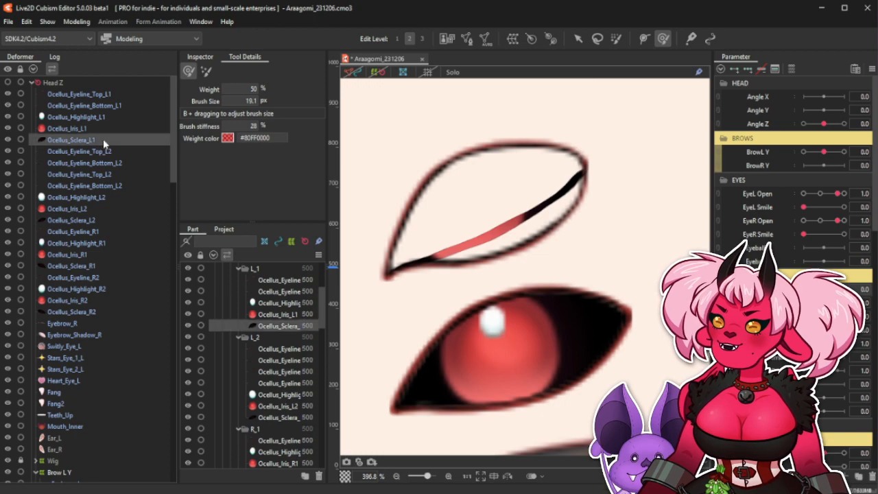
pyautogui.click(354, 74)
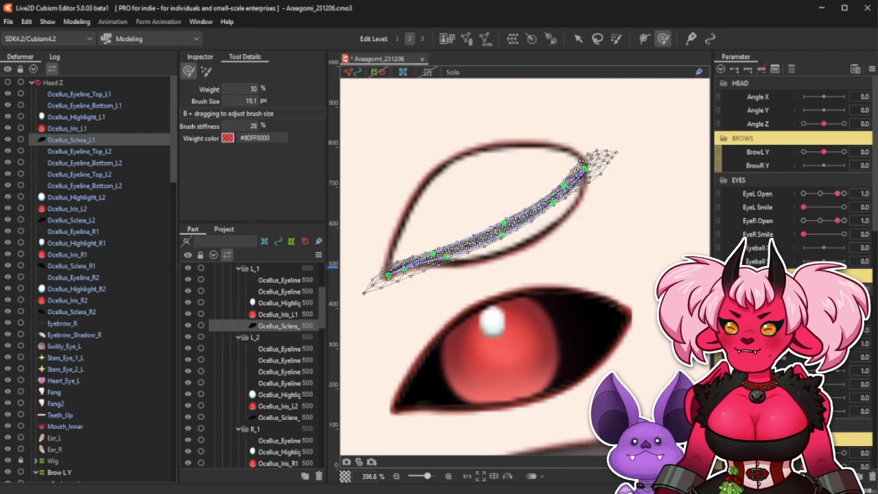
# Return Ocellus_Sclera_L1 to its fully open shape, comparing it repeatedly with the thin closed shape.
pyautogui.moveTo(819, 269)
pyautogui.mouseDown()
pyautogui.moveTo(806, 268)
pyautogui.moveTo(838, 268)
pyautogui.moveTo(806, 289)
pyautogui.moveTo(837, 289)
pyautogui.mouseUp()
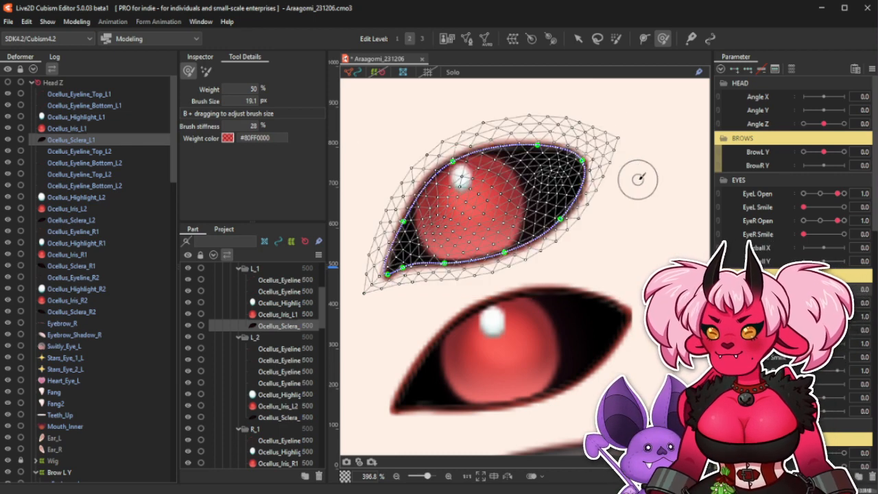
pyautogui.click(580, 39)
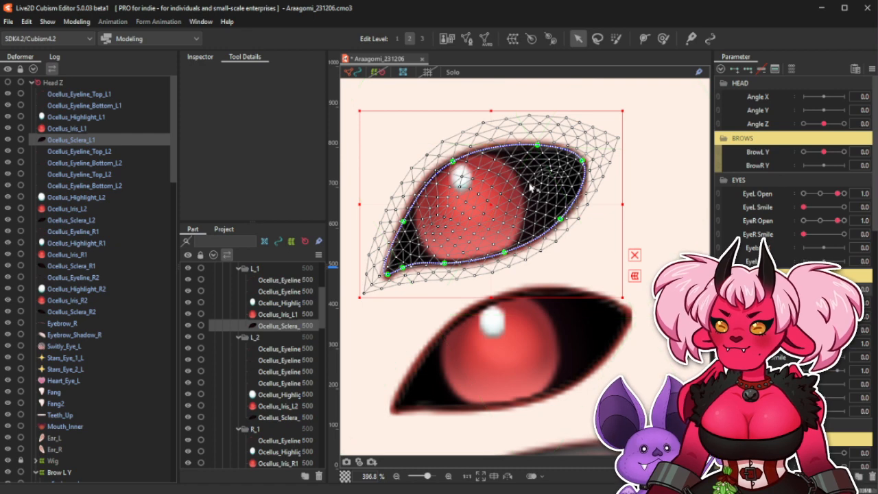
pyautogui.moveTo(403, 221); pyautogui.dragTo(422, 217)
pyautogui.hotkey('ctrl', 'z')
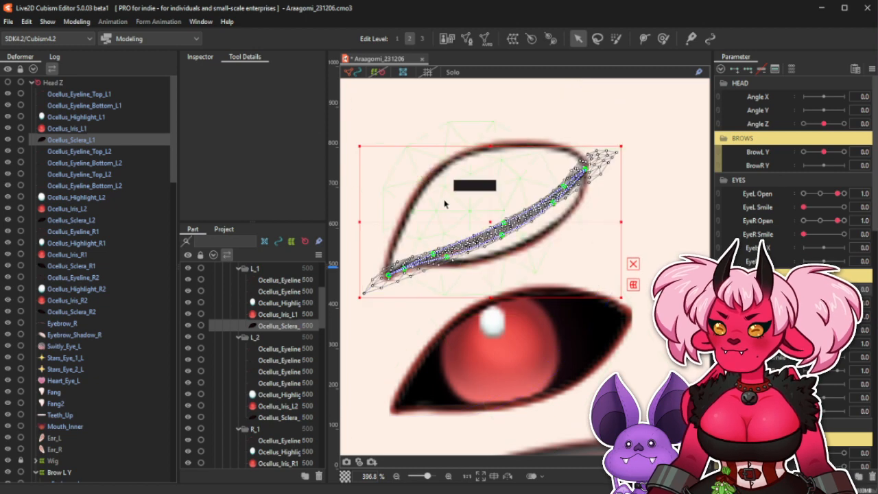
pyautogui.hotkey('ctrl', 'z')
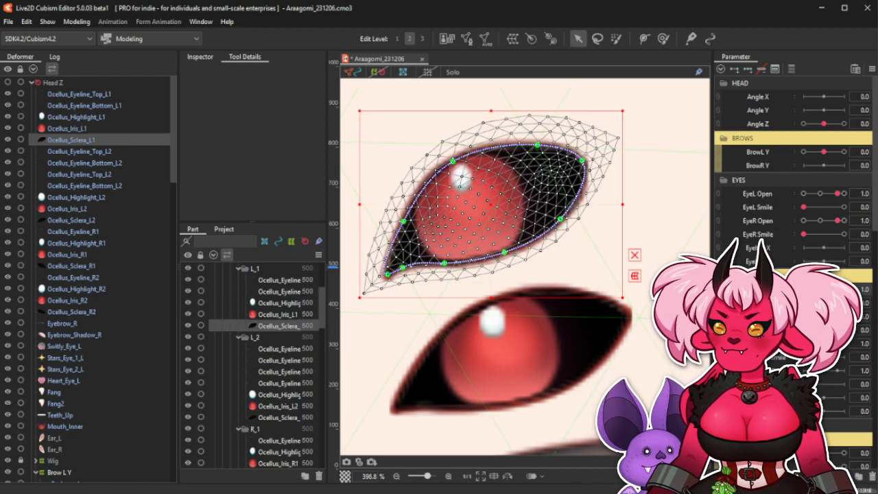
pyautogui.hotkey('ctrl', 'y')
pyautogui.hotkey('ctrl', 'z')
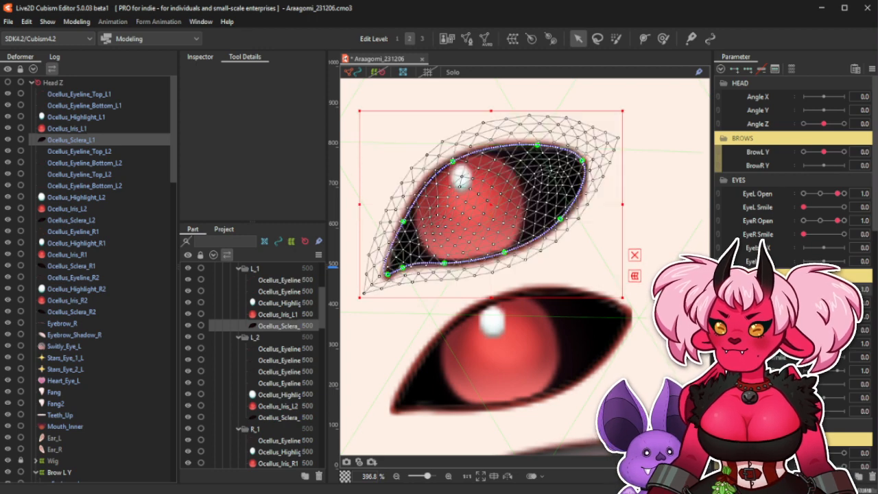
pyautogui.hotkey('ctrl', 'y')
pyautogui.hotkey('ctrl', 'z')
pyautogui.moveTo(842, 289); pyautogui.dragTo(838, 289)
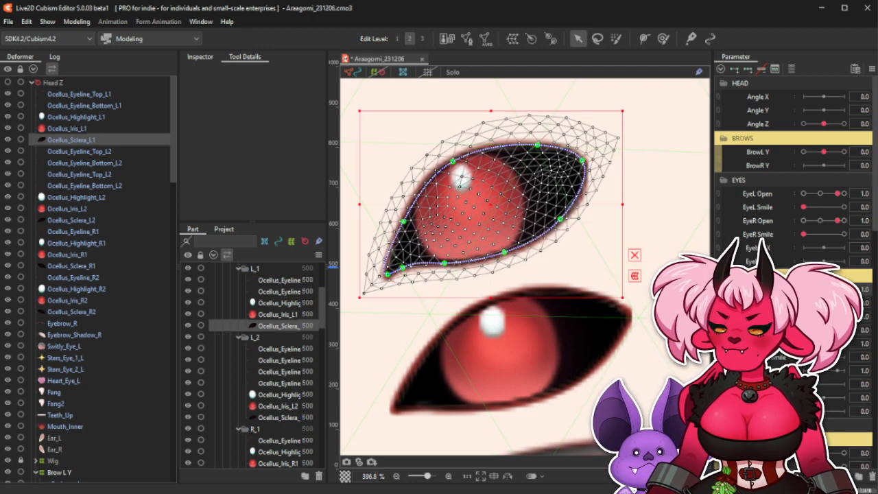
pyautogui.hotkey('ctrl', 'y')
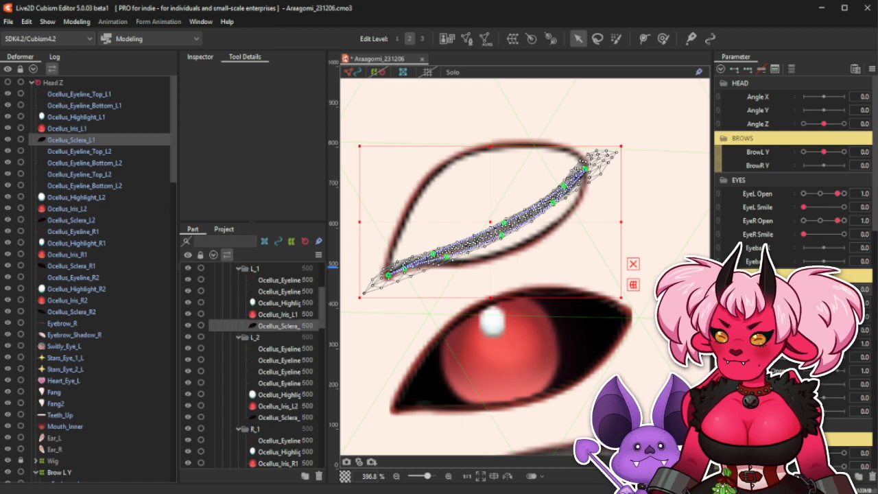
pyautogui.hotkey('ctrl', 'z')
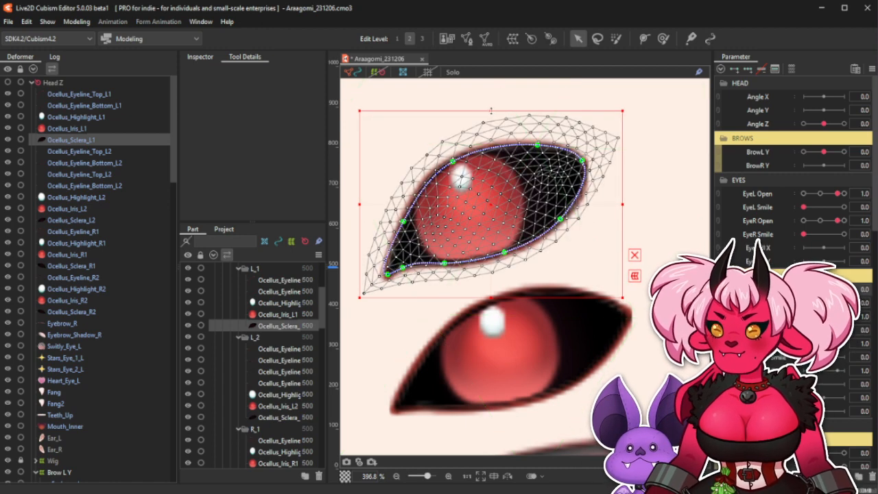
# Try flattening the unrotated open sclera vertically with its bounding box, and undo the squash.
pyautogui.moveTo(491, 110); pyautogui.dragTo(490, 276)
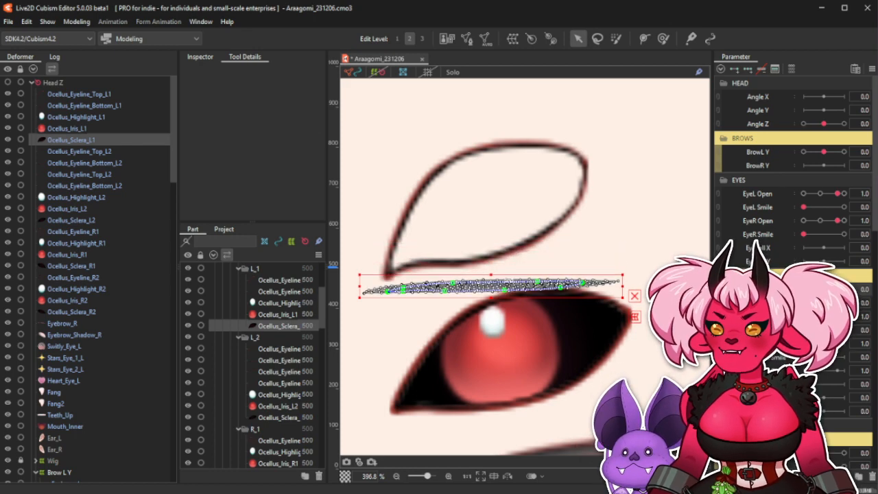
pyautogui.hotkey('ctrl', 'z')
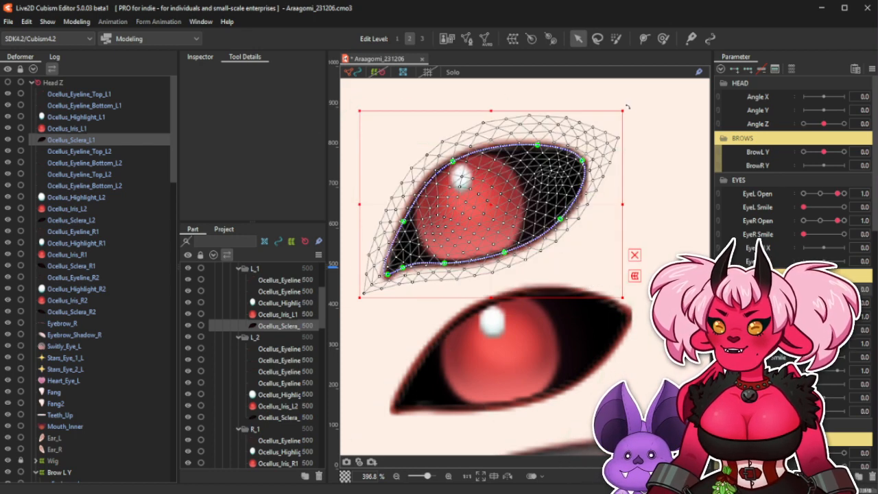
# Rotate Ocellus_Sclera_L1 until the eye lies level, flatten it vertically into a thin strip, and rotate the strip back to the eye's slant.
pyautogui.moveTo(627, 107); pyautogui.dragTo(648, 171)
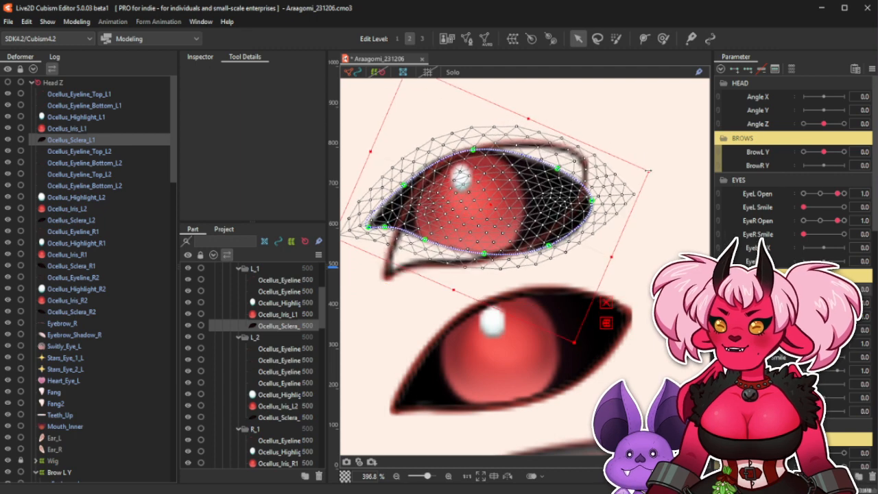
pyautogui.click(92, 151)
pyautogui.click(98, 141)
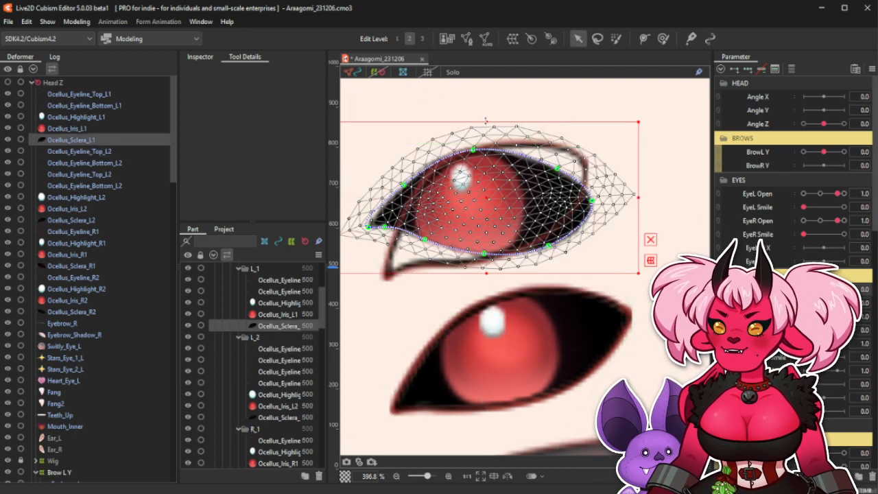
pyautogui.moveTo(486, 121); pyautogui.dragTo(486, 251)
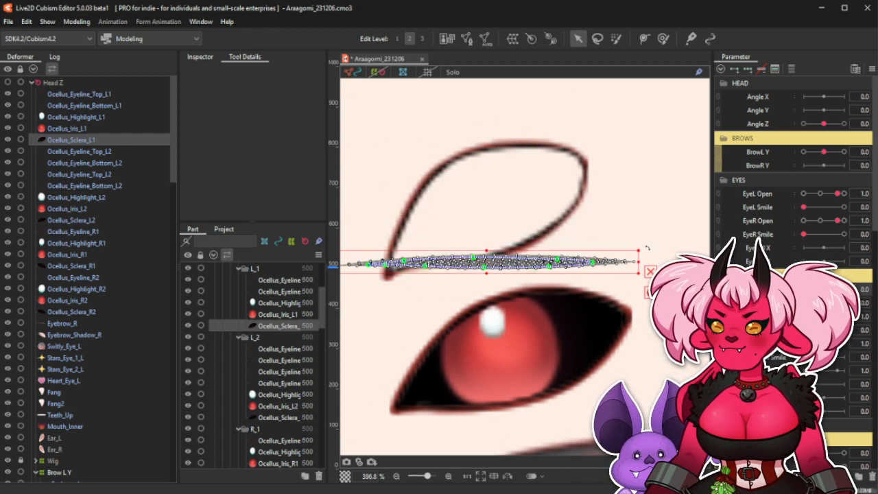
pyautogui.moveTo(647, 248); pyautogui.dragTo(630, 186)
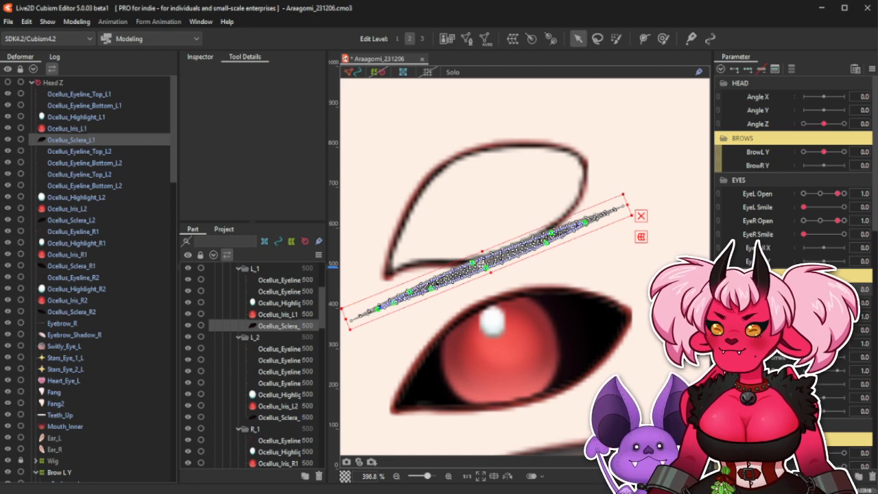
# Move and rotate the flattened Ocellus_Sclera_L1 strip to align with the eye's two corners, and reselect it to straighten its bounding box.
pyautogui.moveTo(482, 265); pyautogui.dragTo(487, 228)
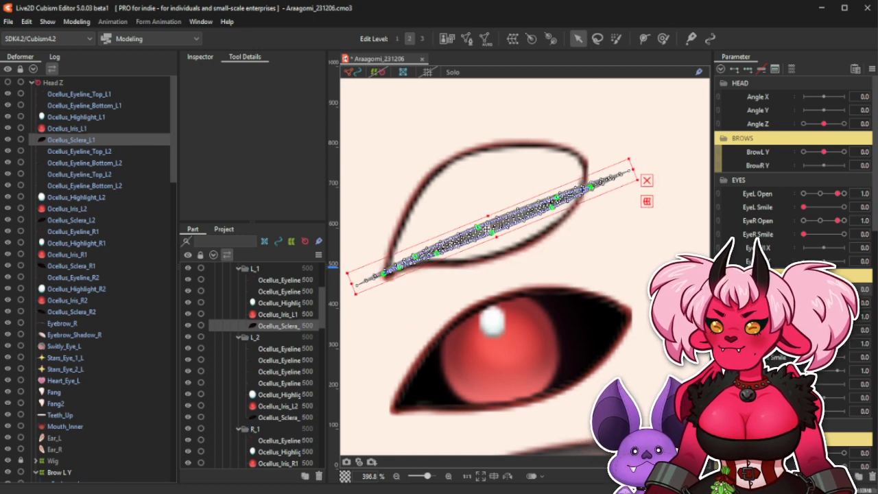
pyautogui.moveTo(631, 153); pyautogui.dragTo(622, 145)
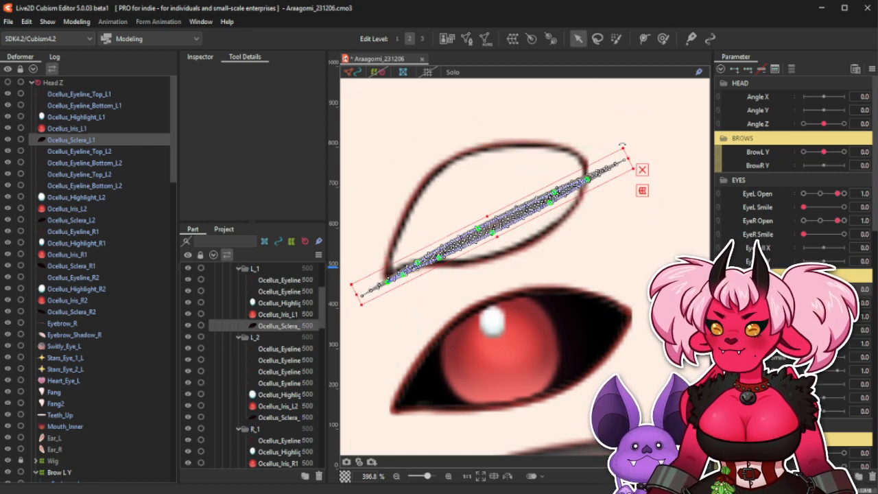
pyautogui.moveTo(492, 227); pyautogui.dragTo(490, 223)
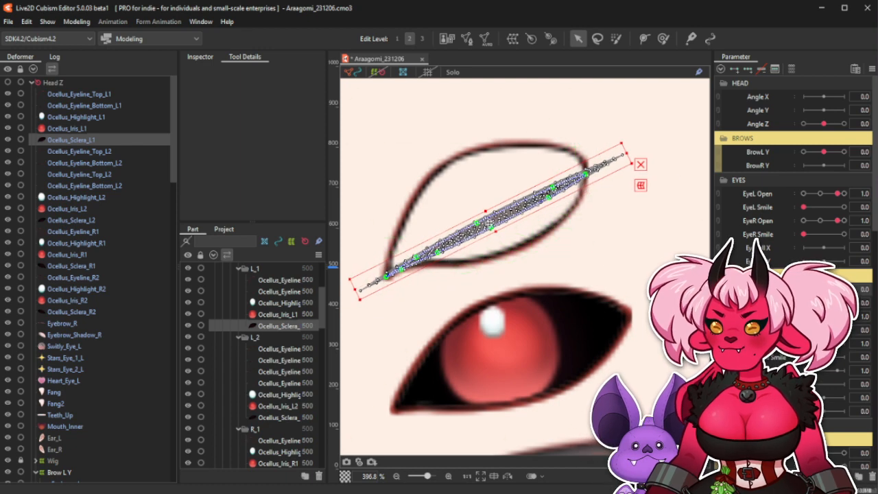
pyautogui.moveTo(626, 136); pyautogui.dragTo(630, 139)
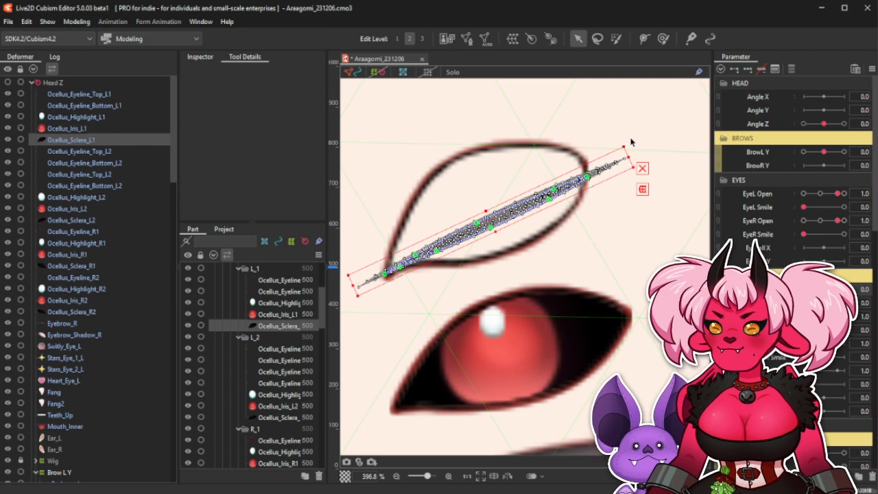
pyautogui.click(75, 151)
pyautogui.click(74, 140)
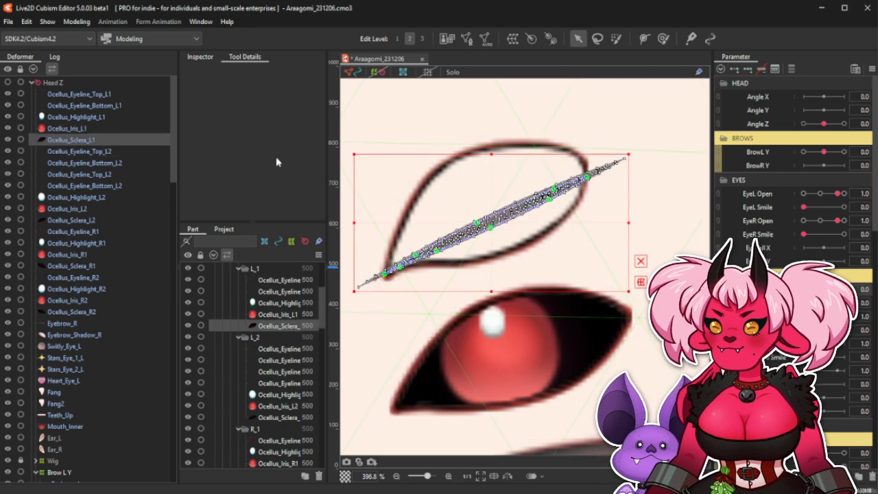
# Bend the Ocellus_Sclera_L1 strip downward into a curve along the lower eyeline, using the Deform Brush at 91.4 px.
pyautogui.scroll(2, 469, 213)
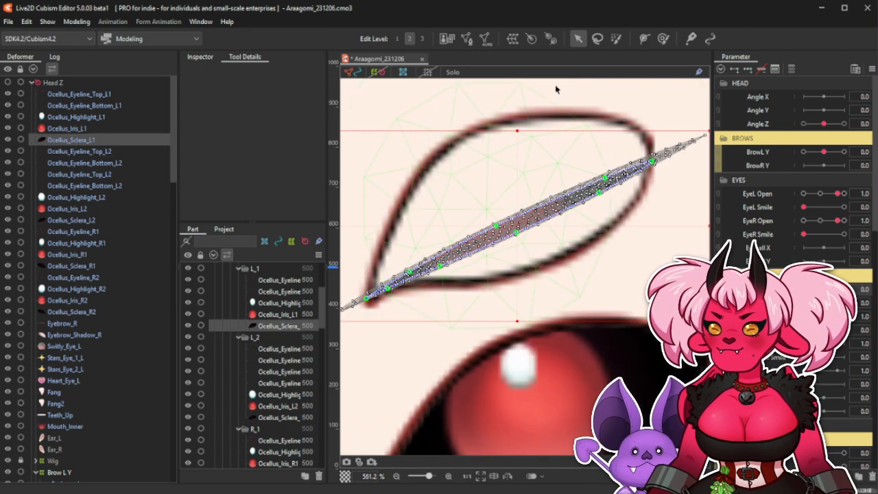
pyautogui.click(663, 38)
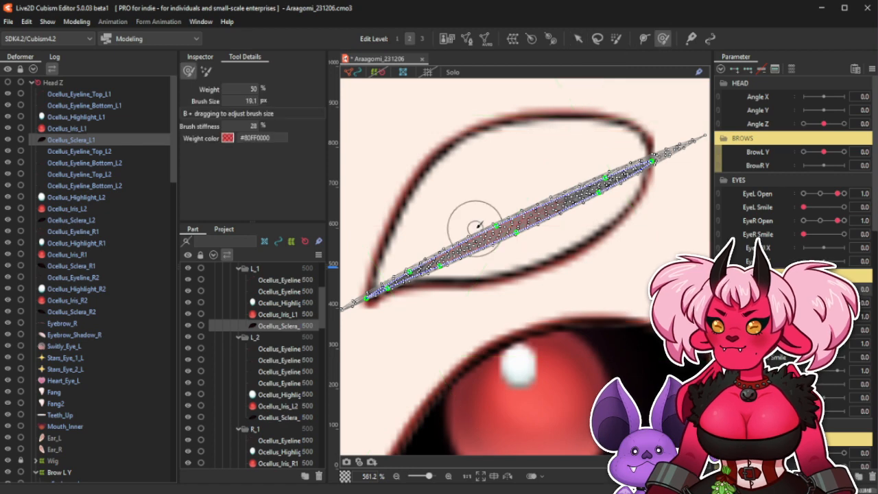
pyautogui.scroll(-4, 471, 226)
pyautogui.scroll(2, 469, 228)
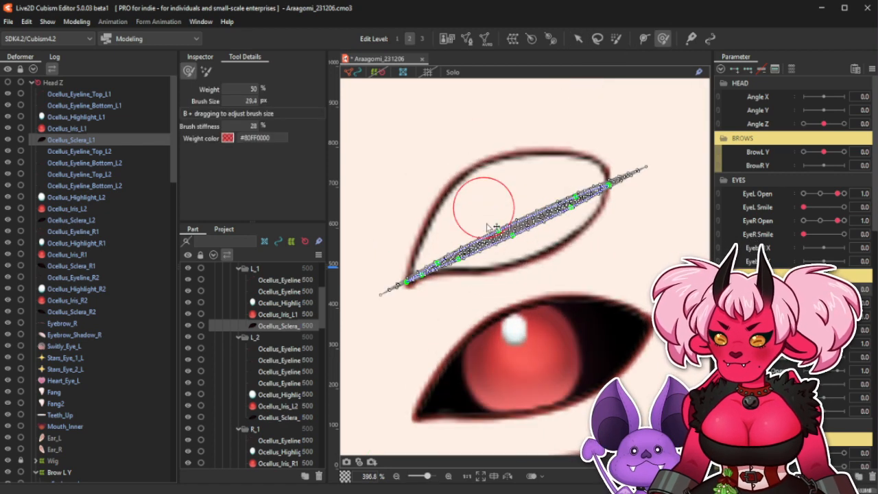
pyautogui.moveTo(489, 228)
pyautogui.mouseDown()
pyautogui.moveTo(492, 268)
pyautogui.moveTo(477, 249)
pyautogui.mouseUp()
pyautogui.moveTo(485, 220)
pyautogui.mouseDown()
pyautogui.moveTo(518, 208)
pyautogui.moveTo(526, 216)
pyautogui.moveTo(563, 195)
pyautogui.mouseUp()
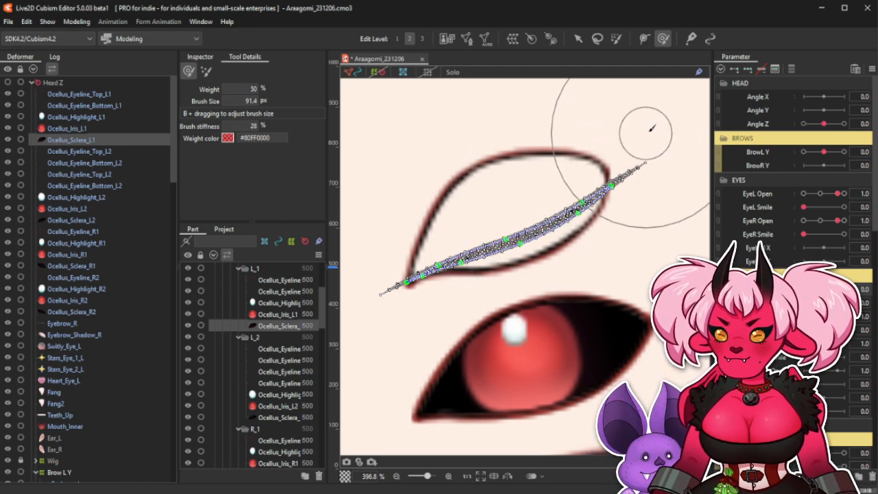
pyautogui.moveTo(678, 116); pyautogui.dragTo(647, 154)
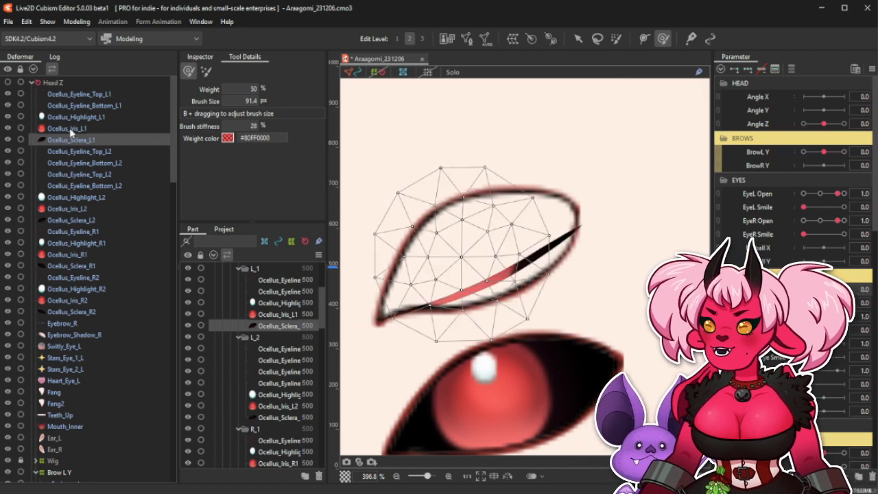
# Raise the curved sclera strip slightly and rotate it counterclockwise so its ends meet the eye's corners.
pyautogui.click(579, 39)
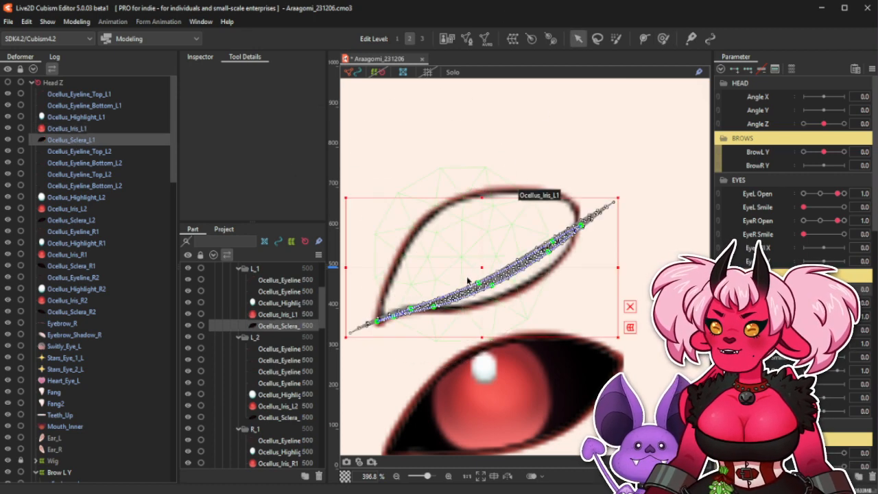
pyautogui.moveTo(482, 263); pyautogui.dragTo(482, 261)
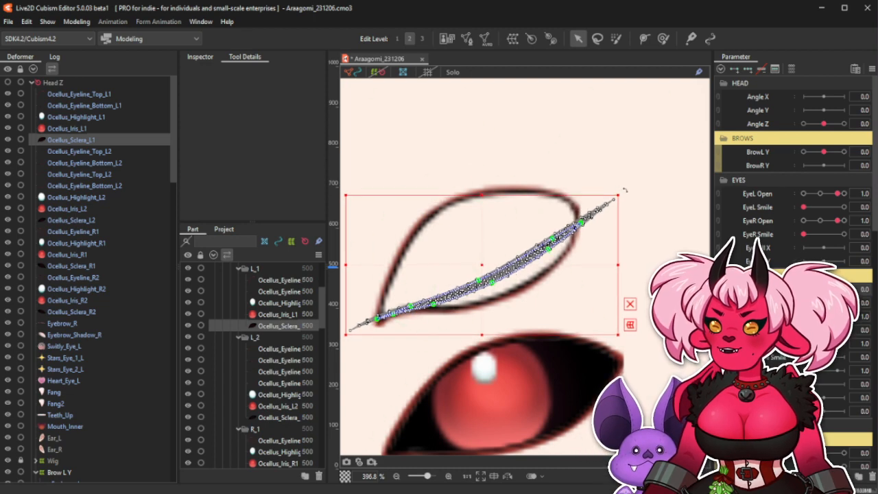
pyautogui.moveTo(625, 190); pyautogui.dragTo(622, 187)
pyautogui.moveTo(480, 265); pyautogui.dragTo(479, 258)
pyautogui.moveTo(620, 182); pyautogui.dragTo(619, 181)
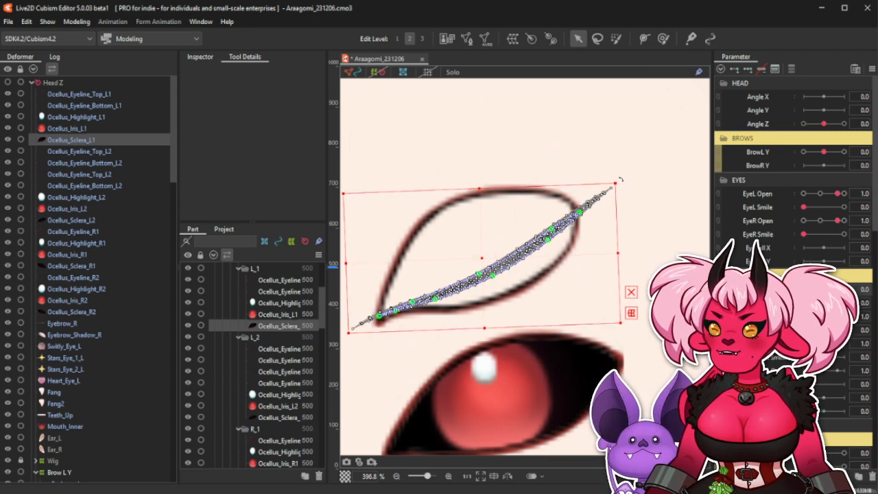
# Deepen the strip's curve slightly with the Deform Brush, and check the line without the mesh overlay while scrubbing the blink parameter.
pyautogui.click(663, 39)
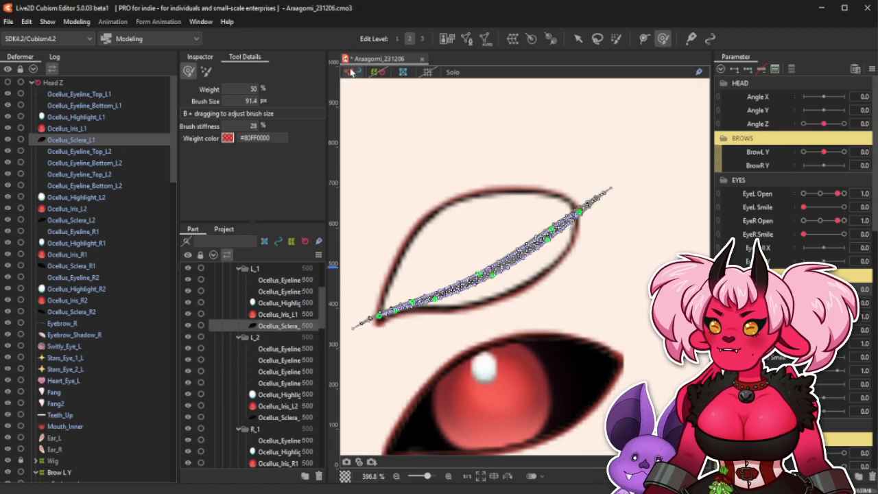
pyautogui.click(352, 72)
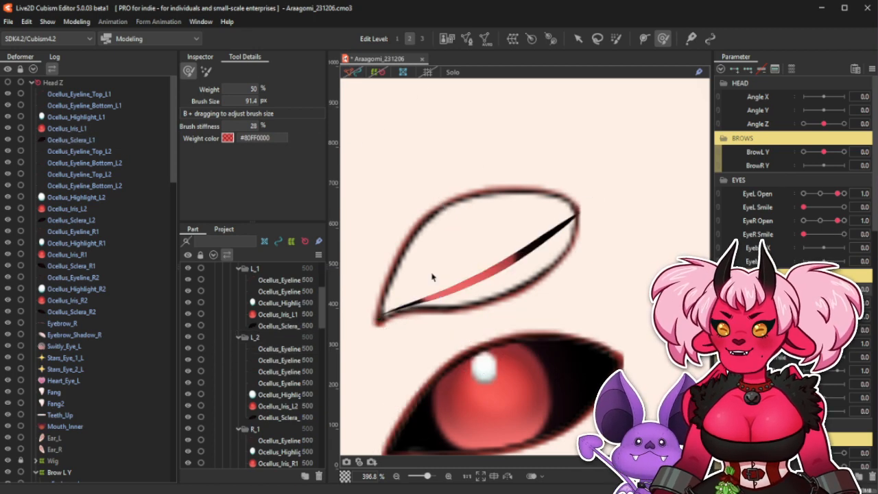
pyautogui.click(127, 139)
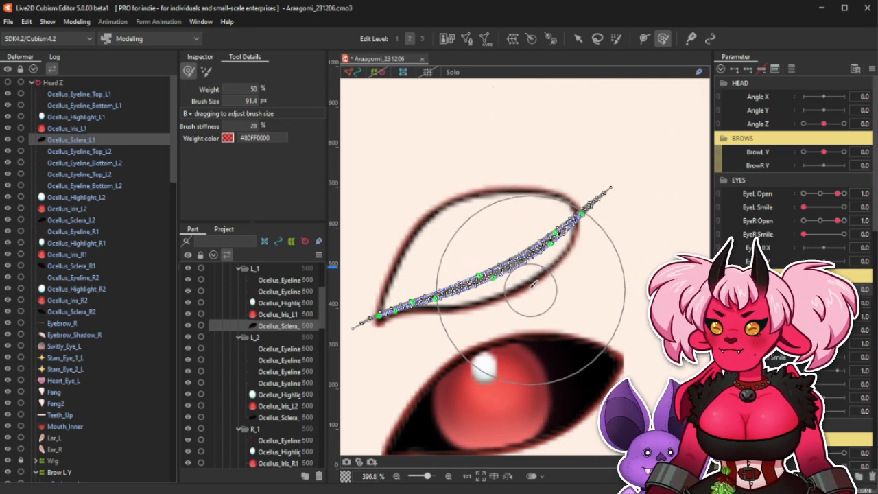
pyautogui.click(359, 73)
pyautogui.scroll(-3, 566, 205)
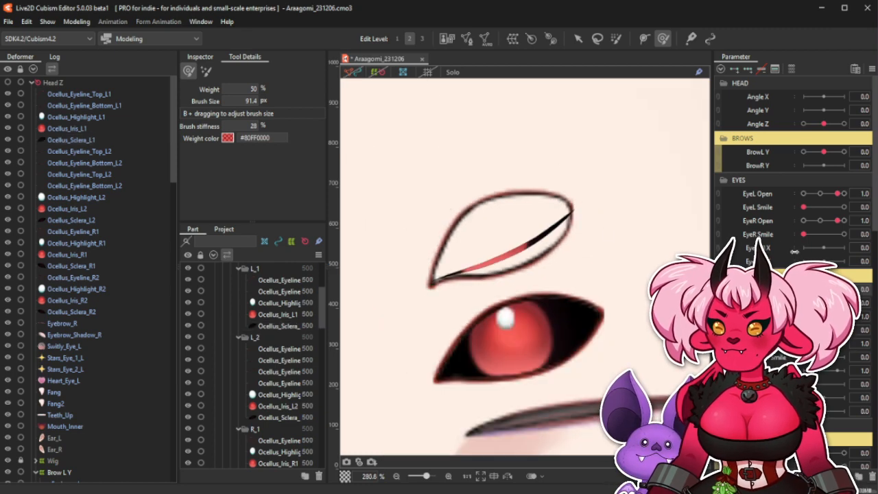
pyautogui.moveTo(803, 290)
pyautogui.mouseDown()
pyautogui.moveTo(838, 290)
pyautogui.moveTo(803, 290)
pyautogui.mouseUp()
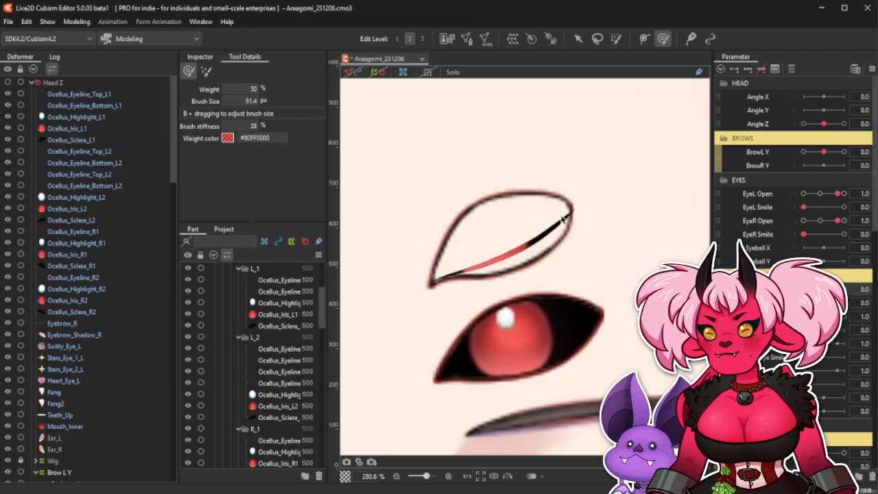
# Nudge the Ocellus_Sclera_L1 strip near the eye's upper corner, using the Deform Brush at 49.2 px.
pyautogui.scroll(4, 553, 214)
pyautogui.click(146, 141)
pyautogui.click(359, 72)
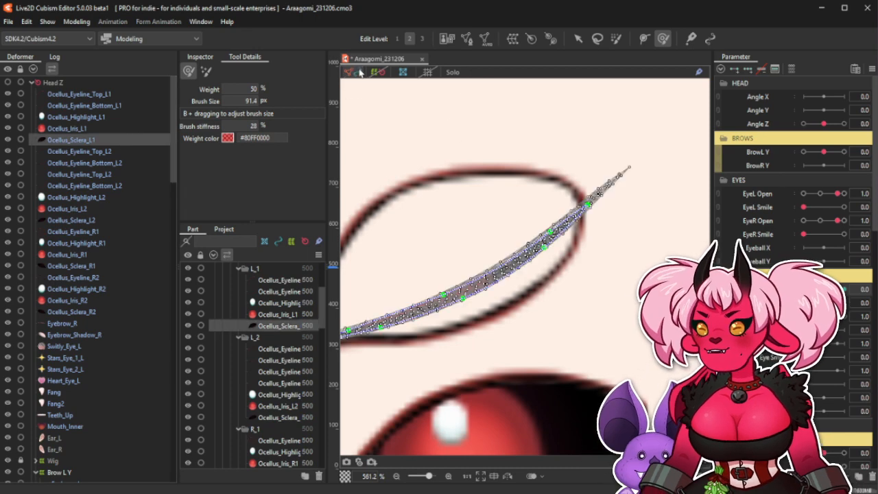
pyautogui.moveTo(545, 271); pyautogui.dragTo(542, 200)
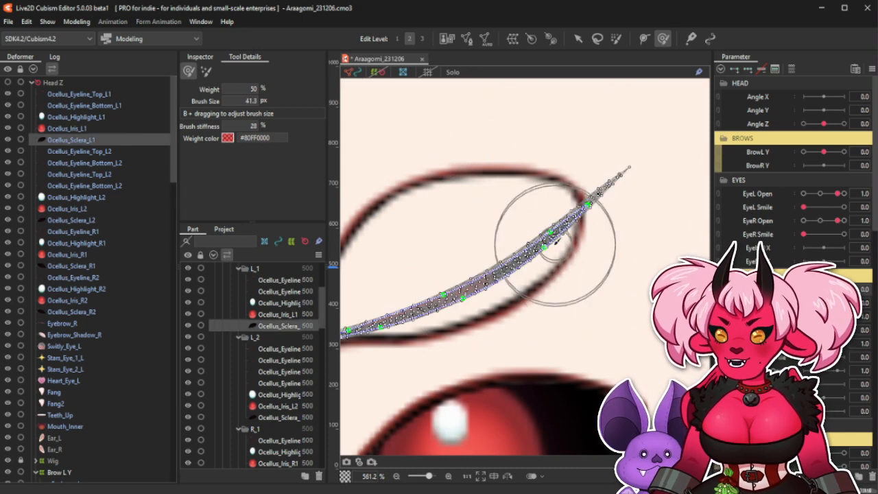
pyautogui.moveTo(556, 243); pyautogui.dragTo(540, 251)
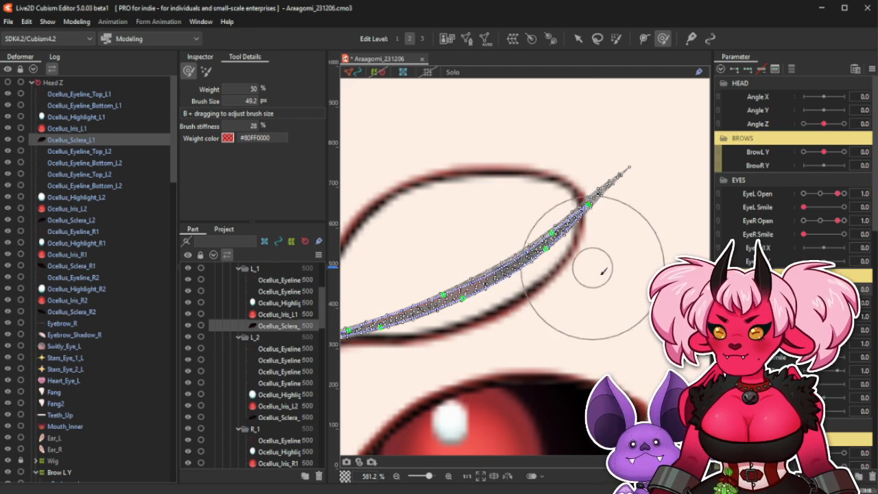
# Examine the closed sclera line without its mesh overlay, and inspect the mesh at the eye's lower corner.
pyautogui.click(349, 72)
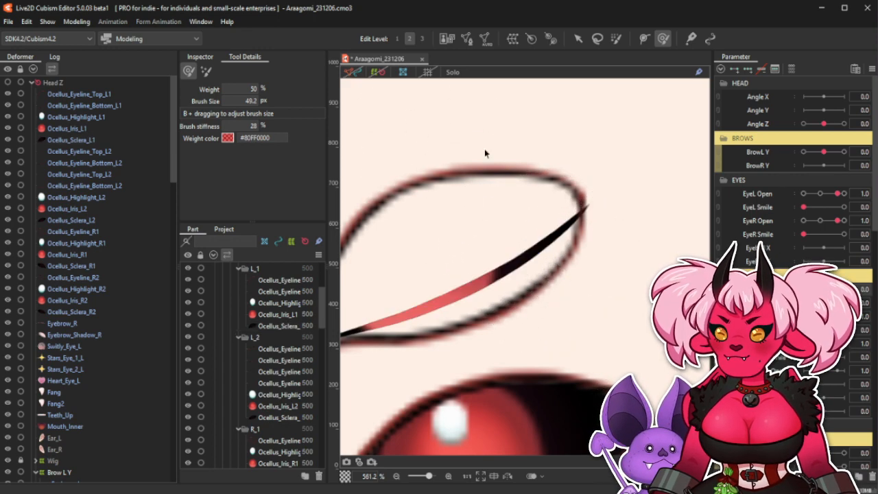
pyautogui.scroll(-5, 485, 154)
pyautogui.scroll(3, 542, 214)
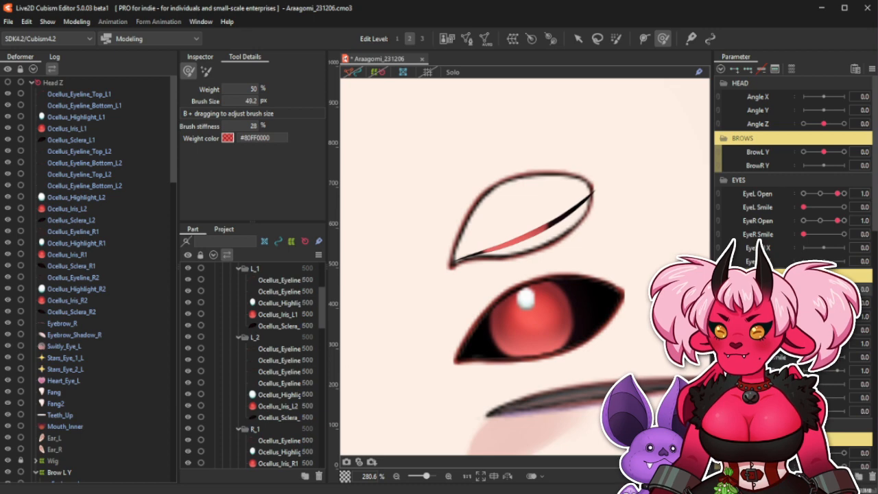
pyautogui.moveTo(803, 290)
pyautogui.mouseDown()
pyautogui.moveTo(838, 290)
pyautogui.moveTo(804, 289)
pyautogui.mouseUp()
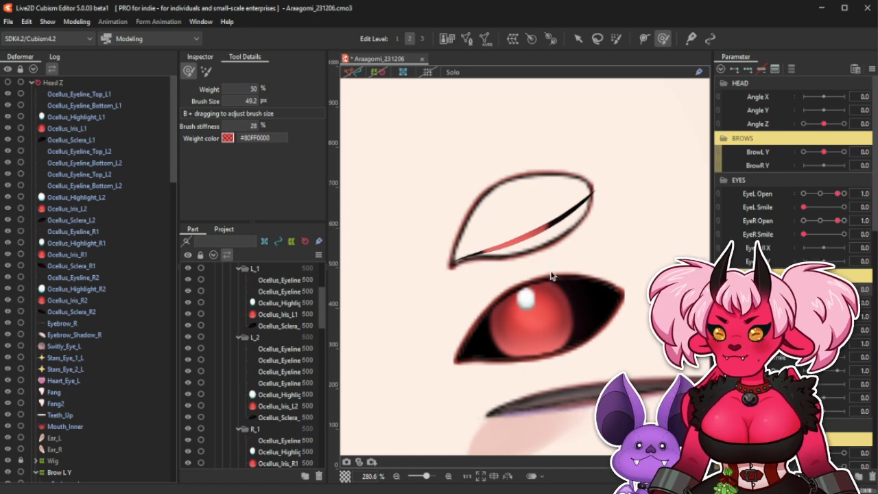
pyautogui.click(73, 139)
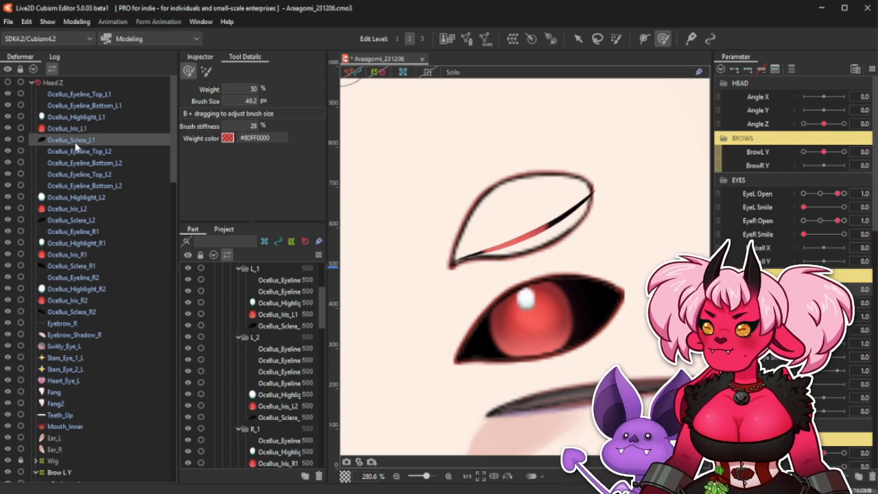
pyautogui.click(350, 72)
pyautogui.scroll(4, 443, 231)
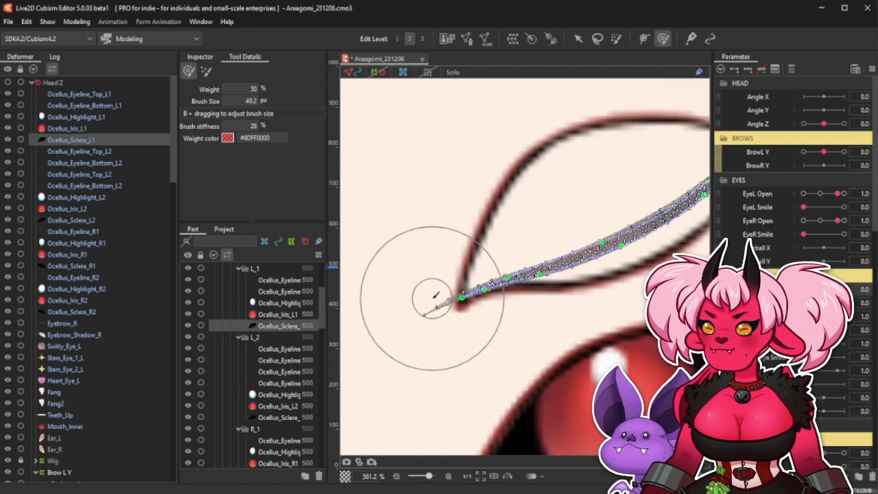
pyautogui.click(357, 74)
pyautogui.scroll(-6, 419, 178)
pyautogui.scroll(2, 447, 194)
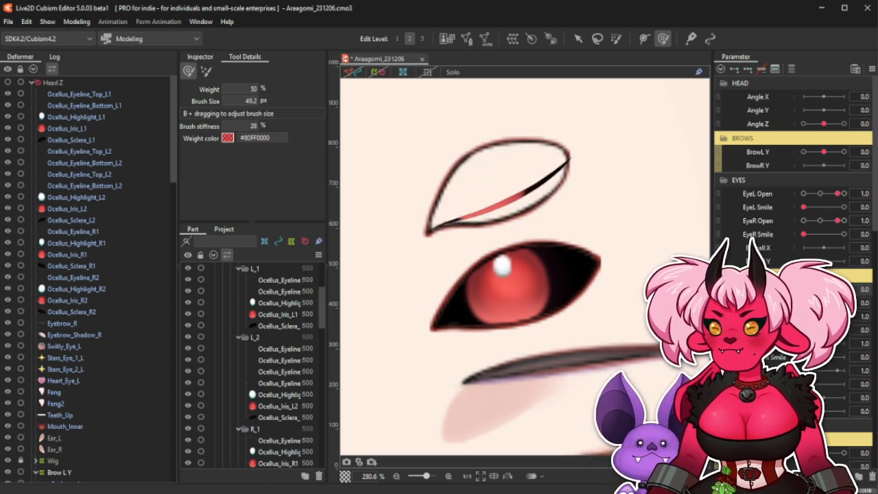
# Compare the curved Ocellus_Sclera_L1 line with the eye outline, alternately showing and hiding its mesh.
pyautogui.click(108, 139)
pyautogui.scroll(2, 474, 197)
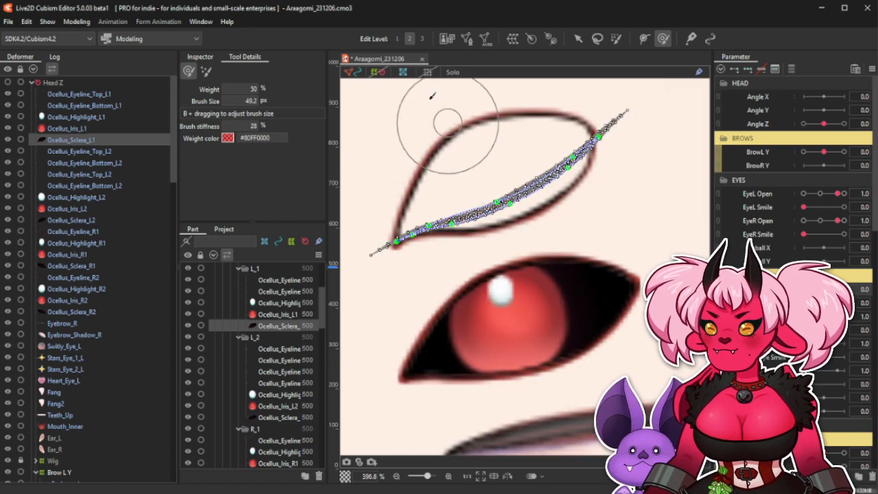
pyautogui.click(354, 73)
pyautogui.scroll(-2, 481, 207)
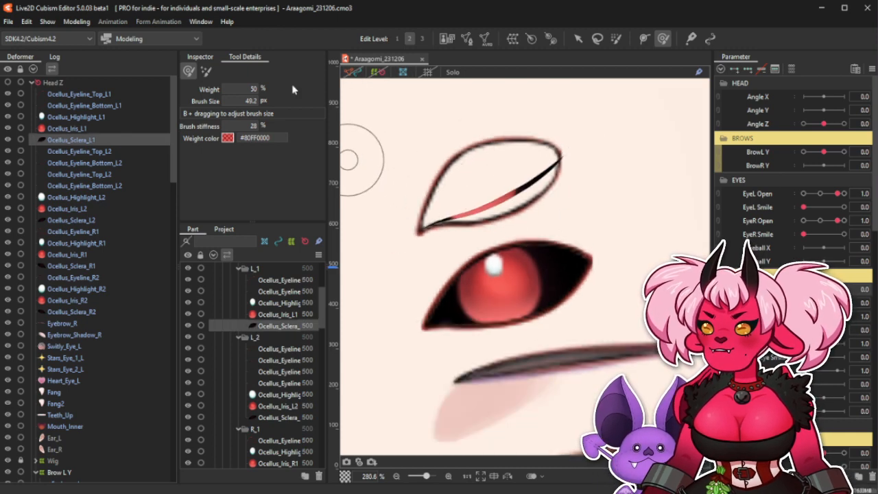
pyautogui.scroll(4, 480, 179)
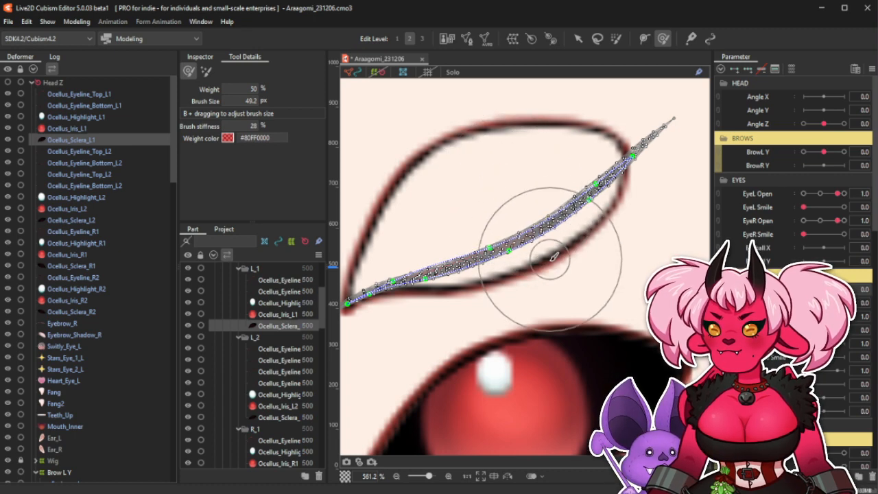
pyautogui.click(351, 73)
pyautogui.scroll(-2, 546, 187)
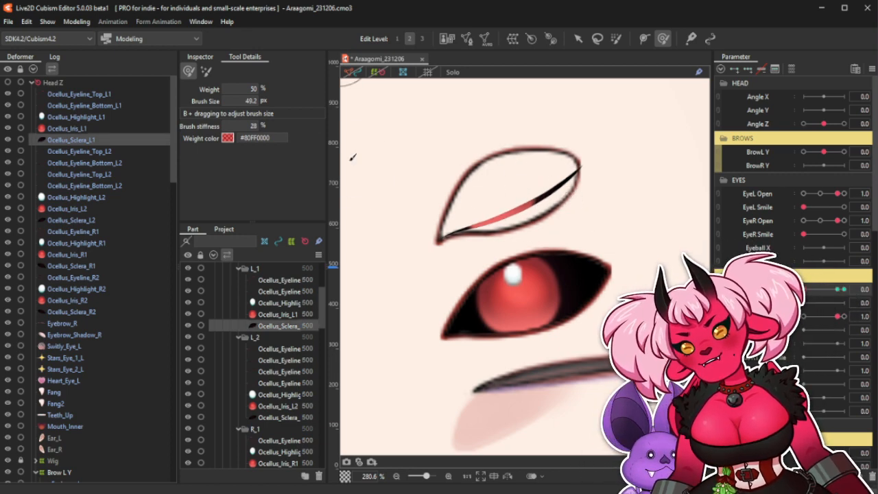
pyautogui.click(350, 72)
pyautogui.scroll(2, 514, 174)
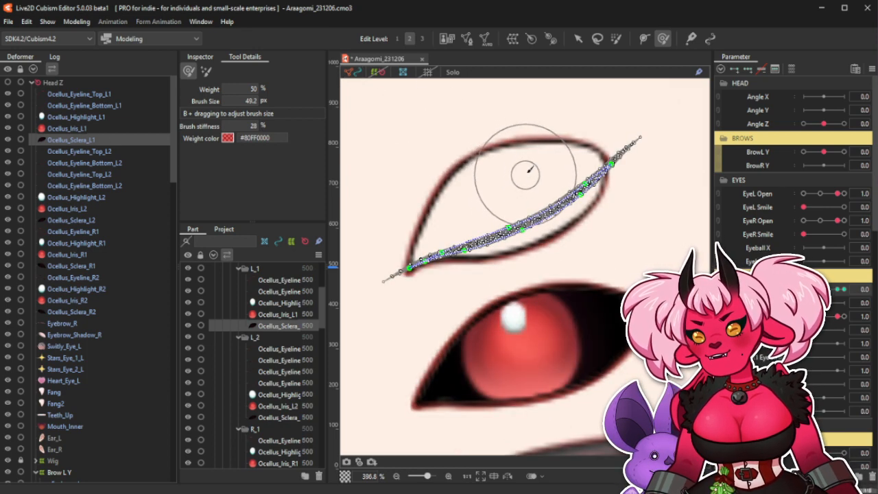
pyautogui.click(354, 73)
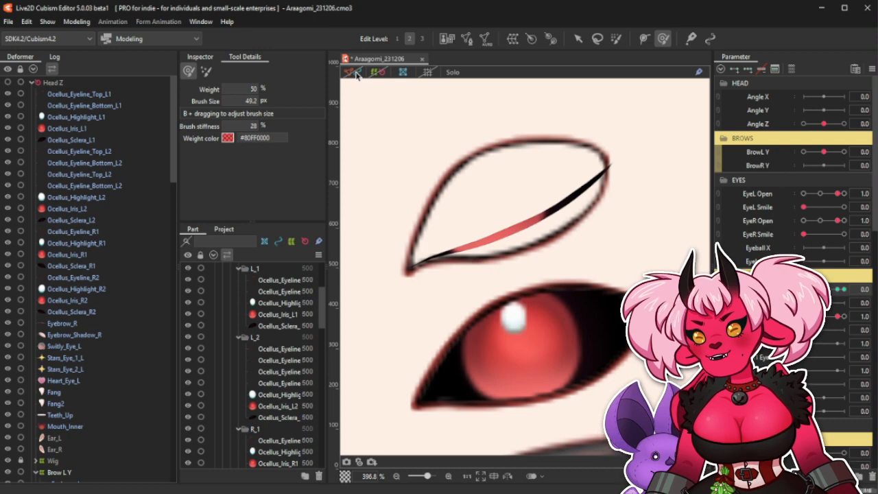
pyautogui.hotkey('ctrl', 'z')
pyautogui.scroll(3, 573, 183)
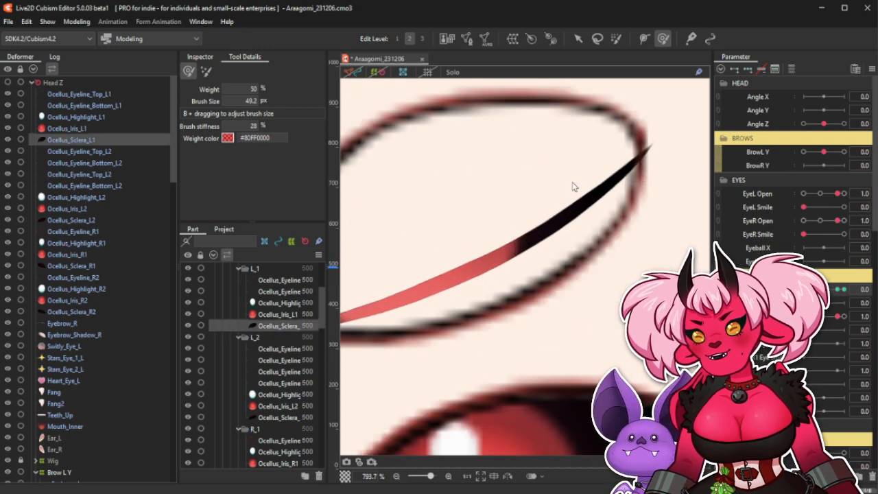
pyautogui.scroll(-3, 573, 183)
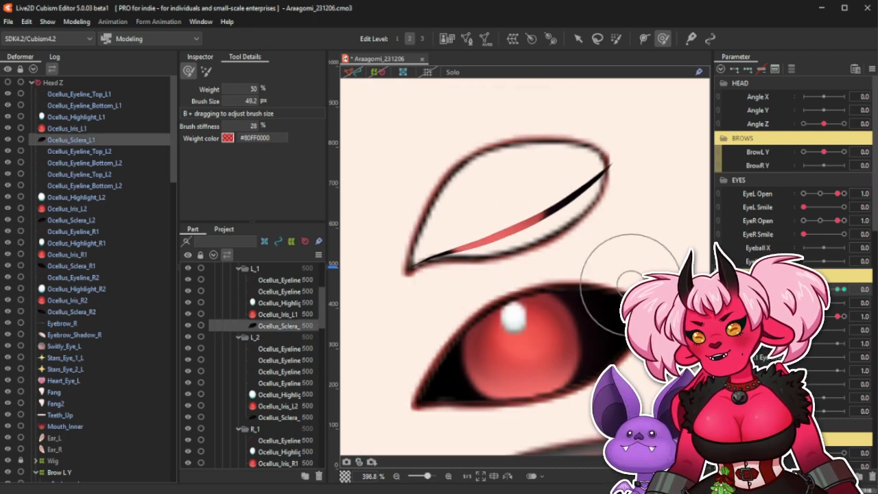
# Enlarge the Deform Brush to 120.2 px over Ocellus_Sclera_L1 and check the closed line without its mesh.
pyautogui.click(348, 73)
pyautogui.press('b')
pyautogui.moveTo(531, 263); pyautogui.dragTo(559, 306)
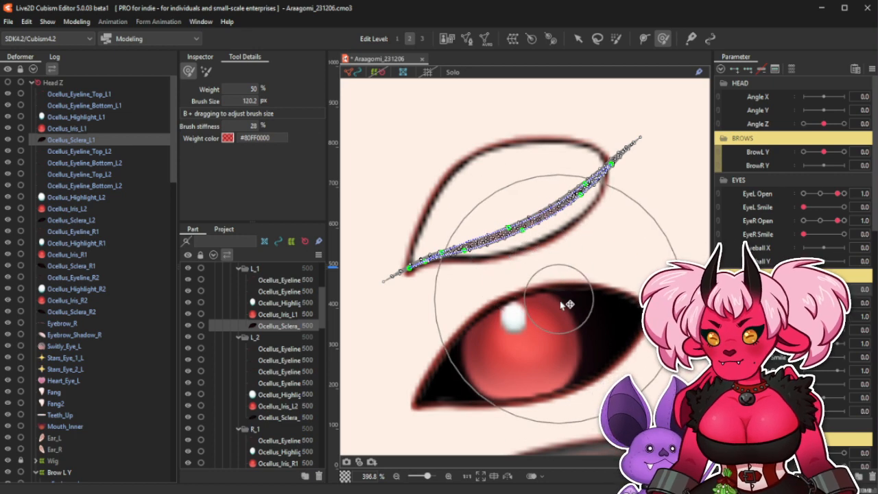
pyautogui.click(349, 73)
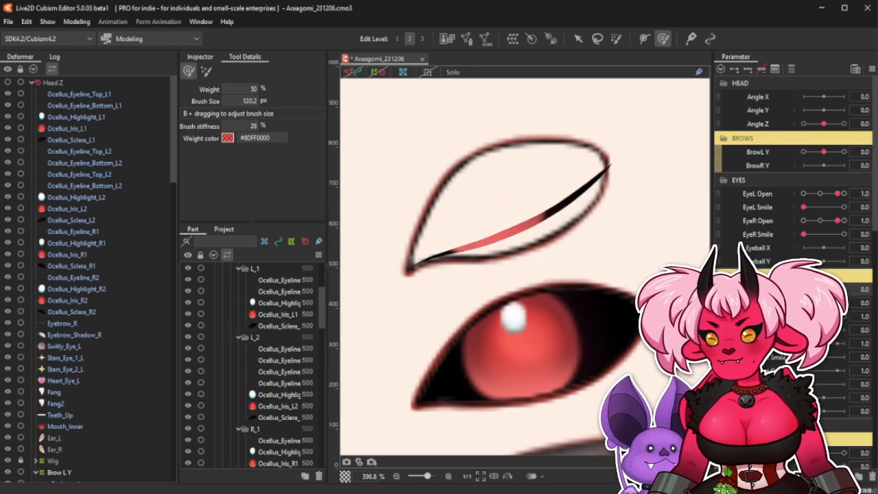
pyautogui.scroll(-3, 509, 254)
pyautogui.scroll(3, 508, 253)
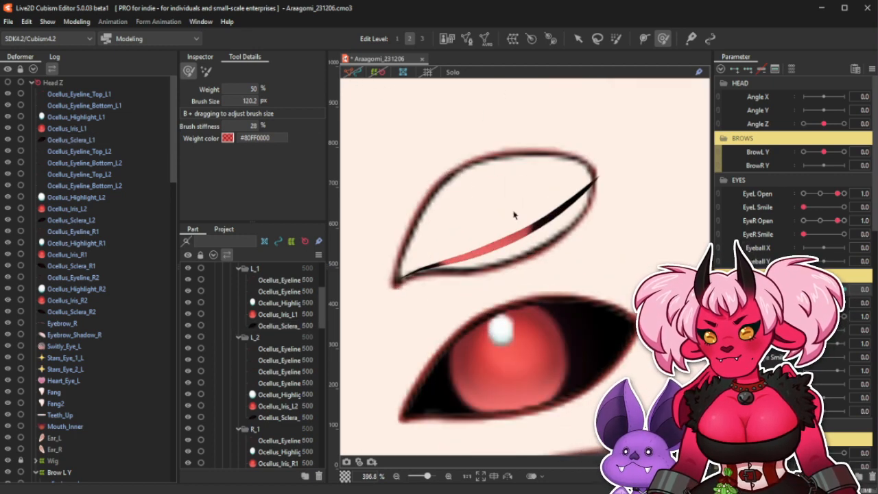
# Reduce the Deform Brush to 54.5 px over Ocellus_Sclera_L1 and check the closed line without the mesh overlay.
pyautogui.click(90, 138)
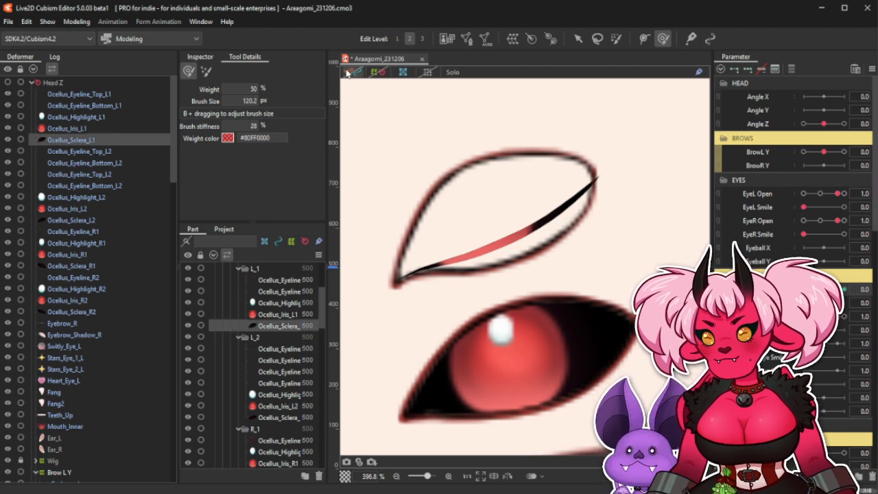
pyautogui.click(348, 72)
pyautogui.press('b')
pyautogui.moveTo(488, 206); pyautogui.dragTo(476, 157)
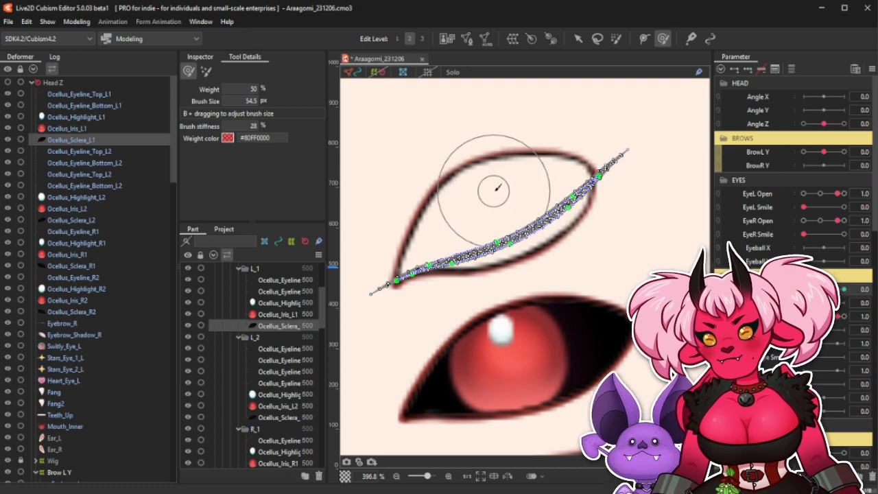
pyautogui.click(357, 72)
pyautogui.scroll(-3, 517, 193)
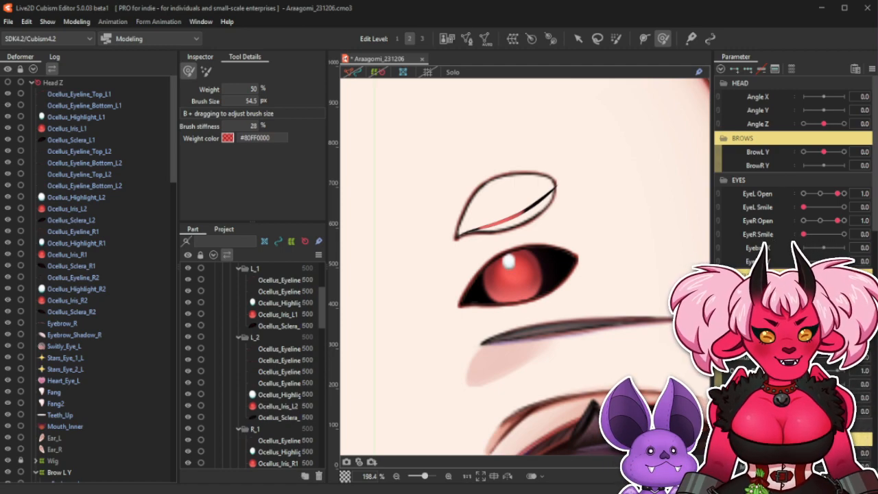
# Bring the YouTube browser window over the editor and play the video "All Miku Wants for Christmas Is You".
pyautogui.moveTo(662, 493); pyautogui.dragTo(428, 24)
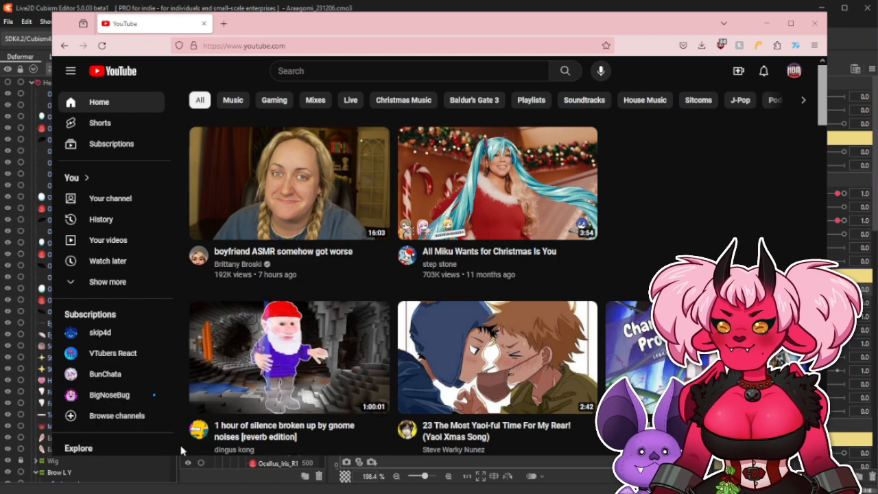
pyautogui.moveTo(223, 388)
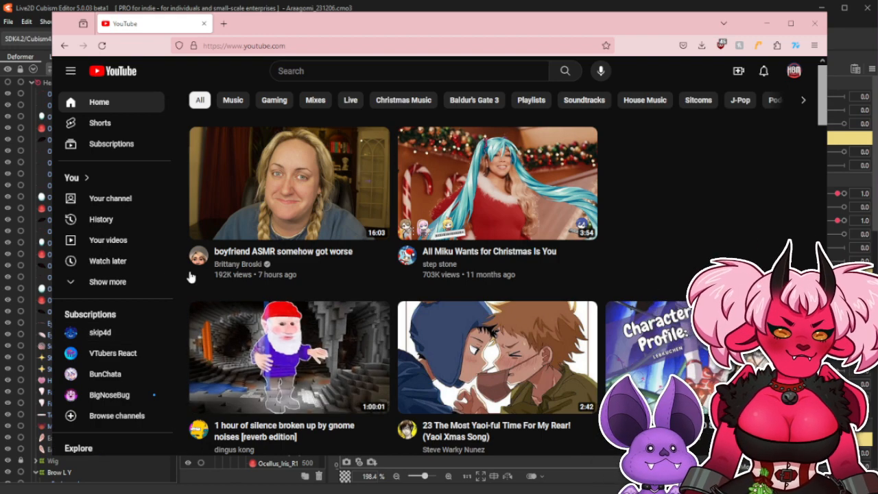
pyautogui.moveTo(191, 277)
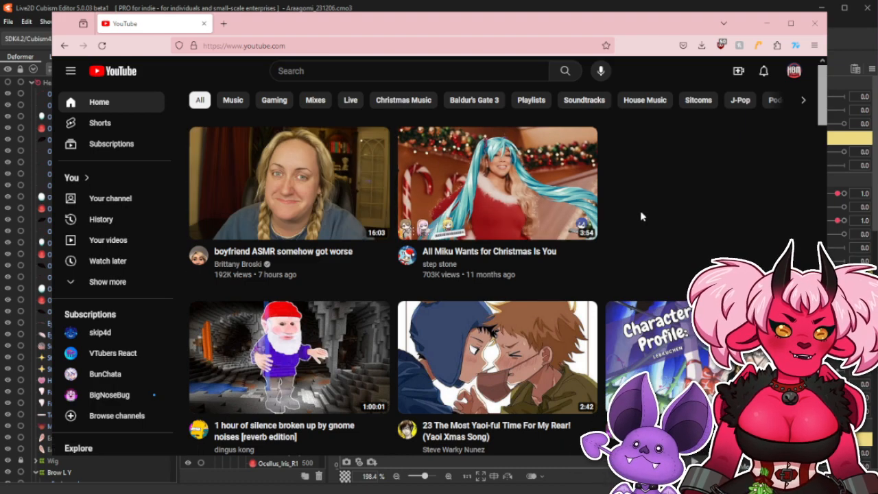
pyautogui.moveTo(529, 192)
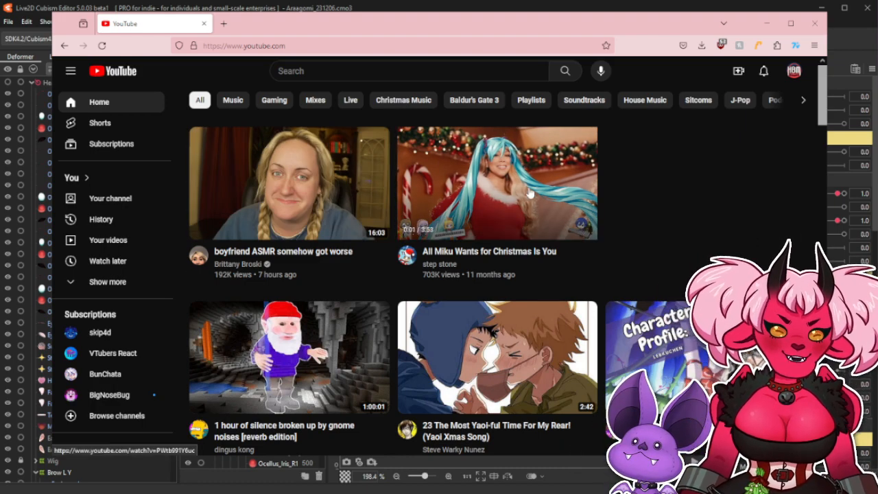
pyautogui.click(530, 192)
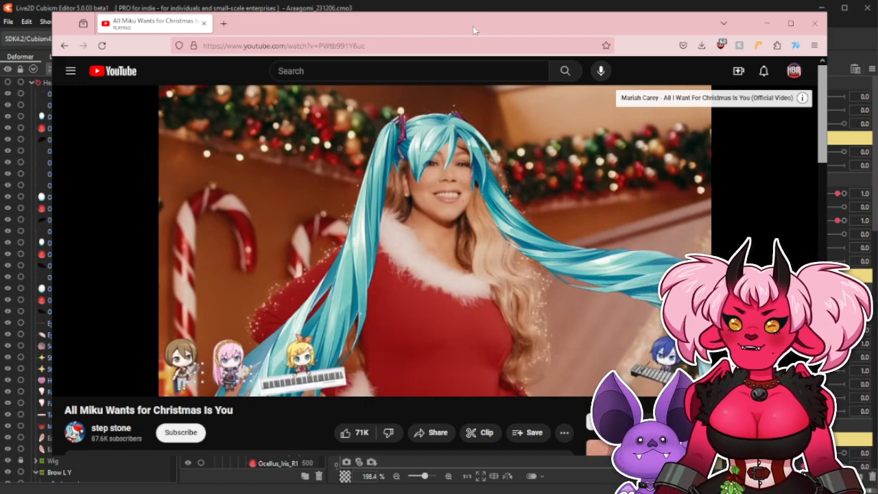
# Pause the YouTube video and move the browser window away from the Live2D Cubism Editor.
pyautogui.moveTo(481, 30); pyautogui.dragTo(474, 34)
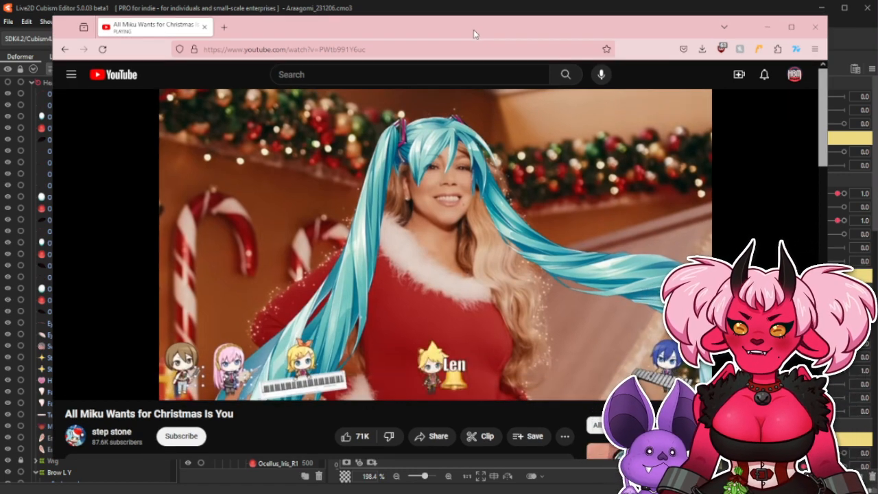
pyautogui.moveTo(560, 265)
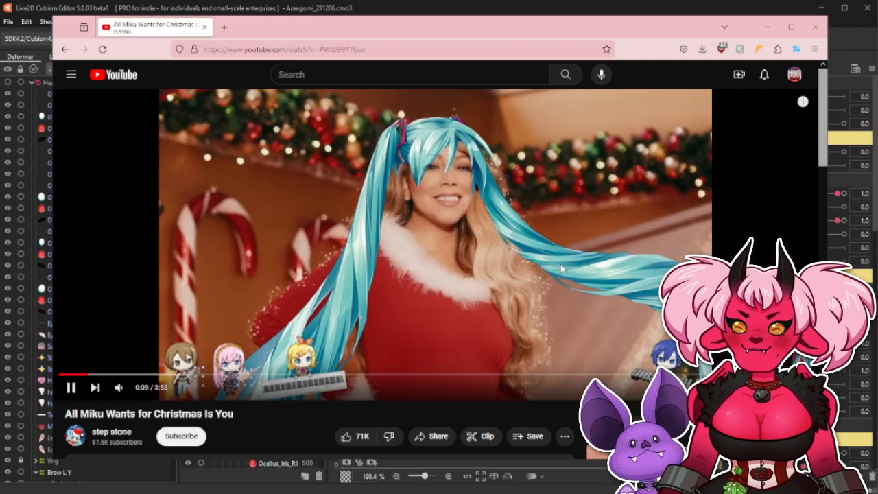
pyautogui.click(561, 264)
pyautogui.scroll(-4, 561, 264)
pyautogui.scroll(4, 483, 202)
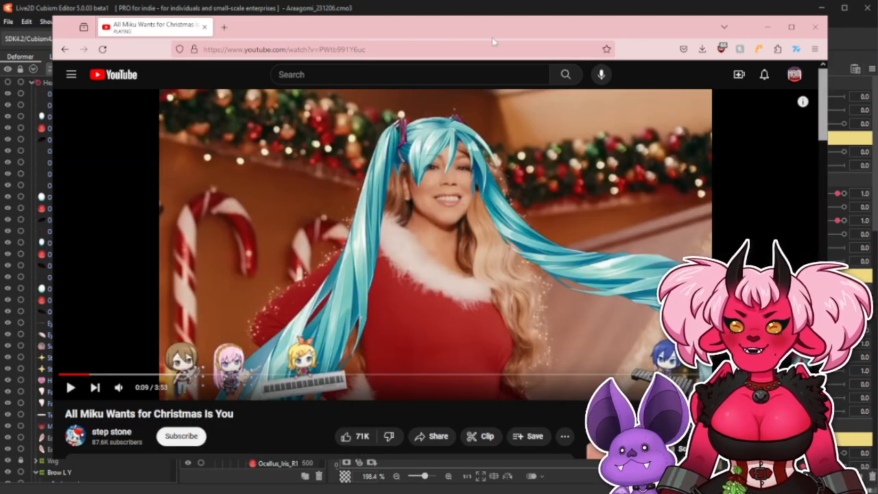
pyautogui.moveTo(492, 35); pyautogui.dragTo(721, 493)
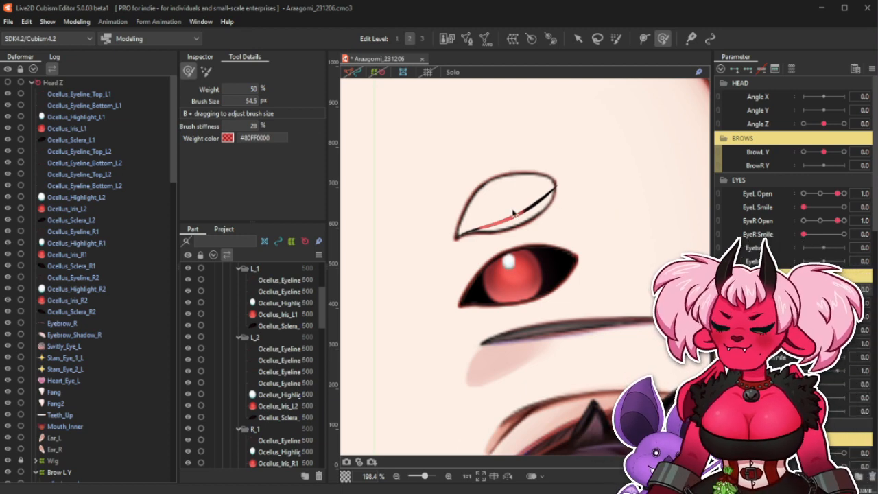
# Examine the closed Ocellus_Sclera_L1 line against the eye outline, both with and without its mesh.
pyautogui.click(88, 141)
pyautogui.click(109, 218)
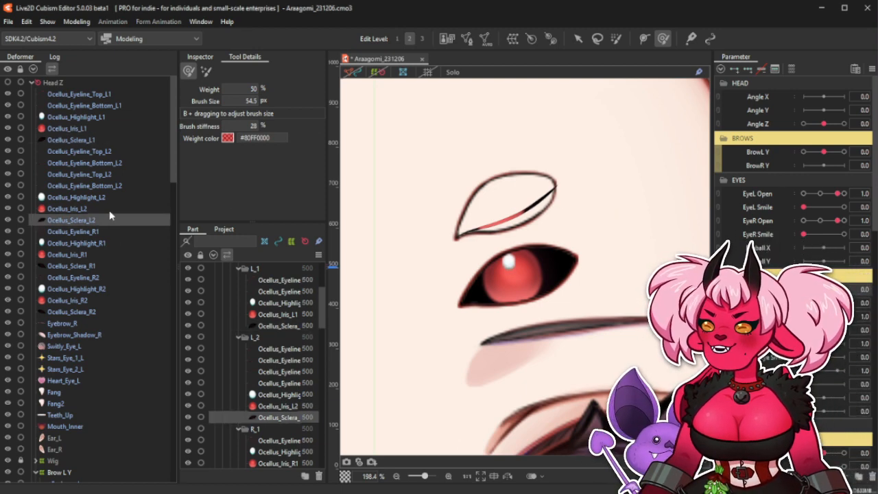
pyautogui.click(123, 140)
pyautogui.click(350, 72)
pyautogui.scroll(4, 498, 161)
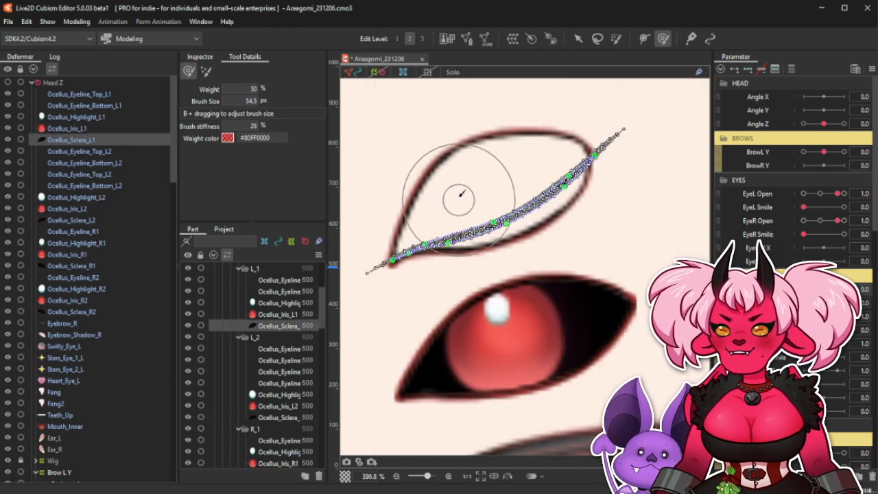
pyautogui.click(350, 73)
pyautogui.scroll(-4, 525, 230)
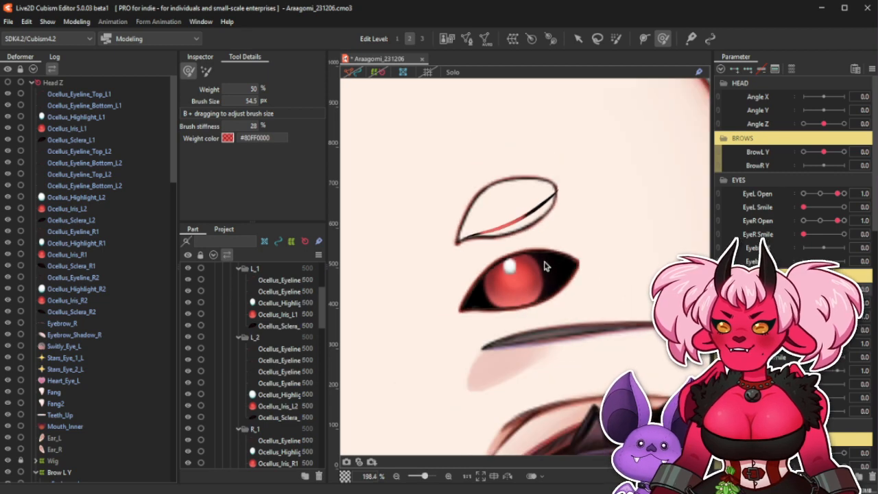
pyautogui.scroll(-2, 546, 265)
pyautogui.scroll(2, 530, 216)
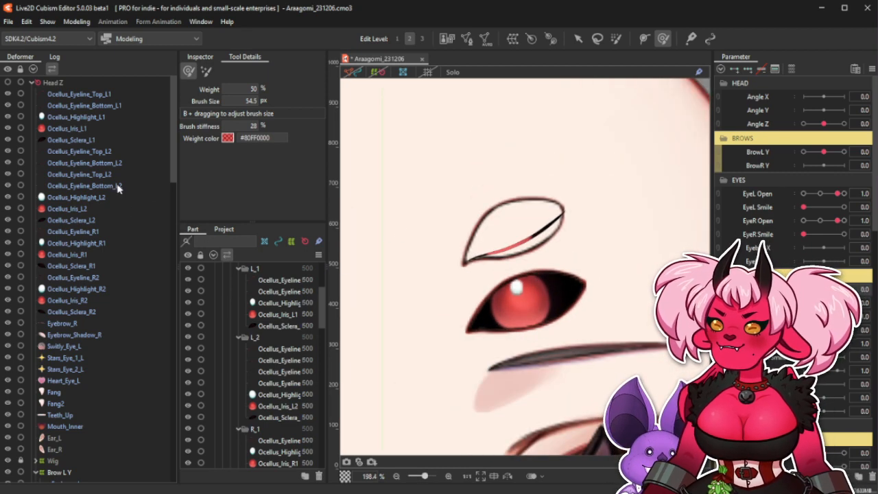
# Start a deform path on Ocellus_Eyeline_Bottom_L1 between the eye's two corners, with an extra point near the lower corner.
pyautogui.click(121, 106)
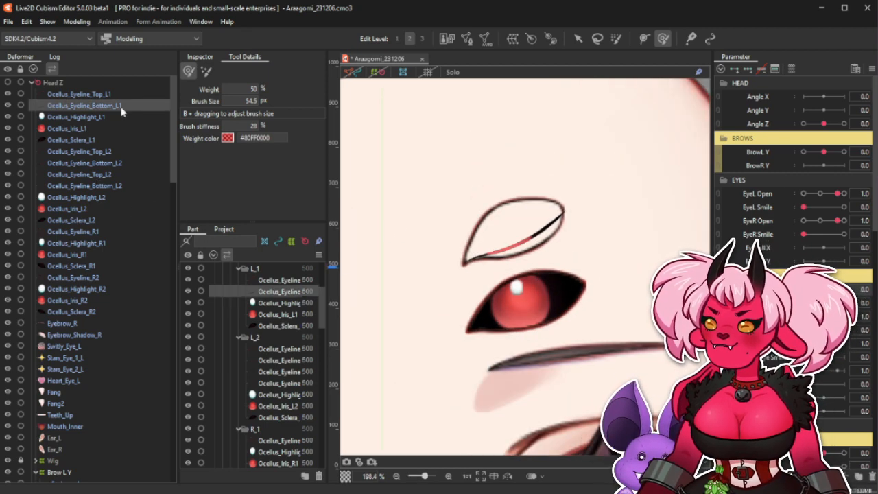
pyautogui.click(354, 73)
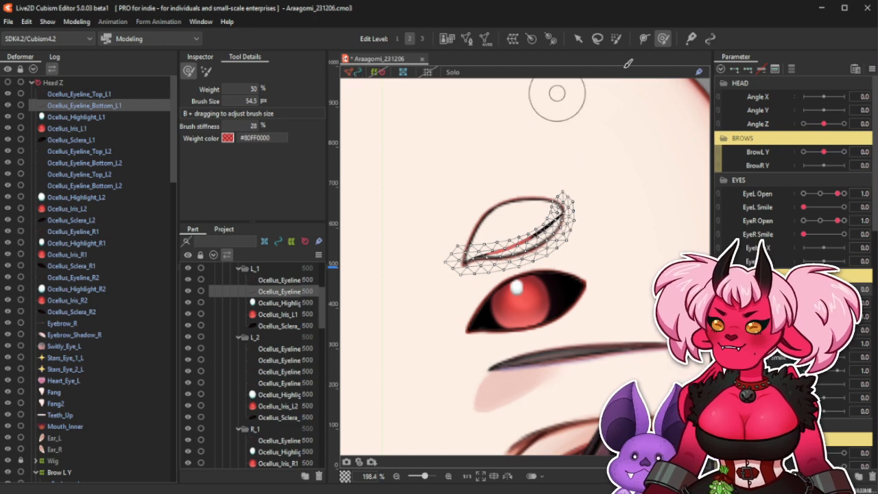
pyautogui.click(644, 38)
pyautogui.scroll(3, 519, 253)
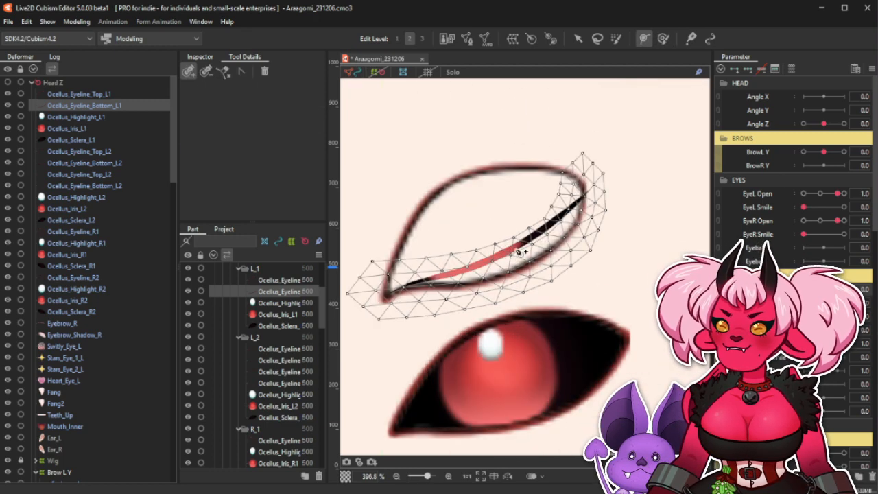
pyautogui.click(379, 293)
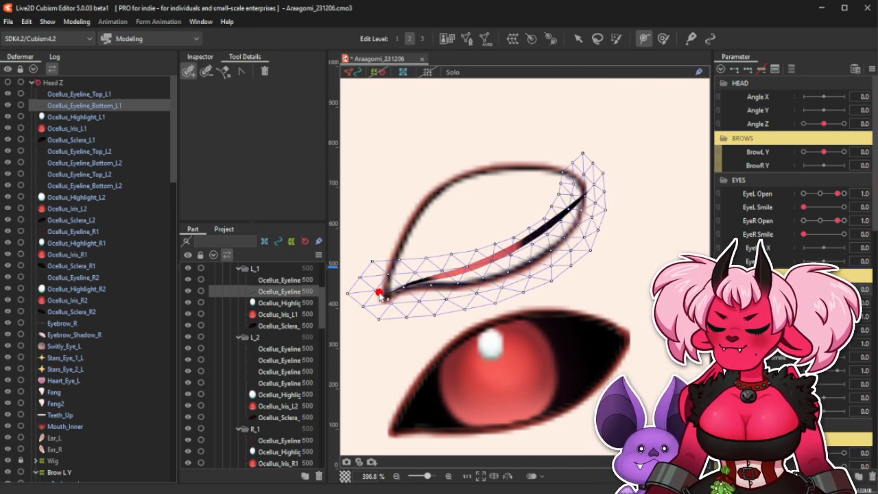
pyautogui.click(584, 175)
pyautogui.click(421, 290)
pyautogui.moveTo(420, 289); pyautogui.dragTo(415, 286)
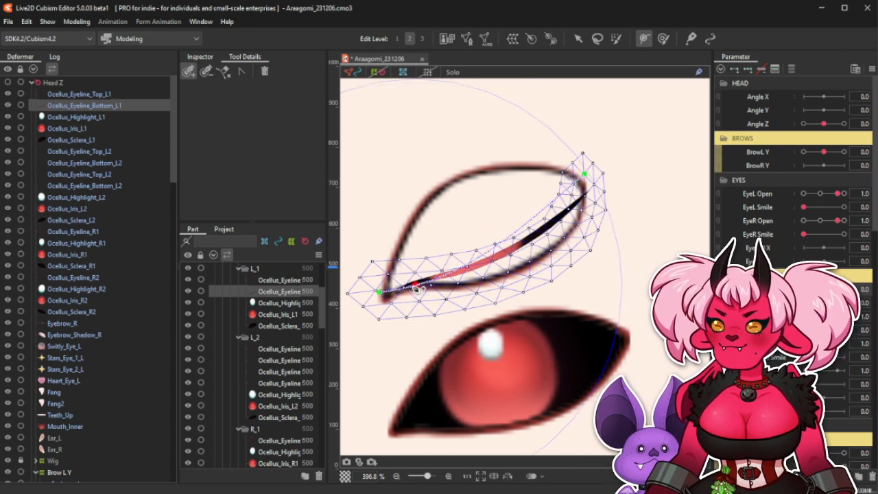
# Add further deform path points along Ocellus_Eyeline_Bottom_L1 and align them with the curve of the lower eyeline.
pyautogui.moveTo(490, 253); pyautogui.dragTo(487, 282)
pyautogui.moveTo(551, 234); pyautogui.dragTo(581, 218)
pyautogui.moveTo(488, 284); pyautogui.dragTo(465, 286)
pyautogui.moveTo(542, 262); pyautogui.dragTo(539, 261)
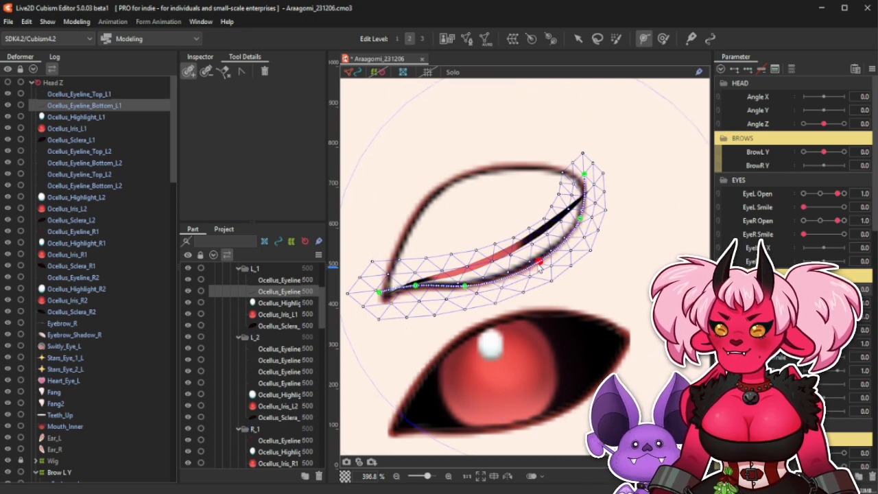
pyautogui.click(582, 215)
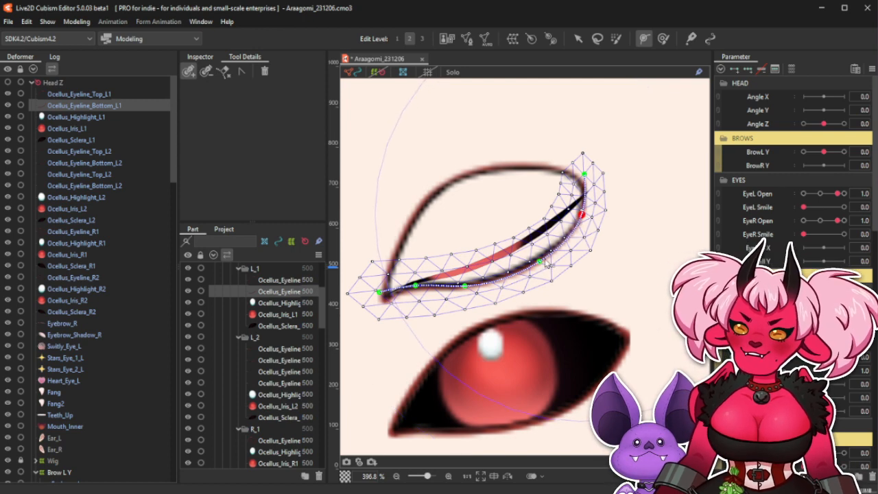
pyautogui.click(461, 286)
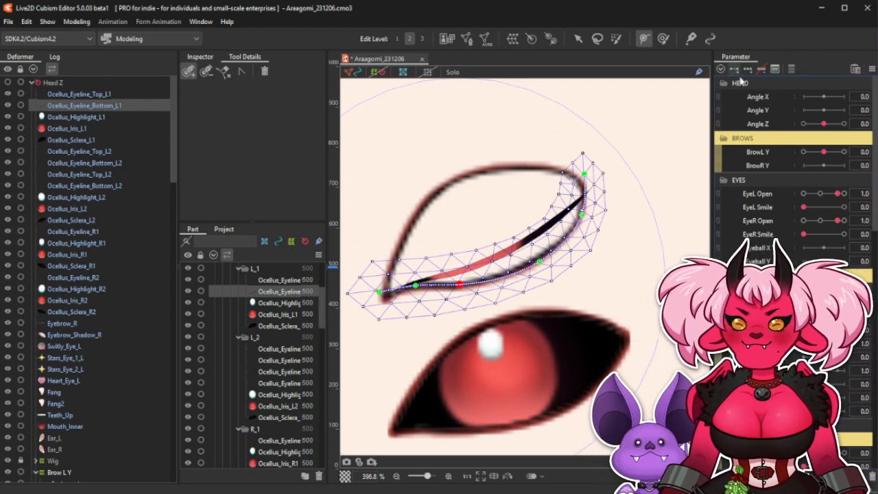
# Compare the open eye, and in the closed pose move the Ocellus_Eyeline_Bottom_L1 path points onto the sclera line.
pyautogui.click(843, 344)
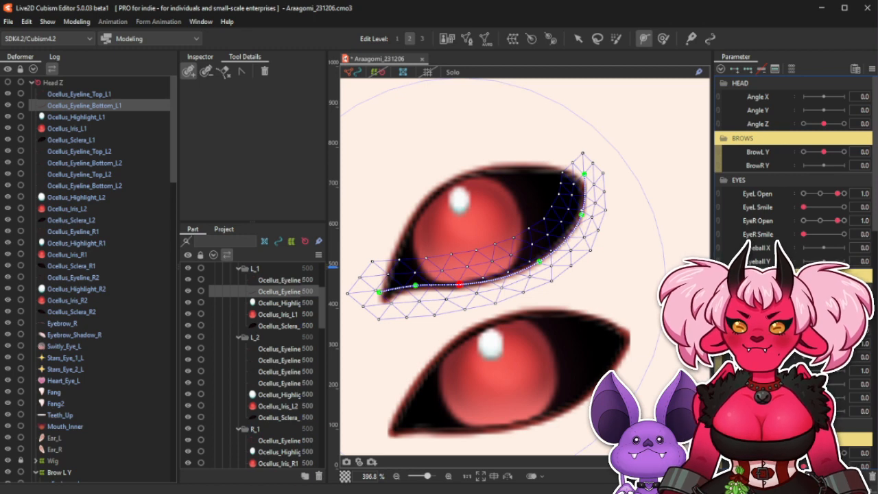
pyautogui.click(578, 40)
pyautogui.moveTo(539, 261); pyautogui.dragTo(530, 251)
pyautogui.moveTo(584, 218); pyautogui.dragTo(575, 218)
pyautogui.moveTo(584, 174); pyautogui.dragTo(593, 188)
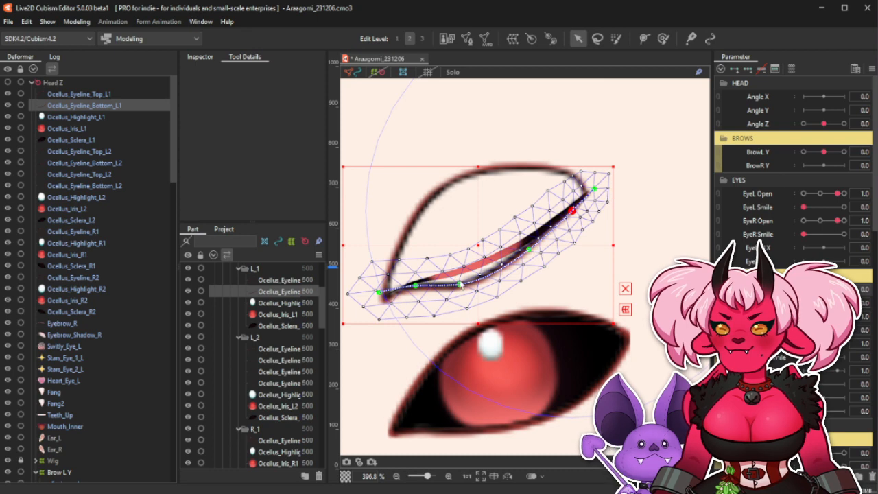
pyautogui.moveTo(460, 284); pyautogui.dragTo(457, 276)
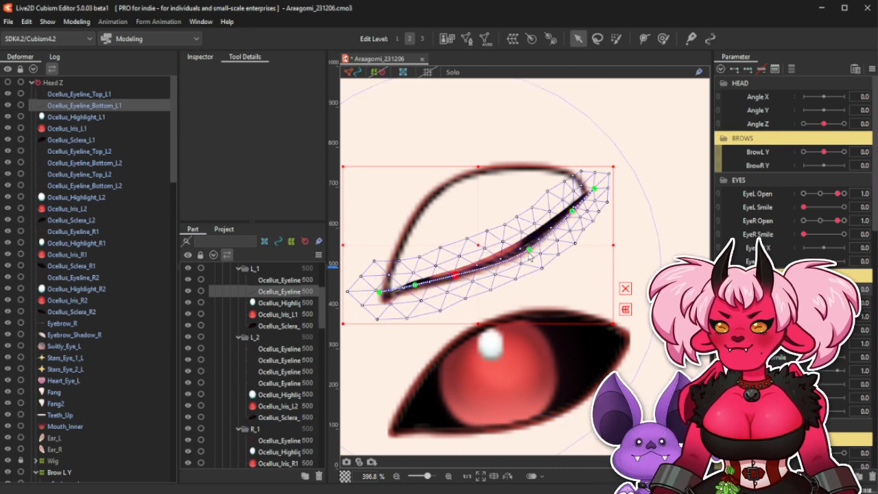
# Fine-tune the closed Ocellus_Eyeline_Bottom_L1 curve with its path points, and check it without the mesh overlay.
pyautogui.click(529, 249)
pyautogui.moveTo(530, 249); pyautogui.dragTo(527, 245)
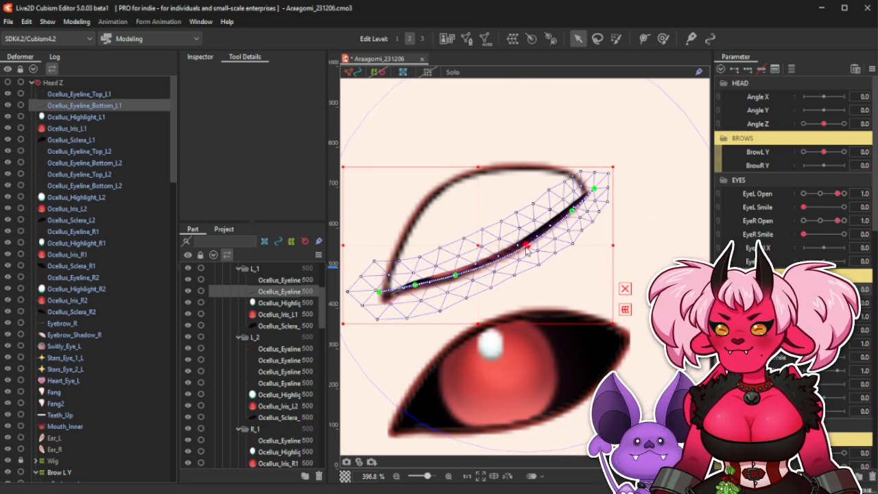
pyautogui.click(573, 210)
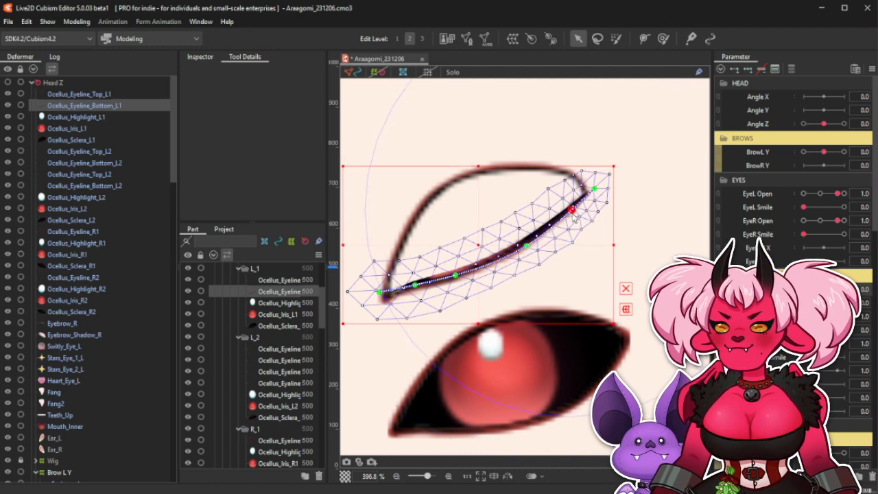
pyautogui.moveTo(383, 293); pyautogui.dragTo(416, 285)
pyautogui.hotkey('ctrl', 'z')
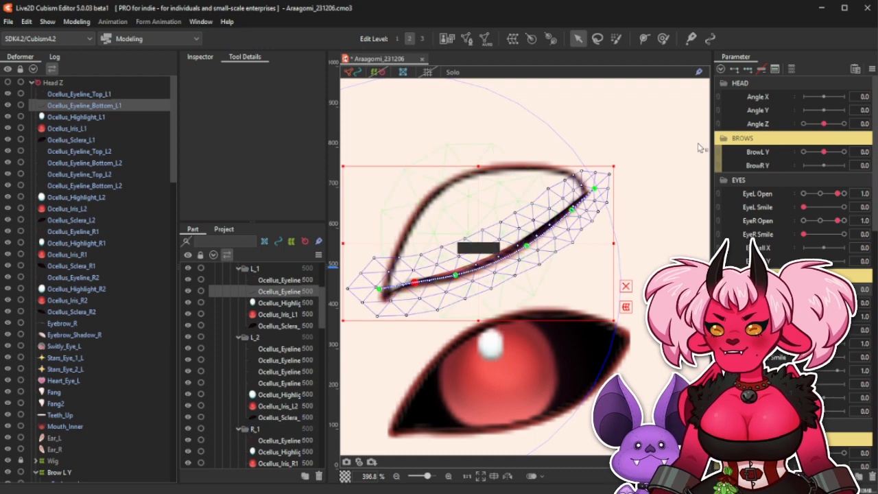
pyautogui.click(352, 75)
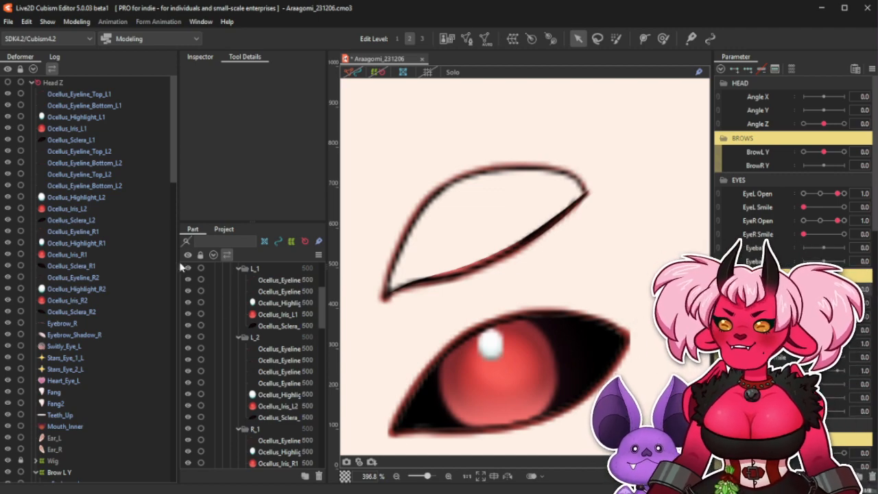
# Start a deform path on Ocellus_Eyeline_Top_L1 between the eye's two corners, with an extra point near each corner on the upper eyeline.
pyautogui.click(116, 94)
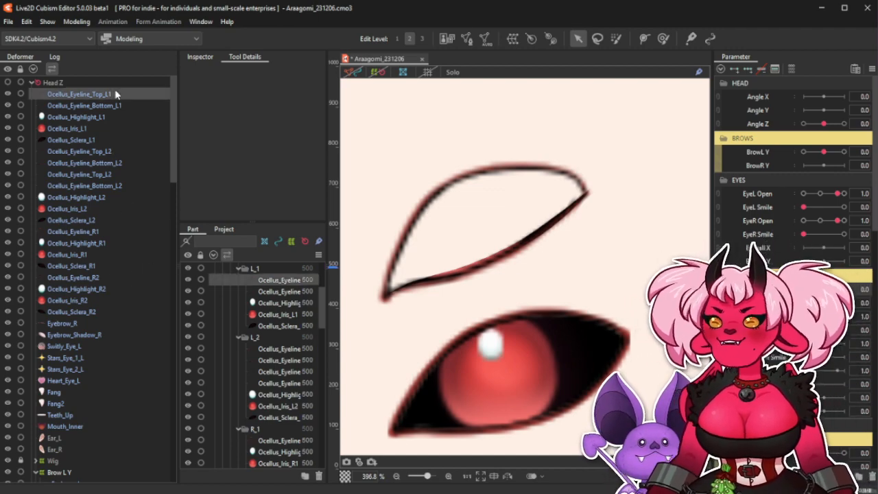
pyautogui.click(352, 73)
pyautogui.click(645, 39)
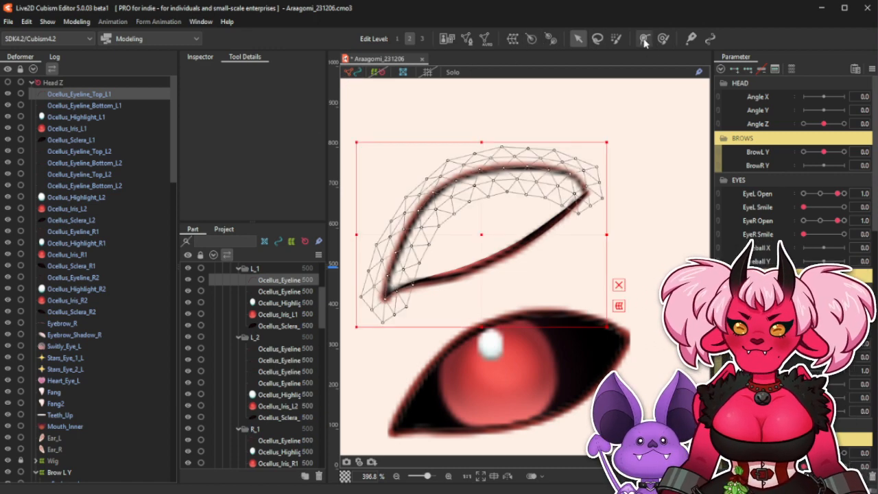
pyautogui.click(387, 299)
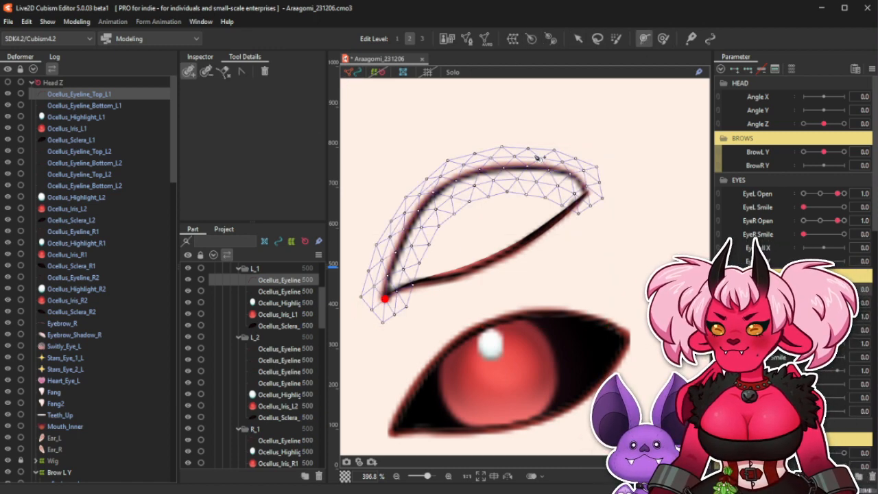
pyautogui.click(587, 186)
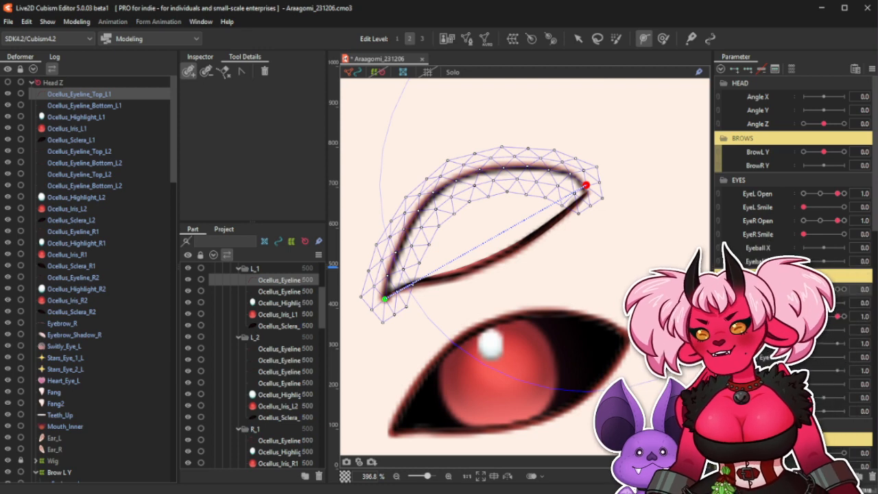
pyautogui.moveTo(440, 273); pyautogui.dragTo(401, 243)
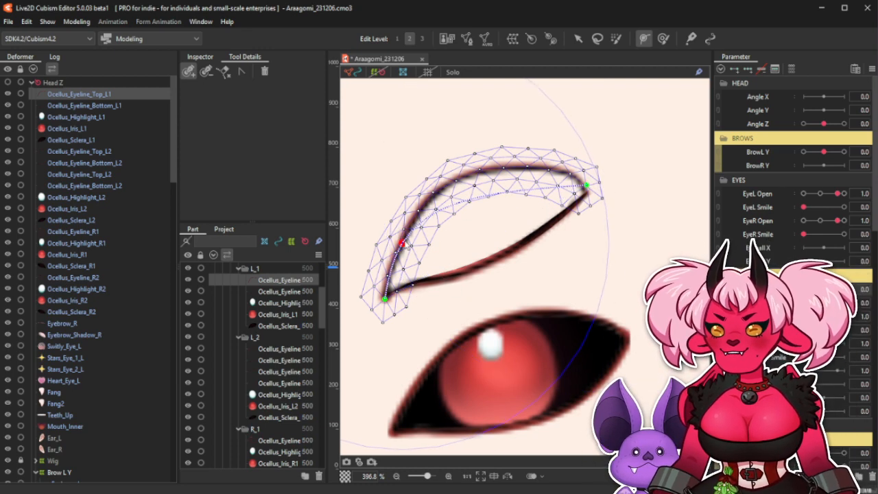
pyautogui.moveTo(558, 190); pyautogui.dragTo(571, 173)
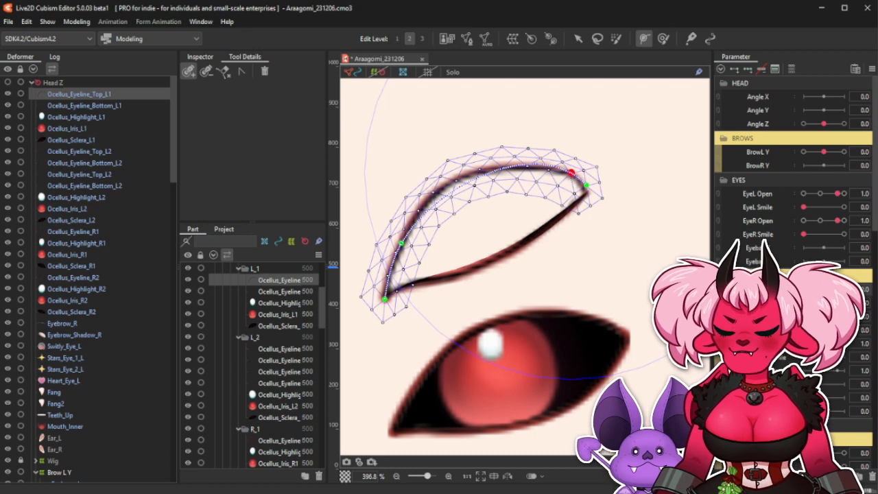
pyautogui.click(587, 187)
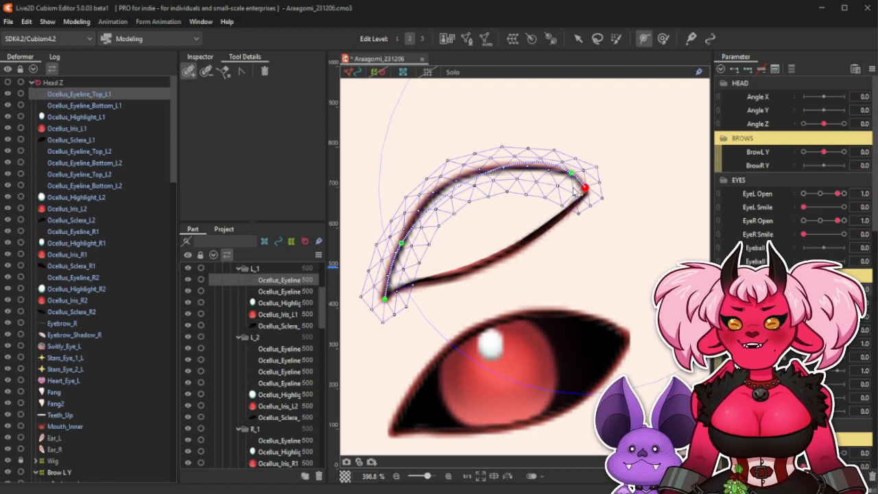
# Add two more deform path points along the arch of Ocellus_Eyeline_Top_L1 and align the path with the upper eyeline's curve.
pyautogui.moveTo(474, 179); pyautogui.dragTo(451, 183)
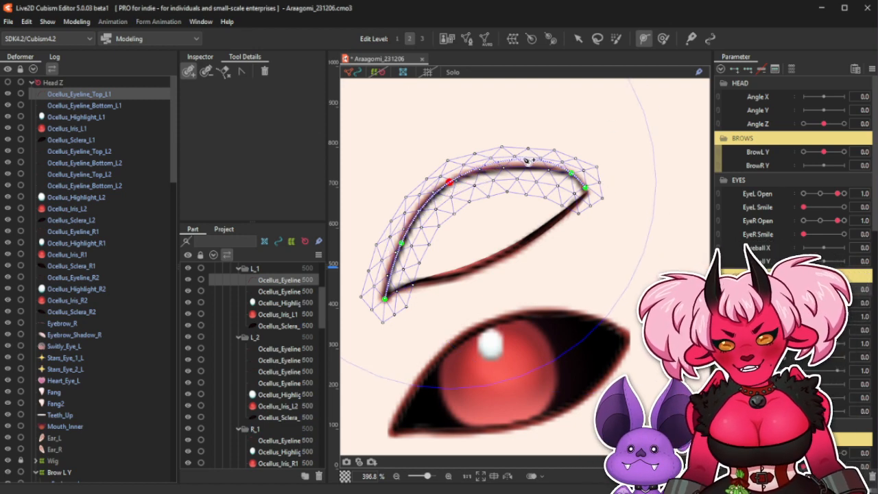
pyautogui.moveTo(541, 161); pyautogui.dragTo(511, 165)
pyautogui.hotkey('ctrl', 'z')
pyautogui.moveTo(450, 182); pyautogui.dragTo(443, 188)
pyautogui.moveTo(511, 167); pyautogui.dragTo(509, 166)
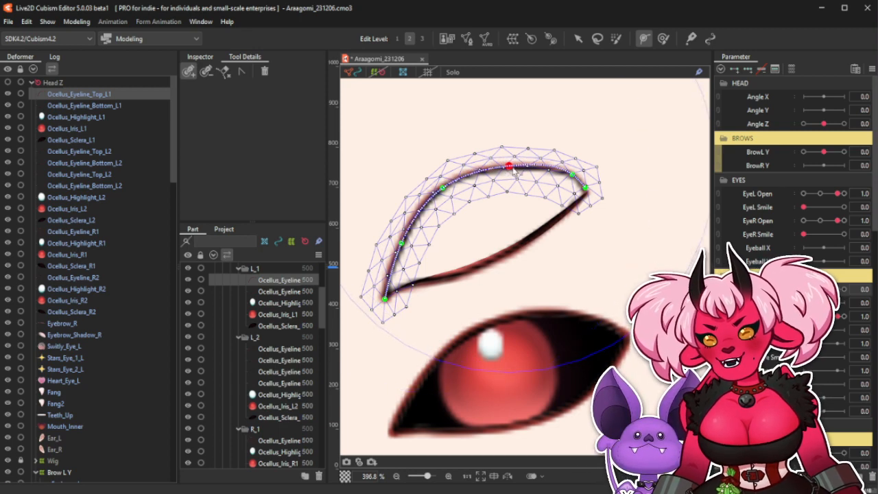
pyautogui.moveTo(572, 174); pyautogui.dragTo(577, 180)
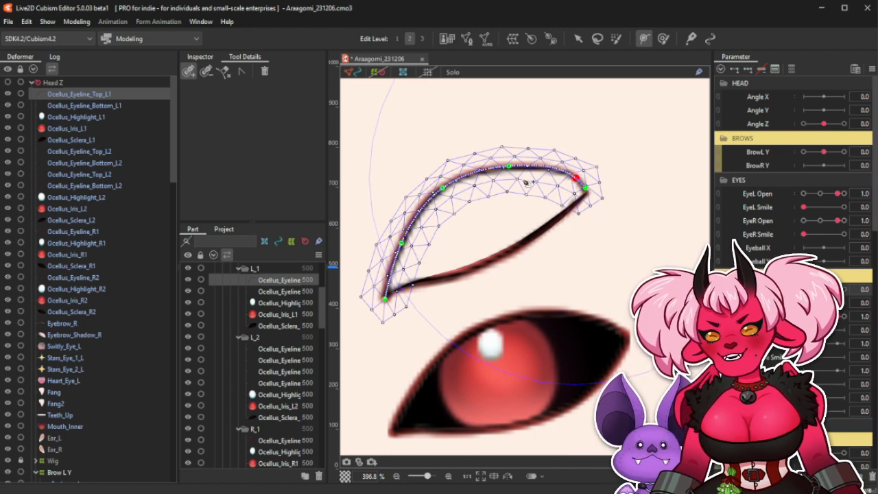
pyautogui.moveTo(401, 245); pyautogui.dragTo(400, 244)
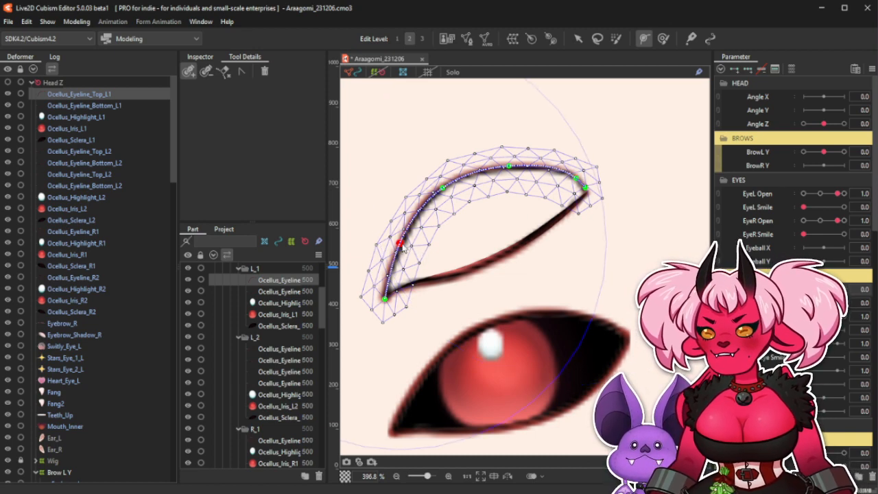
pyautogui.moveTo(444, 190); pyautogui.dragTo(445, 194)
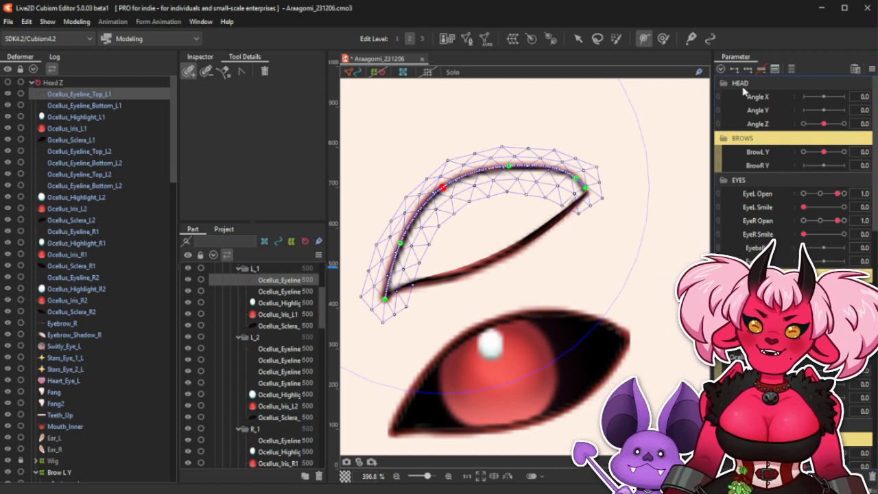
# Compare the open eye, and in the closed pose move the Ocellus_Eyeline_Top_L1 path points down onto the closed lower eyeline.
pyautogui.click(735, 69)
pyautogui.click(844, 370)
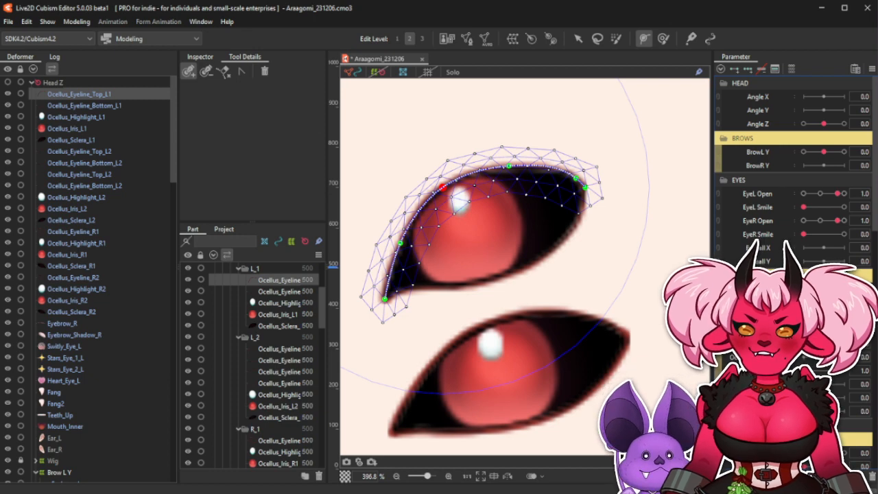
pyautogui.click(578, 39)
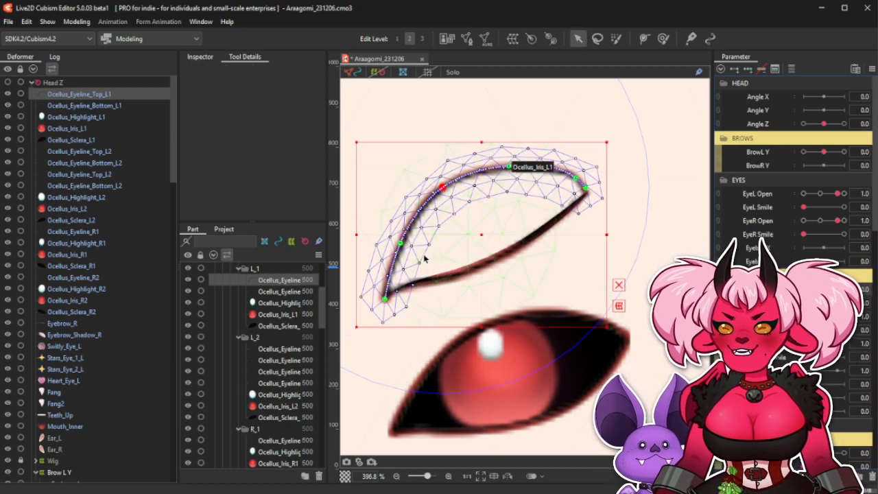
pyautogui.moveTo(400, 244); pyautogui.dragTo(478, 243)
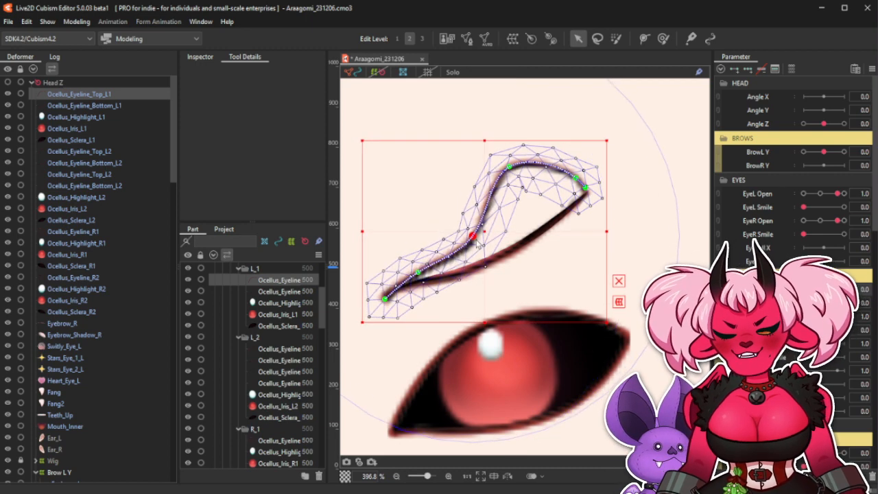
pyautogui.moveTo(509, 168); pyautogui.dragTo(518, 198)
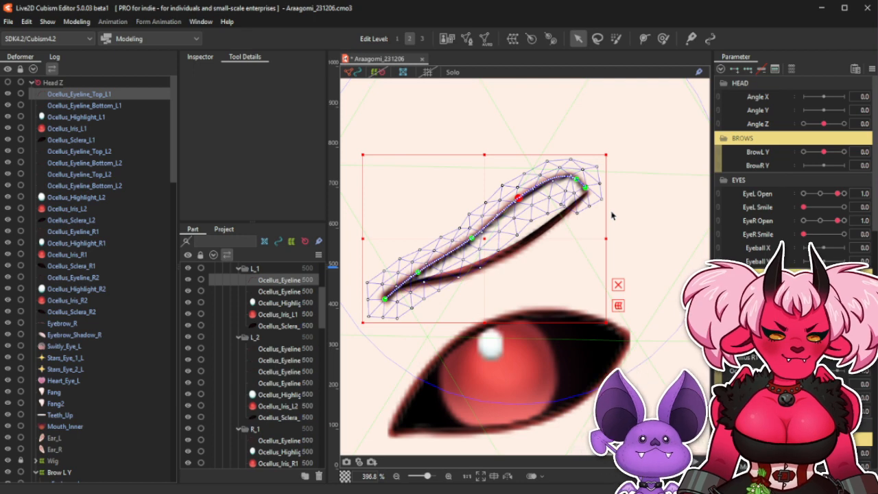
pyautogui.moveTo(586, 189)
pyautogui.mouseDown()
pyautogui.moveTo(595, 192)
pyautogui.moveTo(578, 188)
pyautogui.moveTo(578, 198)
pyautogui.moveTo(589, 191)
pyautogui.moveTo(578, 197)
pyautogui.mouseUp()
pyautogui.moveTo(520, 199); pyautogui.dragTo(528, 237)
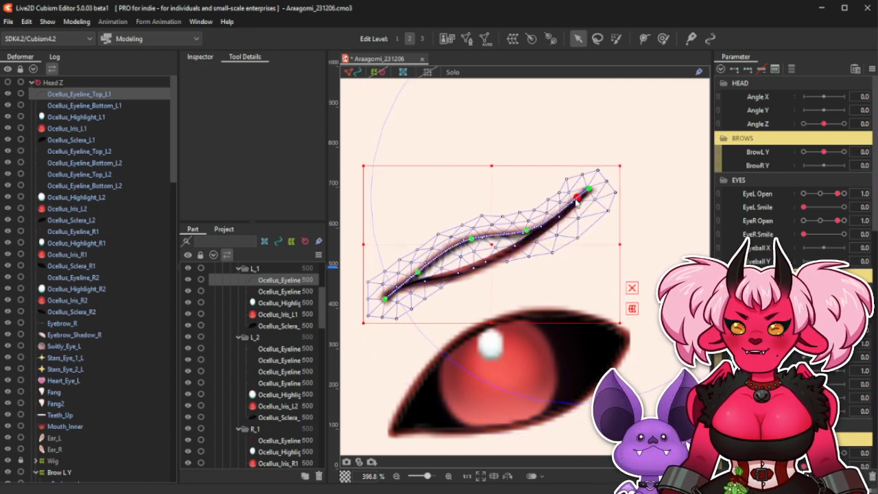
pyautogui.moveTo(578, 194); pyautogui.dragTo(577, 197)
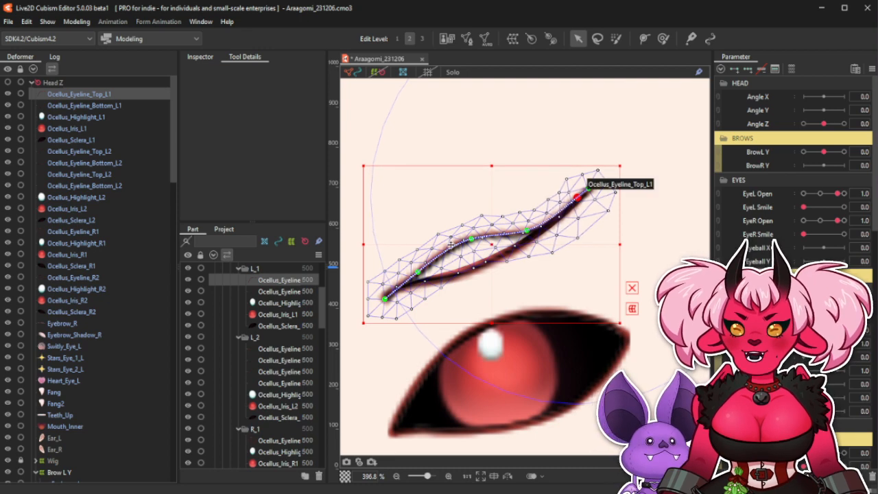
pyautogui.moveTo(472, 240); pyautogui.dragTo(474, 263)
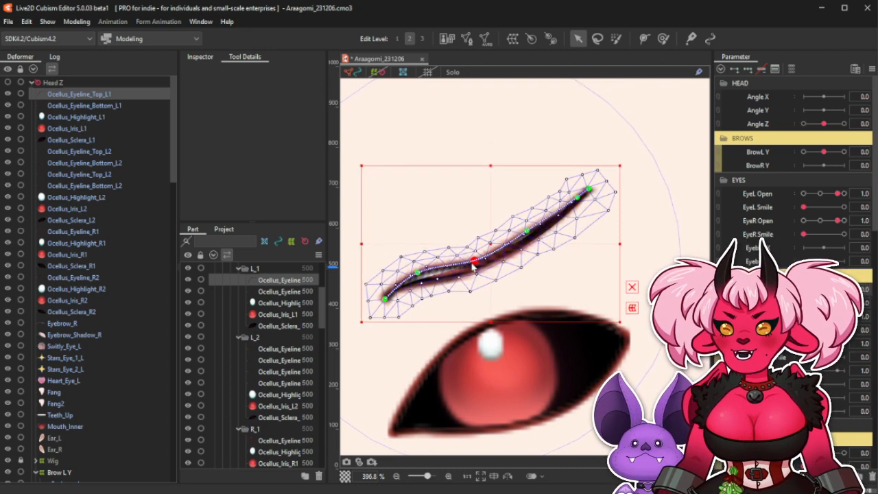
# Fine-tune the closed Ocellus_Eyeline_Top_L1 curve with its path points until it follows the lower eyeline, and check it without the mesh overlay.
pyautogui.moveTo(525, 233); pyautogui.dragTo(527, 238)
pyautogui.moveTo(476, 262); pyautogui.dragTo(476, 260)
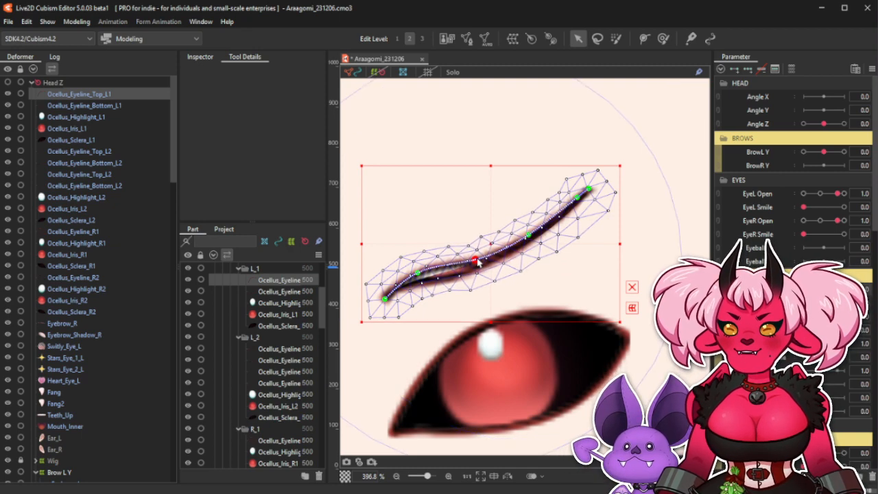
pyautogui.moveTo(418, 274); pyautogui.dragTo(422, 282)
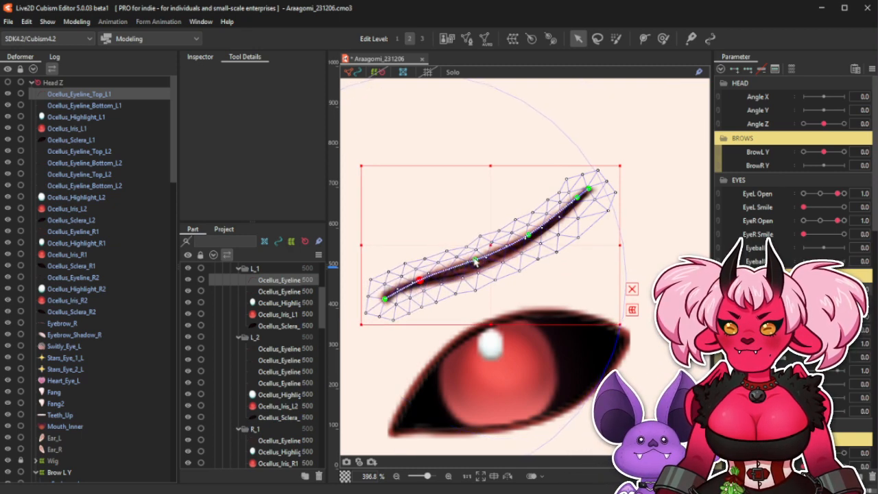
pyautogui.moveTo(476, 261); pyautogui.dragTo(477, 267)
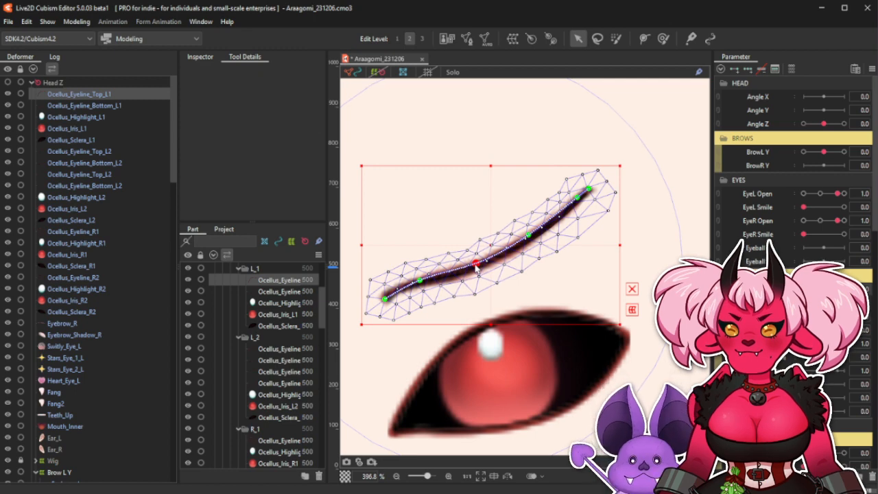
pyautogui.scroll(3, 537, 230)
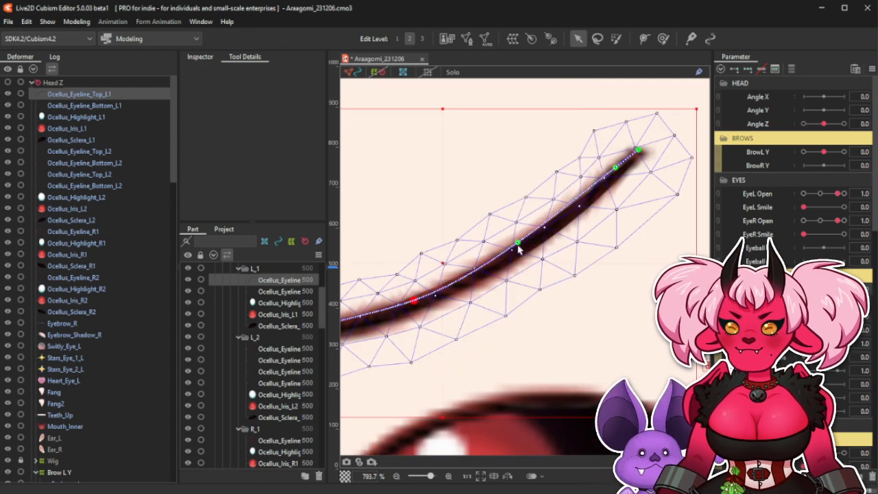
pyautogui.scroll(-3, 429, 254)
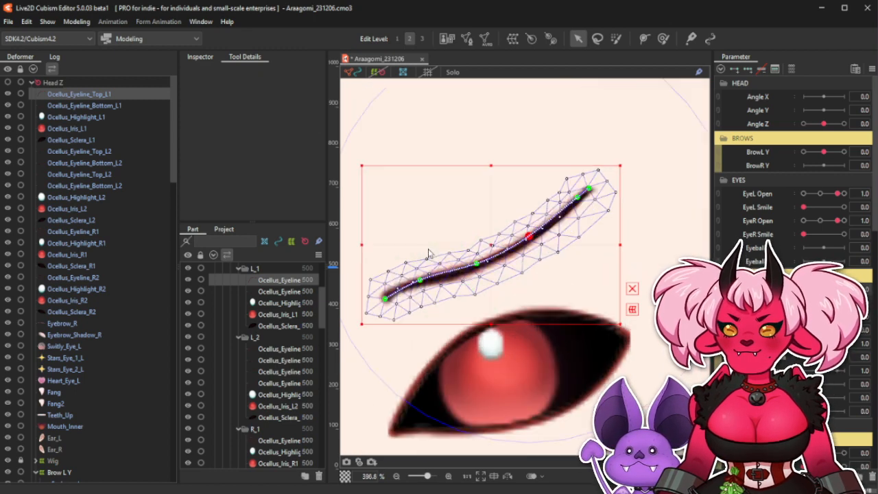
pyautogui.scroll(1, 429, 254)
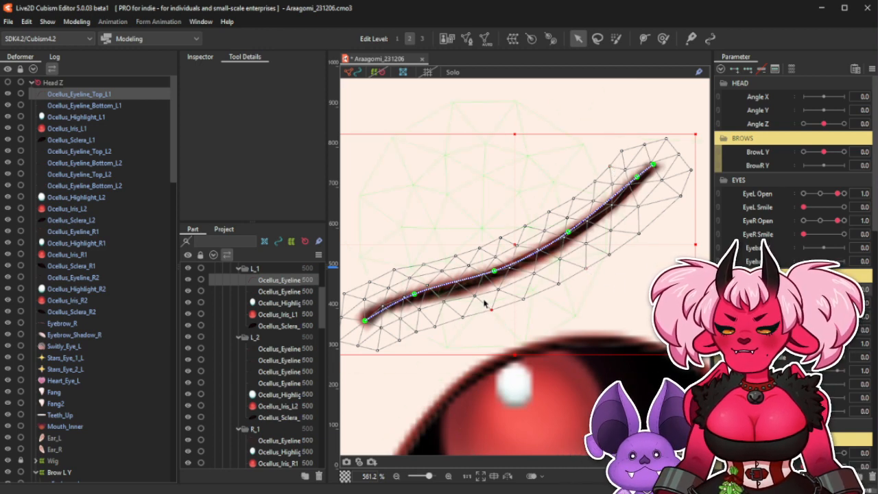
pyautogui.scroll(-2, 427, 275)
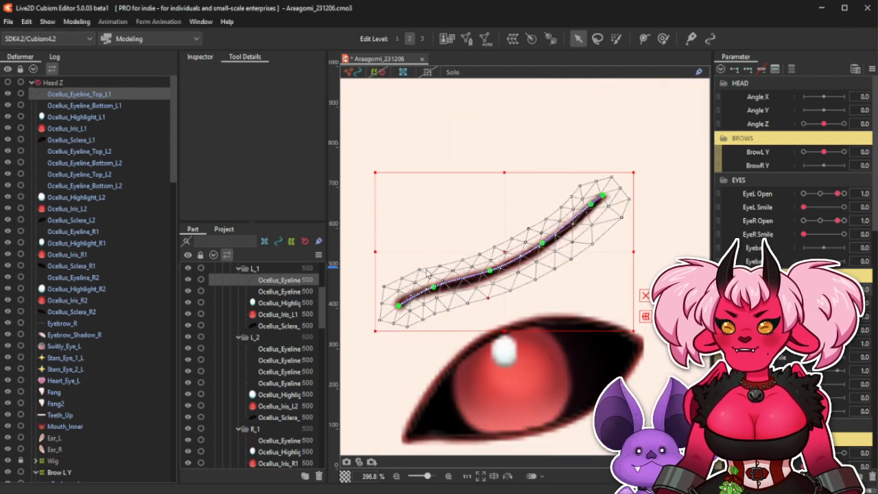
pyautogui.scroll(2, 427, 274)
pyautogui.click(354, 73)
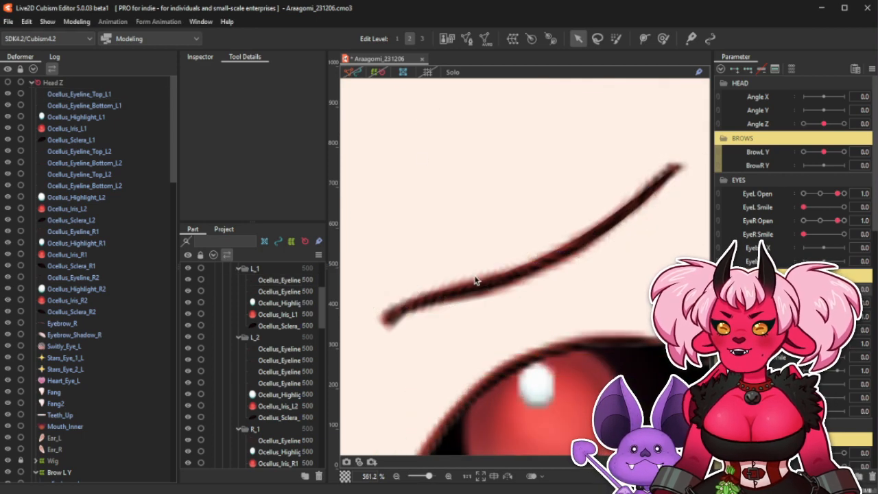
pyautogui.scroll(-4, 475, 281)
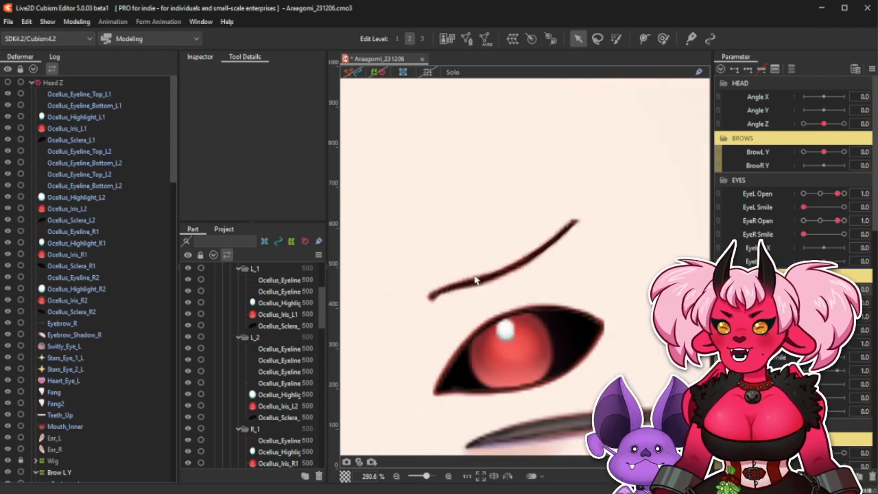
# Duplicate Ocellus_Eyeline_Top_L1 and Ocellus_Eyeline_Bottom_L1, and preview the result by varying the eye's open parameter.
pyautogui.click(94, 96)
pyautogui.keyDown('ctrl'); pyautogui.click(112, 107); pyautogui.keyUp('ctrl')
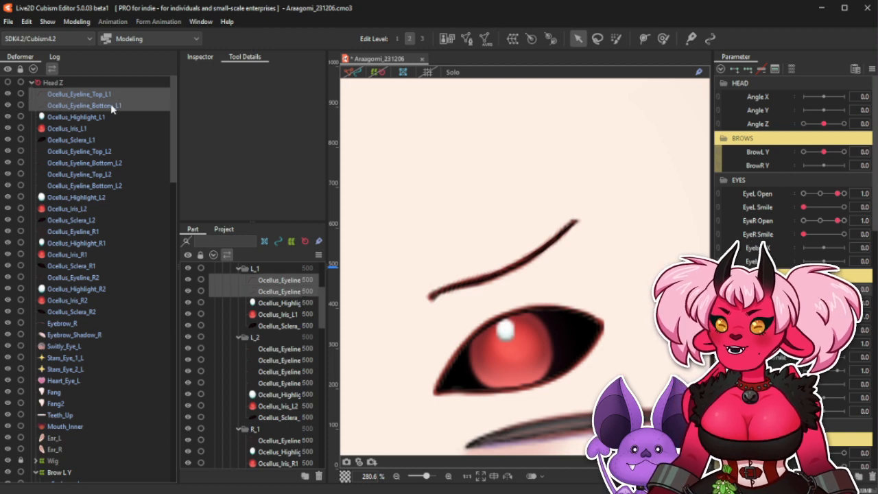
pyautogui.hotkey('ctrl', 's')
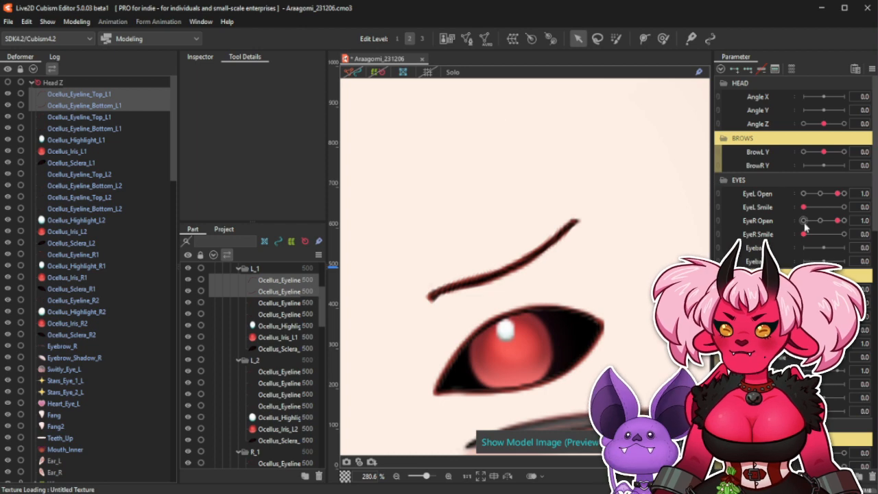
pyautogui.moveTo(841, 289); pyautogui.dragTo(807, 289)
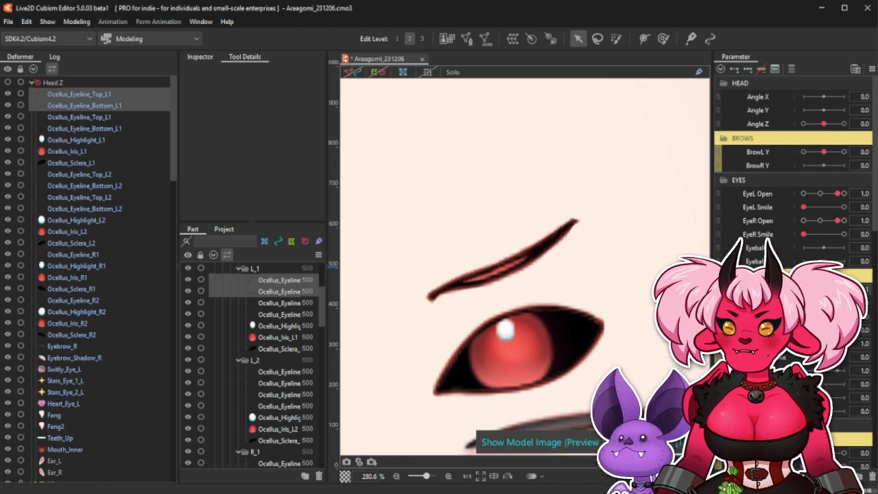
pyautogui.scroll(-5, 599, 236)
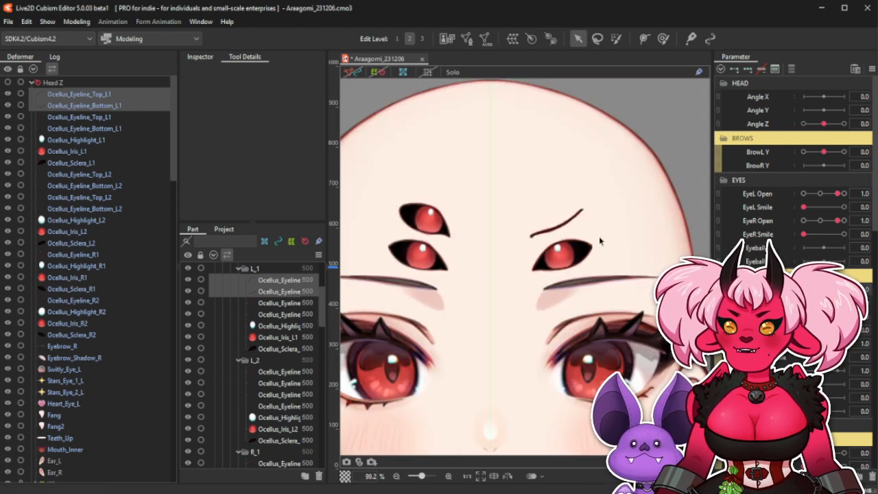
pyautogui.scroll(2, 599, 236)
# Try to reshape both closed Ocellus_Eyeline_Bottom_L1 lines together with the deform brush, and undo the stroke.
pyautogui.click(124, 130)
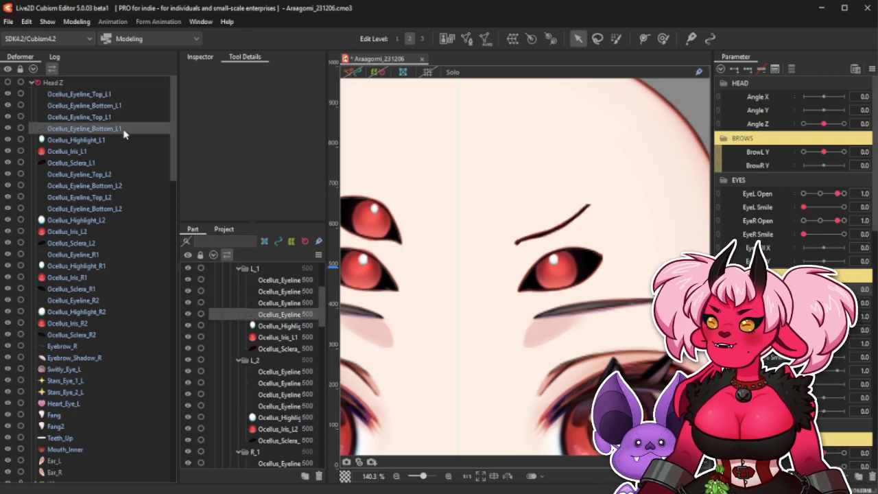
pyautogui.keyDown('ctrl'); pyautogui.click(103, 106); pyautogui.keyUp('ctrl')
pyautogui.scroll(6, 590, 263)
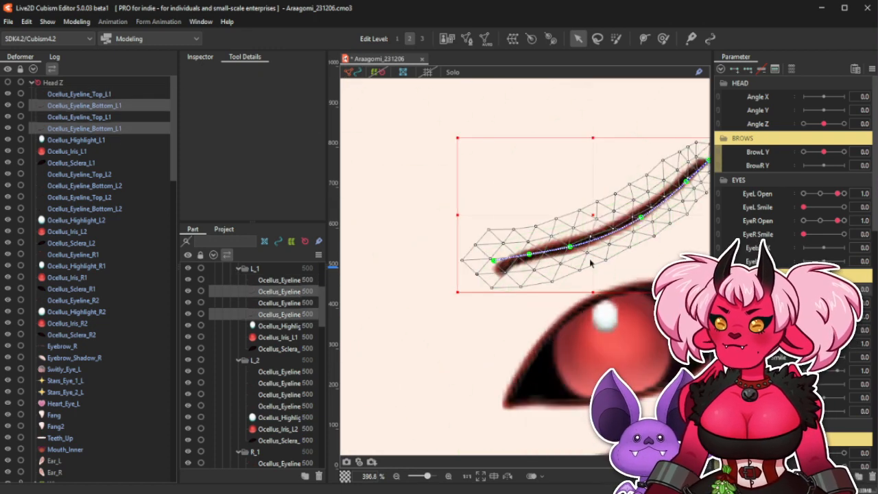
pyautogui.click(663, 38)
pyautogui.moveTo(559, 267)
pyautogui.mouseDown()
pyautogui.moveTo(569, 279)
pyautogui.moveTo(584, 266)
pyautogui.moveTo(589, 276)
pyautogui.moveTo(571, 269)
pyautogui.moveTo(586, 293)
pyautogui.moveTo(568, 275)
pyautogui.mouseUp()
pyautogui.hotkey('ctrl', 'z')
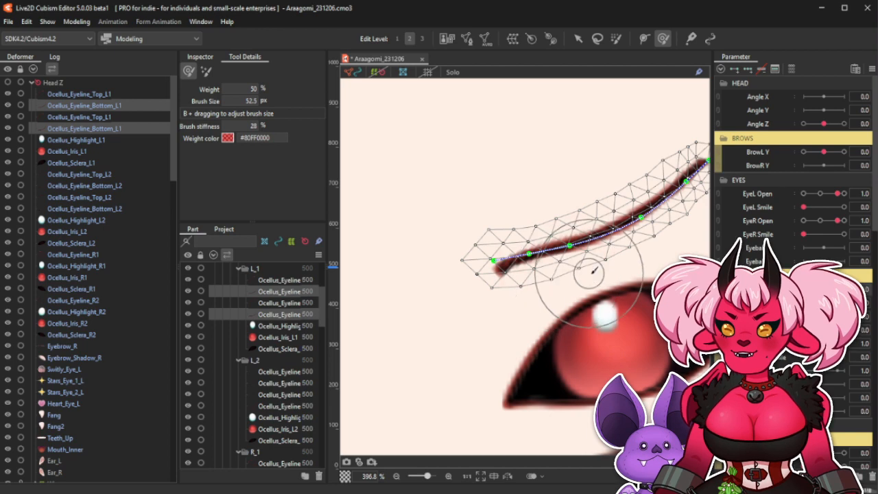
# Hide the mesh overlay and vary the extra left eye's open parameter to preview its blink.
pyautogui.click(359, 73)
pyautogui.scroll(-2, 513, 233)
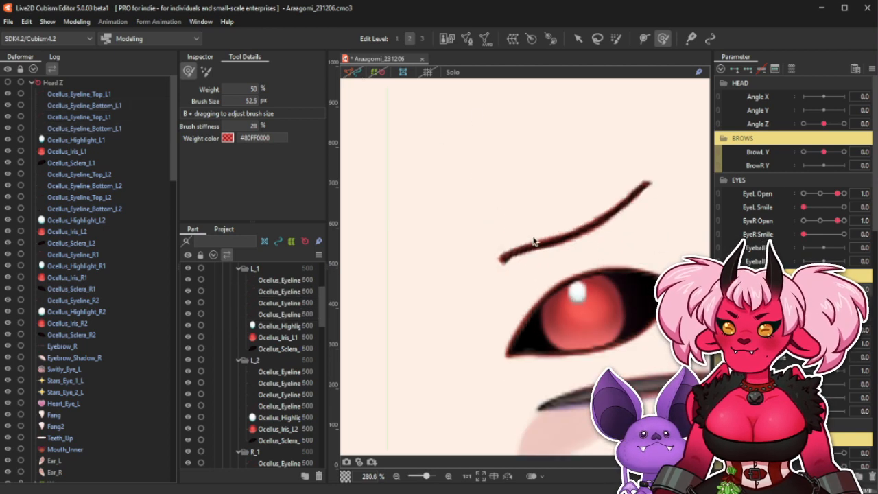
pyautogui.moveTo(803, 288); pyautogui.dragTo(838, 289)
pyautogui.moveTo(838, 358); pyautogui.dragTo(784, 358)
pyautogui.moveTo(821, 289)
pyautogui.mouseDown()
pyautogui.moveTo(813, 289)
pyautogui.moveTo(830, 289)
pyautogui.moveTo(804, 288)
pyautogui.moveTo(838, 289)
pyautogui.moveTo(804, 289)
pyautogui.moveTo(838, 289)
pyautogui.moveTo(803, 288)
pyautogui.moveTo(818, 289)
pyautogui.mouseUp()
pyautogui.moveTo(818, 358)
pyautogui.mouseDown()
pyautogui.moveTo(833, 358)
pyautogui.moveTo(803, 358)
pyautogui.moveTo(838, 357)
pyautogui.moveTo(803, 358)
pyautogui.mouseUp()
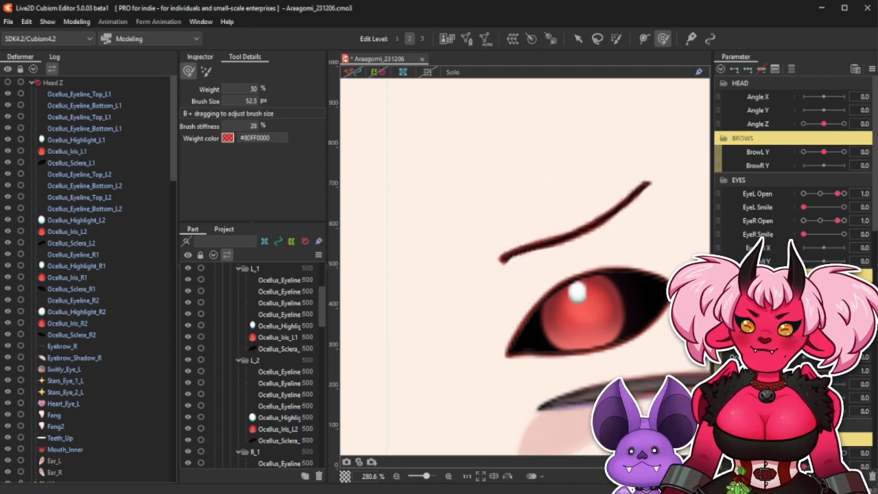
# Try to reshape the inner end of both closed Ocellus_Eyeline_Top_L1 lines with a 26.4 px deform brush, and undo the strokes.
pyautogui.click(122, 95)
pyautogui.keyDown('ctrl'); pyautogui.click(137, 116); pyautogui.keyUp('ctrl')
pyautogui.click(355, 75)
pyautogui.scroll(1, 557, 294)
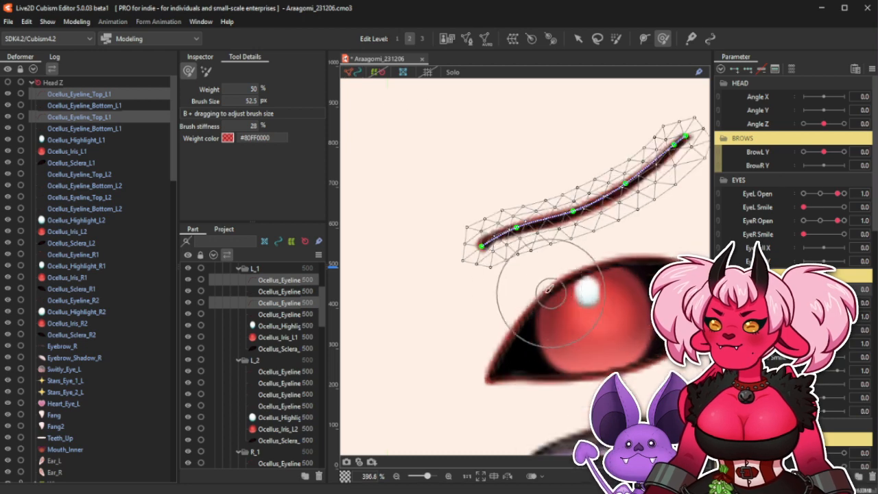
pyautogui.scroll(1, 510, 291)
pyautogui.press('b')
pyautogui.moveTo(504, 297); pyautogui.dragTo(468, 342)
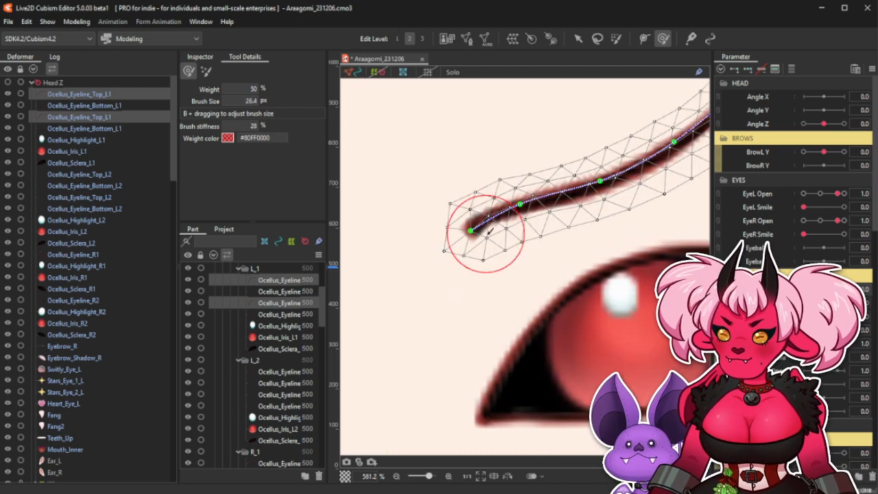
pyautogui.moveTo(491, 260)
pyautogui.mouseDown()
pyautogui.moveTo(486, 251)
pyautogui.moveTo(473, 264)
pyautogui.moveTo(482, 278)
pyautogui.mouseUp()
pyautogui.hotkey('ctrl', 'z')
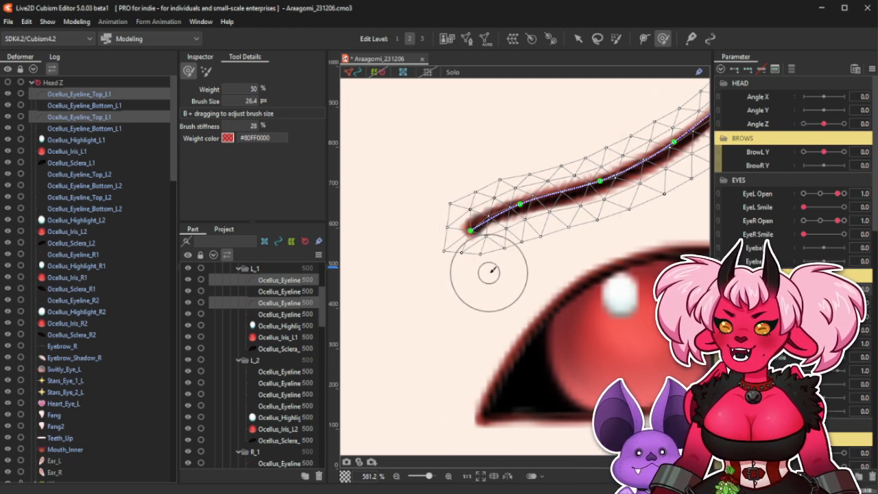
pyautogui.hotkey('ctrl', 'z')
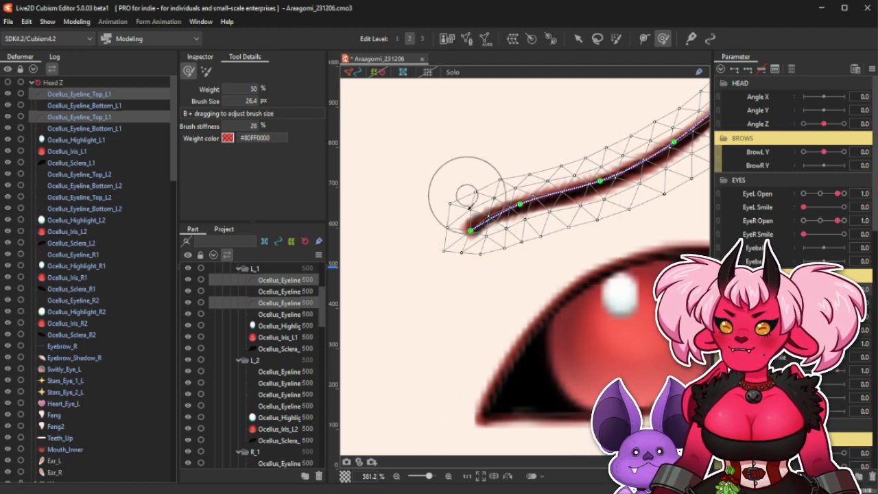
# Pull in the outer end of both closed Ocellus_Eyeline_Top_L1 lines using a deform brush of 45 px.
pyautogui.click(577, 39)
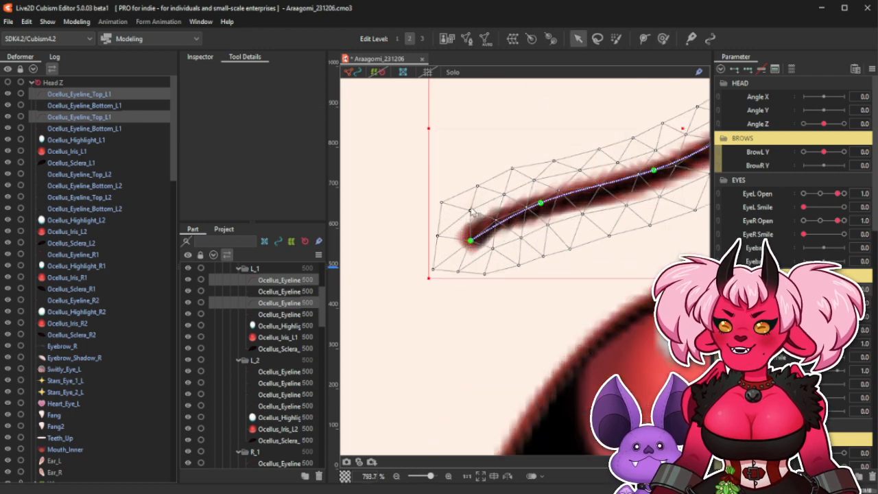
pyautogui.scroll(-2, 507, 165)
pyautogui.scroll(4, 652, 109)
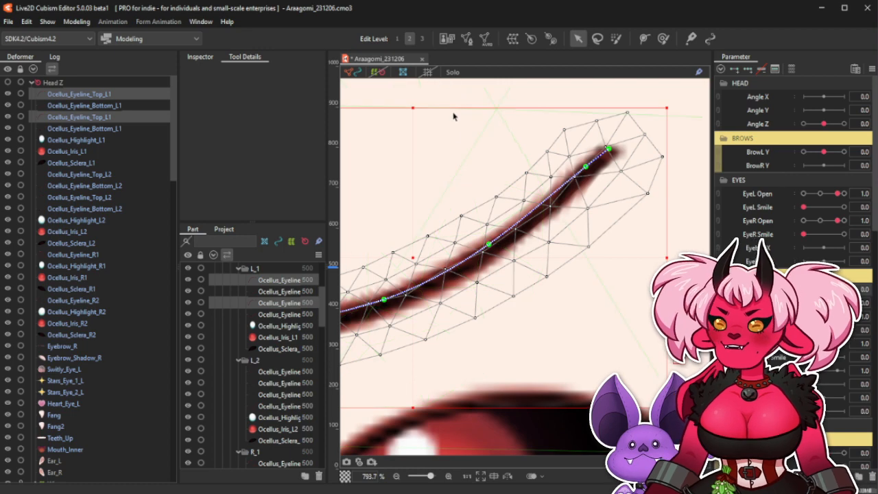
pyautogui.scroll(-2, 515, 185)
pyautogui.scroll(1, 547, 143)
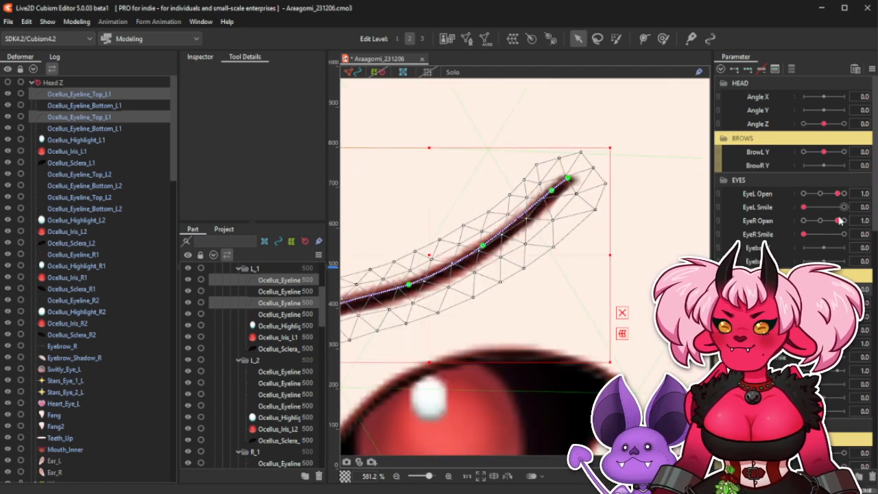
pyautogui.scroll(1, 547, 142)
pyautogui.scroll(-1, 547, 142)
pyautogui.moveTo(821, 289); pyautogui.dragTo(804, 289)
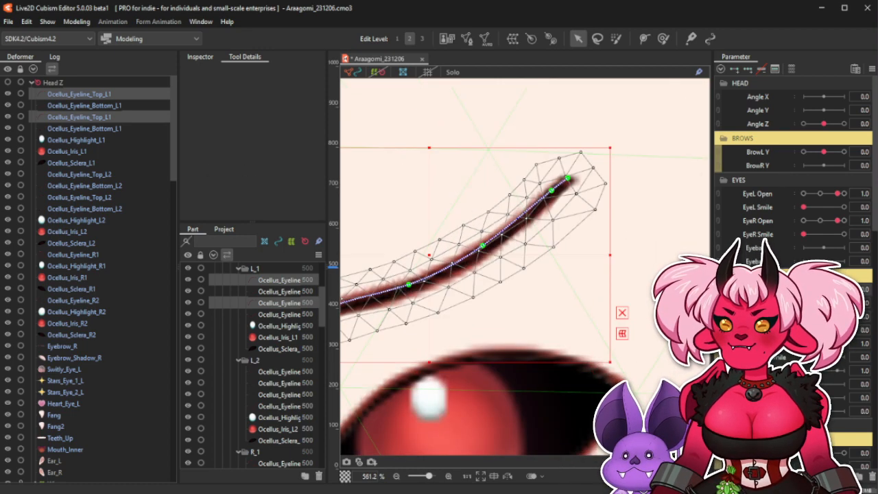
pyautogui.click(663, 39)
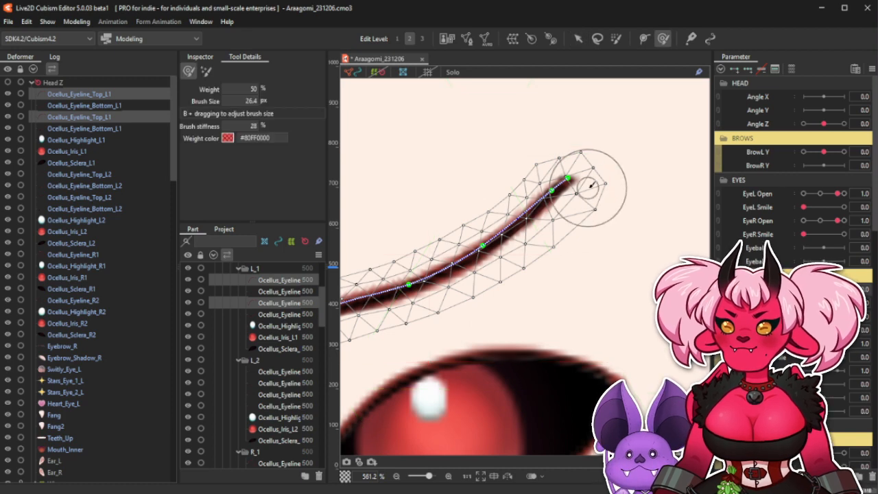
pyautogui.press('b')
pyautogui.moveTo(606, 151)
pyautogui.mouseDown()
pyautogui.moveTo(611, 194)
pyautogui.moveTo(606, 163)
pyautogui.mouseUp()
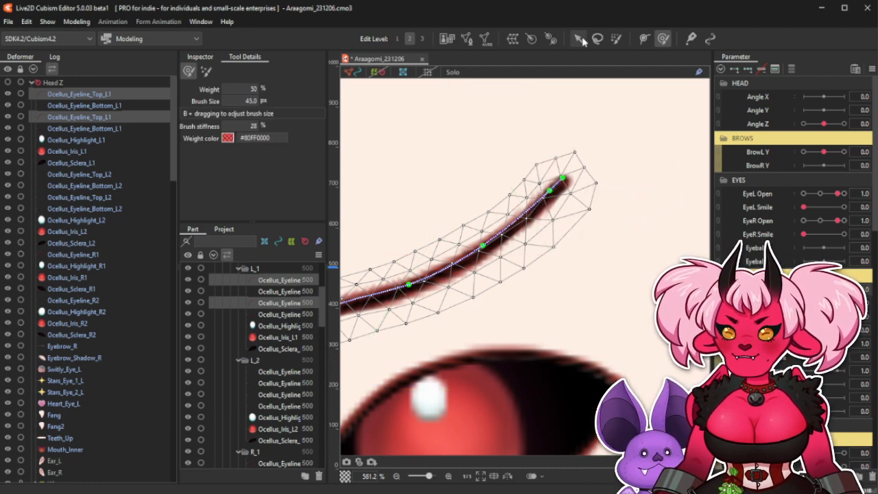
# Adjust the mesh point at the outer tip of the closed Ocellus_Eyeline_Top_L1 lines using the lasso selection.
pyautogui.press('v')
pyautogui.scroll(2, 595, 170)
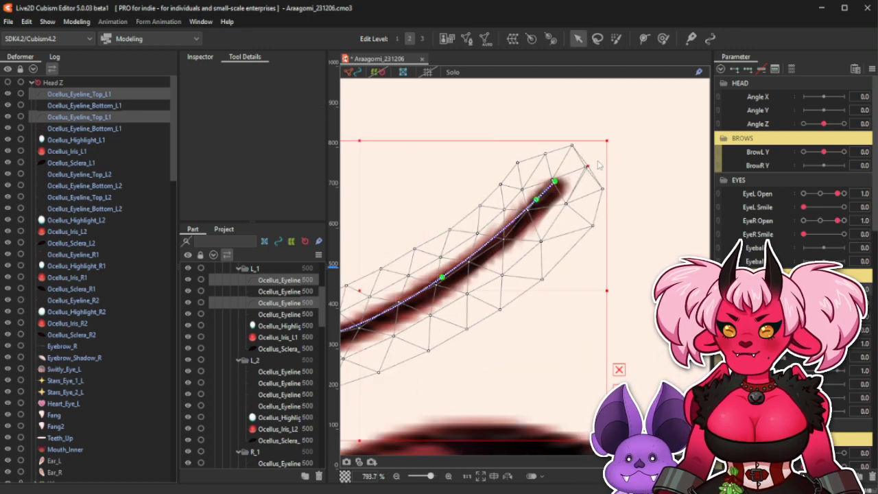
pyautogui.click(598, 38)
pyautogui.moveTo(601, 140)
pyautogui.mouseDown()
pyautogui.moveTo(593, 176)
pyautogui.moveTo(591, 165)
pyautogui.mouseUp()
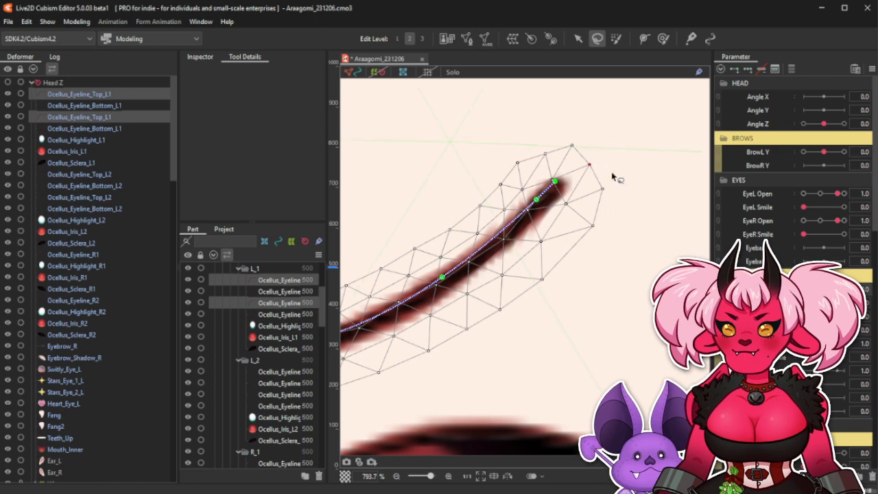
# Check the closed eyeline without the mesh overlay and return the extra left eye to its open pose.
pyautogui.click(350, 72)
pyautogui.scroll(-3, 632, 209)
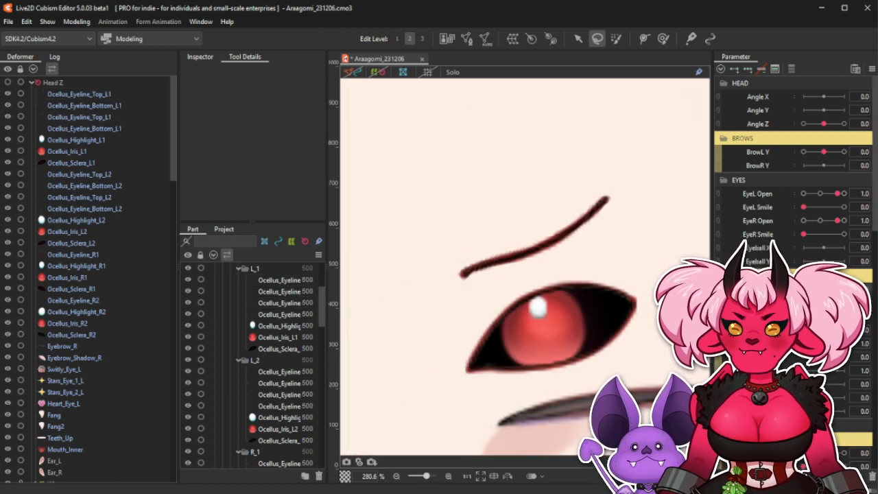
pyautogui.moveTo(804, 289)
pyautogui.mouseDown()
pyautogui.moveTo(824, 289)
pyautogui.moveTo(804, 289)
pyautogui.mouseUp()
pyautogui.scroll(-5, 569, 255)
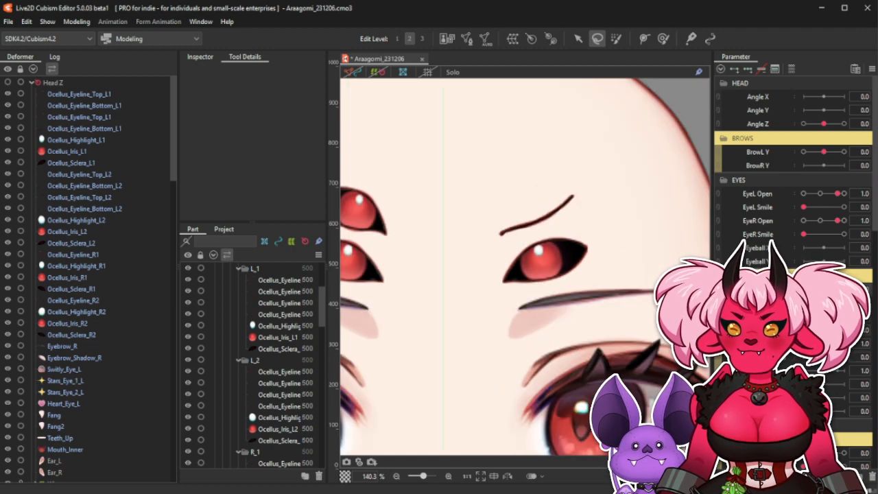
pyautogui.moveTo(824, 303); pyautogui.dragTo(837, 289)
# Select all four L1 eyelines with Ocellus_Sclera_L1, and compare the eye's closed and open poses up close.
pyautogui.click(120, 98)
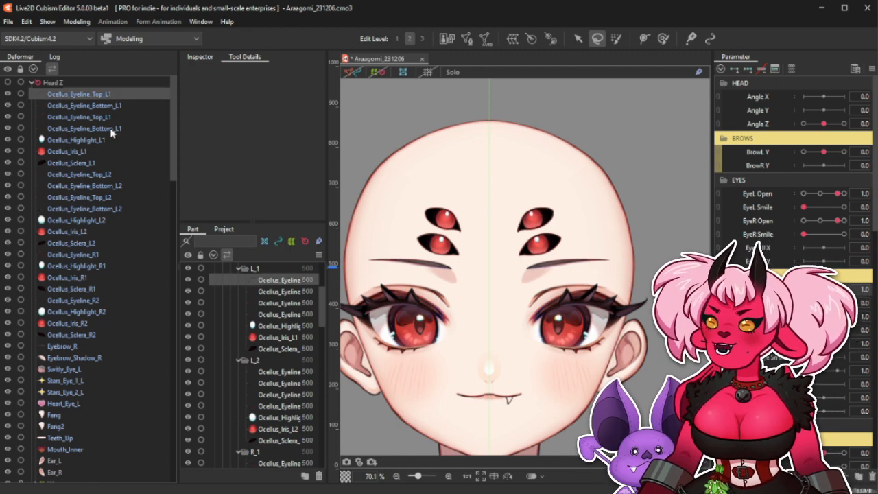
pyautogui.keyDown('shift'); pyautogui.click(109, 129); pyautogui.keyUp('shift')
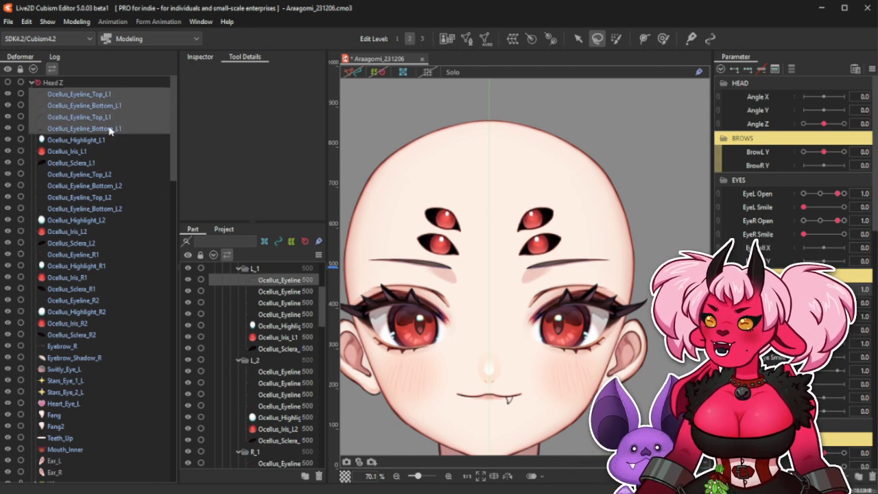
pyautogui.keyDown('ctrl'); pyautogui.click(82, 163); pyautogui.keyUp('ctrl')
pyautogui.scroll(2, 569, 214)
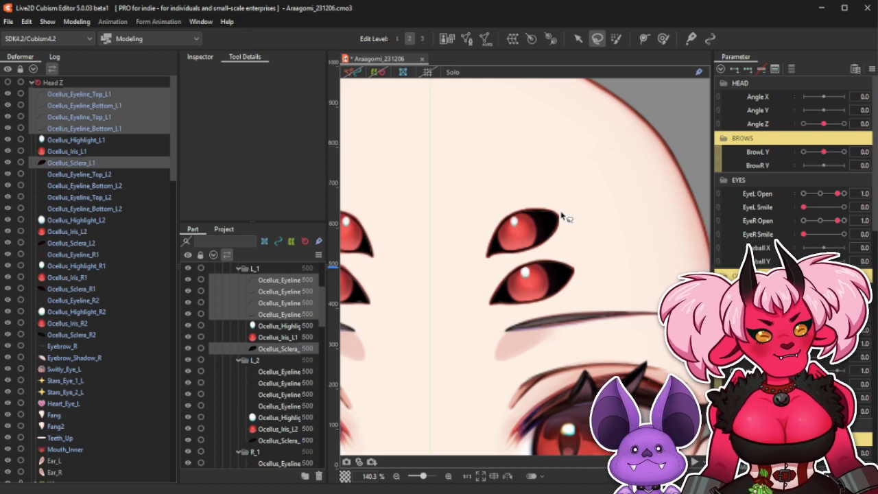
pyautogui.scroll(4, 564, 217)
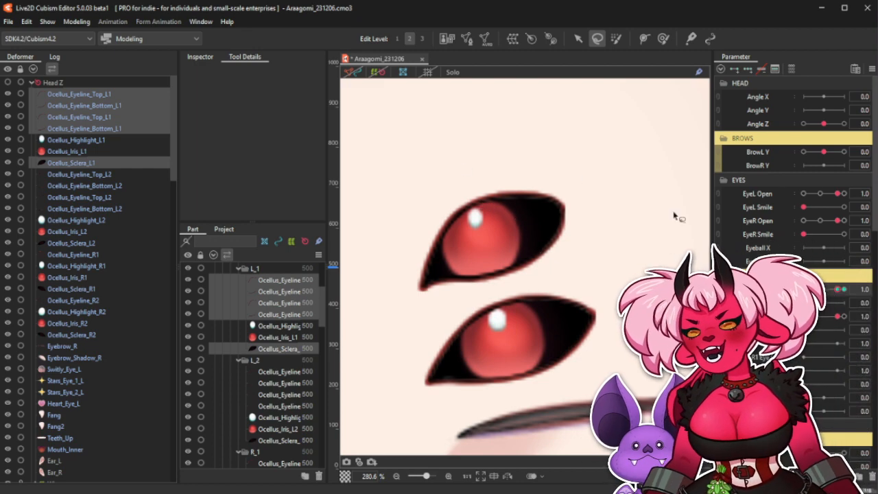
pyautogui.click(805, 289)
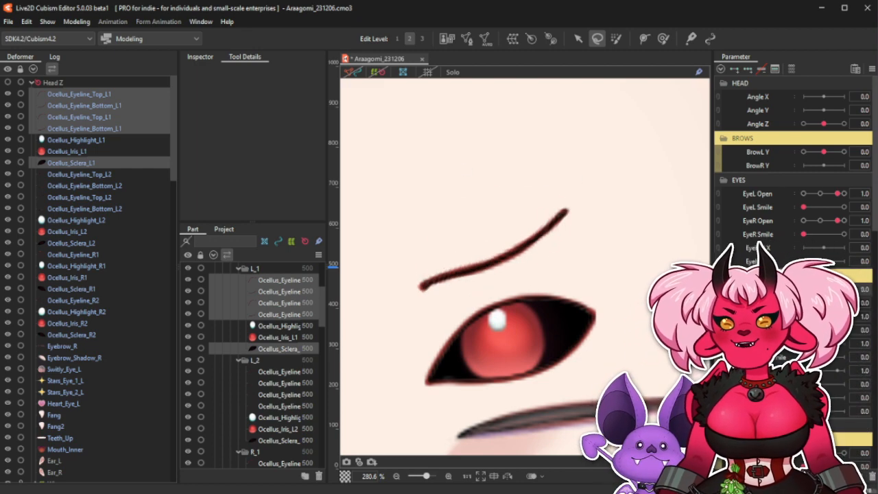
pyautogui.click(838, 290)
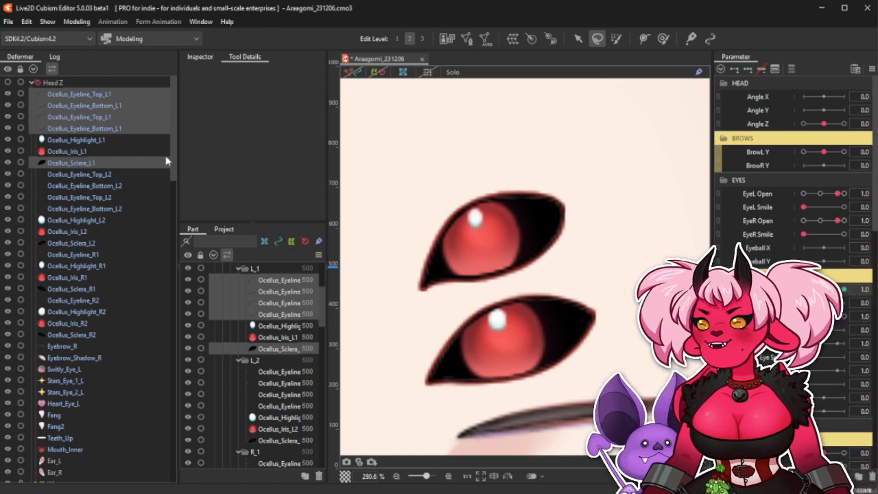
# Inspect the Ocellus_Sclera_L1 mesh in the open pose, and view the open eyes on the whole face without the overlay.
pyautogui.click(163, 163)
pyautogui.click(348, 74)
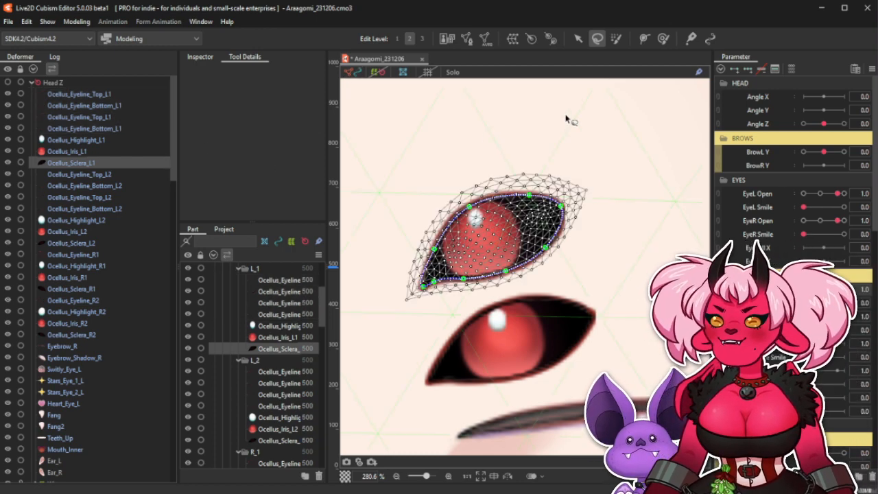
pyautogui.click(663, 39)
pyautogui.scroll(2, 549, 141)
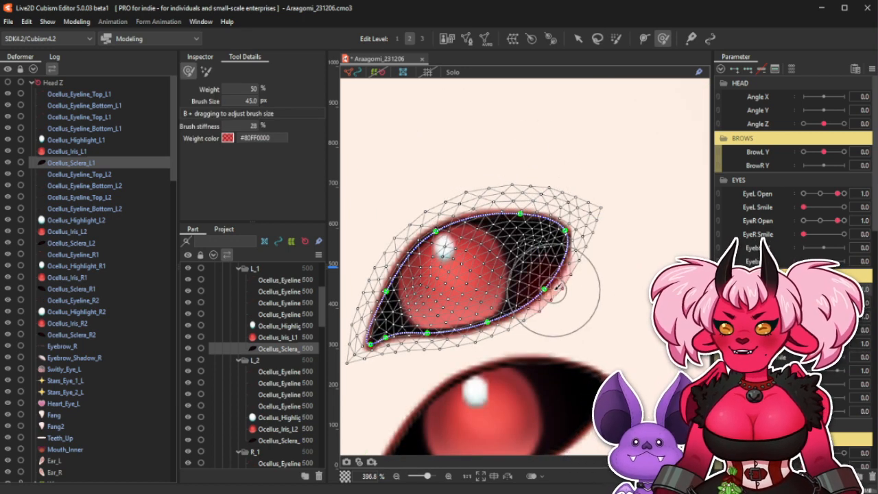
pyautogui.click(351, 73)
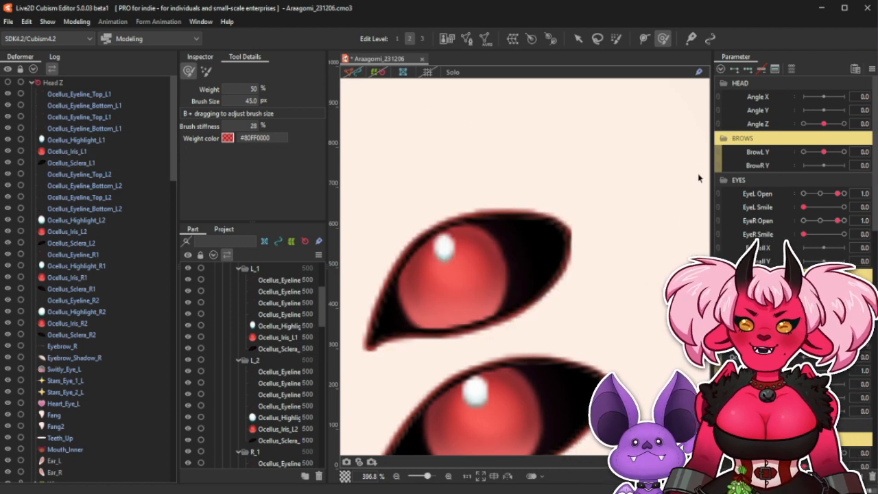
pyautogui.scroll(-2, 551, 200)
pyautogui.scroll(1, 573, 215)
pyautogui.scroll(-1, 525, 210)
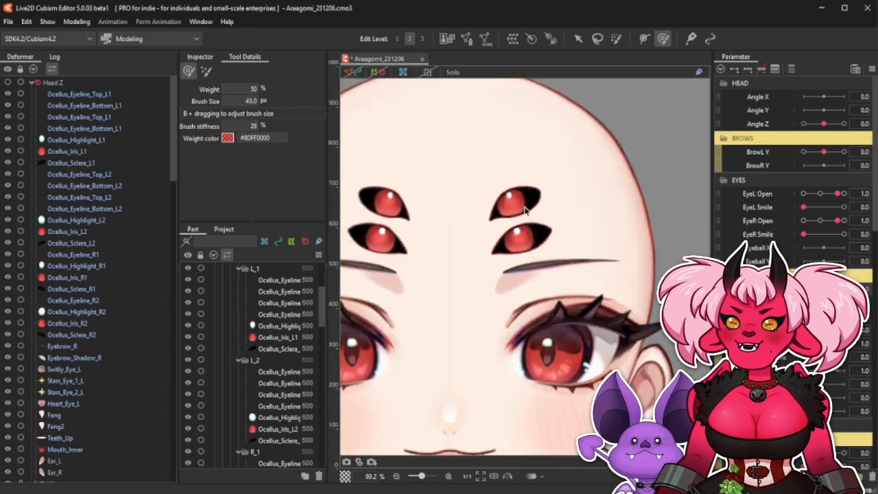
pyautogui.scroll(-1, 562, 317)
pyautogui.scroll(1, 564, 324)
pyautogui.scroll(-1, 587, 324)
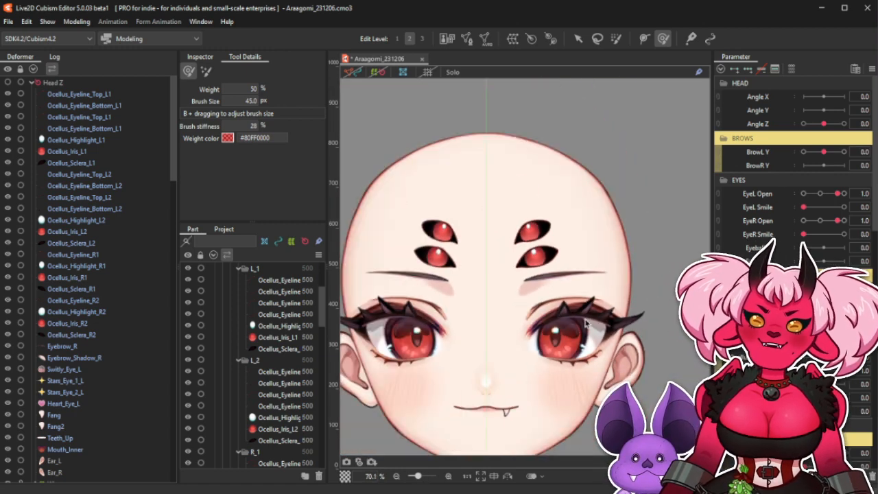
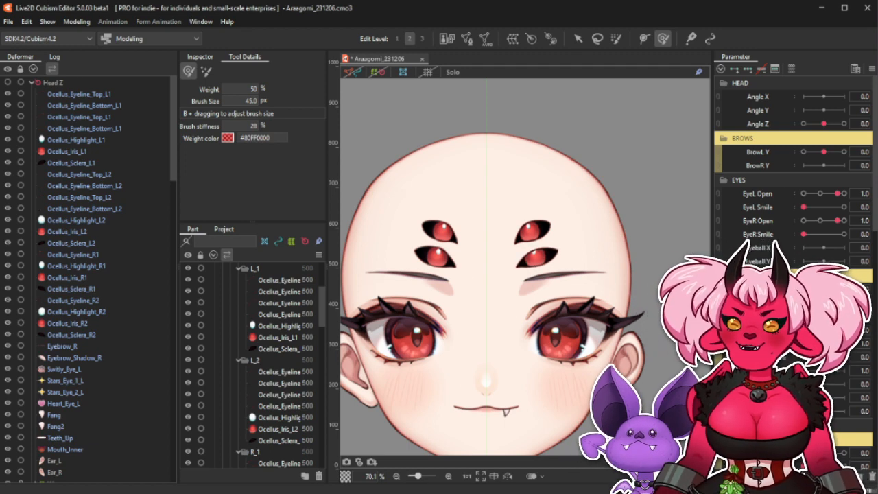
# Run the extra left eye's open parameter through its range to review the blink on the full face.
pyautogui.moveTo(820, 343); pyautogui.dragTo(834, 357)
pyautogui.moveTo(833, 357); pyautogui.dragTo(804, 357)
pyautogui.moveTo(804, 289); pyautogui.dragTo(838, 303)
pyautogui.click(838, 303)
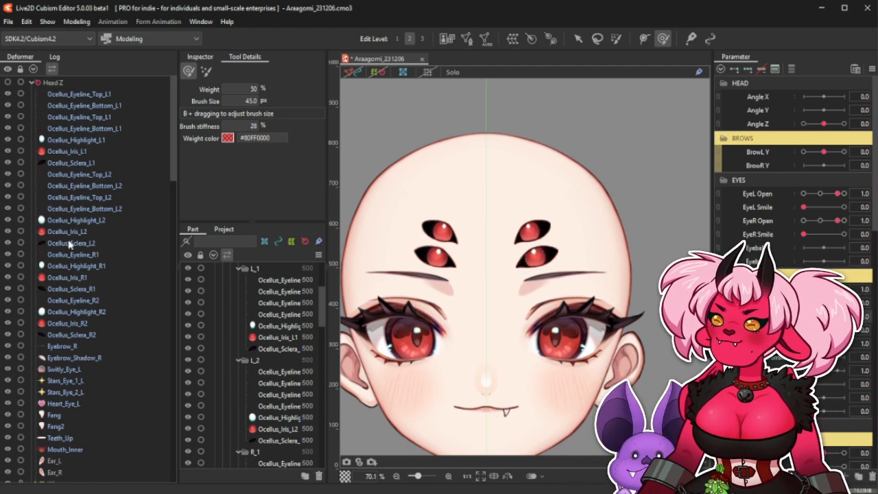
# Select the four L1 eyelines and Ocellus_Sclera_L1, and at the widest-open key blend their form with Compatibility -22.
pyautogui.click(104, 163)
pyautogui.keyDown('ctrl'); pyautogui.click(110, 128); pyautogui.keyUp('ctrl')
pyautogui.keyDown('ctrl'); pyautogui.click(125, 117); pyautogui.keyUp('ctrl')
pyautogui.keyDown('ctrl'); pyautogui.click(132, 105); pyautogui.keyUp('ctrl')
pyautogui.keyDown('ctrl'); pyautogui.click(132, 94); pyautogui.keyUp('ctrl')
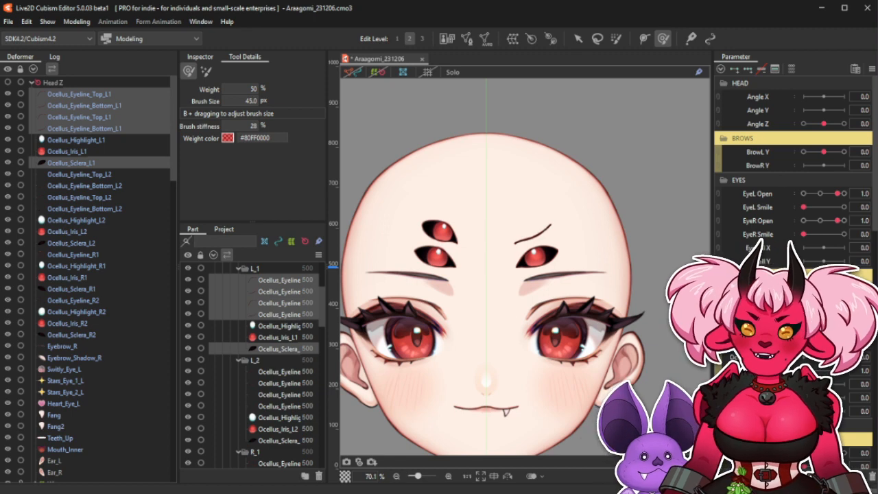
pyautogui.moveTo(803, 357); pyautogui.dragTo(837, 357)
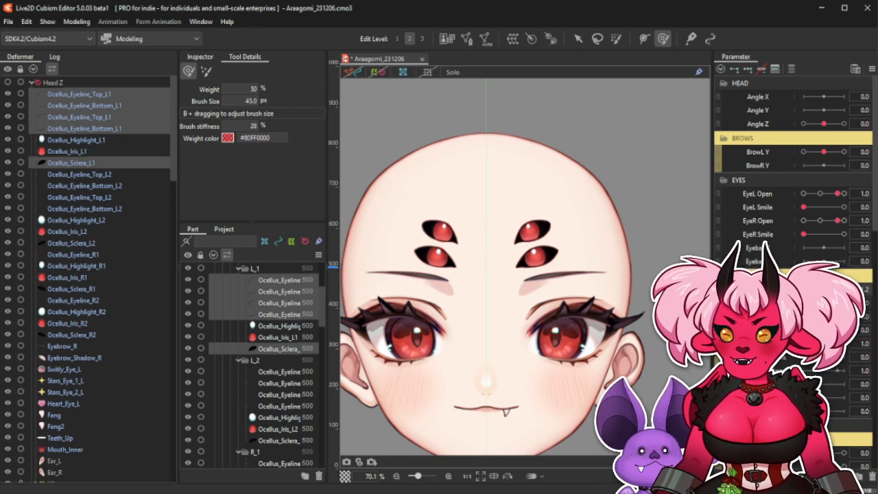
pyautogui.hotkey('ctrl', 'shift', 'v')
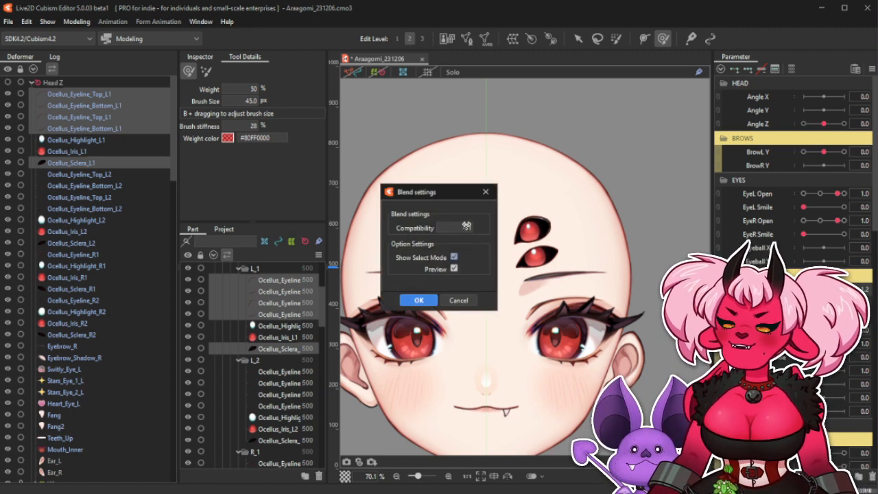
pyautogui.moveTo(468, 228); pyautogui.dragTo(473, 228)
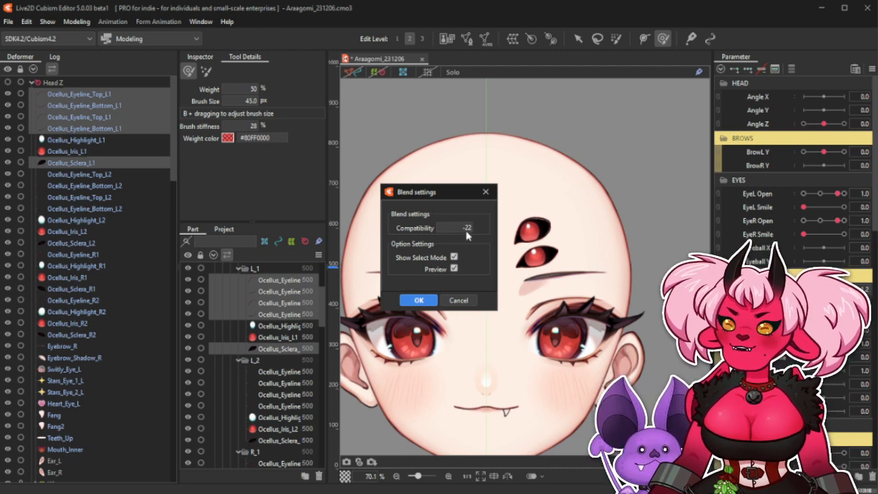
pyautogui.click(419, 300)
pyautogui.scroll(4, 559, 212)
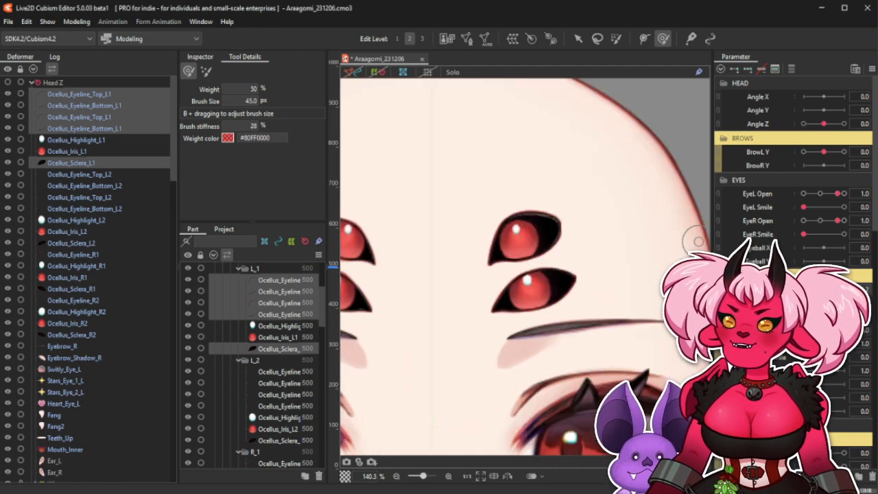
pyautogui.moveTo(518, 222); pyautogui.dragTo(514, 213)
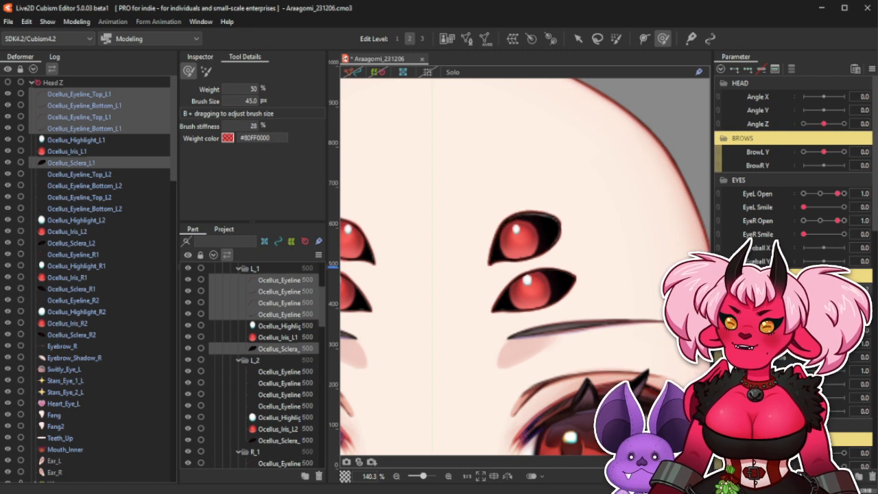
# Adjust the deform path points of Ocellus_Sclera_L1 along the upper lid, outer corner and lower lid to round the wide-open eye.
pyautogui.click(89, 163)
pyautogui.scroll(4, 542, 213)
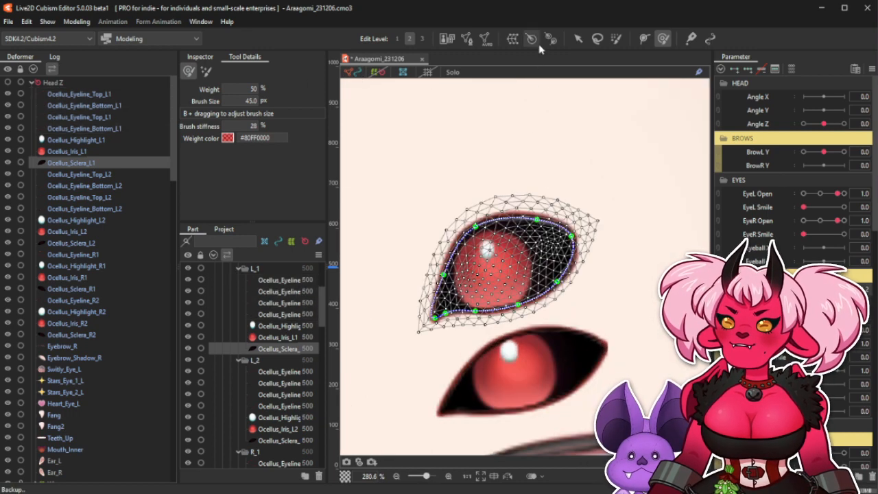
pyautogui.press('v')
pyautogui.scroll(2, 529, 196)
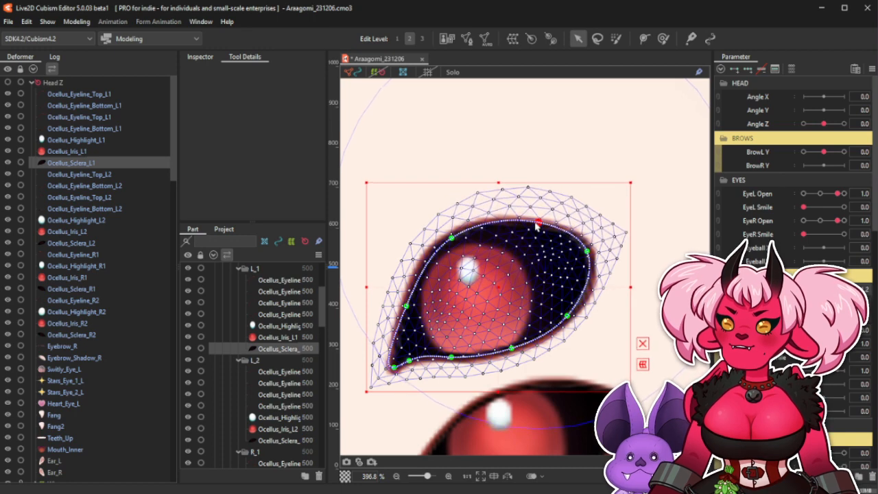
pyautogui.click(452, 236)
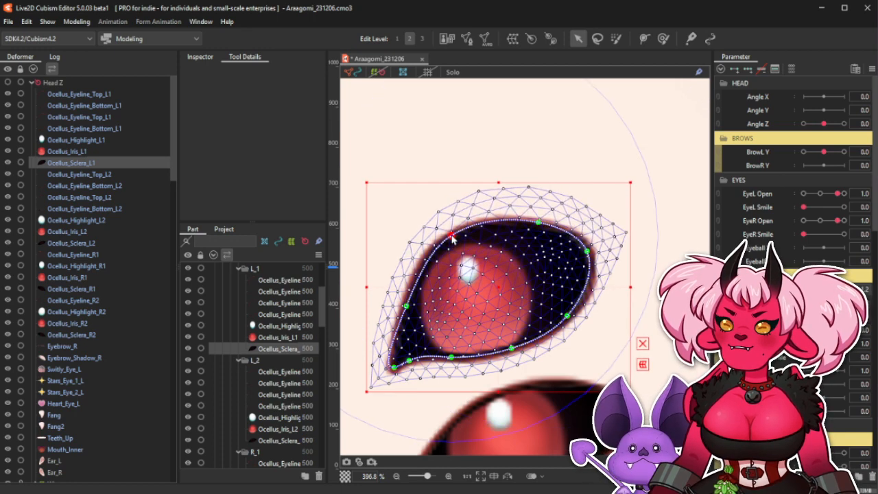
pyautogui.click(539, 223)
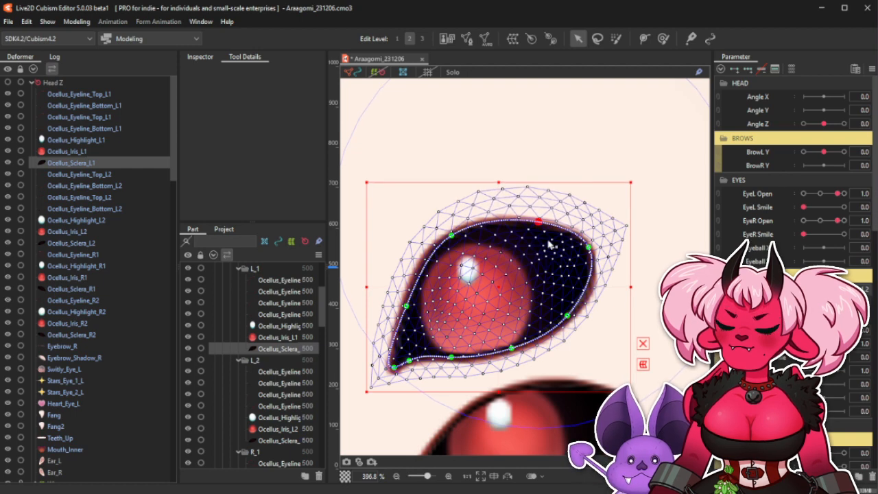
pyautogui.click(568, 316)
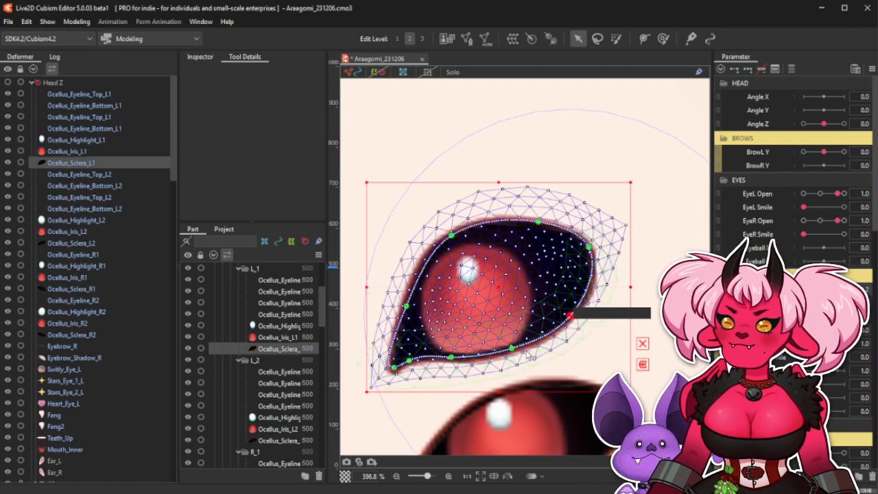
pyautogui.click(512, 351)
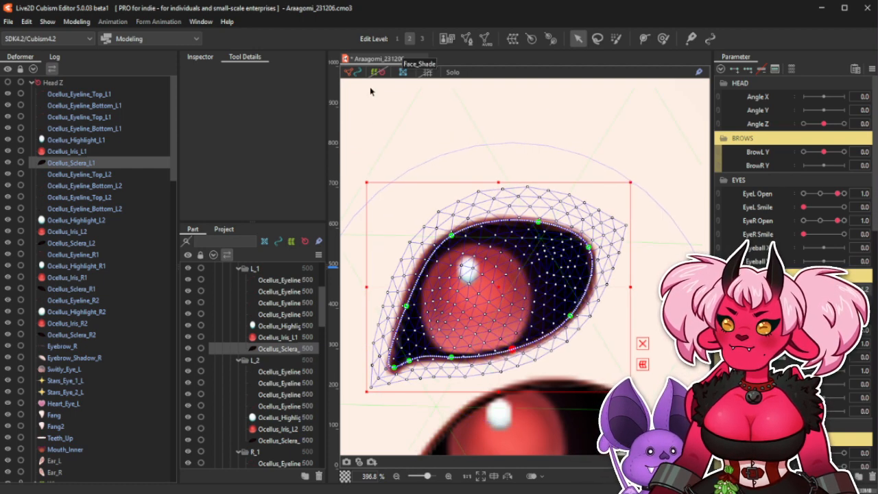
# Check the wide-open eye without the overlay, and refine the outer lower path point of Ocellus_Sclera_L1 up close.
pyautogui.click(395, 116)
pyautogui.scroll(-3, 505, 271)
pyautogui.scroll(-10, 504, 271)
pyautogui.scroll(13, 504, 281)
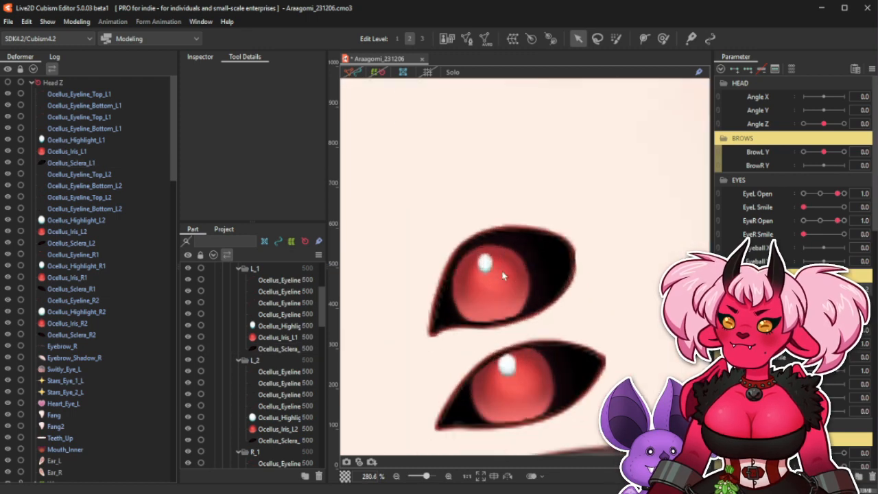
pyautogui.click(71, 163)
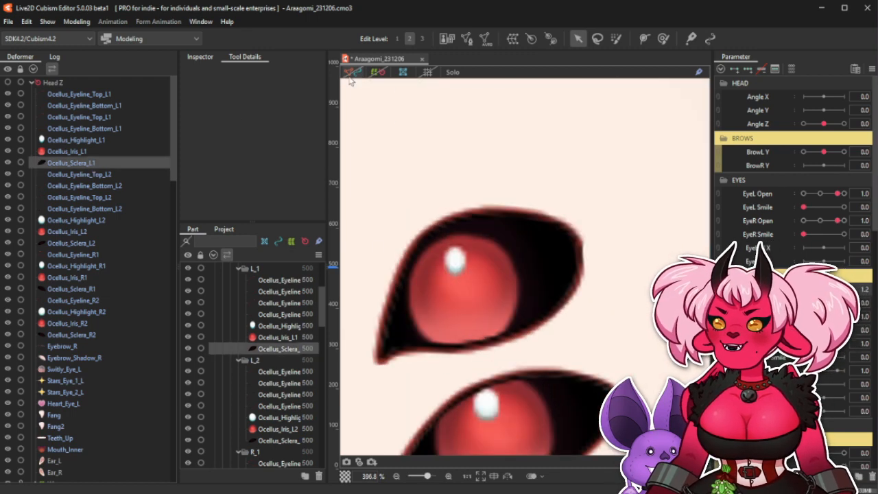
pyautogui.scroll(3, 574, 307)
pyautogui.click(557, 320)
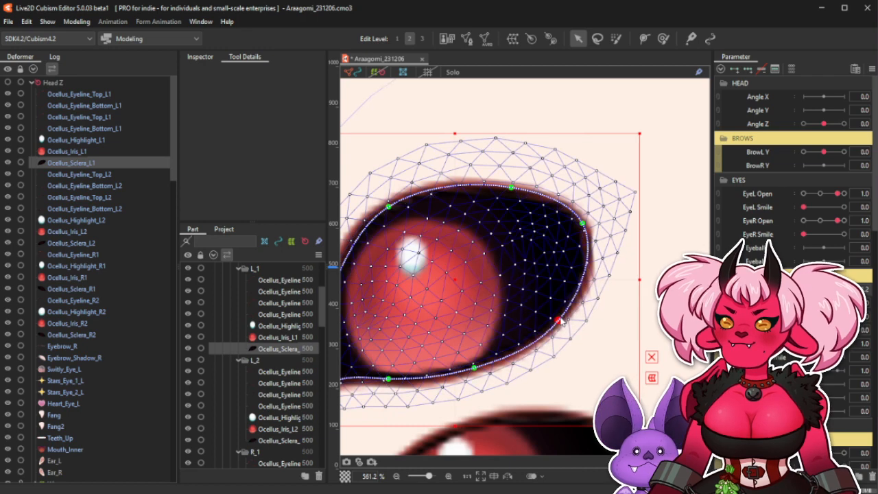
pyautogui.click(358, 78)
# Run the extra left eye's open parameter through its range to review the wider-open form against the full face.
pyautogui.scroll(-9, 617, 229)
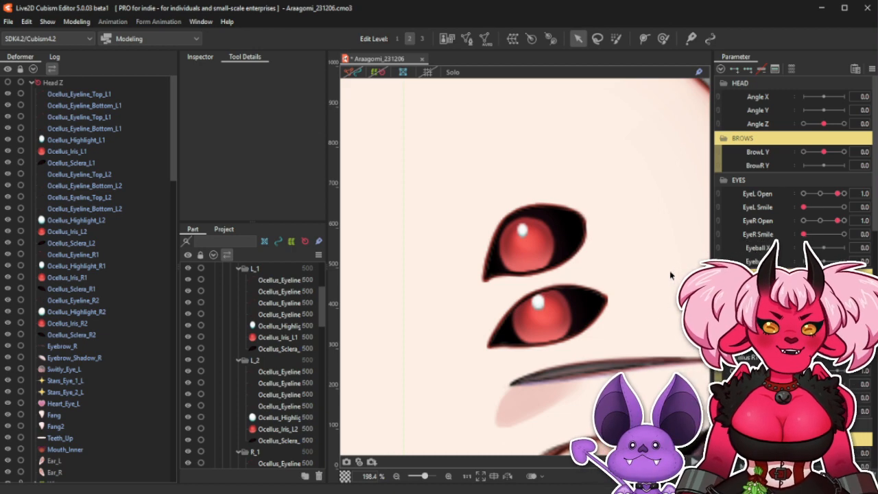
pyautogui.moveTo(838, 358)
pyautogui.mouseDown()
pyautogui.moveTo(803, 357)
pyautogui.moveTo(838, 357)
pyautogui.mouseUp()
pyautogui.moveTo(838, 357)
pyautogui.mouseDown()
pyautogui.moveTo(803, 358)
pyautogui.moveTo(838, 357)
pyautogui.mouseUp()
pyautogui.scroll(-3, 524, 231)
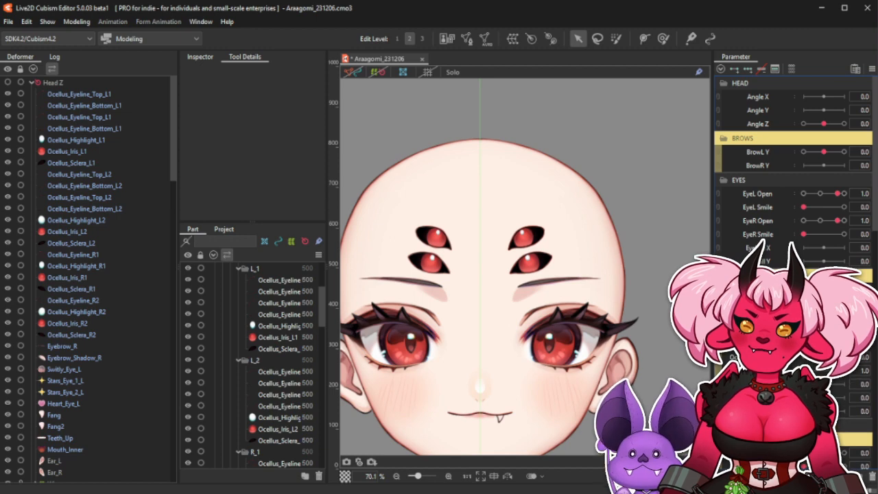
pyautogui.moveTo(838, 358)
pyautogui.mouseDown()
pyautogui.moveTo(804, 358)
pyautogui.moveTo(837, 358)
pyautogui.mouseUp()
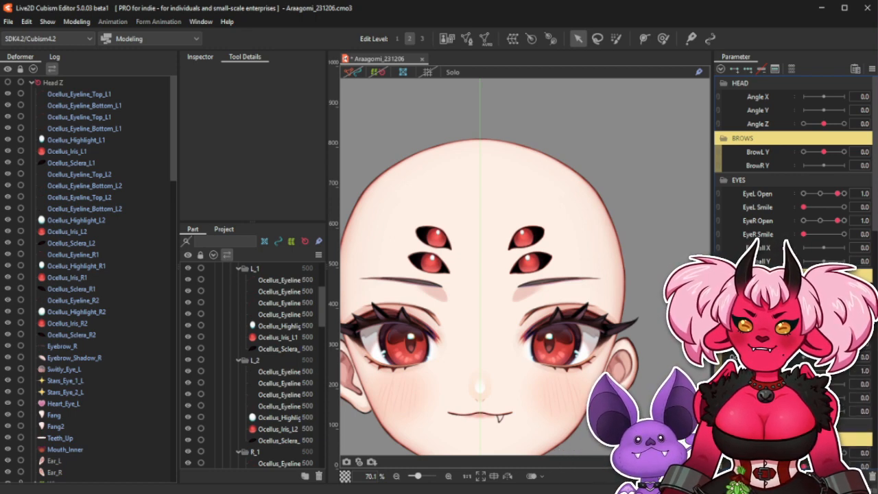
# Create a warp deformer named "Ocellus L1 Eye Smile" as parent of the four L1 eyelines and Ocellus_Sclera_L1.
pyautogui.click(85, 95)
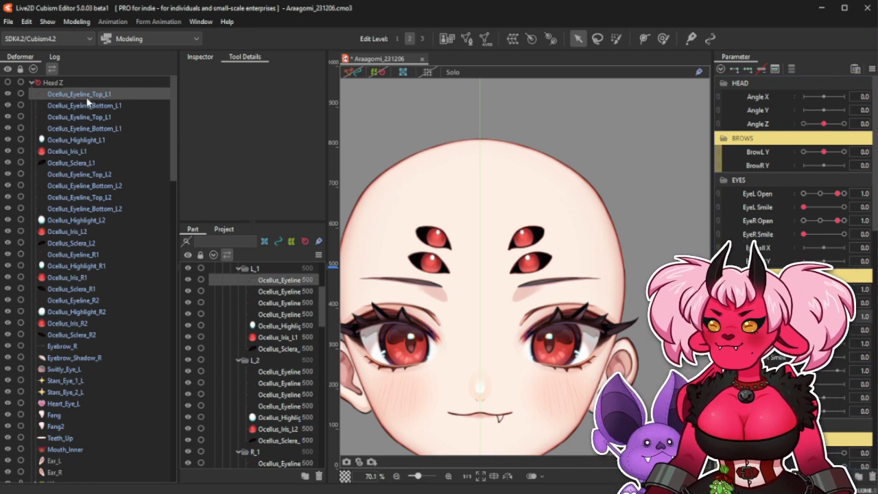
pyautogui.keyDown('shift'); pyautogui.click(107, 141); pyautogui.keyUp('shift')
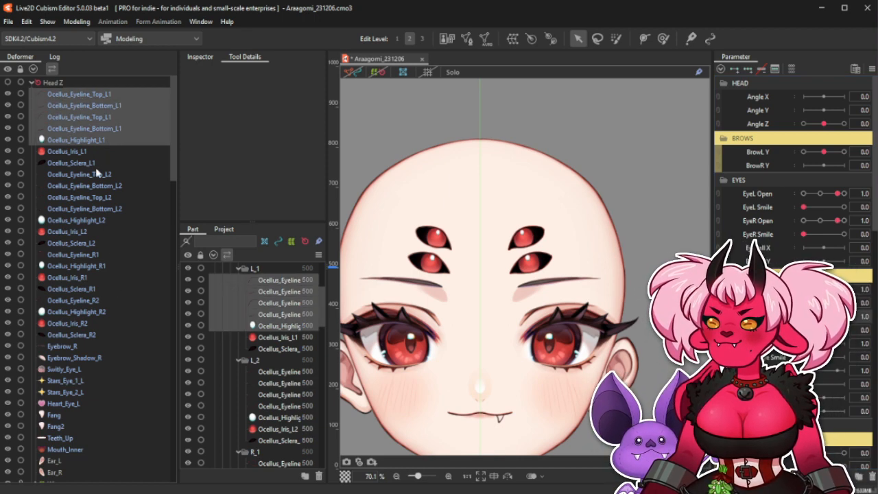
pyautogui.keyDown('ctrl'); pyautogui.click(102, 141); pyautogui.keyUp('ctrl')
pyautogui.keyDown('ctrl'); pyautogui.click(100, 165); pyautogui.keyUp('ctrl')
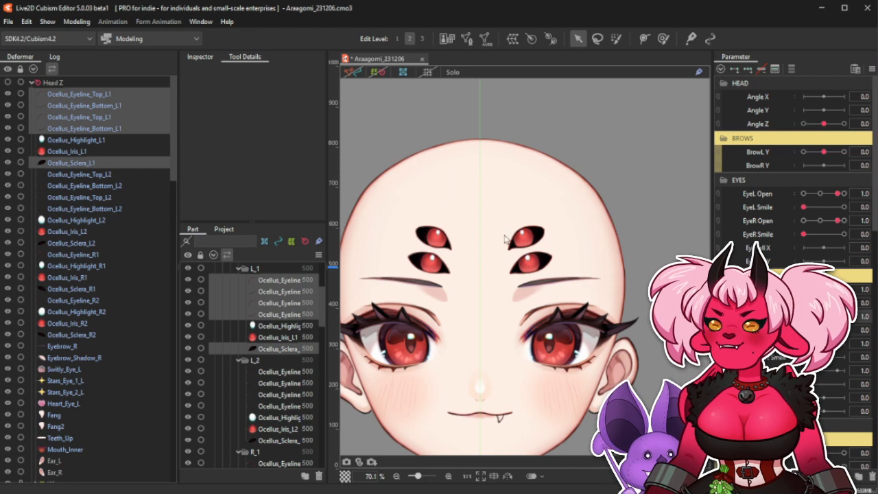
pyautogui.scroll(2, 511, 233)
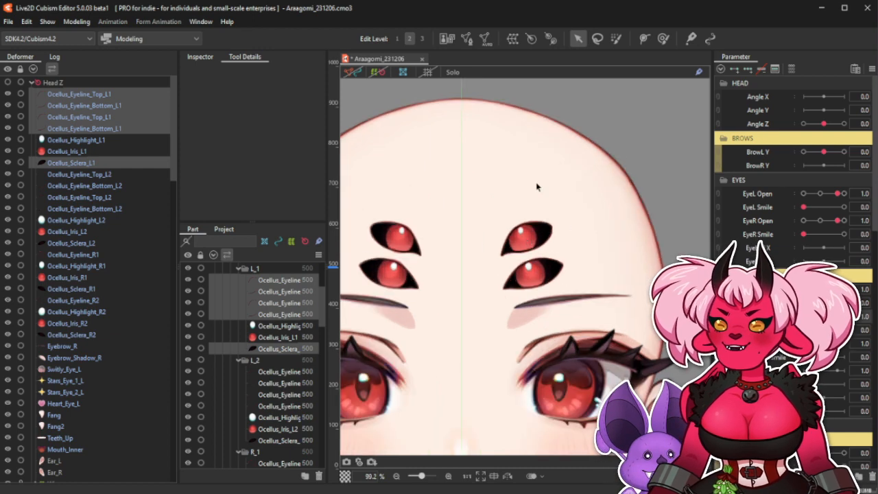
pyautogui.click(513, 38)
pyautogui.write('Ocellus L1 Eye Smile')
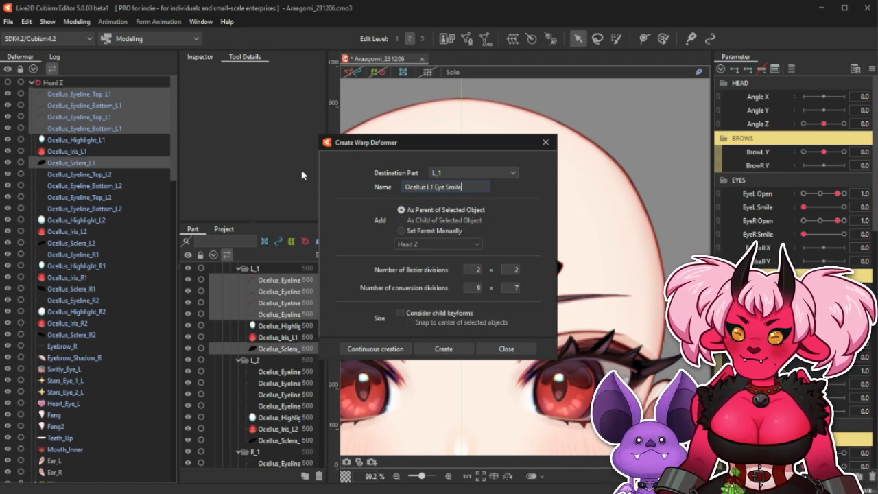
pyautogui.click(444, 349)
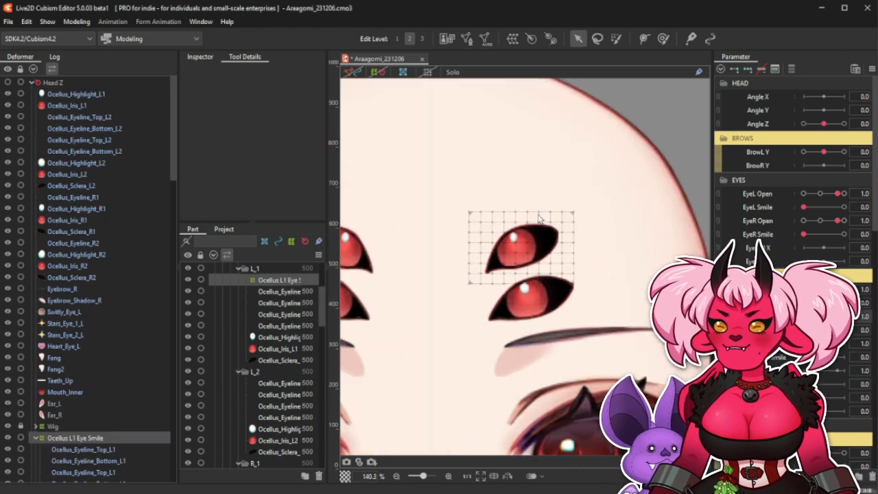
# Show the Ocellus L1 Eye Smile warp deformer and push its lower edge up and outer corner outward with the deform brush for the smile.
pyautogui.click(376, 74)
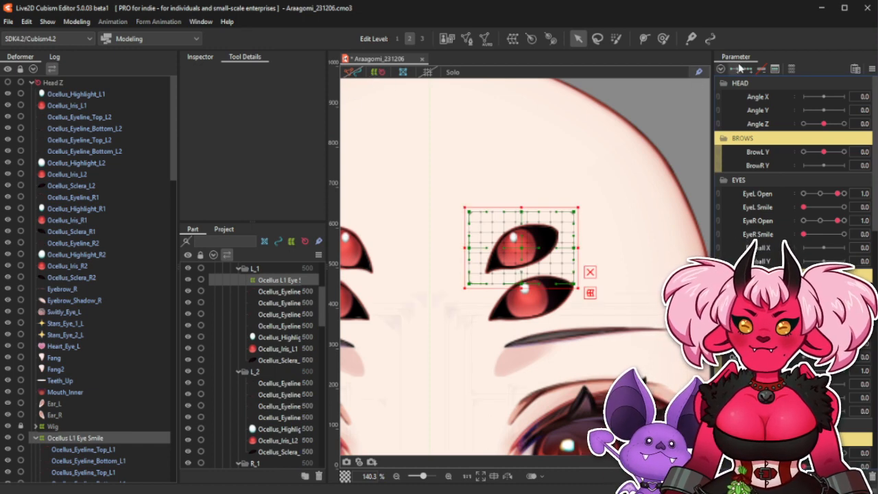
pyautogui.scroll(2, 546, 226)
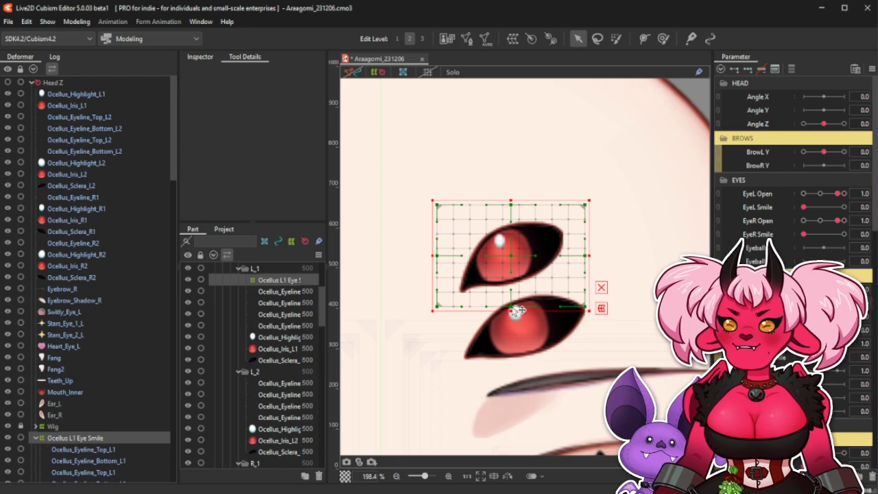
pyautogui.click(663, 40)
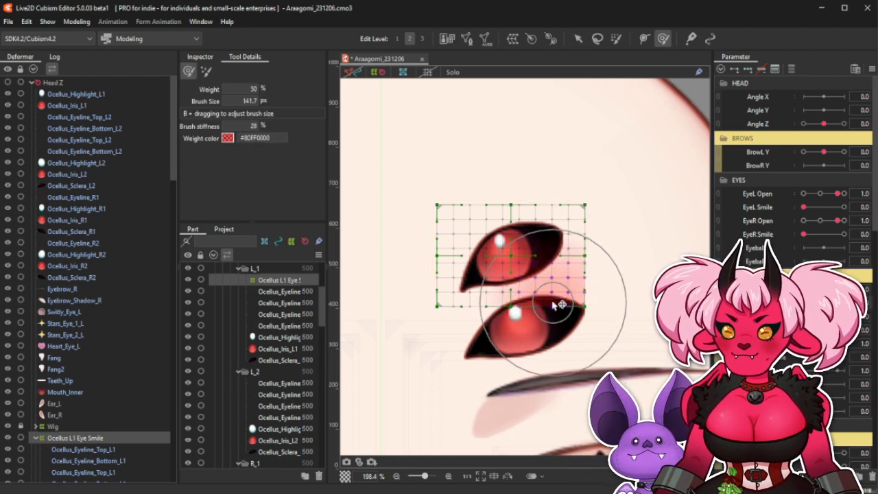
pyautogui.moveTo(553, 302); pyautogui.dragTo(535, 297)
pyautogui.moveTo(531, 300); pyautogui.dragTo(521, 307)
pyautogui.hotkey('ctrl', 'z')
pyautogui.hotkey('ctrl', 'z')
pyautogui.moveTo(576, 232); pyautogui.dragTo(578, 229)
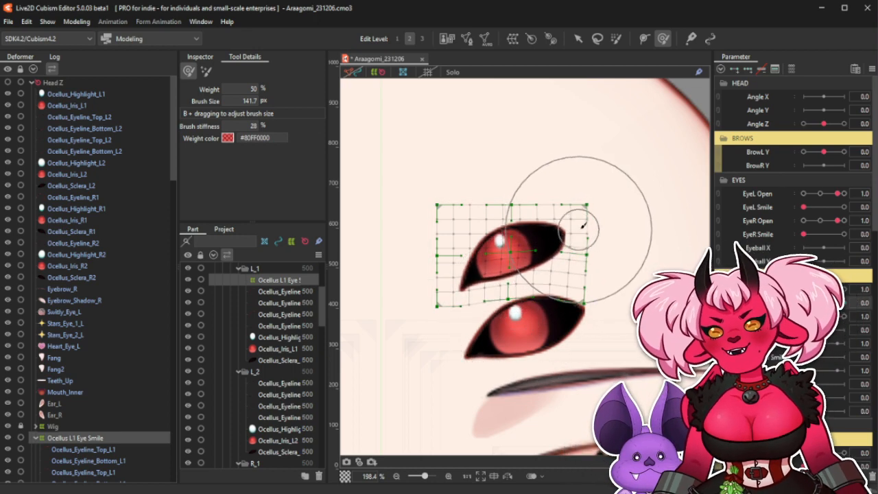
pyautogui.hotkey('ctrl', 'z')
pyautogui.moveTo(545, 186); pyautogui.dragTo(551, 177)
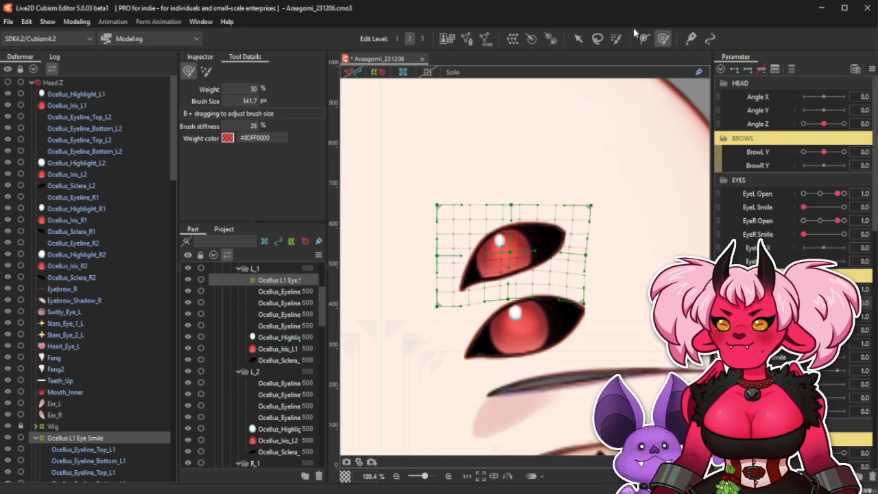
# Reposition the inner and outer corner and side control points of Ocellus L1 Eye Smile to refine the smile shape.
pyautogui.click(579, 39)
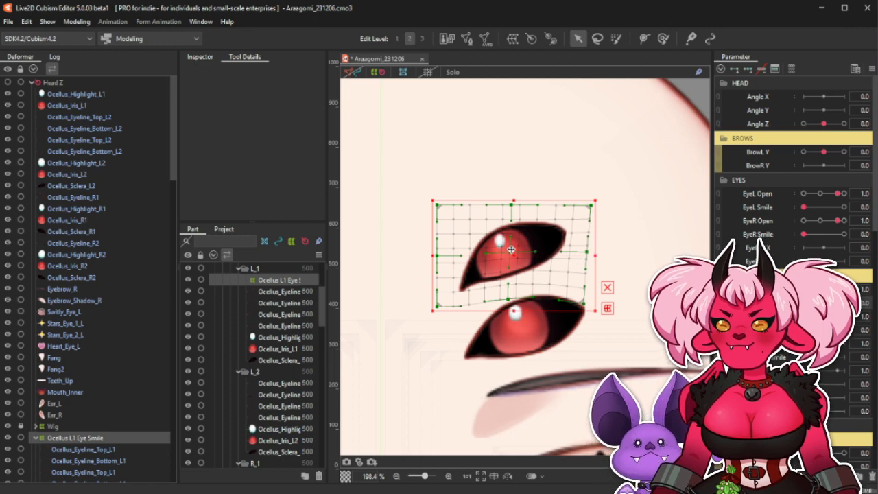
pyautogui.moveTo(438, 206); pyautogui.dragTo(439, 218)
pyautogui.moveTo(437, 256); pyautogui.dragTo(438, 258)
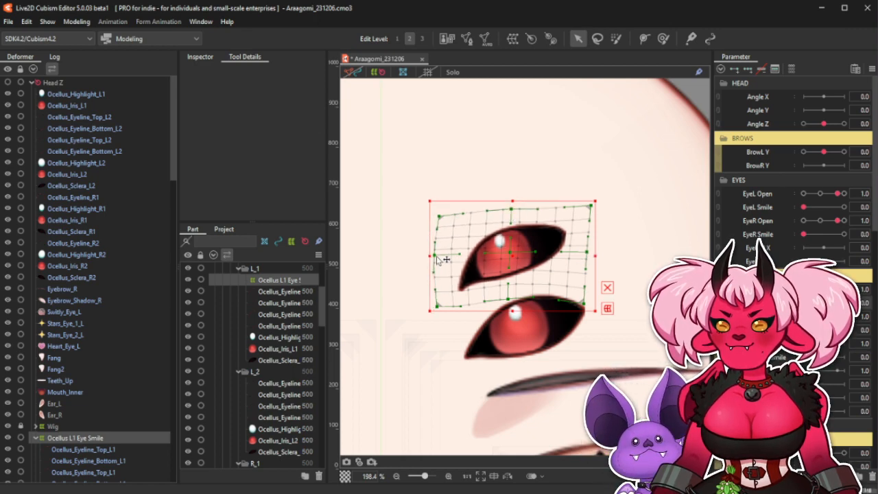
pyautogui.click(606, 288)
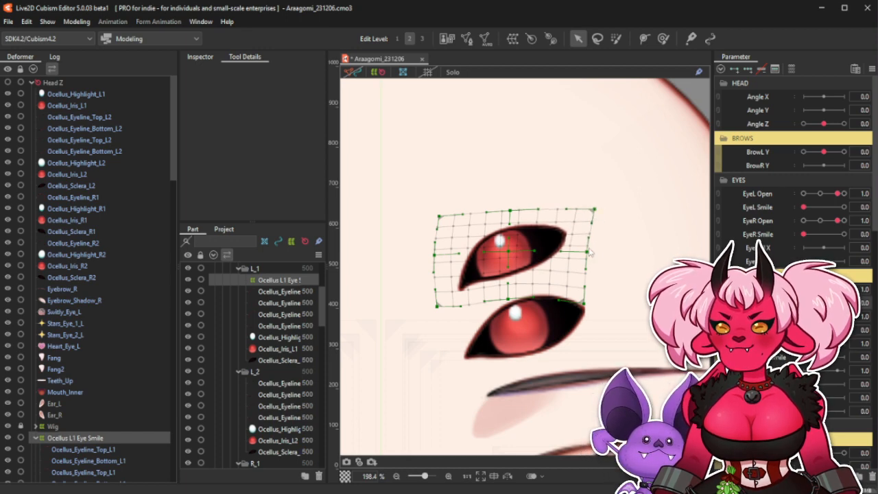
pyautogui.moveTo(595, 209); pyautogui.dragTo(592, 206)
pyautogui.moveTo(587, 252); pyautogui.dragTo(592, 253)
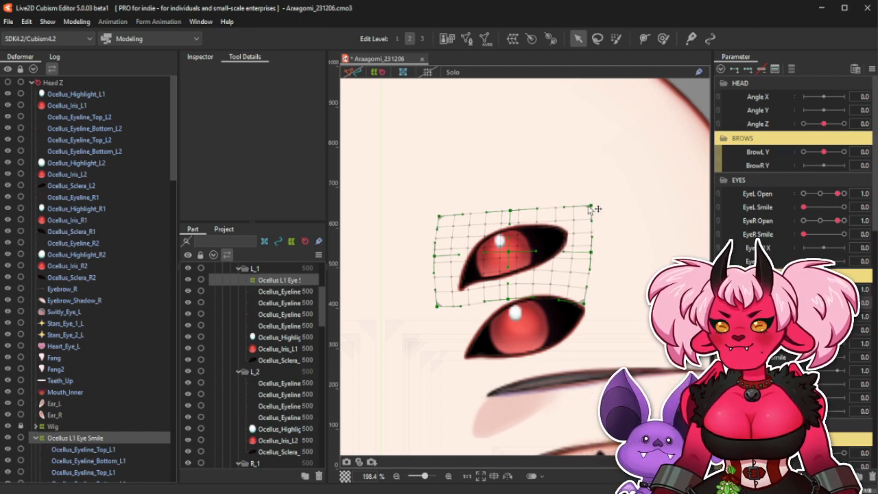
pyautogui.moveTo(592, 206); pyautogui.dragTo(584, 209)
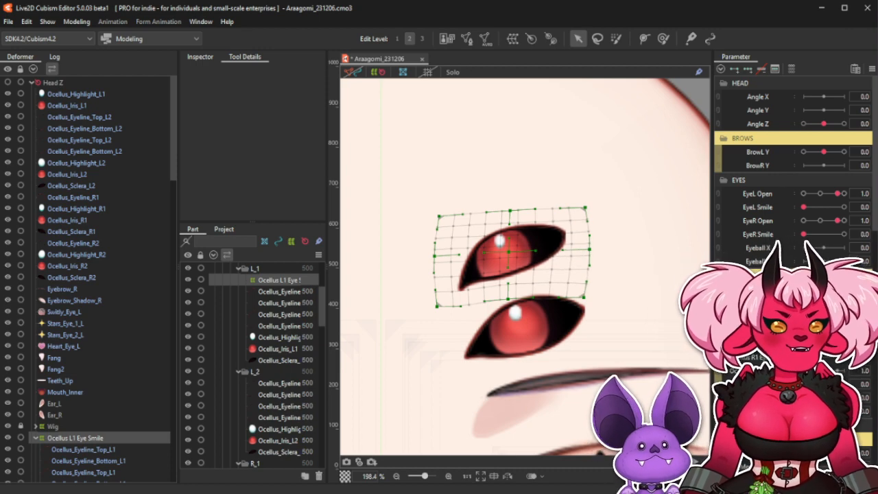
pyautogui.click(703, 190)
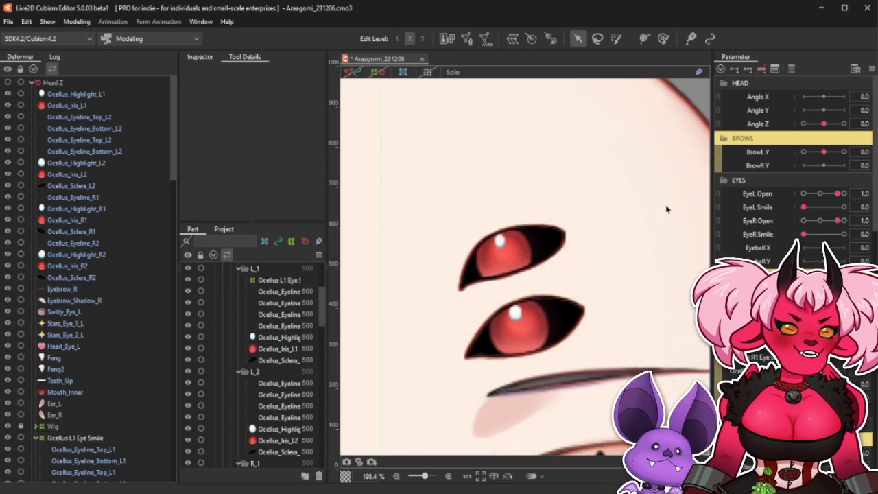
# Review the extra left eye's smile on the whole face, raising EyeL Smile to its maximum for comparison.
pyautogui.scroll(-3, 547, 209)
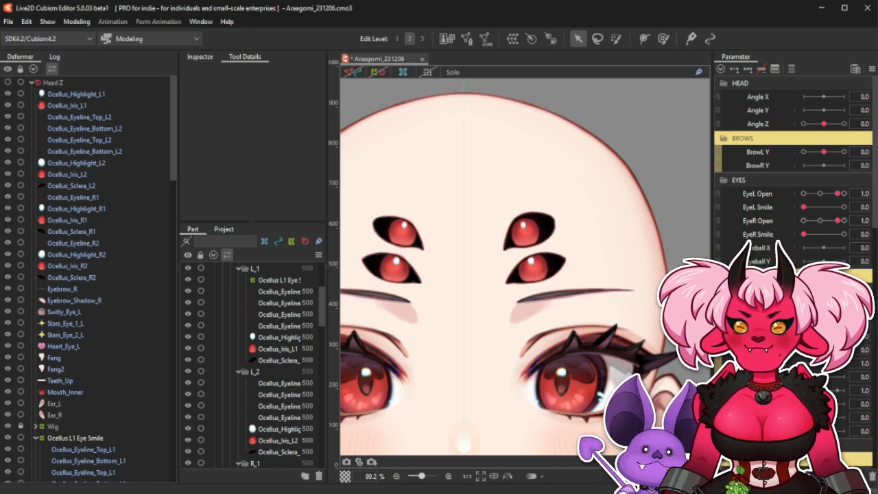
pyautogui.moveTo(838, 309)
pyautogui.mouseDown()
pyautogui.moveTo(804, 309)
pyautogui.moveTo(838, 309)
pyautogui.mouseUp()
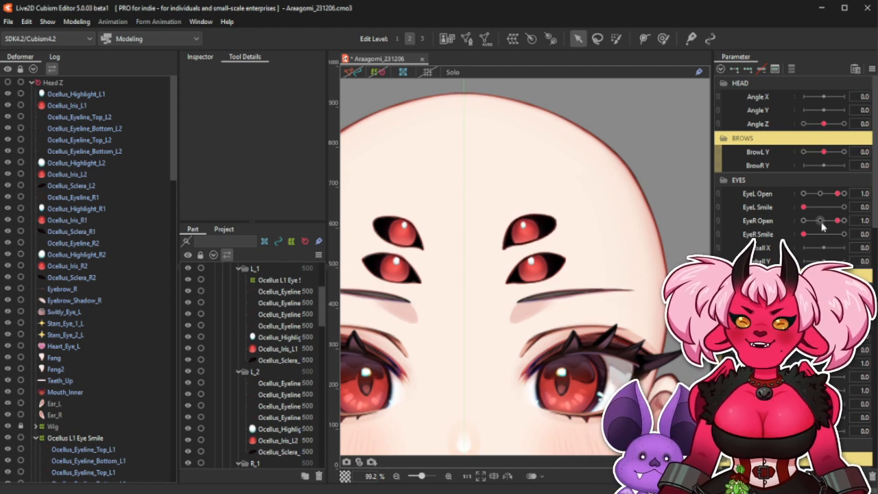
pyautogui.moveTo(804, 208); pyautogui.dragTo(845, 210)
pyautogui.scroll(-3, 455, 221)
pyautogui.moveTo(838, 309)
pyautogui.mouseDown()
pyautogui.moveTo(804, 309)
pyautogui.moveTo(838, 309)
pyautogui.mouseUp()
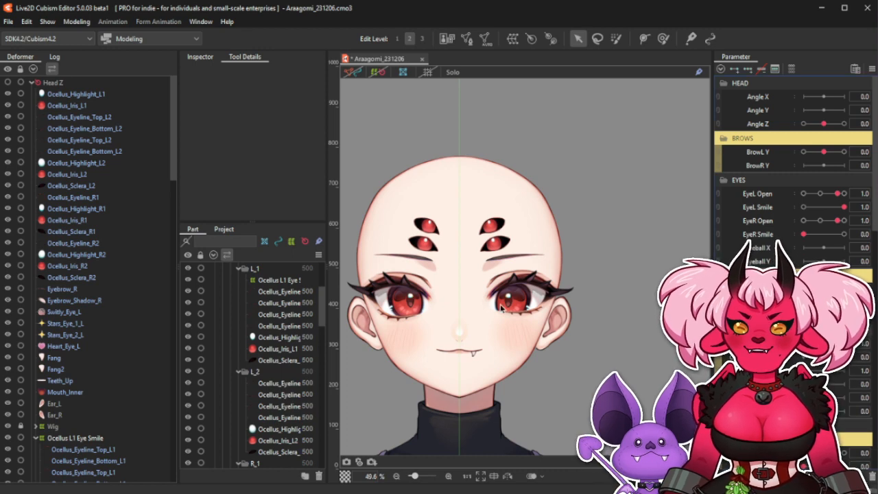
# Create a warp deformer named "Ocellus L2 Eye Smile" as parent of the four L2 eyelines and Ocellus_Sclera_L2.
pyautogui.click(112, 117)
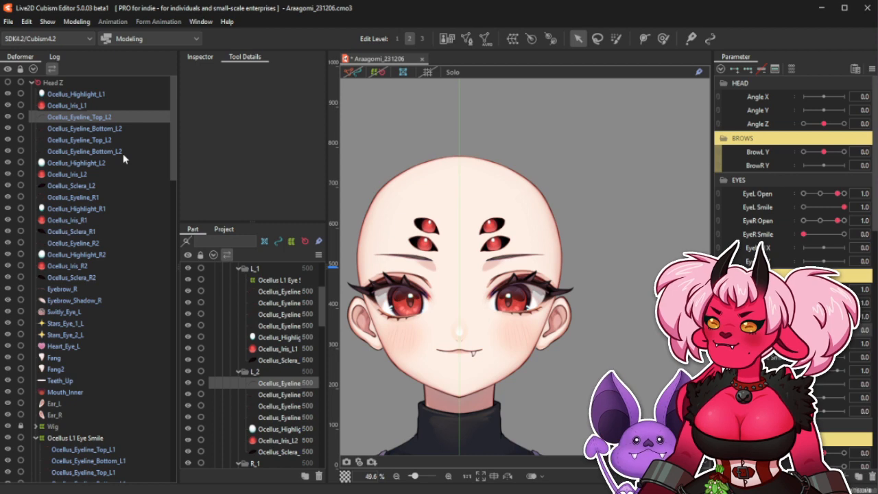
pyautogui.keyDown('shift'); pyautogui.click(124, 155); pyautogui.keyUp('shift')
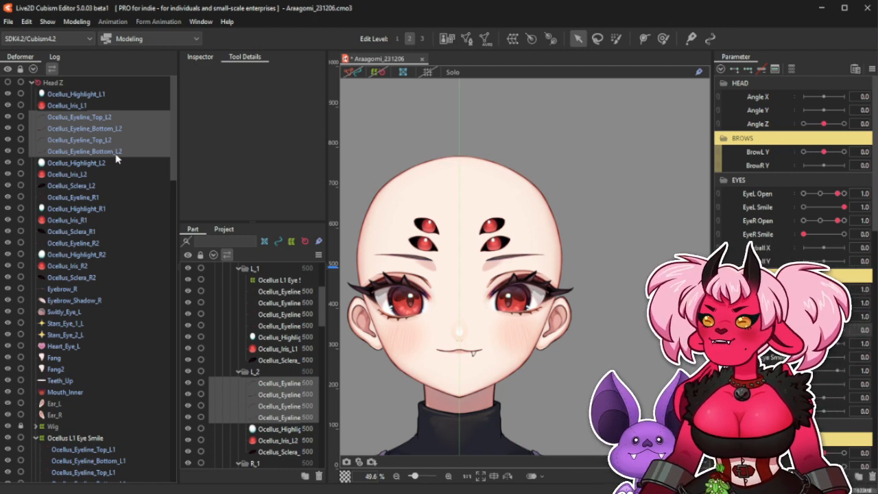
pyautogui.keyDown('ctrl'); pyautogui.click(108, 186); pyautogui.keyUp('ctrl')
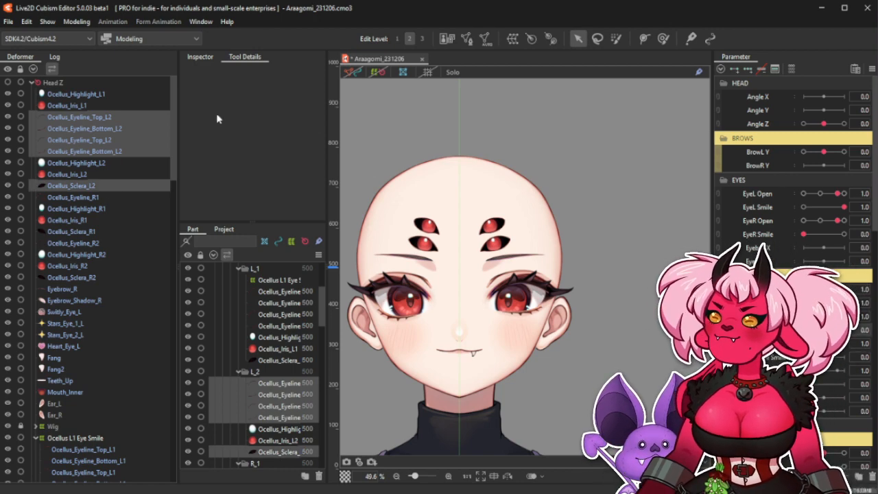
pyautogui.click(511, 39)
pyautogui.moveTo(483, 188); pyautogui.dragTo(291, 167)
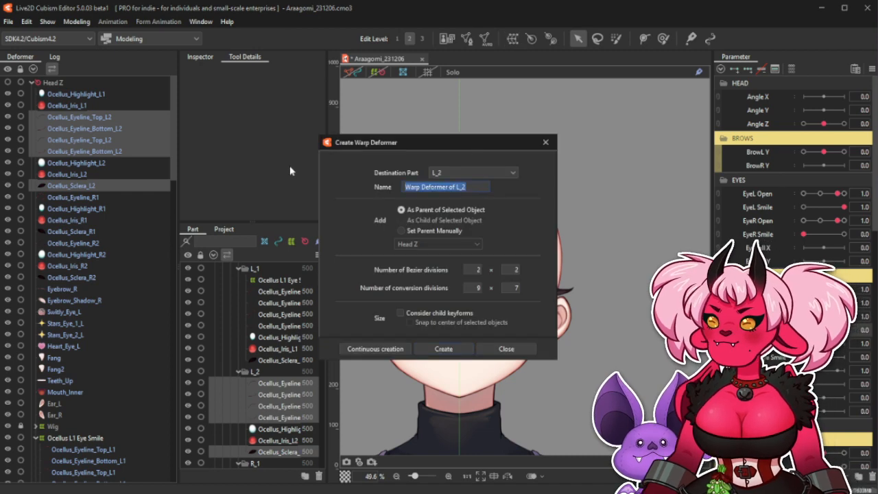
pyautogui.write('Ocellus L2 Eye Smile')
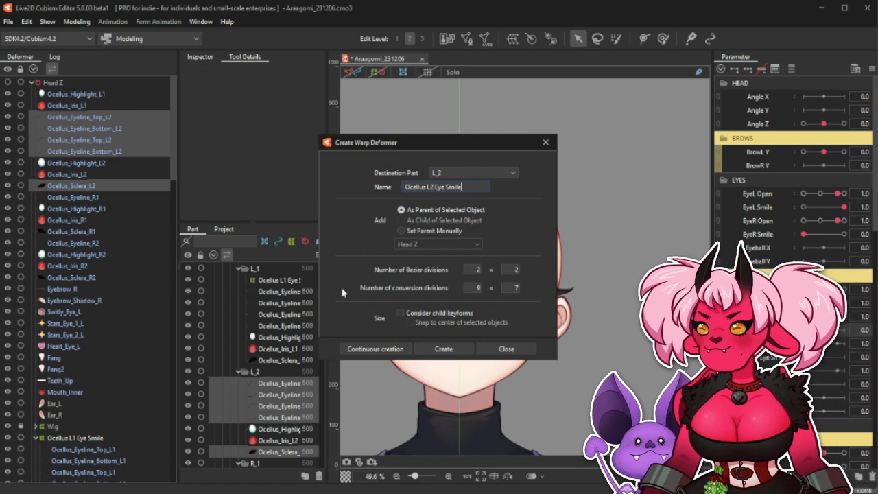
pyautogui.click(444, 349)
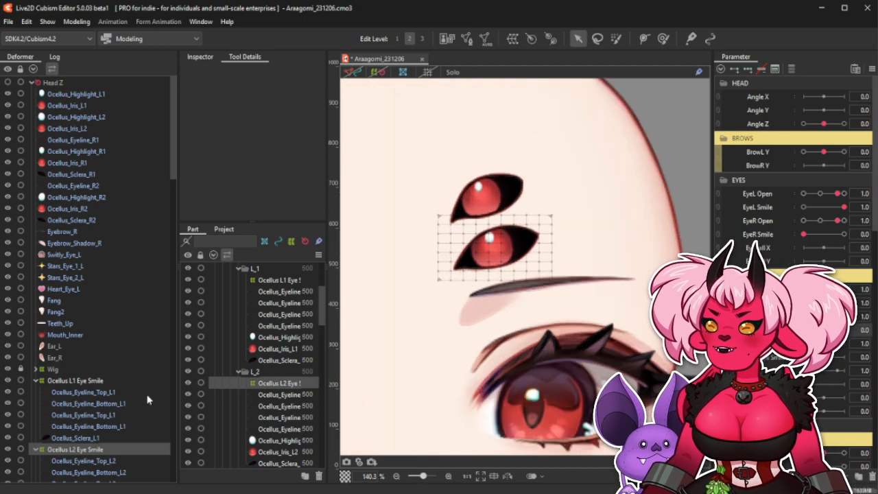
# Show the warp deformers, check Ocellus L1 Eye Smile's conversion divisions, and set those of Ocellus L2 Eye Smile to 11 × 6.
pyautogui.click(100, 382)
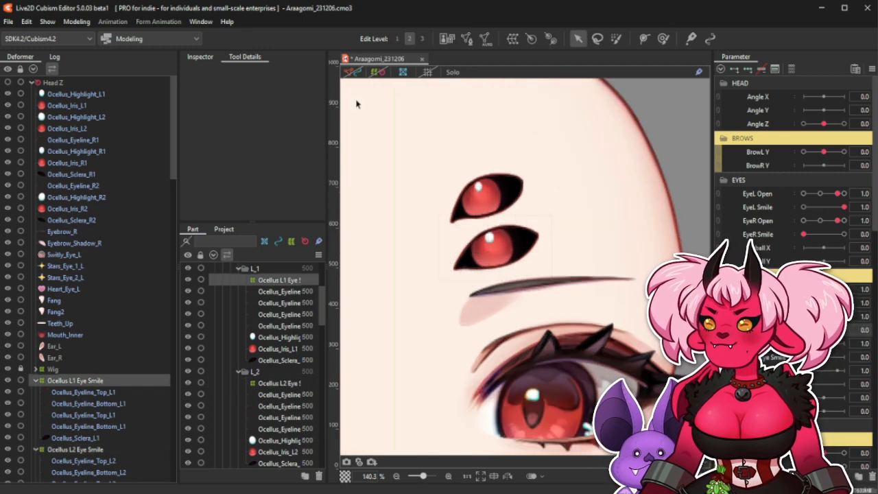
pyautogui.click(380, 74)
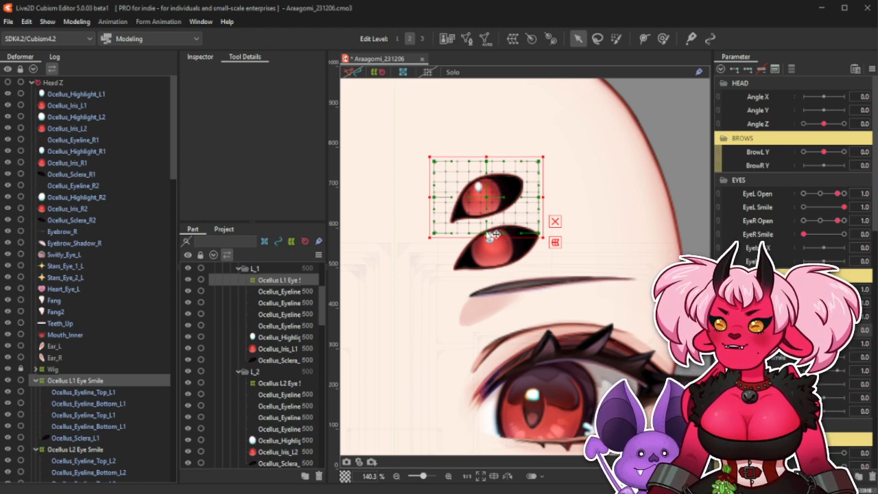
pyautogui.click(200, 56)
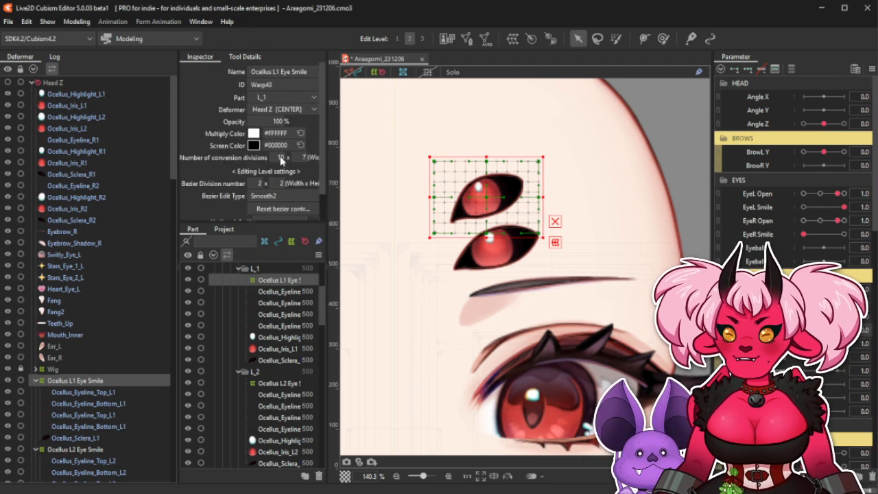
pyautogui.click(67, 448)
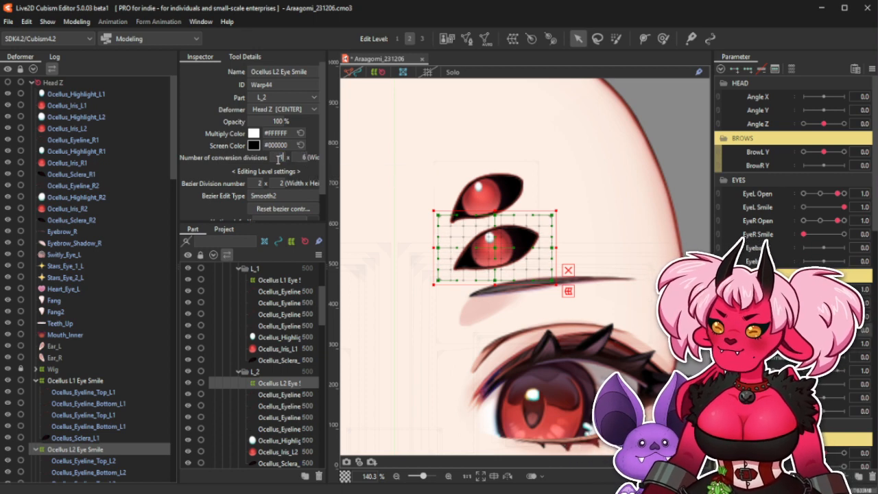
pyautogui.press('Return')
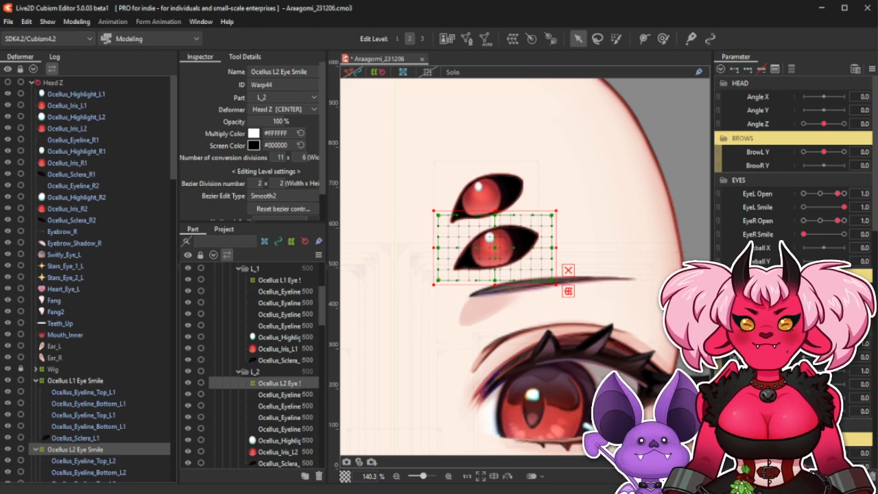
# Raise the lower middle and lower outer corner points of Ocellus L2 Eye Smile and pull its outer side outward for the smile.
pyautogui.scroll(2, 525, 257)
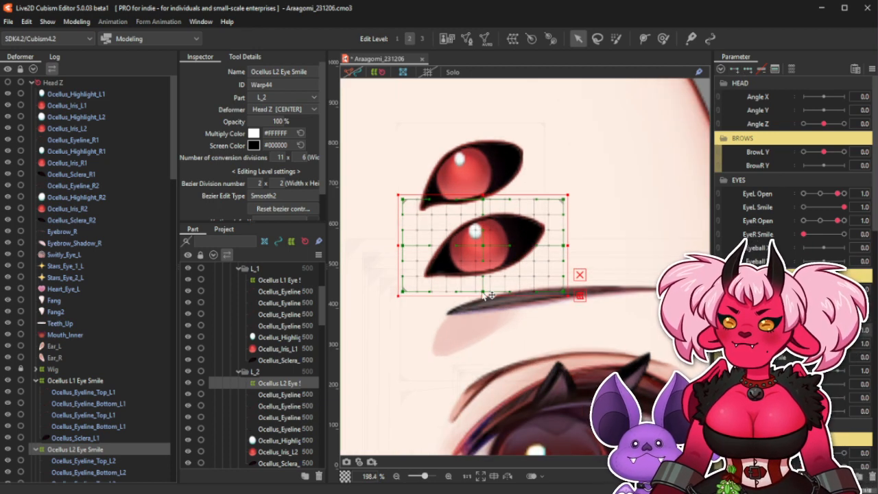
pyautogui.moveTo(489, 295); pyautogui.dragTo(486, 289)
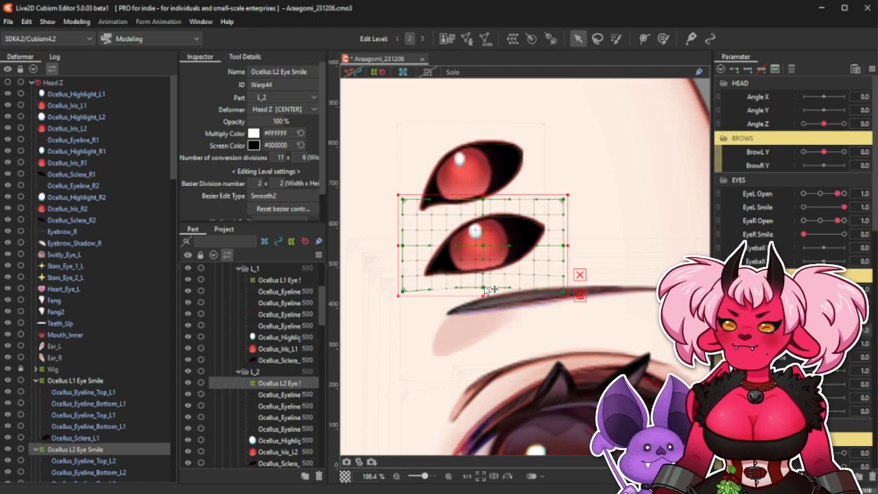
pyautogui.moveTo(562, 294); pyautogui.dragTo(564, 283)
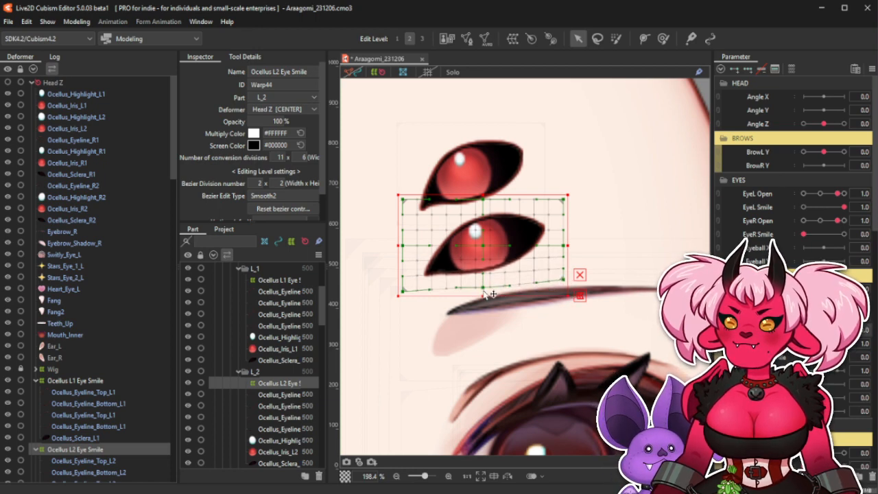
pyautogui.moveTo(491, 294); pyautogui.dragTo(489, 290)
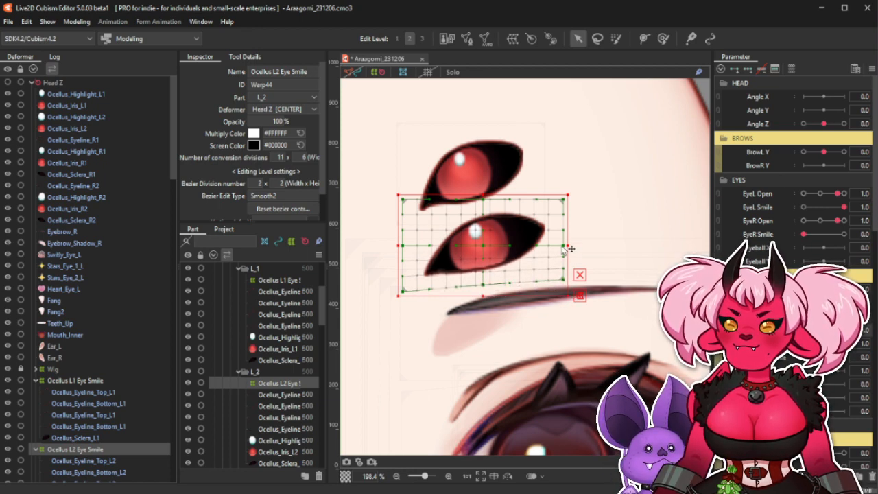
pyautogui.moveTo(569, 249); pyautogui.dragTo(574, 246)
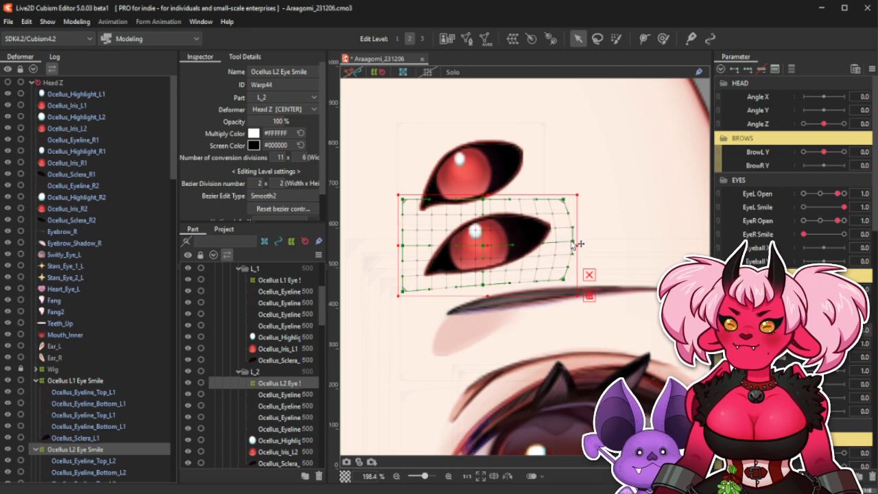
pyautogui.click(590, 274)
# Raise the centre of Ocellus L2 Eye Smile, lower its upper middle and upper inner corner, and adjust its side and upper outer corner points.
pyautogui.moveTo(483, 247); pyautogui.dragTo(482, 243)
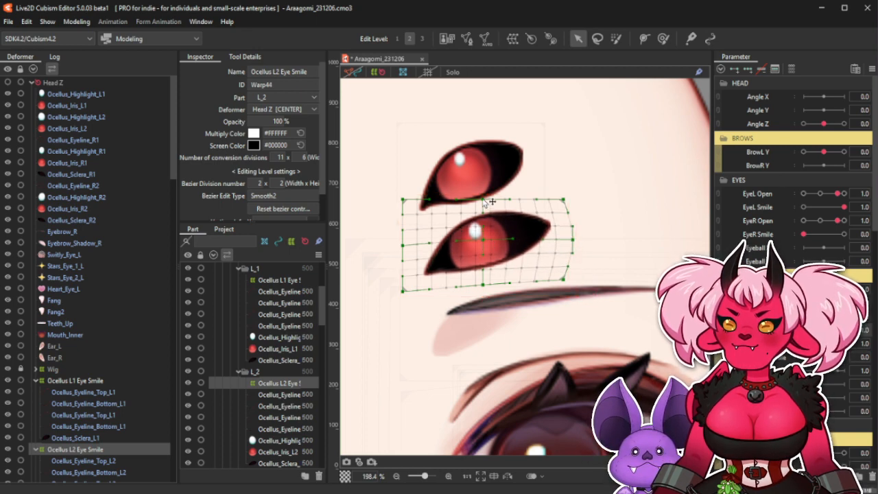
pyautogui.moveTo(483, 199); pyautogui.dragTo(484, 208)
pyautogui.moveTo(404, 200); pyautogui.dragTo(404, 205)
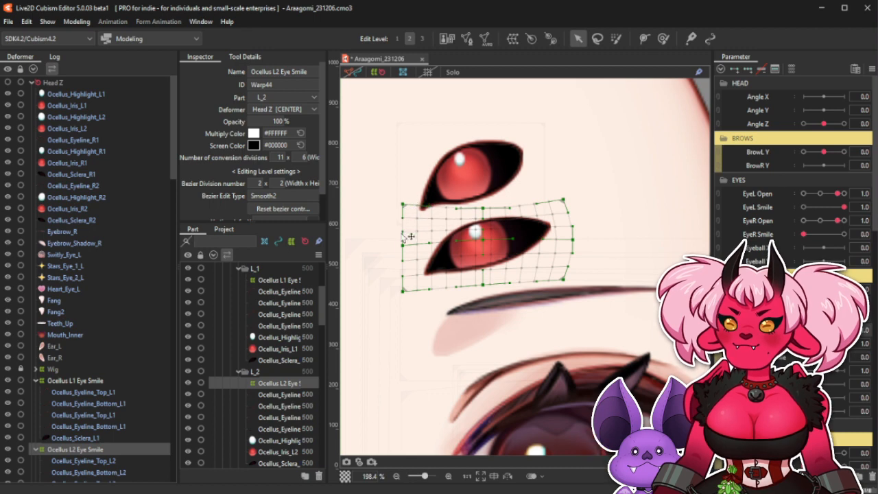
pyautogui.moveTo(405, 247); pyautogui.dragTo(402, 248)
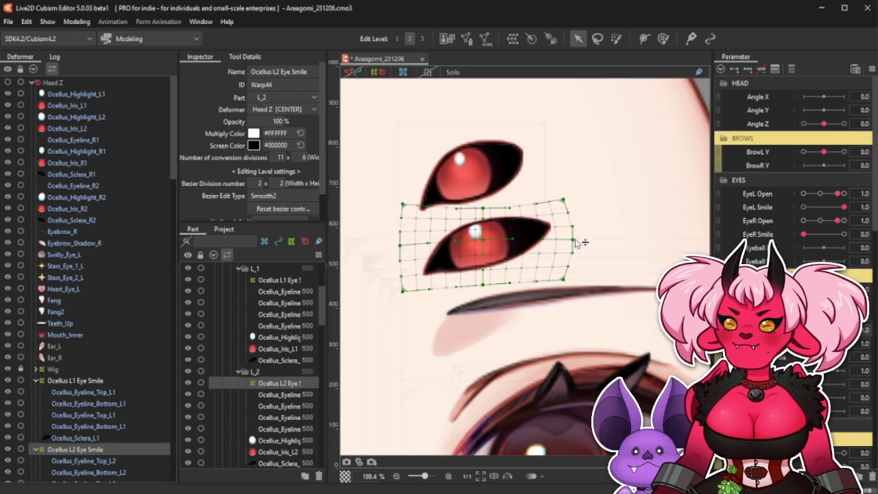
pyautogui.moveTo(573, 239); pyautogui.dragTo(577, 239)
pyautogui.moveTo(563, 199); pyautogui.dragTo(566, 199)
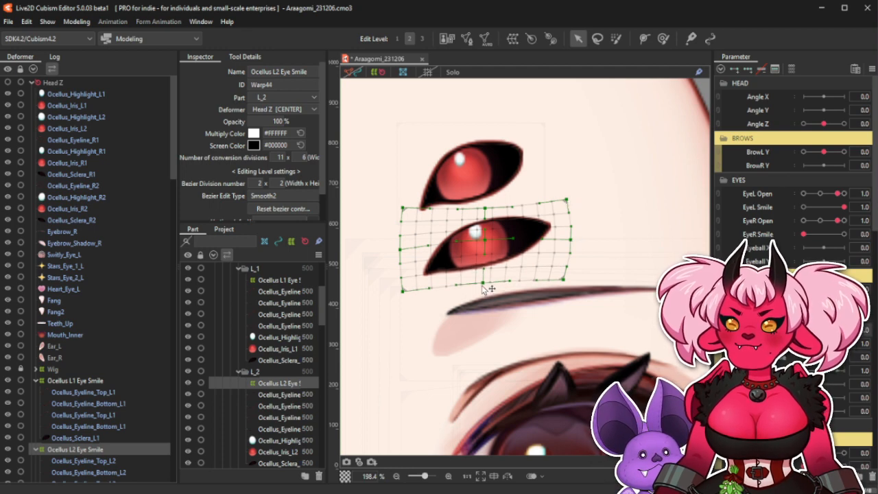
pyautogui.click(589, 223)
pyautogui.scroll(-3, 589, 223)
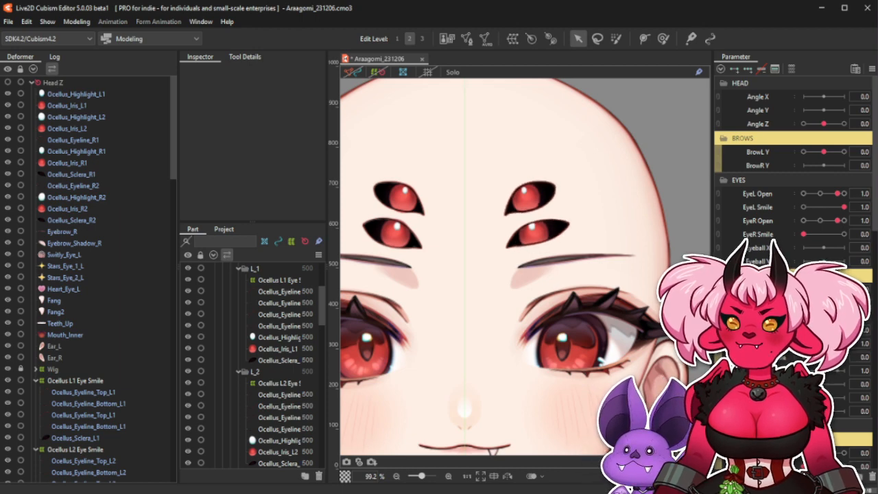
# Pull the outer side control point of Ocellus L2 Eye Smile slightly inward and compare the smile on the whole face.
pyautogui.click(75, 450)
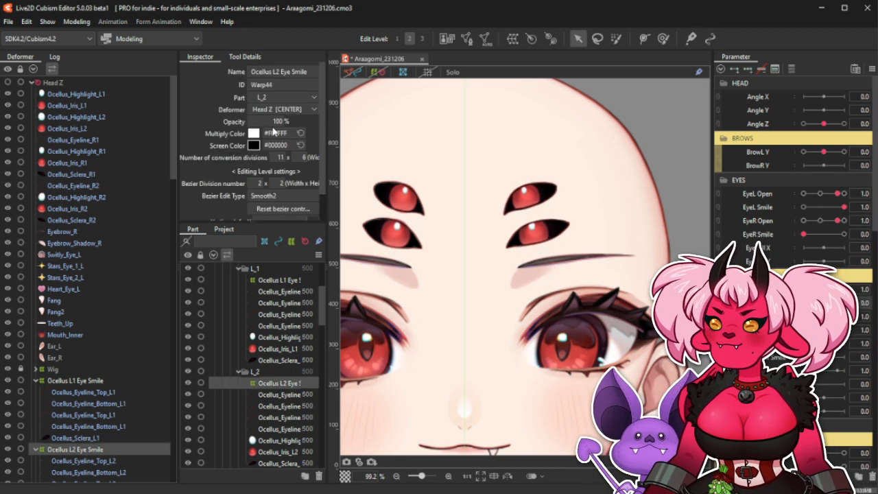
pyautogui.scroll(2, 564, 227)
pyautogui.scroll(2, 564, 227)
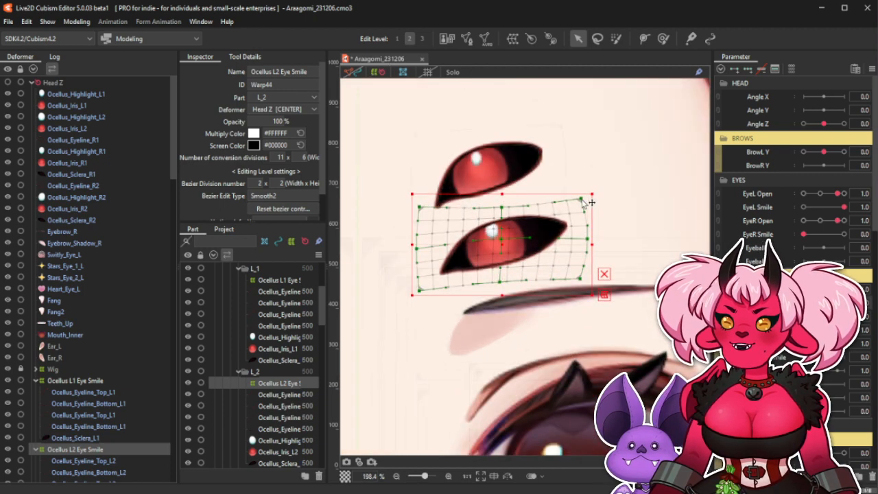
pyautogui.moveTo(590, 240); pyautogui.dragTo(585, 240)
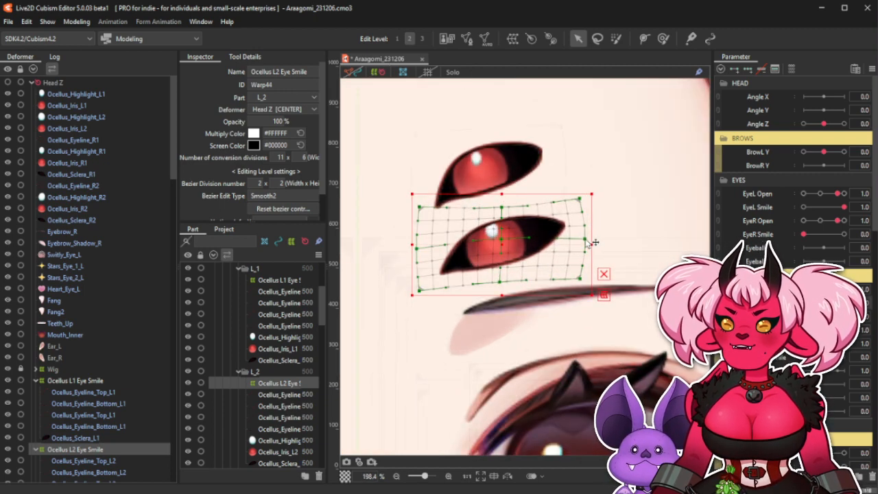
pyautogui.click(417, 90)
pyautogui.scroll(-3, 473, 168)
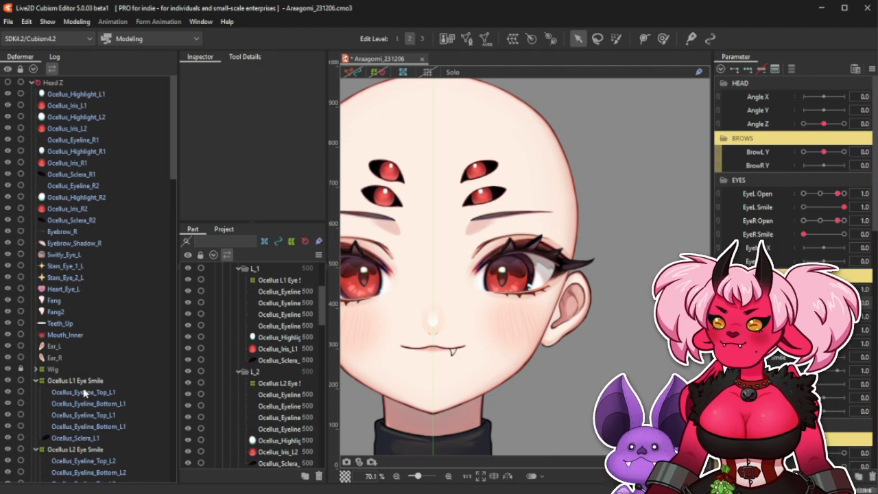
# Nudge the centre control point of Ocellus L2 Eye Smile slightly upward to refine the lower extra eye's smile.
pyautogui.click(75, 450)
pyautogui.click(375, 71)
pyautogui.scroll(4, 514, 192)
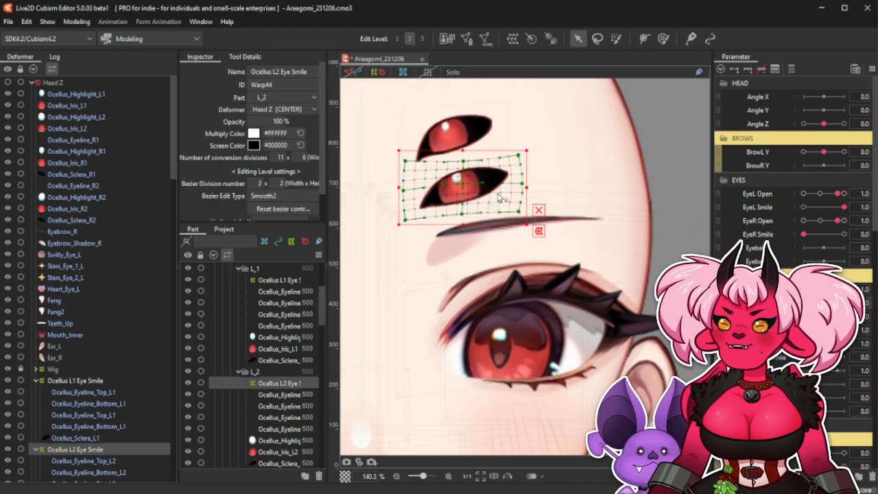
pyautogui.click(561, 219)
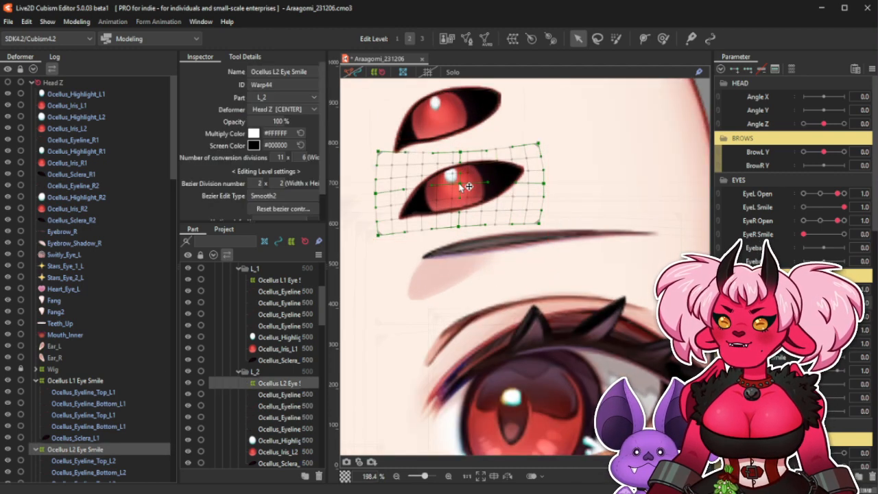
pyautogui.moveTo(460, 184); pyautogui.dragTo(460, 181)
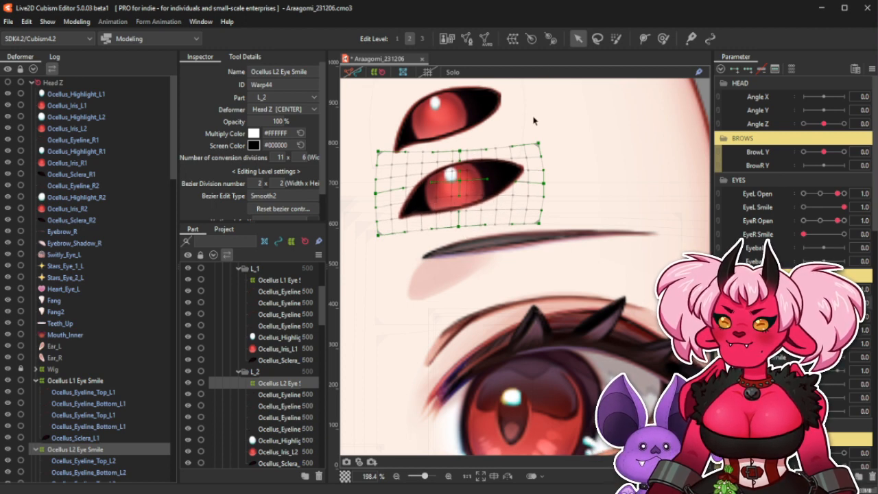
pyautogui.press('b')
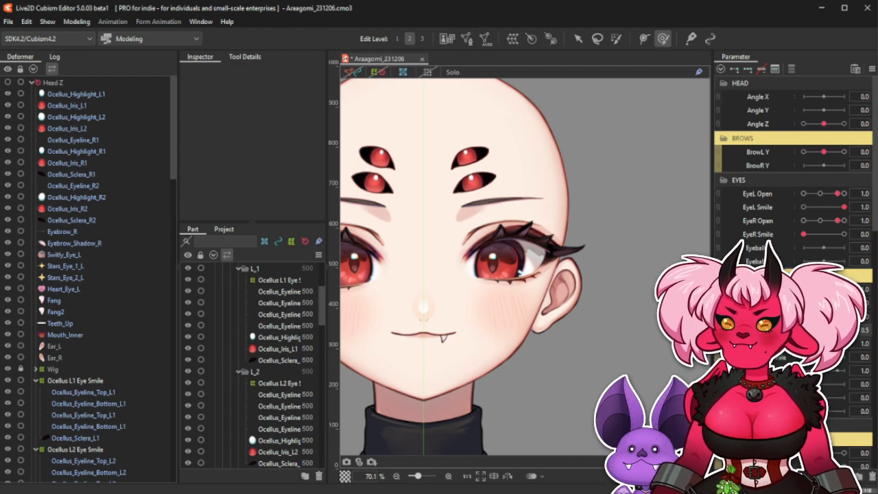
# Test the closed forms of the lower and upper extra left eyes and reopen the upper one.
pyautogui.click(111, 460)
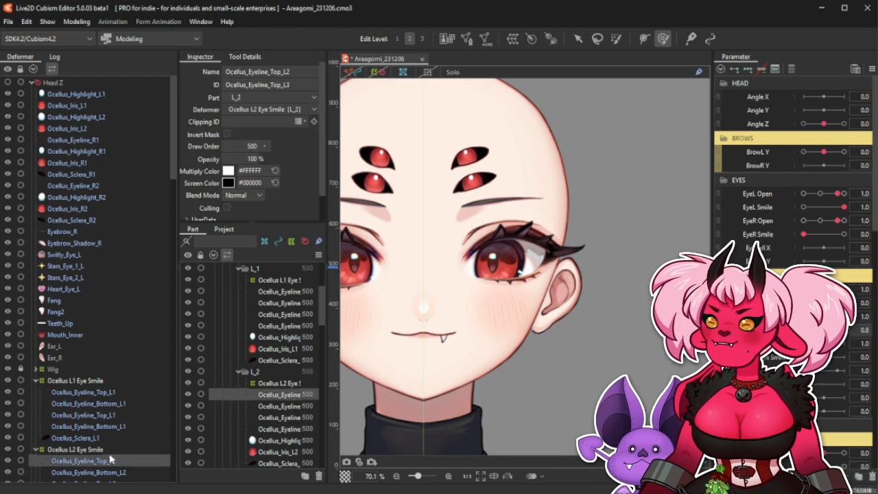
pyautogui.click(114, 449)
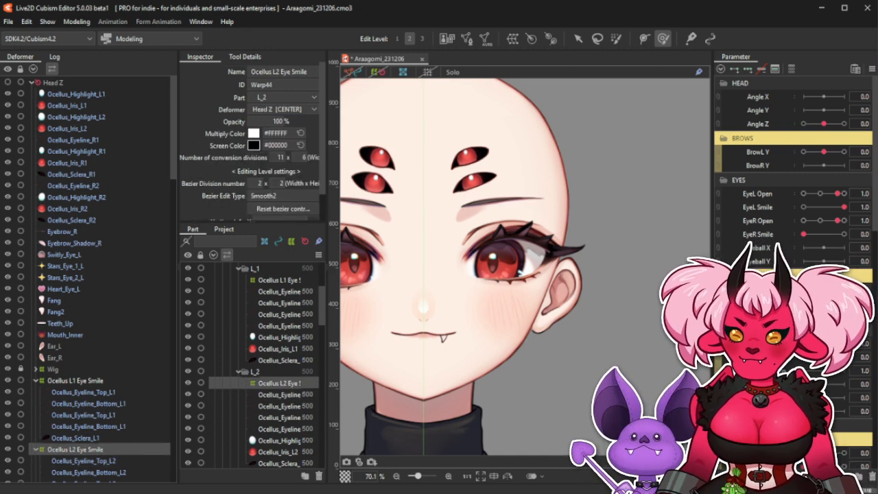
pyautogui.moveTo(838, 316); pyautogui.dragTo(803, 317)
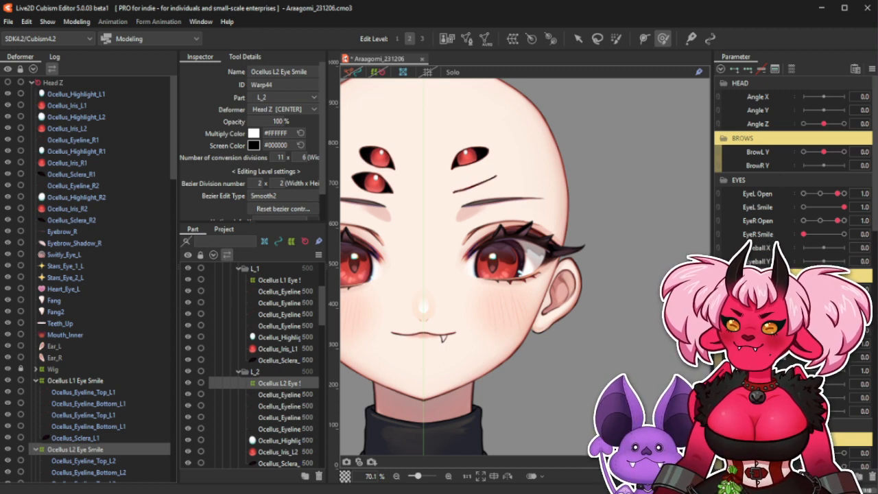
pyautogui.click(803, 289)
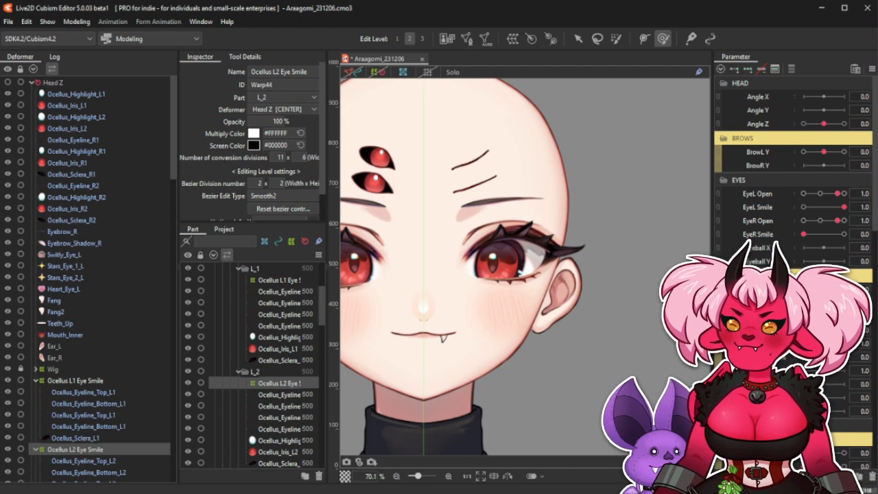
pyautogui.moveTo(804, 289); pyautogui.dragTo(838, 289)
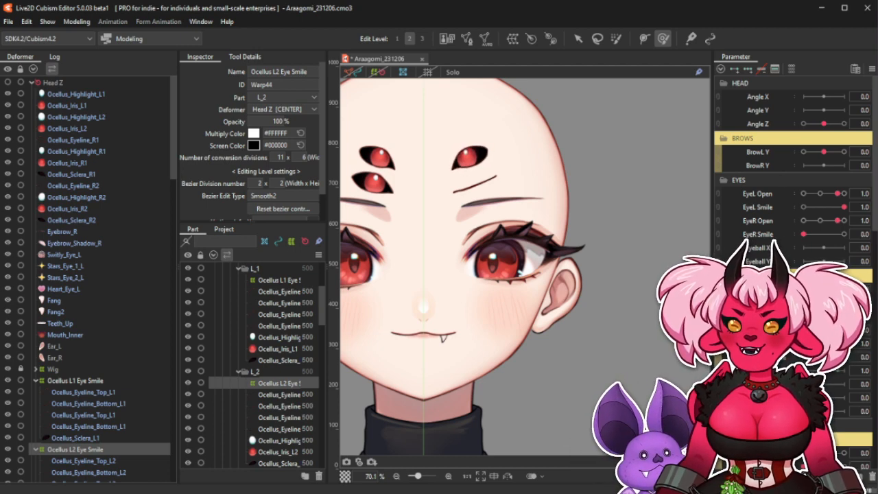
# Swap the two key values of Ocellus L1 Eye Smile, changing 0.0 to 1.0 and 1.0 to 0.0.
pyautogui.click(122, 381)
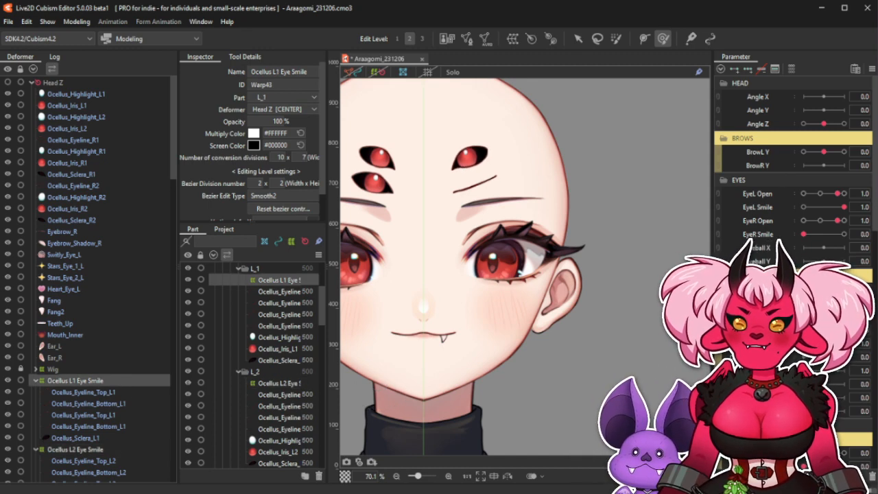
pyautogui.doubleClick(487, 219)
pyautogui.write('1')
pyautogui.press('Return')
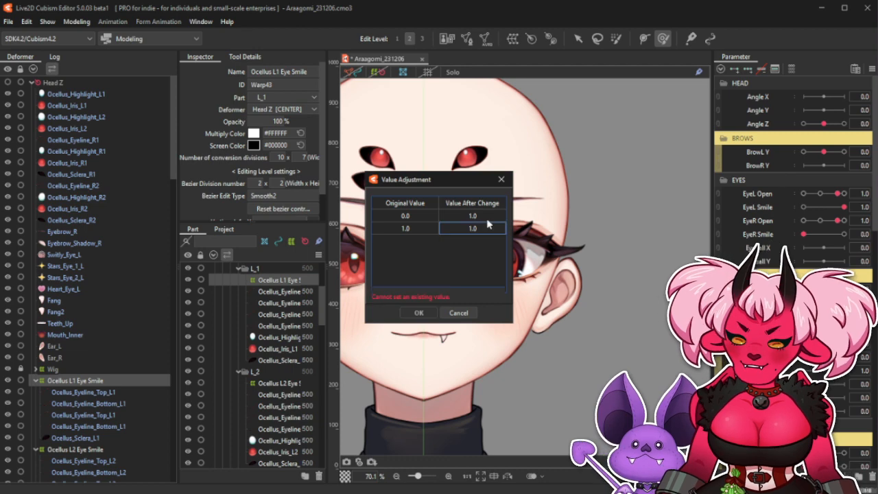
pyautogui.doubleClick(489, 227)
pyautogui.write('0')
pyautogui.press('Return')
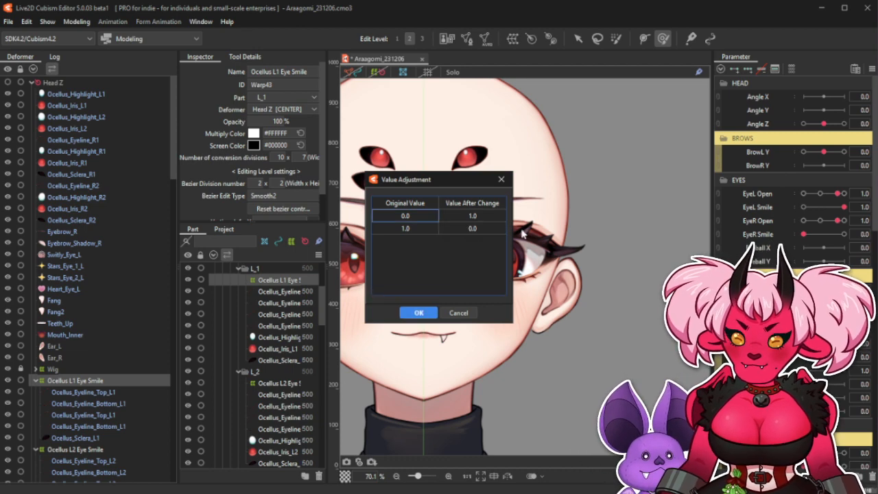
pyautogui.click(430, 315)
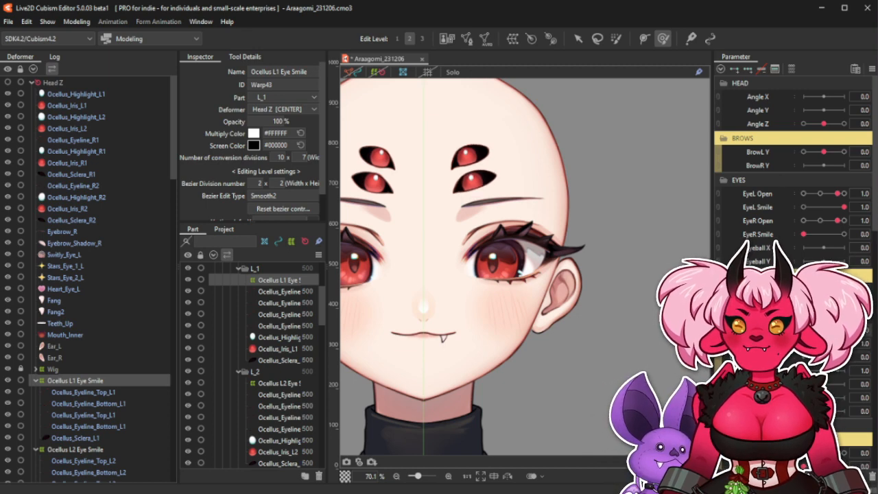
# Preview the left brow raised with BrowL Y at 1.0 against the extra eyes and return it to 0.0.
pyautogui.scroll(-3, 458, 183)
pyautogui.scroll(3, 436, 147)
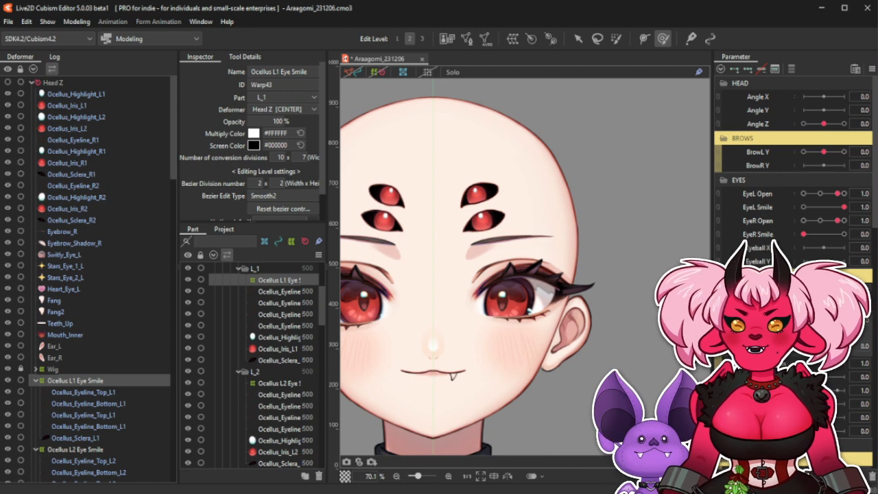
pyautogui.moveTo(823, 152); pyautogui.dragTo(817, 152)
pyautogui.moveTo(825, 181); pyautogui.dragTo(846, 175)
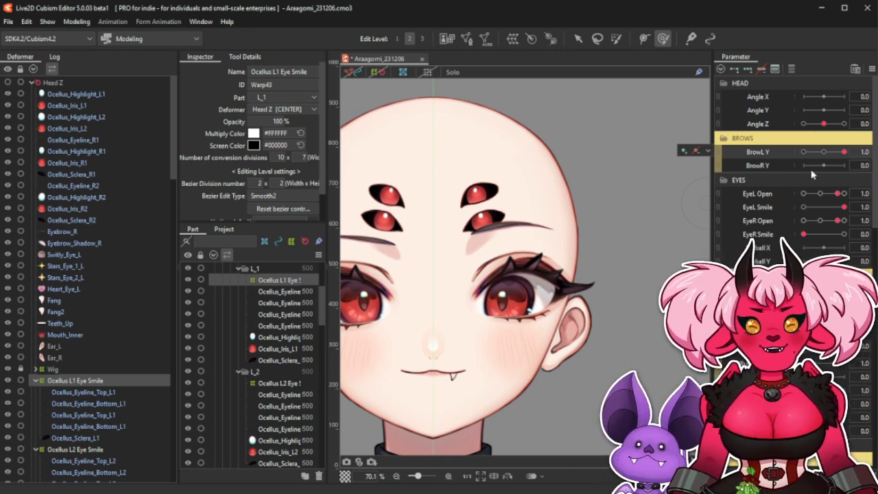
pyautogui.click(822, 154)
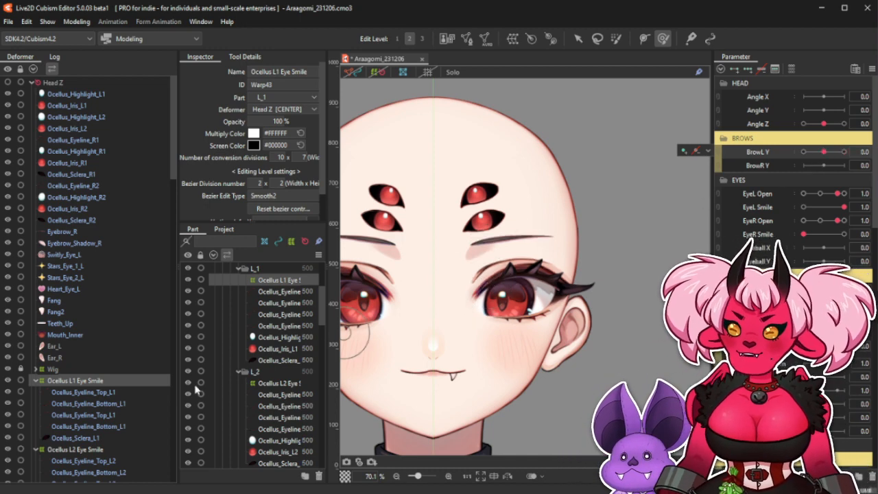
# Collapse the Ocellus L1 Eye Smile and Ocellus L2 Eye Smile deformers in the hierarchy.
pyautogui.click(96, 449)
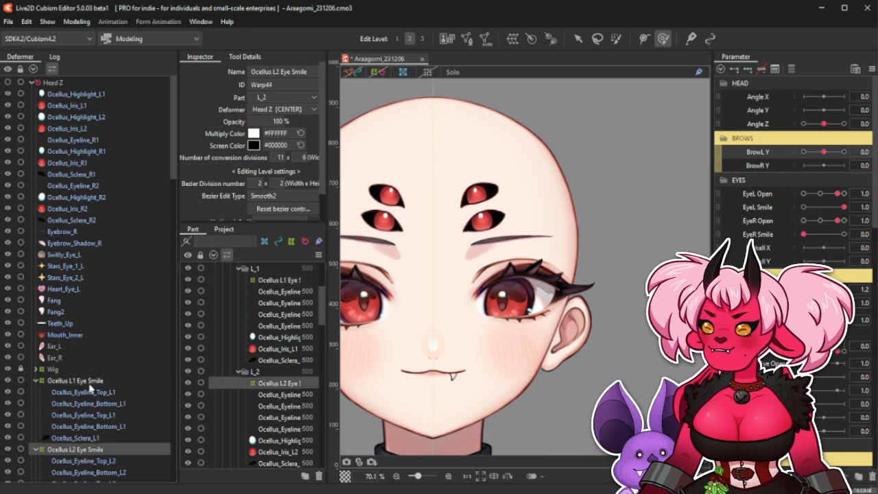
pyautogui.click(35, 381)
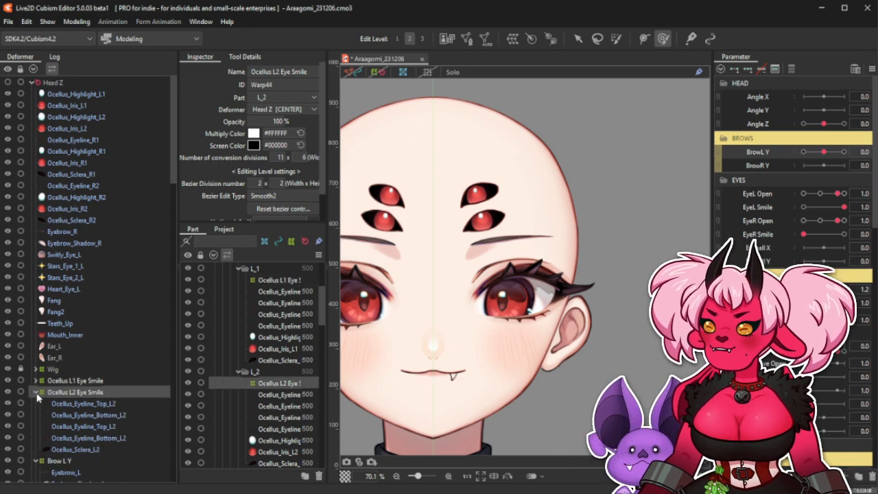
pyautogui.click(36, 392)
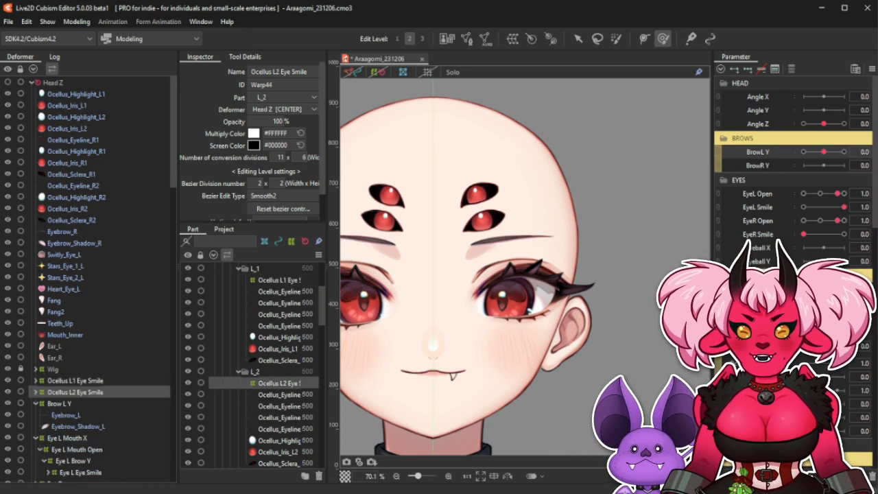
# Create a parent warp deformer named Ocellus L1 Eyeball XY for Ocellus_Iris_L1 and set its conversion divisions to 7 x 7.
pyautogui.click(74, 94)
pyautogui.keyDown('ctrl'); pyautogui.click(94, 105); pyautogui.keyUp('ctrl')
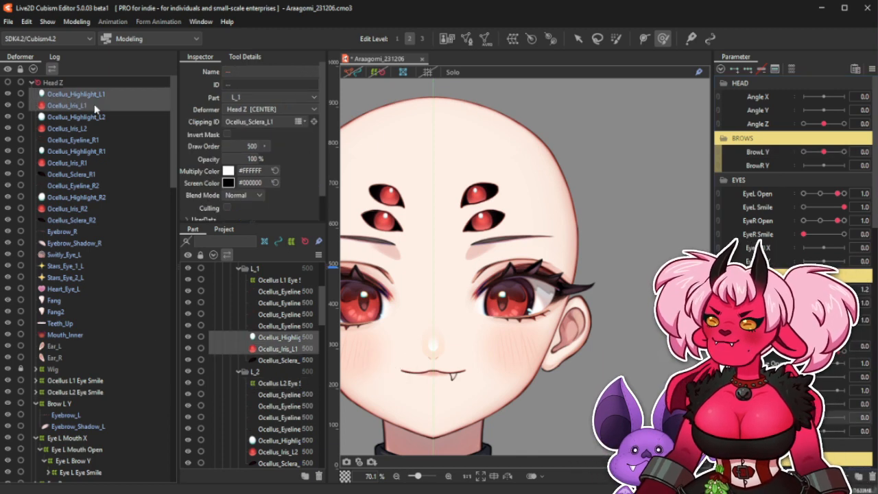
pyautogui.scroll(3, 514, 205)
pyautogui.click(87, 106)
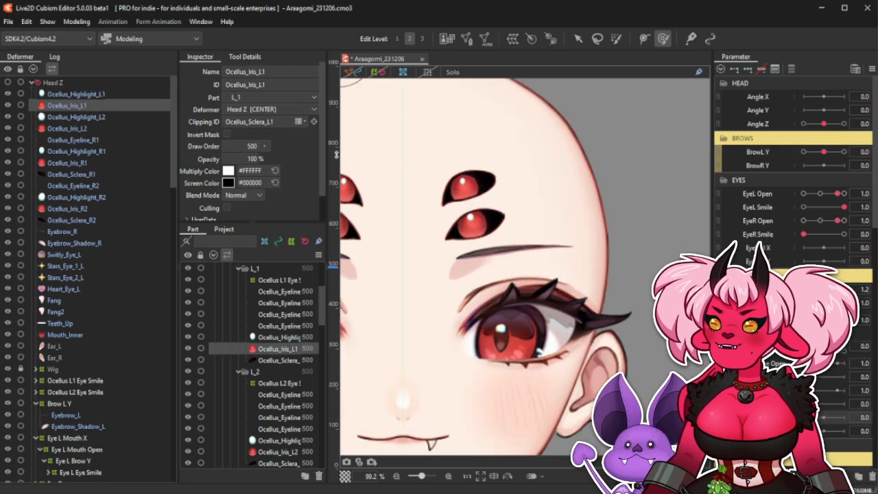
pyautogui.scroll(1, 405, 189)
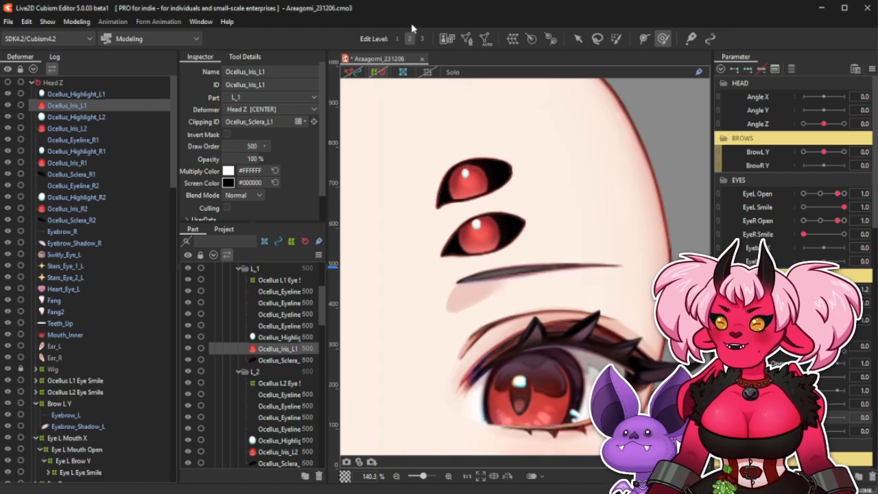
pyautogui.click(550, 39)
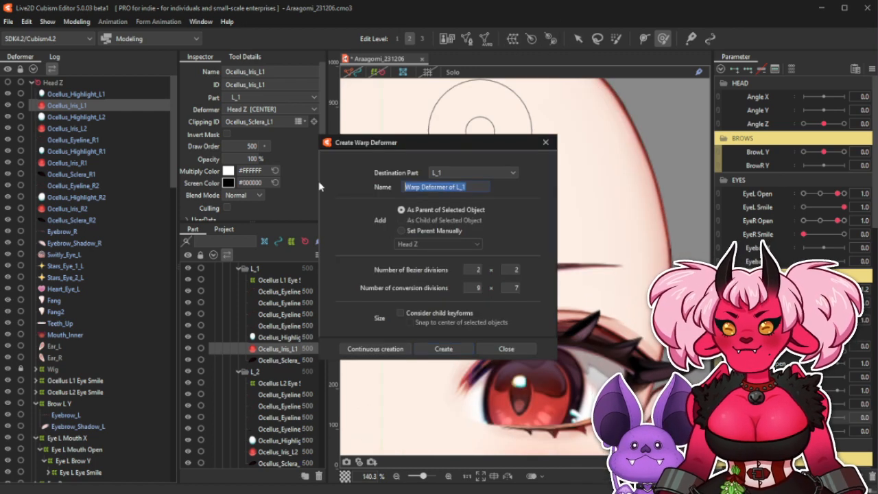
pyautogui.write('Eyeball XY')
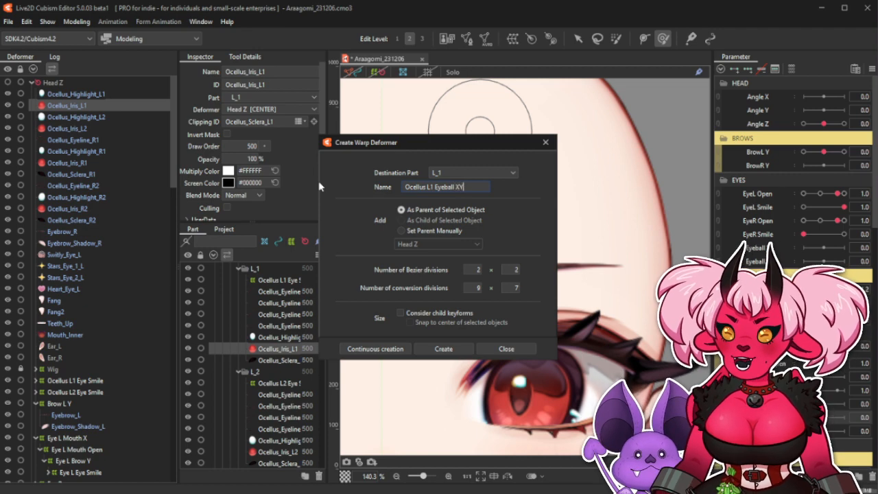
pyautogui.click(444, 348)
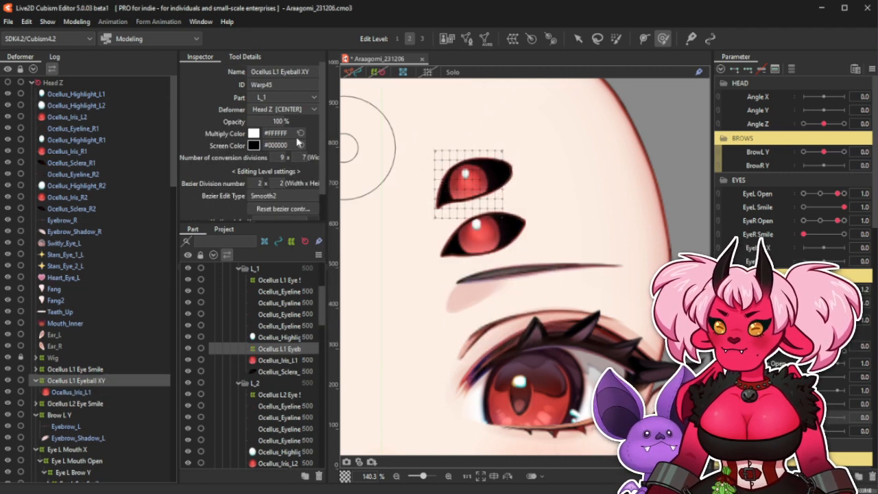
pyautogui.click(280, 157)
pyautogui.write('7')
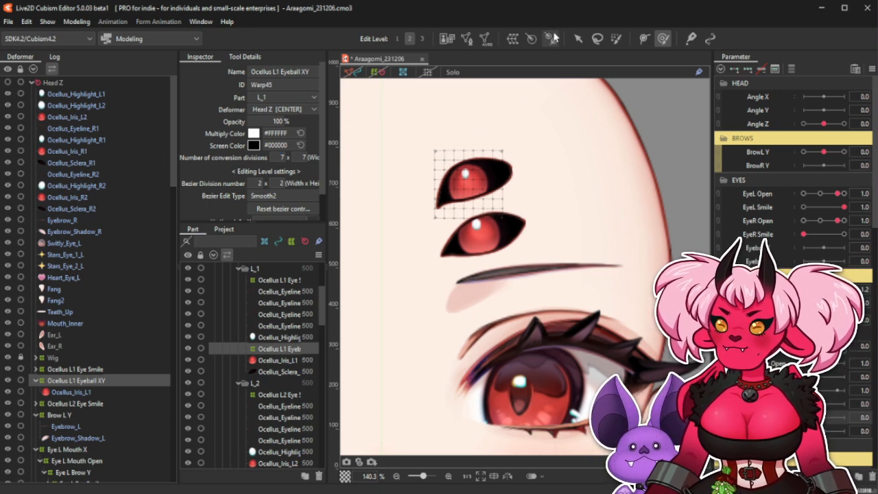
# Shift Ocellus L1 Eyeball XY toward the outer eye corner at horizontal eyeball value 1.0 and toward the inner corner at -1.0.
pyautogui.click(578, 40)
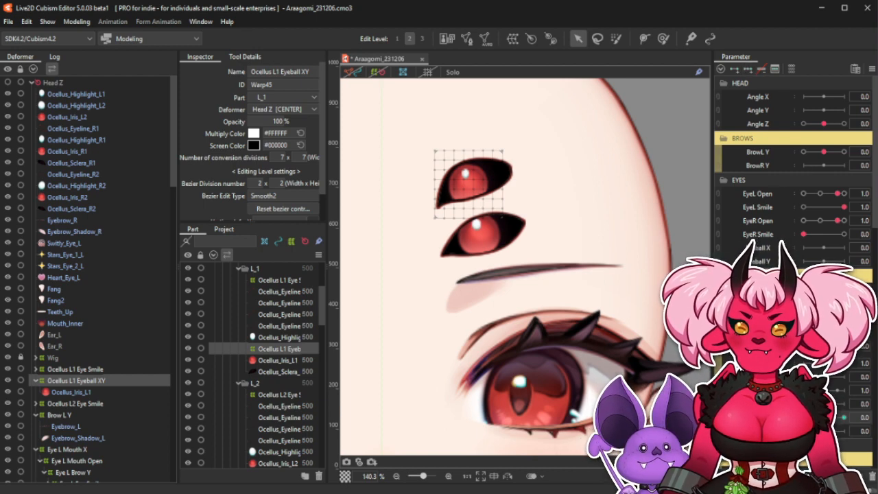
pyautogui.click(469, 191)
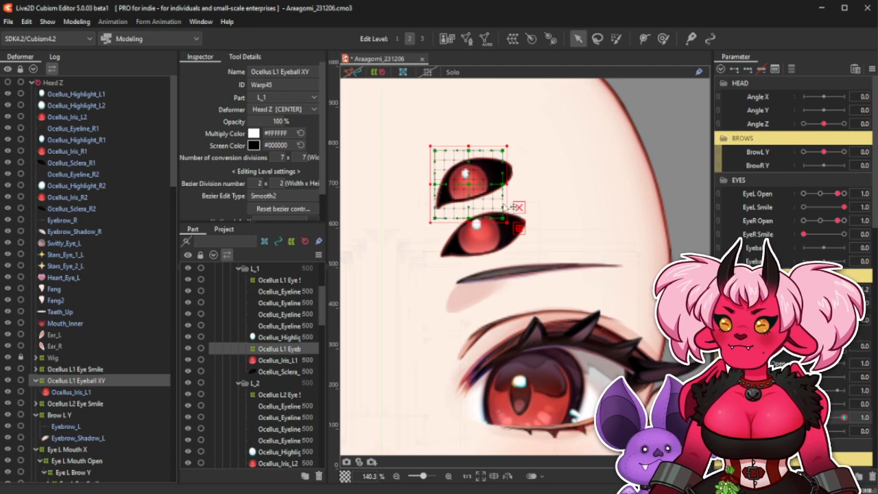
pyautogui.moveTo(474, 186); pyautogui.dragTo(485, 183)
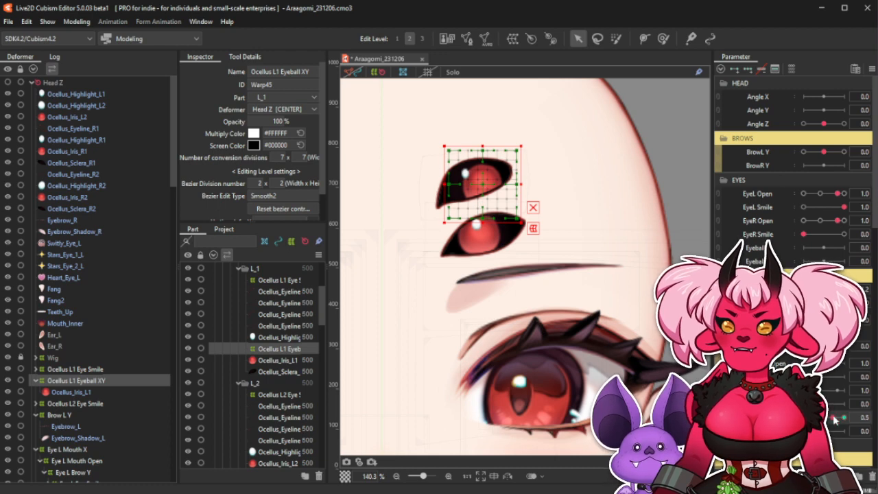
pyautogui.moveTo(835, 419); pyautogui.dragTo(804, 418)
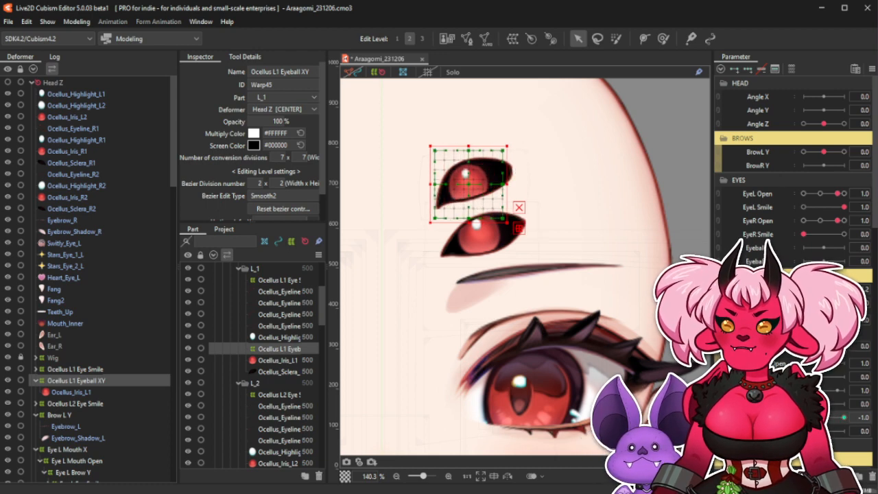
pyautogui.moveTo(473, 183); pyautogui.dragTo(464, 185)
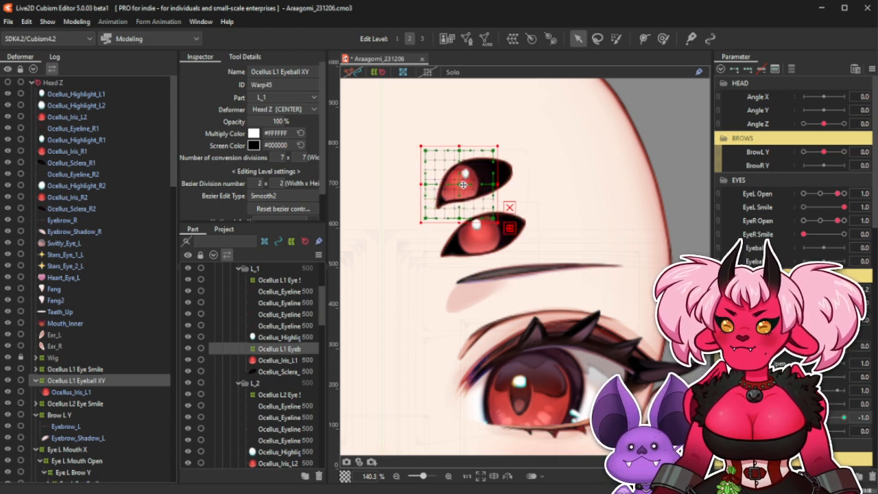
pyautogui.moveTo(804, 417)
pyautogui.mouseDown()
pyautogui.moveTo(846, 416)
pyautogui.moveTo(804, 418)
pyautogui.moveTo(836, 408)
pyautogui.moveTo(819, 422)
pyautogui.mouseUp()
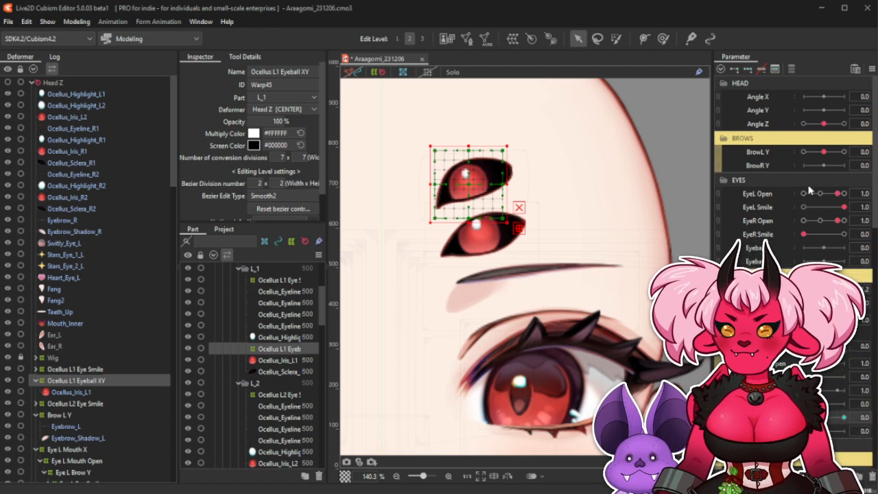
# Move Ocellus L1 Eyeball XY upward at Ocellus Eyeball Y 1.0 and slightly downward at -1.0.
pyautogui.moveTo(824, 418)
pyautogui.mouseDown()
pyautogui.moveTo(804, 417)
pyautogui.moveTo(842, 417)
pyautogui.moveTo(803, 417)
pyautogui.moveTo(824, 418)
pyautogui.mouseUp()
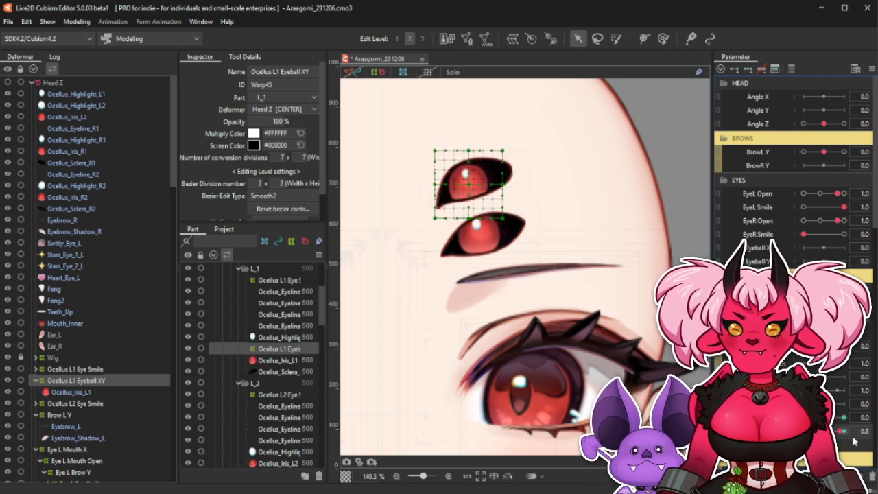
pyautogui.moveTo(458, 184); pyautogui.dragTo(464, 173)
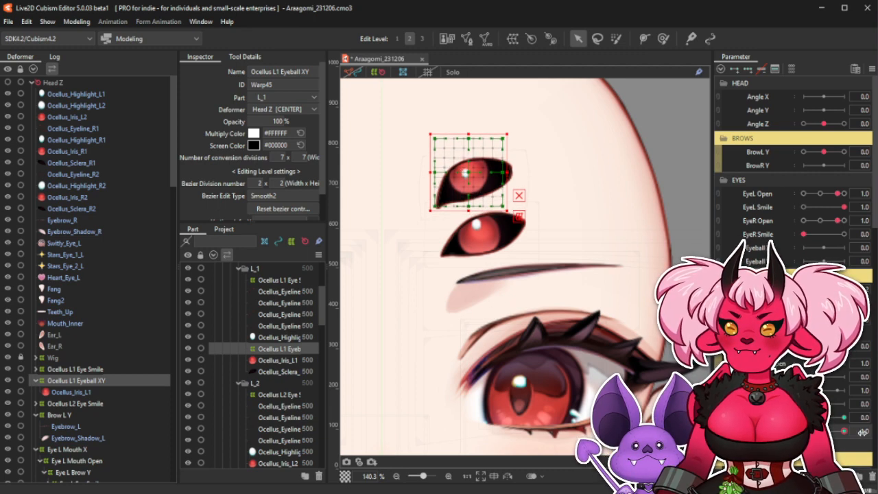
pyautogui.moveTo(864, 432); pyautogui.dragTo(804, 431)
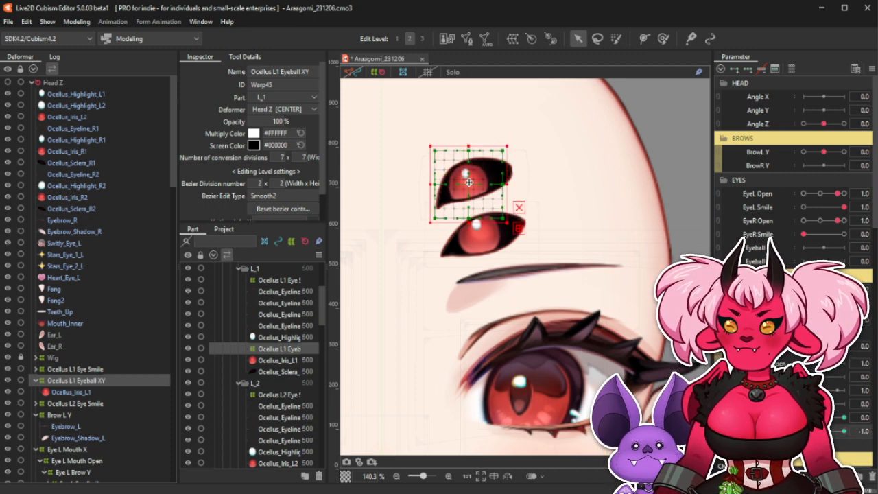
pyautogui.moveTo(470, 182); pyautogui.dragTo(469, 190)
# Reflect the Ocellus L1 Eyeball XY motion vertically from Ocellus Eyeball Y 1.0.
pyautogui.moveTo(804, 431); pyautogui.dragTo(845, 431)
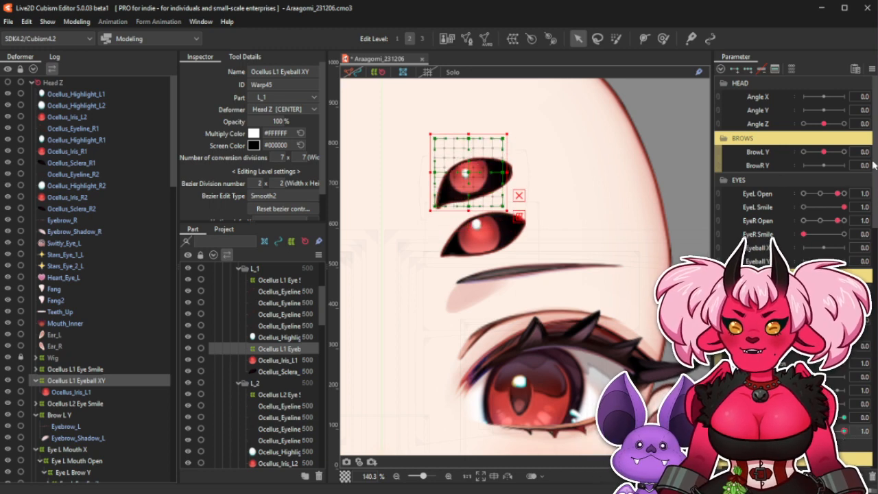
pyautogui.click(873, 68)
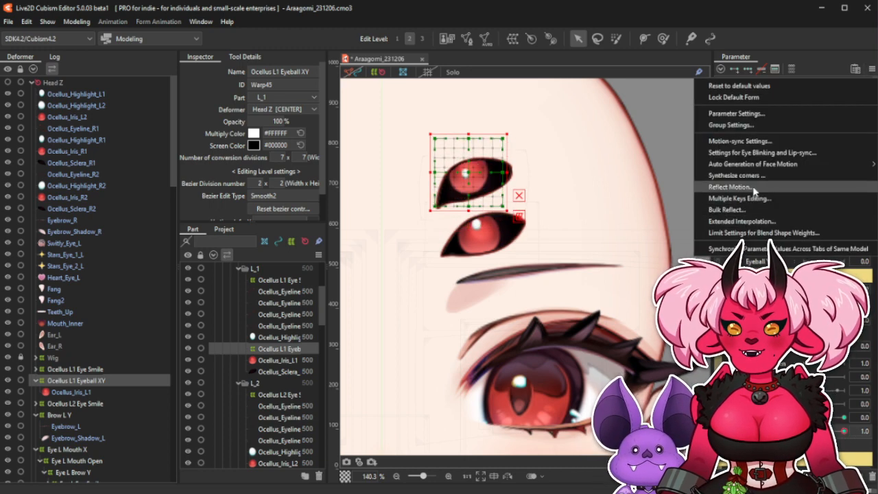
pyautogui.click(730, 187)
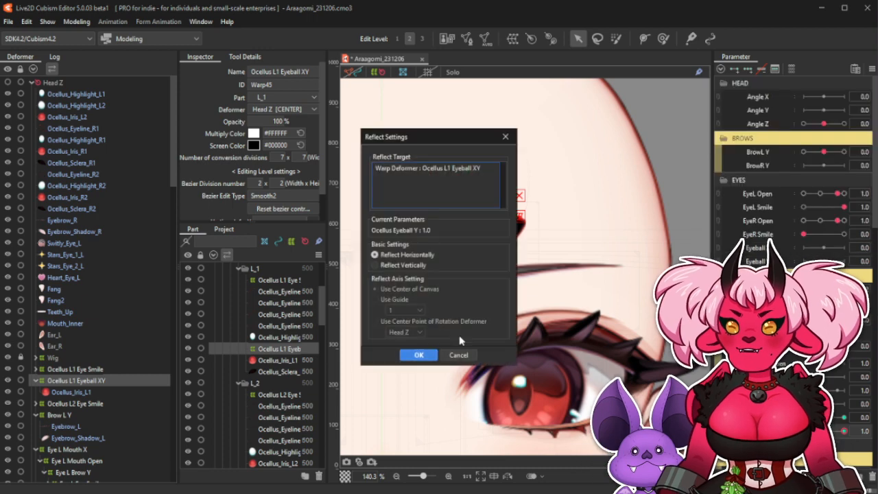
pyautogui.click(376, 265)
pyautogui.click(418, 355)
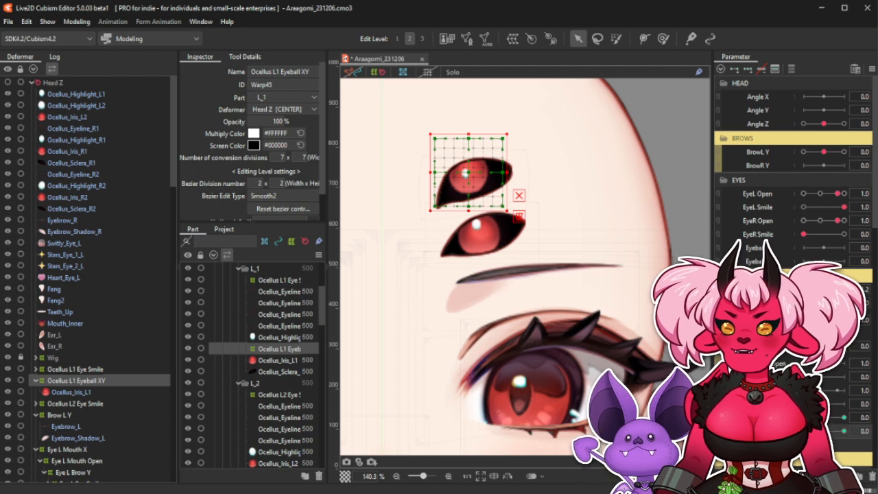
# Reset Ocellus Eyeball Y to 0.0 and synthesize the corner forms of Ocellus L1 Eyeball XY.
pyautogui.moveTo(824, 417)
pyautogui.mouseDown()
pyautogui.moveTo(844, 417)
pyautogui.moveTo(803, 418)
pyautogui.moveTo(858, 414)
pyautogui.moveTo(825, 416)
pyautogui.mouseUp()
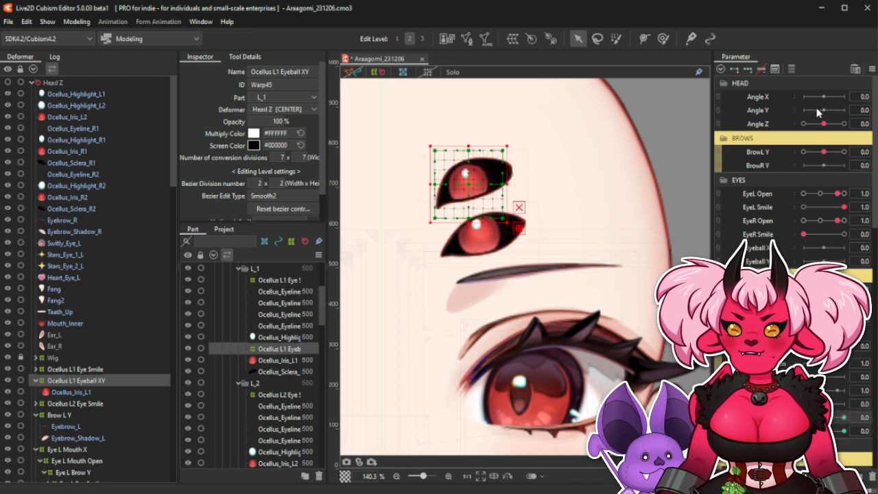
pyautogui.click(872, 69)
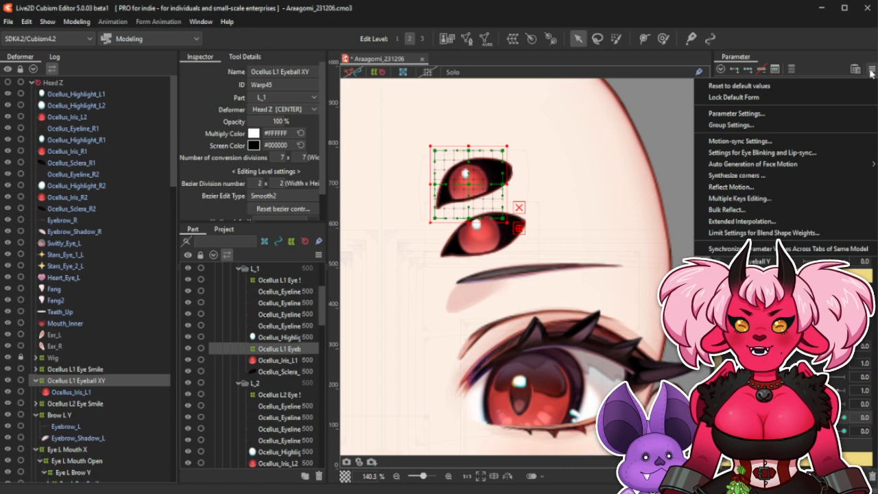
pyautogui.click(778, 175)
pyautogui.click(418, 349)
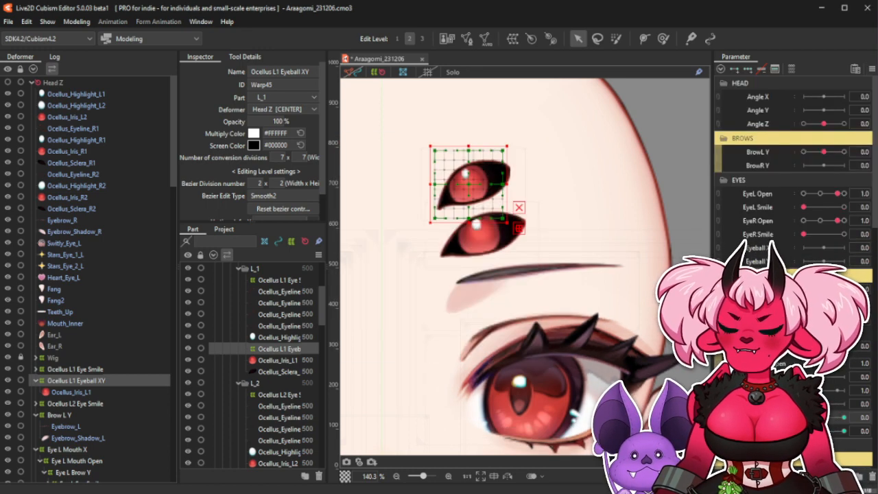
# Combine the Ocellus Eyeball X and Y parameters and check the L1 iris movement across the corner positions.
pyautogui.click(719, 418)
pyautogui.moveTo(824, 436); pyautogui.dragTo(805, 435)
pyautogui.click(381, 72)
pyautogui.click(565, 185)
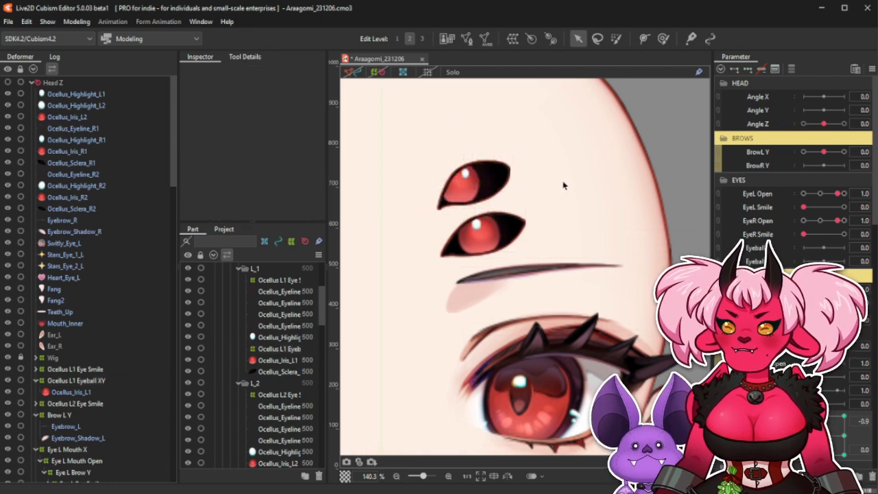
pyautogui.scroll(-3, 565, 186)
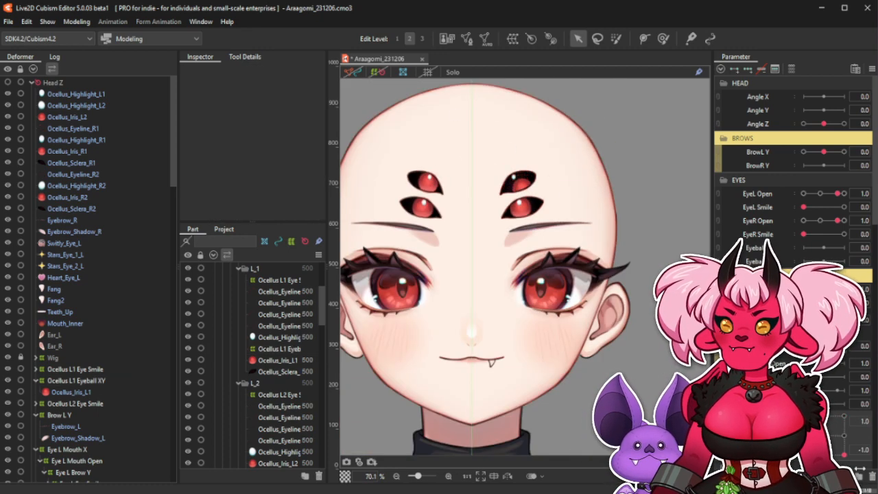
pyautogui.moveTo(870, 441)
pyautogui.mouseDown()
pyautogui.moveTo(806, 429)
pyautogui.moveTo(828, 412)
pyautogui.moveTo(861, 424)
pyautogui.moveTo(802, 409)
pyautogui.moveTo(871, 449)
pyautogui.moveTo(839, 413)
pyautogui.moveTo(800, 410)
pyautogui.mouseUp()
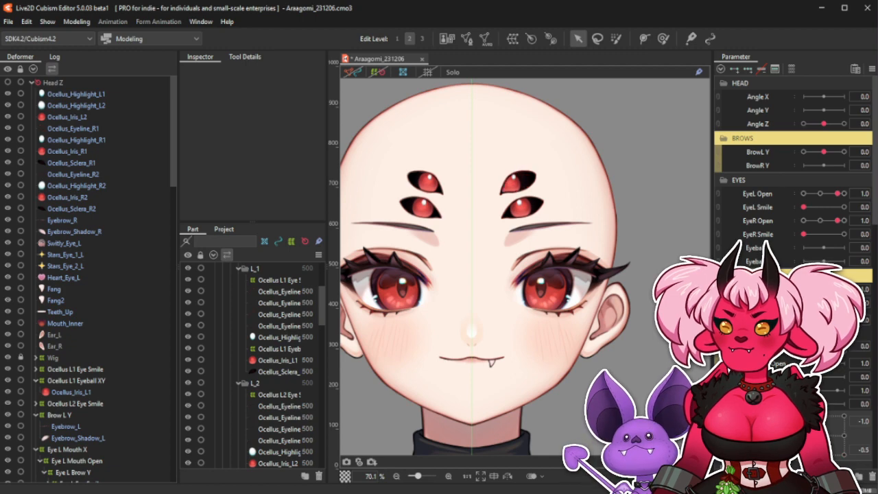
pyautogui.moveTo(803, 445); pyautogui.dragTo(804, 427)
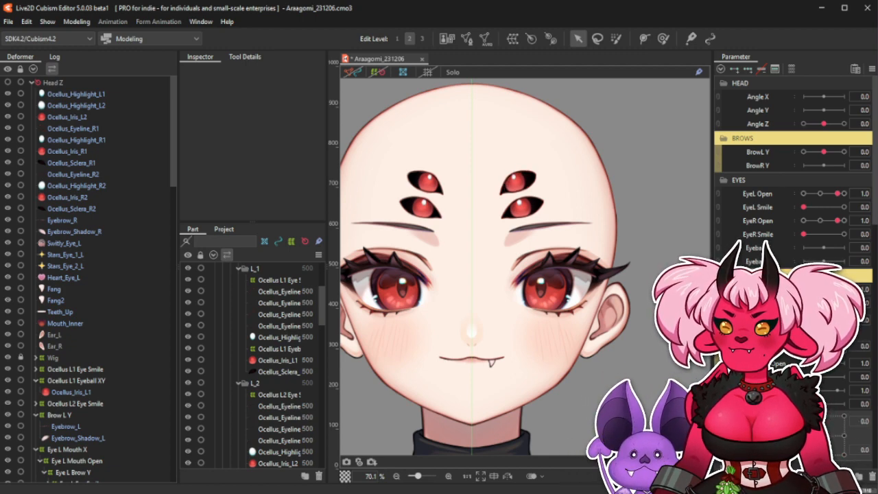
# Bend the middle and inner-edge points of Ocellus L1 Eyeball XY toward the inner eye corner at Ocellus Eyeball X 1.0.
pyautogui.moveTo(832, 445); pyautogui.dragTo(844, 435)
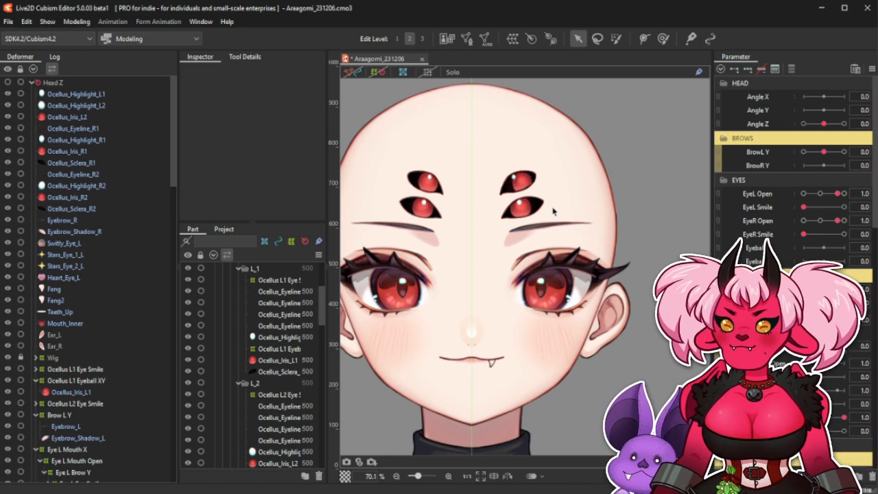
pyautogui.click(529, 178)
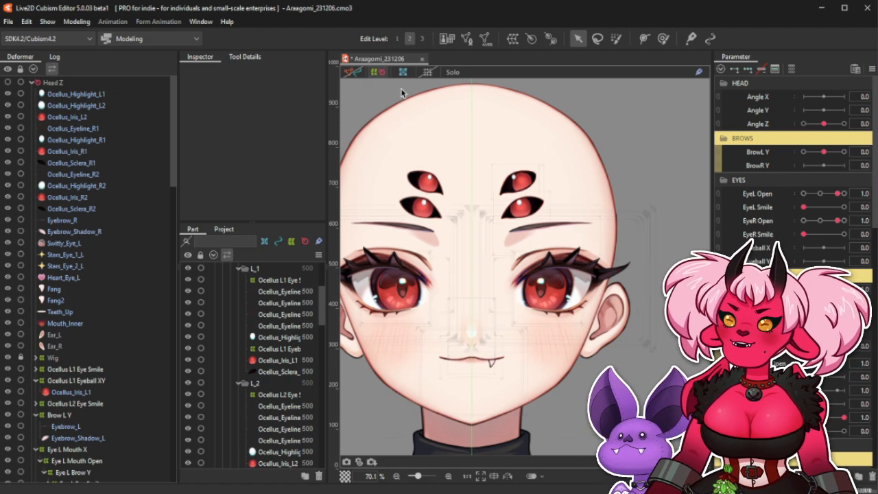
pyautogui.click(85, 382)
pyautogui.scroll(5, 522, 175)
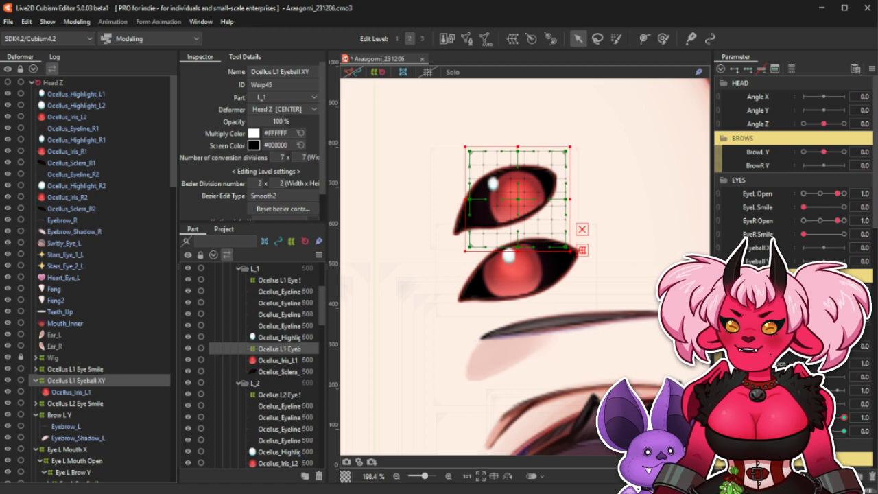
pyautogui.click(582, 229)
pyautogui.moveTo(516, 201); pyautogui.dragTo(564, 200)
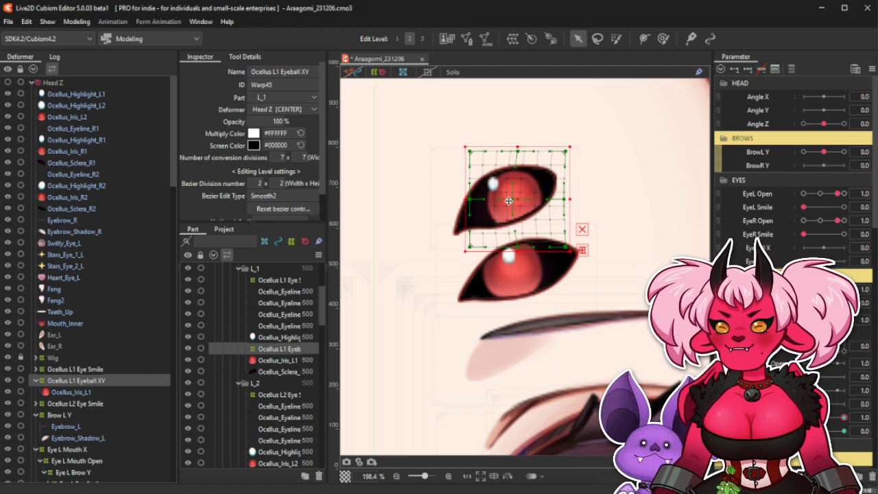
pyautogui.moveTo(471, 201); pyautogui.dragTo(466, 202)
pyautogui.moveTo(843, 418); pyautogui.dragTo(862, 415)
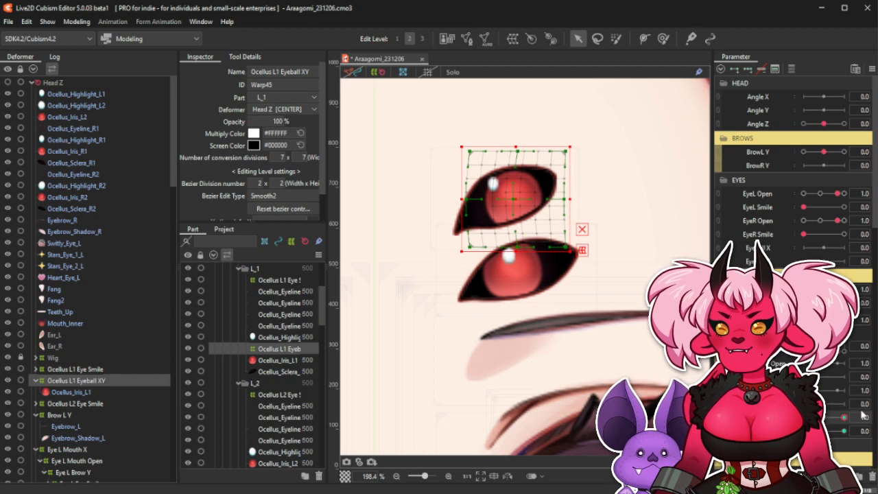
# Bend the middle points of Ocellus L1 Eyeball XY slightly toward the outer eye corner at Ocellus Eyeball X -1.0.
pyautogui.click(804, 418)
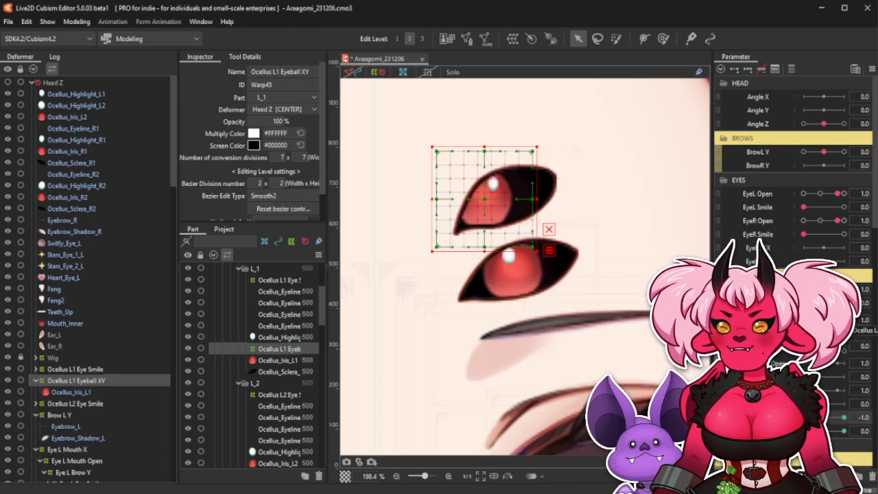
pyautogui.click(549, 229)
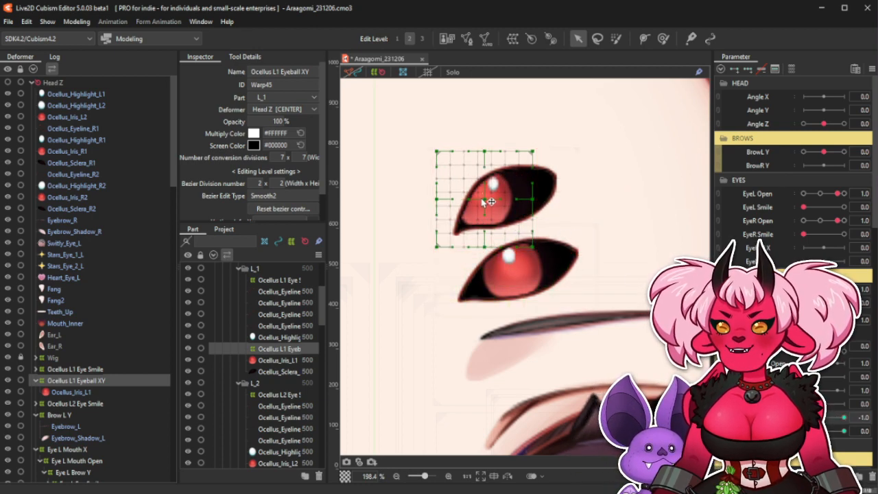
pyautogui.moveTo(485, 199); pyautogui.dragTo(488, 199)
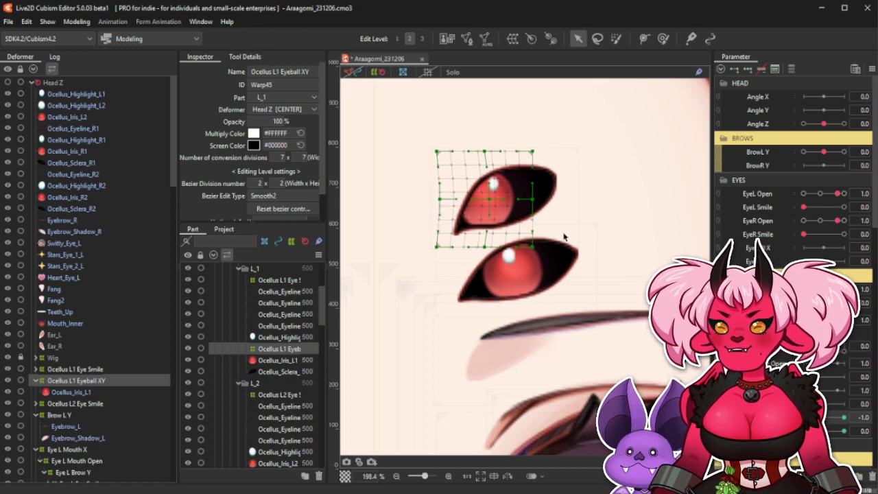
pyautogui.moveTo(803, 418)
pyautogui.mouseDown()
pyautogui.moveTo(856, 427)
pyautogui.moveTo(804, 418)
pyautogui.mouseUp()
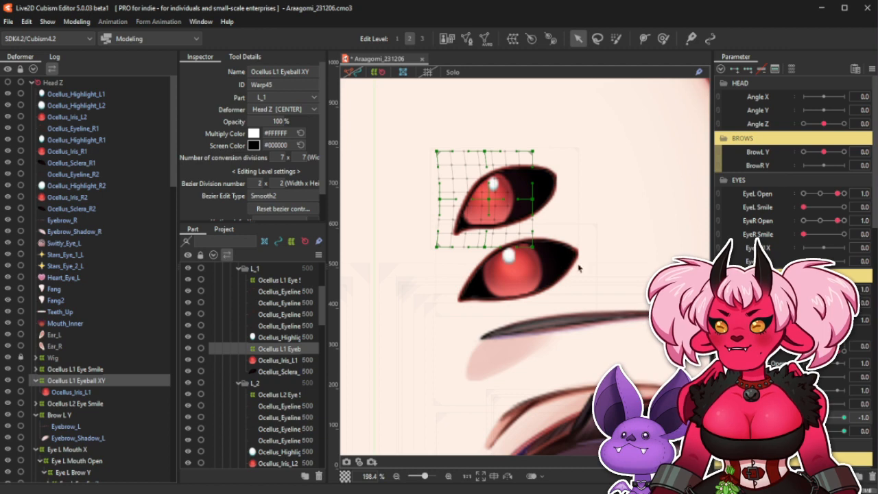
# With Ocellus Eyeball X at 0.0, bend the middle points of Ocellus L1 Eyeball XY slightly downward at Ocellus Eyeball Y 1.0.
pyautogui.click(831, 425)
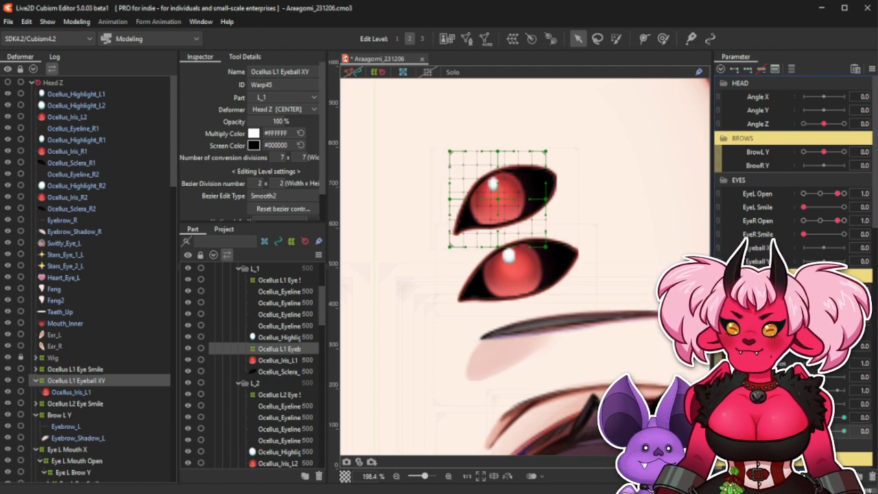
pyautogui.moveTo(824, 431); pyautogui.dragTo(845, 431)
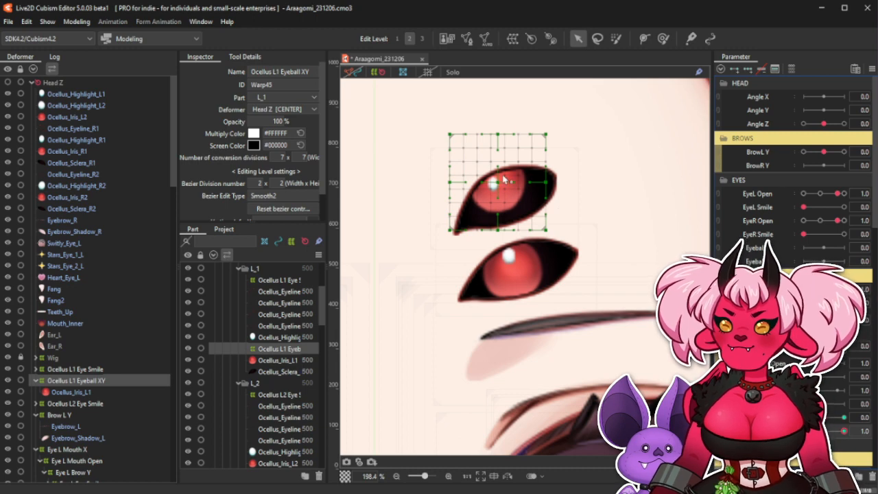
pyautogui.moveTo(498, 135); pyautogui.dragTo(498, 139)
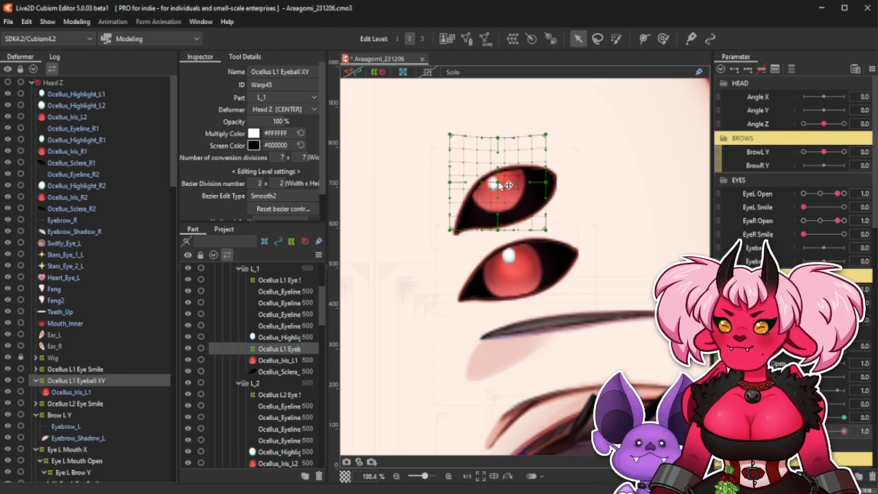
pyautogui.moveTo(498, 182); pyautogui.dragTo(498, 187)
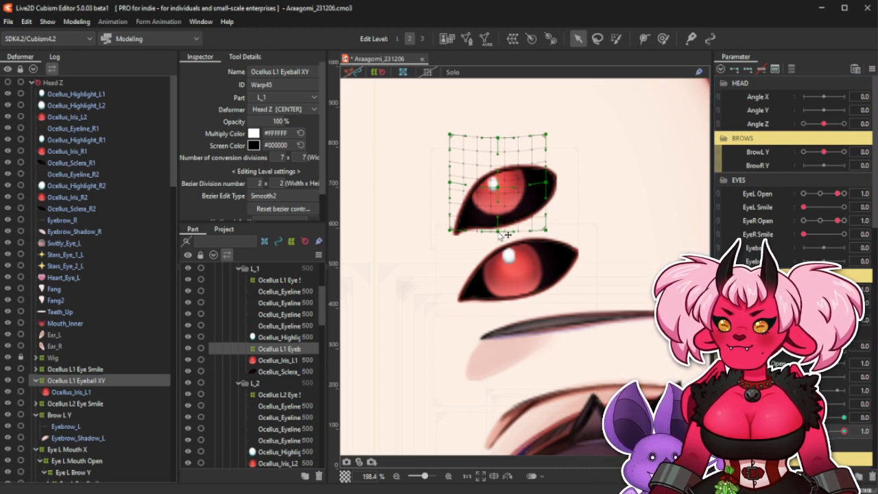
pyautogui.moveTo(829, 433); pyautogui.dragTo(850, 439)
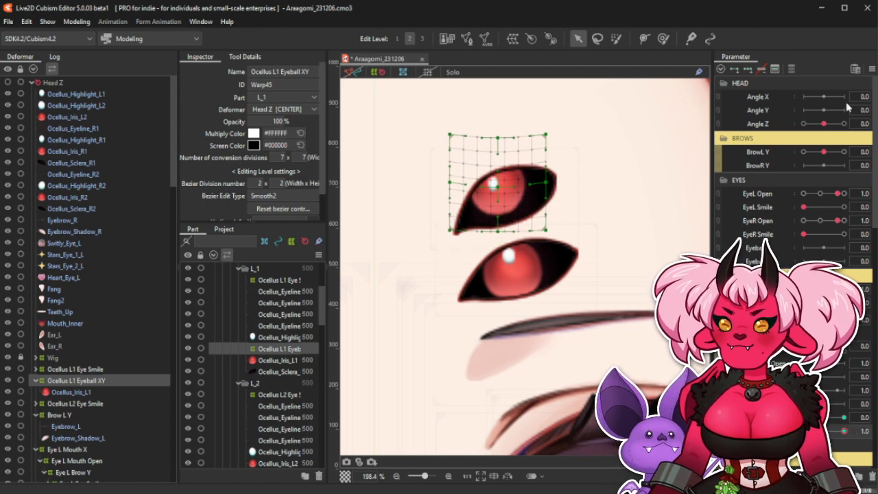
# Reflect the reshaped Ocellus L1 Eyeball XY form vertically from Ocellus Eyeball Y 1.0 and check the vertical movement.
pyautogui.click(872, 69)
pyautogui.click(736, 199)
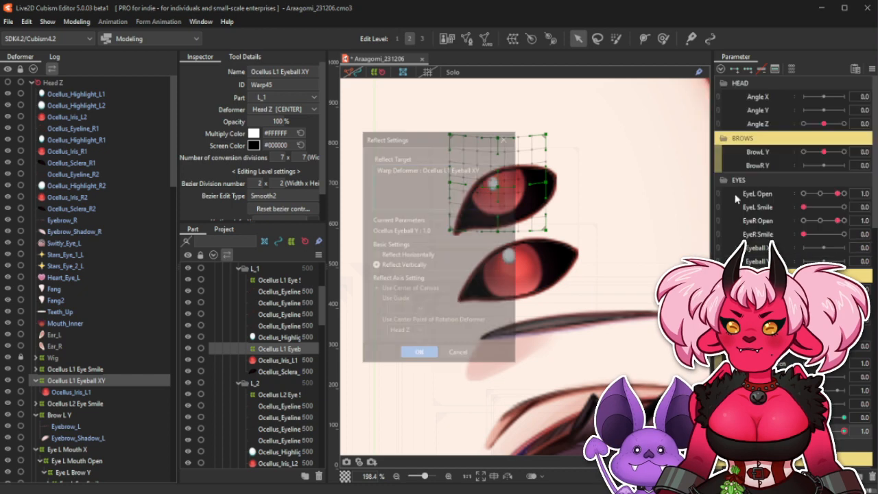
pyautogui.click(418, 352)
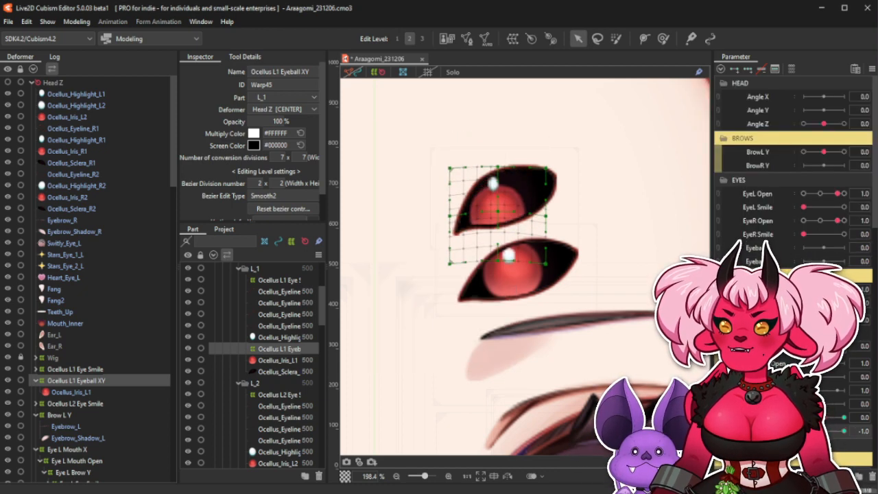
pyautogui.moveTo(803, 431); pyautogui.dragTo(844, 431)
# Resynthesize all four corners of Ocellus L1 Eyeball XY for Ocellus Eyeball X and Y, using the default value as reference.
pyautogui.click(405, 110)
pyautogui.scroll(-4, 506, 180)
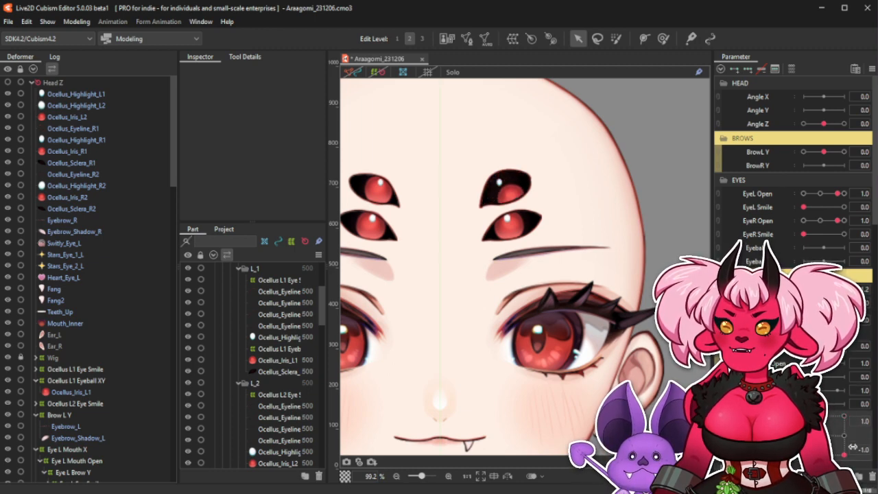
pyautogui.click(75, 381)
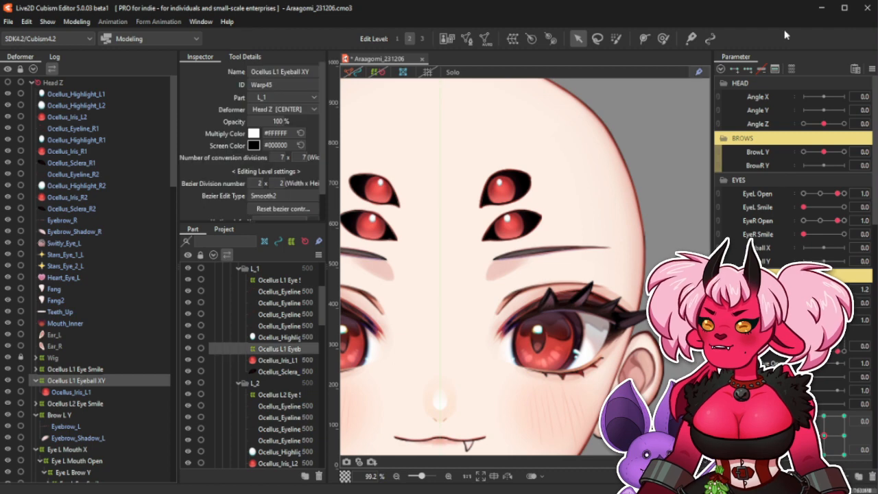
pyautogui.click(870, 68)
pyautogui.click(728, 176)
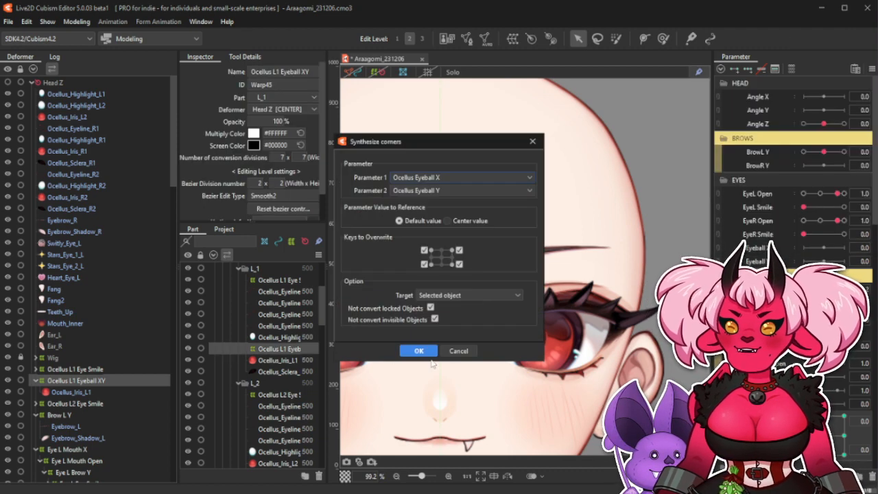
pyautogui.click(408, 349)
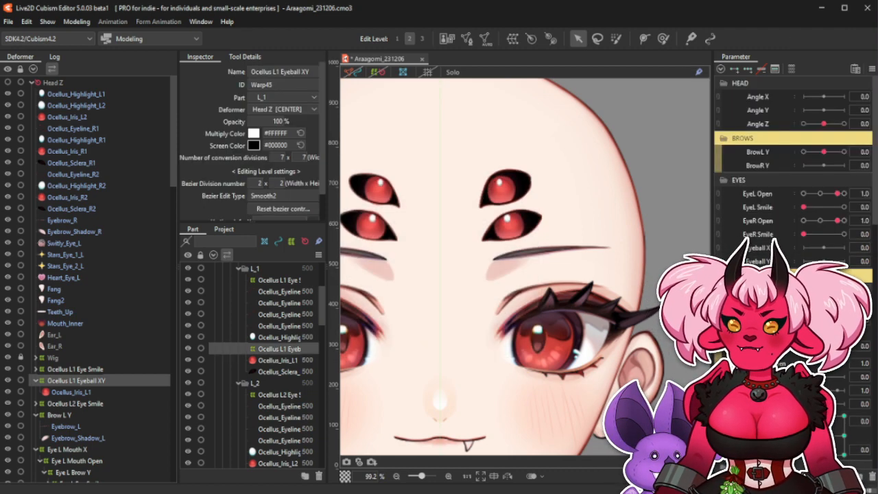
# Refine the middle points of the Ocellus L1 Eyeball XY corner form at Ocellus Eyeball X 1.0 and Y -1.0.
pyautogui.moveTo(824, 436); pyautogui.dragTo(845, 455)
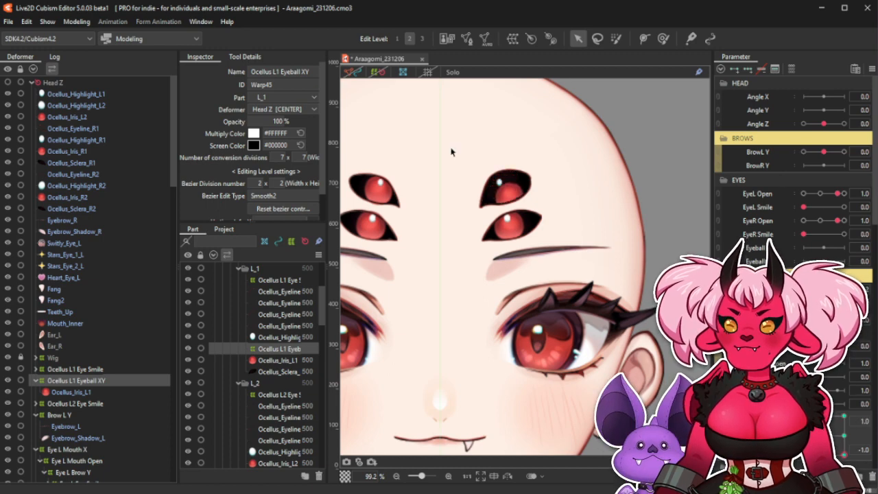
pyautogui.click(376, 73)
pyautogui.scroll(2, 492, 171)
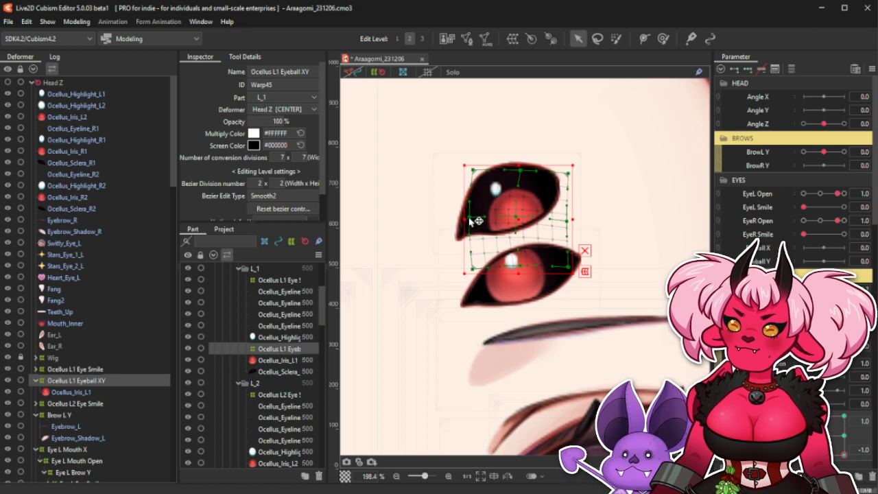
pyautogui.click(584, 250)
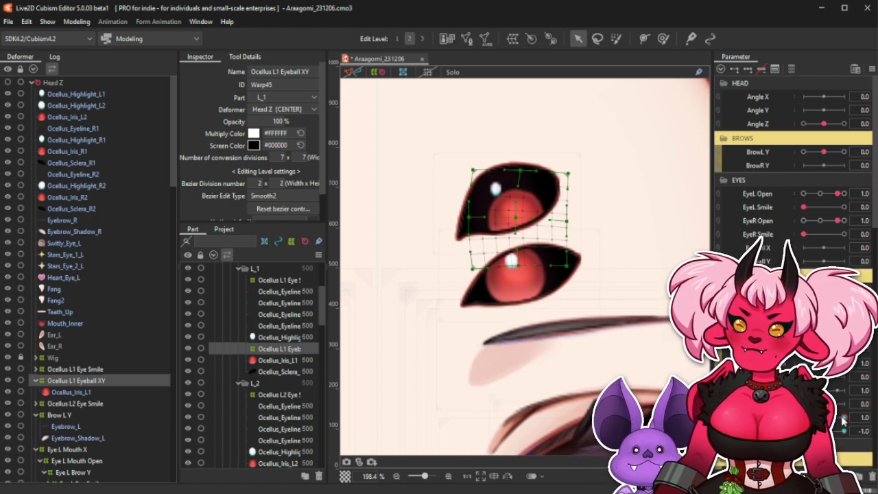
pyautogui.moveTo(844, 422)
pyautogui.mouseDown()
pyautogui.moveTo(840, 430)
pyautogui.moveTo(851, 428)
pyautogui.mouseUp()
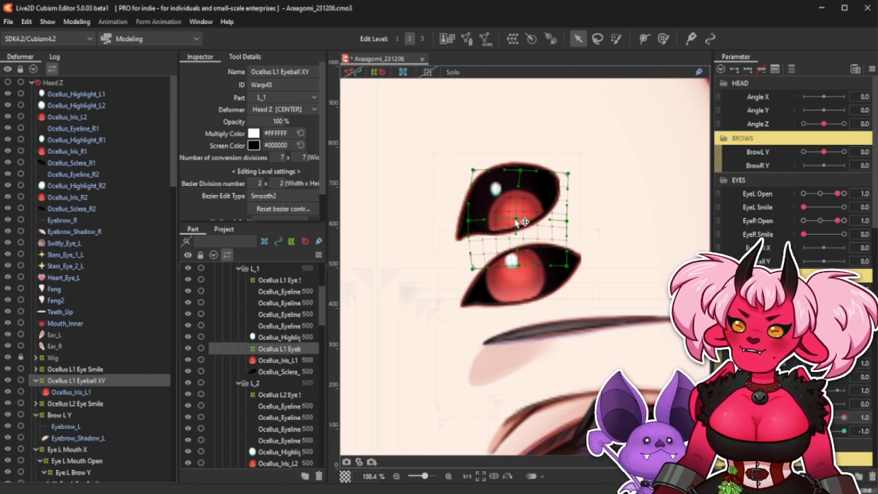
pyautogui.moveTo(844, 418)
pyautogui.mouseDown()
pyautogui.moveTo(826, 419)
pyautogui.moveTo(862, 418)
pyautogui.moveTo(820, 418)
pyautogui.moveTo(853, 415)
pyautogui.mouseUp()
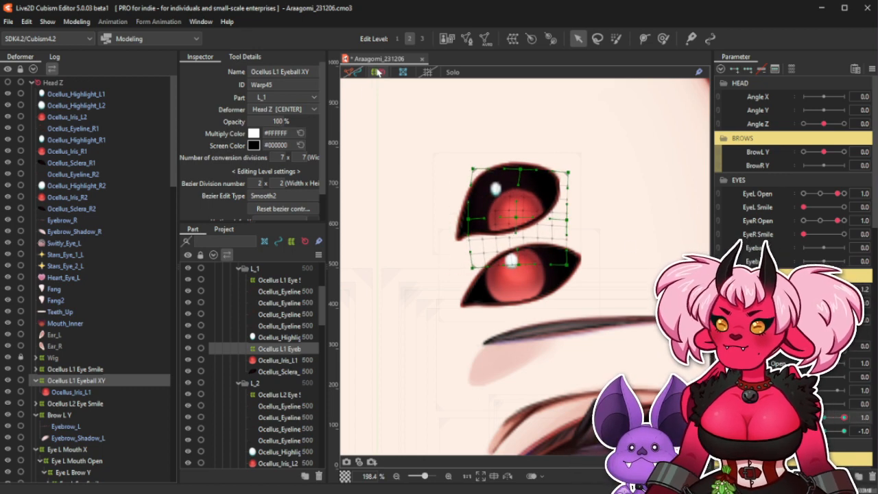
pyautogui.click(103, 369)
pyautogui.click(103, 380)
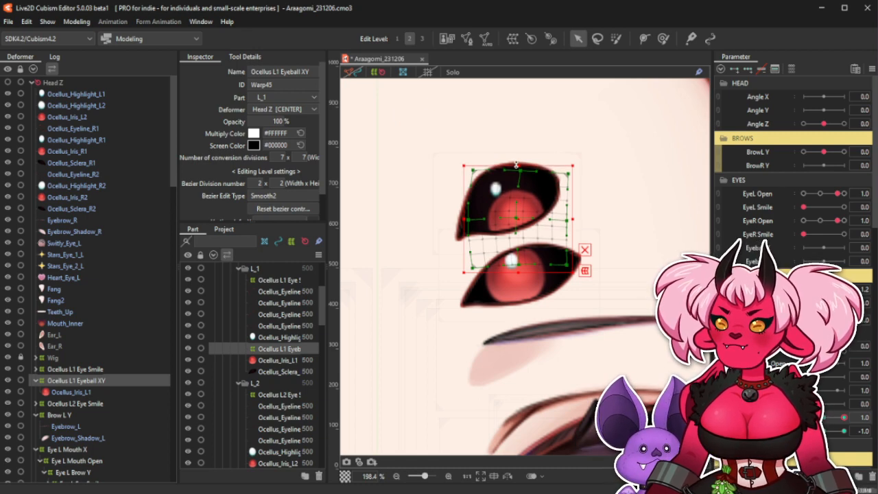
pyautogui.moveTo(844, 417)
pyautogui.mouseDown()
pyautogui.moveTo(807, 418)
pyautogui.moveTo(851, 420)
pyautogui.mouseUp()
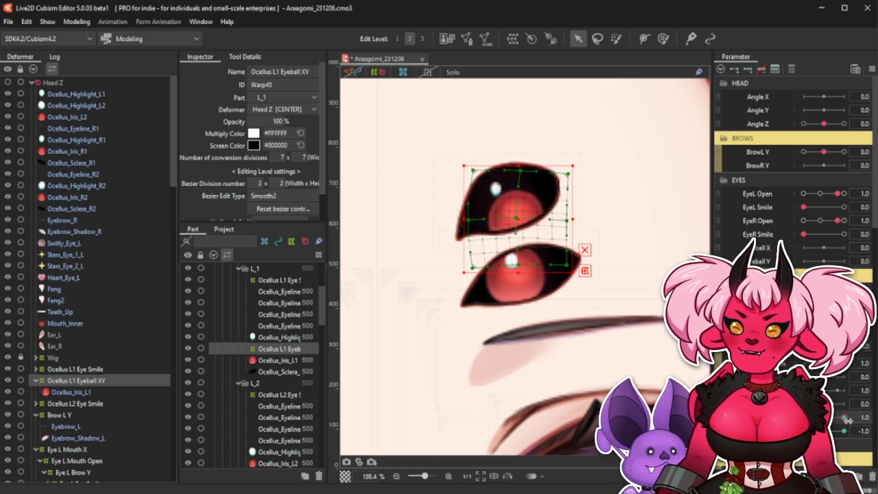
pyautogui.rightClick(518, 219)
pyautogui.moveTo(845, 418)
pyautogui.mouseDown()
pyautogui.moveTo(826, 419)
pyautogui.moveTo(845, 421)
pyautogui.mouseUp()
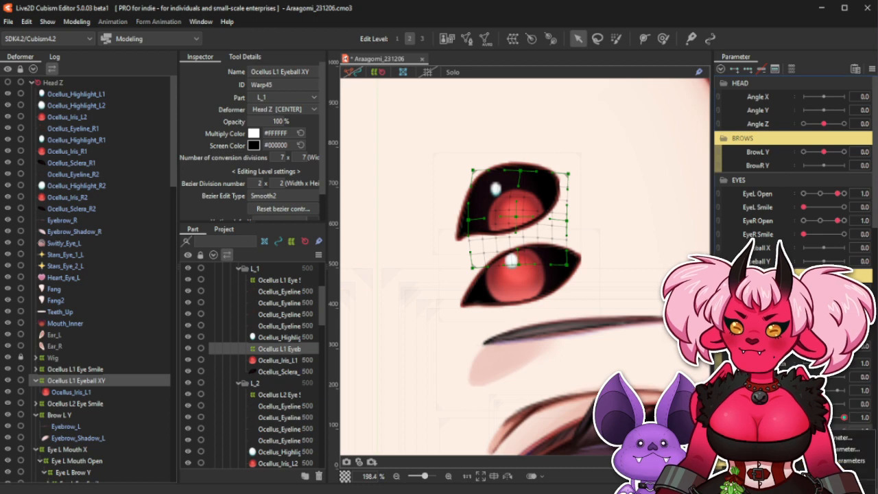
# Reflect the Ocellus L1 Eyeball XY corner form vertically from X 1.0, Y -1.0 and check it through Ocellus Eyeball Y 1.0.
pyautogui.click(872, 68)
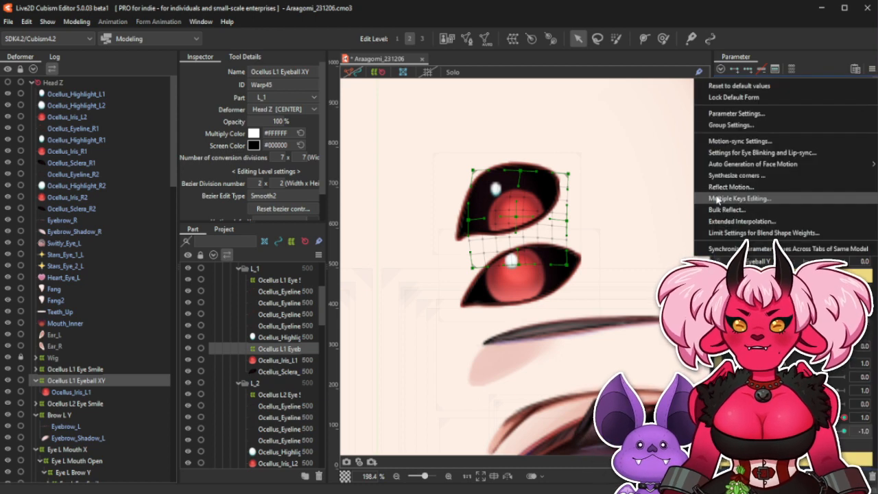
pyautogui.click(741, 198)
pyautogui.click(419, 355)
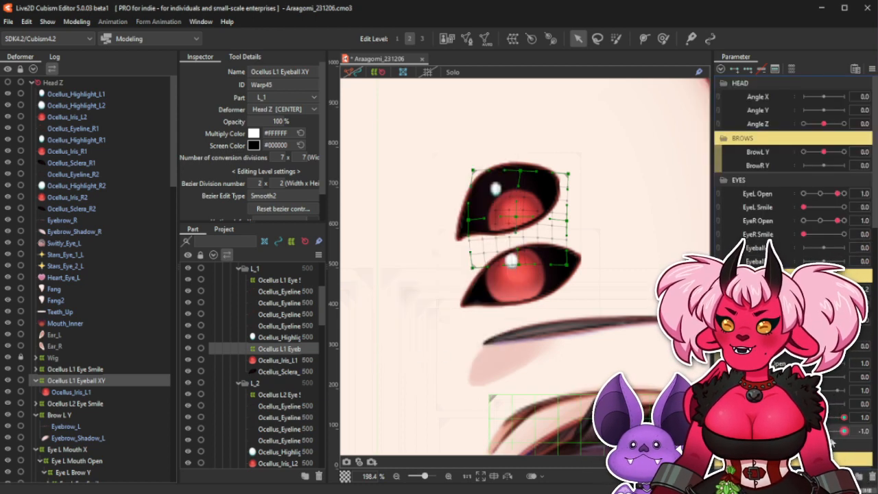
pyautogui.moveTo(845, 431); pyautogui.dragTo(824, 431)
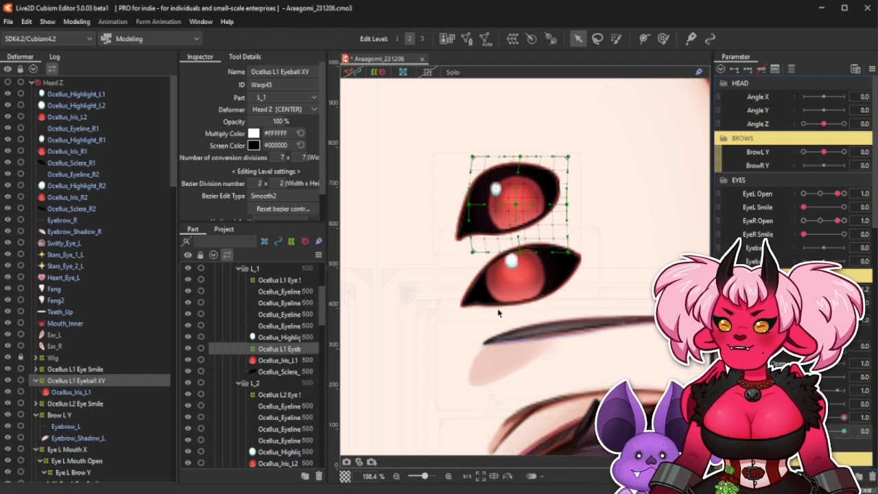
pyautogui.click(79, 369)
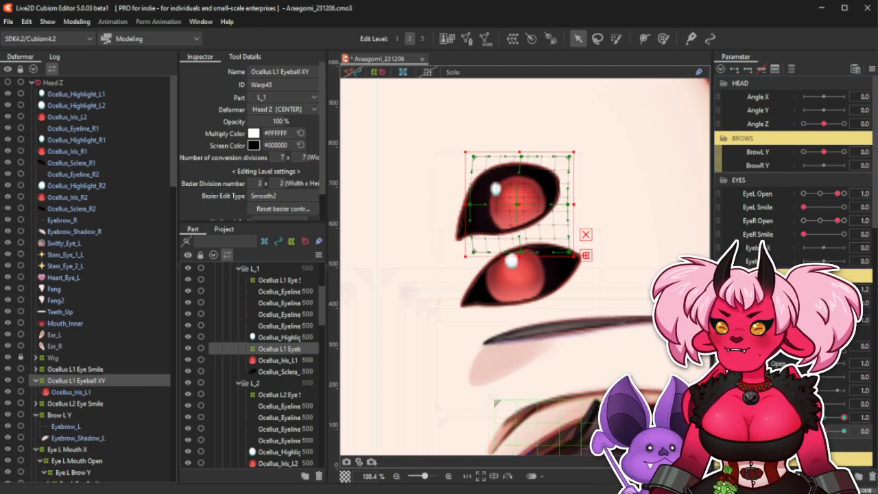
pyautogui.moveTo(825, 432); pyautogui.dragTo(845, 432)
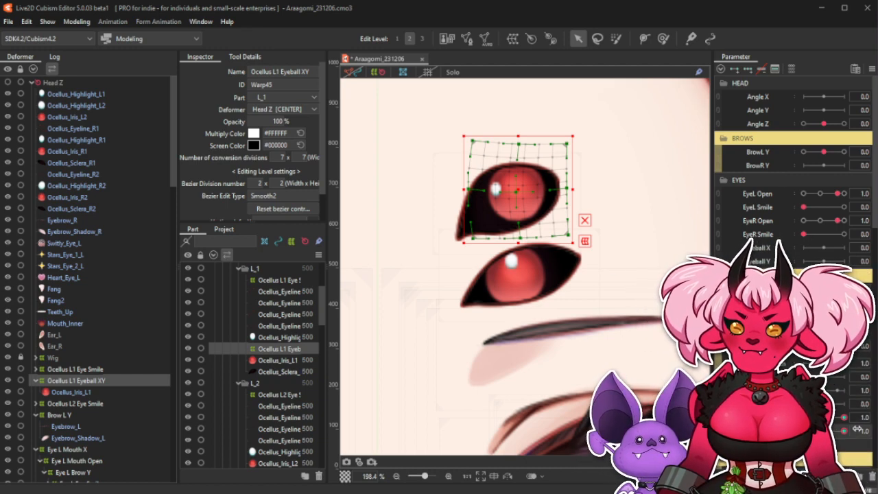
# Reflect the Ocellus L1 Eyeball XY form vertically from X -1.0, Y -1.0 and check the opposite corner across Ocellus Eyeball X and Y.
pyautogui.click(804, 418)
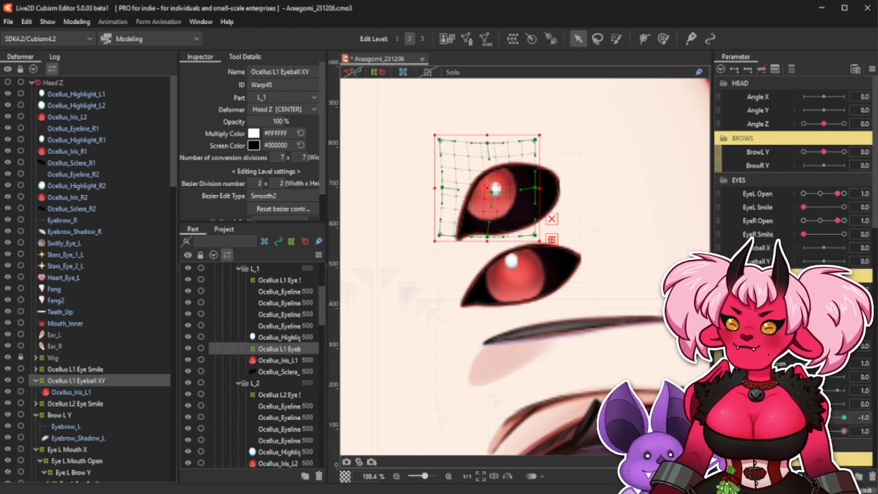
pyautogui.click(804, 432)
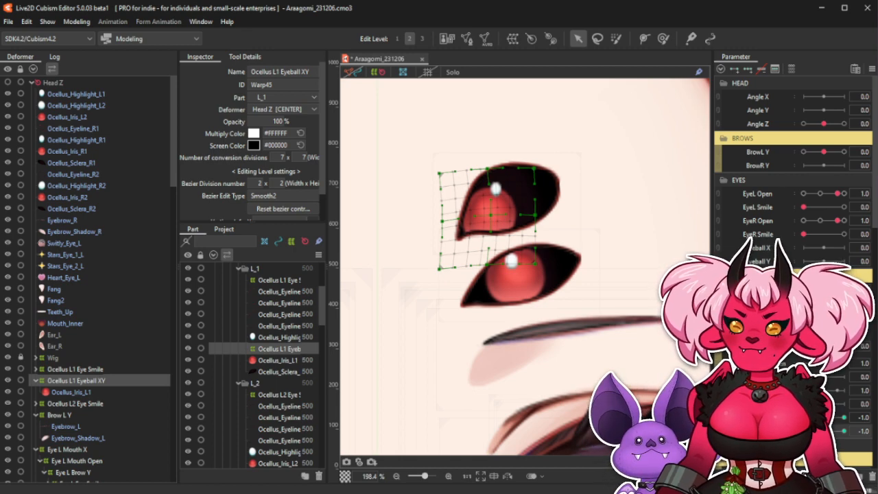
pyautogui.click(872, 69)
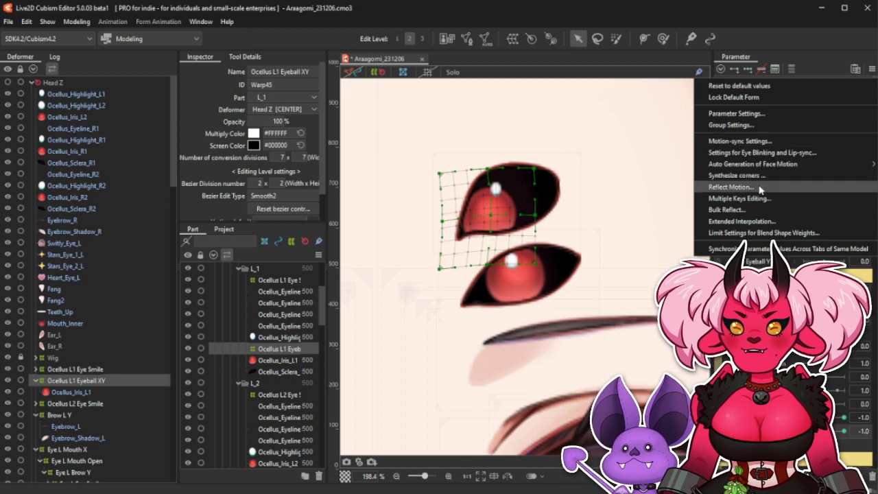
pyautogui.click(748, 181)
pyautogui.click(420, 356)
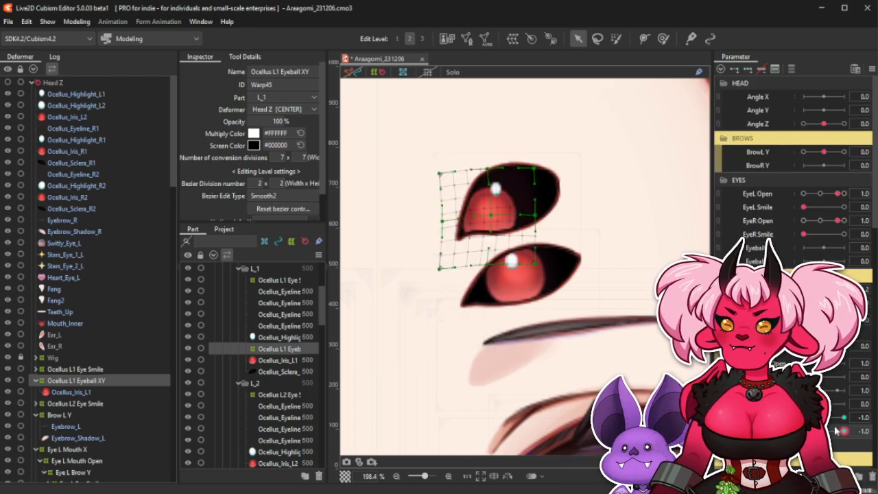
pyautogui.moveTo(812, 431); pyautogui.dragTo(845, 431)
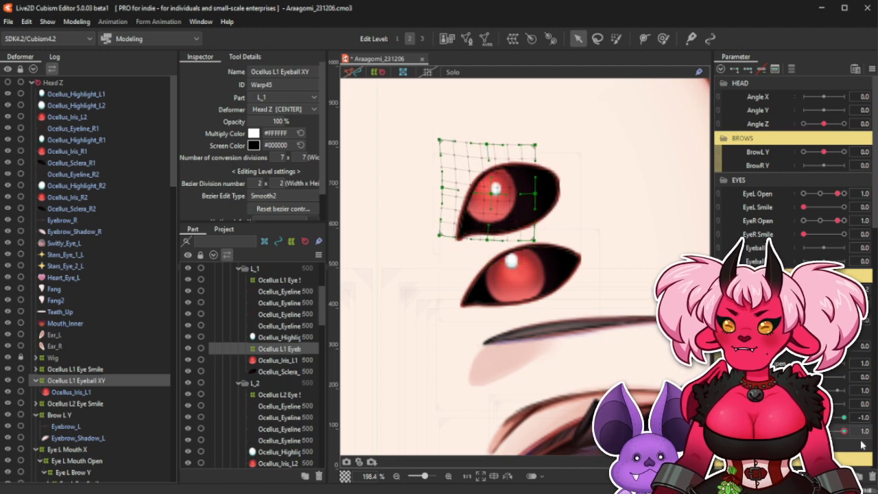
pyautogui.click(826, 418)
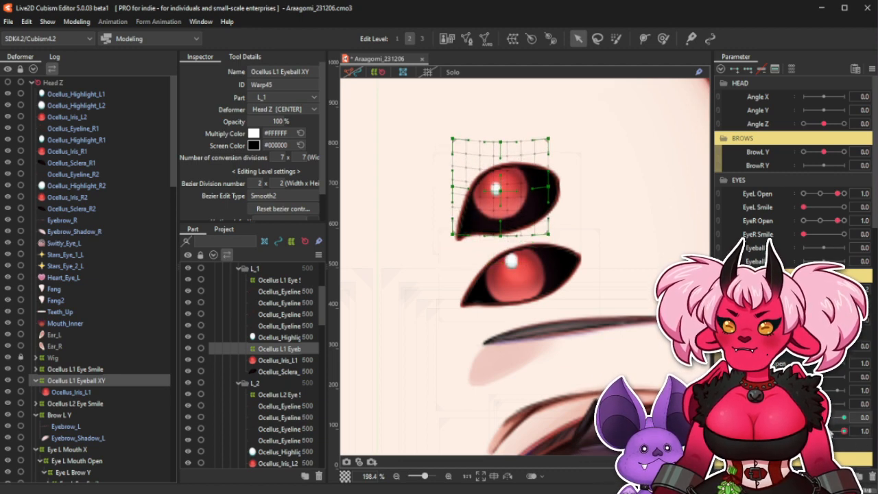
pyautogui.moveTo(825, 418); pyautogui.dragTo(856, 429)
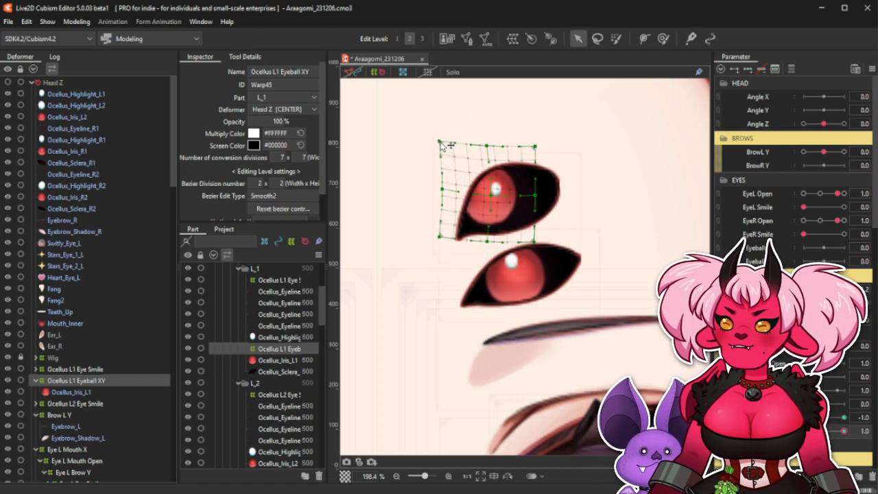
# Lower the upper inner grid point at X -1.0, Y 1.0, reflect the form vertically, and check the eyeball movement back to center.
pyautogui.moveTo(440, 142); pyautogui.dragTo(441, 145)
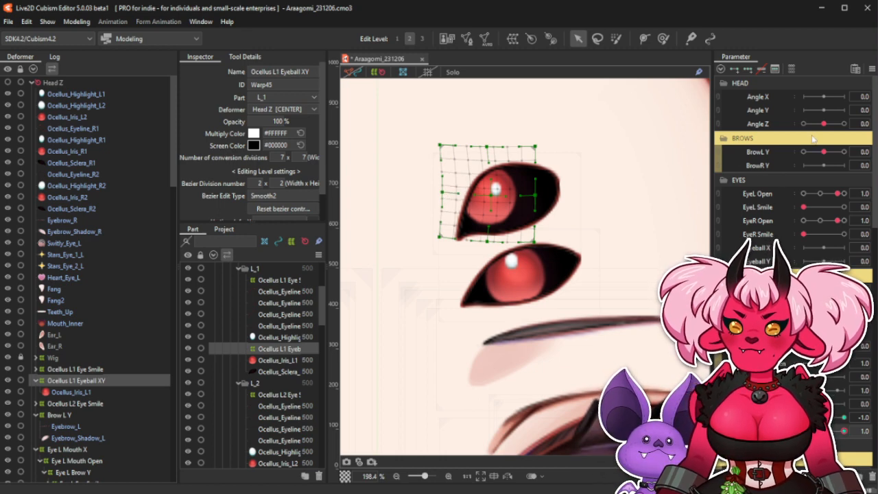
pyautogui.click(872, 68)
pyautogui.click(748, 186)
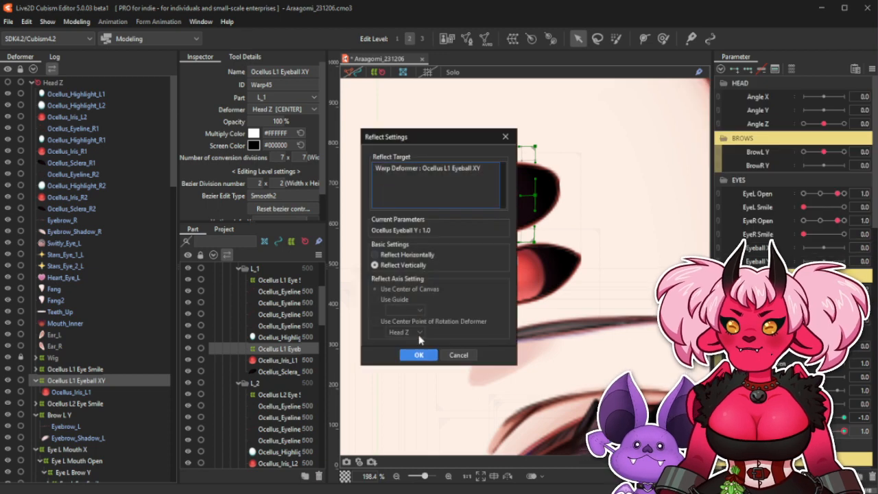
pyautogui.click(418, 354)
pyautogui.click(575, 203)
pyautogui.scroll(-3, 560, 197)
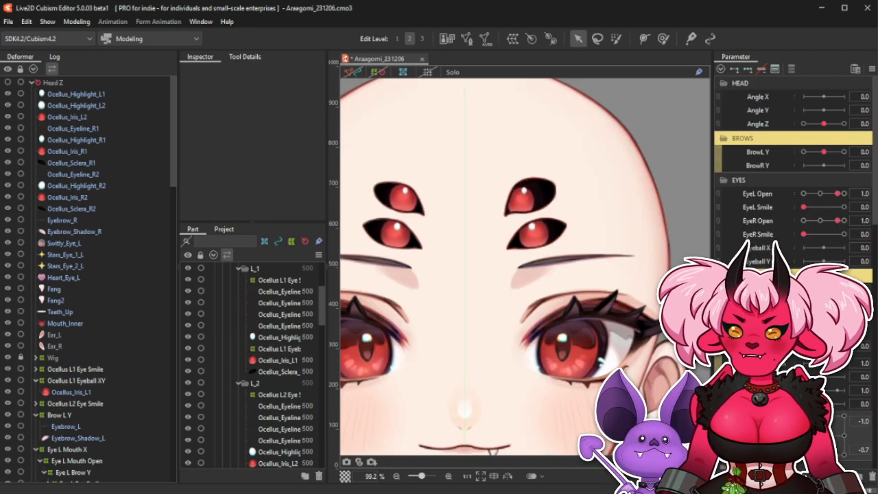
pyautogui.moveTo(842, 455); pyautogui.dragTo(824, 435)
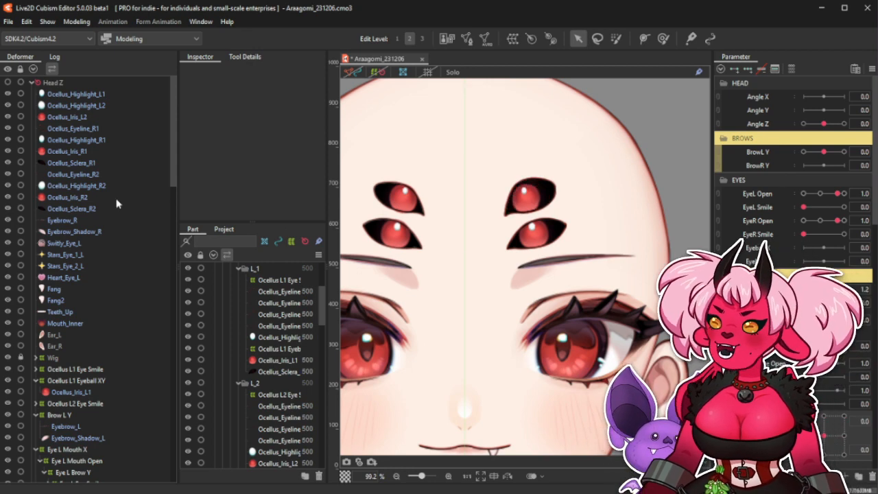
# Duplicate the Ocellus L1 Eyeball XY warp deformer for reuse.
pyautogui.click(90, 371)
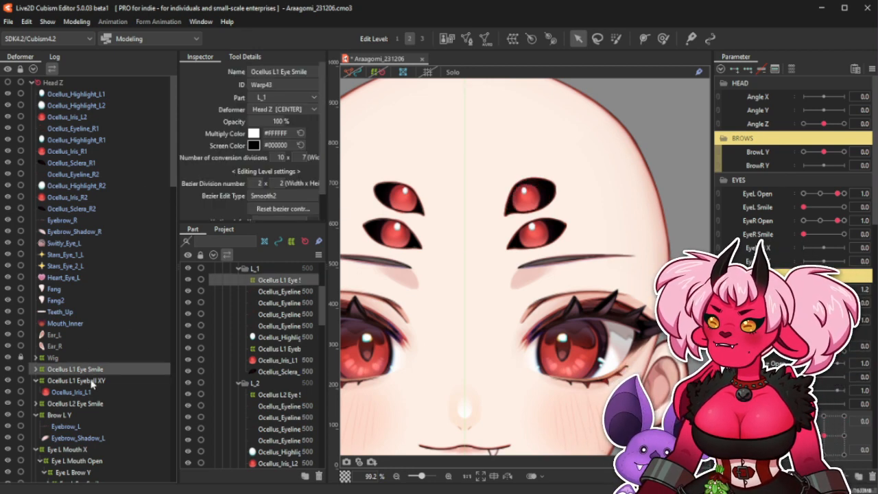
pyautogui.click(92, 381)
pyautogui.hotkey('ctrl', 'v')
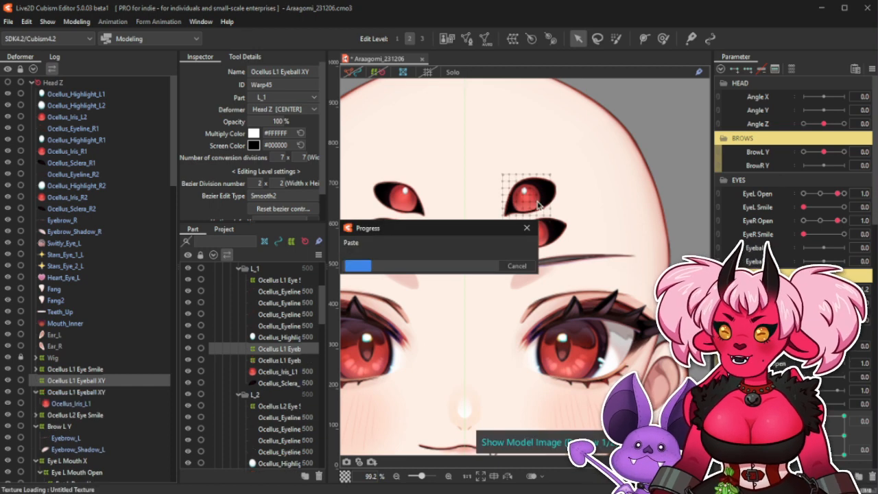
# Create the rotation deformer L_1 Rotation in part L_1 as parent of the duplicated Ocellus L1 Eyeball XY.
pyautogui.scroll(2, 570, 196)
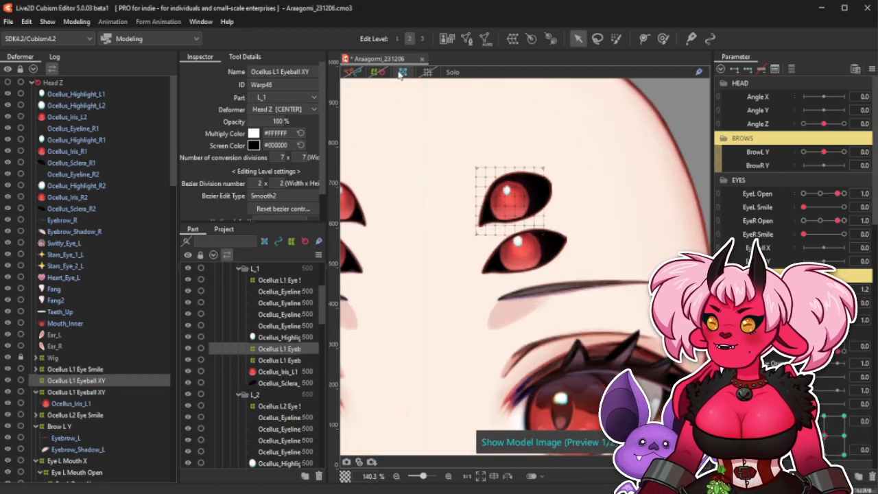
pyautogui.click(378, 72)
pyautogui.click(531, 39)
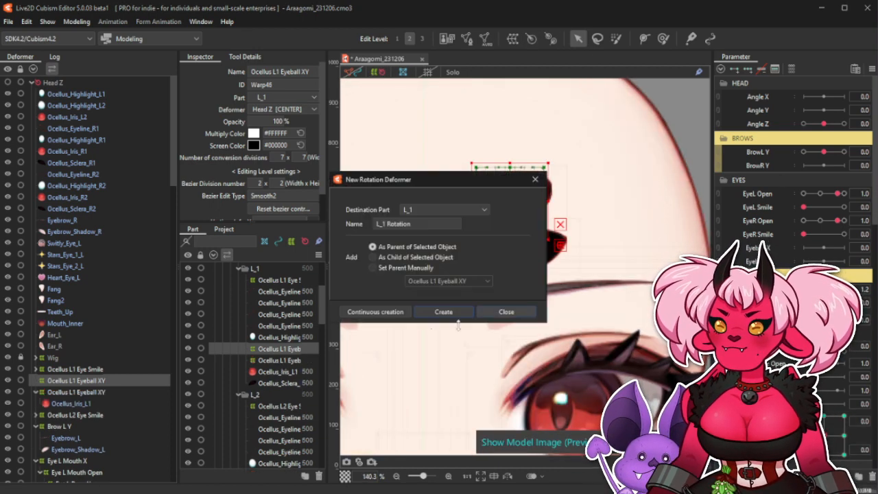
pyautogui.click(441, 309)
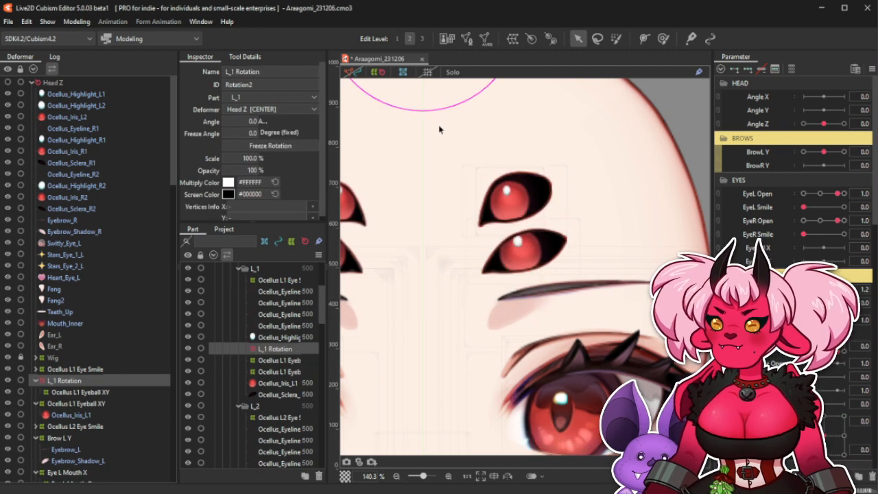
# Move L_1 Rotation onto the Ocellus L2 iris so the duplicated warp grid surrounds it, and check the alignment.
pyautogui.scroll(-5, 441, 137)
pyautogui.moveTo(439, 104); pyautogui.dragTo(491, 245)
pyautogui.scroll(5, 478, 194)
pyautogui.click(110, 391)
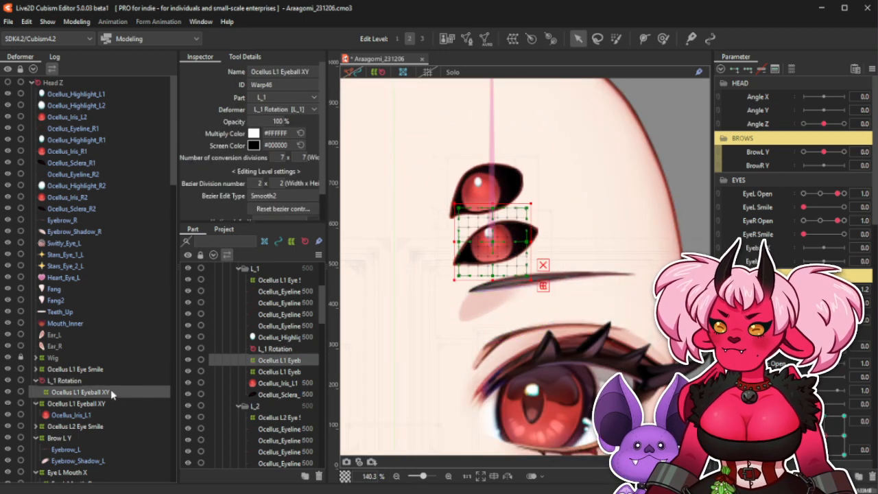
pyautogui.scroll(5, 481, 240)
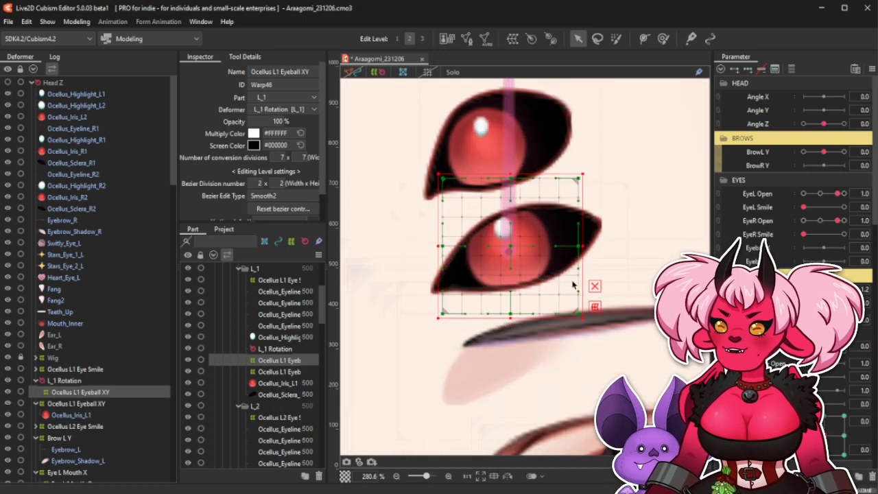
pyautogui.click(94, 382)
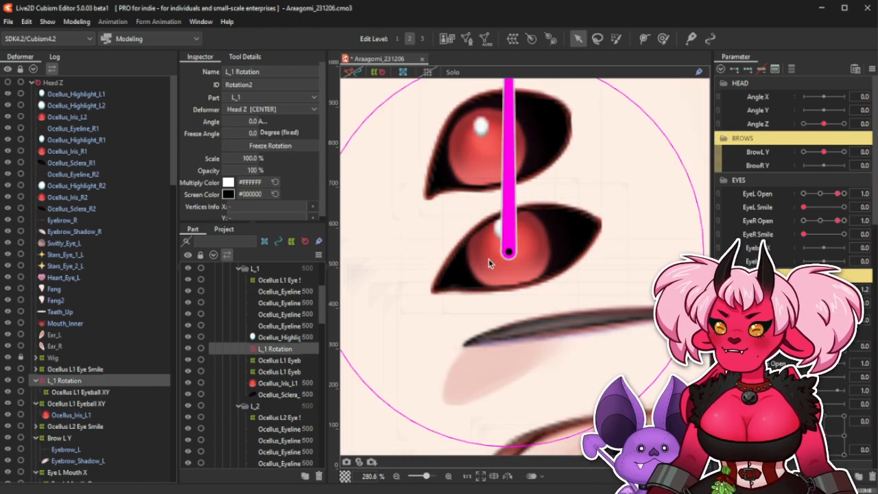
pyautogui.click(93, 393)
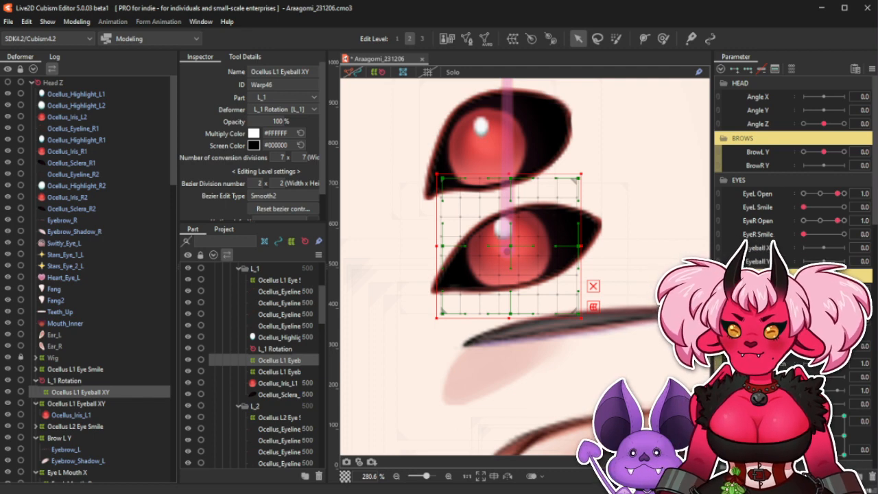
pyautogui.moveTo(804, 347)
pyautogui.mouseDown()
pyautogui.moveTo(845, 347)
pyautogui.moveTo(804, 347)
pyautogui.mouseUp()
pyautogui.scroll(-5, 582, 265)
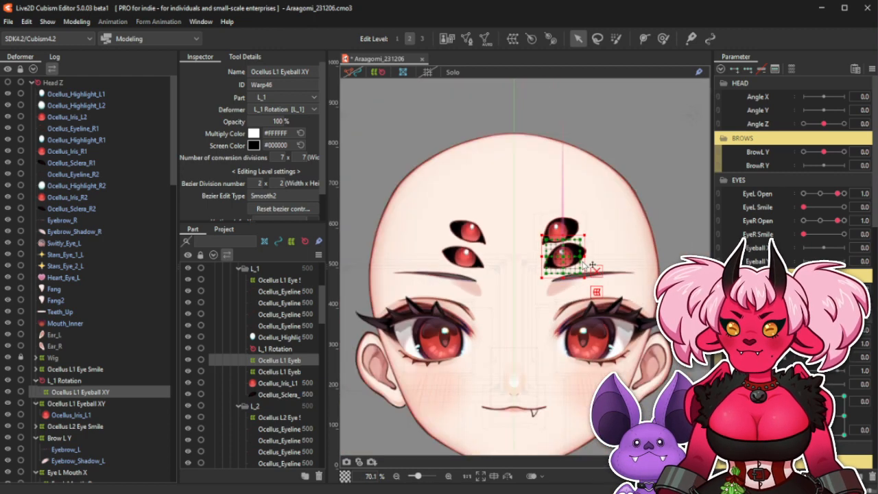
pyautogui.scroll(4, 564, 252)
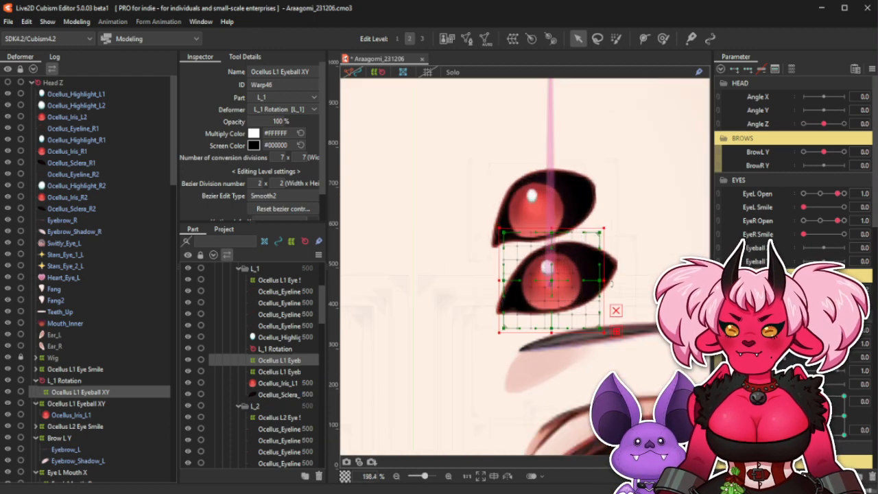
# Delete the L_1 Rotation deformer that is the parent of the duplicated Ocellus L1 Eyeball XY warp.
pyautogui.scroll(2, 576, 300)
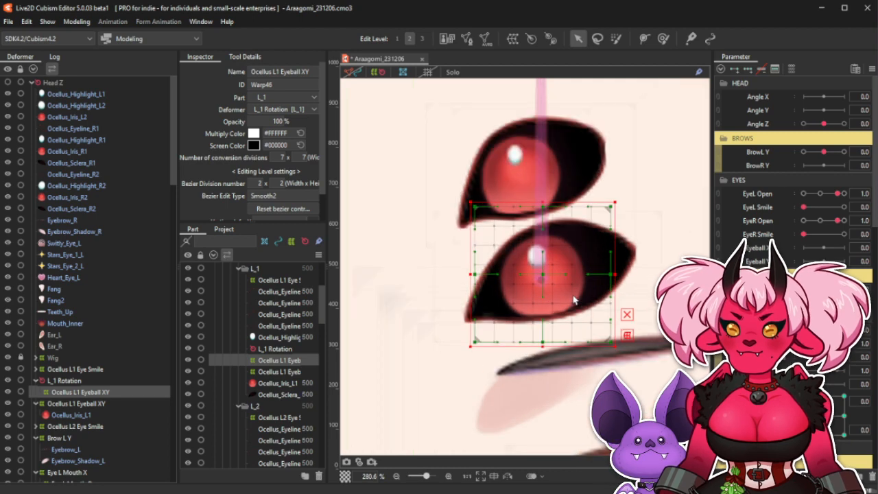
pyautogui.click(113, 382)
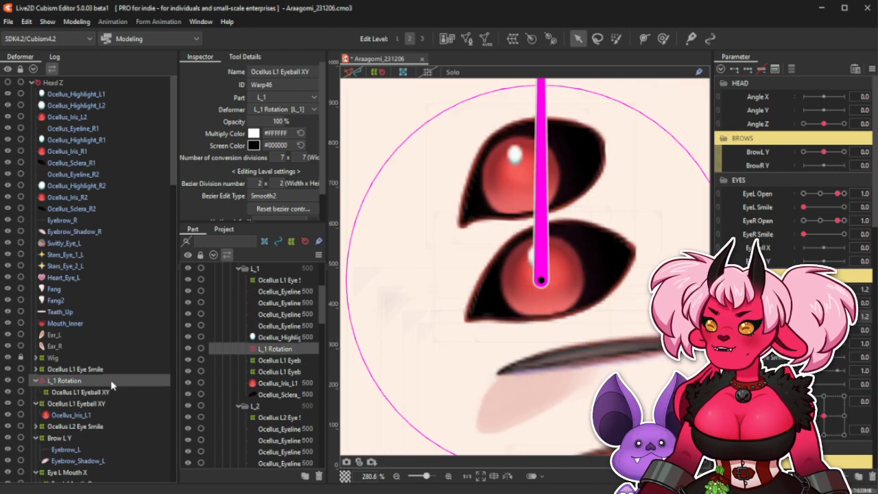
pyautogui.click(108, 393)
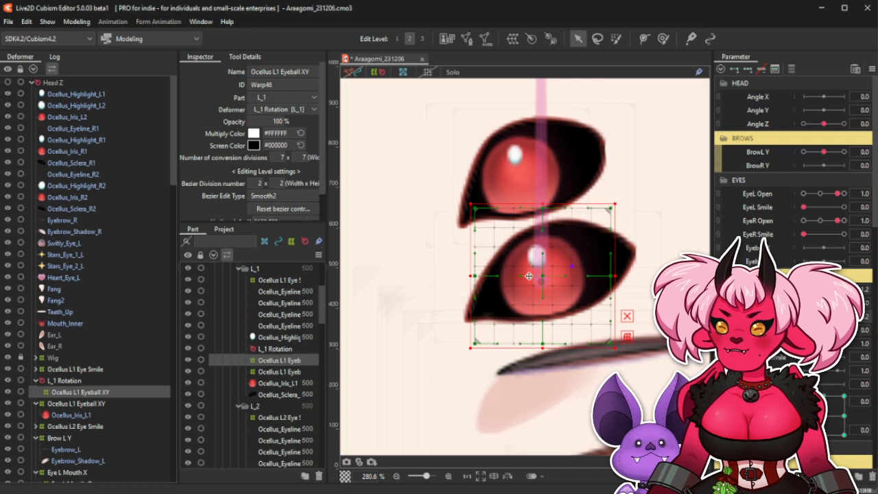
pyautogui.click(65, 381)
pyautogui.press('Delete')
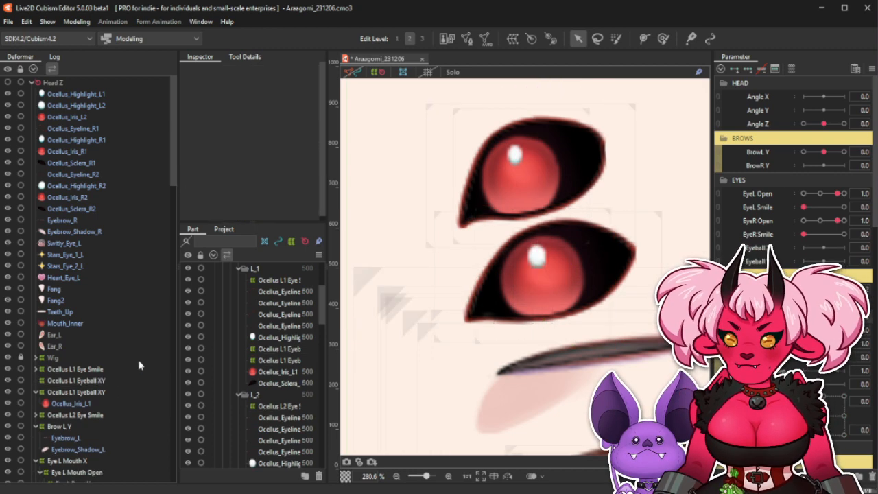
# Rename the duplicated warp deformer as Ocellus L2 Eyeball XY and make it the parent of Ocellus_Iris_L2.
pyautogui.click(85, 382)
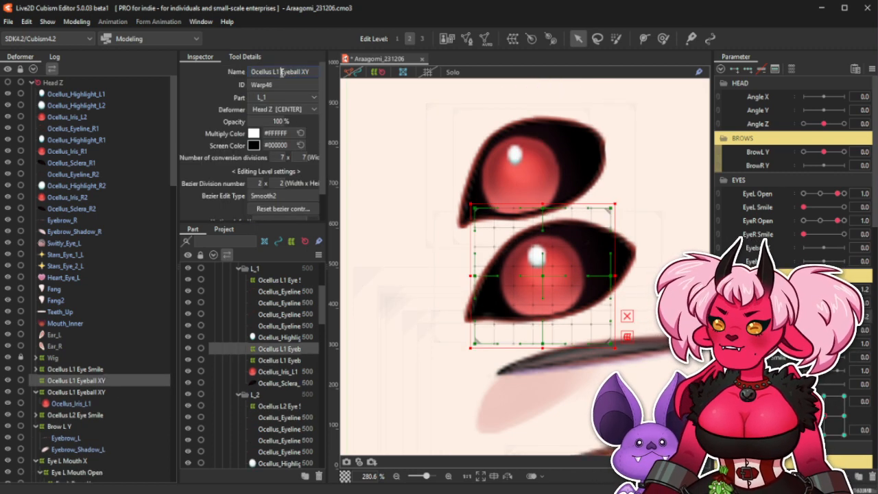
pyautogui.press('BackSpace')
pyautogui.write('2')
pyautogui.press('Return')
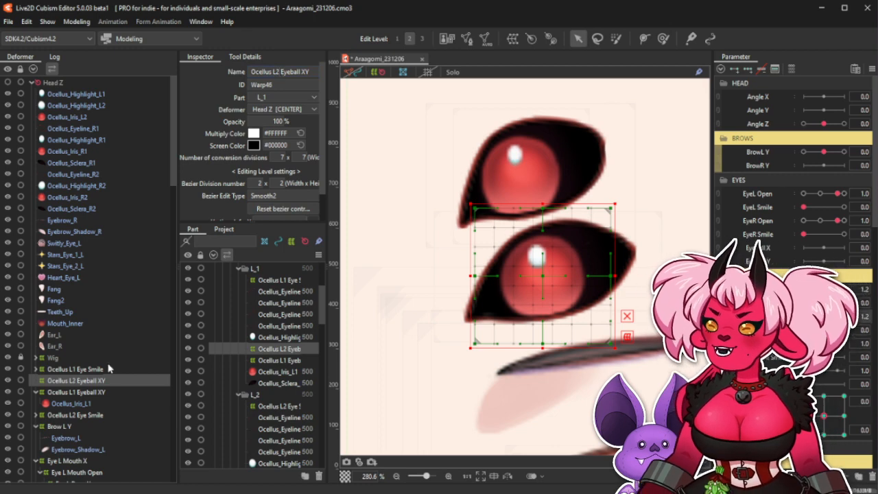
pyautogui.click(72, 117)
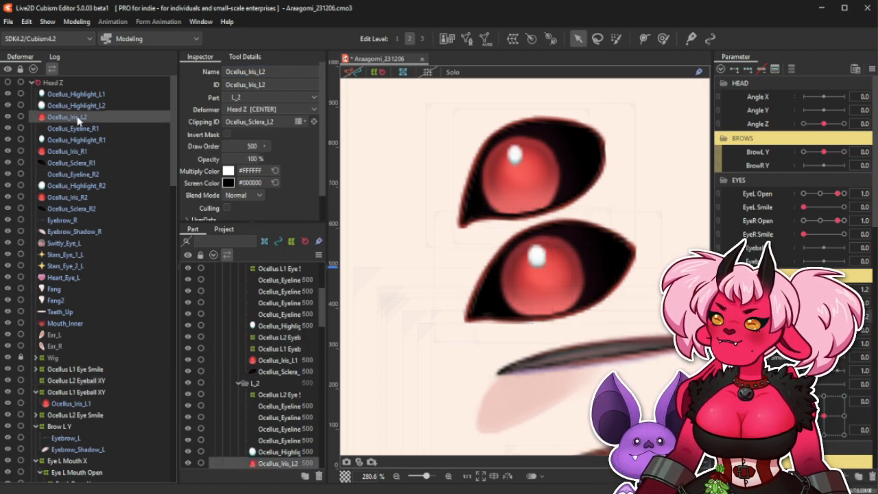
pyautogui.moveTo(78, 121); pyautogui.dragTo(82, 383)
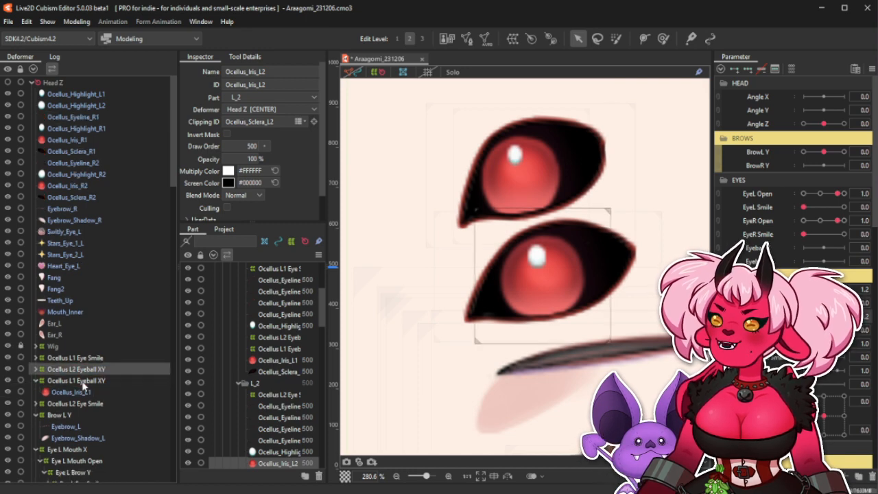
# Select the Ocellus_Eyeline_R1 and Ocellus_Eyeline_R2 meshes together.
pyautogui.click(109, 118)
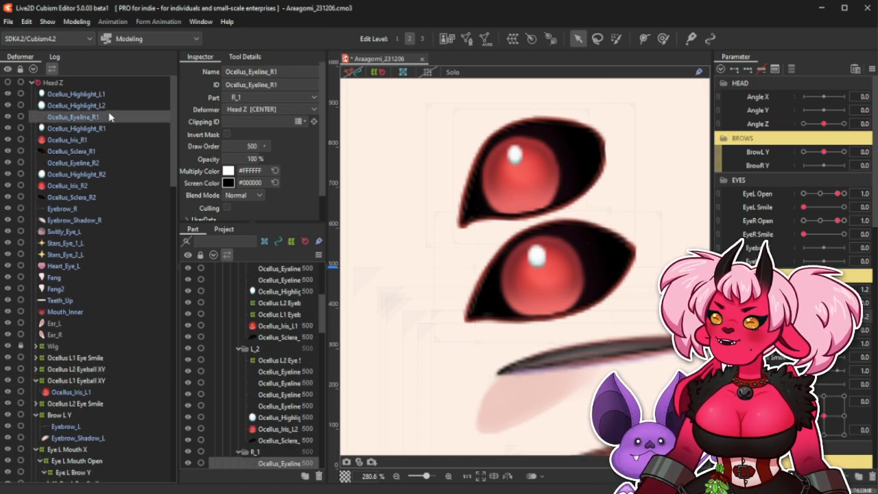
pyautogui.keyDown('ctrl'); pyautogui.click(96, 162); pyautogui.keyUp('ctrl')
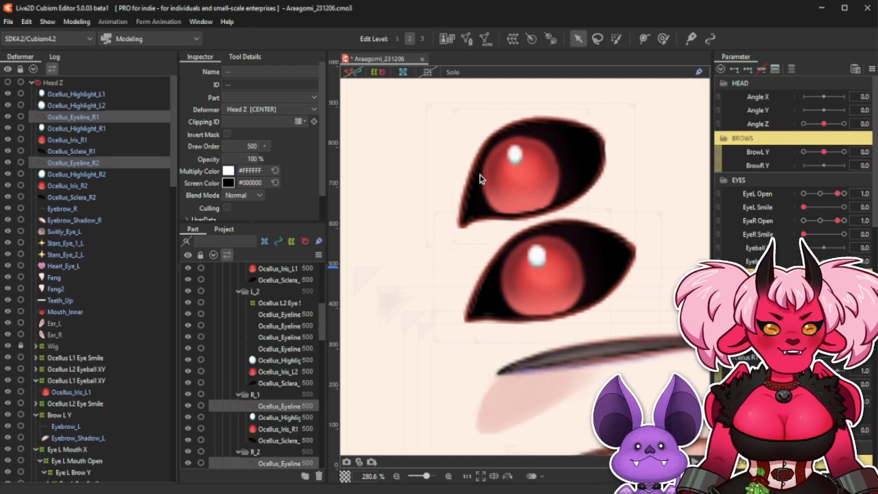
# Check the blink and smile forms of the Ocellus L1 and L2 eyes by running their parameters through their range, with the whole face in view.
pyautogui.scroll(-2, 530, 170)
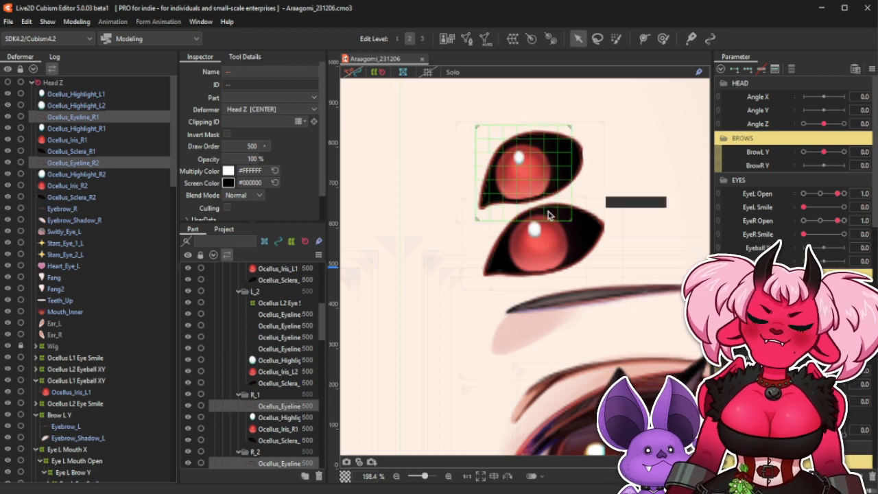
pyautogui.scroll(-2, 551, 210)
pyautogui.scroll(1, 620, 151)
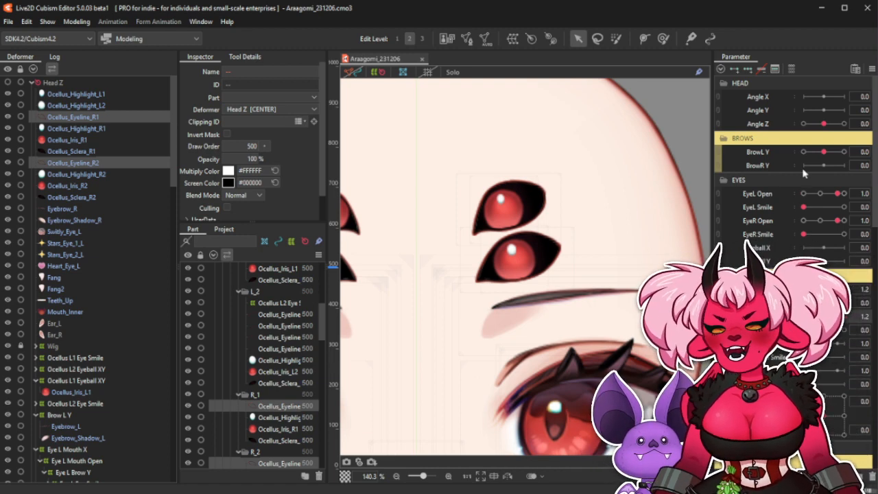
pyautogui.scroll(-4, 575, 169)
pyautogui.scroll(2, 575, 169)
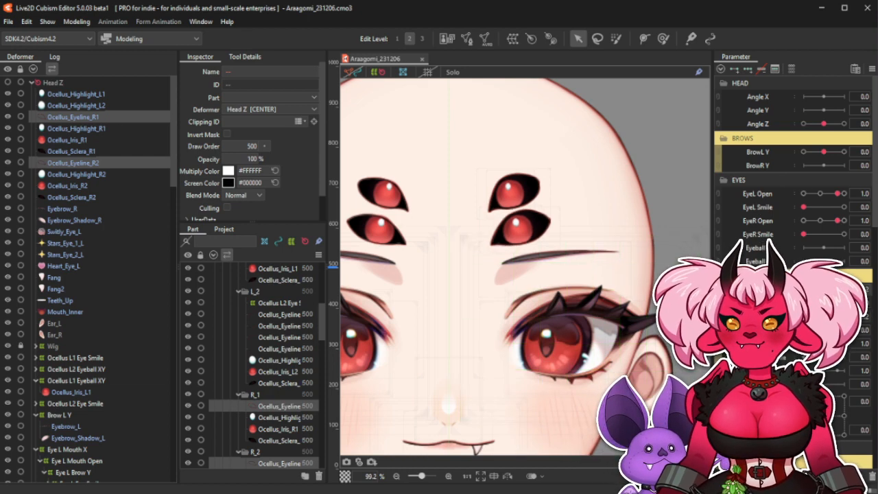
pyautogui.scroll(-2, 517, 254)
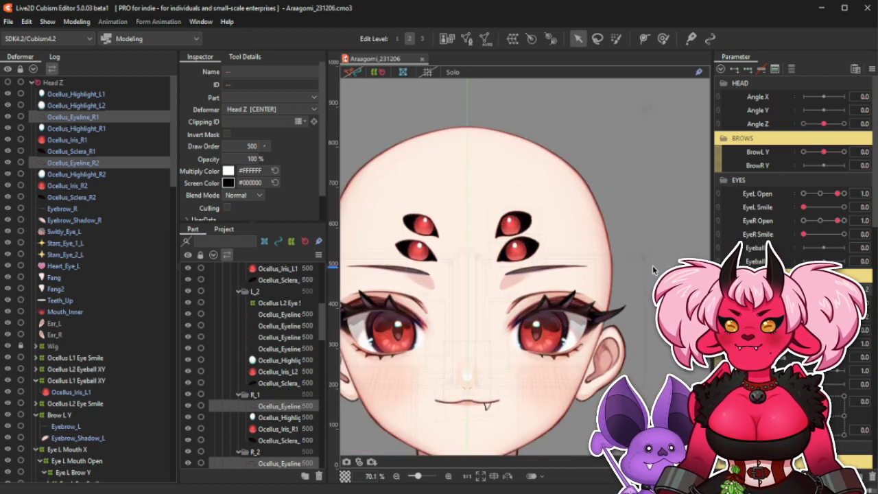
pyautogui.moveTo(838, 317); pyautogui.dragTo(809, 316)
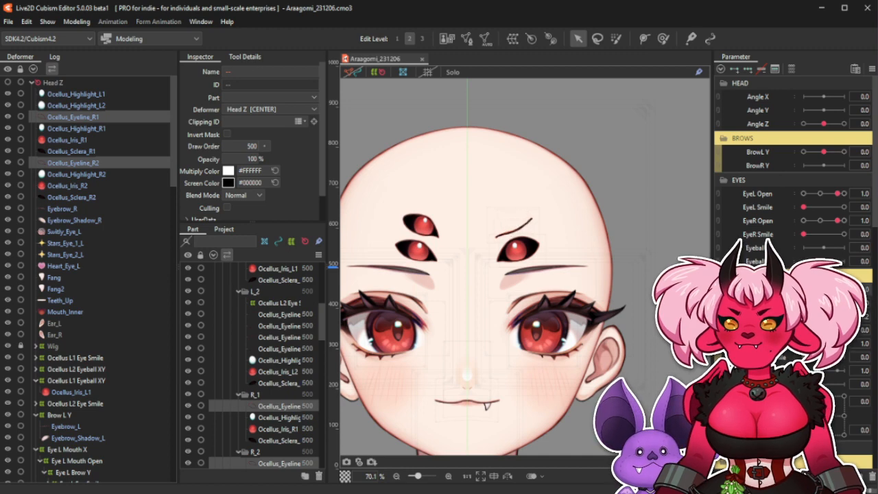
pyautogui.moveTo(838, 289)
pyautogui.mouseDown()
pyautogui.moveTo(805, 288)
pyautogui.moveTo(838, 289)
pyautogui.mouseUp()
pyautogui.moveTo(805, 316); pyautogui.dragTo(844, 316)
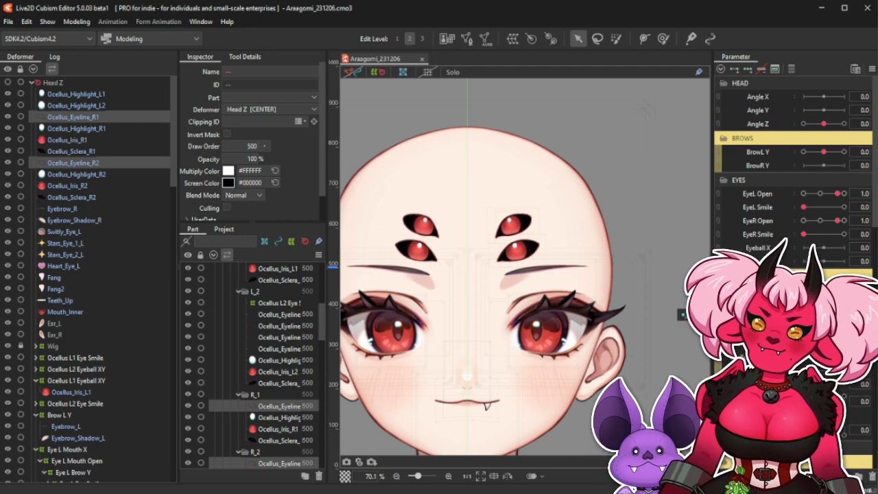
pyautogui.moveTo(838, 289); pyautogui.dragTo(803, 303)
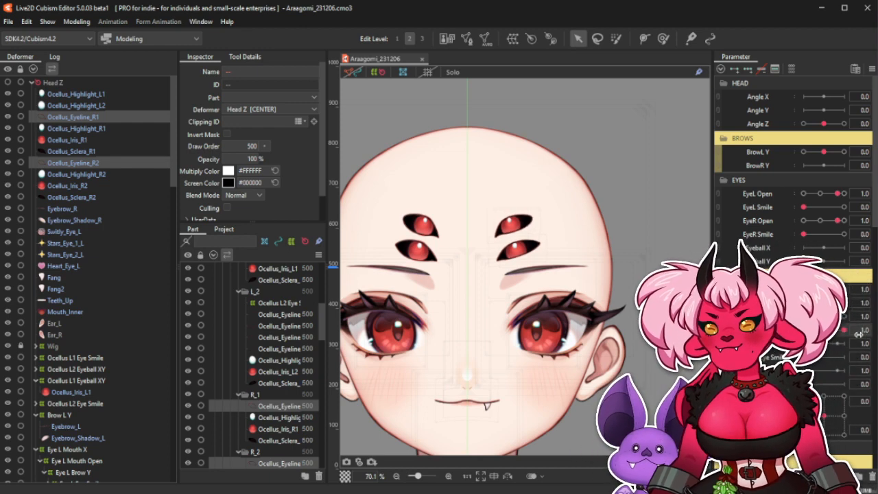
pyautogui.moveTo(859, 335); pyautogui.dragTo(804, 333)
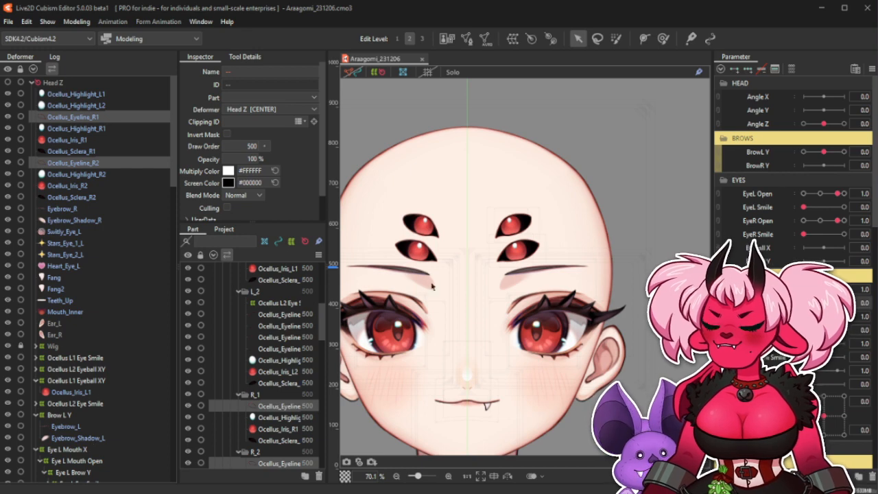
# Blend the Ocellus L2 Eyeball XY deformer's keyform at eyeball X 1.0, Y 0.0 with a compatibility of -15.
pyautogui.moveTo(825, 416)
pyautogui.mouseDown()
pyautogui.moveTo(811, 404)
pyautogui.moveTo(843, 420)
pyautogui.moveTo(811, 429)
pyautogui.moveTo(832, 385)
pyautogui.moveTo(806, 434)
pyautogui.moveTo(838, 416)
pyautogui.moveTo(867, 425)
pyautogui.moveTo(816, 430)
pyautogui.moveTo(803, 416)
pyautogui.moveTo(815, 399)
pyautogui.moveTo(846, 394)
pyautogui.moveTo(805, 435)
pyautogui.moveTo(825, 414)
pyautogui.mouseUp()
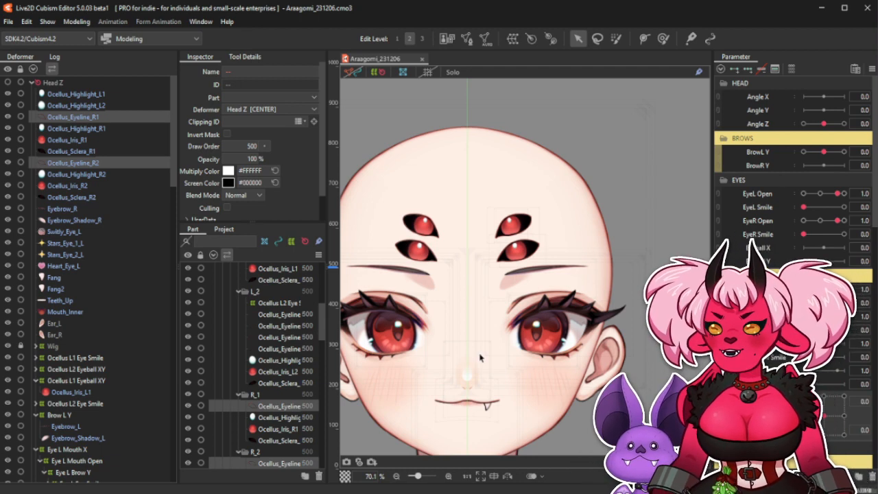
pyautogui.click(106, 369)
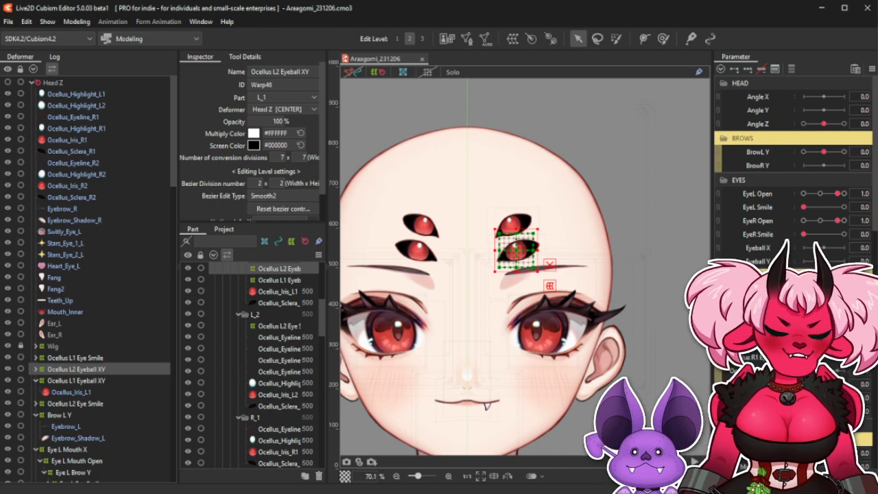
pyautogui.moveTo(823, 398)
pyautogui.mouseDown()
pyautogui.moveTo(855, 408)
pyautogui.moveTo(824, 398)
pyautogui.mouseUp()
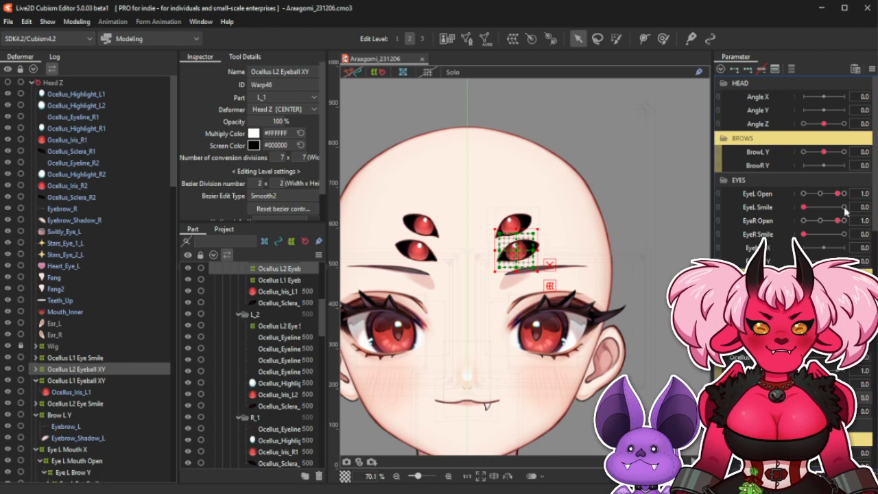
pyautogui.click(873, 69)
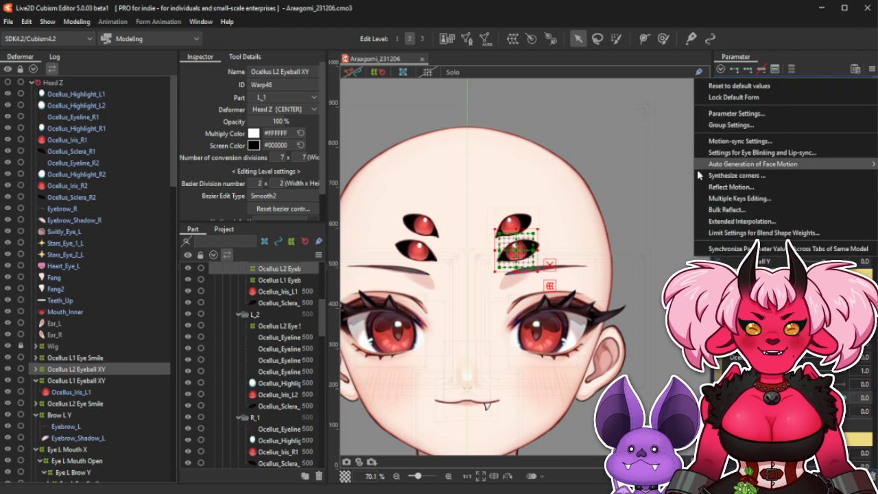
pyautogui.click(742, 179)
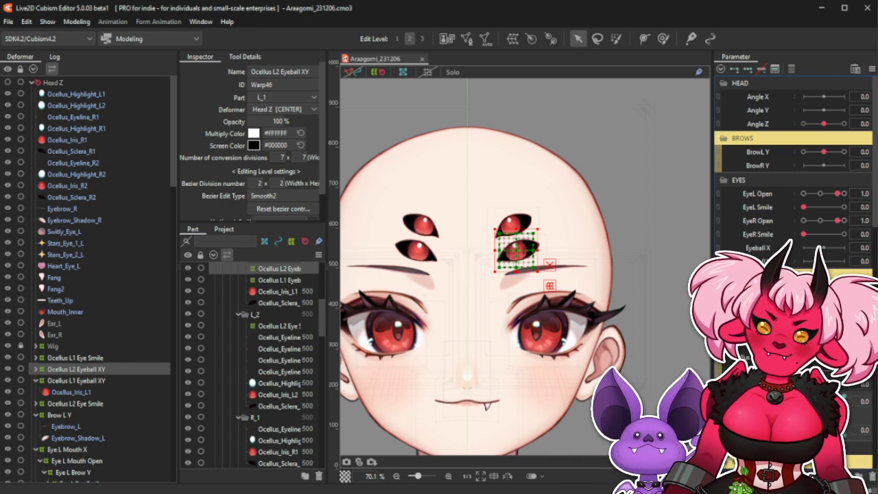
pyautogui.click(845, 416)
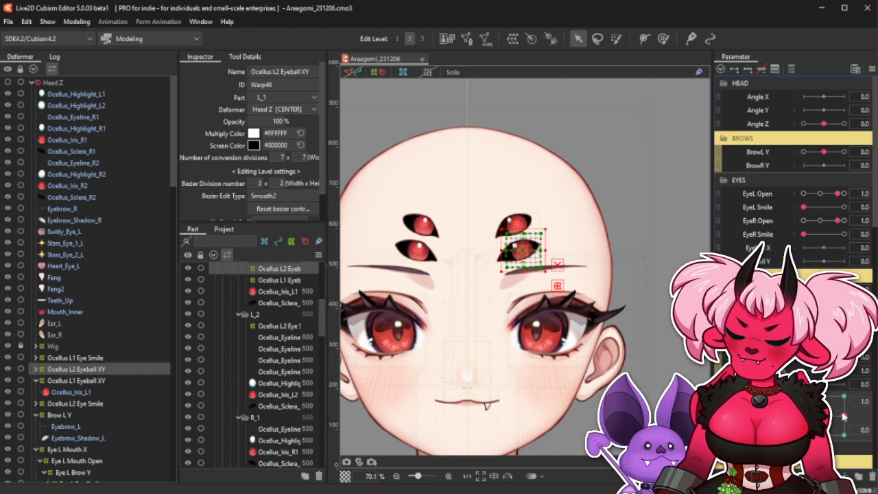
pyautogui.hotkey('ctrl', 'b')
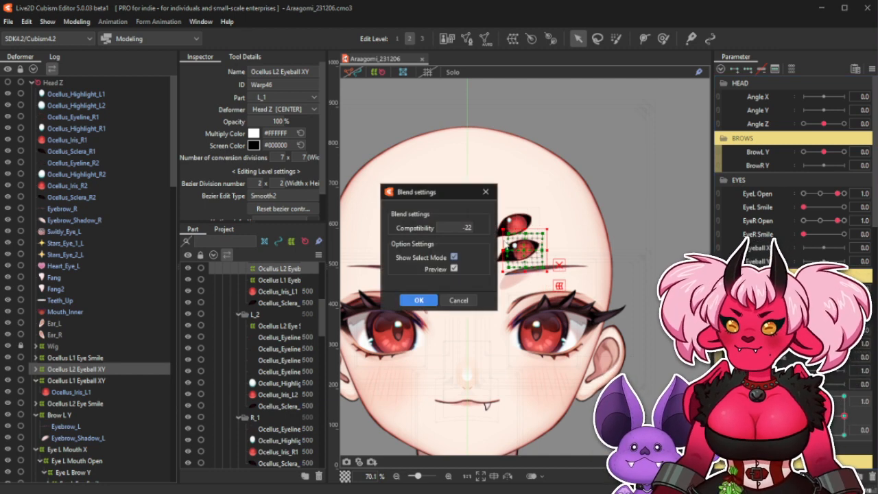
pyautogui.moveTo(462, 228); pyautogui.dragTo(439, 228)
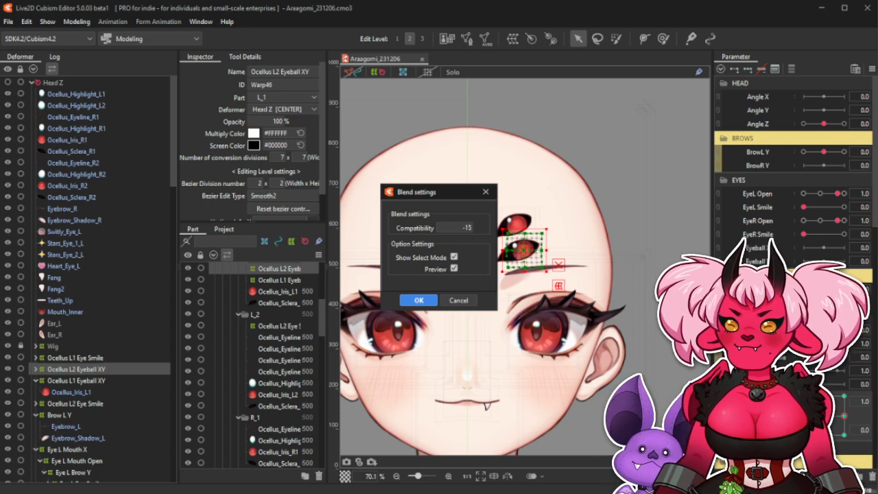
pyautogui.click(417, 300)
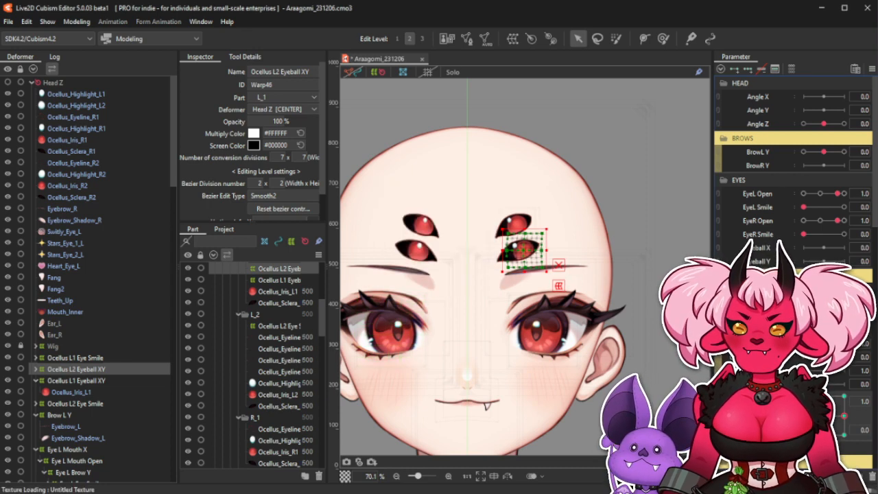
# Apply the -15 blend to the Ocellus L2 Eyeball XY keyforms at X -1.0, Y -1.0 and Y 1.0, with the other axis at 0.0.
pyautogui.click(804, 416)
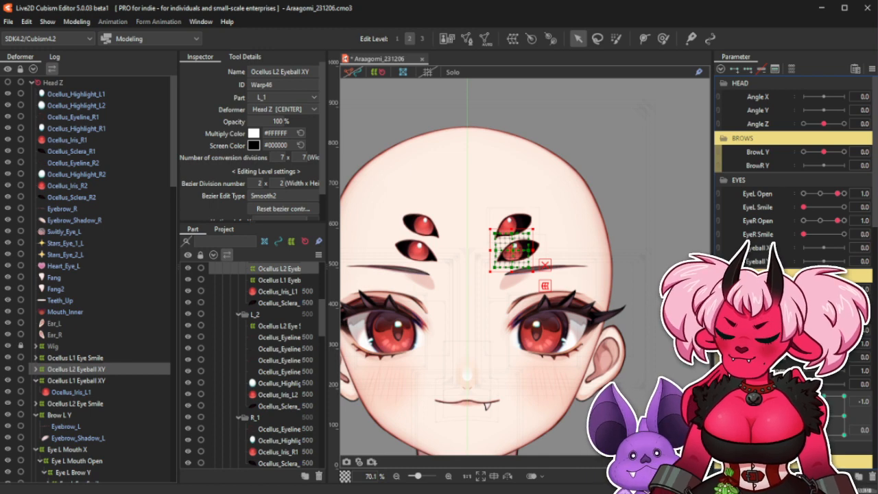
pyautogui.hotkey('ctrl', 'b')
pyautogui.click(420, 300)
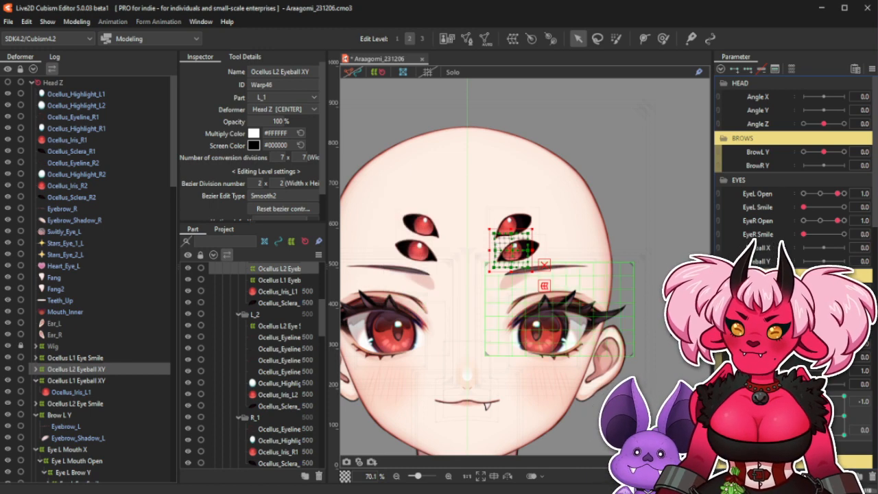
pyautogui.click(824, 435)
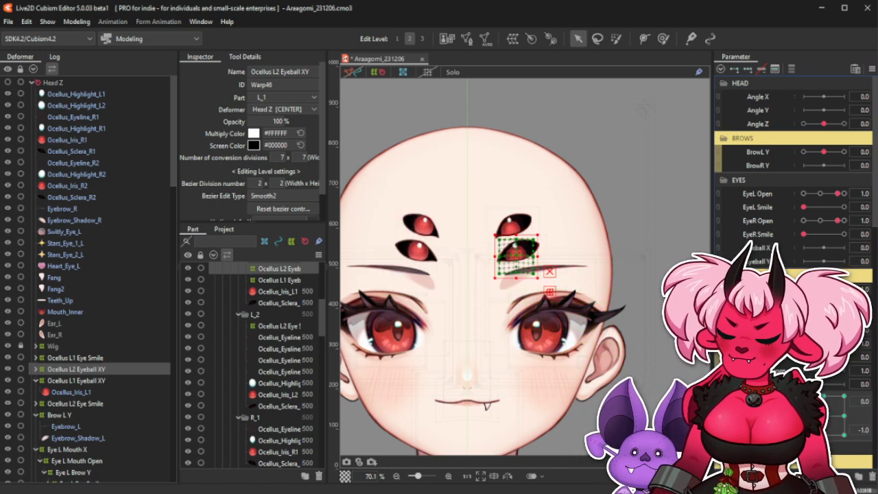
pyautogui.hotkey('ctrl', 'b')
pyautogui.click(420, 300)
pyautogui.click(824, 398)
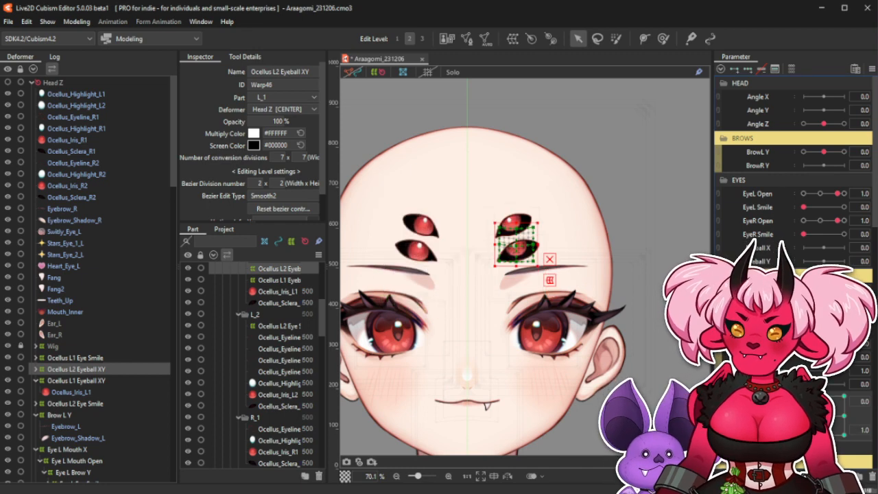
pyautogui.hotkey('ctrl', 'b')
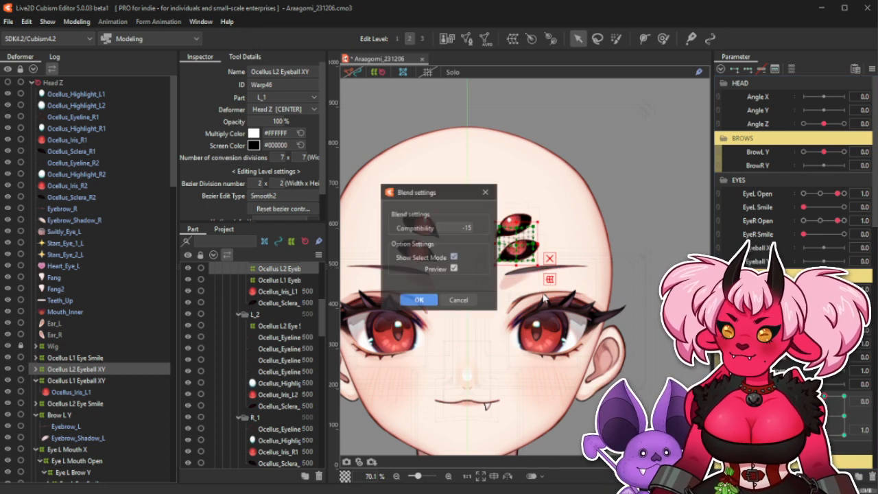
pyautogui.click(420, 300)
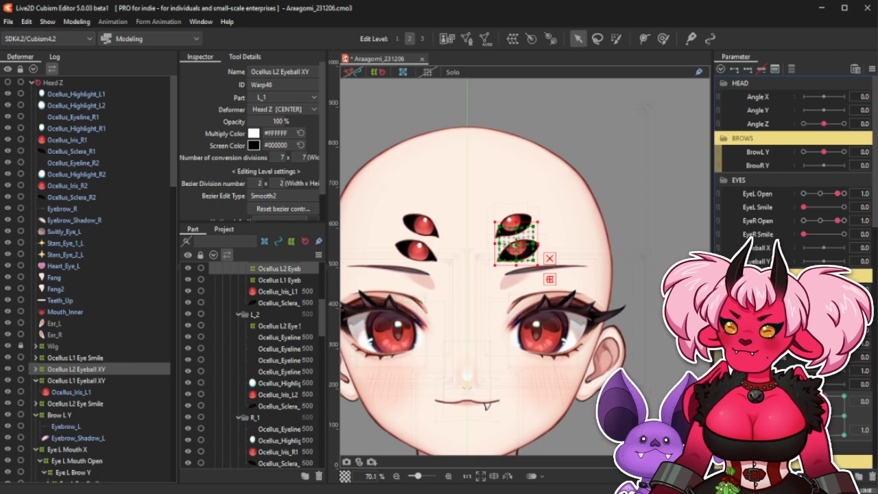
# Blend the two upper corner keyforms of Ocellus L2 Eyeball XY, X -1.0 and X 1.0 at Y 1.0, with compatibility -15.
pyautogui.click(805, 397)
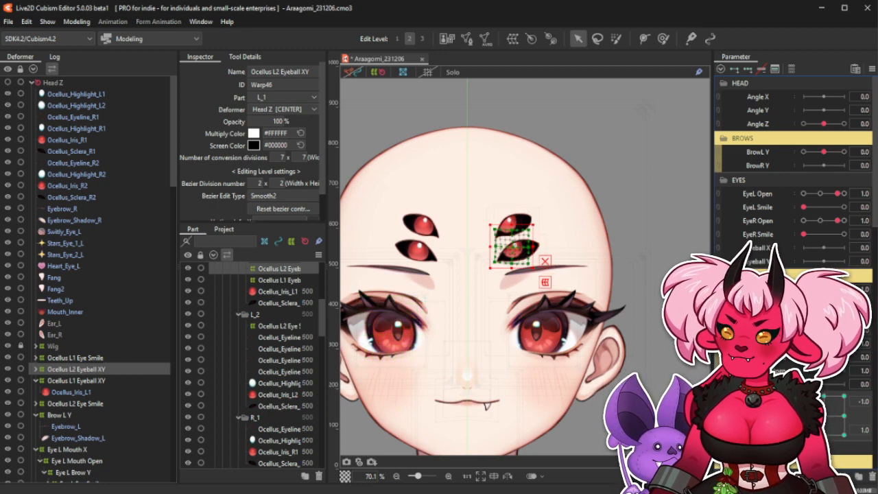
pyautogui.hotkey('ctrl', 'b')
pyautogui.click(416, 300)
pyautogui.click(842, 396)
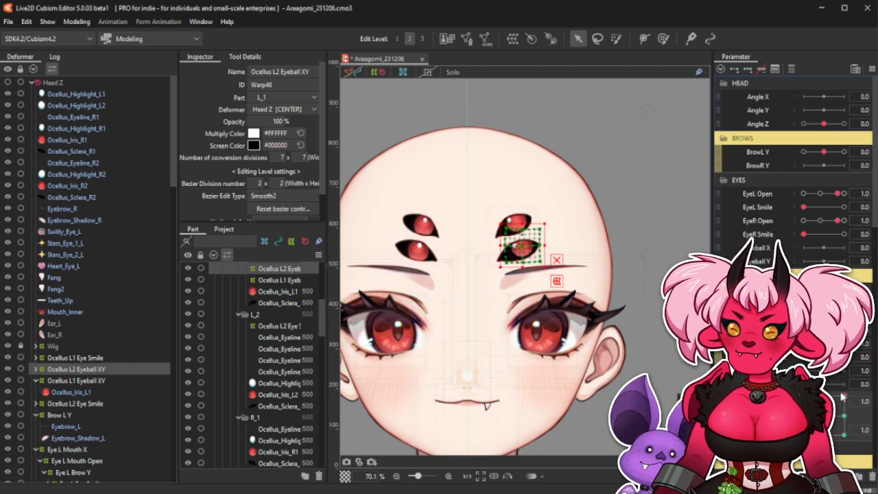
pyautogui.hotkey('ctrl', 'b')
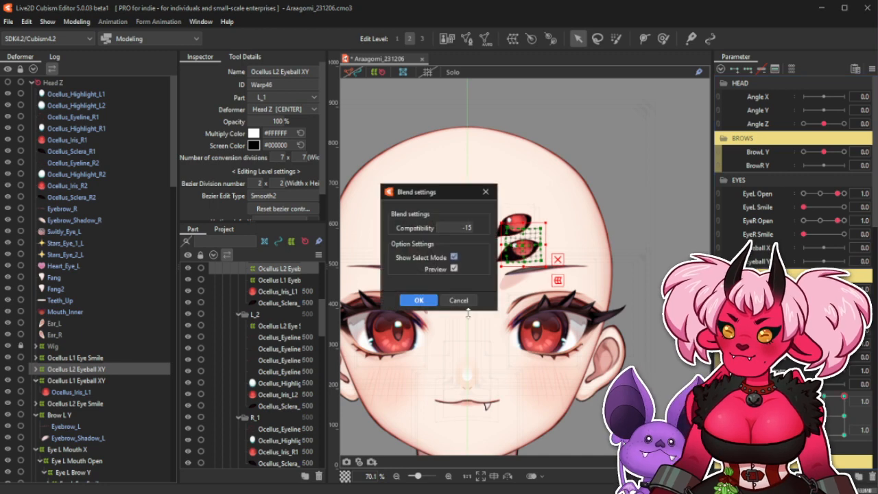
pyautogui.click(417, 299)
# Blend the two lower corner keyforms of Ocellus L2 Eyeball XY, X -1.0 and X 1.0 at Y -1.0, with compatibility -15.
pyautogui.click(804, 435)
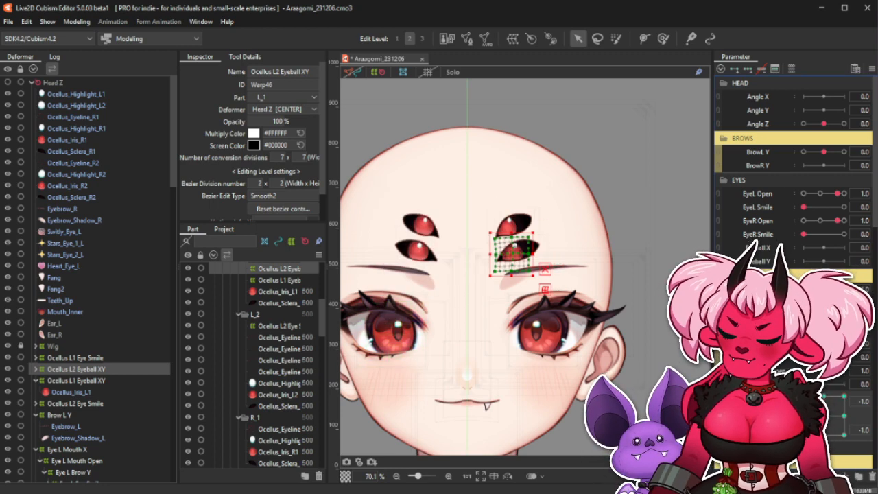
pyautogui.hotkey('ctrl', 'b')
pyautogui.click(416, 300)
pyautogui.click(843, 435)
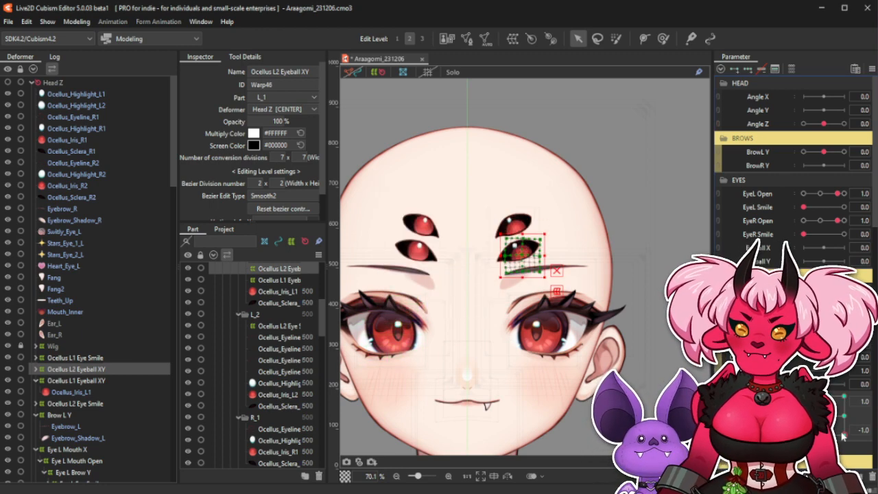
pyautogui.hotkey('ctrl', 'b')
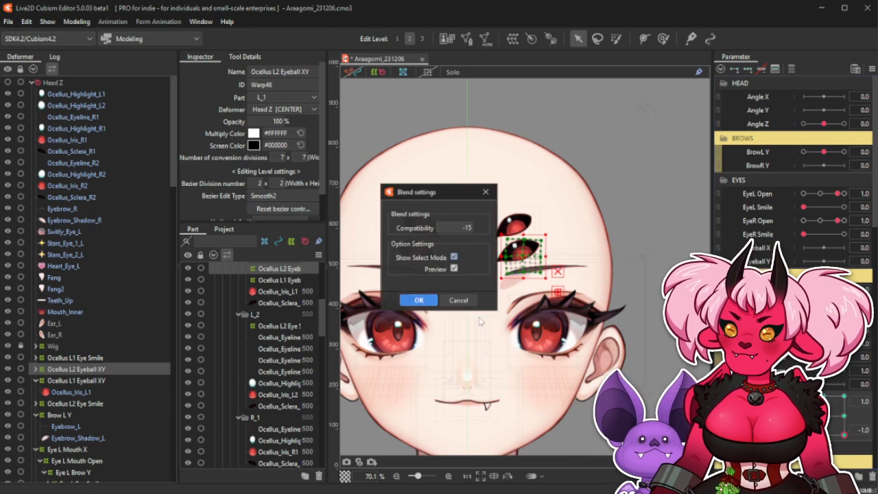
pyautogui.click(416, 300)
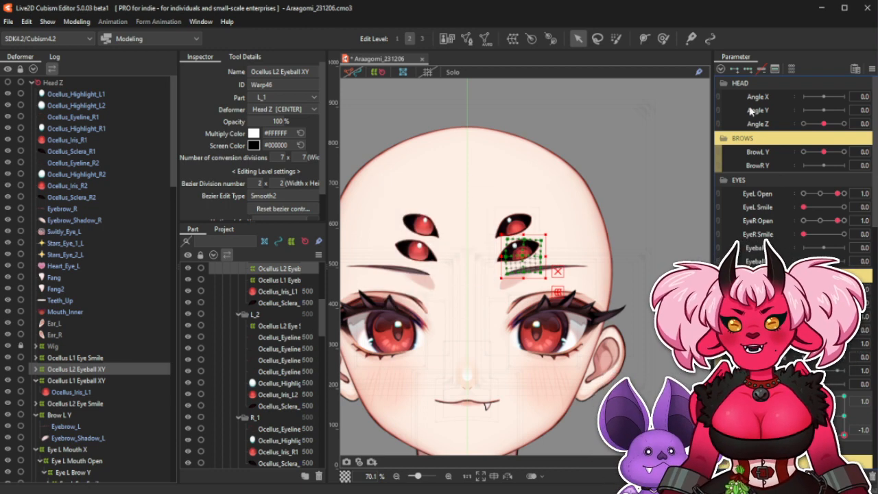
# Hide the deformer overlays, preview the ocellus eyeball movement across its X and Y range, and return it to centre.
pyautogui.click(384, 72)
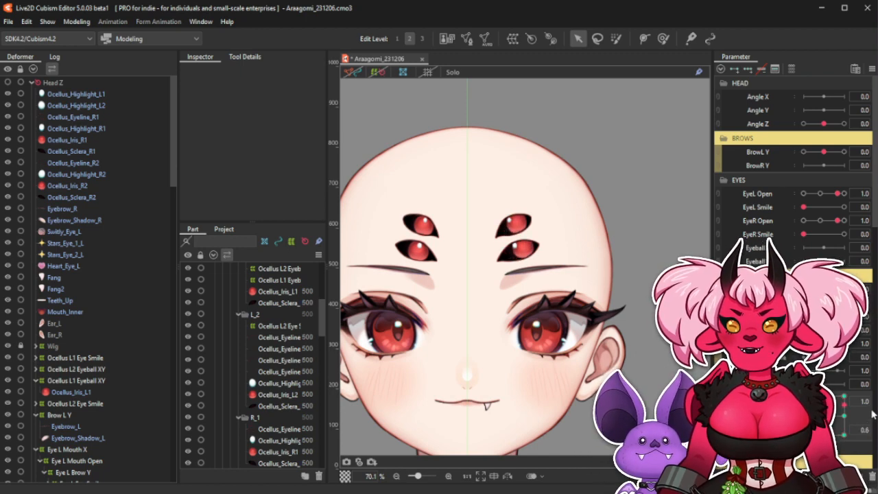
pyautogui.moveTo(826, 436)
pyautogui.mouseDown()
pyautogui.moveTo(809, 417)
pyautogui.moveTo(864, 420)
pyautogui.moveTo(856, 413)
pyautogui.moveTo(802, 416)
pyautogui.moveTo(851, 413)
pyautogui.moveTo(820, 437)
pyautogui.mouseUp()
pyautogui.moveTo(814, 402)
pyautogui.mouseDown()
pyautogui.moveTo(846, 414)
pyautogui.moveTo(807, 422)
pyautogui.moveTo(841, 405)
pyautogui.moveTo(810, 400)
pyautogui.moveTo(842, 410)
pyautogui.moveTo(811, 412)
pyautogui.moveTo(818, 396)
pyautogui.moveTo(810, 411)
pyautogui.moveTo(843, 402)
pyautogui.moveTo(833, 412)
pyautogui.moveTo(815, 407)
pyautogui.moveTo(838, 402)
pyautogui.moveTo(818, 416)
pyautogui.moveTo(844, 421)
pyautogui.moveTo(822, 427)
pyautogui.moveTo(849, 406)
pyautogui.moveTo(807, 414)
pyautogui.moveTo(825, 416)
pyautogui.mouseUp()
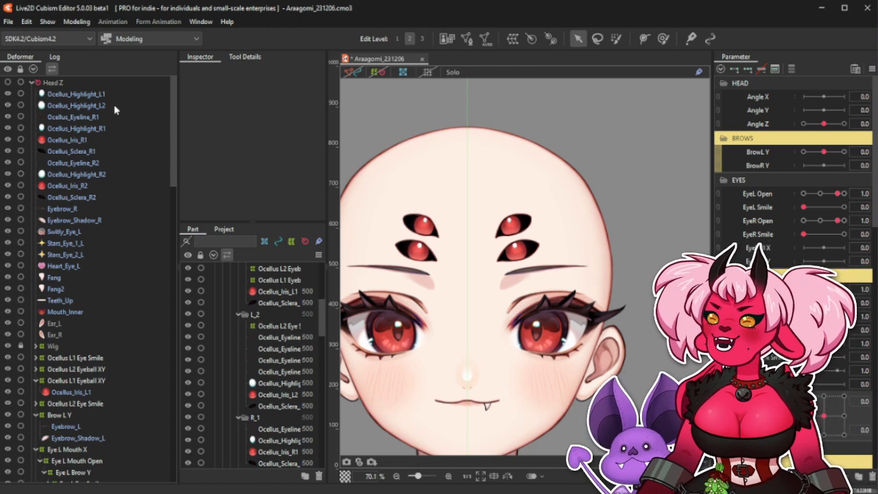
# Create a warp deformer named "Ocellus Highlight L1 Eyeball XY" as parent of Ocellus_Highlight_L1, in part L_1 with 2 x 2 Bezier divisions.
pyautogui.click(75, 94)
pyautogui.scroll(5, 371, 206)
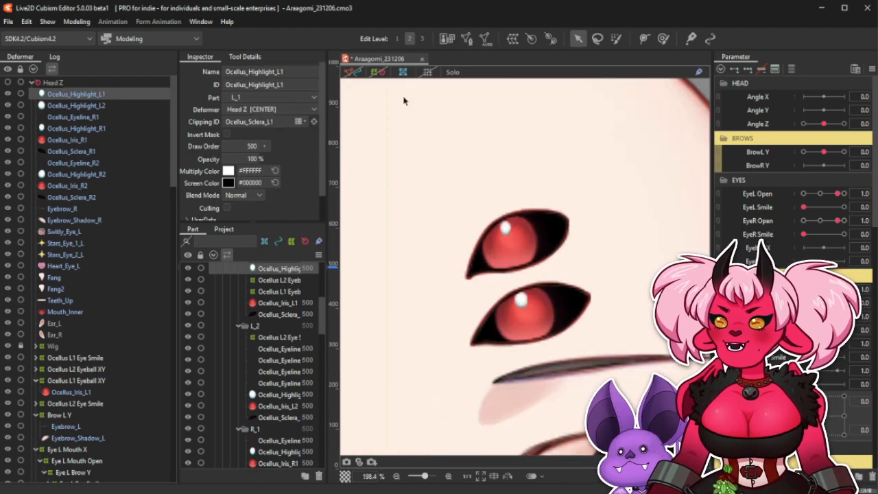
pyautogui.click(513, 39)
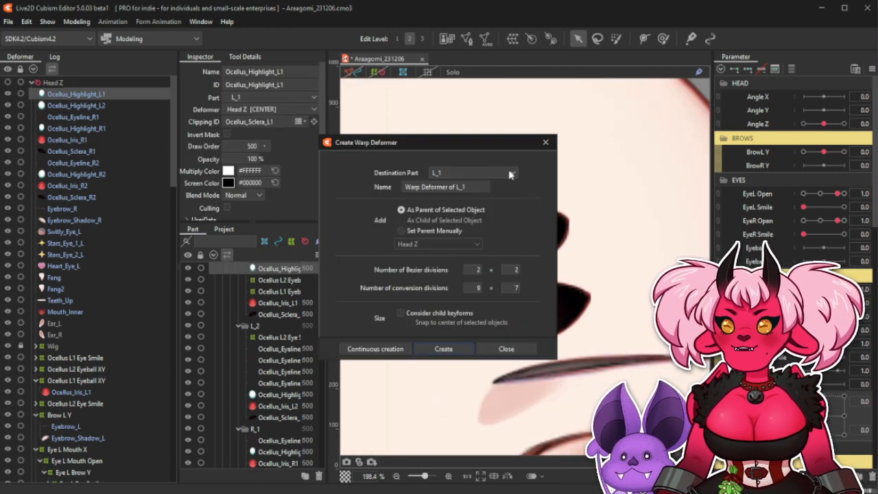
pyautogui.write('Oce')
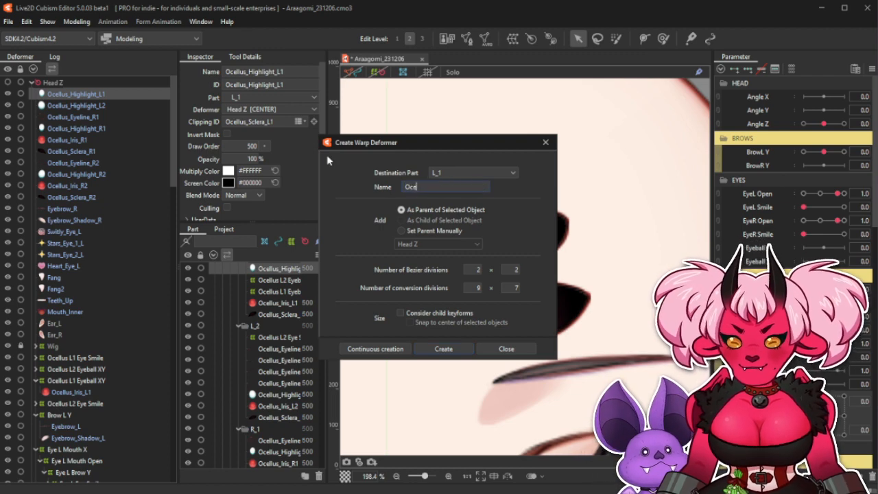
pyautogui.write('llus Hi')
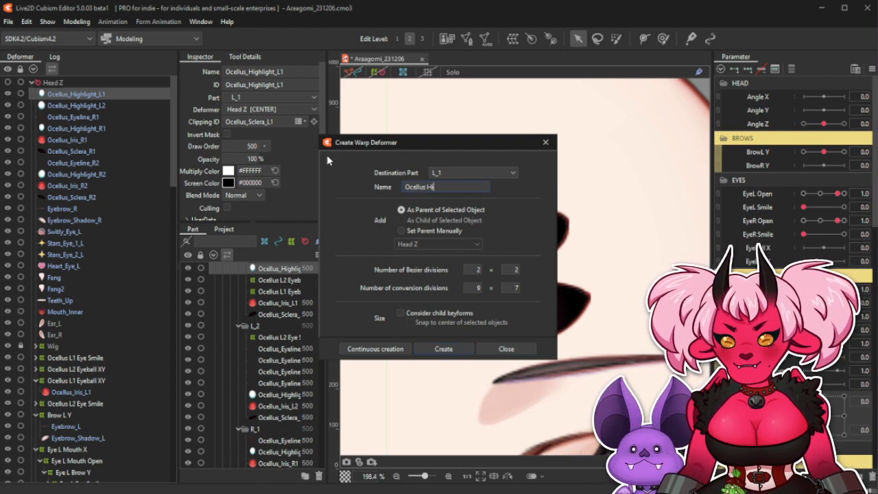
pyautogui.write('ghlight L1')
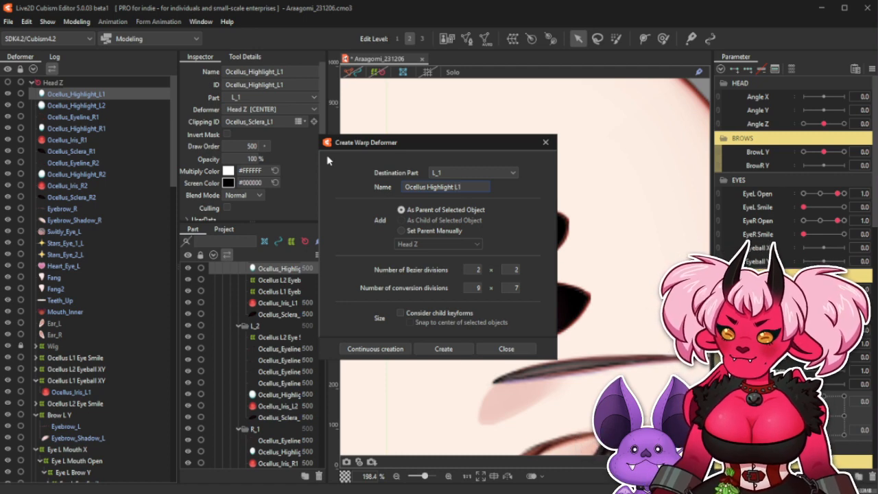
pyautogui.write(' Eyeball')
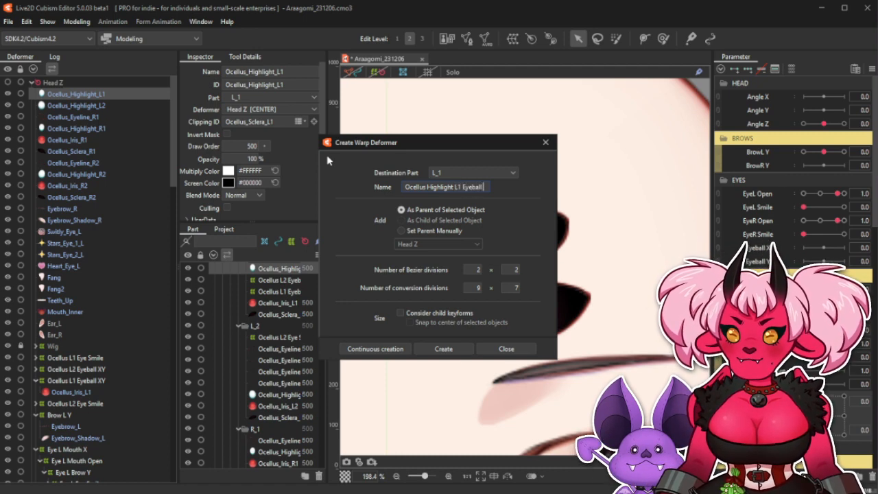
pyautogui.write(' XY')
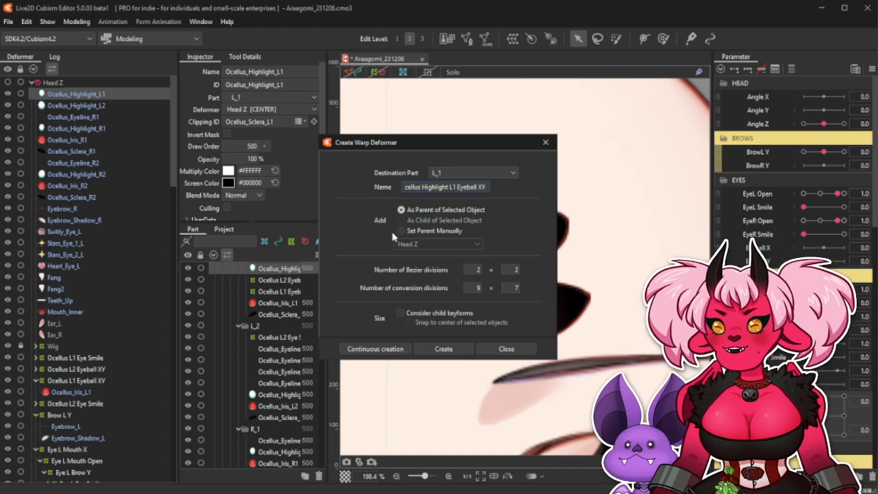
pyautogui.click(443, 350)
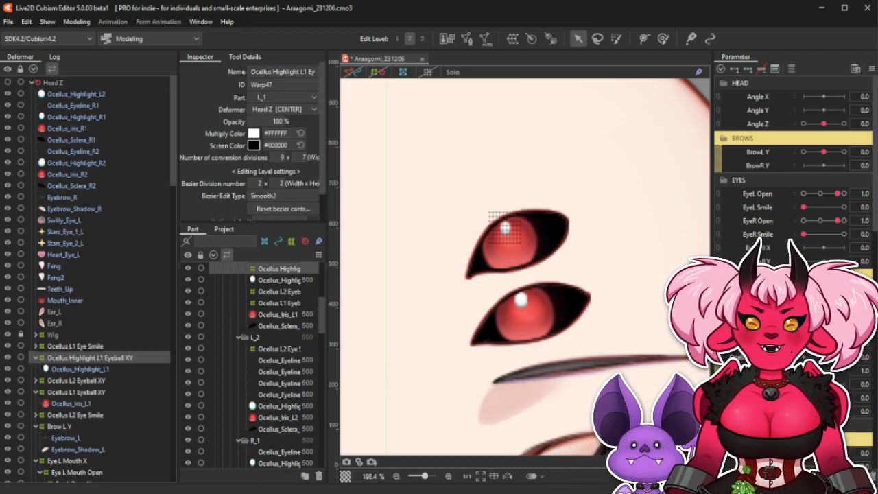
# Set the Ocellus Highlight L1 Eyeball XY deformer's number of conversion divisions to 5 x 5.
pyautogui.click(280, 158)
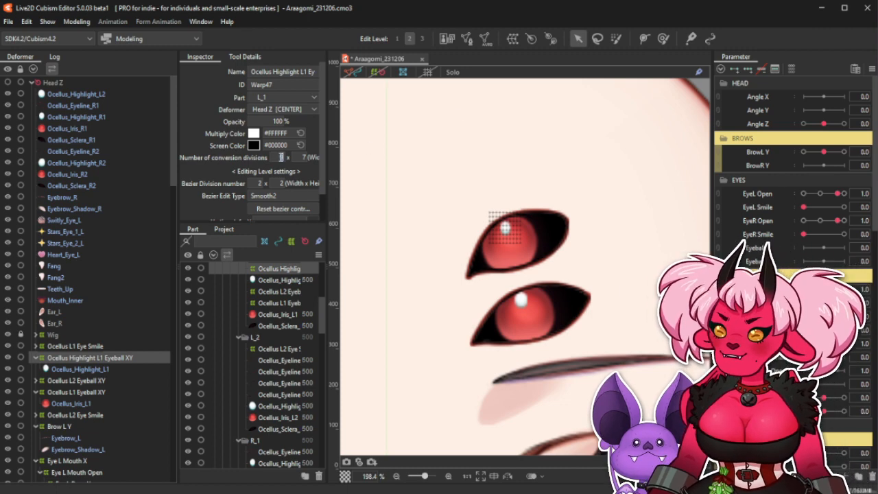
pyautogui.write('5')
pyautogui.click(298, 157)
pyautogui.write('5')
pyautogui.press('Return')
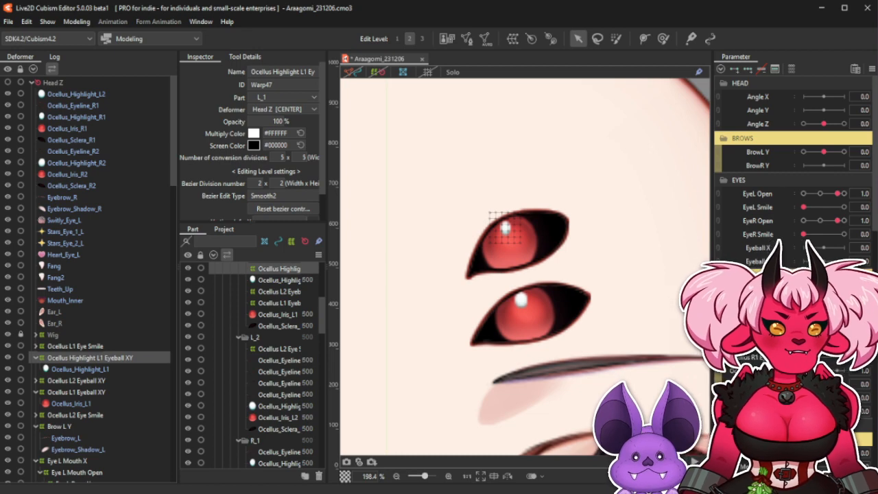
# Add three keys on eyeball X for Ocellus Highlight L1 Eyeball XY and shift the deformer right at X 1.0 so the highlight follows the iris.
pyautogui.click(748, 69)
pyautogui.moveTo(824, 398); pyautogui.dragTo(846, 398)
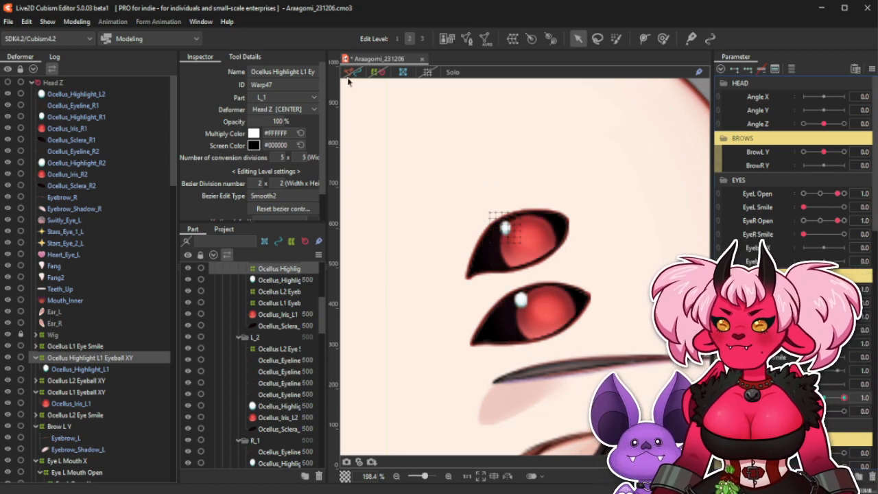
pyautogui.click(377, 73)
pyautogui.moveTo(505, 228); pyautogui.dragTo(518, 229)
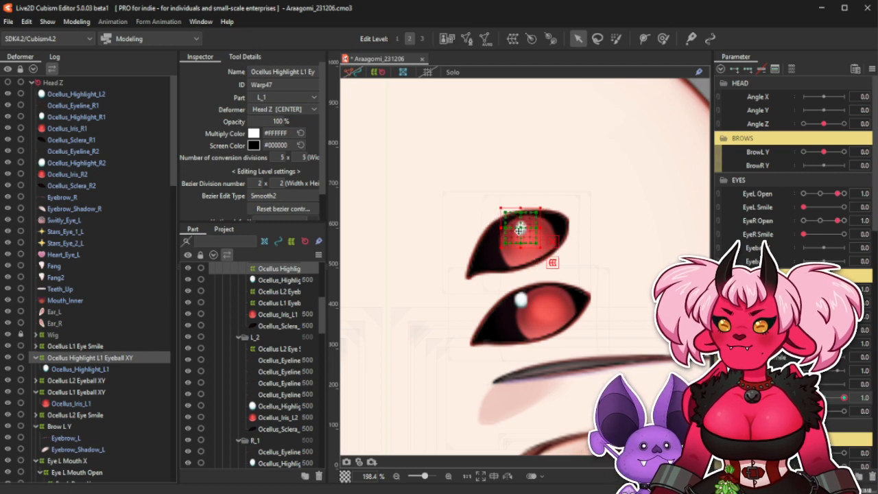
pyautogui.moveTo(846, 398)
pyautogui.mouseDown()
pyautogui.moveTo(824, 400)
pyautogui.moveTo(846, 399)
pyautogui.mouseUp()
pyautogui.moveTo(520, 228); pyautogui.dragTo(515, 228)
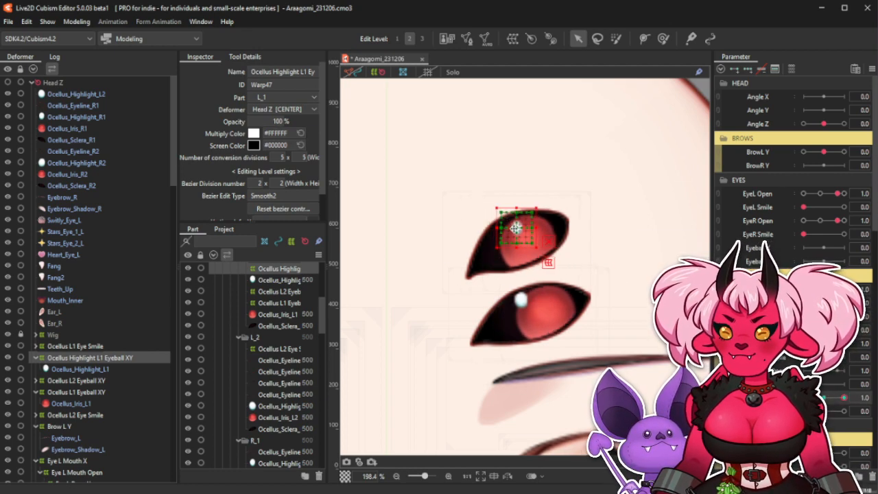
pyautogui.moveTo(844, 398)
pyautogui.mouseDown()
pyautogui.moveTo(833, 403)
pyautogui.moveTo(851, 396)
pyautogui.mouseUp()
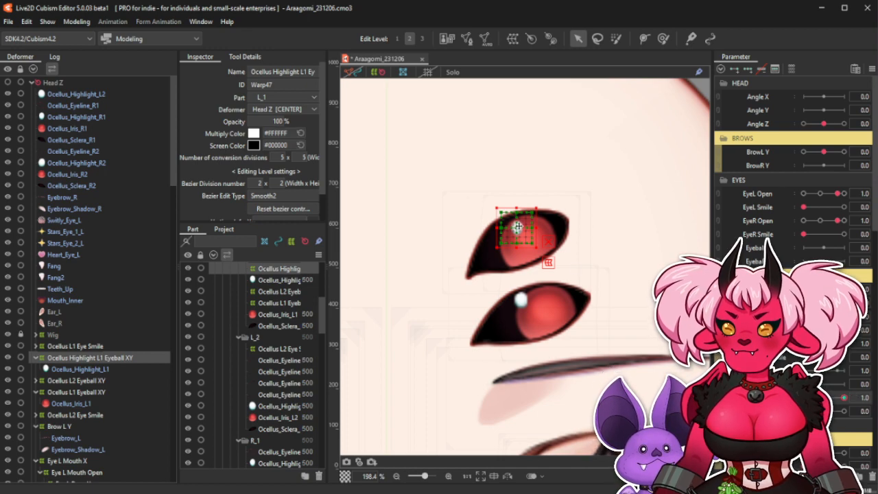
pyautogui.moveTo(516, 228); pyautogui.dragTo(519, 228)
# Shift the Ocellus Highlight L1 Eyeball XY deformer slightly left at eyeball X -1.0.
pyautogui.moveTo(845, 398)
pyautogui.mouseDown()
pyautogui.moveTo(826, 401)
pyautogui.moveTo(851, 396)
pyautogui.mouseUp()
pyautogui.moveTo(520, 228); pyautogui.dragTo(505, 226)
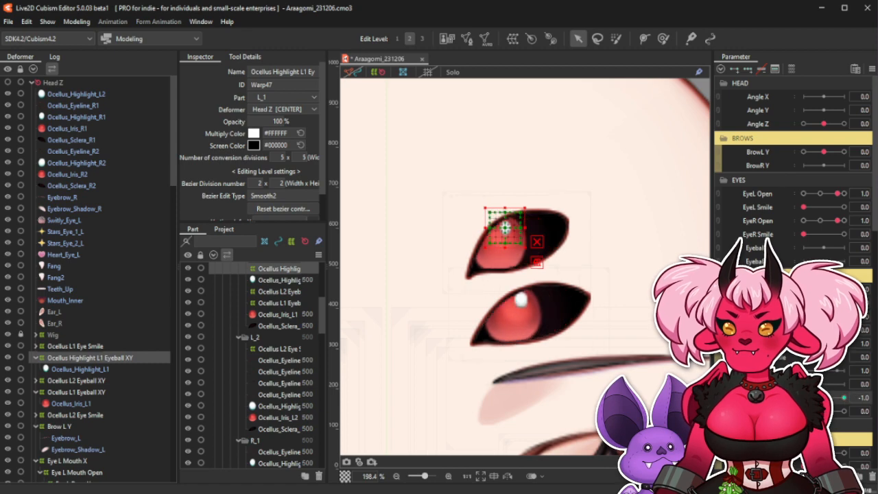
pyautogui.moveTo(825, 398); pyautogui.dragTo(803, 398)
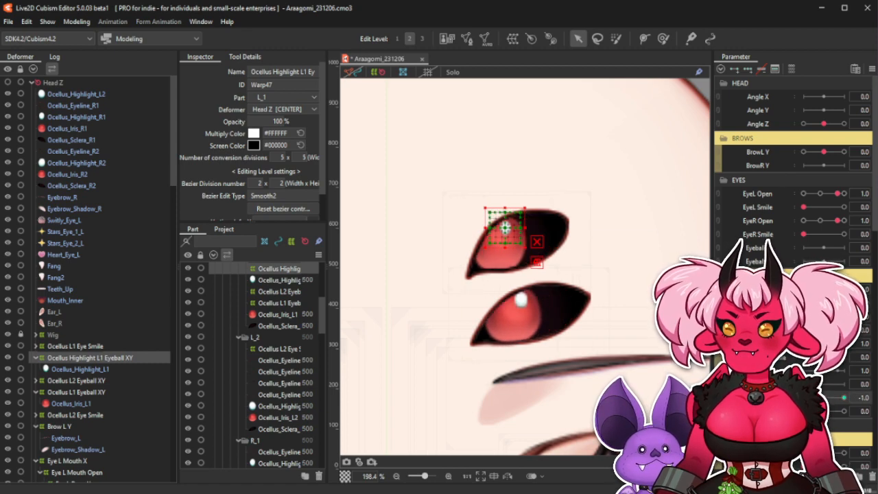
pyautogui.moveTo(505, 227); pyautogui.dragTo(501, 229)
pyautogui.moveTo(803, 398)
pyautogui.mouseDown()
pyautogui.moveTo(844, 398)
pyautogui.moveTo(802, 398)
pyautogui.mouseUp()
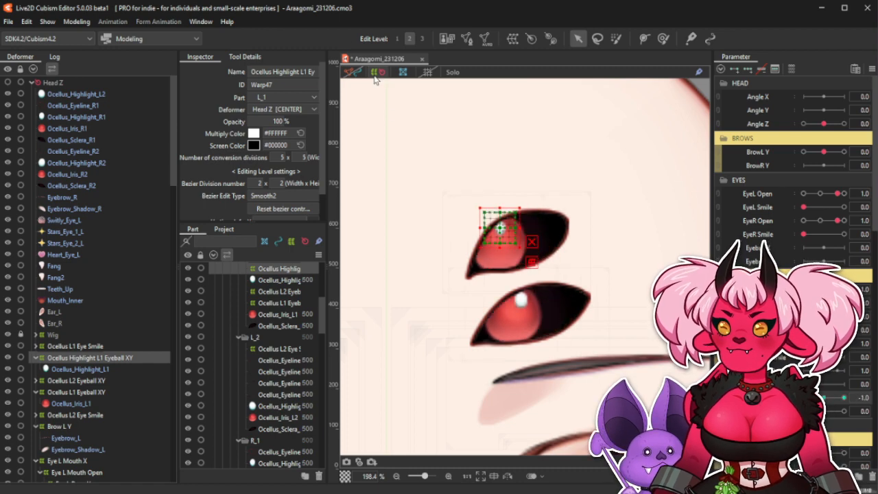
# Hide the deformer overlays, preview the L1 highlight across the eyeball X range, and return X to 0 with the highlight deformer selected.
pyautogui.click(377, 81)
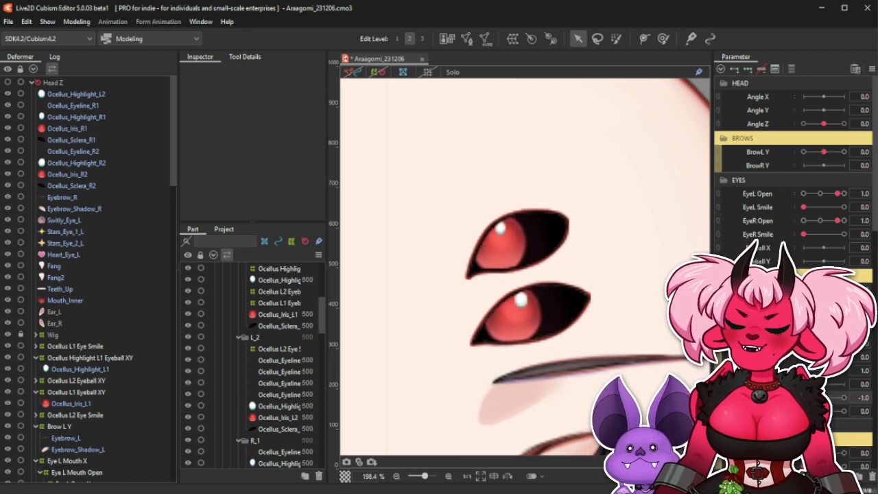
pyautogui.moveTo(803, 398); pyautogui.dragTo(854, 425)
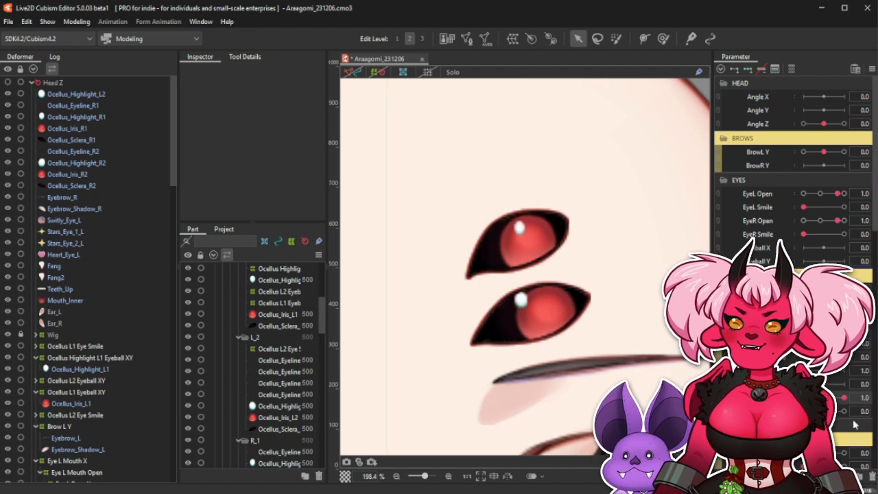
pyautogui.click(104, 382)
pyautogui.click(119, 359)
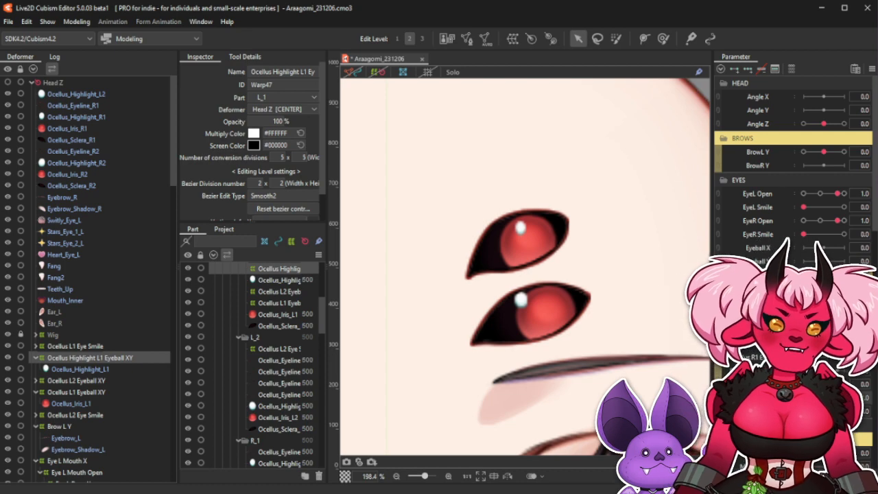
pyautogui.moveTo(855, 403); pyautogui.dragTo(824, 400)
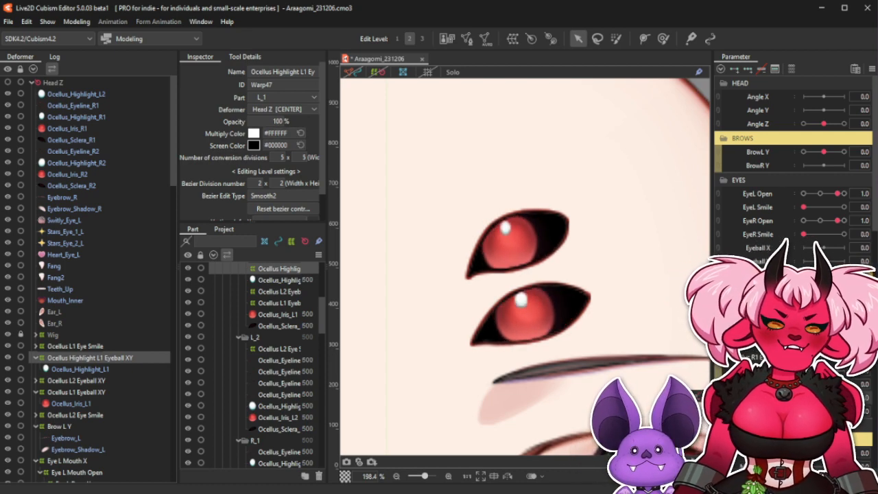
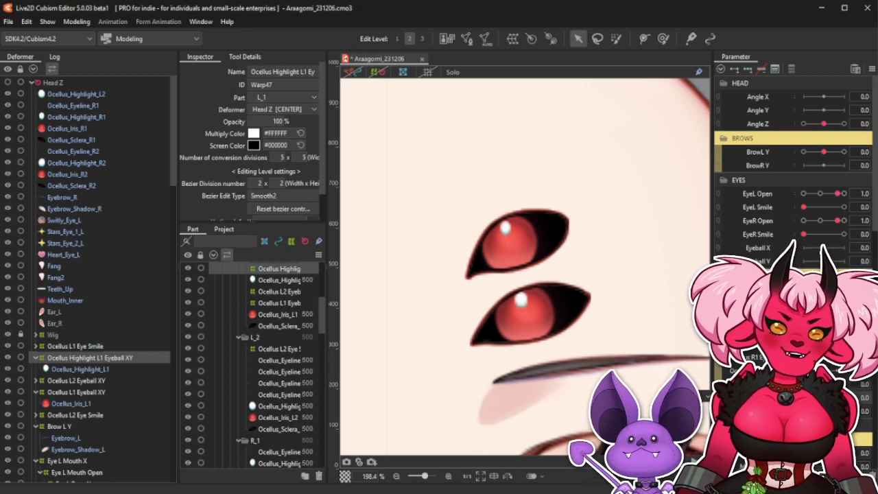
# Show the deformers and raise Ocellus Highlight L1 Eyeball XY slightly at eyeball Y 1.0, with X at 0.
pyautogui.moveTo(824, 398)
pyautogui.mouseDown()
pyautogui.moveTo(804, 398)
pyautogui.moveTo(860, 396)
pyautogui.moveTo(803, 399)
pyautogui.moveTo(845, 398)
pyautogui.moveTo(824, 398)
pyautogui.mouseUp()
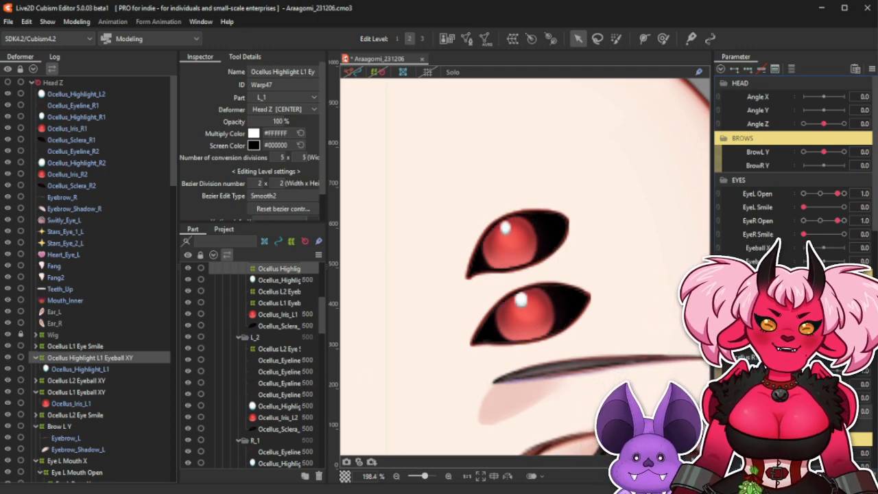
pyautogui.click(845, 411)
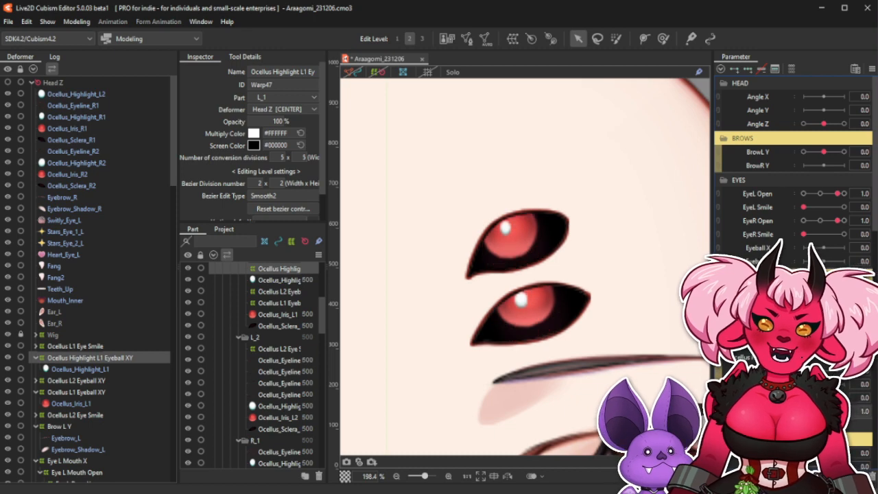
pyautogui.click(381, 72)
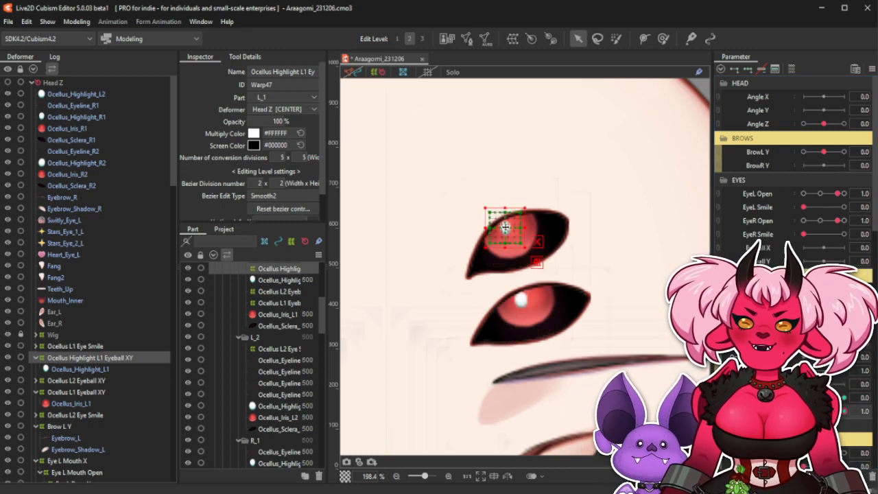
pyautogui.moveTo(505, 228); pyautogui.dragTo(505, 223)
pyautogui.moveTo(845, 411)
pyautogui.mouseDown()
pyautogui.moveTo(803, 411)
pyautogui.moveTo(845, 412)
pyautogui.mouseUp()
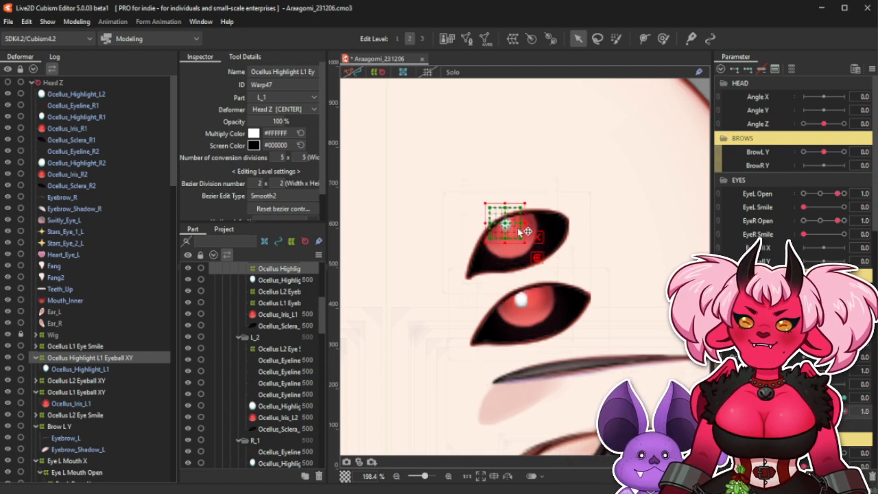
pyautogui.moveTo(505, 224); pyautogui.dragTo(505, 222)
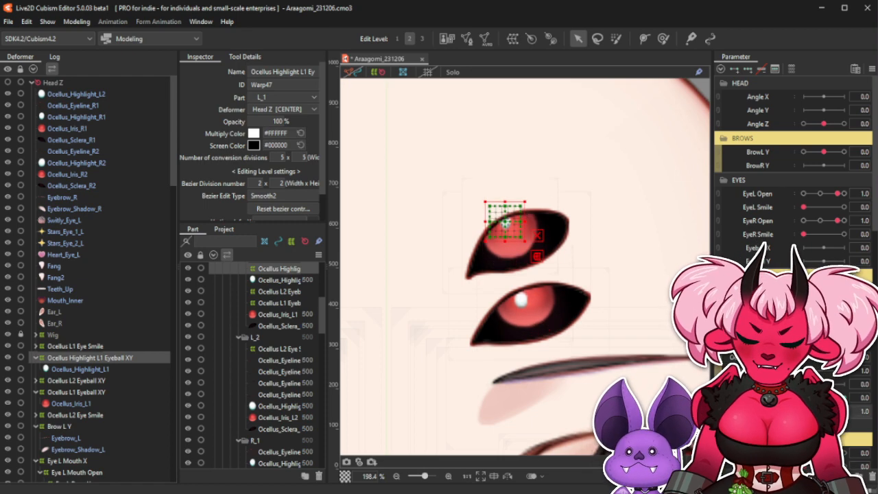
# Lower the Ocellus Highlight L1 Eyeball XY deformer onto the iris at eyeball Y -1.0, compare it with Y 1.0, and return Y to 0.
pyautogui.moveTo(845, 412); pyautogui.dragTo(804, 412)
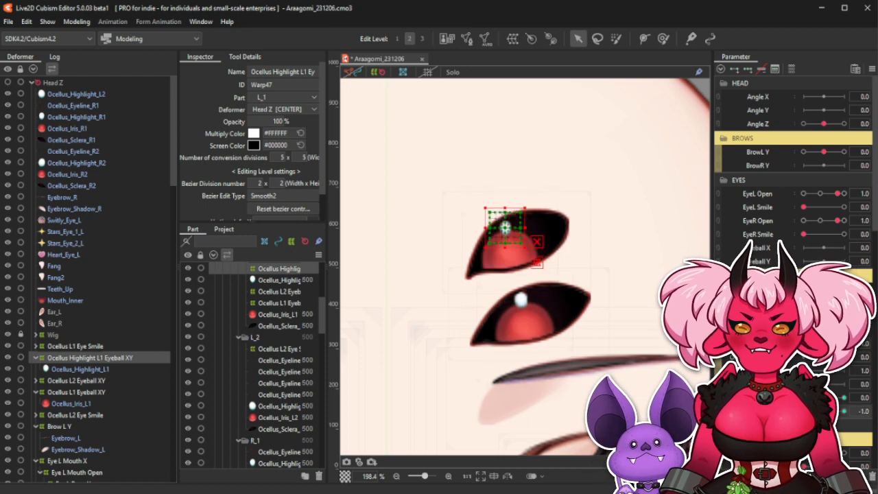
pyautogui.moveTo(504, 230); pyautogui.dragTo(505, 244)
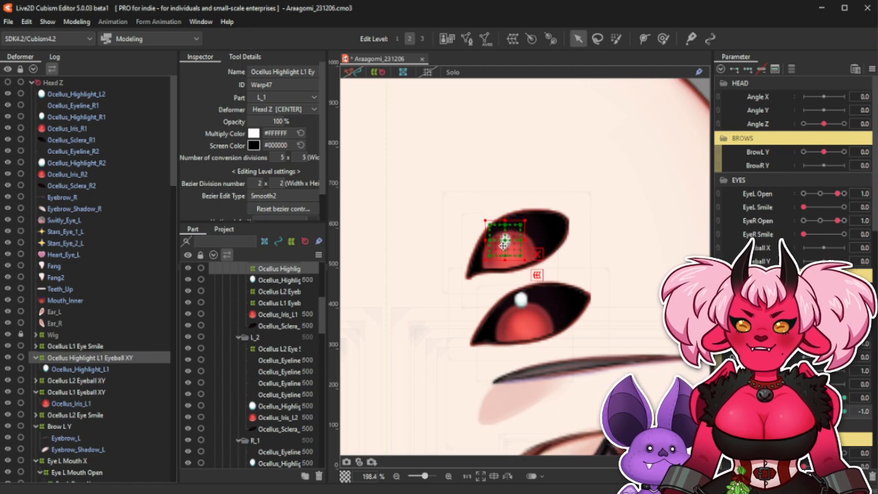
pyautogui.moveTo(814, 412); pyautogui.dragTo(845, 412)
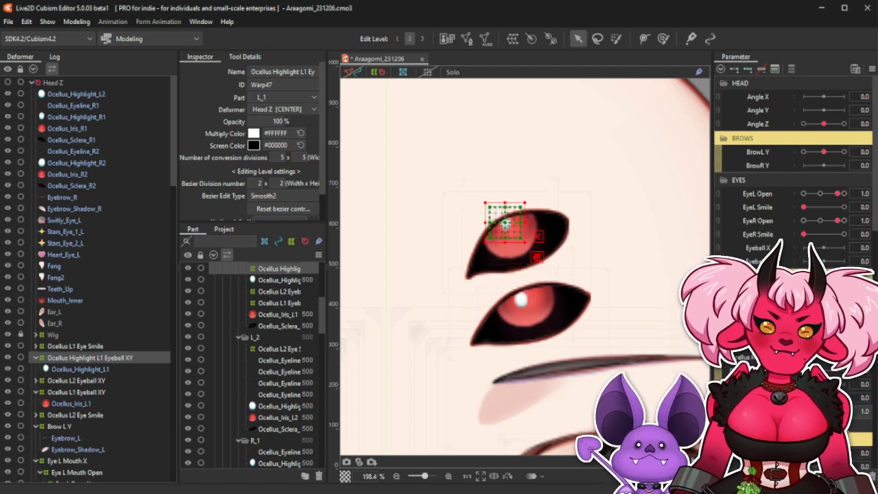
pyautogui.moveTo(845, 412); pyautogui.dragTo(824, 412)
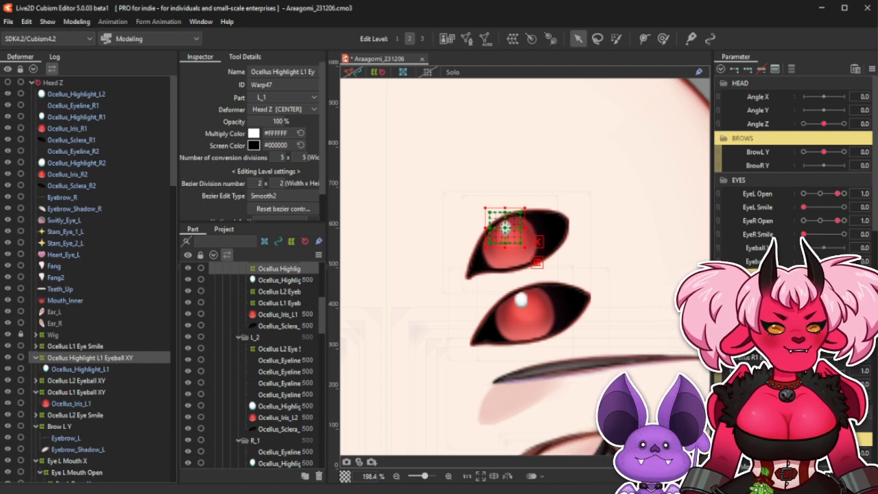
# Nudge Ocellus Highlight L1 Eyeball XY further left at eyeball X -1.0 and reselect the deformer.
pyautogui.moveTo(824, 398); pyautogui.dragTo(803, 398)
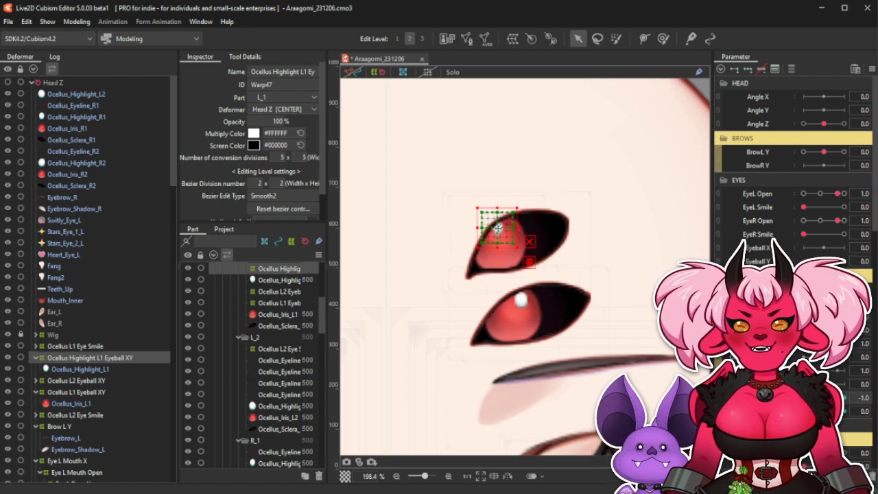
pyautogui.click(385, 68)
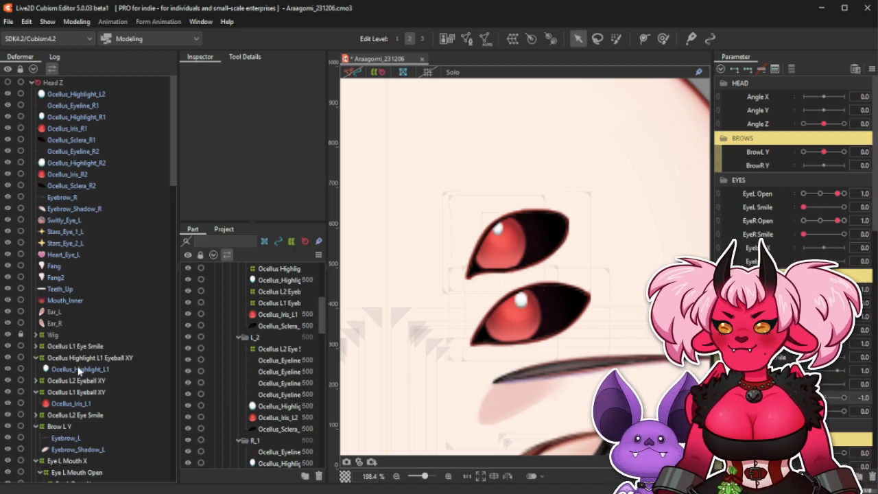
pyautogui.click(113, 358)
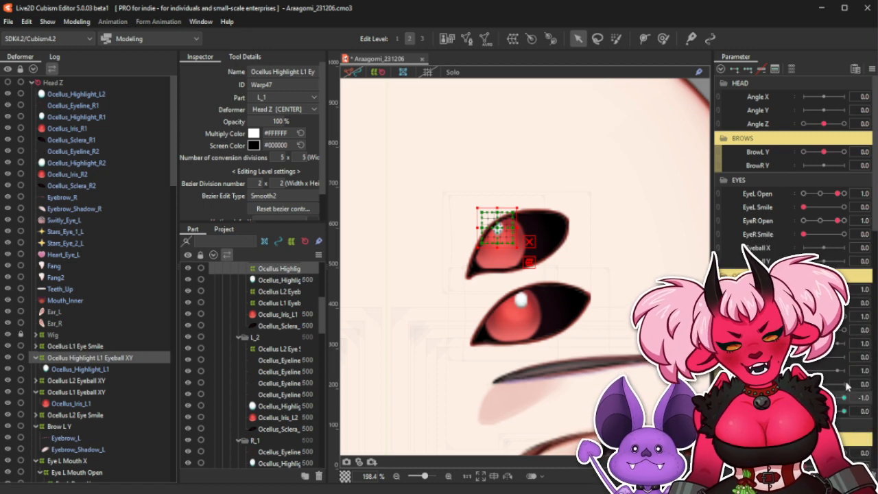
# Synthesize the corner keyforms of Ocellus Highlight L1 Eyeball XY from its eyeball X and Y keys.
pyautogui.rightClick(845, 397)
pyautogui.click(872, 69)
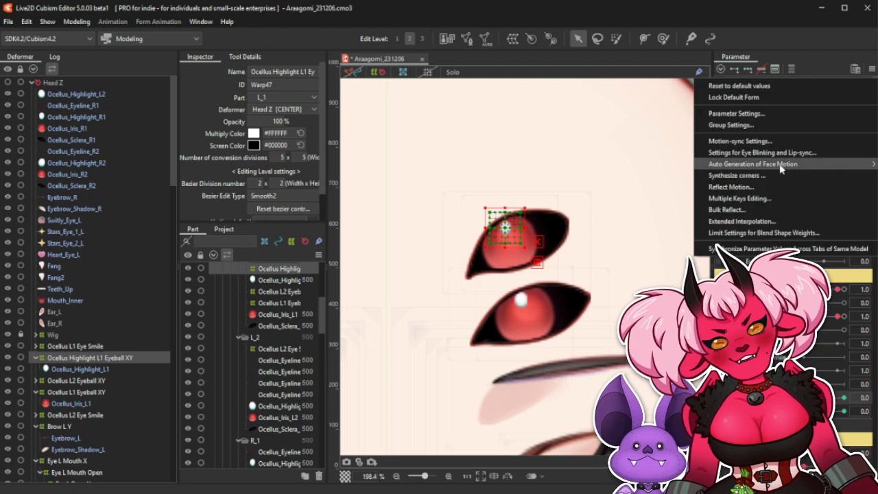
pyautogui.click(767, 175)
pyautogui.click(416, 350)
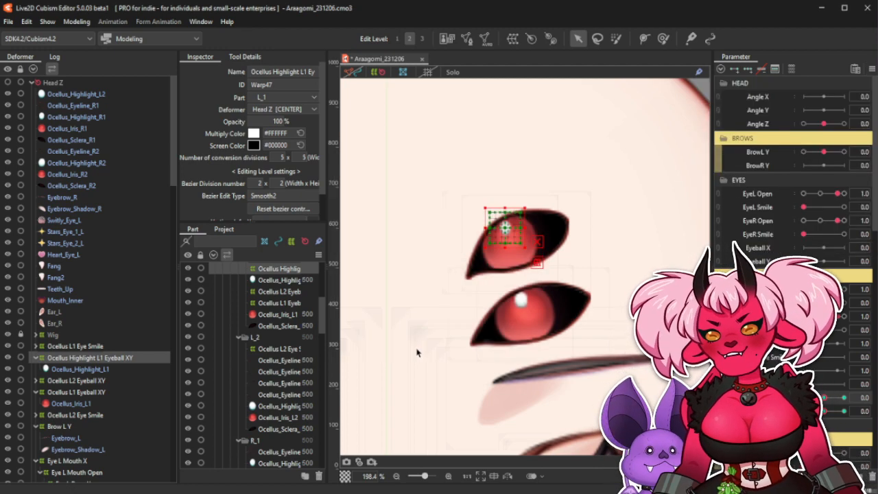
# Combine the eyeball X and Y parameters into one two-axis control, hide the deformer overlays, and check the ocelli at Y -1.0.
pyautogui.click(718, 404)
pyautogui.moveTo(824, 416); pyautogui.dragTo(824, 437)
pyautogui.click(378, 72)
pyautogui.click(515, 159)
pyautogui.scroll(-2, 632, 246)
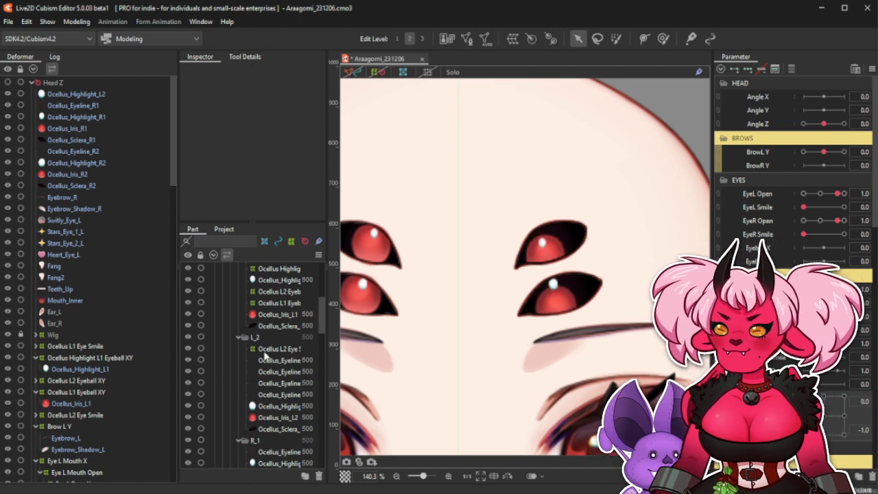
# Nudge Ocellus Highlight L1 Eyeball XY two steps up and two steps right at the corner X -1.0, Y -1.0.
pyautogui.click(140, 357)
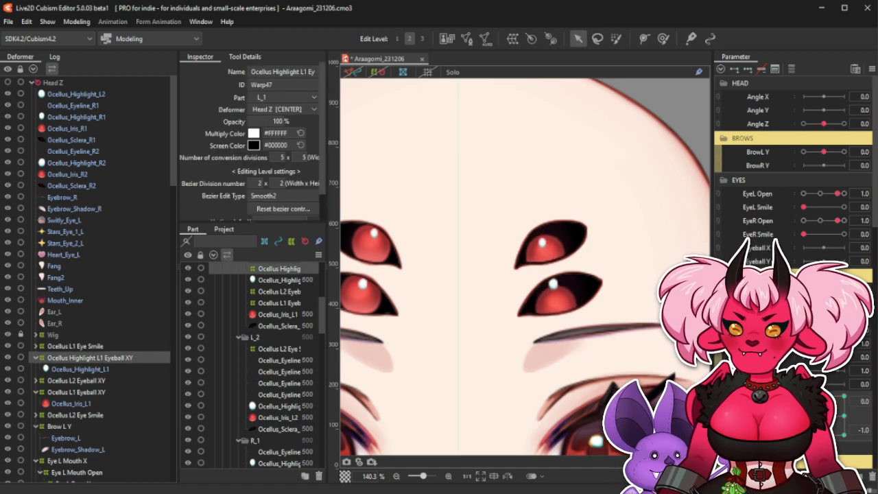
pyautogui.click(804, 437)
pyautogui.press('Up')
pyautogui.press('Up')
pyautogui.press('Right')
pyautogui.press('Right')
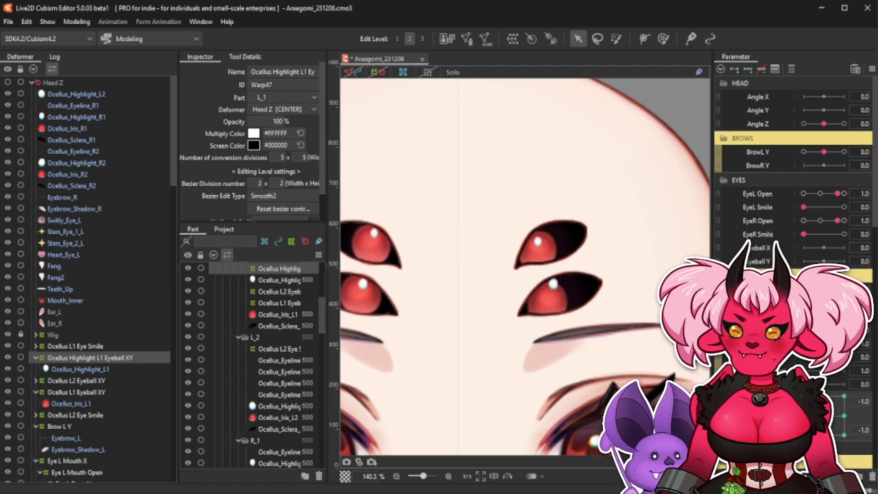
# Nudge the L1 highlight deformer two steps up and two steps left at the corner X 1.0, Y -1.0.
pyautogui.click(843, 438)
pyautogui.press('Up')
pyautogui.press('Up')
pyautogui.press('Left')
pyautogui.press('Left')
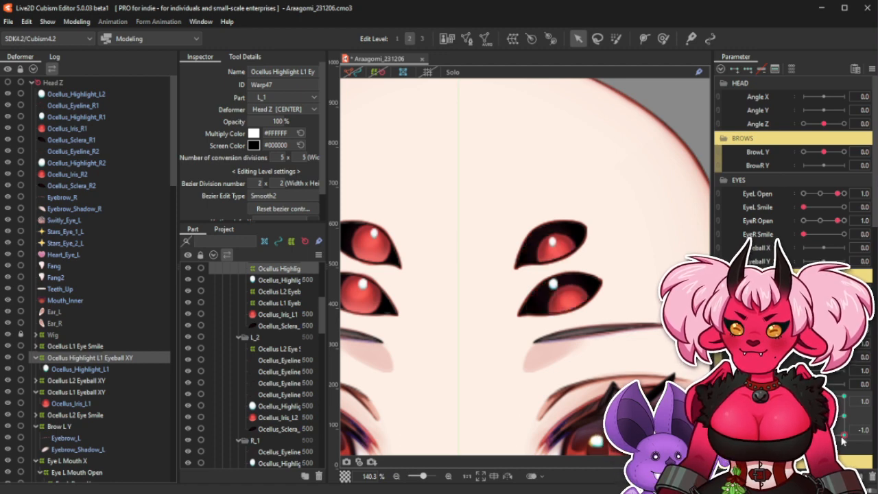
# Nudge the L1 highlight deformer two steps down and two left at X 1.0, Y 1.0, and one step down at X -1.0, Y 1.0.
pyautogui.moveTo(843, 438); pyautogui.dragTo(863, 386)
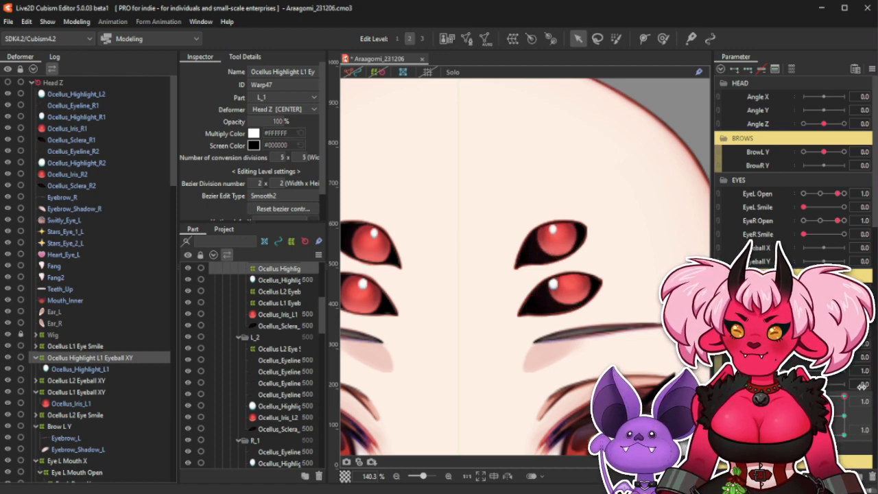
pyautogui.press('Down')
pyautogui.press('Down')
pyautogui.press('Left')
pyautogui.press('Left')
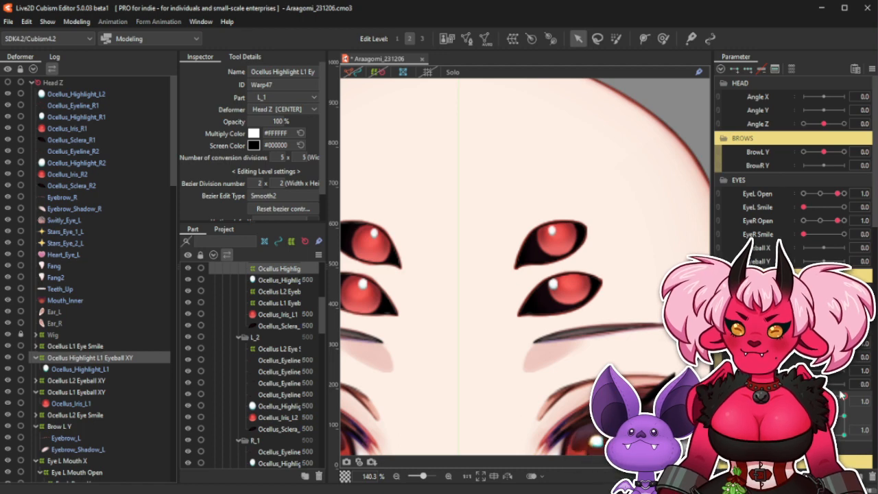
pyautogui.moveTo(843, 397); pyautogui.dragTo(804, 396)
pyautogui.press('Down')
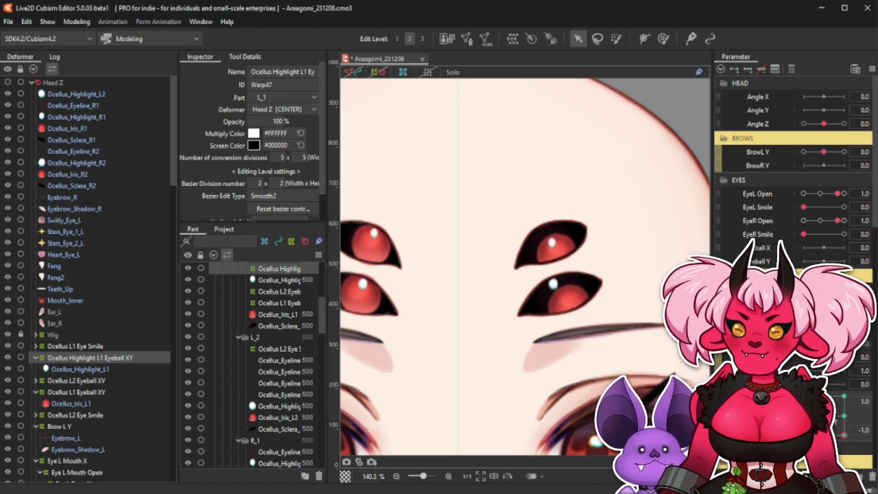
# Preview the ocellus irises and the L1 highlight across the combined eyeball X and Y range with the whole face in view.
pyautogui.moveTo(844, 434); pyautogui.dragTo(835, 415)
pyautogui.scroll(-6, 628, 258)
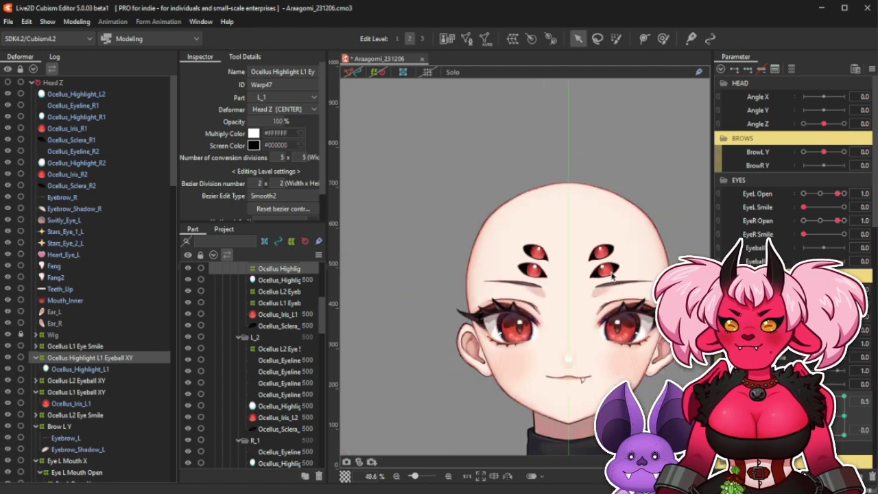
pyautogui.scroll(2, 647, 291)
pyautogui.moveTo(561, 234); pyautogui.dragTo(630, 256)
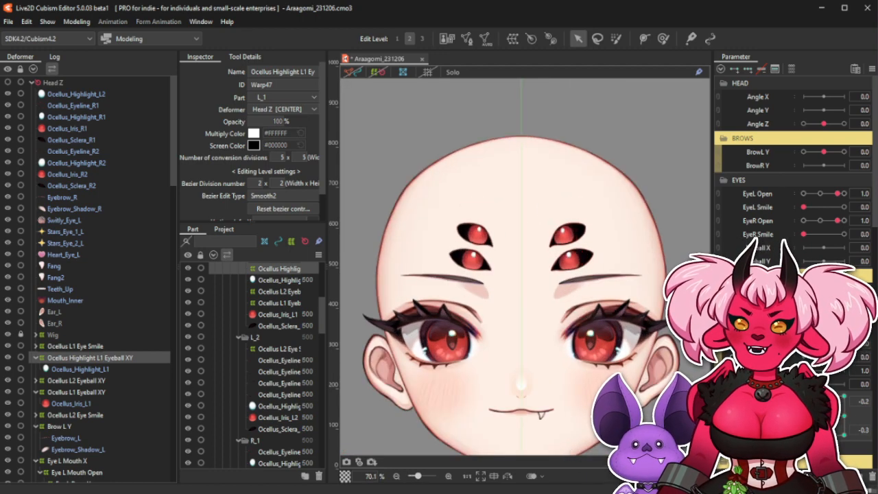
# Return Ocellus Eyeball X and Y to 0.0 and delete the Ocellus Highlight L1 Eyeball XY deformer.
pyautogui.moveTo(843, 424); pyautogui.dragTo(824, 416)
pyautogui.click(112, 369)
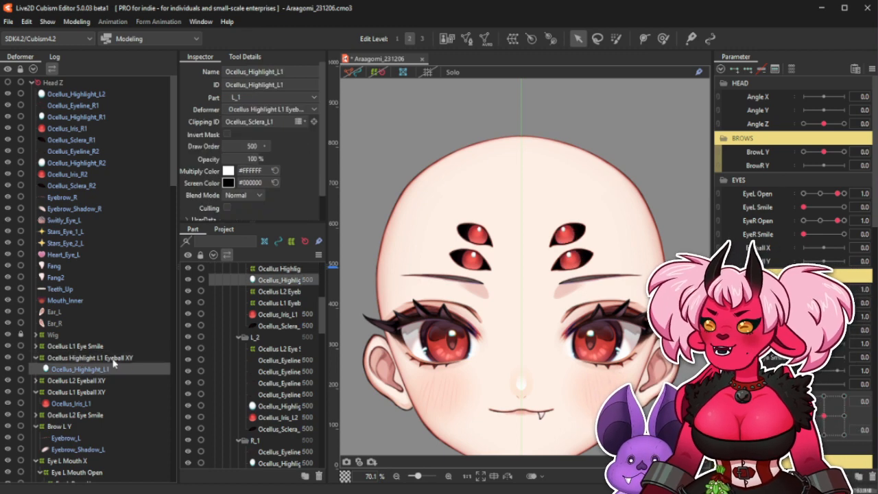
pyautogui.click(121, 358)
pyautogui.press('Delete')
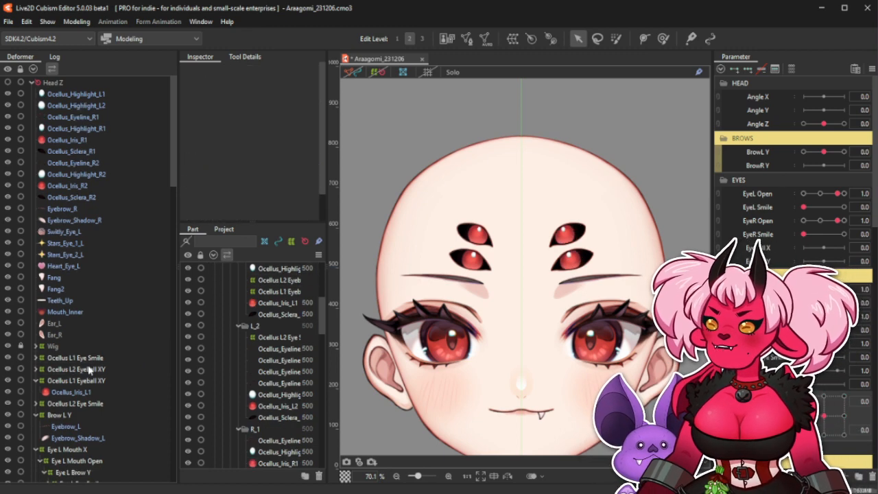
# Try to parent Ocellus_Highlight_L1 to the Ocellus L1 Eyeball XY deformer together with the iris.
pyautogui.click(79, 361)
pyautogui.moveTo(95, 99); pyautogui.dragTo(79, 387)
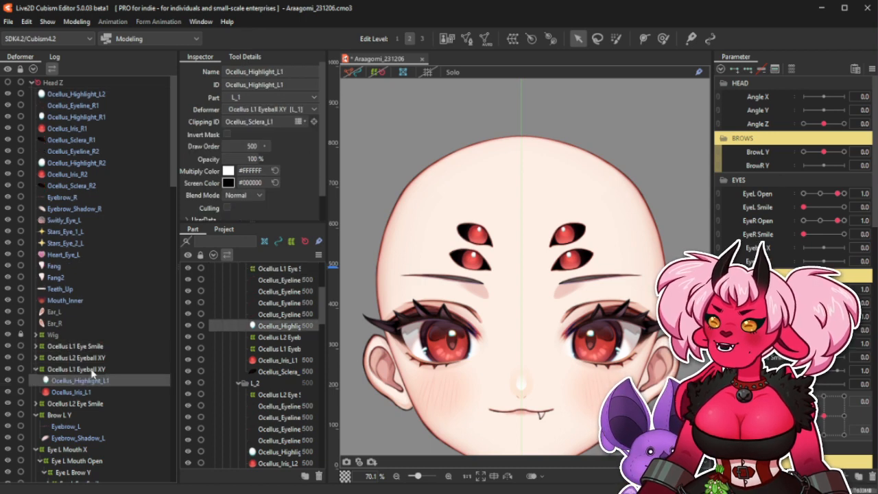
pyautogui.click(91, 371)
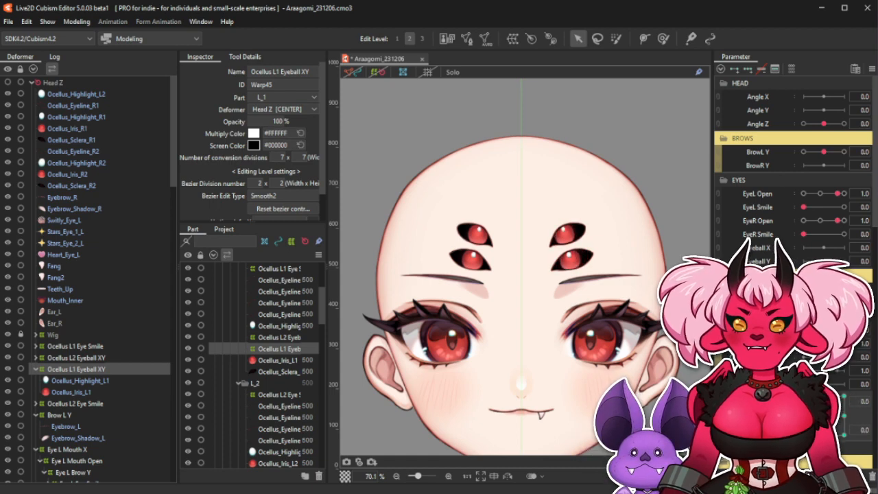
pyautogui.hotkey('ctrl', 'z')
pyautogui.moveTo(811, 396); pyautogui.dragTo(816, 421)
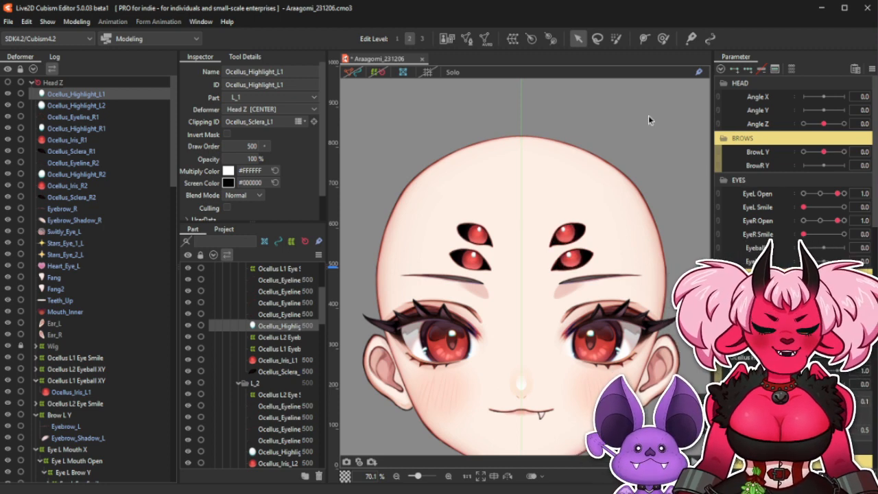
# Set the Wig parameter in the HAIRSTYLE group to 0.0 and view the character with her full hair.
pyautogui.scroll(-2, 648, 115)
pyautogui.scroll(-8, 789, 171)
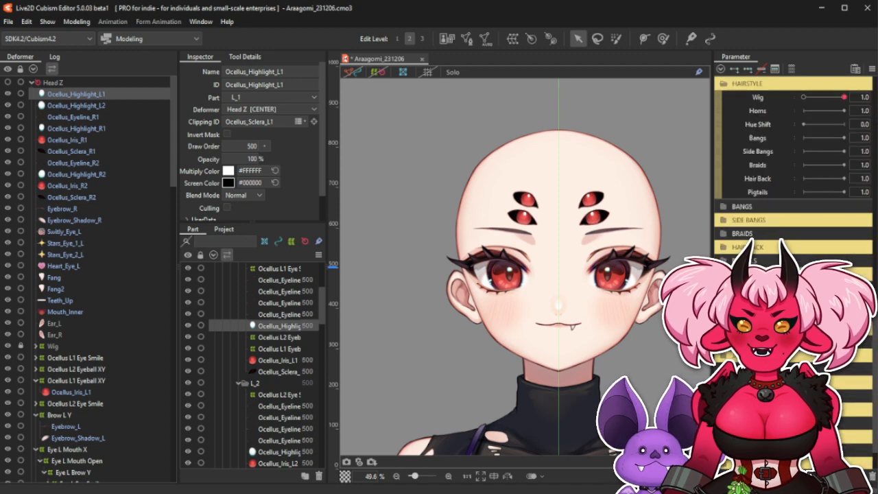
pyautogui.scroll(-1, 471, 157)
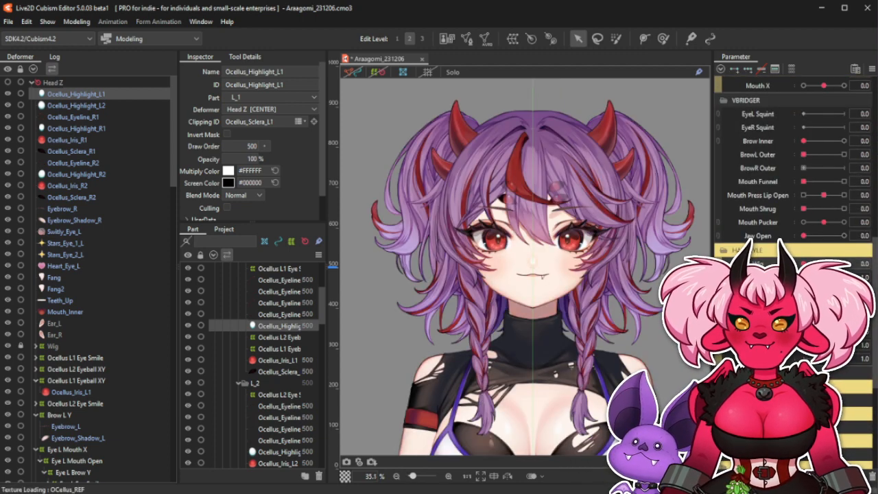
pyautogui.scroll(-1, 568, 239)
pyautogui.scroll(1, 568, 239)
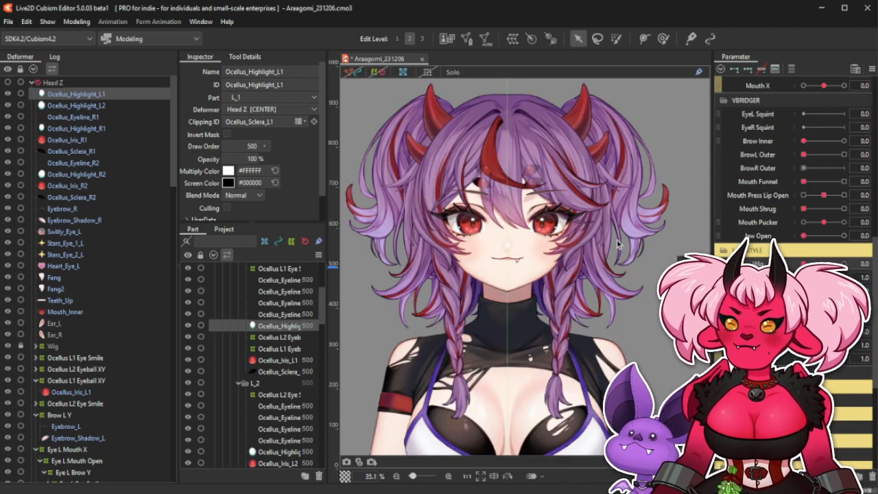
pyautogui.moveTo(803, 264)
pyautogui.mouseDown()
pyautogui.moveTo(845, 264)
pyautogui.moveTo(804, 264)
pyautogui.mouseUp()
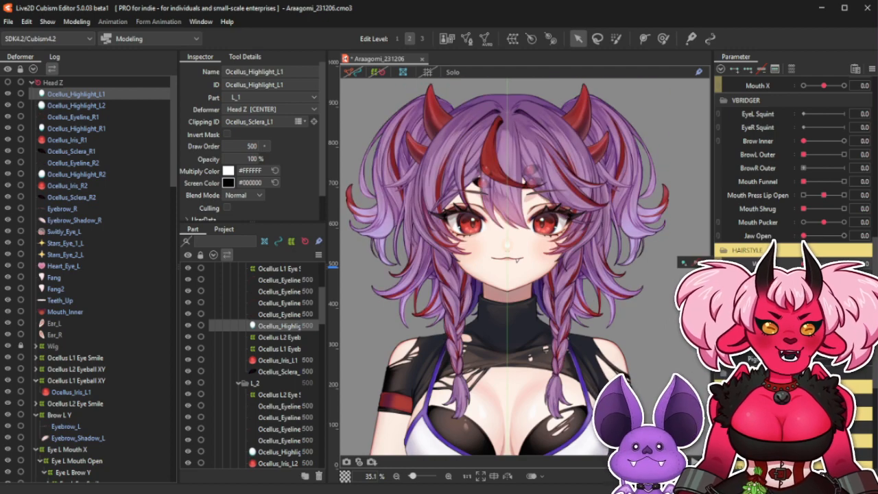
pyautogui.scroll(-1, 648, 263)
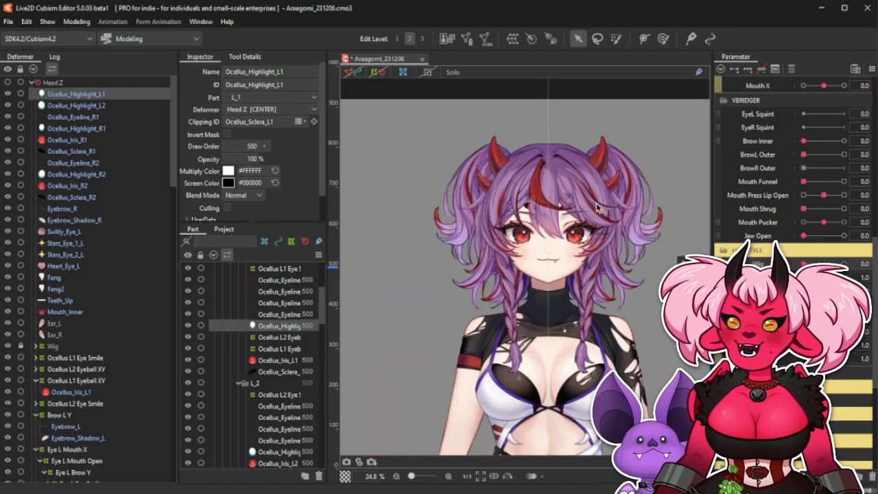
pyautogui.moveTo(803, 263)
pyautogui.mouseDown()
pyautogui.moveTo(845, 263)
pyautogui.moveTo(804, 263)
pyautogui.mouseUp()
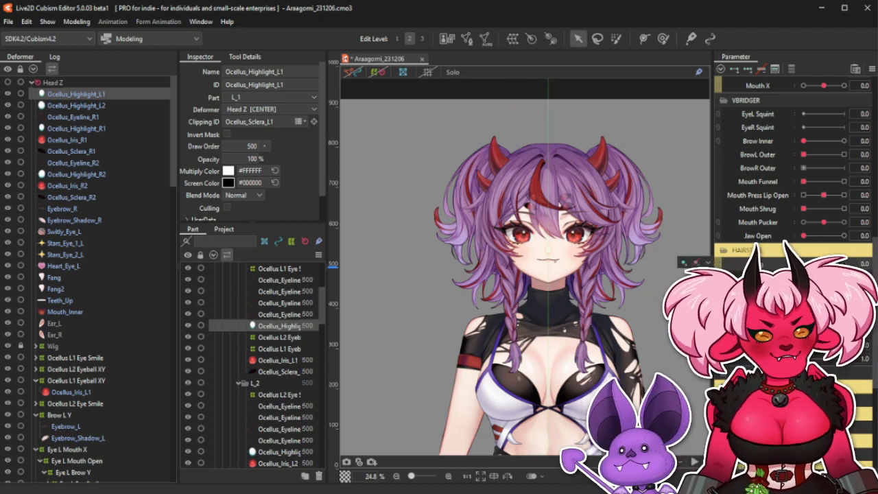
pyautogui.moveTo(803, 264)
pyautogui.mouseDown()
pyautogui.moveTo(845, 263)
pyautogui.moveTo(804, 264)
pyautogui.mouseUp()
# Collapse the part list, expand HEAD, and toggle the visibility of BRAID_PU and BRAID_WH off and on again.
pyautogui.click(595, 297)
pyautogui.rightClick(597, 299)
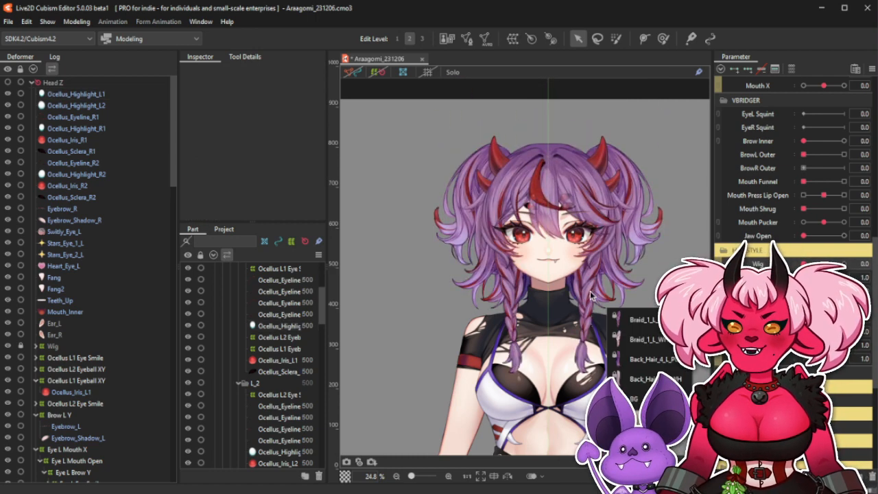
pyautogui.click(279, 394)
pyautogui.scroll(-5, 247, 367)
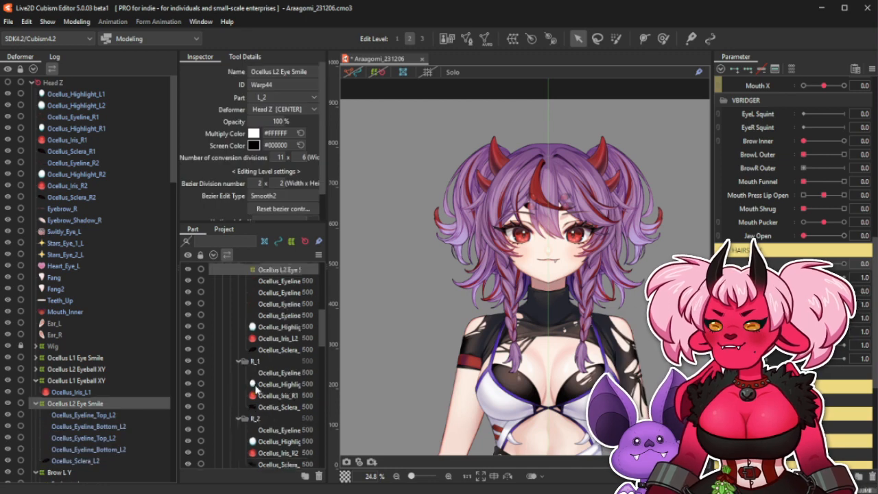
pyautogui.click(213, 256)
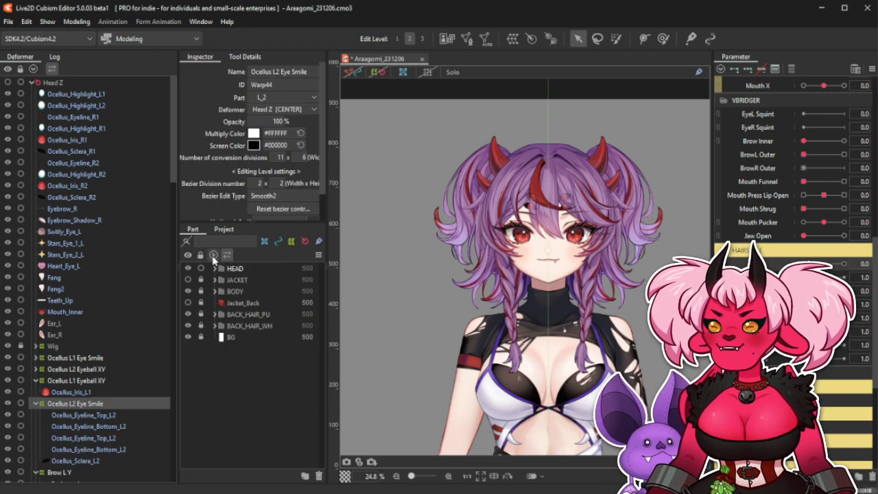
pyautogui.click(214, 270)
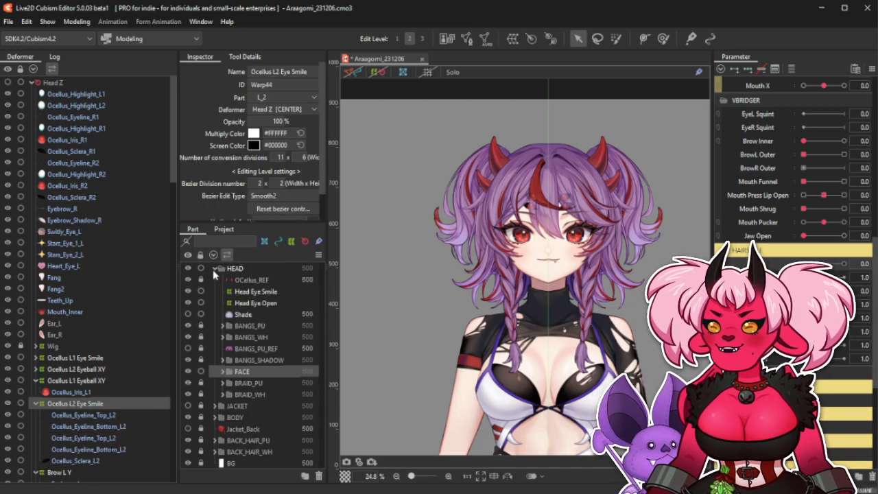
pyautogui.click(189, 383)
pyautogui.click(189, 395)
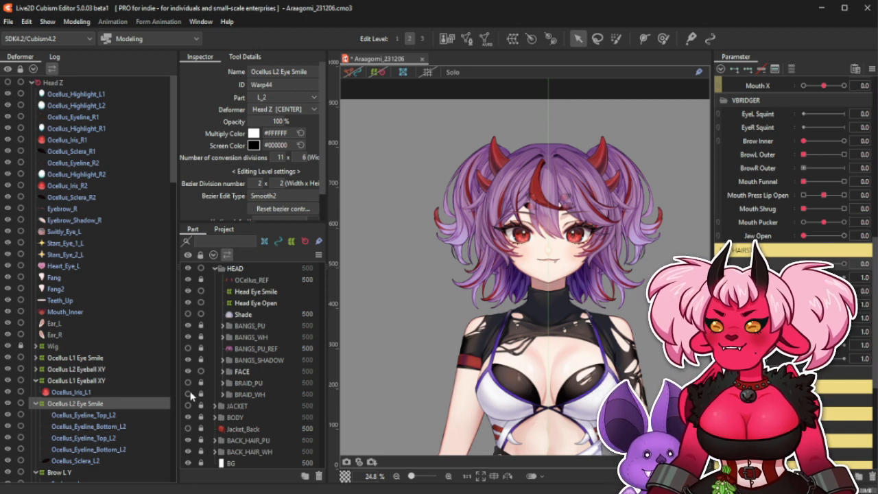
pyautogui.moveTo(191, 396); pyautogui.dragTo(190, 377)
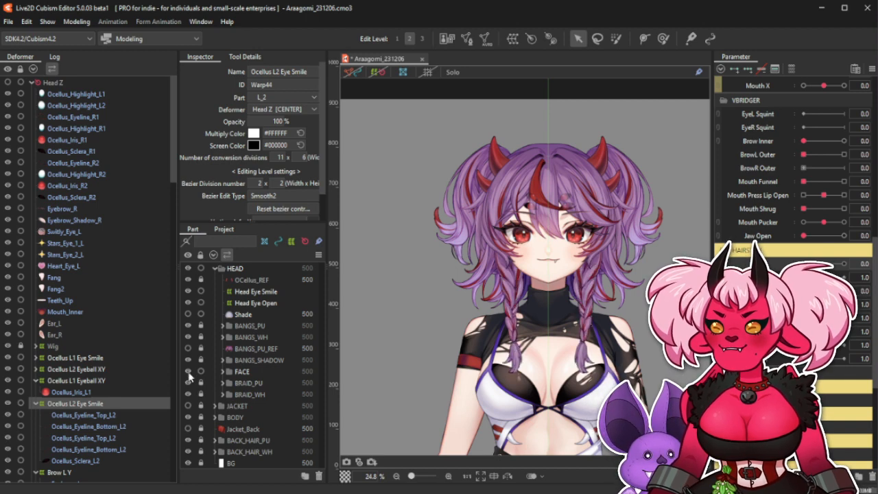
# Hide the PIG_TAILS_PU and PIG_TAILS_WH folders inside BACK_HAIR_PU and BACK_HAIR_WH.
pyautogui.click(215, 440)
pyautogui.scroll(-2, 218, 452)
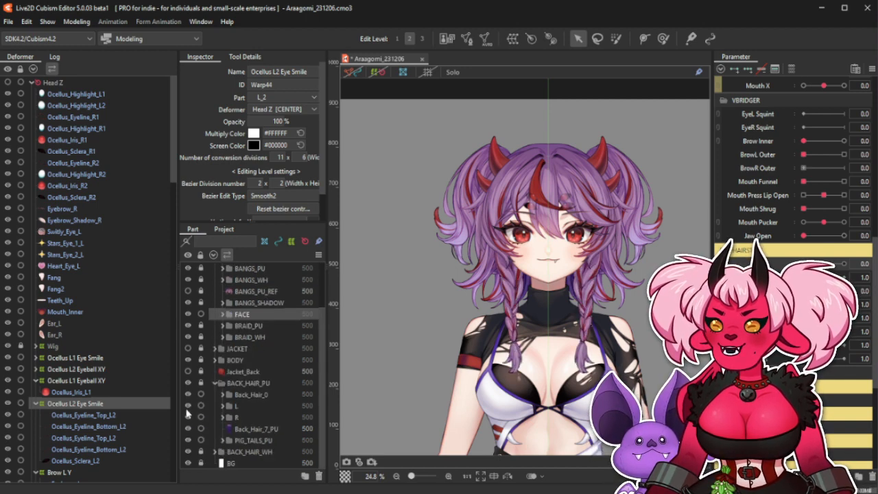
pyautogui.click(188, 451)
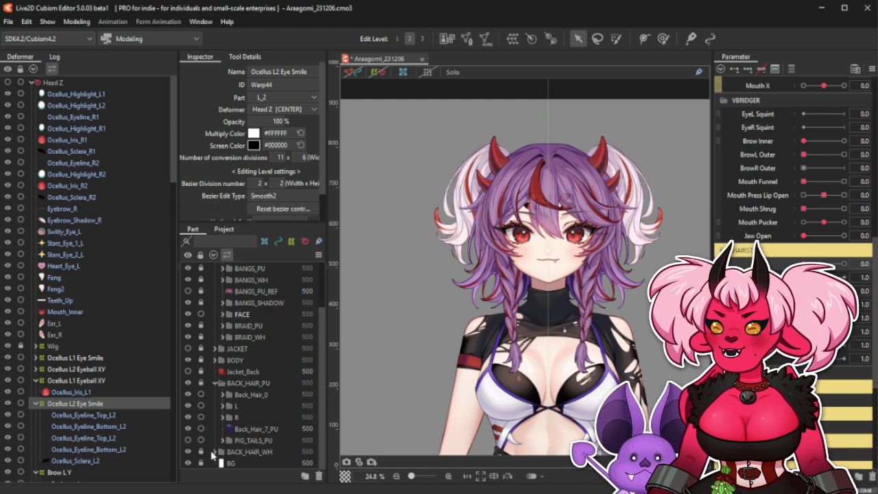
pyautogui.click(215, 452)
pyautogui.scroll(-2, 223, 442)
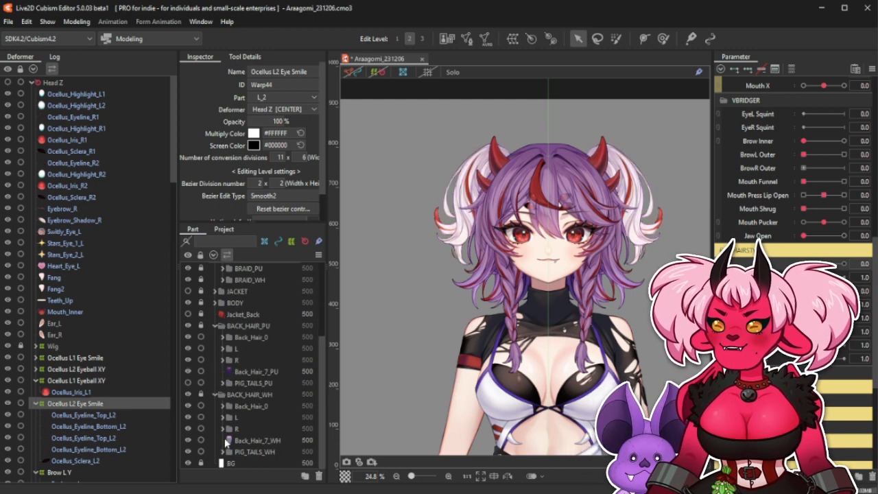
pyautogui.click(189, 451)
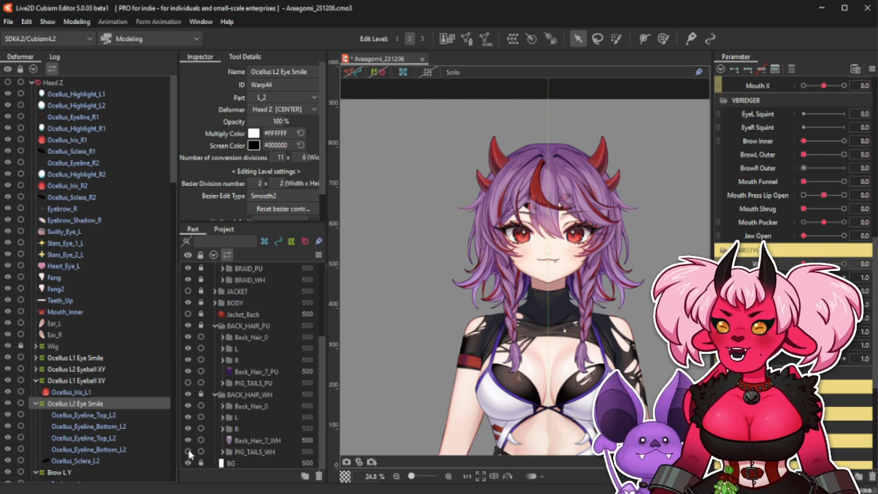
# Hide both braid folders and the L and R folders of BACK_HAIR_PU and BACK_HAIR_WH to preview the short hairstyle.
pyautogui.scroll(3, 216, 367)
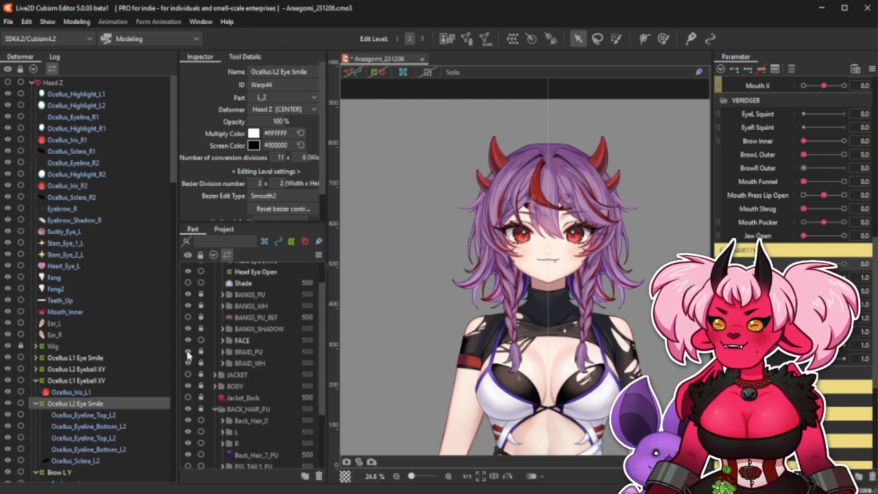
pyautogui.click(188, 352)
pyautogui.click(188, 363)
pyautogui.scroll(-3, 219, 389)
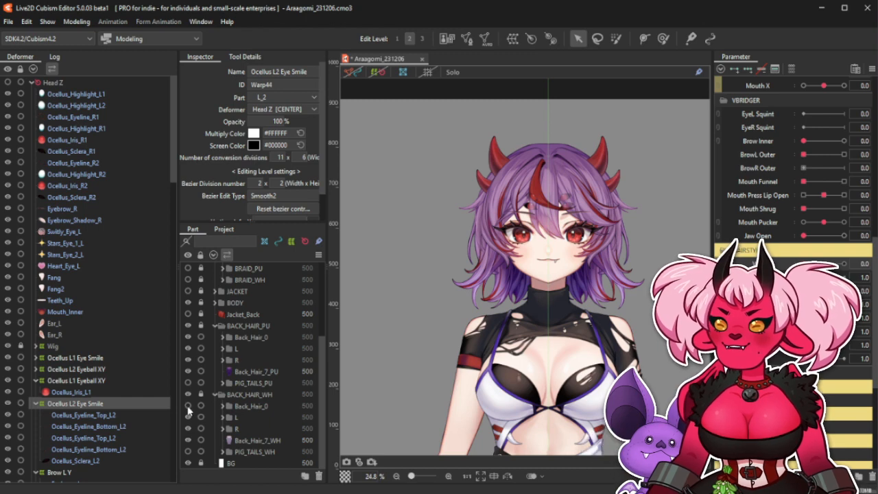
pyautogui.click(188, 359)
pyautogui.click(188, 349)
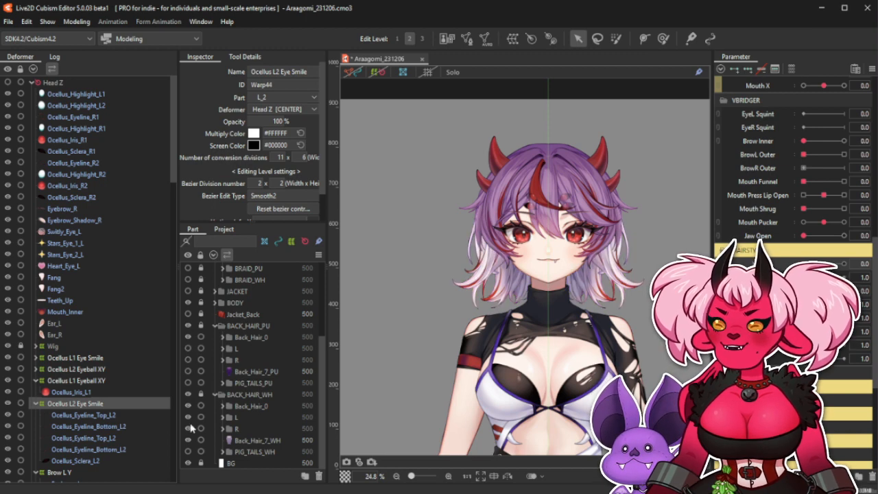
pyautogui.click(188, 428)
pyautogui.click(188, 417)
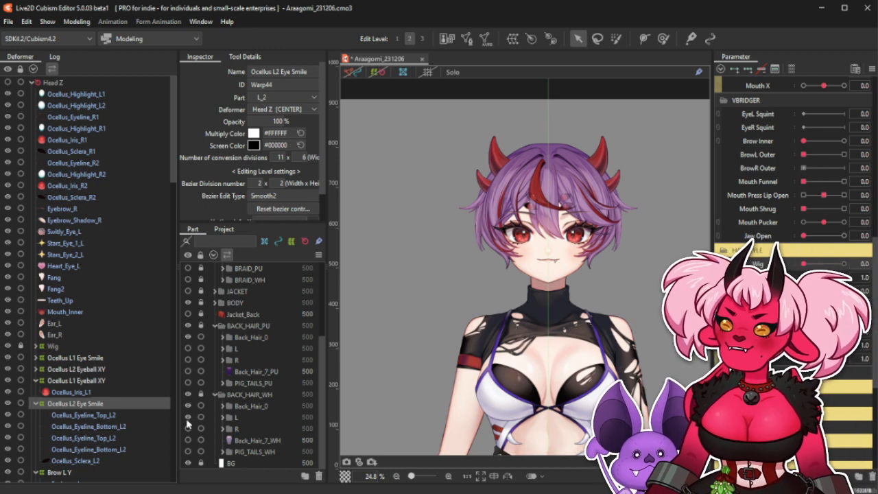
# Show the L and R back hair folders, both pigtail folders and the braids again.
pyautogui.click(188, 429)
pyautogui.click(188, 452)
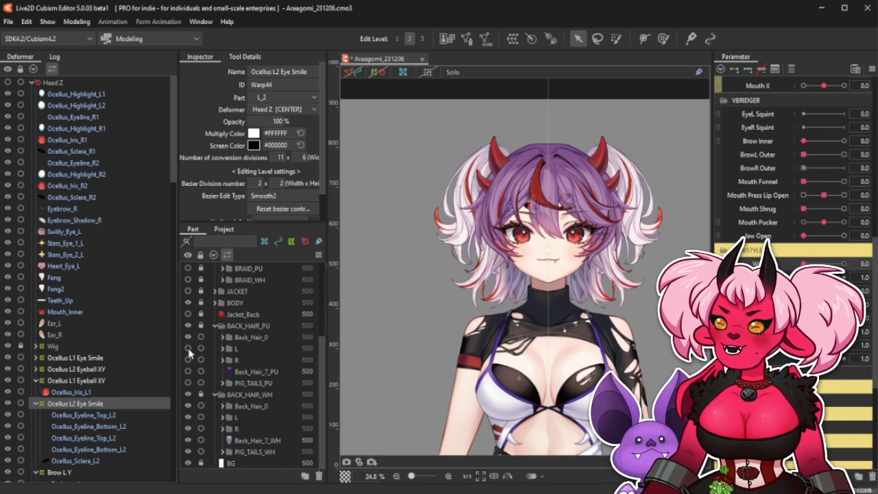
pyautogui.click(188, 350)
pyautogui.click(188, 360)
pyautogui.click(188, 384)
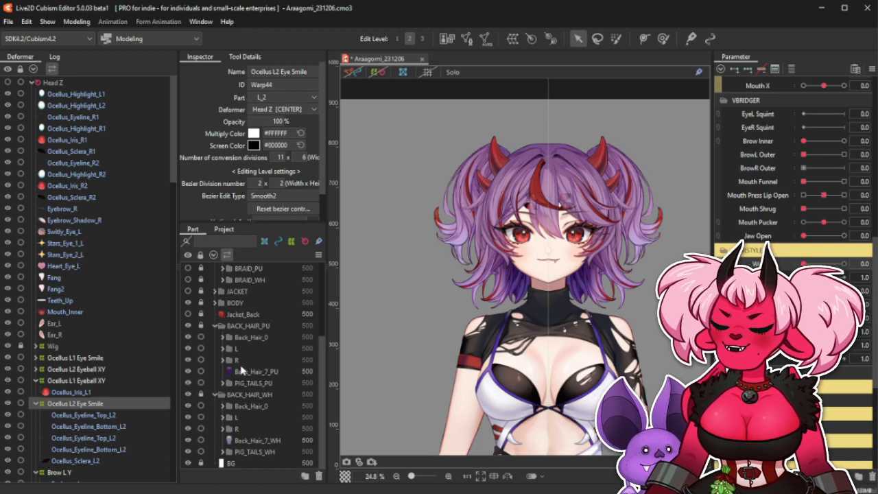
pyautogui.scroll(3, 188, 364)
pyautogui.click(188, 352)
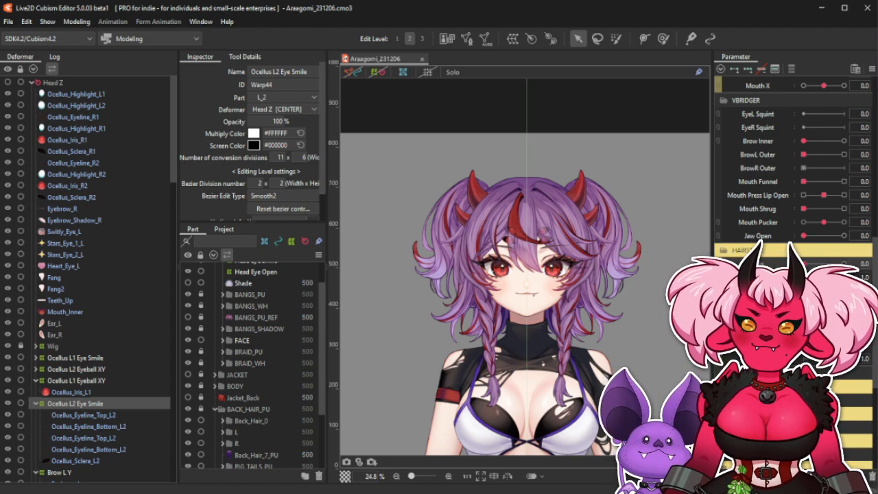
# Select the Ocellus L2 Eyeball XY deformer and collapse the Ocellus L1 Eyeball XY and Ocellus L2 Eye Smile entries.
pyautogui.scroll(10, 774, 249)
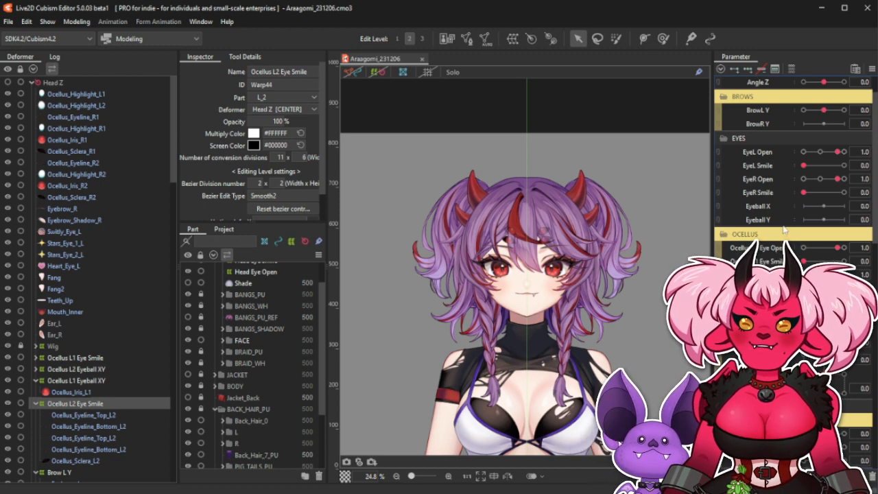
pyautogui.moveTo(838, 180)
pyautogui.mouseDown()
pyautogui.moveTo(801, 193)
pyautogui.moveTo(846, 190)
pyautogui.moveTo(838, 189)
pyautogui.mouseUp()
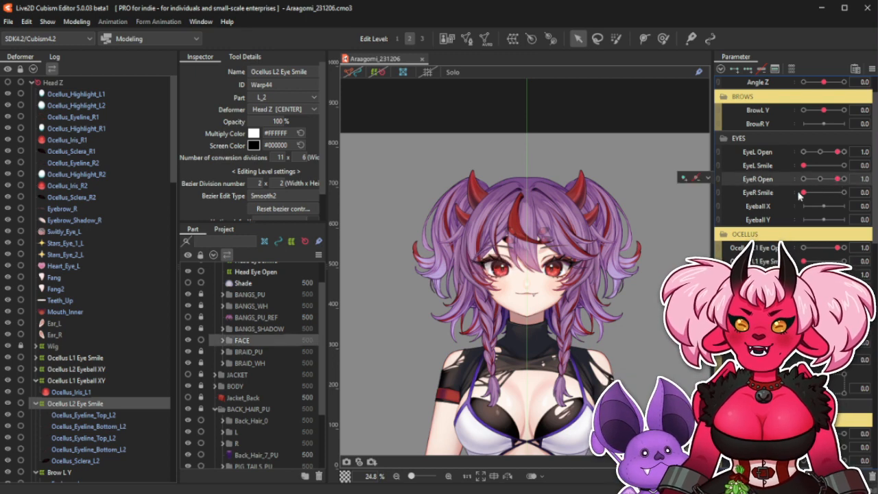
pyautogui.click(102, 369)
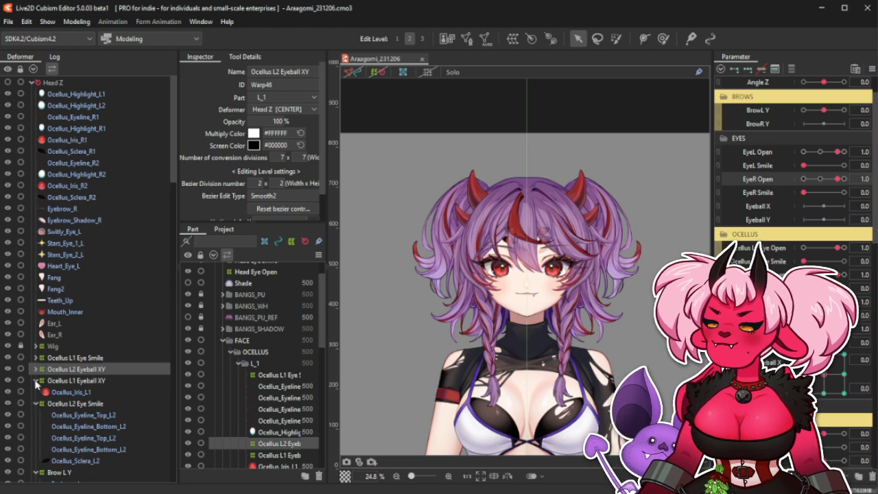
pyautogui.click(35, 381)
pyautogui.click(35, 392)
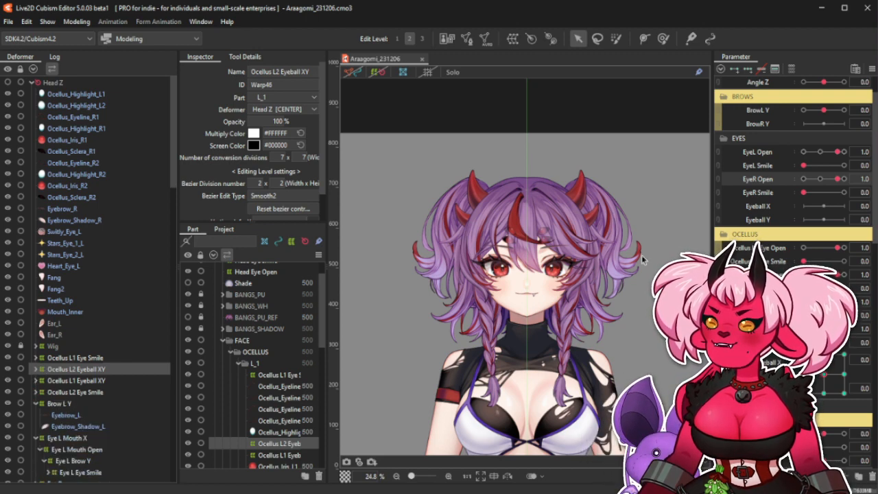
# Collapse the VBRIDGER parameter group to bring the HAIRSTYLE parameters closer to the ocellus ones.
pyautogui.scroll(2, 542, 218)
pyautogui.scroll(3, 595, 248)
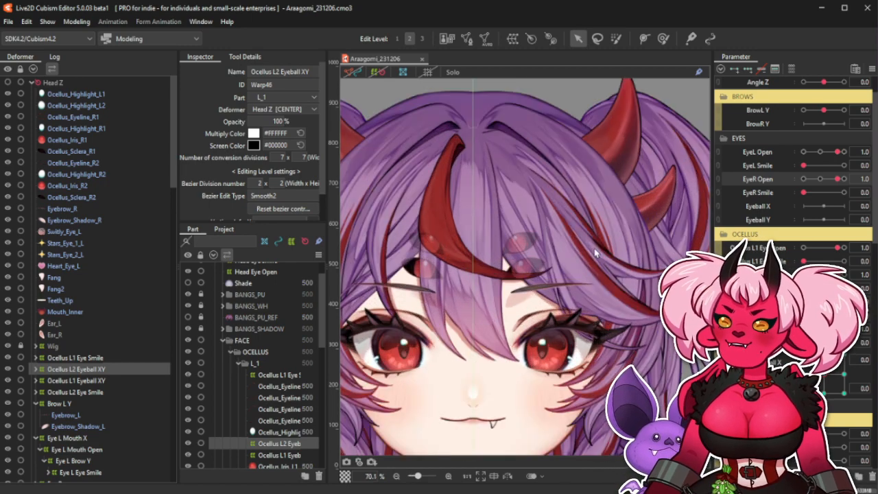
pyautogui.scroll(-5, 793, 178)
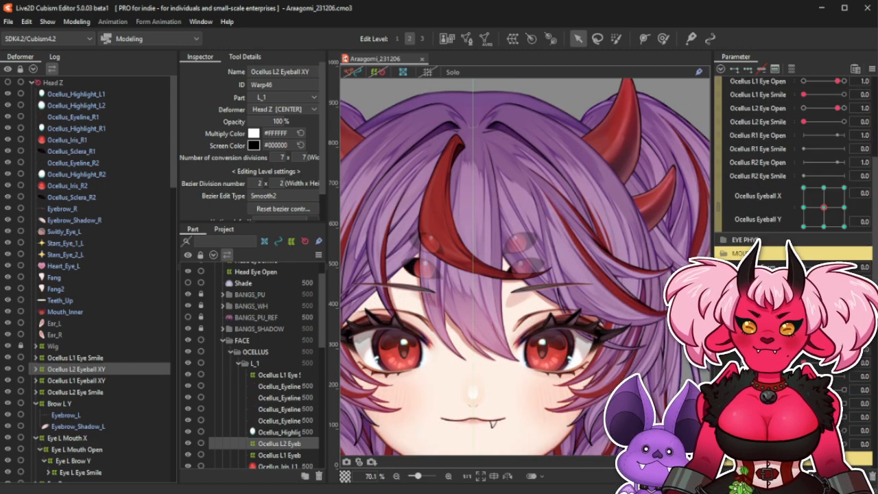
pyautogui.click(812, 225)
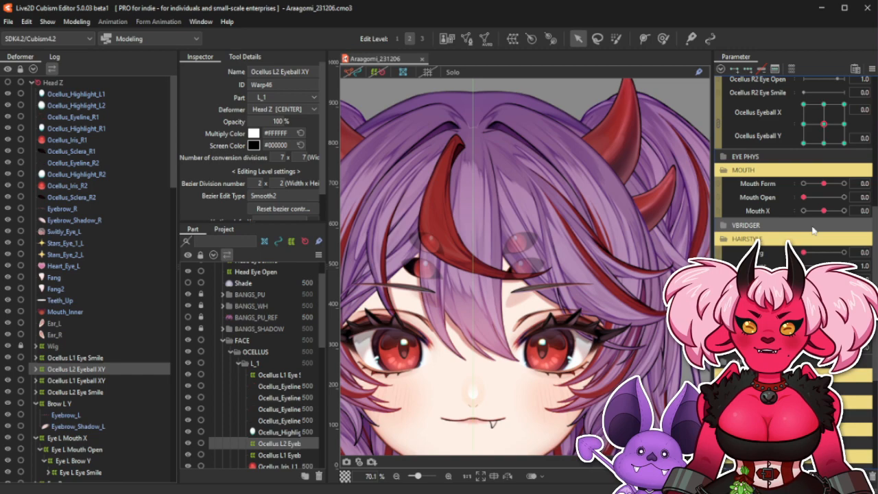
# Collapse the MOUTH parameter group, expand VBRIDGER, and hide the hair with its parameter to expose the bald head and ocelli.
pyautogui.click(823, 171)
pyautogui.click(827, 182)
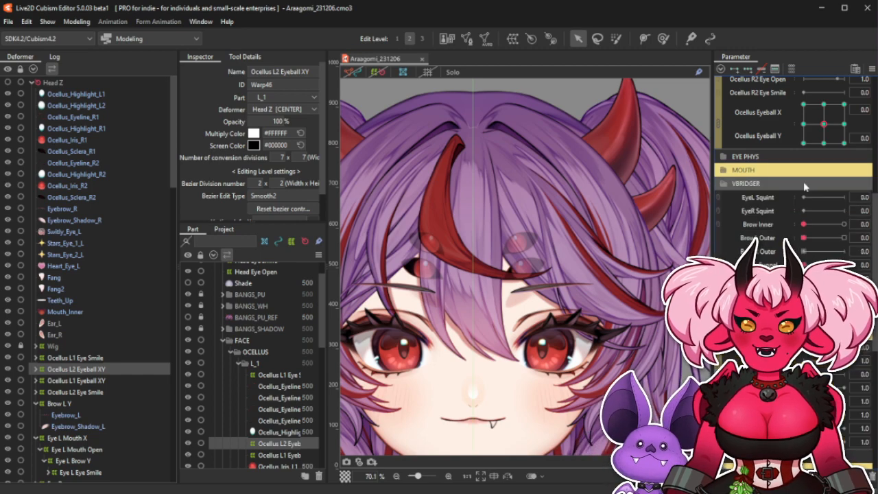
pyautogui.click(805, 352)
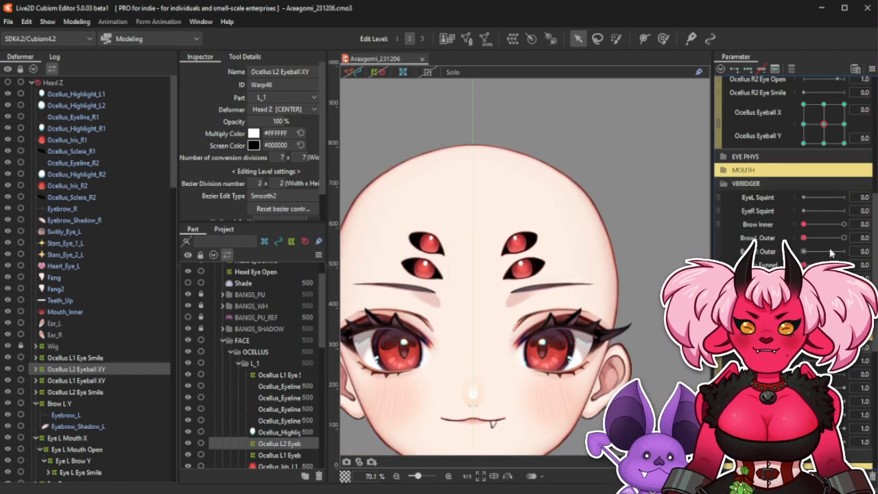
pyautogui.scroll(1, 793, 137)
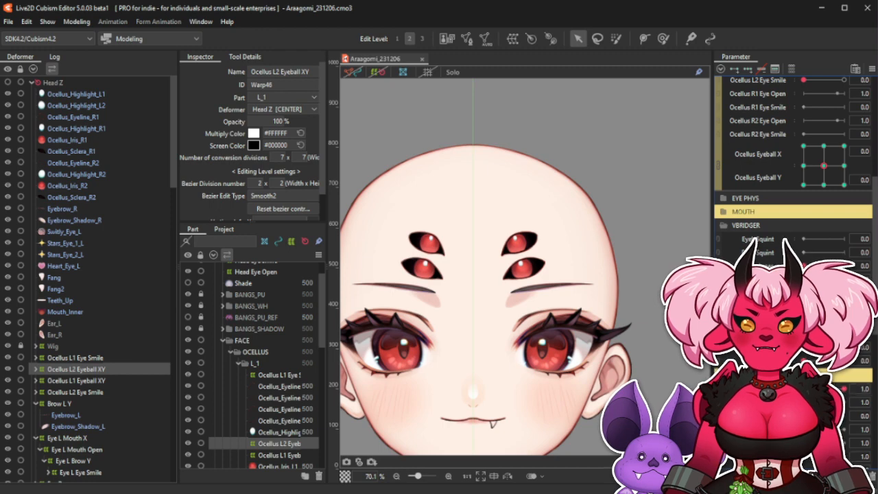
pyautogui.moveTo(805, 293); pyautogui.dragTo(804, 267)
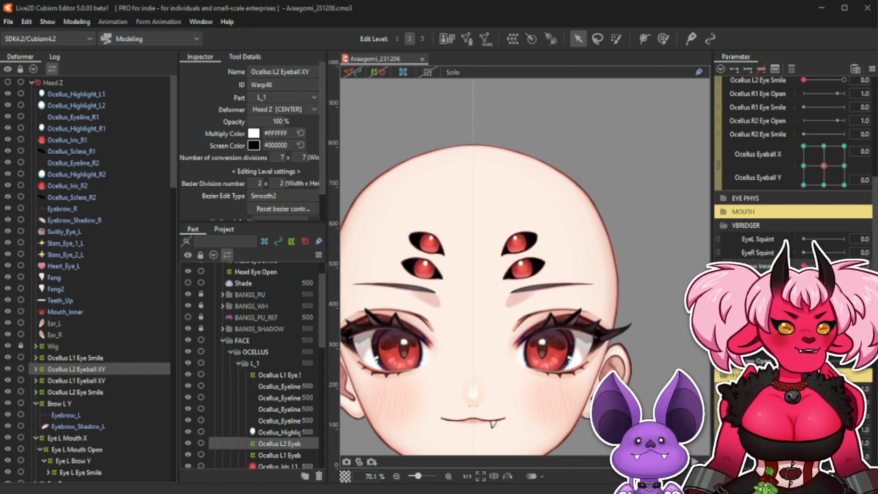
pyautogui.scroll(-4, 457, 241)
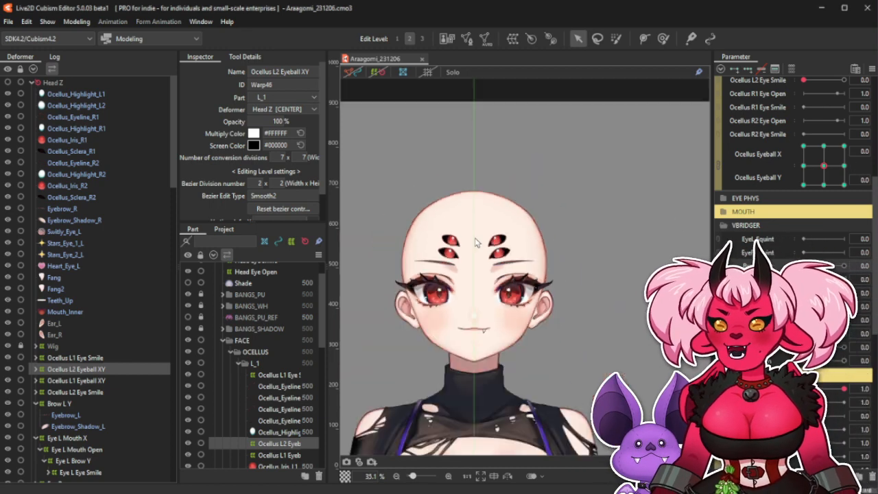
pyautogui.scroll(2, 459, 206)
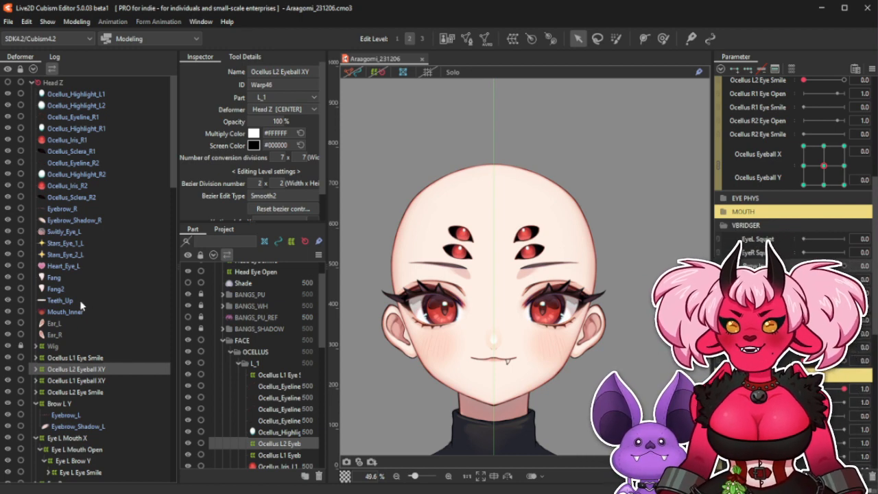
# Test the EyeL Open parameter and return it to 1.0.
pyautogui.scroll(5, 816, 206)
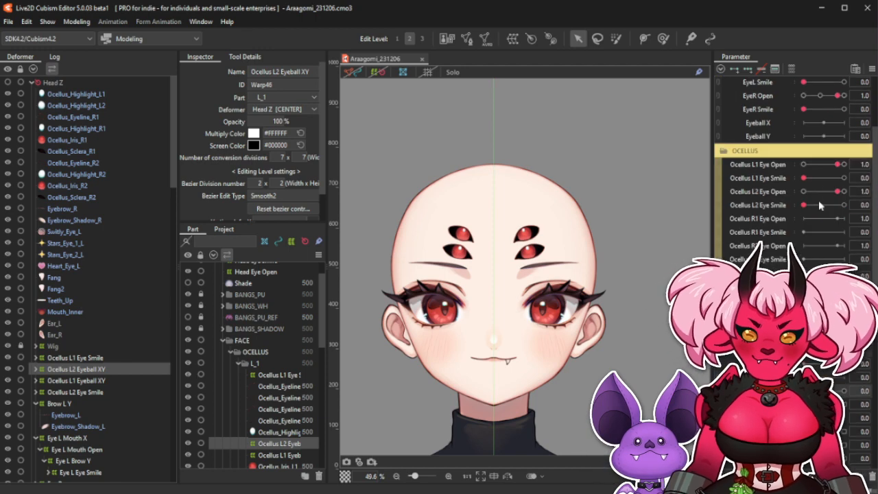
pyautogui.moveTo(837, 110)
pyautogui.mouseDown()
pyautogui.moveTo(856, 120)
pyautogui.moveTo(841, 123)
pyautogui.moveTo(845, 117)
pyautogui.mouseUp()
pyautogui.click(838, 111)
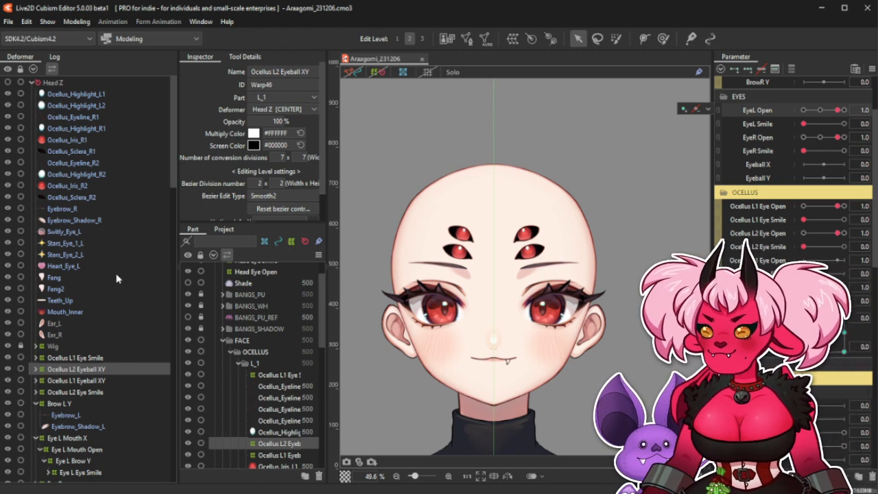
# Move the Ocellus L2 Eyeball XY deformer from the L_1 part folder into the L_2 part folder.
pyautogui.click(75, 380)
pyautogui.keyDown('ctrl'); pyautogui.click(76, 358); pyautogui.keyUp('ctrl')
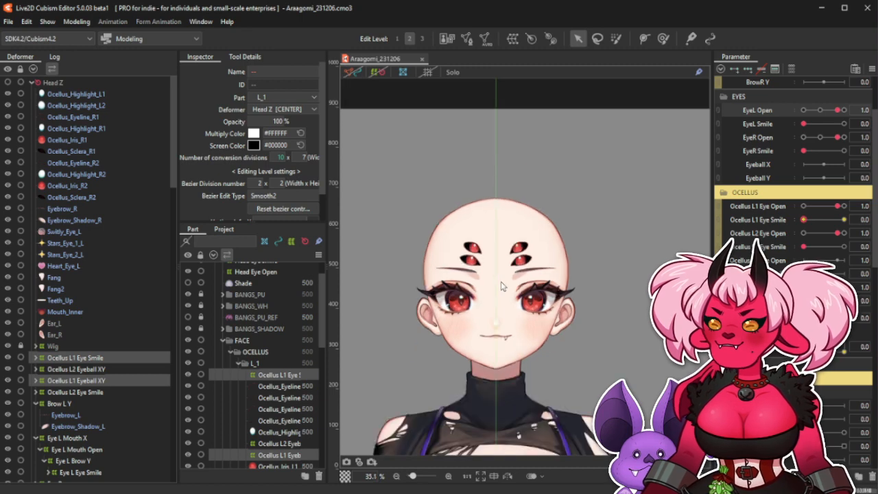
pyautogui.scroll(-2, 275, 420)
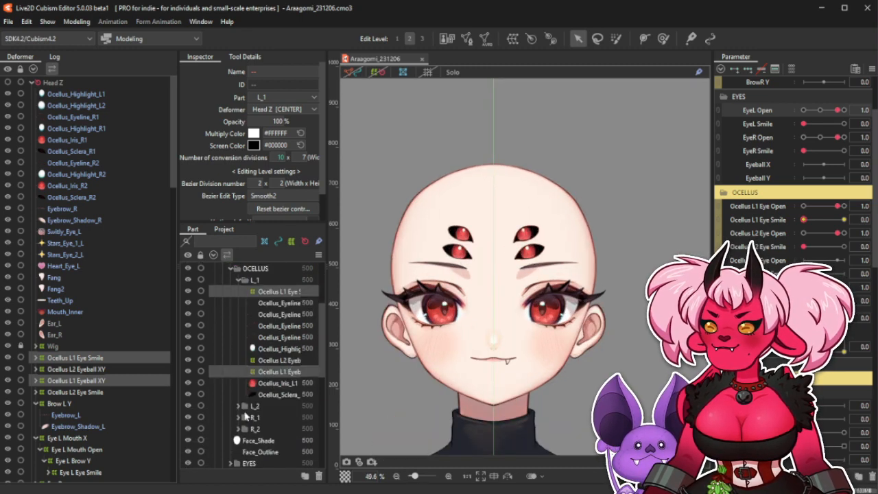
pyautogui.click(239, 406)
pyautogui.click(289, 361)
pyautogui.moveTo(289, 361); pyautogui.dragTo(290, 419)
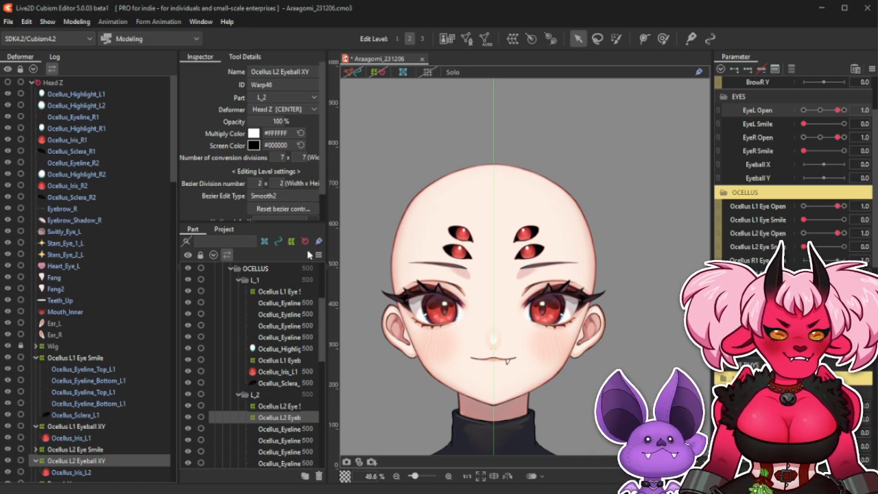
# Select the Ocellus L1 Eye Smile deformer and the BrowL Y parameter.
pyautogui.click(111, 429)
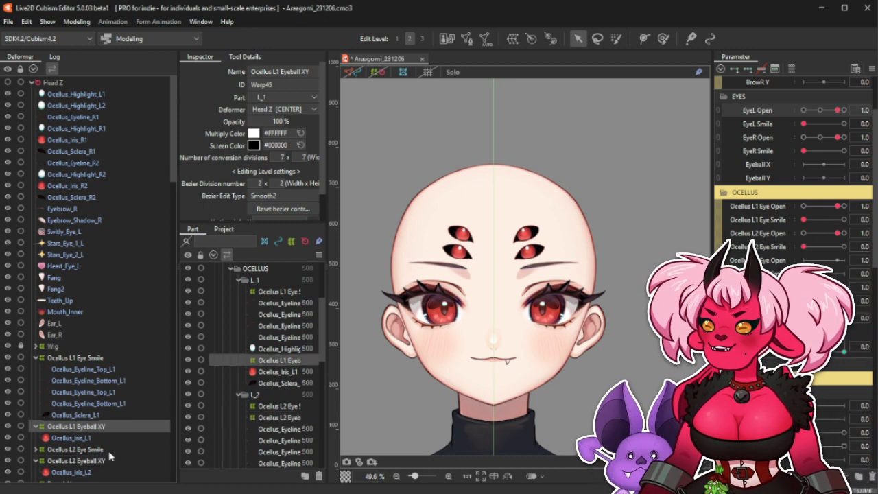
pyautogui.click(110, 450)
pyautogui.click(103, 358)
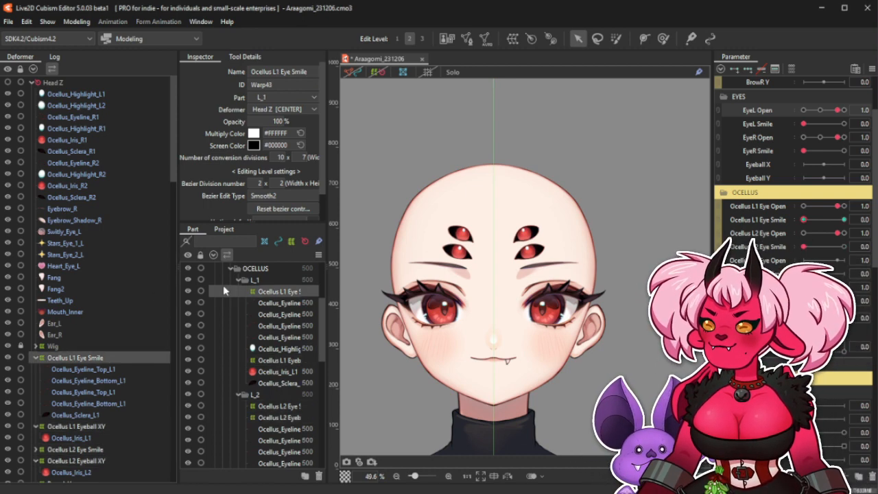
pyautogui.moveTo(824, 334)
pyautogui.mouseDown()
pyautogui.moveTo(832, 329)
pyautogui.moveTo(817, 329)
pyautogui.moveTo(832, 336)
pyautogui.moveTo(824, 321)
pyautogui.mouseUp()
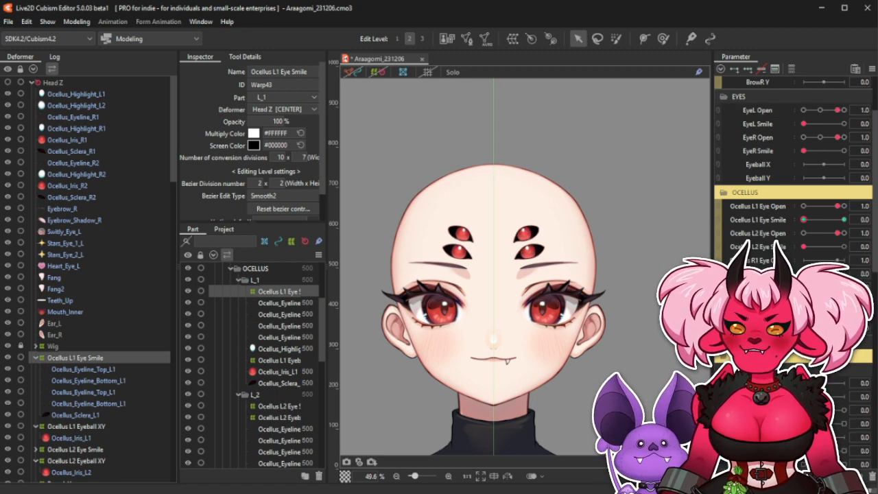
pyautogui.scroll(3, 827, 195)
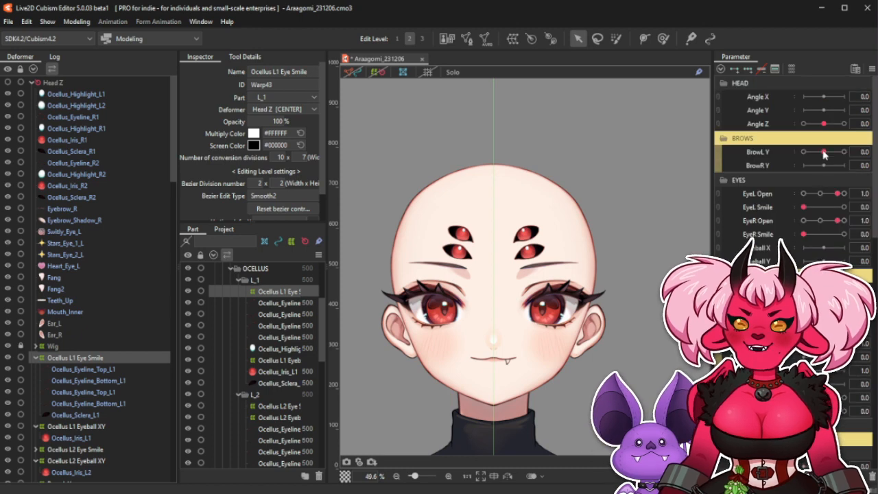
pyautogui.click(757, 152)
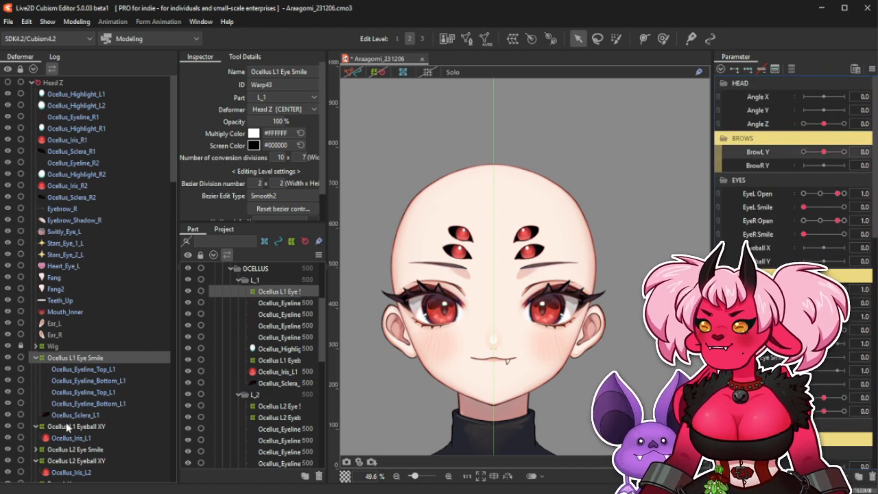
pyautogui.click(512, 39)
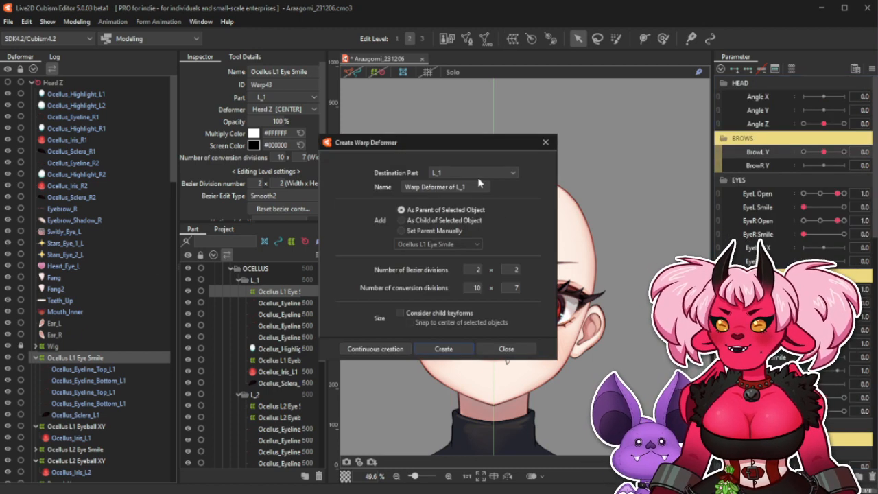
pyautogui.click(545, 142)
pyautogui.click(98, 450)
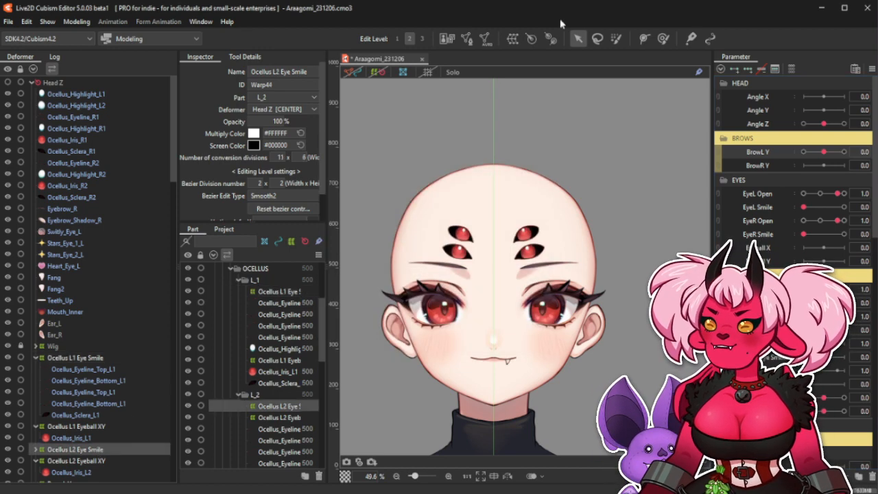
pyautogui.click(513, 40)
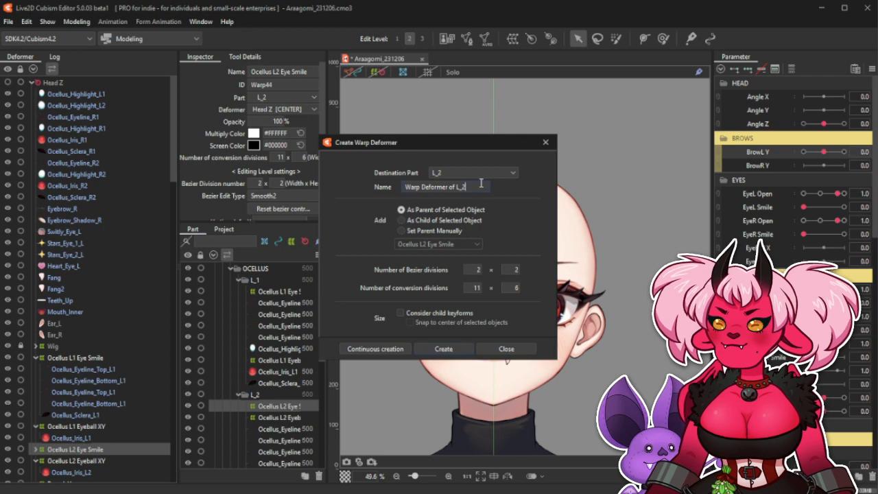
pyautogui.click(546, 142)
# Create a warp deformer named Ocellus Brow L in part L_1 as parent of the Ocellus L1 and L2 Eye Smile deformers.
pyautogui.keyDown('ctrl'); pyautogui.click(115, 359); pyautogui.keyUp('ctrl')
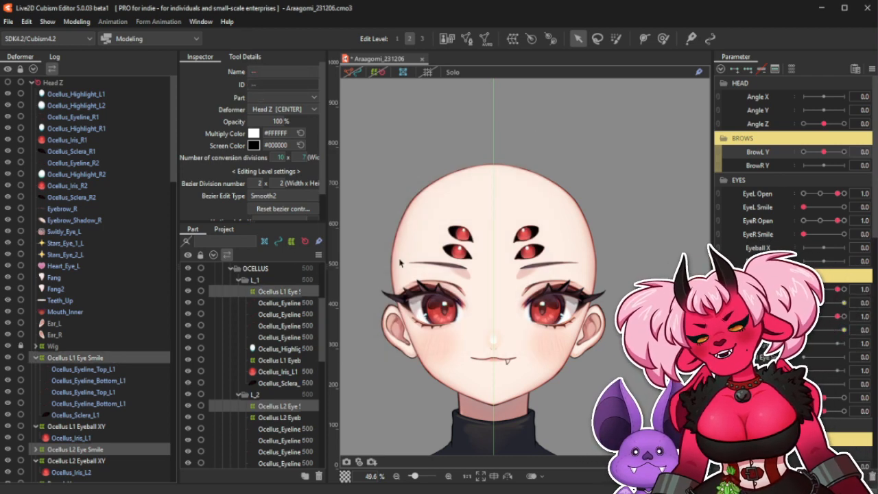
pyautogui.click(514, 40)
pyautogui.moveTo(477, 192); pyautogui.dragTo(339, 183)
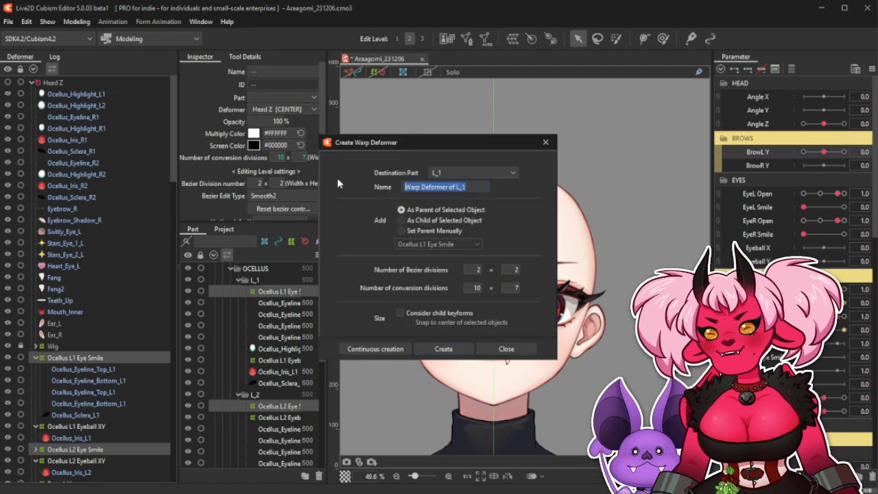
pyautogui.write('Ocellus Brow L')
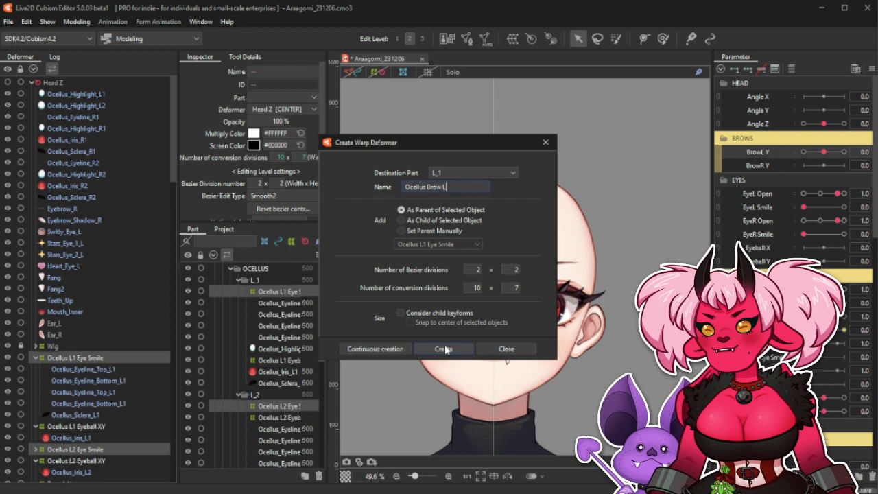
pyautogui.click(446, 350)
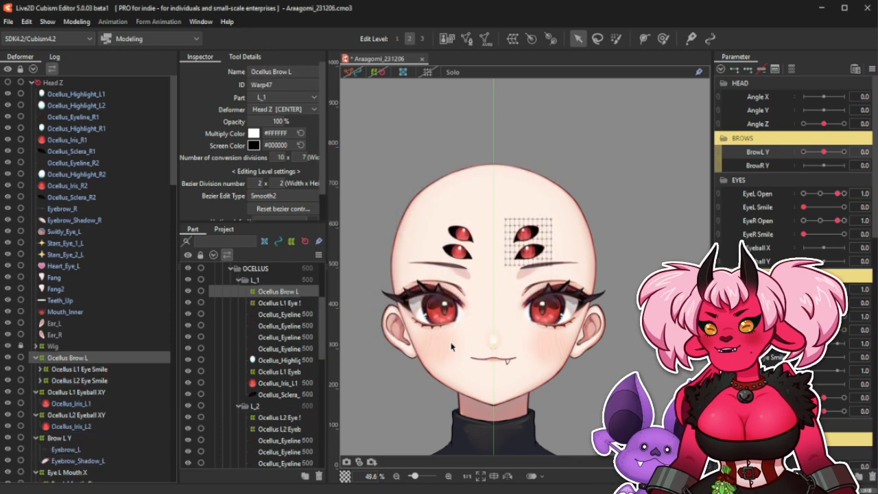
# Set the Ocellus Brow L deformer's conversion divisions to 8 x 8.
pyautogui.scroll(3, 548, 238)
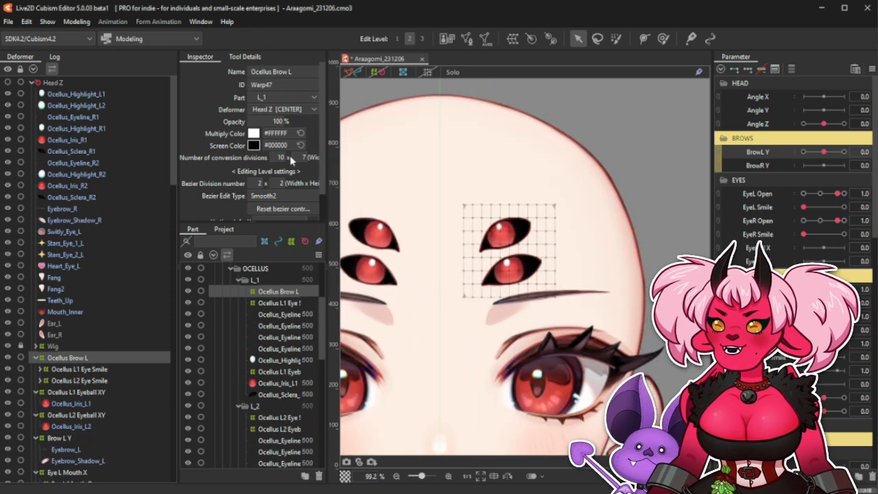
pyautogui.write('9')
pyautogui.press('Return')
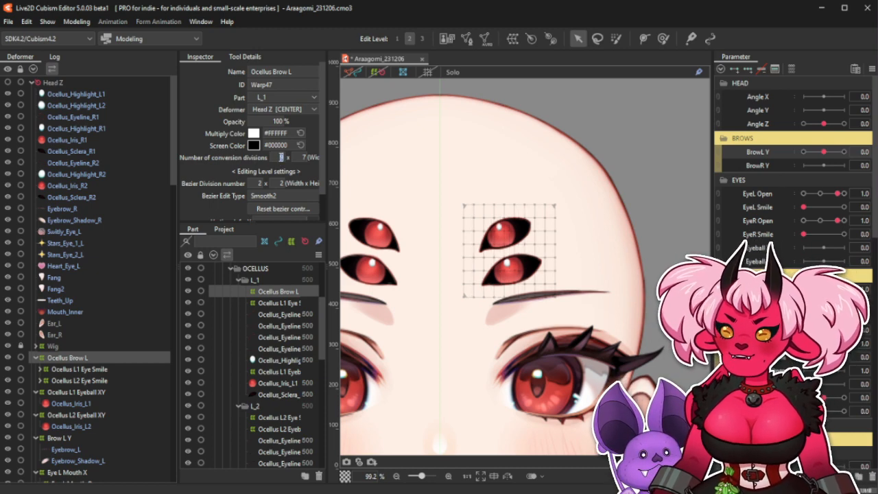
pyautogui.write('8')
pyautogui.press('Return')
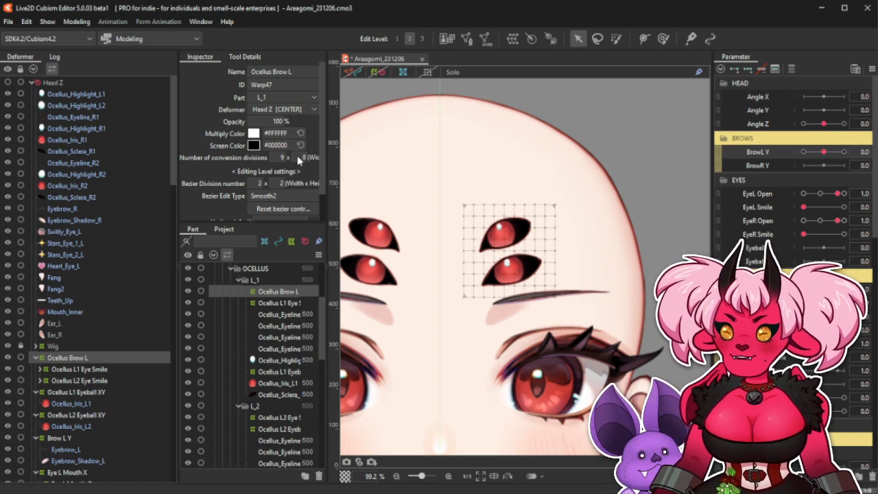
pyautogui.doubleClick(281, 157)
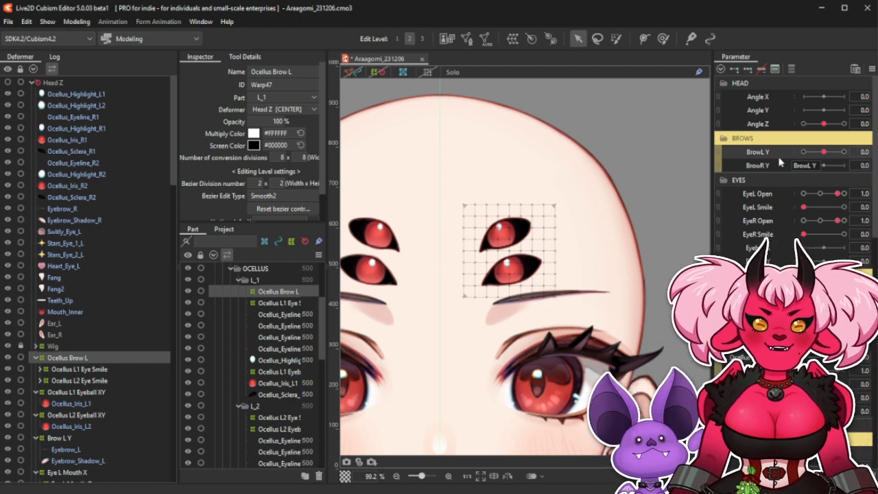
# Make the Ocellus Brow L grid editable and add three keys to it on the BrowL Y parameter.
pyautogui.click(375, 72)
pyautogui.scroll(2, 589, 228)
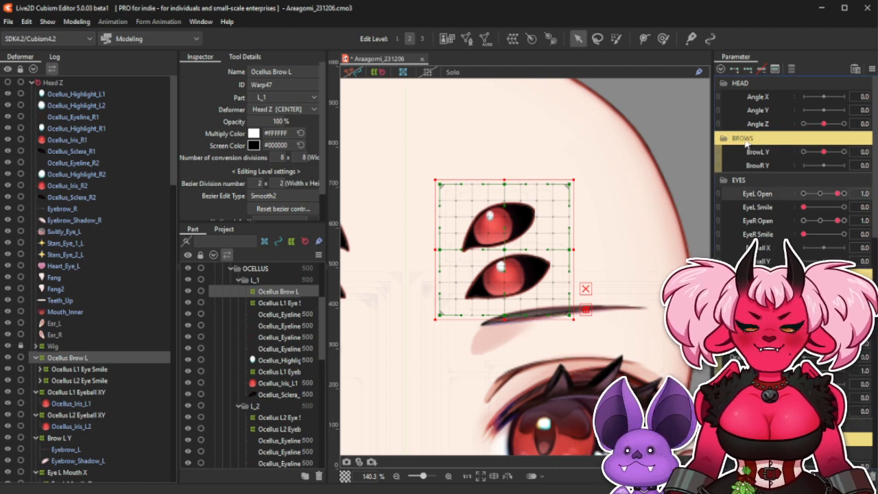
pyautogui.click(770, 152)
pyautogui.click(748, 70)
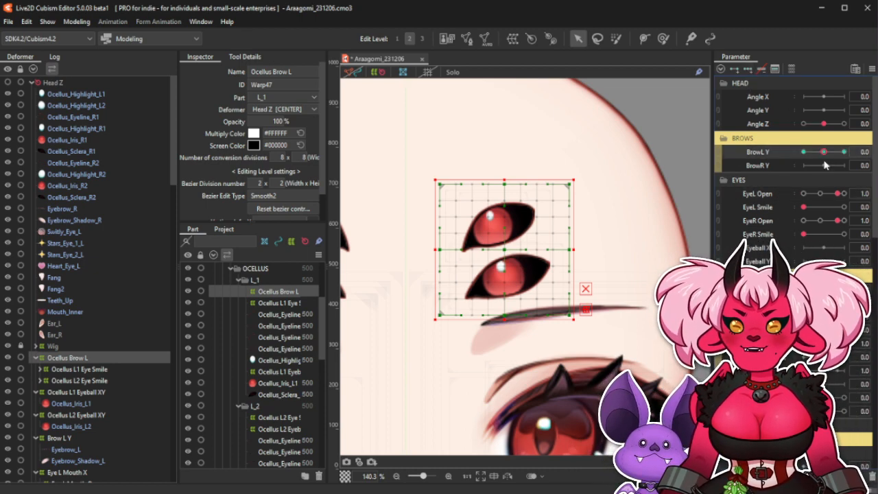
# At BrowL Y 1.0, raise the lower edge, lower outer corner and middle row of the Ocellus Brow L grid.
pyautogui.click(844, 152)
pyautogui.moveTo(506, 317); pyautogui.dragTo(508, 310)
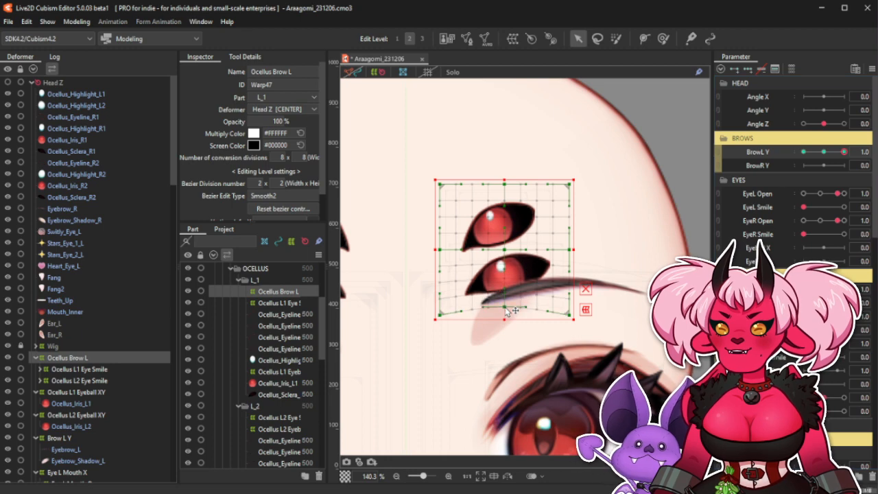
pyautogui.click(585, 289)
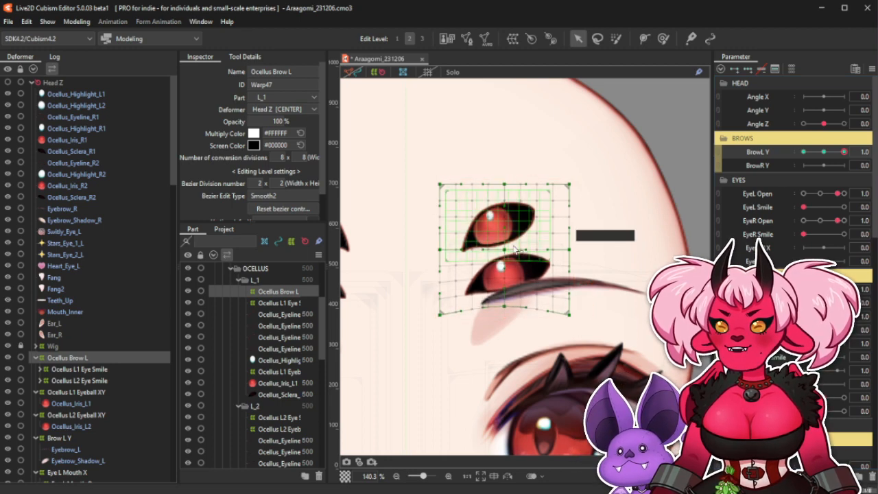
pyautogui.moveTo(569, 314); pyautogui.dragTo(568, 306)
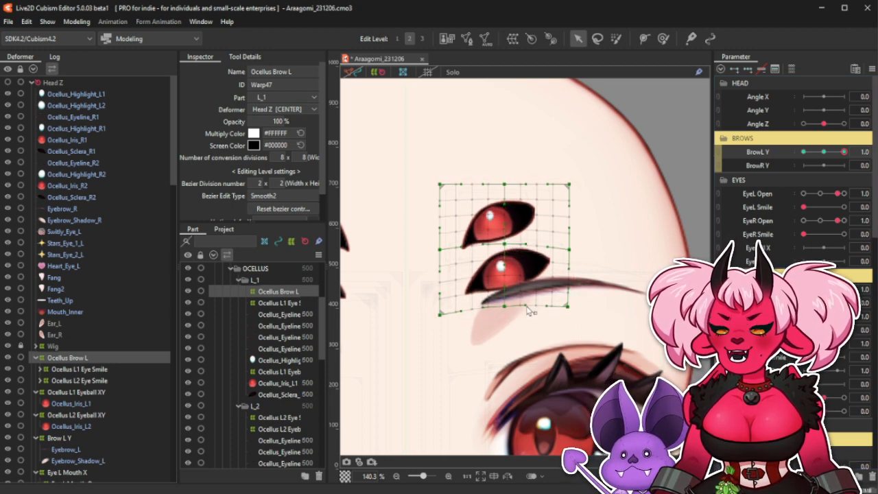
pyautogui.moveTo(506, 306); pyautogui.dragTo(506, 301)
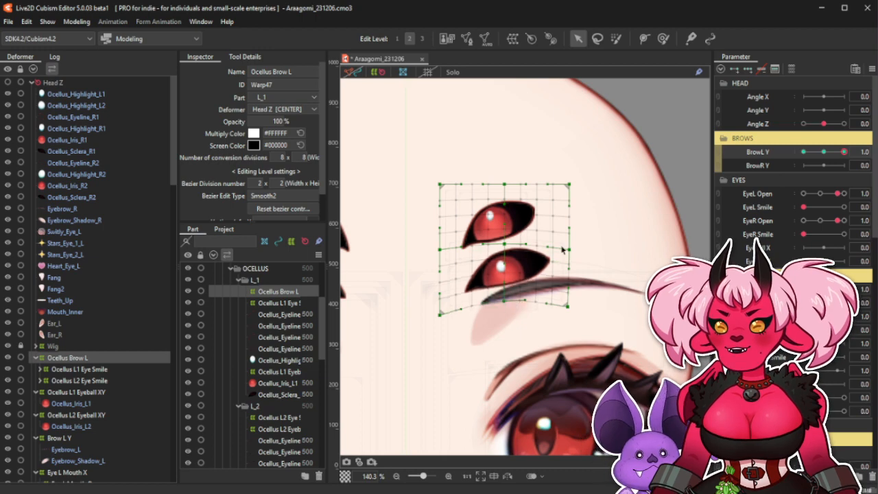
pyautogui.moveTo(569, 249); pyautogui.dragTo(569, 240)
pyautogui.moveTo(505, 244); pyautogui.dragTo(506, 237)
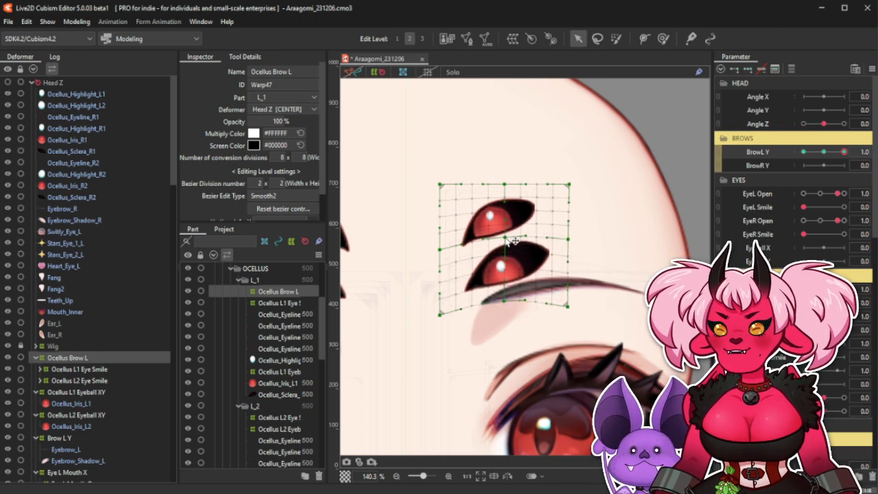
pyautogui.moveTo(504, 184); pyautogui.dragTo(505, 184)
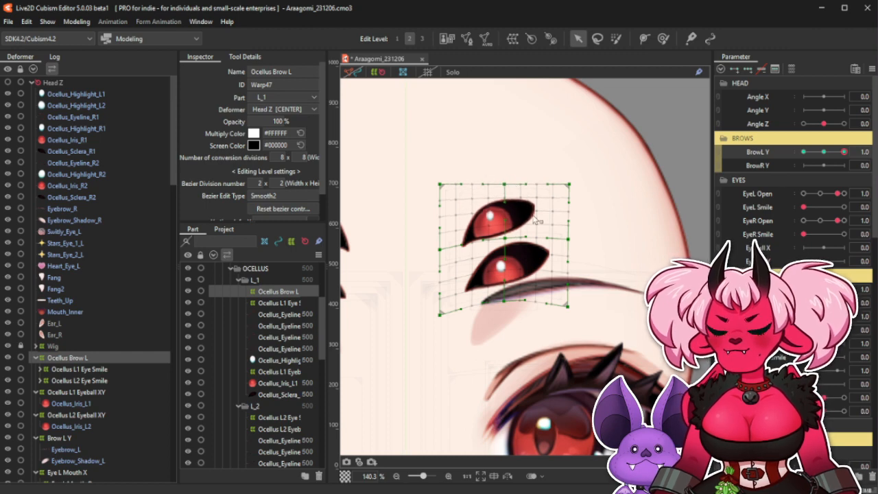
# Bulge the outer side of the Ocellus Brow L grid outward and lift its lower, central and upper middle points slightly.
pyautogui.moveTo(569, 240); pyautogui.dragTo(574, 239)
pyautogui.moveTo(506, 301); pyautogui.dragTo(506, 298)
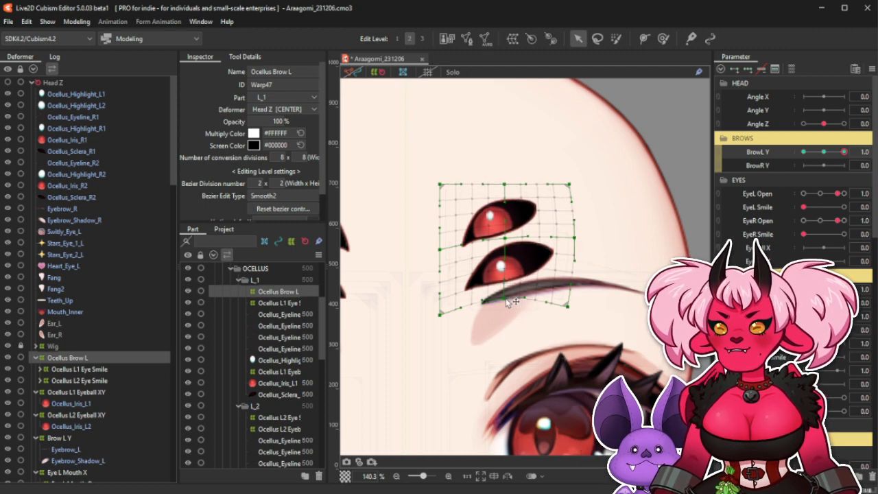
pyautogui.moveTo(506, 239); pyautogui.dragTo(506, 237)
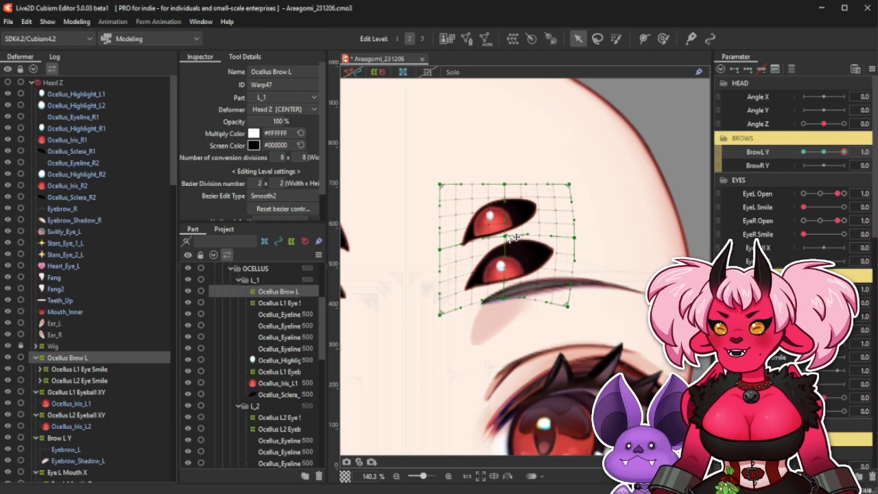
pyautogui.moveTo(506, 186); pyautogui.dragTo(505, 184)
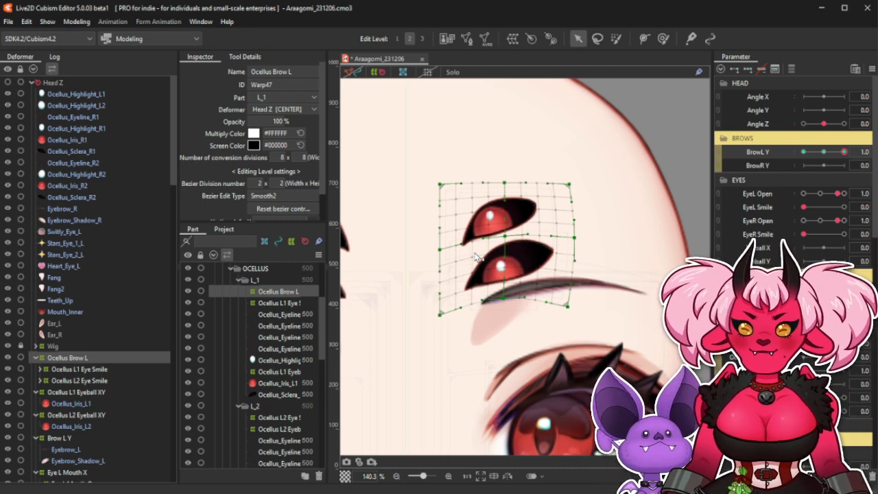
pyautogui.scroll(-2, 521, 202)
pyautogui.scroll(2, 522, 202)
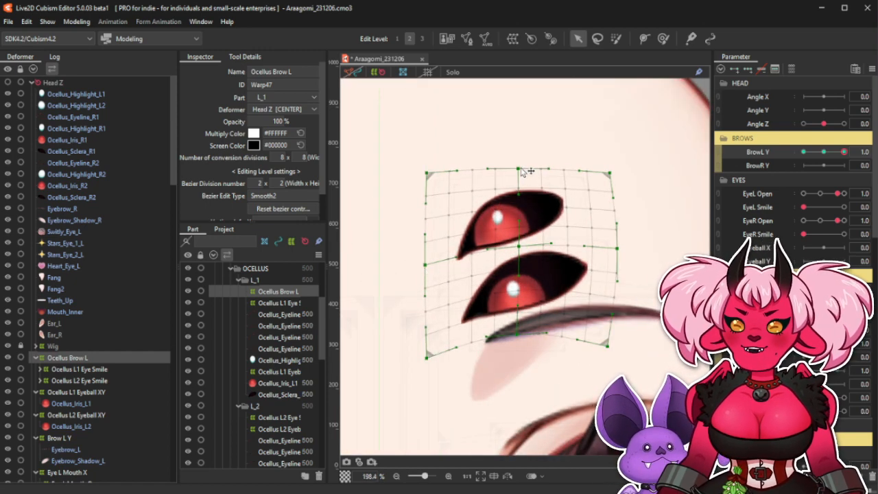
pyautogui.moveTo(521, 168); pyautogui.dragTo(521, 167)
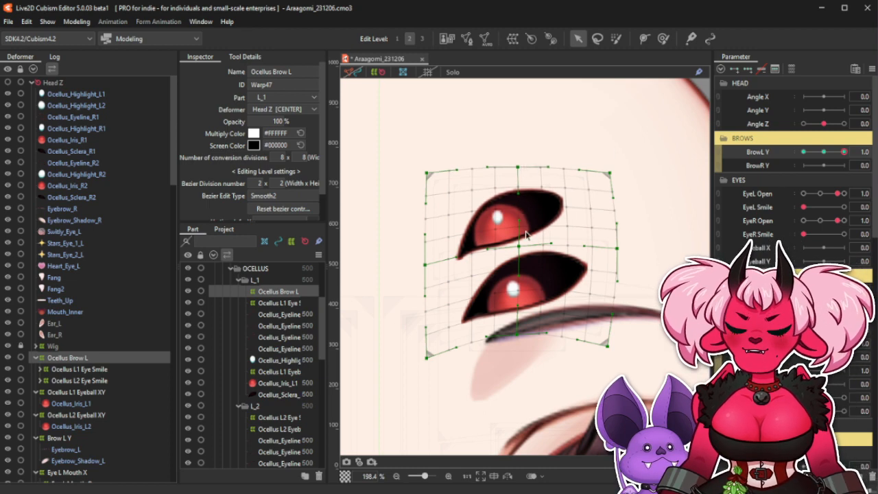
pyautogui.press('Escape')
pyautogui.scroll(-2, 522, 208)
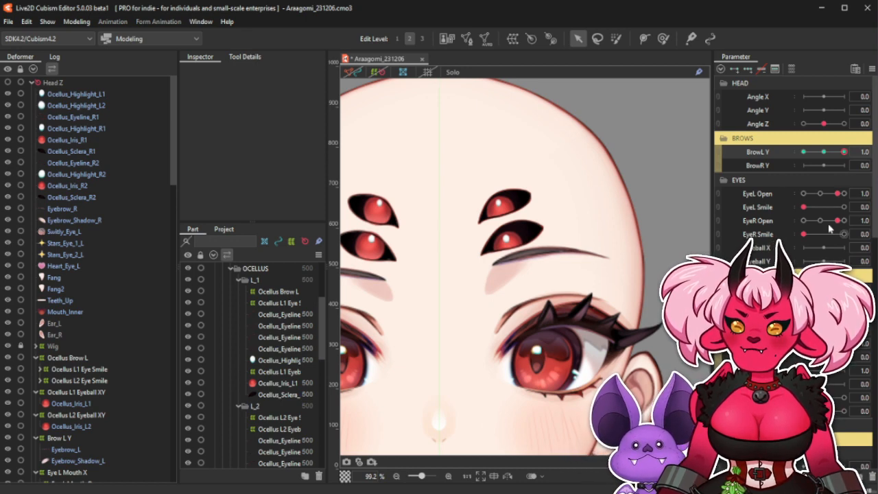
# Preview the ocelli across the BrowL Y range and inspect the Ocellus L1 and L2 Eye Smile deformers.
pyautogui.moveTo(827, 151); pyautogui.dragTo(854, 177)
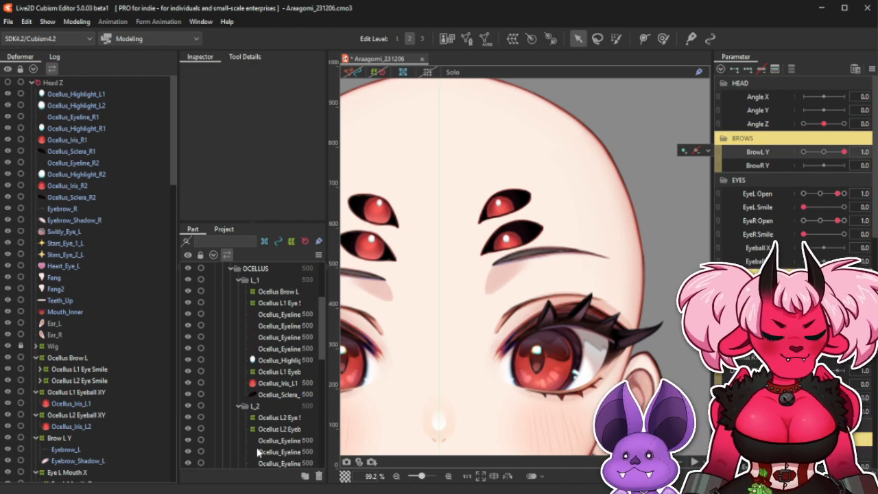
pyautogui.click(93, 372)
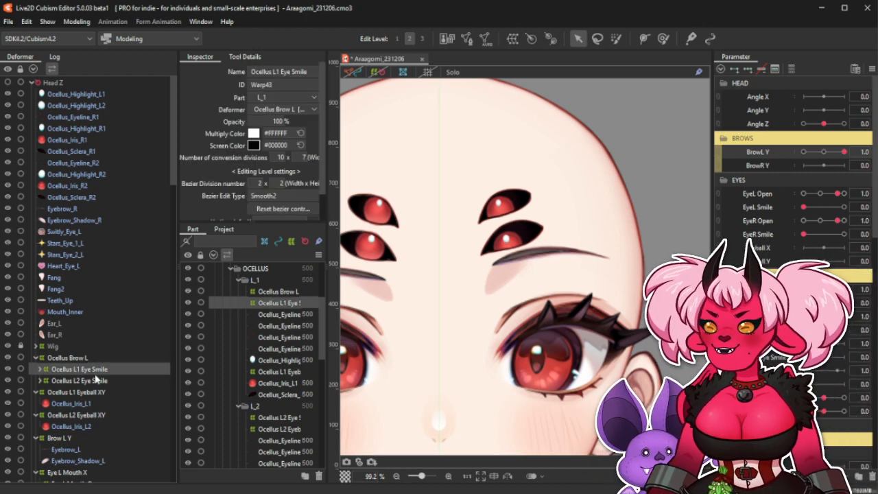
pyautogui.click(102, 381)
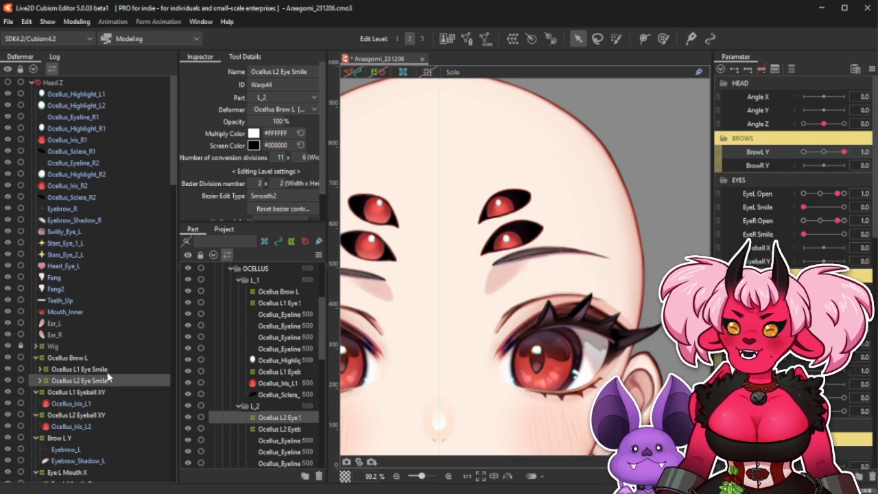
# Set BrowL Y to -1.0 with the deformers shown, and rename the Ocellus Brow L deformer as Ocellus Brow L Y.
pyautogui.moveTo(844, 151); pyautogui.dragTo(784, 162)
pyautogui.click(372, 73)
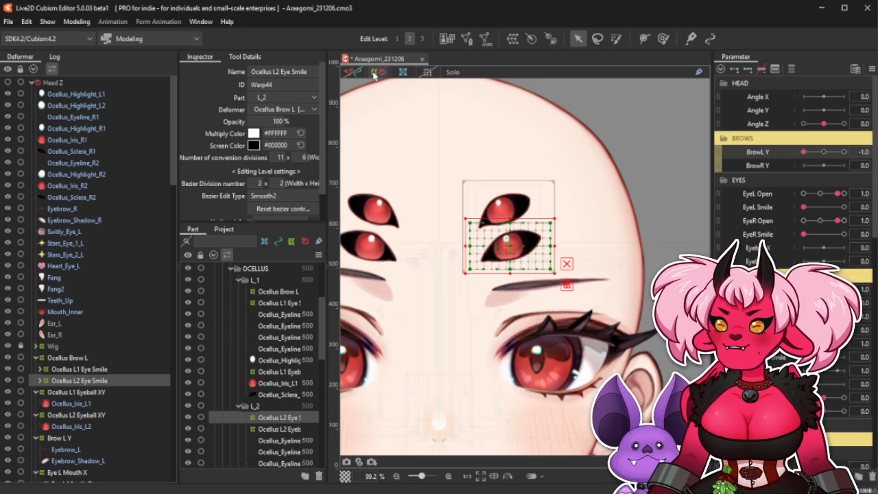
pyautogui.click(99, 358)
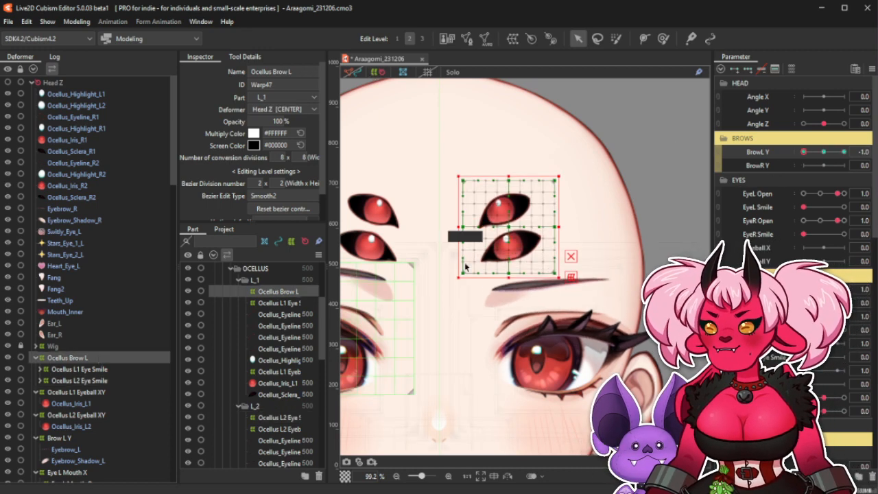
pyautogui.click(313, 73)
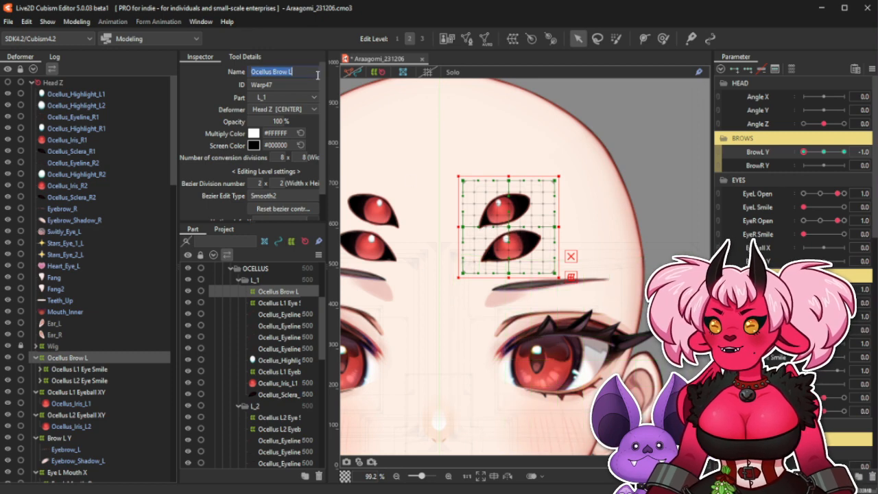
pyautogui.click(311, 73)
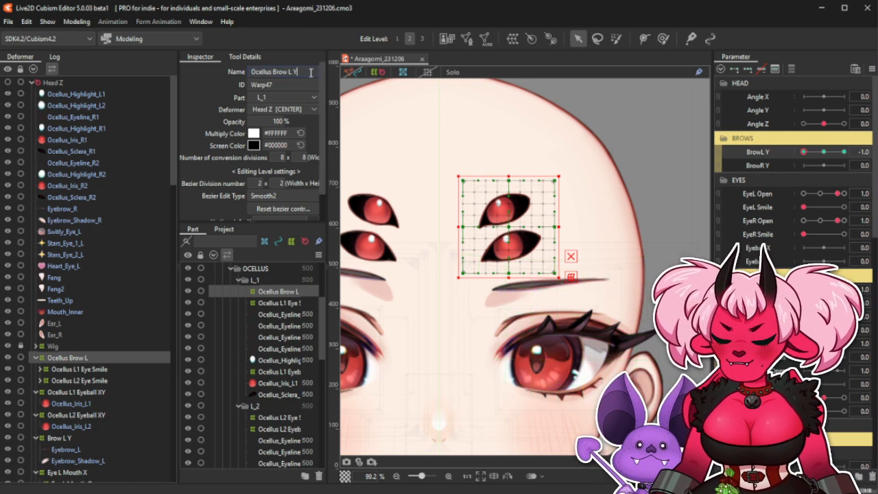
pyautogui.write('Y')
# At BrowL Y -1.0, pull the grid's lower edge, centre and upper middle point down and its outer side slightly inward.
pyautogui.scroll(2, 532, 257)
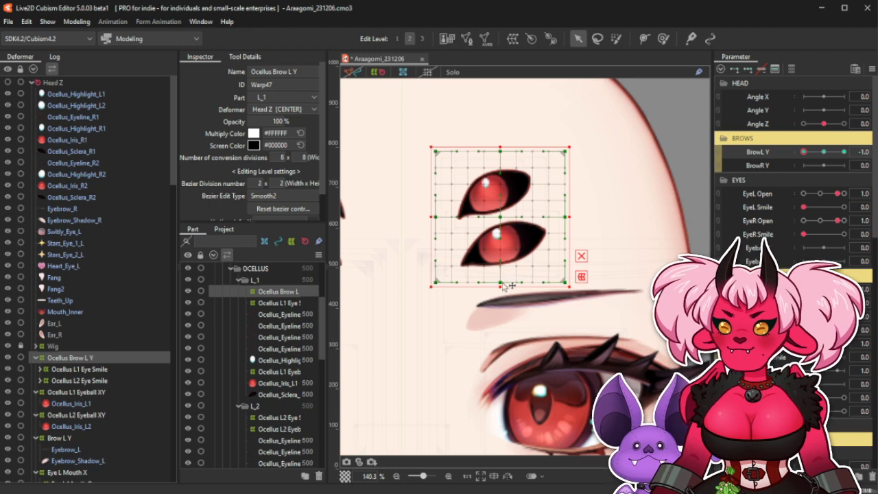
pyautogui.moveTo(500, 284); pyautogui.dragTo(501, 287)
pyautogui.moveTo(565, 218); pyautogui.dragTo(562, 219)
pyautogui.moveTo(565, 282); pyautogui.dragTo(565, 287)
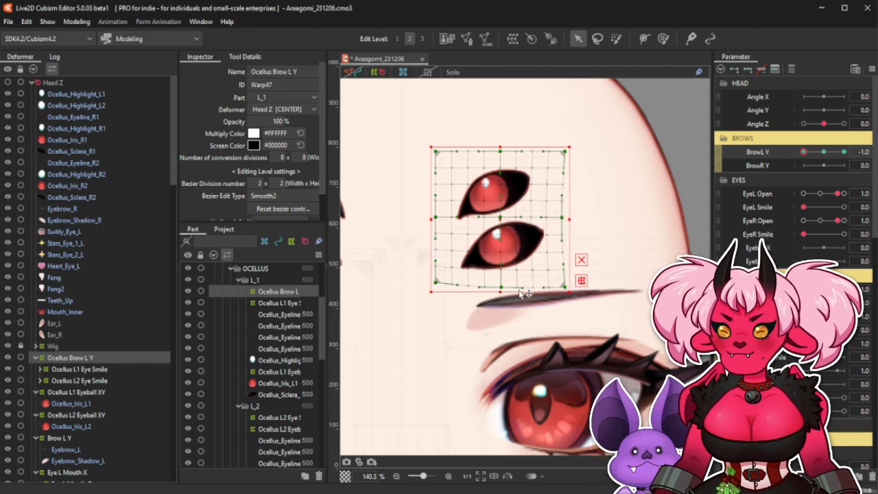
pyautogui.moveTo(501, 287); pyautogui.dragTo(501, 291)
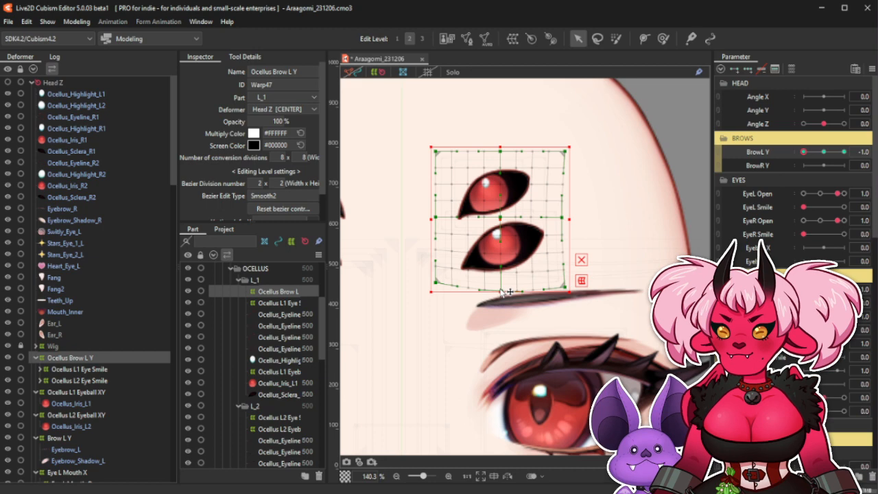
pyautogui.click(582, 263)
pyautogui.moveTo(499, 214); pyautogui.dragTo(499, 216)
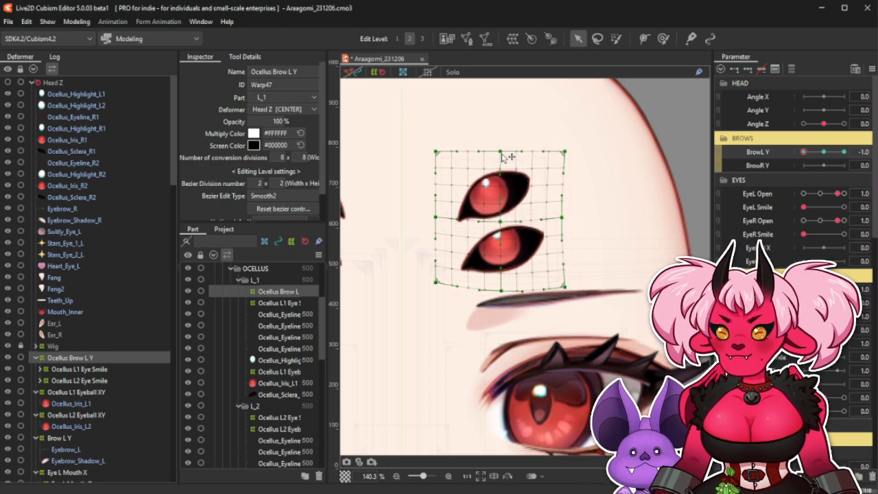
pyautogui.moveTo(502, 151); pyautogui.dragTo(501, 154)
pyautogui.click(385, 82)
pyautogui.scroll(-2, 506, 189)
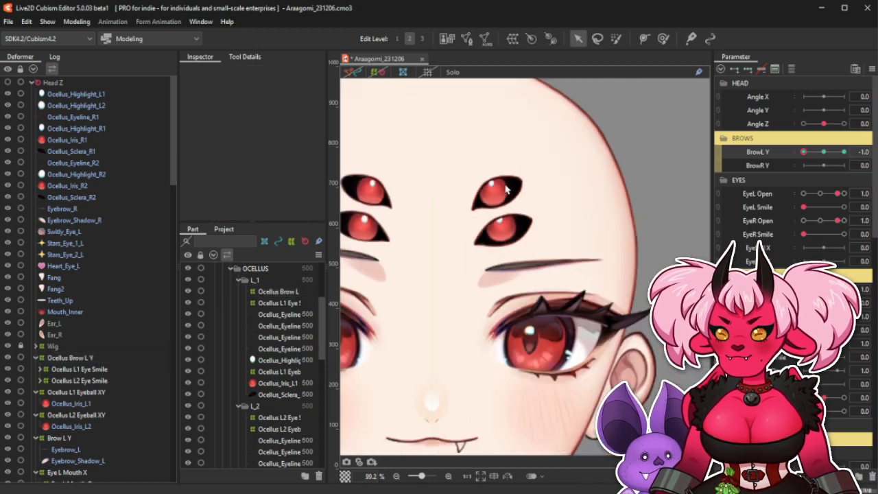
# Set BrowL Y to 1.0 and adjust the lower outer corner of the Ocellus Brow L Y grid.
pyautogui.moveTo(817, 154); pyautogui.dragTo(850, 167)
pyautogui.click(89, 360)
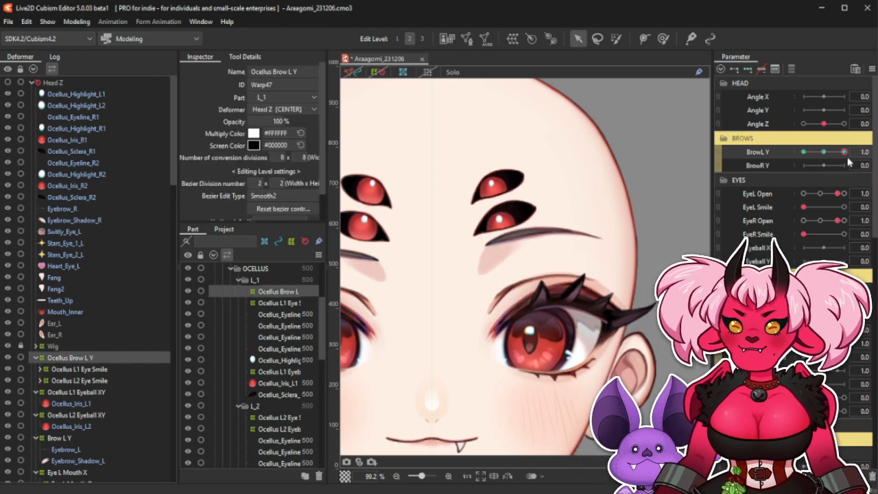
pyautogui.click(378, 75)
pyautogui.scroll(2, 517, 199)
pyautogui.moveTo(561, 269); pyautogui.dragTo(565, 260)
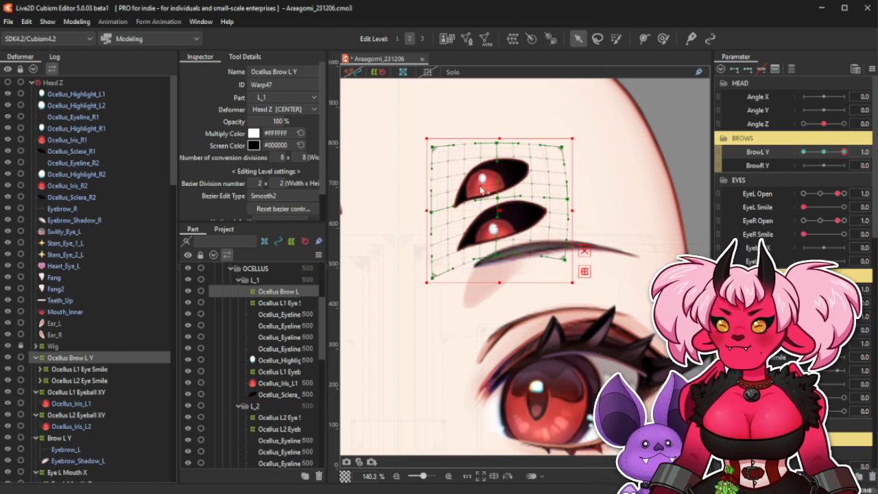
pyautogui.click(375, 75)
pyautogui.scroll(-5, 482, 158)
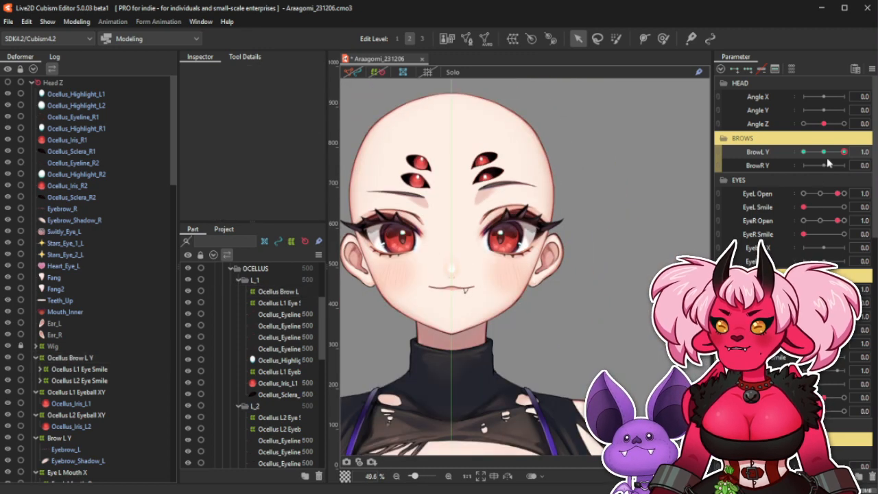
# Preview the left ocelli movement by sweeping BrowL Y down to -1.0.
pyautogui.moveTo(826, 153); pyautogui.dragTo(796, 195)
pyautogui.scroll(4, 492, 162)
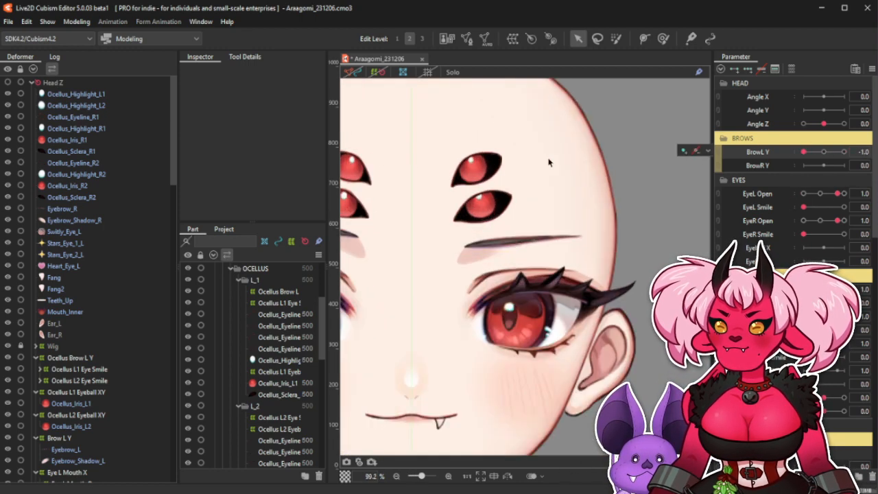
pyautogui.moveTo(804, 152); pyautogui.dragTo(789, 192)
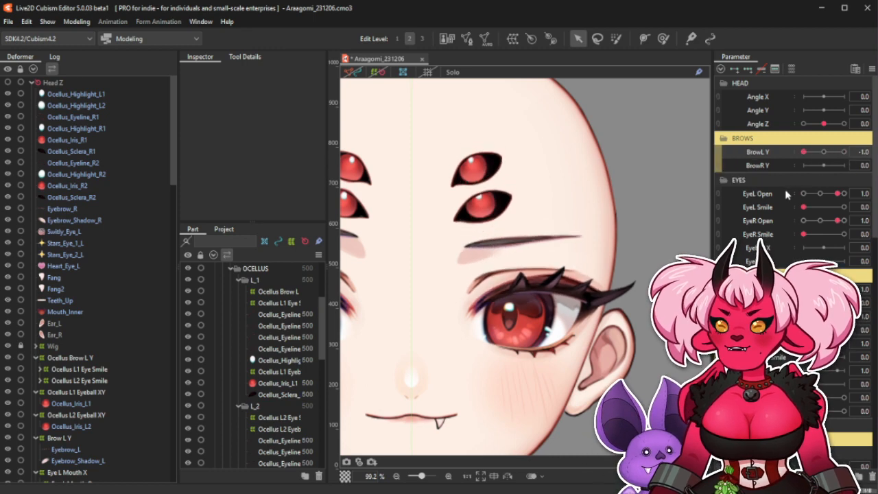
# Blend the Ocellus Brow L Y form at BrowL Y -1.0 with compatibility -15, return BrowL Y to 0.0 and save the model.
pyautogui.click(87, 357)
pyautogui.click(824, 152)
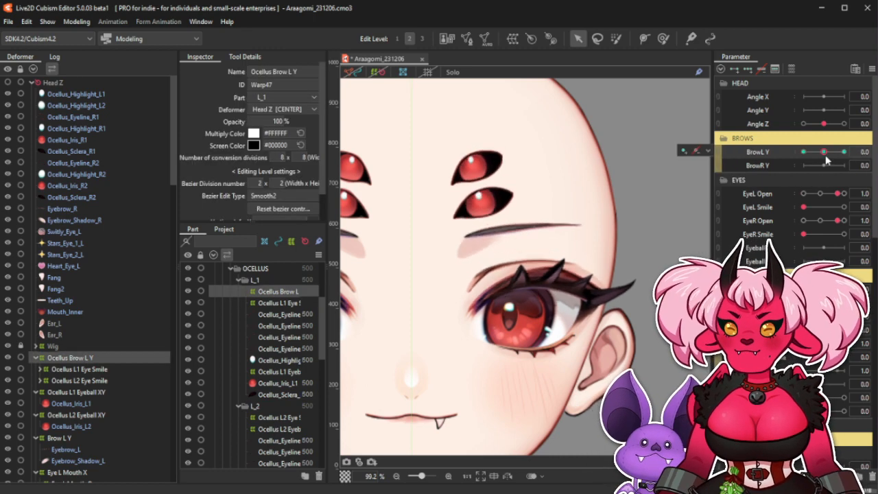
pyautogui.moveTo(826, 160); pyautogui.dragTo(762, 161)
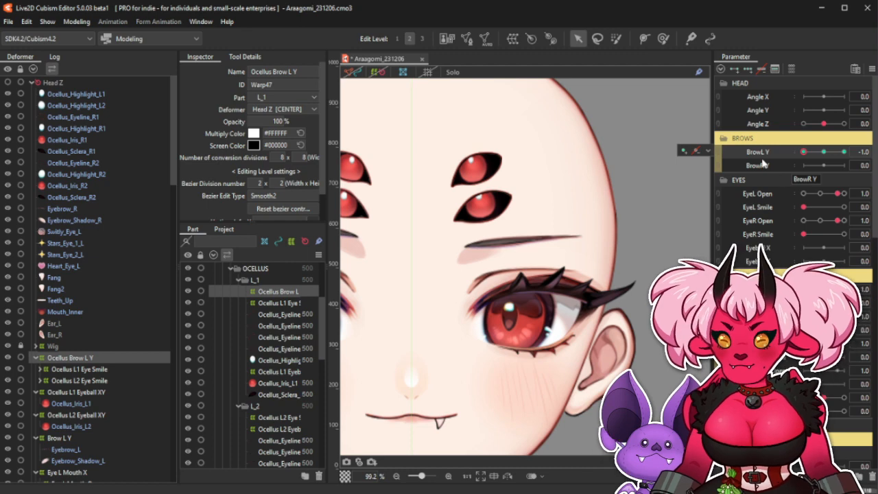
pyautogui.hotkey('ctrl', 'b')
pyautogui.moveTo(471, 194); pyautogui.dragTo(360, 192)
pyautogui.click(313, 298)
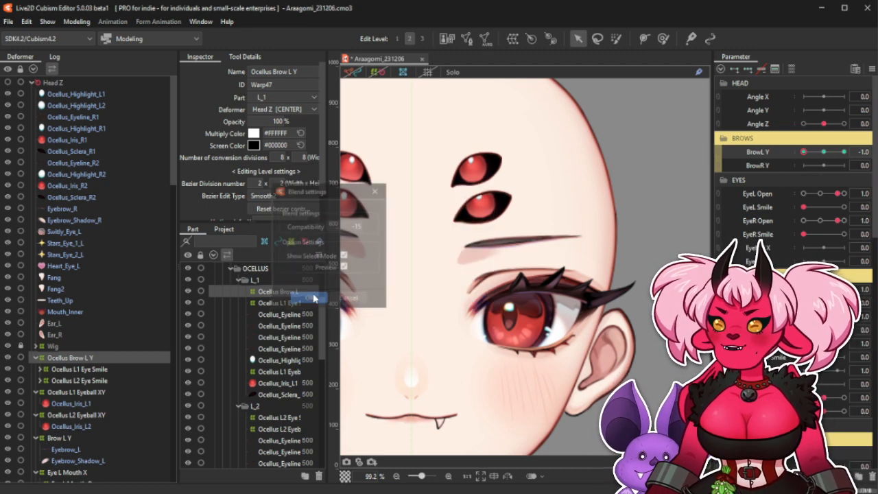
pyautogui.click(825, 152)
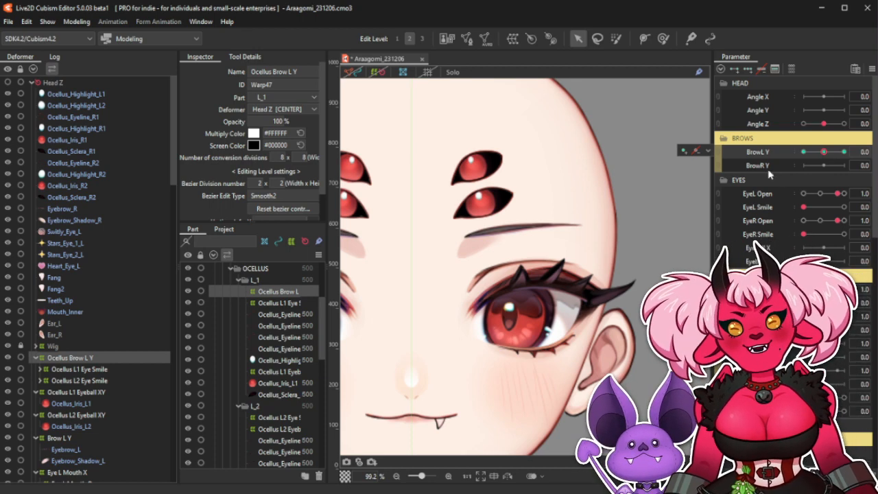
pyautogui.hotkey('ctrl', 's')
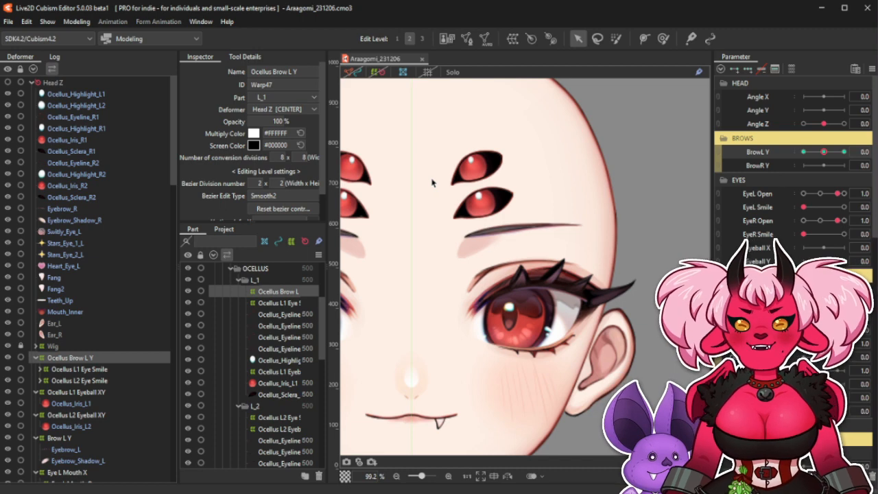
# Preview the Ocellus Brow L Y deformation by sweeping BrowL Y to 1.0 and back to 0.0.
pyautogui.click(121, 368)
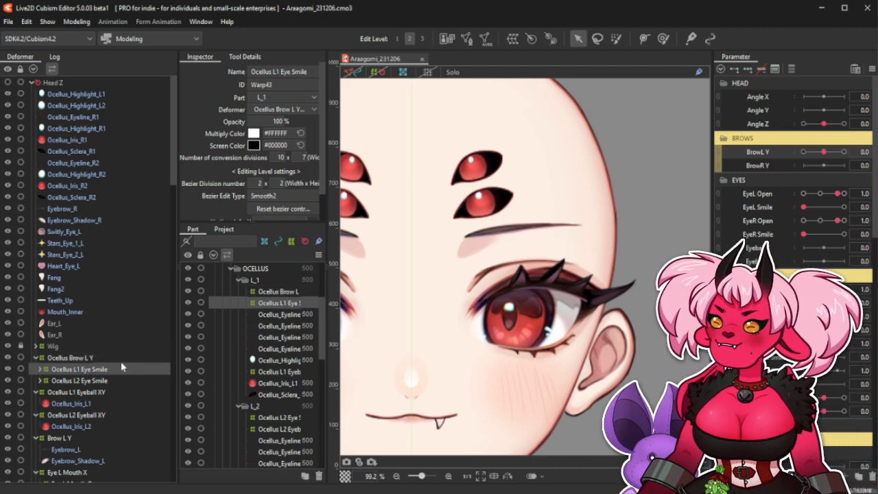
pyautogui.click(124, 361)
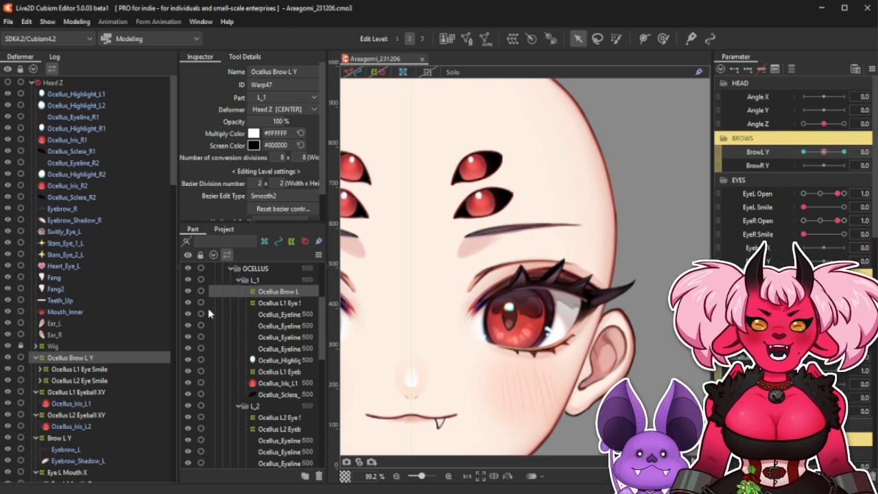
pyautogui.scroll(-3, 491, 185)
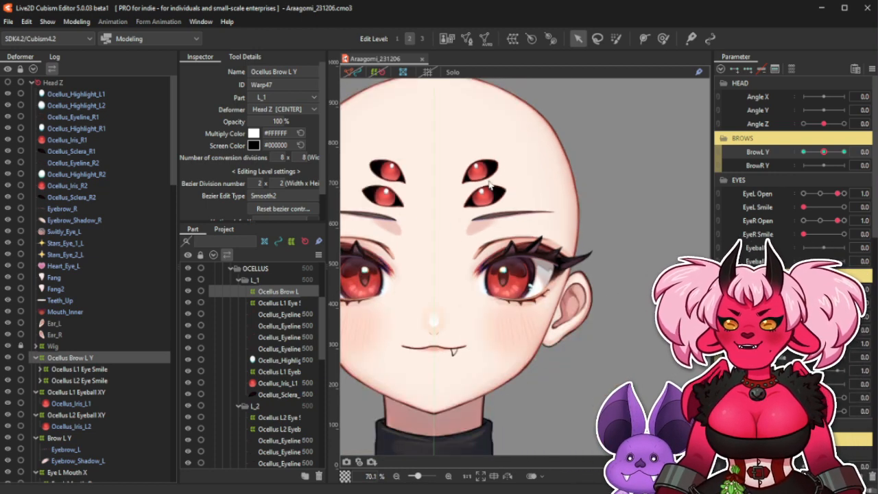
pyautogui.scroll(3, 487, 163)
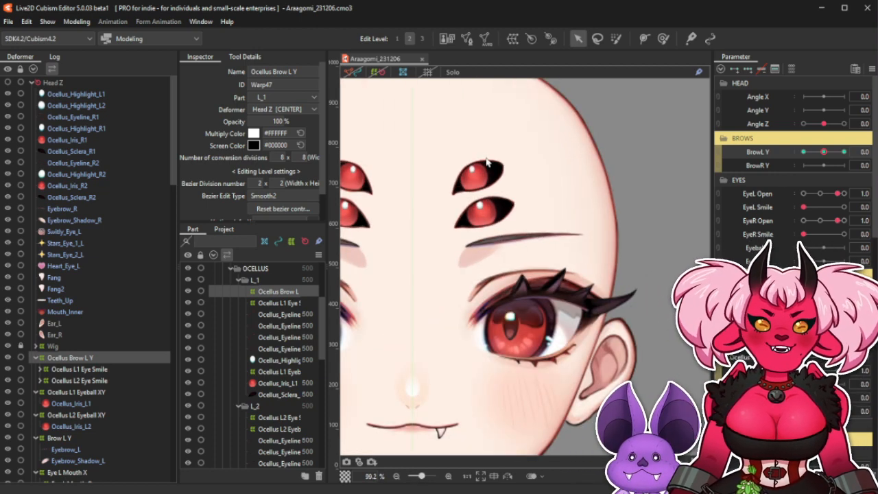
pyautogui.moveTo(825, 152); pyautogui.dragTo(846, 149)
pyautogui.click(826, 153)
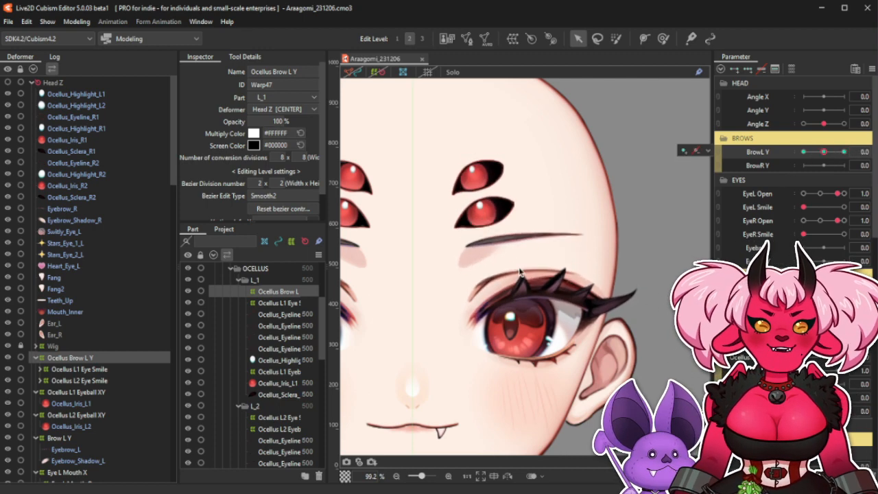
pyautogui.click(98, 393)
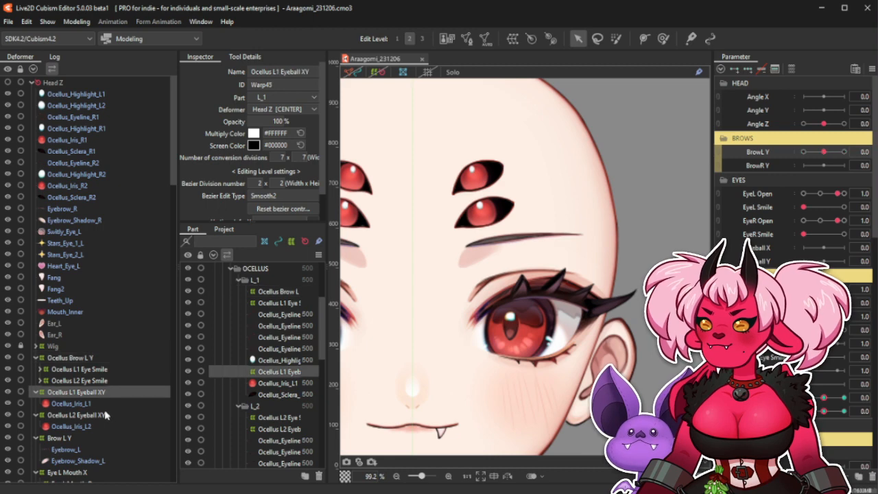
pyautogui.click(533, 40)
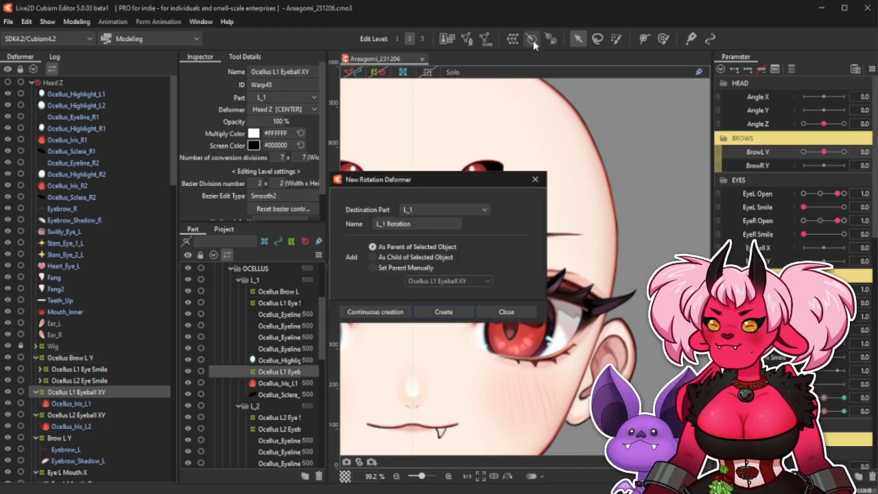
pyautogui.click(536, 179)
pyautogui.click(302, 71)
pyautogui.hotkey('ctrl', 'c')
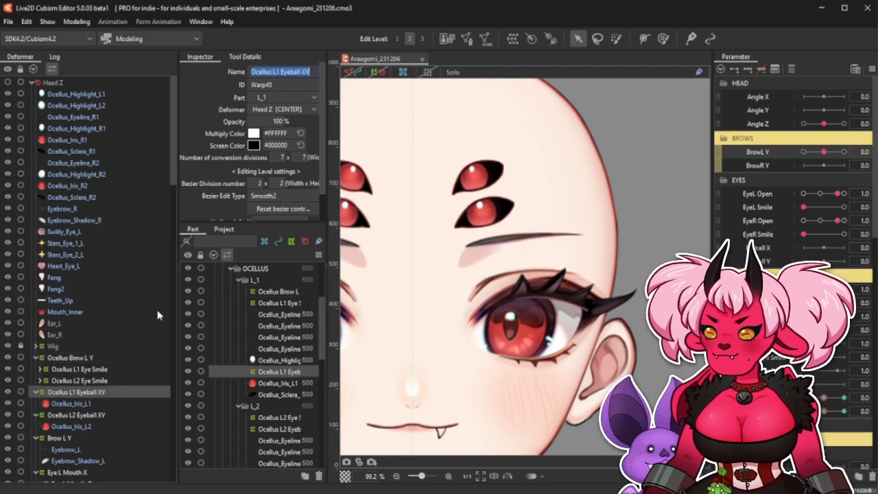
# Copy the name of the Ocellus Brow L Y deformer and select the Ocellus L1 Eyeball XY deformer.
pyautogui.click(94, 359)
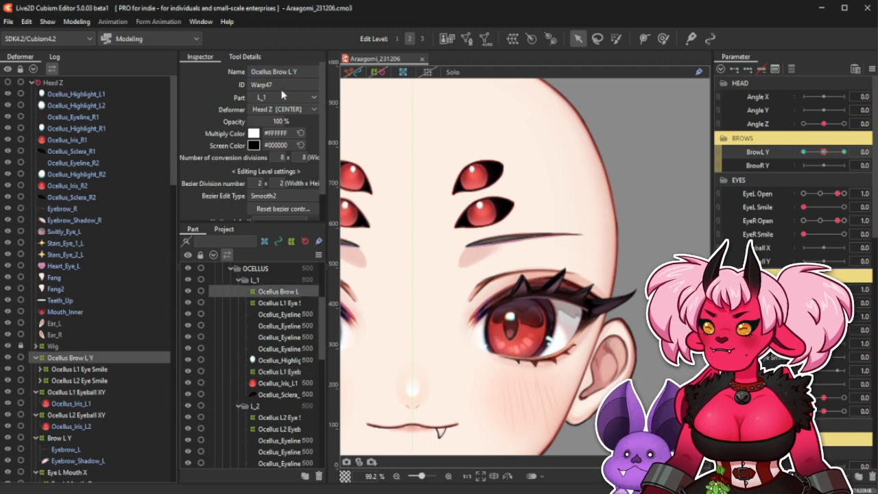
pyautogui.click(292, 73)
pyautogui.hotkey('ctrl', 'v')
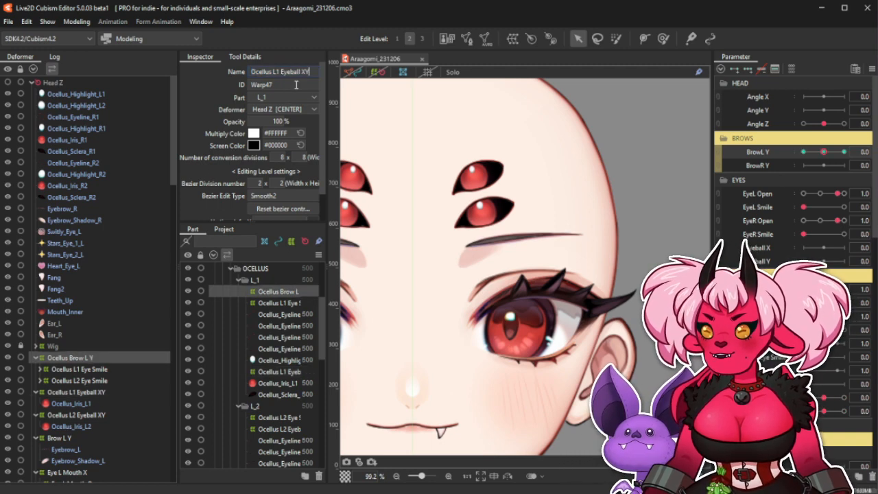
pyautogui.hotkey('ctrl', 'a')
pyautogui.press('BackSpace')
pyautogui.hotkey('ctrl', 'z')
pyautogui.moveTo(299, 73); pyautogui.dragTo(133, 66)
pyautogui.hotkey('ctrl', 'c')
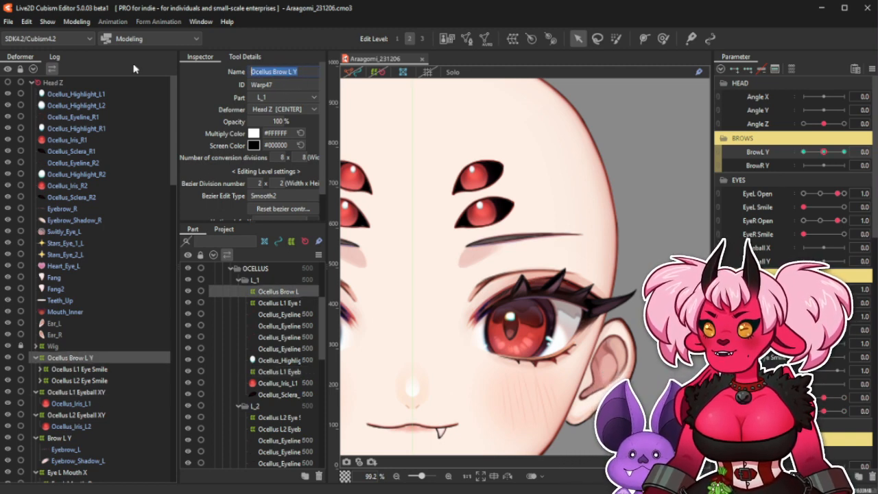
pyautogui.click(107, 390)
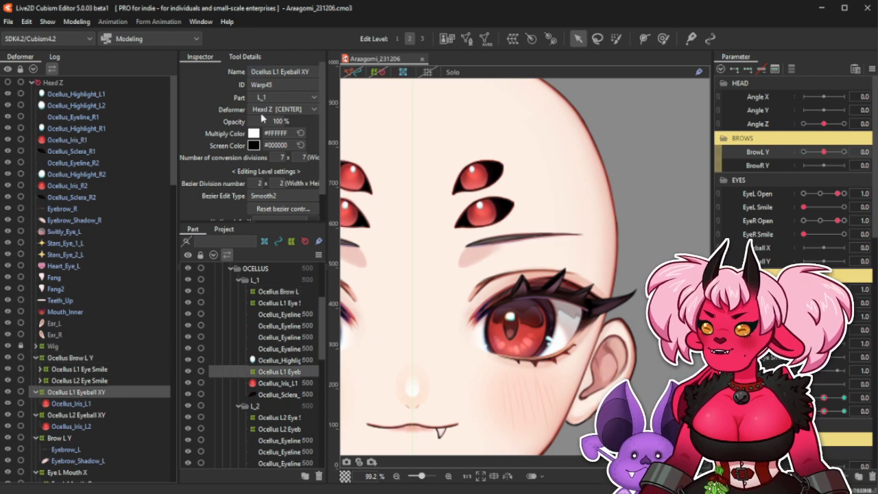
pyautogui.click(303, 73)
pyautogui.click(286, 72)
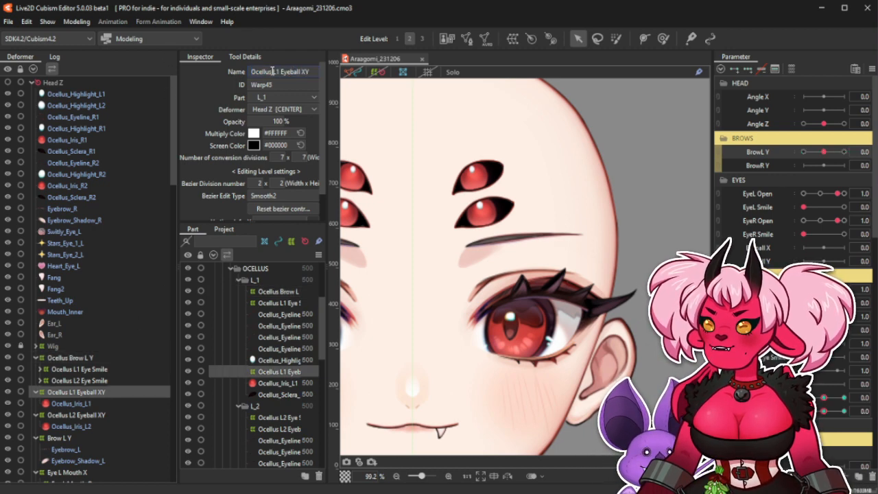
pyautogui.moveTo(318, 71); pyautogui.dragTo(259, 64)
pyautogui.hotkey('ctrl', 'v')
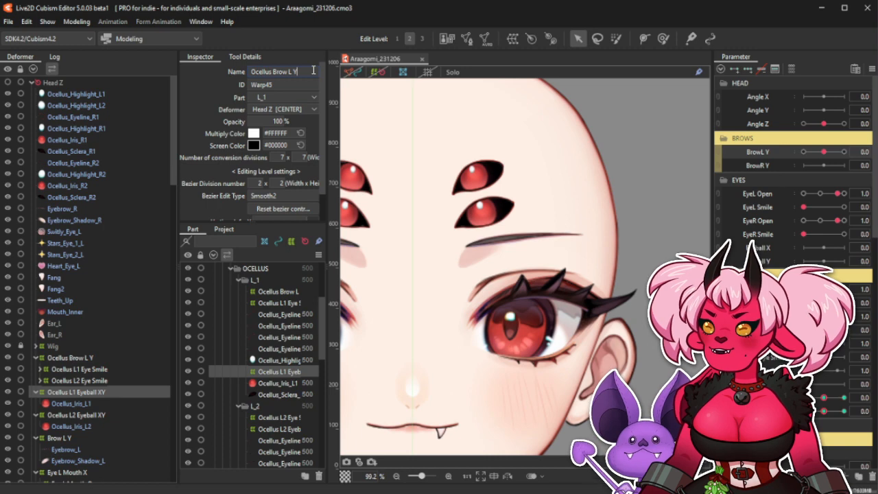
pyautogui.hotkey('ctrl', 'z')
pyautogui.hotkey('ctrl', 'z')
# Create a rotation deformer in part L_1 as parent of Ocellus L1 Eyeball XY.
pyautogui.click(550, 38)
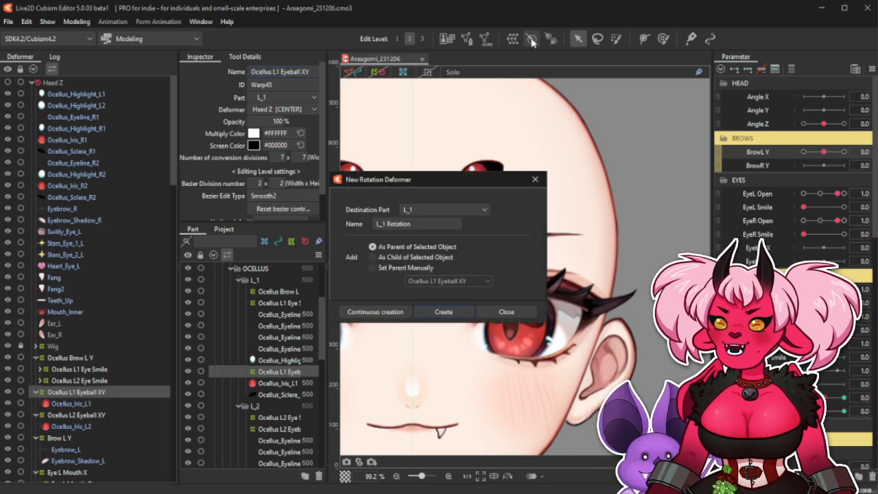
pyautogui.click(467, 309)
pyautogui.scroll(-3, 457, 116)
pyautogui.scroll(2, 417, 104)
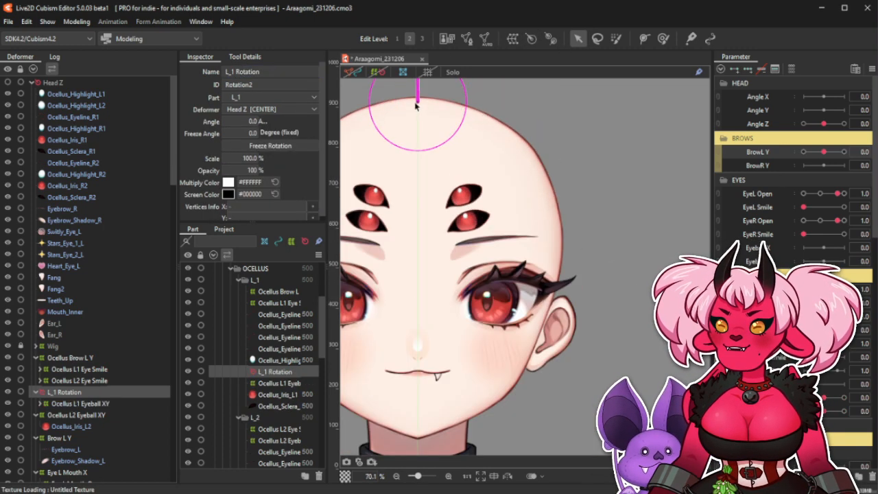
# Move the new rotation deformer's pivot onto the iris centre of the upper left ocellus, at about X 2118, Y 762.
pyautogui.moveTo(418, 100); pyautogui.dragTo(460, 200)
pyautogui.click(378, 72)
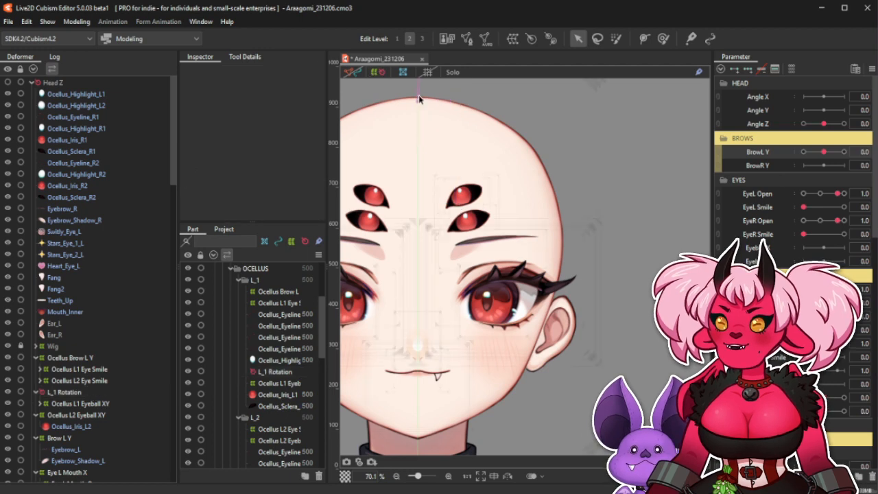
pyautogui.click(88, 392)
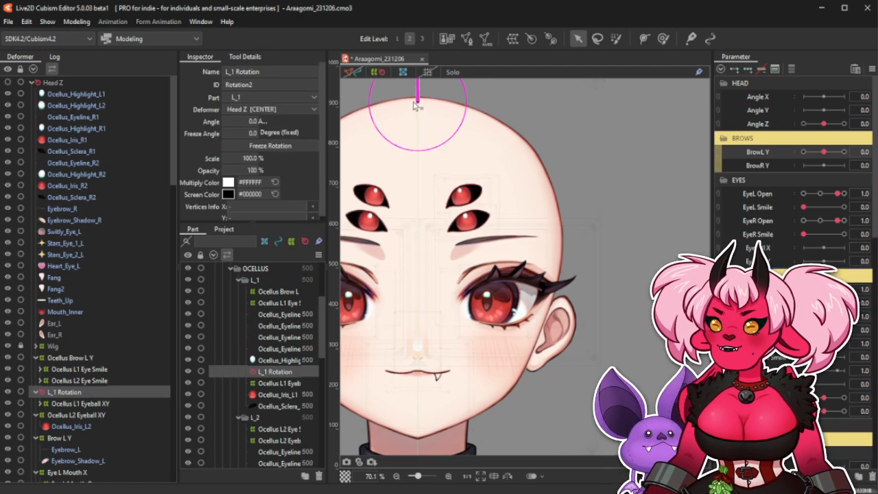
pyautogui.moveTo(433, 126); pyautogui.dragTo(462, 194)
pyautogui.scroll(2, 461, 194)
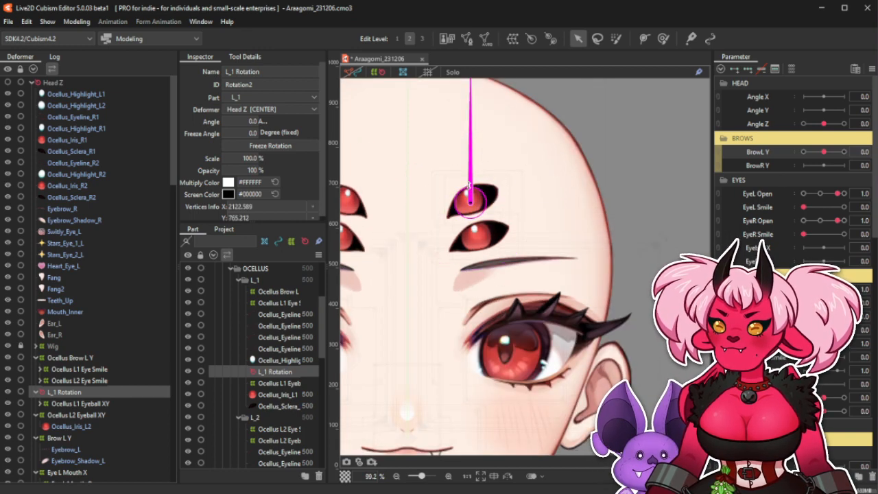
pyautogui.scroll(1, 476, 210)
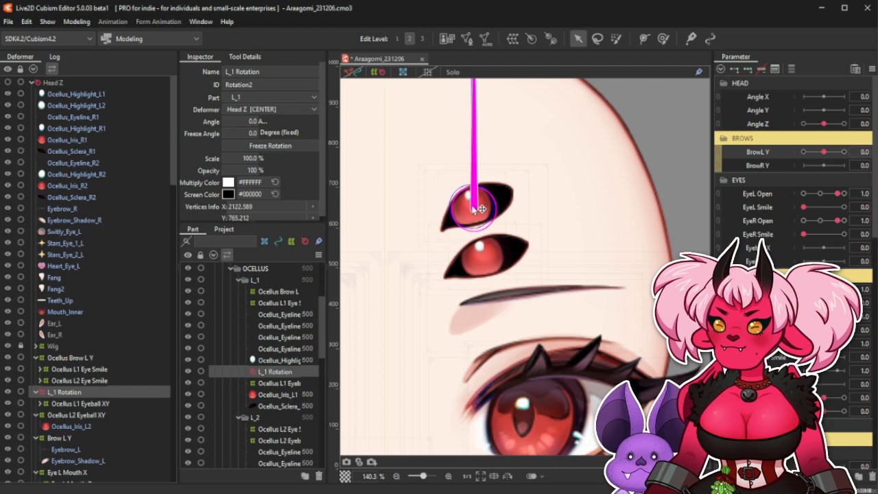
pyautogui.moveTo(475, 209); pyautogui.dragTo(472, 207)
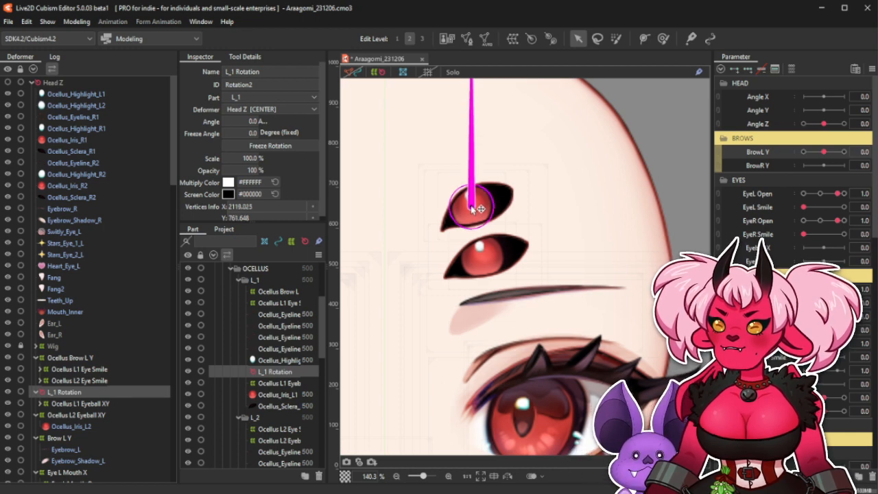
pyautogui.moveTo(481, 208); pyautogui.dragTo(480, 209)
# Shorten the rotation deformer's handle so it fits within the upper left ocellus iris.
pyautogui.scroll(-3, 479, 208)
pyautogui.scroll(2, 463, 189)
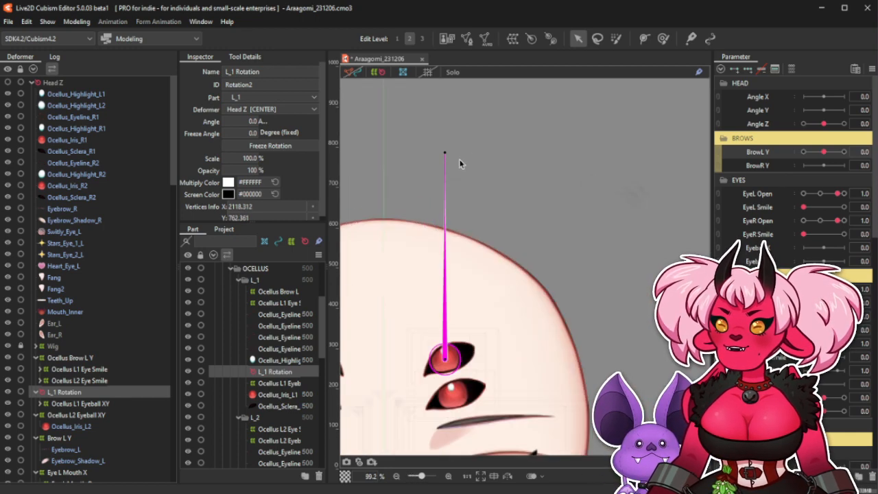
pyautogui.moveTo(447, 160); pyautogui.dragTo(445, 328)
pyautogui.scroll(4, 439, 350)
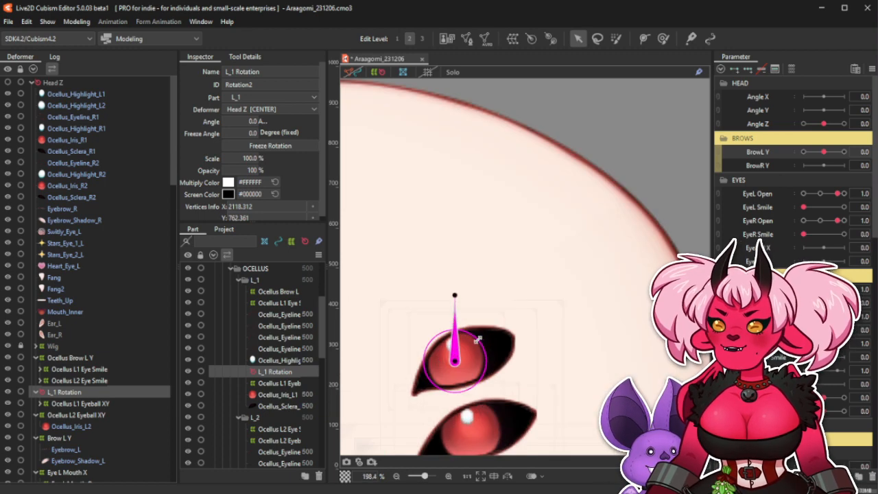
pyautogui.hotkey('ctrl', 'z')
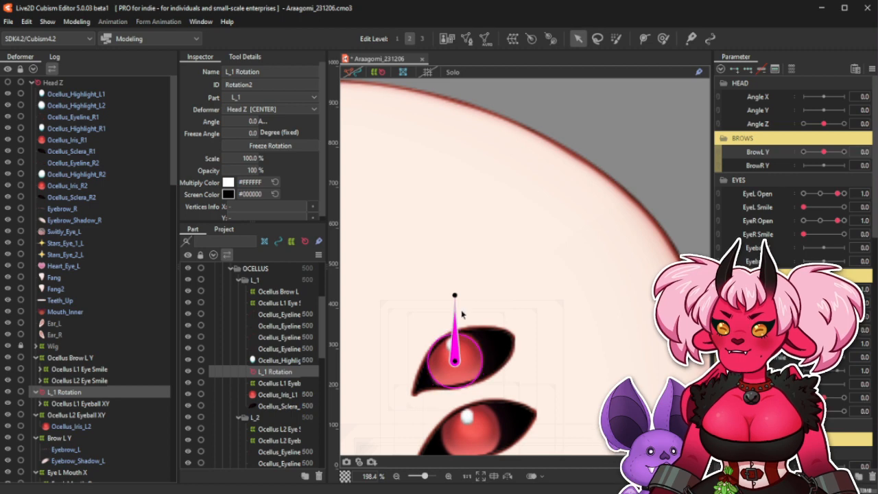
pyautogui.moveTo(455, 292); pyautogui.dragTo(458, 329)
pyautogui.scroll(-3, 460, 306)
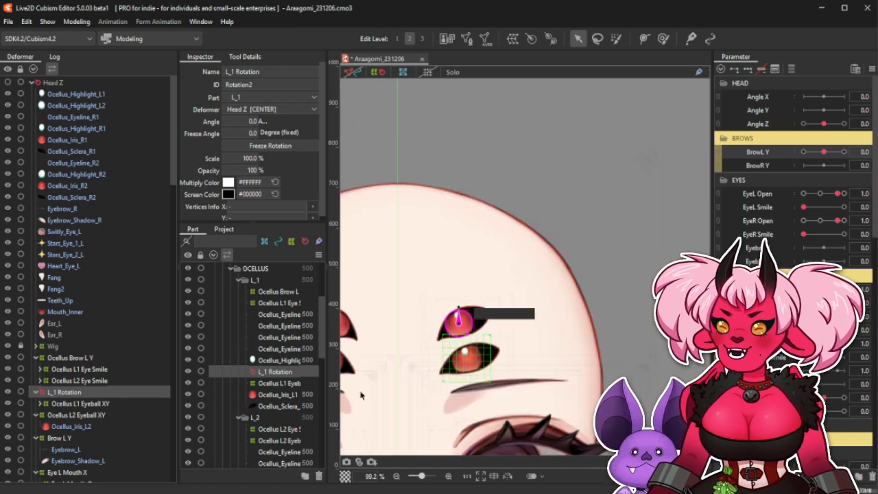
# Rename the rotation deformer as Ocellus Eyeball L1 Brow L Y.
pyautogui.click(271, 69)
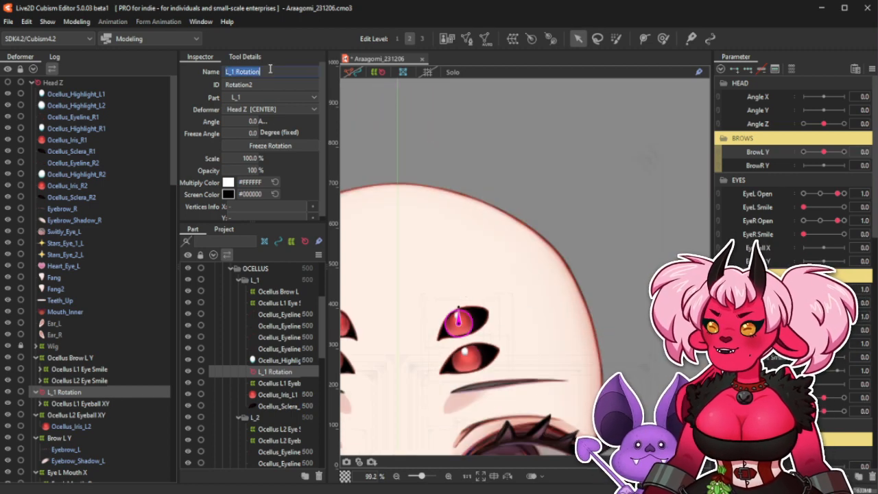
pyautogui.hotkey('ctrl', 'v')
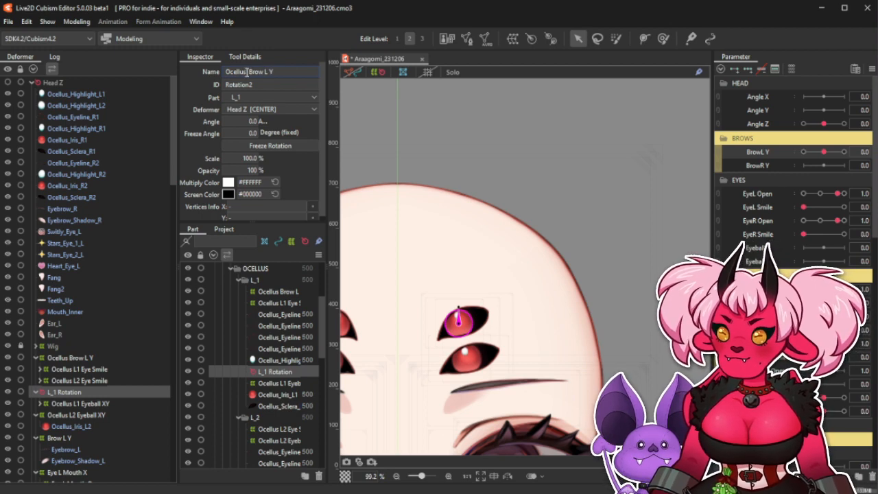
pyautogui.click(247, 71)
pyautogui.write('Eyeball L ')
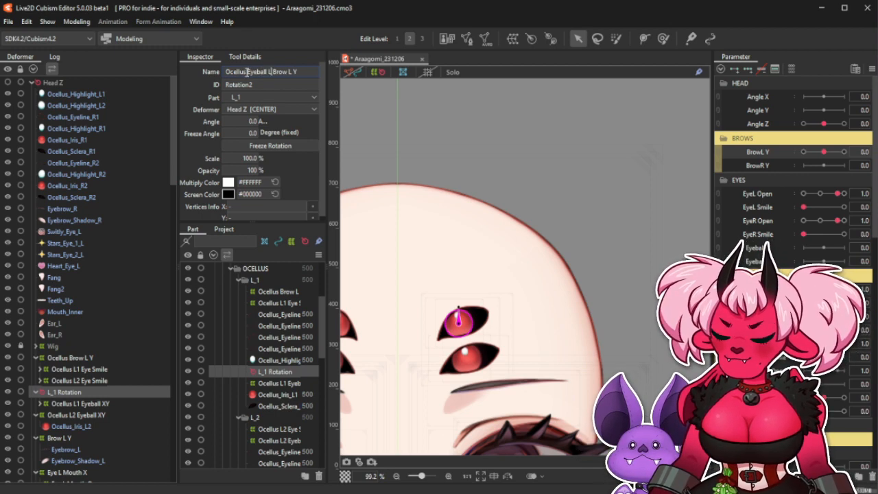
pyautogui.write('1')
pyautogui.press('Return')
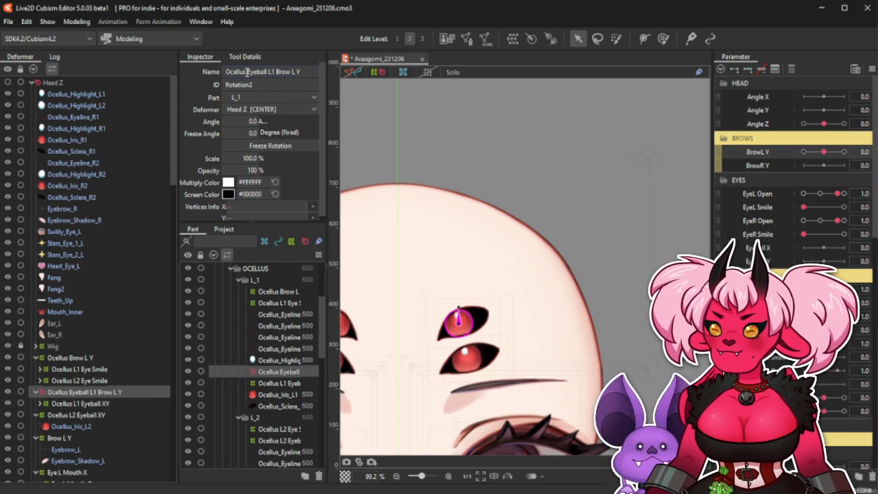
# Duplicate the Ocellus Eyeball L1 Brow L Y rotation deformer by copying and pasting it.
pyautogui.tripleClick(291, 73)
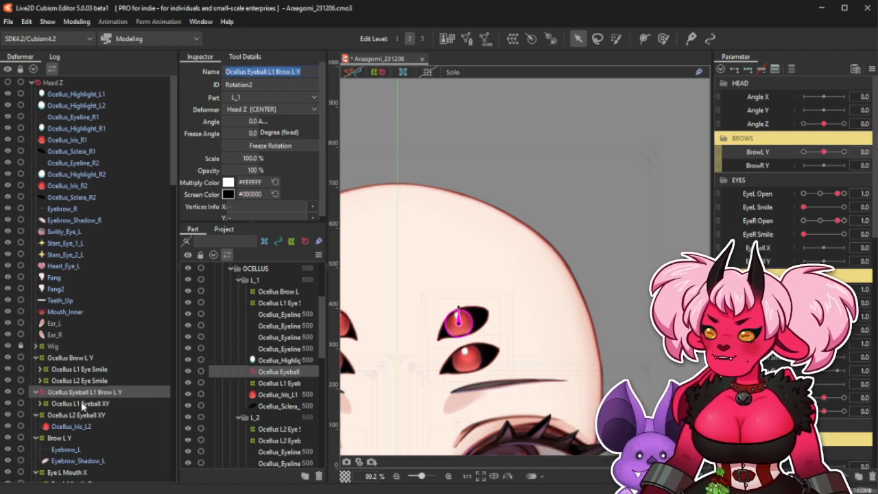
pyautogui.click(118, 392)
pyautogui.hotkey('ctrl', 'v')
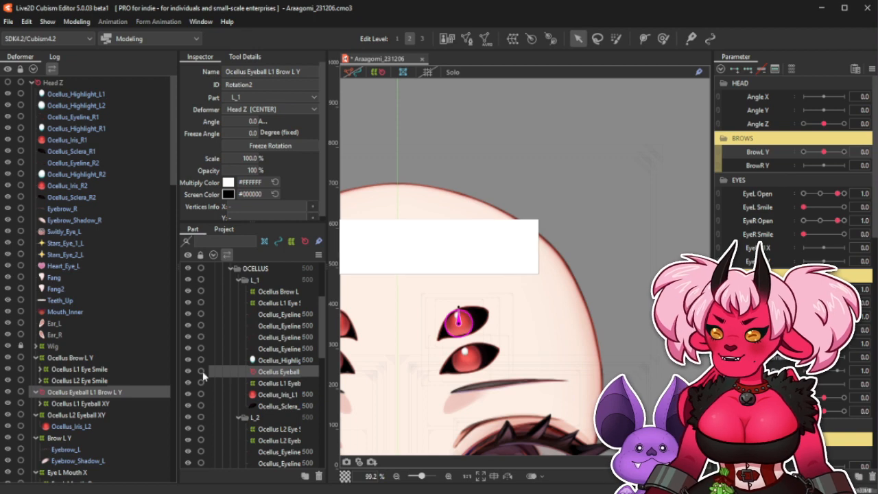
# Move the duplicated rotation deformer onto the lower left ocellus iris and slightly lengthen its handle.
pyautogui.scroll(2, 465, 334)
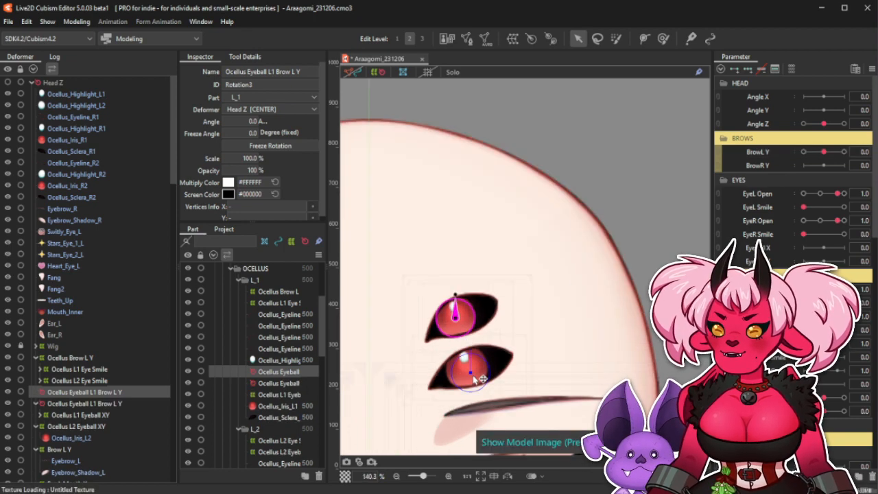
pyautogui.moveTo(469, 366); pyautogui.dragTo(491, 357)
pyautogui.scroll(2, 469, 365)
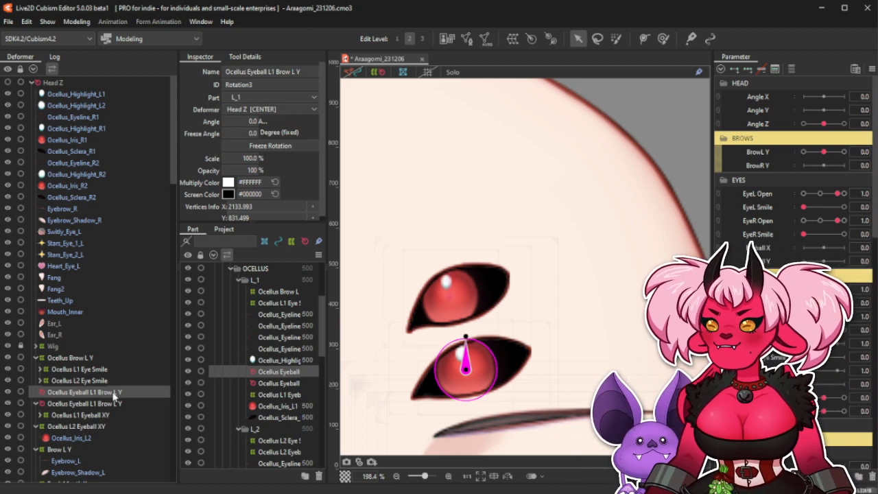
pyautogui.moveTo(467, 337); pyautogui.dragTo(466, 332)
pyautogui.hotkey('ctrl', 'z')
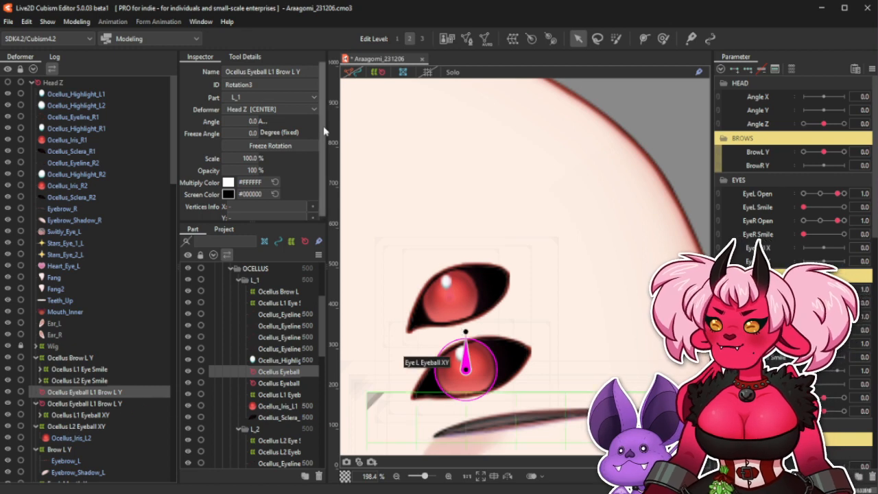
# Rename the duplicated rotation deformer as Ocellus Eyeball L2 Brow L Y.
pyautogui.tripleClick(278, 69)
pyautogui.click(276, 72)
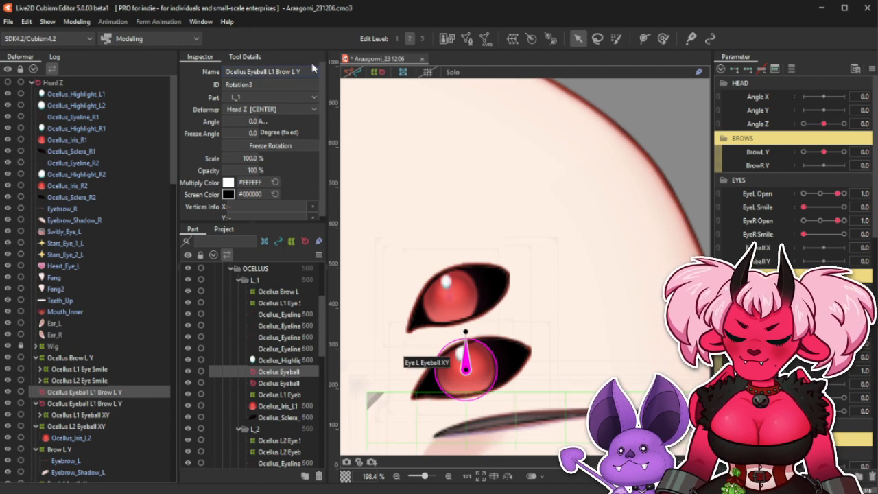
pyautogui.press('BackSpace')
pyautogui.write('2')
pyautogui.press('Return')
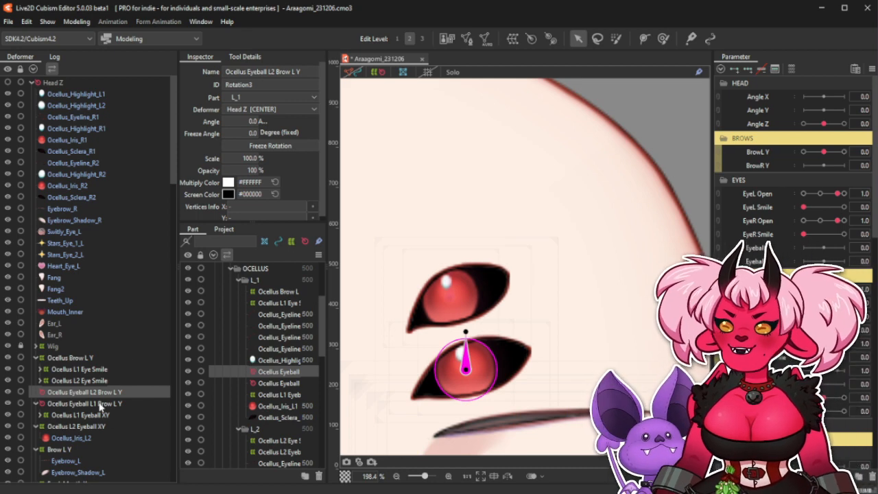
# Parent the Ocellus L2 Eyeball XY warp deformer to the Ocellus Eyeball L2 Brow L Y rotation deformer.
pyautogui.click(84, 403)
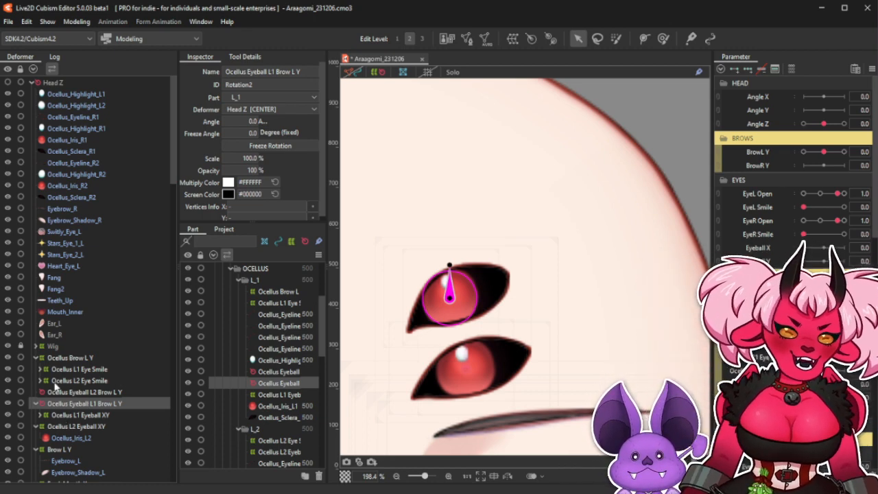
pyautogui.scroll(-2, 61, 388)
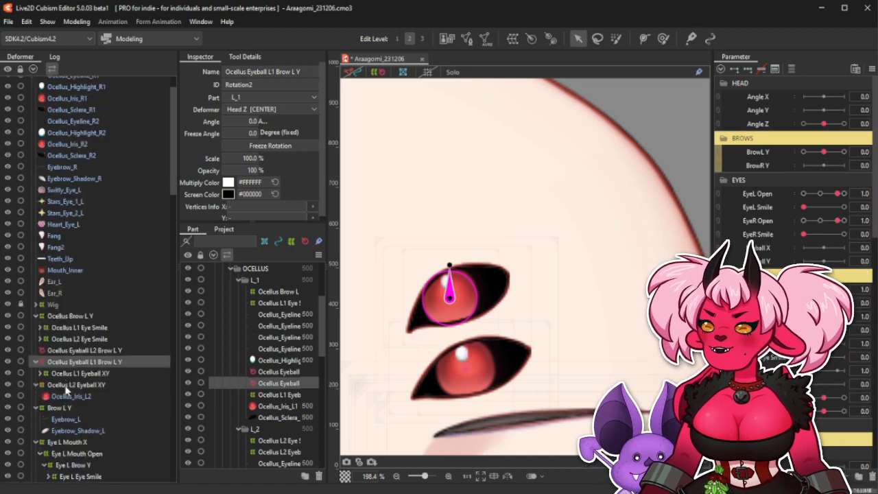
pyautogui.click(69, 351)
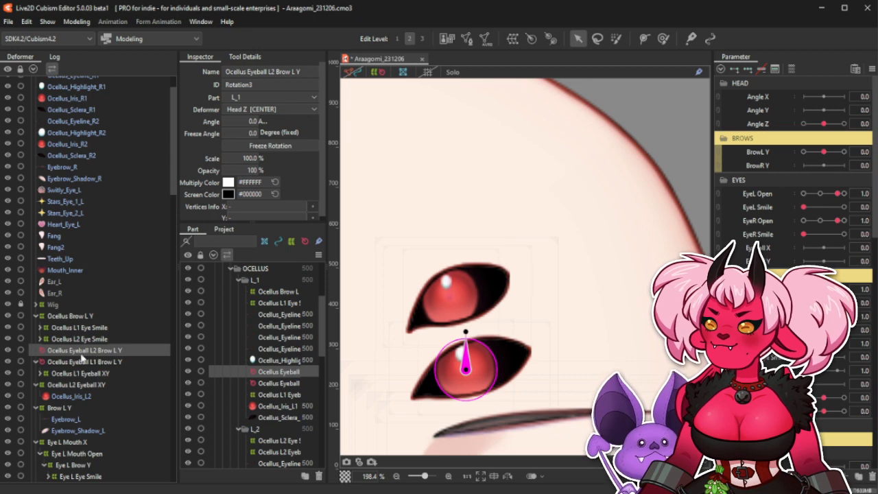
pyautogui.moveTo(74, 390); pyautogui.dragTo(100, 355)
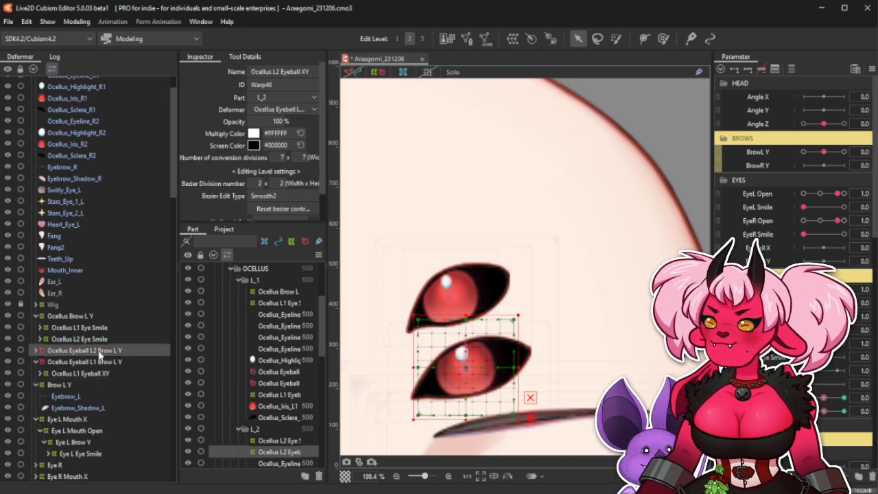
# Move the Ocellus Eyeball L2 Brow L Y rotation deformer into the L_2 part folder.
pyautogui.scroll(-3, 249, 421)
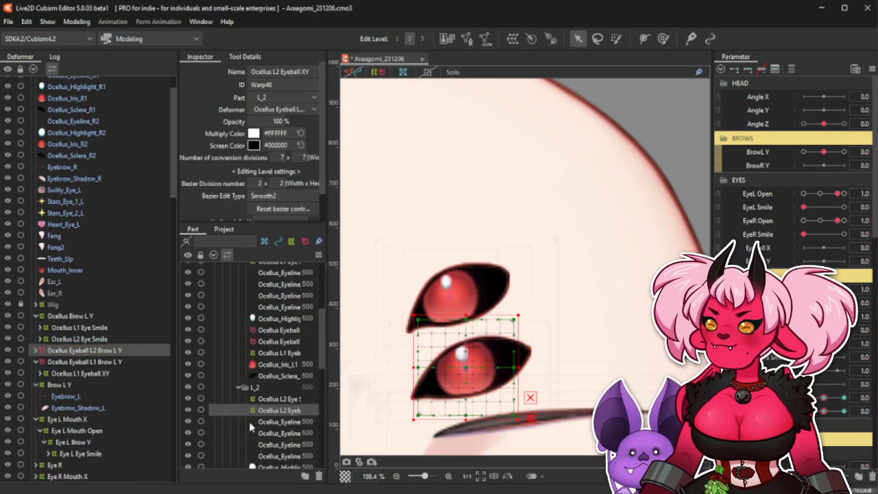
pyautogui.click(103, 350)
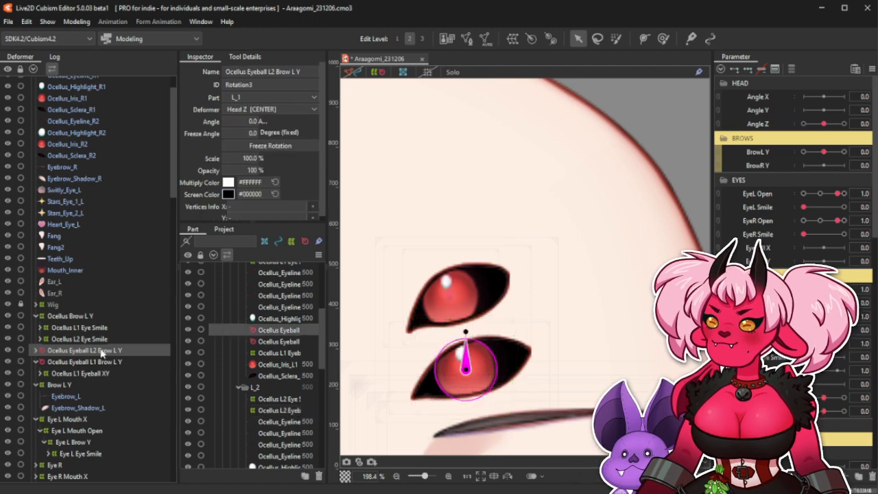
pyautogui.moveTo(288, 334); pyautogui.dragTo(283, 395)
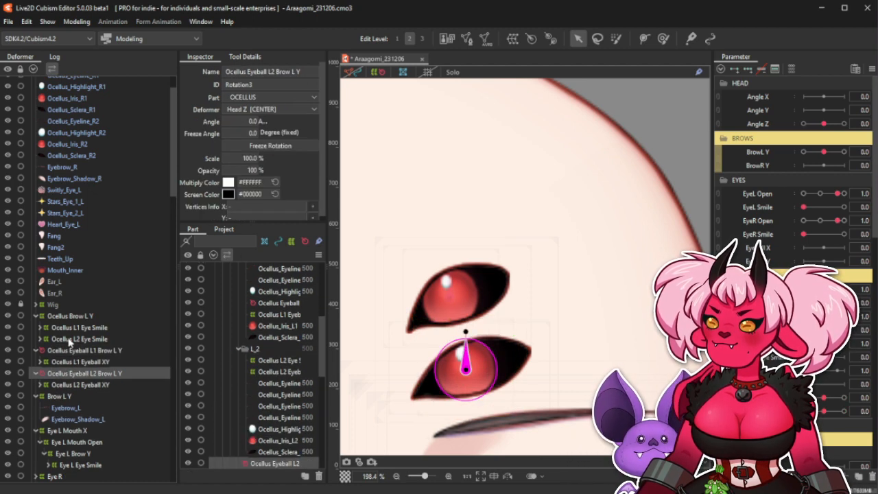
pyautogui.moveTo(273, 466); pyautogui.dragTo(272, 425)
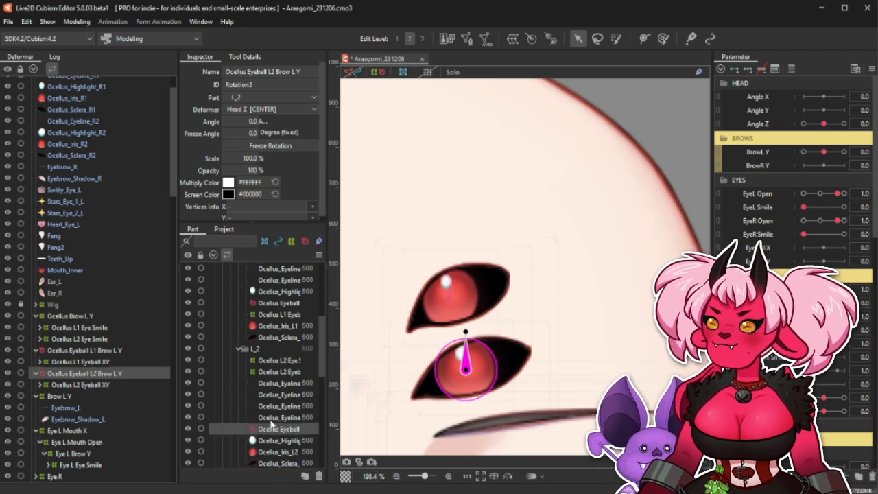
# Parent both Ocellus Eyeball Brow L Y rotation deformers, L1 and L2, to the Ocellus Brow L Y warp deformer.
pyautogui.click(106, 350)
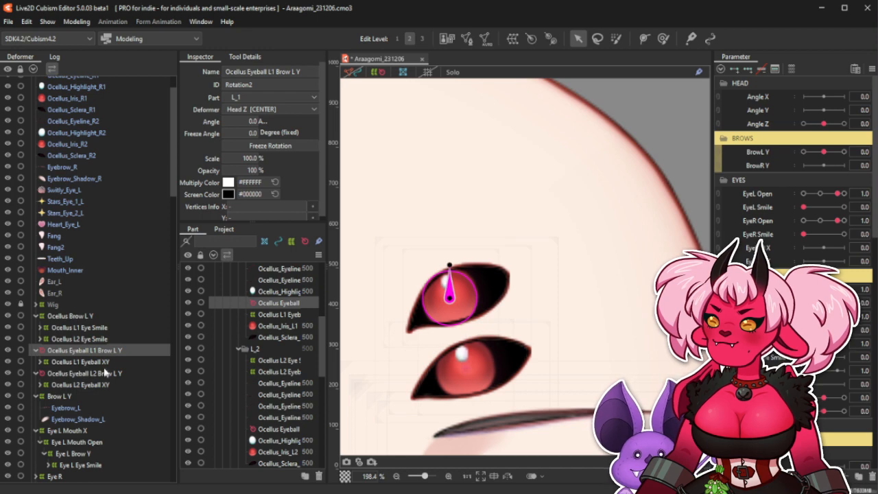
pyautogui.keyDown('ctrl'); pyautogui.click(99, 377); pyautogui.keyUp('ctrl')
pyautogui.click(82, 352)
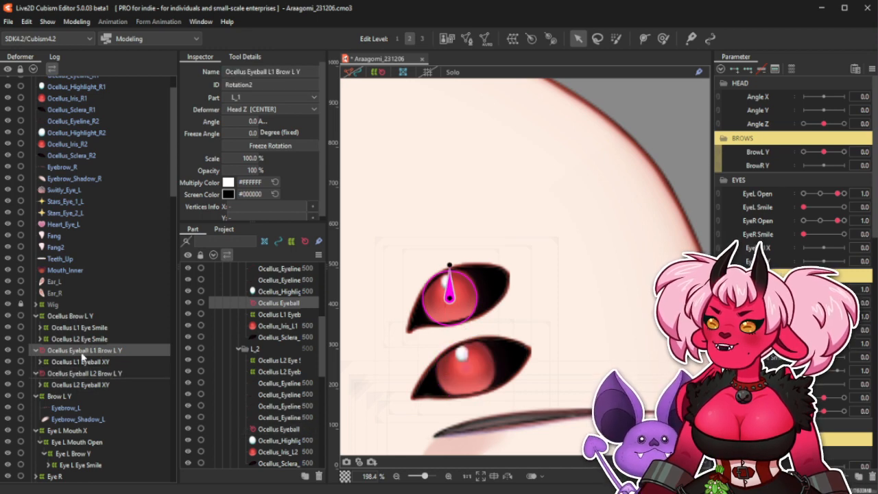
pyautogui.keyDown('ctrl'); pyautogui.click(99, 377); pyautogui.keyUp('ctrl')
pyautogui.moveTo(96, 353); pyautogui.dragTo(83, 319)
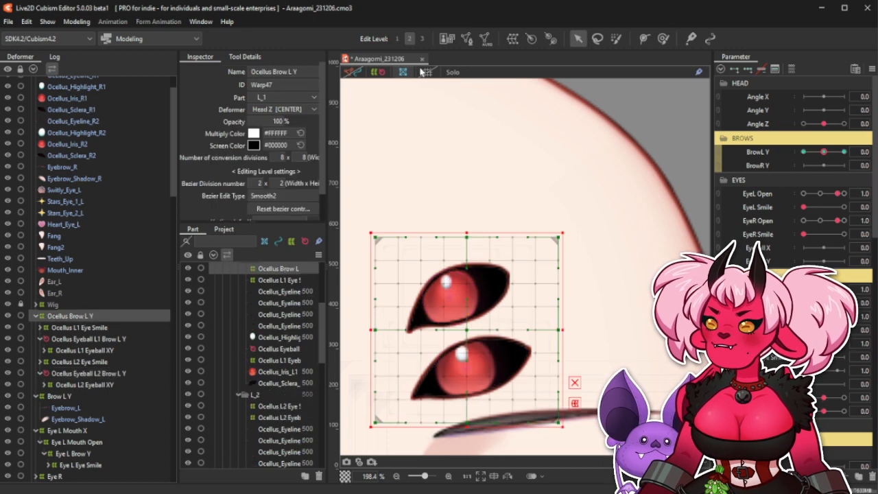
# Hide the deformers on the canvas and preview how the left ocelli follow the BrowL Y parameter.
pyautogui.click(378, 72)
pyautogui.scroll(-4, 450, 211)
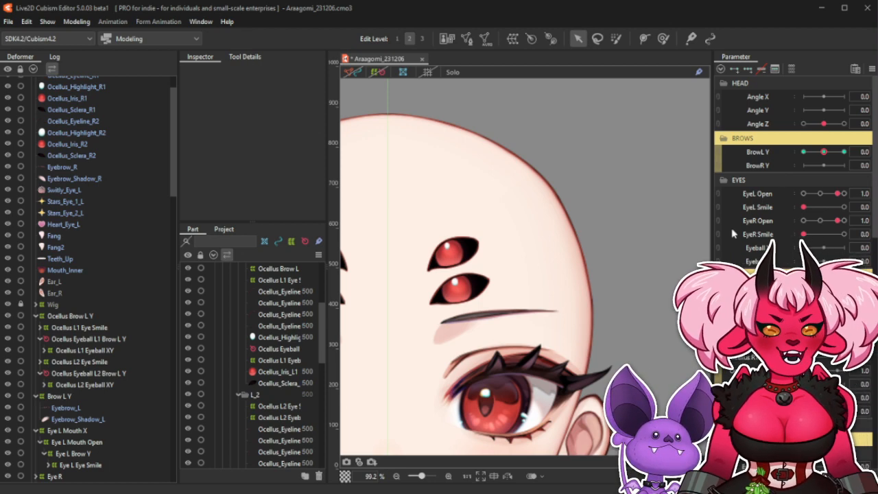
pyautogui.click(804, 151)
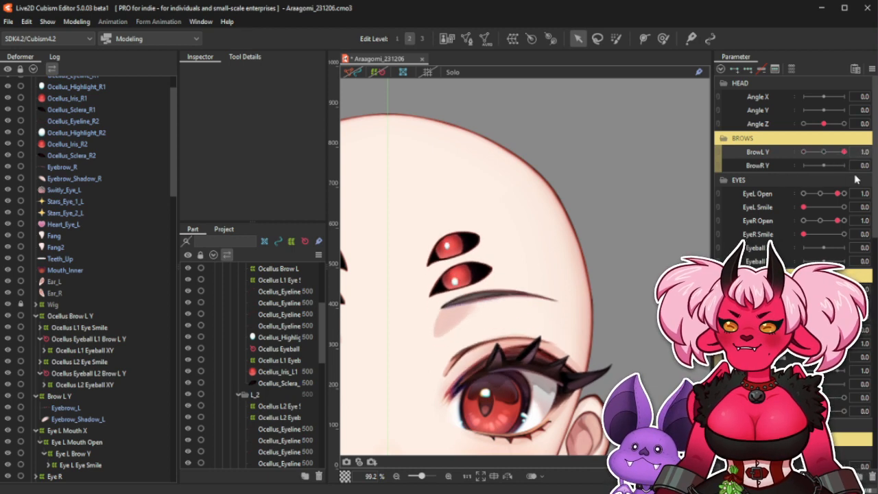
pyautogui.moveTo(807, 183); pyautogui.dragTo(855, 185)
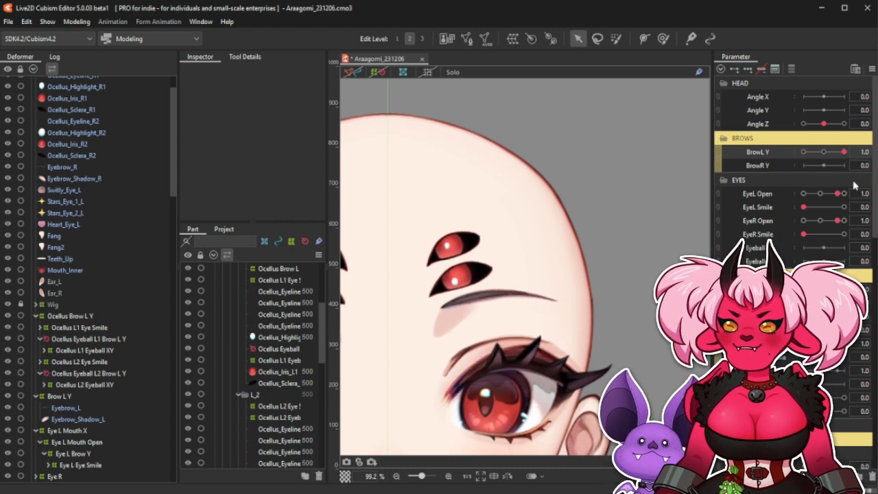
pyautogui.scroll(-2, 491, 243)
pyautogui.scroll(1, 449, 255)
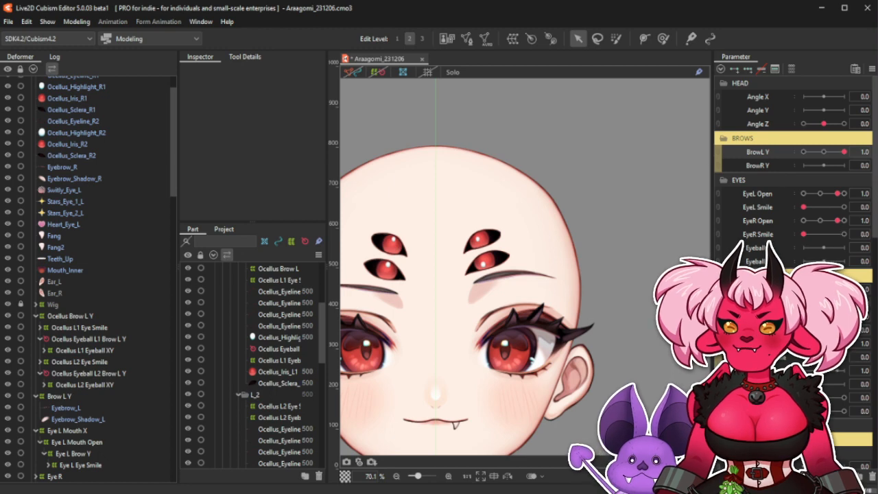
# Combine the Ocellus Eyeball X and Y parameters into one two-axis control, try it, and reset BrowL Y to 0.
pyautogui.click(718, 398)
pyautogui.moveTo(824, 416)
pyautogui.mouseDown()
pyautogui.moveTo(806, 418)
pyautogui.moveTo(856, 419)
pyautogui.moveTo(829, 418)
pyautogui.mouseUp()
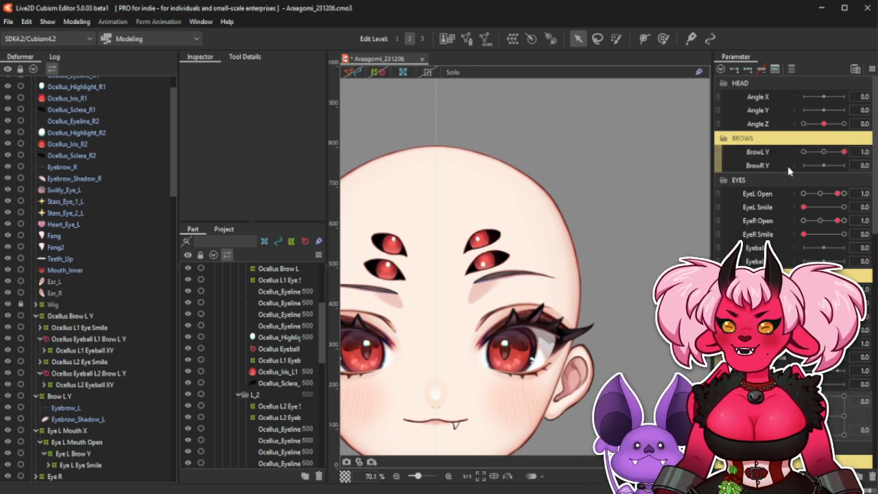
pyautogui.moveTo(824, 152); pyautogui.dragTo(858, 158)
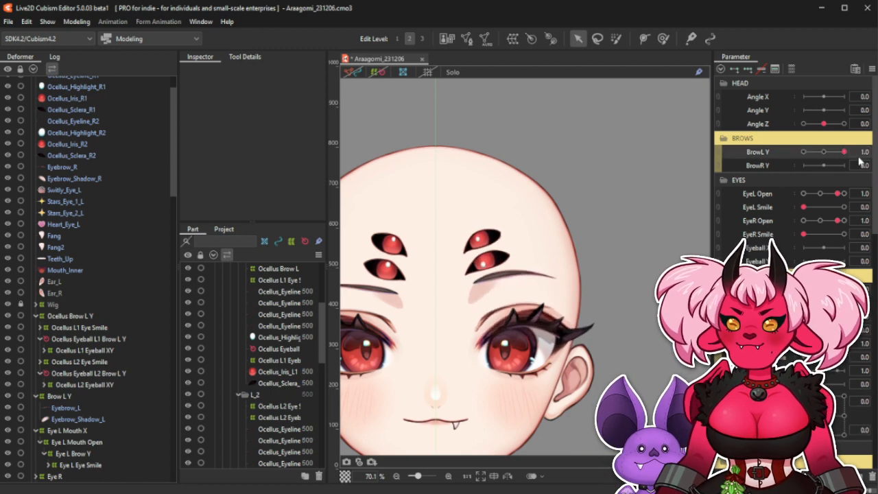
pyautogui.click(825, 152)
# Parent Ocellus_Highlight_L1 to the Ocellus Eyeball L1 Brow L Y deformer and Ocellus_Highlight_L2 to Ocellus Eyeball L2 Brow L Y.
pyautogui.scroll(2, 98, 158)
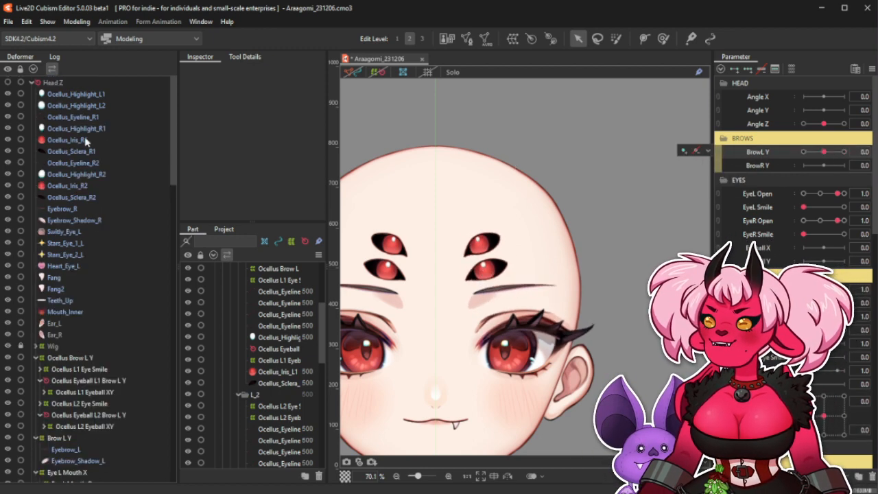
pyautogui.click(102, 96)
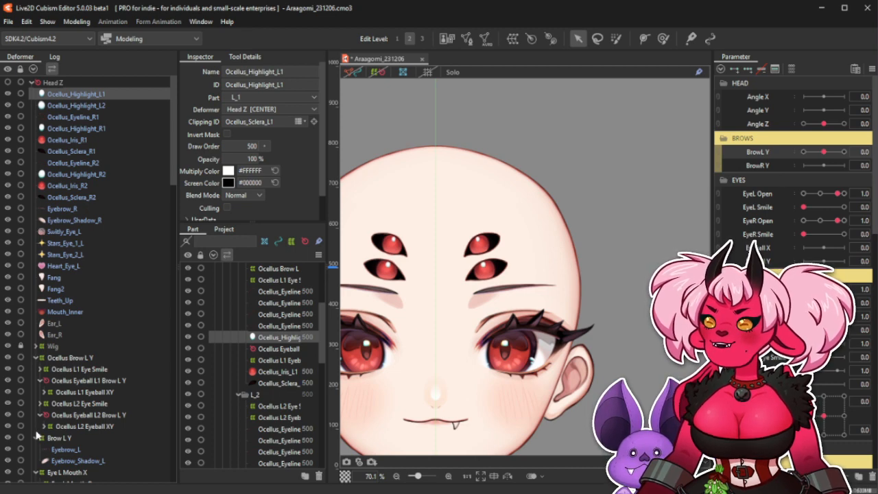
pyautogui.moveTo(83, 96); pyautogui.dragTo(90, 385)
pyautogui.click(77, 96)
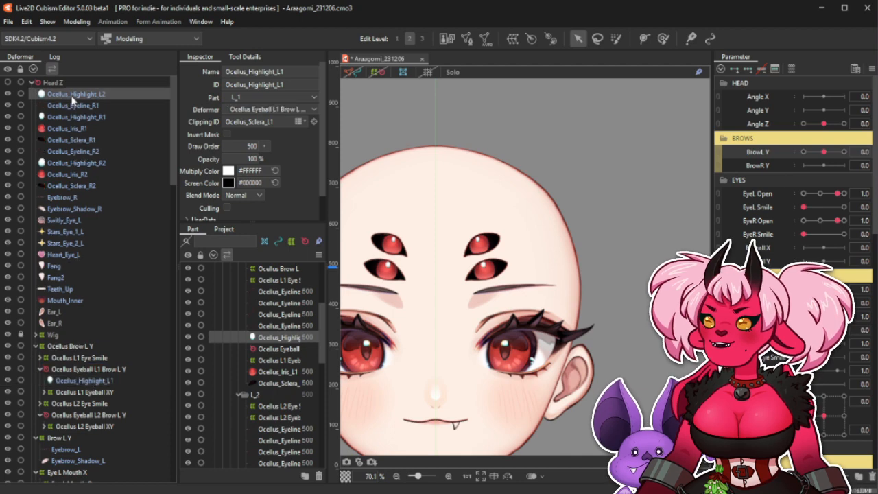
pyautogui.moveTo(79, 98); pyautogui.dragTo(94, 414)
# Try parenting both left ocellus highlights directly to the Ocellus Brow L Y warp deformer and test BrowL Y.
pyautogui.keyDown('ctrl'); pyautogui.click(110, 369); pyautogui.keyUp('ctrl')
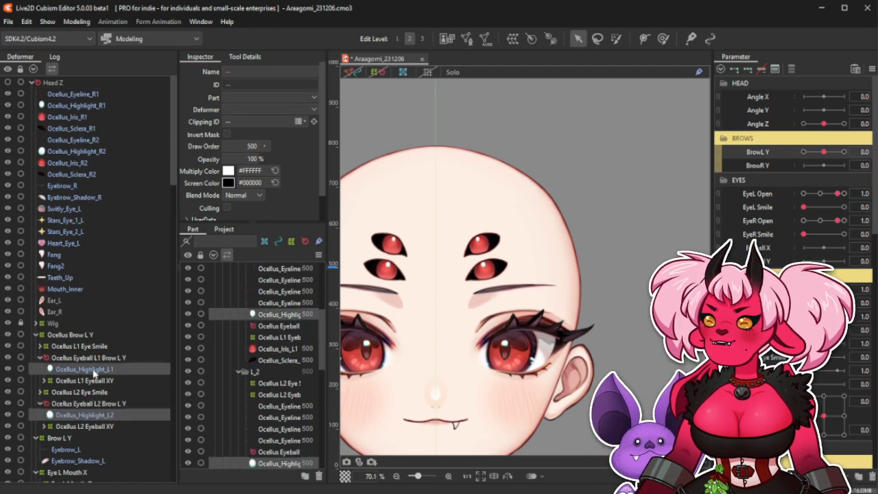
pyautogui.moveTo(96, 374); pyautogui.dragTo(76, 340)
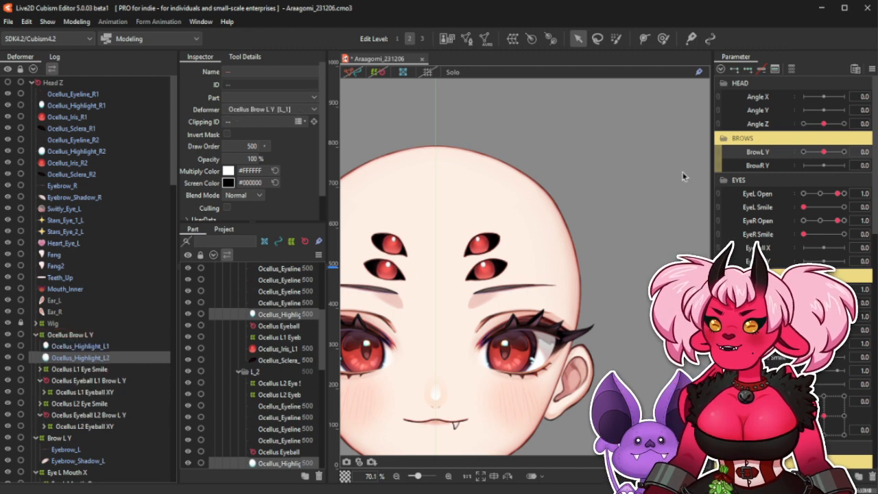
pyautogui.moveTo(826, 155)
pyautogui.mouseDown()
pyautogui.moveTo(863, 163)
pyautogui.moveTo(818, 170)
pyautogui.moveTo(850, 154)
pyautogui.moveTo(824, 152)
pyautogui.mouseUp()
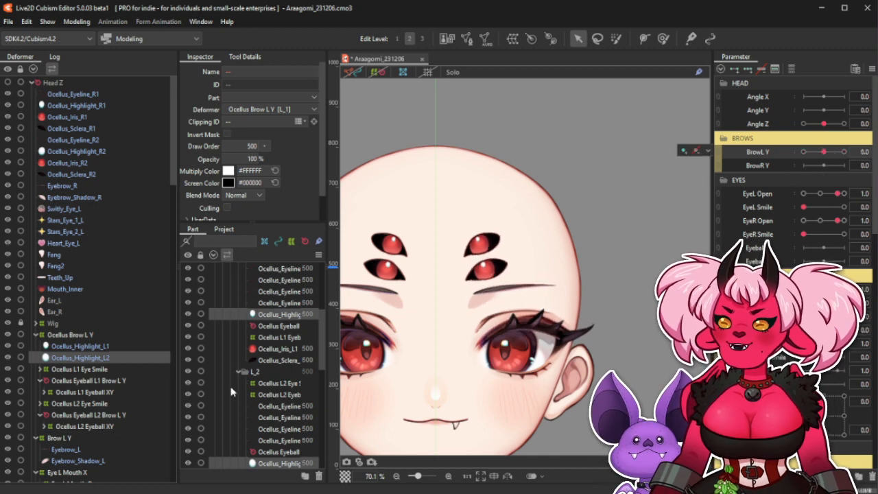
# Return Ocellus_Highlight_L1 and L2 to their respective Eyeball Brow L Y rotation deformers and test the BrowL Y movement.
pyautogui.moveTo(135, 393); pyautogui.dragTo(88, 419)
pyautogui.click(85, 347)
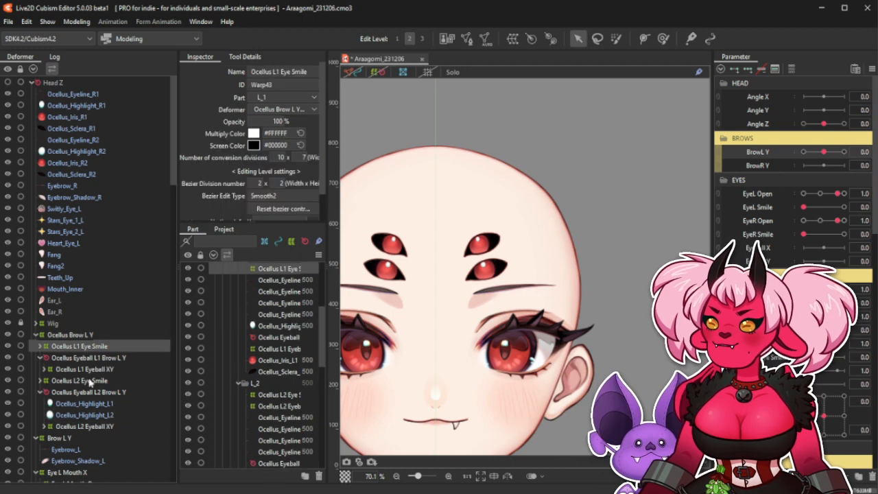
pyautogui.click(99, 404)
pyautogui.moveTo(91, 372); pyautogui.dragTo(92, 361)
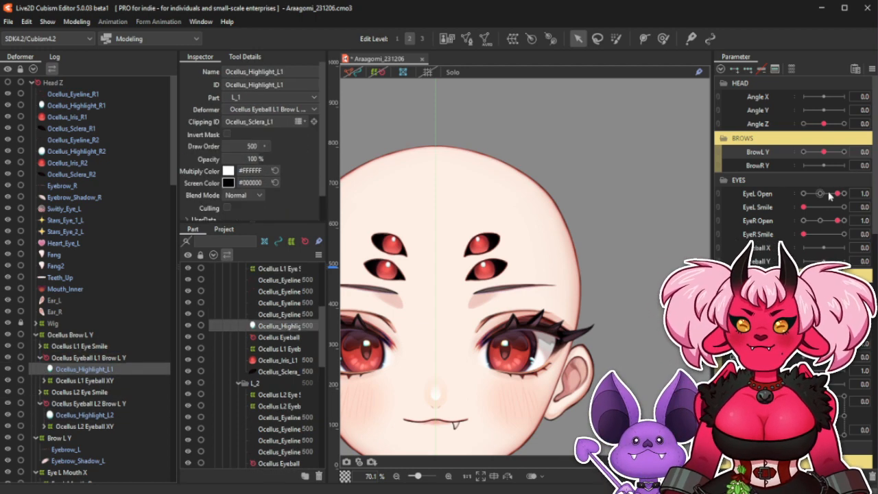
pyautogui.moveTo(825, 152)
pyautogui.mouseDown()
pyautogui.moveTo(853, 165)
pyautogui.moveTo(857, 155)
pyautogui.moveTo(851, 164)
pyautogui.moveTo(858, 157)
pyautogui.moveTo(799, 169)
pyautogui.moveTo(853, 153)
pyautogui.moveTo(848, 163)
pyautogui.moveTo(805, 165)
pyautogui.moveTo(858, 153)
pyautogui.moveTo(839, 160)
pyautogui.mouseUp()
pyautogui.scroll(-3, 465, 211)
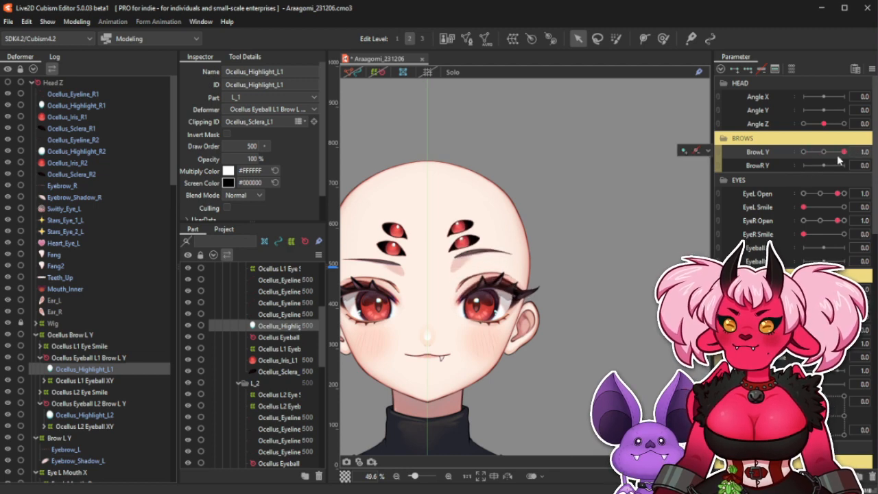
# Select the Ocellus Brow L Y warp deformer, set Brow Inner to 1.0, and raise the warp's lower middle and center points.
pyautogui.scroll(-5, 839, 160)
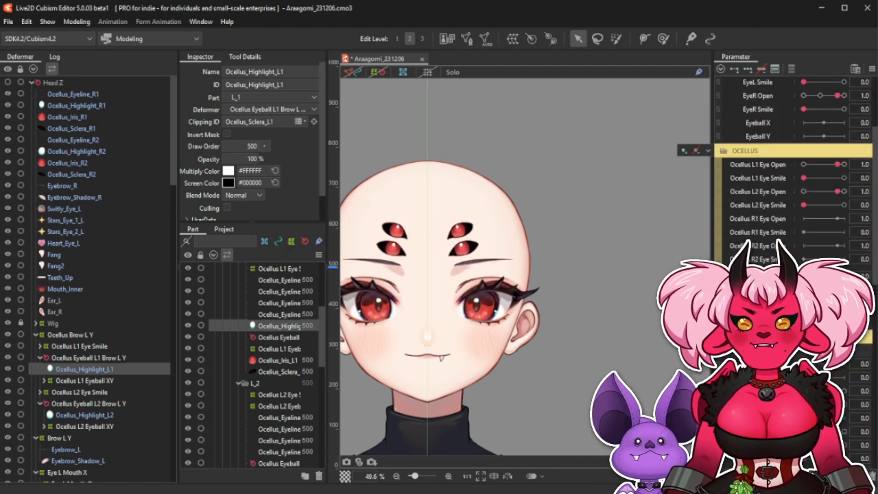
pyautogui.scroll(-1, 796, 165)
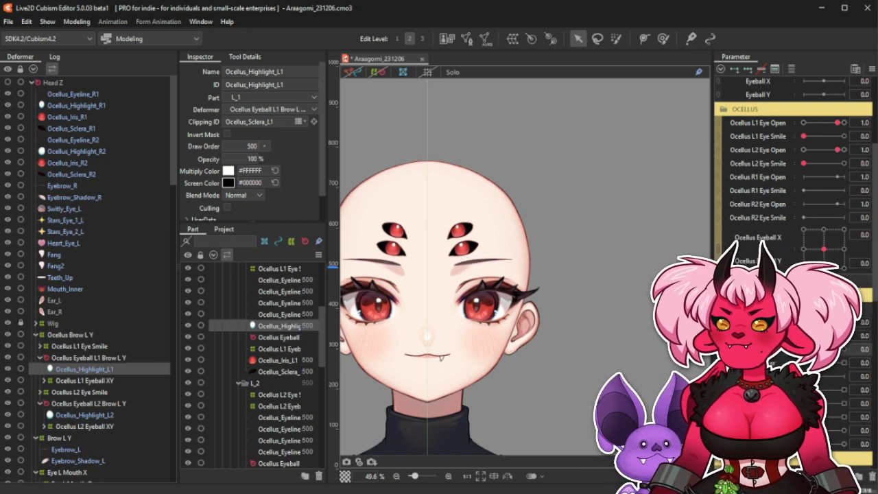
pyautogui.click(101, 334)
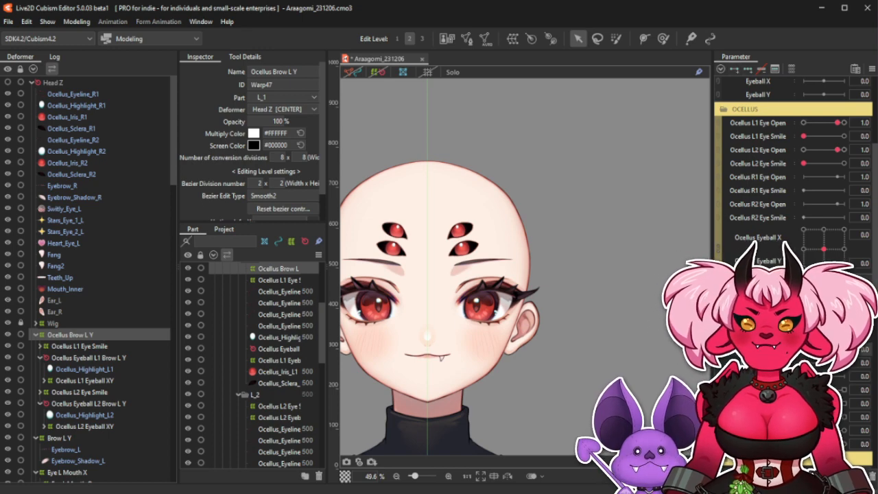
pyautogui.moveTo(827, 351); pyautogui.dragTo(862, 359)
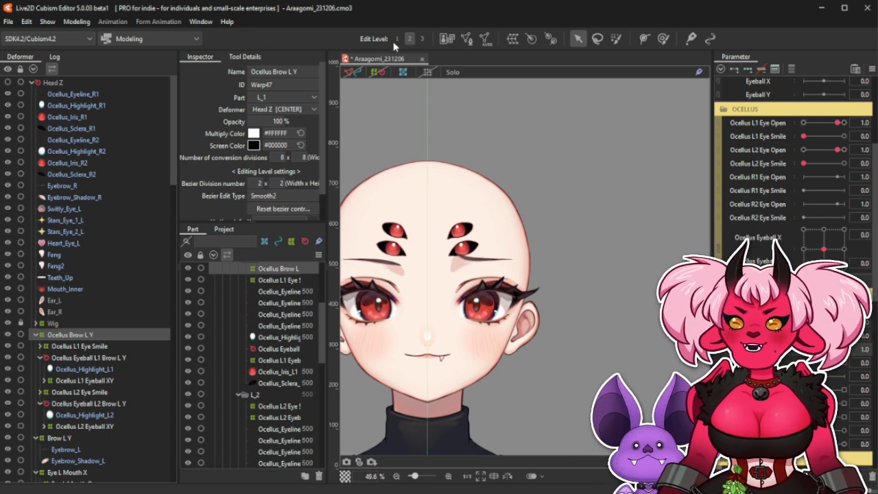
pyautogui.click(368, 74)
pyautogui.scroll(2, 451, 247)
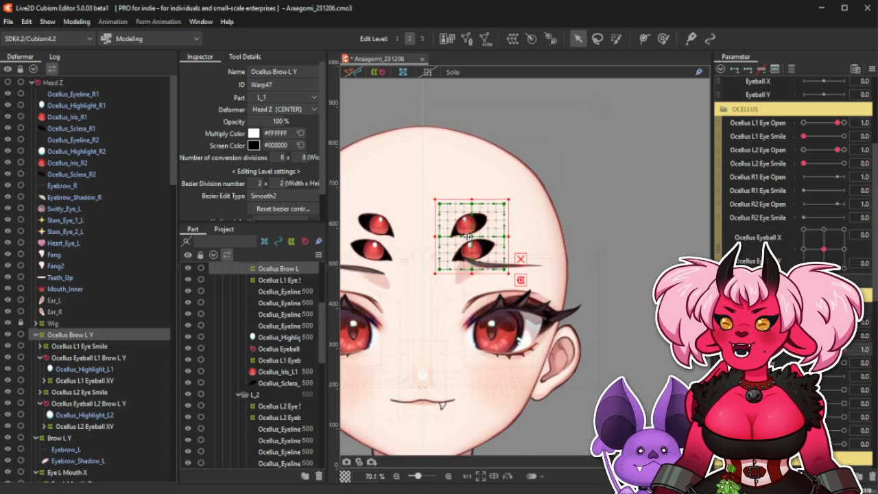
pyautogui.scroll(1, 439, 274)
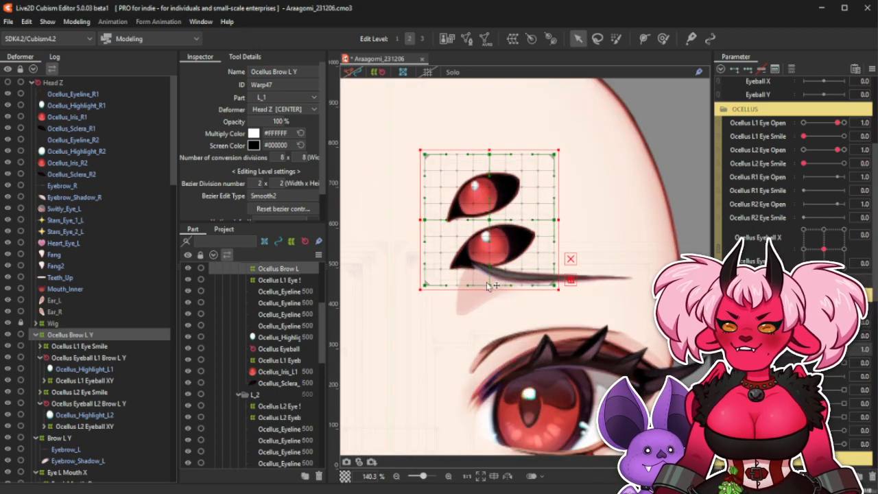
pyautogui.moveTo(489, 288); pyautogui.dragTo(490, 273)
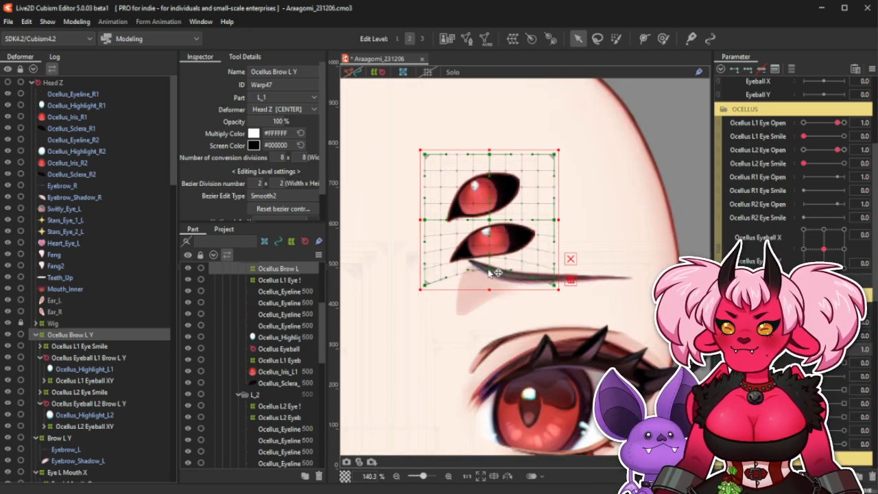
pyautogui.click(571, 261)
pyautogui.moveTo(493, 223); pyautogui.dragTo(495, 218)
pyautogui.moveTo(557, 221); pyautogui.dragTo(559, 222)
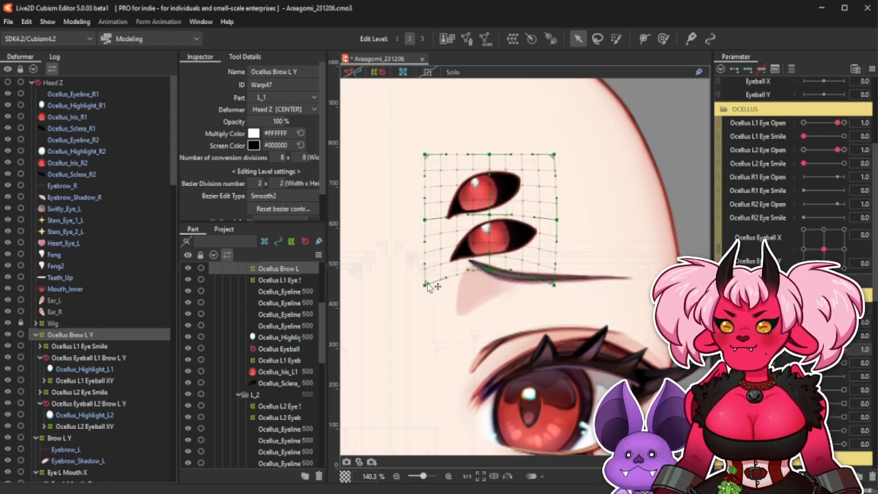
# Raise the warp's lower inner corner and its bottom, center and top middle points, bulging the inner edge slightly outward.
pyautogui.moveTo(428, 287); pyautogui.dragTo(428, 278)
pyautogui.moveTo(494, 274); pyautogui.dragTo(494, 272)
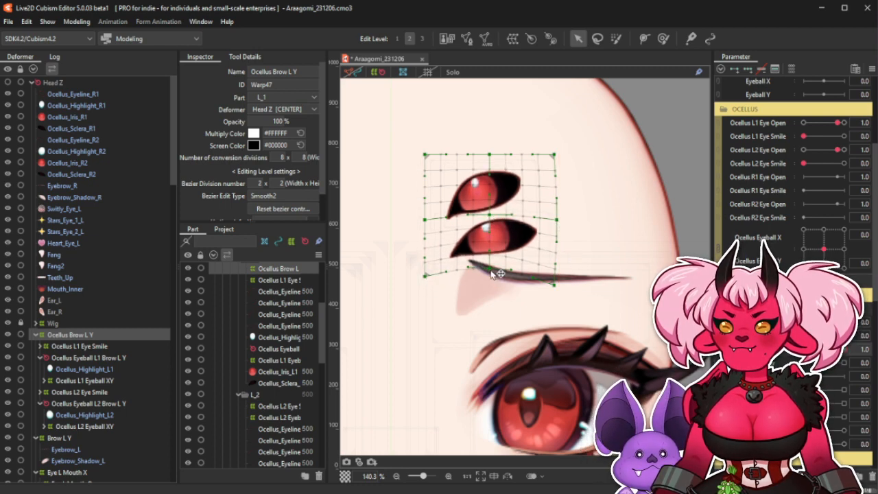
pyautogui.moveTo(426, 280); pyautogui.dragTo(424, 276)
pyautogui.moveTo(424, 223); pyautogui.dragTo(423, 224)
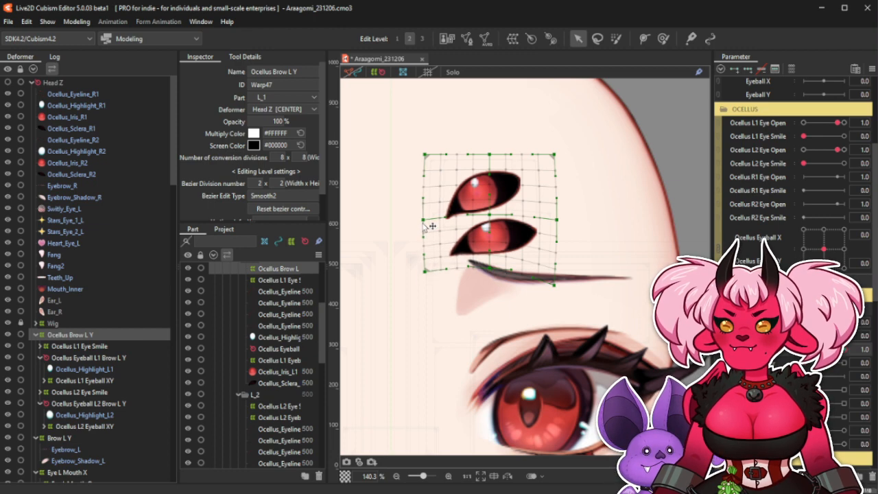
pyautogui.moveTo(492, 216); pyautogui.dragTo(491, 214)
pyautogui.moveTo(492, 158); pyautogui.dragTo(492, 154)
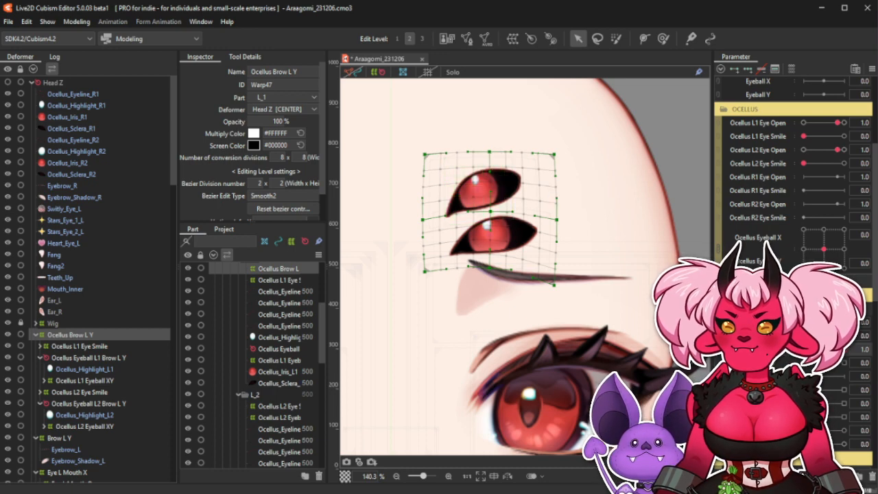
# Fine-tune the warp's inner edge, center and lower middle points upward at Brow Inner 1.0, testing the Brow Inner movement.
pyautogui.moveTo(845, 349)
pyautogui.mouseDown()
pyautogui.moveTo(810, 349)
pyautogui.moveTo(854, 350)
pyautogui.mouseUp()
pyautogui.moveTo(423, 220); pyautogui.dragTo(422, 215)
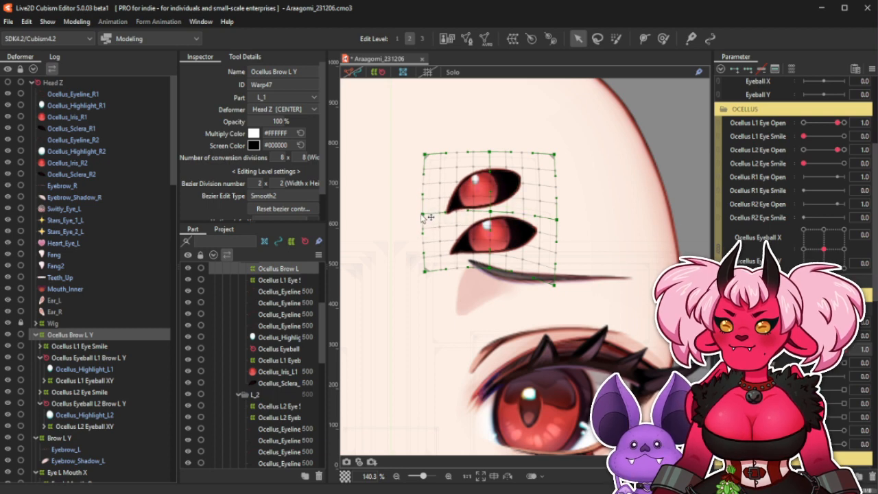
pyautogui.moveTo(494, 213); pyautogui.dragTo(493, 211)
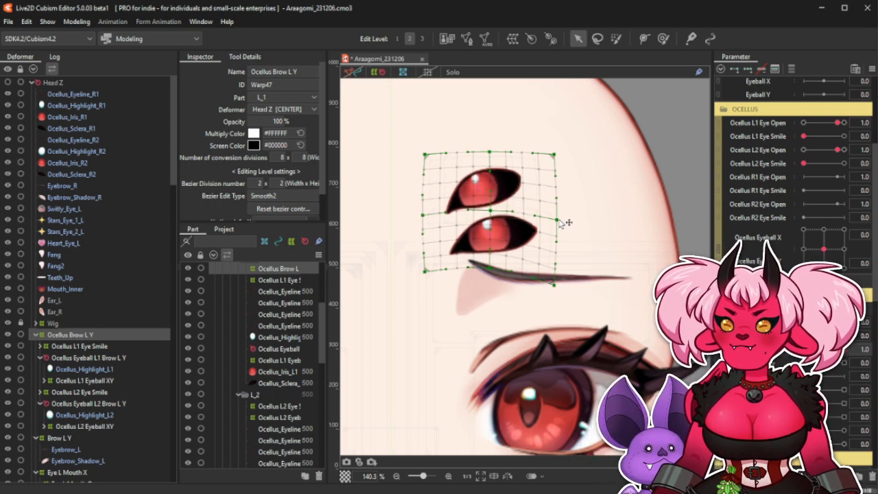
pyautogui.moveTo(845, 349); pyautogui.dragTo(870, 358)
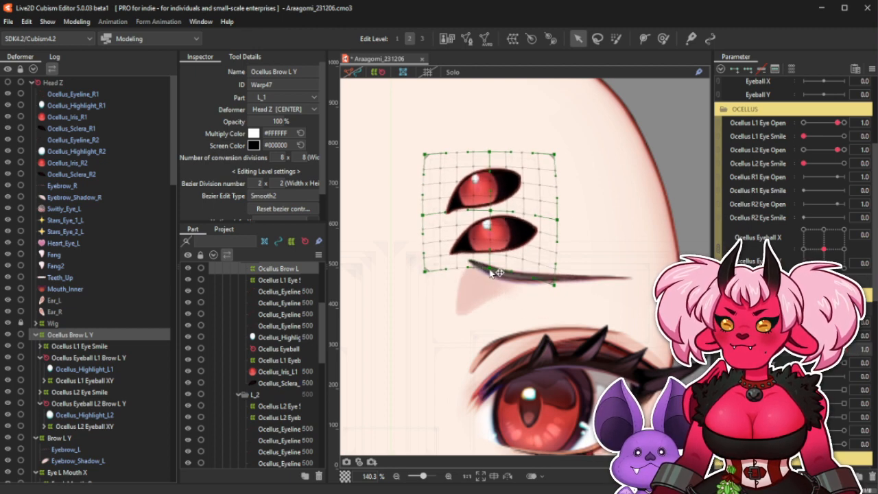
pyautogui.moveTo(490, 270); pyautogui.dragTo(489, 268)
pyautogui.moveTo(492, 215); pyautogui.dragTo(492, 211)
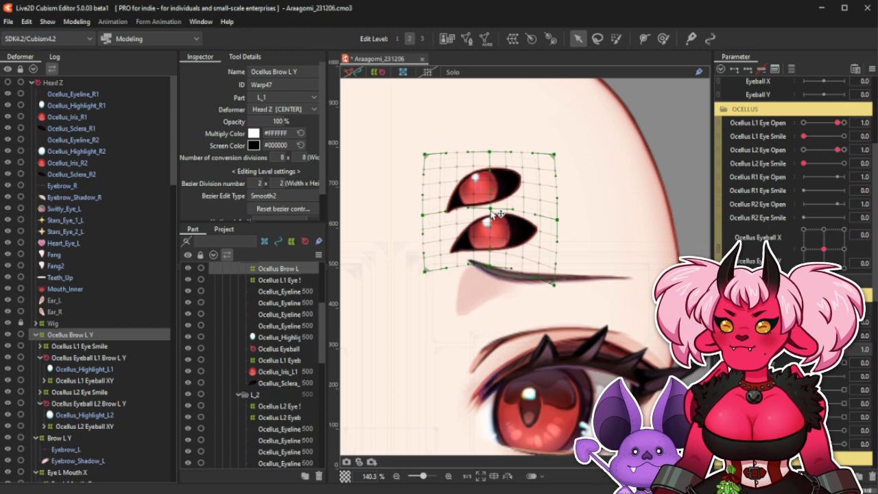
pyautogui.moveTo(844, 350)
pyautogui.mouseDown()
pyautogui.moveTo(823, 349)
pyautogui.moveTo(851, 349)
pyautogui.mouseUp()
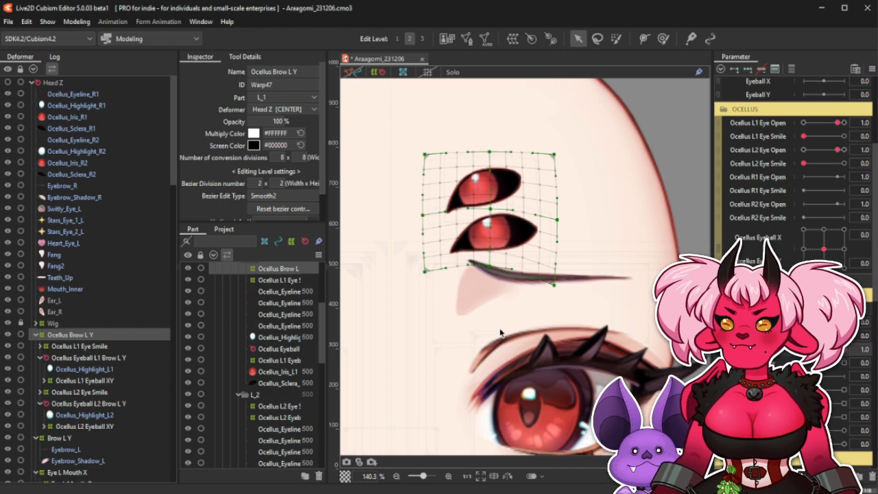
pyautogui.moveTo(851, 349)
pyautogui.mouseDown()
pyautogui.moveTo(814, 349)
pyautogui.moveTo(851, 348)
pyautogui.mouseUp()
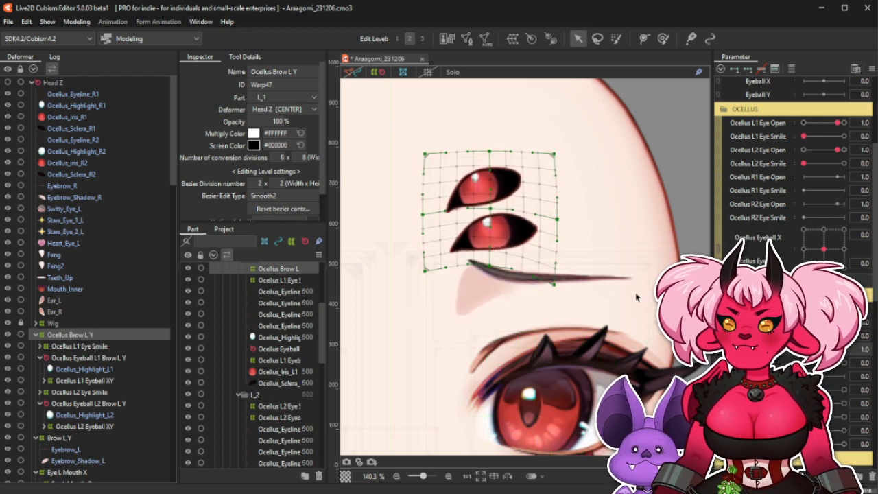
# Synthesize the BrowL Y and Brow Inner corners for the Ocellus Brow L Y deformer and preview both parameters at 1.0.
pyautogui.scroll(5, 830, 189)
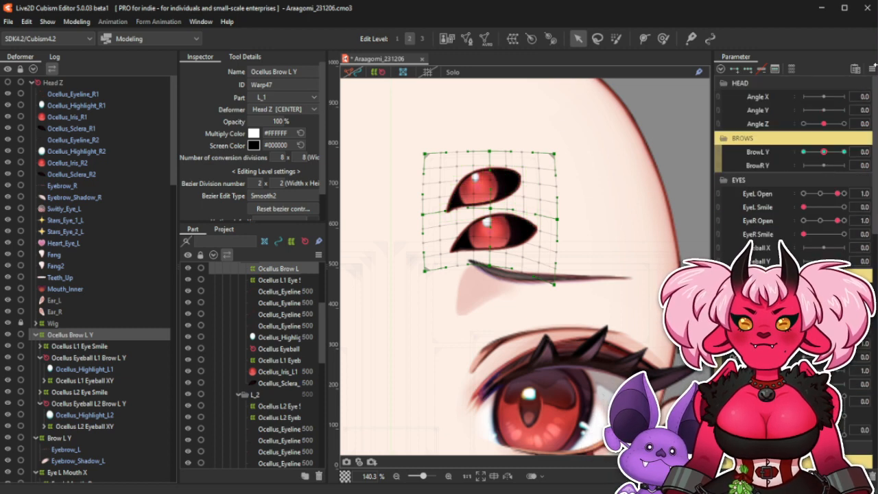
pyautogui.click(872, 69)
pyautogui.click(765, 178)
pyautogui.click(419, 350)
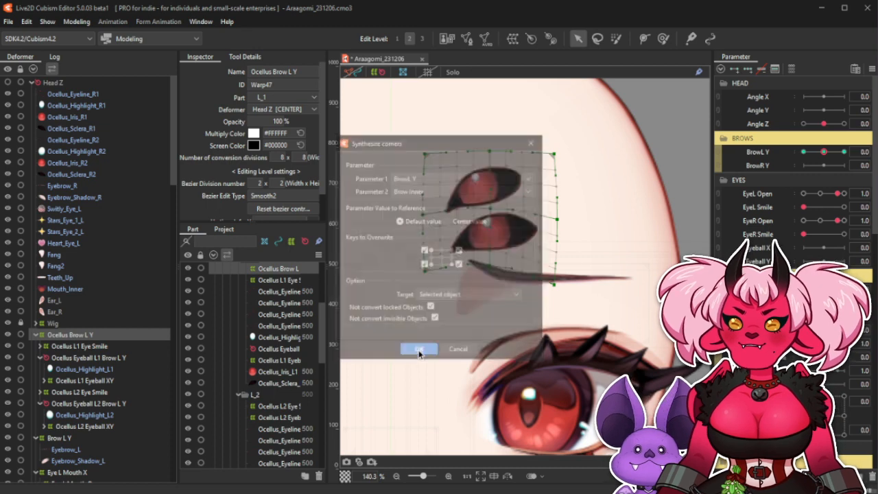
pyautogui.moveTo(824, 153); pyautogui.dragTo(867, 165)
pyautogui.scroll(-1, 827, 226)
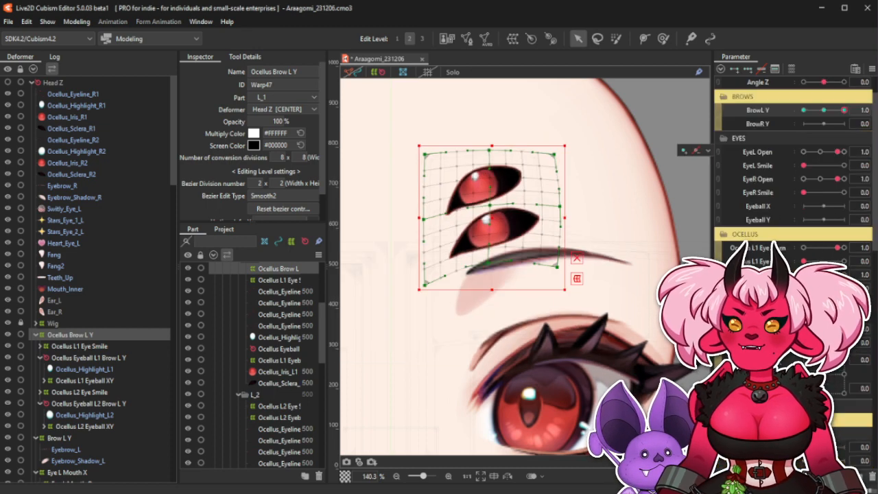
pyautogui.scroll(-2, 827, 309)
pyautogui.moveTo(824, 392); pyautogui.dragTo(858, 397)
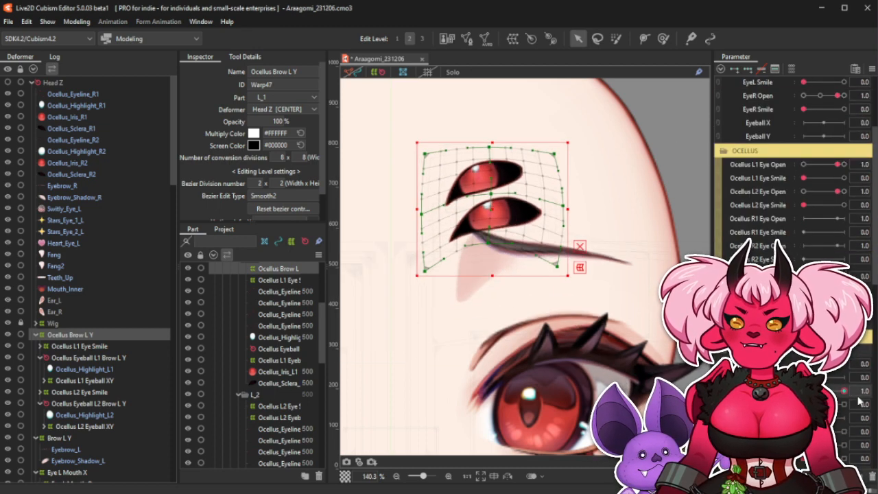
# Try raising the warp's lower inner corner, inner edge and center by hand at the combined pose, and undo the edits.
pyautogui.moveTo(425, 270); pyautogui.dragTo(426, 248)
pyautogui.moveTo(422, 217); pyautogui.dragTo(423, 204)
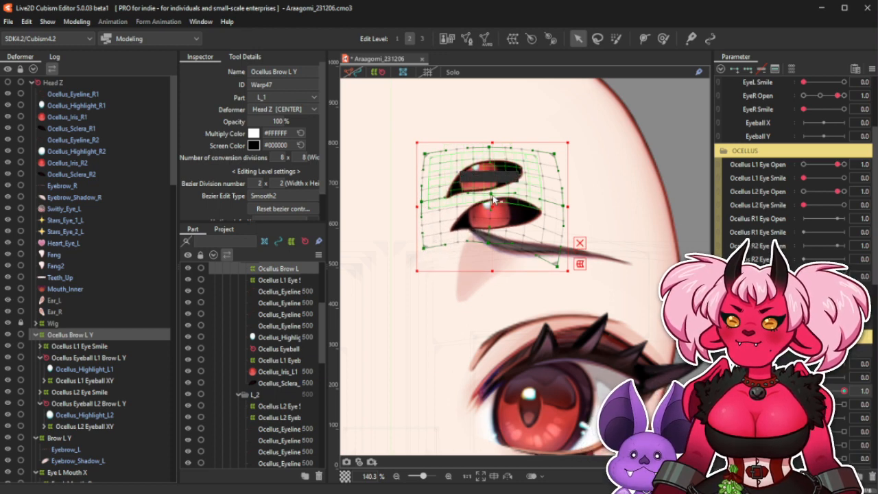
pyautogui.moveTo(492, 194); pyautogui.dragTo(492, 189)
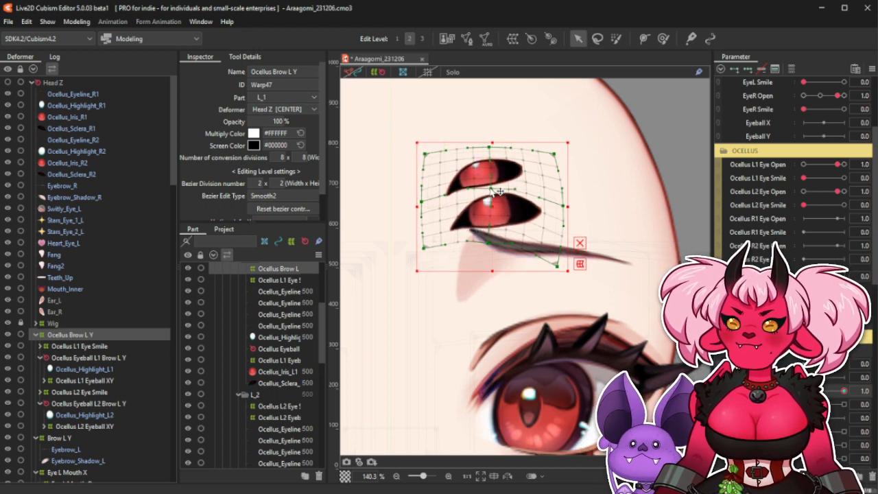
pyautogui.hotkey('ctrl', 'z')
pyautogui.hotkey('ctrl', 'z')
pyautogui.hotkey('ctrl', 'z')
pyautogui.hotkey('ctrl', 'z')
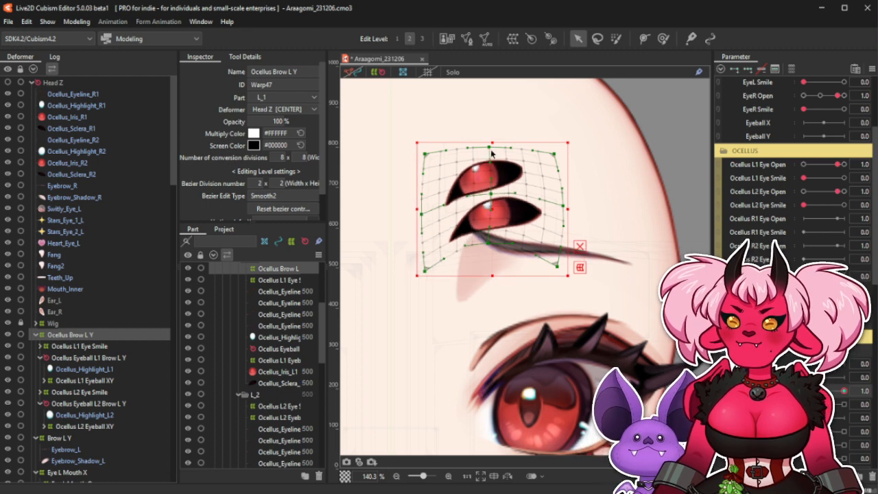
# Synthesize the BrowL Y and Brow Inner corners again for the selected deformer and test Brow Inner with BrowL Y at 1.0.
pyautogui.scroll(3, 789, 151)
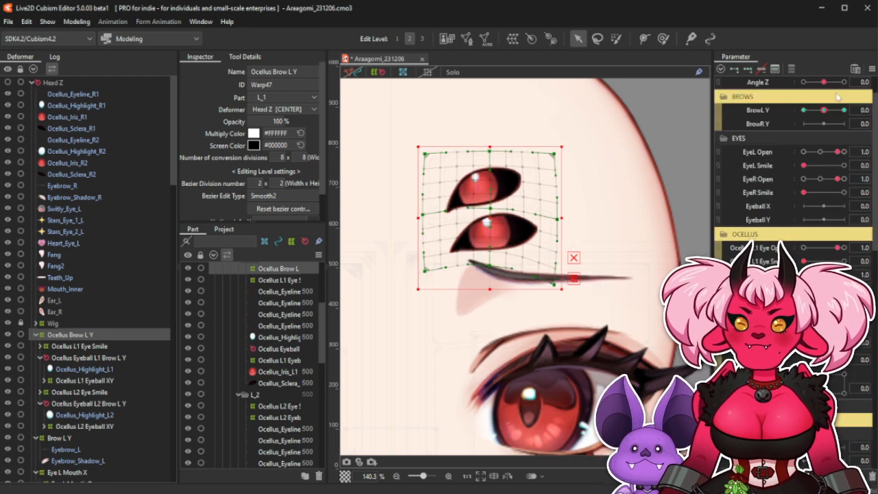
pyautogui.moveTo(825, 109); pyautogui.dragTo(861, 121)
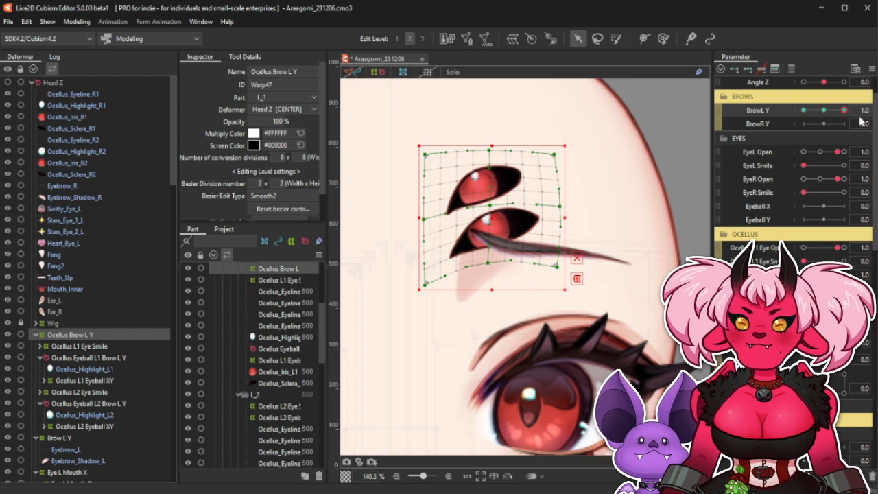
pyautogui.click(873, 70)
pyautogui.click(758, 177)
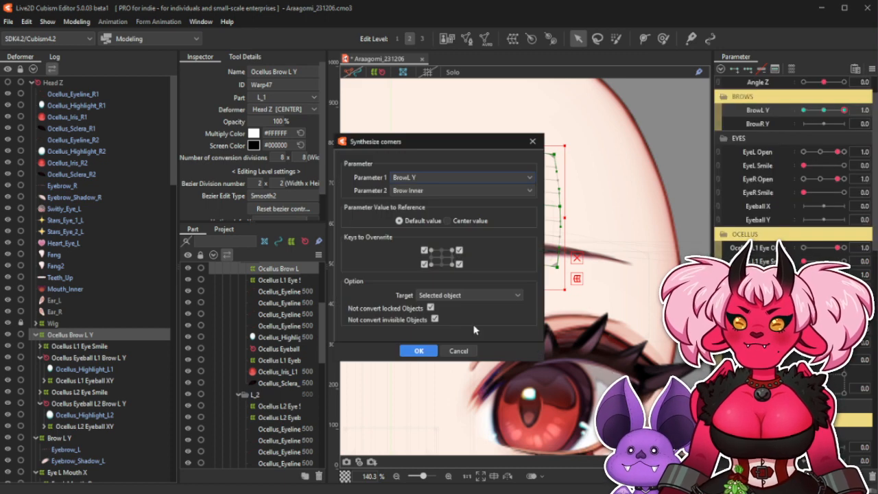
pyautogui.click(419, 352)
pyautogui.moveTo(823, 110); pyautogui.dragTo(869, 121)
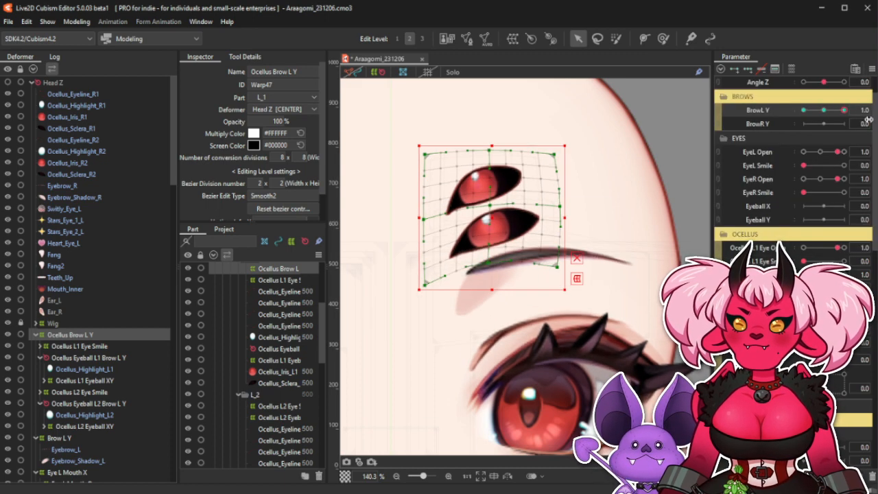
pyautogui.scroll(-3, 789, 172)
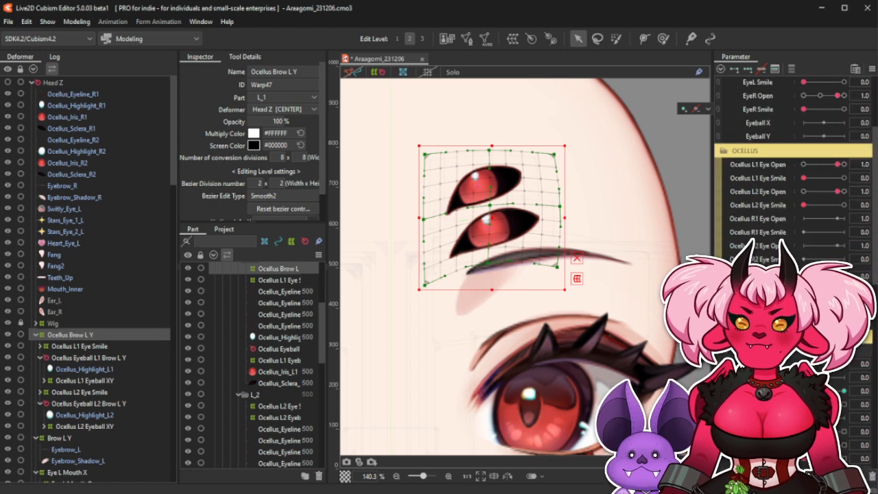
pyautogui.click(844, 390)
pyautogui.moveTo(856, 400); pyautogui.dragTo(823, 396)
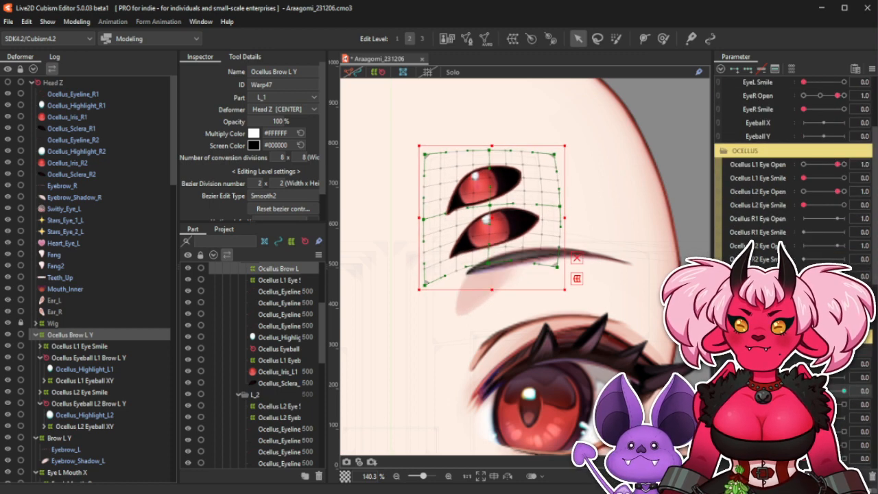
# Nudge the warp slightly upward at BrowL Y 1.0 and re-synthesize the BrowL Y and Brow Inner corners with default settings.
pyautogui.scroll(3, 823, 141)
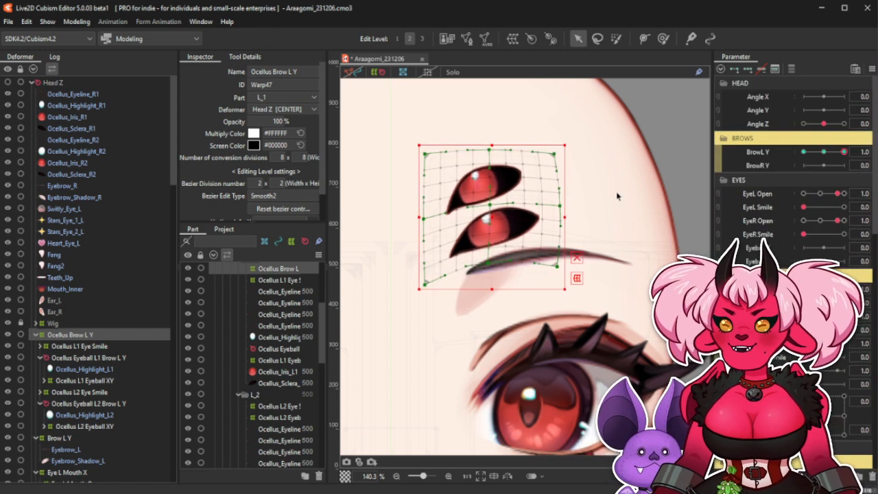
pyautogui.scroll(-3, 809, 158)
pyautogui.scroll(-3, 796, 158)
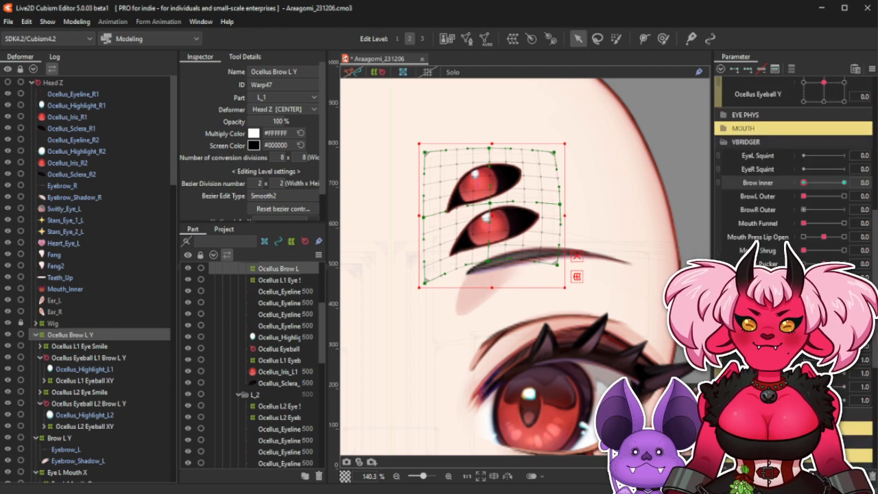
pyautogui.scroll(3, 796, 158)
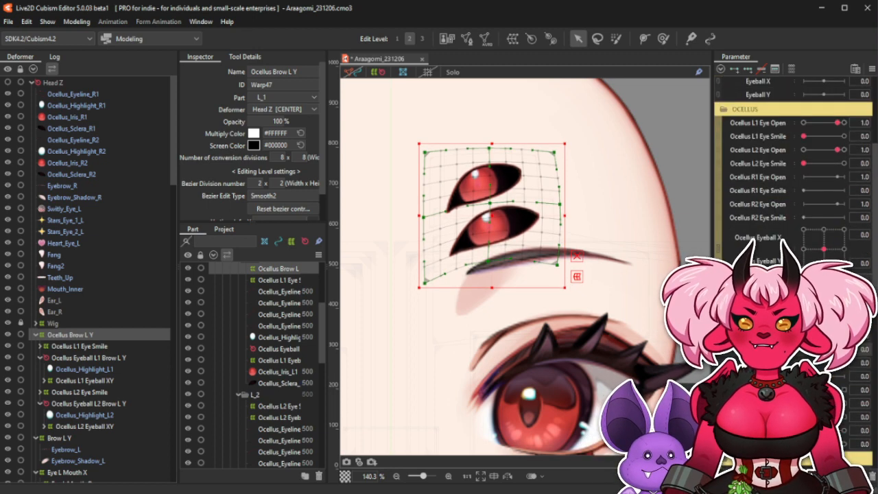
pyautogui.click(871, 69)
pyautogui.click(763, 173)
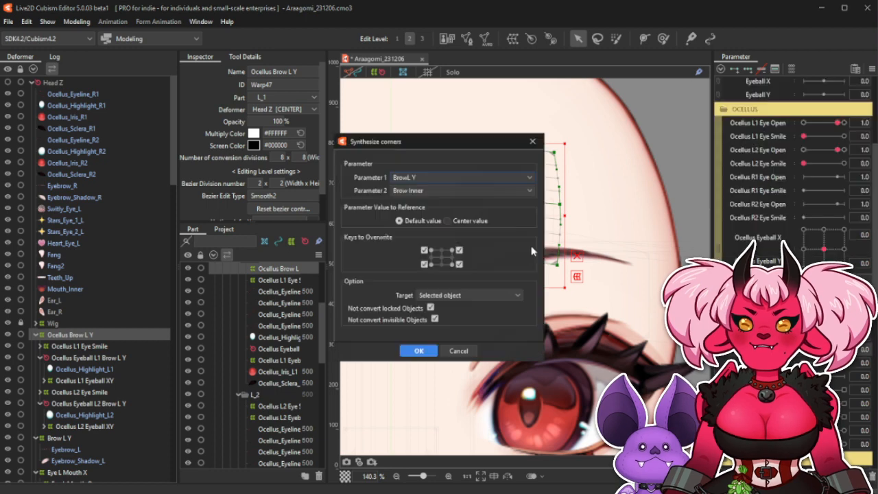
pyautogui.click(418, 351)
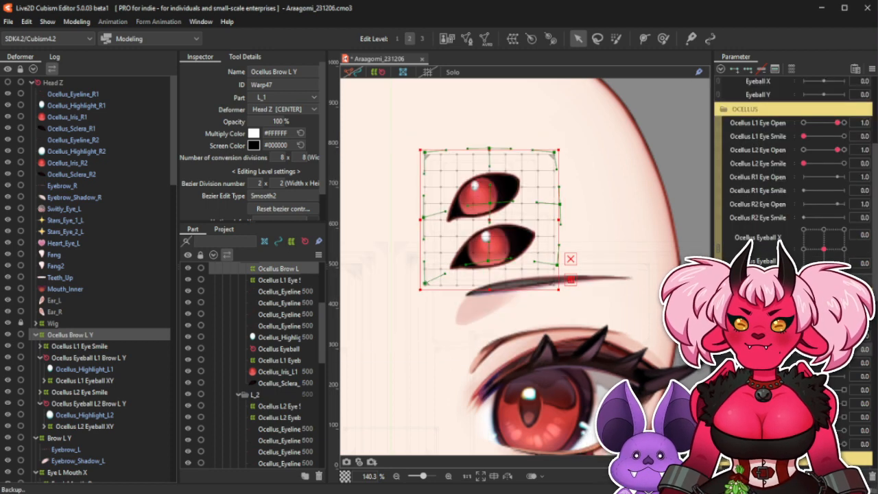
# Set BrowL Y to 1.0 in the Brow Inner pose, raise the Ocellus Brow L Y warp's lower inner corner, and undo the accidental rotation.
pyautogui.scroll(3, 840, 128)
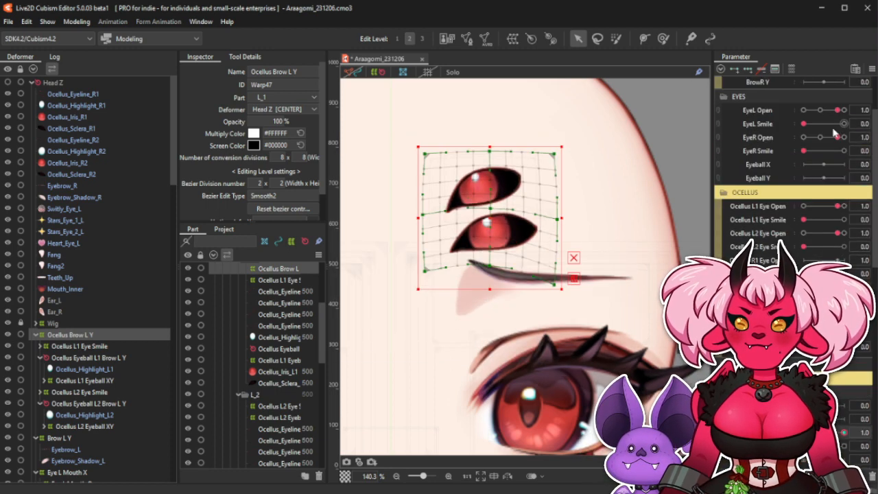
pyautogui.scroll(2, 817, 199)
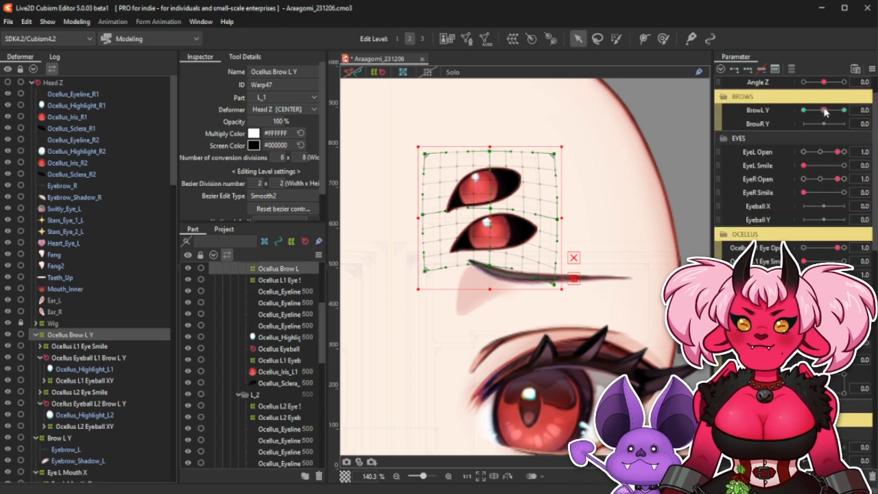
pyautogui.moveTo(826, 109); pyautogui.dragTo(844, 110)
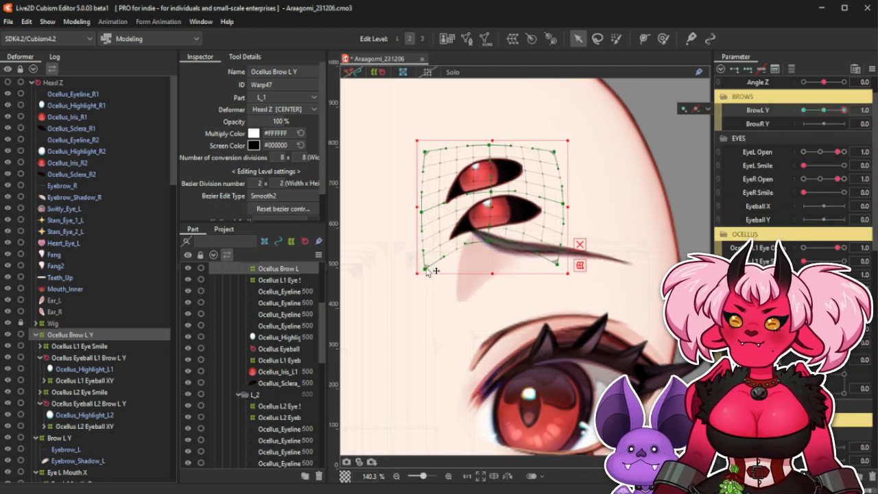
pyautogui.moveTo(426, 269); pyautogui.dragTo(421, 264)
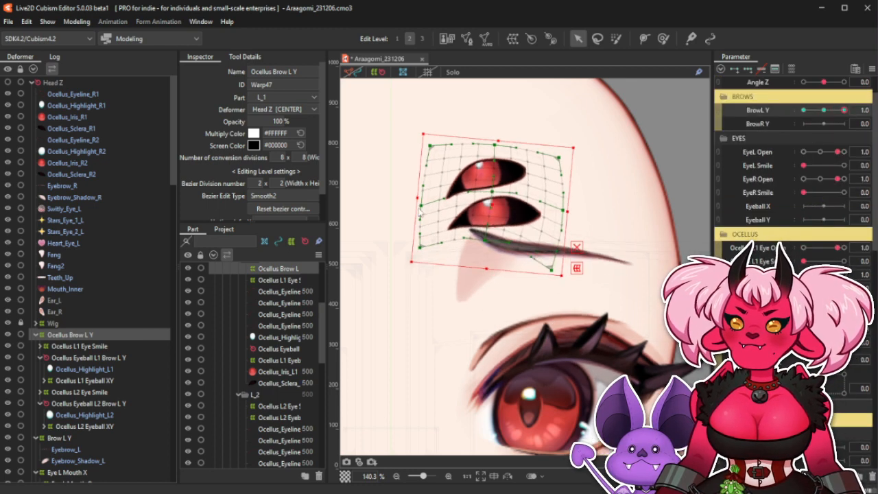
pyautogui.hotkey('ctrl', 'z')
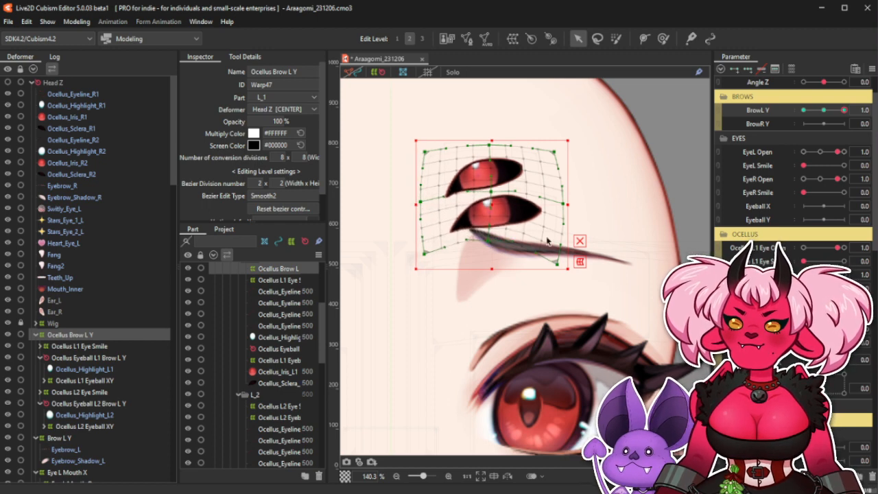
pyautogui.click(580, 241)
# Raise the warp's center and lower middle points and shift its inner edge slightly towards the face's midline.
pyautogui.moveTo(491, 192); pyautogui.dragTo(490, 188)
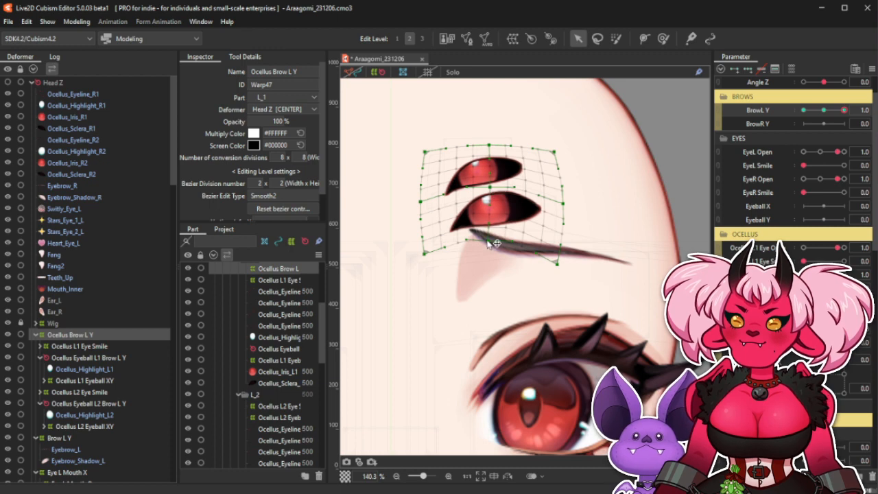
pyautogui.moveTo(488, 241); pyautogui.dragTo(491, 238)
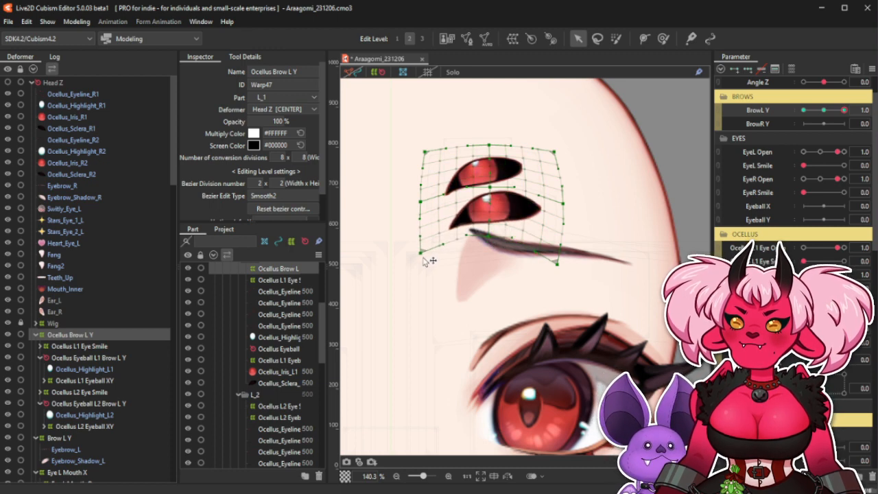
pyautogui.moveTo(426, 256); pyautogui.dragTo(420, 253)
pyautogui.moveTo(421, 204); pyautogui.dragTo(423, 203)
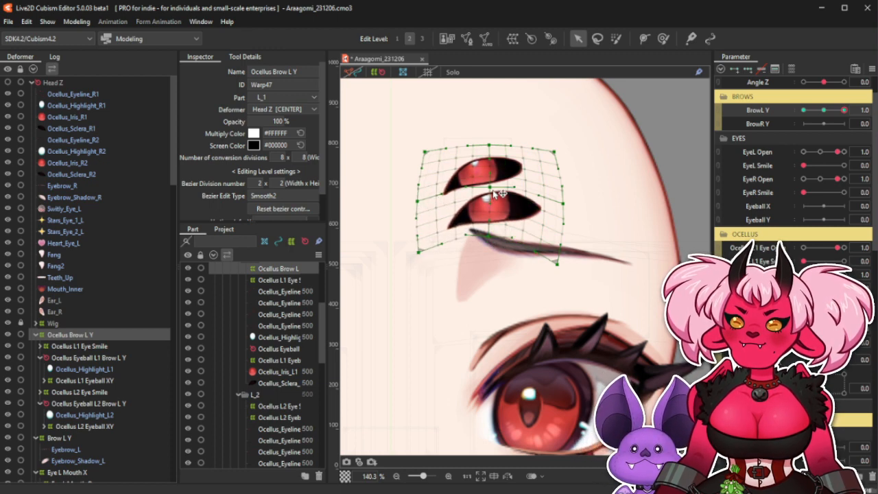
pyautogui.moveTo(494, 191); pyautogui.dragTo(494, 188)
# Bulge the warp's outer edge outward, raise its lower outer corner, undo the extra center adjustment, and deselect the deformer.
pyautogui.moveTo(568, 201); pyautogui.dragTo(573, 201)
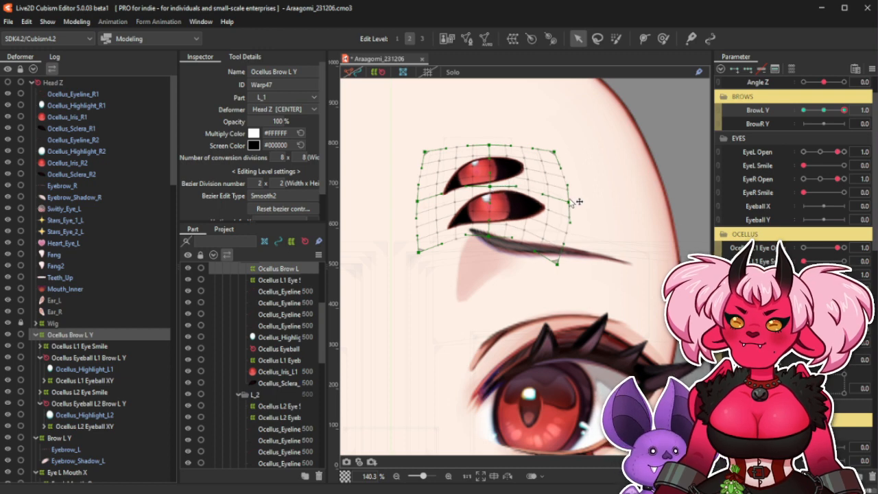
pyautogui.moveTo(560, 267); pyautogui.dragTo(563, 258)
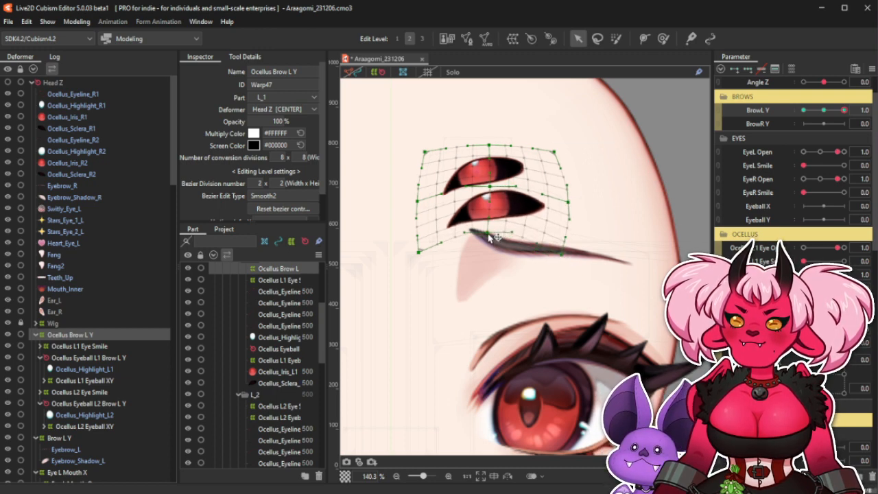
pyautogui.moveTo(493, 186); pyautogui.dragTo(499, 187)
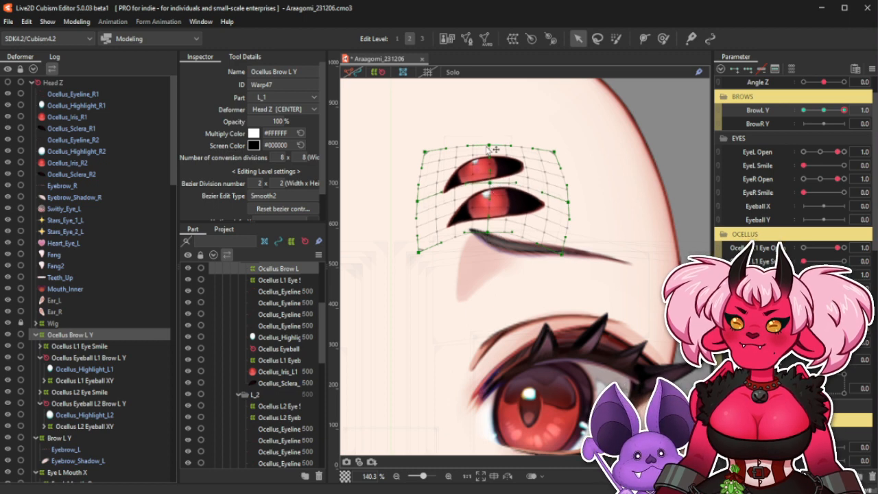
pyautogui.hotkey('ctrl', 'z')
pyautogui.click(396, 84)
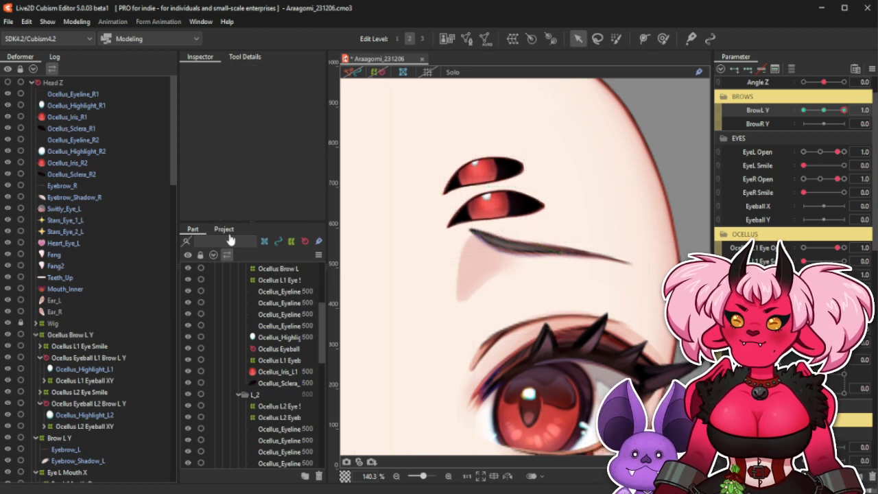
# Reselect Ocellus Brow L Y, stretch the warp slightly upward, and nudge its lower inner corner and lower middle point up.
pyautogui.click(70, 335)
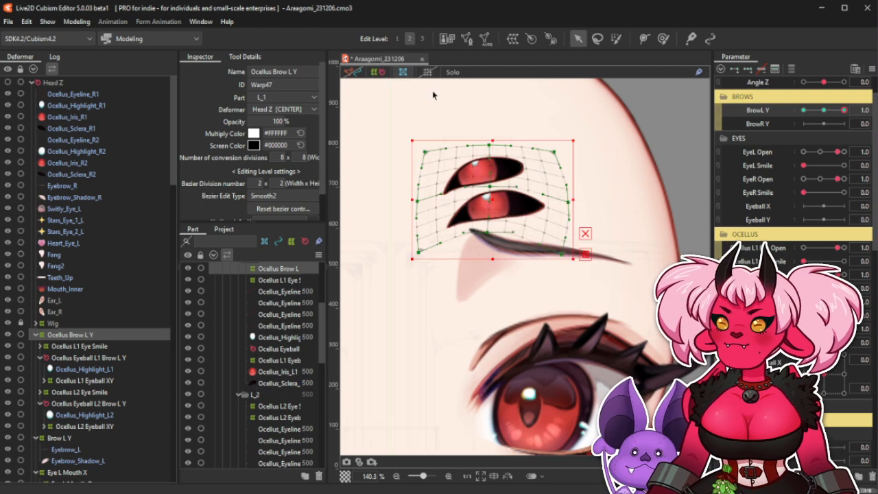
pyautogui.moveTo(492, 138); pyautogui.dragTo(492, 133)
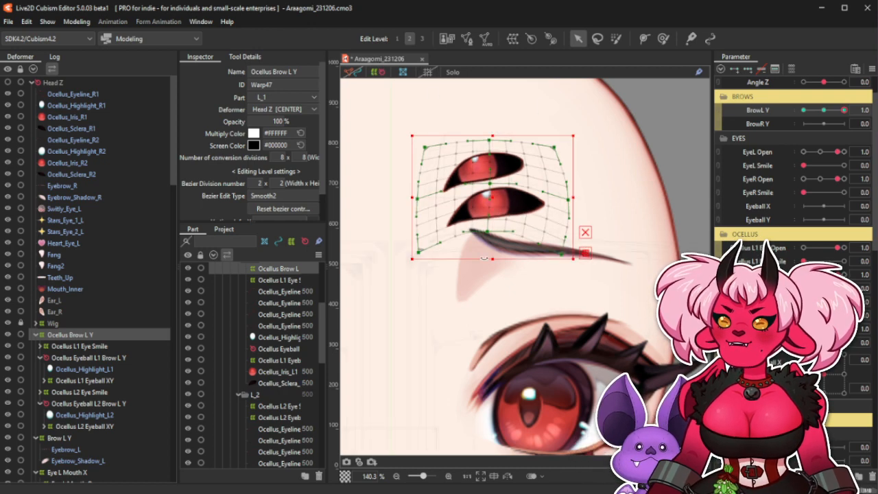
pyautogui.moveTo(420, 252); pyautogui.dragTo(417, 249)
pyautogui.moveTo(488, 231); pyautogui.dragTo(487, 230)
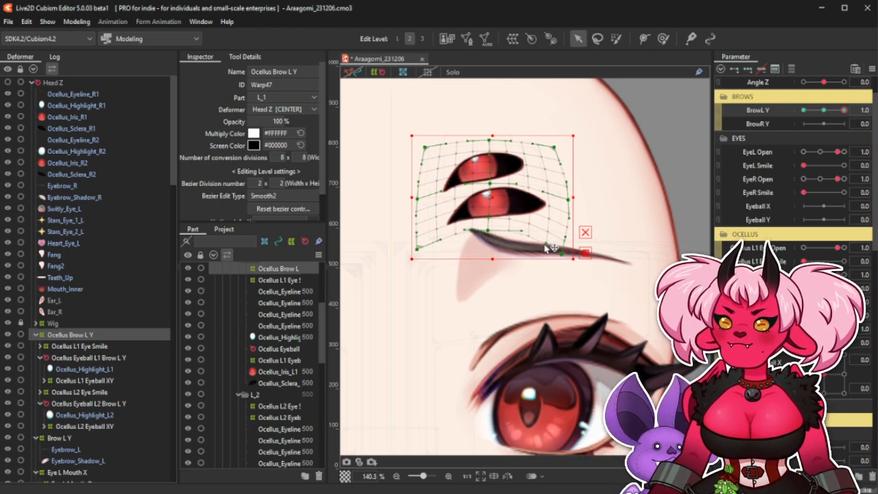
# Examine the whole face while varying the ocellus eyeball position and BrowL Y, and finish with BrowL Y at 1.0.
pyautogui.click(386, 91)
pyautogui.scroll(-4, 506, 183)
pyautogui.scroll(-2, 484, 151)
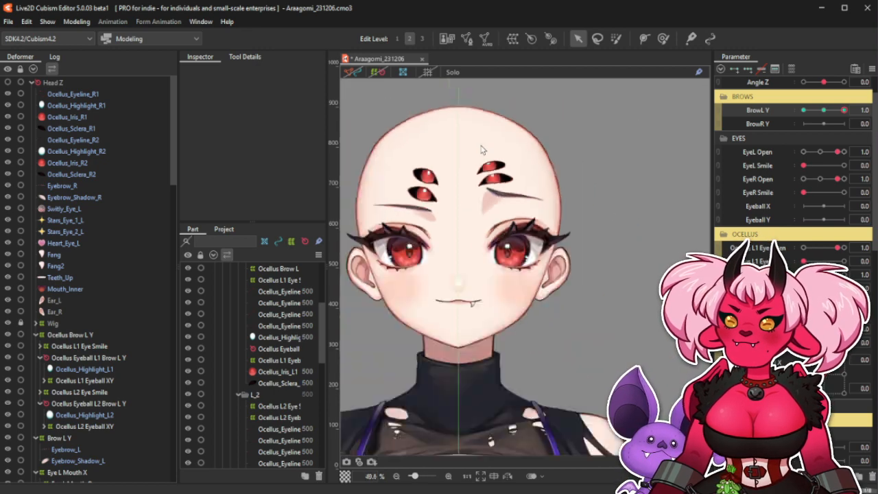
pyautogui.scroll(2, 502, 170)
pyautogui.scroll(-2, 497, 155)
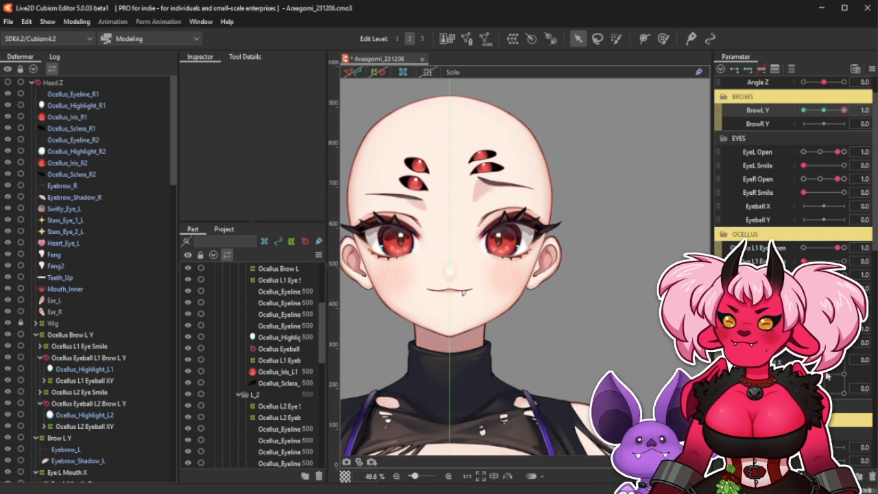
pyautogui.moveTo(824, 374)
pyautogui.mouseDown()
pyautogui.moveTo(845, 394)
pyautogui.moveTo(865, 360)
pyautogui.moveTo(844, 388)
pyautogui.moveTo(830, 374)
pyautogui.mouseUp()
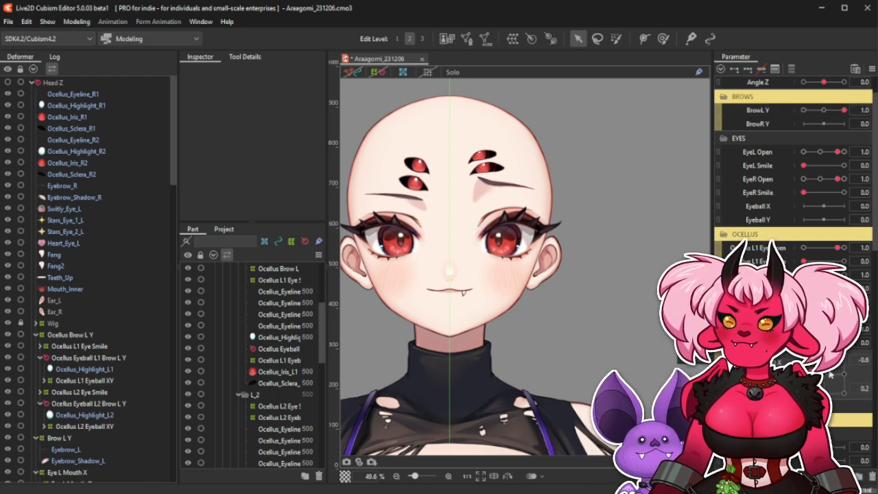
pyautogui.click(842, 110)
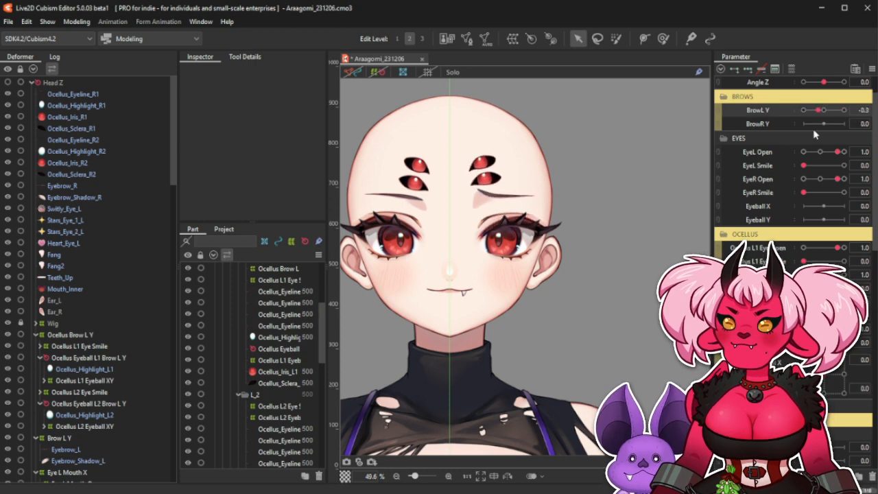
pyautogui.moveTo(845, 128); pyautogui.dragTo(847, 132)
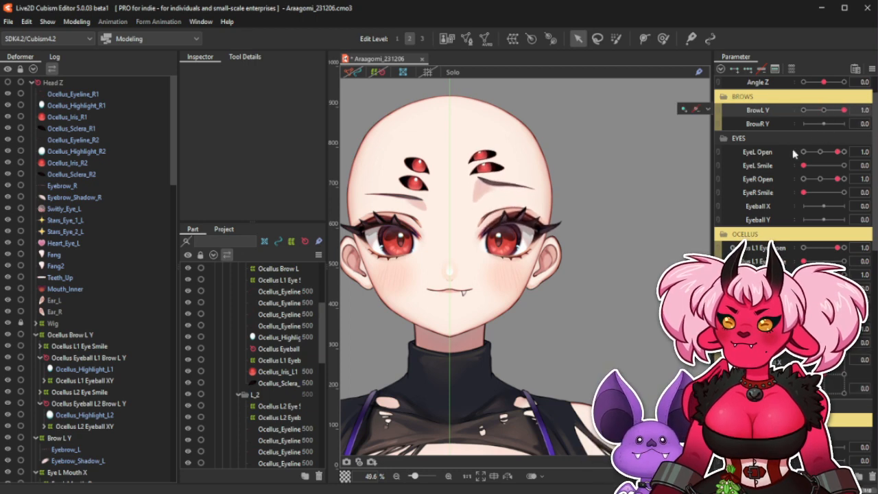
# Widen the Ocellus Brow L Y warp slightly on both sides and raise its lower edge with BrowL Y and Brow Inner at 1.0.
pyautogui.click(86, 381)
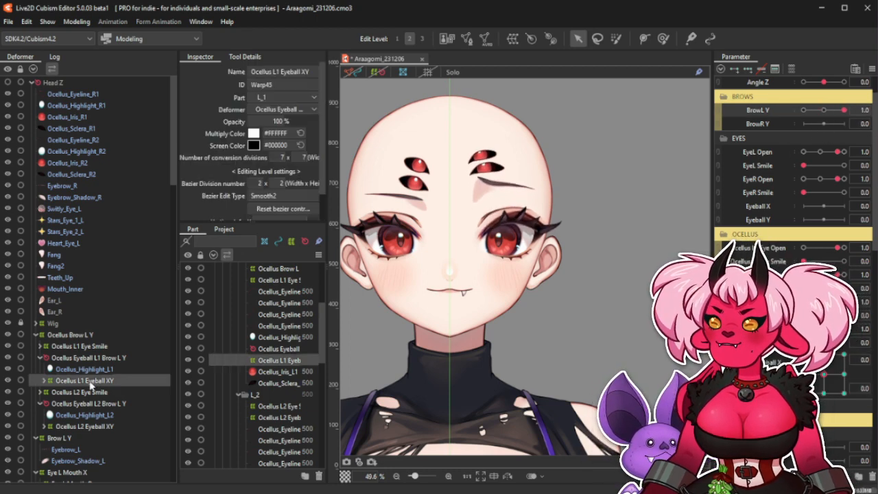
pyautogui.click(85, 337)
pyautogui.scroll(2, 473, 155)
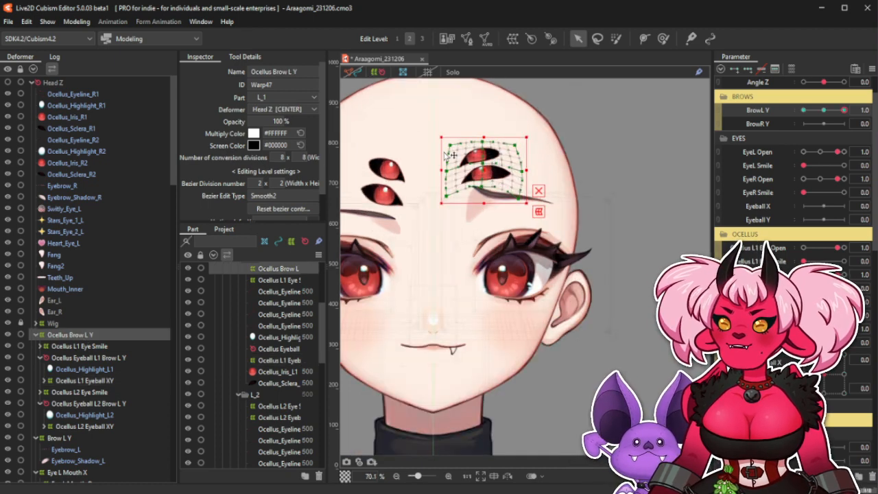
pyautogui.moveTo(443, 178); pyautogui.dragTo(441, 178)
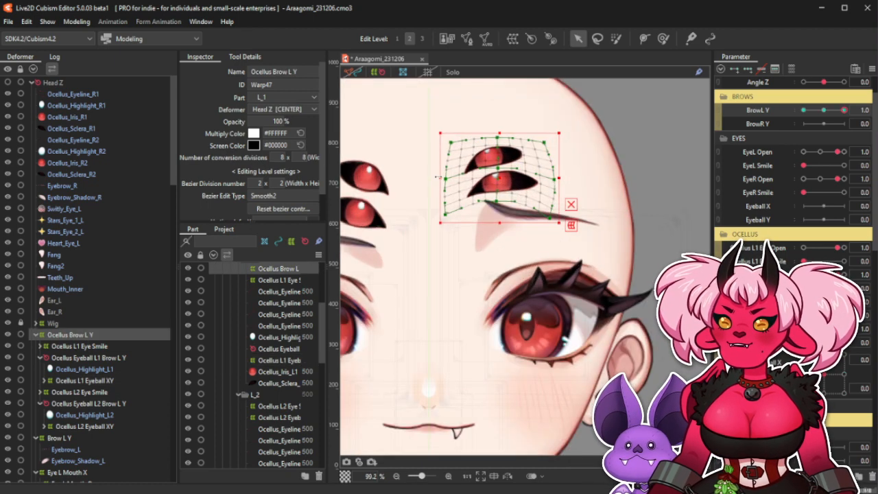
pyautogui.scroll(-3, 840, 400)
pyautogui.moveTo(844, 392); pyautogui.dragTo(862, 403)
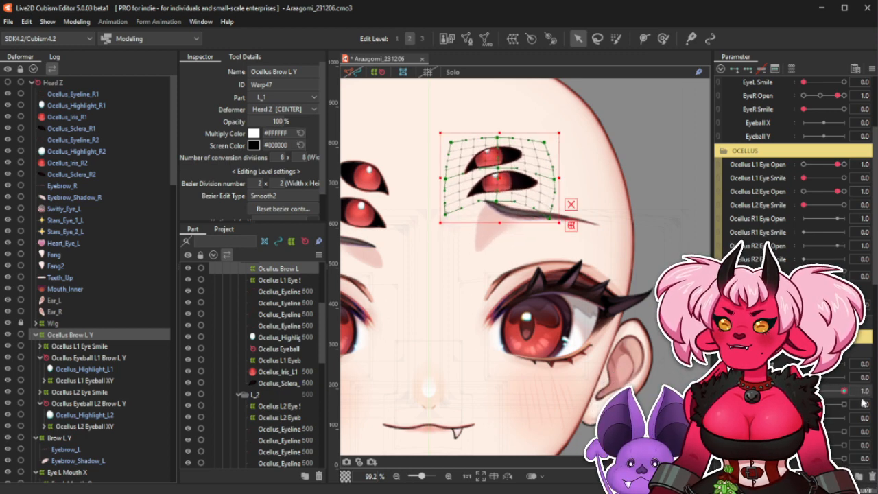
pyautogui.moveTo(560, 177); pyautogui.dragTo(560, 177)
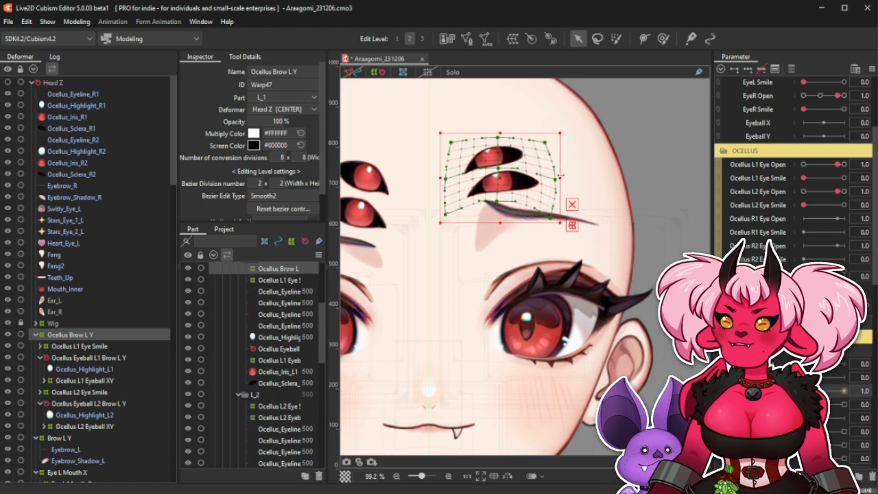
pyautogui.moveTo(500, 223); pyautogui.dragTo(501, 221)
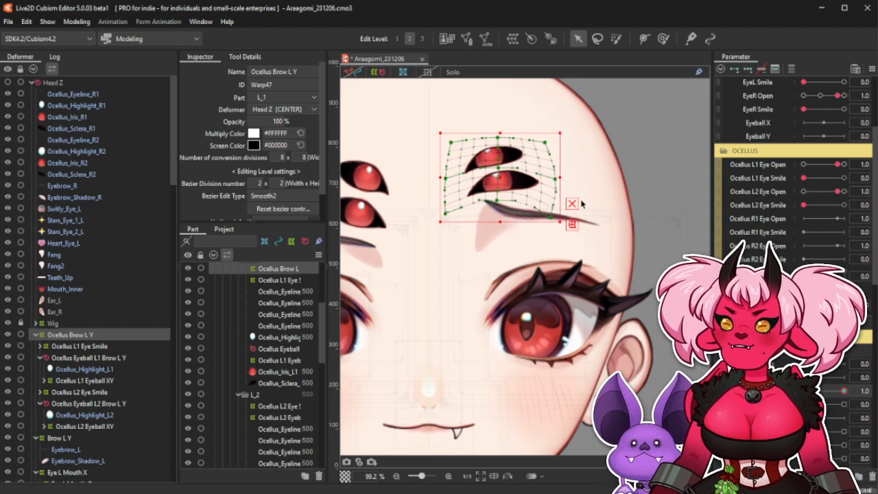
# Change the Brow Inner pose, keep BrowL Y at 1.0, and slightly raise the warp's lower inner corner and lower middle point.
pyautogui.scroll(4, 789, 158)
pyautogui.moveTo(820, 111); pyautogui.dragTo(855, 123)
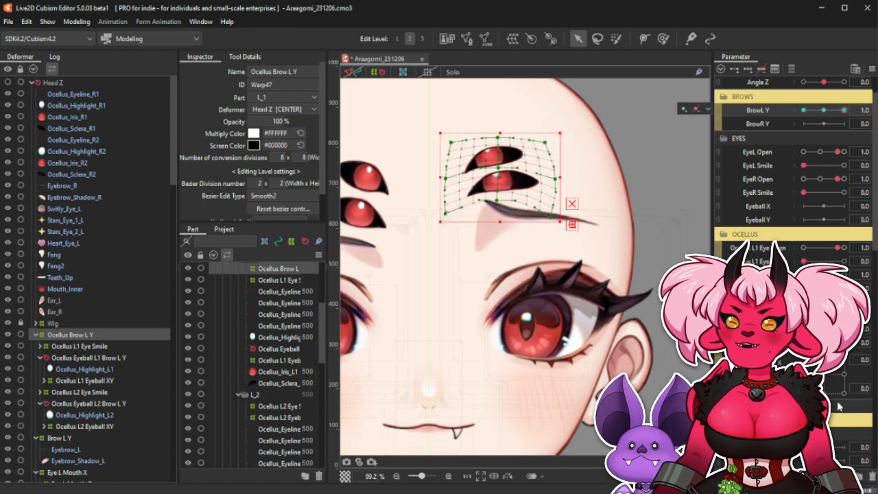
pyautogui.scroll(-3, 838, 407)
pyautogui.click(841, 405)
pyautogui.scroll(4, 839, 274)
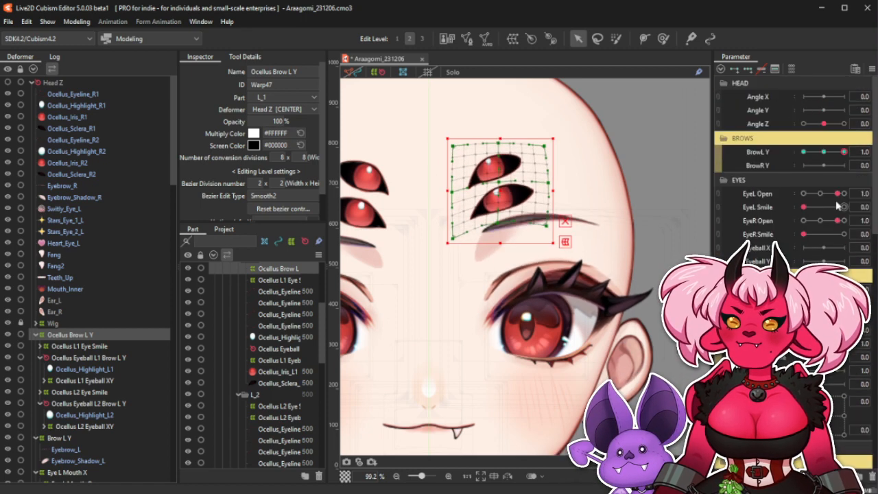
pyautogui.moveTo(826, 153); pyautogui.dragTo(853, 161)
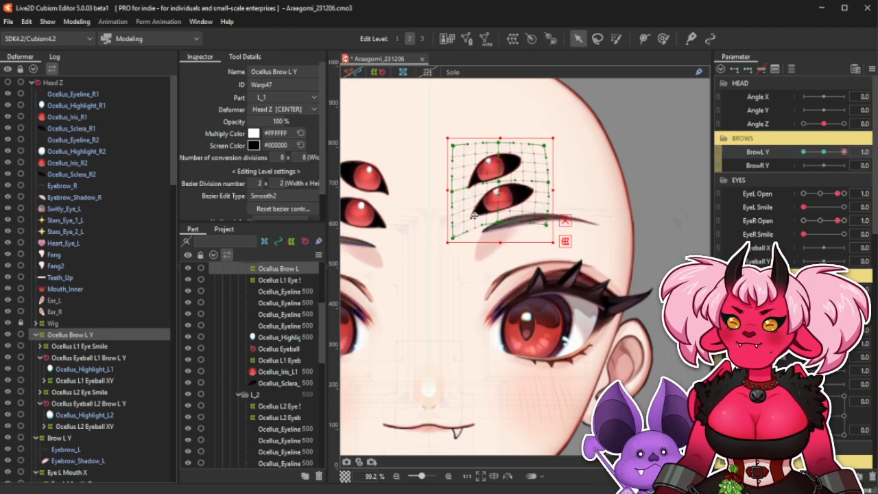
pyautogui.moveTo(453, 236); pyautogui.dragTo(499, 223)
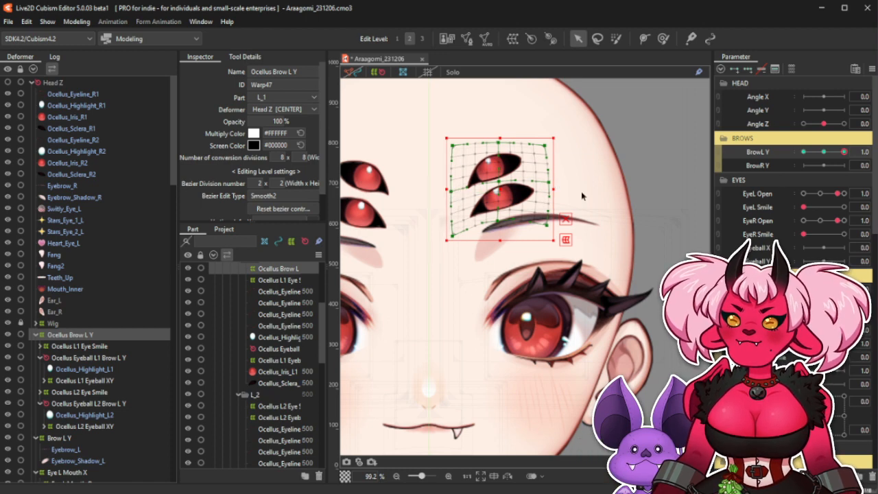
# Deselect the deformer and preview BrowL Y between -1.0 and 1.0 together with the ocellus eye parameters.
pyautogui.click(380, 73)
pyautogui.click(460, 116)
pyautogui.scroll(-2, 530, 146)
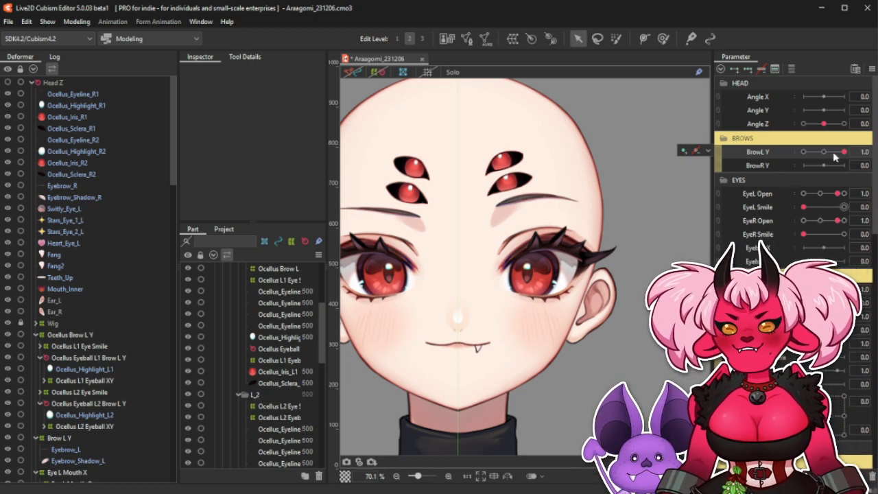
pyautogui.moveTo(835, 157); pyautogui.dragTo(792, 167)
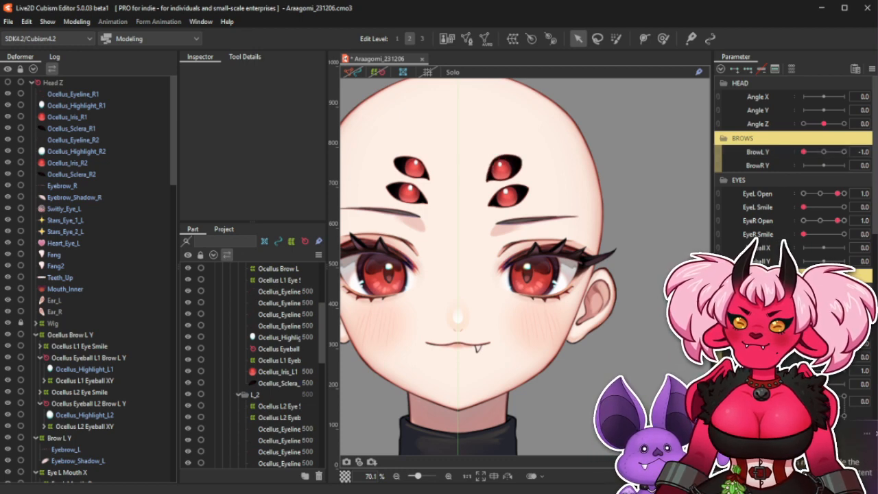
pyautogui.click(876, 433)
pyautogui.moveTo(838, 317)
pyautogui.mouseDown()
pyautogui.moveTo(809, 316)
pyautogui.moveTo(838, 316)
pyautogui.mouseUp()
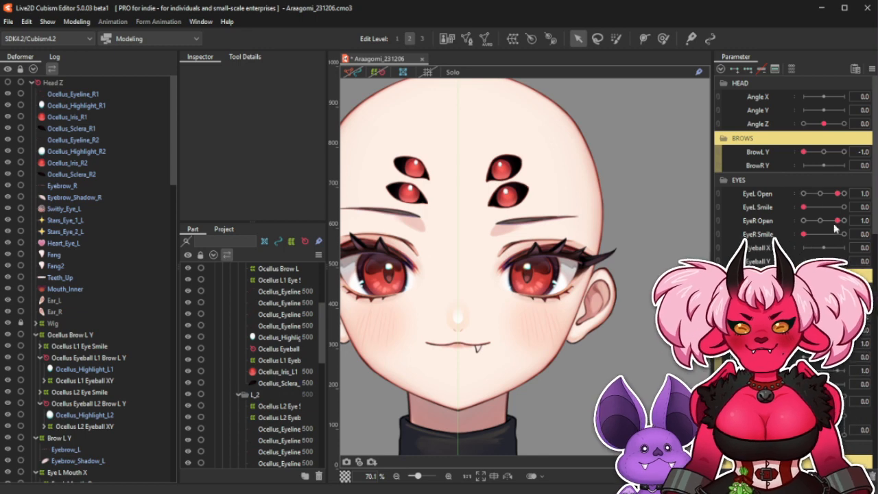
pyautogui.moveTo(804, 153); pyautogui.dragTo(856, 166)
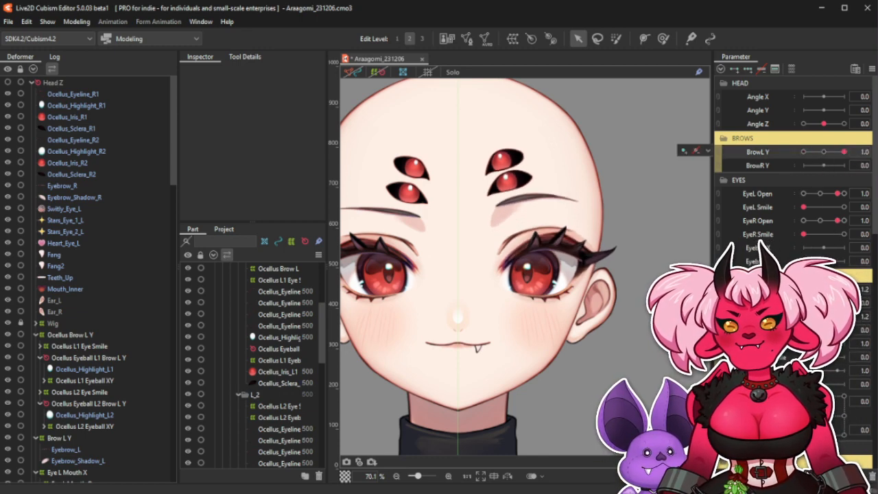
pyautogui.moveTo(824, 416)
pyautogui.mouseDown()
pyautogui.moveTo(851, 393)
pyautogui.moveTo(824, 416)
pyautogui.mouseUp()
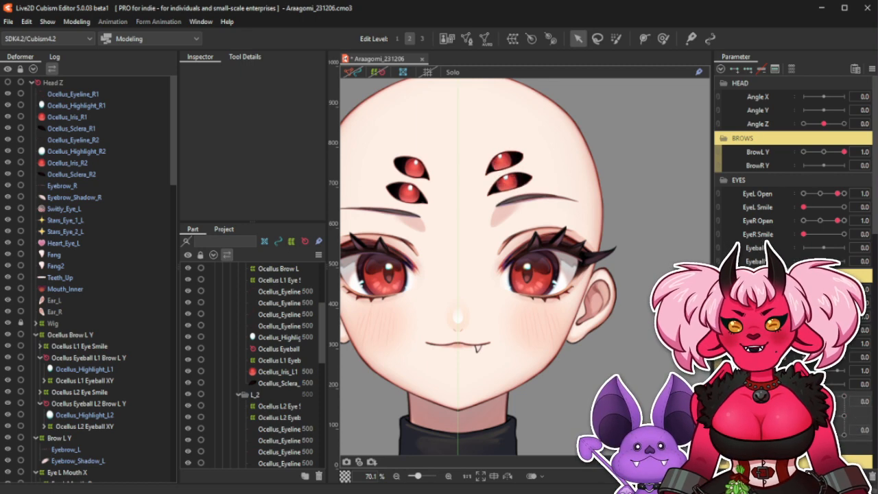
# Try BrowL Outer at 1.0 and reset it, set Brow Inner to 1.0, and vary BrowL Y, ending at 1.0.
pyautogui.scroll(-3, 793, 171)
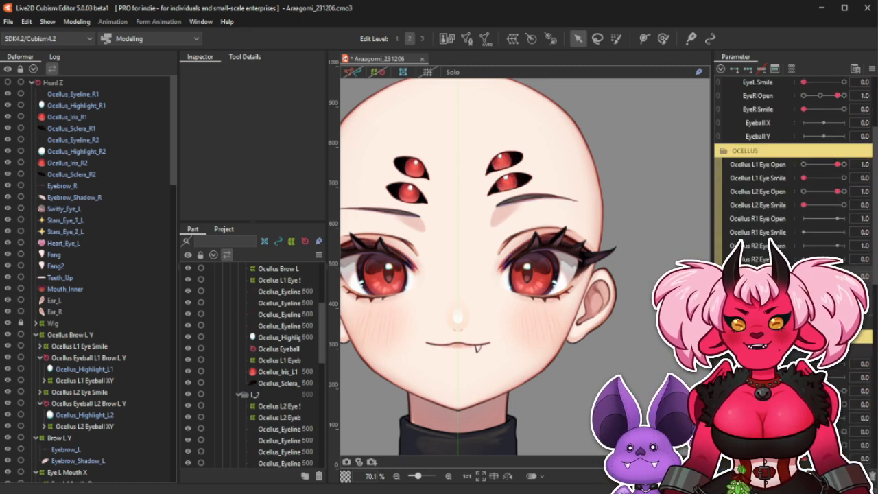
pyautogui.moveTo(806, 405); pyautogui.dragTo(849, 409)
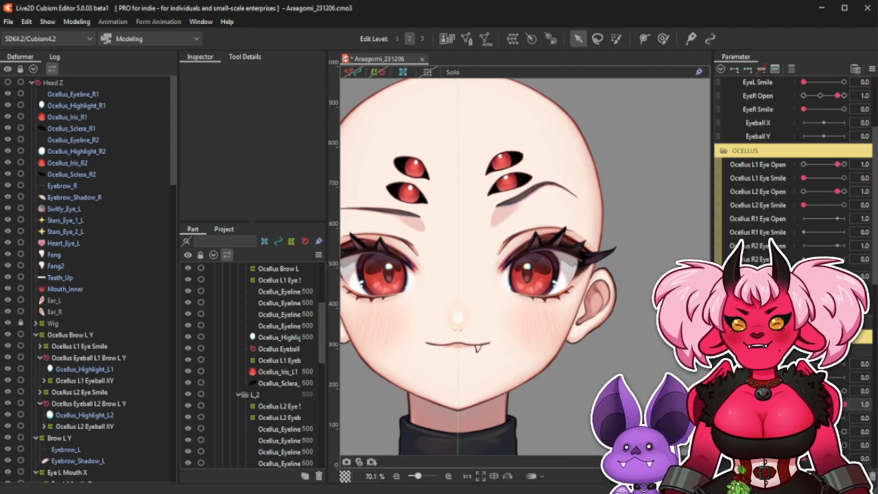
pyautogui.moveTo(825, 391); pyautogui.dragTo(842, 401)
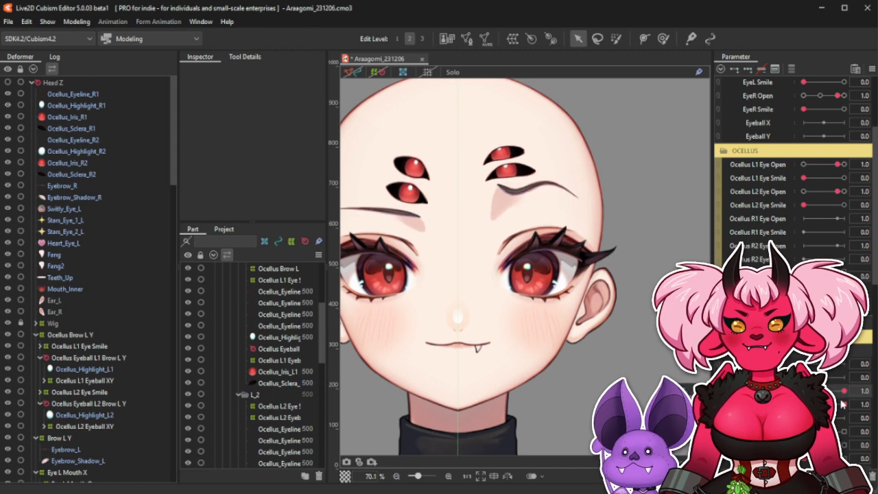
pyautogui.click(824, 405)
pyautogui.scroll(4, 796, 275)
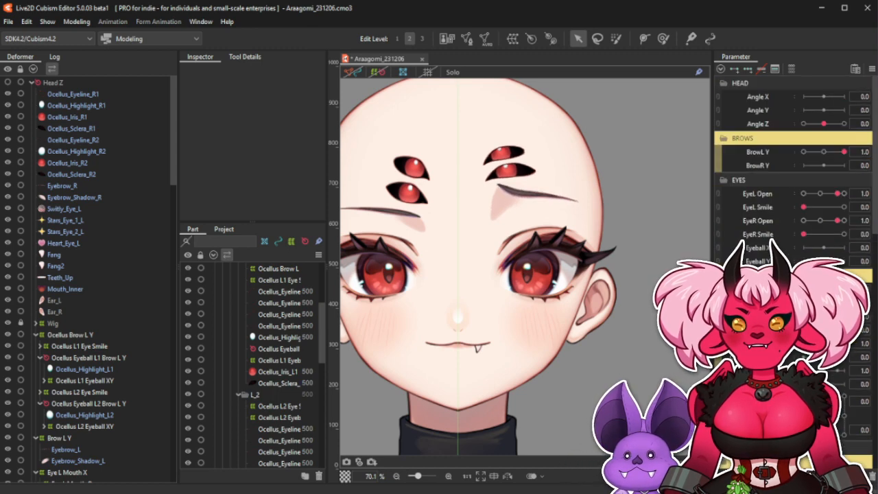
pyautogui.moveTo(805, 207)
pyautogui.mouseDown()
pyautogui.moveTo(832, 210)
pyautogui.moveTo(802, 214)
pyautogui.mouseUp()
pyautogui.moveTo(843, 153)
pyautogui.mouseDown()
pyautogui.moveTo(818, 159)
pyautogui.moveTo(850, 166)
pyautogui.mouseUp()
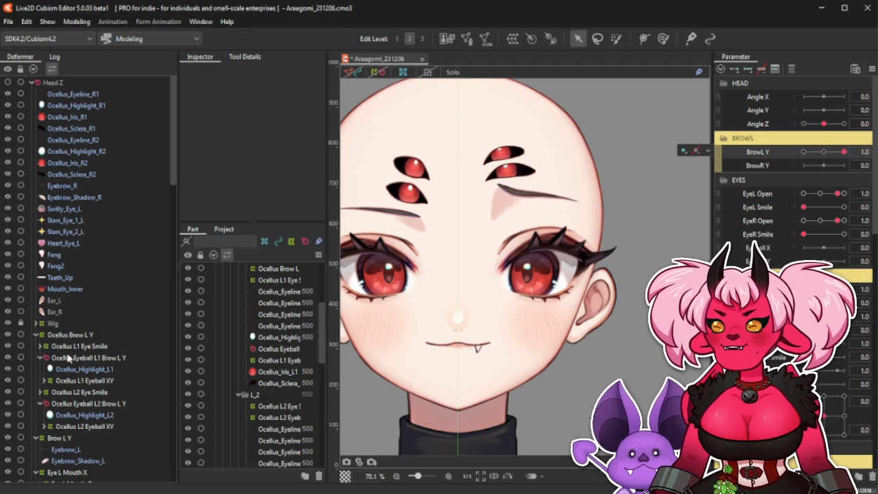
# Slightly raise the middle point on the outer edge of the Ocellus Brow L Y warp, then deselect the deformer.
pyautogui.click(86, 335)
pyautogui.click(384, 70)
pyautogui.scroll(4, 553, 154)
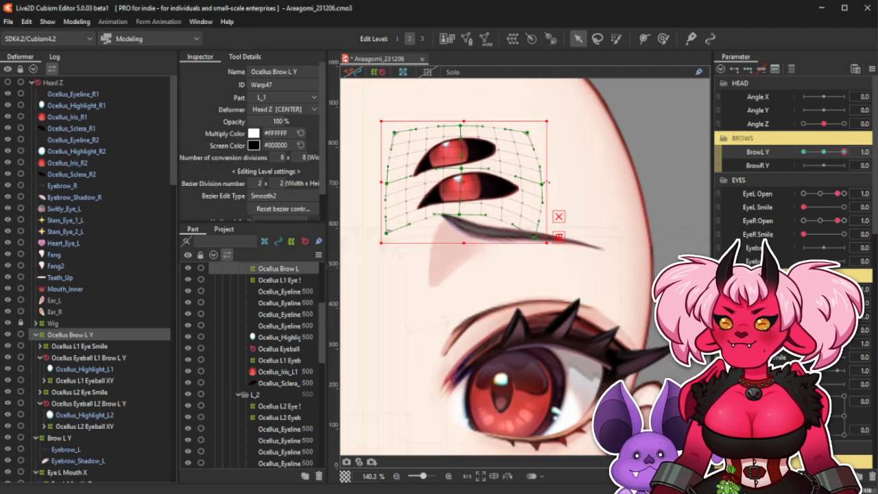
pyautogui.moveTo(541, 184); pyautogui.dragTo(539, 179)
pyautogui.scroll(4, 539, 180)
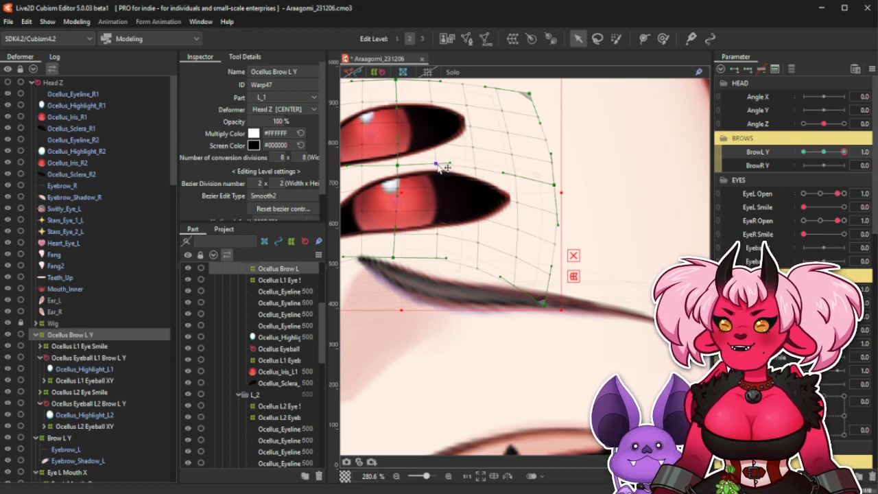
pyautogui.scroll(-2, 533, 179)
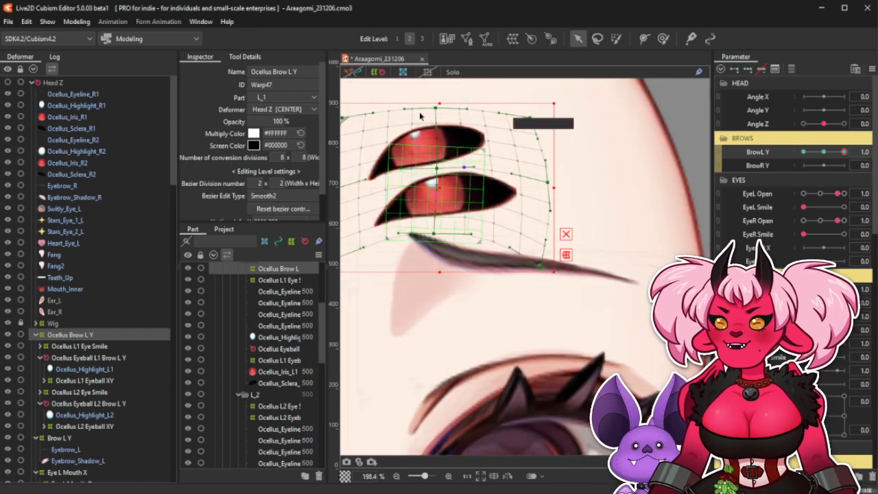
pyautogui.click(385, 73)
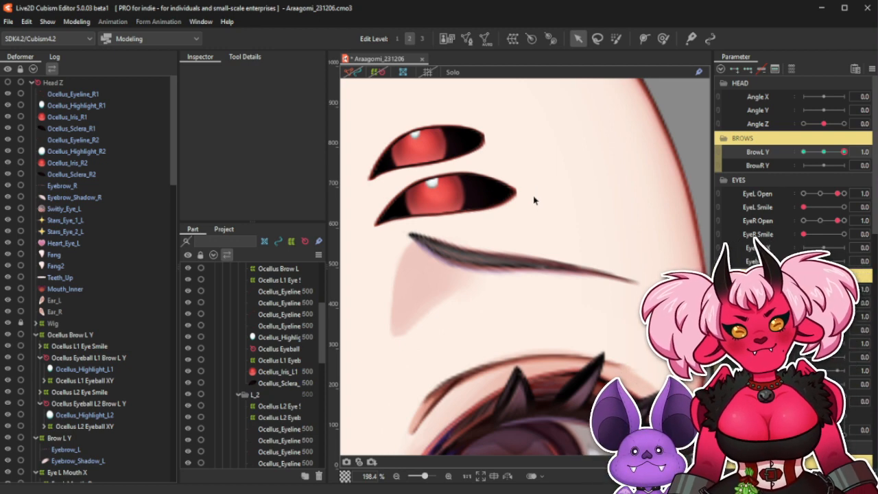
# Open the physics settings, play the [Posing] pattern to check the ocelli in random poses, and close the window.
pyautogui.scroll(-4, 533, 196)
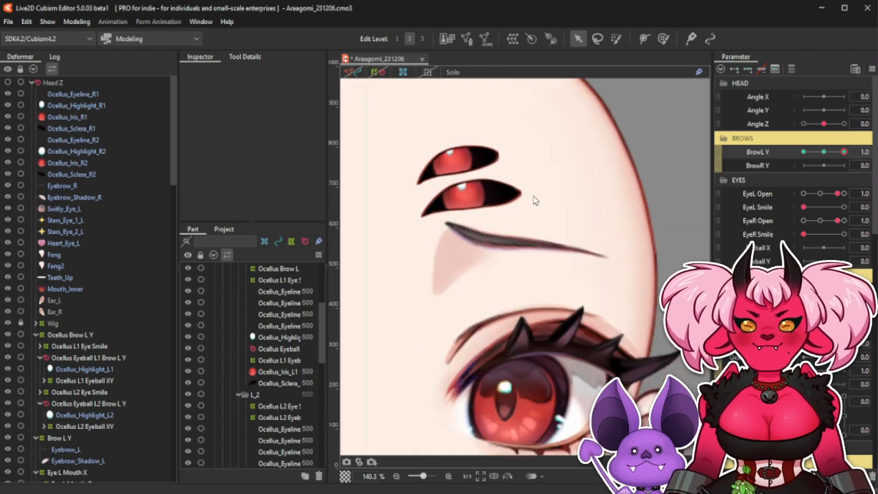
pyautogui.scroll(-2, 535, 200)
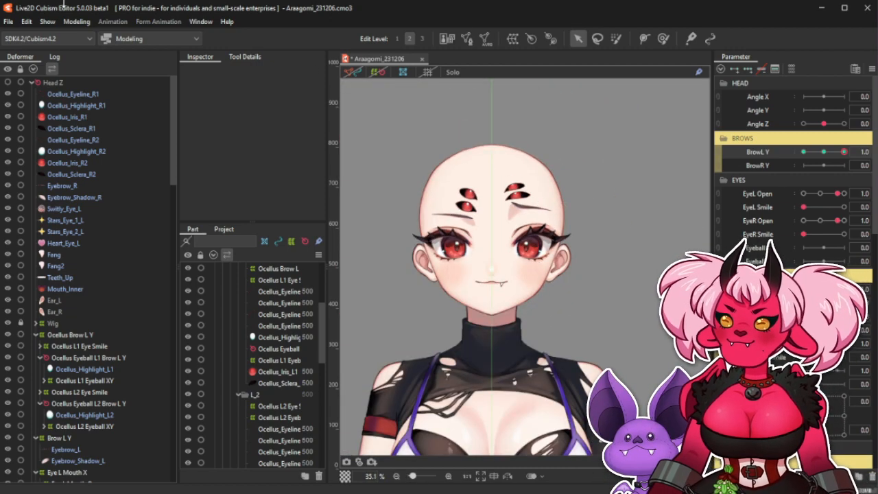
pyautogui.click(76, 22)
pyautogui.click(127, 237)
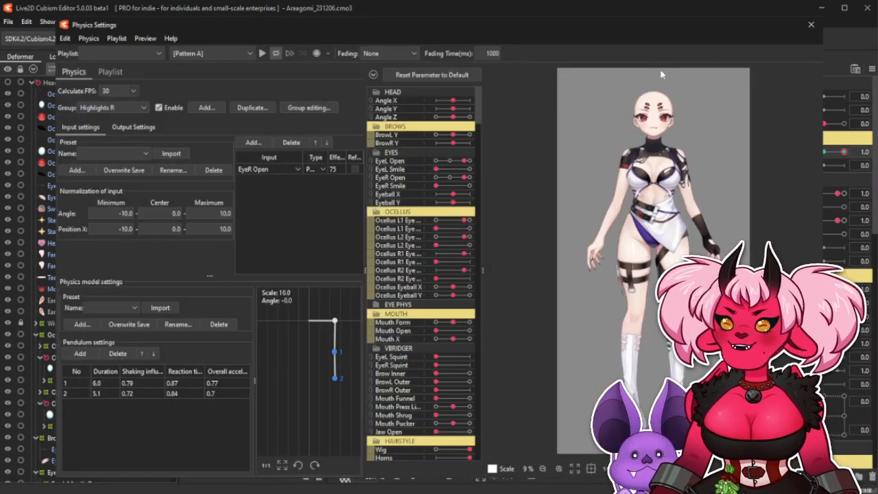
pyautogui.click(388, 53)
pyautogui.click(388, 52)
pyautogui.click(210, 53)
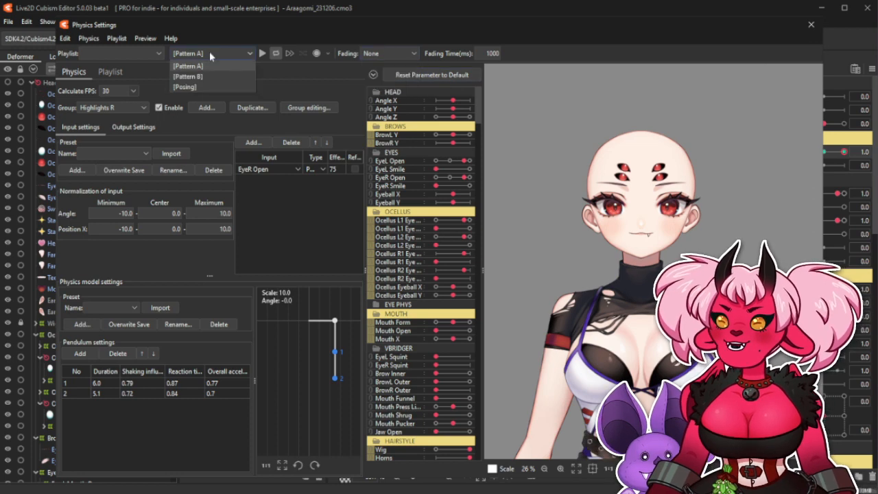
pyautogui.click(209, 88)
pyautogui.click(262, 53)
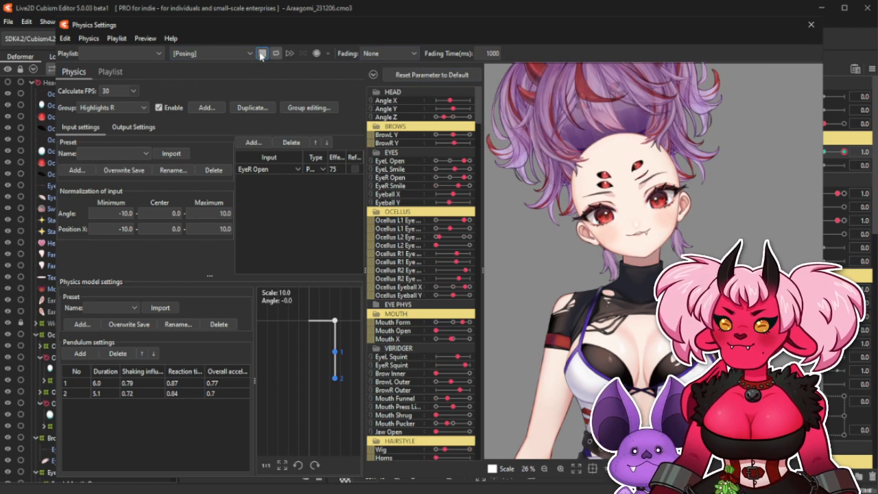
pyautogui.click(811, 24)
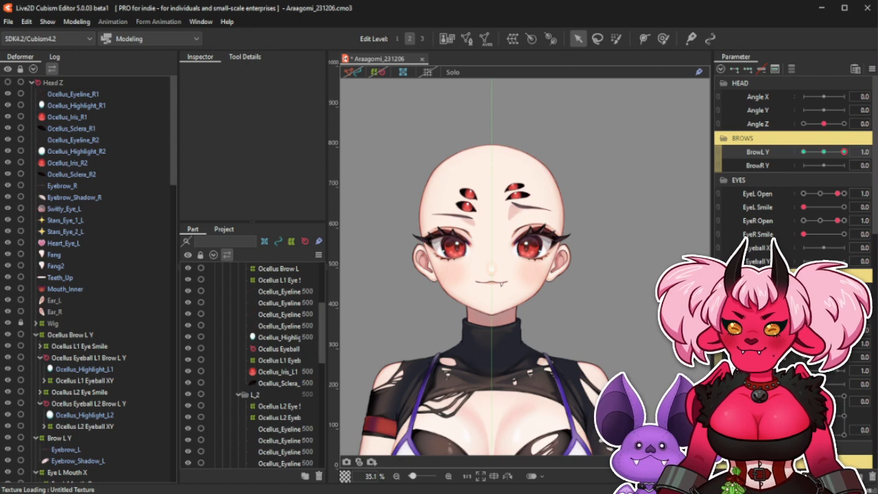
# Exclude the HAIRSTYLE parameter group from the random pose settings and close the dialog.
pyautogui.moveTo(534, 115); pyautogui.dragTo(633, 186)
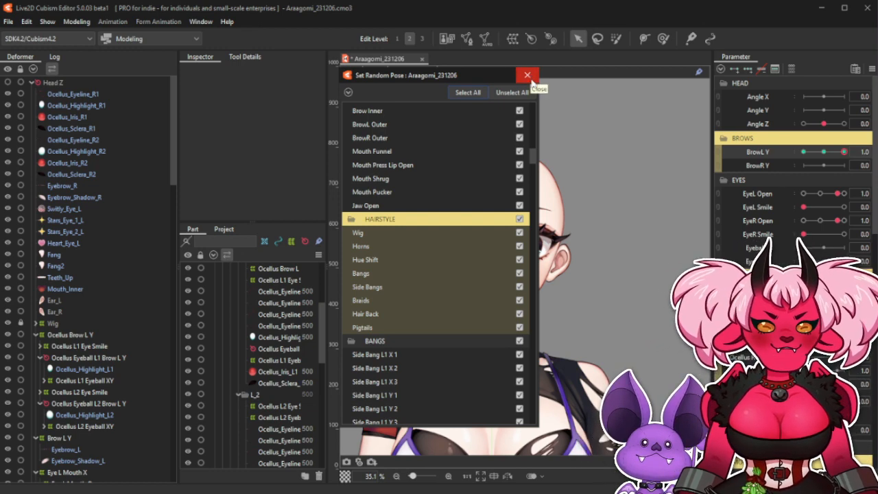
pyautogui.scroll(-2, 537, 159)
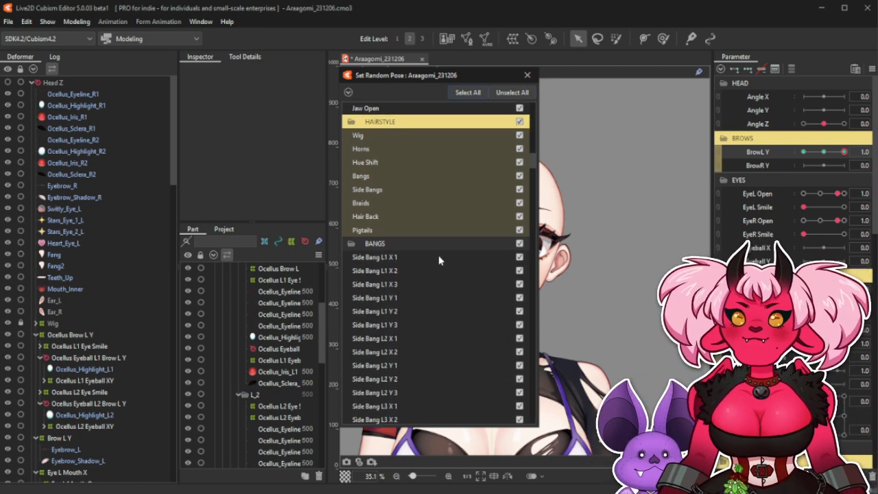
pyautogui.scroll(-1, 440, 260)
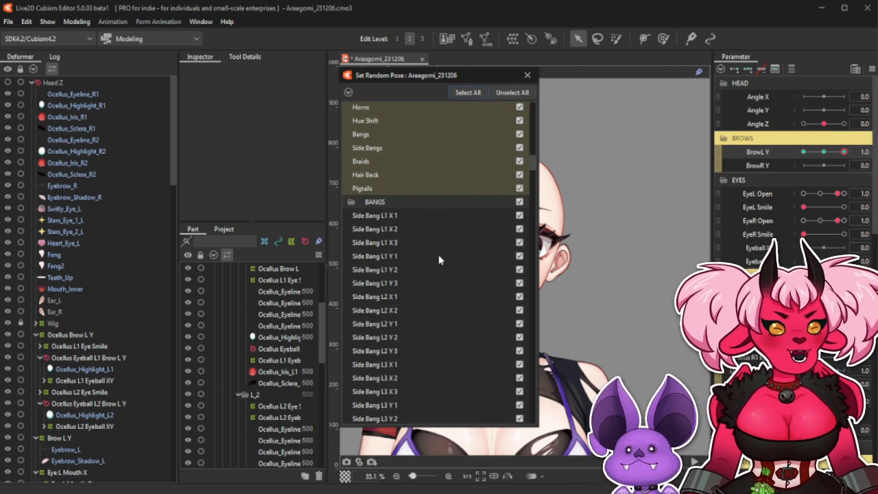
pyautogui.scroll(-2, 439, 257)
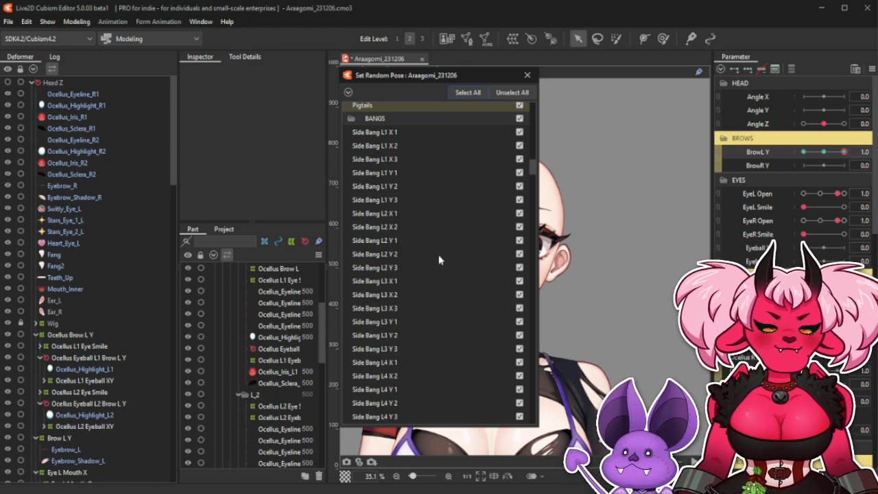
pyautogui.scroll(-7, 439, 259)
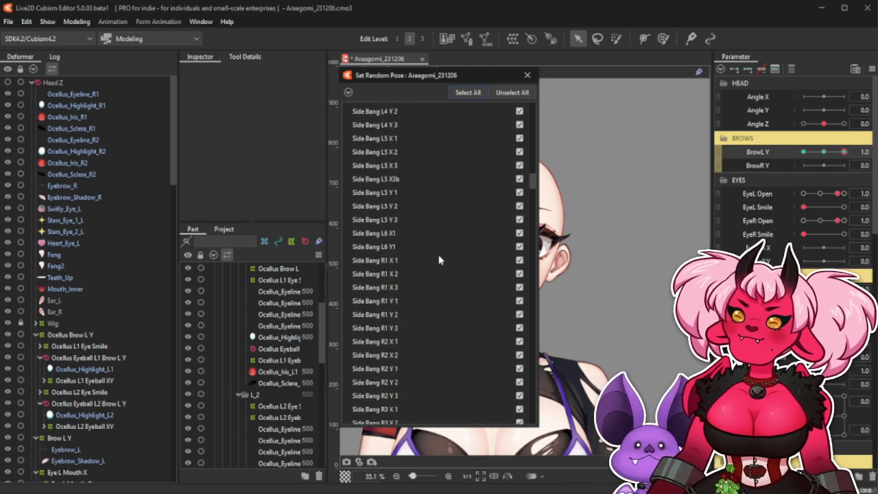
pyautogui.scroll(-1, 439, 259)
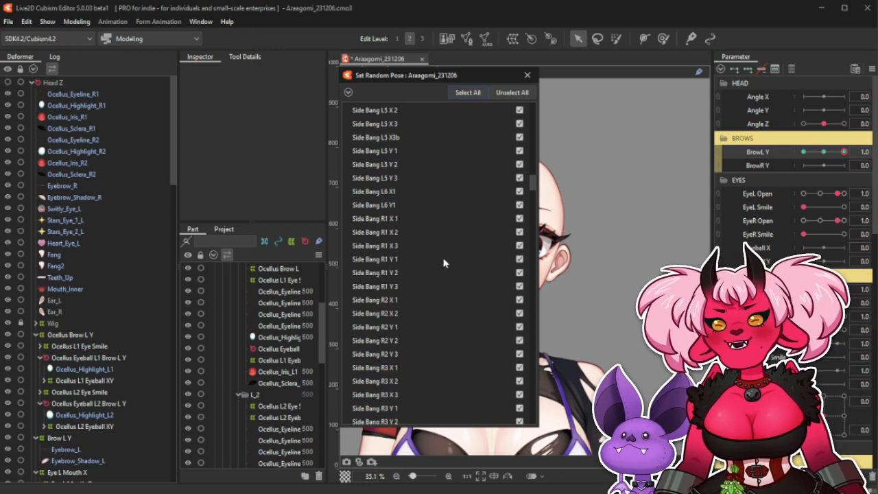
pyautogui.scroll(9, 443, 262)
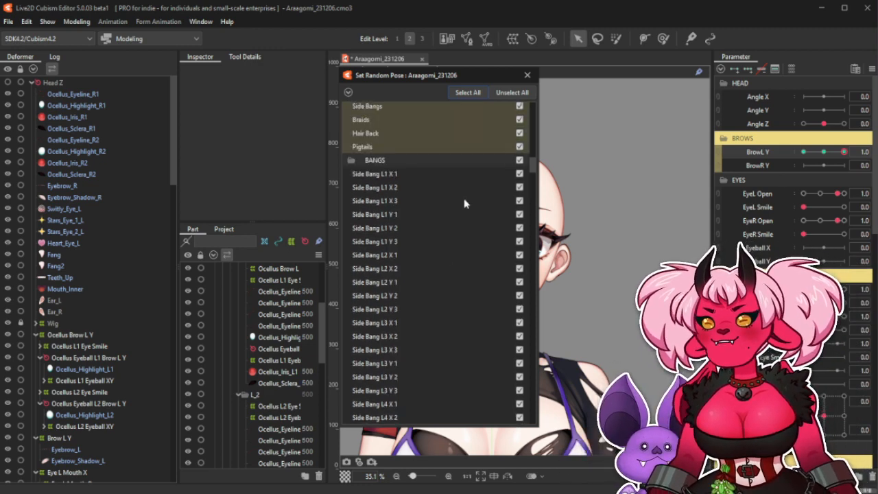
pyautogui.click(353, 162)
pyautogui.moveTo(533, 183); pyautogui.dragTo(533, 168)
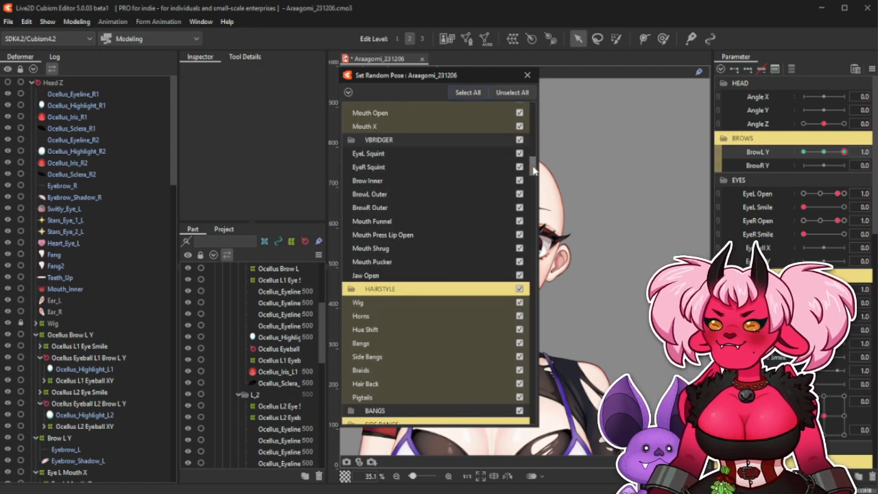
pyautogui.click(520, 289)
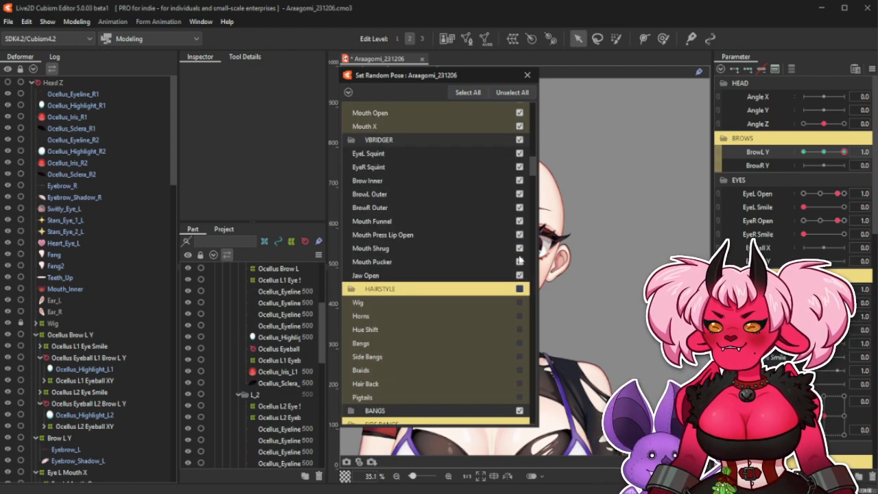
pyautogui.click(527, 75)
# Reopen the physics settings and play the [Posing] pattern with the preview focused on the face.
pyautogui.click(76, 21)
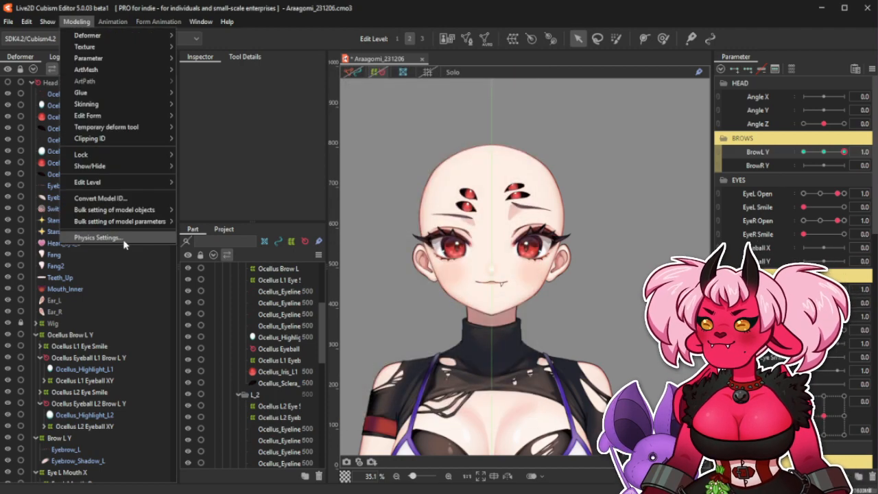
pyautogui.click(98, 237)
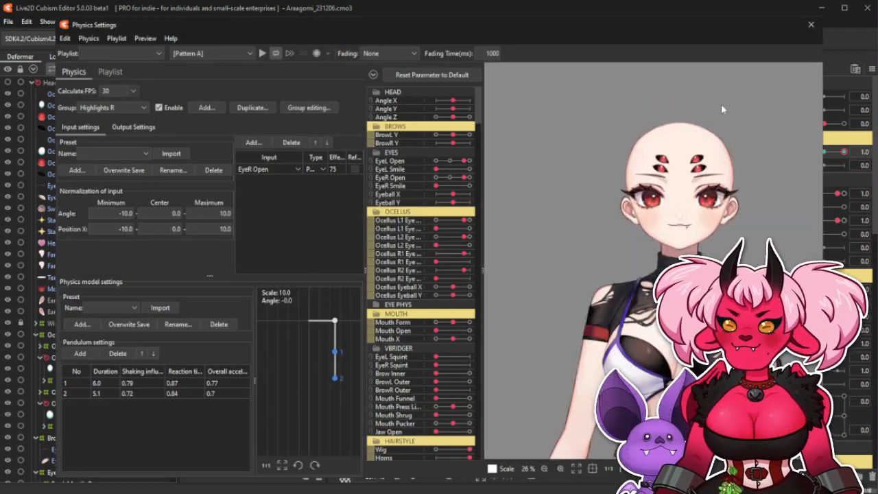
pyautogui.scroll(2, 722, 108)
pyautogui.click(250, 53)
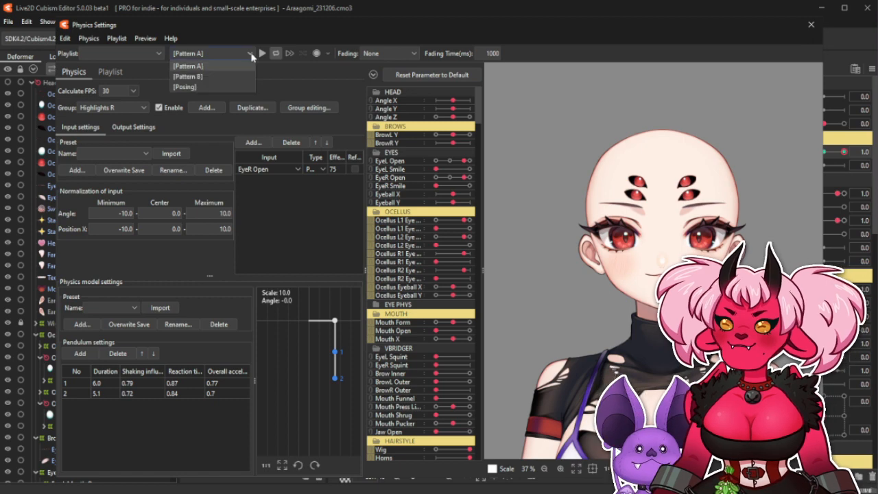
pyautogui.click(185, 87)
pyautogui.click(262, 53)
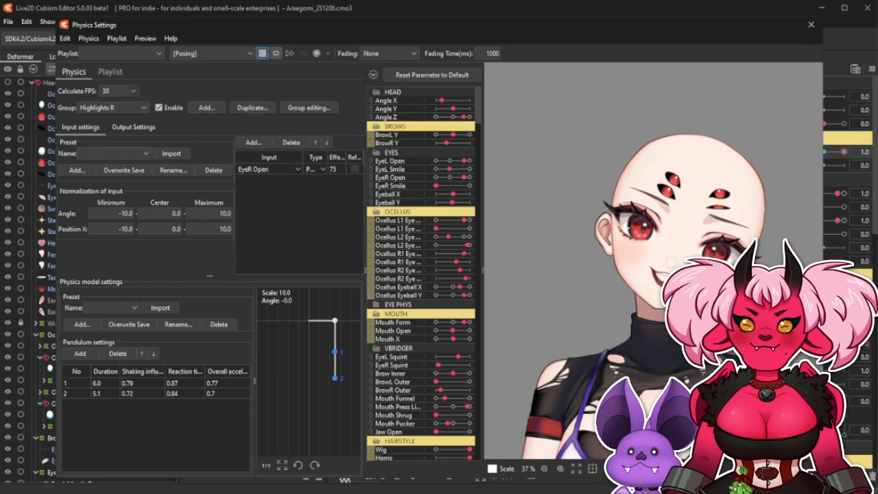
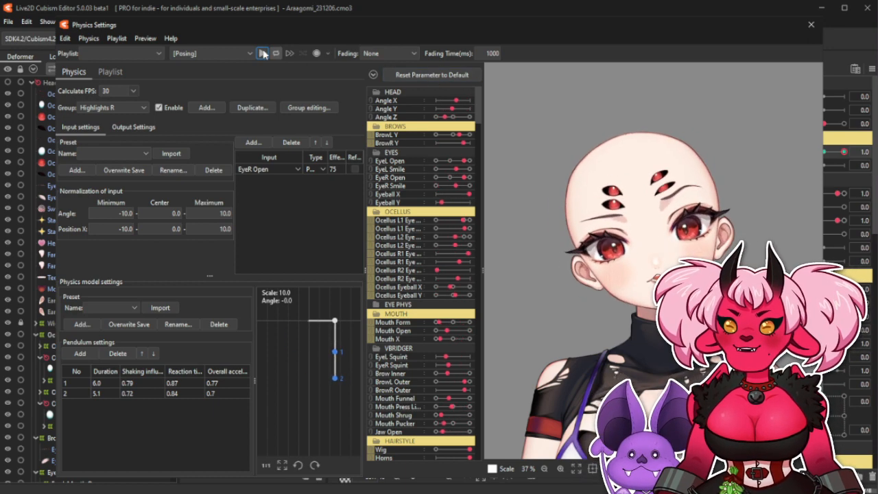
# Vary BrowL Y on a paused random pose to examine the left ocelli, then close the physics settings.
pyautogui.scroll(2, 627, 200)
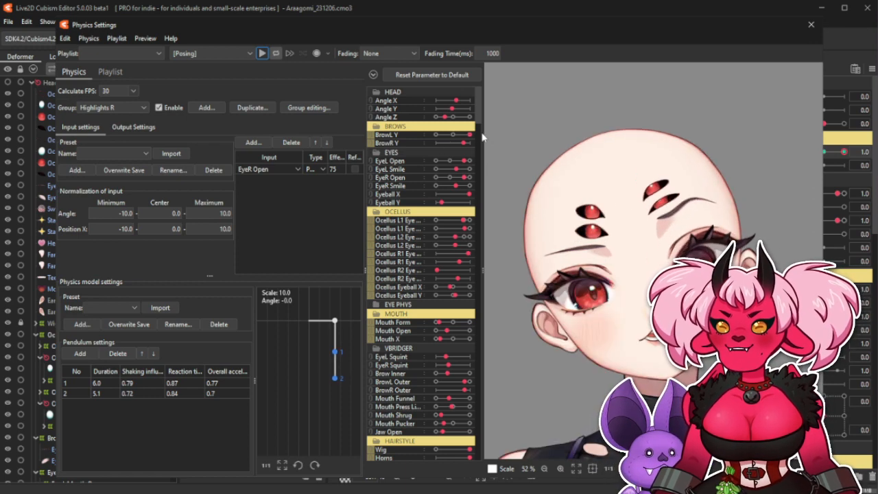
pyautogui.moveTo(469, 135); pyautogui.dragTo(437, 144)
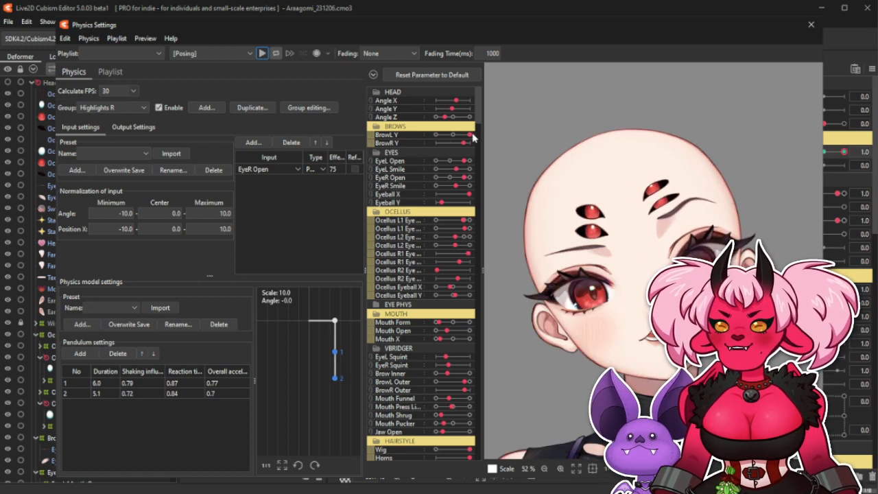
pyautogui.moveTo(439, 146); pyautogui.dragTo(476, 139)
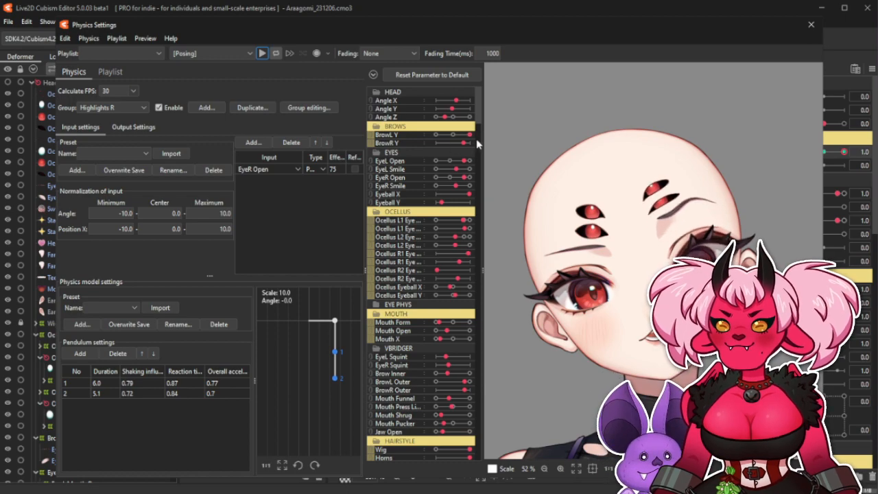
pyautogui.click(811, 24)
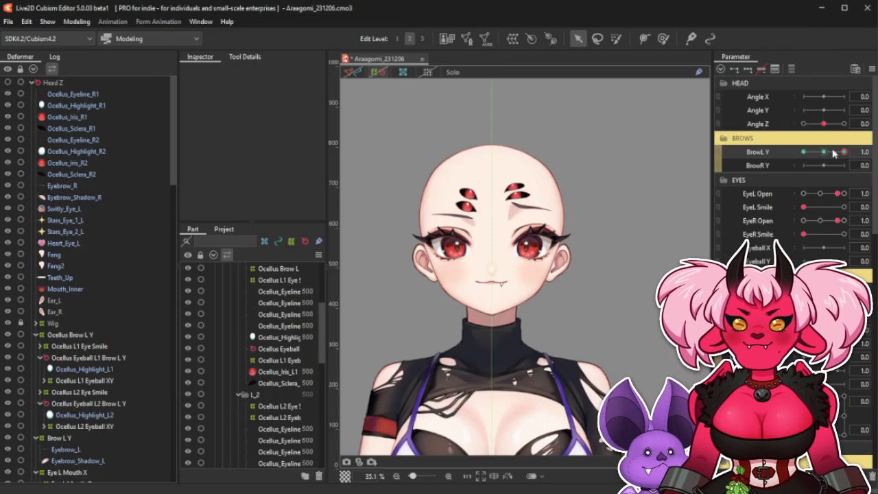
# Inspect the Ocellus Brow L Y warp with BrowL Y at 1.0, then deselect it and view the whole face.
pyautogui.click(81, 335)
pyautogui.scroll(6, 507, 173)
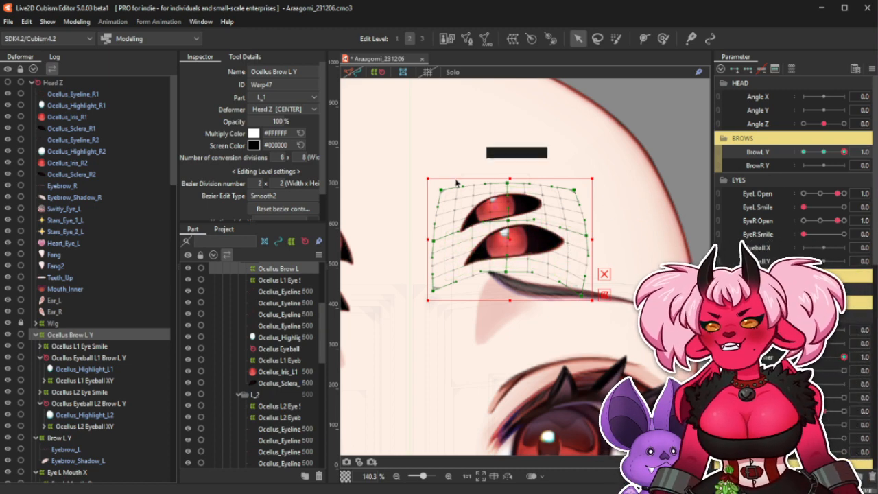
pyautogui.click(378, 81)
pyautogui.scroll(-3, 631, 214)
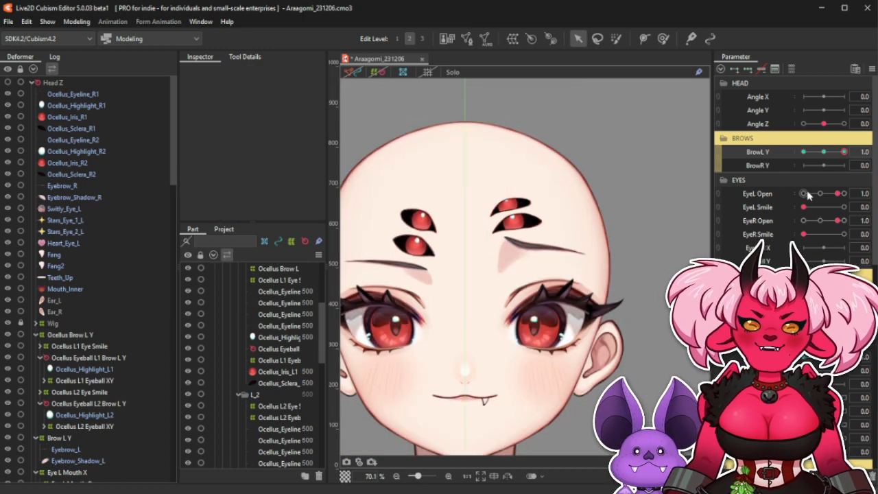
# Reopen the physics settings and raise BrowL Y to its maximum with the preview focused on the face.
pyautogui.moveTo(844, 151)
pyautogui.mouseDown()
pyautogui.moveTo(832, 153)
pyautogui.moveTo(844, 152)
pyautogui.mouseUp()
pyautogui.click(76, 22)
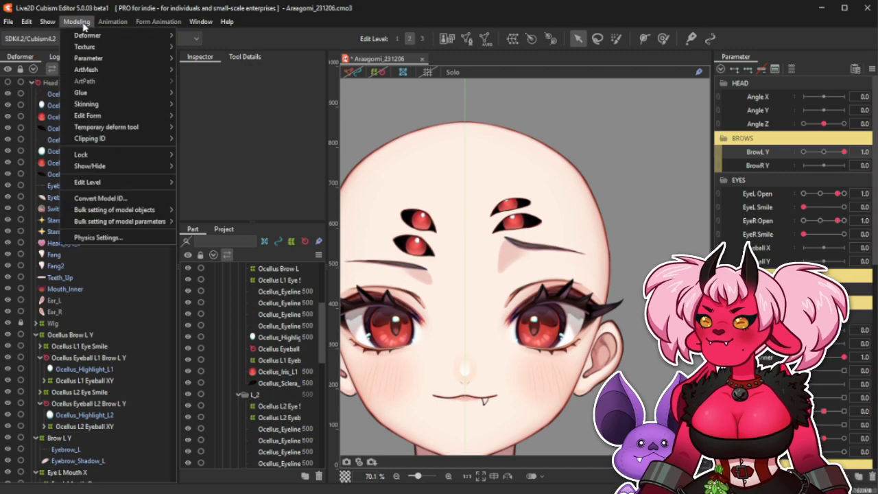
pyautogui.click(86, 239)
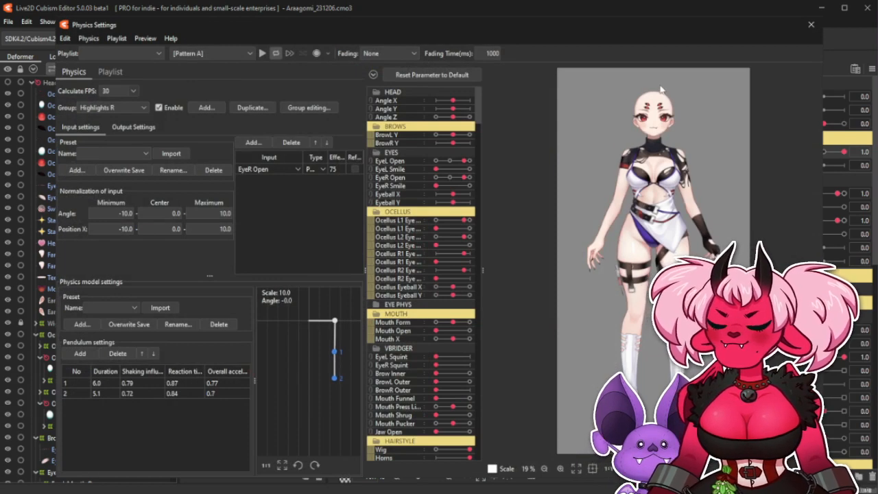
pyautogui.scroll(5, 659, 87)
pyautogui.moveTo(459, 136)
pyautogui.mouseDown()
pyautogui.moveTo(481, 136)
pyautogui.moveTo(436, 136)
pyautogui.moveTo(474, 146)
pyautogui.moveTo(415, 152)
pyautogui.moveTo(475, 141)
pyautogui.mouseUp()
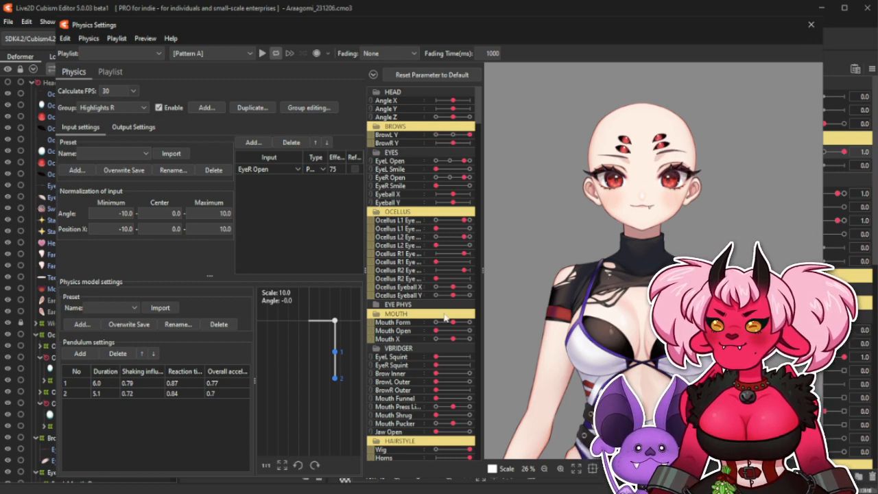
# Collapse the MOUTH parameter group and raise Brow Inner to its maximum to examine the left ocelli up close.
pyautogui.scroll(-1, 434, 330)
pyautogui.click(376, 282)
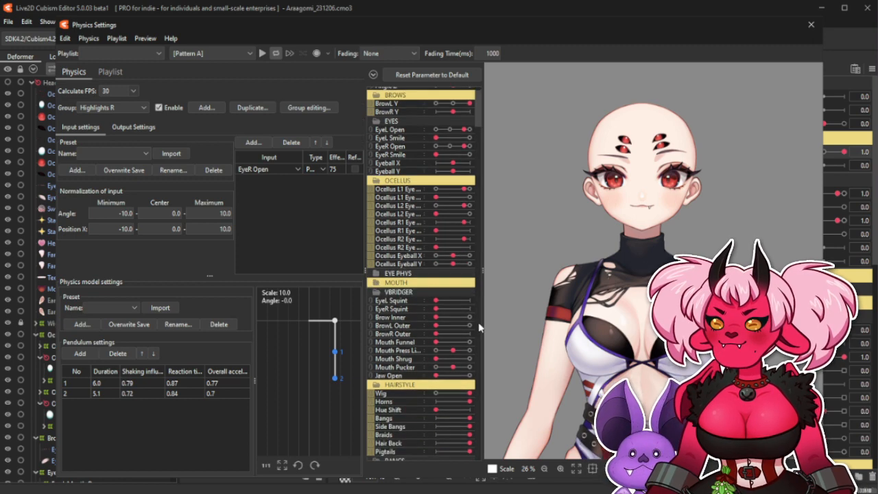
pyautogui.scroll(-1, 446, 354)
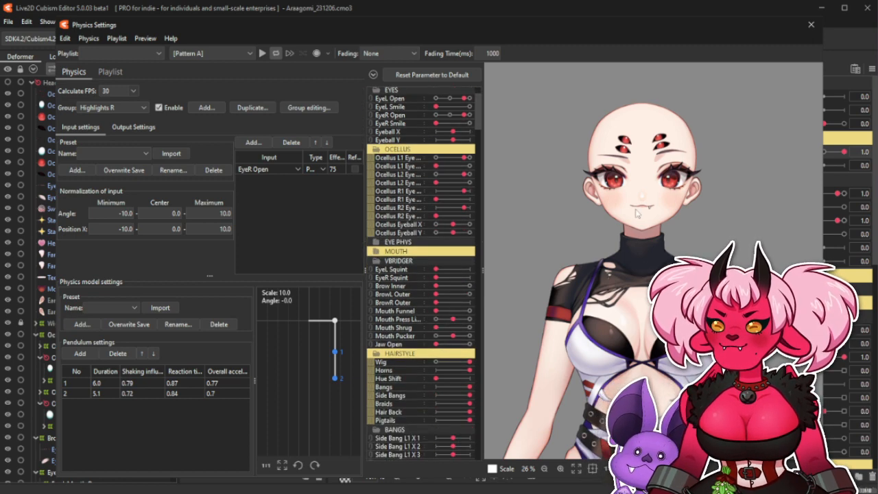
pyautogui.scroll(2, 664, 151)
pyautogui.scroll(2, 626, 101)
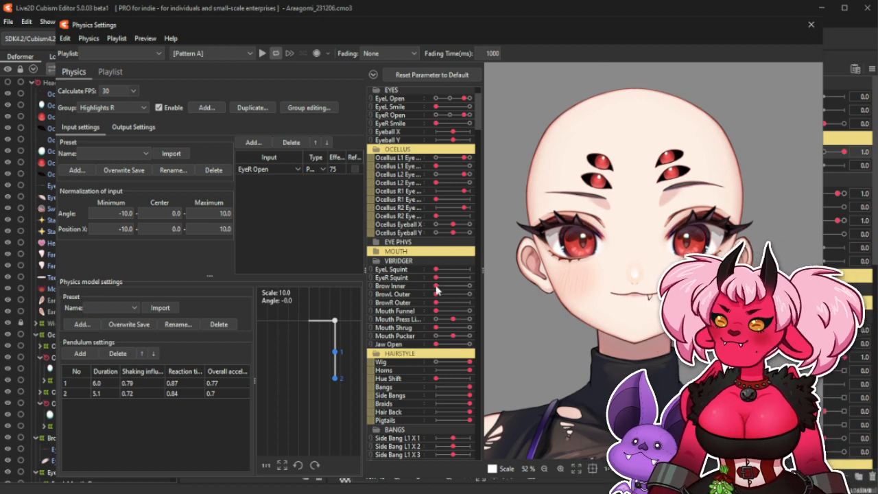
pyautogui.moveTo(436, 287); pyautogui.dragTo(490, 291)
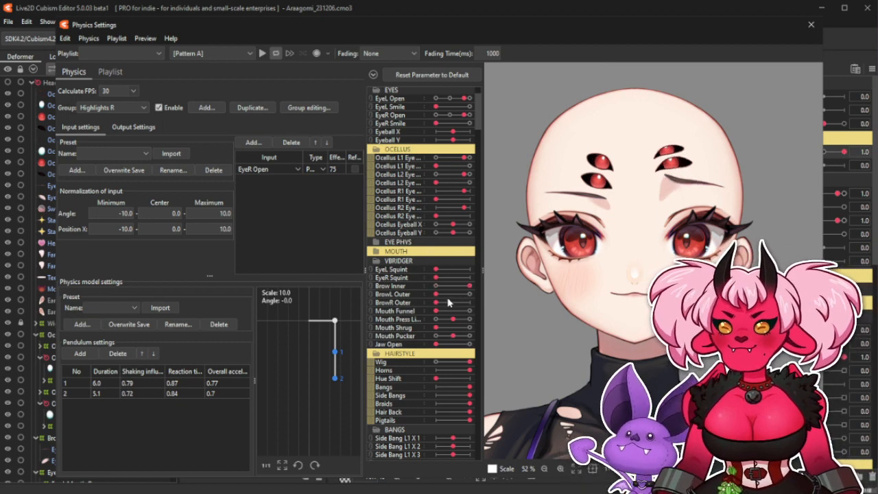
# Raise BrowL Outer to its maximum, vary BrowL Y to examine the left brow and ocelli, and close the physics settings.
pyautogui.moveTo(436, 295); pyautogui.dragTo(490, 300)
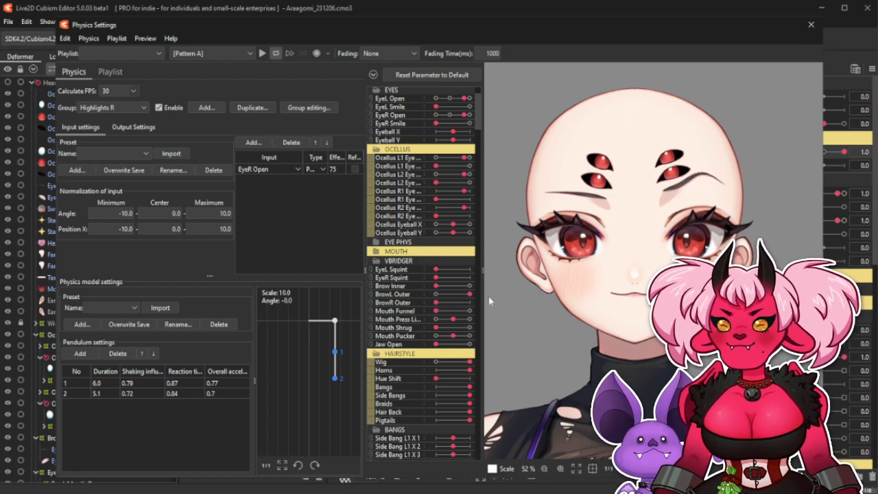
pyautogui.scroll(3, 463, 117)
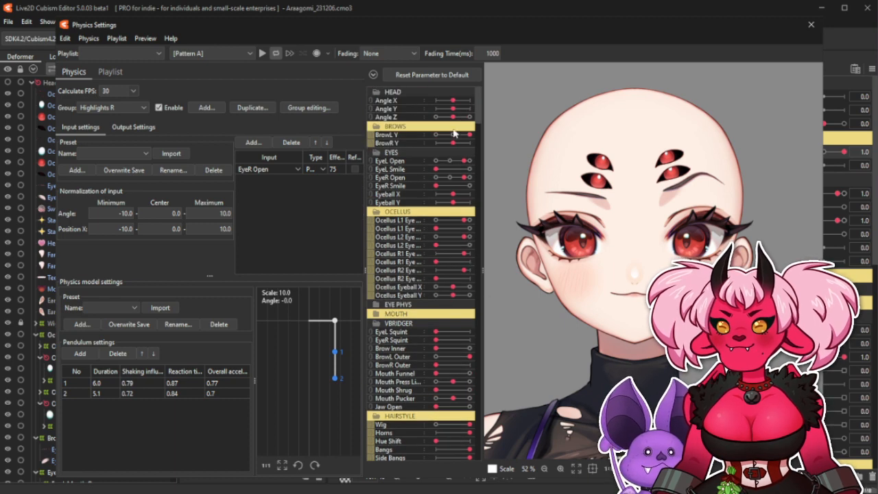
pyautogui.moveTo(454, 133); pyautogui.dragTo(508, 154)
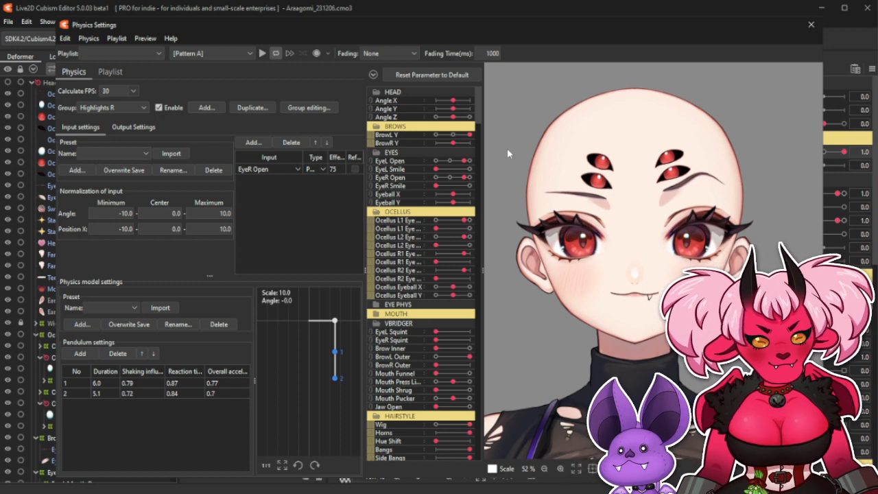
pyautogui.moveTo(469, 135); pyautogui.dragTo(430, 139)
pyautogui.click(455, 134)
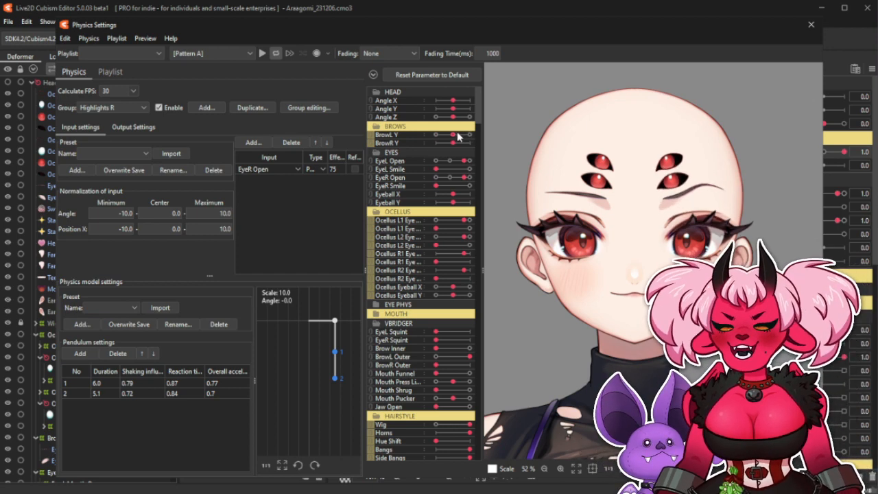
pyautogui.click(811, 24)
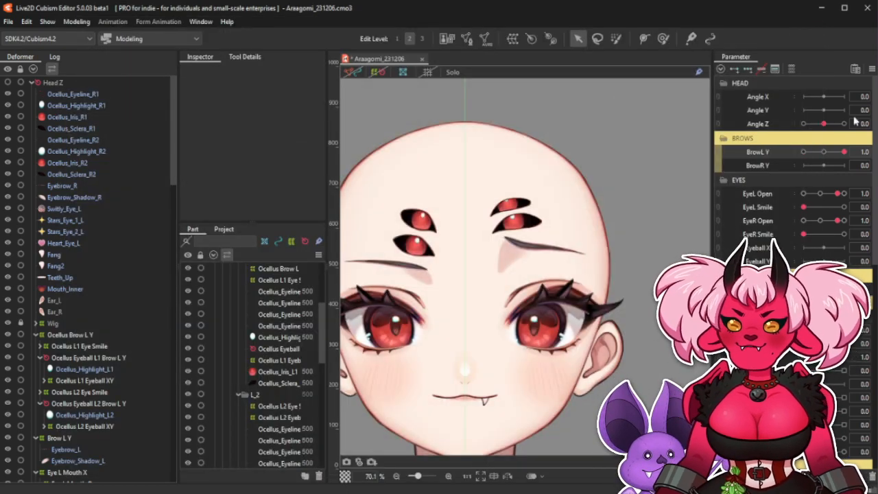
# Reset all model parameters to their default values and save the model file.
pyautogui.click(871, 68)
pyautogui.click(772, 88)
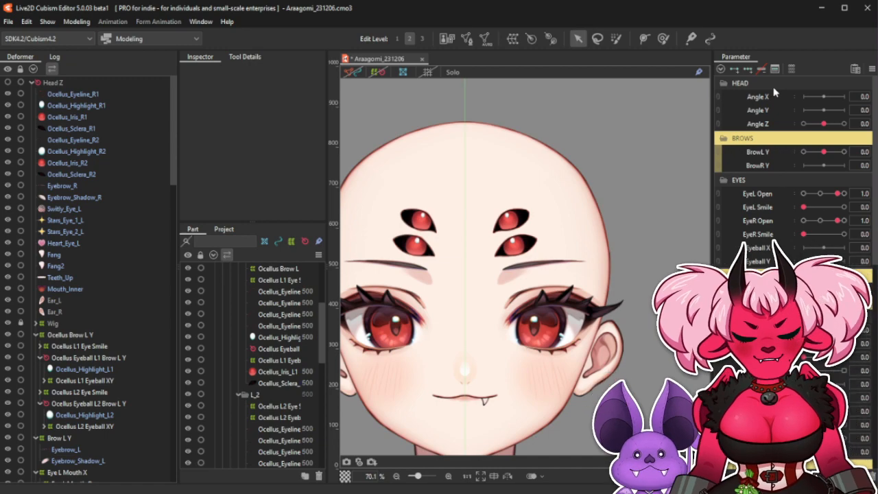
pyautogui.hotkey('ctrl', 's')
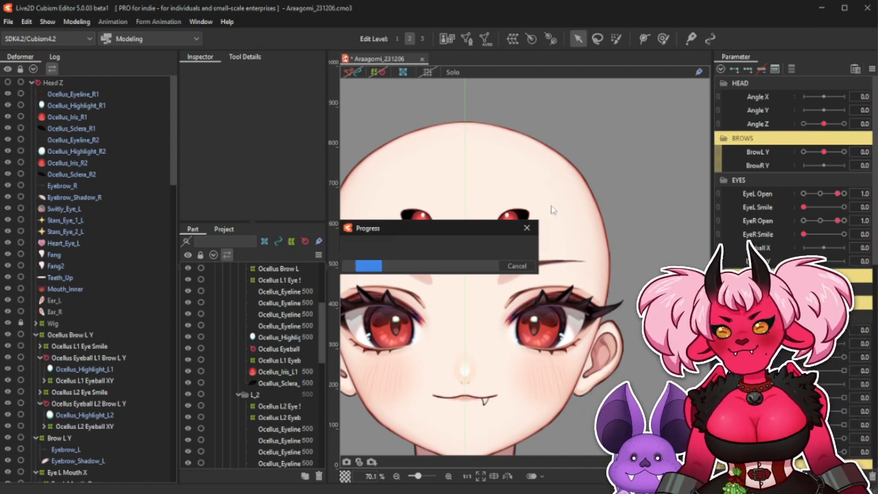
pyautogui.scroll(-2, 552, 211)
pyautogui.scroll(-1, 552, 211)
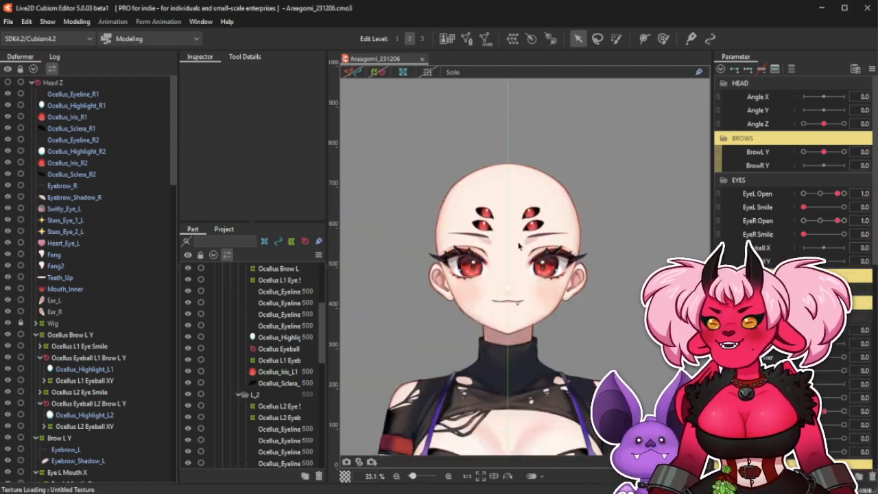